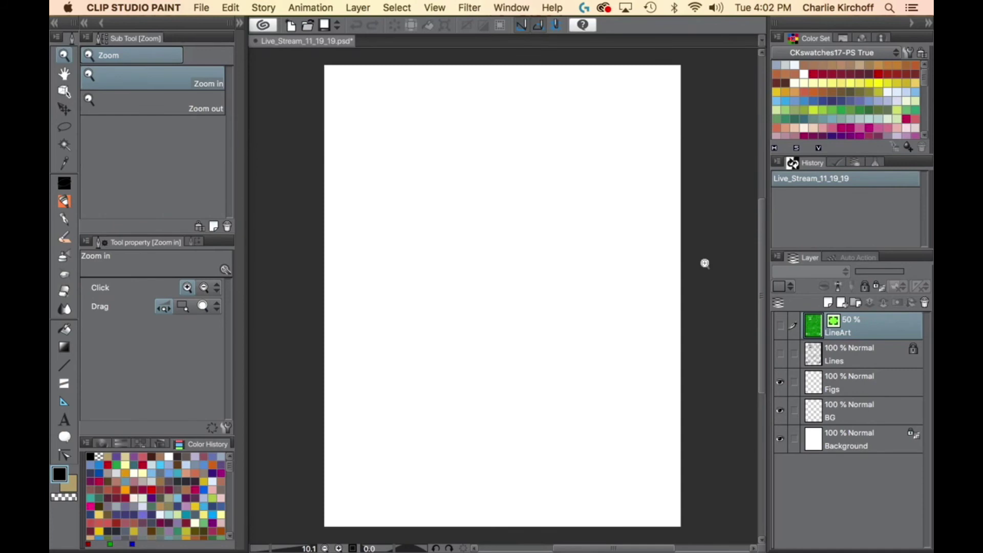
Show the Lines layer and make the BG layer active, ready to work at the frame's lower-left corner.
click(780, 356)
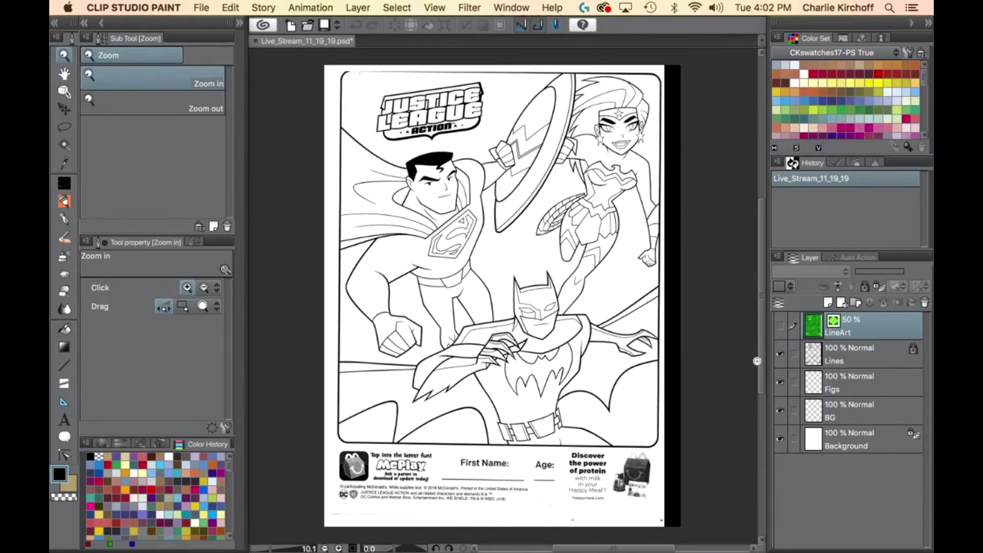
click(814, 418)
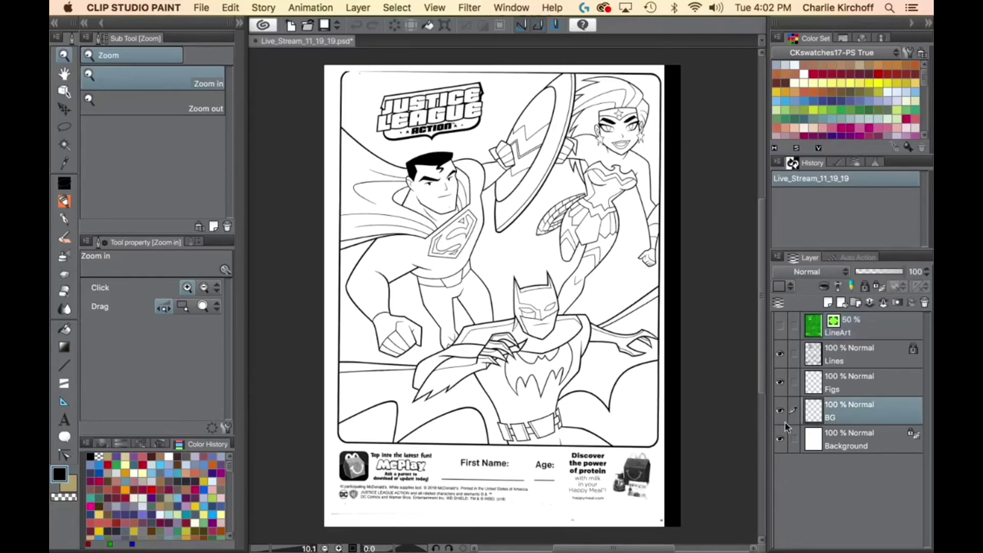
drag(341, 445, 419, 456)
drag(622, 466, 562, 454)
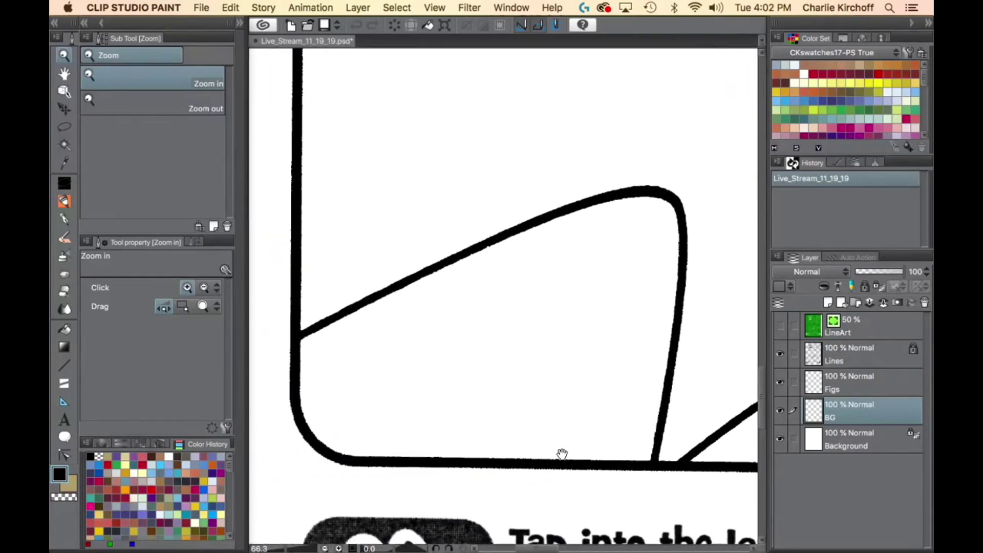
Choose the Lasso & Fill 100% pen, pick an orange swatch and set its cyan value to 0%.
key(m)
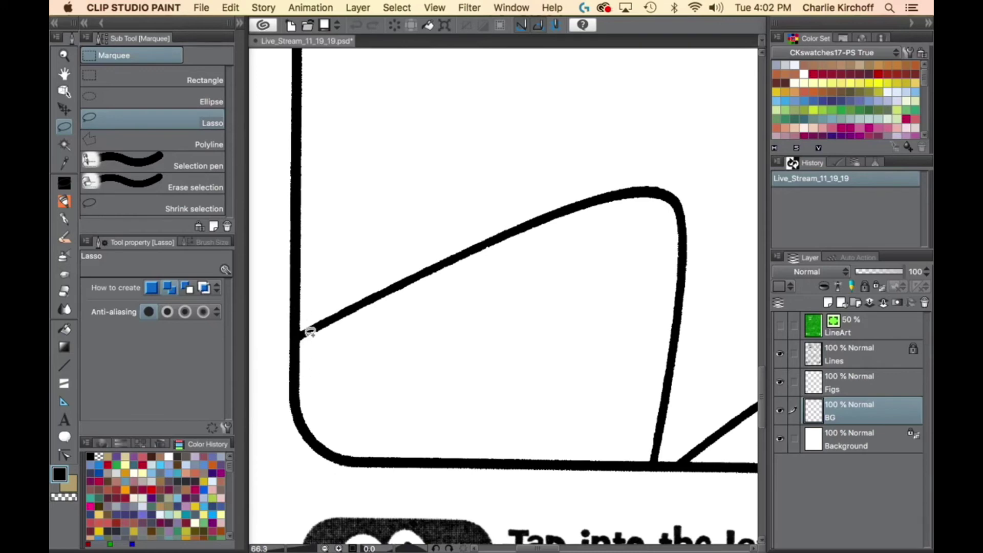
key(p)
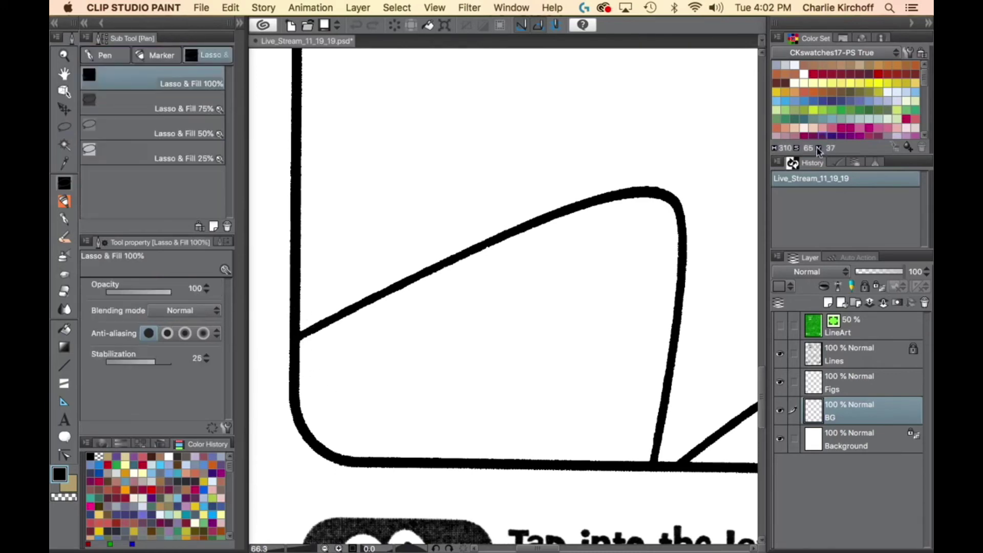
click(814, 91)
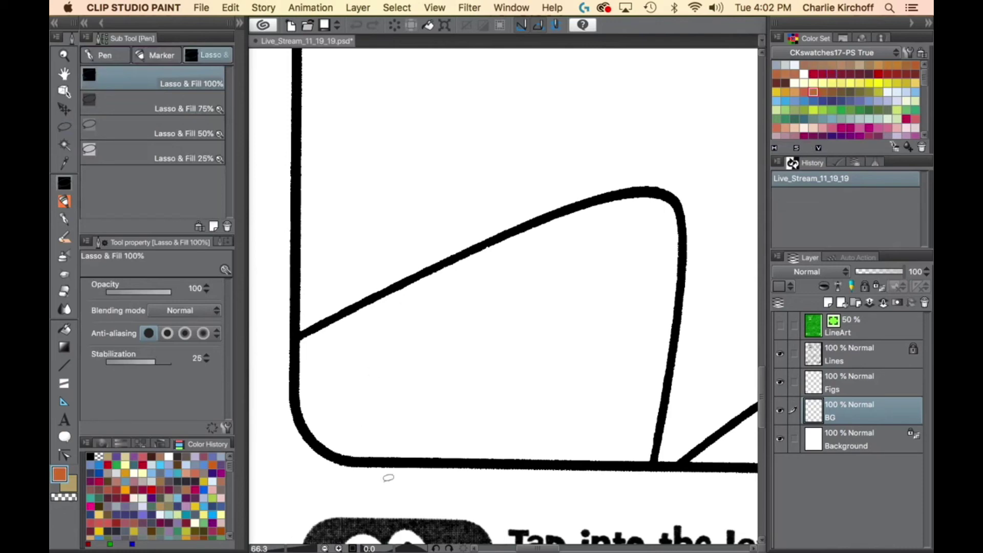
click(121, 443)
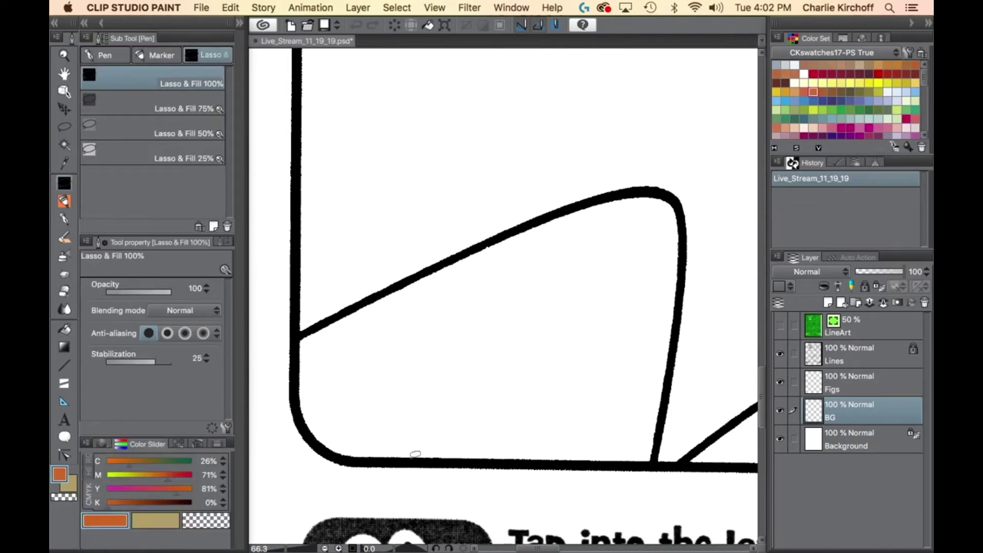
click(207, 462)
drag(206, 461, 217, 463)
drag(130, 461, 105, 469)
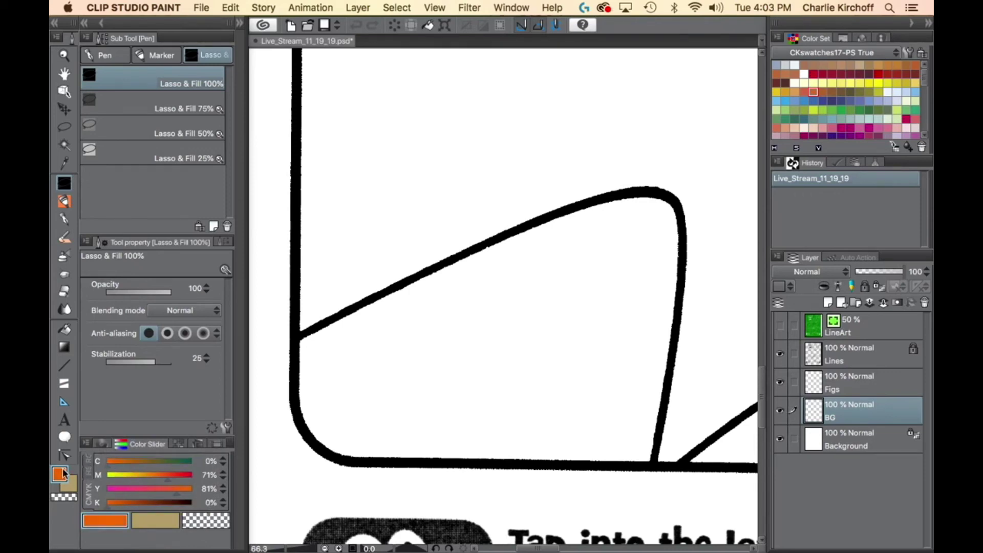
Set the orange drawing colour's magenta to 75% and its yellow to 100%.
click(206, 476)
click(207, 476)
drag(207, 477, 214, 487)
text(75)
drag(203, 476, 190, 498)
key(Return)
click(203, 489)
text(100)
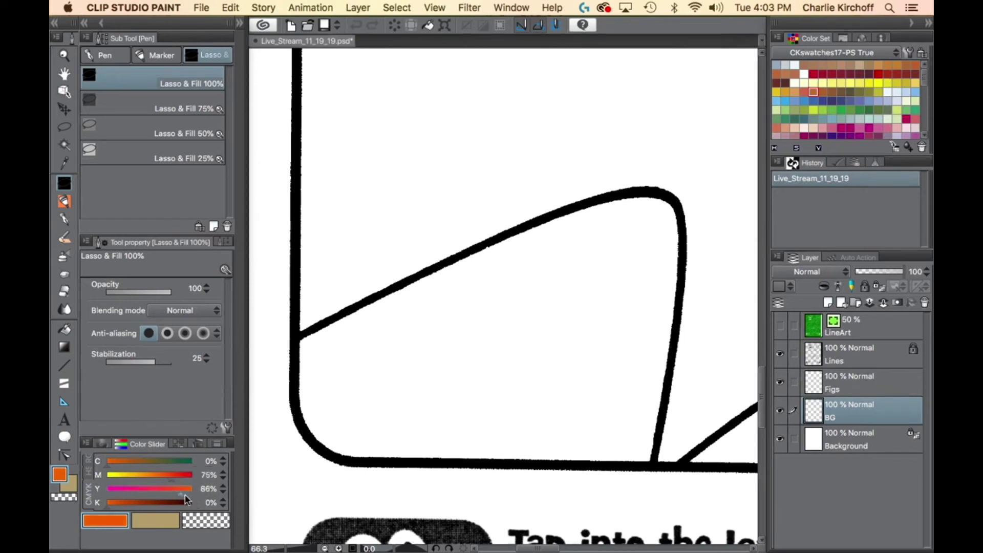
key(Return)
Lasso-fill orange along the inside of the frame's bottom border, from the lower-left corner through the lower-right corner.
drag(296, 364, 304, 417)
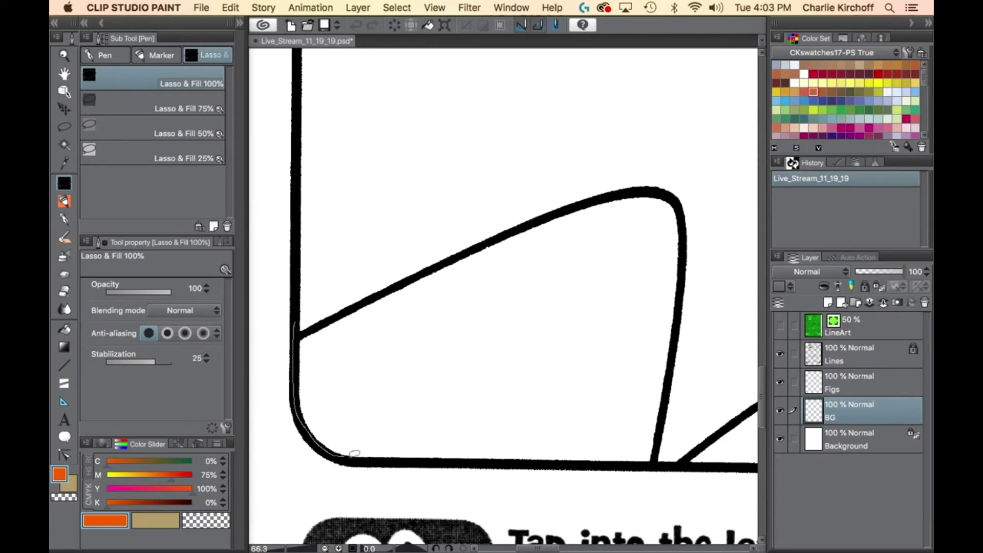
mouse_move(382, 457)
mouse_down()
mouse_move(472, 439)
mouse_move(378, 278)
mouse_up()
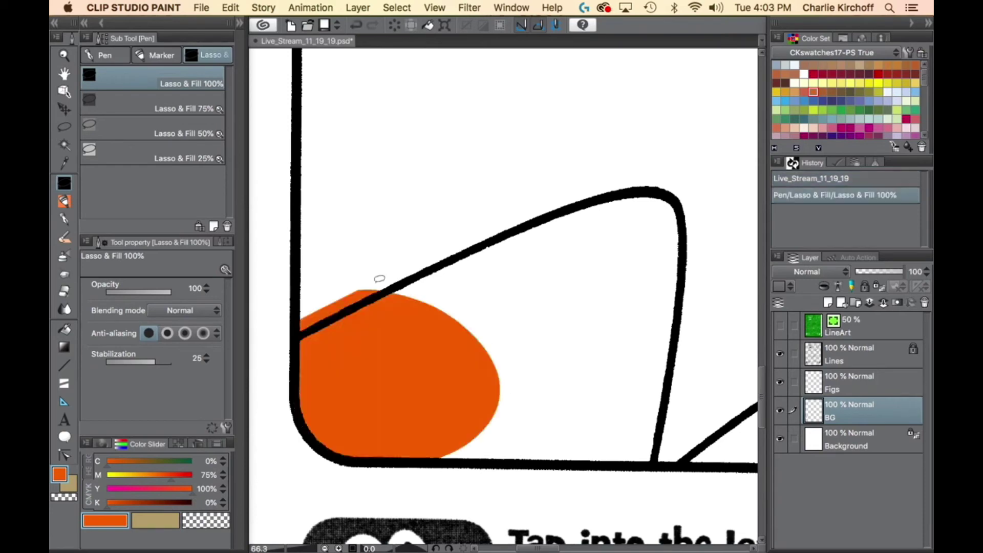
key(Tab)
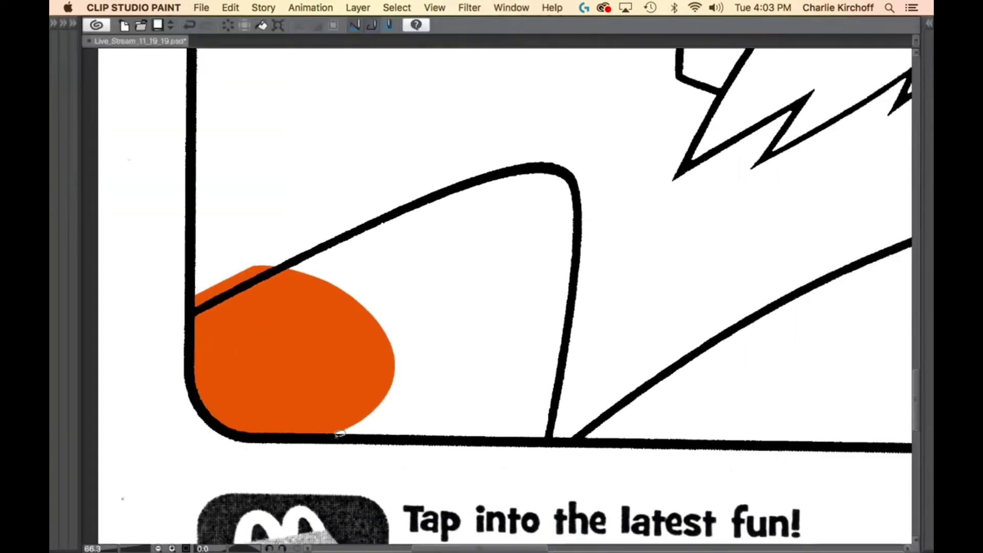
mouse_move(341, 428)
mouse_down()
mouse_move(801, 235)
mouse_move(794, 439)
mouse_move(795, 430)
mouse_move(423, 417)
mouse_move(393, 392)
mouse_move(439, 118)
mouse_move(799, 404)
mouse_move(505, 401)
mouse_move(710, 126)
mouse_move(797, 394)
mouse_up()
drag(859, 433, 445, 419)
mouse_move(395, 385)
mouse_down()
mouse_move(323, 309)
mouse_move(882, 317)
mouse_move(865, 390)
mouse_up()
mouse_move(866, 392)
mouse_down()
mouse_move(726, 387)
mouse_move(342, 403)
mouse_move(317, 242)
mouse_move(585, 139)
mouse_move(639, 222)
mouse_move(640, 293)
mouse_up()
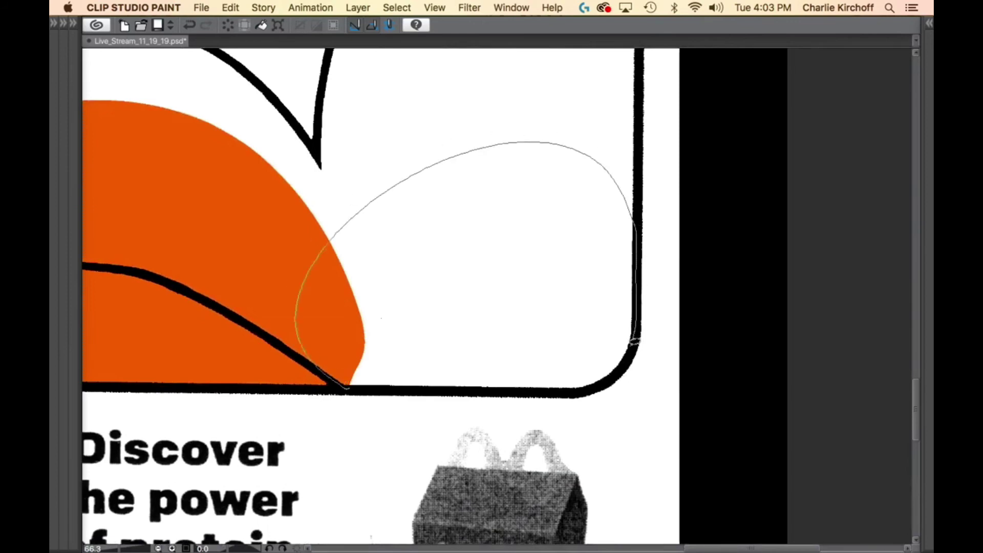
drag(563, 392, 562, 392)
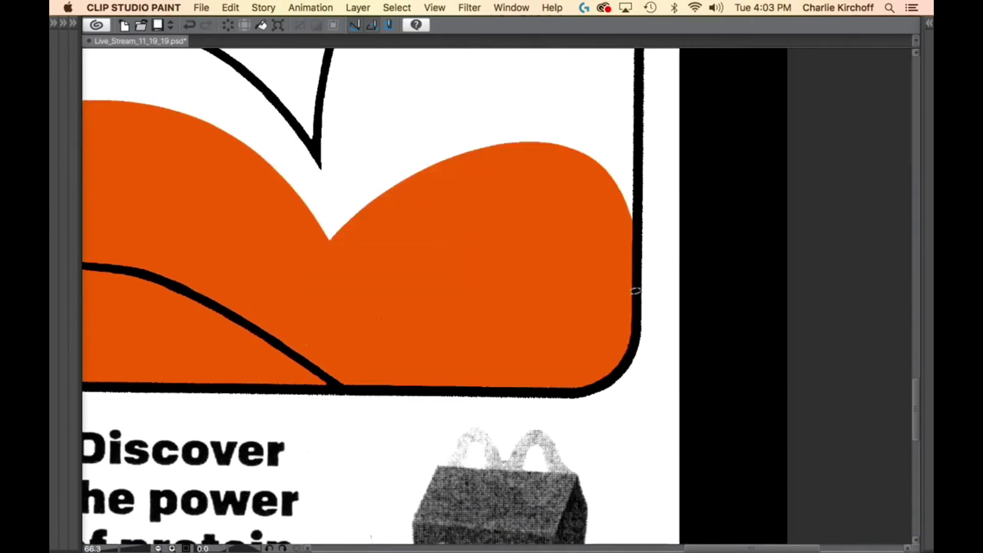
Lasso-fill orange along the inside of the frame's right border, up to and around the upper-right corner.
drag(639, 162, 617, 323)
mouse_move(617, 357)
mouse_down()
mouse_move(449, 374)
mouse_move(572, 90)
mouse_move(621, 114)
mouse_up()
mouse_move(621, 114)
mouse_down()
mouse_move(632, 371)
mouse_move(533, 285)
mouse_move(635, 78)
mouse_move(629, 285)
mouse_up()
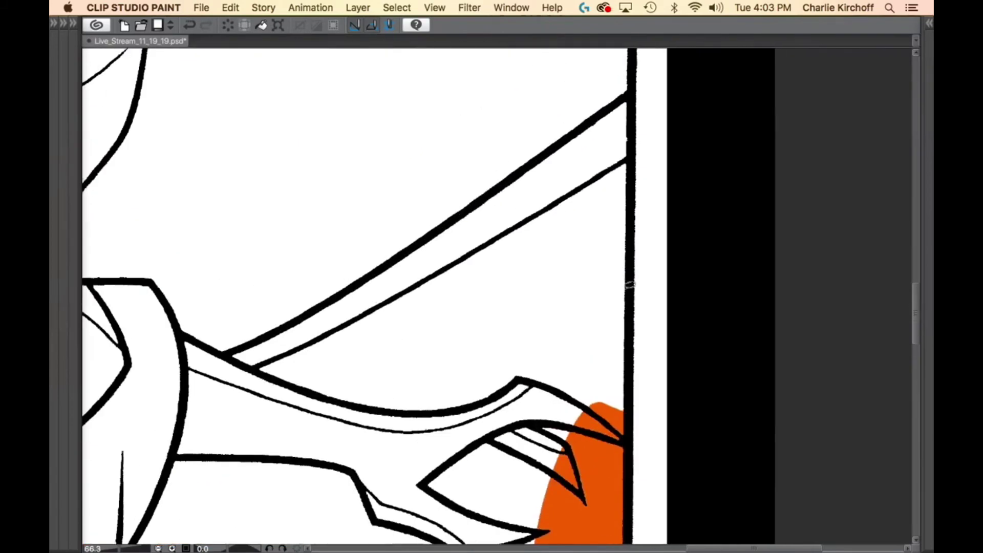
mouse_move(630, 397)
mouse_down()
mouse_move(533, 307)
mouse_move(608, 73)
mouse_move(631, 73)
mouse_move(653, 108)
mouse_move(642, 394)
mouse_up()
mouse_move(618, 361)
mouse_down()
mouse_move(571, 446)
mouse_move(621, 92)
mouse_move(607, 418)
mouse_up()
mouse_move(617, 400)
mouse_down()
mouse_move(613, 85)
mouse_move(613, 410)
mouse_up()
mouse_move(604, 467)
mouse_down()
mouse_move(537, 435)
mouse_move(565, 111)
mouse_move(607, 93)
mouse_move(615, 98)
mouse_move(611, 405)
mouse_up()
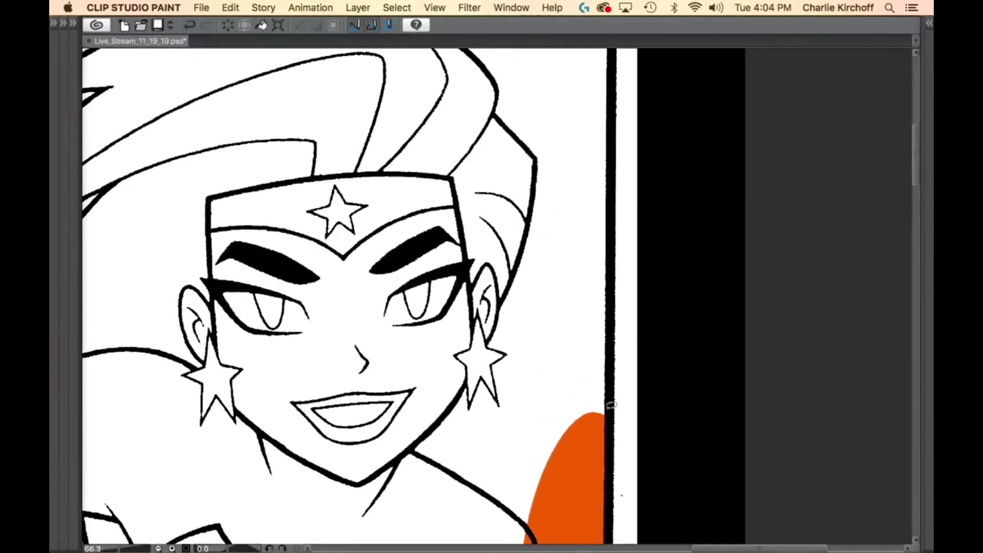
mouse_move(572, 483)
mouse_down()
mouse_move(530, 300)
mouse_move(594, 133)
mouse_move(617, 134)
mouse_up()
drag(617, 134, 612, 403)
mouse_move(591, 458)
mouse_down()
mouse_move(527, 331)
mouse_move(558, 219)
mouse_up()
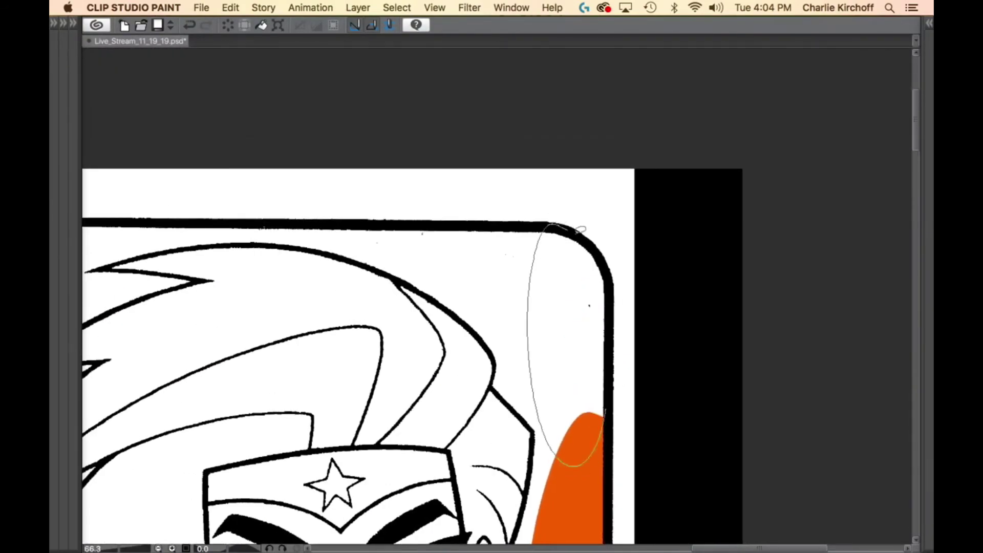
drag(609, 321, 606, 394)
Lasso-fill orange along the inside of the frame's top border, from the upper-right corner to above the logo.
mouse_move(517, 361)
mouse_down()
mouse_move(660, 403)
mouse_move(732, 410)
mouse_up()
mouse_move(755, 271)
mouse_down()
mouse_move(792, 417)
mouse_move(580, 430)
mouse_move(395, 318)
mouse_move(452, 274)
mouse_up()
drag(345, 322, 716, 310)
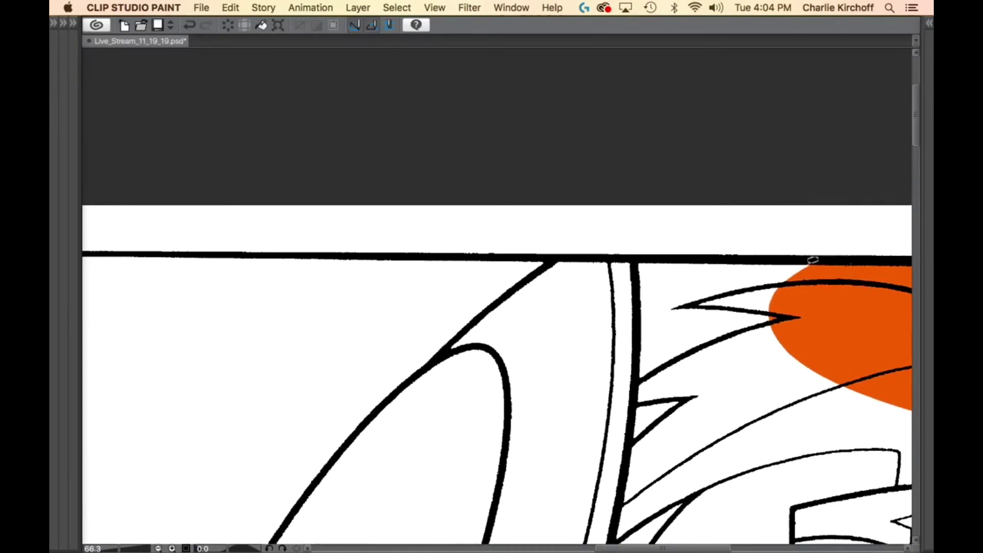
mouse_move(853, 279)
mouse_down()
mouse_move(772, 412)
mouse_move(360, 355)
mouse_move(377, 268)
mouse_move(395, 256)
mouse_up()
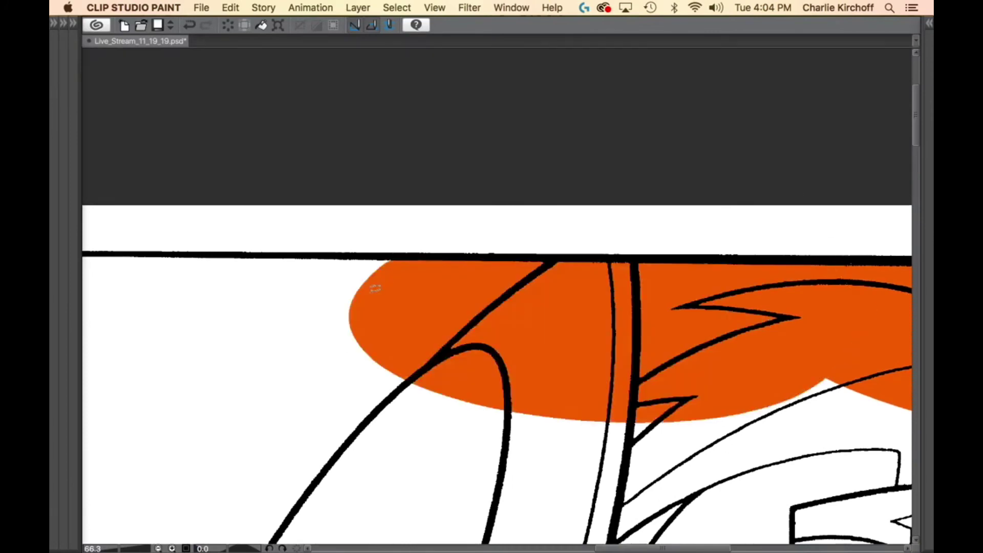
mouse_move(322, 322)
mouse_down()
mouse_move(754, 340)
mouse_move(739, 331)
mouse_up()
mouse_move(809, 265)
mouse_down()
mouse_move(752, 413)
mouse_move(453, 375)
mouse_move(409, 283)
mouse_move(435, 265)
mouse_up()
mouse_move(379, 322)
mouse_down()
mouse_move(754, 284)
mouse_move(784, 393)
mouse_move(454, 410)
mouse_move(329, 321)
mouse_move(373, 276)
mouse_up()
drag(367, 368, 771, 222)
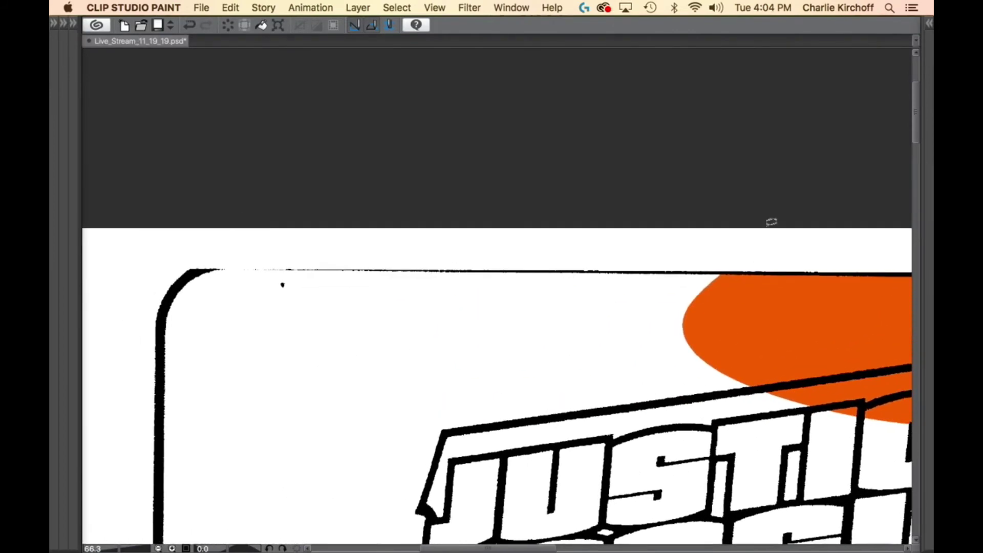
Extend the orange fill across the rest of the top border and around the frame's upper-left corner.
mouse_move(729, 267)
mouse_down()
mouse_move(827, 411)
mouse_move(746, 431)
mouse_move(438, 417)
mouse_move(213, 327)
mouse_move(203, 291)
mouse_move(218, 268)
mouse_up()
drag(355, 305, 517, 337)
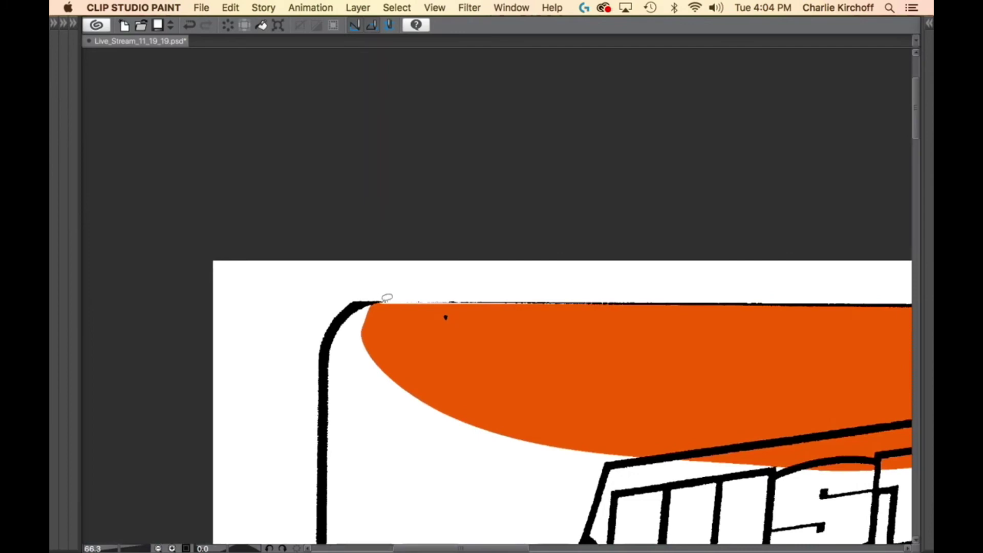
mouse_move(387, 297)
mouse_down()
mouse_move(522, 358)
mouse_move(641, 300)
mouse_move(384, 301)
mouse_up()
drag(541, 398, 666, 329)
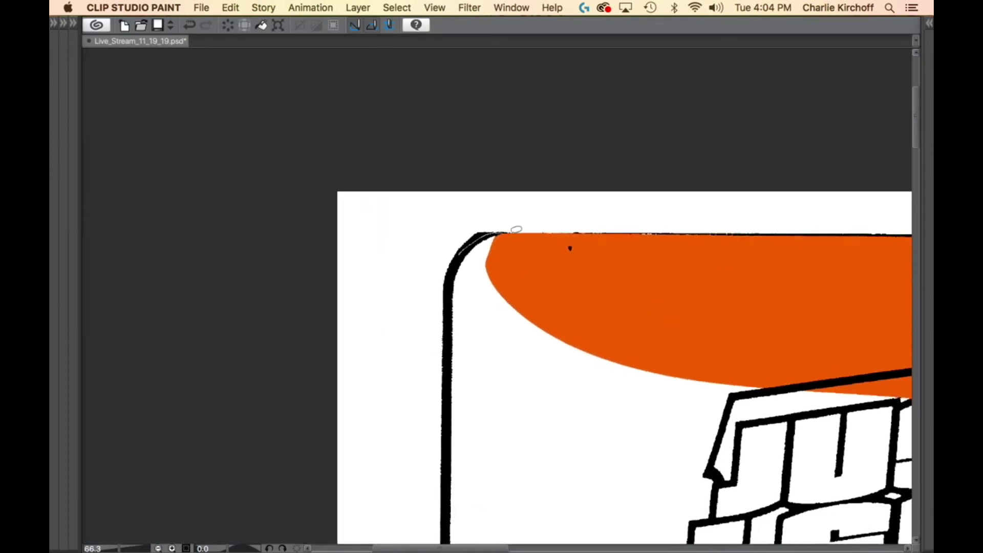
mouse_move(517, 229)
mouse_down()
mouse_move(615, 304)
mouse_move(548, 436)
mouse_move(454, 345)
mouse_up()
drag(451, 288, 457, 266)
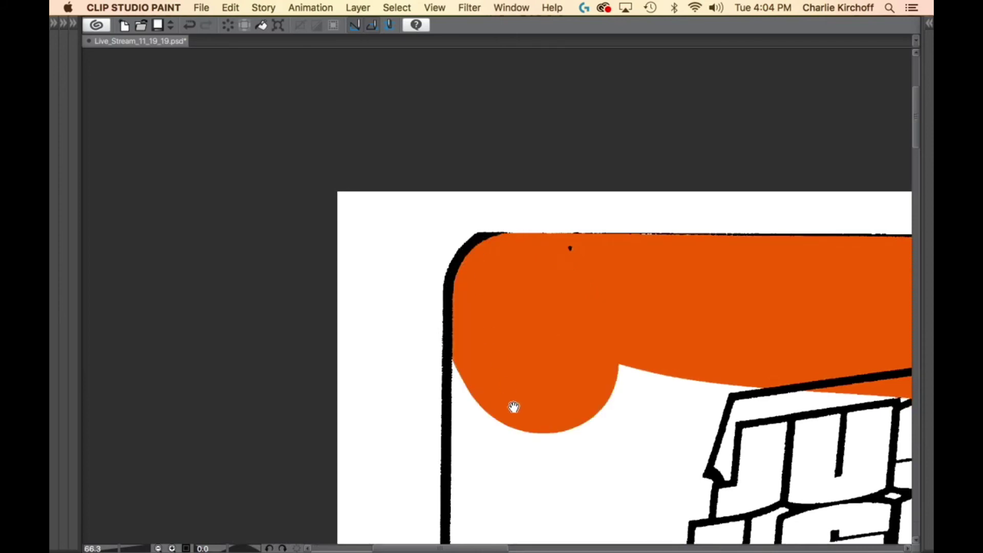
Lasso-fill orange along the inside of the frame's left border, from the upper-left corner down past Superman's fist.
drag(513, 408, 494, 296)
mouse_move(430, 242)
mouse_down()
mouse_move(474, 182)
mouse_move(556, 363)
mouse_move(456, 488)
mouse_move(430, 463)
mouse_up()
scroll(555, 358, down, 5)
mouse_move(435, 241)
mouse_down()
mouse_move(527, 483)
mouse_move(440, 466)
mouse_move(435, 451)
mouse_up()
scroll(485, 456, down, 5)
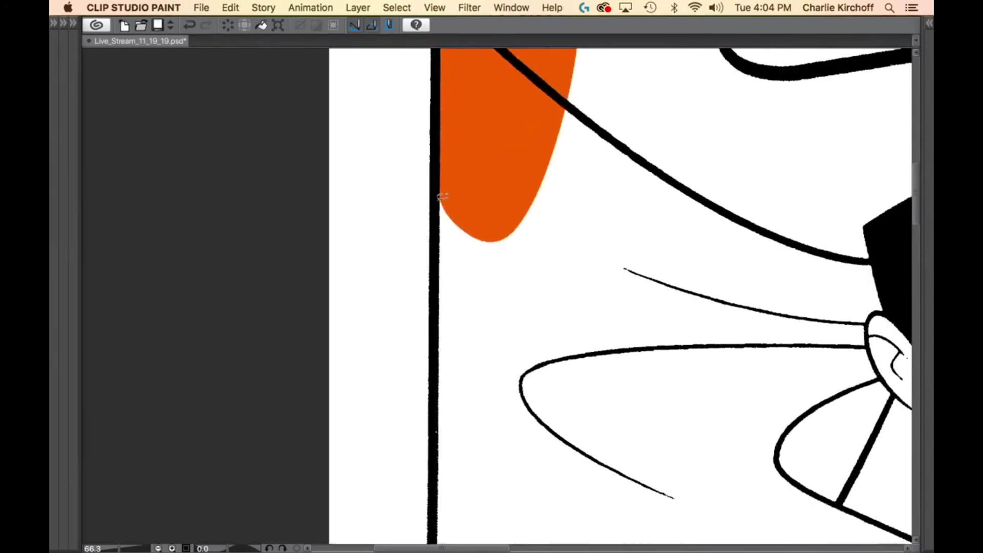
mouse_move(441, 196)
mouse_down()
mouse_move(577, 174)
mouse_move(552, 408)
mouse_move(485, 465)
mouse_move(436, 440)
mouse_up()
scroll(553, 386, down, 5)
mouse_move(439, 153)
mouse_down()
mouse_move(549, 472)
mouse_move(428, 446)
mouse_move(433, 440)
mouse_up()
scroll(529, 150, down, 5)
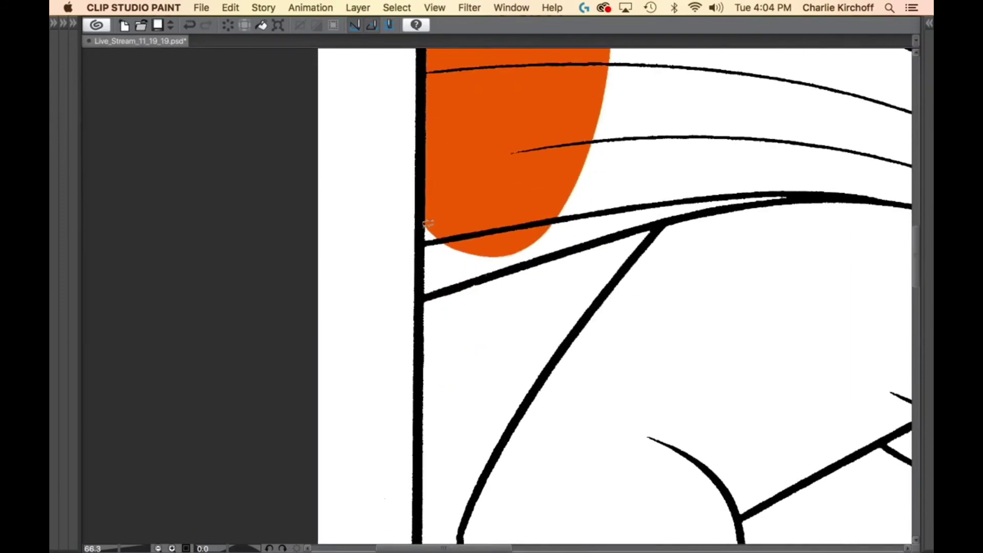
mouse_move(427, 224)
mouse_down()
mouse_move(588, 347)
mouse_move(428, 478)
mouse_move(432, 448)
mouse_up()
scroll(574, 199, down, 5)
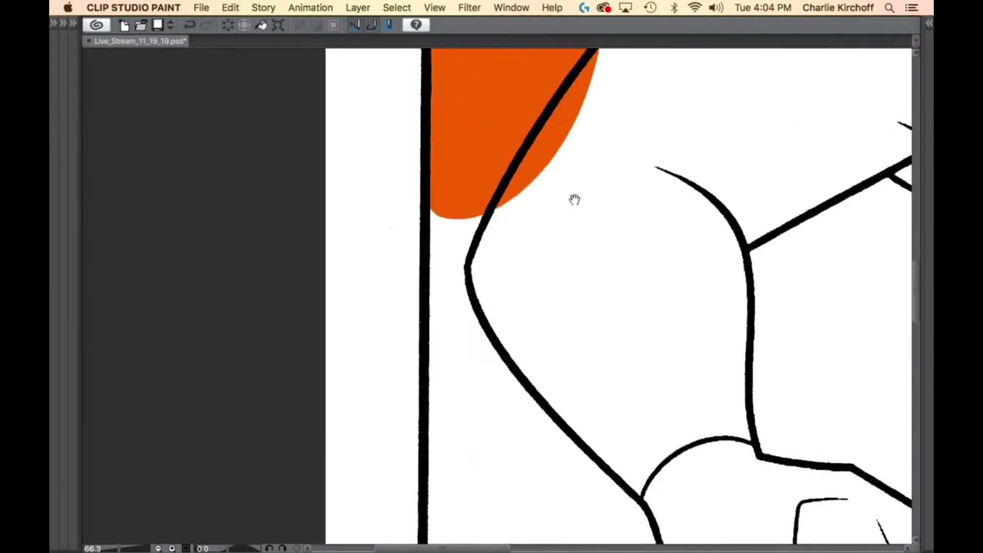
scroll(575, 199, down, 2)
mouse_move(429, 136)
mouse_down()
mouse_move(582, 101)
mouse_move(461, 509)
mouse_move(430, 473)
mouse_up()
mouse_move(575, 500)
mouse_down()
mouse_move(589, 343)
mouse_move(630, 254)
mouse_move(625, 194)
mouse_up()
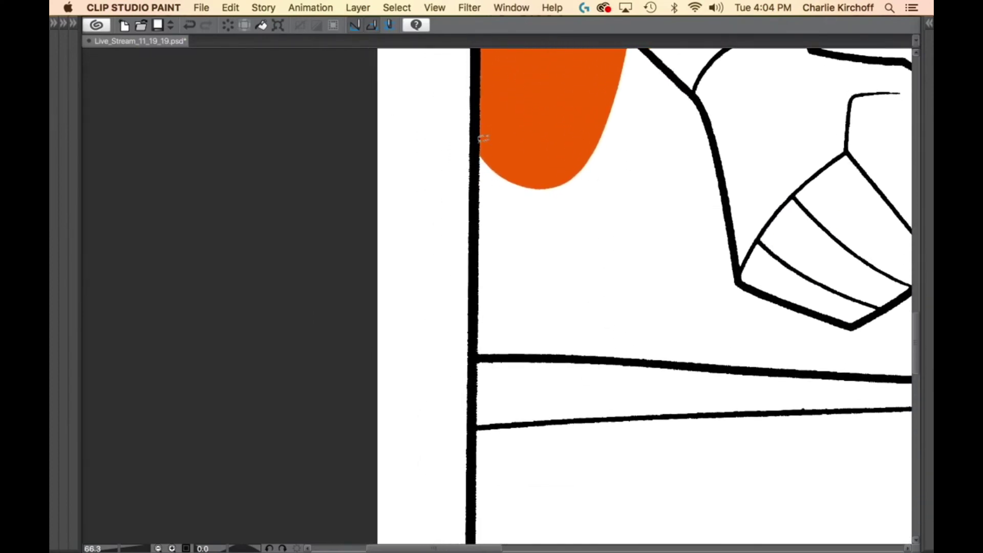
Close the orange edge at the lower end of the left border and flood the frame's interior using the Refer to Lines fill.
mouse_move(579, 118)
mouse_down()
mouse_move(564, 409)
mouse_move(490, 446)
mouse_move(476, 429)
mouse_up()
mouse_move(477, 430)
mouse_down()
mouse_move(601, 267)
mouse_move(460, 139)
mouse_move(576, 355)
mouse_move(463, 461)
mouse_move(493, 411)
mouse_up()
drag(745, 417, 730, 433)
drag(850, 409, 593, 431)
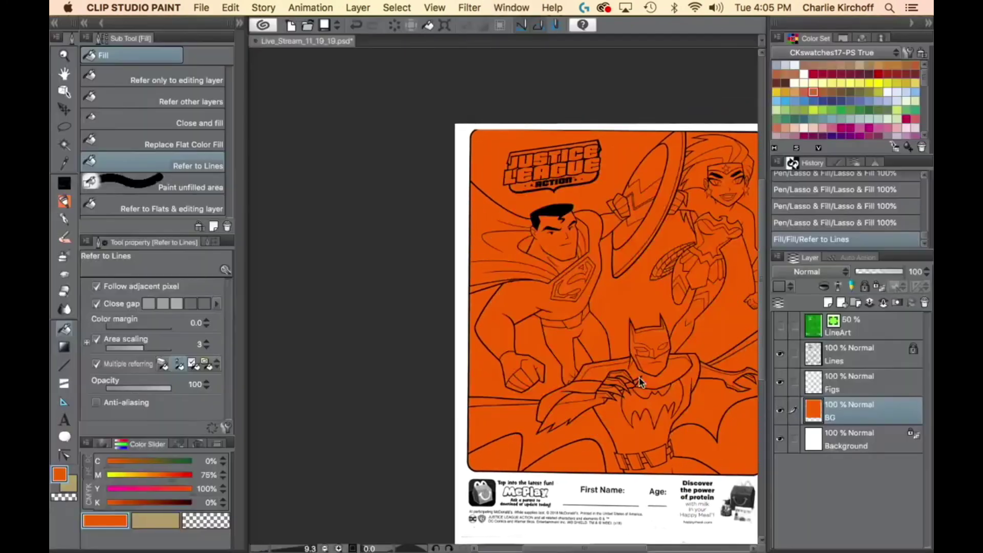
click(639, 381)
key(Tab)
drag(656, 381, 541, 381)
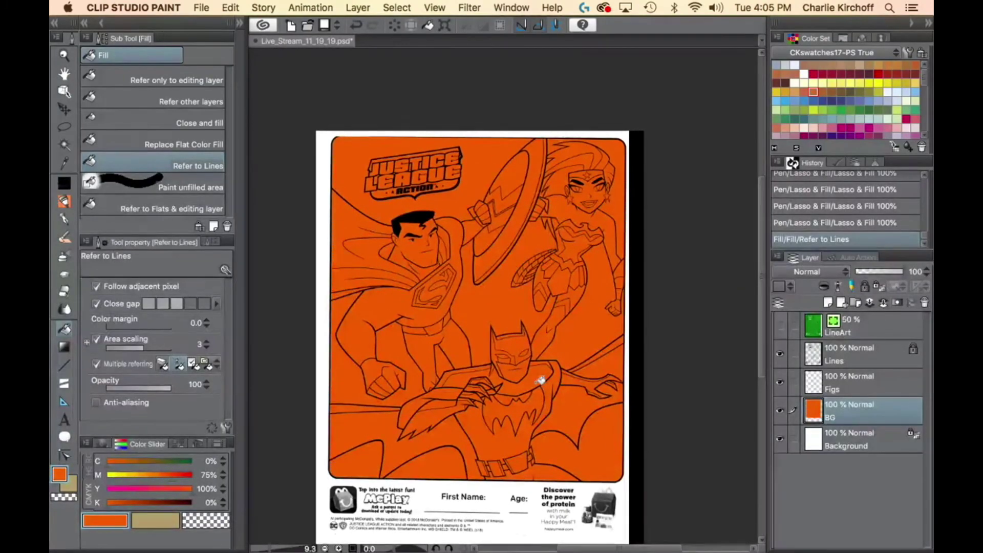
Zoom in on the Justice League Action logo and pick the pale blue-white swatch (C 9%, M 3%, Y 2%, K 0%).
key(super+space)
drag(401, 175, 493, 164)
key(Tab)
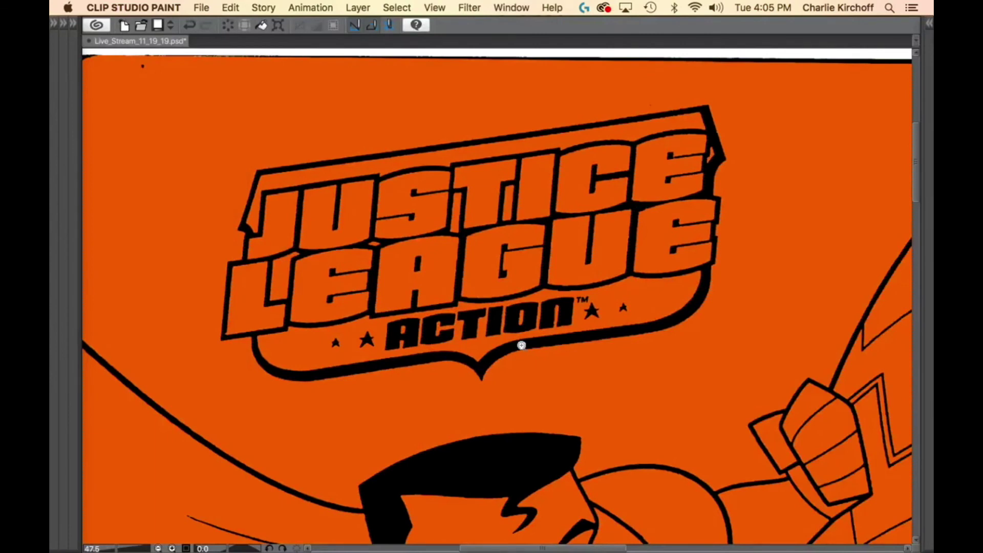
key(Tab)
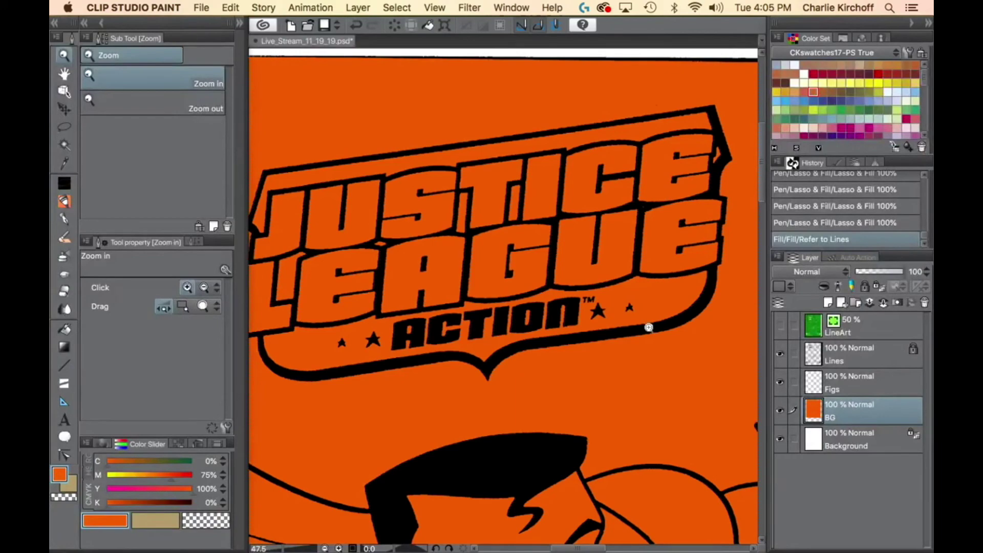
click(795, 64)
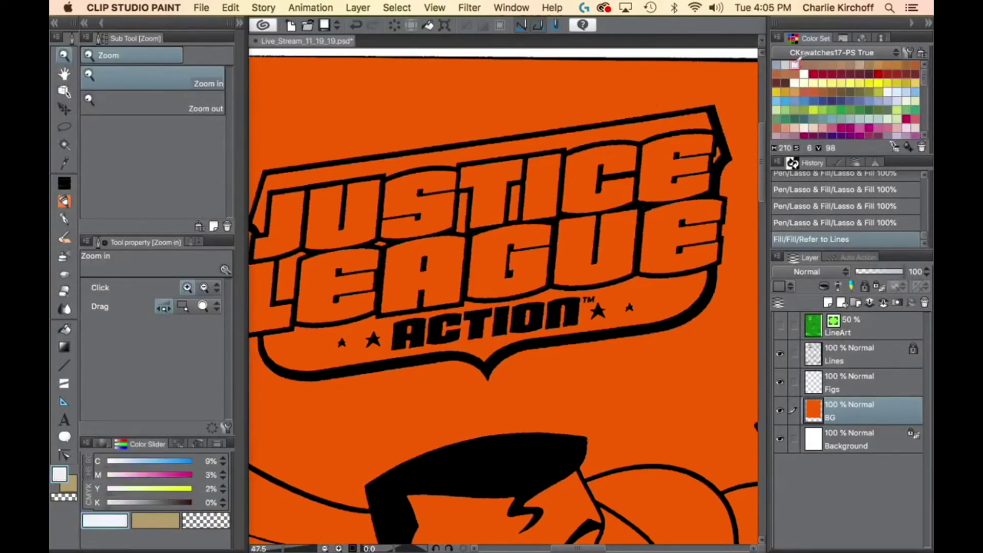
key(Tab)
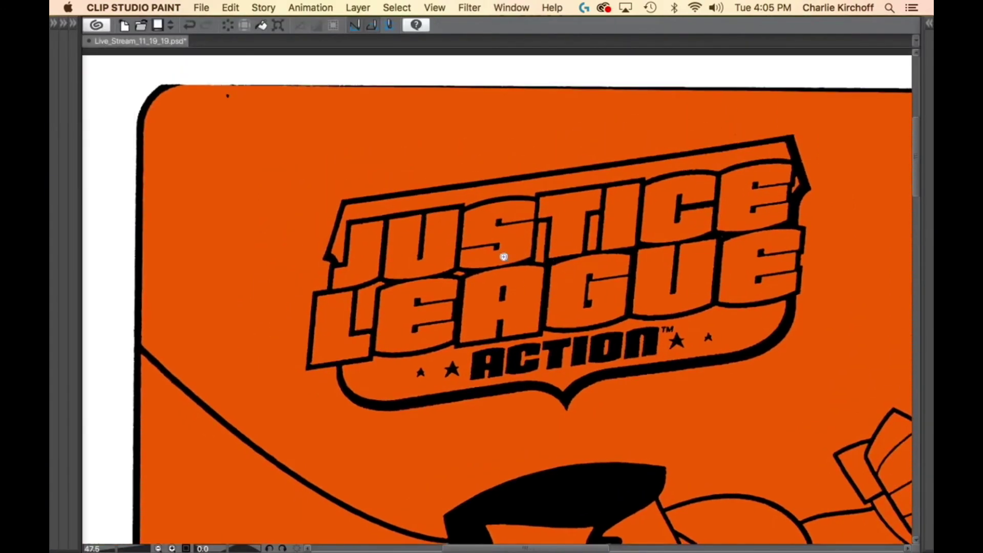
Lasso-fill the JUSTICE row and the band above it with pale blue-white, from the J to the slanted far end.
click(501, 252)
scroll(510, 264, up, 1)
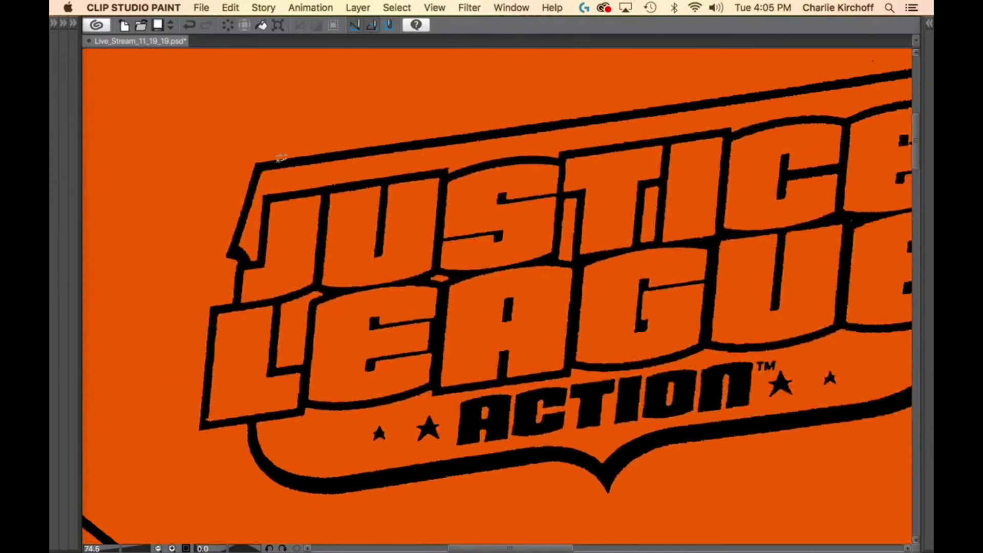
mouse_move(334, 316)
mouse_down()
mouse_move(833, 98)
mouse_move(809, 87)
mouse_up()
drag(816, 202, 536, 287)
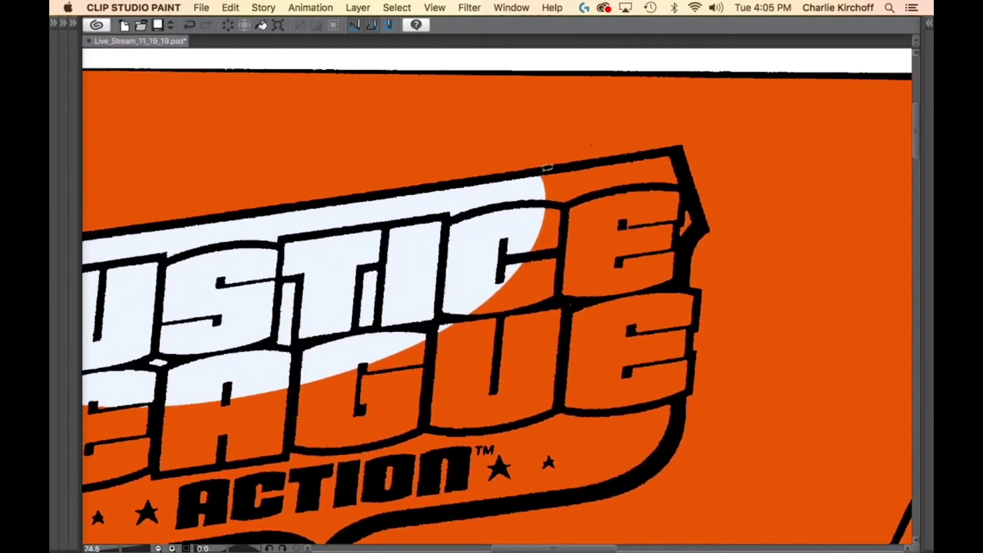
mouse_move(543, 167)
mouse_down()
mouse_move(484, 264)
mouse_move(698, 231)
mouse_up()
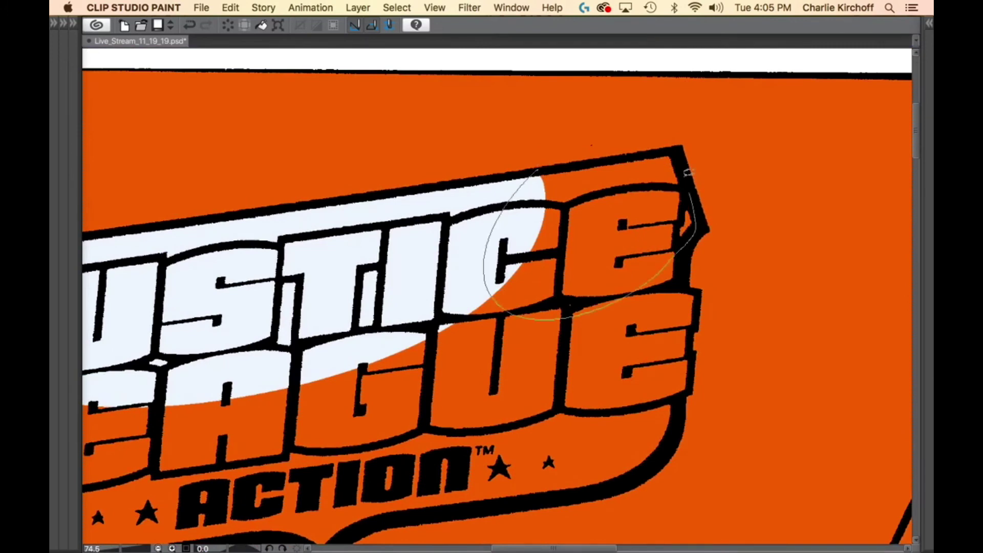
drag(675, 145, 676, 146)
Extend the pale blue-white fill over the end of the LEAGUE row and along the badge's lower edge behind ACTION.
mouse_move(694, 239)
mouse_down()
mouse_move(530, 348)
mouse_move(638, 472)
mouse_up()
mouse_move(683, 387)
mouse_down()
mouse_move(680, 264)
mouse_move(690, 241)
mouse_up()
scroll(649, 362, down, 5)
scroll(649, 362, left, 5)
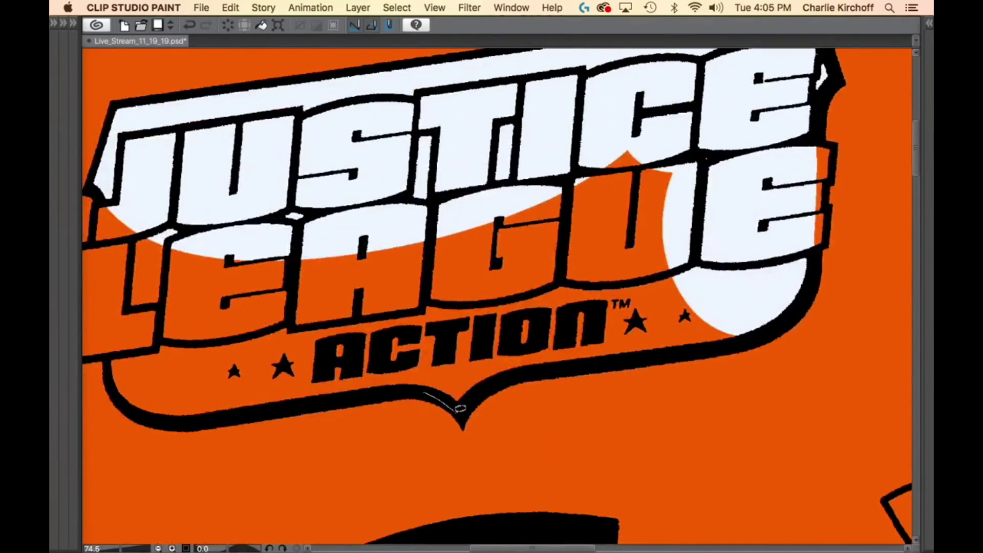
drag(619, 354, 712, 342)
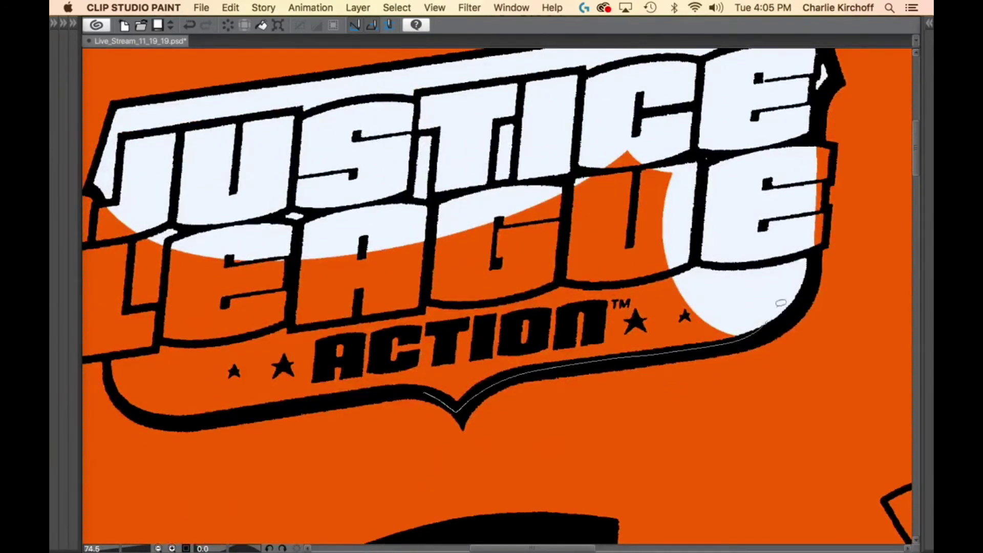
mouse_move(781, 303)
mouse_down()
mouse_move(722, 151)
mouse_move(471, 116)
mouse_move(264, 328)
mouse_move(380, 392)
mouse_up()
Lasso-fill the badge's lower-left corner and the start of the LEAGUE row with pale blue-white.
scroll(302, 379, left, 6)
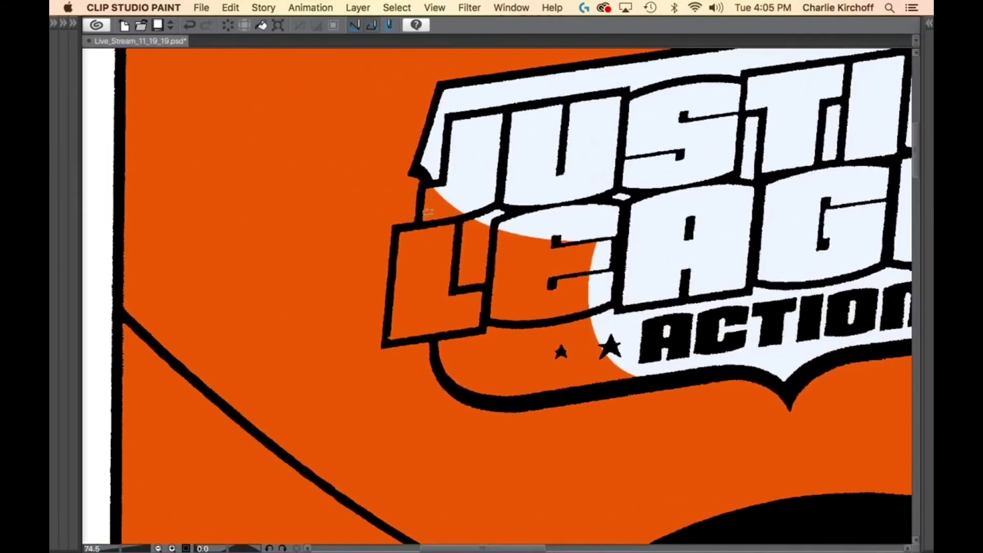
mouse_move(420, 238)
mouse_down()
mouse_move(484, 163)
mouse_move(766, 232)
mouse_move(680, 366)
mouse_up()
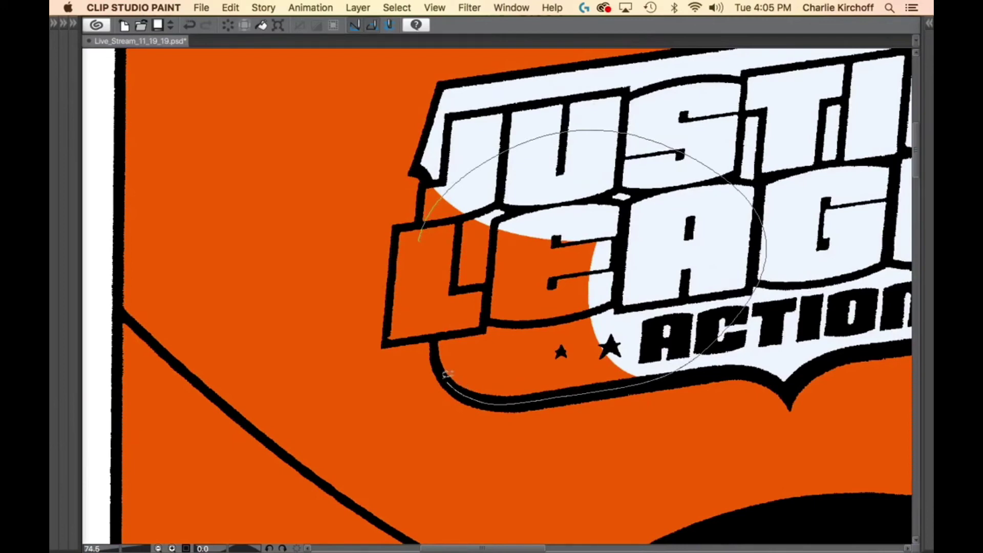
drag(440, 277, 440, 260)
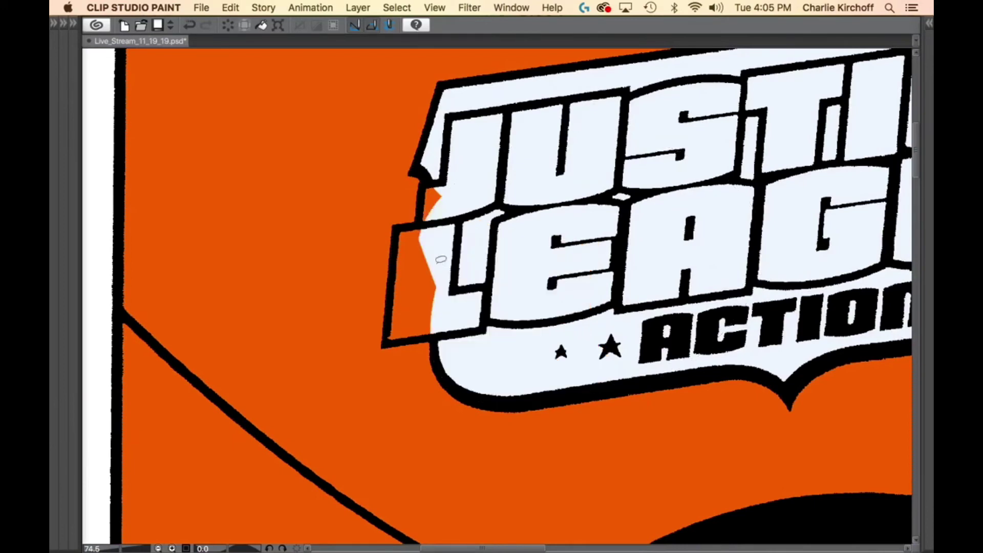
Pick the pale yellow swatch (C 3%, M 17%, Y 54%, K 0%) and lasso-fill the letters J and U of JUSTICE.
key(Tab)
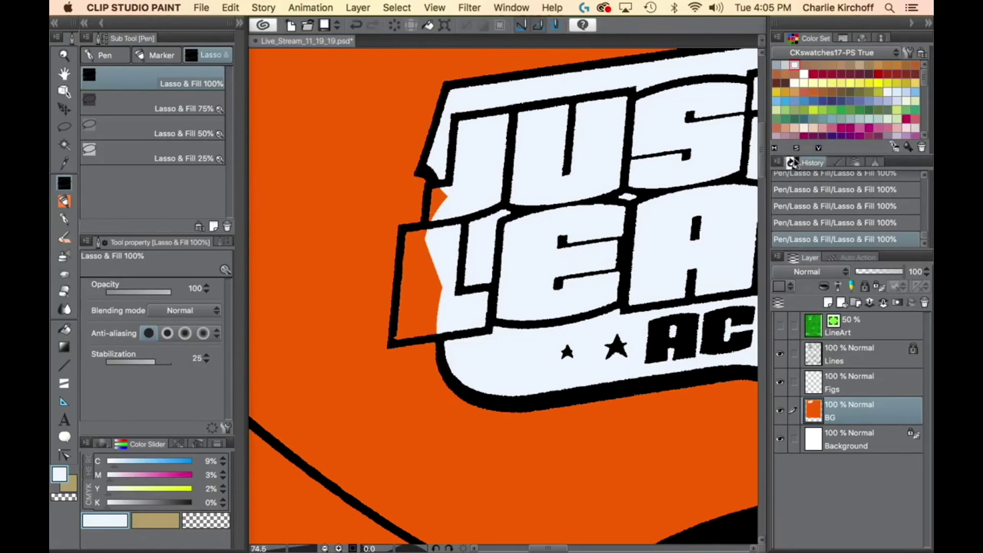
click(832, 83)
key(Tab)
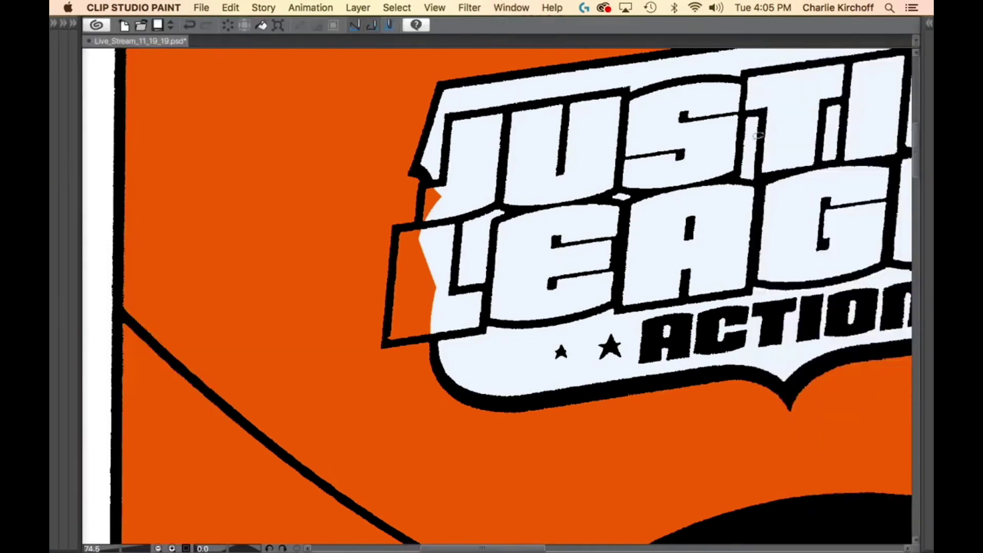
scroll(445, 178, up, 3)
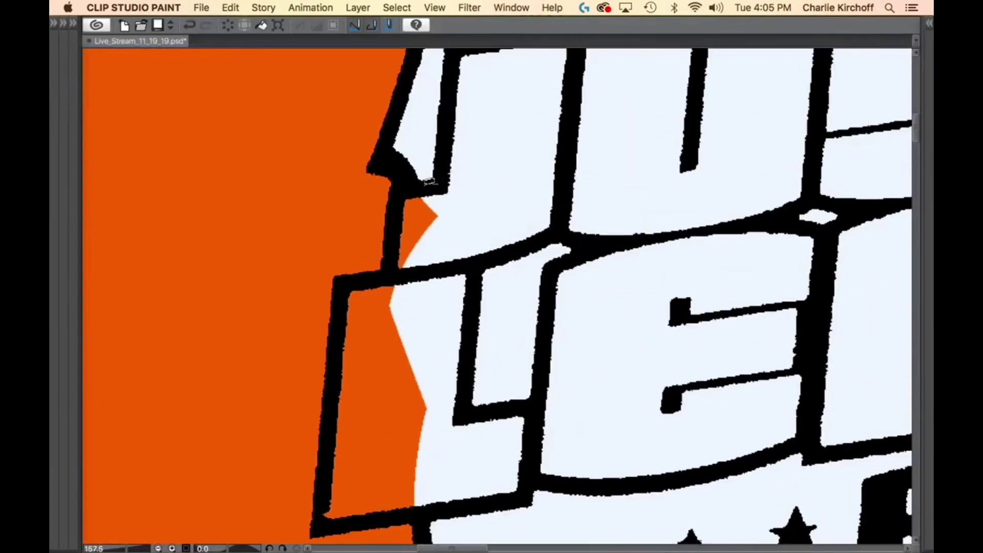
mouse_move(395, 209)
mouse_down()
mouse_move(405, 295)
mouse_move(549, 226)
mouse_move(463, 159)
mouse_up()
drag(549, 122, 560, 265)
mouse_move(505, 185)
mouse_down()
mouse_move(466, 185)
mouse_move(457, 297)
mouse_move(590, 212)
mouse_move(588, 189)
mouse_up()
mouse_move(658, 148)
mouse_down()
mouse_move(495, 166)
mouse_move(410, 367)
mouse_move(416, 398)
mouse_move(609, 387)
mouse_move(687, 285)
mouse_move(675, 154)
mouse_up()
Lasso-fill the letters S and T of JUSTICE with pale yellow, leaving the gaps beside the T's stem pale blue-white.
drag(707, 263, 451, 296)
mouse_move(505, 179)
mouse_down()
mouse_move(455, 194)
mouse_move(390, 307)
mouse_move(417, 401)
mouse_move(517, 408)
mouse_move(658, 376)
mouse_up()
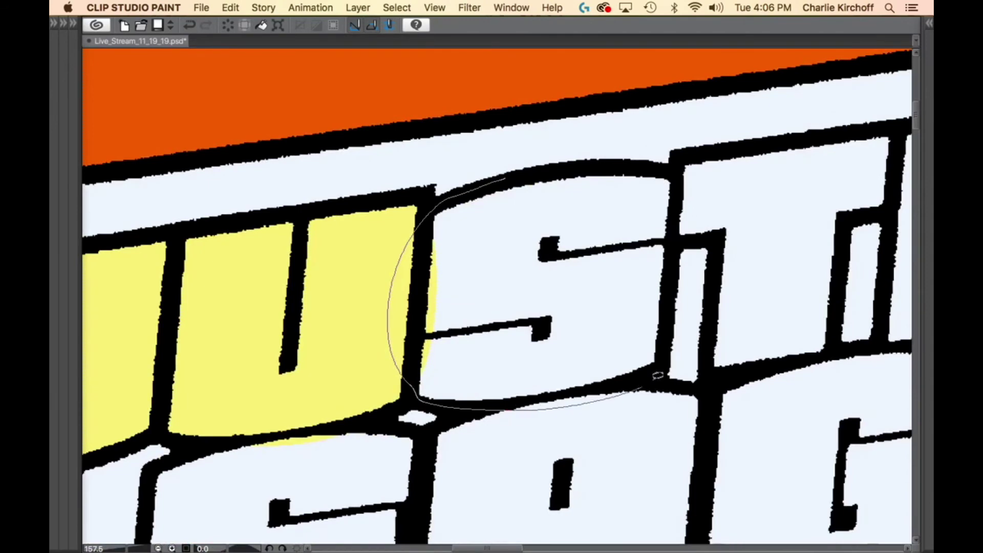
mouse_move(667, 331)
mouse_down()
mouse_move(686, 188)
mouse_move(666, 168)
mouse_move(584, 161)
mouse_move(512, 177)
mouse_up()
mouse_move(775, 326)
mouse_down()
mouse_move(672, 318)
mouse_move(509, 361)
mouse_up()
mouse_move(413, 192)
mouse_down()
mouse_move(399, 279)
mouse_move(443, 388)
mouse_move(469, 413)
mouse_move(563, 388)
mouse_move(572, 283)
mouse_move(617, 245)
mouse_move(609, 171)
mouse_up()
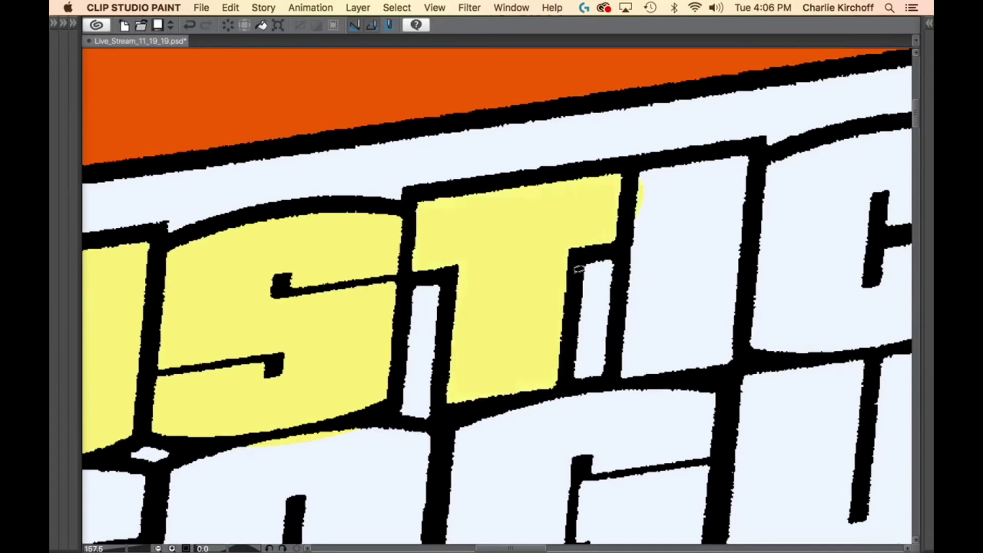
mouse_move(577, 269)
mouse_down()
mouse_move(558, 384)
mouse_move(574, 338)
mouse_up()
Lasso-fill the remaining letters I, C and E of JUSTICE with pale yellow.
drag(697, 300, 572, 358)
mouse_move(501, 242)
mouse_down()
mouse_move(544, 214)
mouse_move(634, 203)
mouse_move(626, 379)
mouse_move(533, 455)
mouse_move(495, 450)
mouse_up()
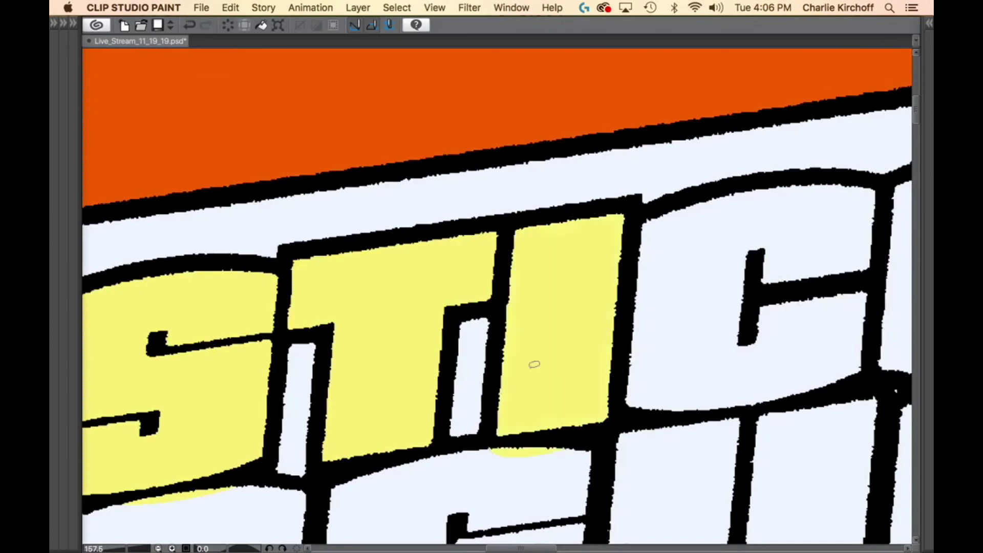
mouse_move(731, 352)
mouse_down()
mouse_move(682, 202)
mouse_move(583, 327)
mouse_up()
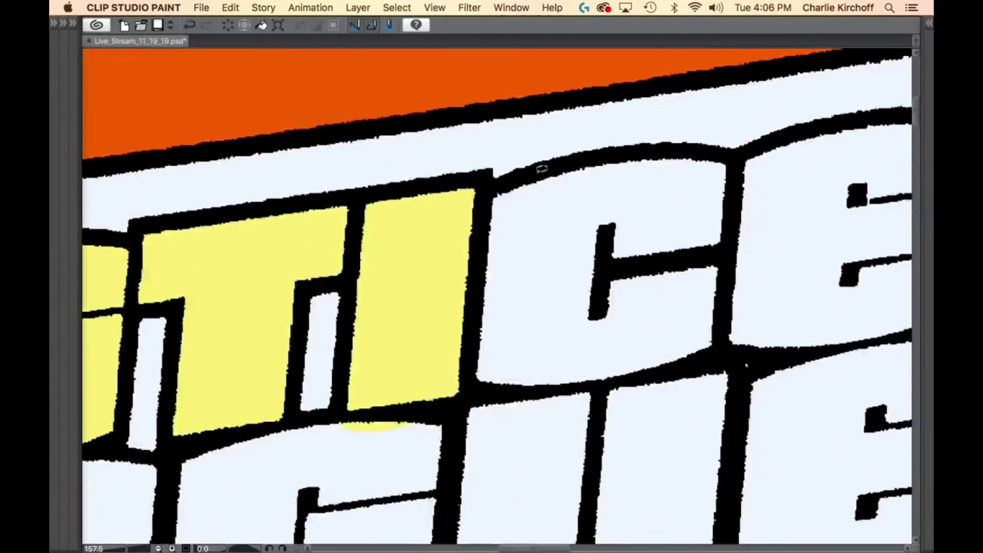
mouse_move(538, 173)
mouse_down()
mouse_move(465, 394)
mouse_move(635, 387)
mouse_move(745, 175)
mouse_move(666, 146)
mouse_move(638, 153)
mouse_up()
drag(825, 320, 539, 340)
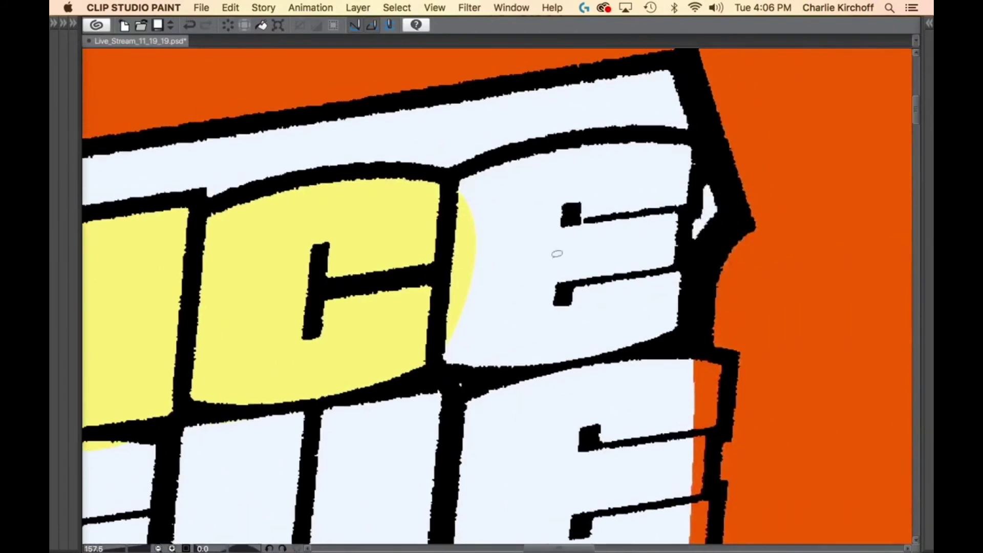
mouse_move(494, 153)
mouse_down()
mouse_move(396, 304)
mouse_move(442, 368)
mouse_move(512, 376)
mouse_move(692, 331)
mouse_move(692, 134)
mouse_up()
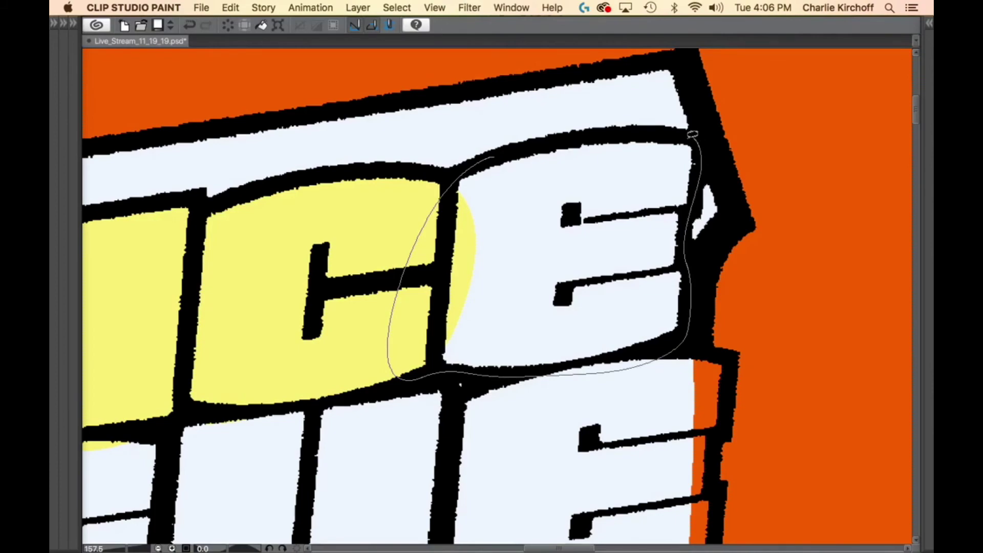
drag(623, 130, 610, 131)
Lasso-fill the L of LEAGUE with pale yellow, following its outline and covering the leftover orange inside it.
scroll(519, 465, down, 10)
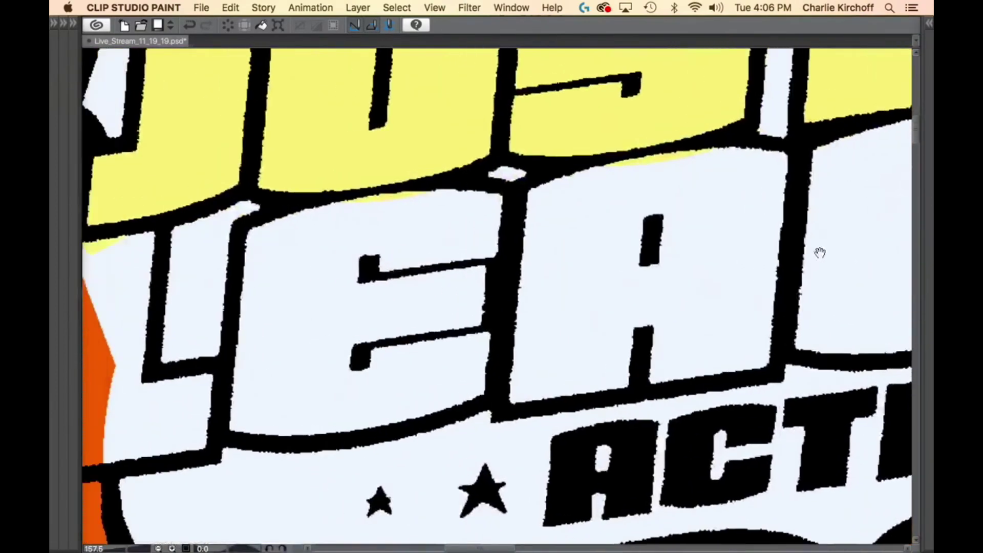
drag(358, 276, 687, 218)
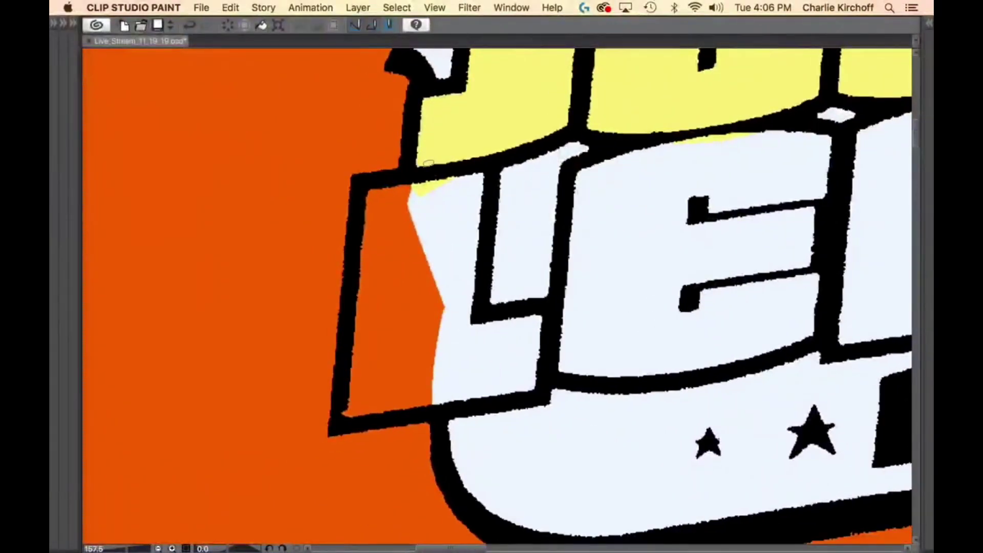
drag(365, 181, 342, 405)
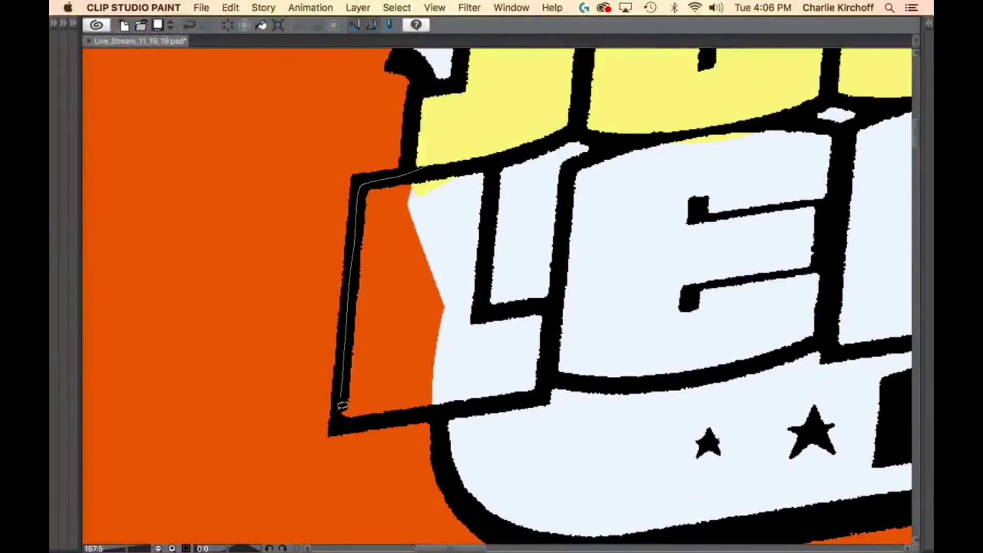
mouse_move(419, 415)
mouse_down()
mouse_move(510, 399)
mouse_move(560, 314)
mouse_up()
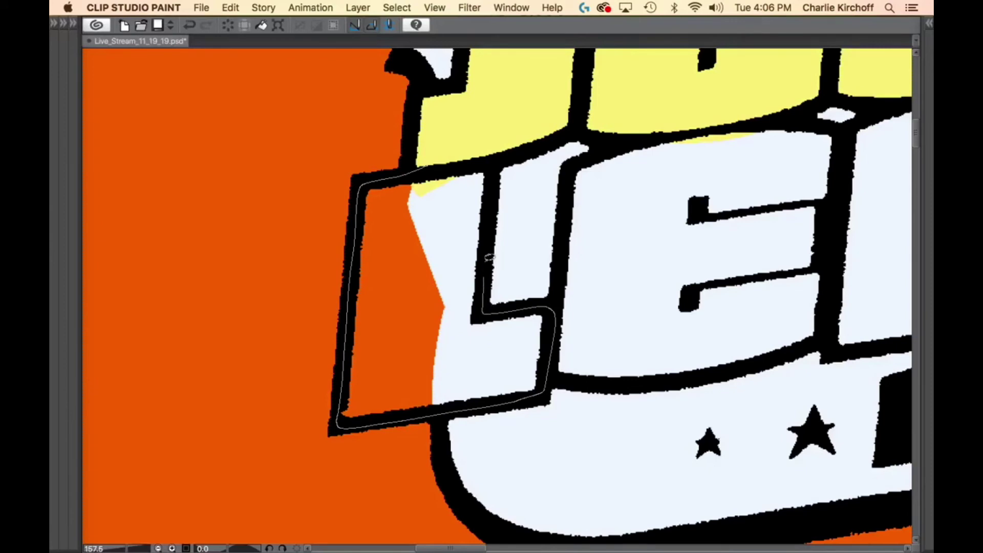
mouse_move(495, 165)
mouse_down()
mouse_move(421, 191)
mouse_move(397, 398)
mouse_move(475, 413)
mouse_move(541, 405)
mouse_up()
Lasso-fill the first E and the A of LEAGUE with pale yellow.
scroll(722, 229, right, 5)
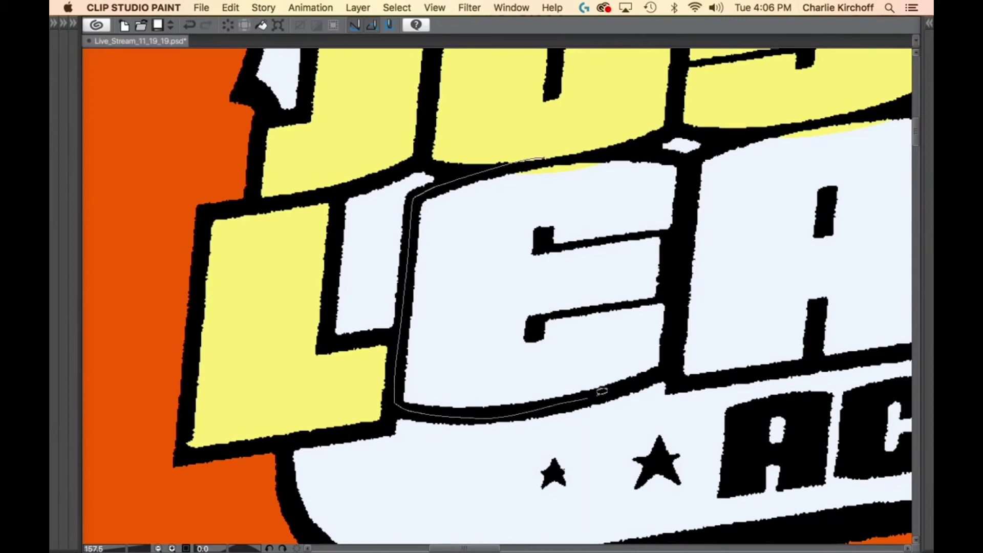
mouse_move(676, 361)
mouse_down()
mouse_move(698, 175)
mouse_move(671, 154)
mouse_move(543, 159)
mouse_move(451, 203)
mouse_move(380, 442)
mouse_move(502, 439)
mouse_move(658, 409)
mouse_move(690, 229)
mouse_move(677, 197)
mouse_move(643, 186)
mouse_up()
scroll(517, 298, right, 5)
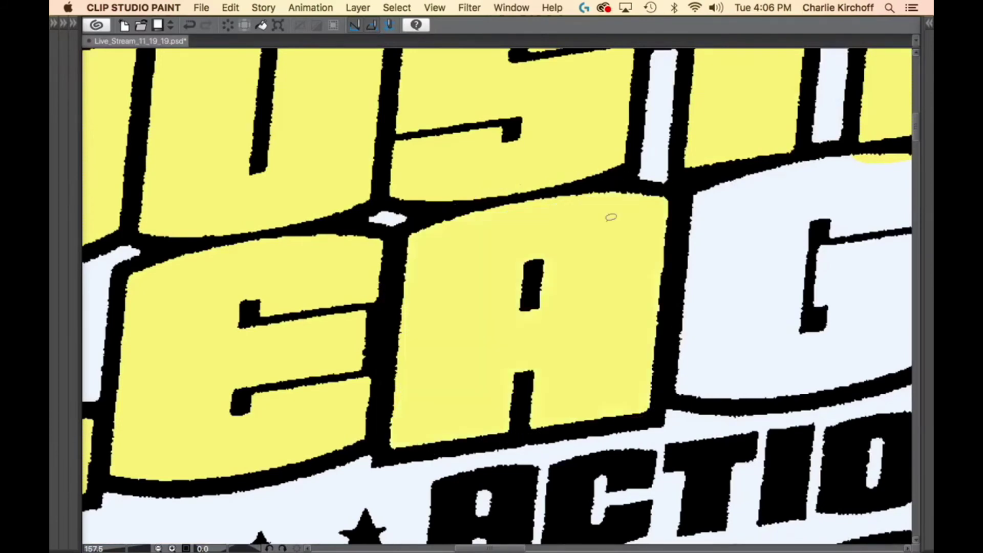
Lasso-fill the G and U of LEAGUE with pale yellow, carrying the fill into most of the final E.
drag(770, 312, 506, 312)
mouse_move(711, 173)
mouse_down()
mouse_move(624, 168)
mouse_move(457, 201)
mouse_move(412, 260)
mouse_move(394, 377)
mouse_move(398, 418)
mouse_move(417, 430)
mouse_move(507, 435)
mouse_move(617, 411)
mouse_move(685, 382)
mouse_move(728, 307)
mouse_up()
drag(800, 306, 538, 316)
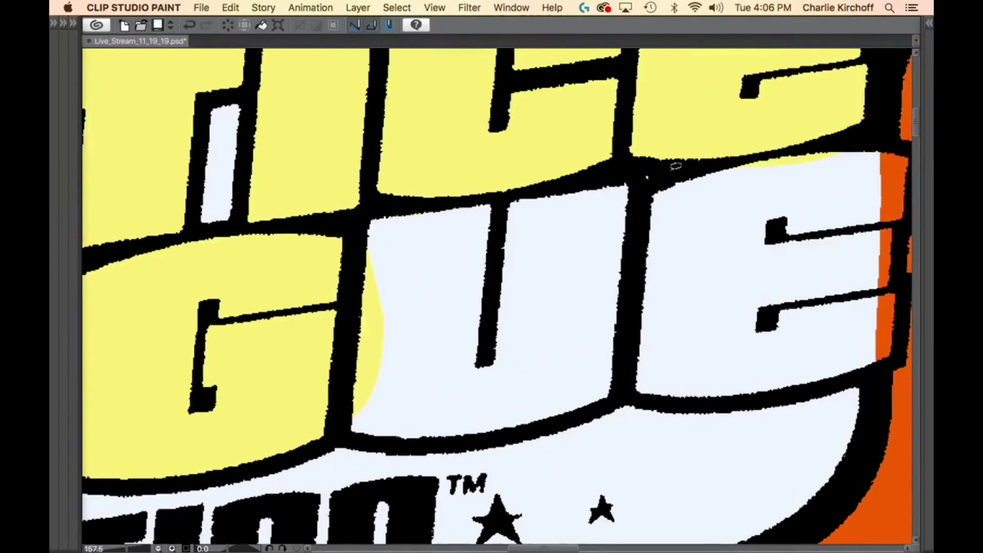
mouse_move(682, 173)
mouse_down()
mouse_move(463, 184)
mouse_move(349, 252)
mouse_move(323, 382)
mouse_up()
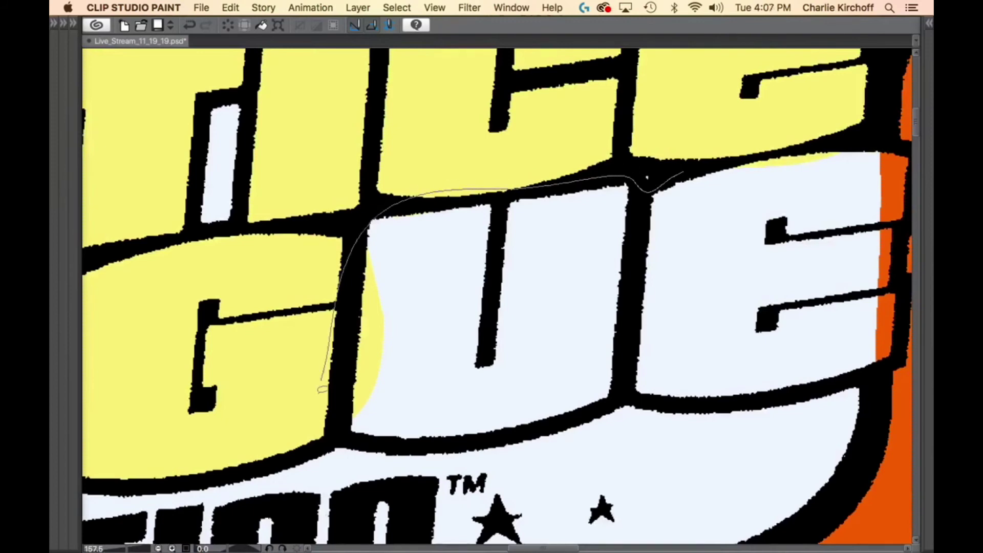
mouse_move(422, 439)
mouse_down()
mouse_move(765, 390)
mouse_move(812, 218)
mouse_move(799, 169)
mouse_up()
Finish the final E of LEAGUE by lasso-filling its outer end with pale yellow out to the black outline.
scroll(737, 254, right, 5)
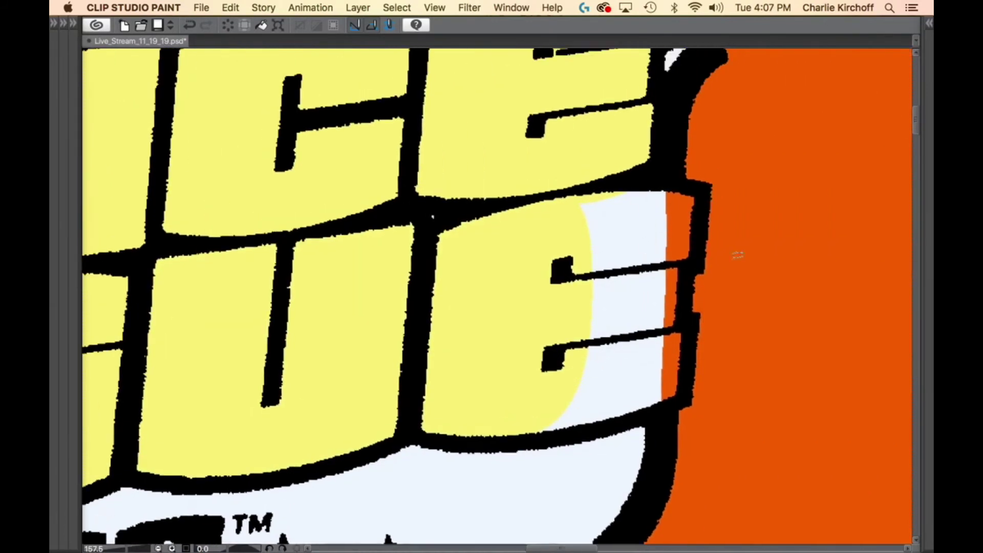
mouse_move(540, 388)
mouse_down()
mouse_move(506, 432)
mouse_move(594, 424)
mouse_move(687, 399)
mouse_move(689, 308)
mouse_up()
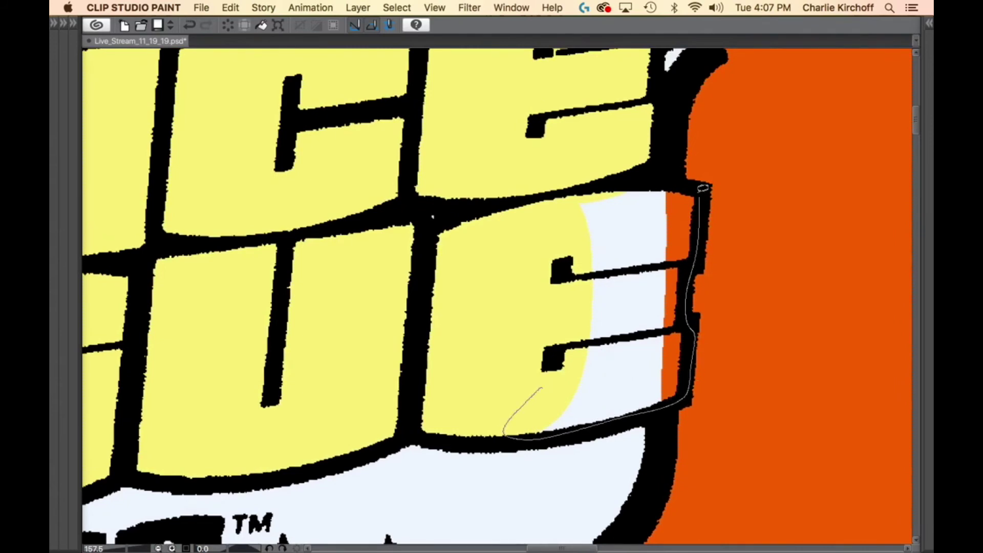
mouse_move(703, 188)
mouse_down()
mouse_move(552, 194)
mouse_move(553, 241)
mouse_up()
Complete the pale yellow fill at the outer end of LEAGUE's final E and make the Figs layer active.
drag(684, 386, 649, 381)
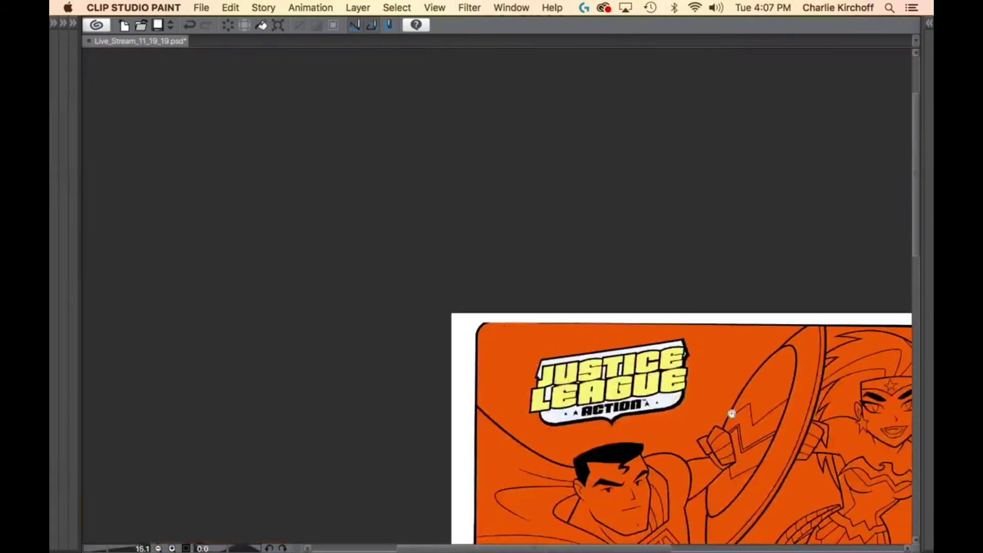
scroll(732, 414, down, 5)
scroll(732, 413, right, 3)
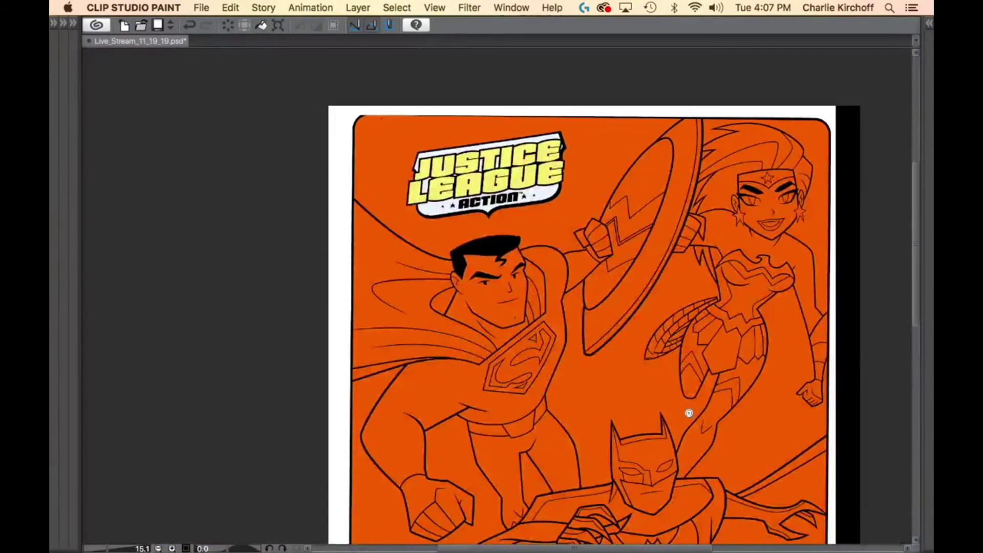
drag(644, 405, 606, 281)
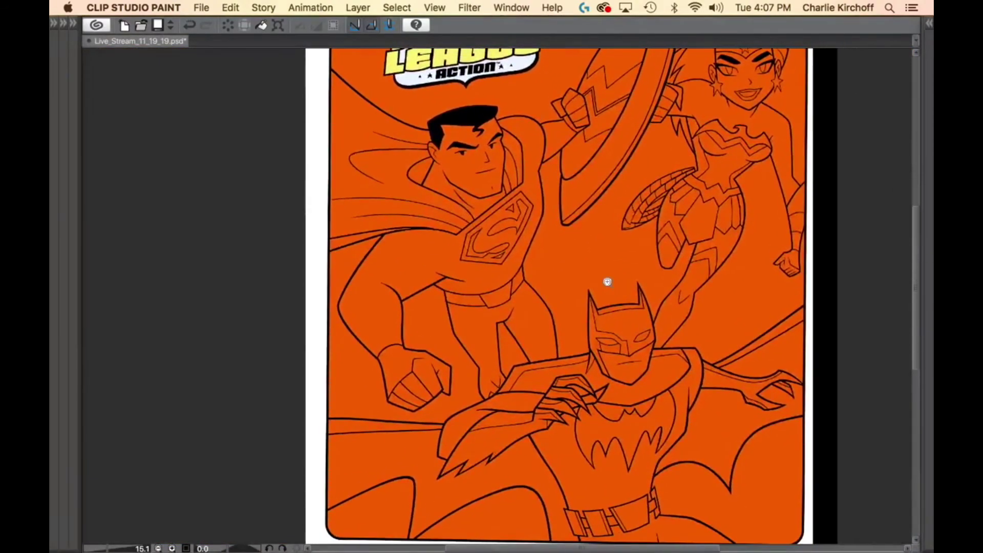
key(Tab)
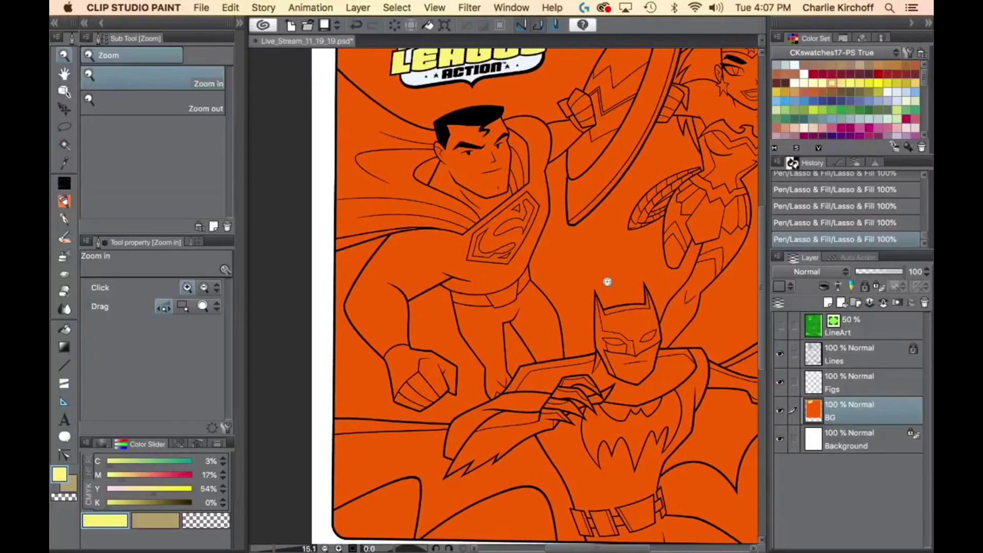
click(812, 390)
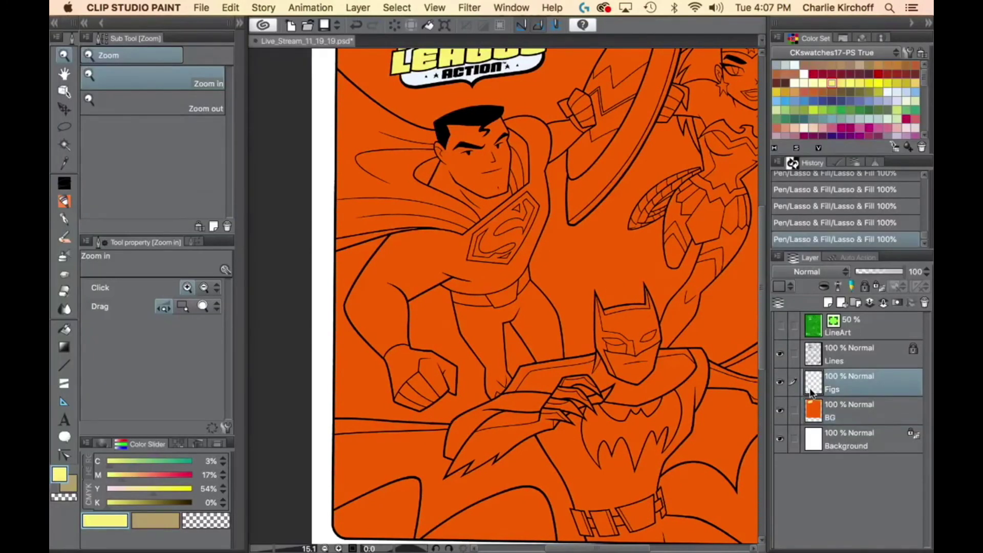
key(Tab)
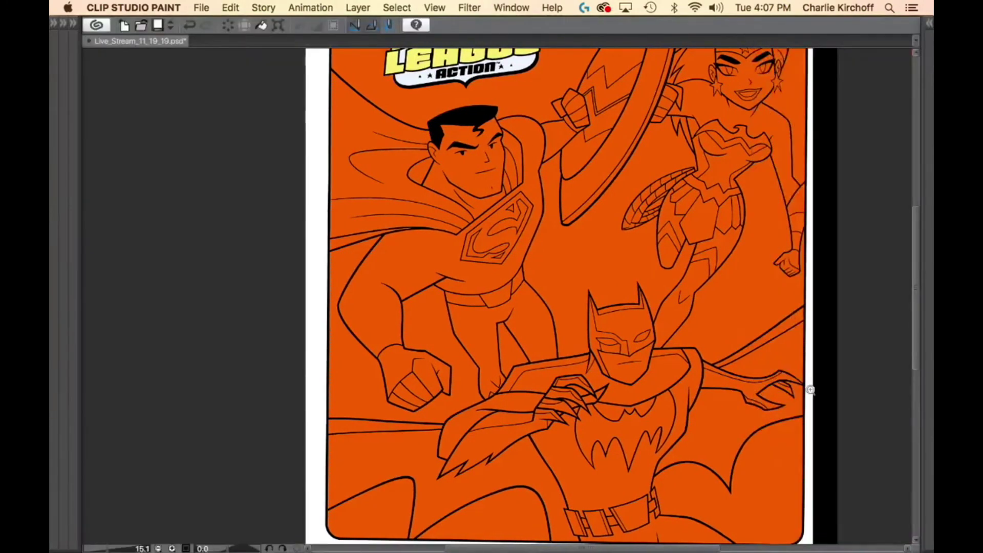
key(Tab)
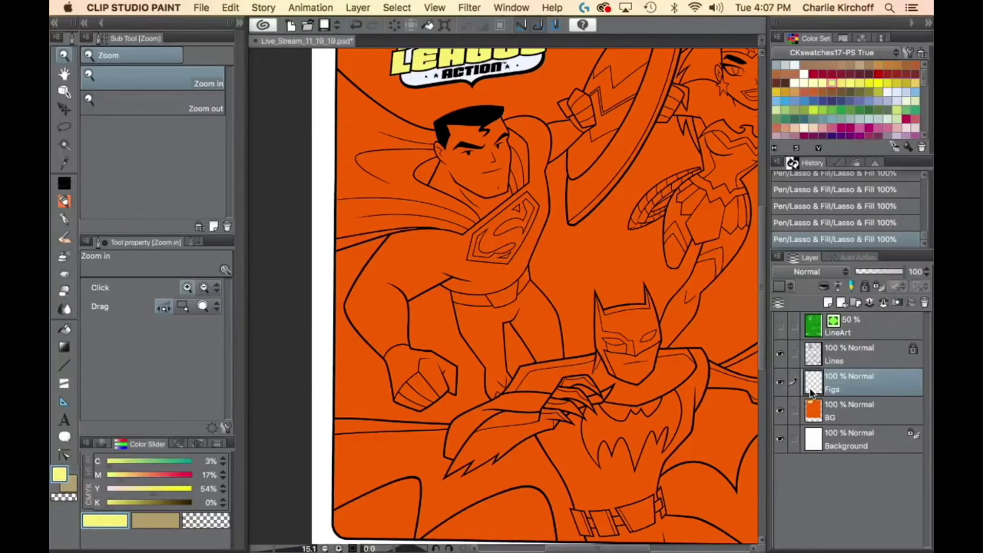
Pick a dark purple-grey swatch as the drawing colour and shift its hue to 241 for a dark blue-grey.
scroll(924, 82, down, 5)
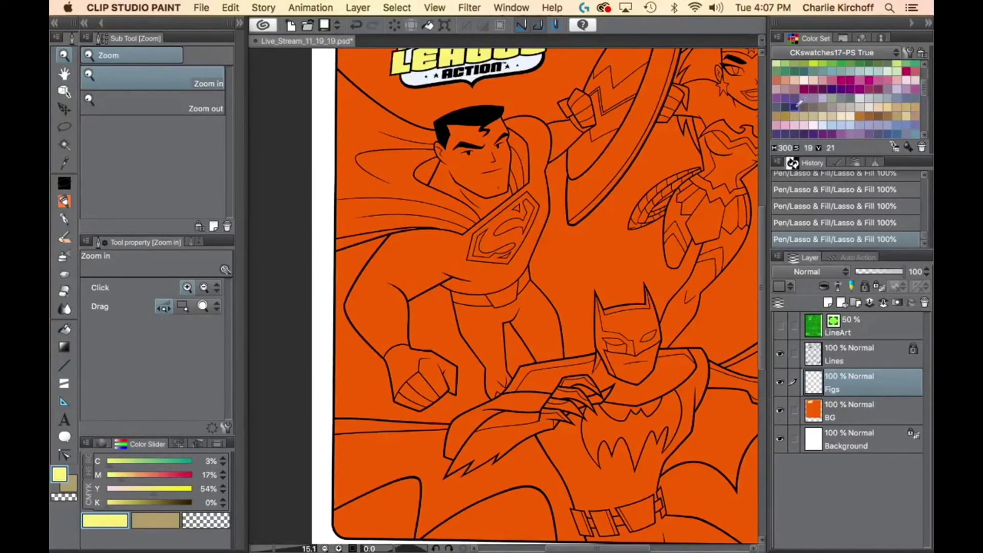
click(795, 106)
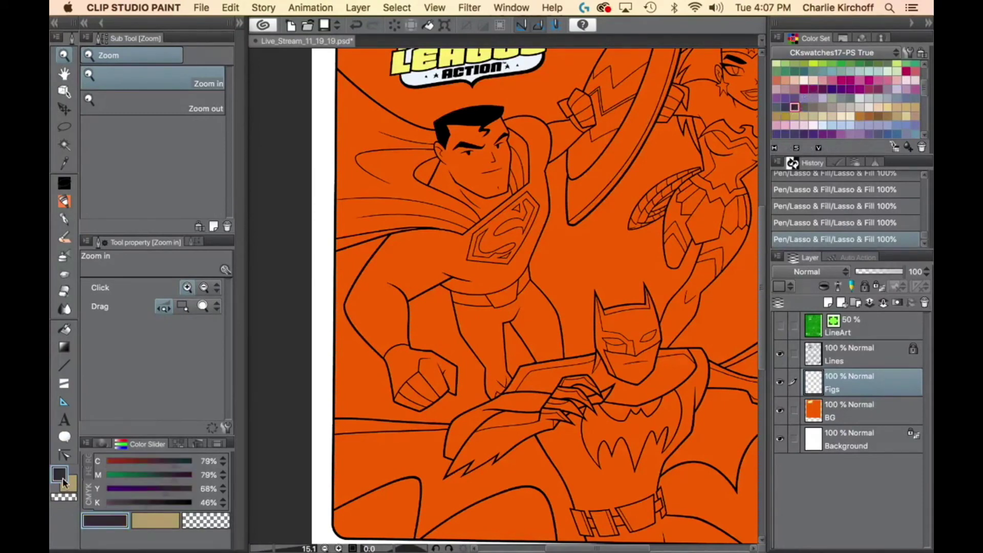
click(88, 518)
click(607, 428)
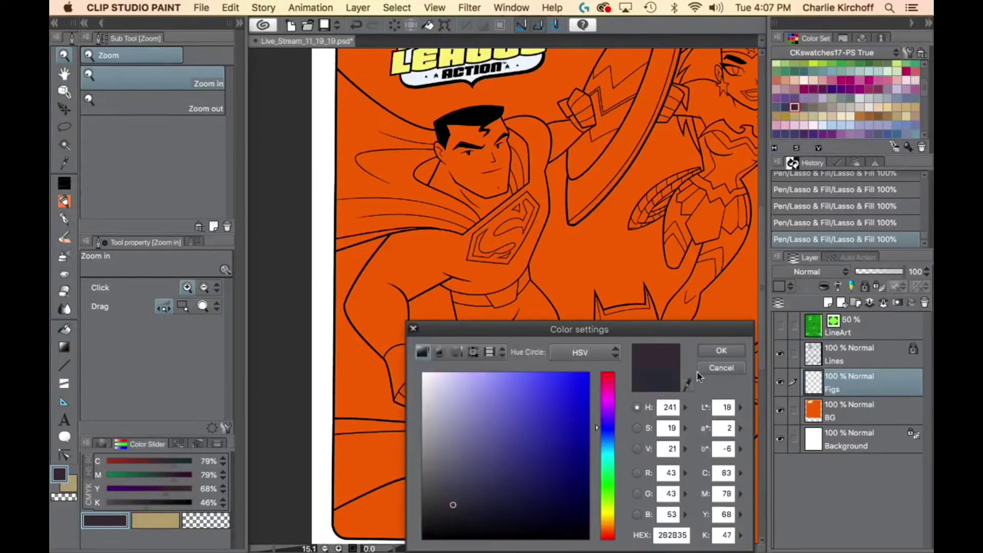
click(722, 352)
key(Tab)
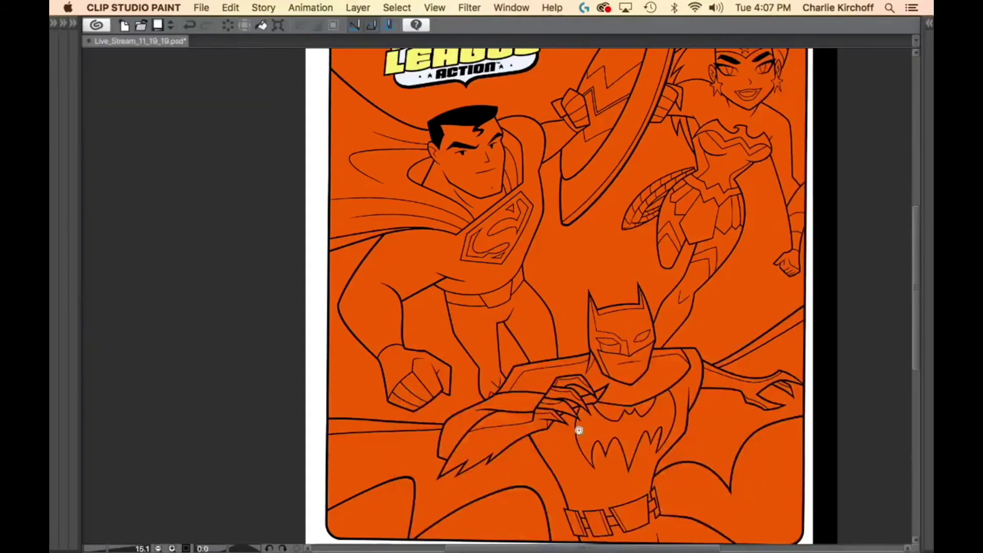
Auto-select the orange interior of the picture panel using the Refer other layers to select option.
drag(580, 477, 641, 384)
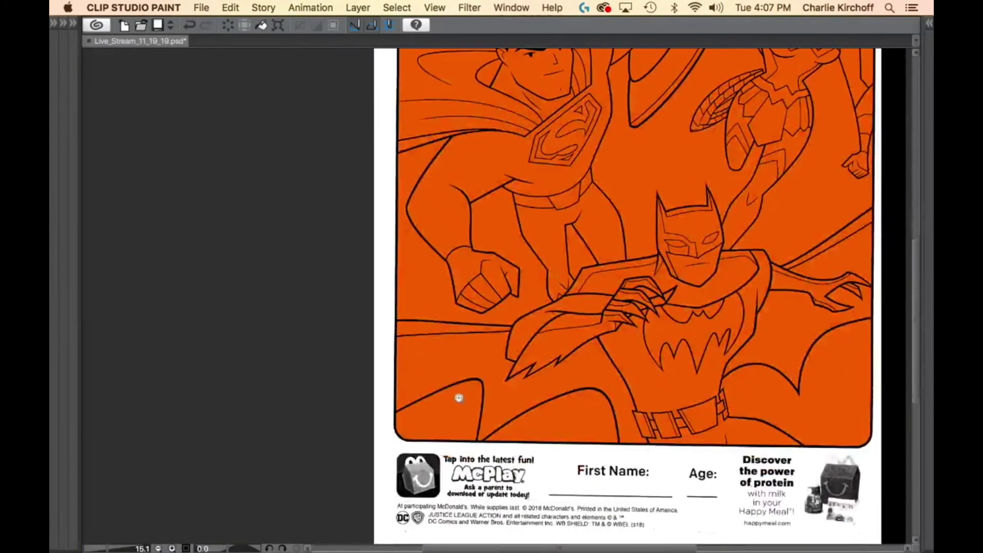
key(Tab)
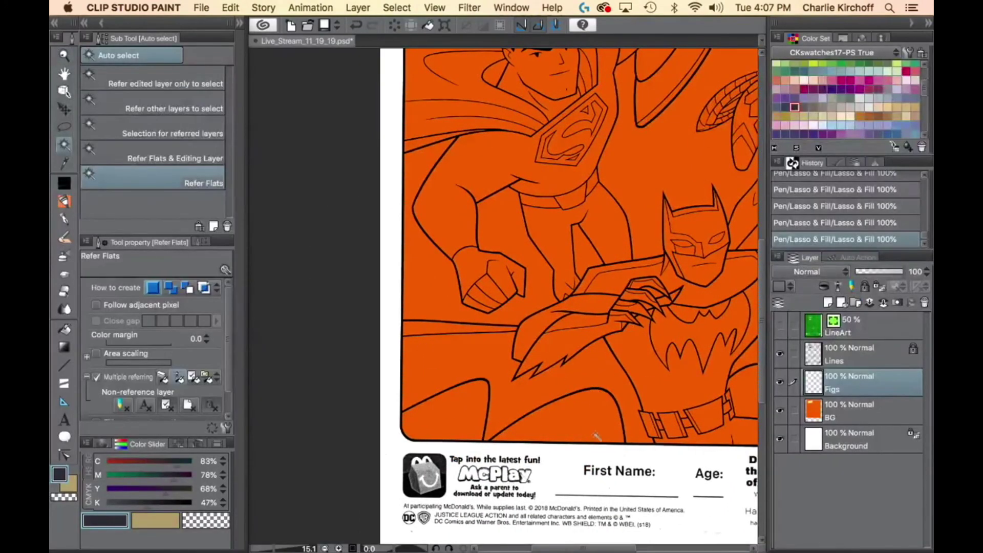
click(197, 109)
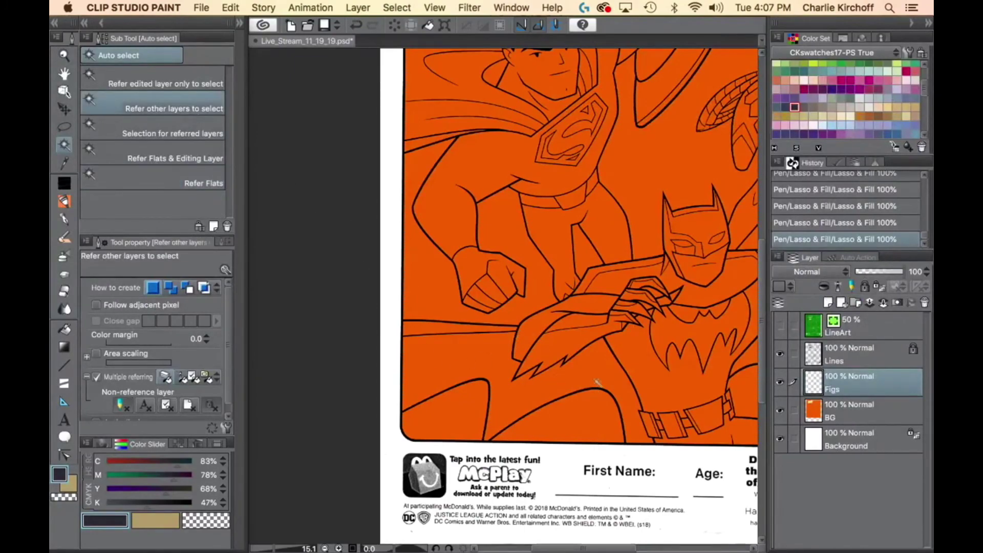
click(598, 383)
key(Tab)
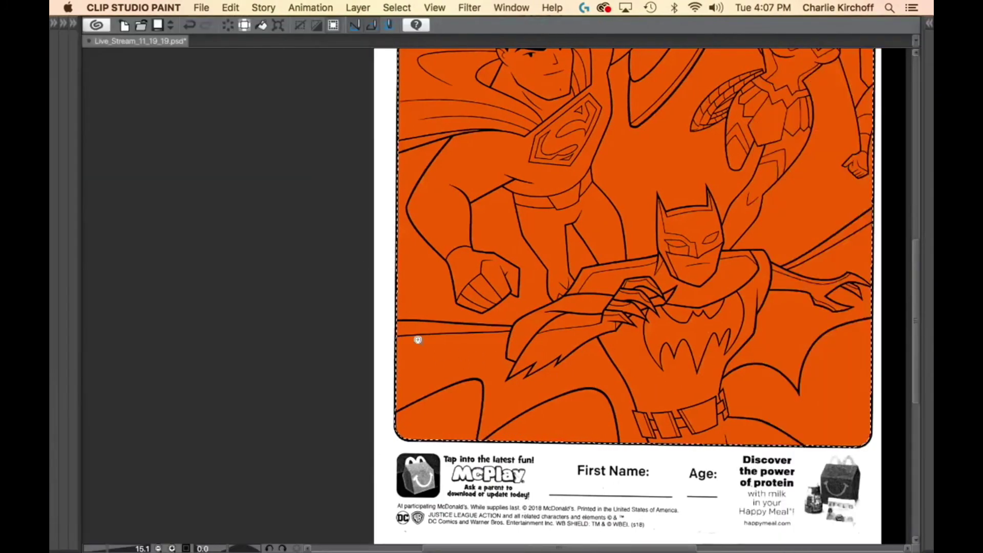
Lasso-fill the left end of Batman's cape with dark blue-grey, below its upper edge and above the first scallop at the panel border.
scroll(417, 340, up, 5)
scroll(490, 340, up, 3)
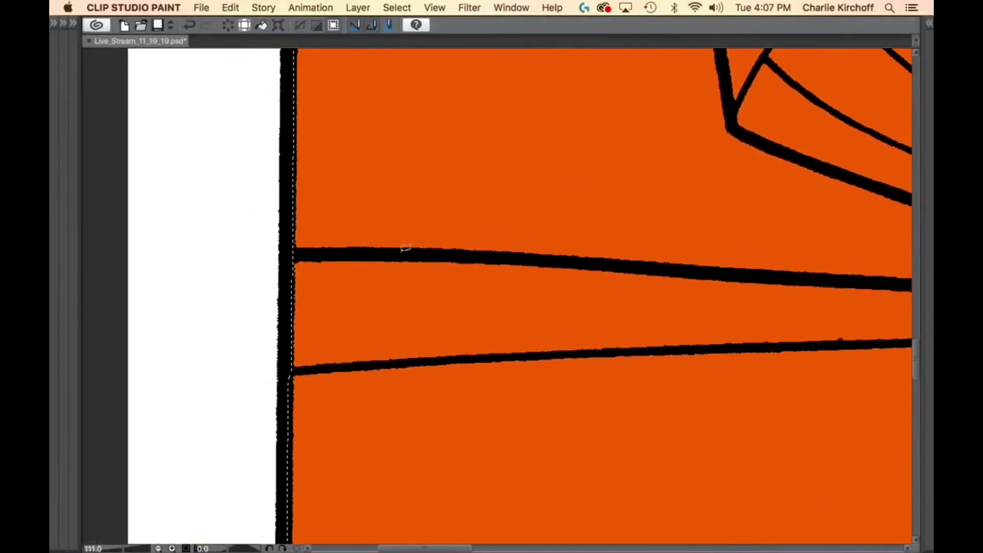
mouse_move(405, 253)
mouse_down()
mouse_move(331, 250)
mouse_move(239, 302)
mouse_move(400, 438)
mouse_move(757, 380)
mouse_move(788, 274)
mouse_move(800, 297)
mouse_up()
drag(803, 358, 551, 305)
mouse_move(528, 226)
mouse_down()
mouse_move(581, 431)
mouse_move(866, 325)
mouse_move(875, 266)
mouse_move(865, 248)
mouse_move(845, 256)
mouse_up()
drag(600, 469, 889, 203)
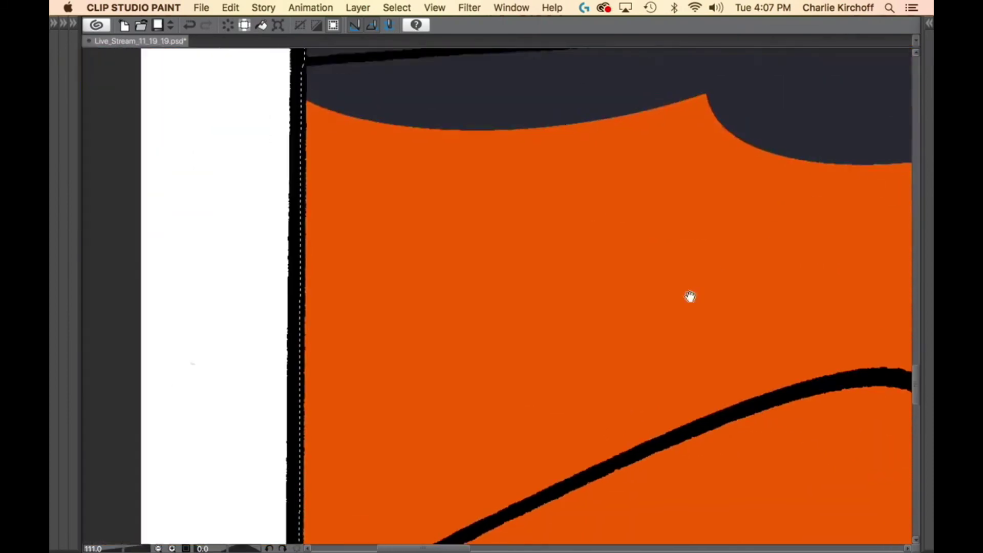
drag(591, 400, 667, 214)
mouse_move(364, 294)
mouse_down()
mouse_move(350, 320)
mouse_move(370, 429)
mouse_move(579, 323)
mouse_move(764, 204)
mouse_move(753, 154)
mouse_up()
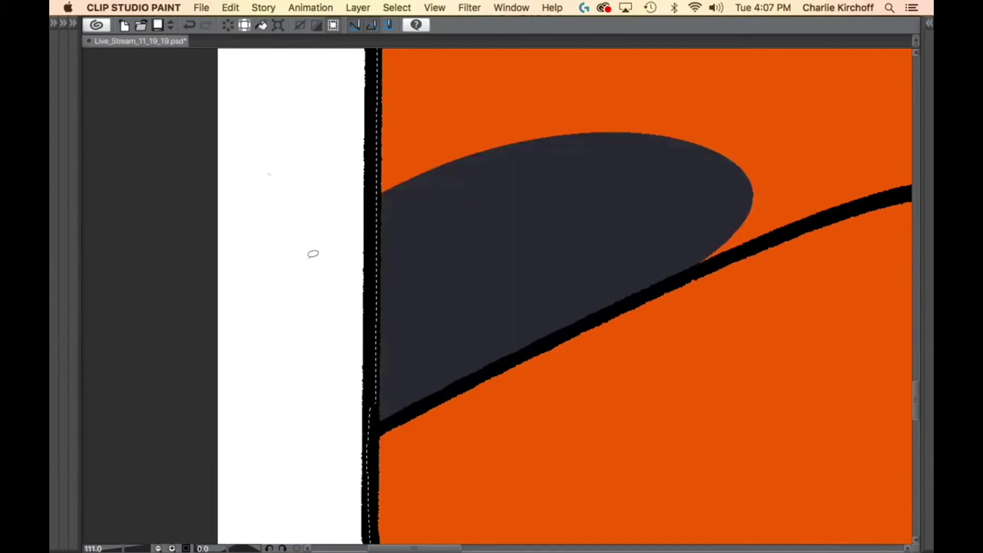
Extend the dark blue-grey cape fill along the first scallop's outline to its peak.
mouse_move(819, 215)
mouse_down()
mouse_move(600, 324)
mouse_move(387, 350)
mouse_move(331, 407)
mouse_up()
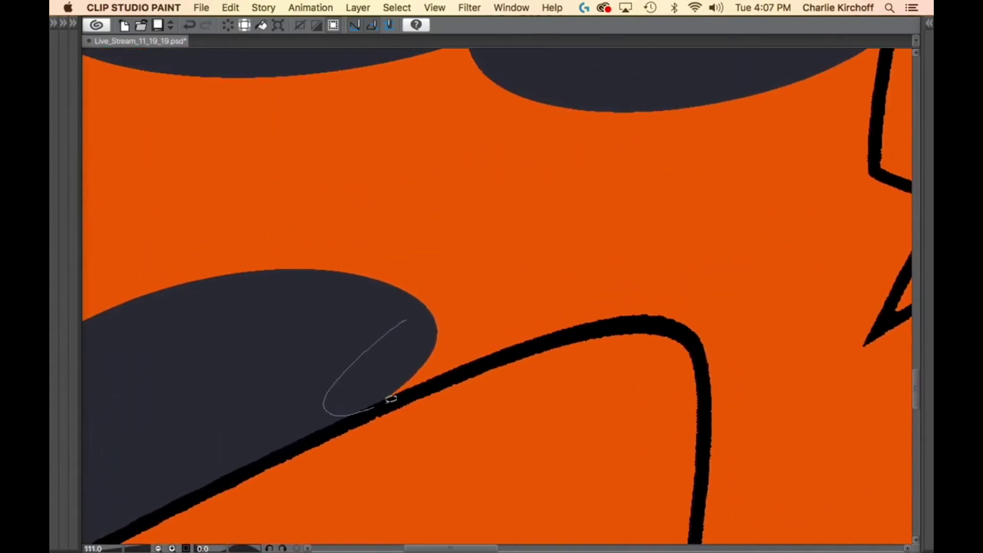
mouse_move(561, 332)
mouse_down()
mouse_move(654, 320)
mouse_move(753, 135)
mouse_move(325, 303)
mouse_up()
drag(502, 258, 692, 348)
mouse_move(500, 438)
mouse_down()
mouse_move(691, 298)
mouse_move(444, 81)
mouse_move(200, 475)
mouse_move(287, 481)
mouse_up()
drag(751, 415, 349, 309)
drag(695, 370, 601, 263)
drag(504, 340, 559, 240)
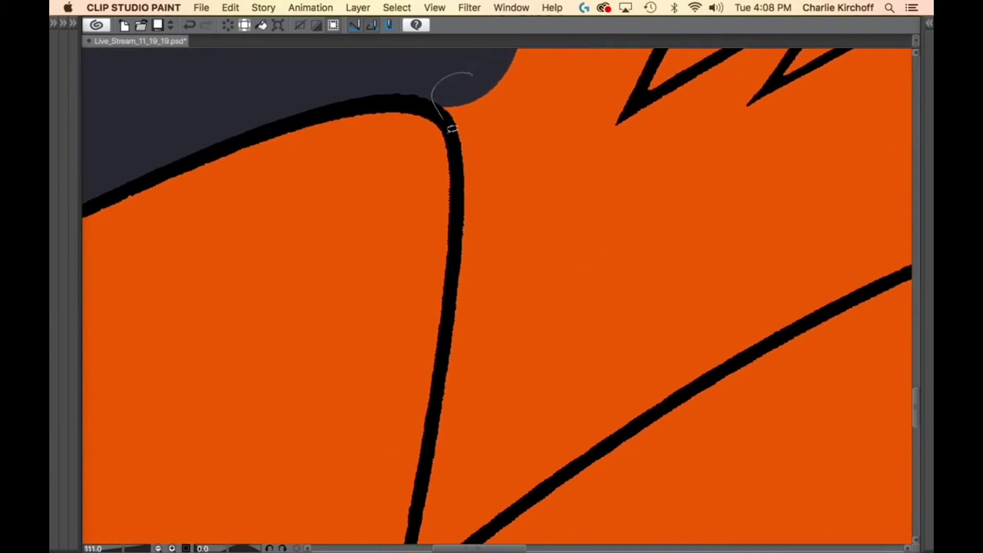
Lasso-fill the narrow part of the cape between the first and second scallops down to the panel's lower border.
mouse_move(445, 362)
mouse_down()
mouse_move(579, 159)
mouse_move(496, 77)
mouse_up()
drag(560, 449, 606, 287)
mouse_move(482, 229)
mouse_down()
mouse_move(460, 417)
mouse_move(495, 412)
mouse_move(537, 362)
mouse_move(623, 299)
mouse_move(612, 171)
mouse_up()
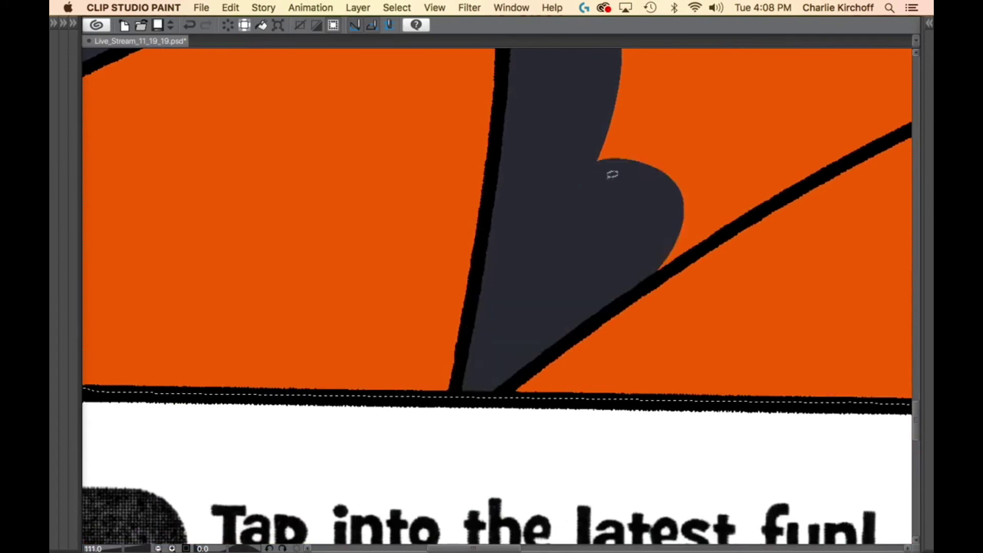
Continue the dark blue-grey cape fill along the second scallop and over its peak beneath the glove fins.
drag(746, 291, 492, 445)
mouse_move(327, 216)
mouse_down()
mouse_move(373, 441)
mouse_move(491, 376)
mouse_up()
drag(563, 333, 649, 288)
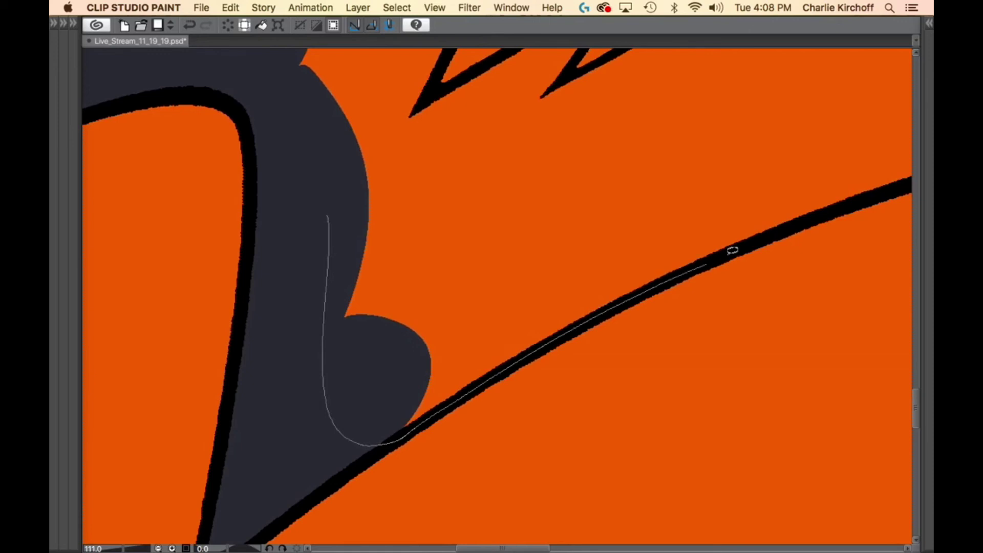
mouse_move(732, 250)
mouse_down()
mouse_move(665, 100)
mouse_move(338, 190)
mouse_up()
mouse_move(802, 321)
mouse_down()
mouse_move(479, 417)
mouse_move(426, 463)
mouse_up()
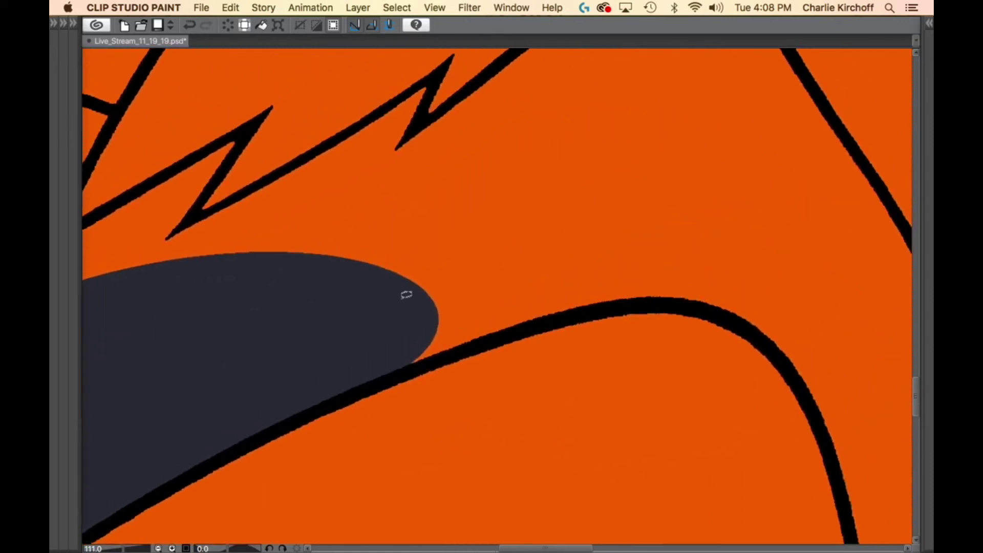
drag(406, 295, 392, 374)
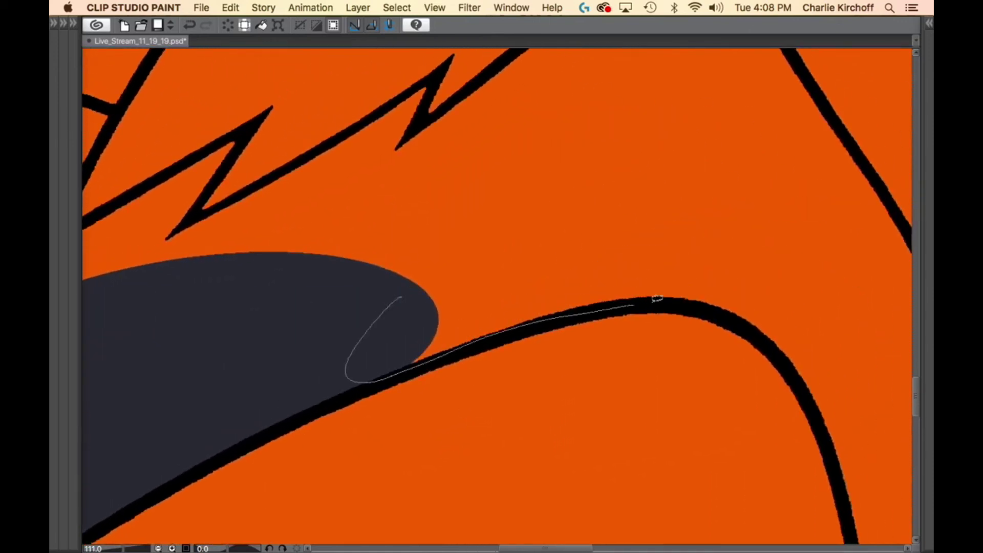
mouse_move(757, 315)
mouse_down()
mouse_move(461, 211)
mouse_move(384, 262)
mouse_up()
mouse_move(816, 388)
mouse_down()
mouse_move(455, 274)
mouse_move(512, 376)
mouse_up()
Lasso-fill the cape from the second scallop down to the panel border, carrying the fill over the first belt pouch.
scroll(684, 483, right, 3)
scroll(685, 483, down, 5)
mouse_move(363, 92)
mouse_down()
mouse_move(395, 195)
mouse_move(410, 302)
mouse_move(727, 390)
mouse_move(582, 90)
mouse_up()
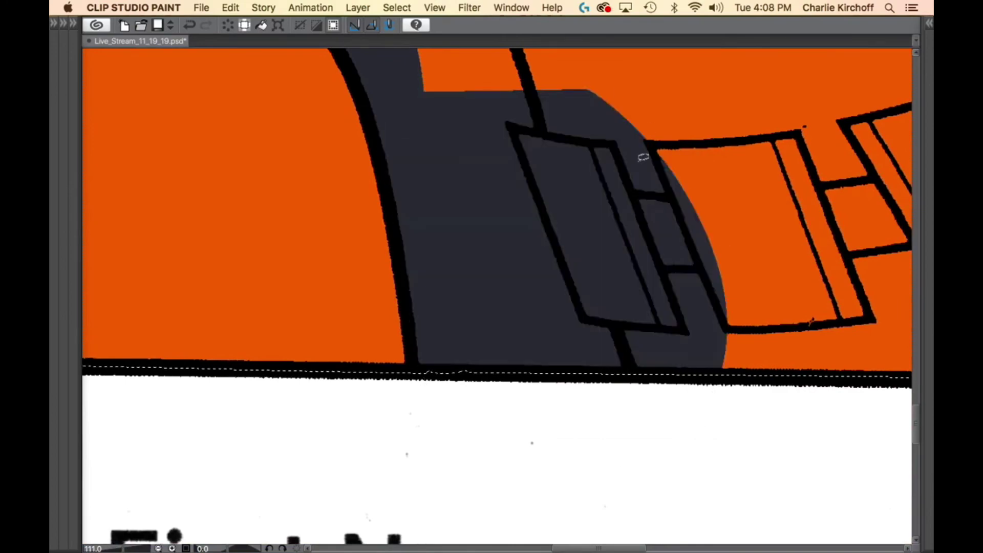
drag(702, 270, 660, 294)
drag(712, 221, 699, 392)
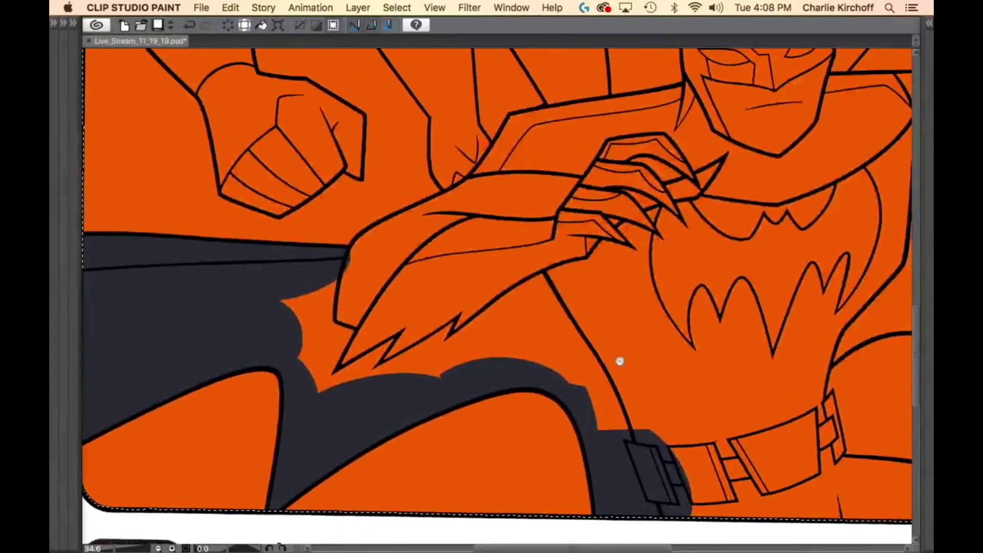
Lasso-fill the area below the belt's far end and over its last pouches with dark blue-grey.
scroll(706, 399, down, 5)
scroll(706, 399, right, 5)
scroll(725, 433, up, 3)
scroll(725, 433, up, 2)
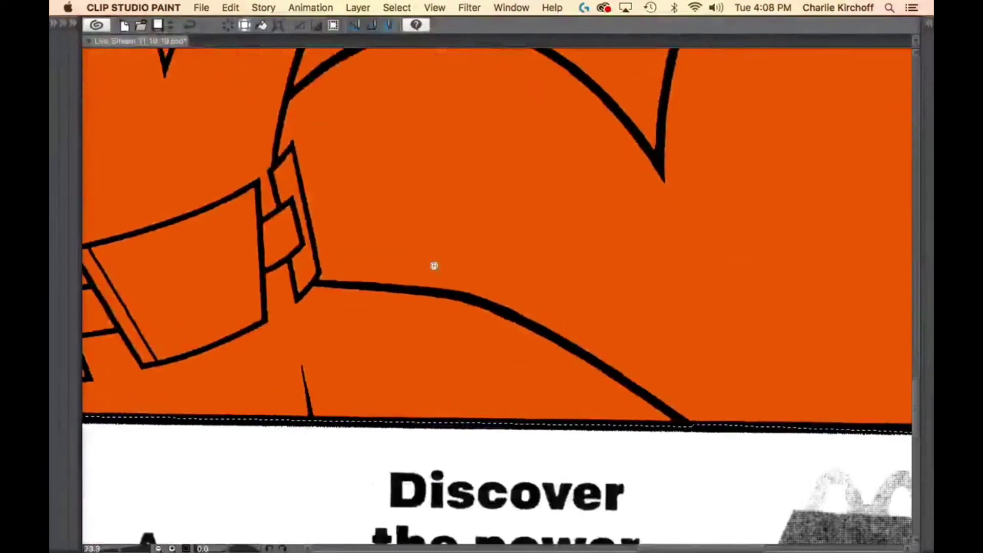
mouse_move(320, 282)
mouse_down()
mouse_move(376, 484)
mouse_move(616, 472)
mouse_move(682, 436)
mouse_move(670, 405)
mouse_move(510, 305)
mouse_move(392, 284)
mouse_up()
drag(446, 335, 555, 420)
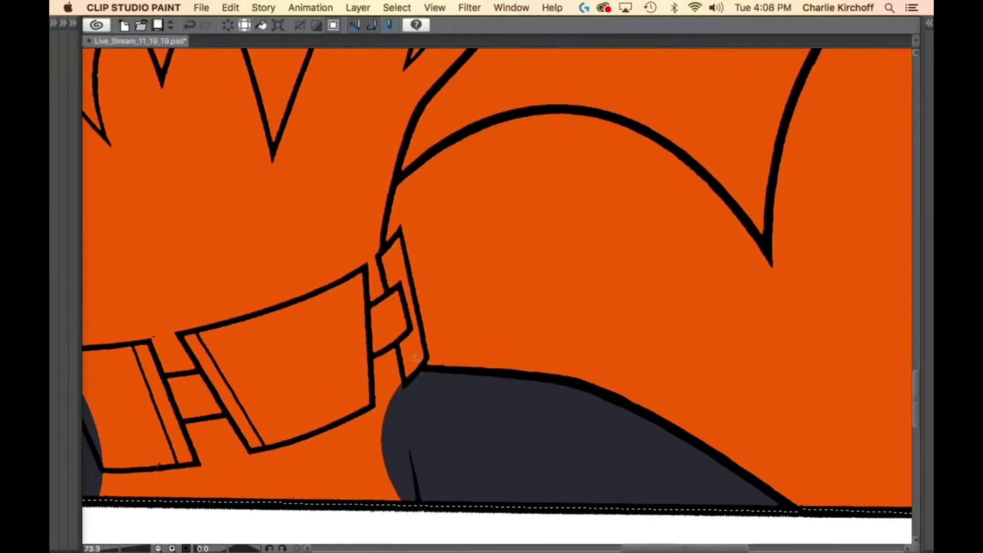
mouse_move(419, 379)
mouse_down()
mouse_move(427, 332)
mouse_move(402, 230)
mouse_move(308, 386)
mouse_move(402, 434)
mouse_up()
drag(434, 260, 498, 423)
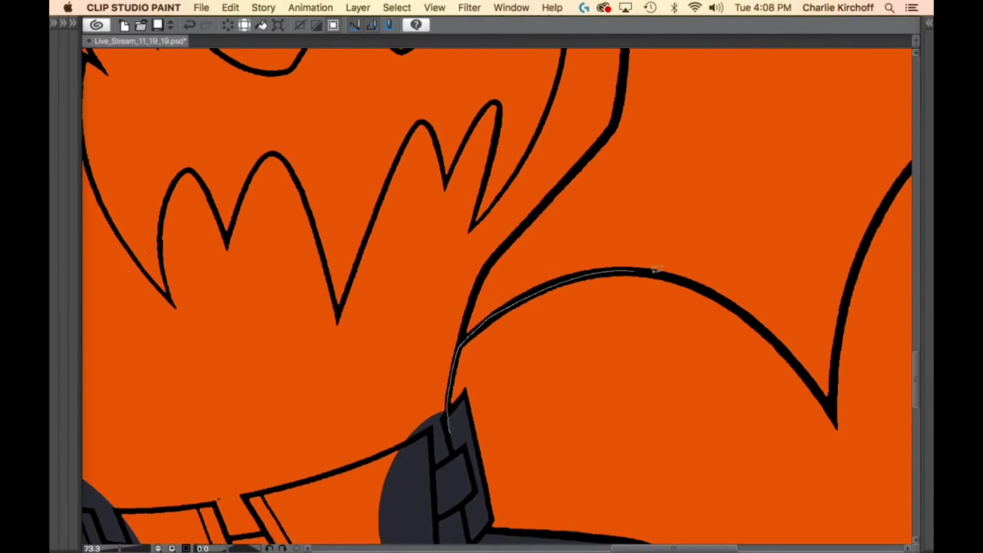
Lasso-fill the cape above the scallops beside Batman's waist, following their outline across to the panel's side border.
mouse_move(657, 269)
mouse_down()
mouse_move(568, 153)
mouse_move(441, 410)
mouse_up()
drag(758, 326, 412, 308)
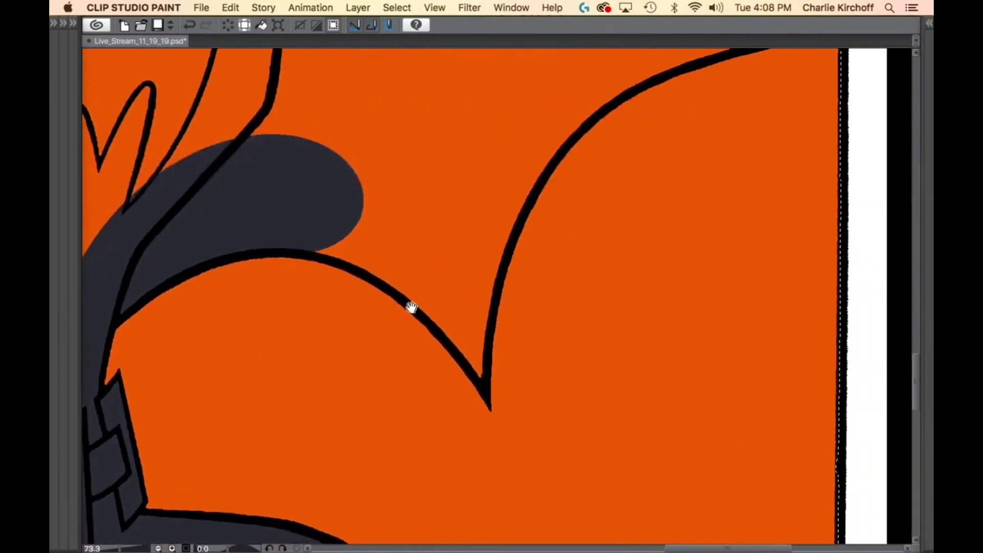
mouse_move(325, 218)
mouse_down()
mouse_move(296, 245)
mouse_move(390, 284)
mouse_move(487, 384)
mouse_move(489, 340)
mouse_move(351, 168)
mouse_up()
drag(438, 126, 431, 270)
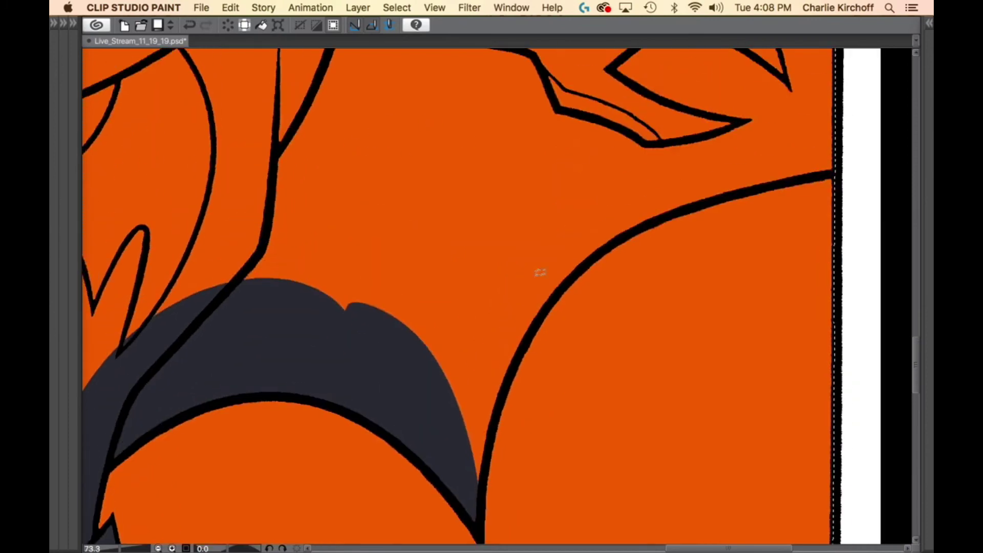
mouse_move(442, 415)
mouse_down()
mouse_move(479, 504)
mouse_move(511, 376)
mouse_move(570, 281)
mouse_move(666, 212)
mouse_move(778, 183)
mouse_move(842, 102)
mouse_move(369, 301)
mouse_move(407, 399)
mouse_up()
mouse_move(801, 127)
mouse_down()
mouse_move(698, 434)
mouse_move(681, 543)
mouse_up()
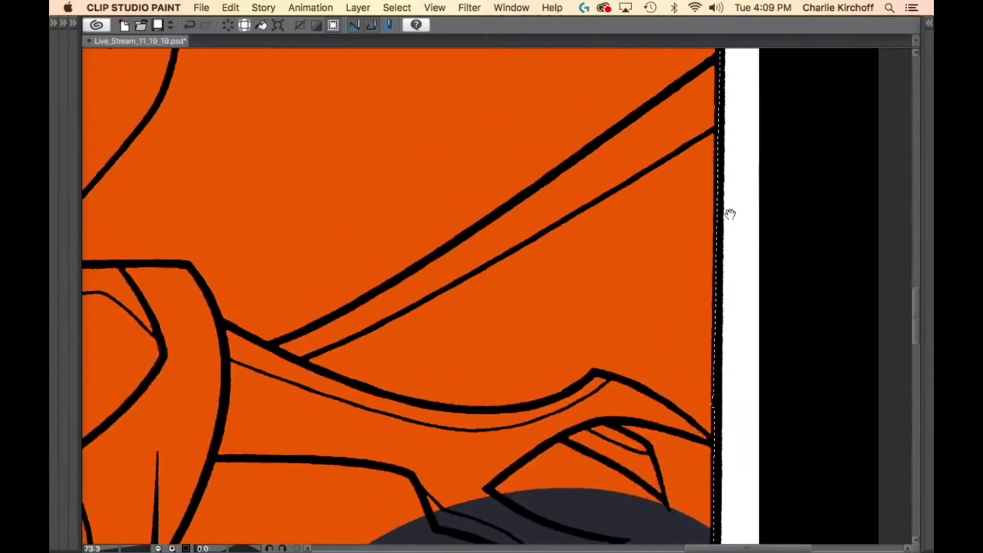
Lasso-fill the cape between its upper edge and Batman's outstretched arm with dark blue-grey out to the panel border.
drag(730, 214, 734, 258)
mouse_move(265, 415)
mouse_down()
mouse_move(302, 378)
mouse_move(468, 280)
mouse_up()
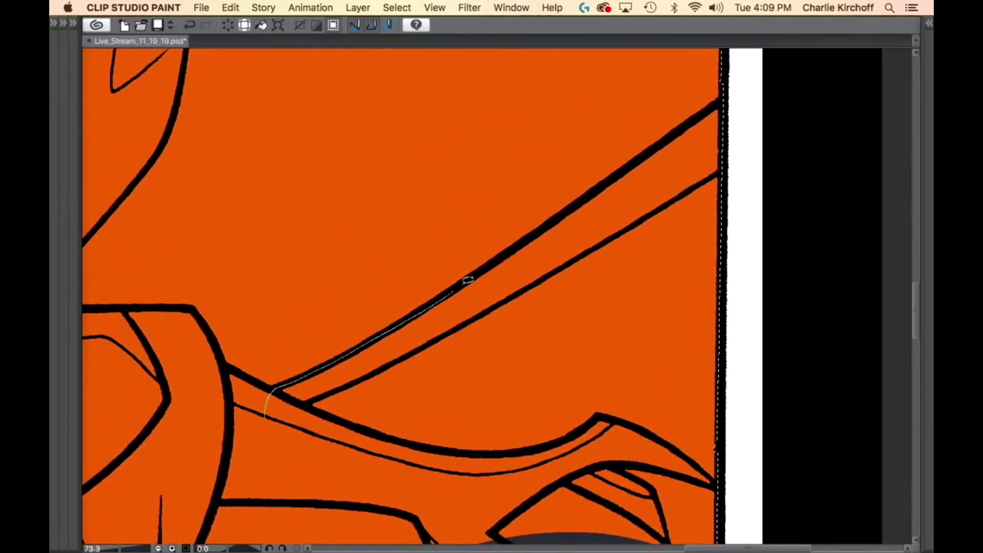
drag(511, 250, 560, 215)
mouse_move(607, 183)
mouse_down()
mouse_move(733, 90)
mouse_move(790, 434)
mouse_move(345, 477)
mouse_up()
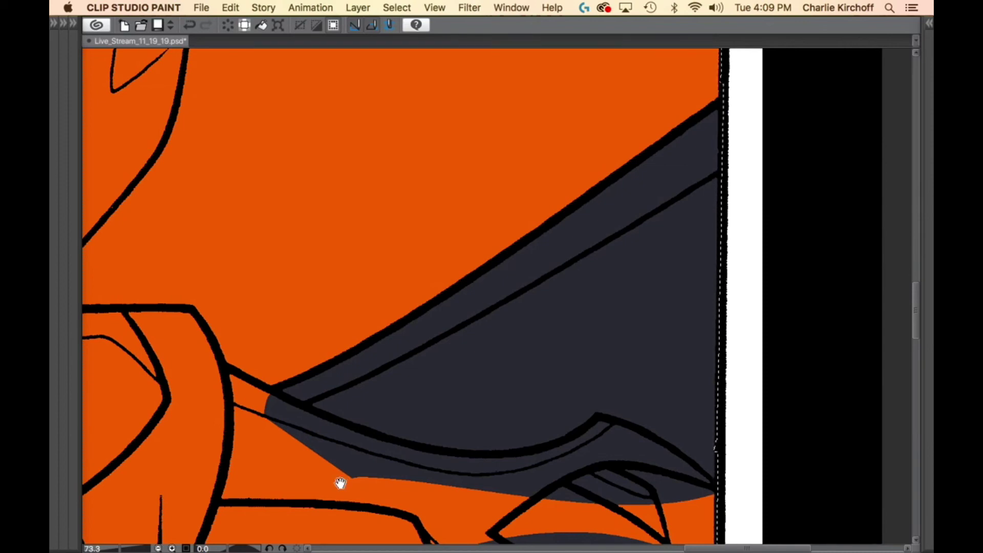
Lasso-fill Batman's shoulder from the start of his outstretched arm along the upper edge to his jaw with dark blue-grey.
mouse_move(340, 482)
mouse_down()
mouse_move(744, 268)
mouse_move(763, 244)
mouse_move(730, 264)
mouse_up()
mouse_move(506, 184)
mouse_down()
mouse_move(581, 281)
mouse_move(531, 455)
mouse_move(560, 288)
mouse_up()
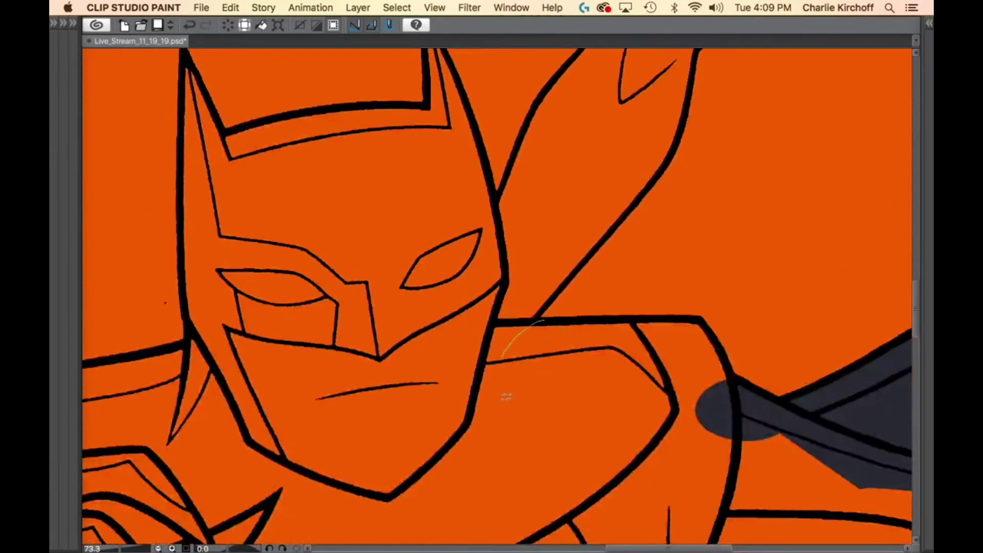
drag(506, 396, 739, 410)
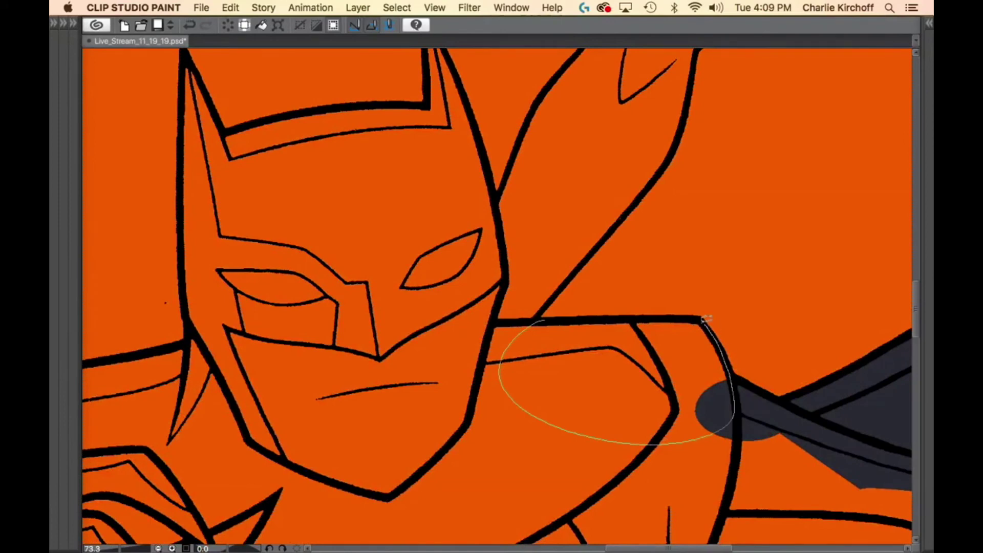
drag(707, 318, 706, 320)
mouse_move(530, 312)
mouse_down()
mouse_move(746, 317)
mouse_move(661, 420)
mouse_move(753, 320)
mouse_up()
Lasso-fill Batman's cowl from the jaw beside the filled shoulder up through the nearby ear and across the top of his head.
drag(722, 223, 586, 299)
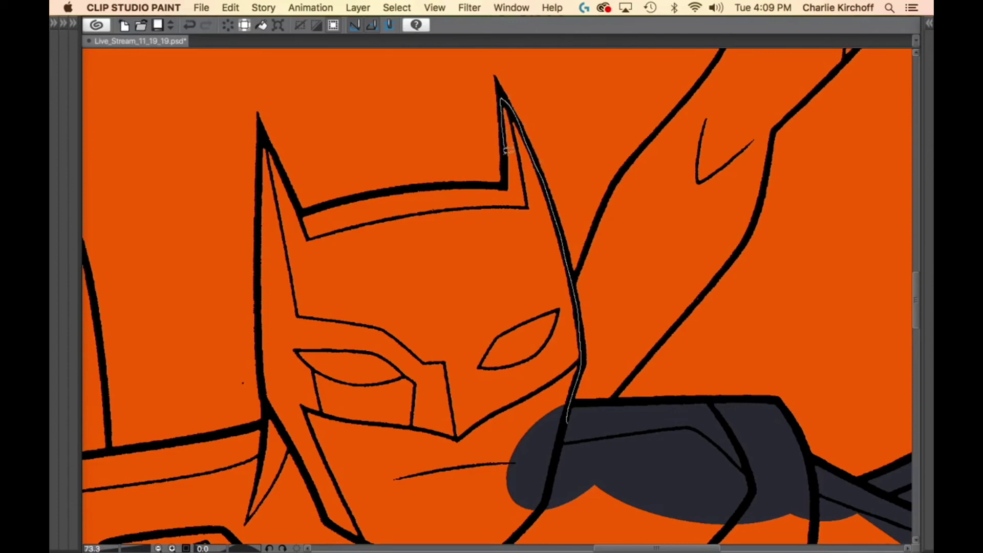
mouse_move(506, 195)
mouse_down()
mouse_move(538, 422)
mouse_move(562, 427)
mouse_up()
drag(459, 338, 673, 386)
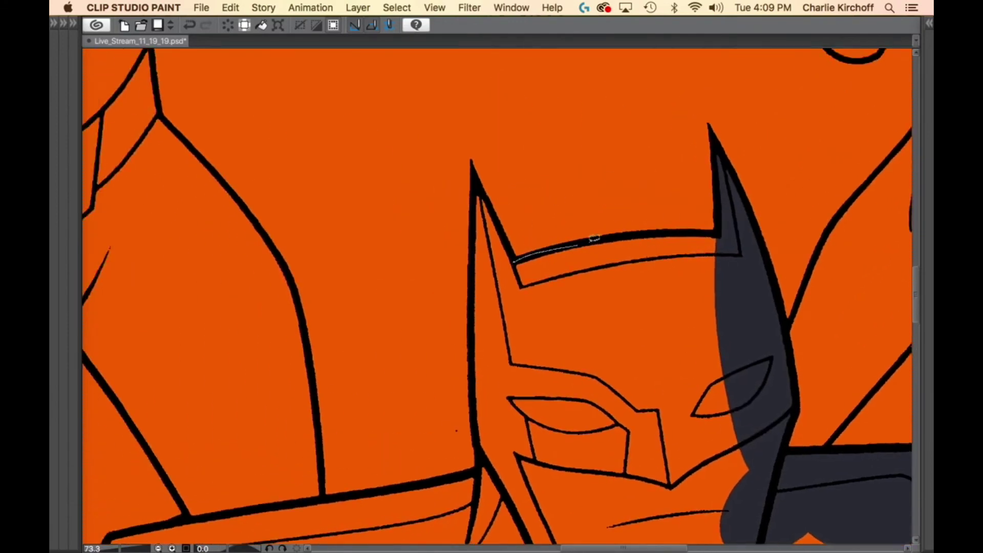
drag(748, 250, 664, 314)
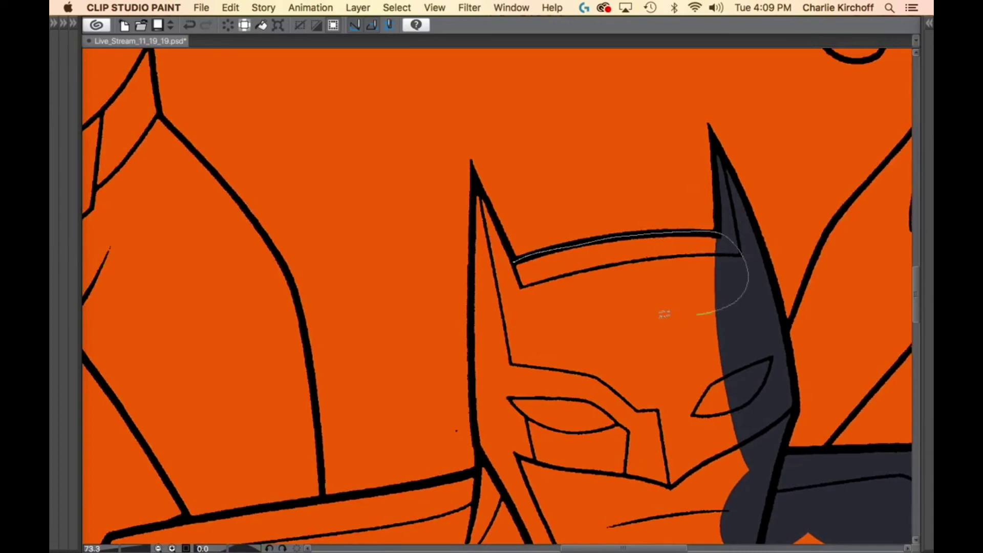
drag(520, 292, 514, 272)
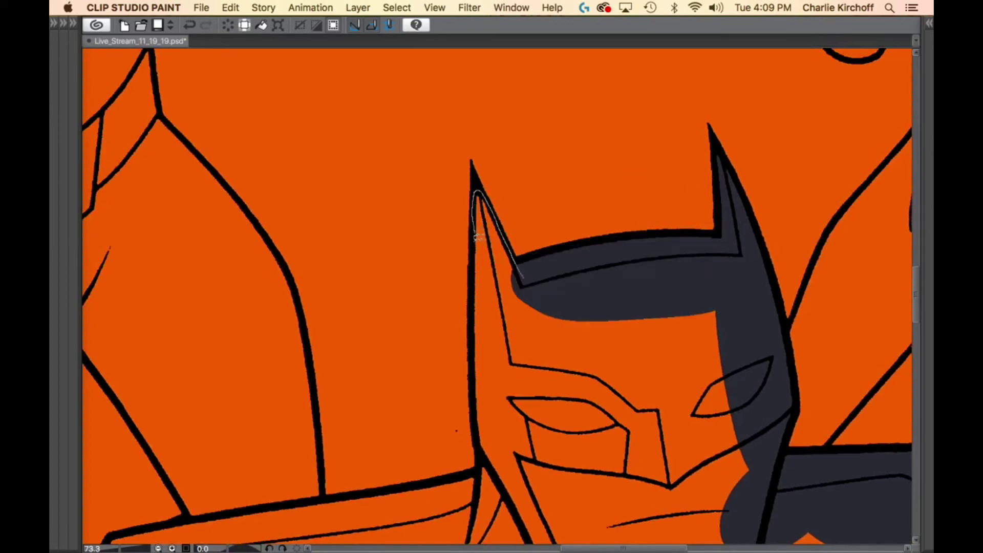
Lasso-fill the cowl's other ear and continue the dark blue-grey down that side of Batman's face to the neck.
mouse_move(473, 377)
mouse_down()
mouse_move(550, 319)
mouse_move(542, 302)
mouse_up()
drag(576, 442, 601, 269)
drag(535, 179, 510, 343)
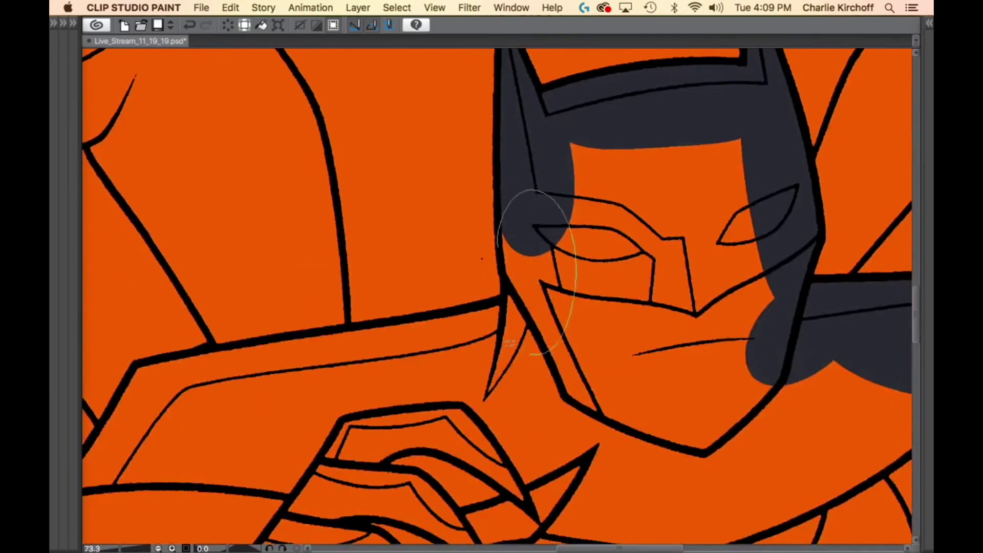
drag(510, 290, 511, 279)
Lasso-fill the cape over Batman's other shoulder, following its upper edge from the neck around the corner to the raised arm.
scroll(516, 325, left, 8)
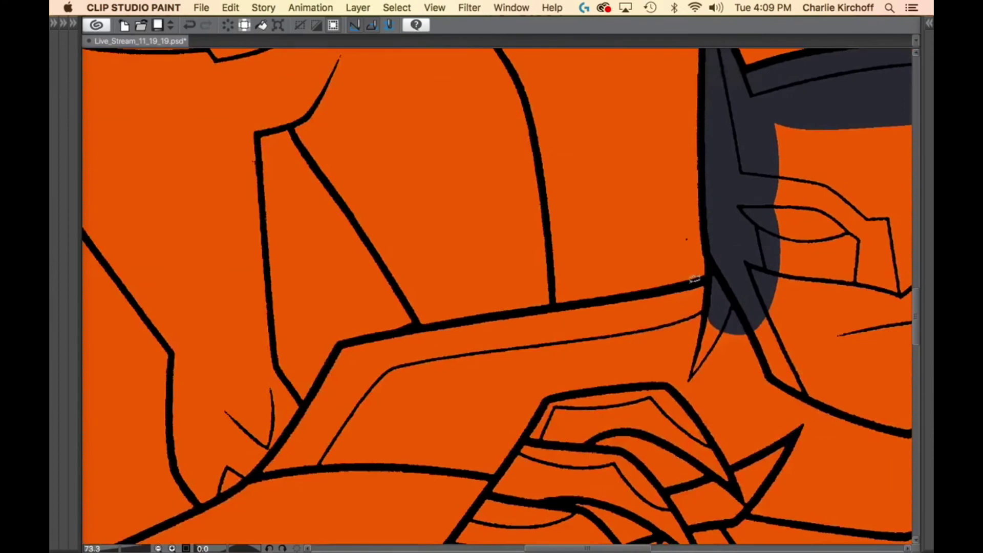
mouse_move(771, 300)
mouse_down()
mouse_move(569, 369)
mouse_move(549, 304)
mouse_up()
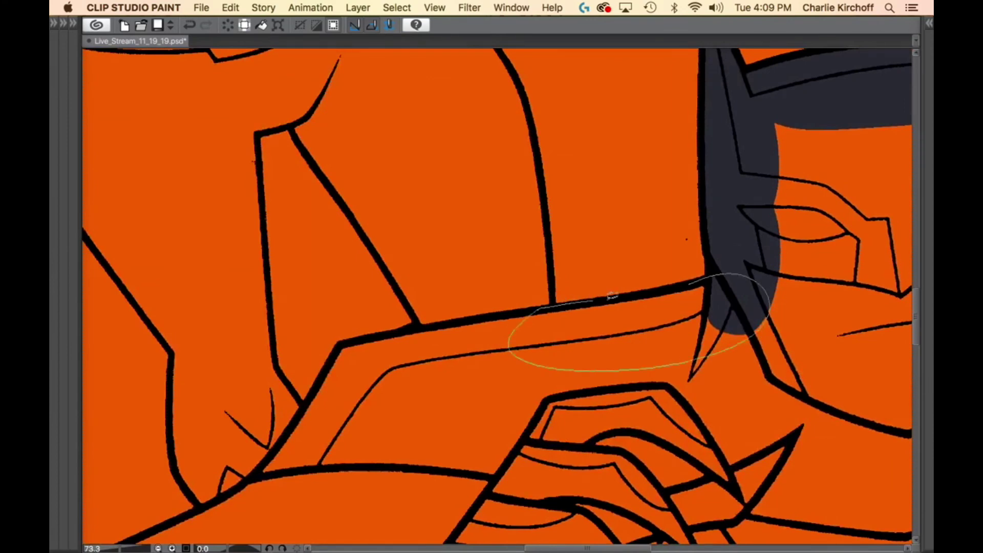
drag(613, 296, 642, 293)
mouse_move(555, 332)
mouse_down()
mouse_move(776, 288)
mouse_move(841, 307)
mouse_move(547, 375)
mouse_up()
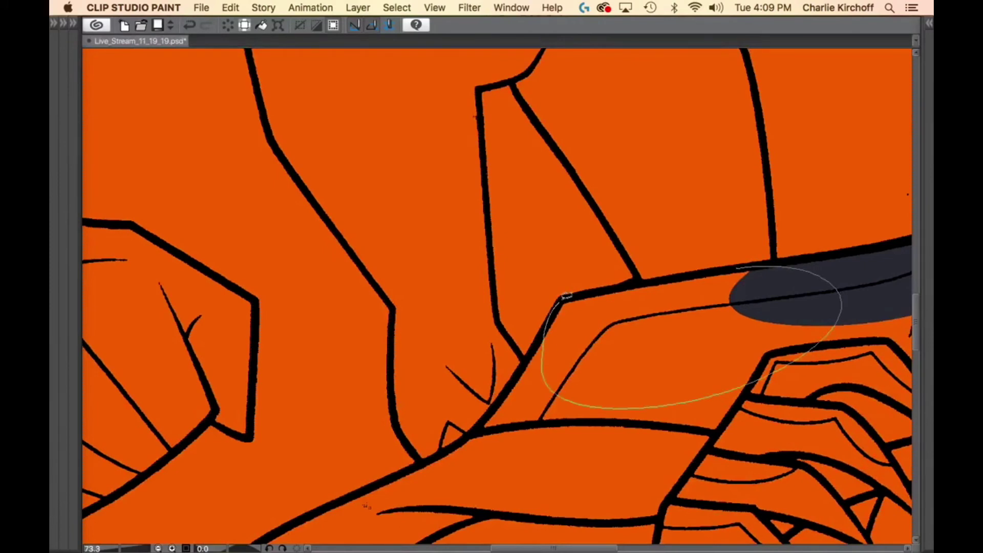
mouse_move(634, 411)
mouse_down()
mouse_move(825, 223)
mouse_move(810, 330)
mouse_move(658, 375)
mouse_move(630, 330)
mouse_move(681, 269)
mouse_up()
Lasso-fill the upper edge of Batman's raised arm from the shoulder to the filled cape with dark blue-grey.
drag(676, 377, 769, 249)
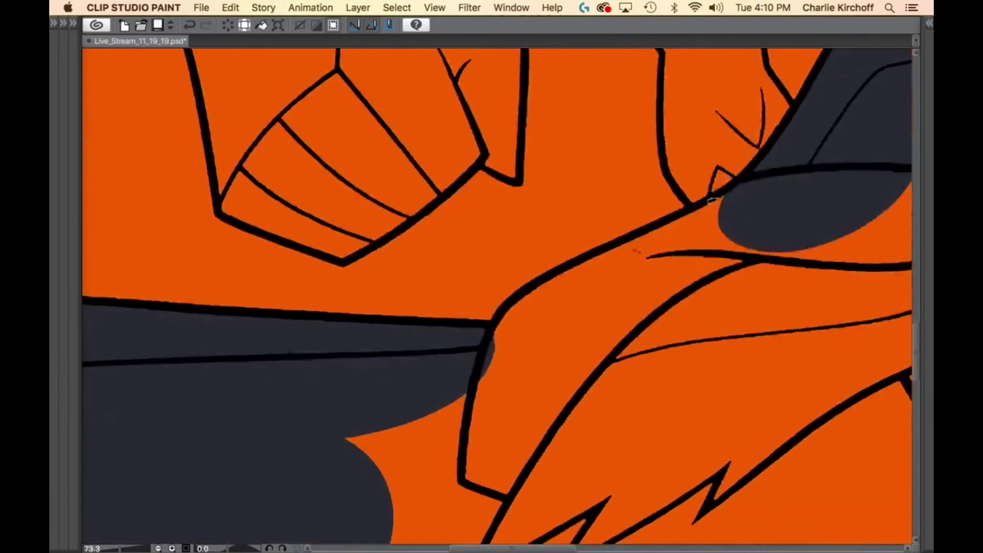
mouse_move(709, 197)
mouse_down()
mouse_move(832, 214)
mouse_move(749, 321)
mouse_move(697, 345)
mouse_move(574, 375)
mouse_move(493, 365)
mouse_move(501, 314)
mouse_move(576, 260)
mouse_up()
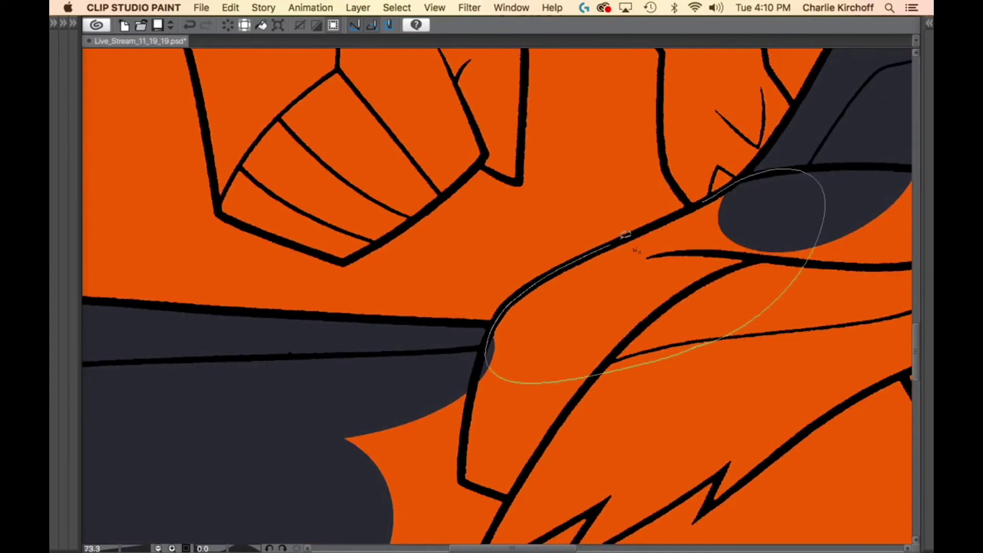
drag(668, 216, 708, 198)
Fill the rest of Batman's interior with dark blue-grey and auto-select the orange area around him.
drag(766, 397, 732, 236)
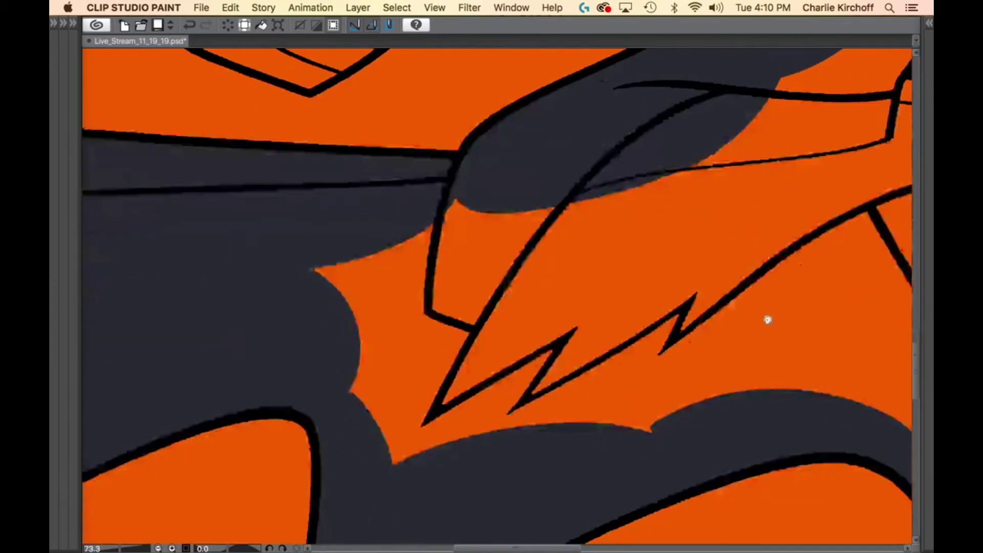
scroll(768, 320, down, 6)
drag(849, 350, 648, 325)
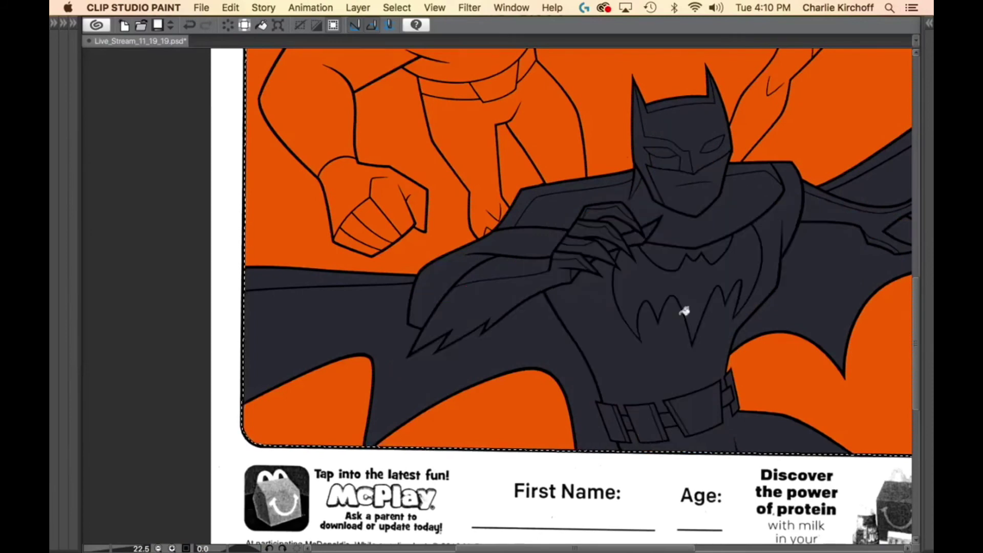
drag(680, 316, 686, 460)
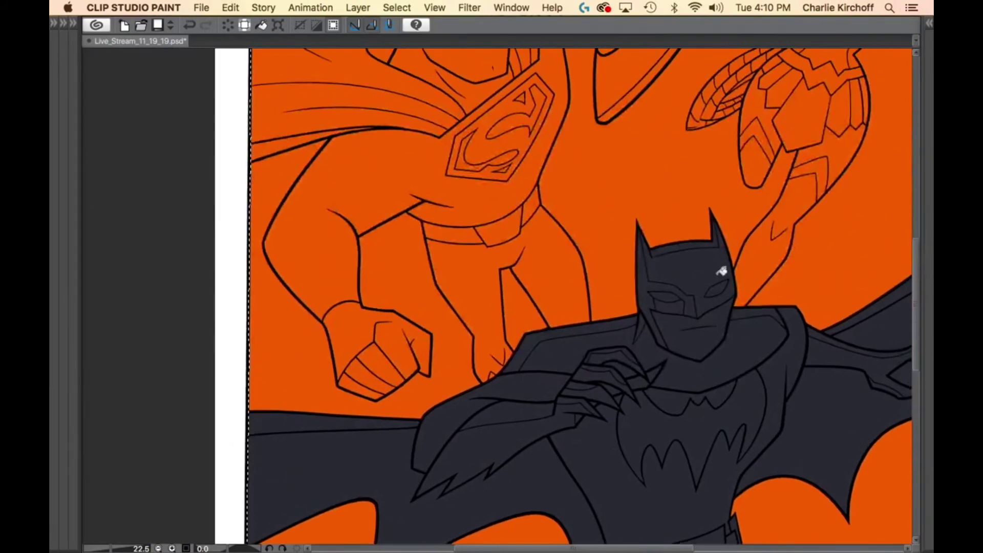
click(677, 396)
Choose a medium blue swatch from the CKswatches17-PS True color set as the drawing color.
key(Tab)
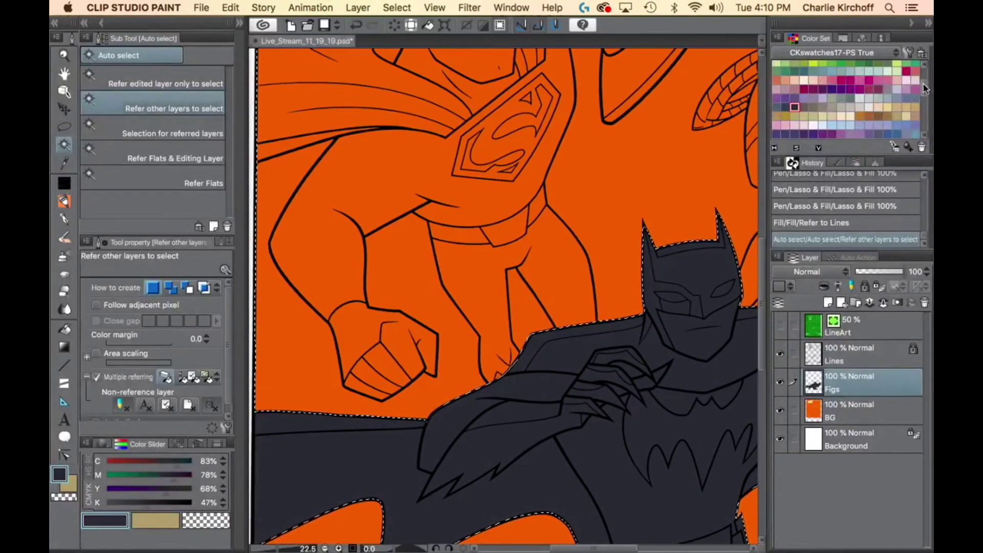
drag(925, 89, 930, 77)
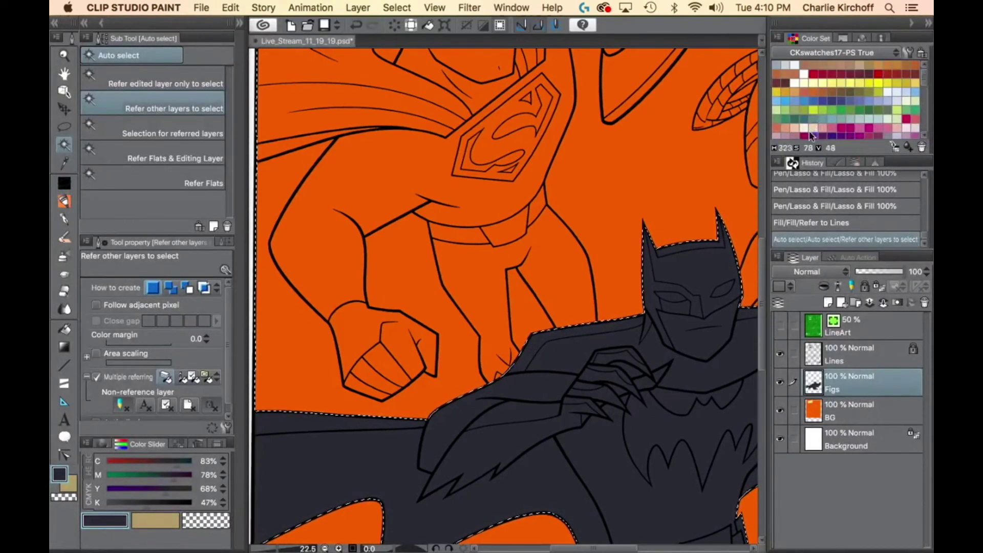
click(823, 100)
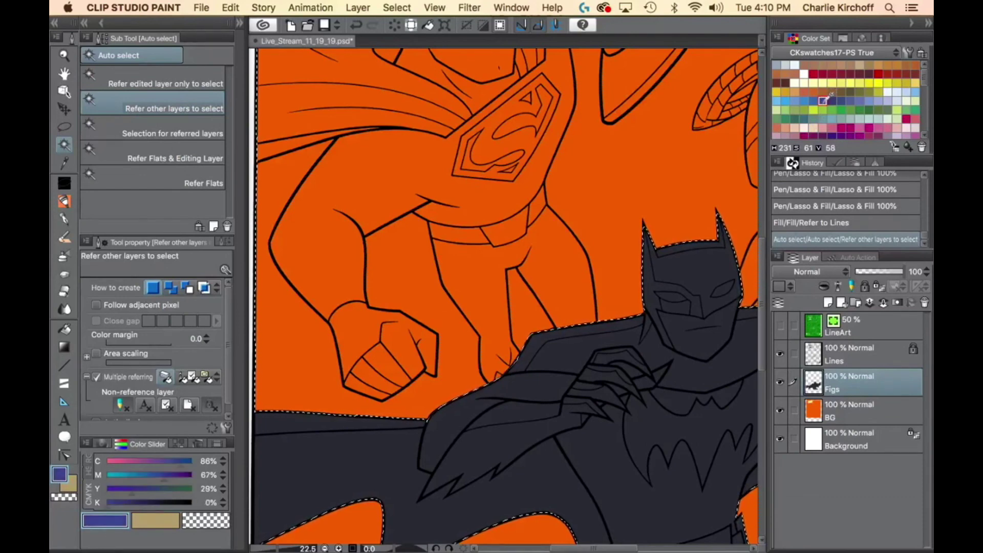
click(817, 97)
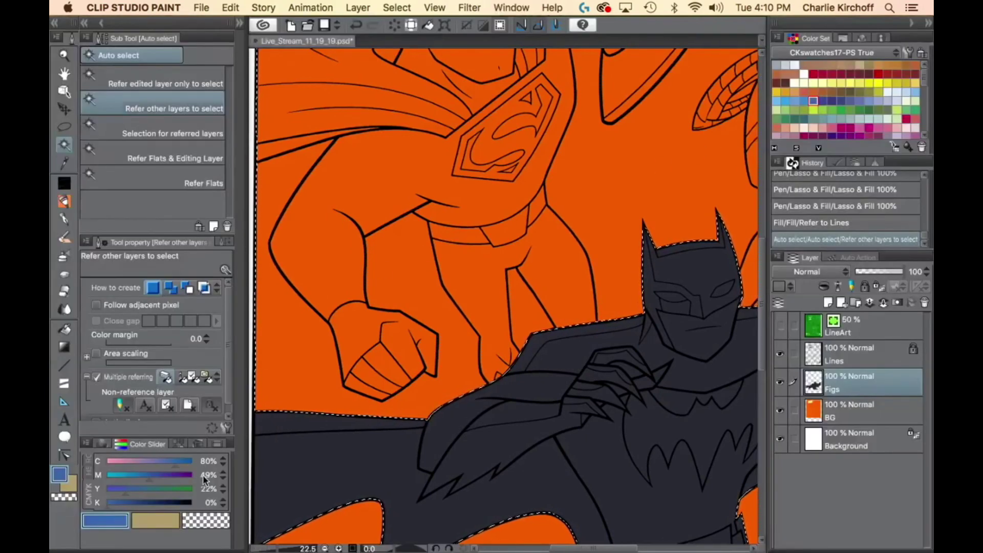
Adjust the blue drawing color to C 100%, M 50% and Y 25%.
click(205, 475)
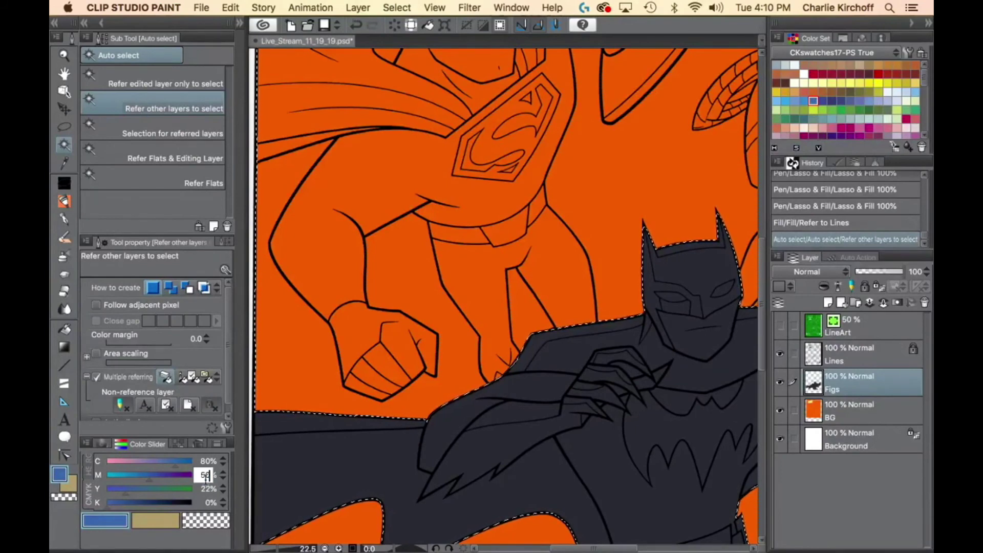
key(Return)
click(206, 490)
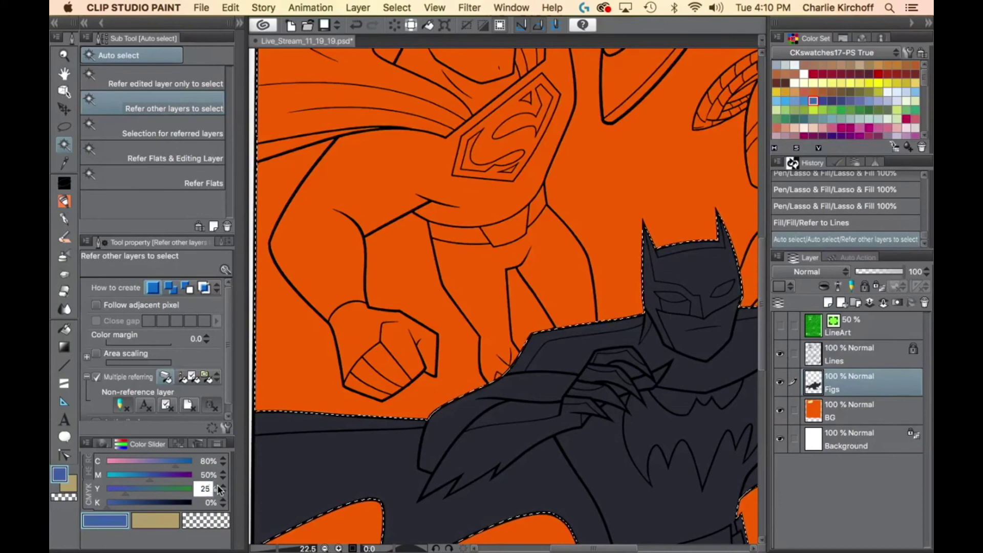
key(Return)
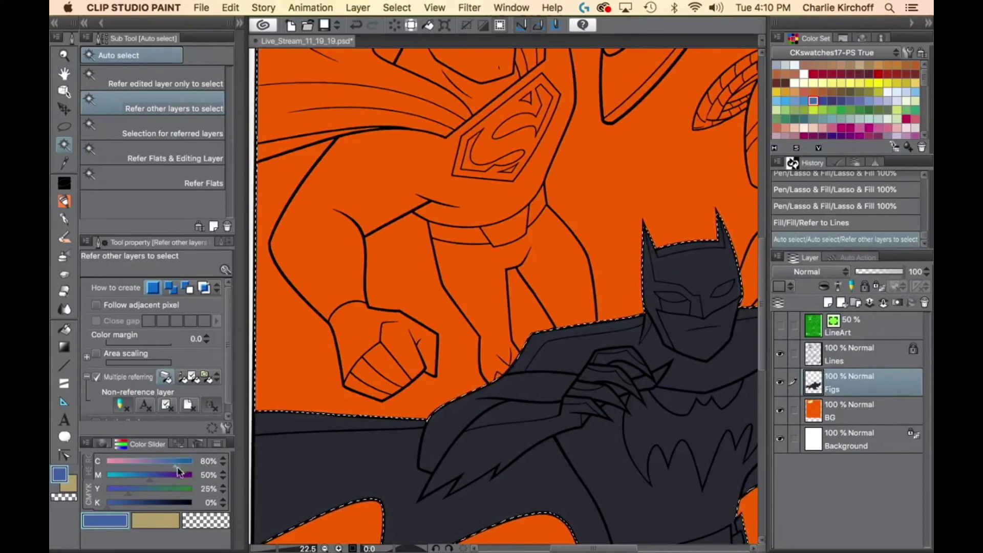
drag(176, 466, 197, 469)
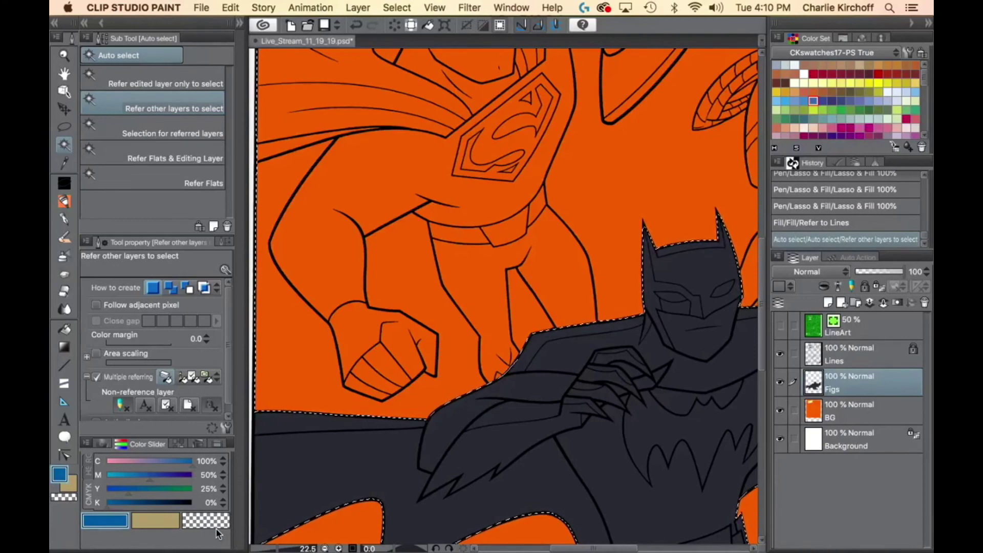
key(Tab)
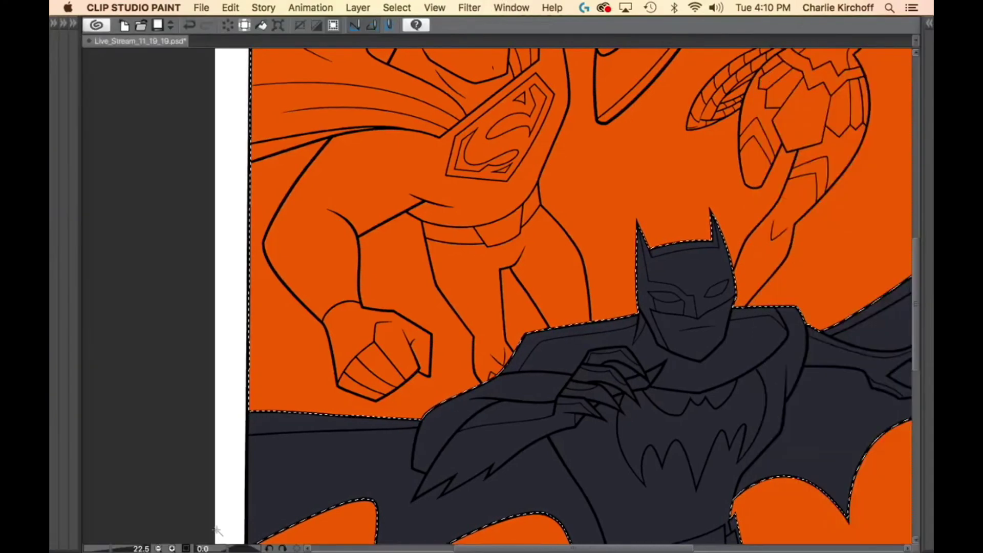
Lasso-fill Superman's lower leg with blue from the shin down to the edge of Batman's shoulder.
drag(520, 352, 569, 369)
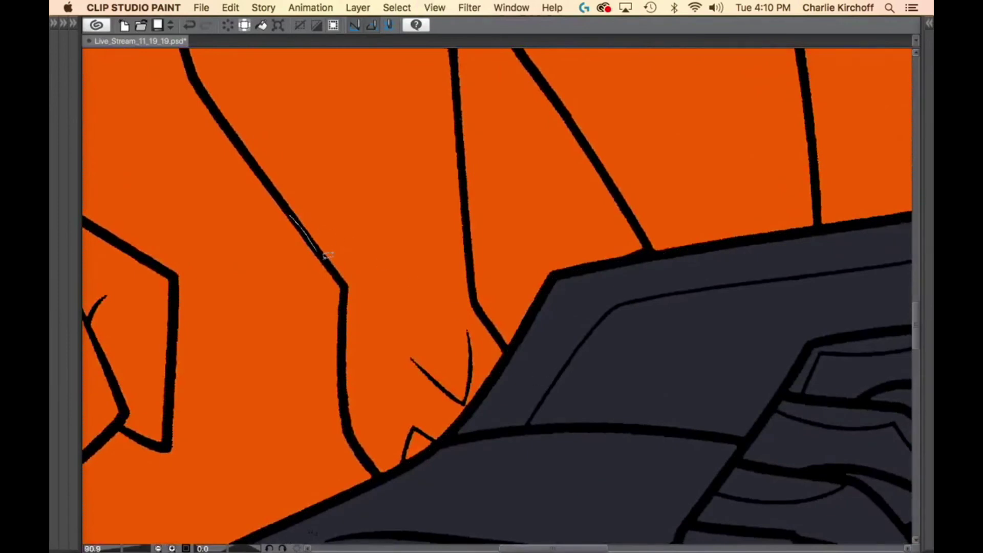
mouse_move(346, 320)
mouse_down()
mouse_move(346, 413)
mouse_move(377, 474)
mouse_move(491, 494)
mouse_move(536, 398)
mouse_move(501, 336)
mouse_up()
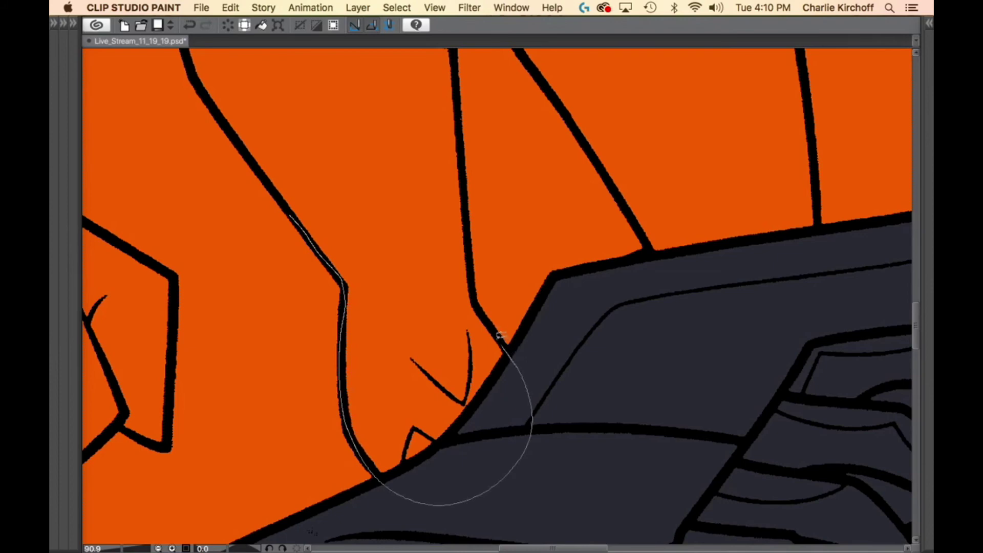
mouse_move(475, 274)
mouse_down()
mouse_move(461, 187)
mouse_move(407, 136)
mouse_up()
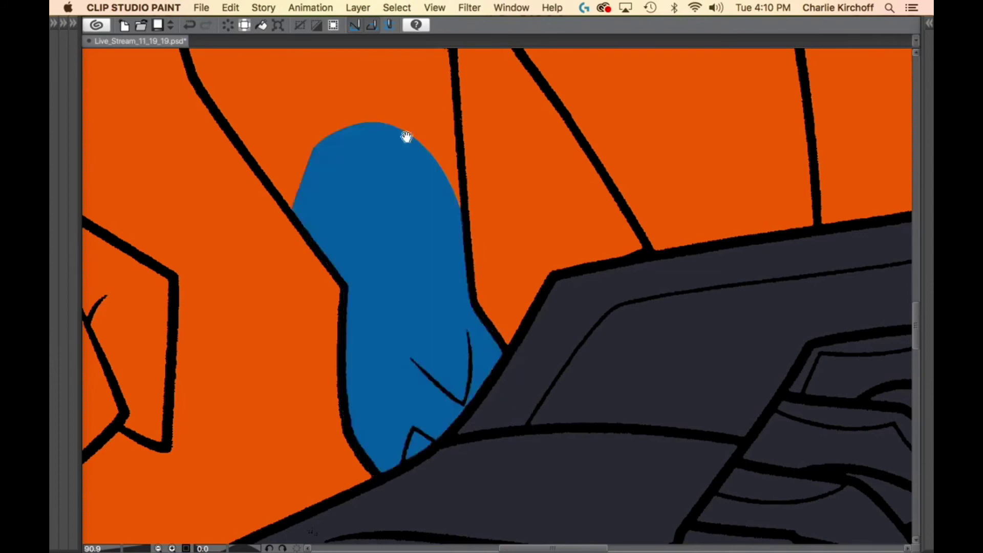
Lasso-fill the rest of that leg with blue up the thigh and across the hips to Superman's belt.
scroll(507, 255, up, 5)
mouse_move(514, 372)
mouse_down()
mouse_move(464, 437)
mouse_move(441, 179)
mouse_move(496, 201)
mouse_up()
drag(198, 87, 210, 138)
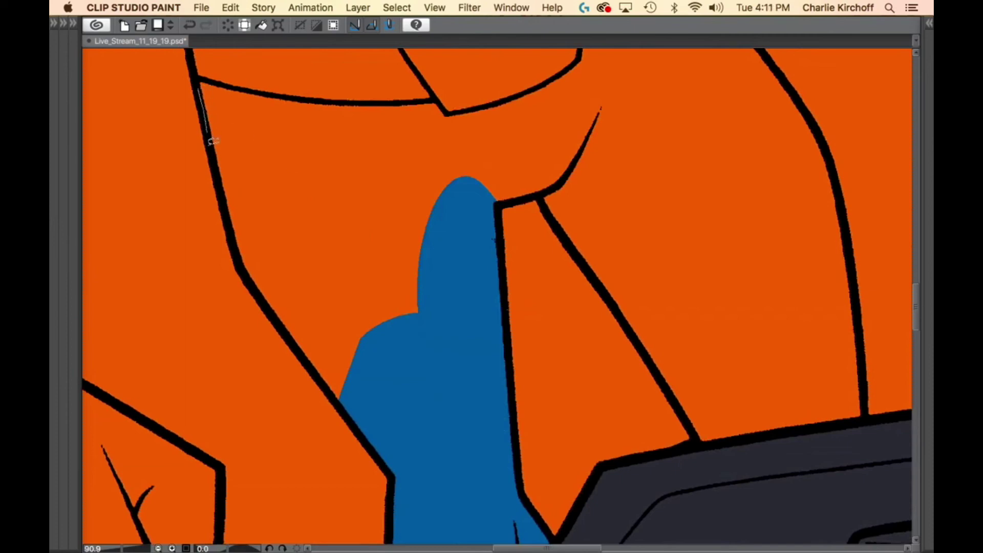
drag(225, 196, 242, 252)
mouse_move(259, 290)
mouse_down()
mouse_move(350, 407)
mouse_move(441, 400)
mouse_move(485, 328)
mouse_move(503, 203)
mouse_move(605, 131)
mouse_move(522, 71)
mouse_move(201, 79)
mouse_up()
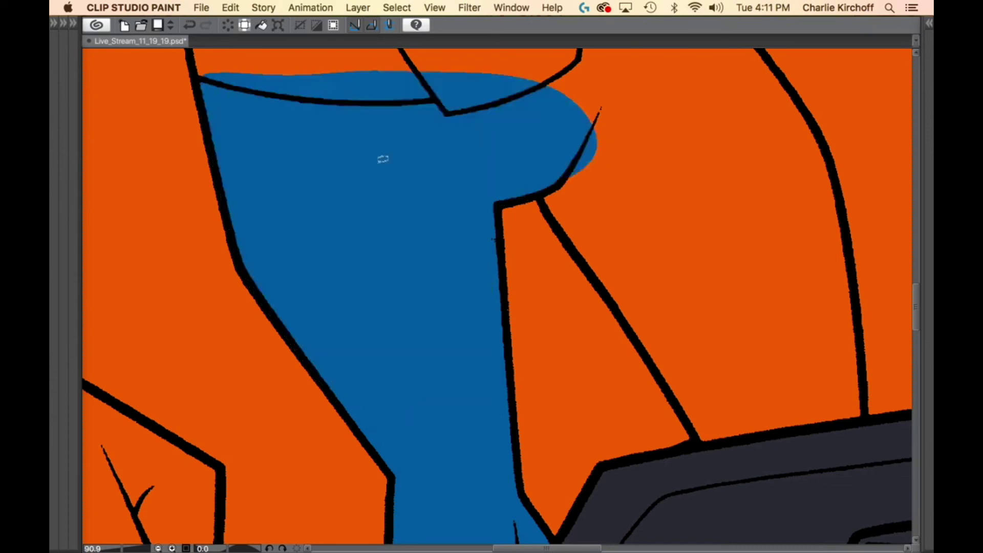
Lasso-fill Superman's other leg with blue, following both thigh outlines between the crotch and Batman's shoulder.
scroll(630, 271, right, 5)
drag(319, 221, 331, 256)
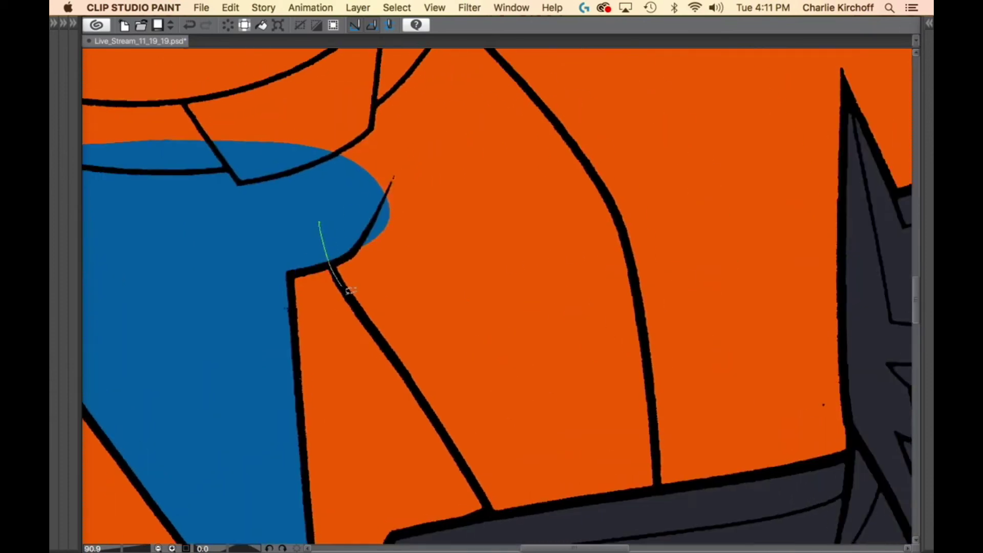
drag(349, 291, 456, 446)
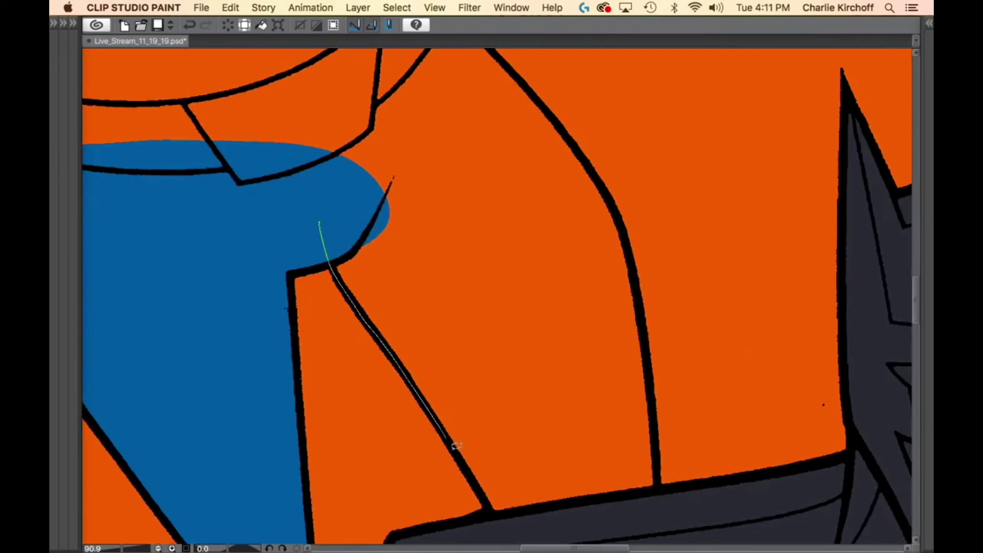
mouse_move(480, 483)
mouse_down()
mouse_move(488, 505)
mouse_move(521, 526)
mouse_move(654, 513)
mouse_move(657, 430)
mouse_up()
drag(654, 380, 624, 221)
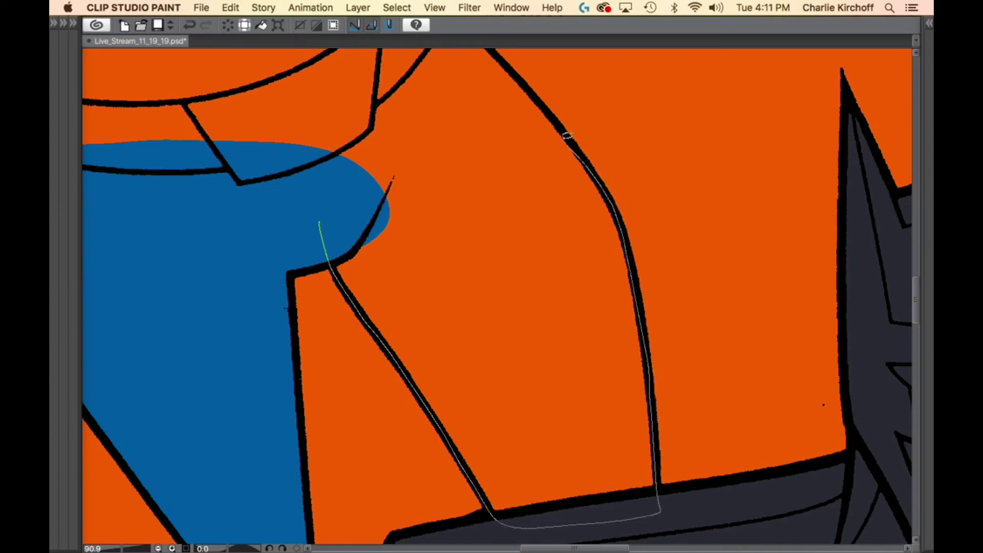
mouse_move(567, 136)
mouse_down()
mouse_move(403, 117)
mouse_move(328, 212)
mouse_up()
Lasso-fill Superman's outer hip with blue and carry the fill over the belt buckle to the waist.
drag(566, 210, 551, 386)
mouse_move(449, 196)
mouse_down()
mouse_move(400, 251)
mouse_move(558, 371)
mouse_move(569, 335)
mouse_move(527, 269)
mouse_up()
drag(467, 320, 628, 361)
mouse_move(441, 415)
mouse_down()
mouse_move(593, 281)
mouse_move(349, 393)
mouse_up()
drag(602, 255, 546, 386)
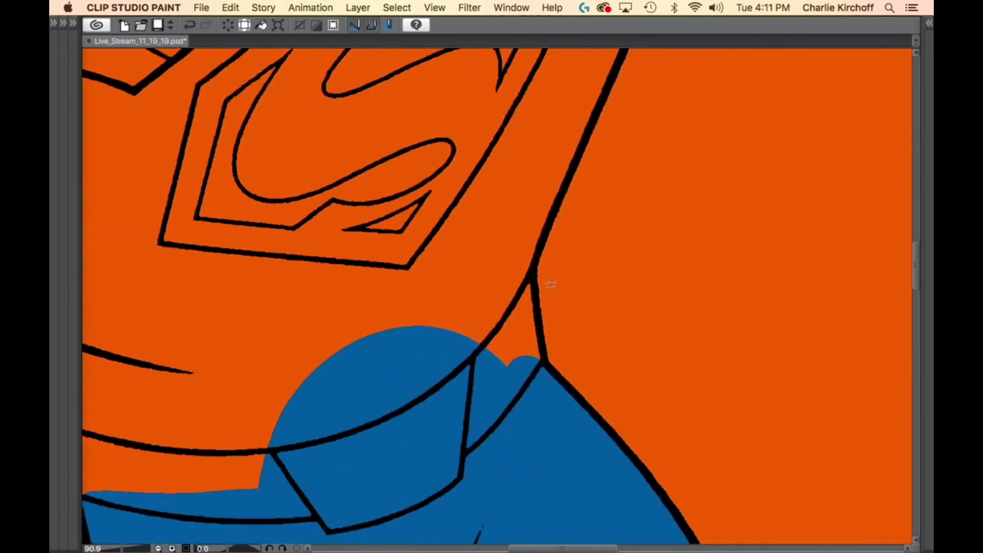
Lasso-fill the side of Superman's torso with blue from the belt up past the chest emblem.
drag(552, 219, 534, 265)
mouse_move(550, 374)
mouse_down()
mouse_move(384, 231)
mouse_move(543, 121)
mouse_move(560, 202)
mouse_up()
drag(571, 110, 502, 315)
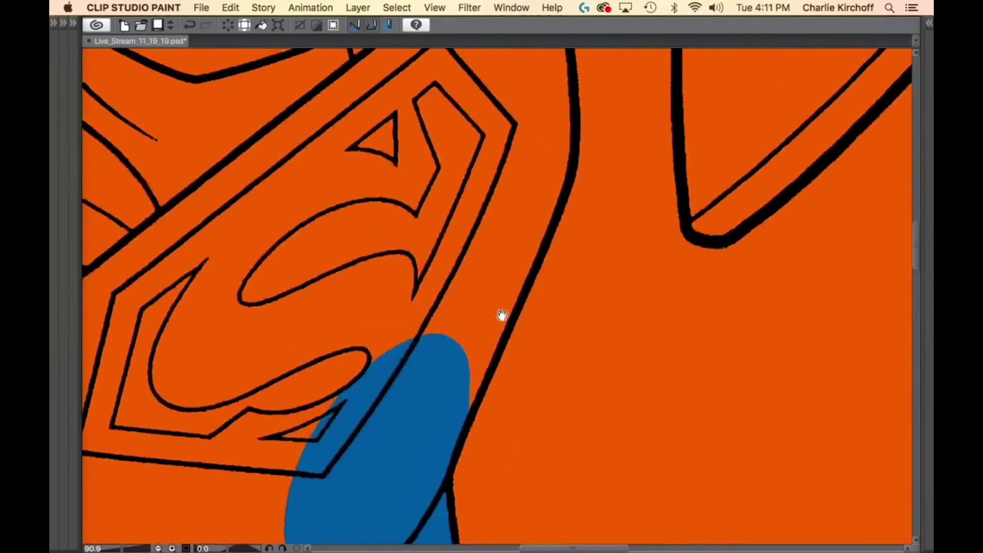
mouse_move(485, 389)
mouse_down()
mouse_move(426, 448)
mouse_move(495, 179)
mouse_move(571, 143)
mouse_move(545, 250)
mouse_up()
drag(587, 169, 533, 404)
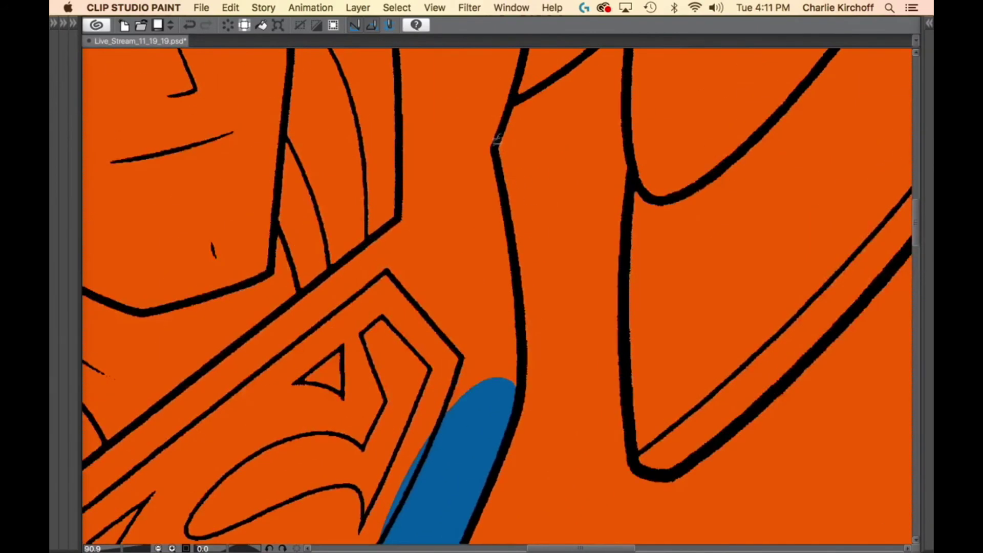
Lasso-fill Superman's side with blue from beside the emblem up to the armpit and along the outer shoulder edge.
drag(505, 189, 515, 238)
mouse_move(519, 298)
mouse_down()
mouse_move(523, 373)
mouse_move(374, 444)
mouse_move(471, 97)
mouse_up()
drag(587, 231, 549, 469)
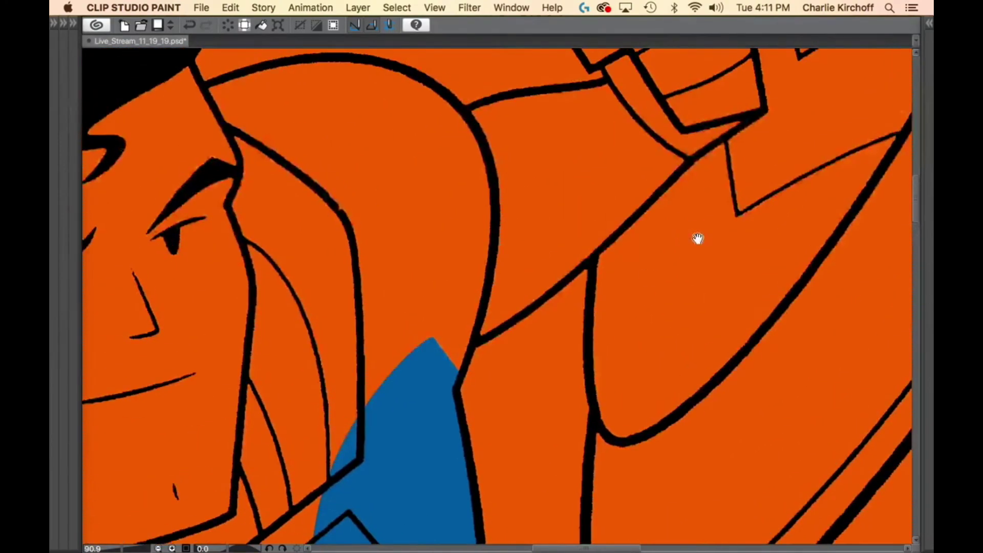
mouse_move(698, 239)
mouse_down()
mouse_move(500, 524)
mouse_move(633, 285)
mouse_up()
drag(383, 442, 408, 387)
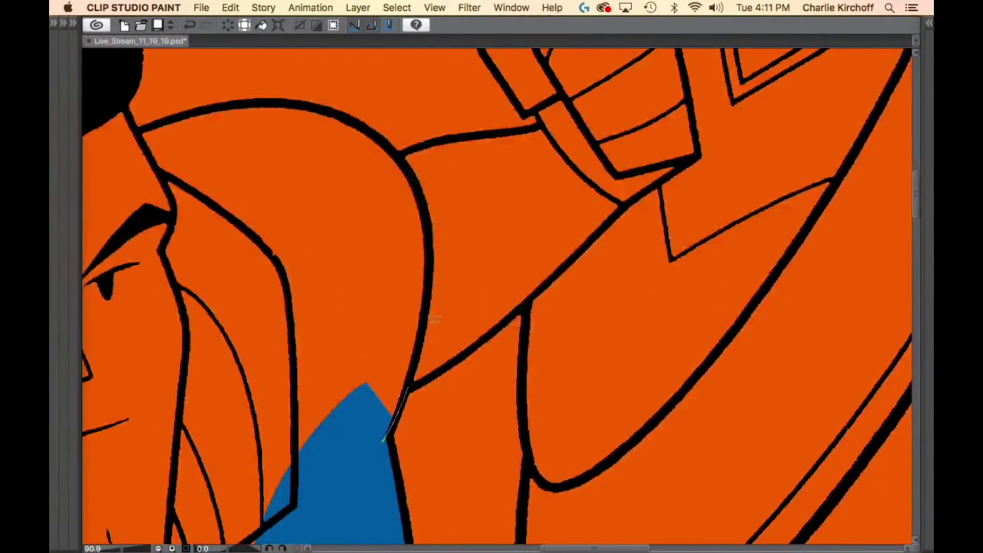
drag(434, 318, 337, 414)
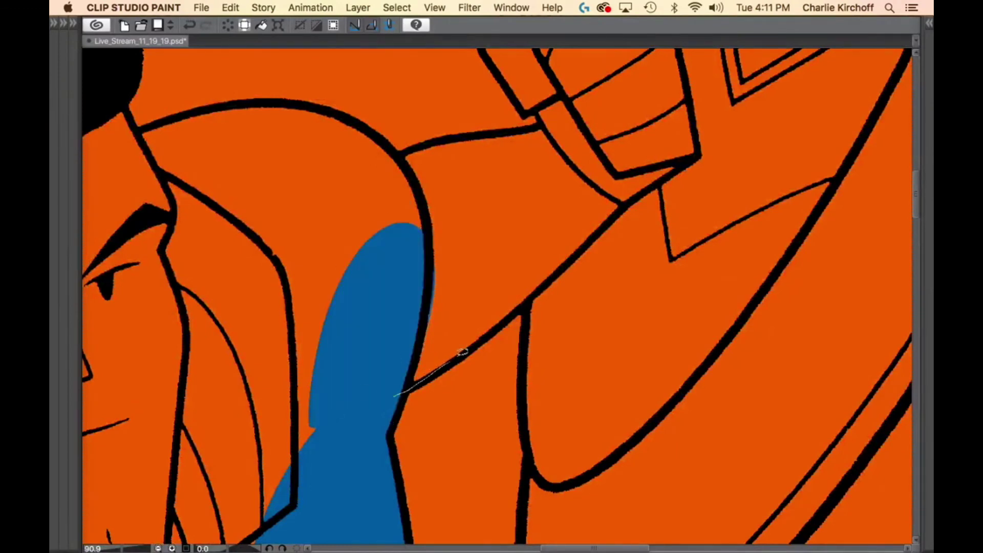
Lasso-fill Superman's raised arm and its whole fist with blue, following the thumb and knuckle outlines.
mouse_move(498, 326)
mouse_down()
mouse_move(618, 213)
mouse_move(590, 109)
mouse_up()
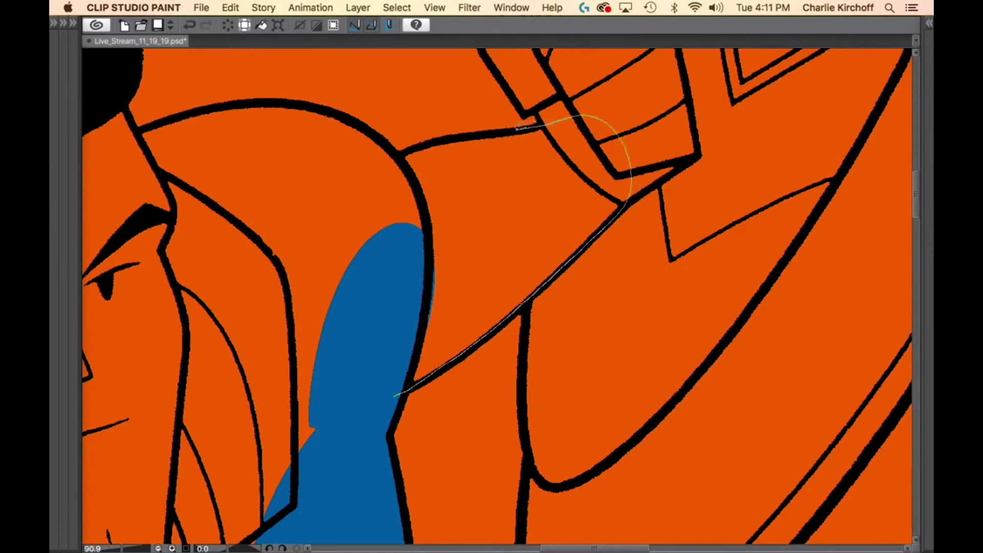
mouse_move(472, 134)
mouse_down()
mouse_move(403, 154)
mouse_move(314, 324)
mouse_up()
drag(554, 157, 423, 435)
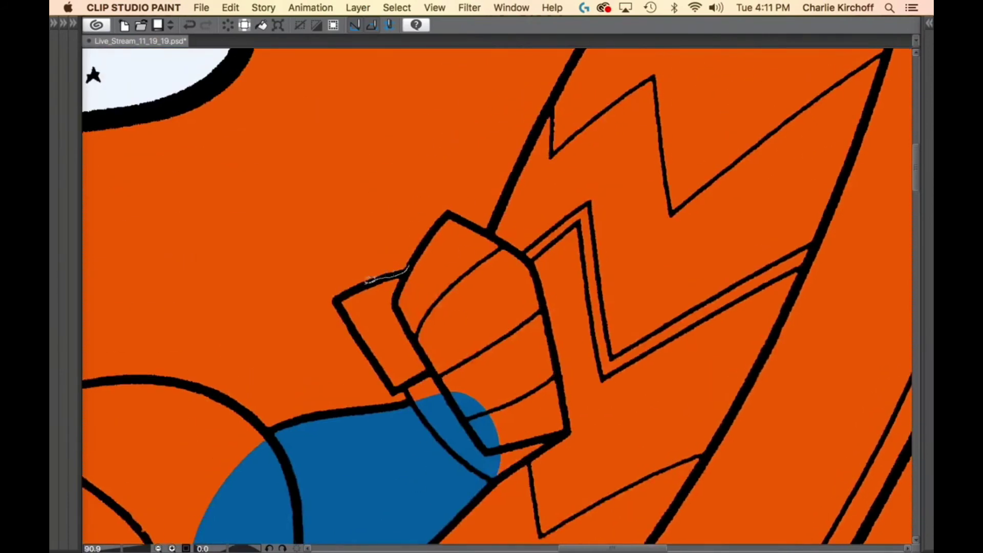
drag(342, 296, 377, 355)
mouse_move(409, 396)
mouse_down()
mouse_move(462, 485)
mouse_move(497, 479)
mouse_move(548, 441)
mouse_up()
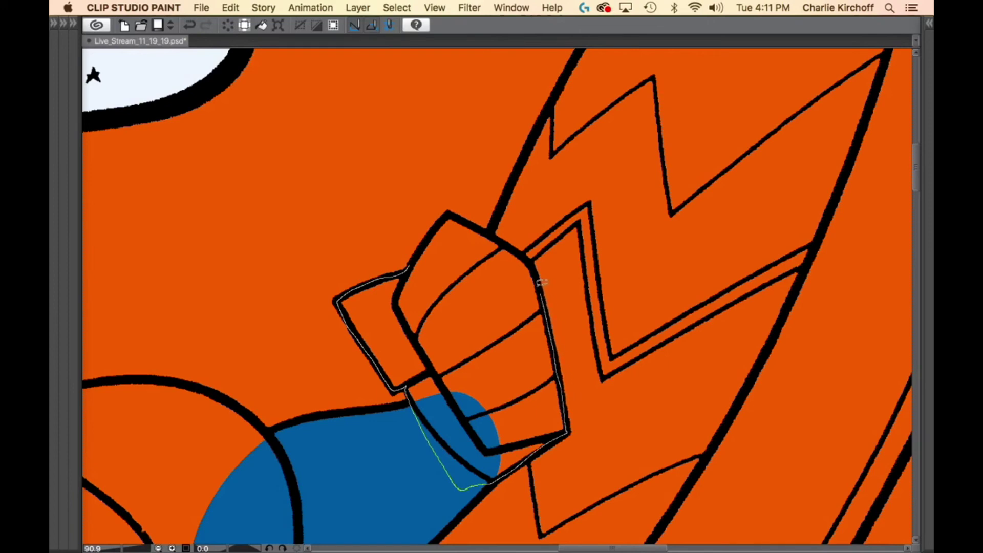
mouse_move(511, 240)
mouse_down()
mouse_move(465, 216)
mouse_move(408, 267)
mouse_up()
Lasso-fill the top of Superman's shoulder with blue and carry the fill across his forehead to the ear.
drag(254, 422, 661, 252)
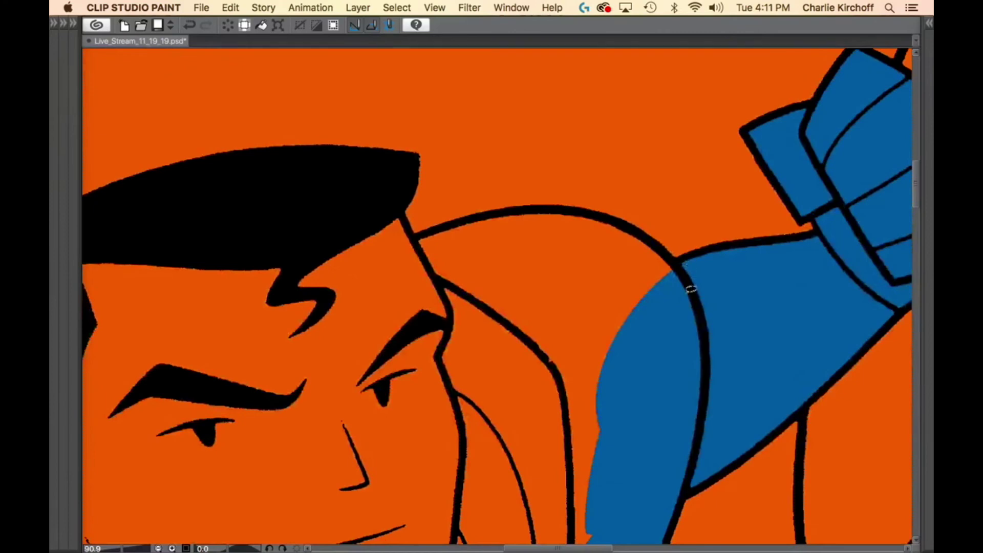
mouse_move(691, 289)
mouse_down()
mouse_move(651, 235)
mouse_move(613, 215)
mouse_up()
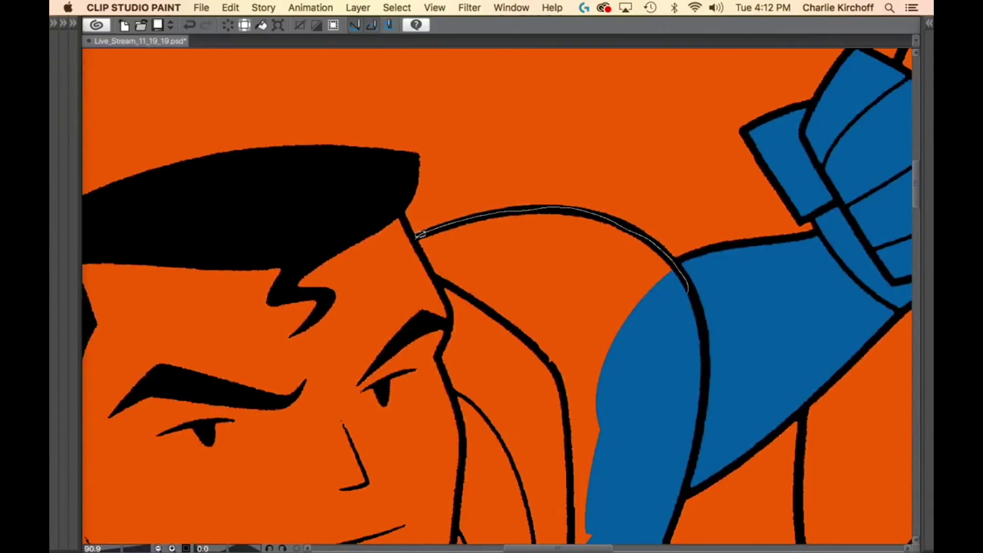
mouse_move(402, 212)
mouse_down()
mouse_move(182, 357)
mouse_move(498, 490)
mouse_move(679, 328)
mouse_up()
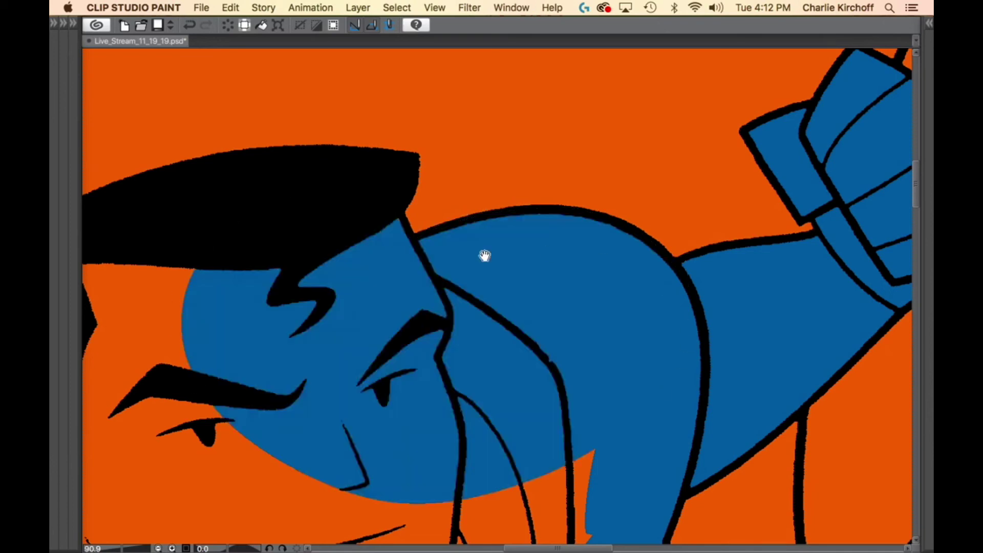
drag(352, 354, 751, 310)
mouse_move(760, 249)
mouse_down()
mouse_move(573, 164)
mouse_move(422, 317)
mouse_move(742, 320)
mouse_up()
drag(473, 379, 754, 426)
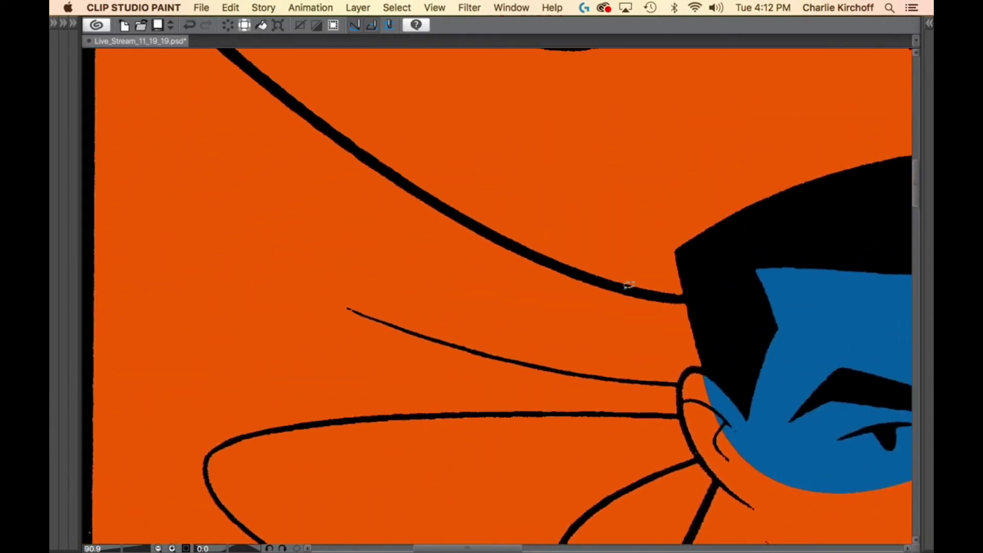
Lasso-fill a blue band beneath the cape's upper outline, from behind Superman's head to the panel border.
mouse_move(629, 284)
mouse_down()
mouse_move(685, 294)
mouse_move(846, 398)
mouse_move(630, 463)
mouse_move(604, 285)
mouse_up()
scroll(575, 333, up, 6)
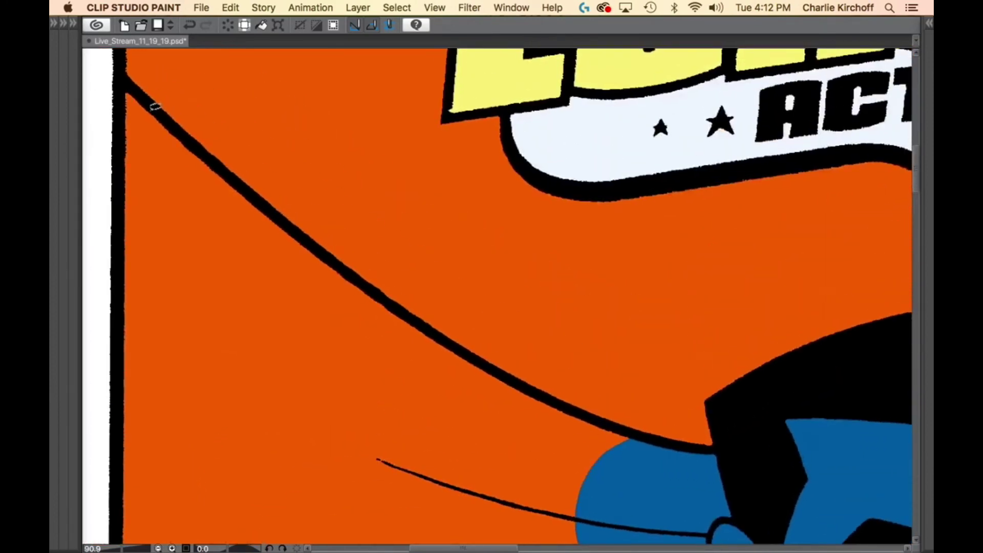
mouse_move(155, 106)
mouse_down()
mouse_move(125, 128)
mouse_move(275, 223)
mouse_move(223, 169)
mouse_up()
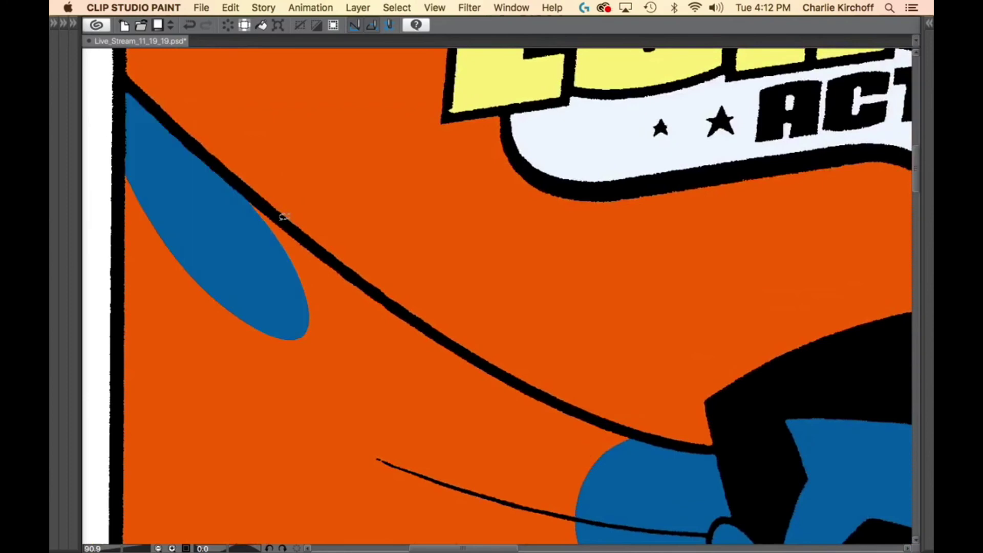
mouse_move(280, 219)
mouse_down()
mouse_move(263, 287)
mouse_move(626, 485)
mouse_move(650, 439)
mouse_move(511, 379)
mouse_move(384, 296)
mouse_up()
scroll(603, 263, down, 10)
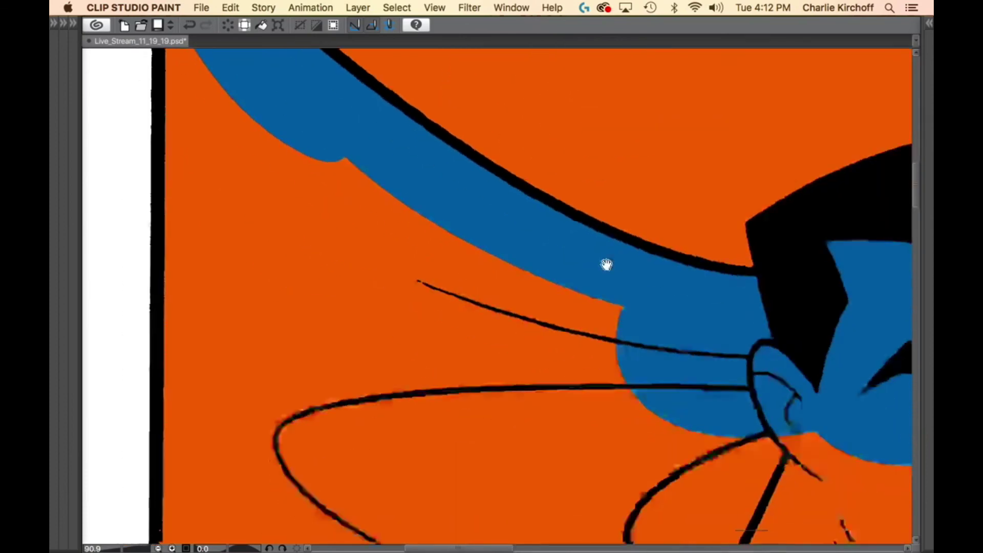
Lasso-fill the cape's lower edge with blue where it meets the panel border.
scroll(663, 426, down, 10)
scroll(599, 439, left, 3)
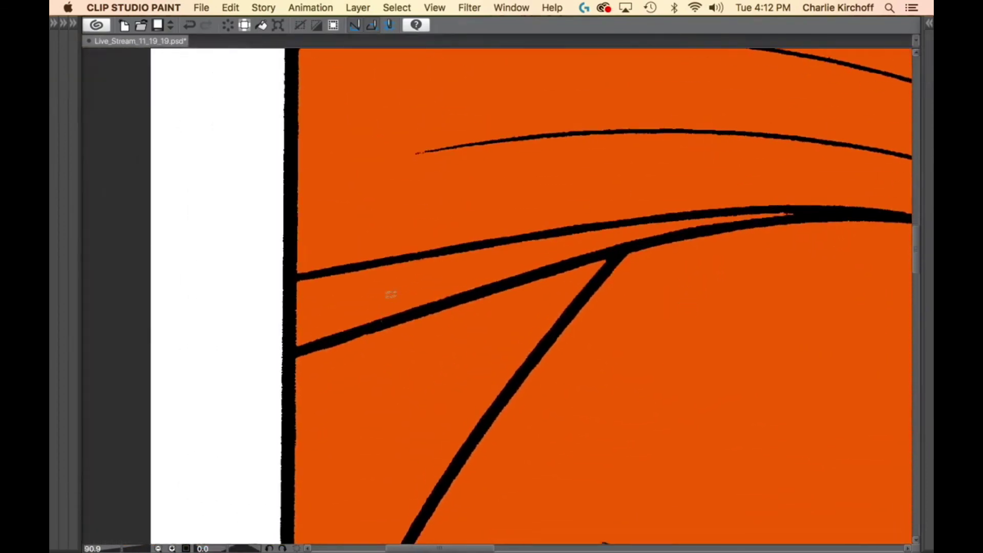
mouse_move(254, 370)
mouse_down()
mouse_move(709, 212)
mouse_move(443, 154)
mouse_move(329, 186)
mouse_move(237, 373)
mouse_up()
Lasso-fill the outer side of Superman's lowered upper arm with blue from beneath the cape to the elbow, covering leftover slivers.
scroll(570, 260, down, 5)
scroll(571, 260, right, 2)
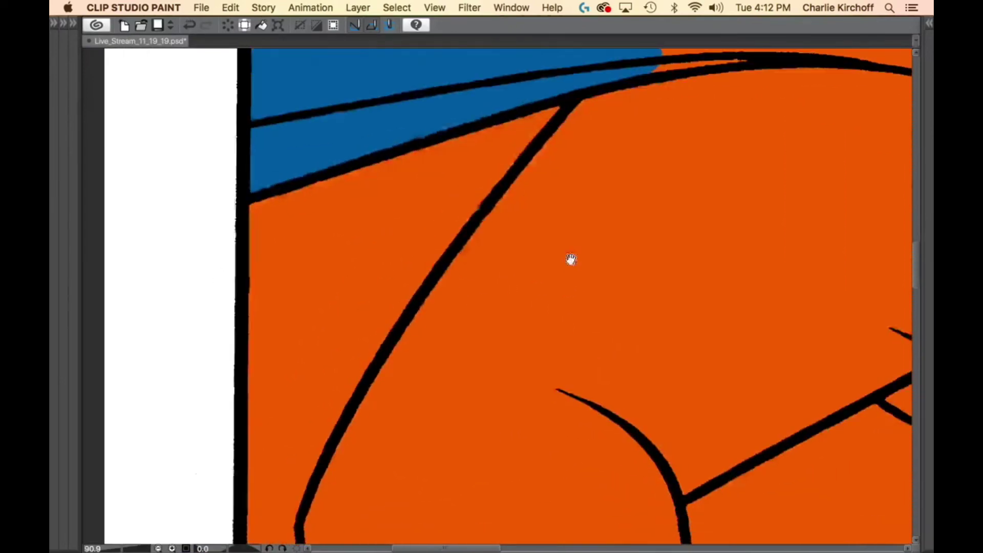
scroll(568, 62, up, 3)
drag(556, 124, 419, 380)
drag(441, 449, 555, 125)
drag(472, 489, 578, 264)
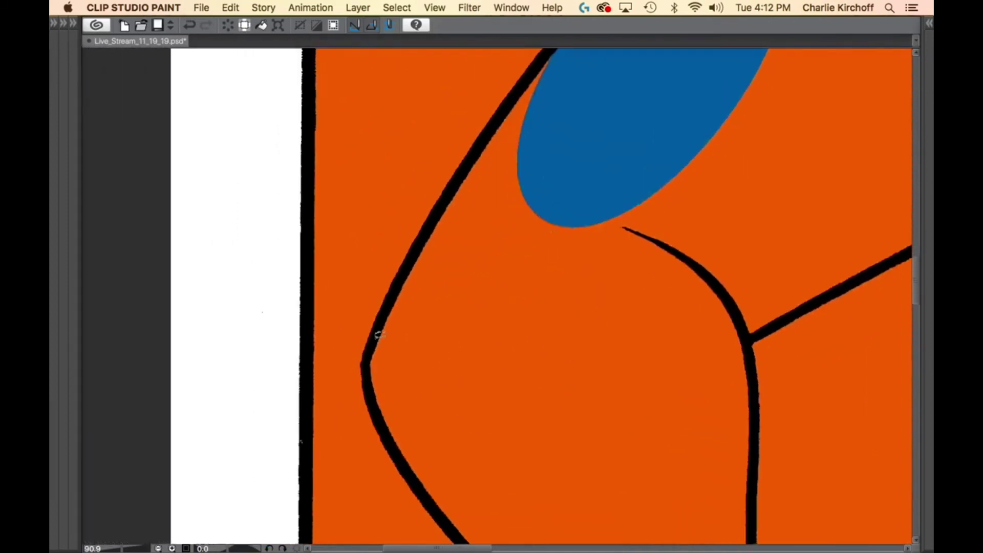
mouse_move(379, 336)
mouse_down()
mouse_move(395, 404)
mouse_move(589, 61)
mouse_move(553, 44)
mouse_move(541, 101)
mouse_up()
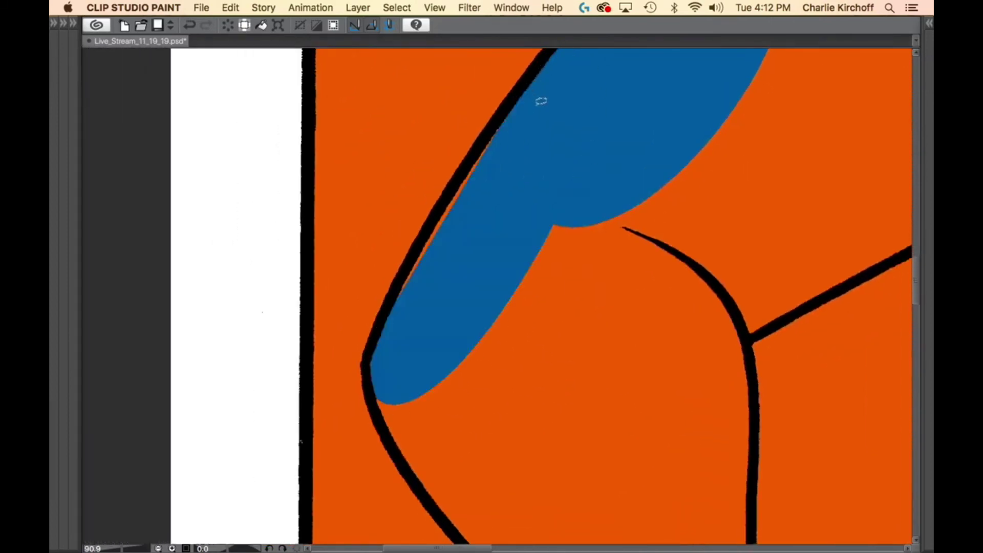
scroll(516, 276, up, 3)
mouse_move(403, 338)
mouse_down()
mouse_move(374, 426)
mouse_move(495, 207)
mouse_move(484, 218)
mouse_up()
Lasso-fill the outer side of the lowered forearm with blue past the wrist and over the outer fingers of the fist.
mouse_move(688, 302)
mouse_down()
mouse_move(515, 501)
mouse_move(598, 58)
mouse_up()
drag(485, 351, 396, 200)
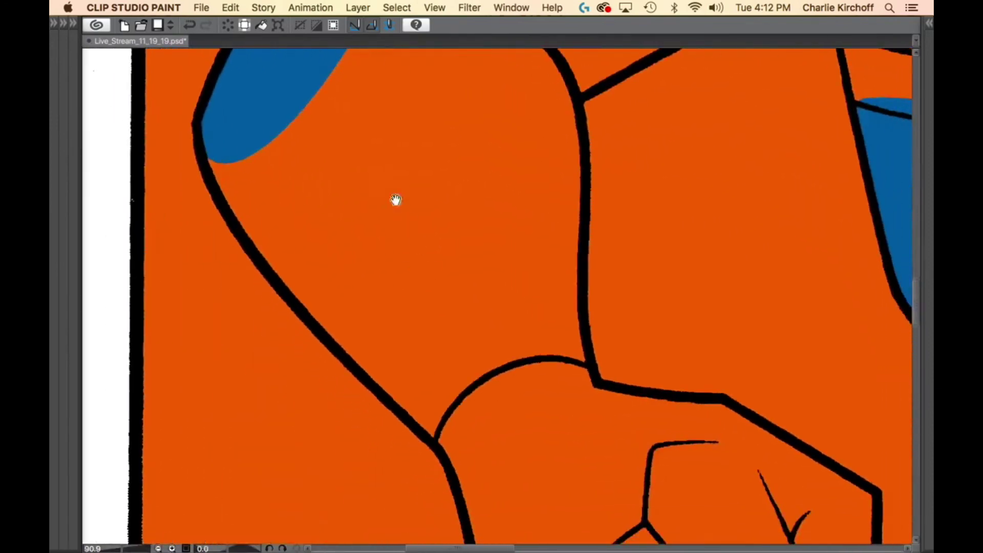
mouse_move(206, 124)
mouse_down()
mouse_move(217, 182)
mouse_move(252, 240)
mouse_move(428, 441)
mouse_move(259, 111)
mouse_up()
drag(643, 453, 534, 260)
drag(562, 451, 527, 327)
mouse_move(292, 124)
mouse_down()
mouse_move(325, 203)
mouse_move(357, 378)
mouse_move(506, 442)
mouse_move(542, 419)
mouse_move(337, 99)
mouse_up()
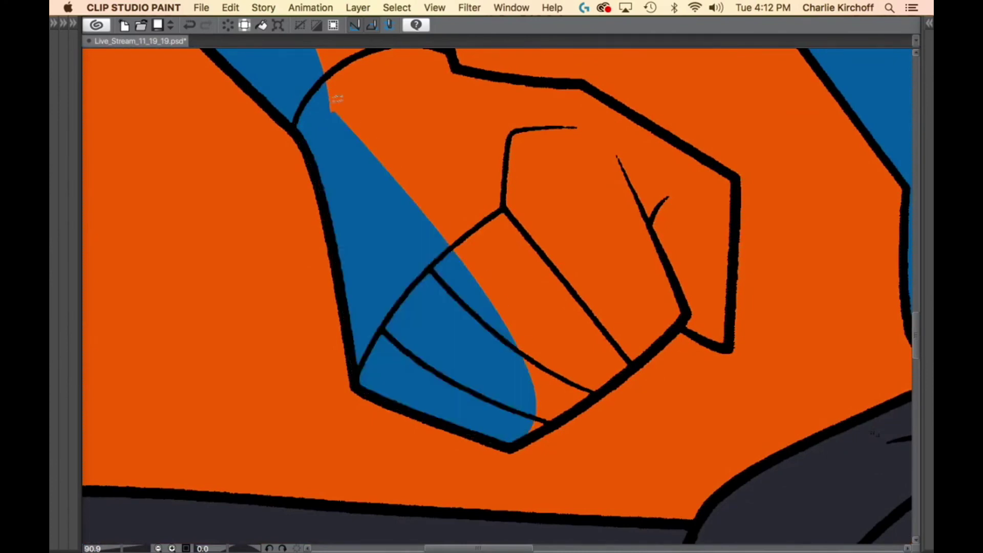
Lasso-fill the rest of the lowered fist with blue around the knuckles, thumb and back of the hand to the wrist.
mouse_move(514, 392)
mouse_down()
mouse_move(518, 435)
mouse_move(595, 394)
mouse_move(680, 325)
mouse_move(509, 309)
mouse_move(503, 334)
mouse_up()
drag(743, 264, 643, 377)
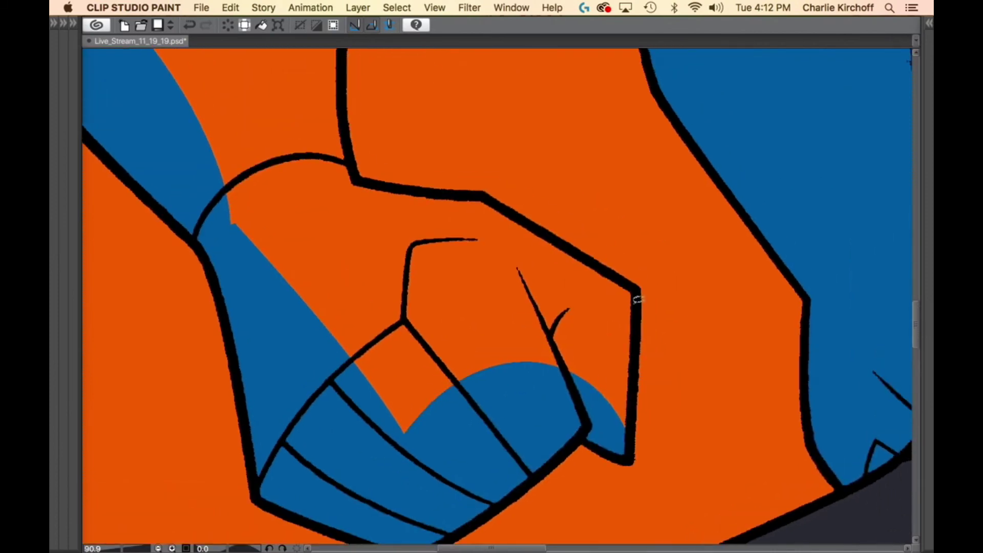
mouse_move(637, 302)
mouse_down()
mouse_move(585, 360)
mouse_move(627, 431)
mouse_move(637, 420)
mouse_up()
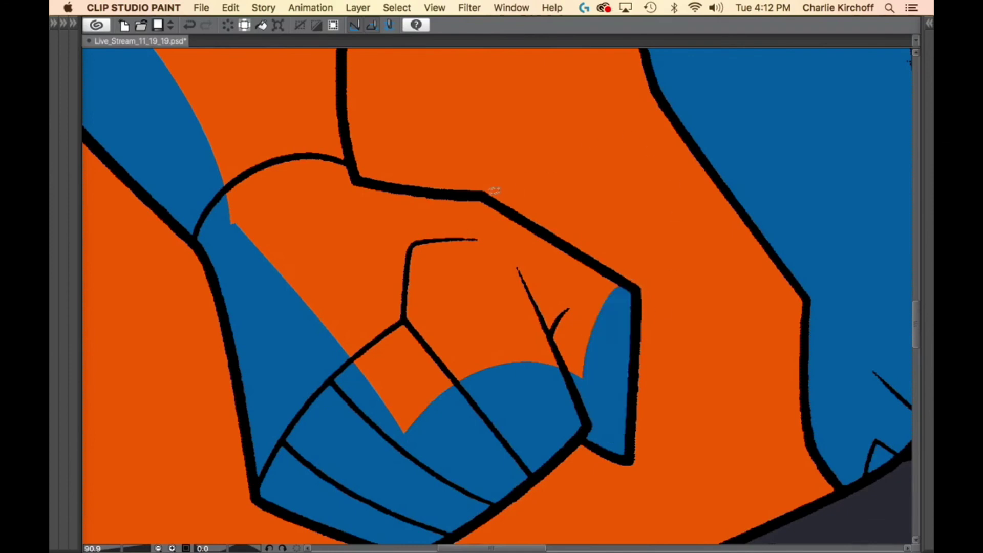
mouse_move(490, 193)
mouse_down()
mouse_move(564, 401)
mouse_move(633, 293)
mouse_move(619, 270)
mouse_up()
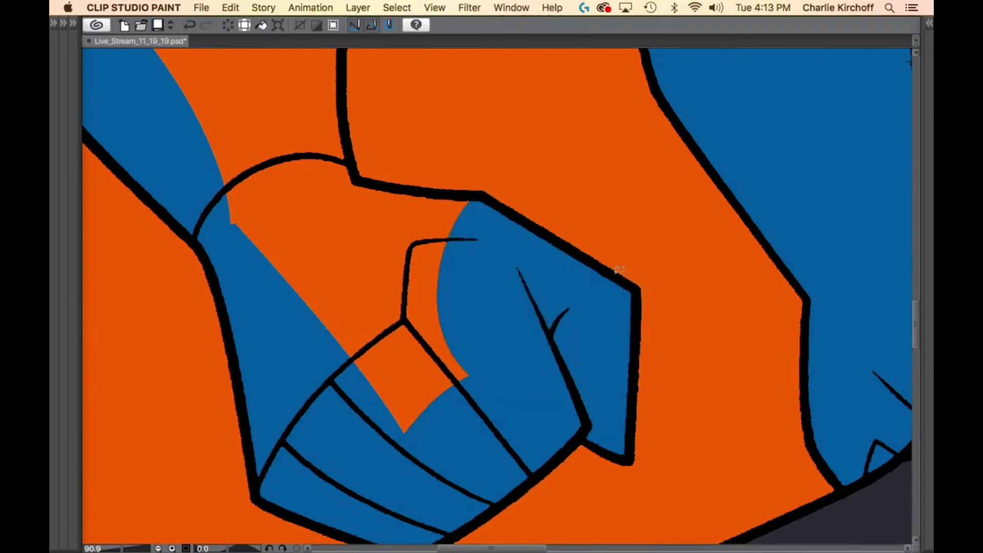
mouse_move(479, 194)
mouse_down()
mouse_move(512, 236)
mouse_move(430, 457)
mouse_move(330, 189)
mouse_move(368, 177)
mouse_up()
Lasso-fill the inner edge of the lowered forearm and the underside of the upper arm with blue up to the chest.
drag(443, 268, 596, 437)
mouse_move(490, 250)
mouse_down()
mouse_move(507, 450)
mouse_move(404, 447)
mouse_move(464, 190)
mouse_move(491, 195)
mouse_move(499, 333)
mouse_move(468, 468)
mouse_move(481, 226)
mouse_move(510, 243)
mouse_move(504, 305)
mouse_up()
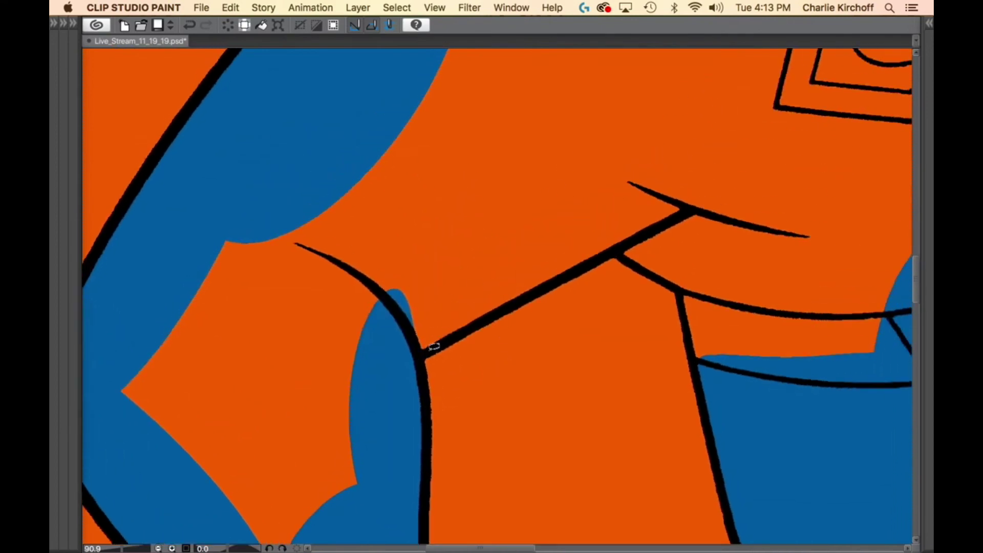
mouse_move(433, 346)
mouse_down()
mouse_move(415, 259)
mouse_move(724, 144)
mouse_move(666, 240)
mouse_move(624, 247)
mouse_up()
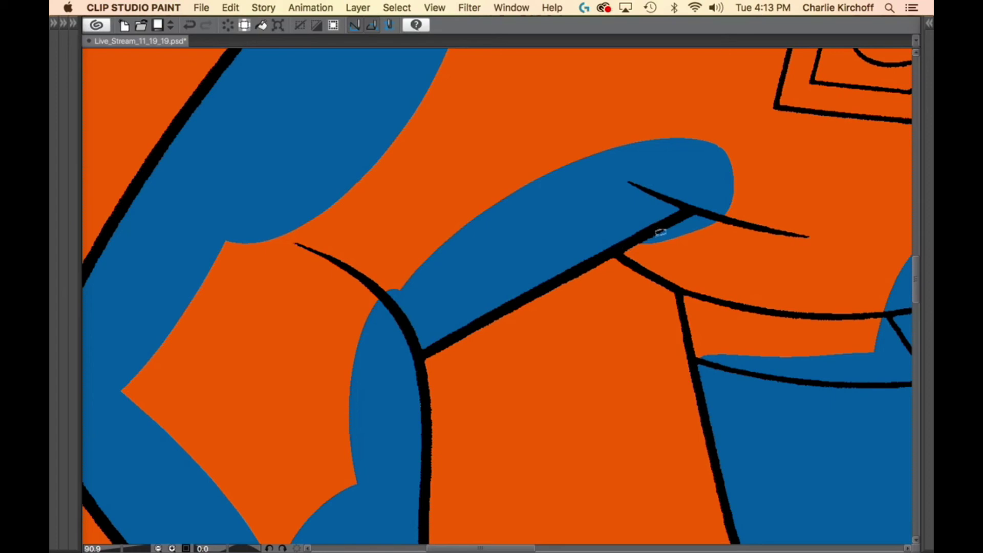
Lasso-fill Superman's lower torso with blue from the armpit along the waist, joining it to the filled belt.
scroll(661, 231, right, 5)
mouse_move(494, 164)
mouse_down()
mouse_move(448, 184)
mouse_move(437, 235)
mouse_up()
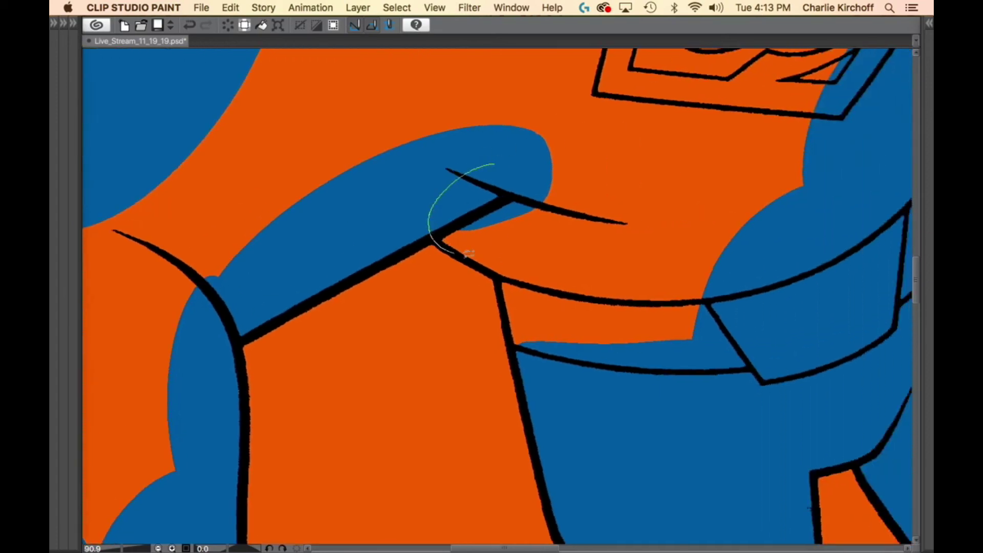
mouse_move(504, 307)
mouse_down()
mouse_move(675, 332)
mouse_move(604, 146)
mouse_up()
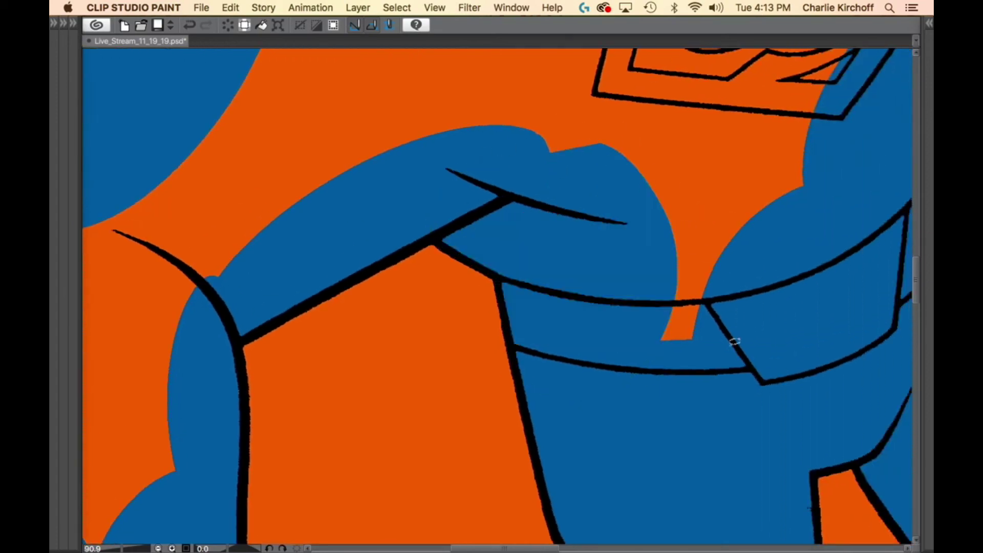
mouse_move(613, 352)
mouse_down()
mouse_move(792, 298)
mouse_move(605, 123)
mouse_up()
Fill the remaining enclosed gaps in Superman's face, cape, chest and arm with blue.
drag(552, 263, 576, 328)
drag(752, 298, 686, 310)
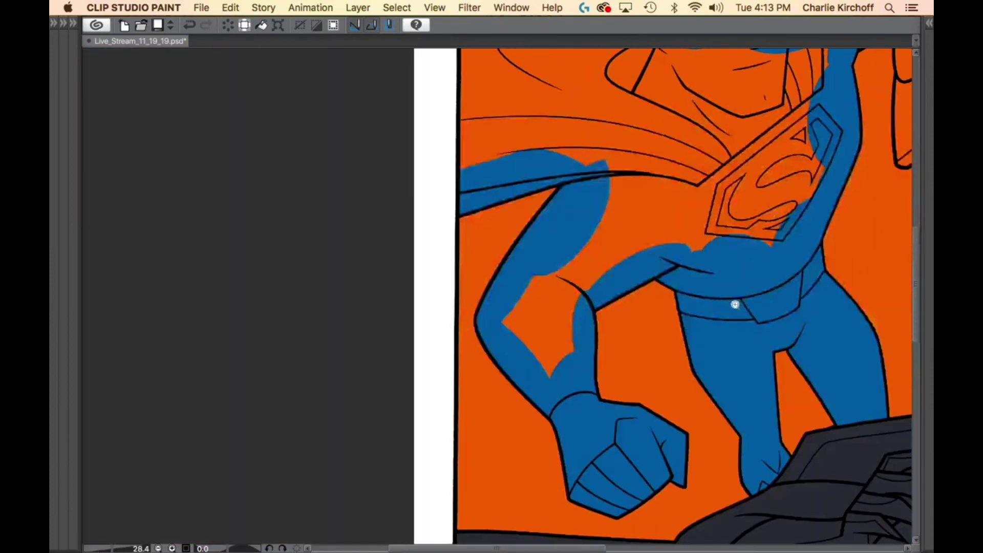
mouse_move(815, 154)
mouse_down()
mouse_move(652, 356)
mouse_move(578, 381)
mouse_up()
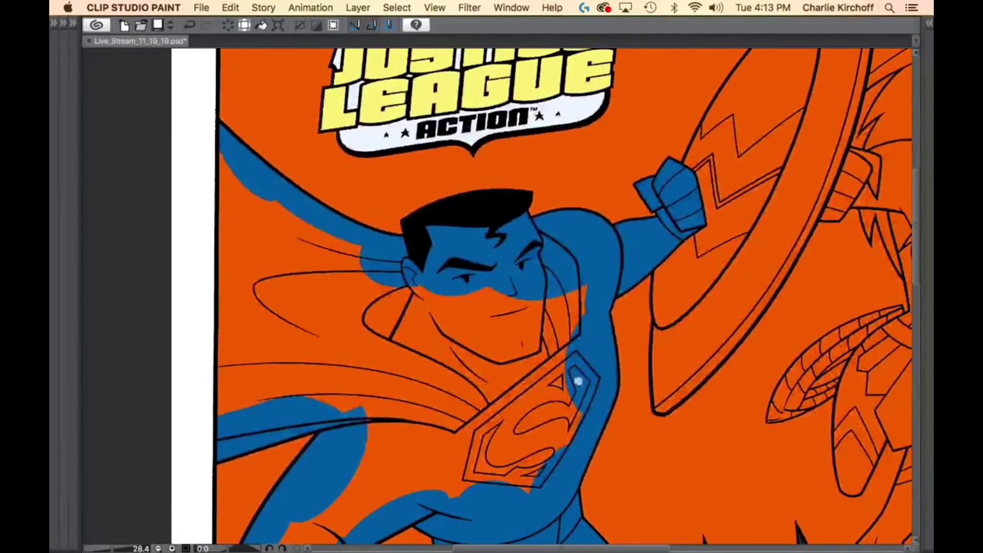
click(502, 385)
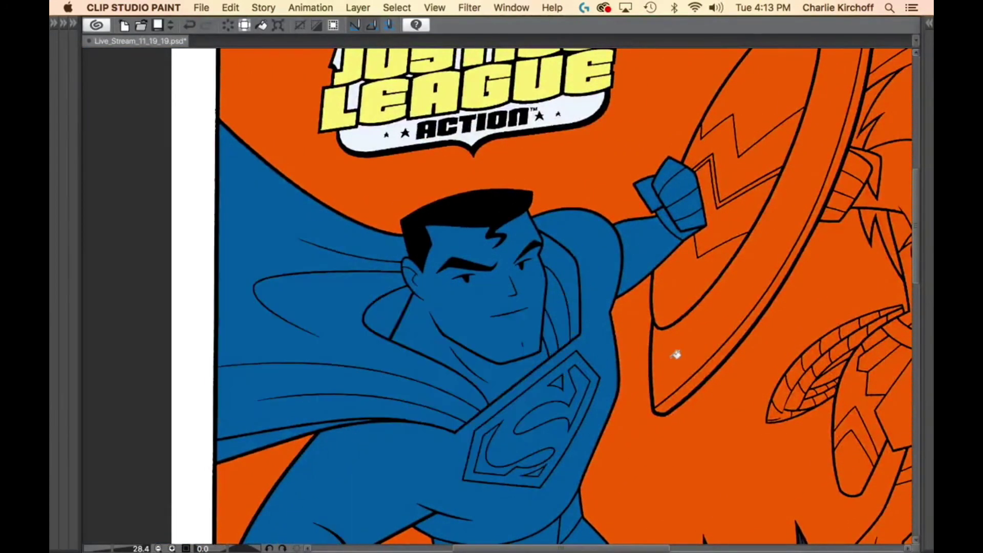
Auto-select the unfilled area around Superman and choose the brown swatch with CMYK 34, 64, 82, 0 as the drawing colour.
scroll(674, 312, down, 5)
drag(794, 268, 506, 472)
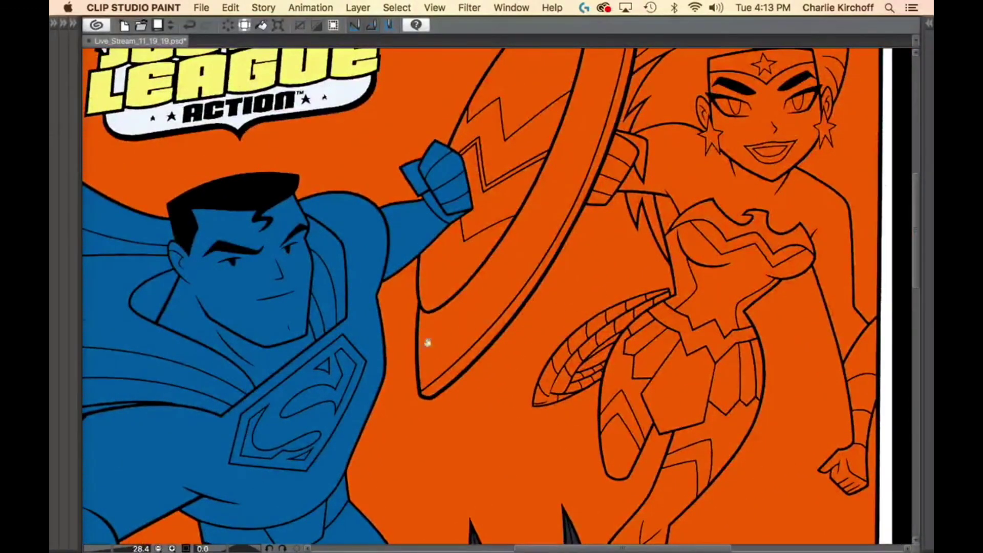
click(351, 389)
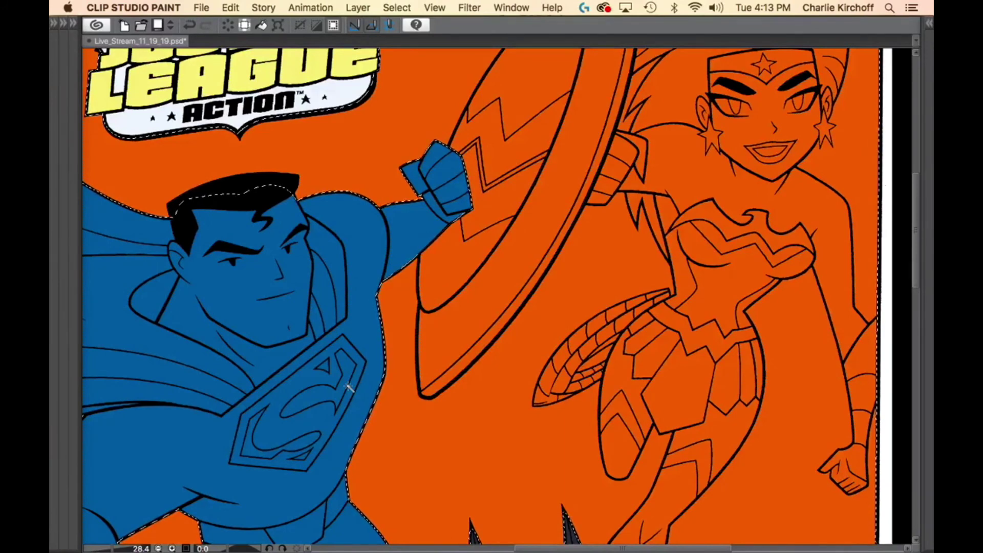
key(Tab)
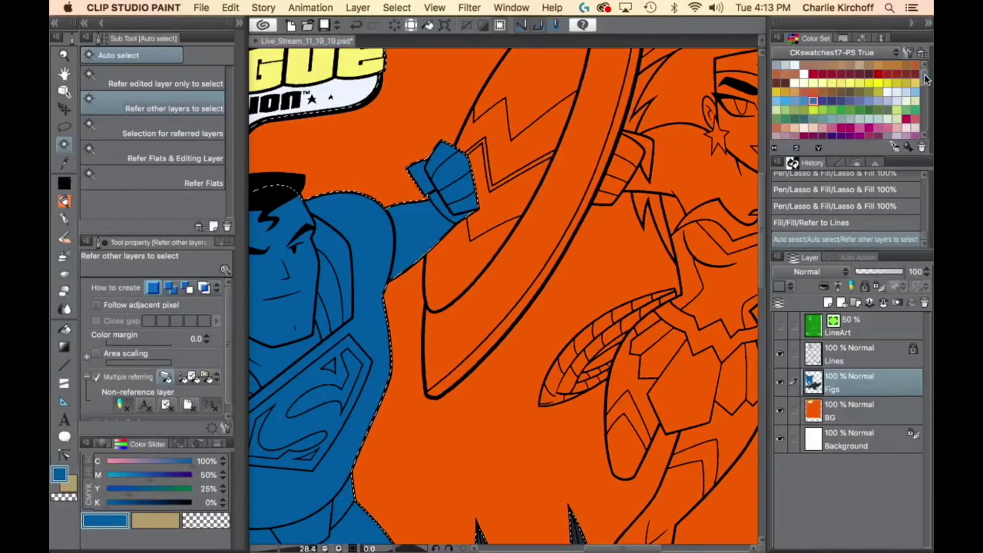
drag(924, 74, 925, 90)
scroll(925, 90, down, 2)
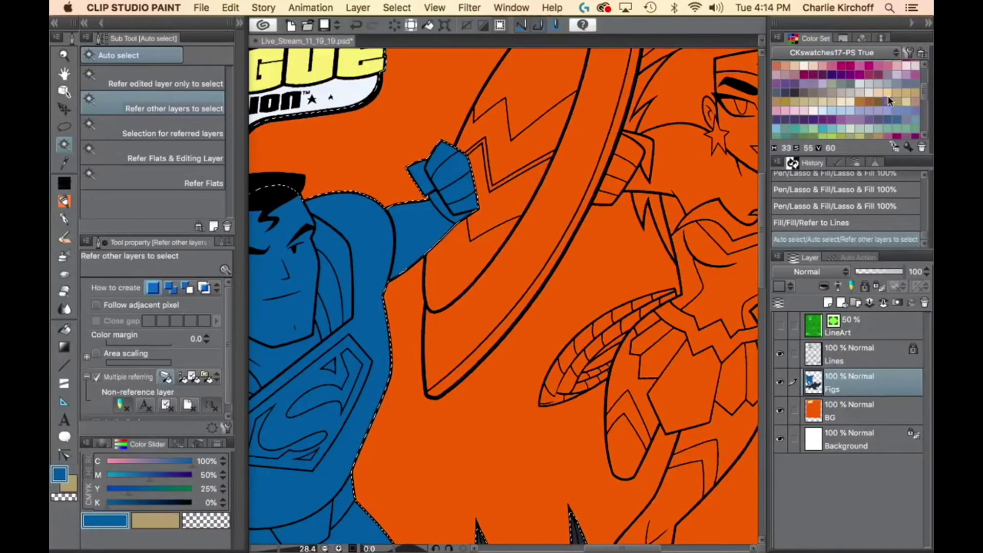
click(865, 95)
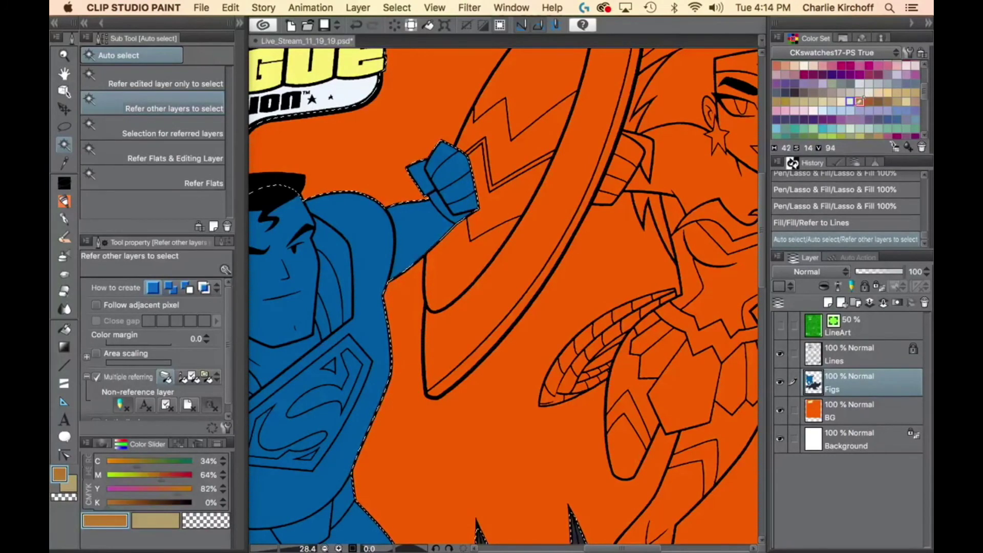
key(Tab)
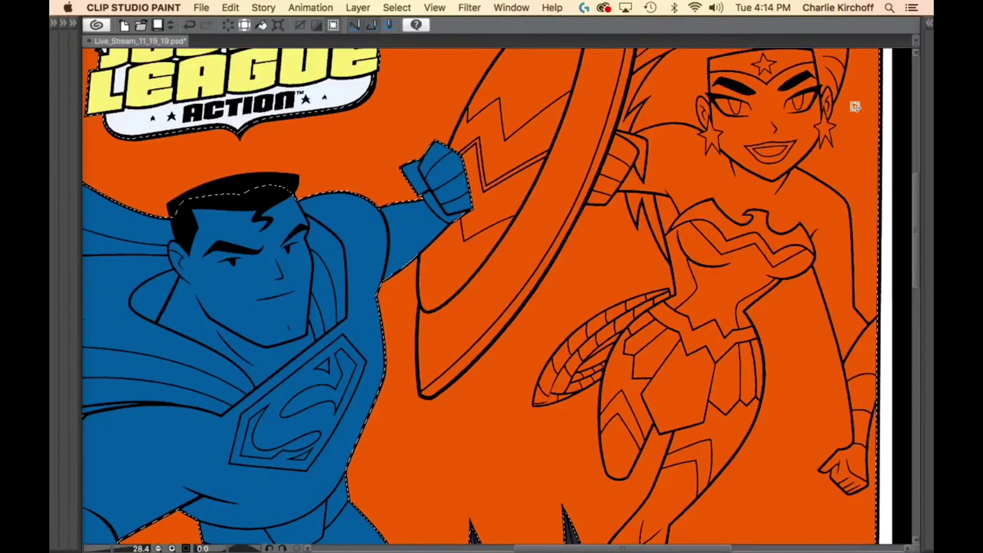
Lasso-fill Wonder Woman's lower leg with brown, from Batman's shoulder beside his cowl up to just below the knee.
click(646, 362)
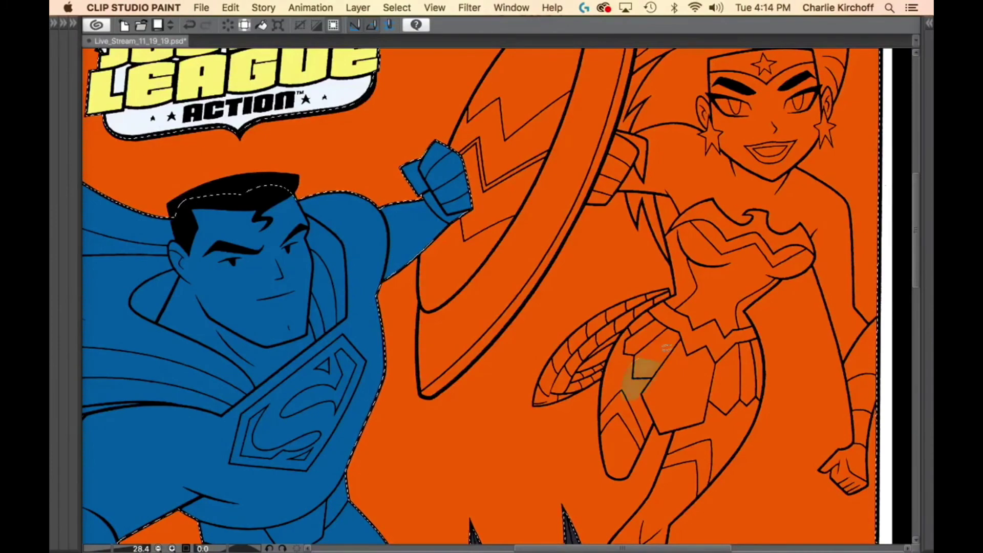
key(super+z)
drag(666, 488, 664, 285)
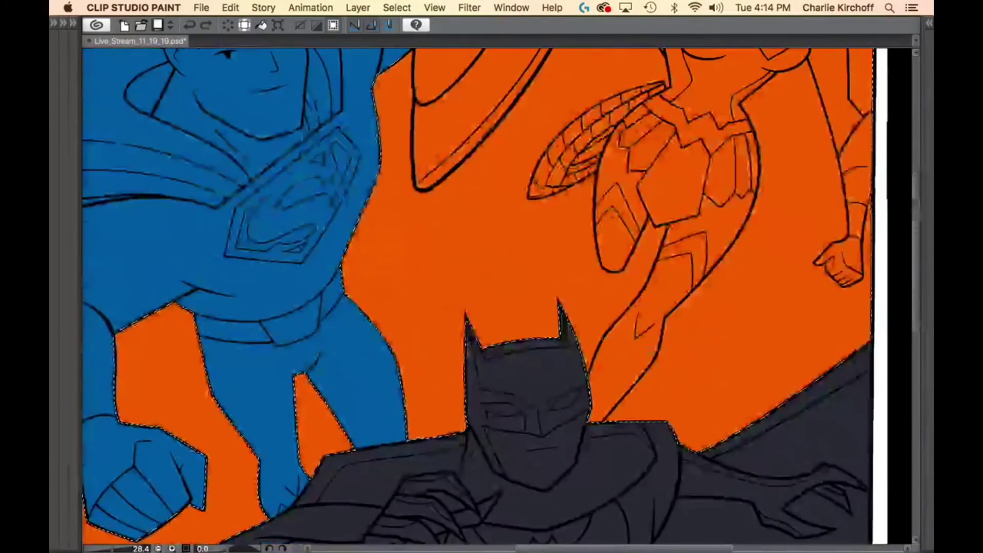
drag(631, 379, 662, 372)
drag(600, 398, 594, 392)
scroll(594, 392, up, 3)
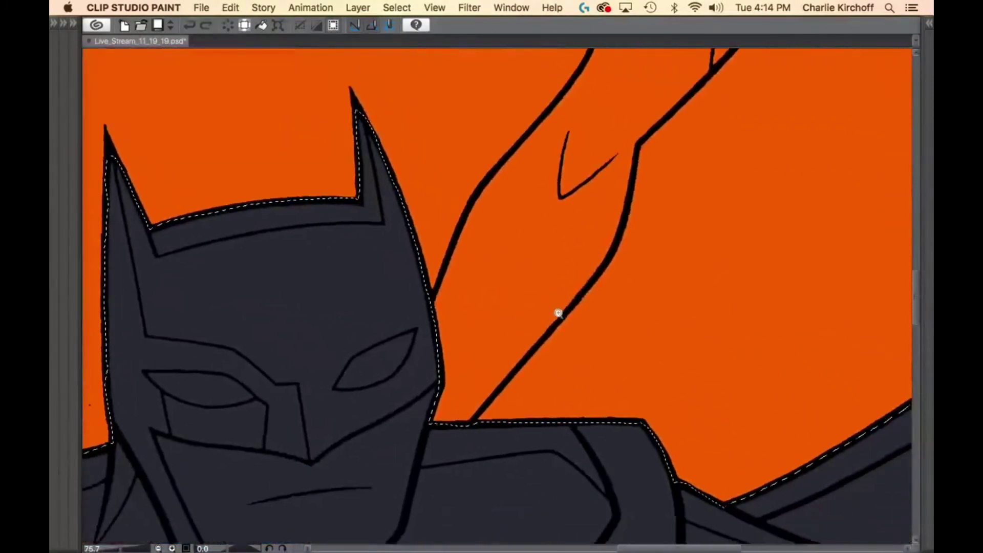
mouse_move(399, 266)
mouse_down()
mouse_move(379, 514)
mouse_move(439, 470)
mouse_move(612, 260)
mouse_move(656, 170)
mouse_move(669, 86)
mouse_move(579, 68)
mouse_move(490, 105)
mouse_move(457, 139)
mouse_move(403, 261)
mouse_up()
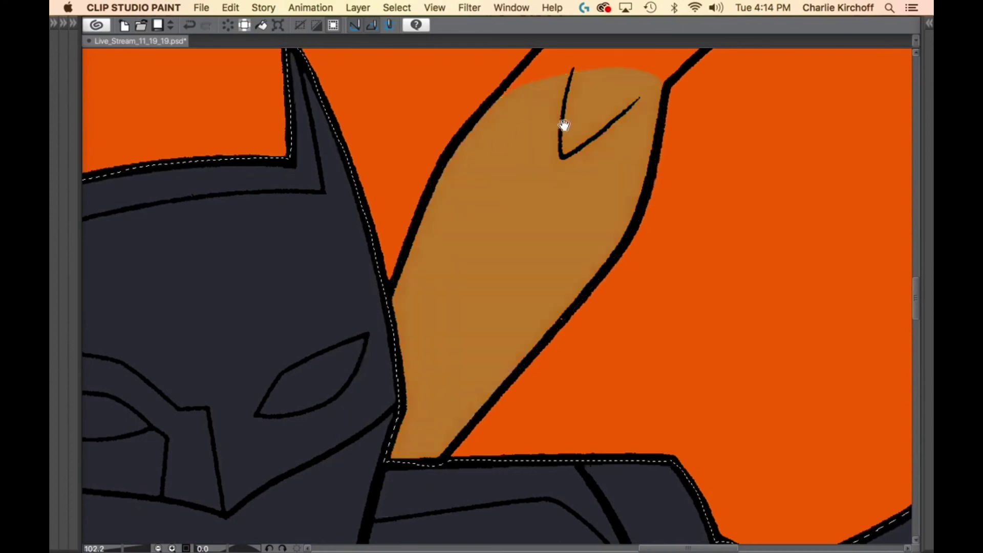
Extend the brown lasso fill up Wonder Woman's straight leg, over the boot top and outer thigh to the skirt's pointed flaps.
drag(563, 125, 441, 444)
mouse_move(538, 433)
mouse_down()
mouse_move(577, 368)
mouse_move(661, 290)
mouse_move(730, 144)
mouse_move(538, 259)
mouse_move(494, 386)
mouse_up()
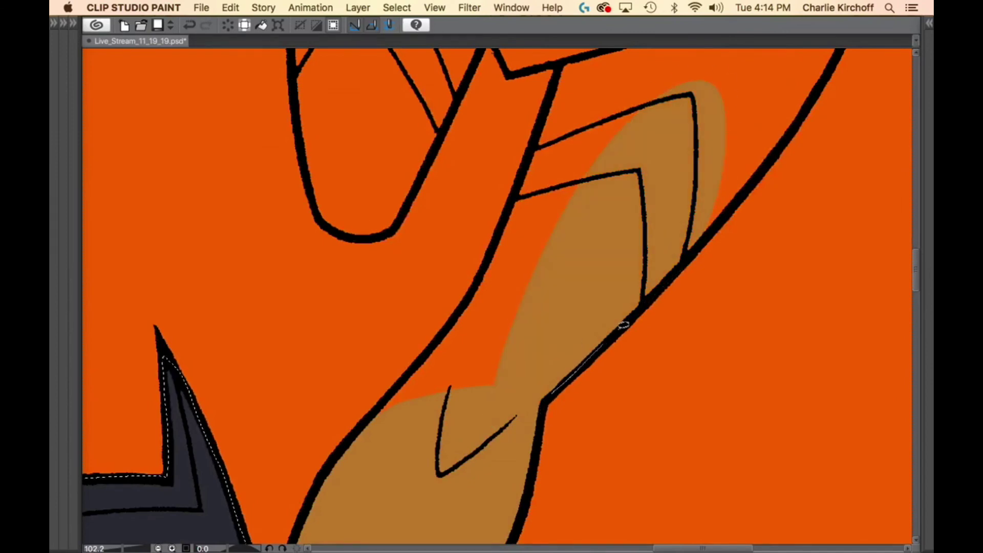
mouse_move(403, 379)
mouse_down()
mouse_move(366, 461)
mouse_move(463, 431)
mouse_move(536, 366)
mouse_move(705, 147)
mouse_move(694, 59)
mouse_move(556, 116)
mouse_move(538, 136)
mouse_move(474, 290)
mouse_move(535, 411)
mouse_move(425, 343)
mouse_move(413, 432)
mouse_up()
scroll(509, 284, up, 10)
scroll(508, 284, right, 5)
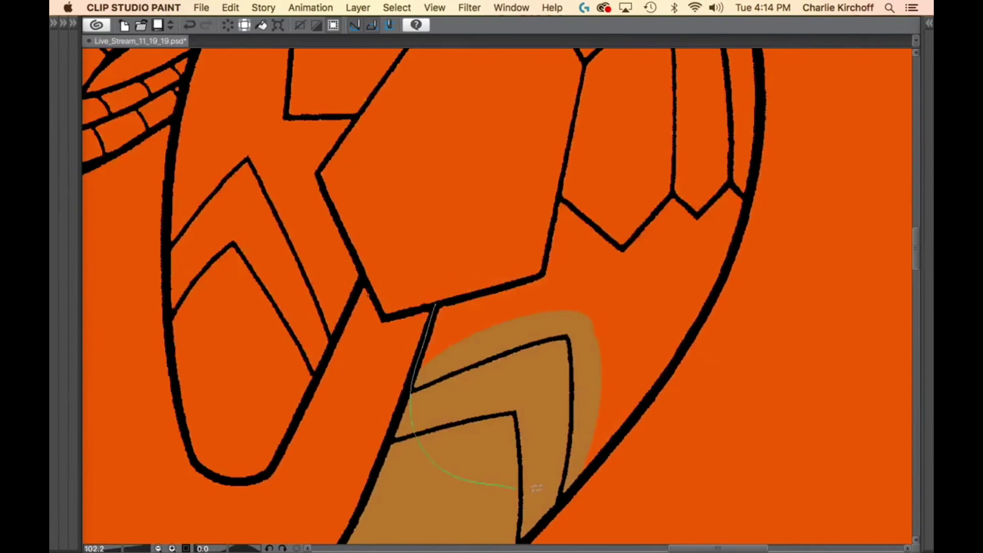
mouse_move(566, 493)
mouse_down()
mouse_move(643, 408)
mouse_move(723, 279)
mouse_up()
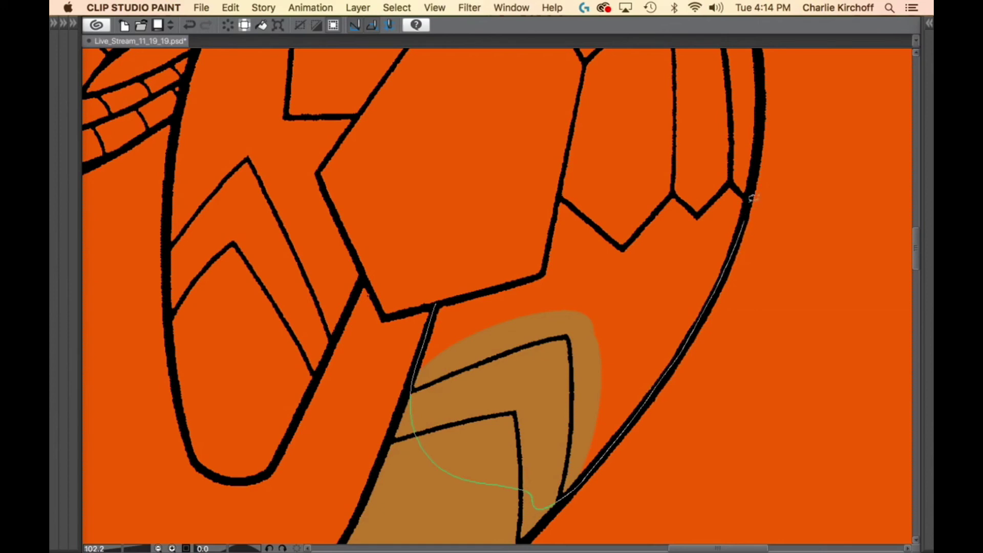
mouse_move(754, 198)
mouse_down()
mouse_move(475, 222)
mouse_move(436, 303)
mouse_up()
Lasso-fill Wonder Woman's bent leg with brown around the knee and boot top, joining it to the filled thigh.
mouse_move(516, 271)
mouse_down()
mouse_move(610, 332)
mouse_move(680, 312)
mouse_up()
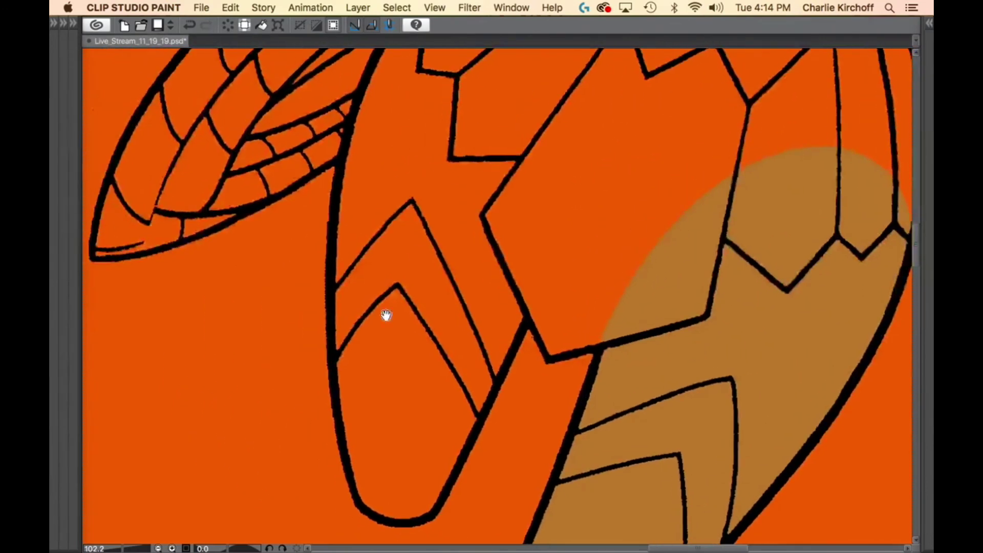
drag(386, 315, 398, 275)
drag(345, 171, 344, 266)
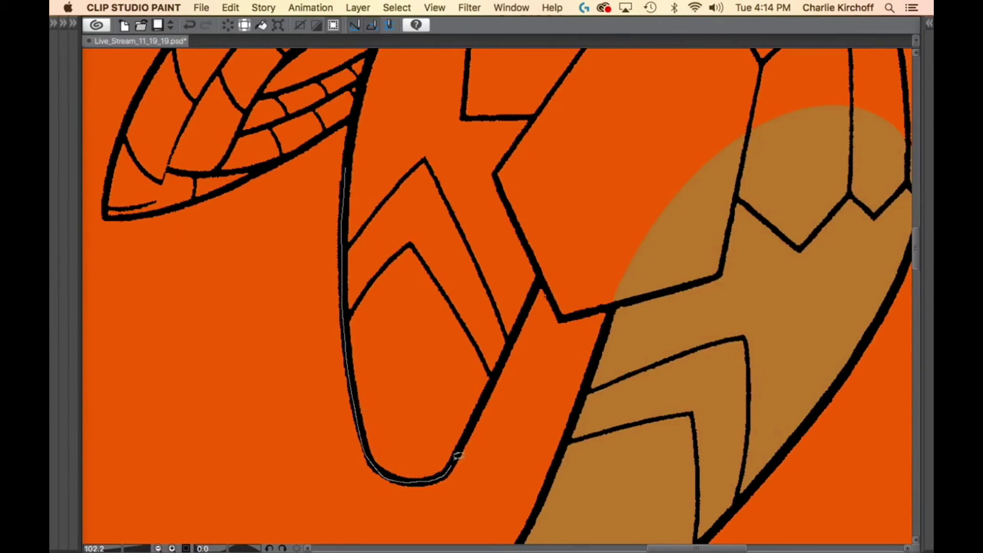
drag(458, 456, 472, 425)
drag(524, 316, 542, 275)
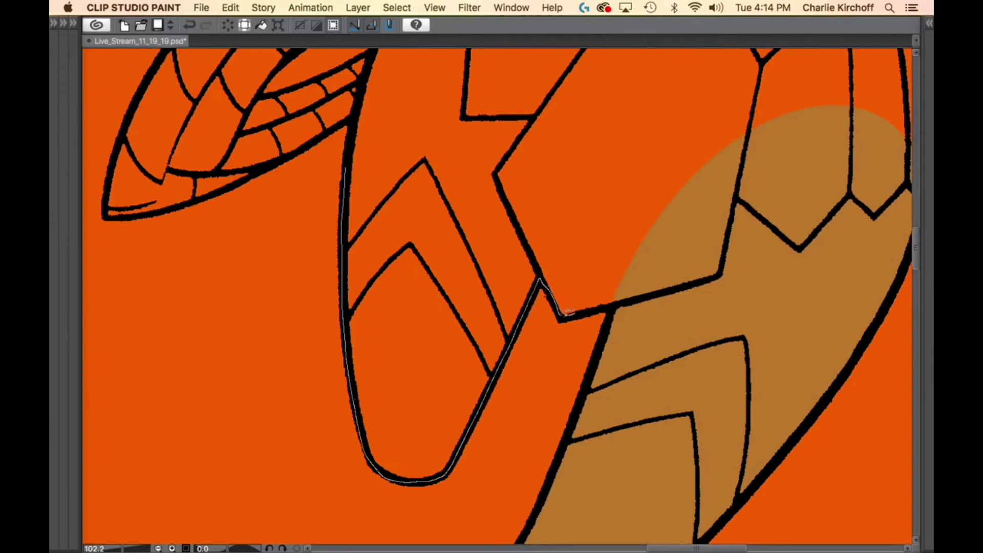
mouse_move(567, 311)
mouse_down()
mouse_move(715, 244)
mouse_move(705, 158)
mouse_move(535, 108)
mouse_move(522, 127)
mouse_up()
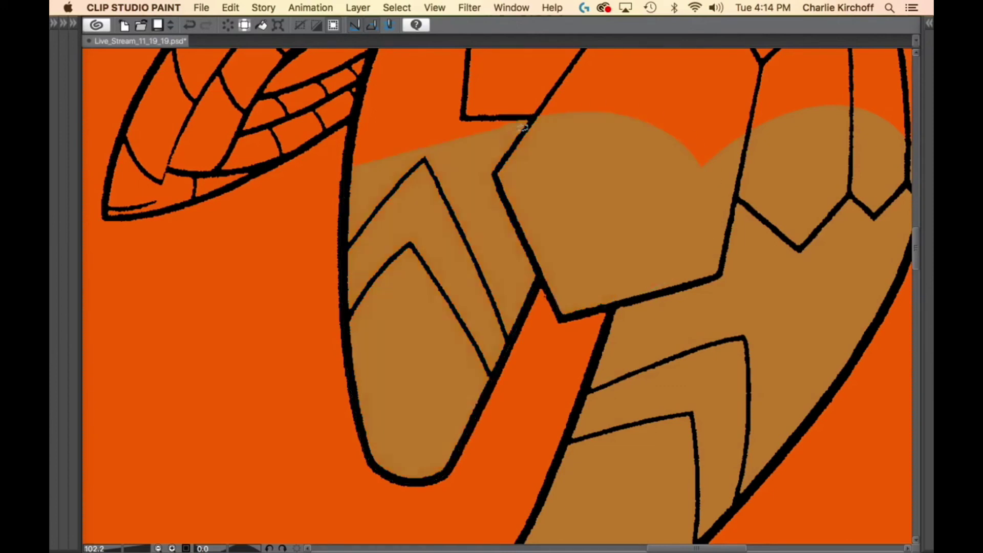
Lasso-fill the bent leg's hip edge and the adjoining skirt flaps with brown up to the belt.
drag(657, 145, 666, 421)
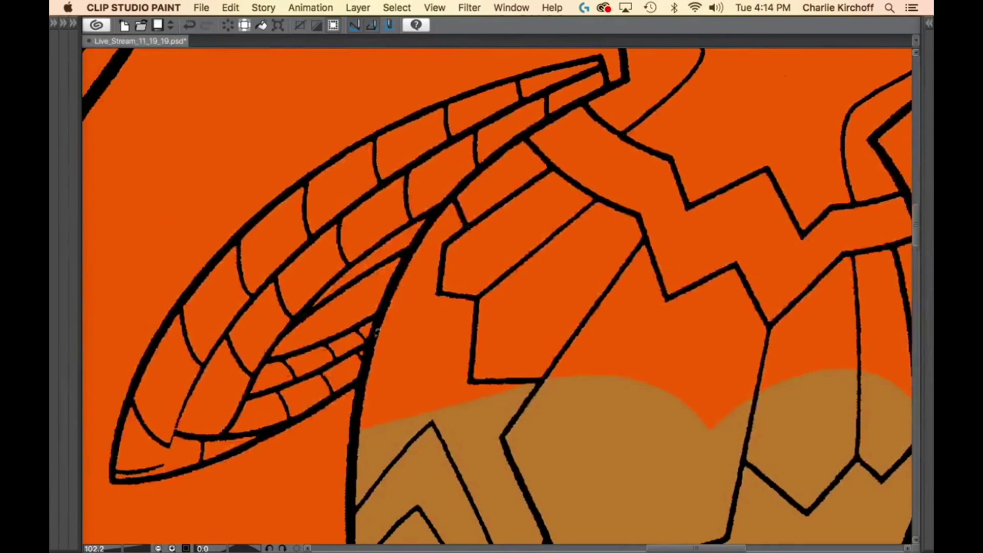
drag(372, 340, 362, 394)
mouse_move(542, 416)
mouse_down()
mouse_move(669, 209)
mouse_move(446, 199)
mouse_move(378, 320)
mouse_up()
Lasso-fill the lower strands and pointed end of Wonder Woman's coiled rope with brown.
mouse_move(457, 310)
mouse_down()
mouse_move(600, 323)
mouse_move(688, 317)
mouse_up()
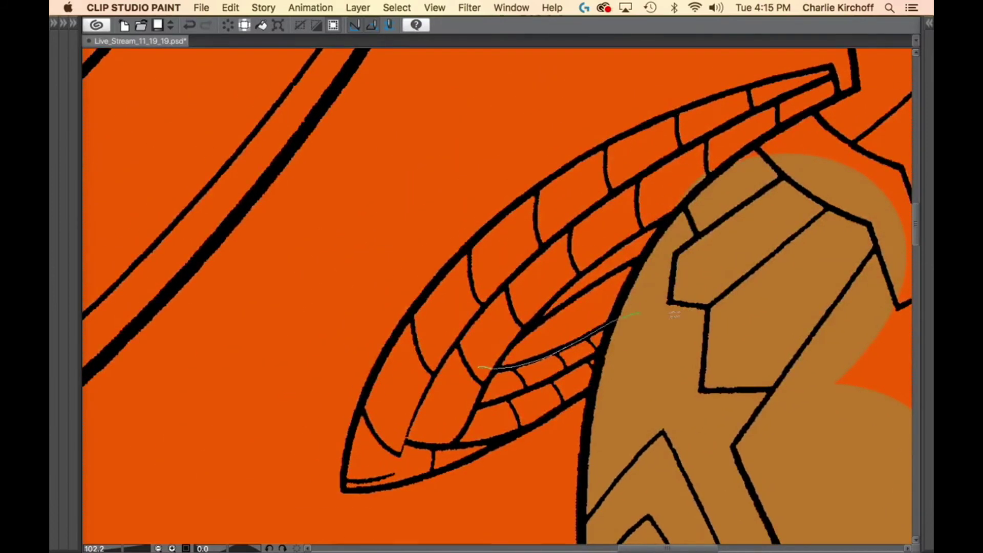
drag(593, 386, 456, 460)
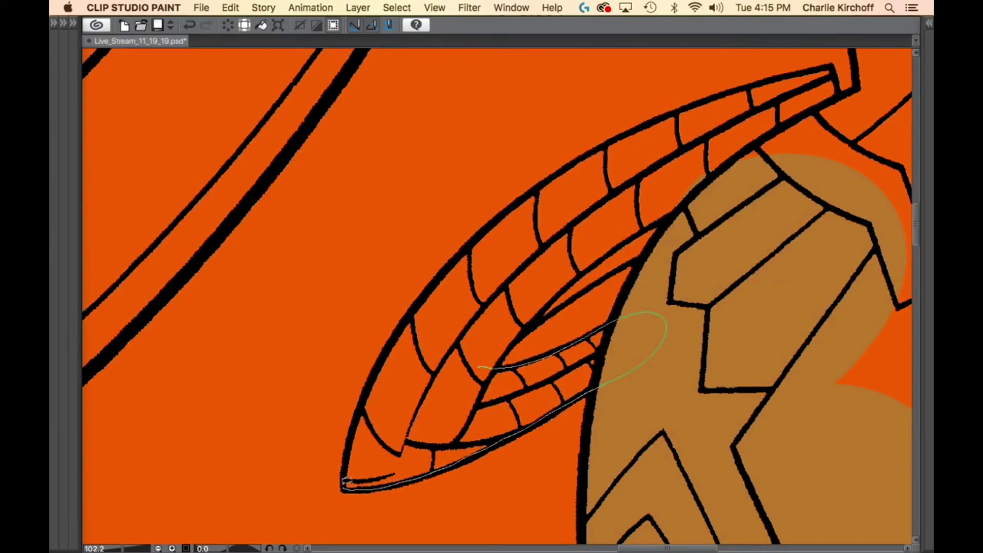
mouse_move(362, 404)
mouse_down()
mouse_move(445, 338)
mouse_move(476, 348)
mouse_up()
drag(576, 331, 609, 397)
Lasso-fill the remaining upper strands of the coiled rope with brown along its outer edge to the waist.
drag(441, 383, 416, 421)
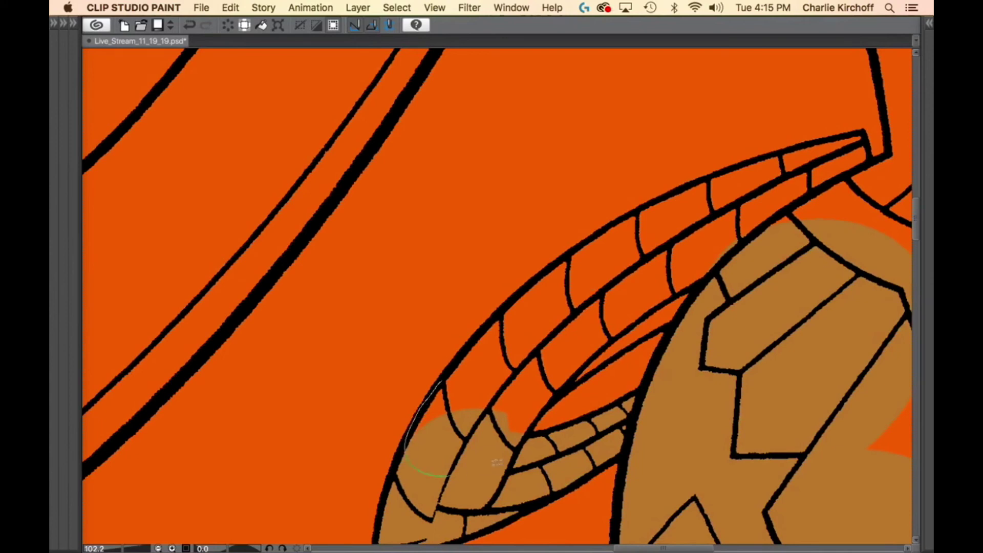
drag(529, 435, 575, 382)
mouse_move(840, 217)
mouse_down()
mouse_move(777, 190)
mouse_move(608, 257)
mouse_move(471, 345)
mouse_move(412, 428)
mouse_up()
scroll(431, 362, right, 4)
scroll(431, 363, up, 3)
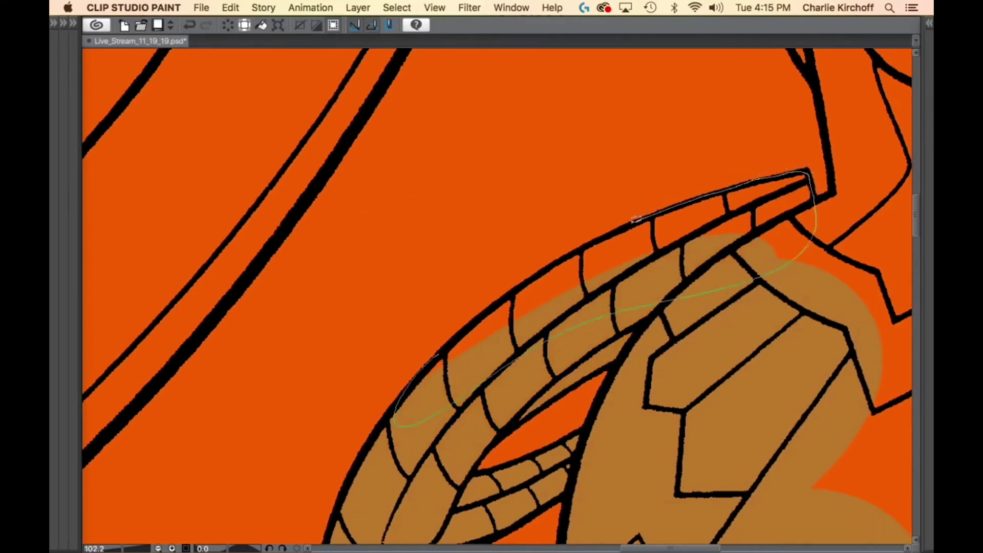
mouse_move(634, 219)
mouse_down()
mouse_move(533, 278)
mouse_move(450, 346)
mouse_up()
Lasso-fill Wonder Woman's waist, zigzag belt and outer hip with brown, joining them to the filled skirt.
scroll(562, 248, right, 5)
scroll(562, 248, up, 2)
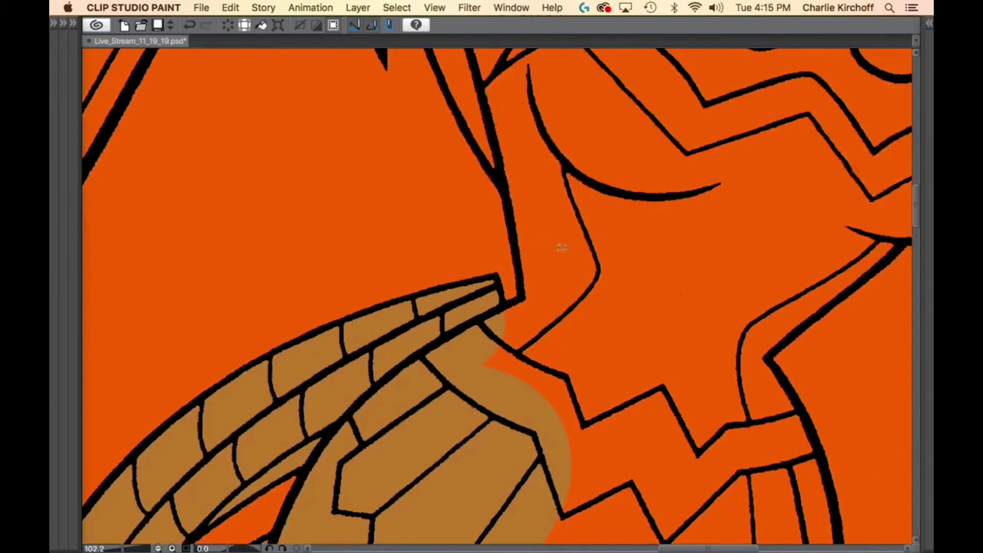
mouse_move(528, 292)
mouse_down()
mouse_move(497, 311)
mouse_move(482, 431)
mouse_up()
mouse_move(526, 506)
mouse_down()
mouse_move(625, 397)
mouse_move(574, 333)
mouse_up()
scroll(520, 292, right, 5)
scroll(520, 291, down, 4)
mouse_move(572, 185)
mouse_down()
mouse_move(402, 204)
mouse_move(290, 476)
mouse_up()
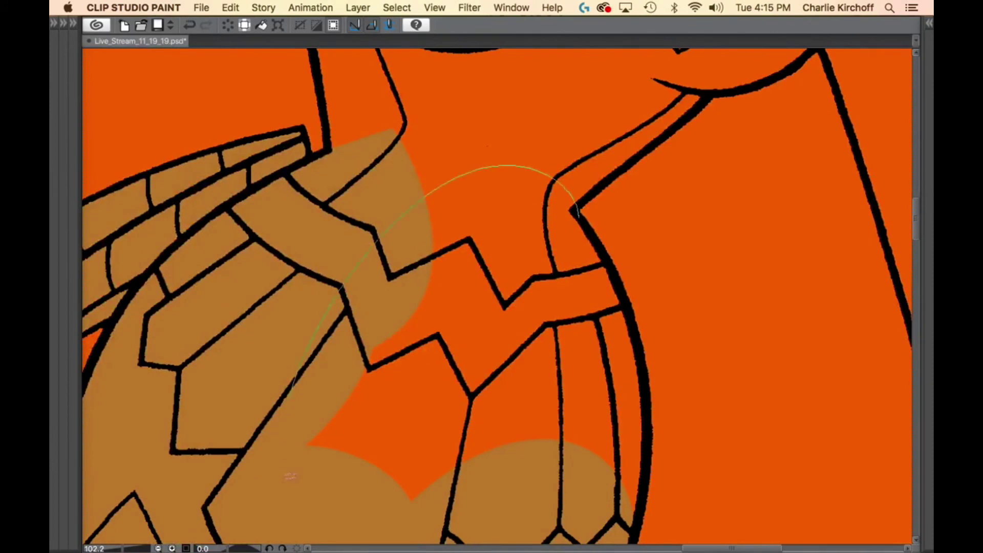
mouse_move(643, 504)
mouse_down()
mouse_move(640, 347)
mouse_move(594, 226)
mouse_move(578, 211)
mouse_up()
Lasso-fill Wonder Woman's torso and bustier with brown from the waist up to the top of the chest.
scroll(617, 195, up, 5)
scroll(616, 195, left, 2)
mouse_move(349, 232)
mouse_down()
mouse_move(373, 262)
mouse_move(384, 307)
mouse_up()
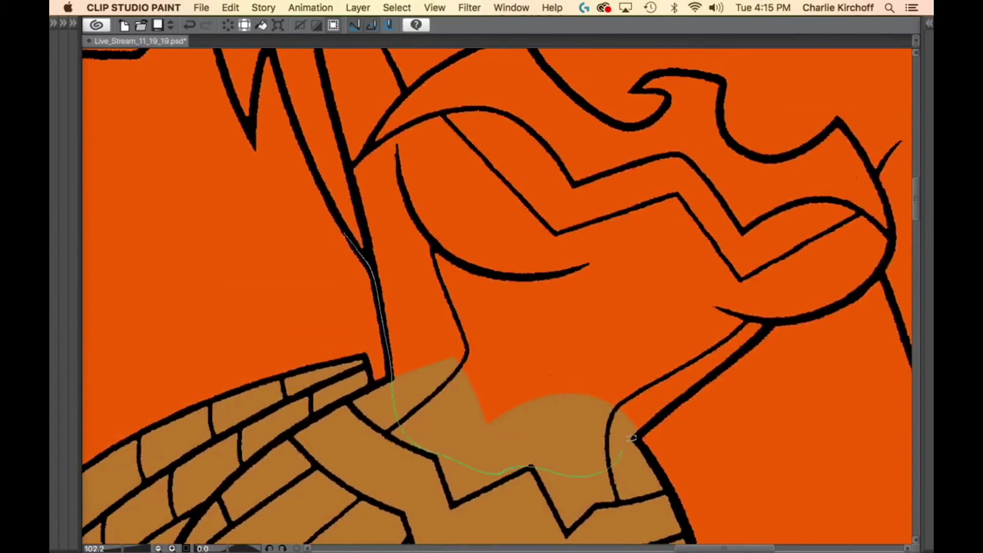
mouse_move(661, 413)
mouse_down()
mouse_move(767, 332)
mouse_move(700, 136)
mouse_move(369, 217)
mouse_up()
drag(812, 294, 585, 384)
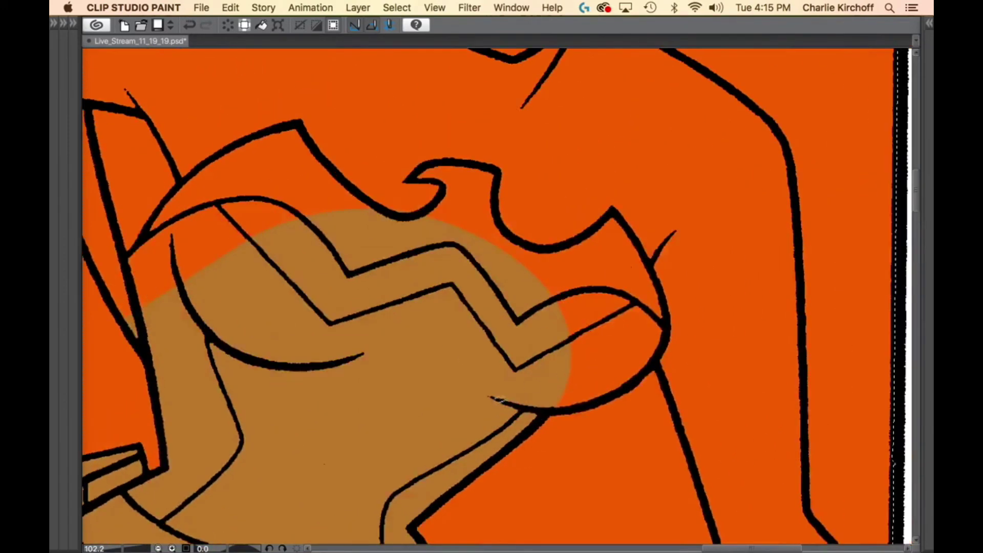
mouse_move(494, 399)
mouse_down()
mouse_move(584, 403)
mouse_move(644, 373)
mouse_move(612, 143)
mouse_move(455, 229)
mouse_up()
Lasso-fill the inner edge of Wonder Woman's lowered arm with brown from the bustier down past the elbow.
drag(755, 264, 420, 99)
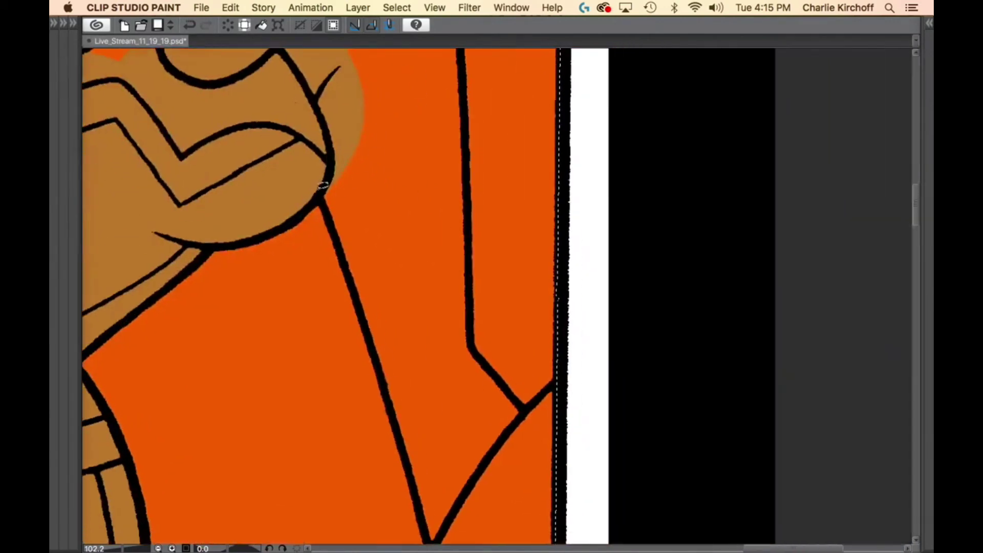
mouse_move(322, 186)
mouse_down()
mouse_move(351, 297)
mouse_move(367, 174)
mouse_up()
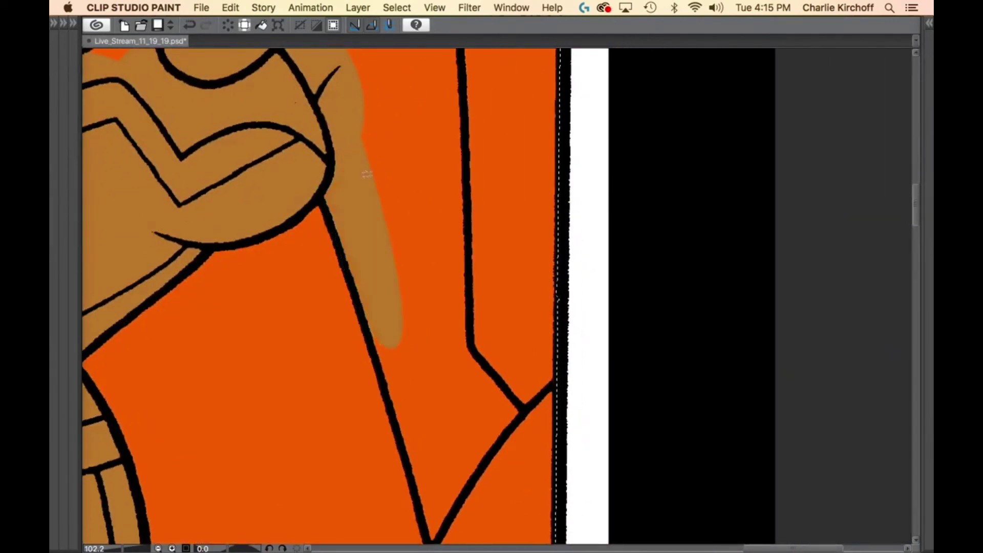
drag(499, 452, 433, 227)
mouse_move(297, 95)
mouse_down()
mouse_move(364, 321)
mouse_move(379, 134)
mouse_up()
scroll(448, 413, down, 5)
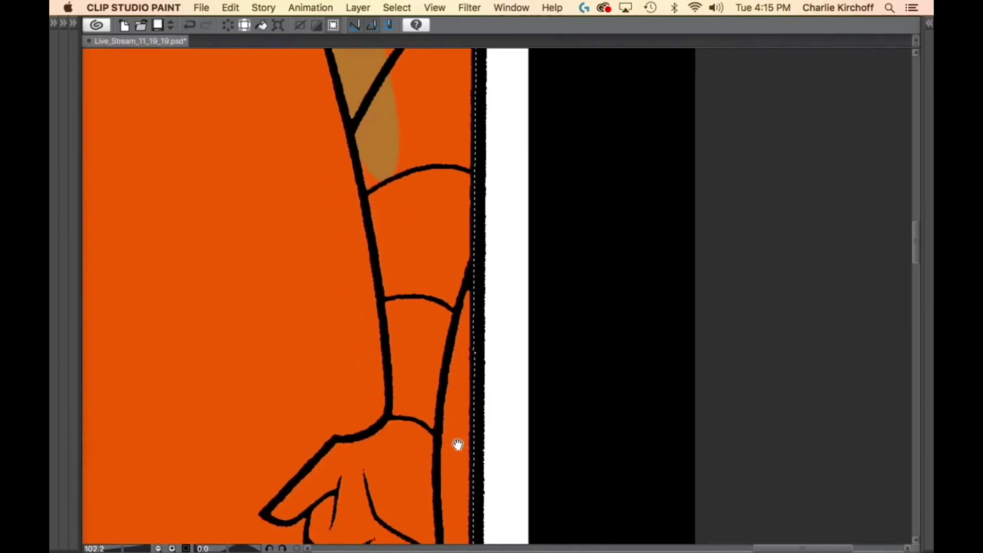
Continue the brown lasso fill along the inner forearm, across the bracelet to the base of the thumb.
scroll(463, 368, down, 5)
scroll(463, 369, left, 2)
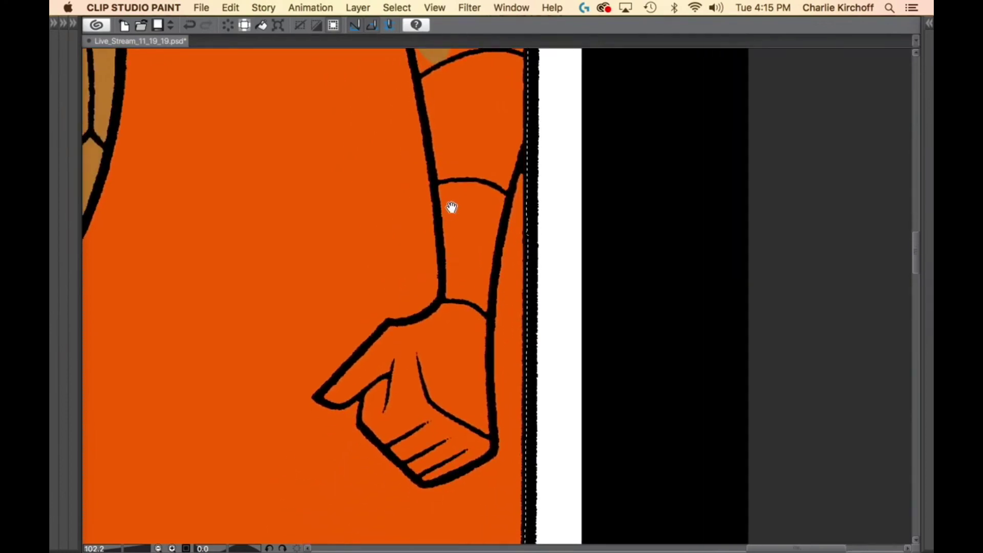
drag(451, 207, 447, 240)
mouse_move(426, 70)
mouse_down()
mouse_move(404, 57)
mouse_move(433, 202)
mouse_move(440, 315)
mouse_move(430, 339)
mouse_move(380, 365)
mouse_move(478, 154)
mouse_move(446, 59)
mouse_up()
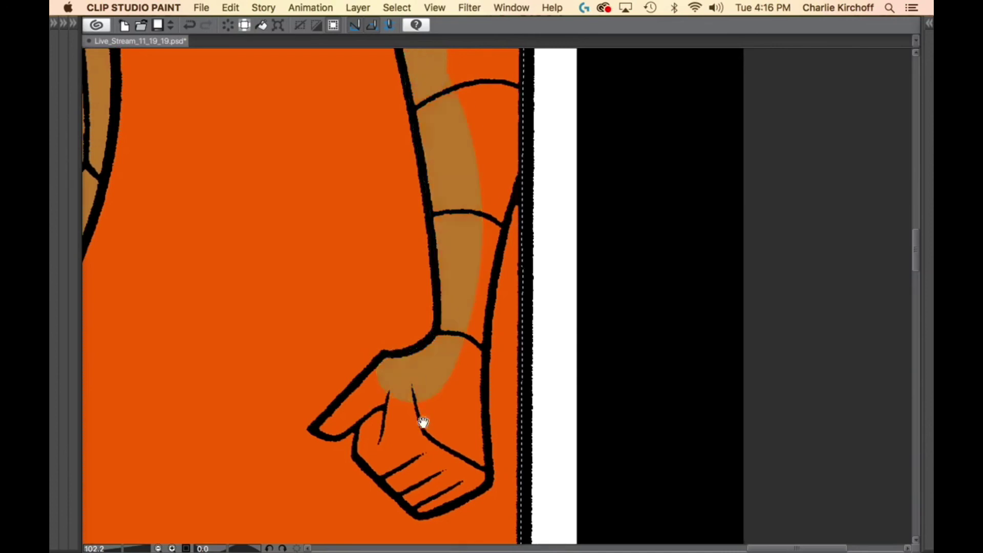
Lasso-fill the thumb, fingers and palm of Wonder Woman's lowered hand with brown.
drag(423, 422, 488, 293)
mouse_move(449, 228)
mouse_down()
mouse_move(386, 291)
mouse_move(392, 306)
mouse_move(452, 277)
mouse_move(463, 244)
mouse_up()
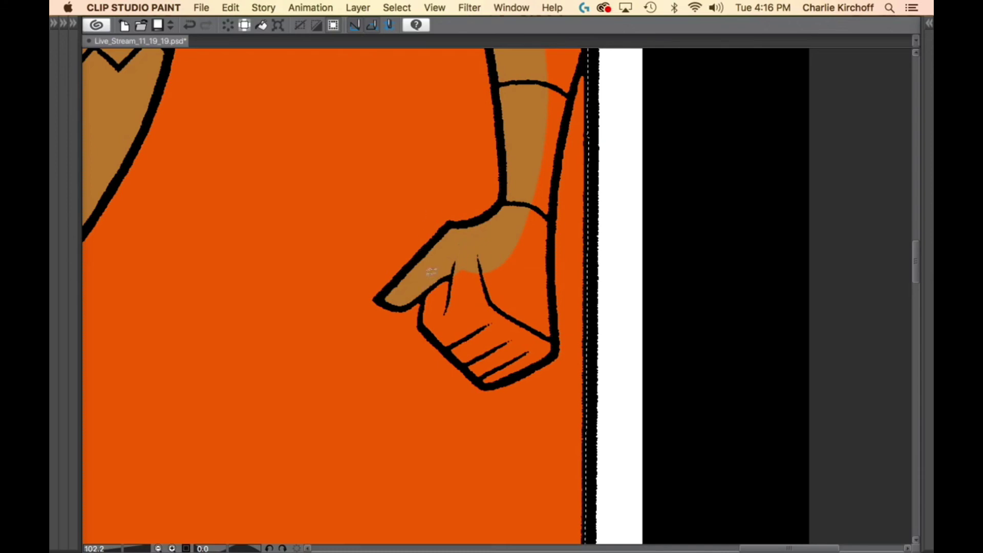
drag(449, 348, 480, 379)
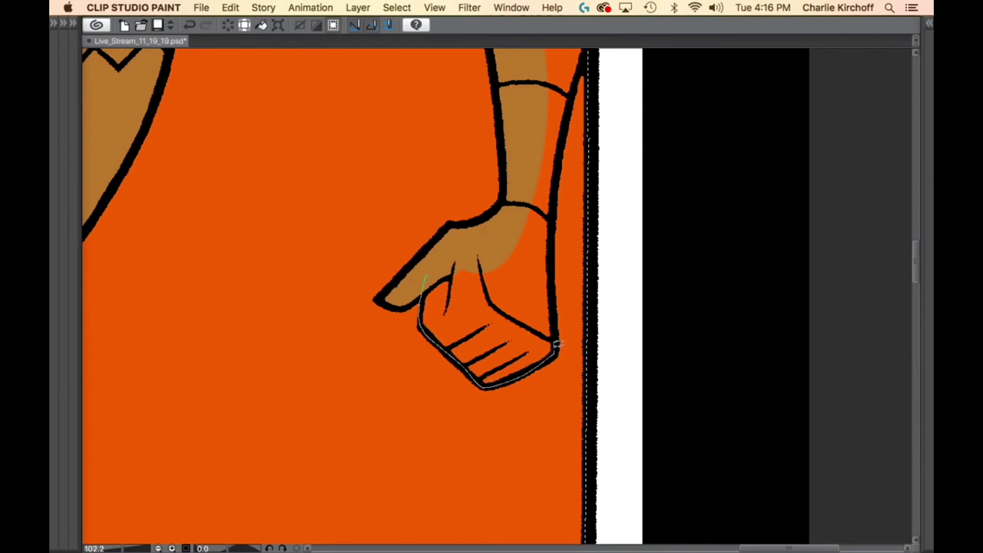
drag(554, 191, 570, 177)
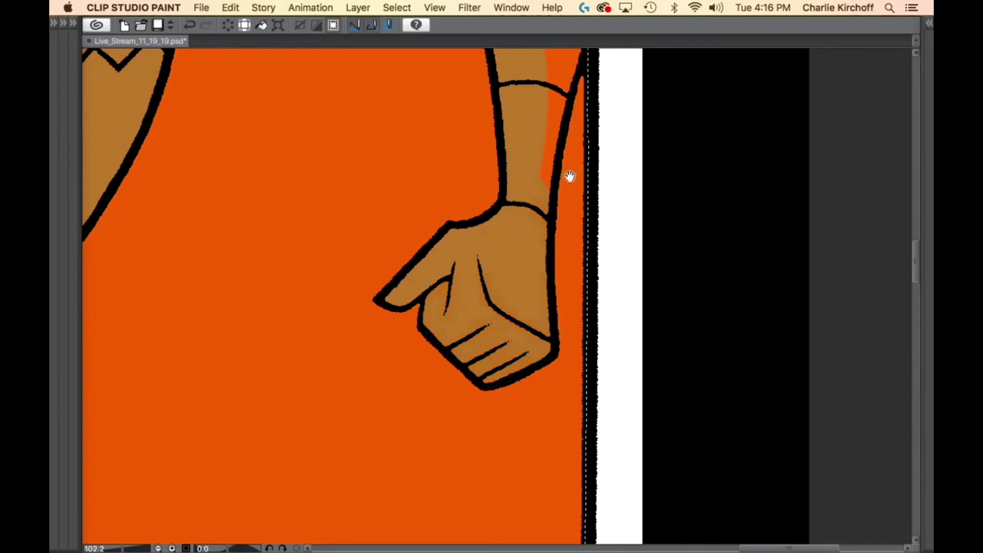
Lasso-fill the outer side of the bracelet and forearm with brown, continuing up around the elbow.
scroll(569, 176, up, 5)
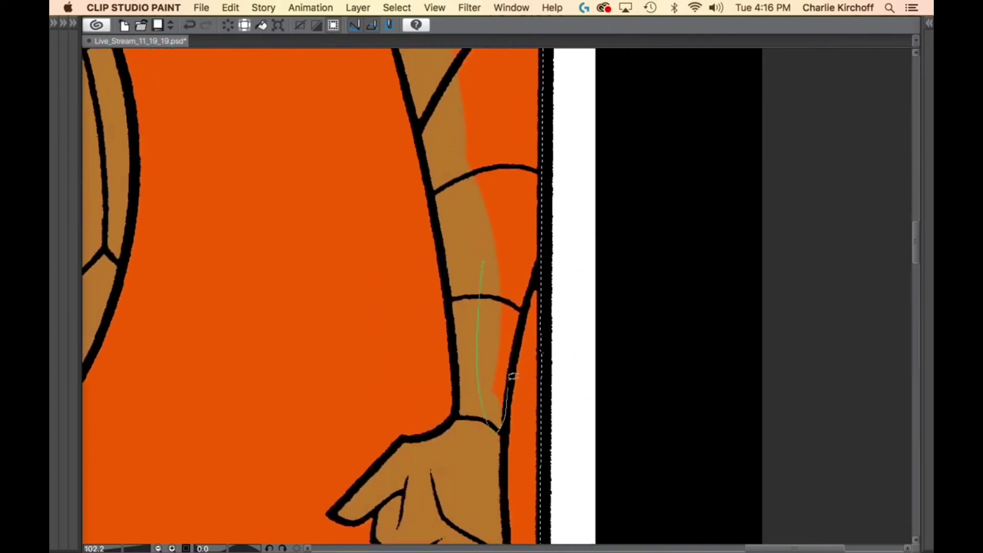
drag(519, 338, 529, 297)
drag(567, 169, 472, 220)
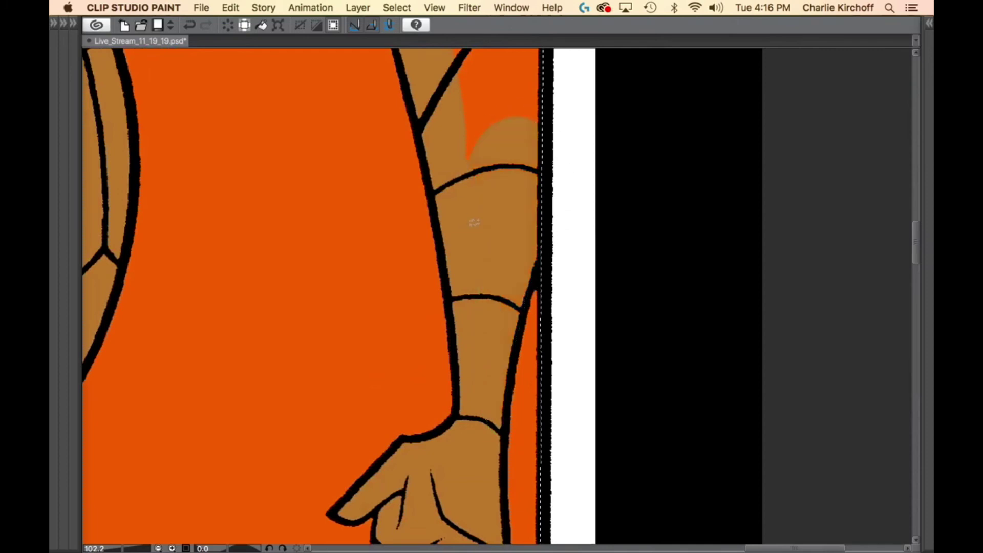
drag(544, 133, 570, 437)
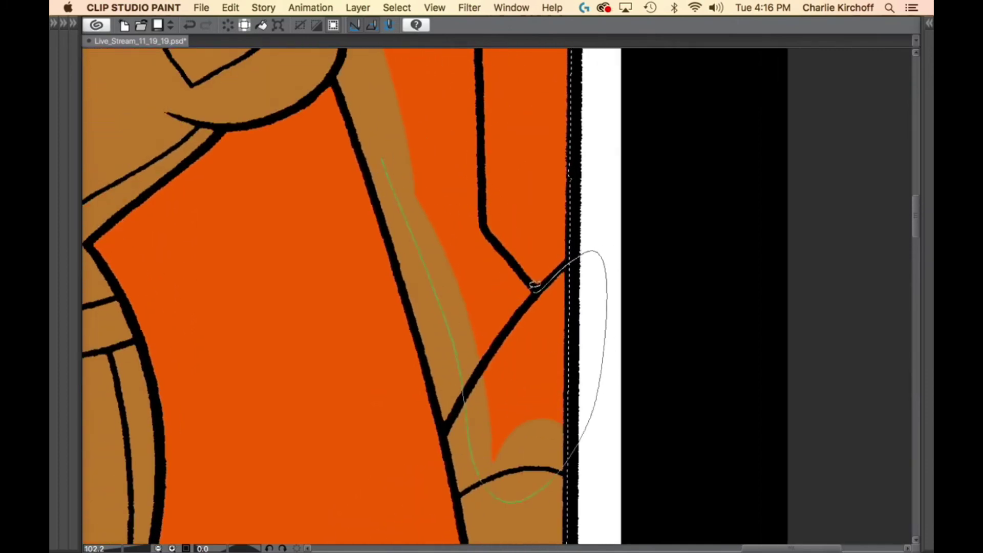
drag(453, 195, 466, 140)
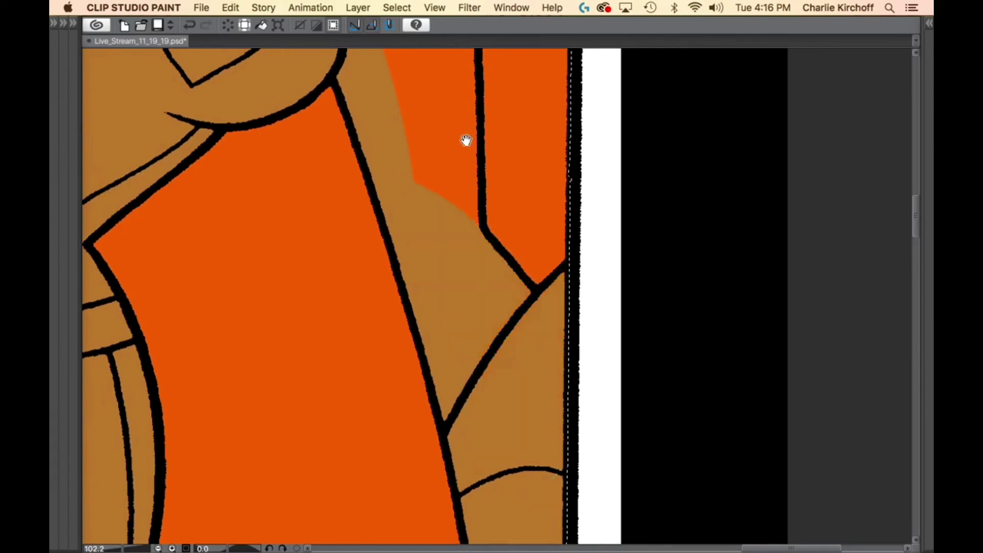
Lasso-fill the outer edge of Wonder Woman's lowered upper arm with brown up toward the shoulder.
scroll(497, 333, up, 5)
drag(502, 392, 493, 450)
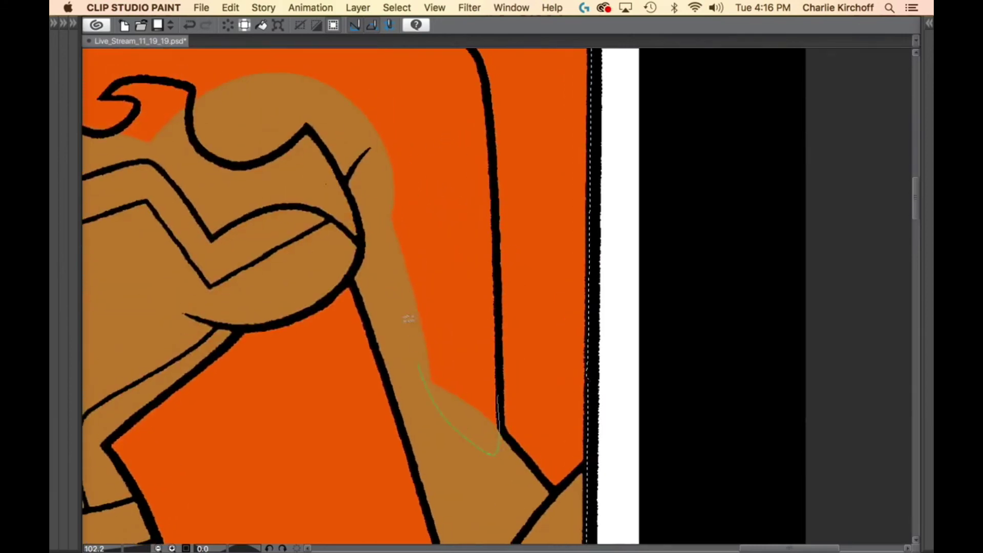
mouse_move(418, 364)
mouse_down()
mouse_move(405, 119)
mouse_move(487, 149)
mouse_move(497, 176)
mouse_up()
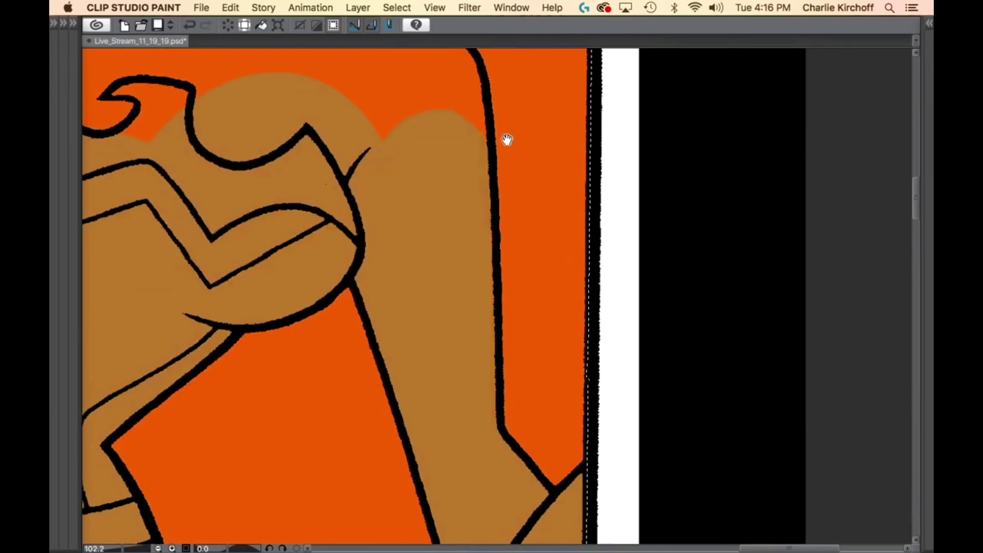
Lasso-fill the side of Wonder Woman's torso and the pointed hair tips beneath her raised arm with brown.
scroll(507, 139, up, 5)
mouse_move(477, 274)
mouse_down()
mouse_move(510, 303)
mouse_move(526, 415)
mouse_move(303, 221)
mouse_move(333, 179)
mouse_up()
mouse_move(322, 336)
mouse_down()
mouse_move(681, 379)
mouse_move(711, 355)
mouse_up()
drag(377, 445, 575, 266)
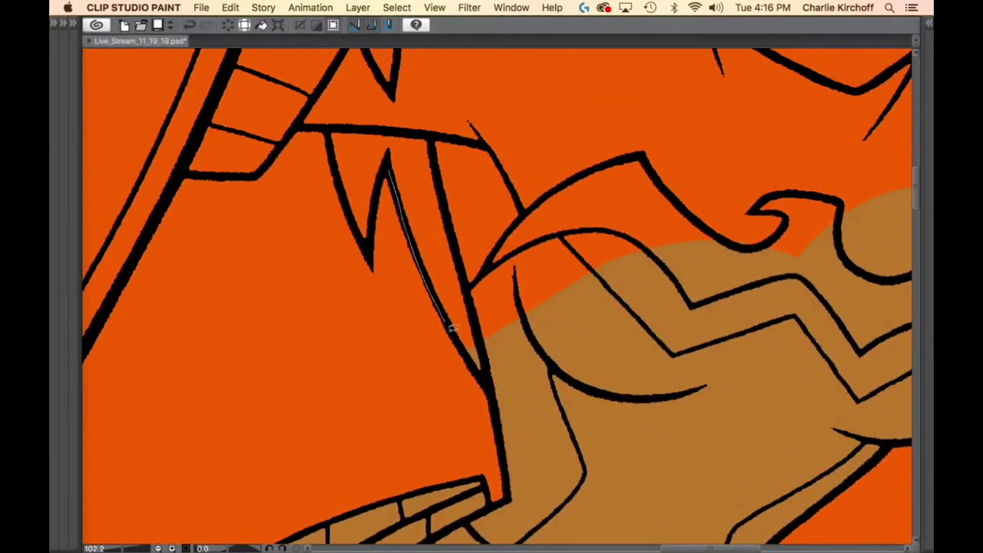
mouse_move(520, 391)
mouse_down()
mouse_move(577, 228)
mouse_move(451, 82)
mouse_move(385, 135)
mouse_move(569, 305)
mouse_up()
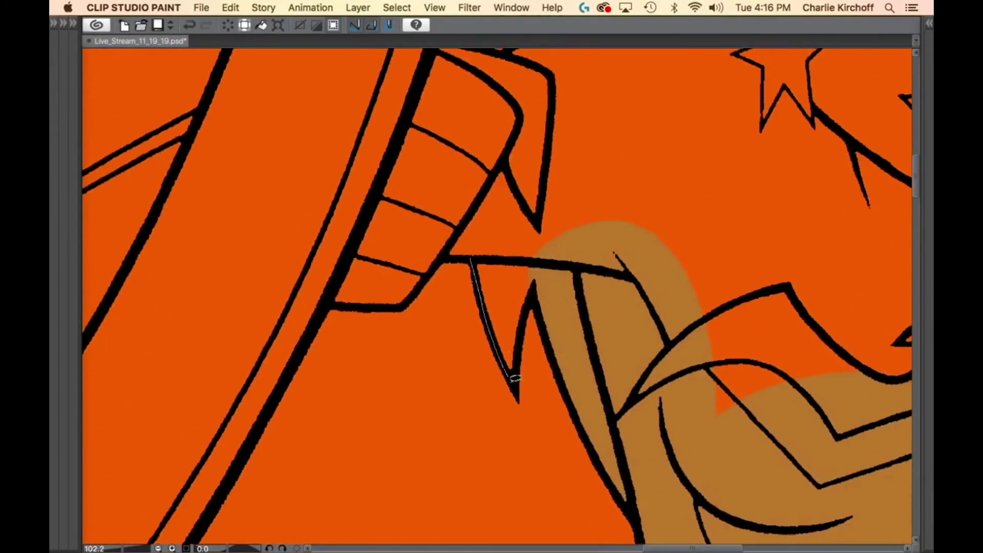
drag(575, 249, 471, 251)
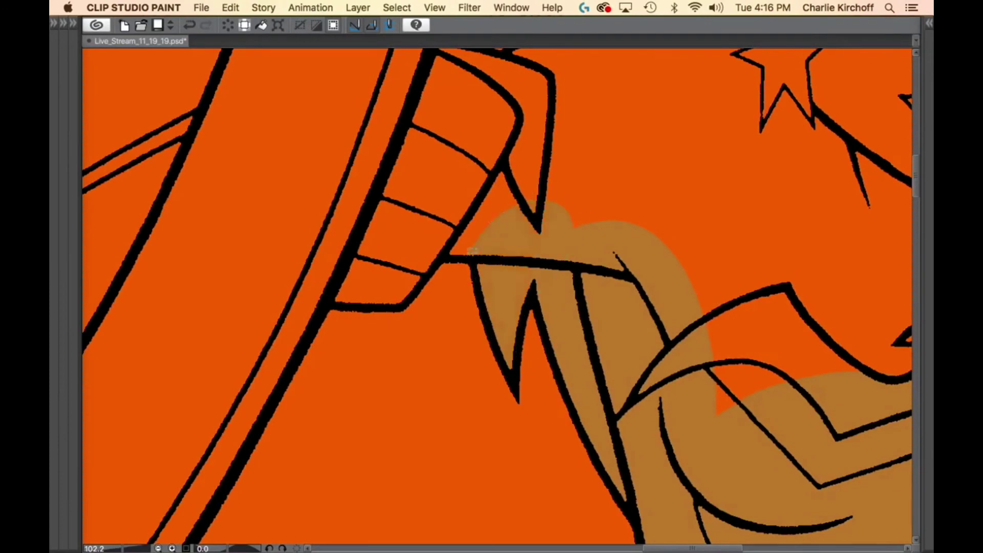
Lasso-fill Wonder Woman's shield-holding fist and her raised arm up to the star earring with brown.
drag(505, 299, 728, 374)
mouse_move(726, 329)
mouse_down()
mouse_move(667, 330)
mouse_move(624, 379)
mouse_move(534, 368)
mouse_move(516, 214)
mouse_move(628, 116)
mouse_move(666, 107)
mouse_move(763, 124)
mouse_move(845, 209)
mouse_move(826, 301)
mouse_move(584, 386)
mouse_up()
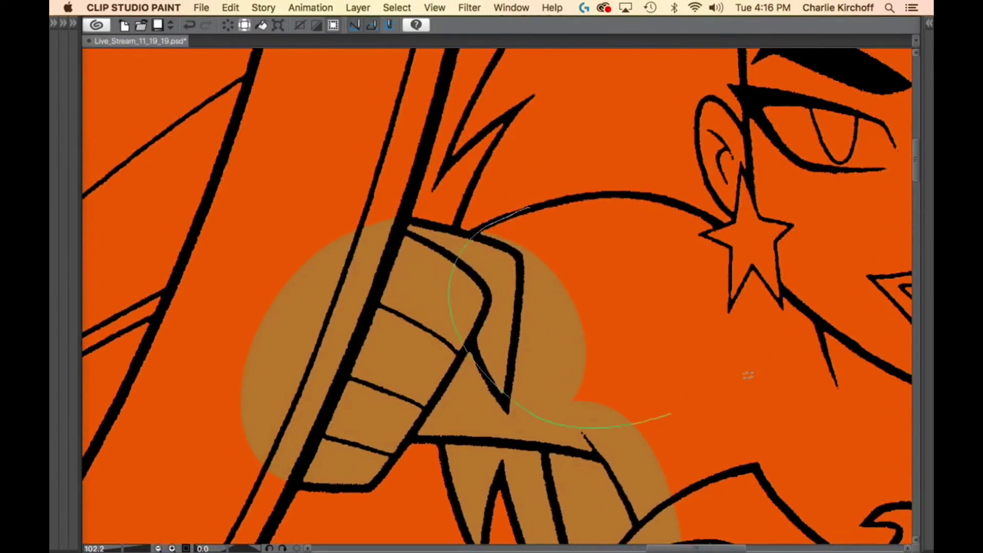
mouse_move(748, 376)
mouse_down()
mouse_move(780, 286)
mouse_move(750, 240)
mouse_up()
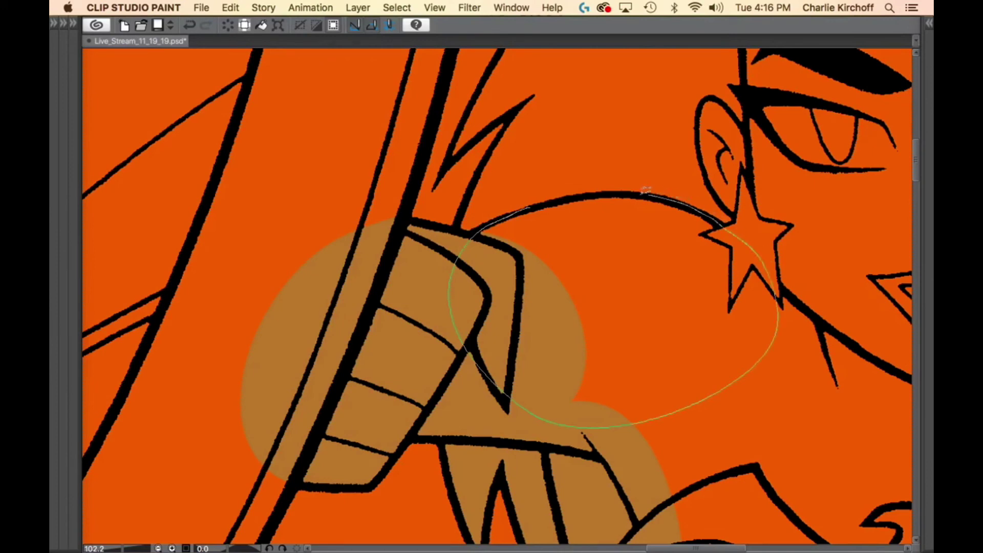
drag(594, 192, 589, 193)
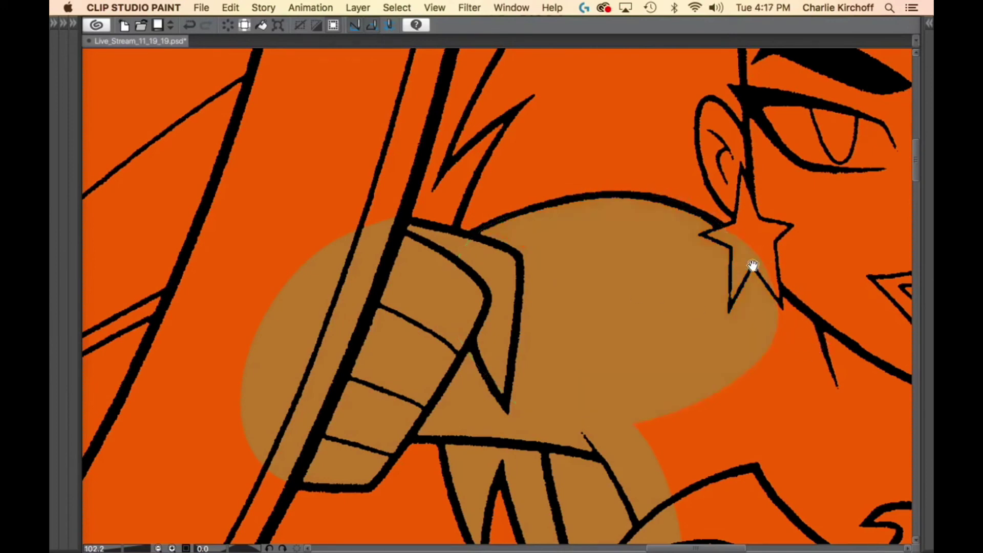
Lasso-fill the shield's rim from beside the gripping fist down along its lower outer edge with brown.
drag(641, 317, 801, 358)
drag(537, 358, 774, 51)
drag(585, 419, 605, 368)
mouse_move(688, 190)
mouse_down()
mouse_move(632, 302)
mouse_move(632, 186)
mouse_up()
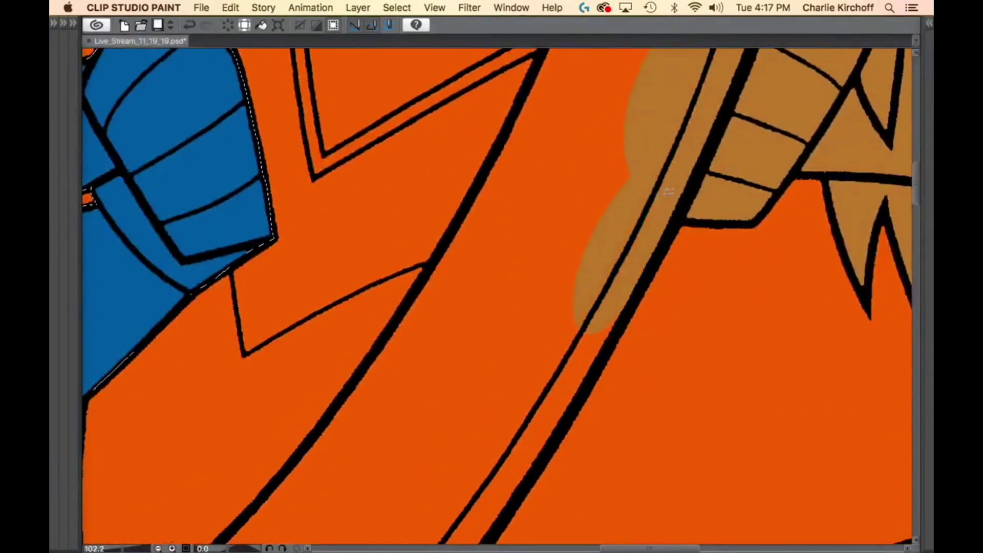
drag(598, 404, 688, 194)
mouse_move(727, 88)
mouse_down()
mouse_move(650, 225)
mouse_move(496, 446)
mouse_move(652, 88)
mouse_move(668, 79)
mouse_up()
drag(519, 443, 686, 199)
Lasso-fill the bottom end of the shield and its edge up toward Superman's fist with brown.
mouse_move(330, 296)
mouse_down()
mouse_move(333, 349)
mouse_move(441, 415)
mouse_move(600, 268)
mouse_move(647, 103)
mouse_move(370, 243)
mouse_move(333, 294)
mouse_up()
drag(418, 239, 502, 345)
mouse_move(419, 196)
mouse_down()
mouse_move(420, 353)
mouse_move(434, 429)
mouse_up()
mouse_move(642, 285)
mouse_down()
mouse_move(564, 277)
mouse_move(463, 234)
mouse_move(451, 367)
mouse_up()
scroll(536, 150, up, 5)
mouse_move(558, 442)
mouse_down()
mouse_move(676, 352)
mouse_move(549, 128)
mouse_move(522, 131)
mouse_up()
mouse_move(558, 88)
mouse_down()
mouse_move(588, 362)
mouse_move(535, 439)
mouse_up()
Lasso-fill the shield area around Superman's raised fist and the zigzag emblem with brown.
drag(735, 219, 605, 330)
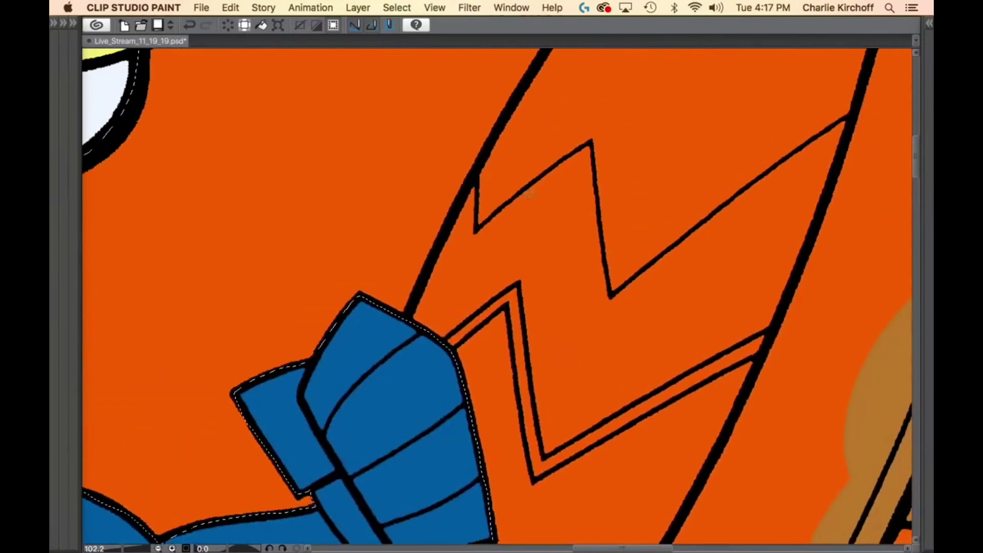
drag(446, 386, 459, 260)
mouse_move(427, 181)
mouse_down()
mouse_move(401, 319)
mouse_move(507, 460)
mouse_move(453, 134)
mouse_up()
drag(591, 95, 464, 313)
mouse_move(332, 326)
mouse_down()
mouse_move(314, 373)
mouse_move(610, 182)
mouse_move(398, 206)
mouse_move(395, 215)
mouse_up()
Extend the brown lasso fill along the shield's upper-left edge toward the panel's top border.
drag(527, 80, 477, 277)
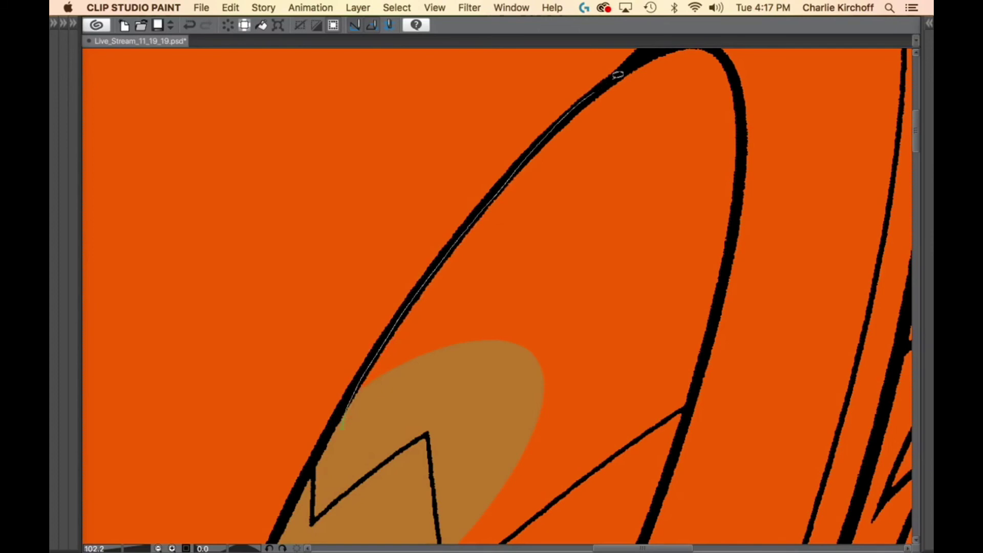
mouse_move(691, 170)
mouse_down()
mouse_move(696, 186)
mouse_move(464, 255)
mouse_up()
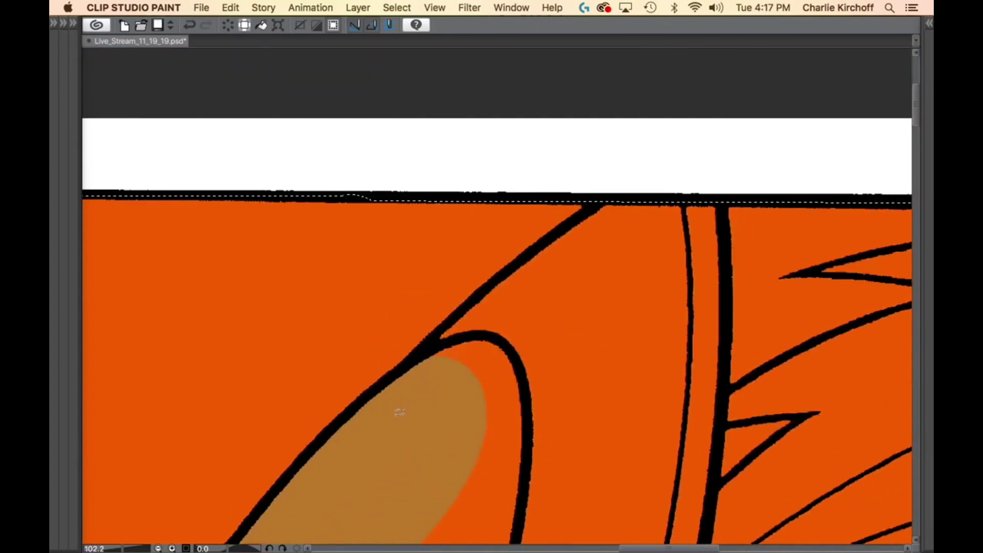
mouse_move(399, 412)
mouse_down()
mouse_move(432, 341)
mouse_move(466, 305)
mouse_move(586, 209)
mouse_move(688, 172)
mouse_move(621, 325)
mouse_move(451, 453)
mouse_up()
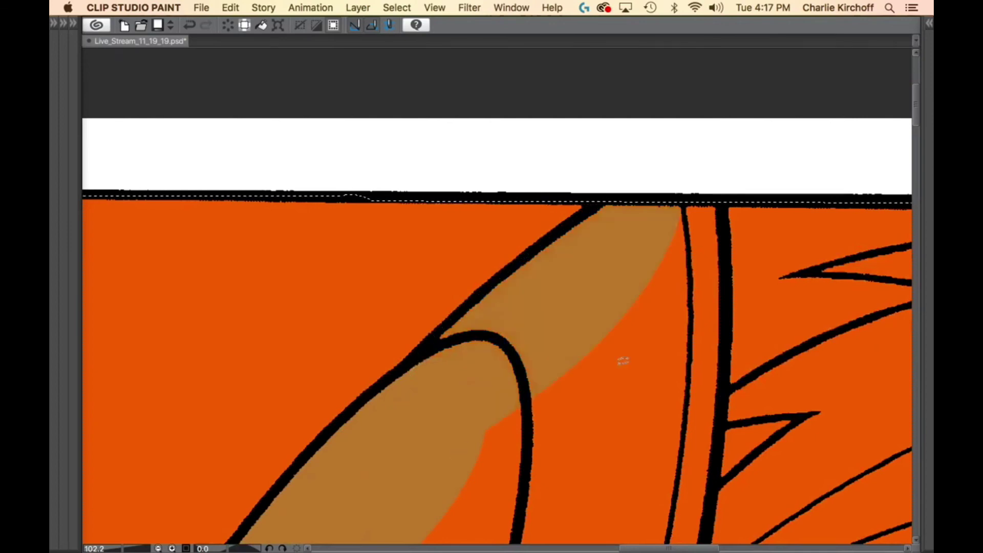
Lasso-fill the shield's upper tip and the rim beside Wonder Woman's hair down to her fist with brown.
drag(750, 390, 576, 386)
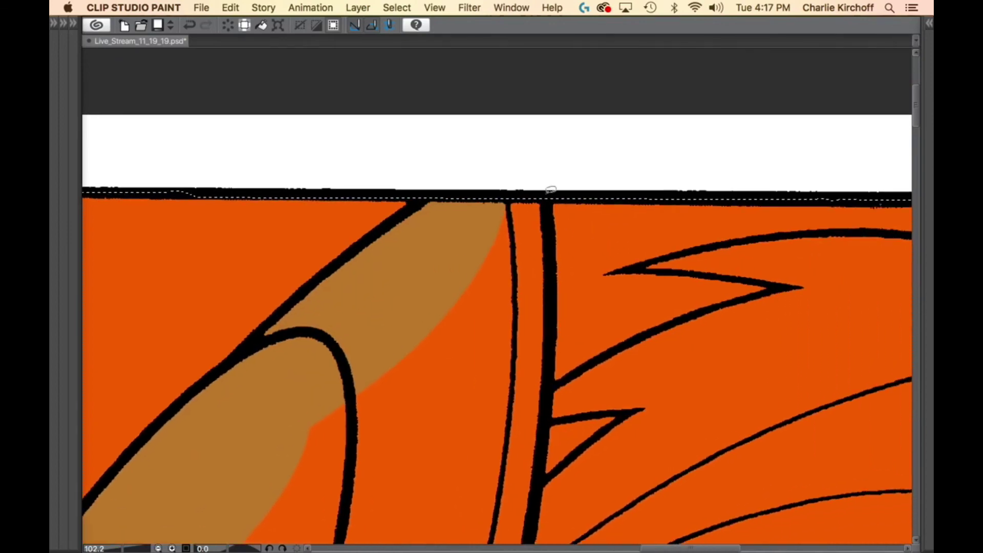
mouse_move(546, 218)
mouse_down()
mouse_move(549, 189)
mouse_move(444, 216)
mouse_move(434, 443)
mouse_move(528, 413)
mouse_move(548, 363)
mouse_move(549, 303)
mouse_up()
scroll(548, 302, down, 5)
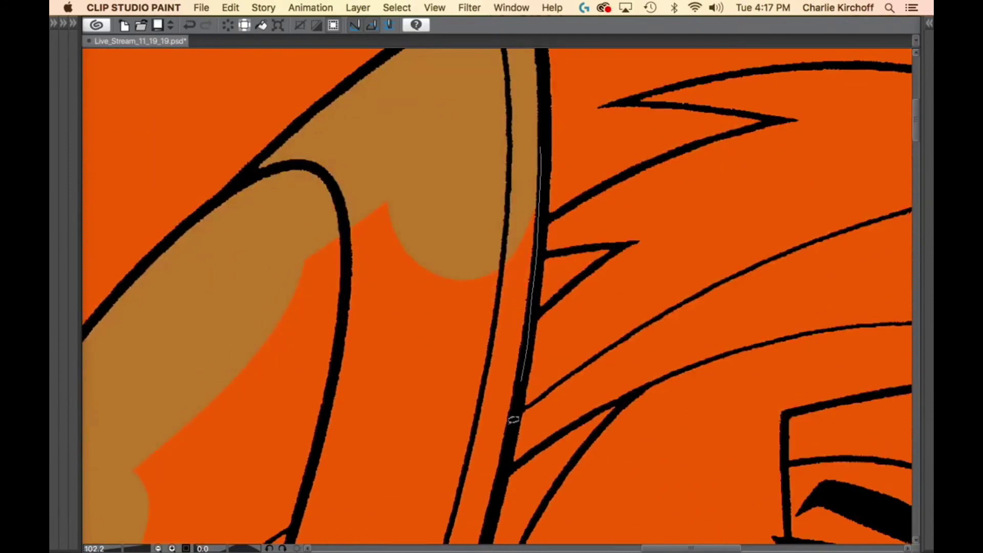
mouse_move(513, 420)
mouse_down()
mouse_move(285, 330)
mouse_move(284, 310)
mouse_up()
scroll(520, 394, down, 6)
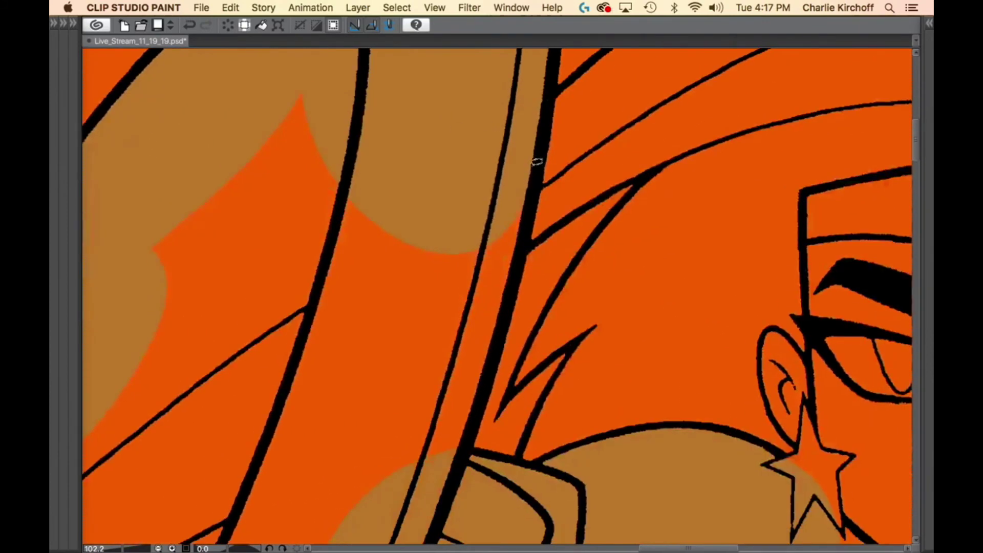
drag(442, 488, 440, 489)
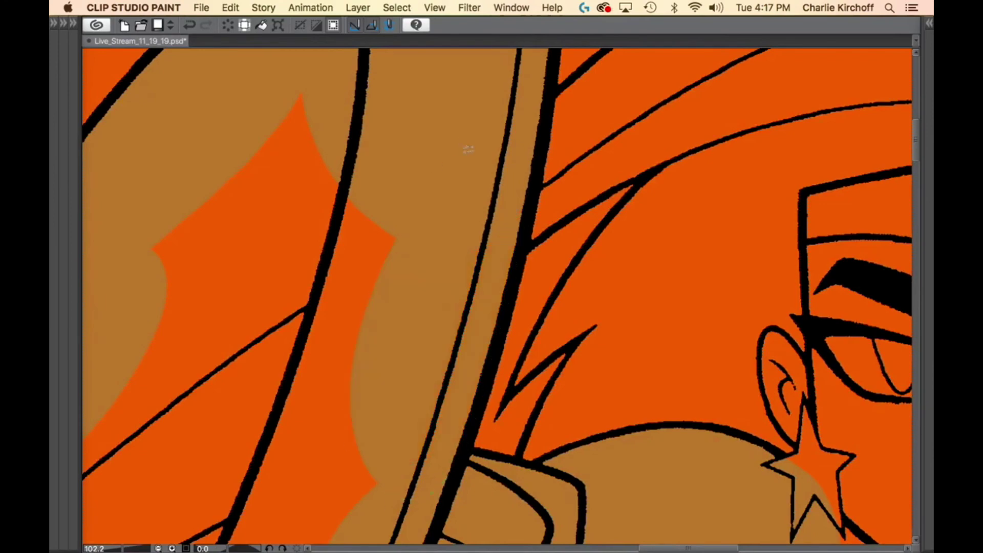
Fill the remaining orange gaps inside the shield with brown.
scroll(461, 410, down, 5)
scroll(542, 355, down, 5)
mouse_move(590, 252)
mouse_down()
mouse_move(594, 217)
mouse_move(566, 163)
mouse_move(492, 220)
mouse_move(443, 338)
mouse_move(428, 417)
mouse_move(450, 486)
mouse_move(543, 369)
mouse_move(584, 238)
mouse_up()
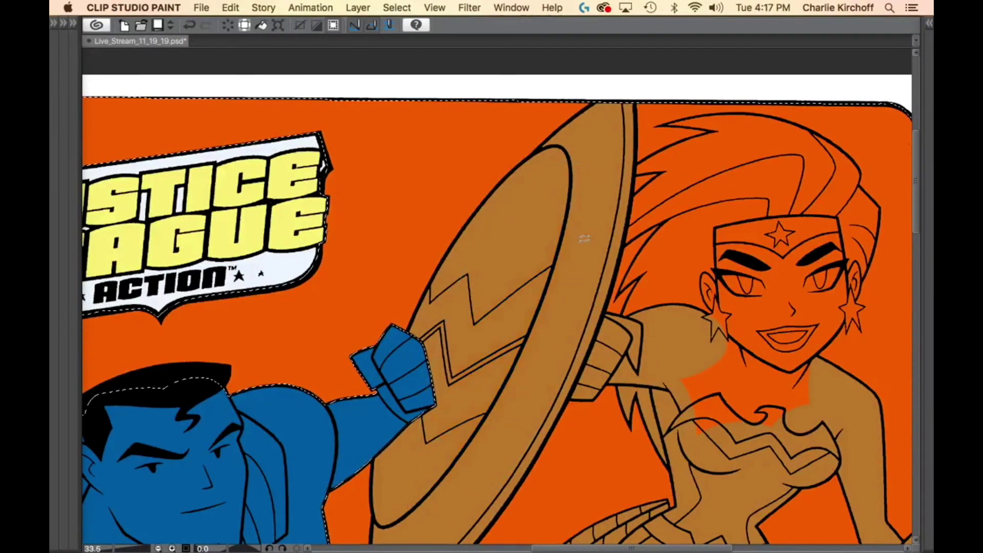
Lasso-fill the lower strands of Wonder Woman's hair between her shoulder and the shield with brown.
scroll(579, 246, right, 5)
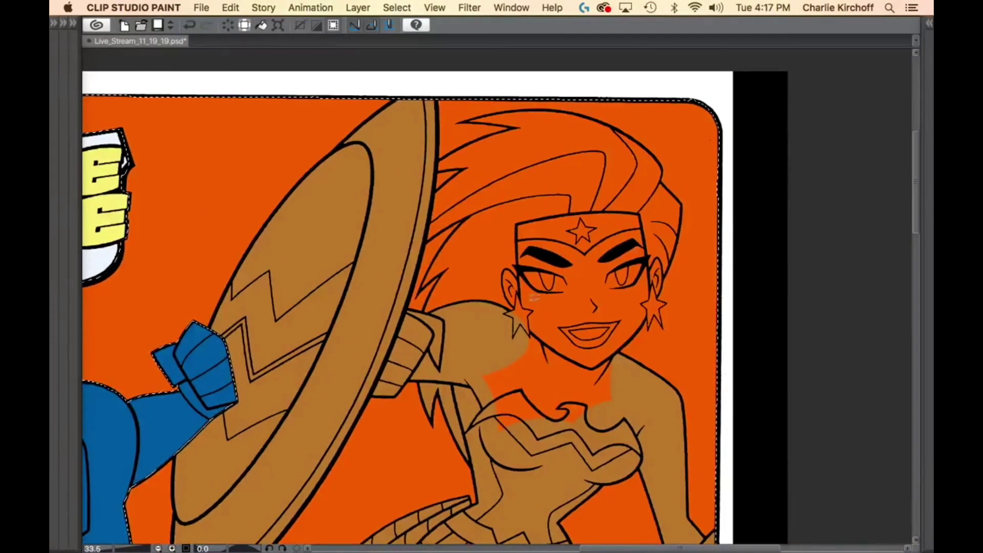
scroll(437, 324, up, 3)
scroll(476, 315, up, 3)
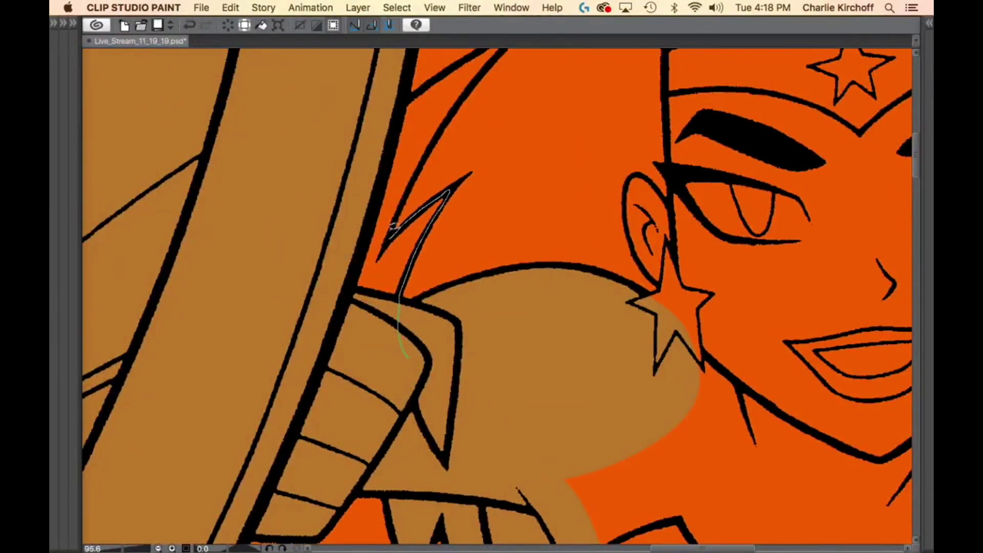
drag(537, 180, 468, 302)
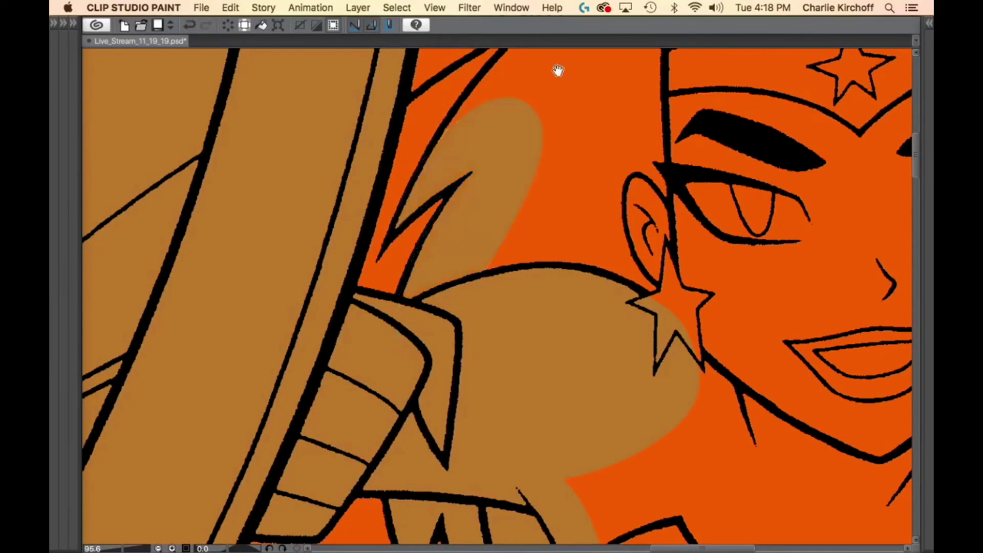
drag(558, 71, 555, 314)
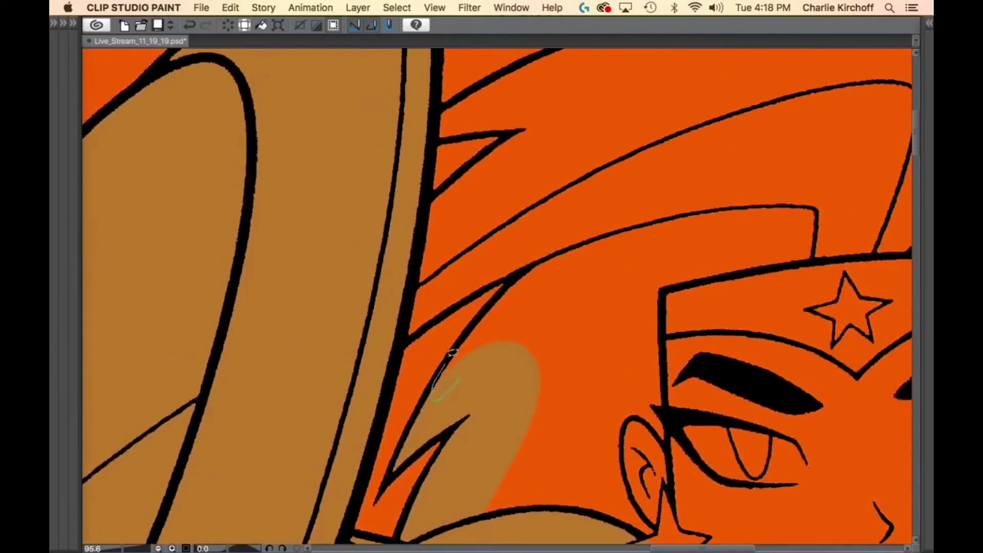
drag(579, 316, 539, 363)
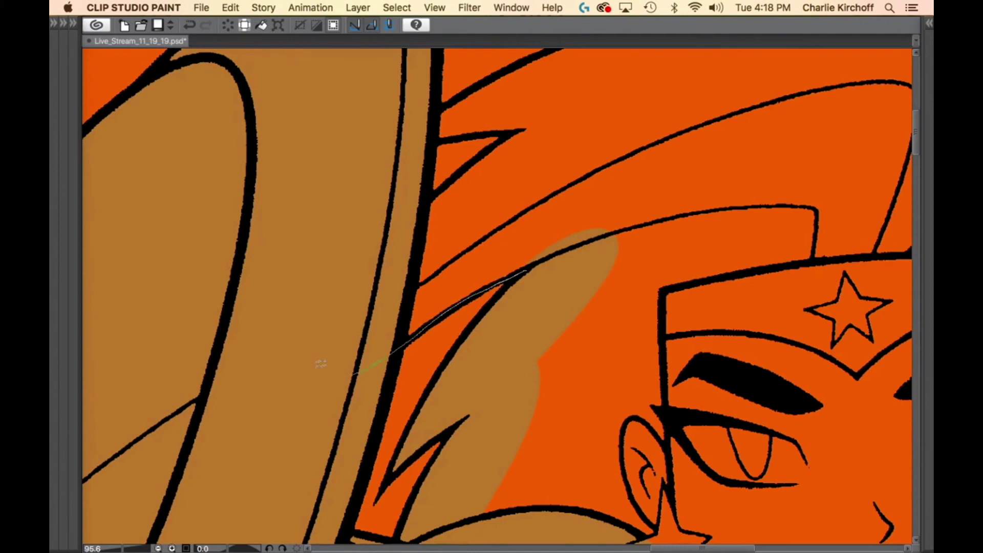
drag(321, 364, 323, 363)
Lasso-fill the upper hair strands beside the shield and across the crown of Wonder Woman's head with brown.
scroll(322, 363, up, 3)
mouse_move(465, 312)
mouse_down()
mouse_move(418, 391)
mouse_move(615, 225)
mouse_move(538, 259)
mouse_move(420, 271)
mouse_move(510, 205)
mouse_move(651, 143)
mouse_move(744, 197)
mouse_move(582, 269)
mouse_up()
drag(693, 92, 652, 259)
mouse_move(649, 321)
mouse_down()
mouse_move(507, 288)
mouse_move(677, 255)
mouse_move(745, 257)
mouse_move(828, 270)
mouse_move(871, 306)
mouse_move(738, 353)
mouse_up()
drag(843, 456, 351, 279)
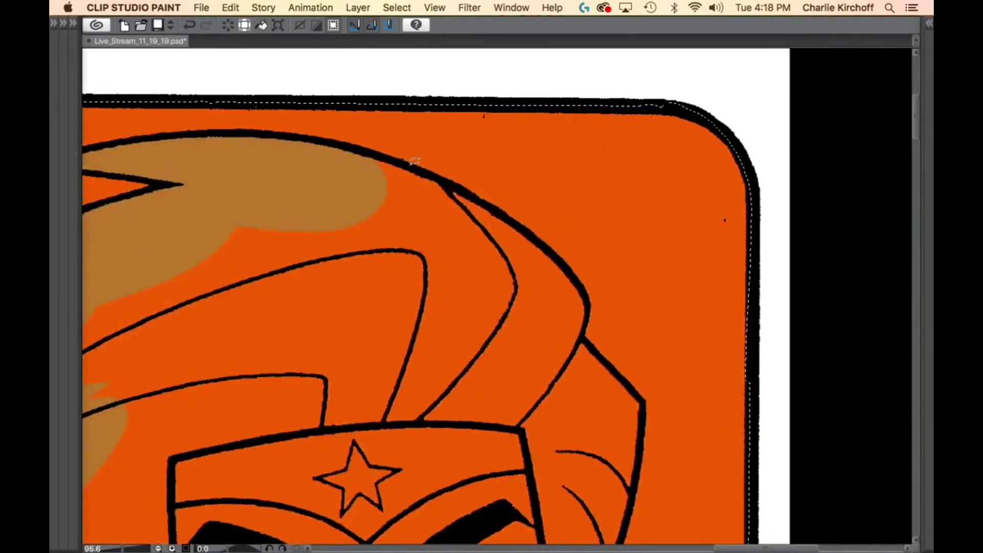
mouse_move(413, 163)
mouse_down()
mouse_move(392, 154)
mouse_move(274, 225)
mouse_move(467, 388)
mouse_move(567, 356)
mouse_move(589, 308)
mouse_move(584, 284)
mouse_move(560, 256)
mouse_move(412, 163)
mouse_up()
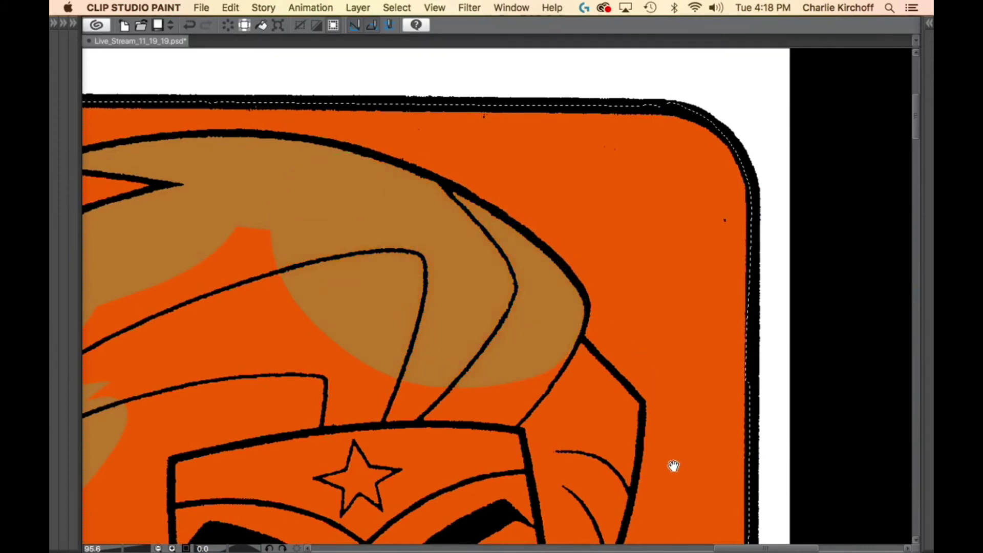
Lasso-fill the side hair from the crown down to Wonder Woman's right-hand ear with brown.
drag(673, 466, 571, 236)
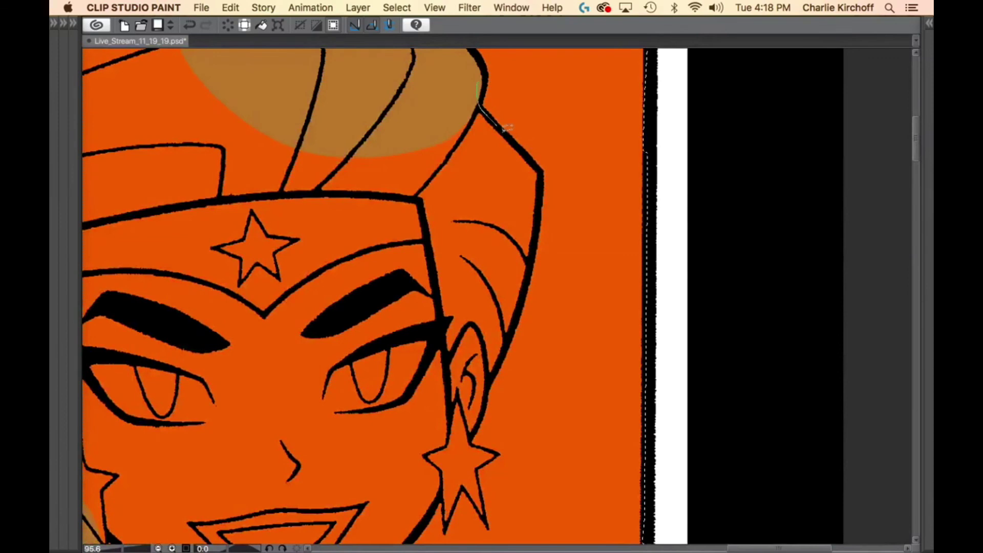
mouse_move(507, 128)
mouse_down()
mouse_move(529, 155)
mouse_move(540, 200)
mouse_up()
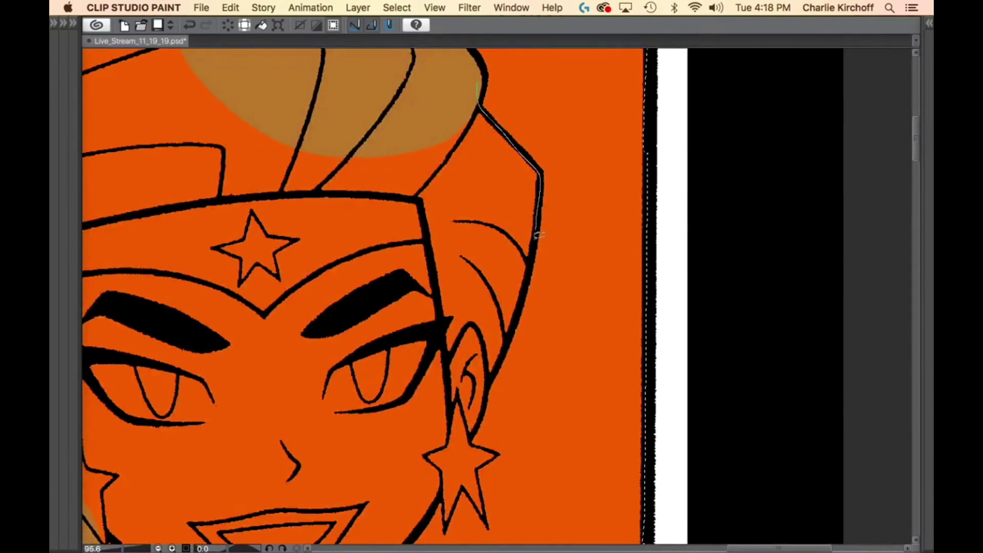
mouse_move(537, 236)
mouse_down()
mouse_move(503, 358)
mouse_move(414, 170)
mouse_move(436, 123)
mouse_up()
drag(489, 465, 501, 301)
Lasso-fill the lower ear and the upper part of its star earring with brown.
drag(502, 205, 489, 266)
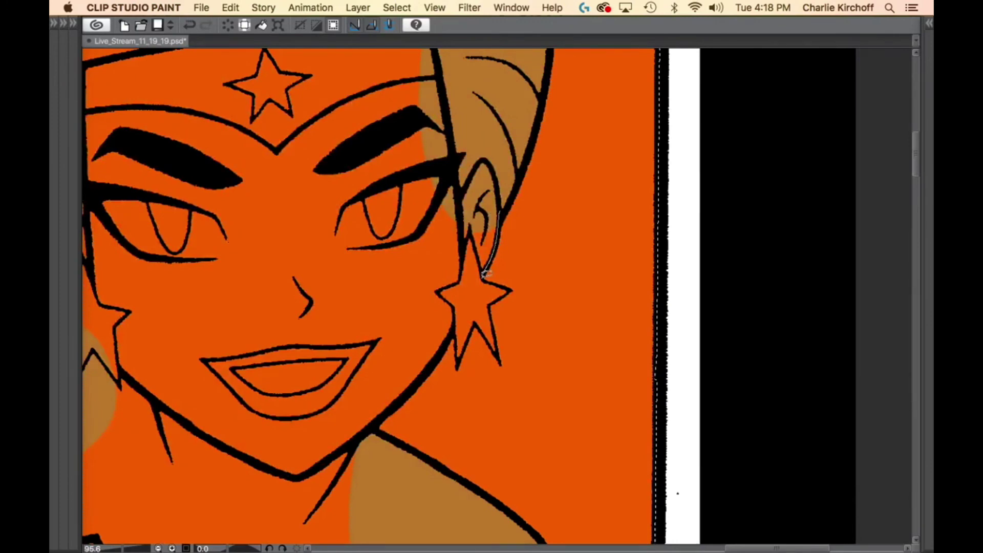
drag(486, 274, 482, 281)
mouse_move(482, 282)
mouse_down()
mouse_move(474, 318)
mouse_move(499, 353)
mouse_move(495, 299)
mouse_move(507, 284)
mouse_move(492, 281)
mouse_up()
drag(474, 355, 600, 237)
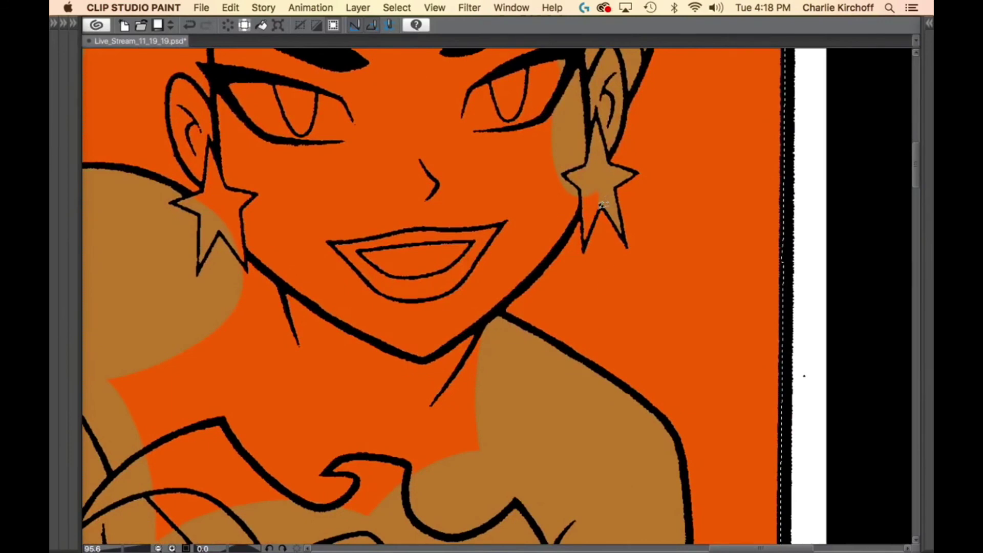
Lasso-fill the earring's lower points, the jaw and neck, and the rest of Wonder Woman's face with brown.
mouse_move(599, 210)
mouse_down()
mouse_move(589, 238)
mouse_move(585, 210)
mouse_move(523, 283)
mouse_up()
mouse_move(502, 393)
mouse_down()
mouse_move(410, 477)
mouse_move(420, 205)
mouse_move(608, 174)
mouse_move(601, 199)
mouse_up()
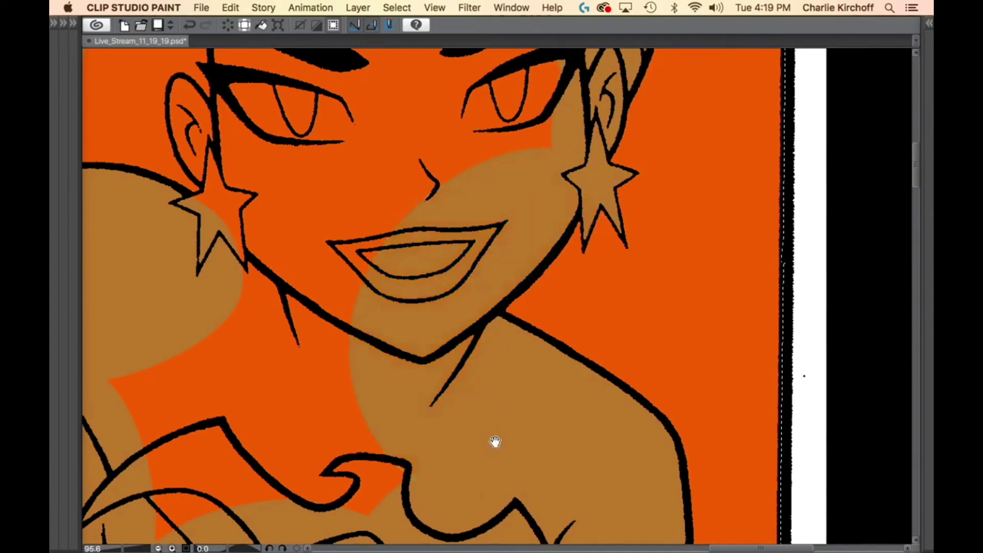
drag(672, 455, 606, 421)
drag(648, 483, 668, 216)
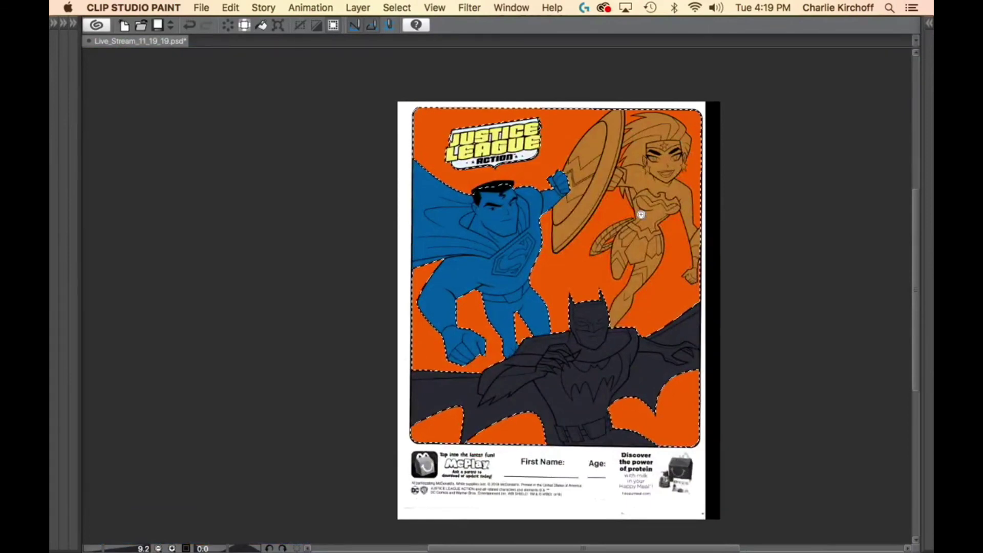
Clear the panel selection and auto-select Batman's dark flat area on the Figs layer.
key(super+d)
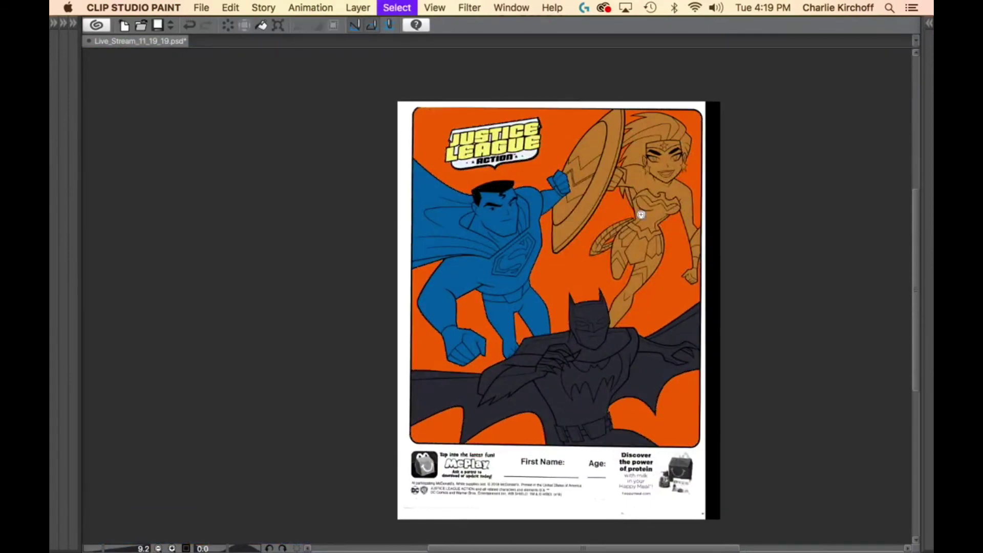
click(590, 412)
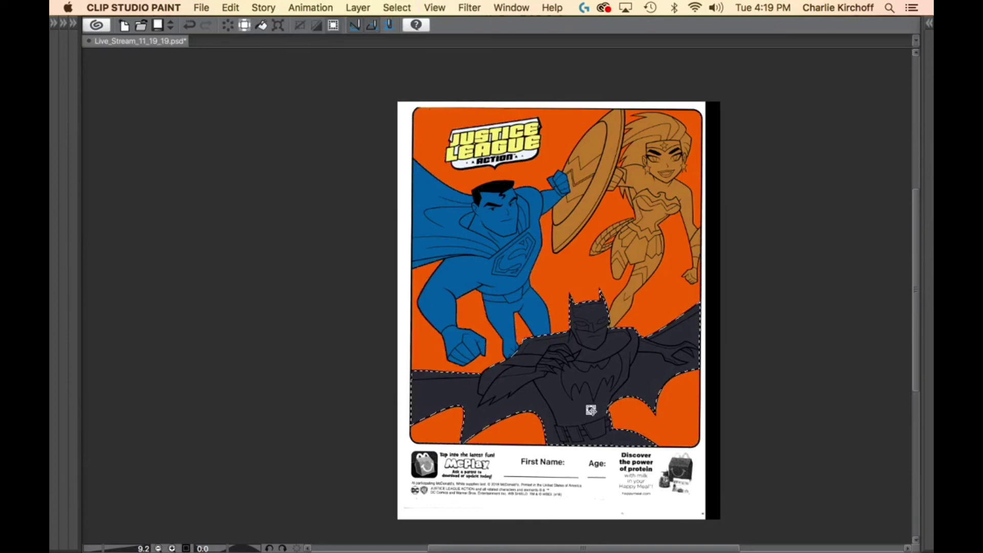
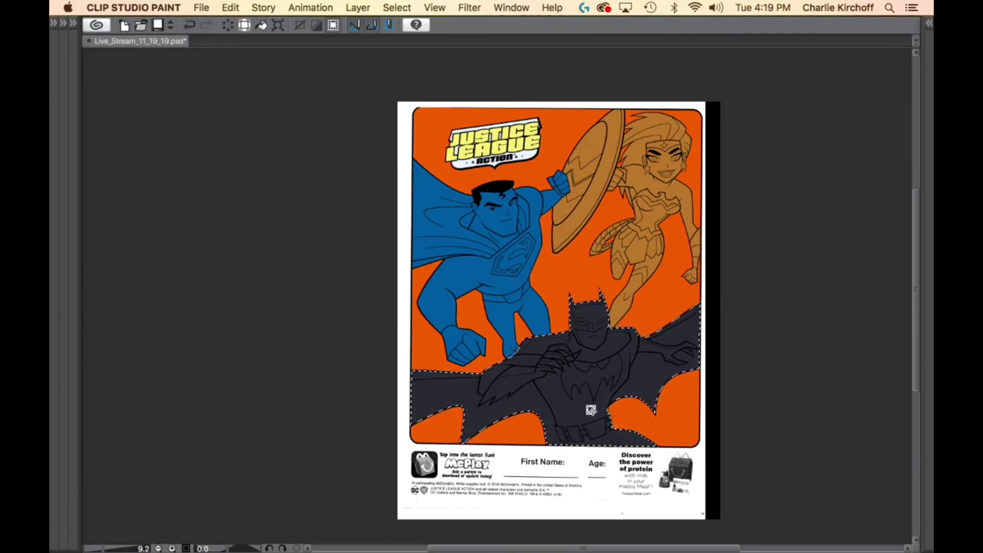
key(Tab)
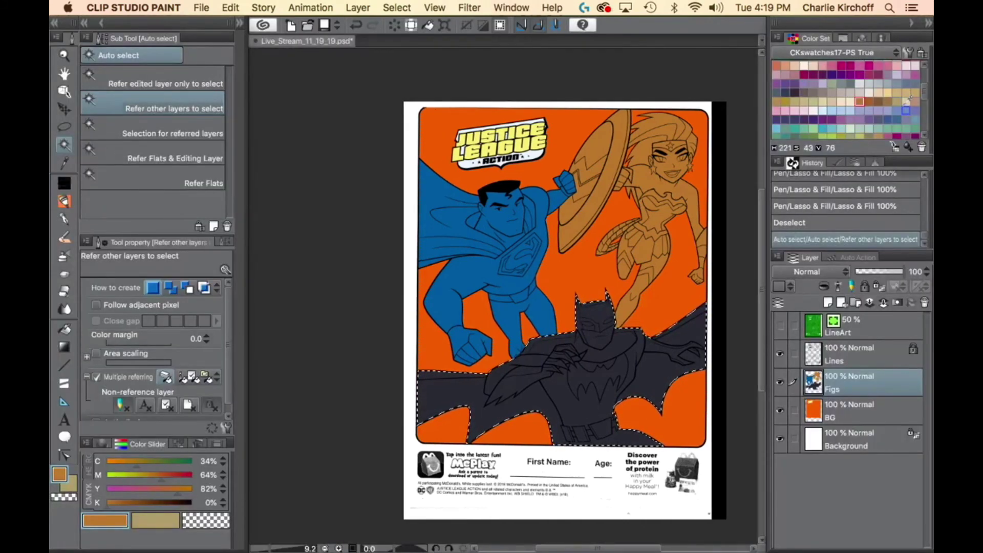
key(Tab)
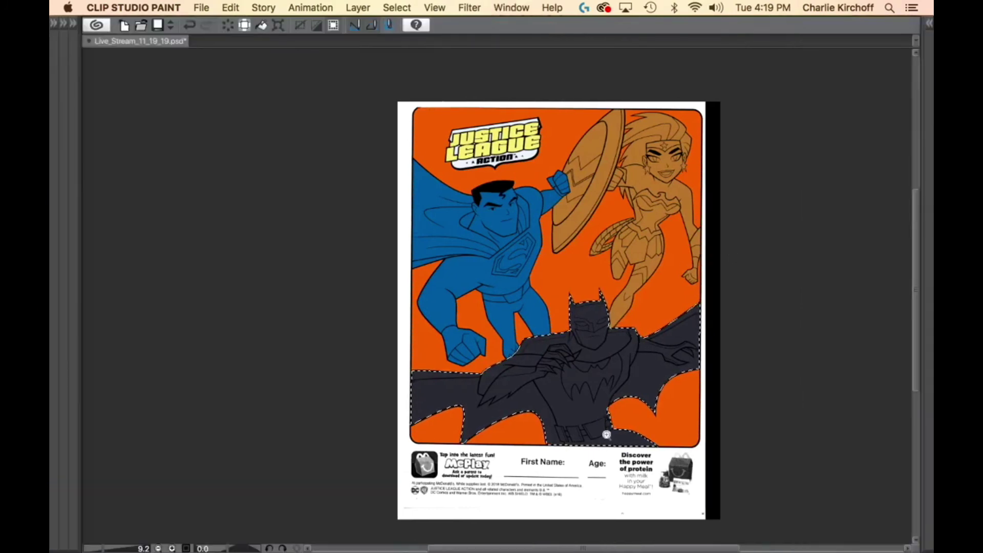
Set the drawing colour to blue-grey, hex 61676F.
key(Tab)
drag(443, 457, 441, 465)
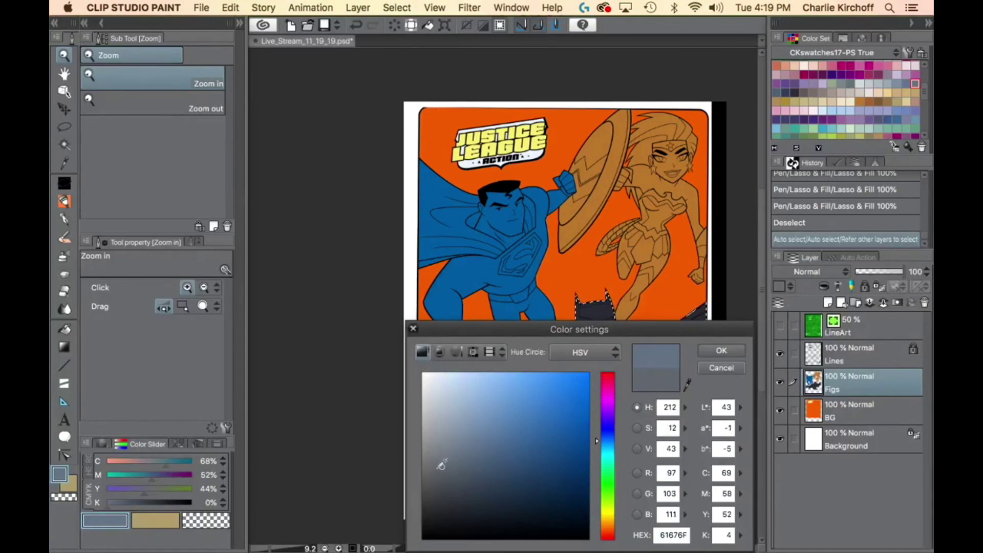
click(722, 355)
Lasso-fill Batman's upper leg below the leftmost belt pouch and the gap beside that pouch with blue-grey.
scroll(537, 451, up, 5)
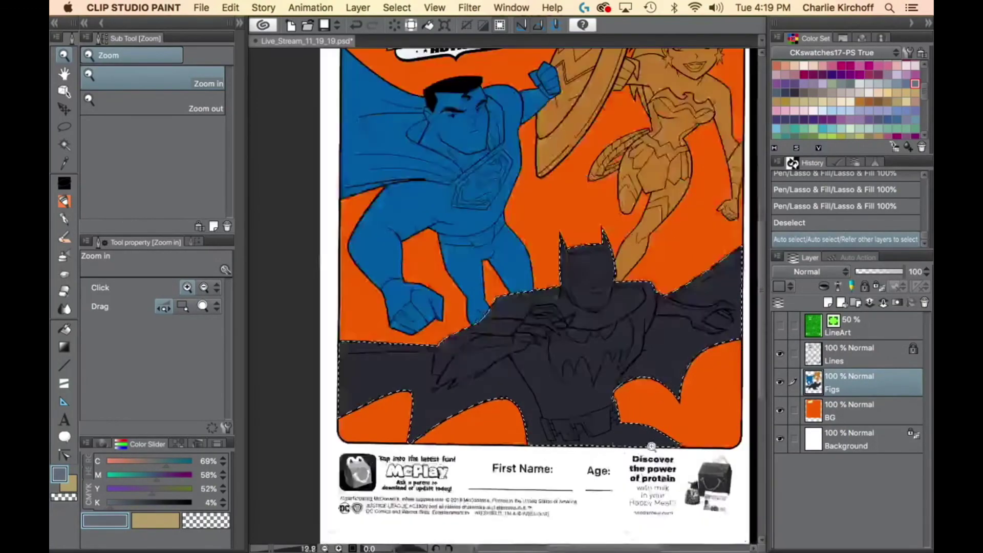
drag(537, 450, 539, 354)
drag(468, 350, 525, 353)
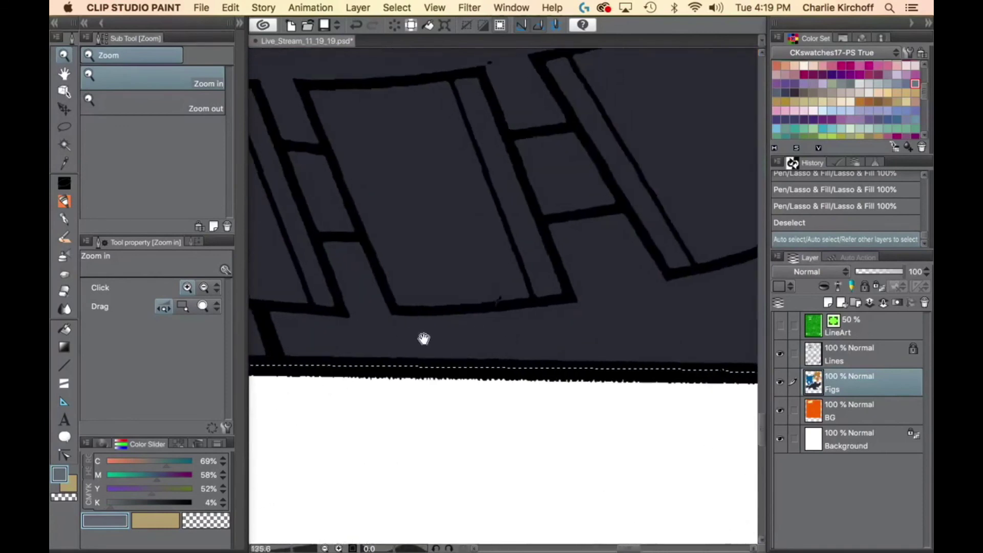
drag(424, 338, 602, 361)
key(p)
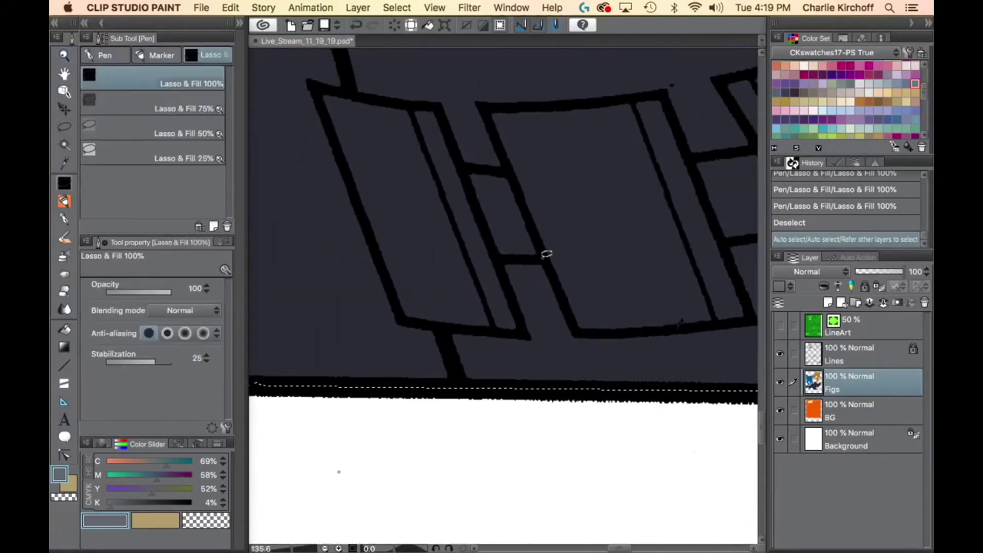
mouse_move(546, 254)
mouse_down()
mouse_move(505, 262)
mouse_move(514, 302)
mouse_move(556, 358)
mouse_move(540, 262)
mouse_up()
mouse_move(440, 330)
mouse_down()
mouse_move(471, 325)
mouse_move(448, 329)
mouse_up()
drag(562, 416, 527, 333)
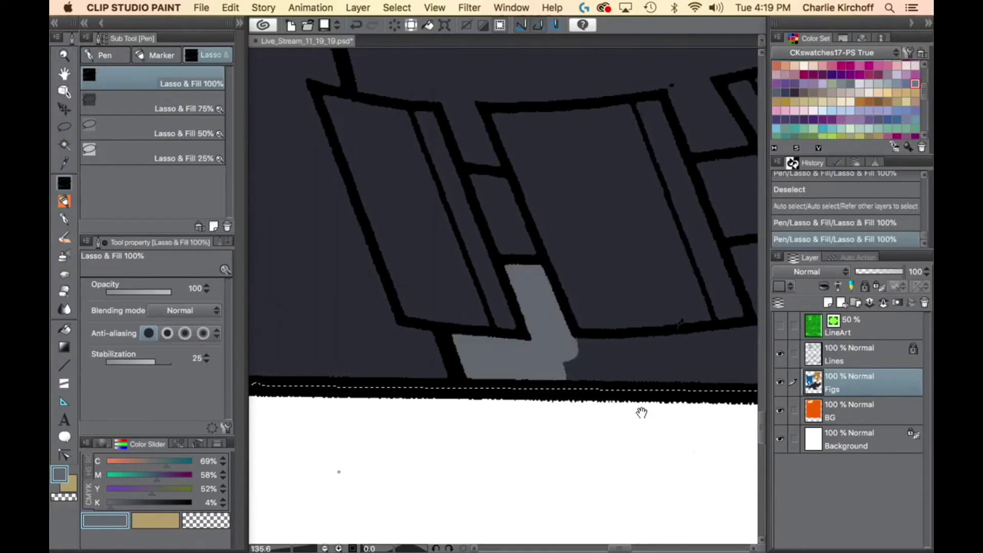
Lasso-fill the leg area below the middle belt pouch and the gap between it and the buckle with blue-grey.
drag(640, 412, 527, 422)
mouse_move(477, 344)
mouse_down()
mouse_move(423, 389)
mouse_move(687, 319)
mouse_up()
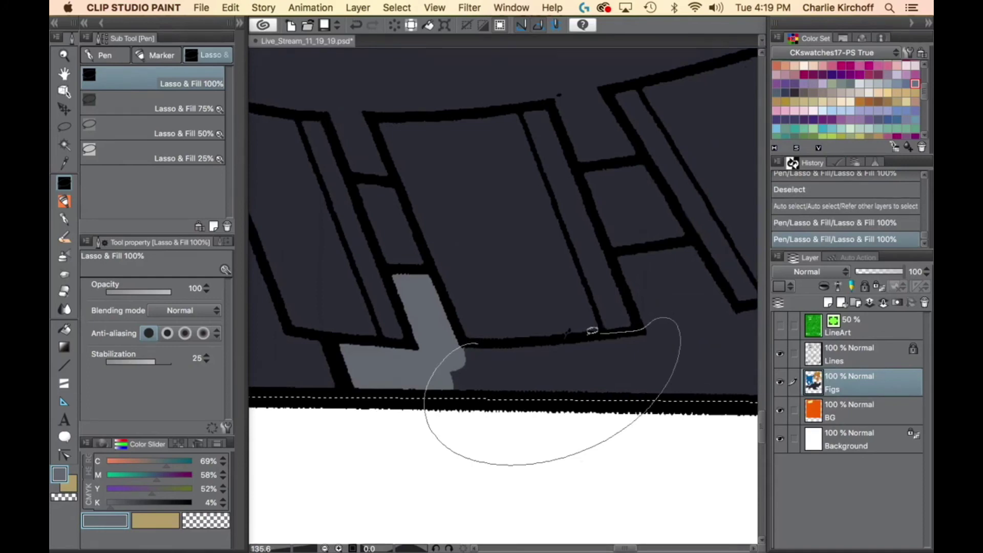
drag(592, 330, 476, 343)
drag(661, 287, 455, 327)
mouse_move(489, 280)
mouse_down()
mouse_move(413, 292)
mouse_move(441, 383)
mouse_move(578, 422)
mouse_move(529, 340)
mouse_up()
Lasso-fill the area under Batman's belt buckle and around the small right-hand pouch with blue-grey.
scroll(471, 329, right, 5)
scroll(472, 328, down, 2)
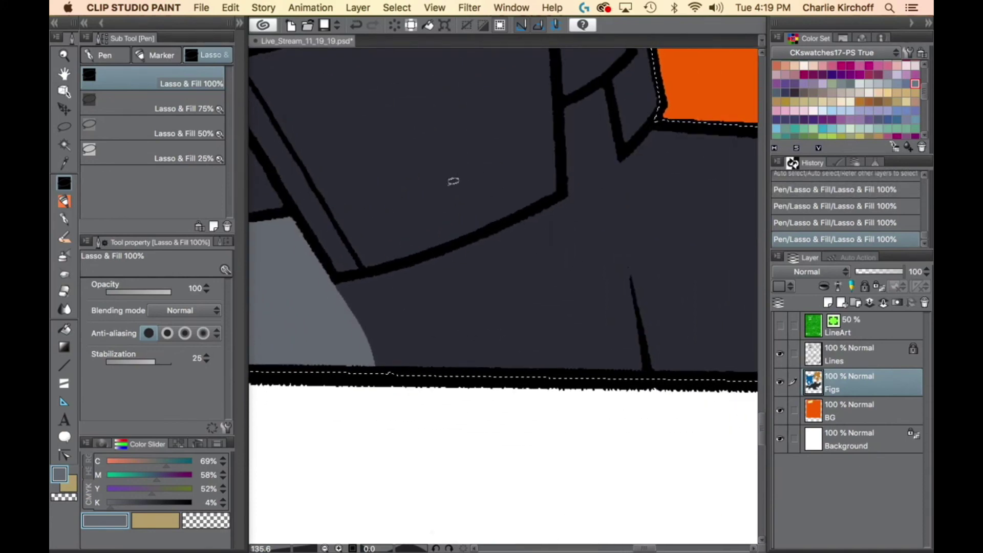
key(Tab)
mouse_move(338, 276)
mouse_down()
mouse_move(288, 359)
mouse_move(589, 183)
mouse_move(352, 274)
mouse_up()
scroll(645, 191, up, 5)
scroll(645, 191, right, 5)
mouse_move(459, 290)
mouse_down()
mouse_move(455, 246)
mouse_move(417, 262)
mouse_move(415, 392)
mouse_move(479, 324)
mouse_up()
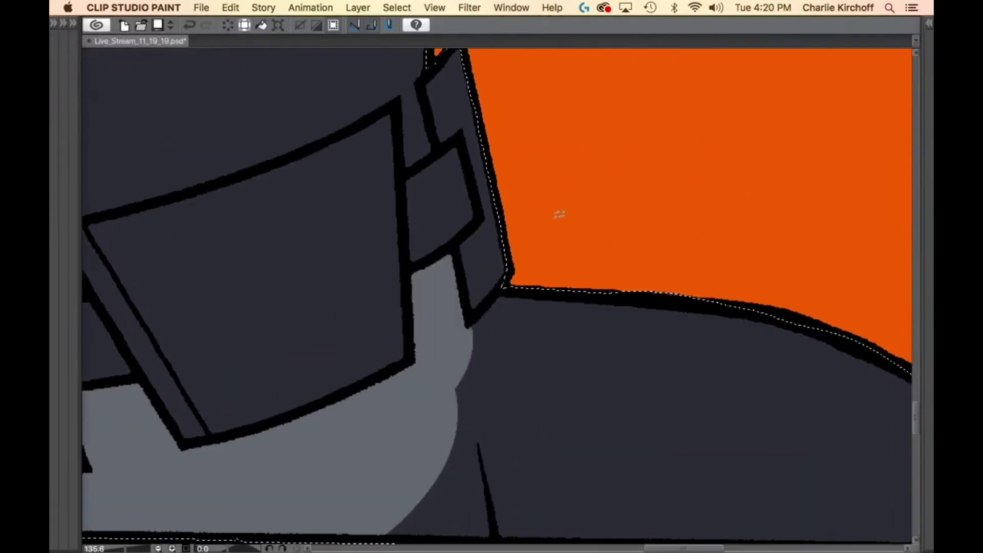
drag(534, 260, 477, 317)
Lasso-fill the rest of Batman's right-hand thigh out to its pointed end at the panel border with blue-grey.
drag(597, 380, 566, 264)
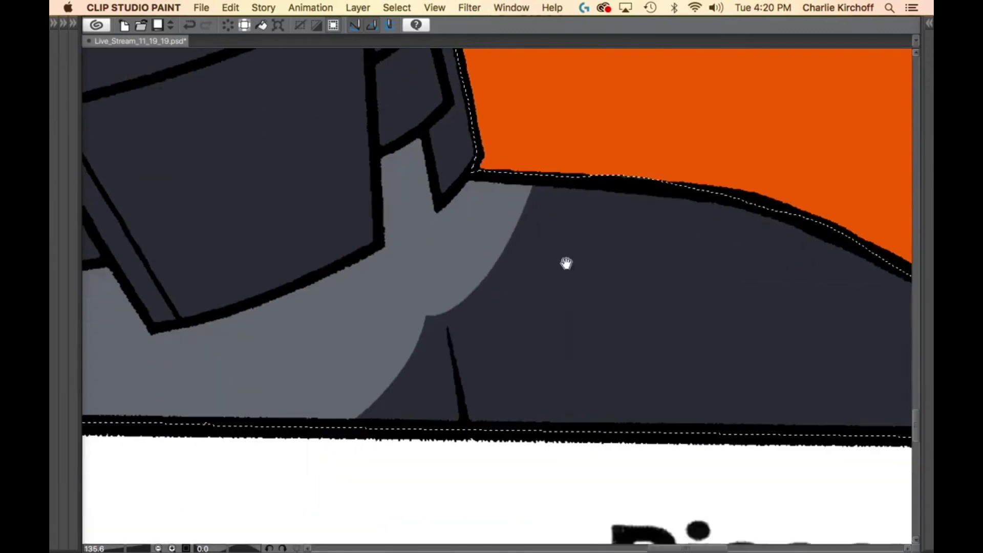
mouse_move(608, 120)
mouse_down()
mouse_move(465, 244)
mouse_move(658, 336)
mouse_move(698, 174)
mouse_up()
drag(681, 417, 398, 339)
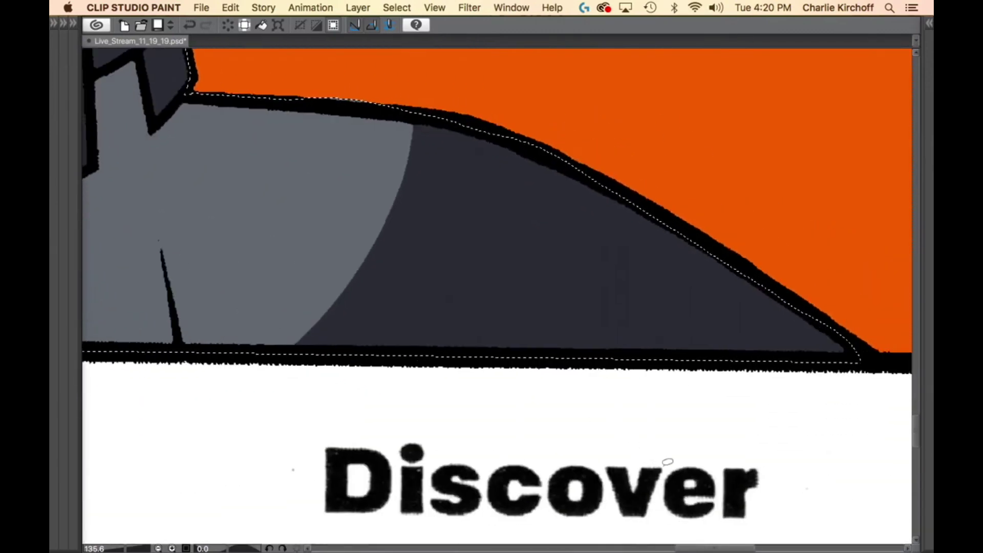
mouse_move(661, 463)
mouse_down()
mouse_move(873, 366)
mouse_move(289, 210)
mouse_move(230, 365)
mouse_up()
scroll(623, 373, down, 5)
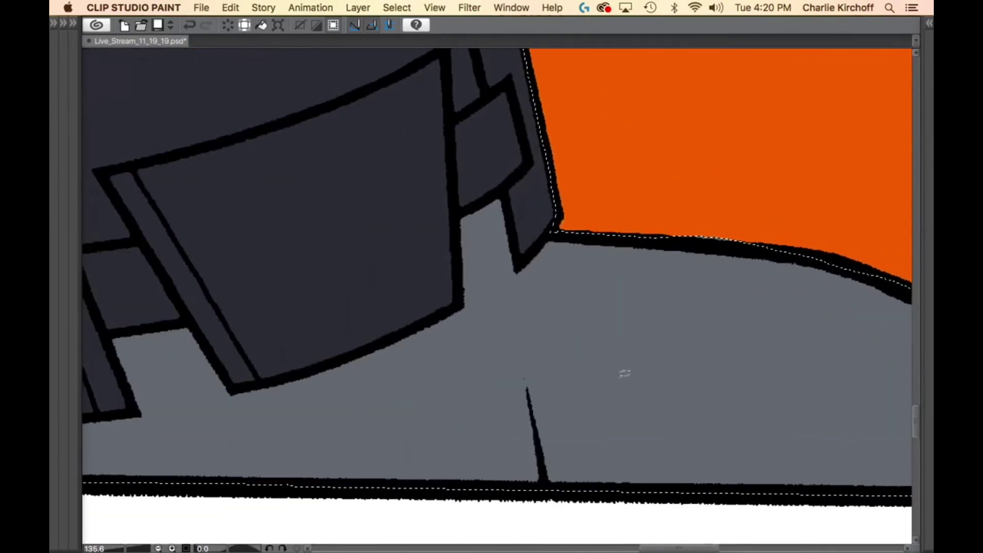
scroll(605, 391, up, 1)
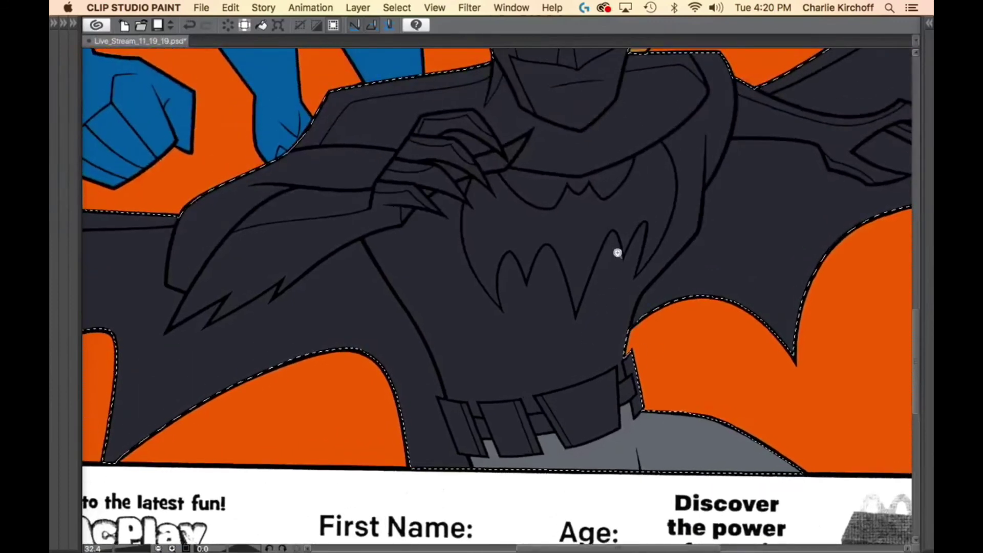
Lasso-fill the lower abdomen above the left and middle belt pouches, including the gap between them, with blue-grey.
scroll(501, 311, up, 3)
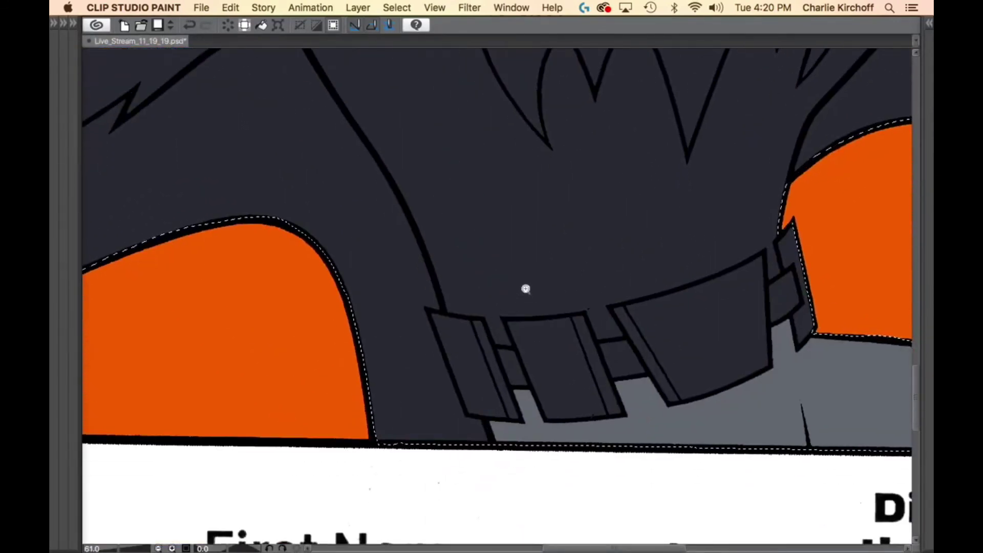
scroll(525, 286, up, 4)
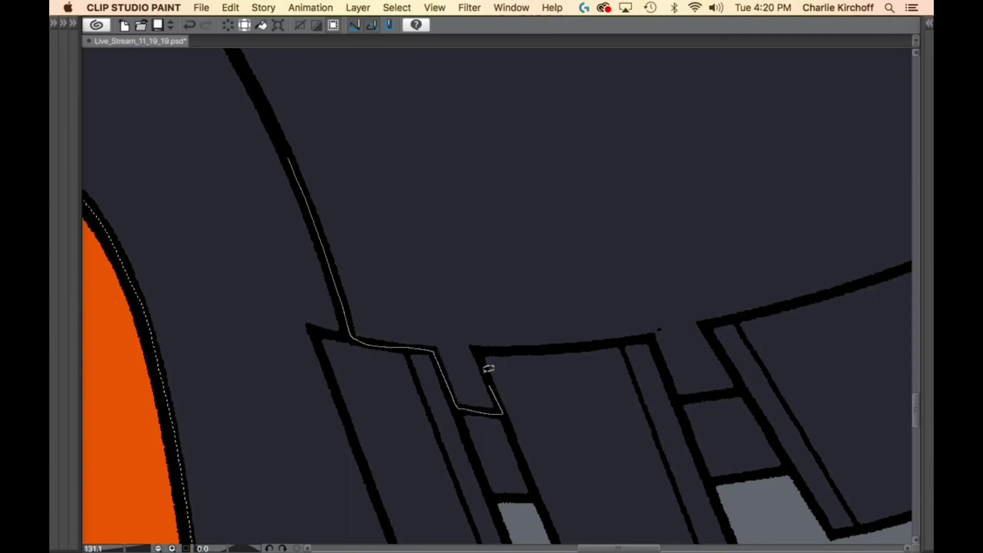
drag(539, 316, 420, 109)
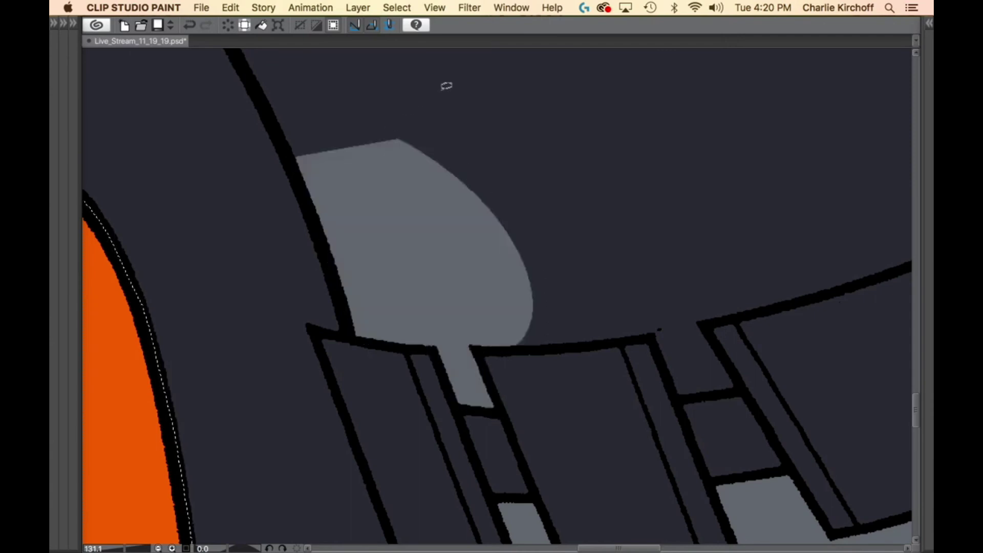
drag(531, 346, 591, 342)
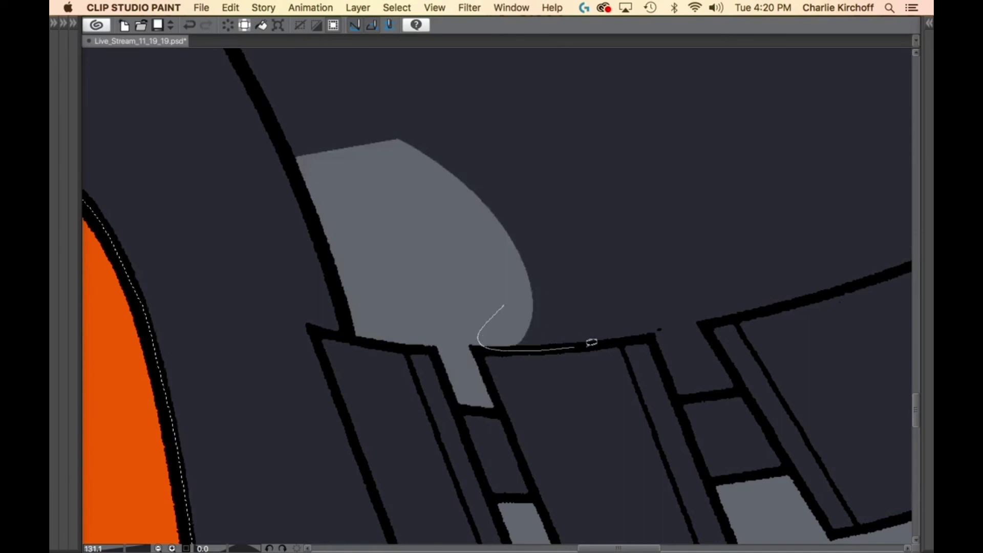
mouse_move(654, 335)
mouse_down()
mouse_move(665, 355)
mouse_move(713, 325)
mouse_move(577, 325)
mouse_up()
Lasso-fill the abdomen strip above the belt buckle over to the right edge of Batman's waist with blue-grey.
scroll(482, 315, right, 10)
mouse_move(409, 304)
mouse_down()
mouse_move(433, 365)
mouse_move(490, 356)
mouse_move(446, 282)
mouse_up()
drag(612, 306, 515, 403)
mouse_move(309, 368)
mouse_down()
mouse_move(348, 389)
mouse_move(485, 356)
mouse_move(690, 271)
mouse_move(699, 334)
mouse_move(730, 314)
mouse_move(720, 260)
mouse_move(737, 220)
mouse_move(395, 237)
mouse_move(310, 359)
mouse_up()
drag(709, 105, 497, 395)
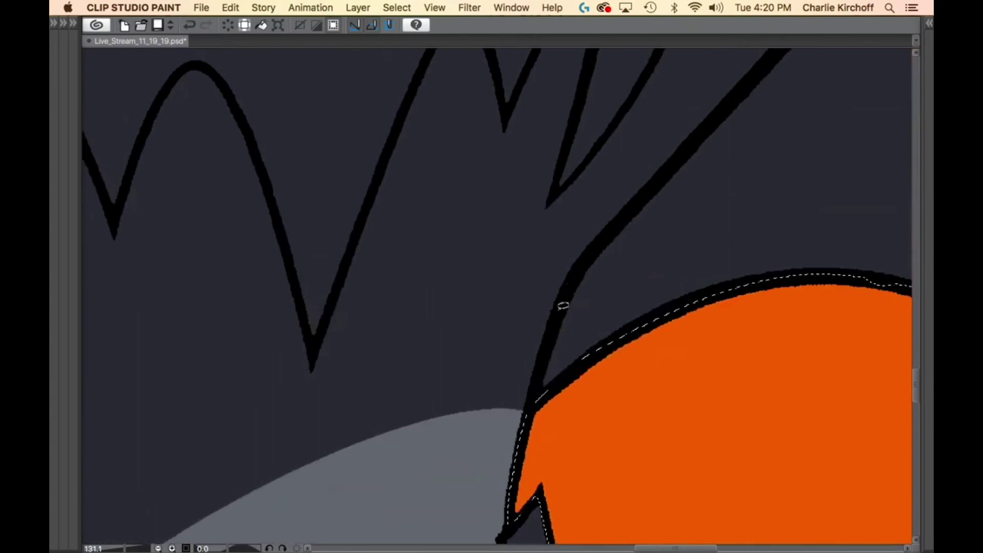
Lasso-fill the right edge of the torso and the rightmost notch in the bat emblem's lower edge with blue-grey.
mouse_move(606, 236)
mouse_down()
mouse_move(580, 269)
mouse_move(541, 383)
mouse_move(503, 441)
mouse_move(496, 269)
mouse_up()
scroll(570, 301, up, 8)
scroll(577, 241, right, 3)
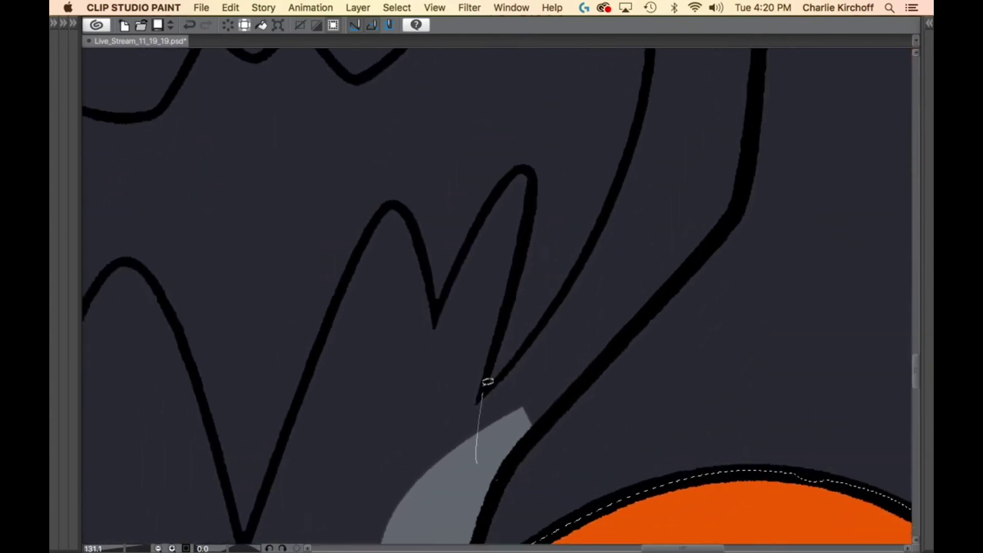
drag(488, 381, 499, 343)
mouse_move(513, 297)
mouse_down()
mouse_move(534, 180)
mouse_move(523, 164)
mouse_move(497, 194)
mouse_up()
mouse_move(465, 250)
mouse_down()
mouse_move(443, 296)
mouse_move(453, 476)
mouse_up()
Lasso-fill the next notch of the bat emblem and the torso down to its deep central point with blue-grey.
scroll(523, 395, left, 5)
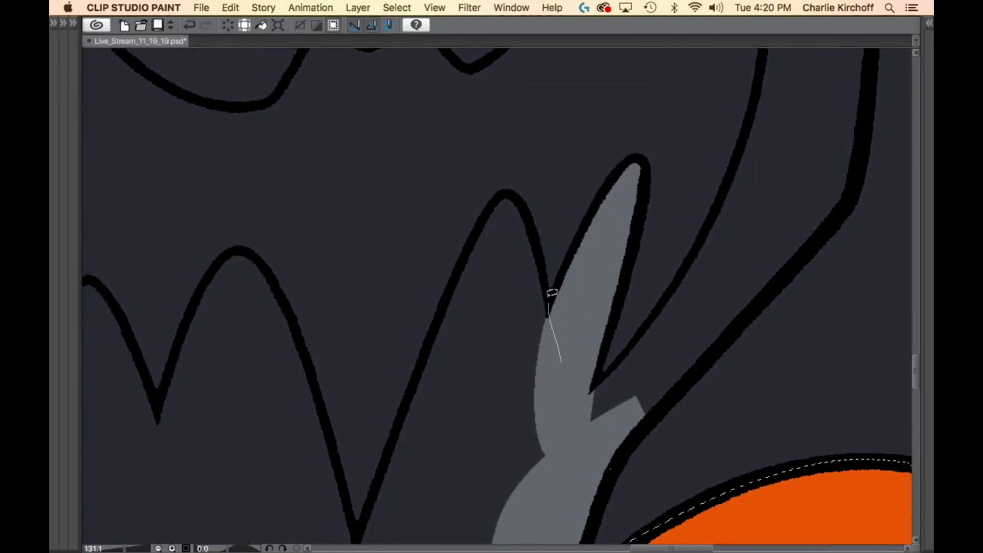
drag(552, 293, 544, 255)
mouse_move(532, 214)
mouse_down()
mouse_move(512, 189)
mouse_move(504, 193)
mouse_move(441, 321)
mouse_move(514, 428)
mouse_up()
scroll(568, 292, down, 5)
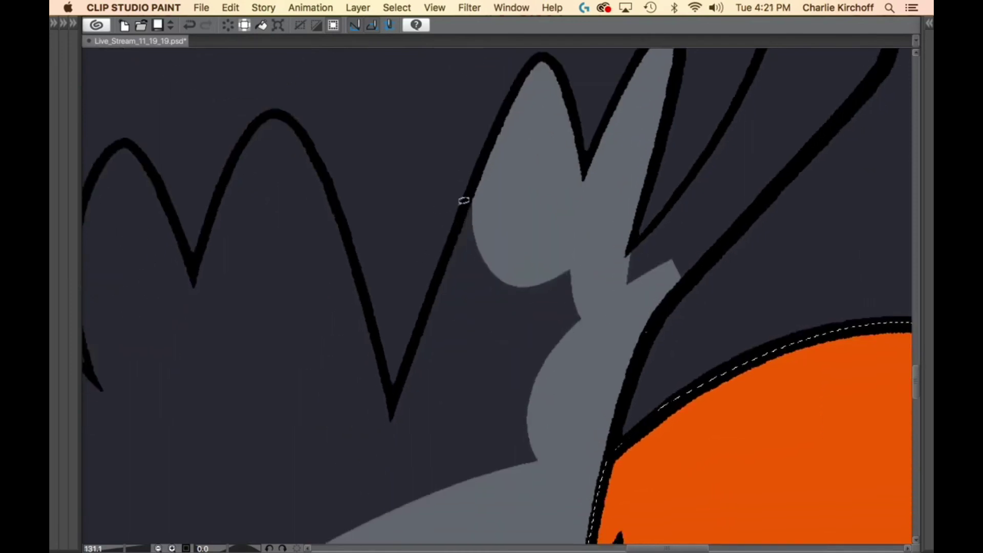
mouse_move(497, 160)
mouse_down()
mouse_move(568, 196)
mouse_move(606, 251)
mouse_move(593, 390)
mouse_move(525, 505)
mouse_move(392, 467)
mouse_move(395, 405)
mouse_move(409, 372)
mouse_up()
Lasso-fill the two notches left of the bat emblem's central point and the torso just below them with blue-grey.
drag(421, 411, 598, 370)
mouse_move(487, 98)
mouse_down()
mouse_move(476, 361)
mouse_move(578, 425)
mouse_move(558, 300)
mouse_up()
drag(541, 238, 517, 158)
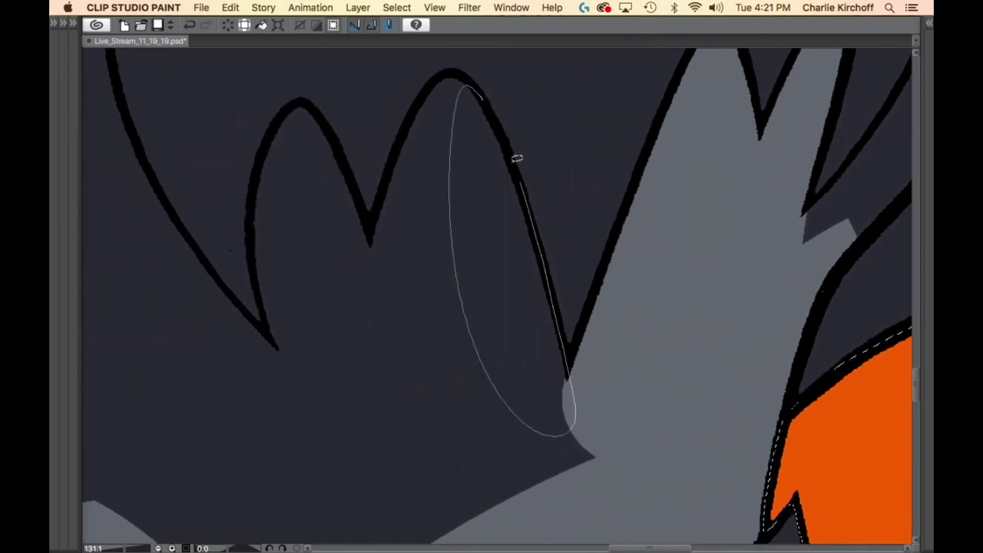
drag(494, 106, 494, 104)
drag(494, 104, 611, 243)
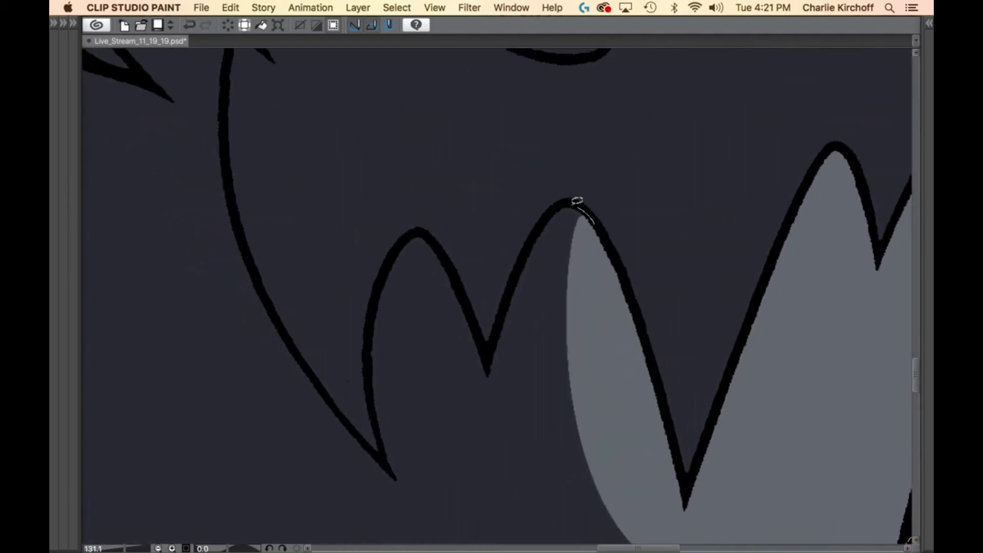
mouse_move(515, 433)
mouse_down()
mouse_move(507, 392)
mouse_move(567, 198)
mouse_up()
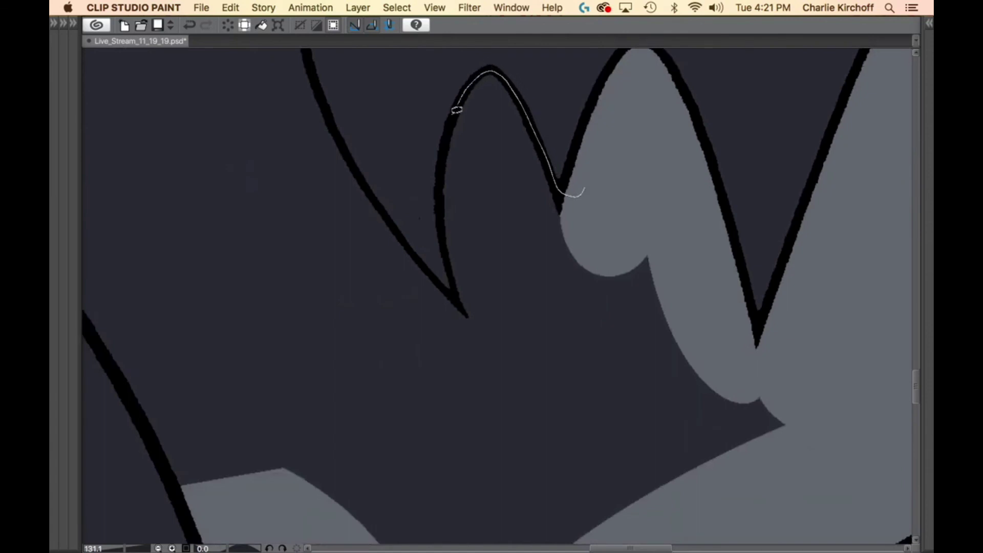
mouse_move(455, 276)
mouse_down()
mouse_move(637, 371)
mouse_move(651, 224)
mouse_up()
Lasso-fill a strip of torso along the bat emblem's left edge up to Batman's fingertips with blue-grey.
scroll(388, 126, up, 5)
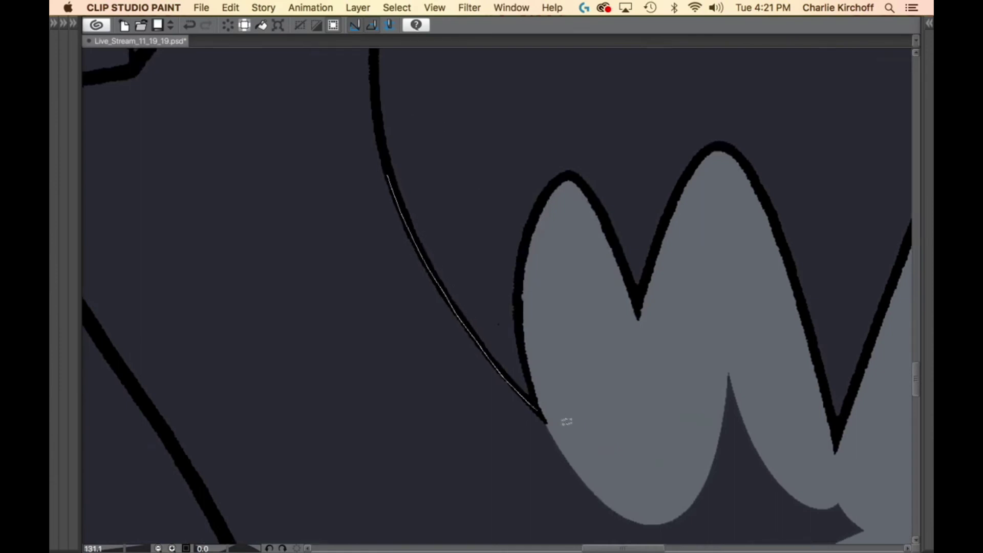
mouse_move(526, 484)
mouse_down()
mouse_move(367, 140)
mouse_move(374, 154)
mouse_up()
scroll(531, 340, up, 5)
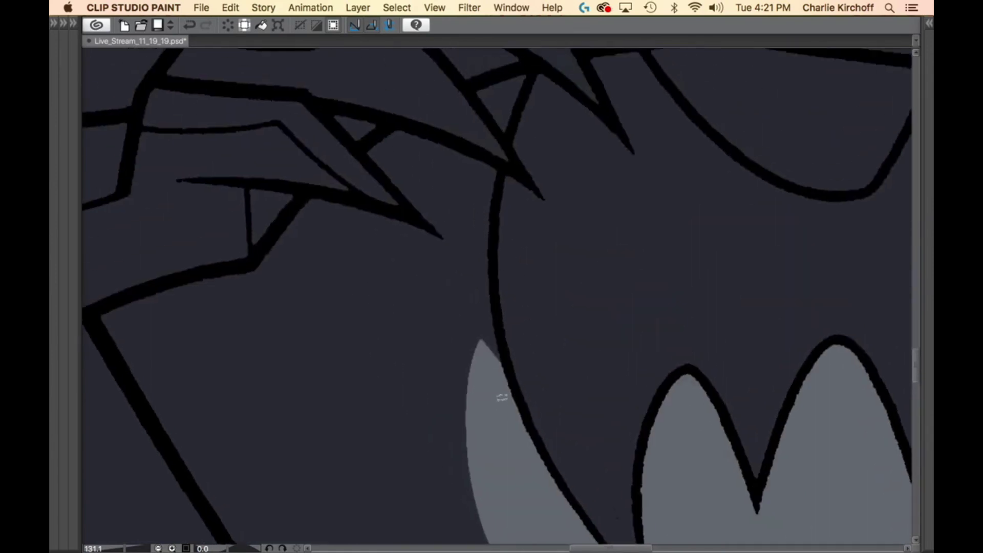
mouse_move(448, 327)
mouse_down()
mouse_move(472, 176)
mouse_move(502, 177)
mouse_up()
Lasso-fill the torso area between Batman's lower fingers and beneath his hand with blue-grey.
scroll(698, 167, up, 5)
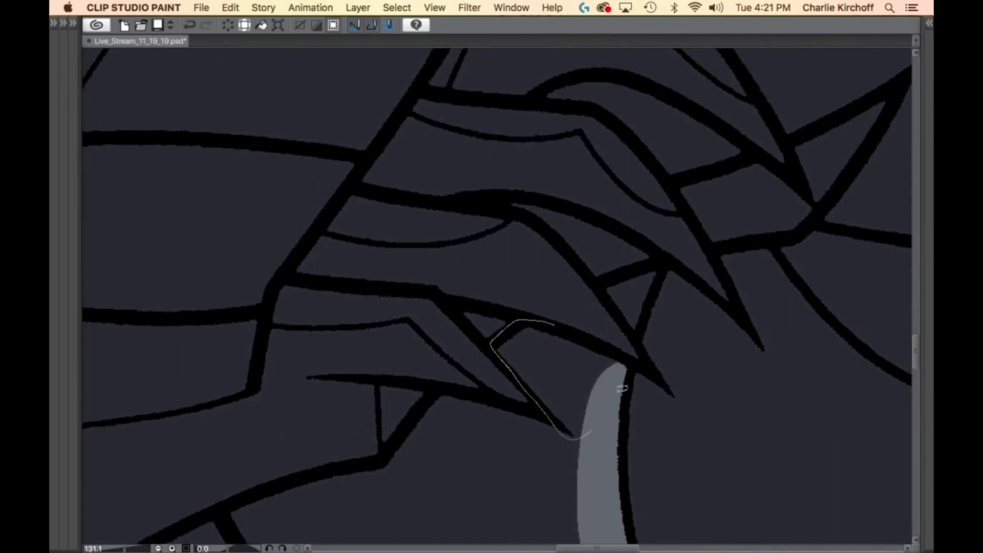
drag(625, 356, 632, 365)
scroll(586, 422, down, 5)
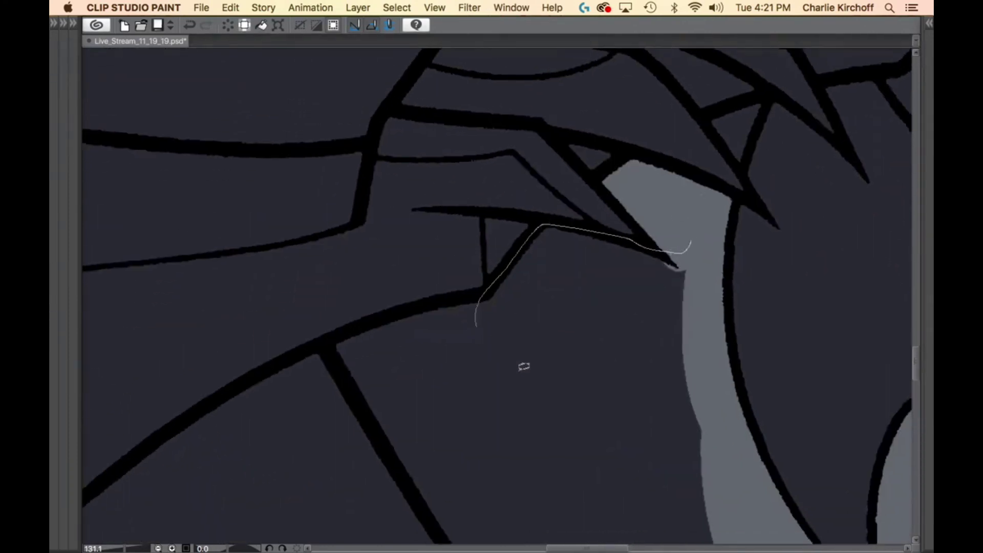
drag(524, 366, 654, 246)
Lasso-fill the left side of the torso from under the forearm down toward the belt with blue-grey.
scroll(651, 205, down, 5)
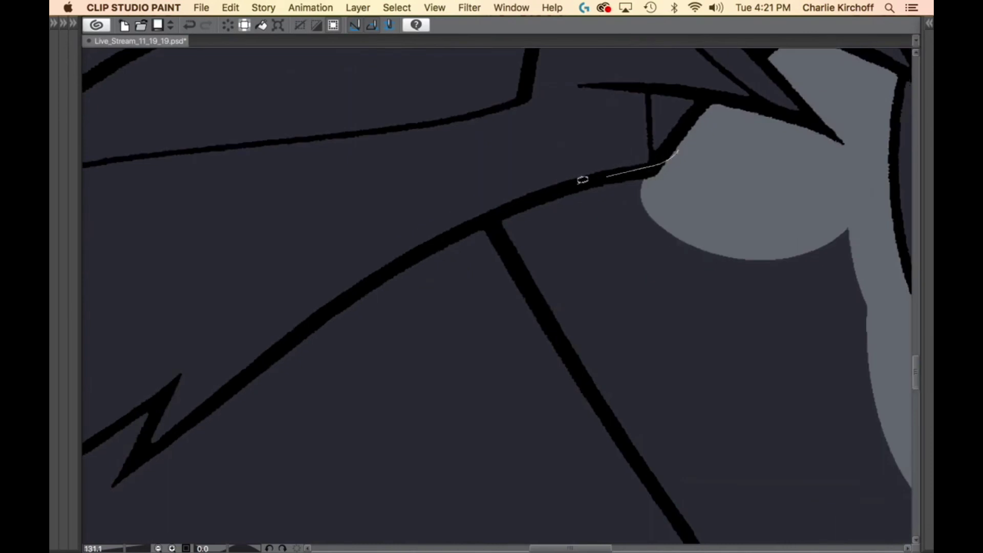
mouse_move(497, 219)
mouse_down()
mouse_move(546, 293)
mouse_move(744, 292)
mouse_move(714, 163)
mouse_move(481, 162)
mouse_move(361, 178)
mouse_move(361, 227)
mouse_move(410, 313)
mouse_move(505, 405)
mouse_move(677, 427)
mouse_up()
scroll(667, 331, down, 5)
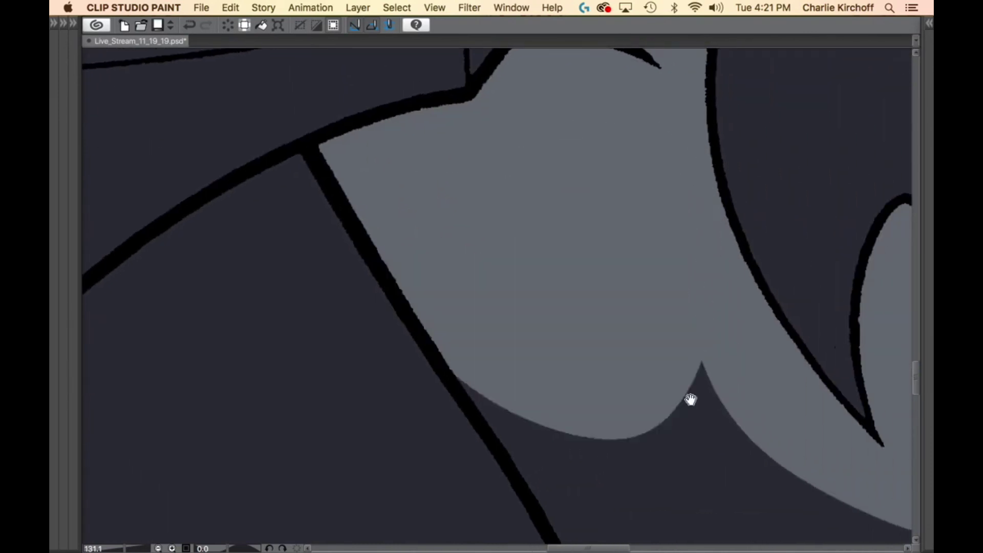
scroll(691, 399, down, 5)
mouse_move(366, 214)
mouse_down()
mouse_move(495, 435)
mouse_move(616, 501)
mouse_move(730, 373)
mouse_move(612, 146)
mouse_up()
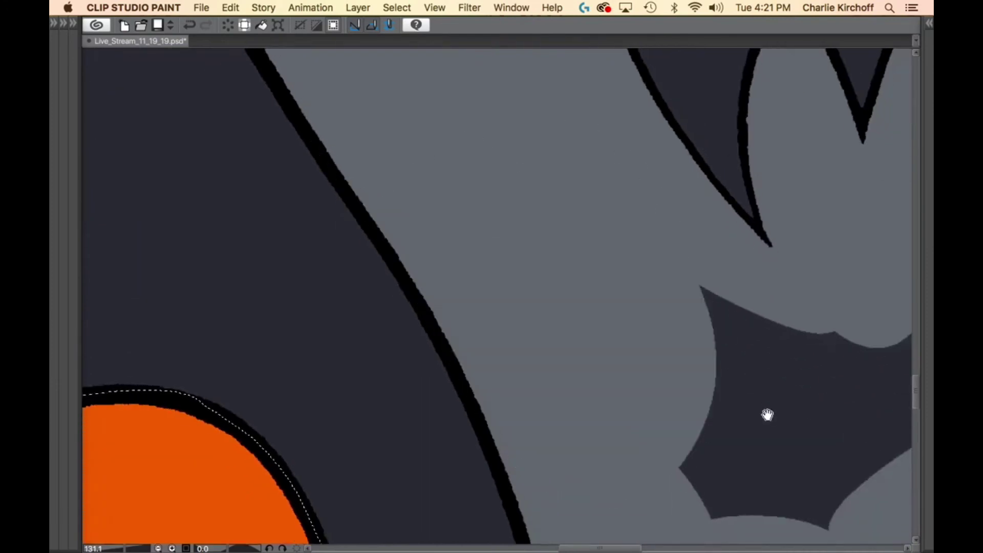
Fill the remaining dark patch in the middle of Batman's torso with blue-grey.
drag(767, 415, 590, 368)
drag(706, 376, 635, 376)
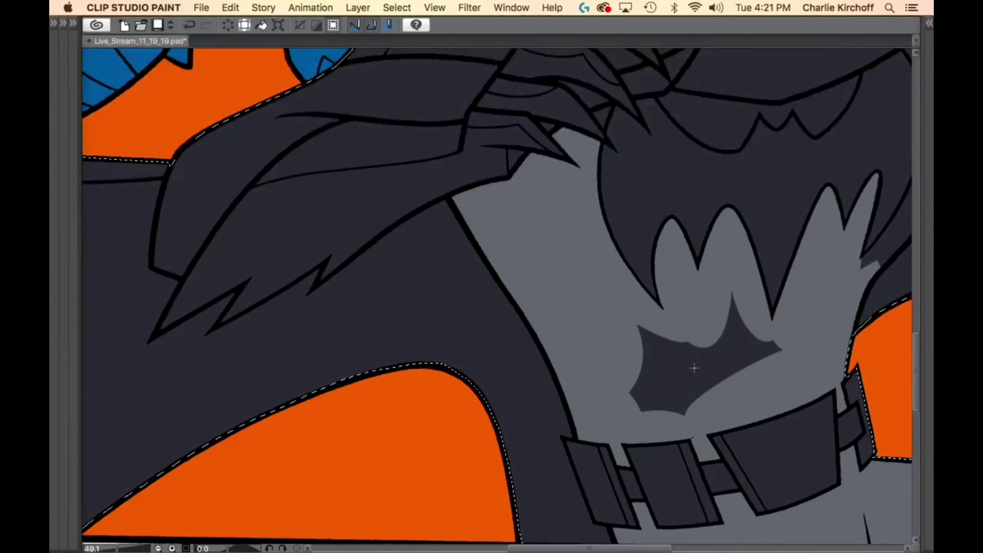
key(super+z)
scroll(732, 420, up, 2)
drag(695, 444, 678, 444)
Lasso-fill the small triangular gap between Batman's fingers with blue-grey.
drag(807, 347, 563, 474)
scroll(363, 271, up, 8)
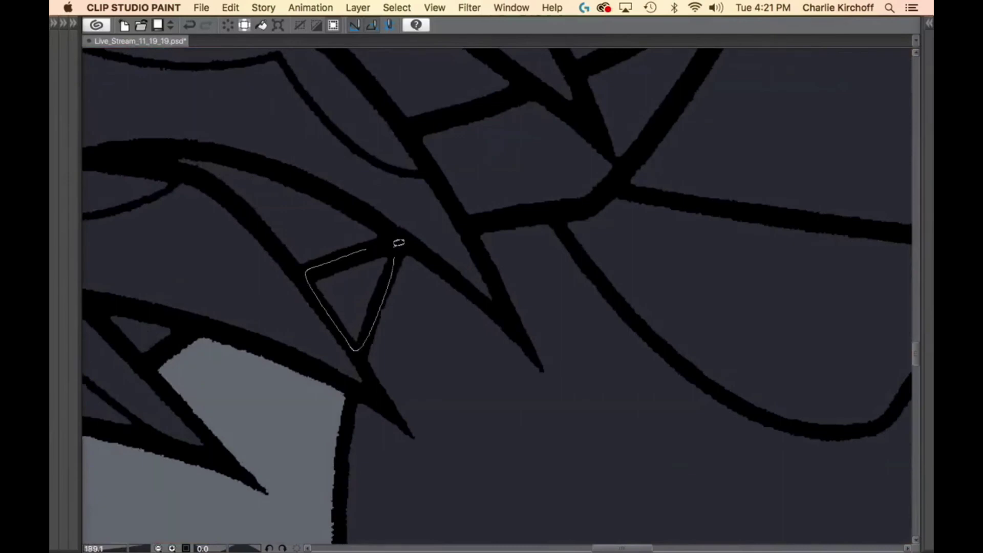
scroll(399, 243, down, 8)
Lasso-fill the chest area between Batman's collar line and the top of the bat emblem with blue-grey.
scroll(474, 290, up, 1)
scroll(535, 310, up, 4)
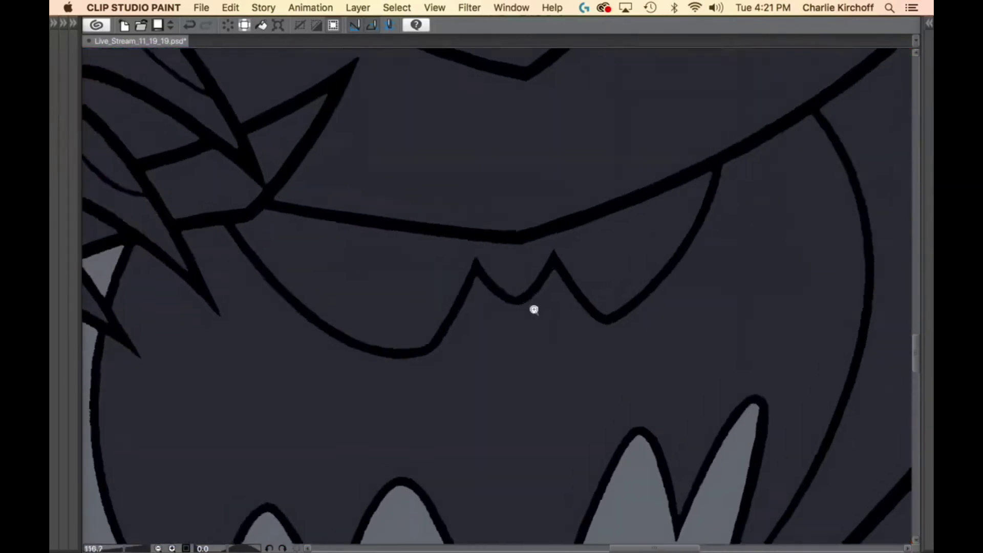
scroll(534, 310, up, 3)
drag(402, 289, 547, 322)
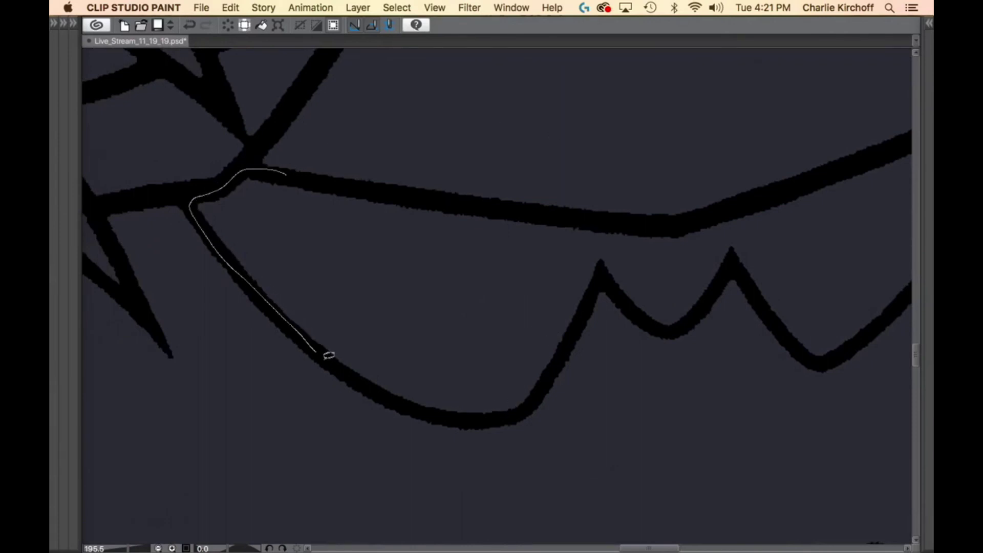
drag(370, 386, 409, 403)
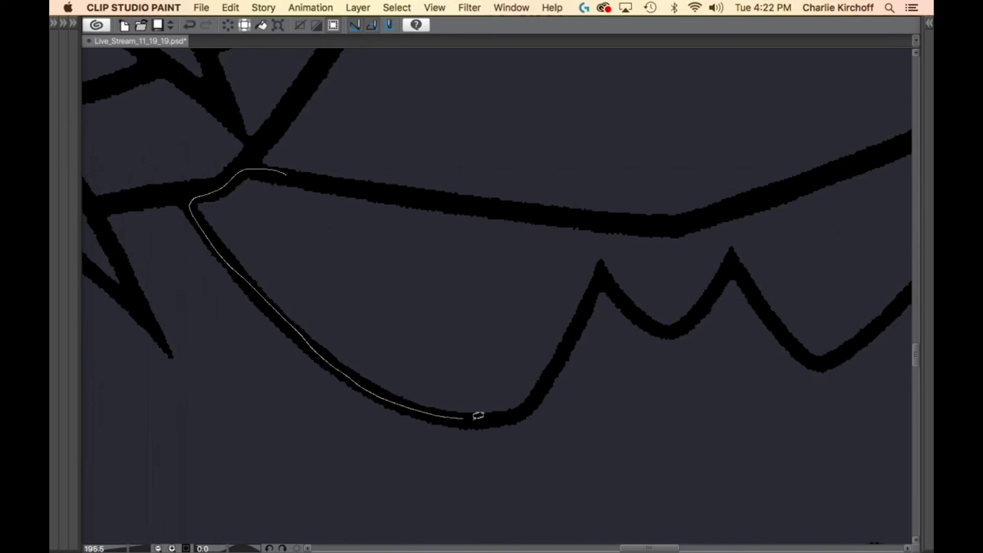
drag(479, 415, 600, 221)
scroll(481, 299, right, 5)
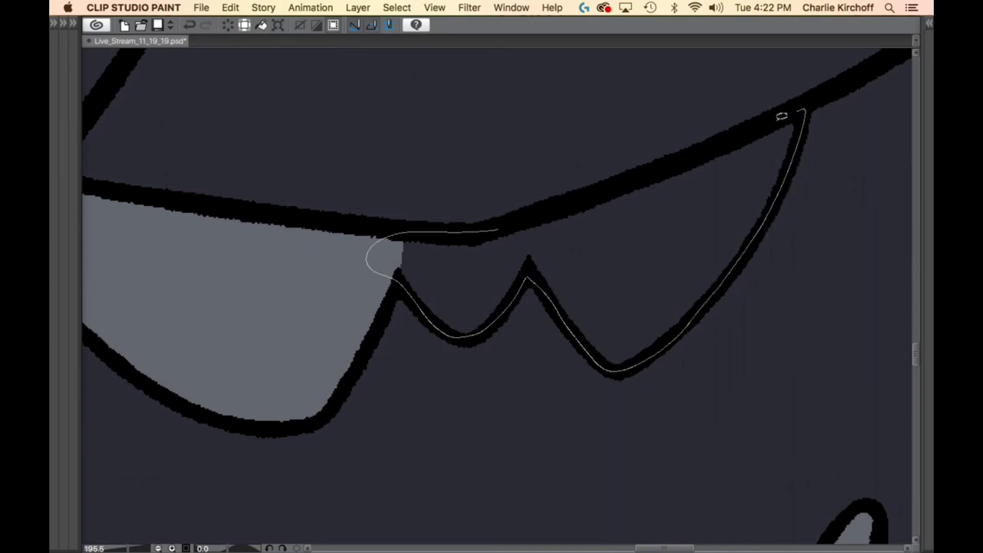
drag(643, 173, 497, 229)
Lasso-fill the lower part of the torso strip between the bat emblem's right wing and the cape with blue-grey.
drag(791, 244, 307, 406)
drag(729, 307, 584, 342)
drag(620, 409, 499, 274)
drag(439, 391, 477, 384)
mouse_move(358, 386)
mouse_down()
mouse_move(286, 473)
mouse_move(435, 419)
mouse_move(608, 240)
mouse_move(635, 123)
mouse_move(511, 147)
mouse_move(447, 266)
mouse_move(361, 383)
mouse_up()
scroll(391, 264, up, 5)
scroll(392, 263, right, 4)
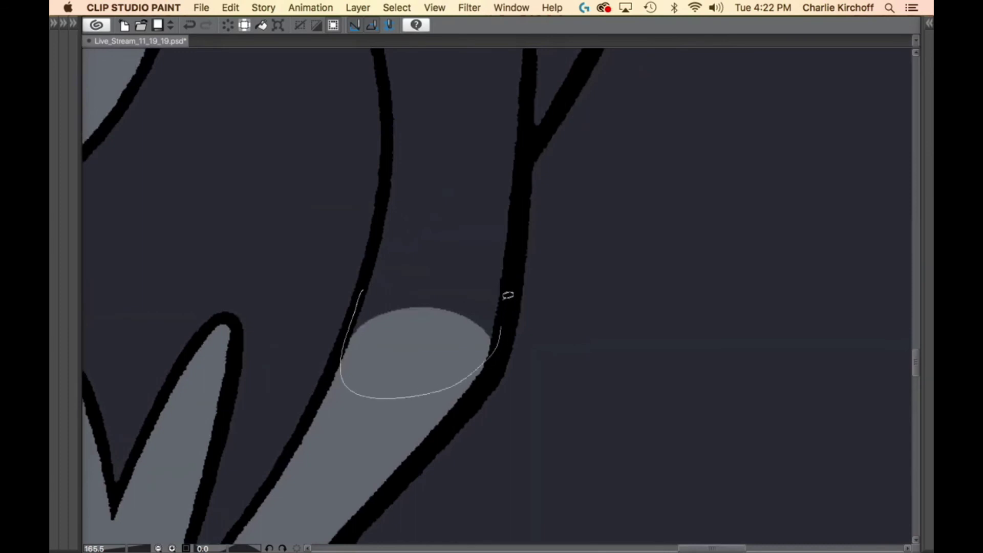
Extend the blue-grey lasso fill up the strip beside the emblem, around the tapering fold line and out to the arm outline.
drag(382, 221, 362, 290)
drag(426, 131, 416, 380)
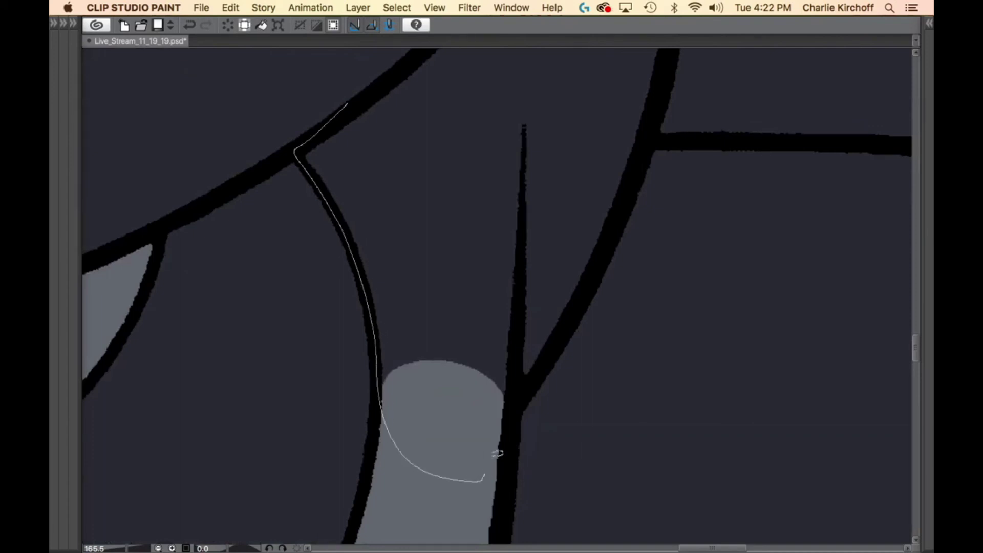
mouse_move(518, 406)
mouse_down()
mouse_move(556, 97)
mouse_move(459, 61)
mouse_up()
scroll(450, 241, up, 5)
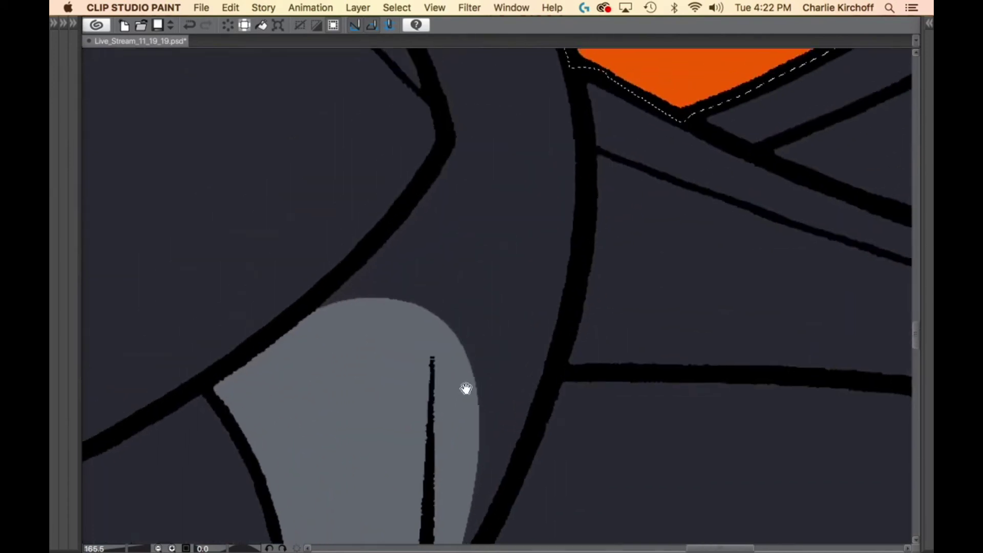
mouse_move(408, 163)
mouse_down()
mouse_move(346, 432)
mouse_move(521, 400)
mouse_move(539, 177)
mouse_up()
scroll(535, 246, down, 5)
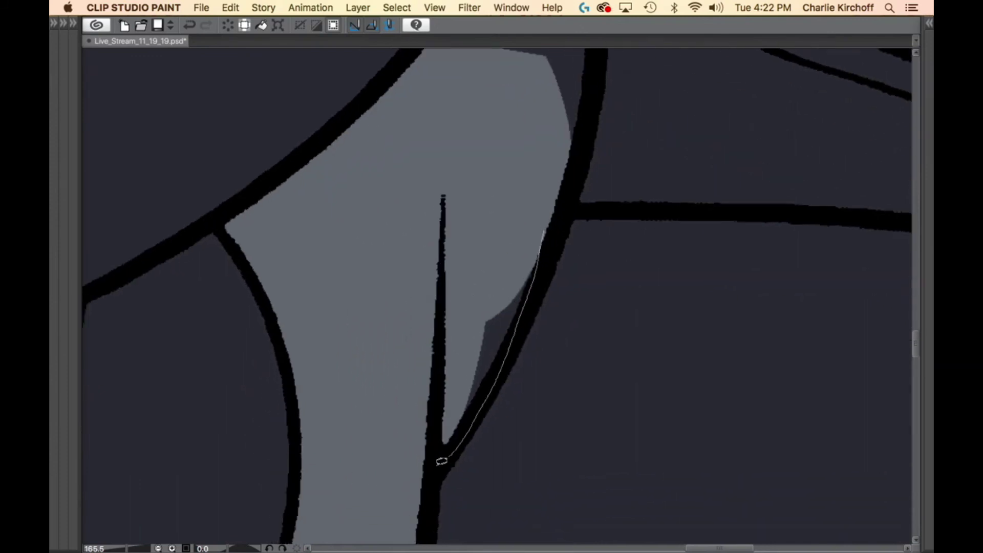
drag(441, 462, 502, 240)
Lasso-fill the shoulder between the cape collar and the outer outline with blue-grey, up to its top edge.
drag(553, 123, 498, 388)
mouse_move(480, 533)
mouse_down()
mouse_move(536, 390)
mouse_move(545, 209)
mouse_move(404, 160)
mouse_move(362, 323)
mouse_move(361, 409)
mouse_up()
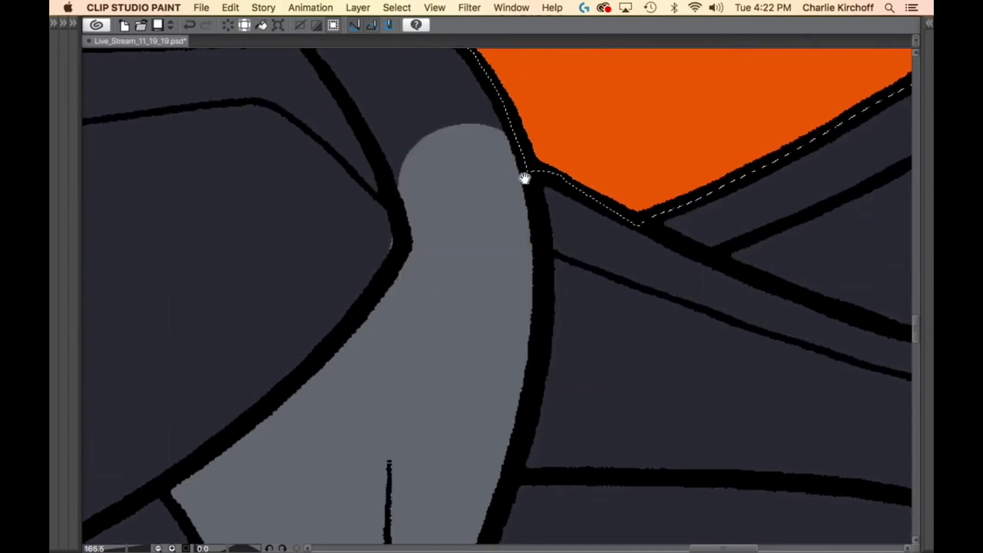
scroll(523, 154, up, 5)
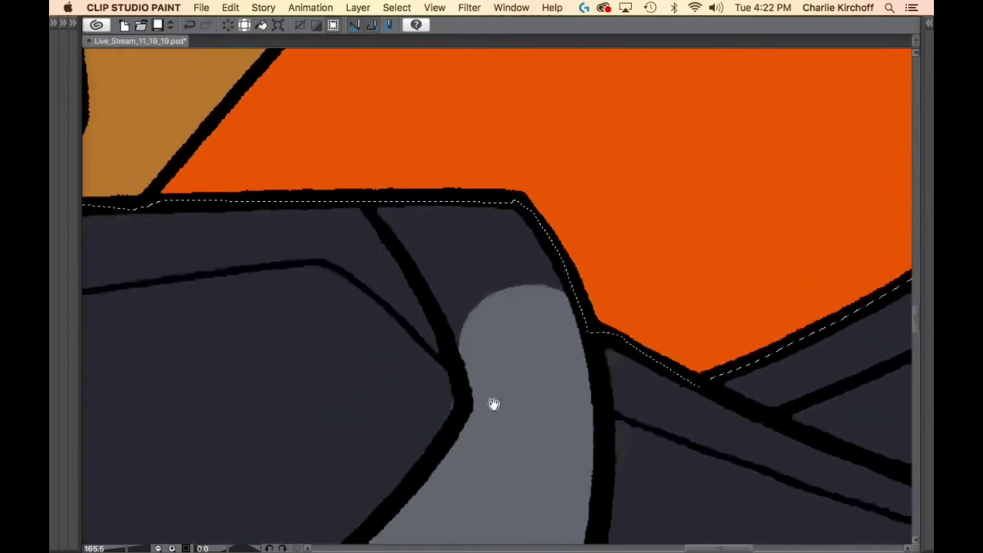
scroll(493, 405, down, 4)
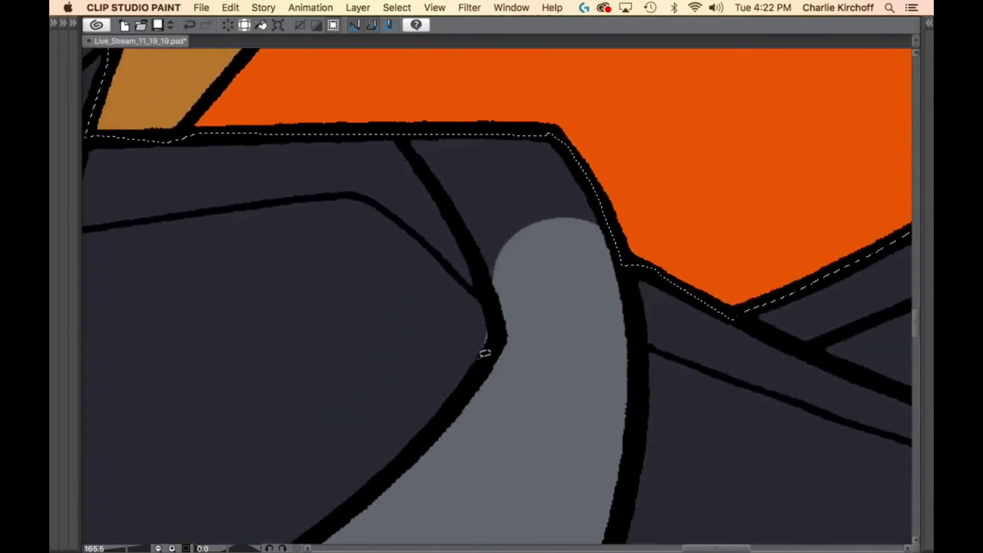
mouse_move(416, 90)
mouse_down()
mouse_move(424, 164)
mouse_move(490, 294)
mouse_move(620, 228)
mouse_move(536, 48)
mouse_up()
scroll(616, 359, down, 8)
drag(647, 474, 686, 344)
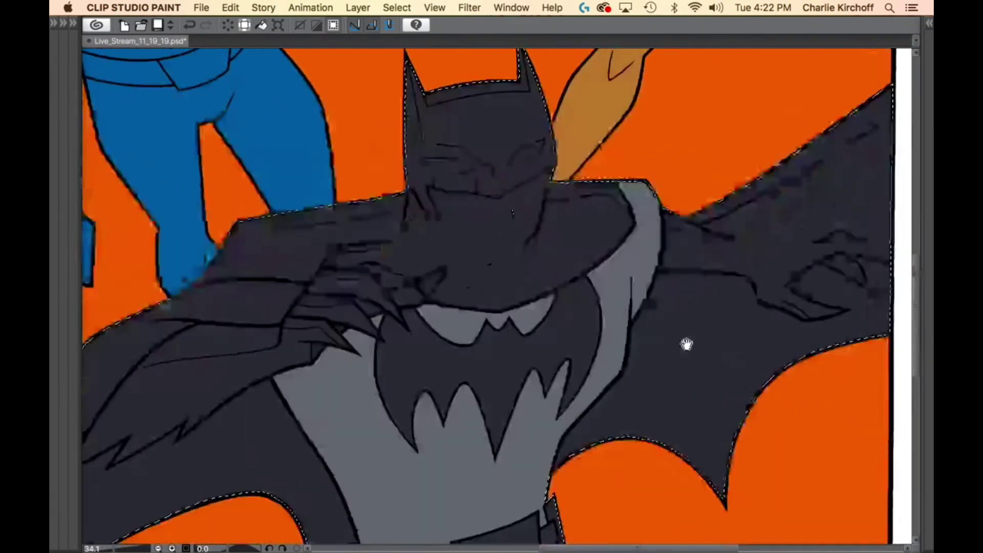
Lasso-fill the part of Batman's raised arm between the cape edge and the glove with blue-grey.
scroll(687, 345, down, 5)
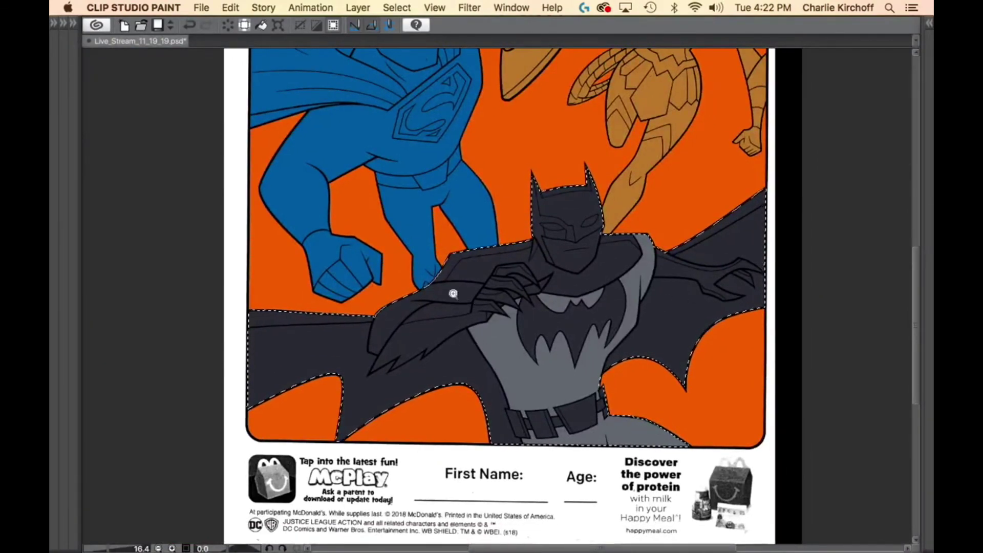
scroll(453, 293, up, 10)
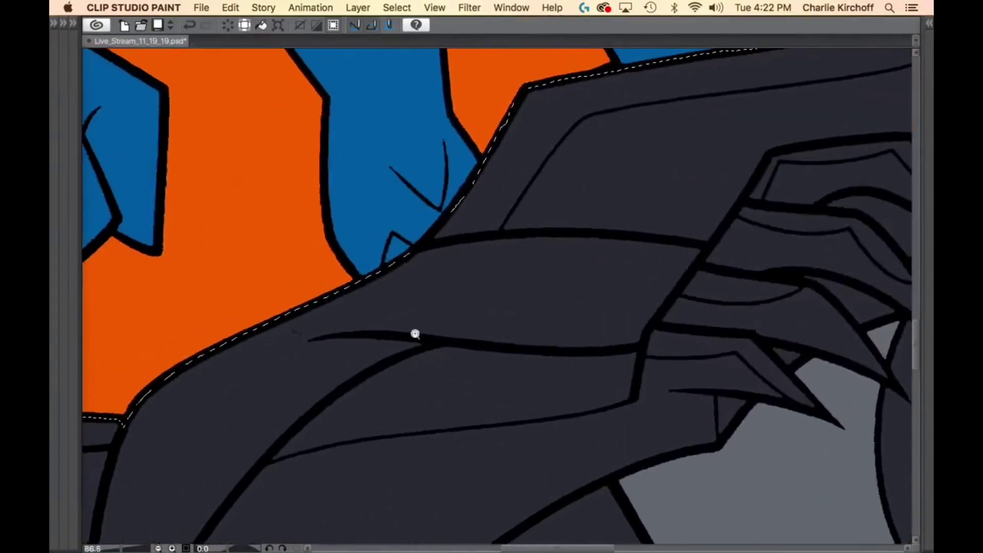
drag(403, 249, 434, 245)
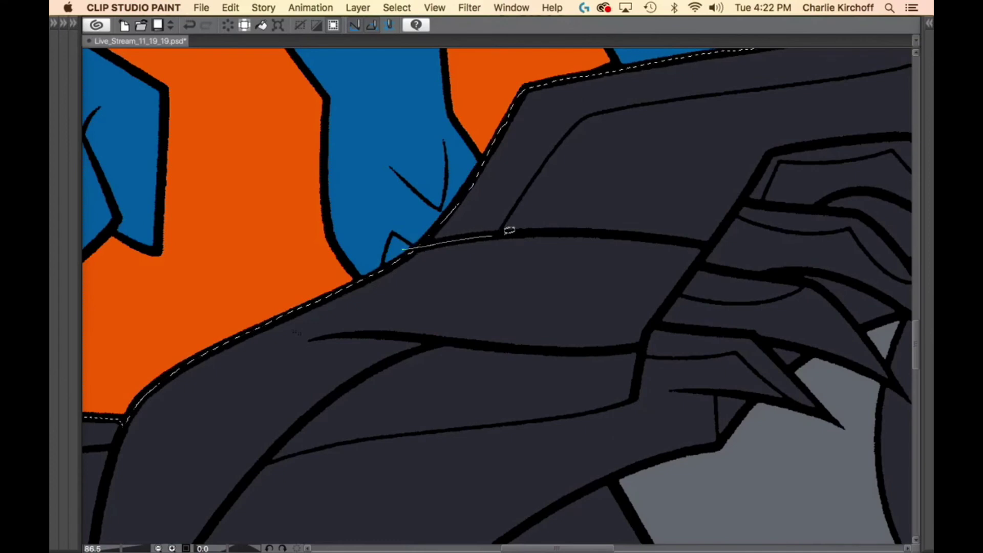
mouse_move(509, 231)
mouse_down()
mouse_move(698, 237)
mouse_move(708, 248)
mouse_move(669, 301)
mouse_up()
mouse_move(645, 341)
mouse_down()
mouse_move(476, 341)
mouse_move(328, 358)
mouse_move(379, 362)
mouse_up()
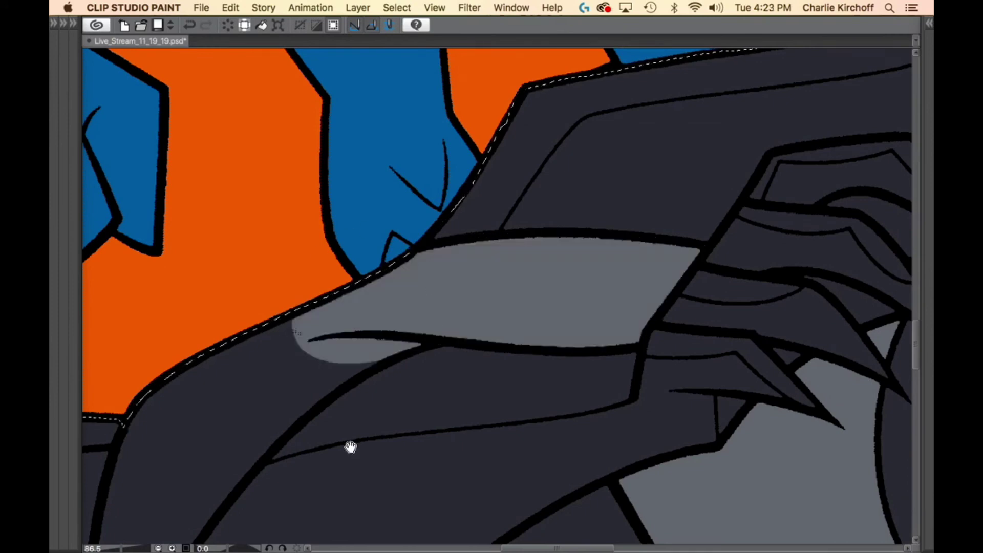
Lasso-fill the rest of the raised arm, around the elbow down to the glove's long curved edge, with blue-grey.
key(Tab)
key(Tab)
drag(439, 413, 623, 241)
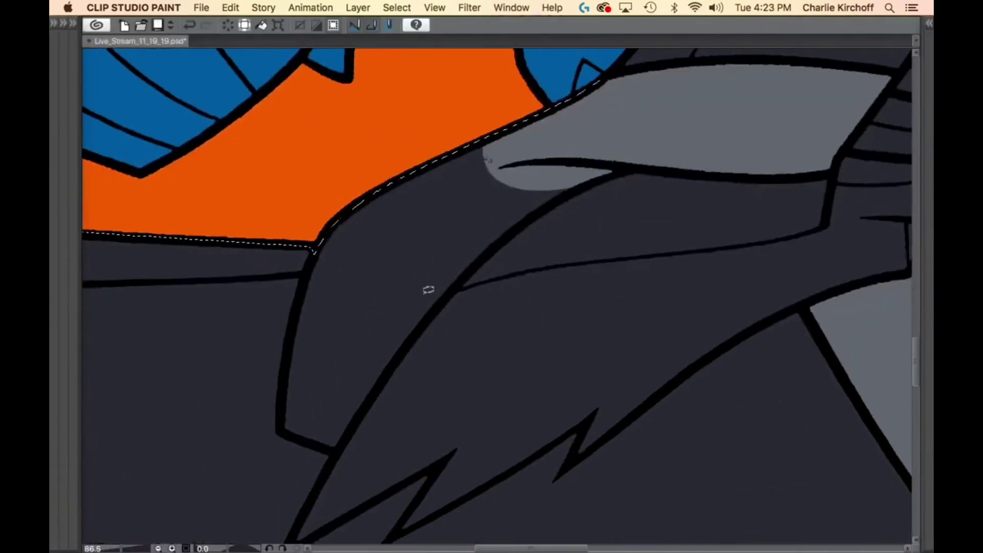
drag(391, 139, 320, 238)
drag(299, 297, 287, 364)
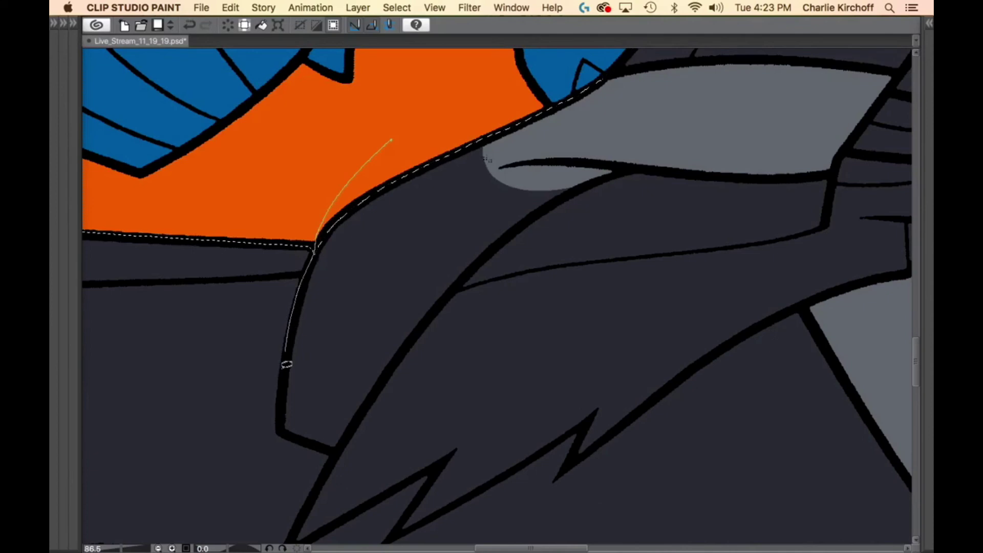
mouse_move(284, 422)
mouse_down()
mouse_move(335, 448)
mouse_move(350, 432)
mouse_up()
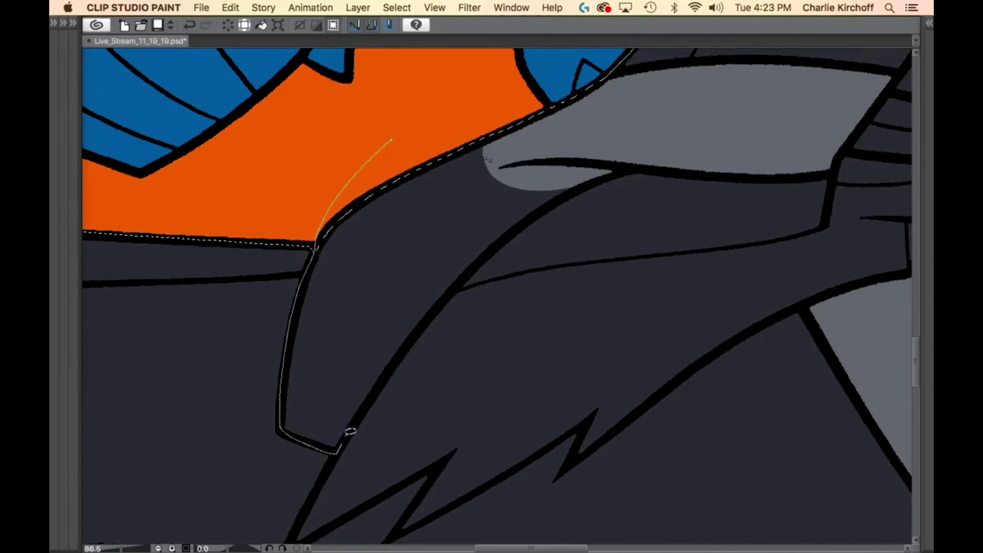
drag(378, 389, 416, 336)
mouse_move(465, 282)
mouse_down()
mouse_move(566, 192)
mouse_move(640, 154)
mouse_move(527, 185)
mouse_up()
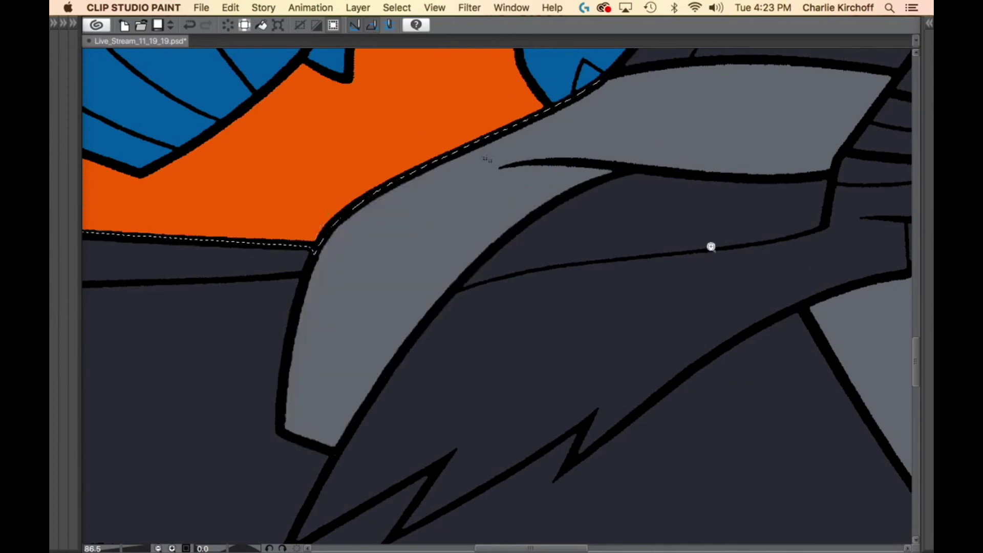
scroll(708, 246, down, 10)
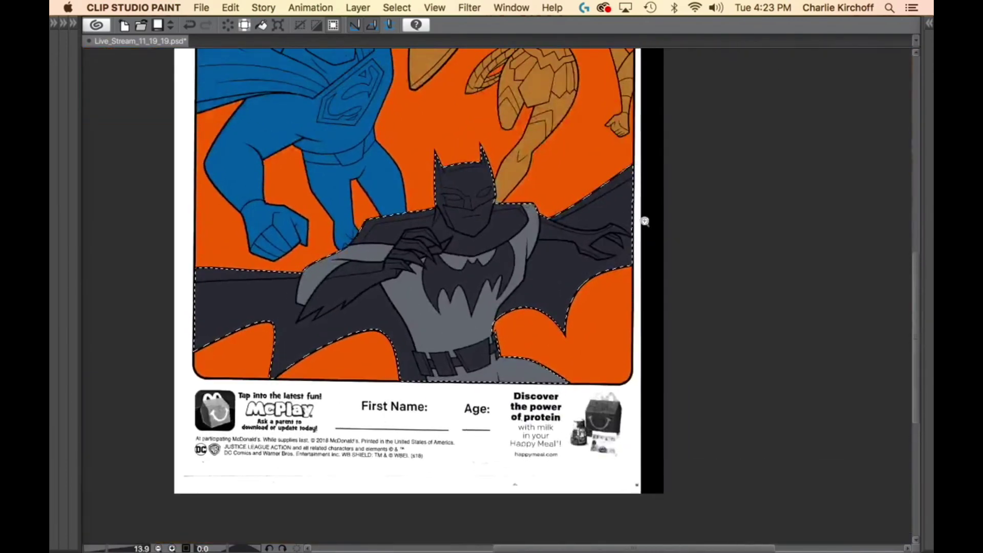
Auto-select Batman's dark areas with reference to other layers and pick the pale blue swatch (H 214, S 20, V 73).
click(471, 339)
key(Tab)
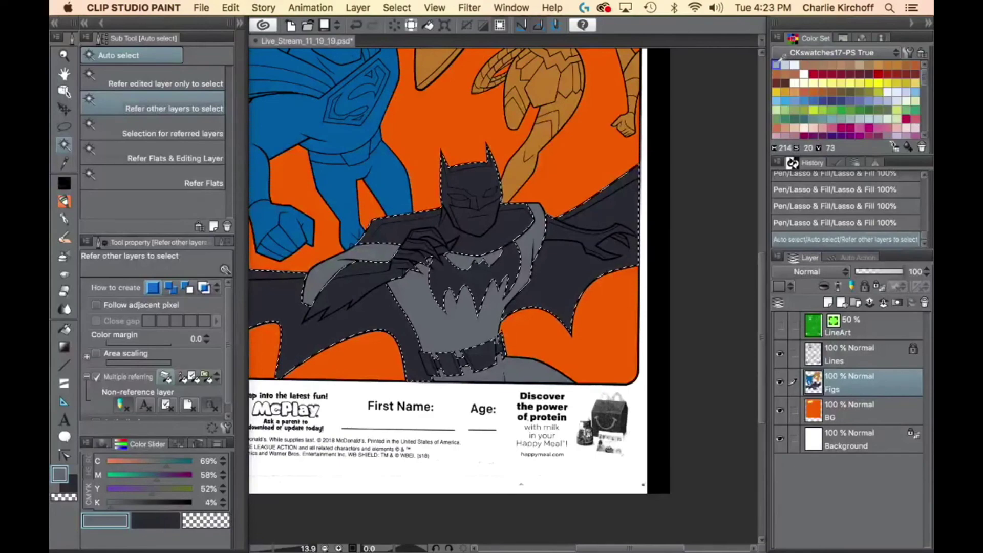
key(Tab)
Lasso-fill the eye on the left side of Batman's mask with pale blue, including its corners and lower edge.
scroll(562, 200, up, 8)
scroll(562, 200, up, 5)
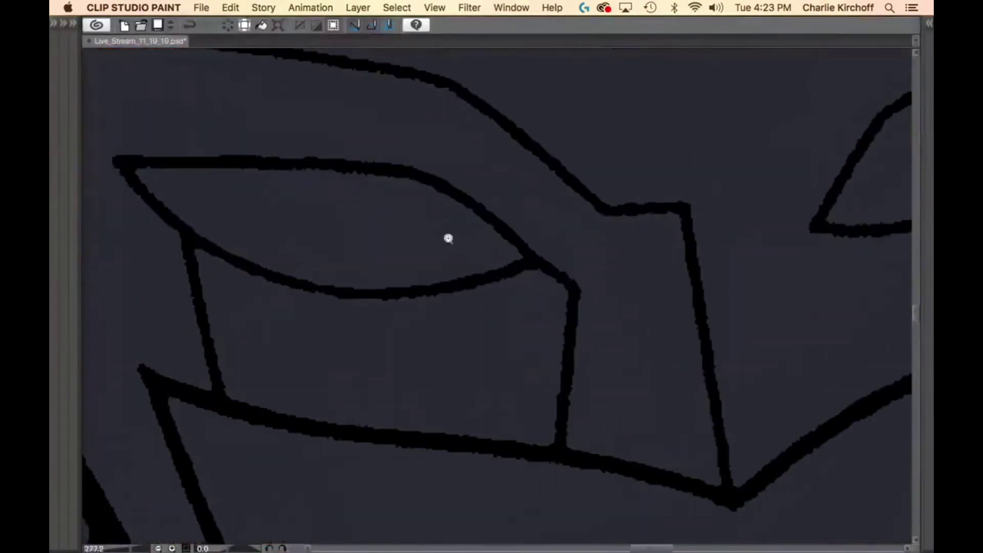
drag(557, 226, 512, 224)
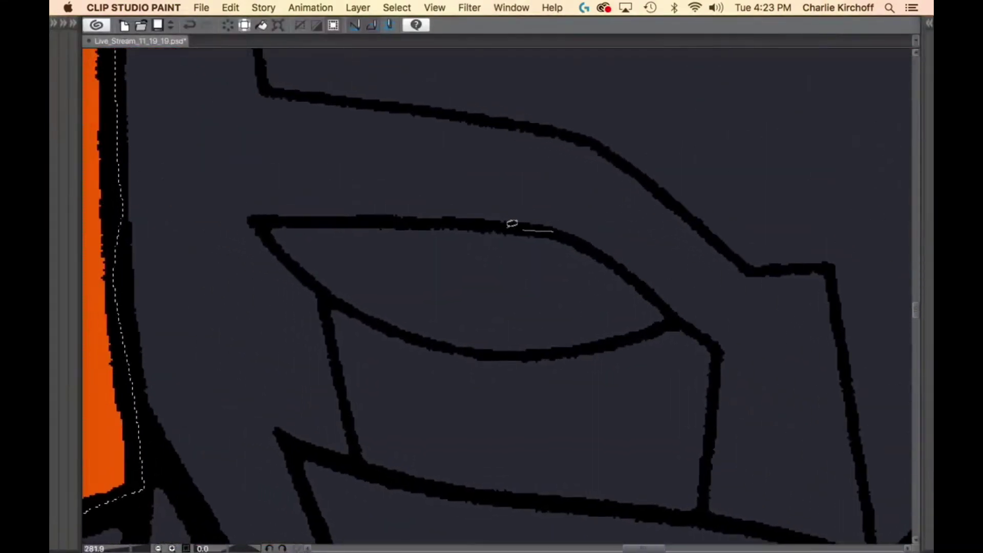
mouse_move(448, 219)
mouse_down()
mouse_move(259, 222)
mouse_move(295, 262)
mouse_up()
drag(626, 273, 582, 264)
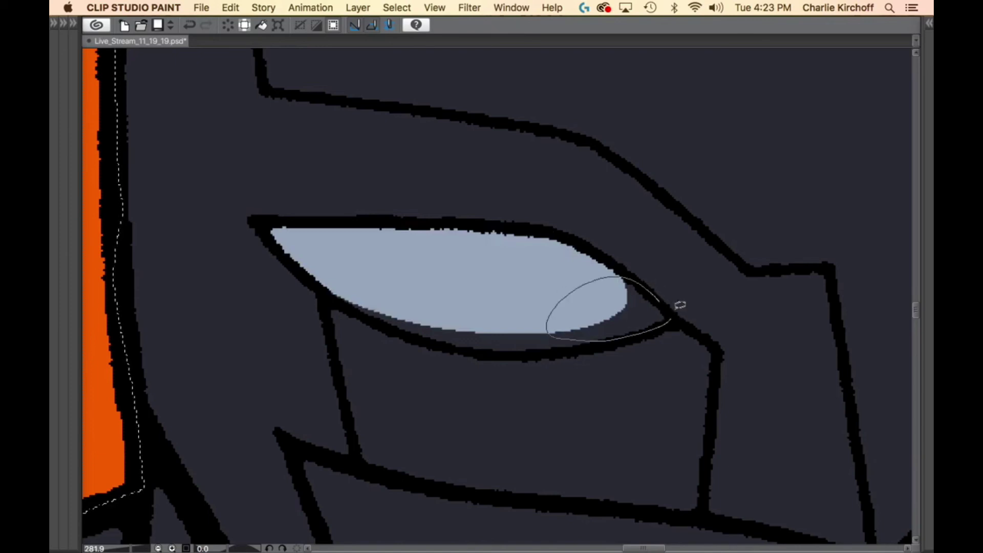
drag(680, 305, 672, 307)
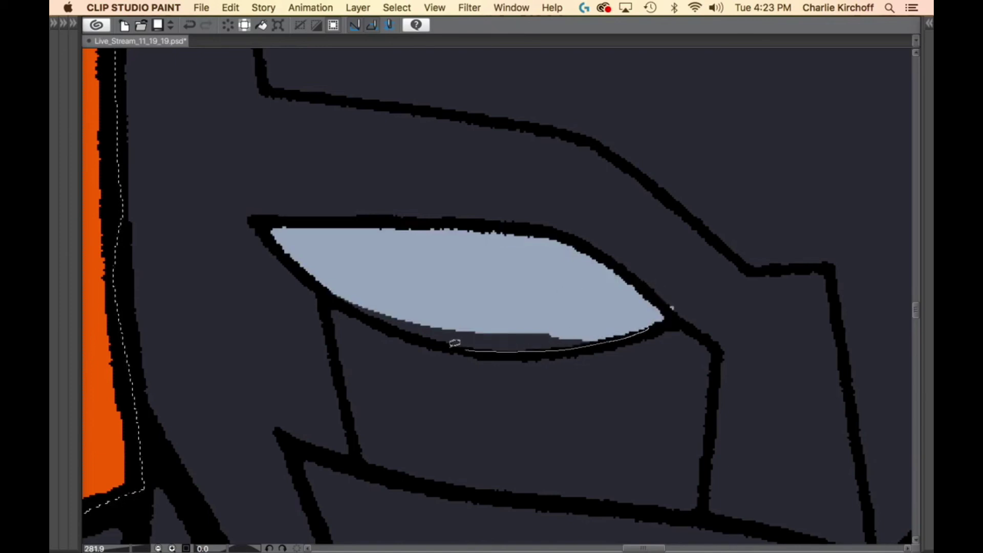
mouse_move(455, 342)
mouse_down()
mouse_move(389, 330)
mouse_move(338, 299)
mouse_up()
Lasso-fill the eye on the right side of Batman's mask with pale blue.
mouse_move(686, 288)
mouse_down()
mouse_move(708, 304)
mouse_move(716, 288)
mouse_up()
drag(904, 323, 343, 305)
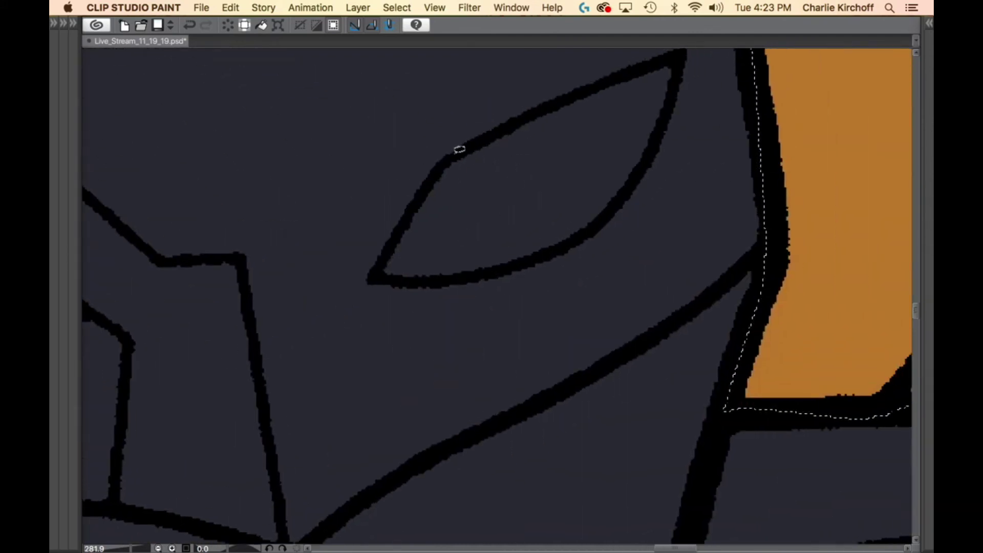
mouse_move(460, 149)
mouse_down()
mouse_move(416, 204)
mouse_move(385, 274)
mouse_move(460, 279)
mouse_move(522, 261)
mouse_move(614, 207)
mouse_move(654, 136)
mouse_move(602, 89)
mouse_move(572, 93)
mouse_move(580, 254)
mouse_move(485, 251)
mouse_move(496, 333)
mouse_move(536, 316)
mouse_move(559, 287)
mouse_move(560, 221)
mouse_up()
drag(621, 311, 517, 342)
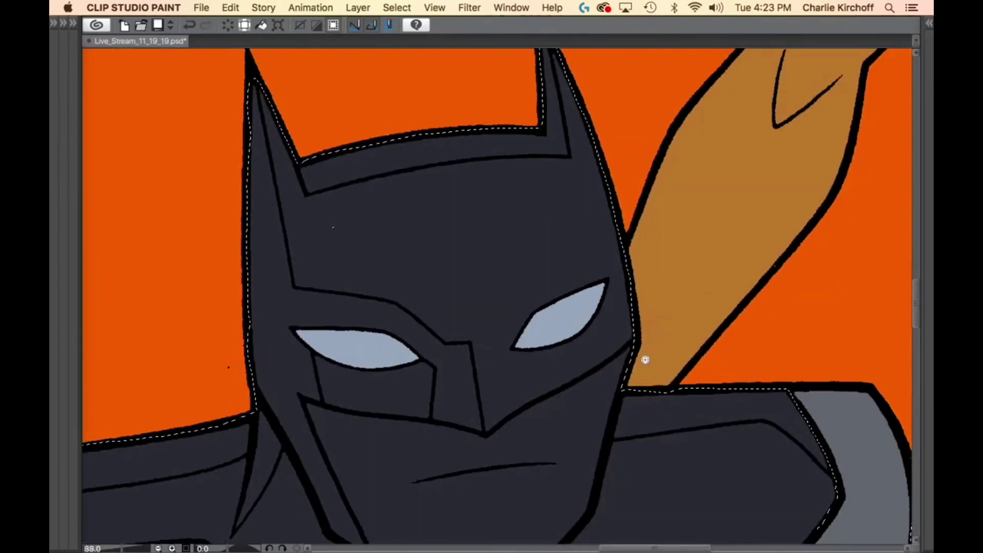
Pick the brown skin swatch and adjust the drawing colour to a pinker, lighter tone, hex B27765.
key(super+minus)
key(Tab)
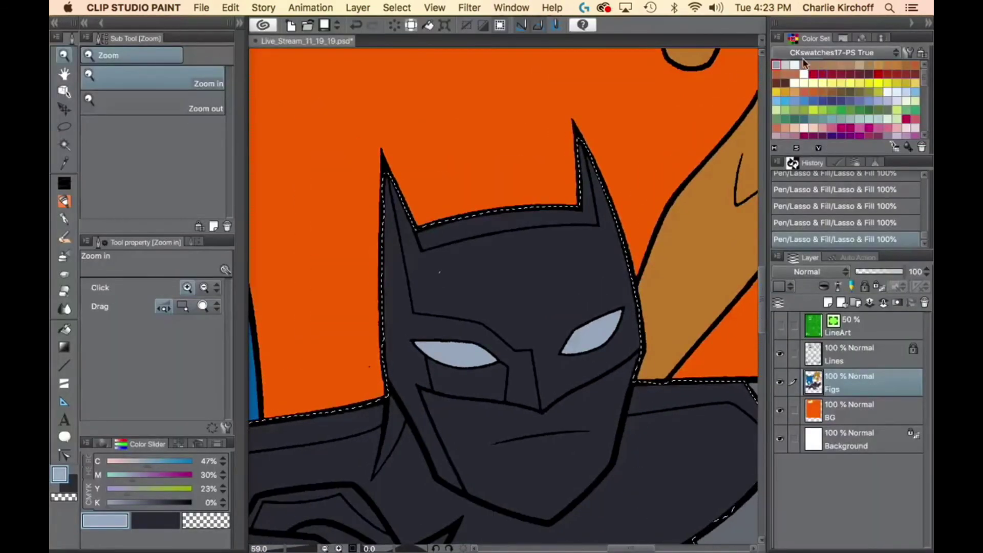
click(804, 64)
key(Tab)
key(Tab)
click(60, 475)
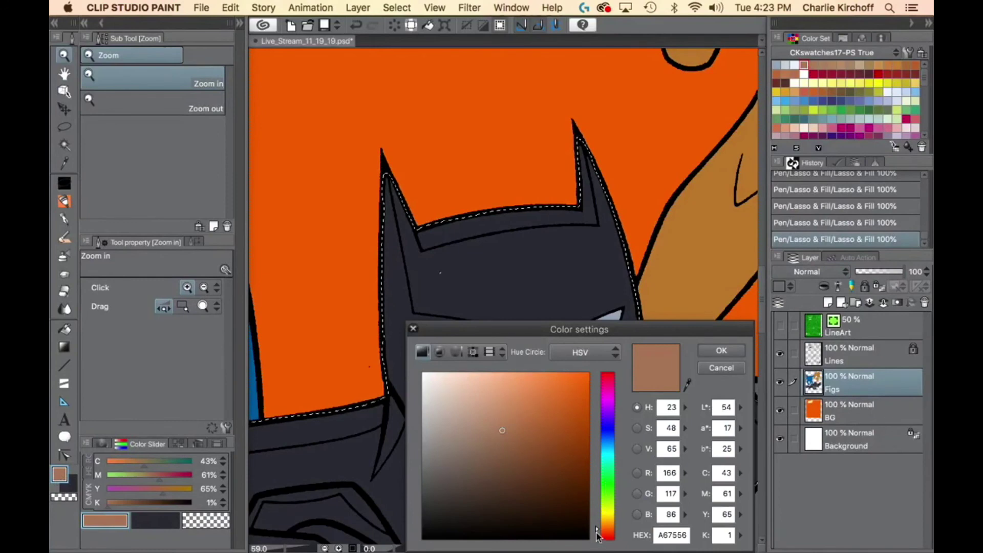
drag(596, 535, 600, 535)
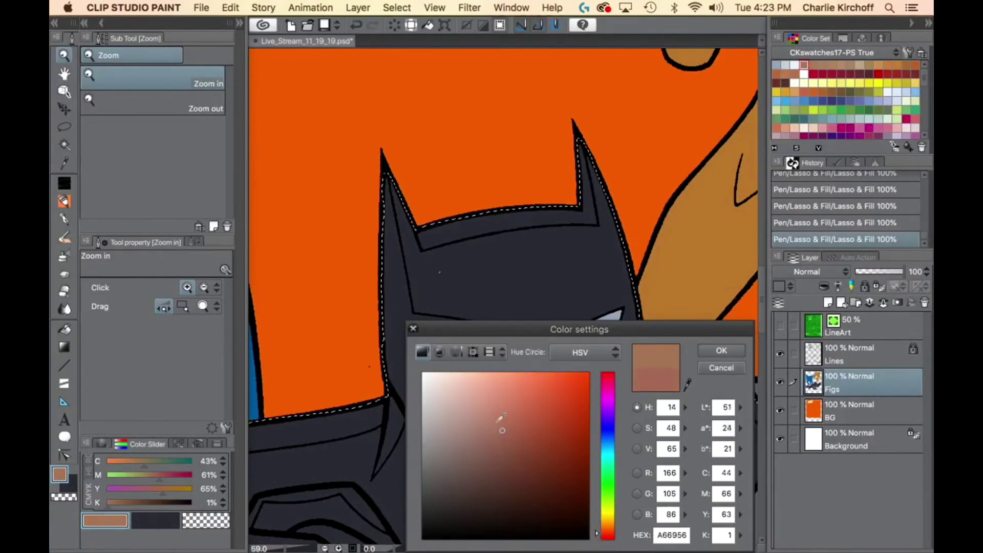
click(499, 423)
drag(500, 423, 499, 426)
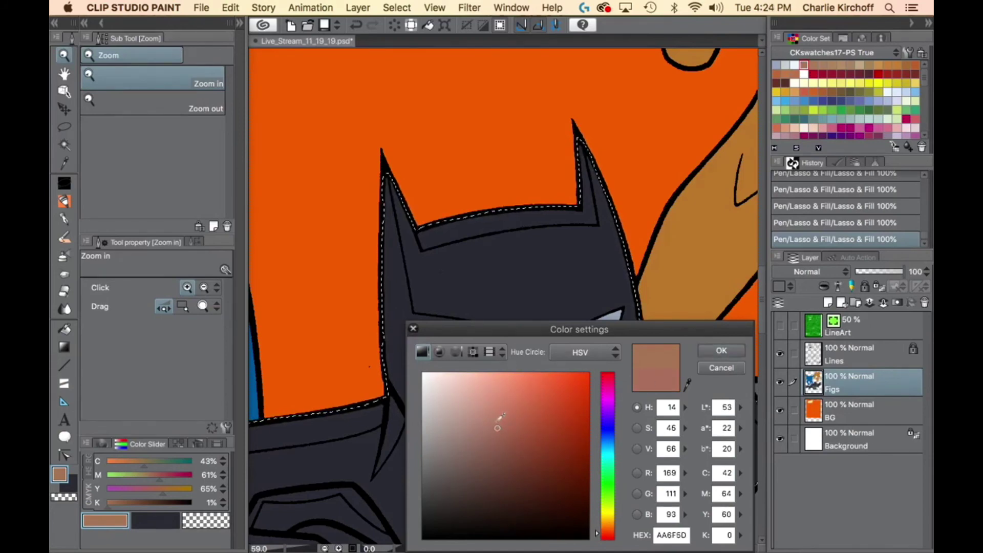
click(494, 422)
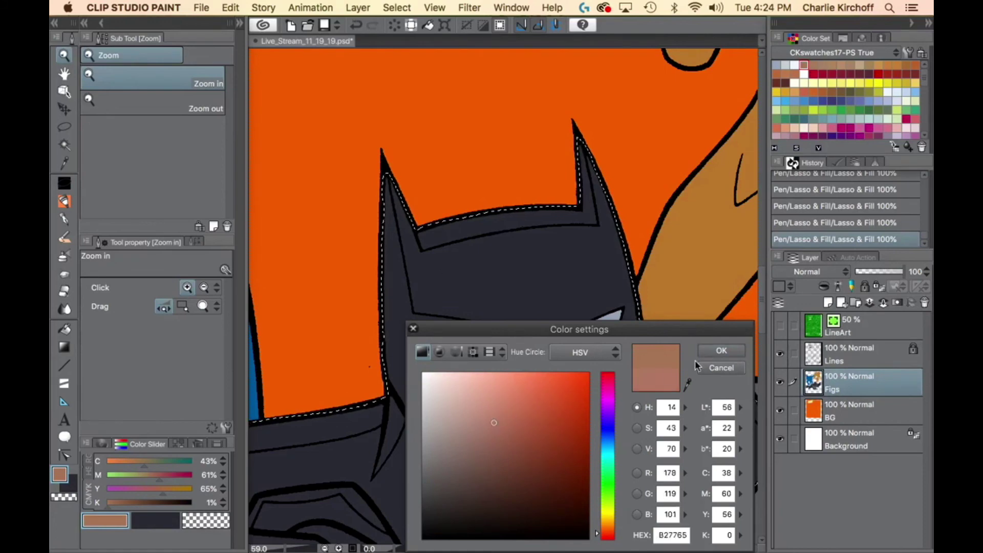
click(721, 352)
Lasso-fill over the stray speck on the forehead of Batman's mask with the dark cape colour.
drag(443, 272, 559, 276)
click(456, 253)
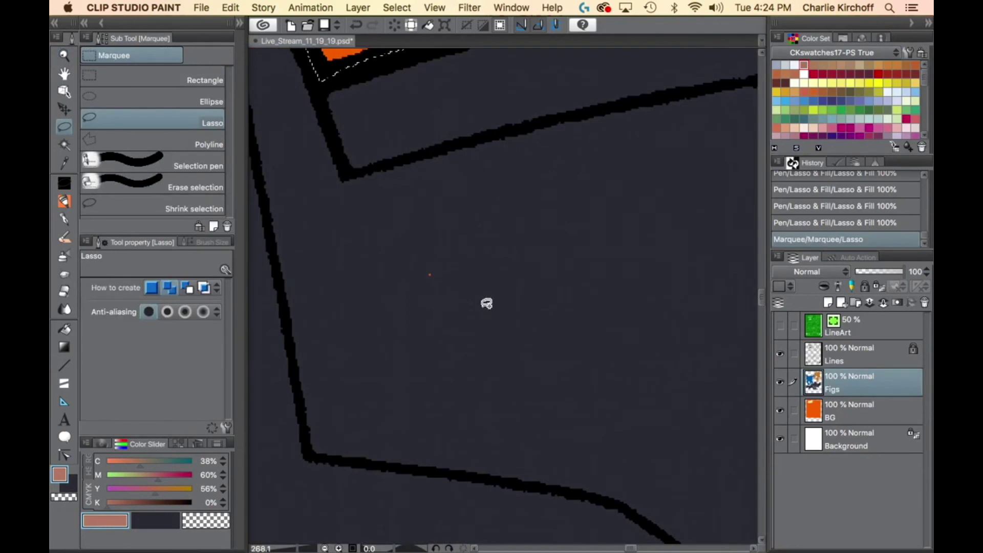
key(x)
key(p)
drag(445, 280, 469, 240)
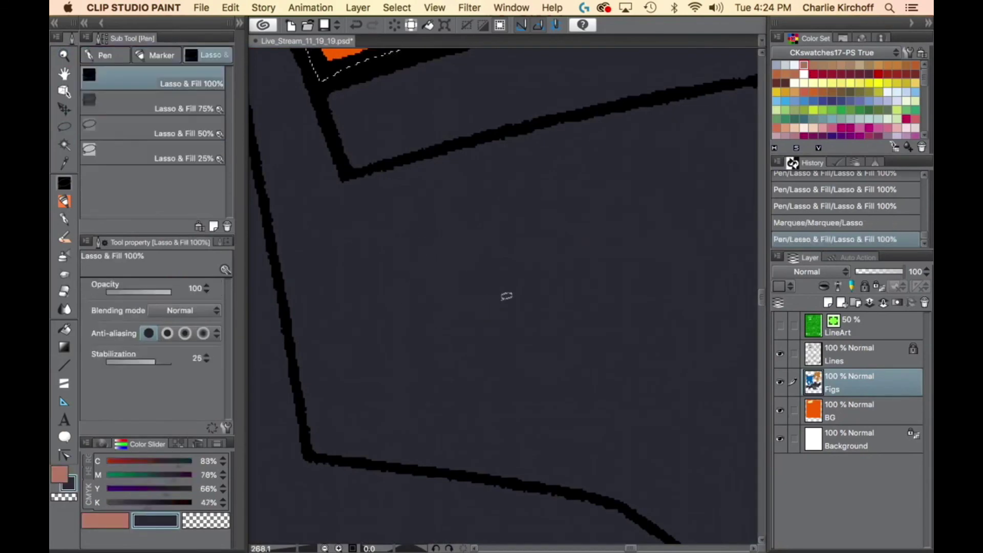
Switch to the pinkish skin tone and lasso-fill Batman's cheek and mouth area beneath the mask edge, left of the nose tip.
key(x)
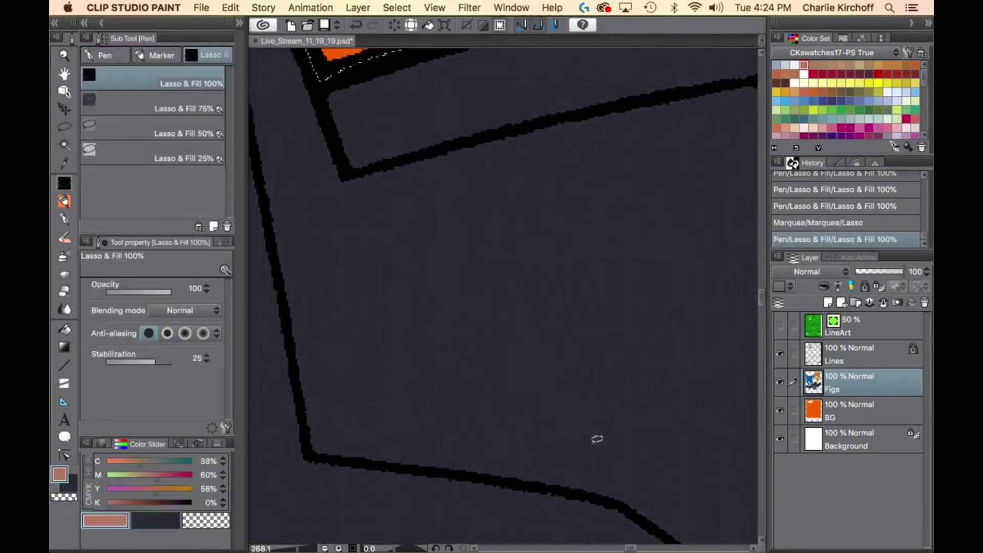
key(super+space)
drag(592, 442, 575, 446)
drag(646, 465, 542, 125)
drag(543, 459, 492, 397)
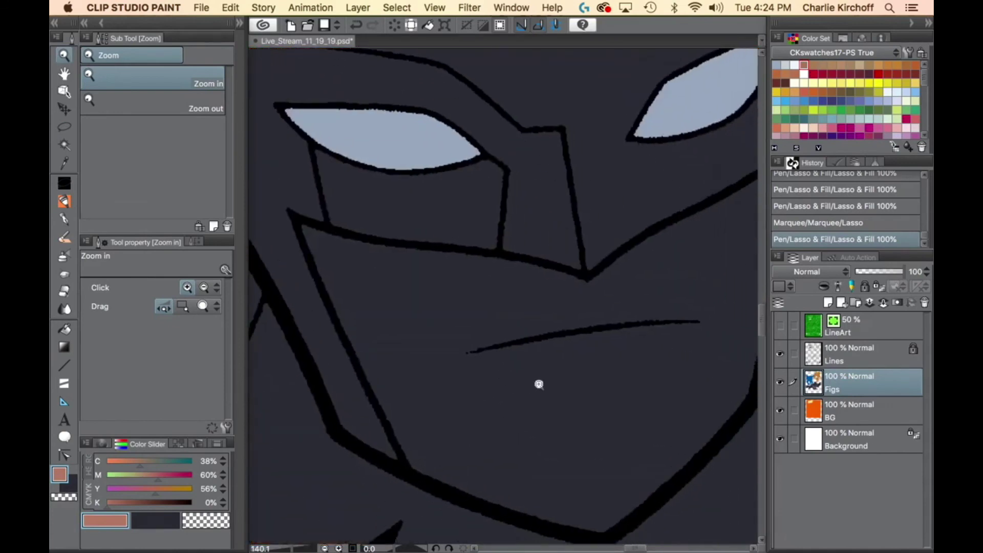
key(Tab)
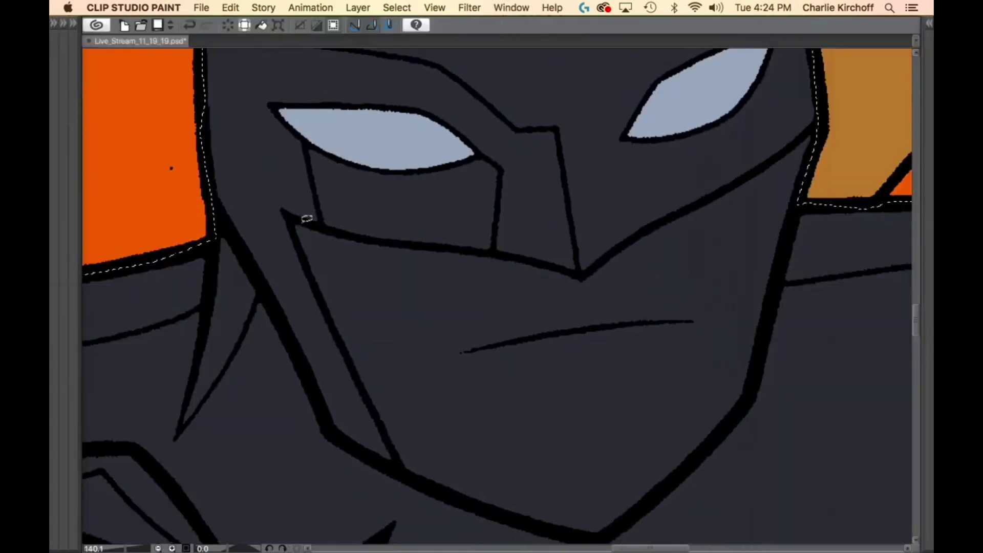
mouse_move(293, 221)
mouse_down()
mouse_move(385, 340)
mouse_move(595, 287)
mouse_move(572, 265)
mouse_move(529, 253)
mouse_move(304, 220)
mouse_up()
Lasso-fill the cheek under the mask edge on the right side of Batman's face with the skin tone.
drag(714, 195, 562, 255)
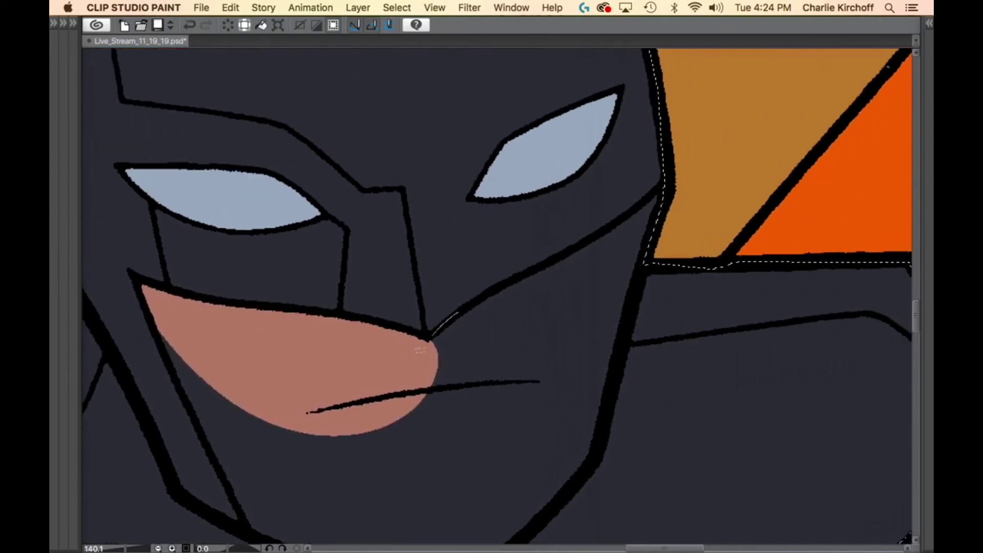
mouse_move(419, 350)
mouse_down()
mouse_move(565, 354)
mouse_move(676, 225)
mouse_up()
drag(667, 181, 447, 322)
drag(471, 423, 594, 202)
Lasso-fill the rest of Batman's lower face with the skin tone, covering both sides of the jaw and the chin.
drag(283, 88, 283, 112)
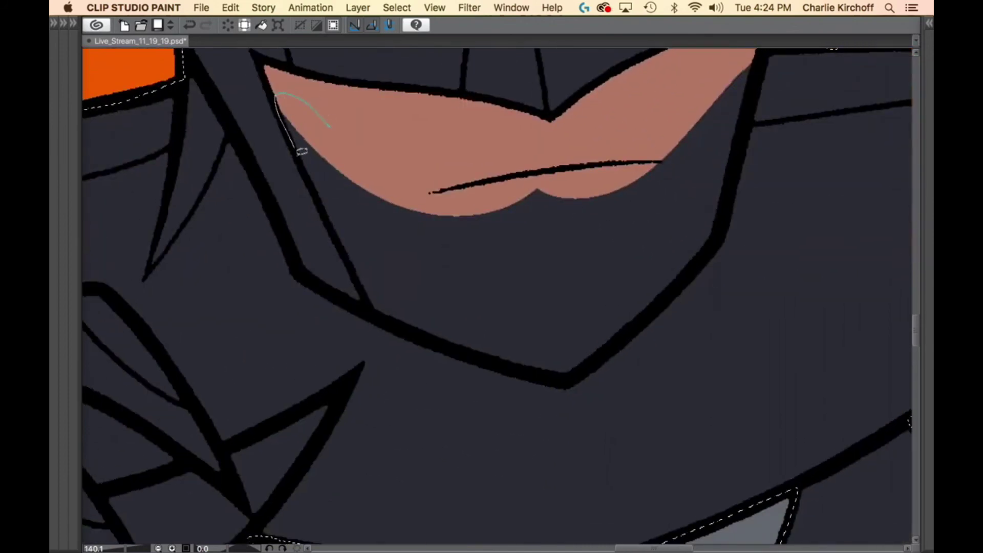
drag(302, 151, 368, 289)
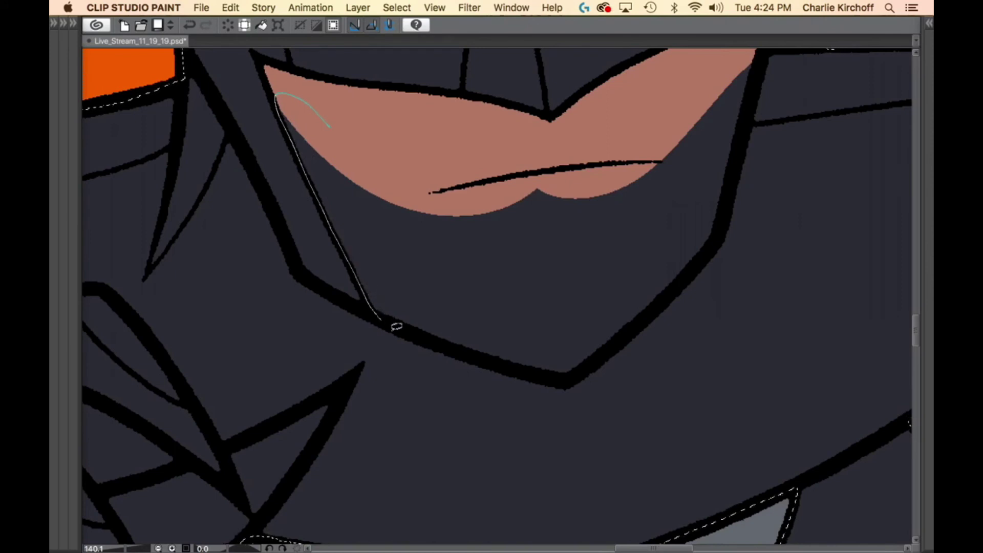
mouse_move(396, 326)
mouse_down()
mouse_move(513, 207)
mouse_move(487, 171)
mouse_up()
drag(616, 351, 524, 403)
drag(658, 153, 680, 92)
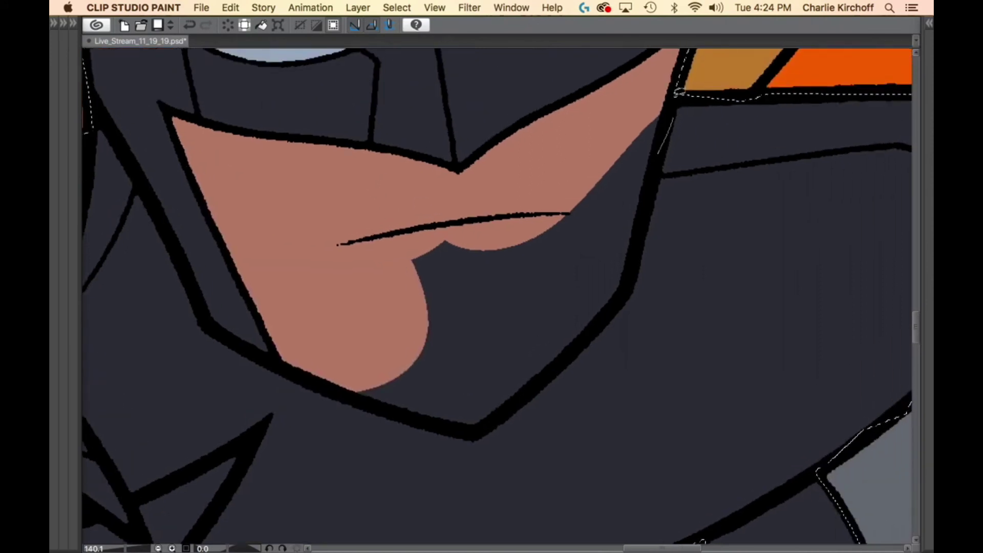
mouse_move(433, 205)
mouse_down()
mouse_move(336, 367)
mouse_move(344, 387)
mouse_move(465, 432)
mouse_move(526, 395)
mouse_move(623, 296)
mouse_move(667, 121)
mouse_up()
drag(696, 295, 748, 213)
Deselect Batman's area and auto-select the whole blue shape of Superman.
mouse_move(759, 336)
mouse_down()
mouse_move(727, 332)
mouse_move(646, 368)
mouse_up()
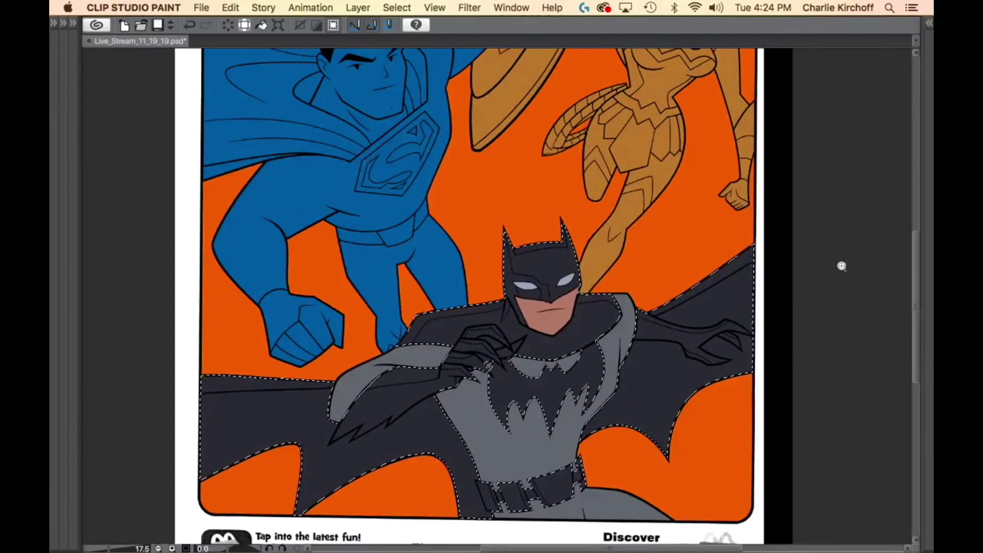
key(super+d)
scroll(761, 312, up, 4)
scroll(761, 312, left, 3)
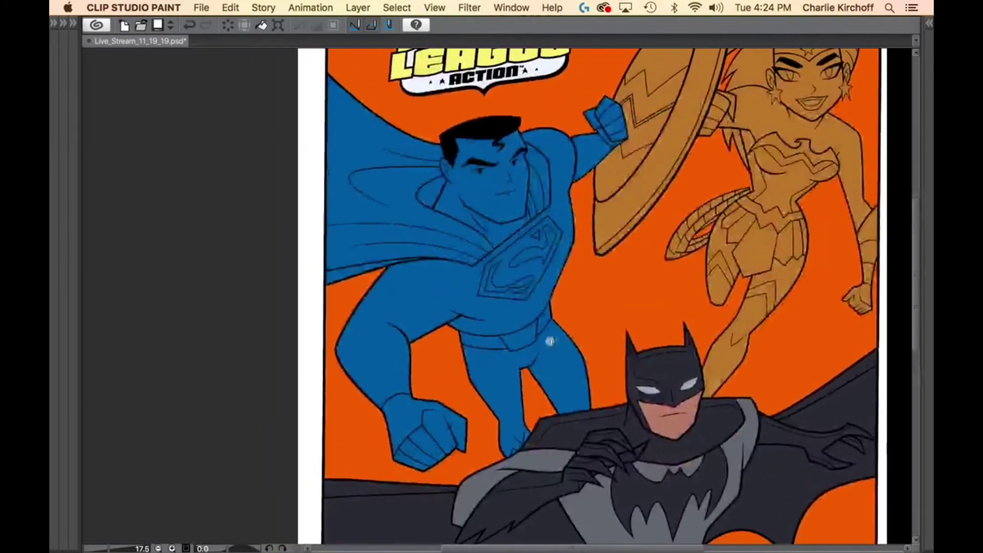
click(569, 364)
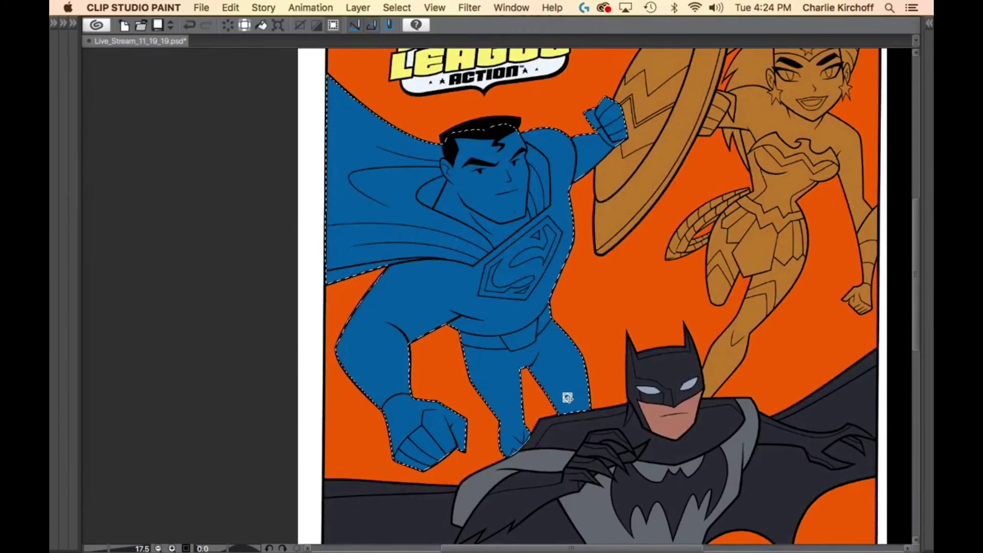
Lasso-fill the gap between Superman's cape collar and neck, below the ear, with the transparent colour to expose the background.
drag(439, 172, 525, 181)
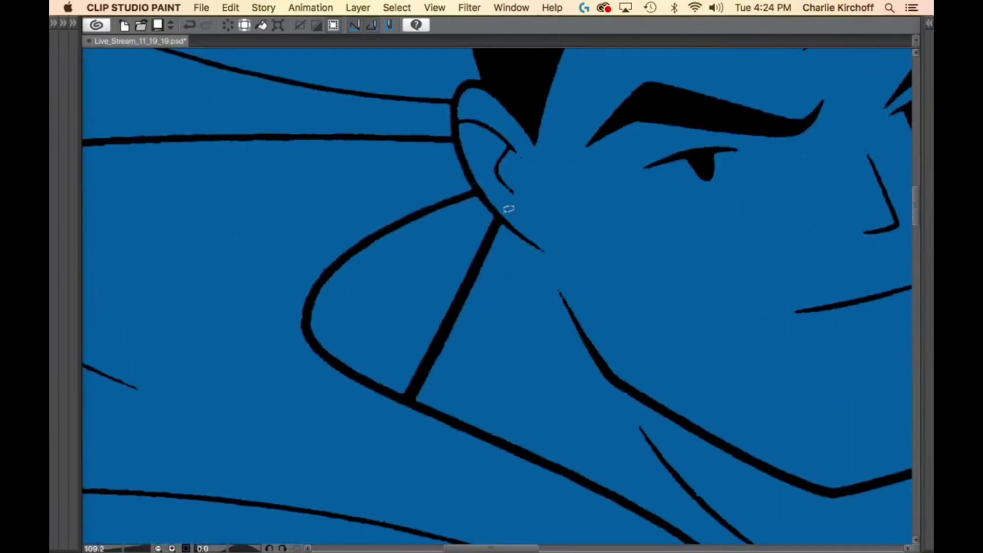
key(Tab)
key(Tab)
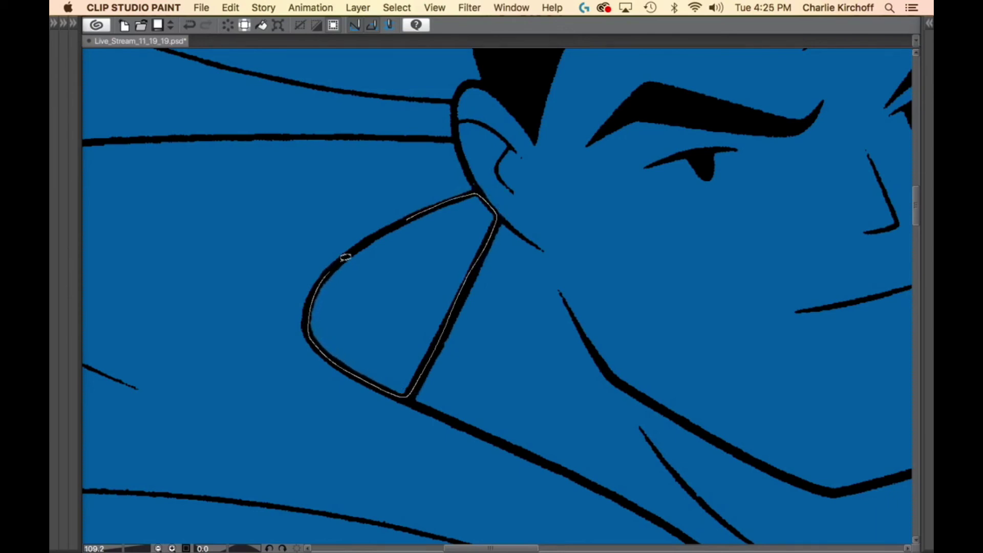
drag(345, 258, 441, 198)
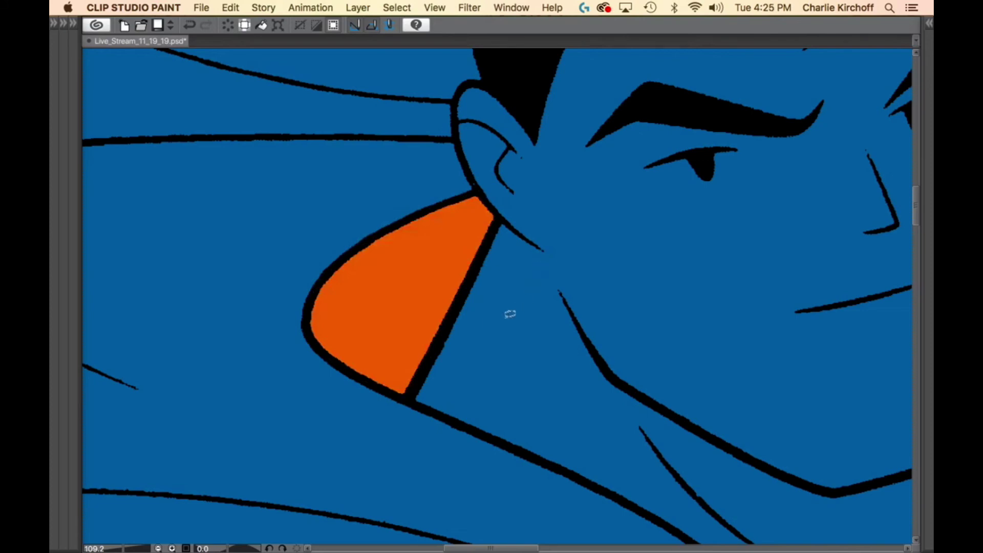
Pick the golden yellow swatch as the drawing colour and reduce its cyan to 0%.
scroll(539, 305, down, 5)
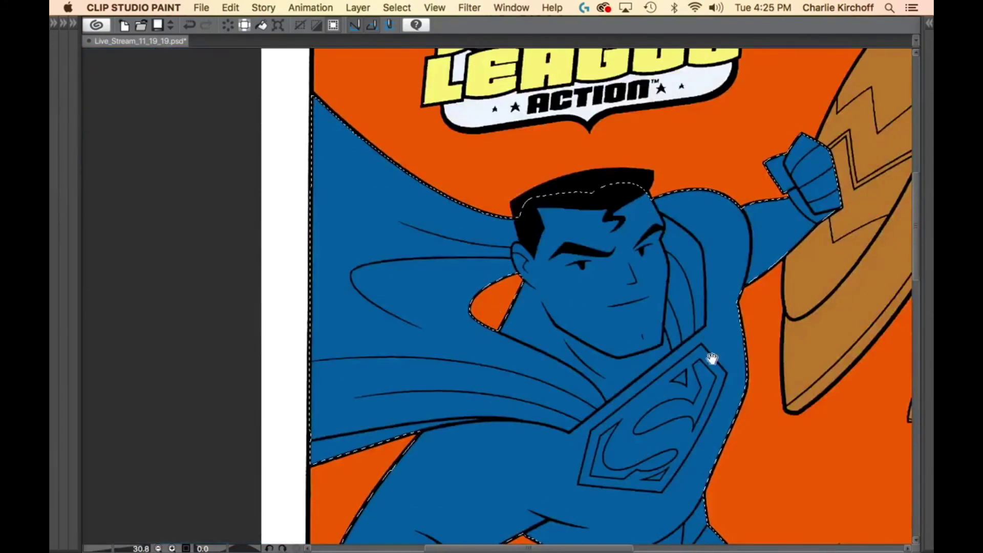
scroll(714, 356, down, 5)
scroll(714, 356, right, 3)
key(Tab)
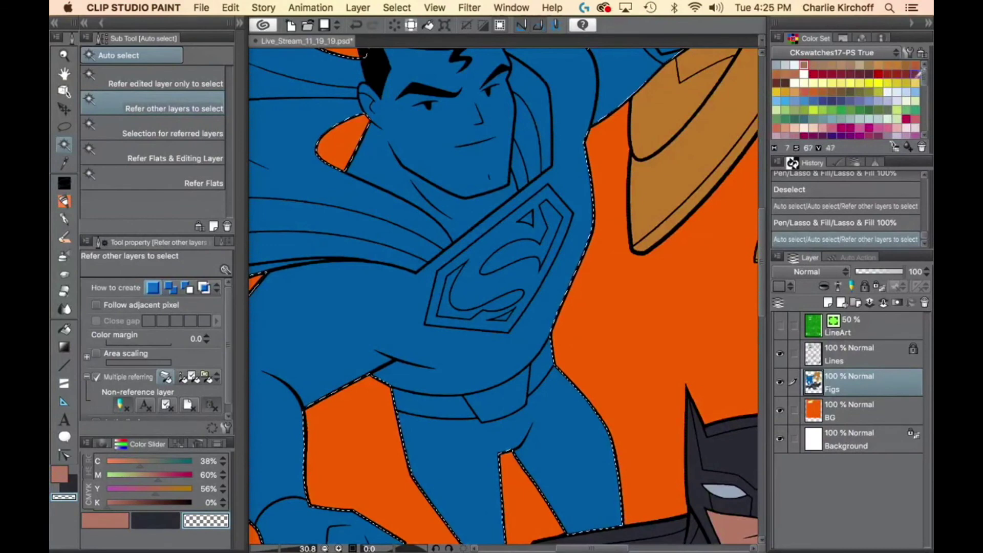
click(777, 92)
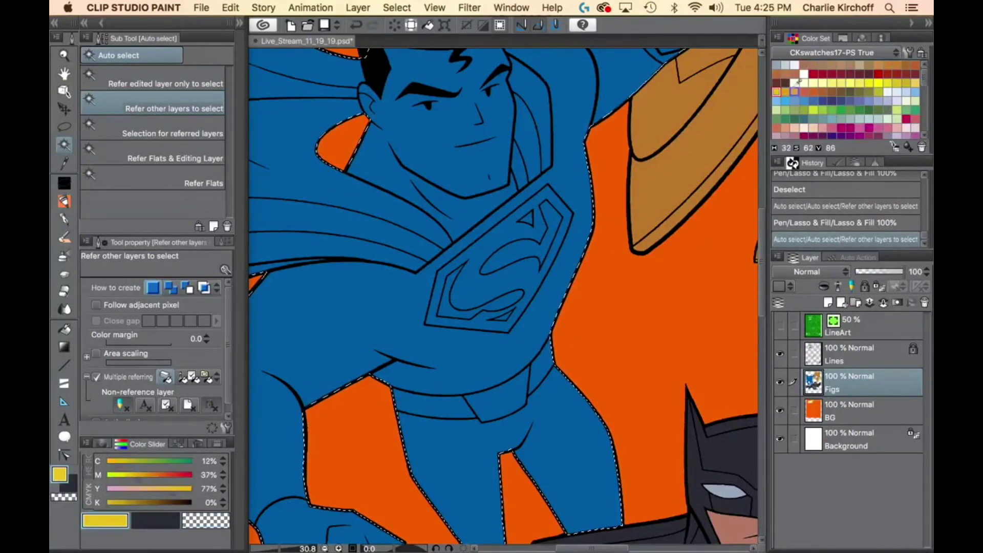
drag(111, 463, 101, 467)
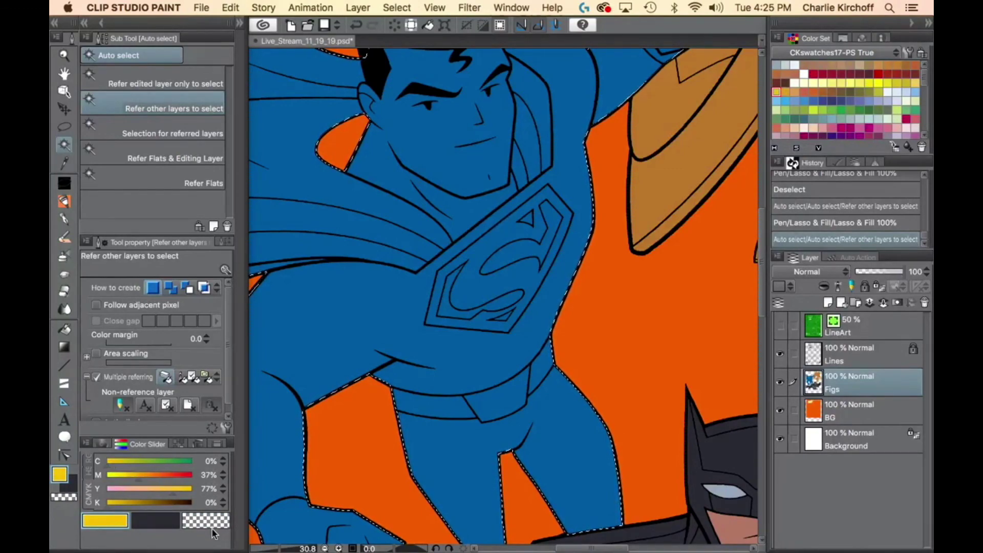
Lasso-fill the short section of Superman's belt to the right of the buckle with yellow.
key(Tab)
drag(539, 373, 604, 387)
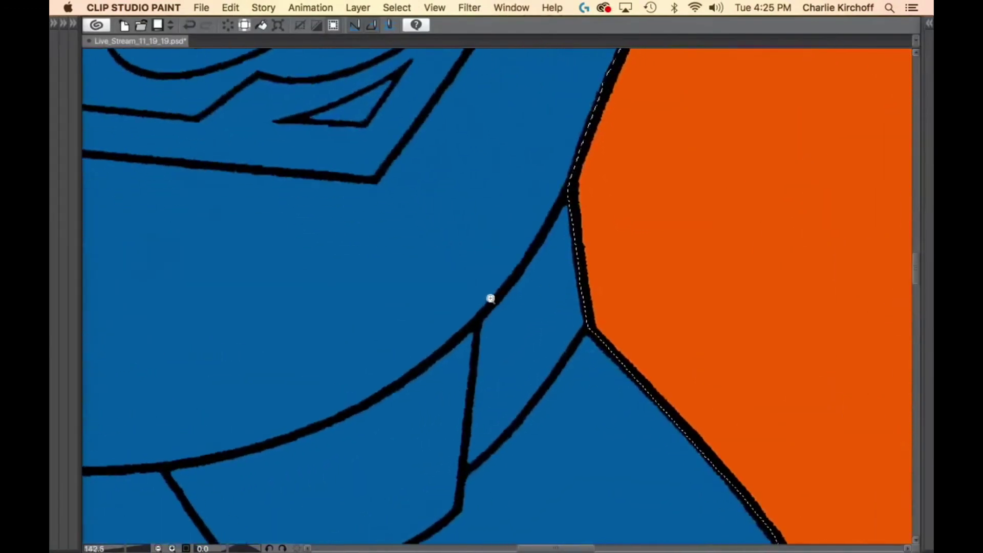
drag(503, 295, 476, 331)
mouse_move(474, 389)
mouse_down()
mouse_move(467, 445)
mouse_move(501, 439)
mouse_move(564, 365)
mouse_up()
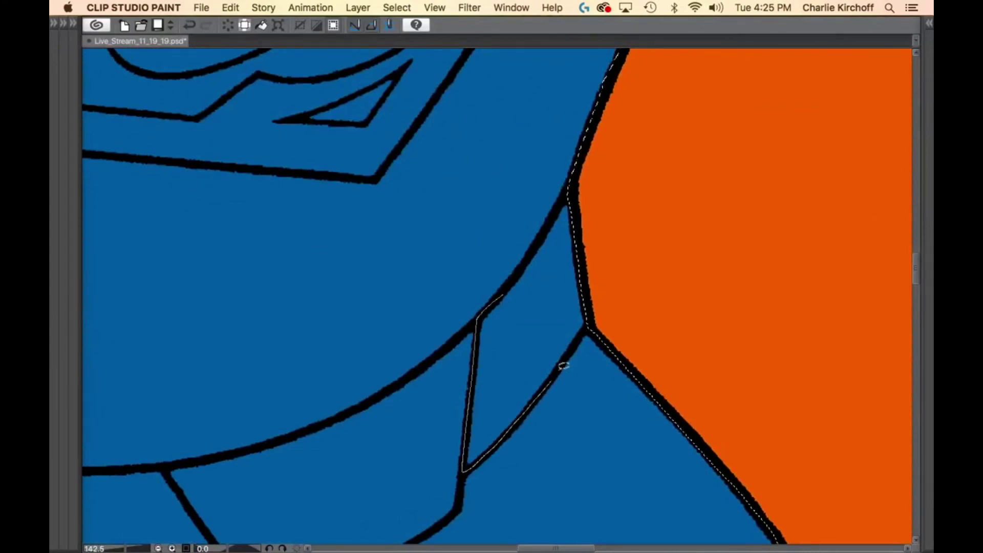
mouse_move(586, 333)
mouse_down()
mouse_move(624, 236)
mouse_move(588, 175)
mouse_up()
drag(560, 213, 562, 208)
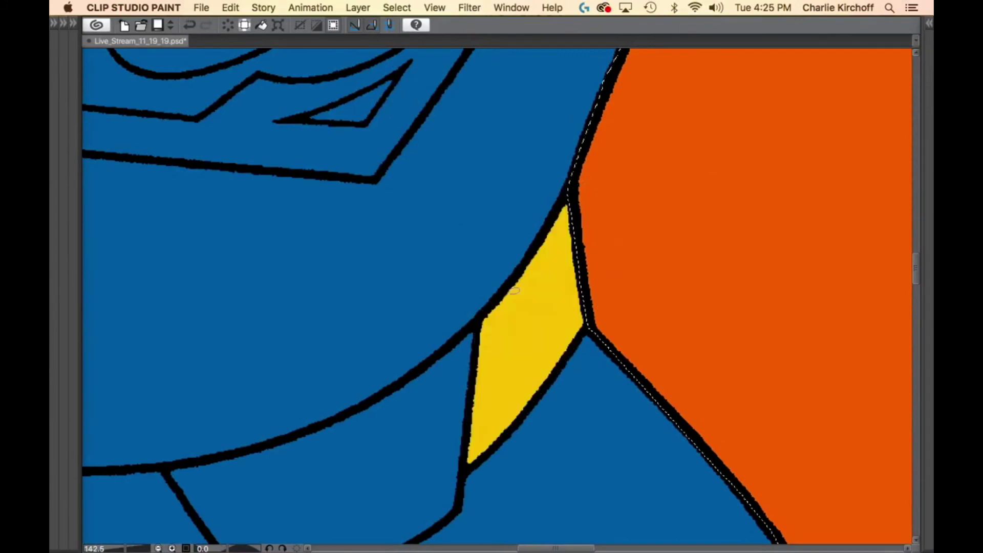
Lasso-fill the belt section left of the buckle with yellow, and limit the selection to Superman's blue areas without the yellow sections.
drag(402, 446, 749, 201)
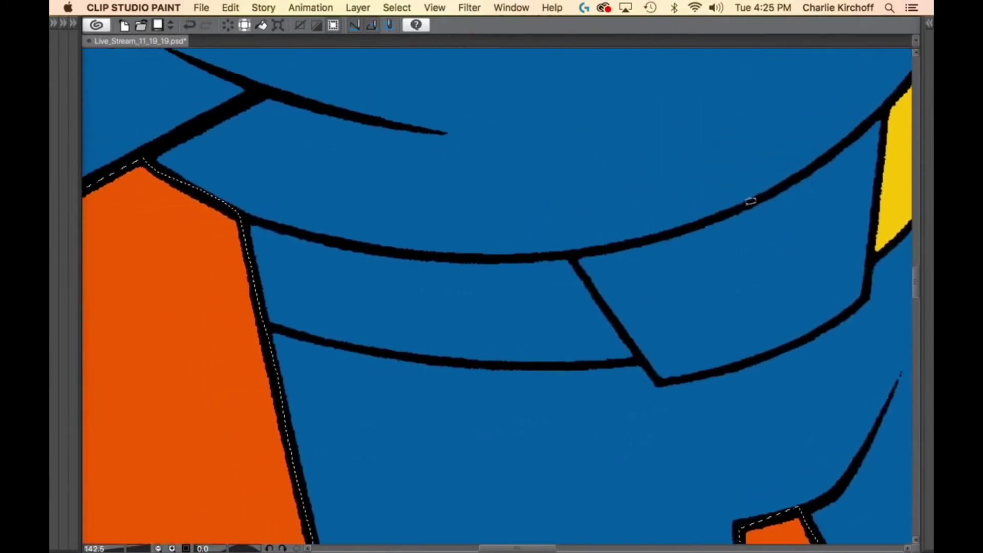
mouse_move(324, 234)
mouse_down()
mouse_move(271, 219)
mouse_move(222, 228)
mouse_move(212, 329)
mouse_move(260, 321)
mouse_move(484, 360)
mouse_move(644, 355)
mouse_move(570, 250)
mouse_move(446, 255)
mouse_move(353, 241)
mouse_up()
drag(733, 322, 591, 380)
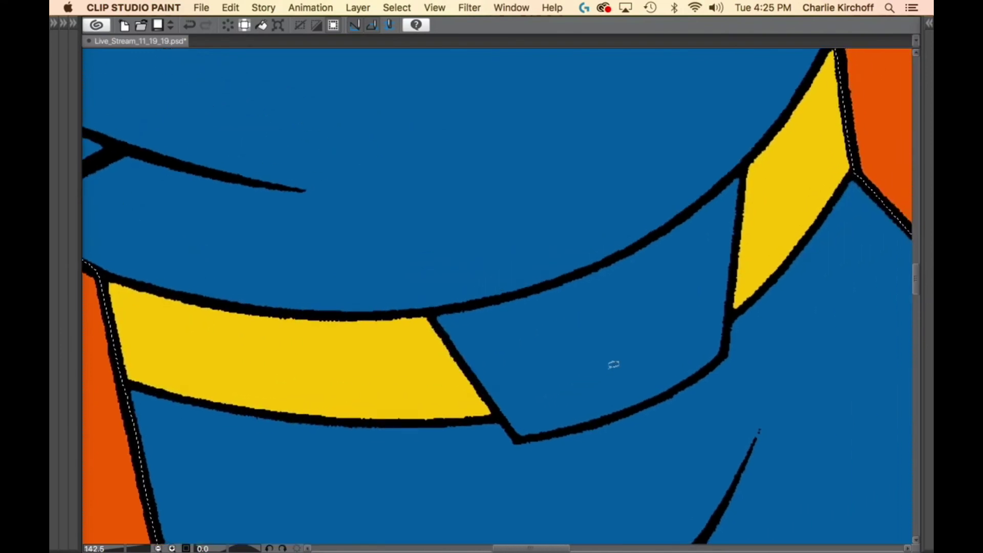
key(w)
click(778, 232)
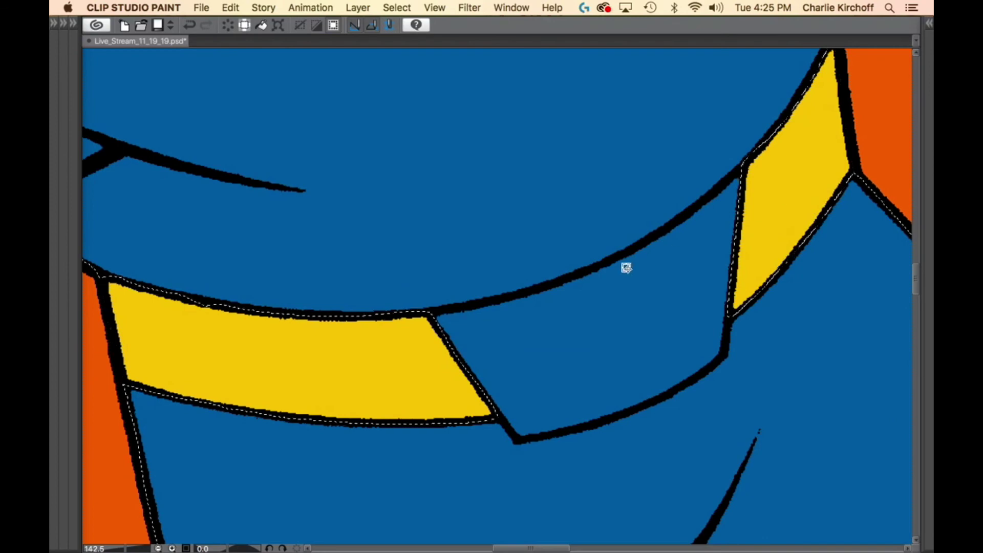
Set the secondary colour to a dark red swatch, fine-tune its mix, and undo the trial fill on the belt buckle.
key(Tab)
key(x)
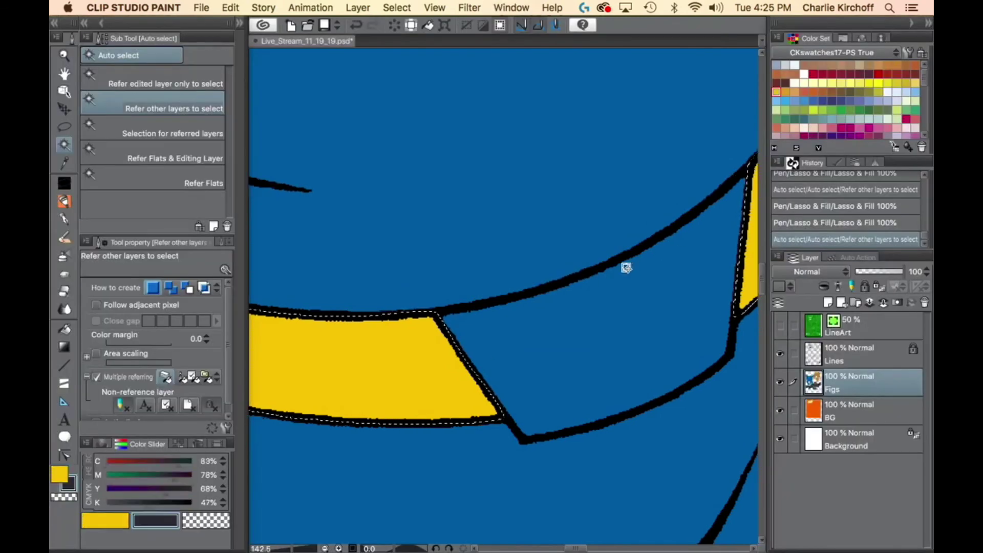
click(813, 73)
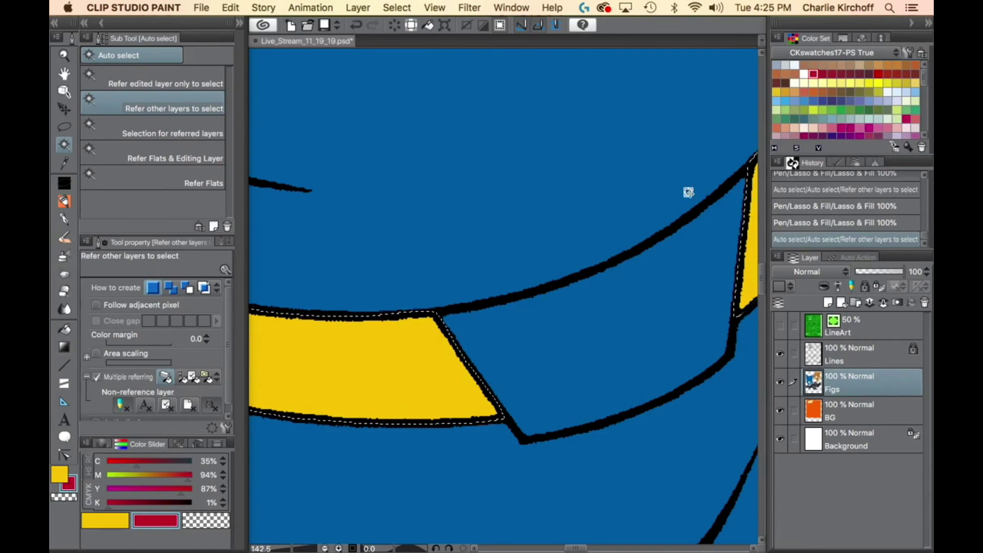
click(832, 74)
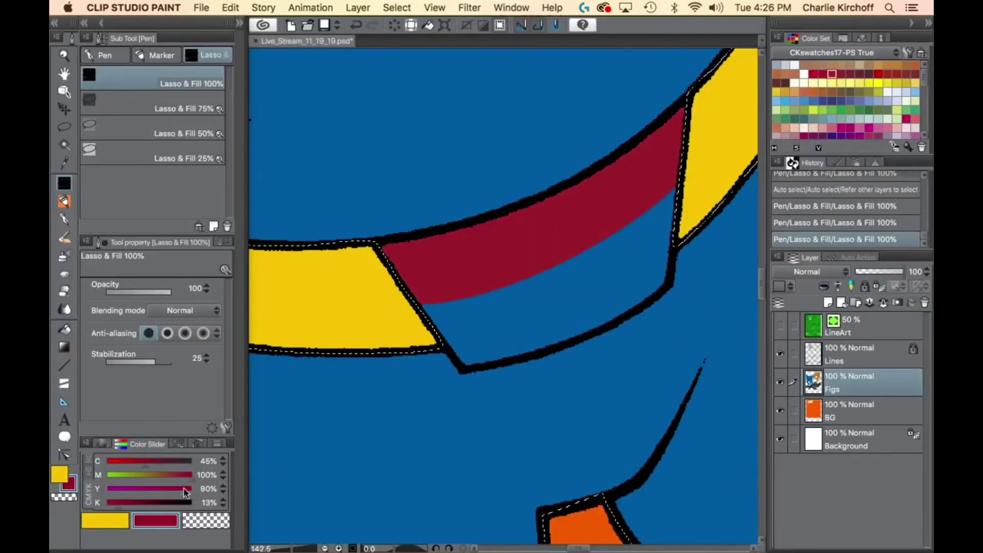
key(Tab)
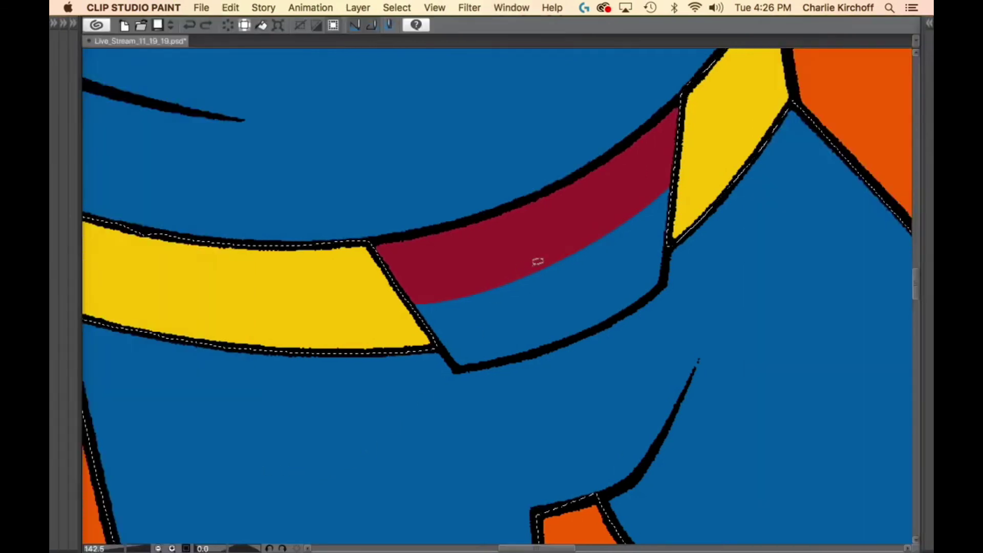
key(super+z)
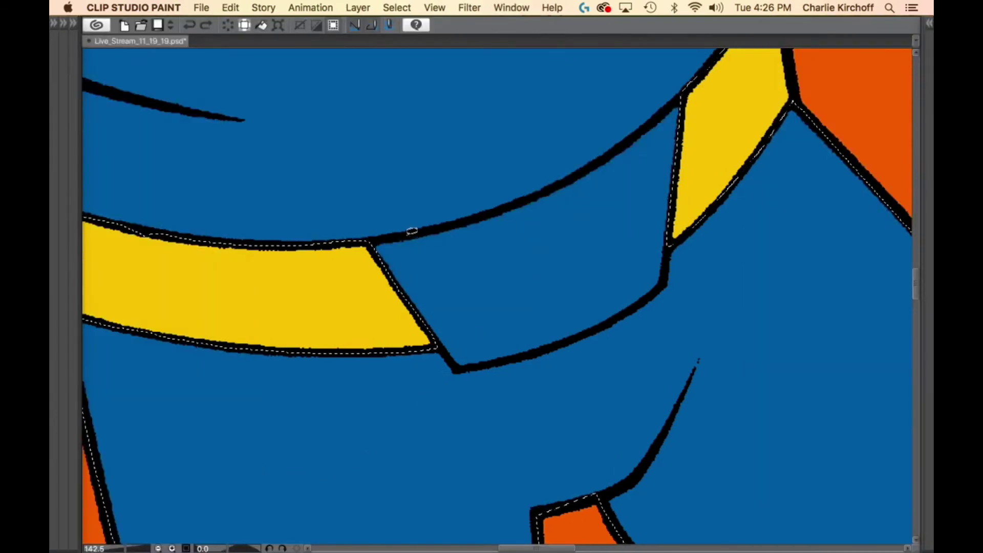
Lasso-fill Superman's belt buckle with the adjusted dark red, from its upper half down to the lower edge.
mouse_move(410, 235)
mouse_down()
mouse_move(389, 236)
mouse_move(362, 304)
mouse_move(636, 212)
mouse_move(708, 97)
mouse_move(682, 96)
mouse_move(508, 207)
mouse_move(410, 237)
mouse_up()
drag(610, 241, 550, 204)
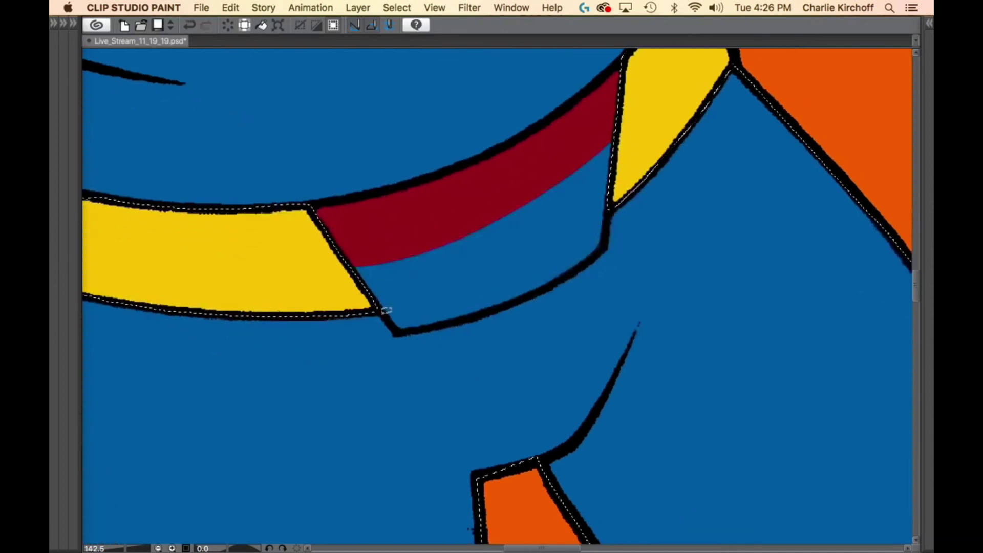
mouse_move(381, 313)
mouse_down()
mouse_move(369, 222)
mouse_move(518, 287)
mouse_move(411, 325)
mouse_move(394, 325)
mouse_move(382, 307)
mouse_up()
mouse_move(630, 135)
mouse_down()
mouse_move(604, 241)
mouse_move(524, 294)
mouse_move(523, 175)
mouse_move(620, 139)
mouse_up()
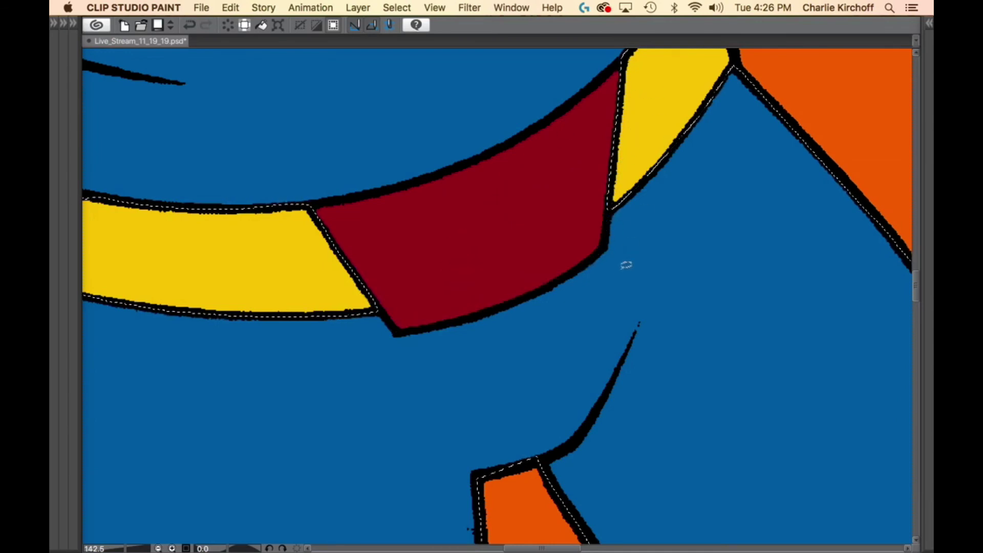
Lasso-fill the upper part of the narrow section along the left side of Superman's chest emblem with yellow.
scroll(623, 262, down, 10)
drag(630, 256, 597, 344)
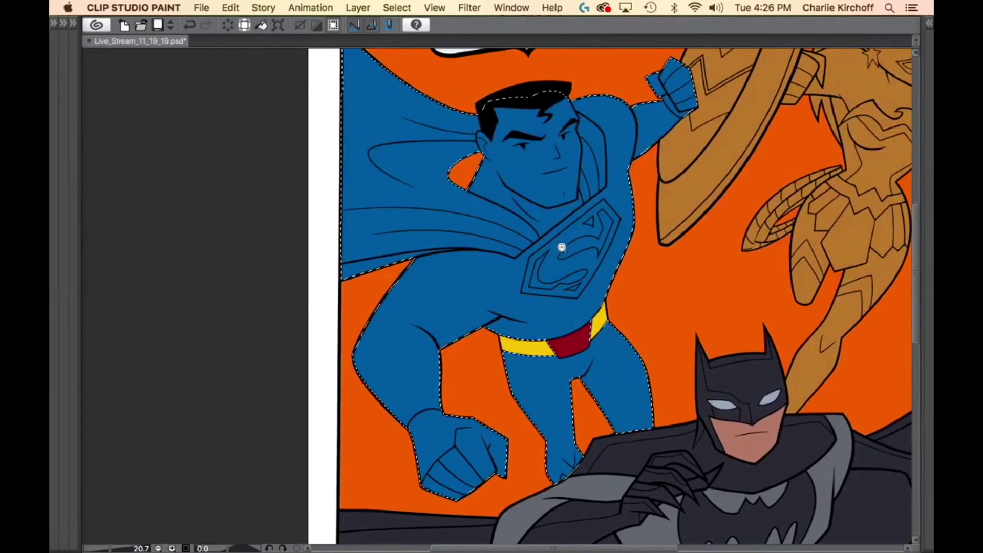
scroll(562, 247, up, 10)
scroll(542, 368, down, 5)
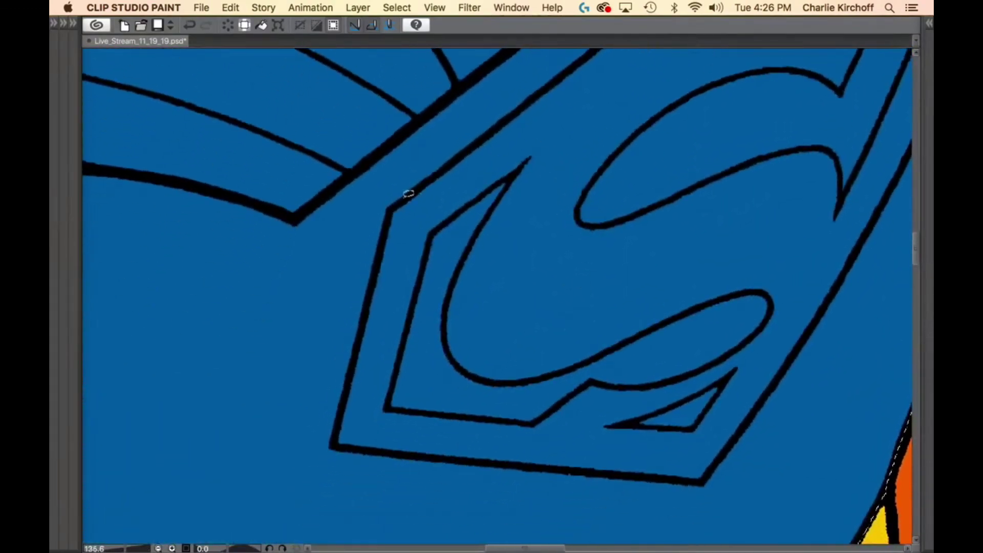
key(Tab)
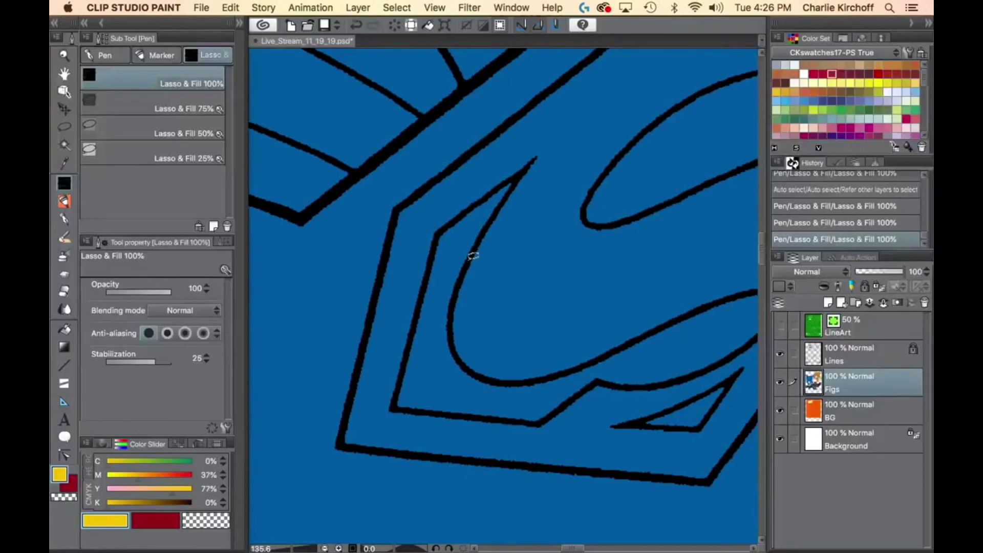
key(Tab)
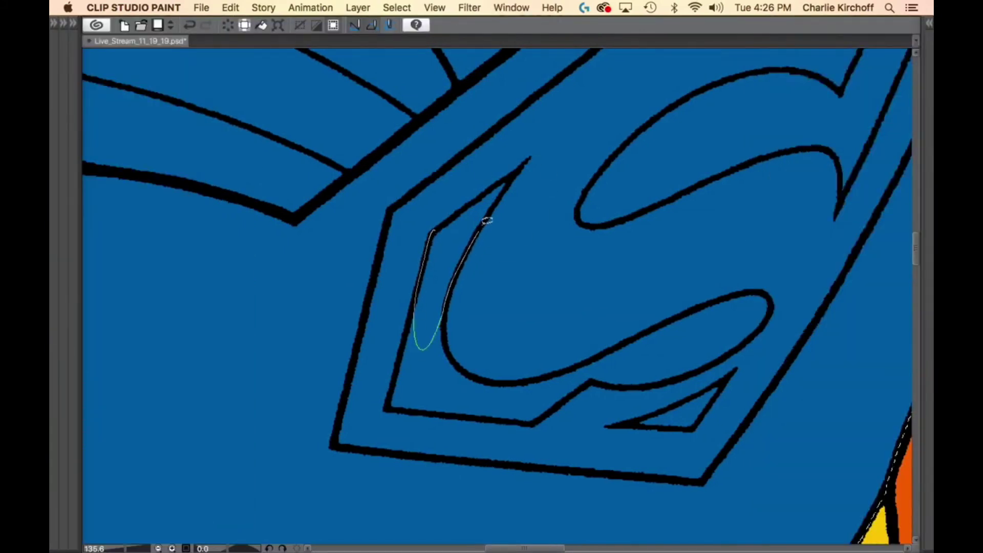
drag(491, 188, 489, 189)
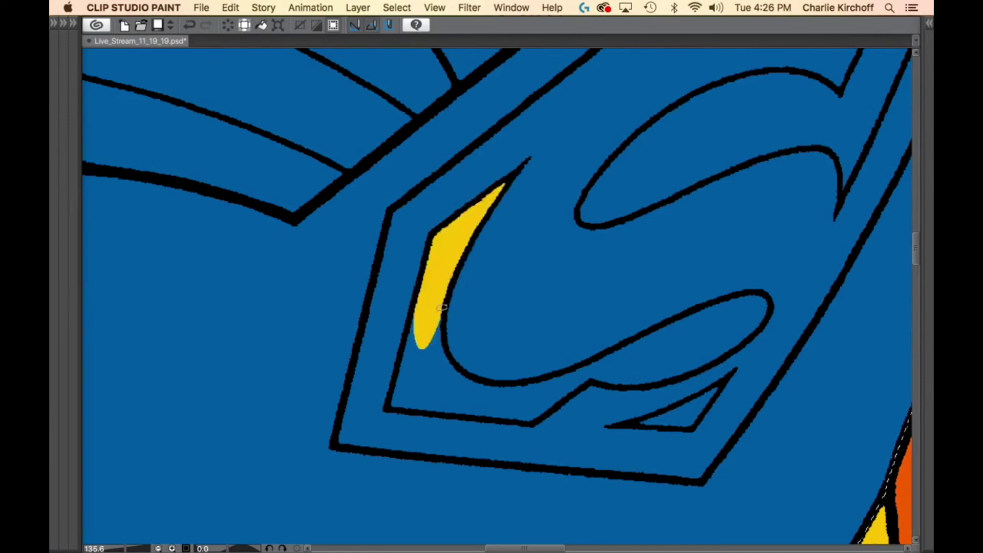
Extend the yellow lasso fill down the emblem's left section and through the rounded lobe beneath the S curve.
scroll(423, 231, down, 5)
drag(403, 287, 425, 282)
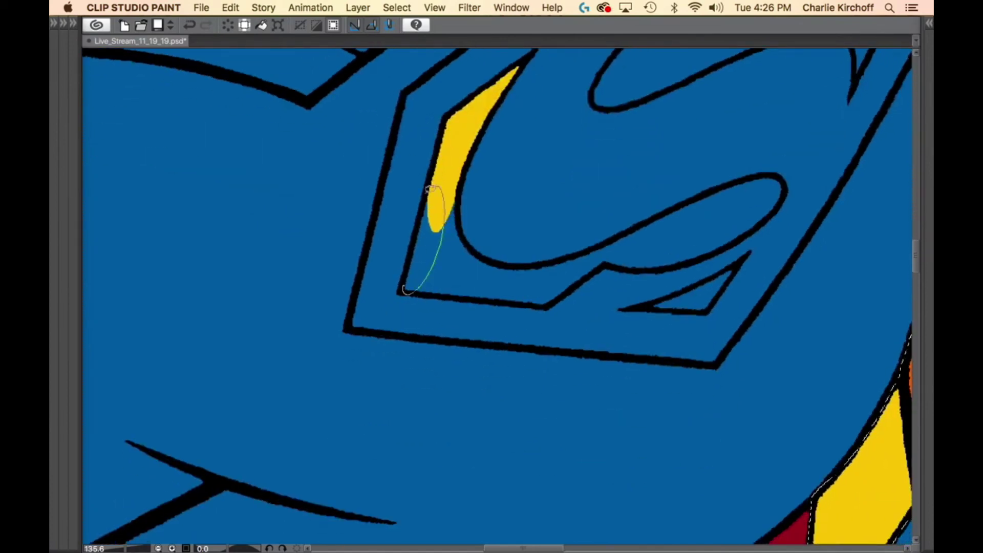
mouse_move(431, 189)
mouse_down()
mouse_move(456, 205)
mouse_move(467, 263)
mouse_move(425, 277)
mouse_up()
scroll(514, 278, left, 3)
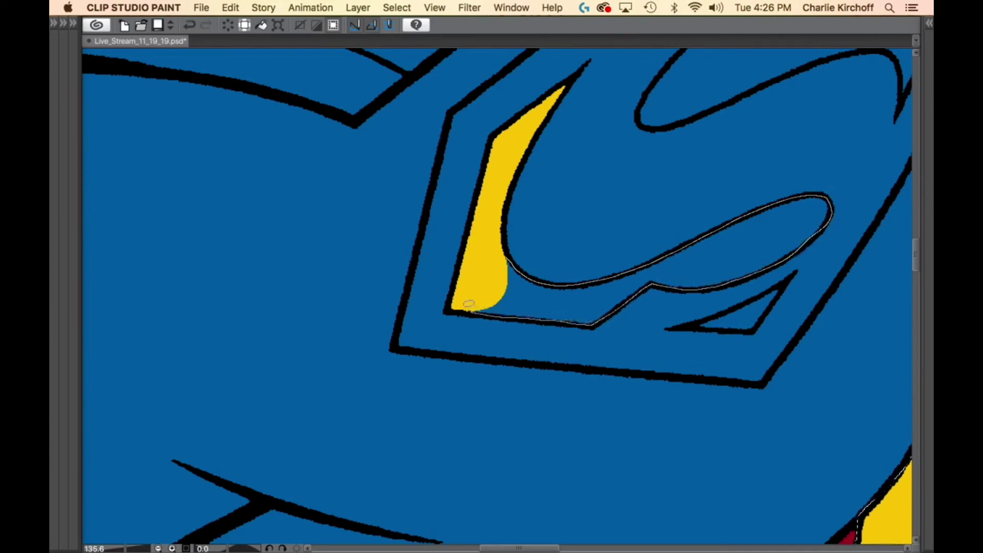
drag(469, 304, 465, 306)
scroll(763, 323, right, 5)
Lasso-fill the two small triangles at the lower and upper ends of the emblem's S with yellow.
mouse_move(566, 326)
mouse_down()
mouse_move(542, 339)
mouse_move(603, 343)
mouse_move(628, 296)
mouse_up()
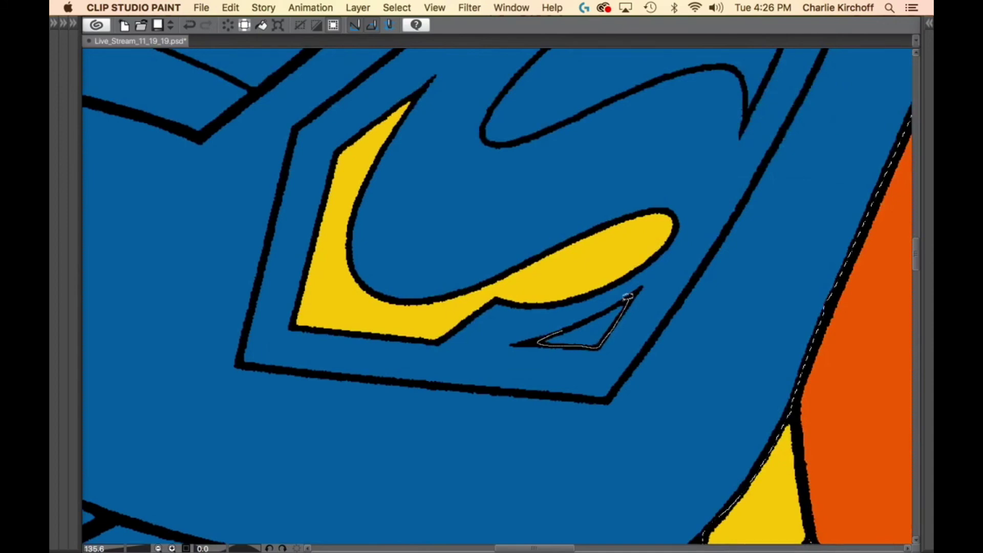
drag(582, 320, 564, 329)
mouse_move(701, 193)
mouse_down()
mouse_move(632, 299)
mouse_move(570, 464)
mouse_up()
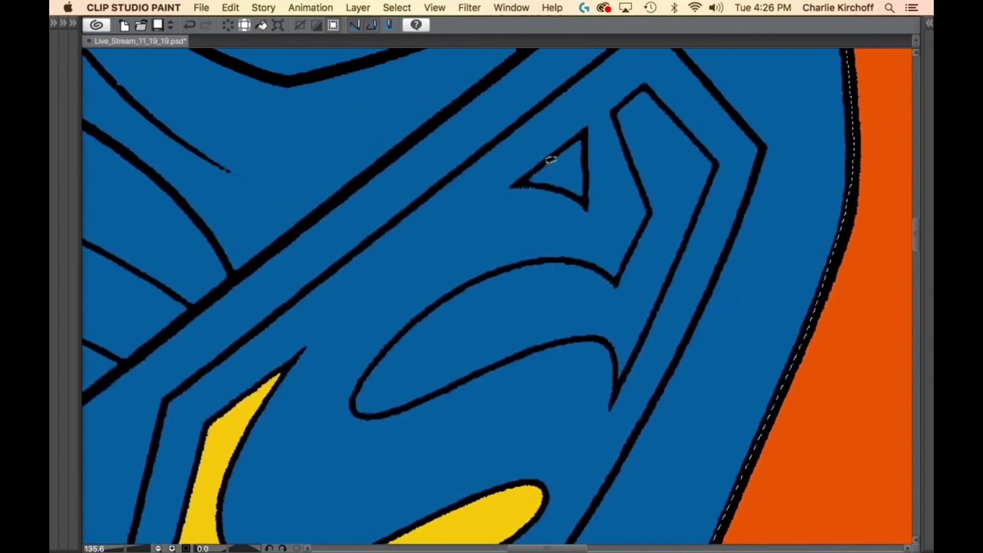
drag(551, 159, 530, 173)
drag(589, 148, 584, 143)
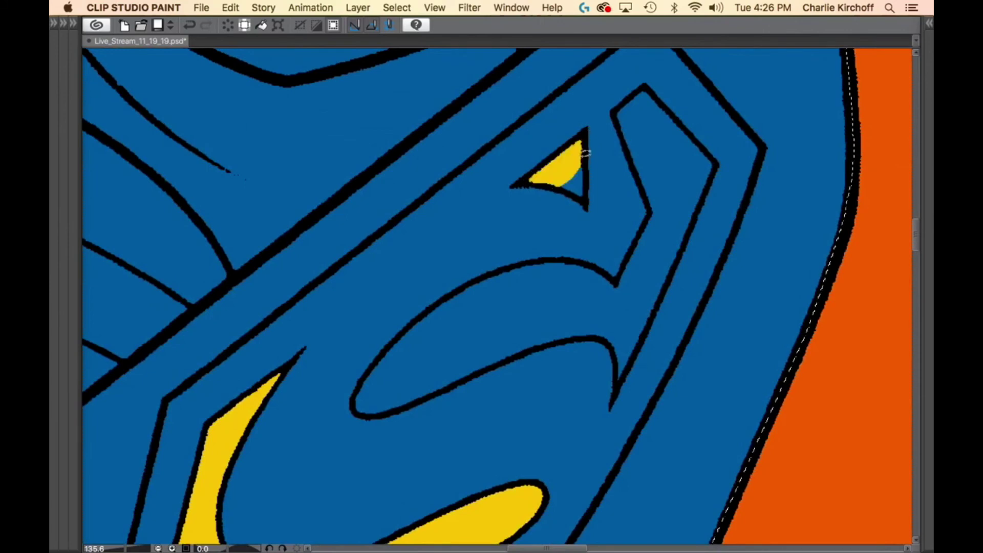
mouse_move(566, 187)
mouse_down()
mouse_move(586, 199)
mouse_move(586, 161)
mouse_up()
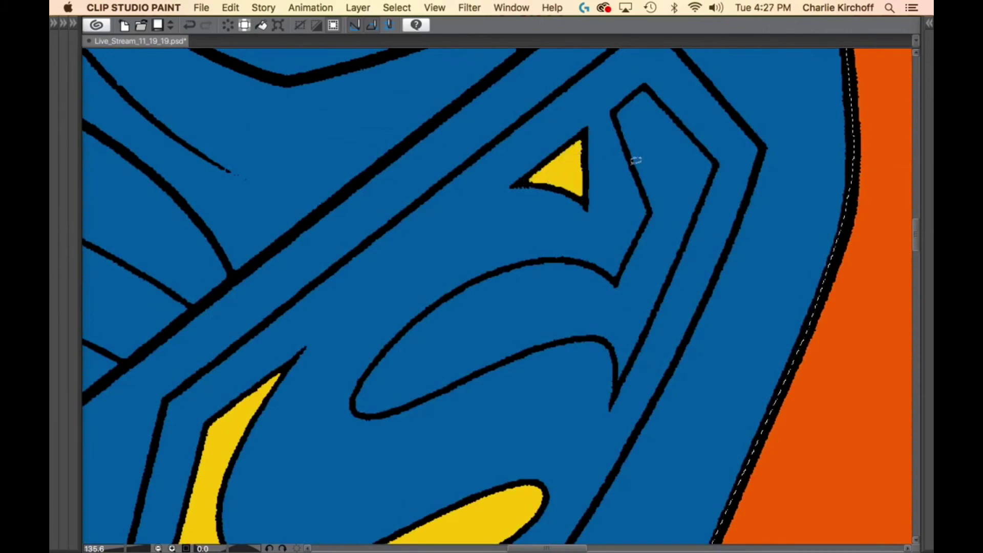
Lasso-fill the large curved opening inside the upper half of the emblem's S with yellow.
drag(536, 342, 641, 198)
drag(533, 231, 520, 239)
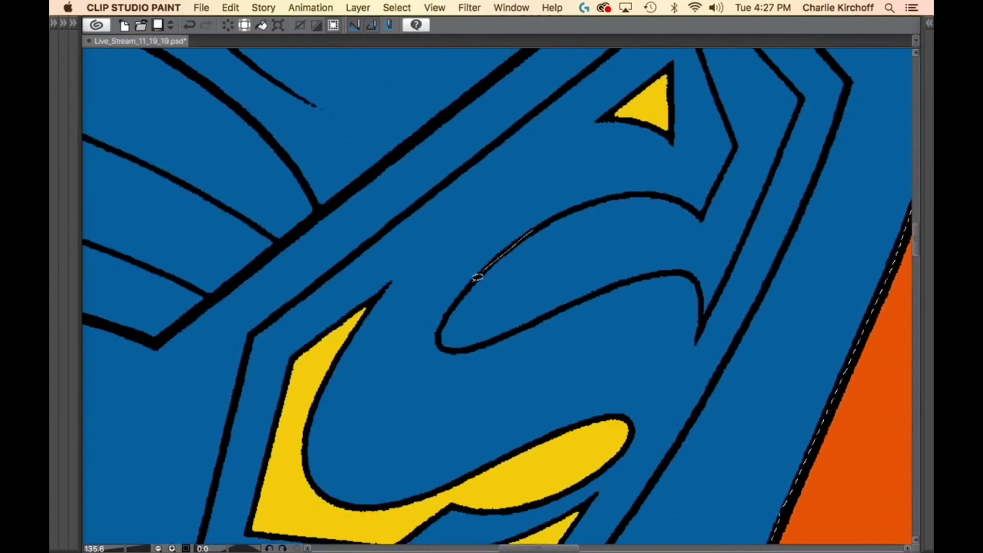
drag(477, 277, 451, 311)
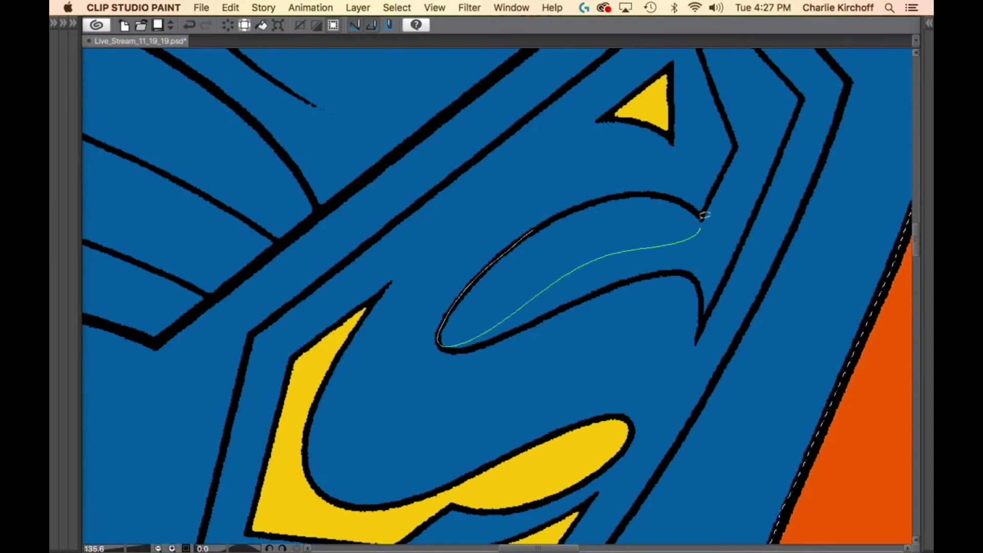
mouse_move(705, 215)
mouse_down()
mouse_move(687, 200)
mouse_move(597, 198)
mouse_move(536, 230)
mouse_up()
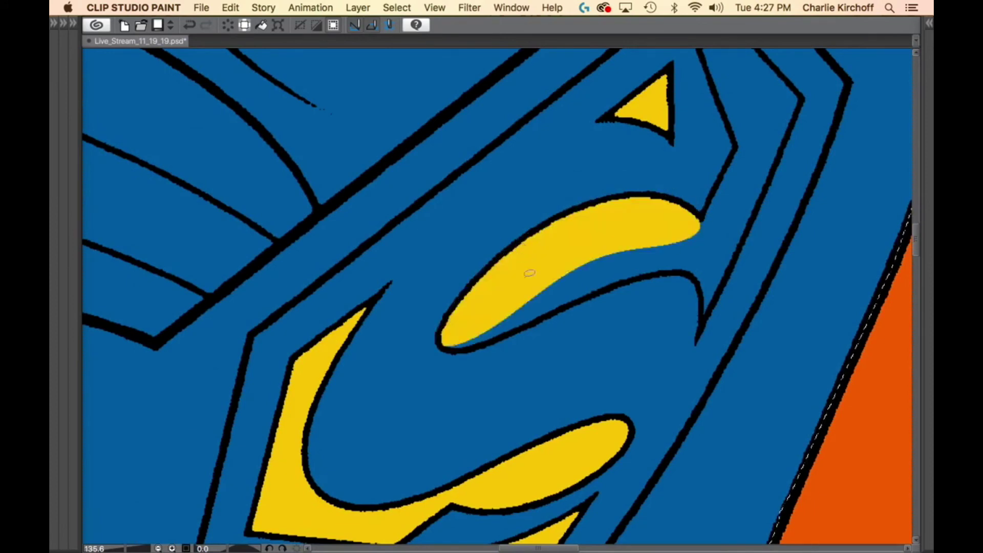
drag(552, 337, 542, 293)
mouse_move(465, 261)
mouse_down()
mouse_move(433, 293)
mouse_move(443, 302)
mouse_move(518, 276)
mouse_up()
mouse_move(606, 238)
mouse_down()
mouse_move(652, 226)
mouse_move(707, 191)
mouse_move(640, 178)
mouse_up()
drag(713, 271, 490, 355)
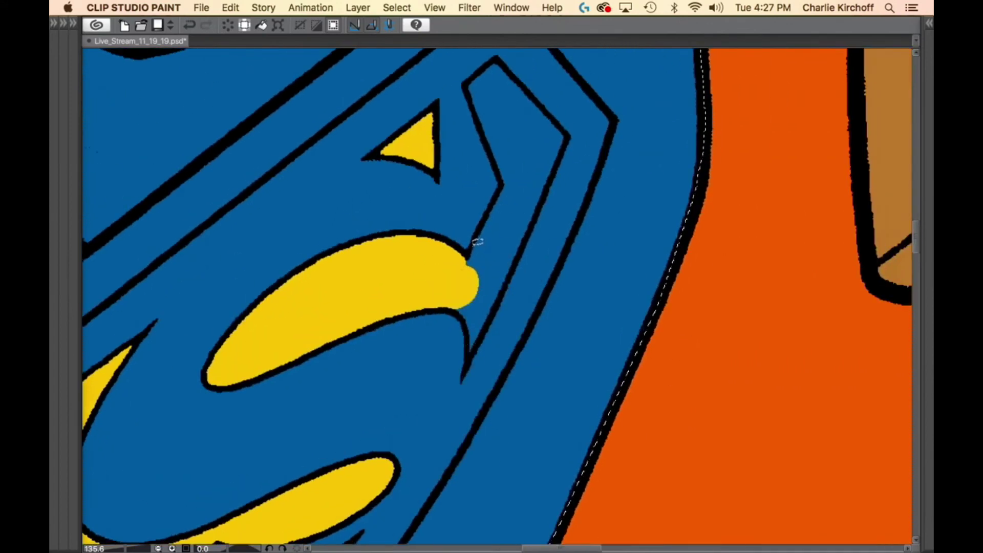
Continue the yellow lasso fill into the pointed lower tip and up the narrow neck on the emblem's right side.
mouse_move(472, 249)
mouse_down()
mouse_move(450, 287)
mouse_move(472, 352)
mouse_move(498, 306)
mouse_up()
drag(498, 218, 509, 202)
scroll(509, 202, up, 3)
scroll(509, 202, right, 2)
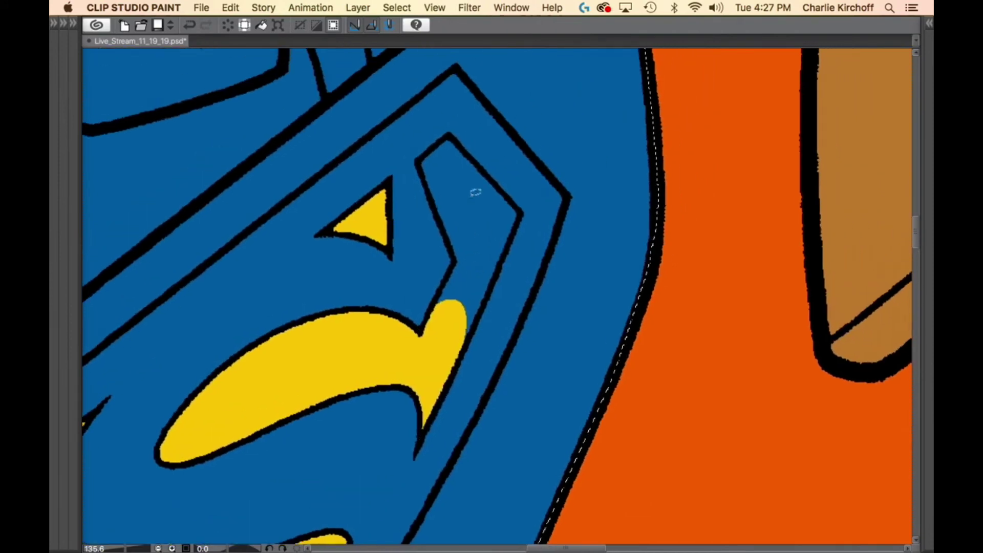
drag(455, 346, 473, 332)
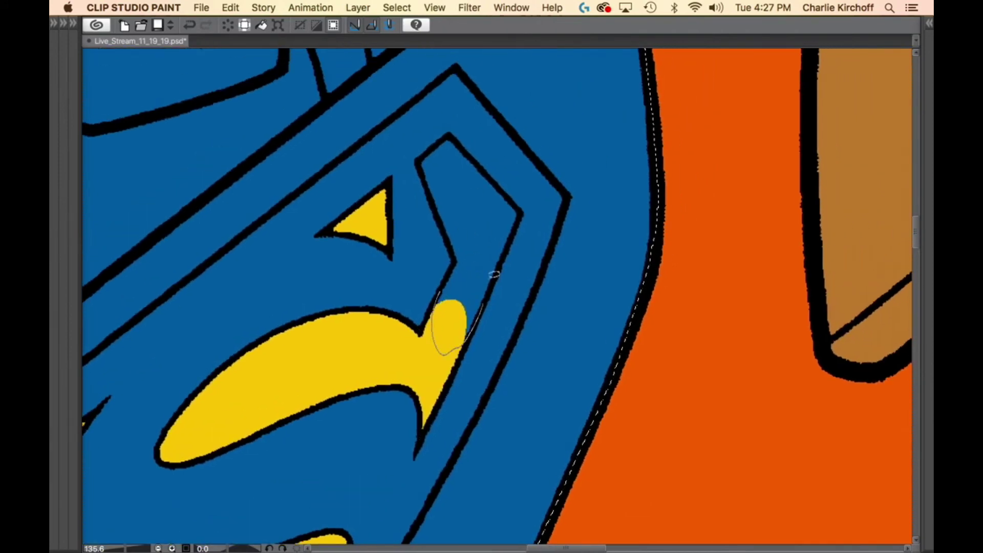
drag(494, 274, 464, 250)
Lasso-fill the remaining angular area at the top of the emblem's right-hand section with yellow.
scroll(450, 193, up, 3)
scroll(451, 193, right, 1)
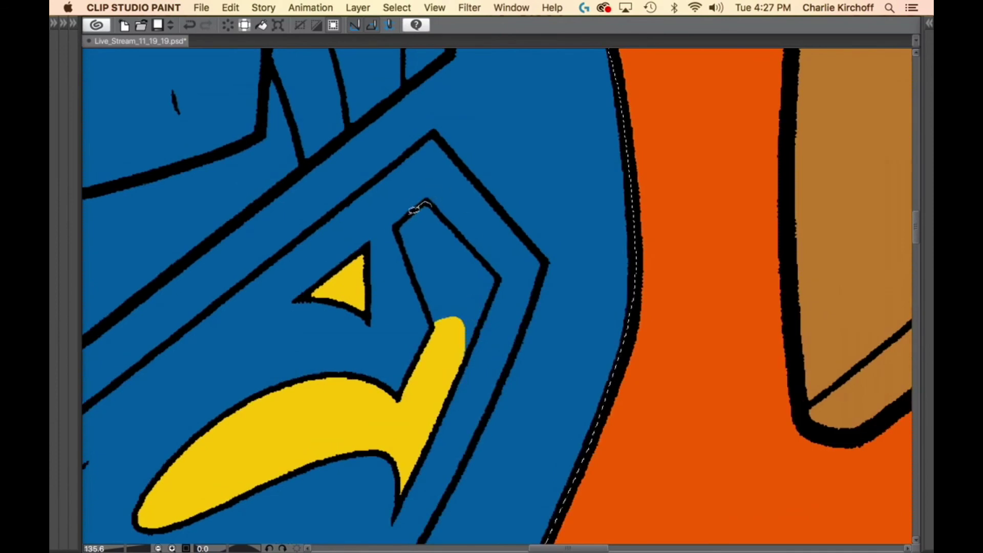
drag(415, 210, 401, 230)
drag(417, 269, 430, 306)
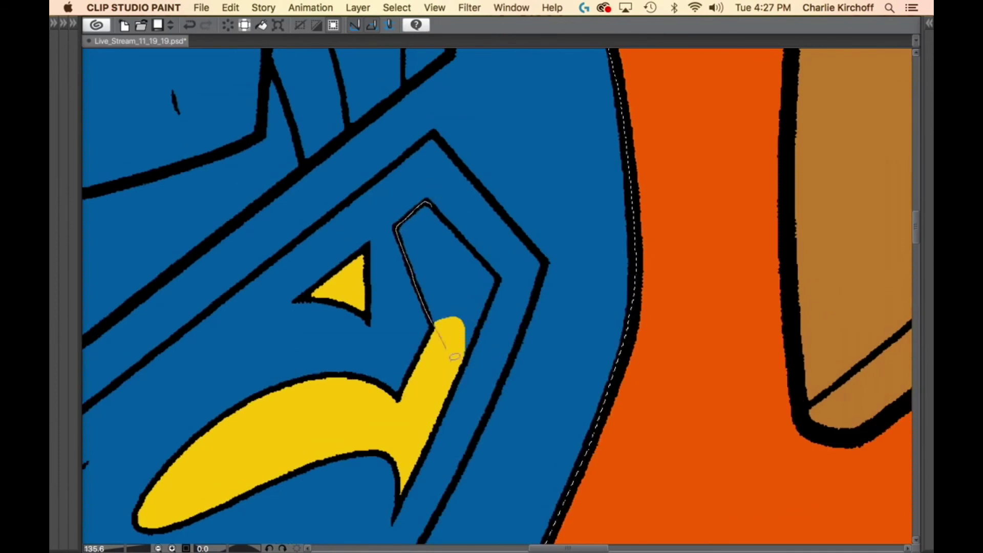
mouse_move(454, 357)
mouse_down()
mouse_move(463, 363)
mouse_move(487, 314)
mouse_up()
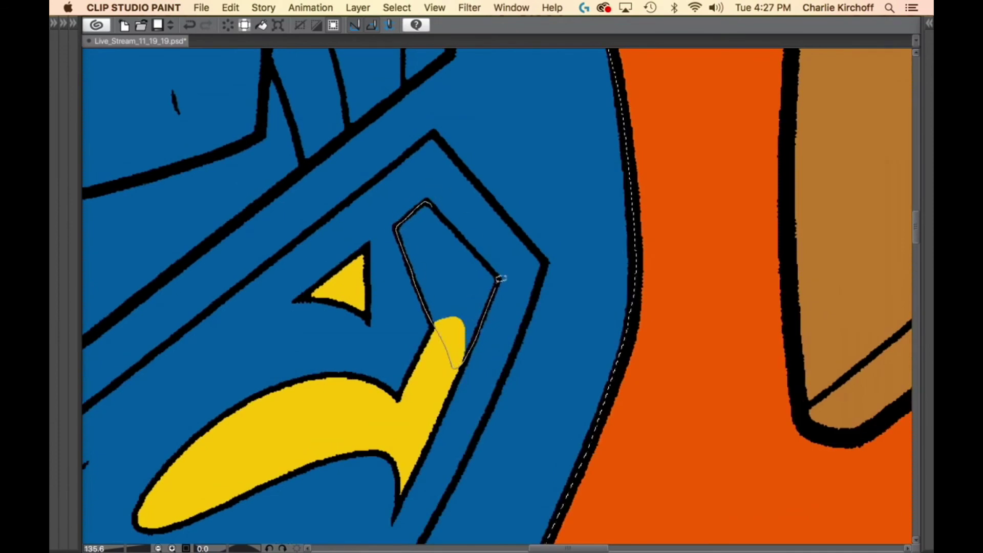
drag(497, 266, 500, 261)
Remove the emblem's yellow areas from the current selection, leaving Superman's blue areas selected.
drag(386, 401, 670, 187)
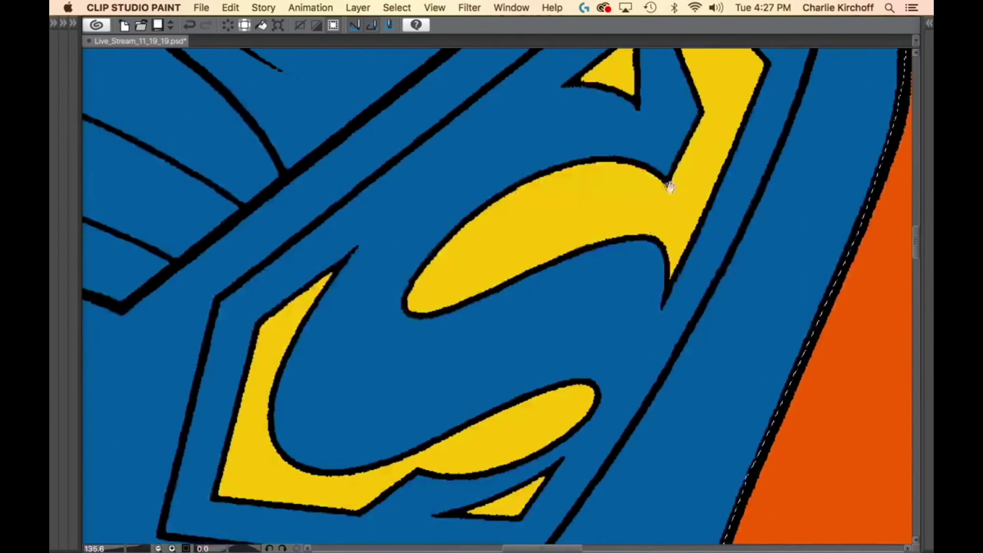
drag(527, 448, 603, 373)
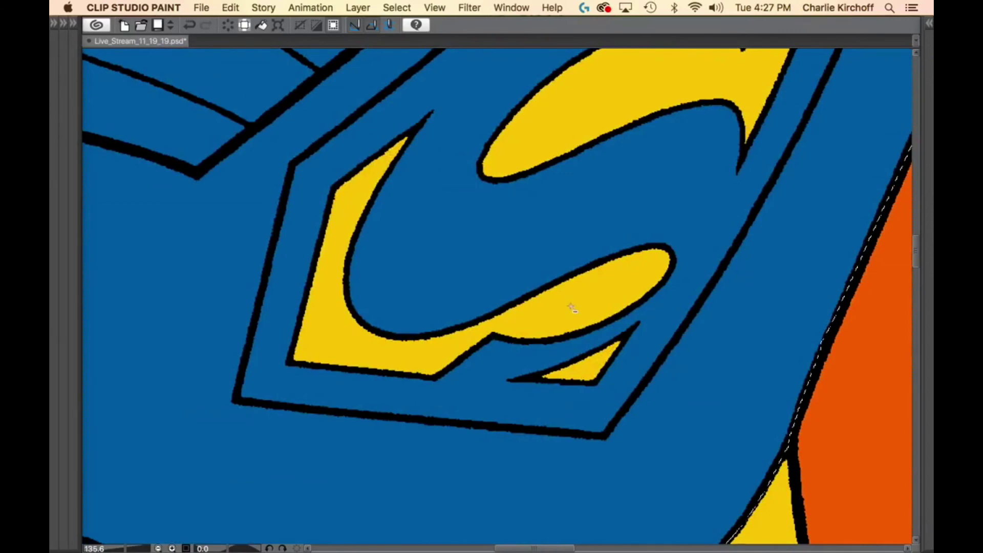
alt+click(633, 263)
drag(443, 192, 511, 218)
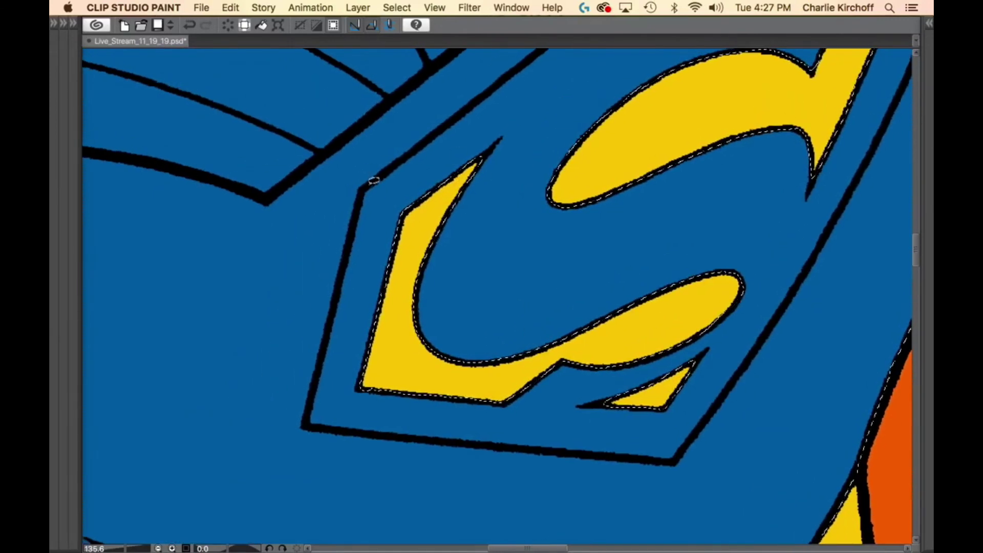
Lasso-fill the lower portion of Superman's chest shield with dark red around the yellow S shapes.
mouse_move(376, 180)
mouse_down()
mouse_move(342, 288)
mouse_move(366, 383)
mouse_move(463, 205)
mouse_move(405, 170)
mouse_up()
drag(472, 404, 516, 348)
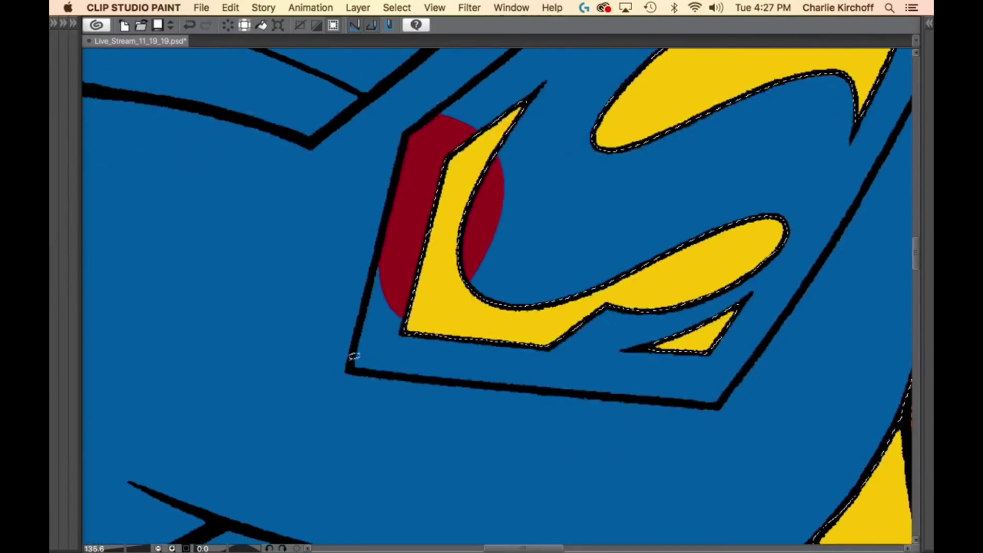
drag(350, 360, 472, 288)
mouse_move(402, 358)
mouse_down()
mouse_move(377, 246)
mouse_move(373, 365)
mouse_up()
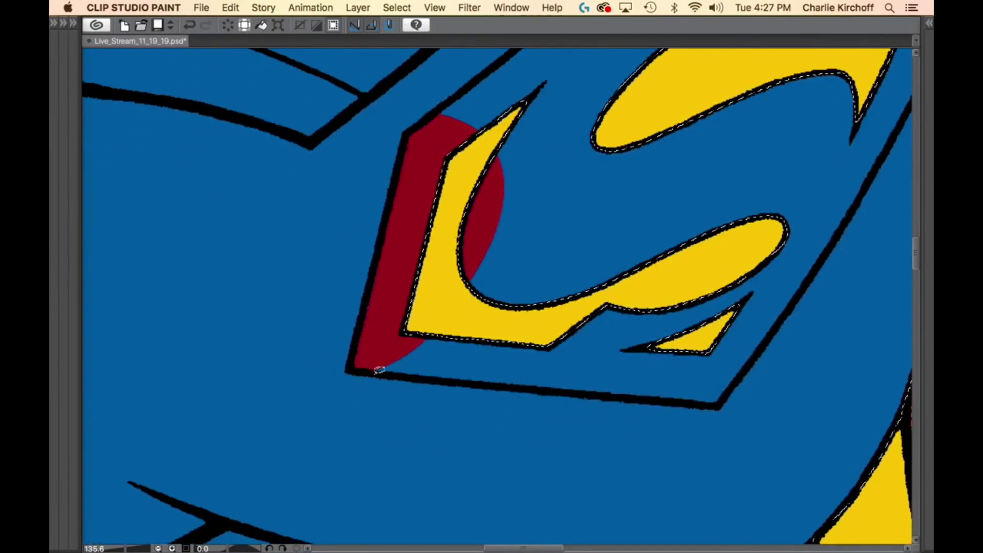
mouse_move(464, 238)
mouse_down()
mouse_move(702, 228)
mouse_move(724, 399)
mouse_move(731, 384)
mouse_up()
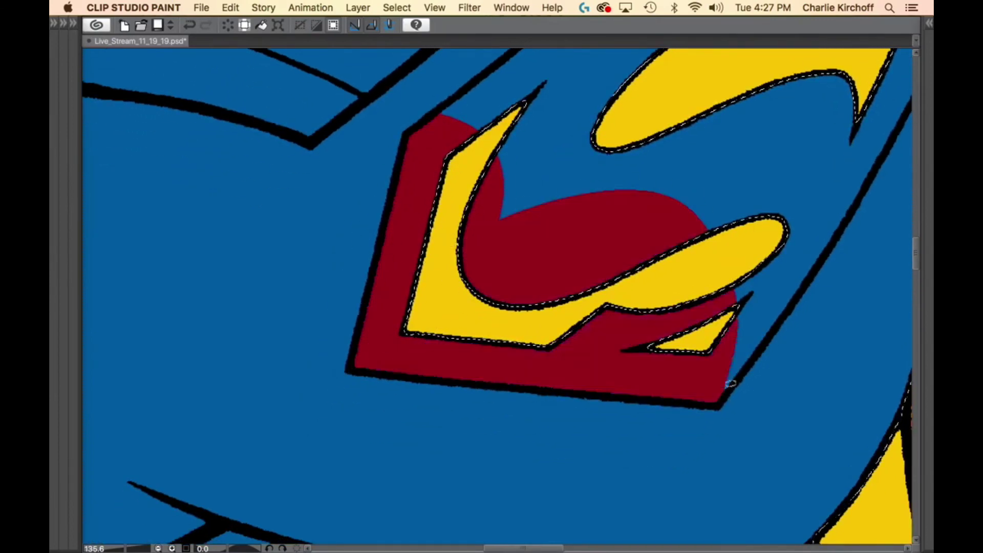
Extend the dark red fill up the shield's right-hand side, between the yellow S and the black outline.
scroll(731, 384, right, 8)
scroll(731, 384, up, 2)
mouse_move(538, 445)
mouse_down()
mouse_move(467, 422)
mouse_move(443, 185)
mouse_move(713, 166)
mouse_move(710, 188)
mouse_up()
drag(729, 146, 643, 279)
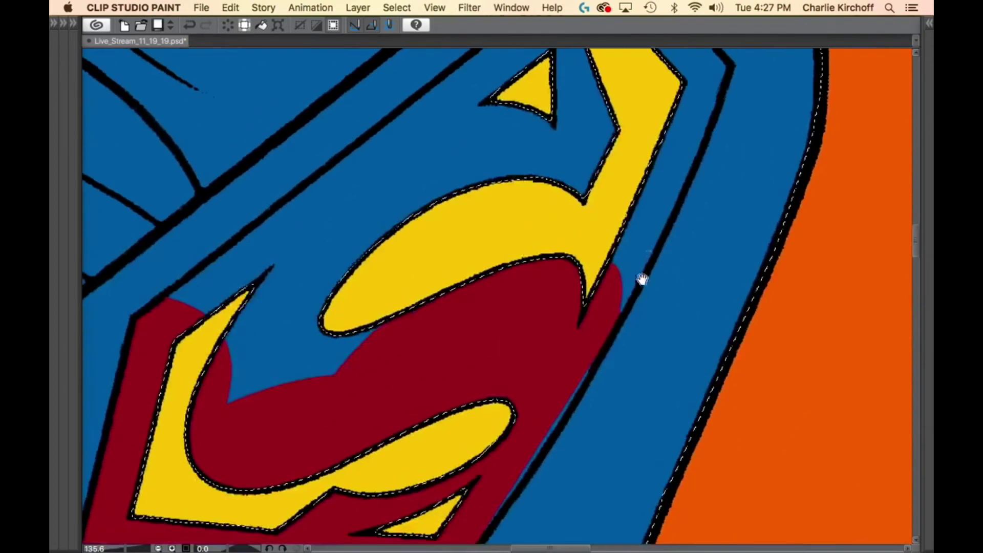
drag(512, 506, 529, 442)
mouse_move(485, 499)
mouse_down()
mouse_move(646, 243)
mouse_move(638, 218)
mouse_up()
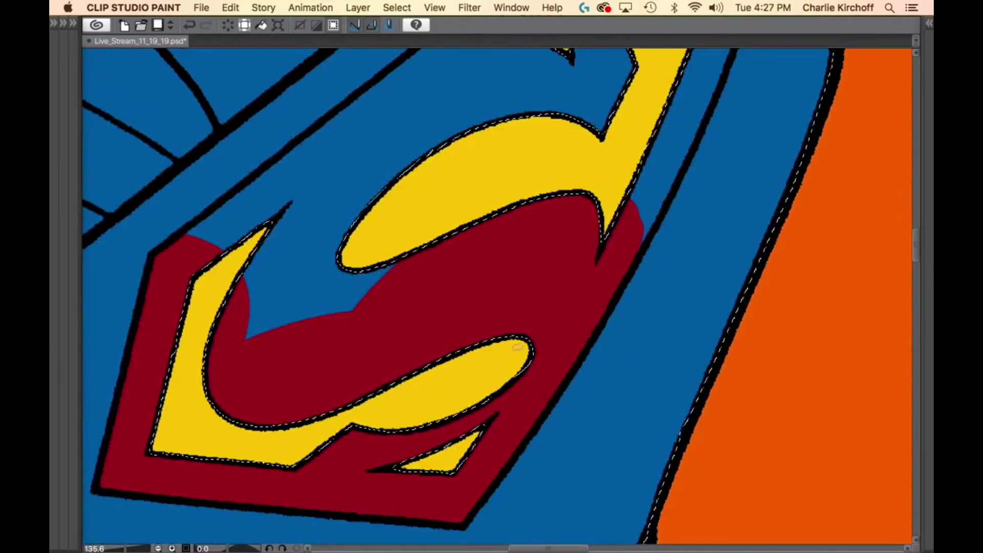
scroll(517, 347, up, 5)
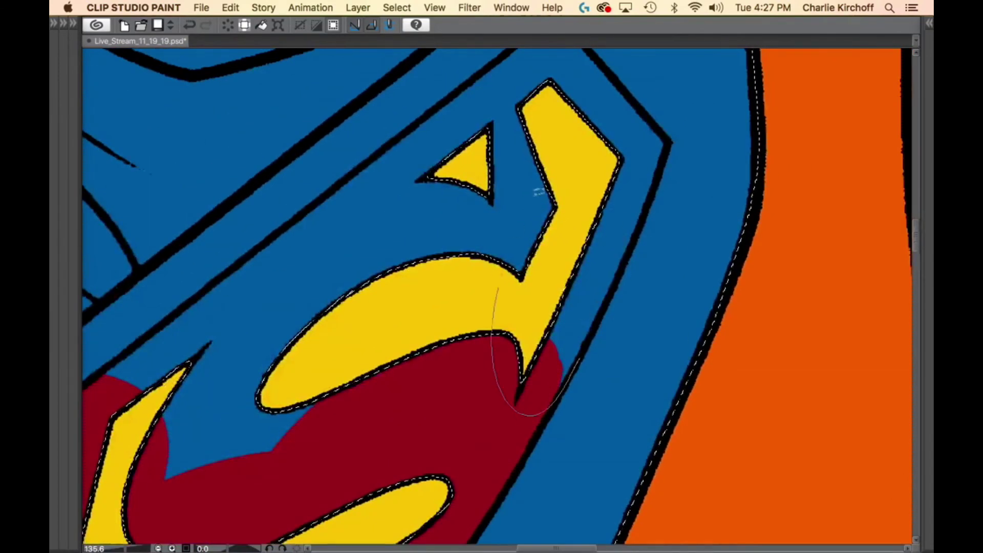
mouse_move(538, 192)
mouse_down()
mouse_move(659, 131)
mouse_move(665, 142)
mouse_move(649, 197)
mouse_move(610, 279)
mouse_up()
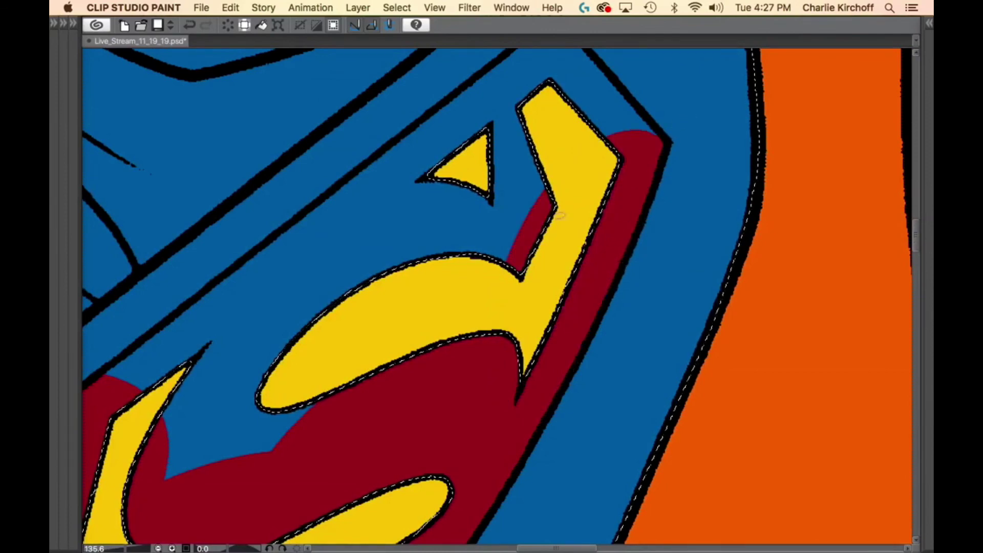
Fill the remaining blue areas along the shield's upper-left edge and top corner with dark red.
drag(432, 351, 654, 274)
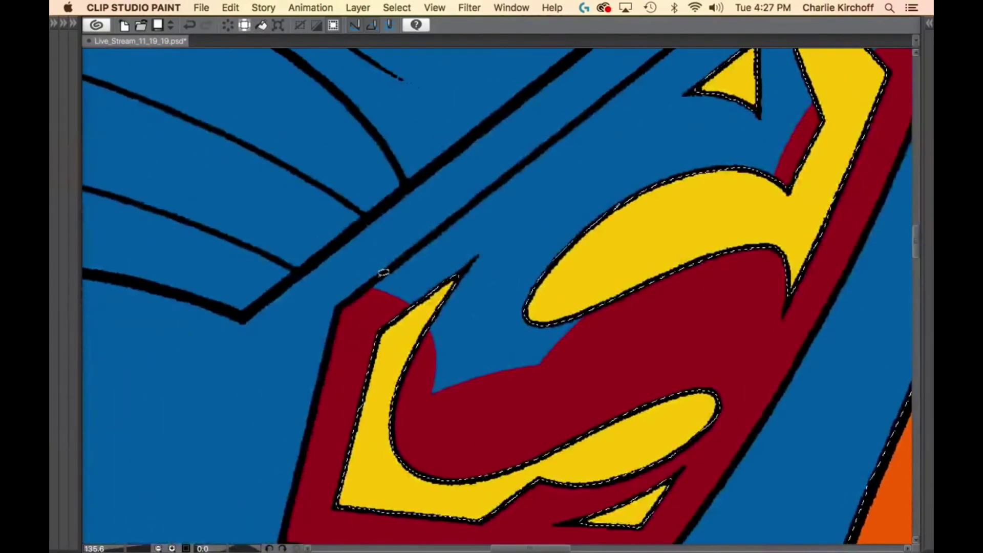
mouse_move(383, 272)
mouse_down()
mouse_move(354, 310)
mouse_move(378, 400)
mouse_move(427, 431)
mouse_move(519, 431)
mouse_move(656, 380)
mouse_move(746, 310)
mouse_move(801, 155)
mouse_move(663, 117)
mouse_move(498, 178)
mouse_up()
drag(687, 164, 511, 348)
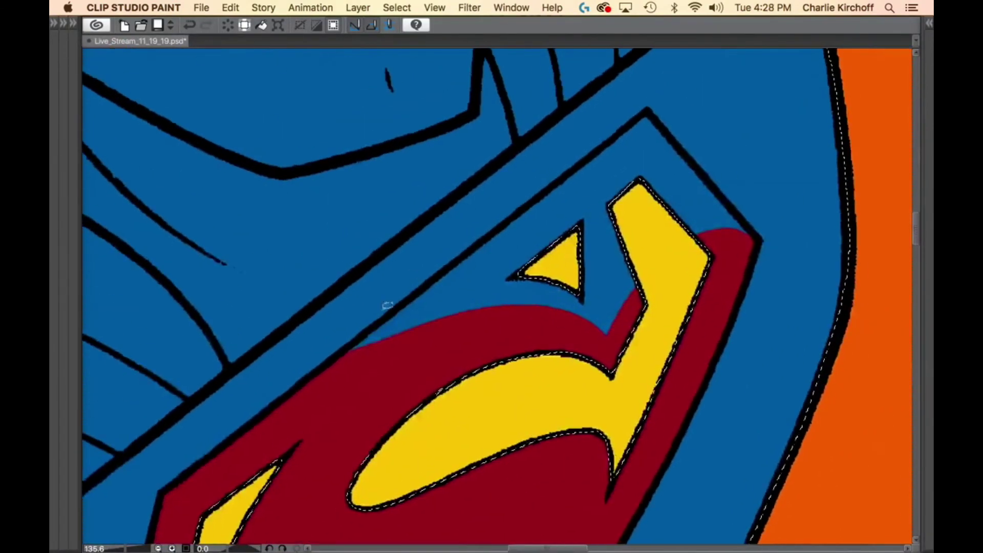
mouse_move(383, 318)
mouse_down()
mouse_move(333, 375)
mouse_move(744, 213)
mouse_move(646, 109)
mouse_move(403, 316)
mouse_up()
scroll(664, 354, down, 6)
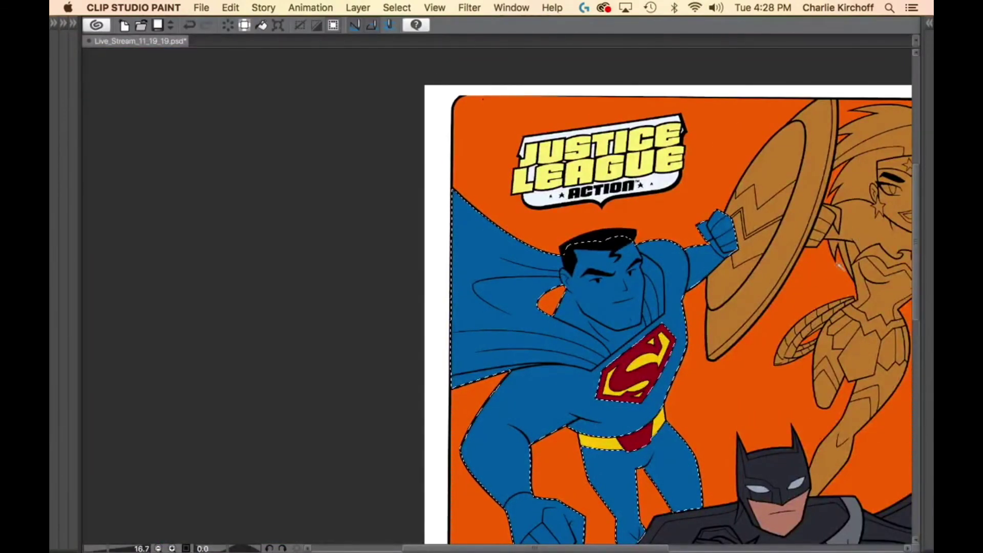
Lasso-fill the lower part of the cape section beside Superman's jaw with dark red.
scroll(840, 266, up, 10)
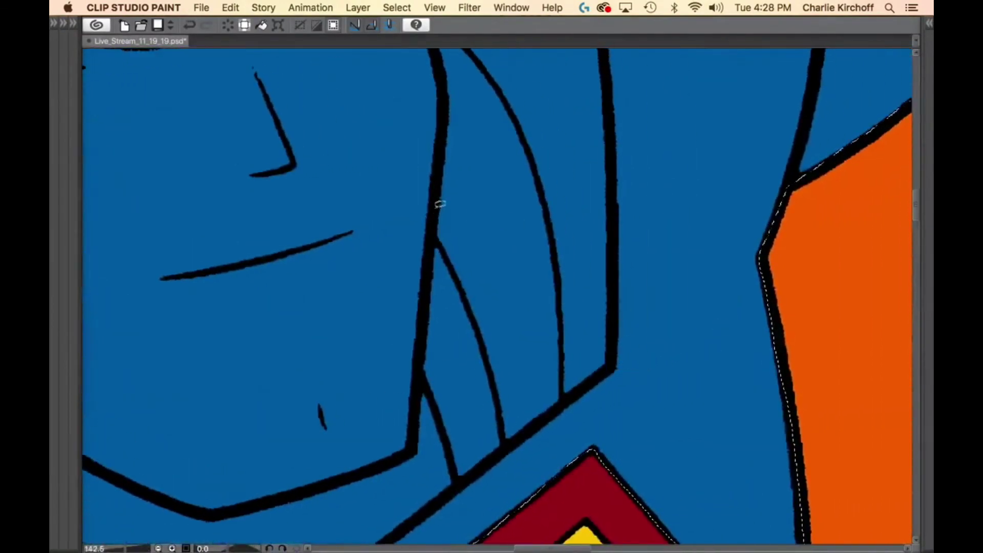
mouse_move(440, 204)
mouse_down()
mouse_move(422, 354)
mouse_move(430, 387)
mouse_move(455, 405)
mouse_move(533, 275)
mouse_move(508, 140)
mouse_move(441, 134)
mouse_up()
scroll(474, 276, down, 4)
mouse_move(389, 280)
mouse_down()
mouse_move(470, 308)
mouse_move(465, 337)
mouse_move(419, 378)
mouse_up()
drag(403, 338, 405, 349)
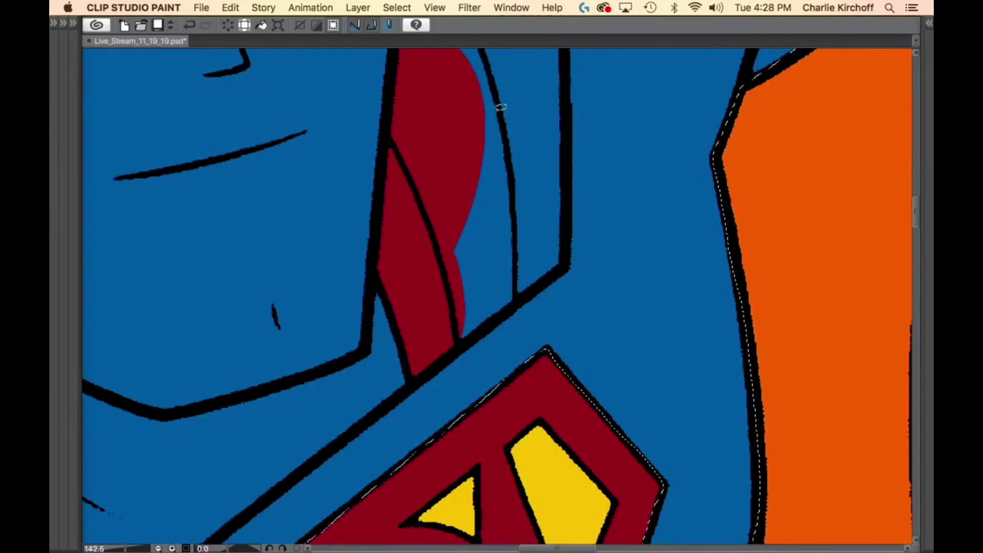
mouse_move(441, 223)
mouse_down()
mouse_move(446, 354)
mouse_move(561, 266)
mouse_move(562, 161)
mouse_move(515, 130)
mouse_up()
drag(573, 103, 564, 400)
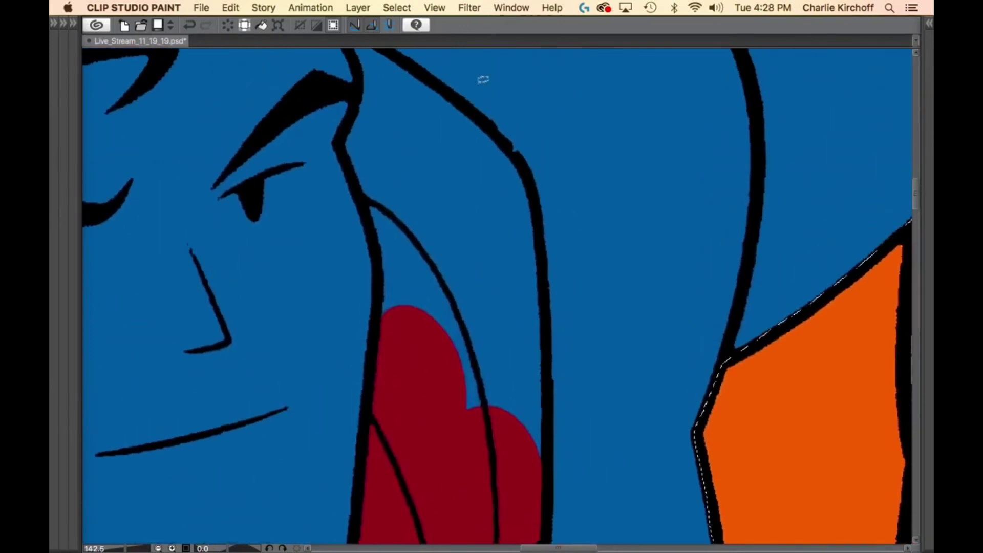
Fill the upper part of the cape section beside Superman's face with dark red, up to the shoulder outline.
drag(378, 255, 381, 290)
mouse_move(477, 483)
mouse_down()
mouse_move(523, 499)
mouse_move(549, 482)
mouse_up()
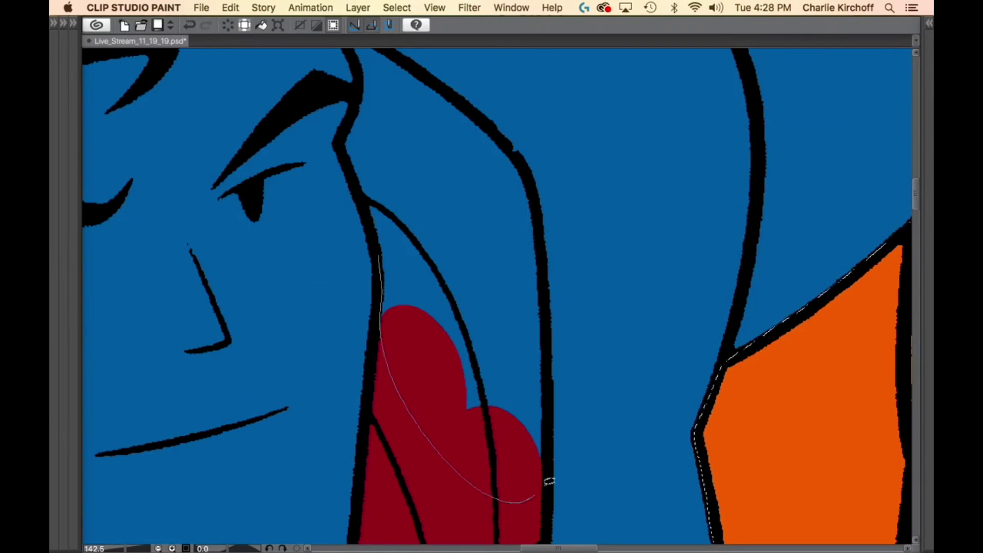
drag(549, 417, 548, 333)
drag(542, 255, 532, 177)
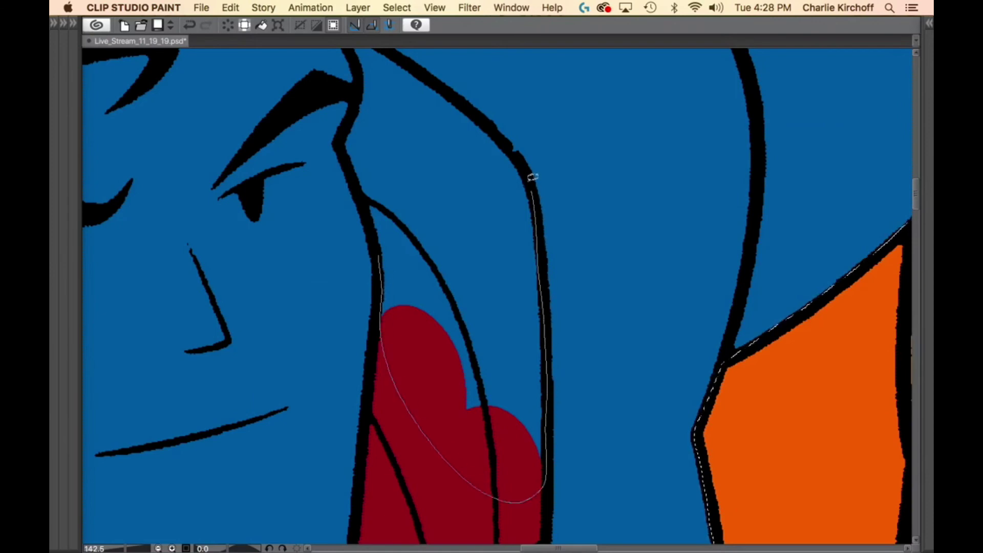
mouse_move(424, 116)
mouse_down()
mouse_move(366, 207)
mouse_move(378, 253)
mouse_up()
mouse_move(422, 204)
mouse_down()
mouse_move(486, 365)
mouse_move(415, 189)
mouse_move(424, 229)
mouse_move(408, 299)
mouse_move(516, 402)
mouse_move(563, 296)
mouse_move(521, 253)
mouse_up()
Lasso-fill the lower folds of the large cape with dark red, following the edge above Superman's arm.
scroll(572, 392, down, 5)
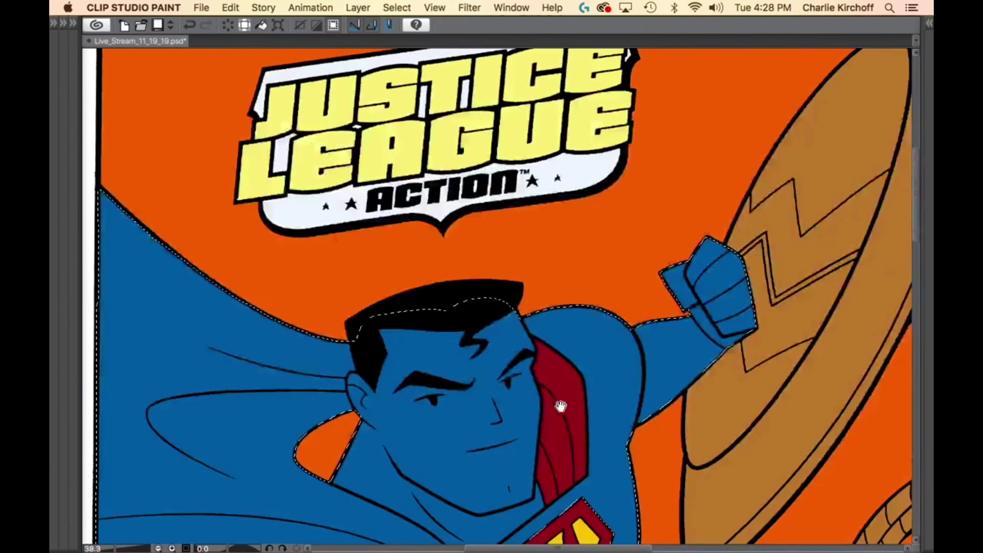
mouse_move(539, 444)
mouse_down()
mouse_move(563, 425)
mouse_move(597, 312)
mouse_up()
scroll(407, 297, up, 3)
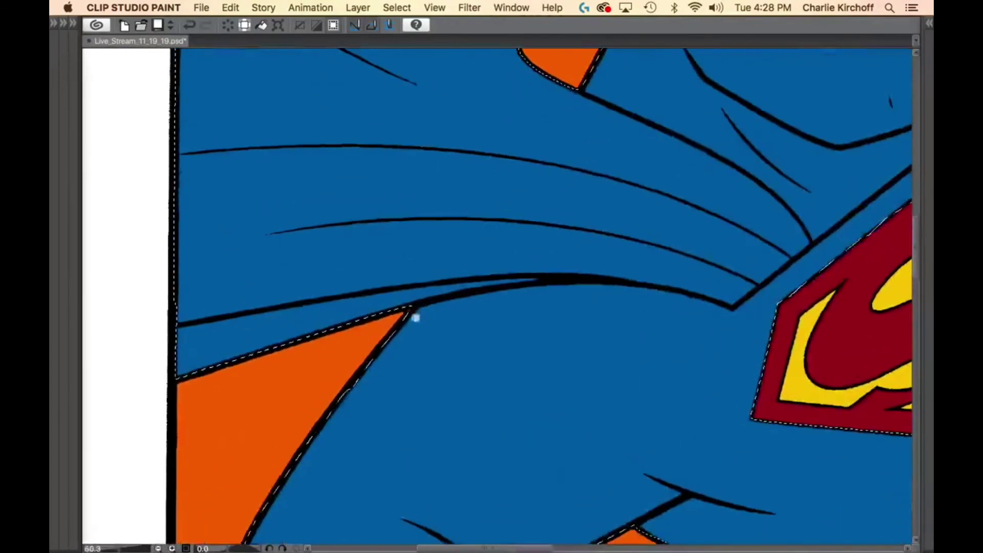
mouse_move(415, 318)
mouse_down()
mouse_move(492, 341)
mouse_move(519, 329)
mouse_up()
drag(256, 421, 586, 277)
mouse_move(645, 267)
mouse_down()
mouse_move(794, 273)
mouse_move(845, 289)
mouse_up()
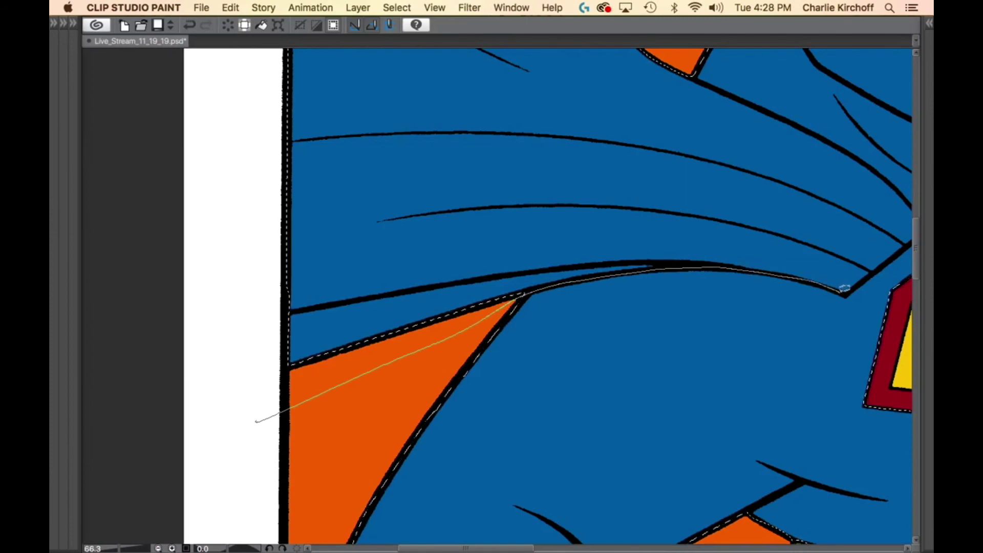
mouse_move(852, 234)
mouse_down()
mouse_move(303, 180)
mouse_move(274, 215)
mouse_up()
drag(858, 280, 482, 370)
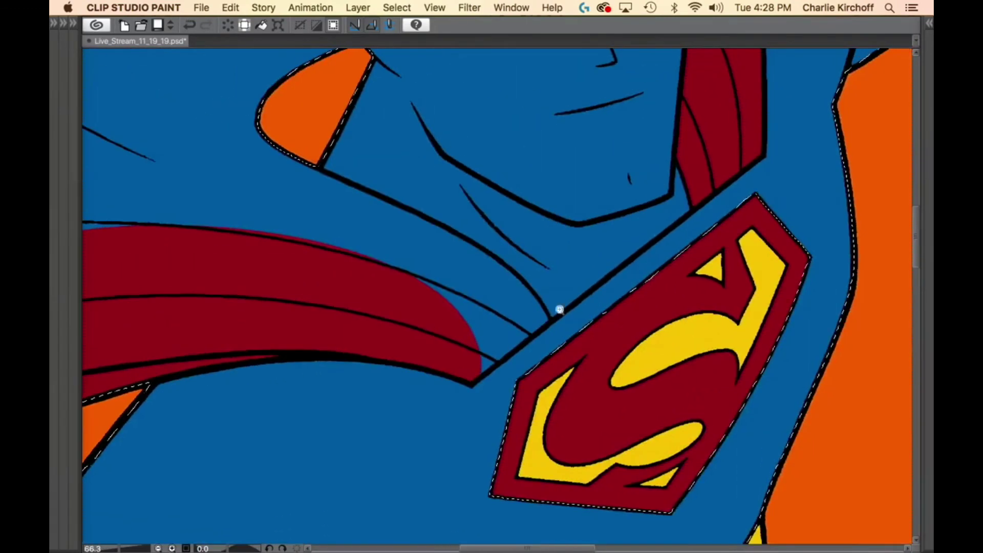
Fill the cape's narrow end beside the chest shield with dark red along the collar line.
drag(558, 311, 616, 302)
mouse_move(486, 222)
mouse_down()
mouse_move(551, 294)
mouse_move(540, 342)
mouse_up()
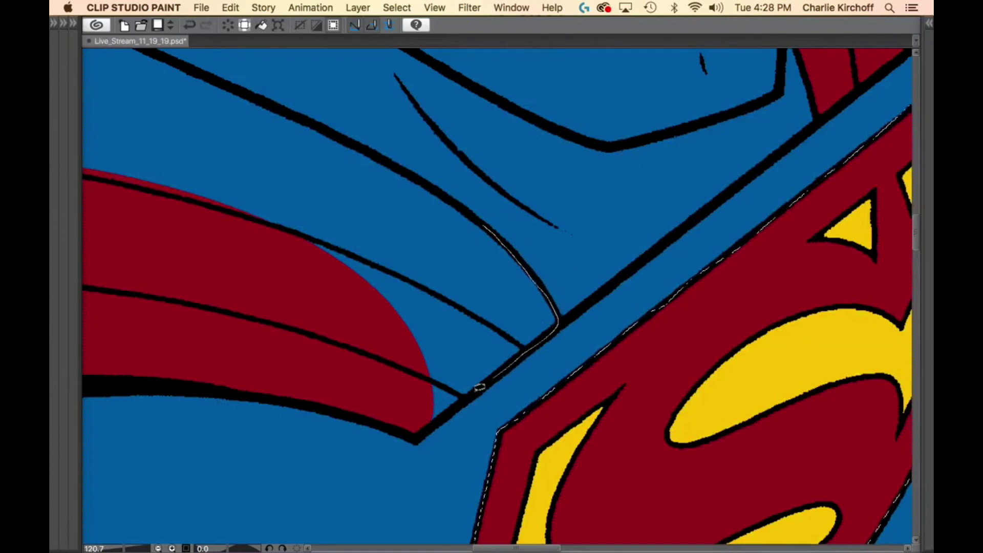
drag(479, 387, 412, 424)
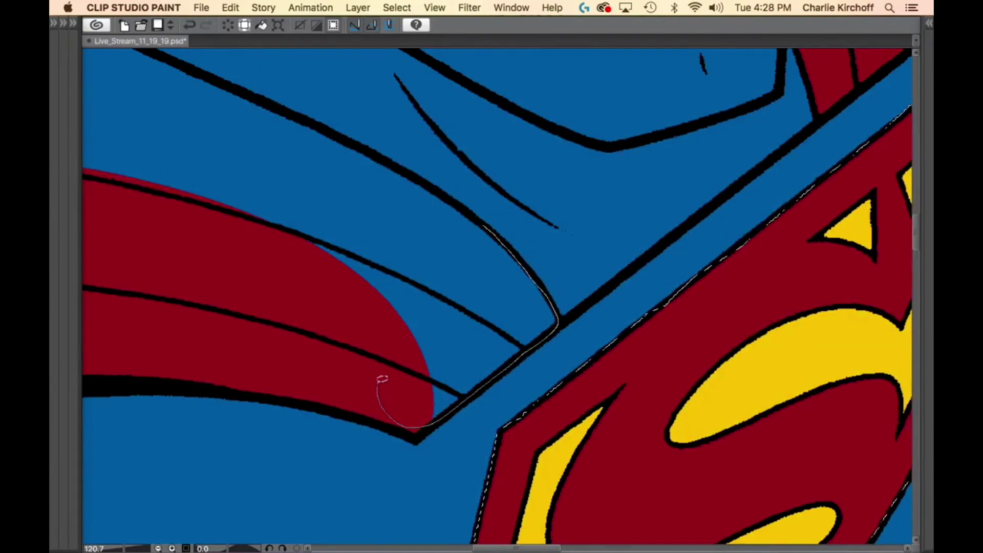
drag(382, 379, 436, 281)
drag(438, 294, 651, 363)
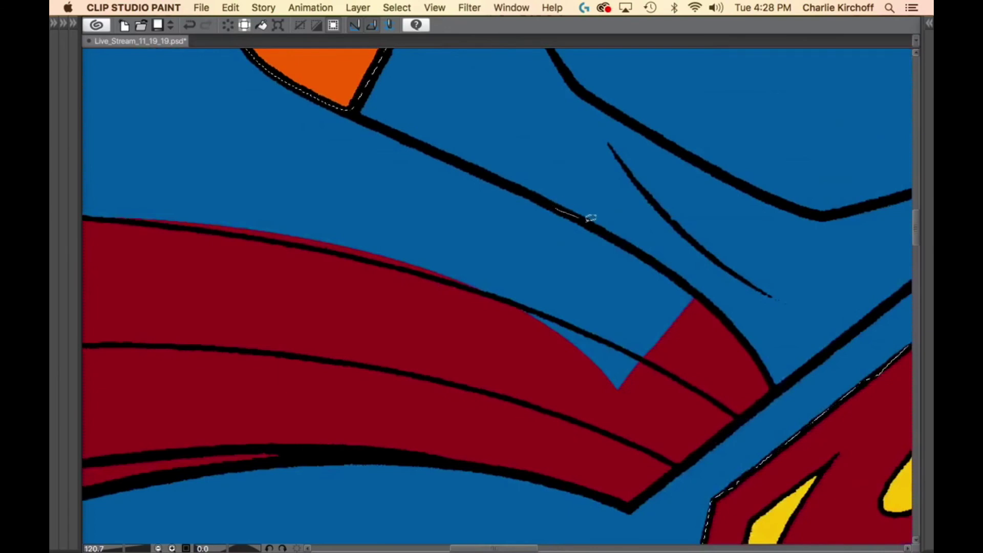
Continue the dark red fill along the cape's upper outline from the collar towards the orange gap under the ear.
mouse_move(640, 248)
mouse_down()
mouse_move(685, 279)
mouse_move(712, 349)
mouse_up()
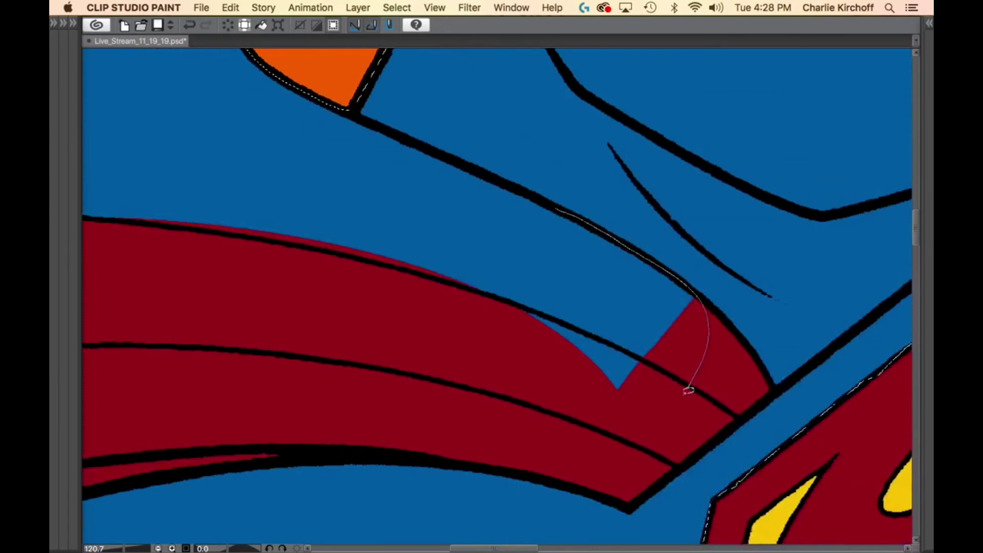
drag(675, 409, 668, 418)
drag(594, 422, 456, 277)
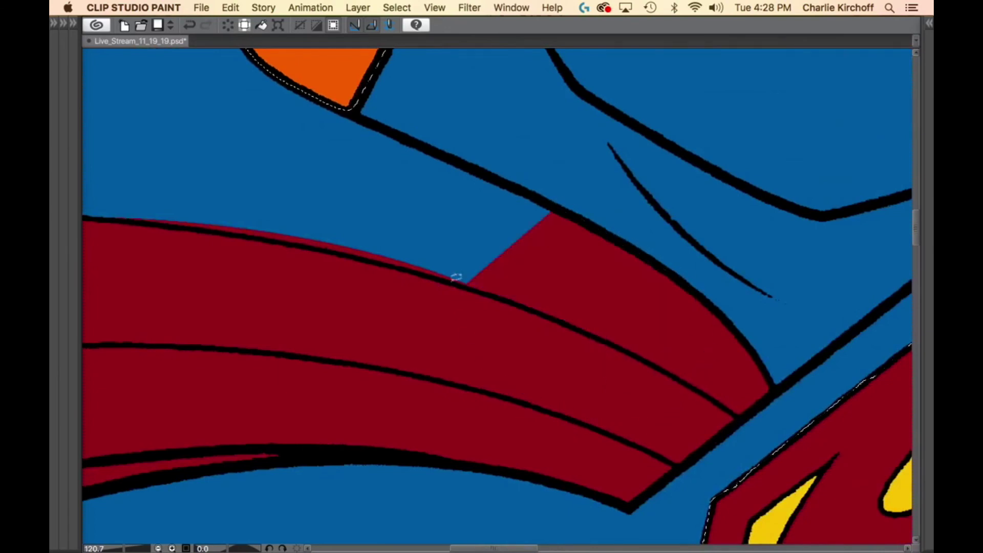
drag(511, 310, 735, 399)
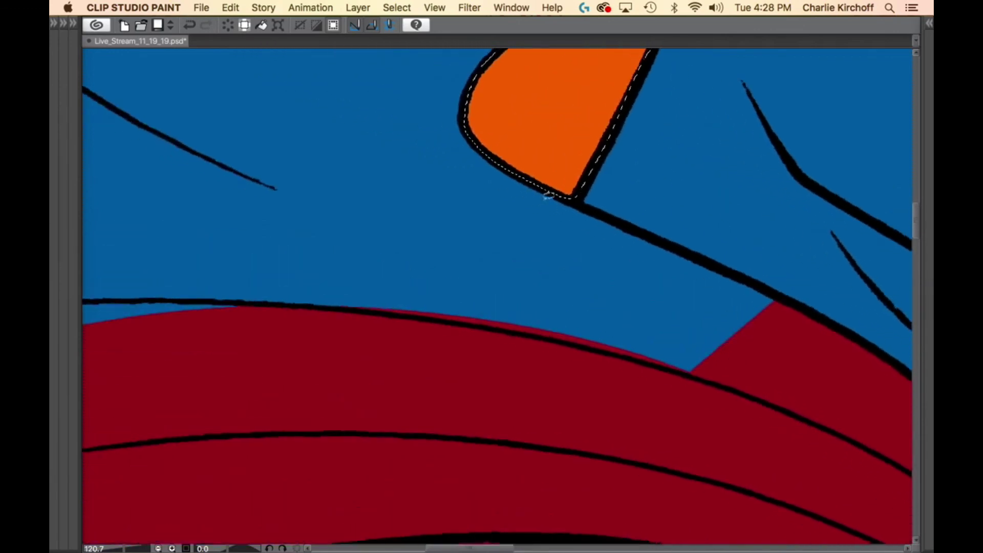
drag(576, 196, 639, 226)
drag(715, 262, 778, 291)
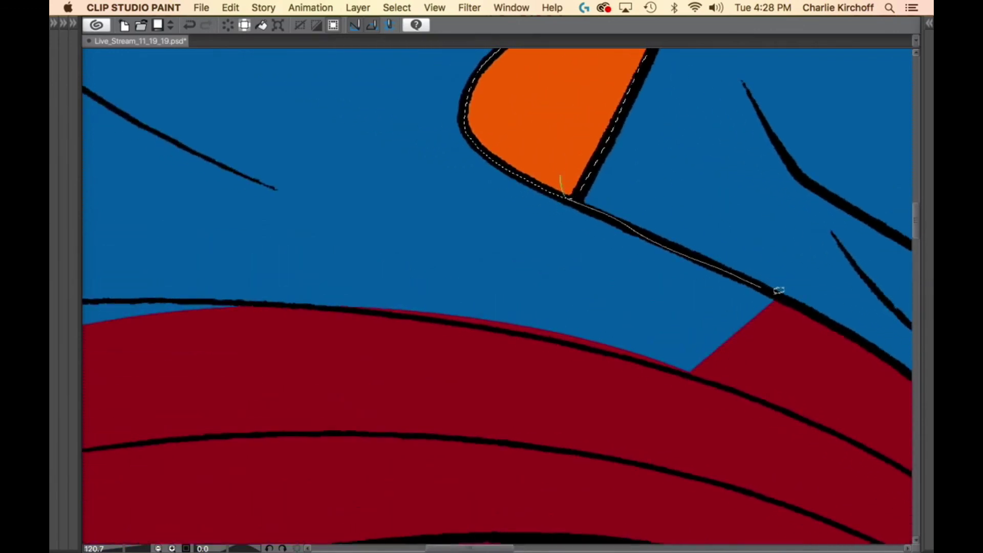
Fill the broad remaining cape area around the orange gap with dark red, stopping short of the ear.
drag(552, 396, 489, 152)
mouse_move(479, 336)
mouse_down()
mouse_move(685, 328)
mouse_move(629, 361)
mouse_up()
mouse_move(418, 411)
mouse_down()
mouse_move(673, 344)
mouse_move(691, 282)
mouse_move(654, 77)
mouse_move(414, 164)
mouse_up()
drag(521, 209, 478, 365)
mouse_move(548, 314)
mouse_down()
mouse_move(560, 297)
mouse_move(427, 371)
mouse_move(486, 361)
mouse_up()
drag(691, 404, 564, 328)
mouse_move(562, 280)
mouse_down()
mouse_move(577, 303)
mouse_move(614, 299)
mouse_up()
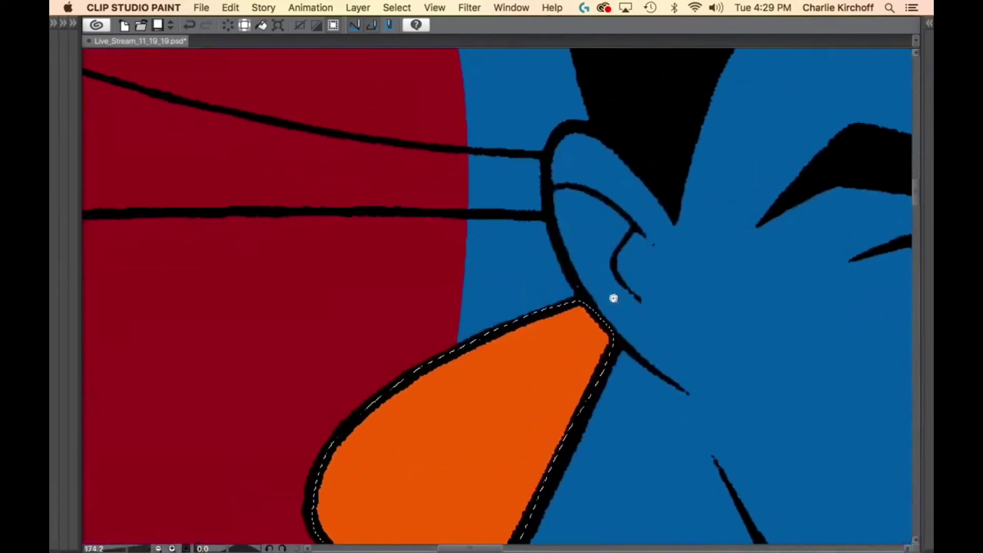
Lasso-fill the last blue cape areas beside Superman's ear and hair with dark red.
drag(394, 300, 403, 374)
drag(592, 315, 578, 277)
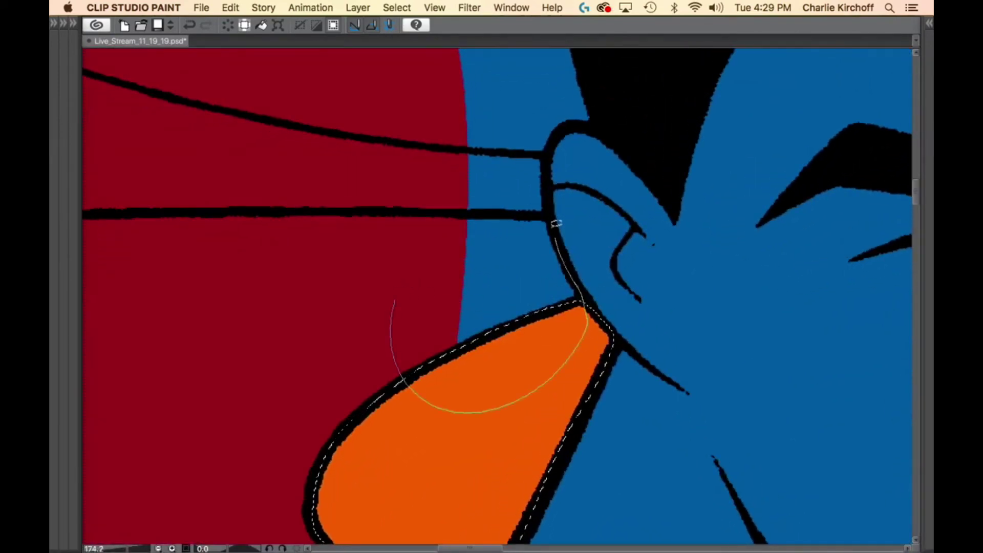
drag(556, 224, 551, 175)
mouse_move(567, 127)
mouse_down()
mouse_move(570, 68)
mouse_move(420, 149)
mouse_up()
drag(599, 138, 537, 356)
mouse_move(394, 366)
mouse_down()
mouse_move(428, 346)
mouse_move(352, 157)
mouse_move(292, 311)
mouse_up()
Pick a brown skin swatch and adjust the drawing color to HEX BC7D64.
key(ctrl+0)
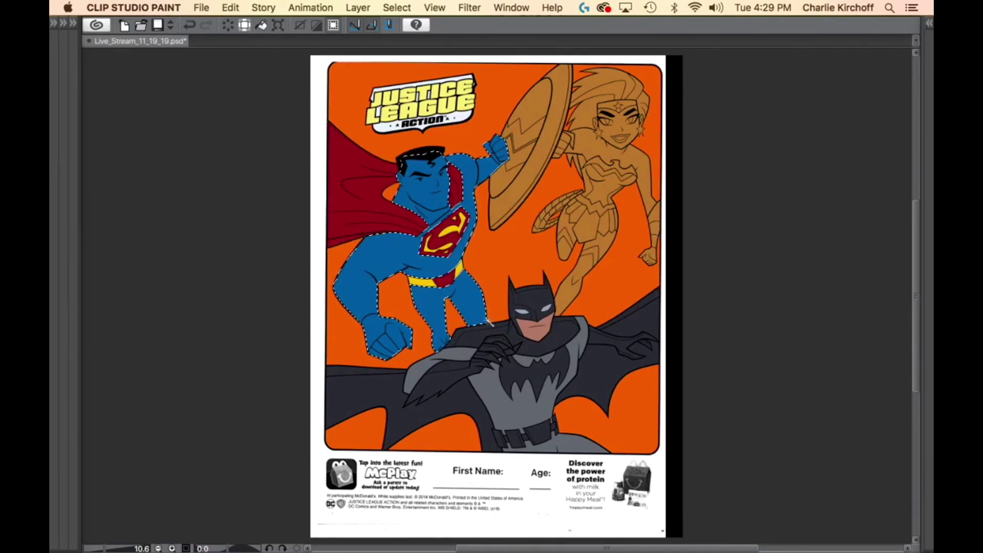
key(Tab)
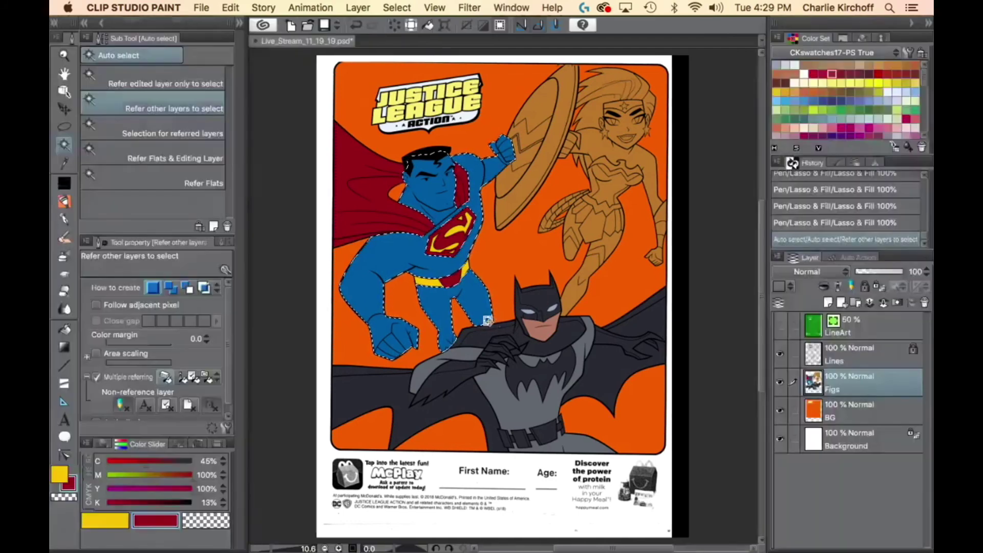
click(813, 65)
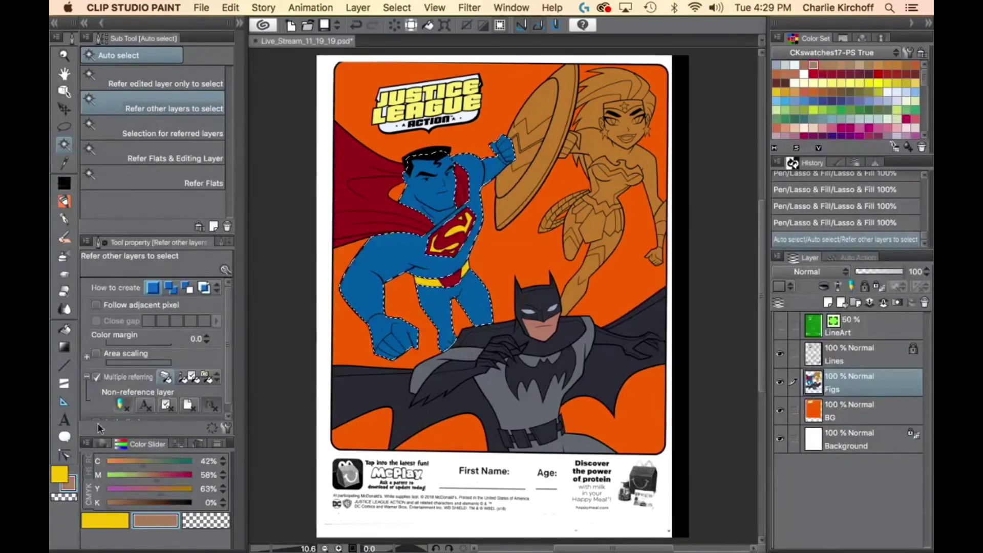
click(73, 489)
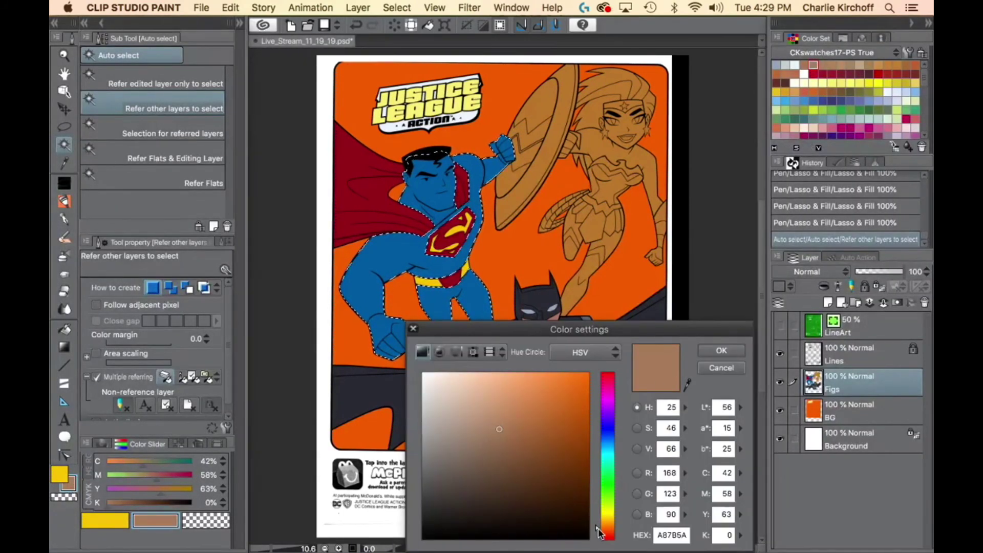
drag(597, 527, 597, 530)
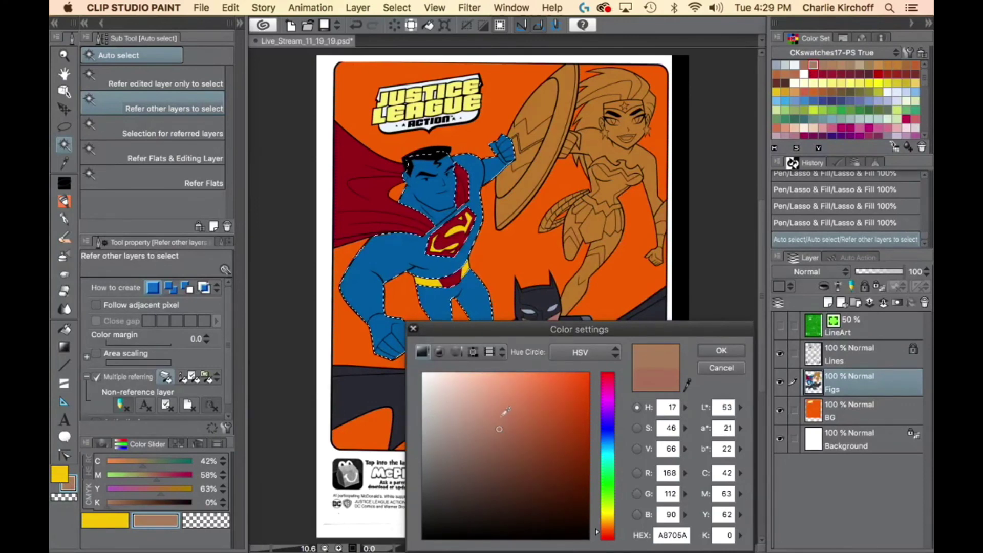
click(501, 416)
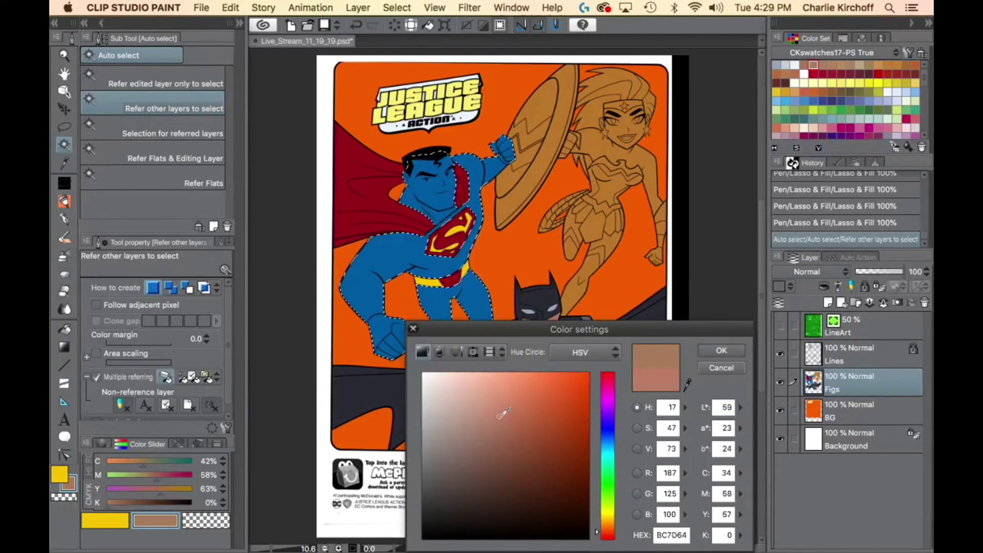
click(721, 351)
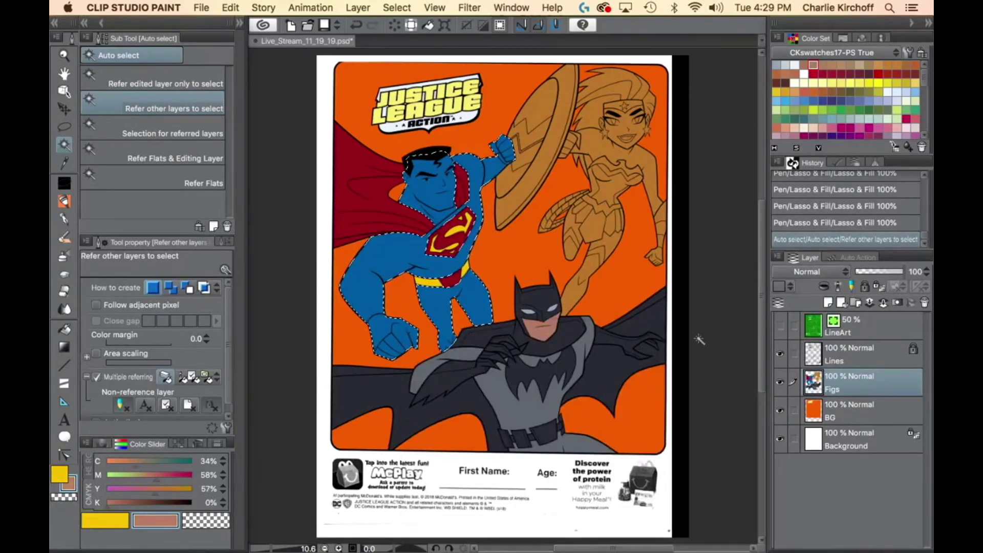
Lasso-fill Superman's lowered fist up to the wrist line with the brown skin tone.
key(Tab)
scroll(367, 333, up, 5)
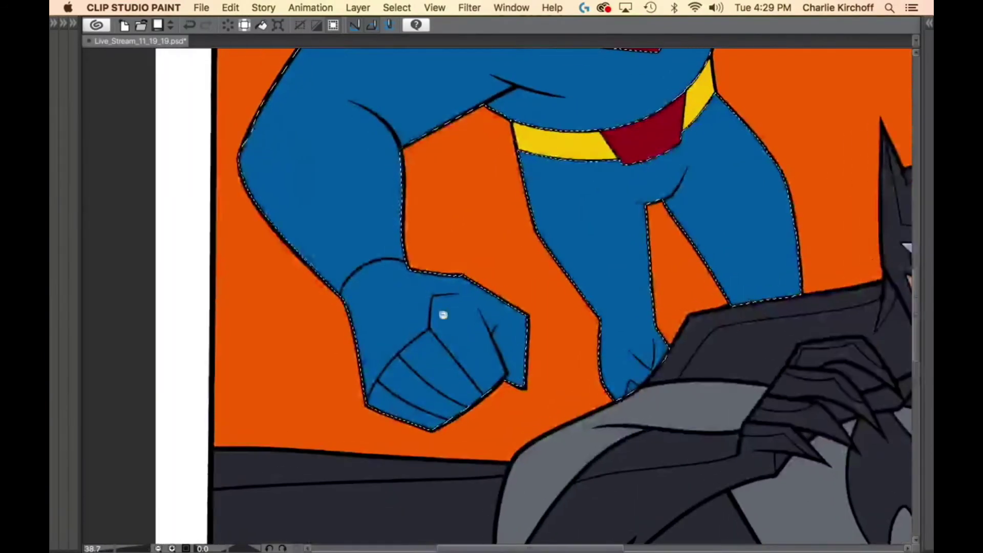
mouse_move(434, 258)
mouse_down()
mouse_move(353, 328)
mouse_move(566, 339)
mouse_move(435, 261)
mouse_up()
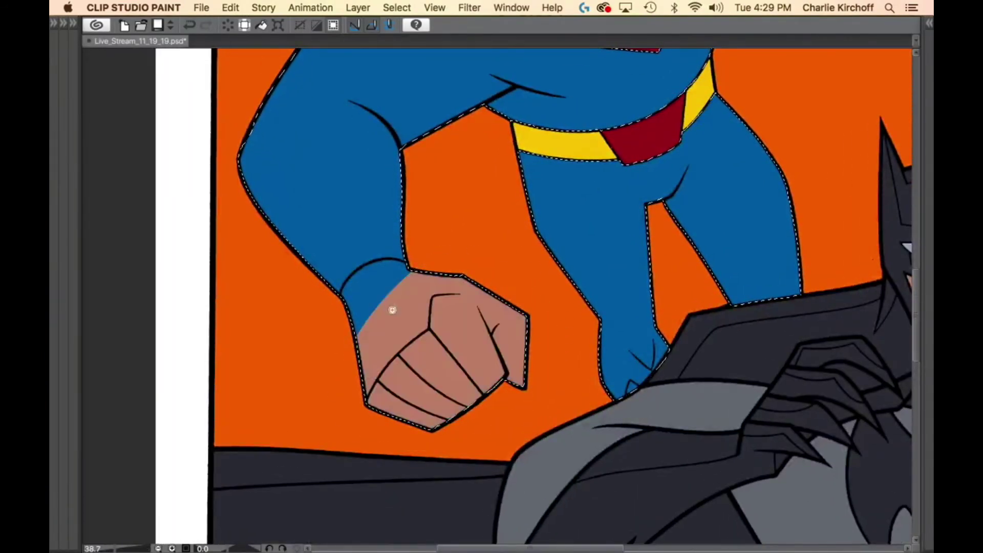
scroll(409, 309, up, 4)
mouse_move(259, 243)
mouse_down()
mouse_move(307, 466)
mouse_move(548, 195)
mouse_move(394, 163)
mouse_move(323, 182)
mouse_move(262, 241)
mouse_up()
scroll(516, 325, down, 5)
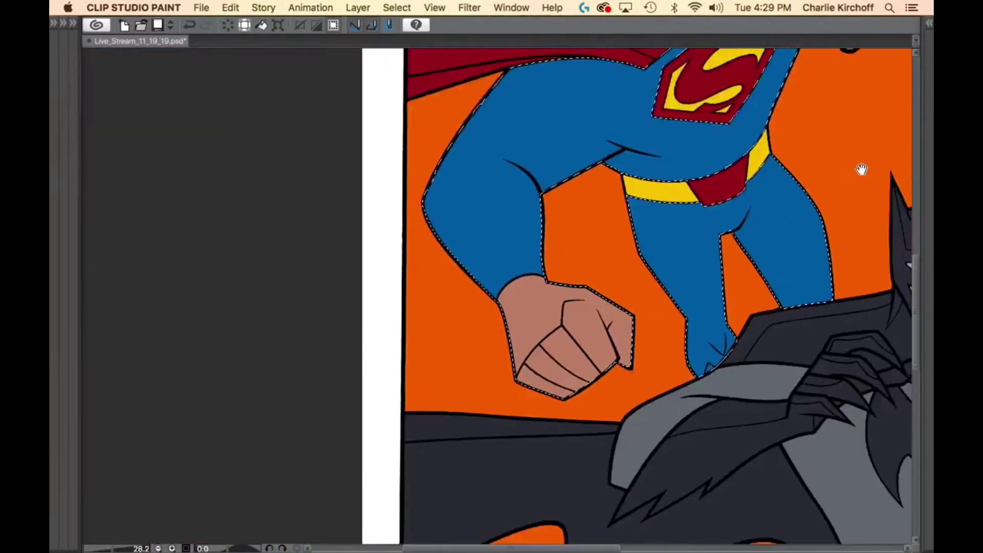
Lasso-fill Superman's face, ear and neck with the brown skin tone, keeping the hair and suit colors.
drag(816, 274, 579, 426)
drag(732, 206, 683, 286)
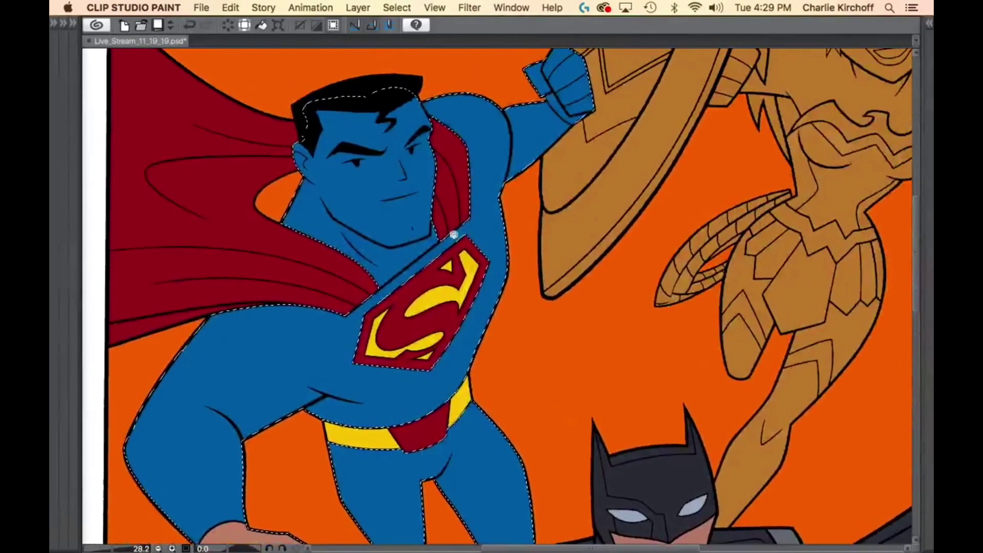
scroll(450, 237, up, 5)
mouse_move(259, 417)
mouse_down()
mouse_move(333, 376)
mouse_move(493, 250)
mouse_move(314, 116)
mouse_move(187, 371)
mouse_move(240, 396)
mouse_up()
mouse_move(275, 290)
mouse_down()
mouse_move(481, 353)
mouse_move(572, 350)
mouse_up()
mouse_move(336, 53)
mouse_down()
mouse_move(255, 147)
mouse_move(486, 405)
mouse_move(806, 182)
mouse_move(471, 60)
mouse_move(517, 388)
mouse_up()
mouse_move(423, 76)
mouse_down()
mouse_move(367, 425)
mouse_move(801, 443)
mouse_move(812, 272)
mouse_move(711, 76)
mouse_move(518, 104)
mouse_up()
drag(740, 342, 700, 362)
mouse_move(763, 396)
mouse_down()
mouse_move(648, 338)
mouse_move(471, 303)
mouse_up()
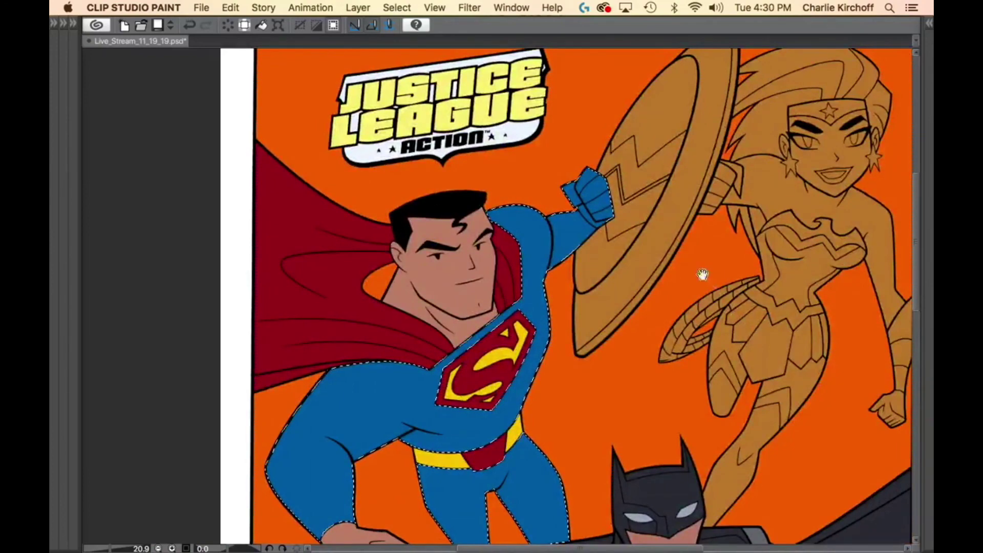
Lasso-fill Superman's raised fist beside the shield with the brown skin tone and clear the selection.
scroll(589, 266, down, 2)
scroll(538, 257, up, 8)
drag(582, 255, 584, 254)
drag(563, 247, 550, 308)
mouse_move(493, 96)
mouse_down()
mouse_move(470, 78)
mouse_move(326, 56)
mouse_move(265, 258)
mouse_move(348, 299)
mouse_move(393, 353)
mouse_move(506, 406)
mouse_move(599, 292)
mouse_up()
drag(657, 333, 616, 352)
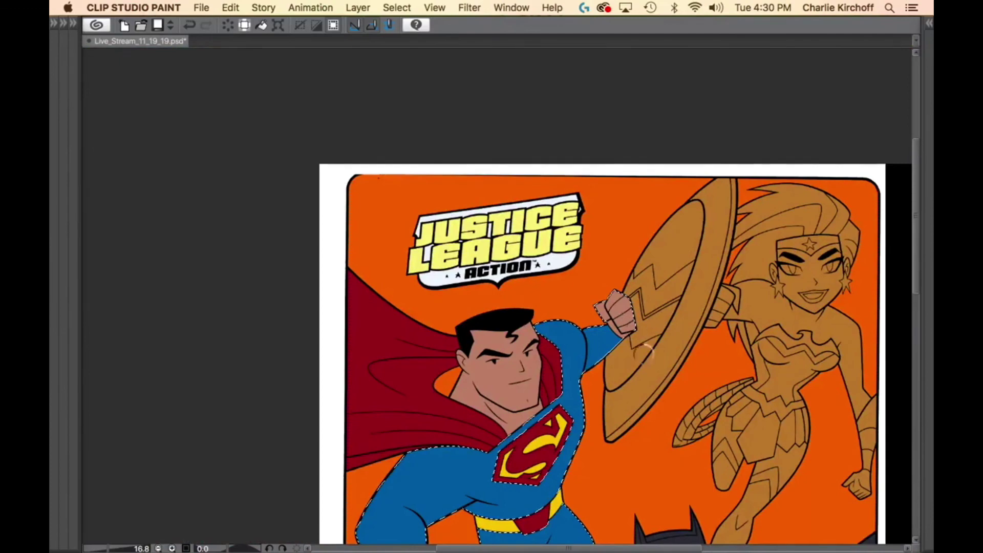
scroll(666, 330, down, 5)
key(super+d)
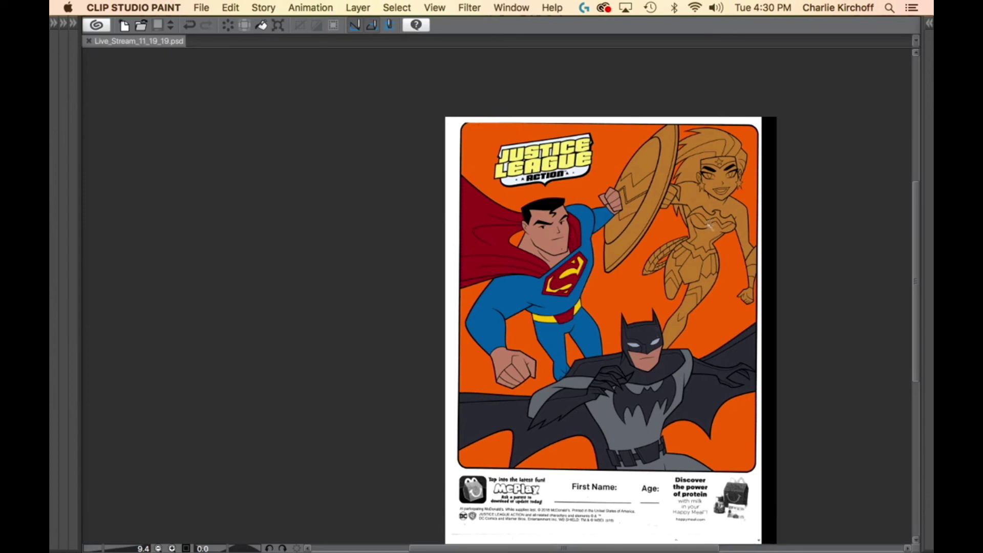
Auto-select Wonder Woman's tan flat area and switch the drawing color to the dark red.
click(691, 251)
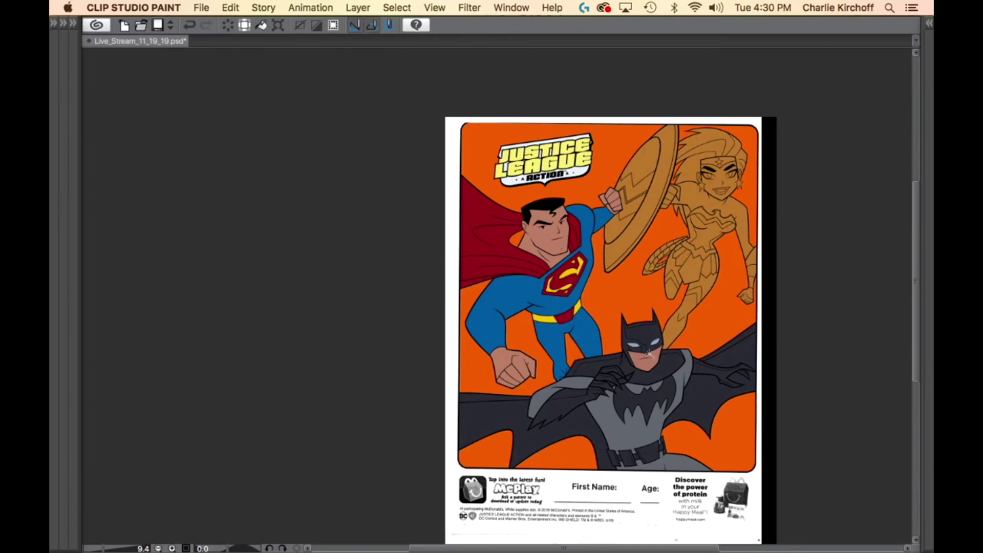
key(Tab)
key(b)
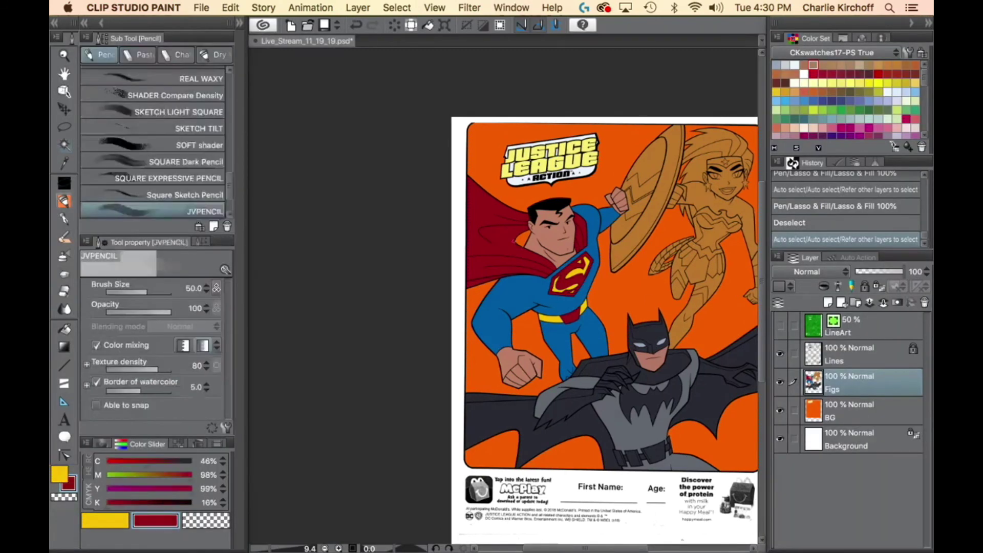
key(Tab)
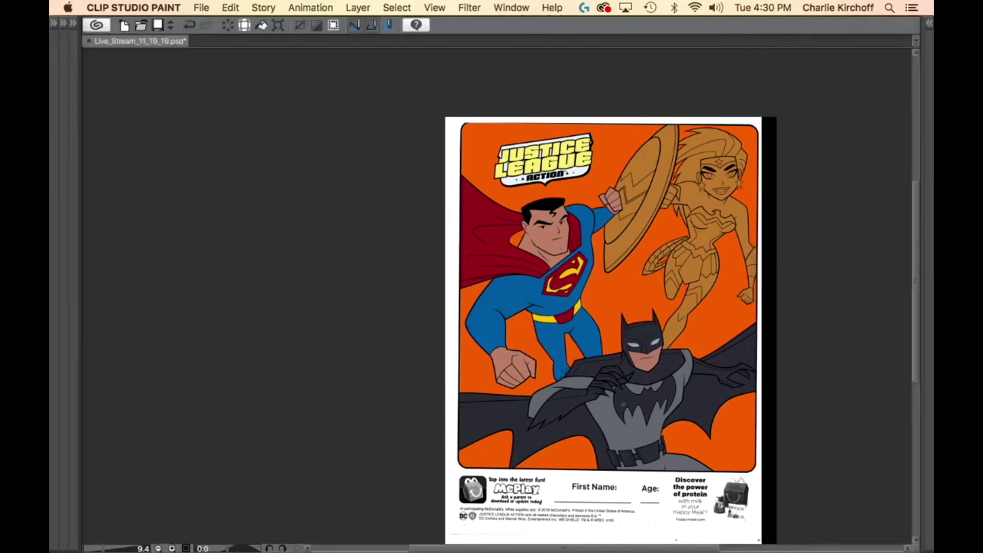
Lasso-fill Wonder Woman's extended boot with dark red from below the chevron trim down to Batman's shoulder.
scroll(705, 305, up, 6)
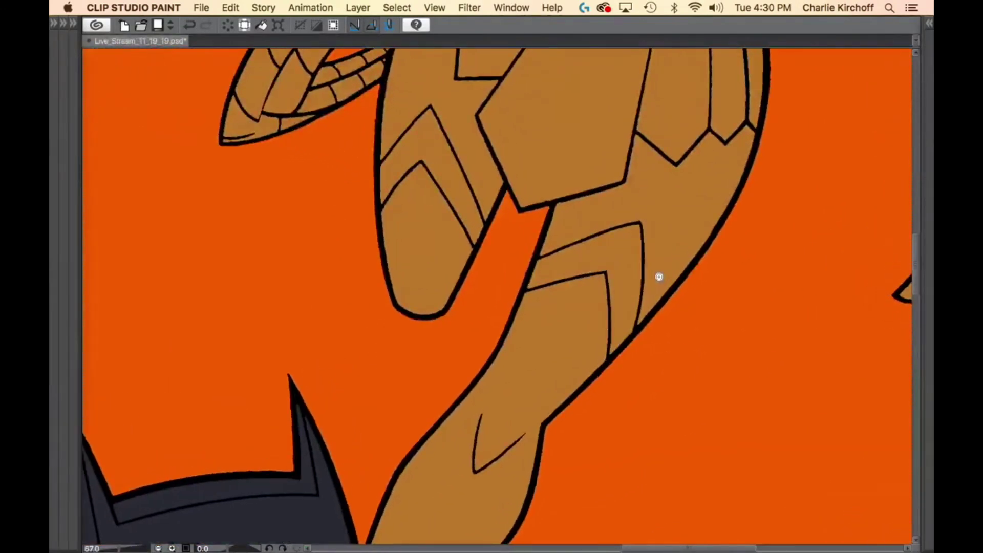
scroll(654, 265, up, 3)
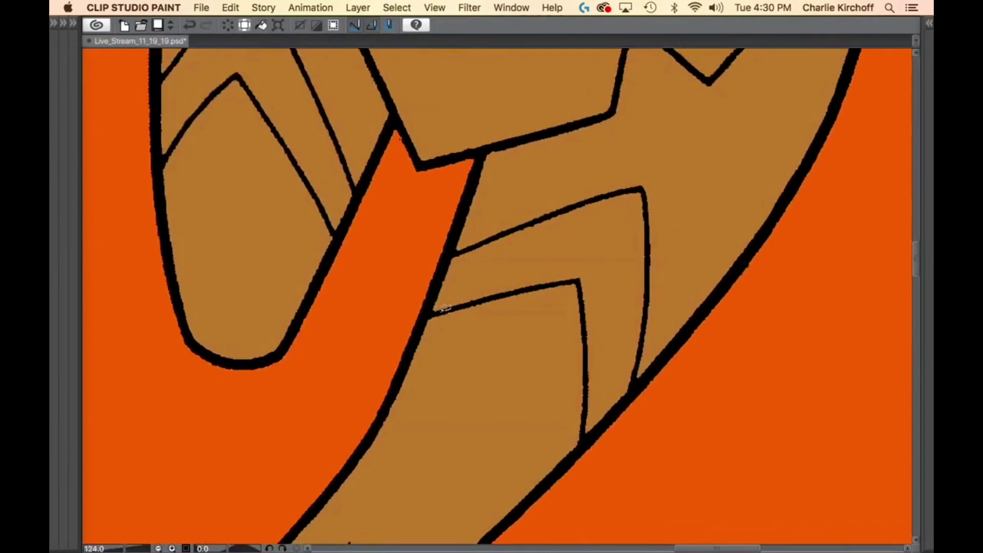
mouse_move(445, 307)
mouse_down()
mouse_move(376, 367)
mouse_move(477, 417)
mouse_move(568, 323)
mouse_up()
drag(544, 284, 445, 310)
mouse_move(585, 403)
mouse_down()
mouse_move(461, 252)
mouse_move(466, 352)
mouse_move(443, 439)
mouse_move(355, 366)
mouse_move(452, 234)
mouse_up()
mouse_move(428, 467)
mouse_down()
mouse_move(633, 294)
mouse_move(385, 171)
mouse_move(618, 284)
mouse_up()
drag(548, 492, 654, 287)
mouse_move(630, 388)
mouse_down()
mouse_move(559, 64)
mouse_move(447, 482)
mouse_move(628, 389)
mouse_move(665, 172)
mouse_up()
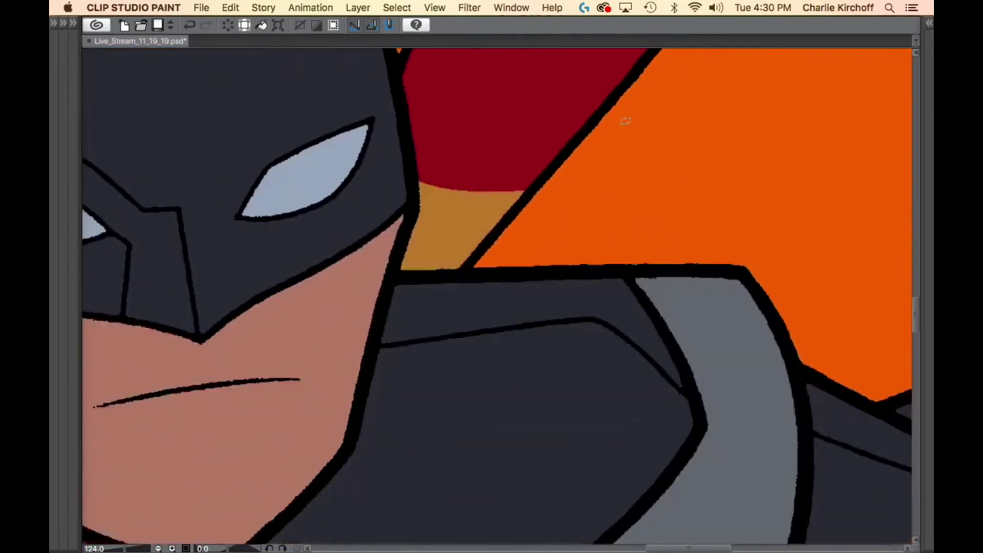
mouse_move(638, 135)
mouse_down()
mouse_move(469, 421)
mouse_move(639, 138)
mouse_up()
mouse_move(651, 123)
mouse_down()
mouse_move(621, 217)
mouse_move(580, 520)
mouse_up()
Lasso-fill the boot on Wonder Woman's bent leg with dark red below its chevron trim.
drag(675, 95, 657, 525)
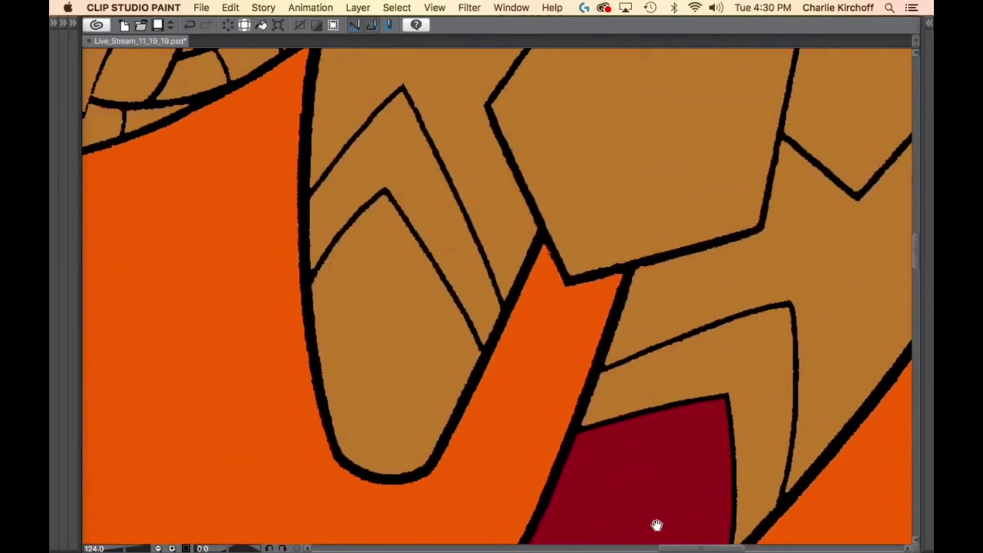
mouse_move(379, 193)
mouse_down()
mouse_move(322, 260)
mouse_move(295, 337)
mouse_move(350, 497)
mouse_move(487, 454)
mouse_move(499, 379)
mouse_move(487, 346)
mouse_up()
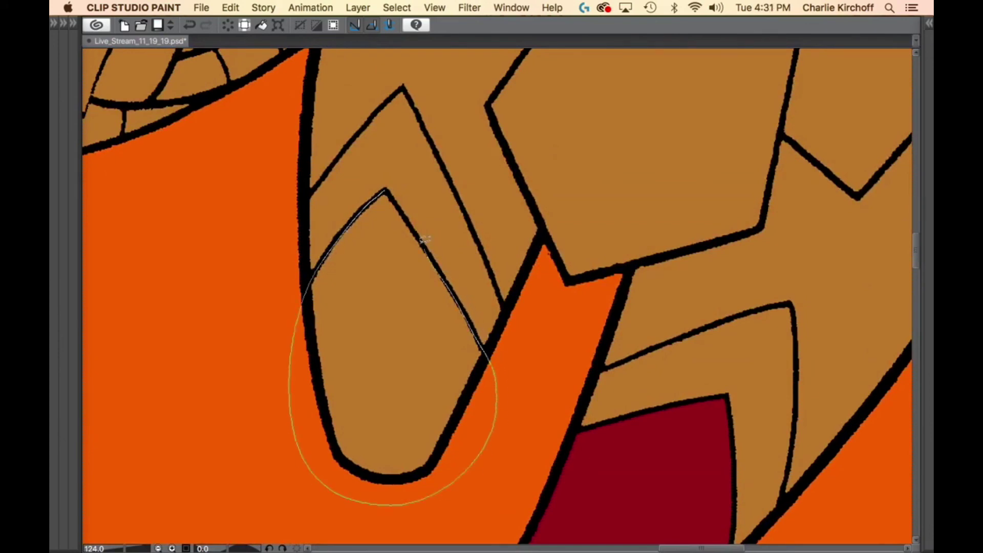
drag(425, 239, 405, 211)
drag(528, 376, 469, 390)
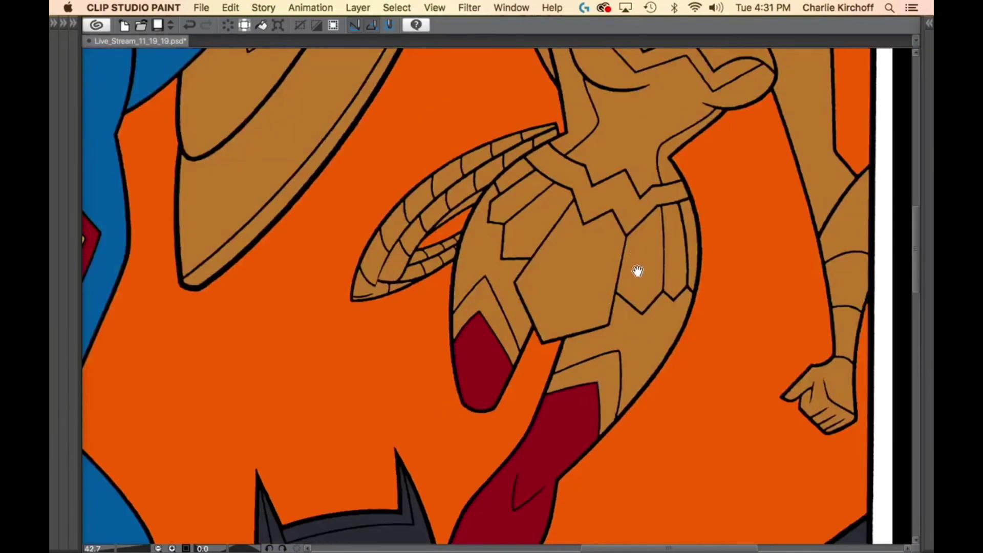
Begin Wonder Woman's bodice by lasso-filling the left cup with dark red beneath the curved neckline trim.
drag(679, 183, 599, 432)
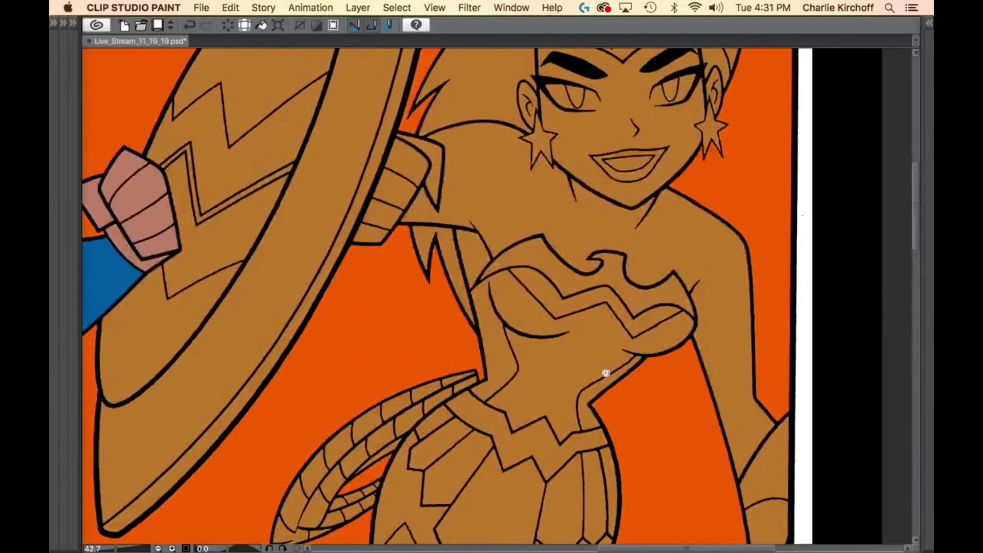
scroll(561, 301, up, 2)
scroll(562, 301, up, 3)
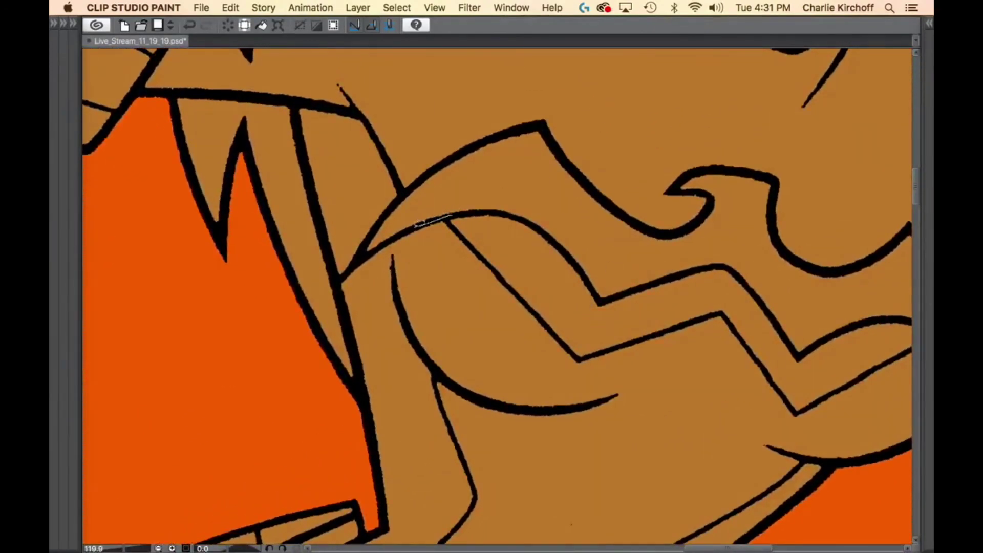
mouse_move(416, 224)
mouse_down()
mouse_move(339, 279)
mouse_move(359, 354)
mouse_up()
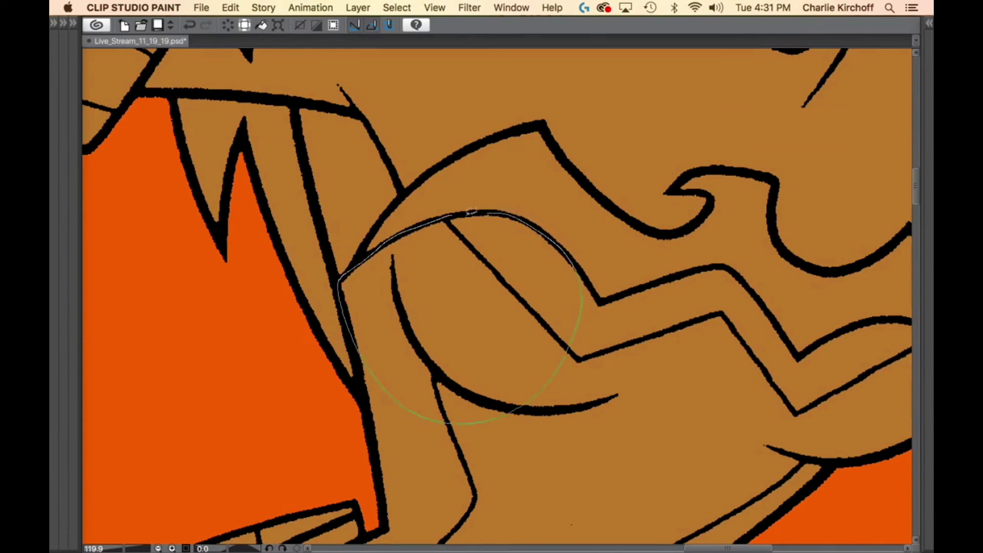
drag(472, 211, 453, 214)
Restore tan in the bodice's zigzag trim band and carry the dark red along its lower edge to the center peak.
drag(635, 365, 390, 330)
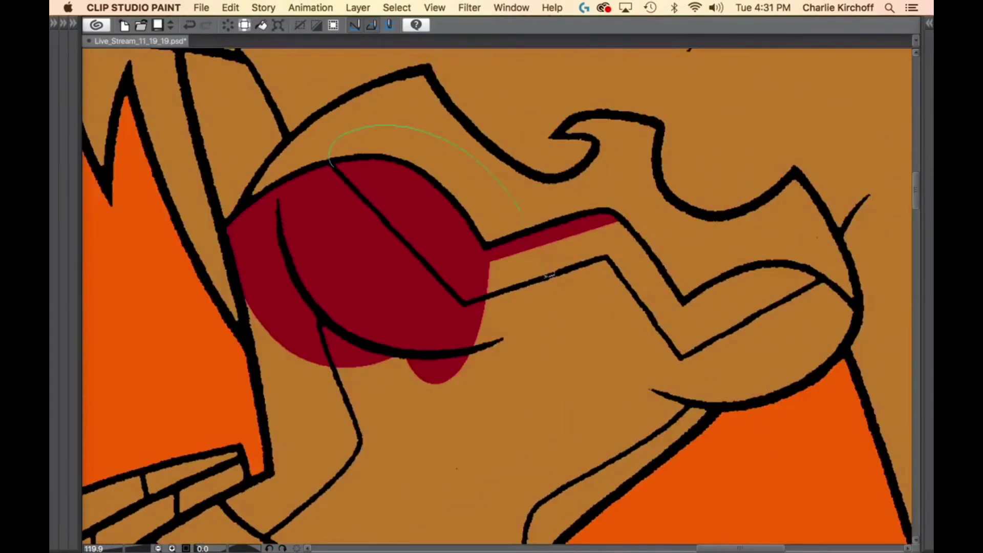
drag(550, 275, 463, 301)
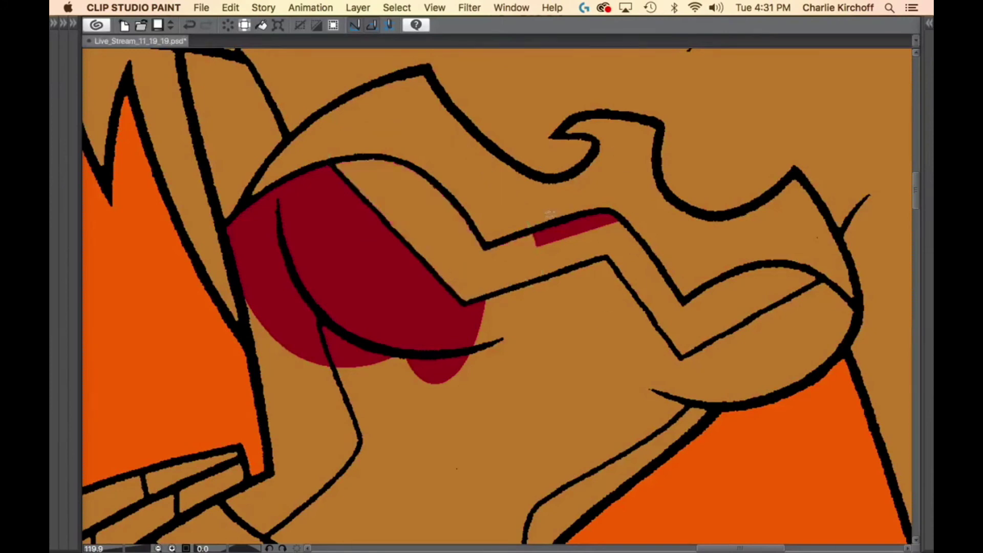
drag(550, 214, 626, 171)
mouse_move(497, 292)
mouse_down()
mouse_move(610, 277)
mouse_move(594, 260)
mouse_up()
Lasso-fill dark red along the zigzag trim from the center peak through the bodice's right cup.
mouse_move(581, 376)
mouse_down()
mouse_move(524, 364)
mouse_move(398, 387)
mouse_up()
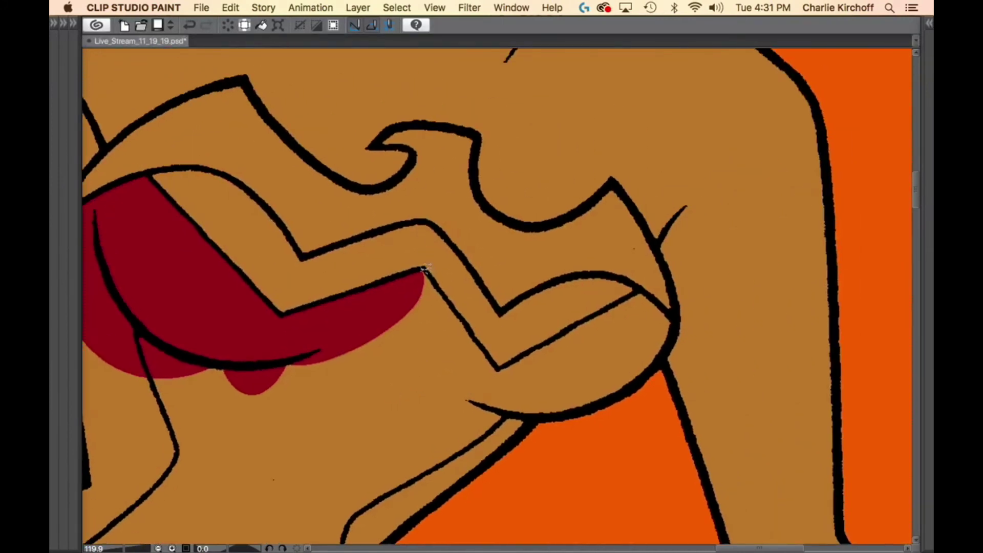
mouse_move(425, 269)
mouse_down()
mouse_move(423, 397)
mouse_move(507, 387)
mouse_up()
drag(486, 346, 452, 304)
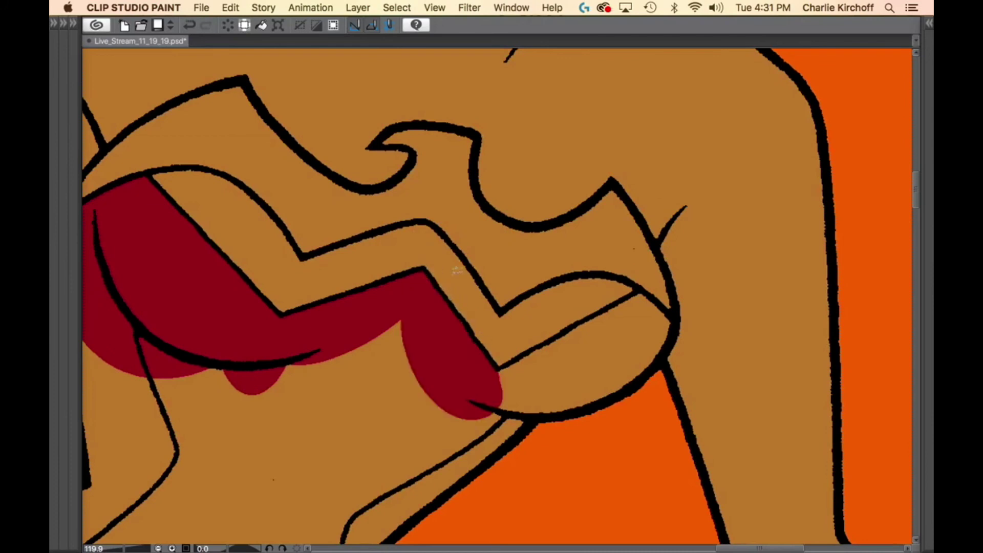
drag(565, 343, 481, 246)
mouse_move(428, 261)
mouse_down()
mouse_move(424, 386)
mouse_move(559, 302)
mouse_move(593, 219)
mouse_move(574, 201)
mouse_move(494, 219)
mouse_move(464, 240)
mouse_up()
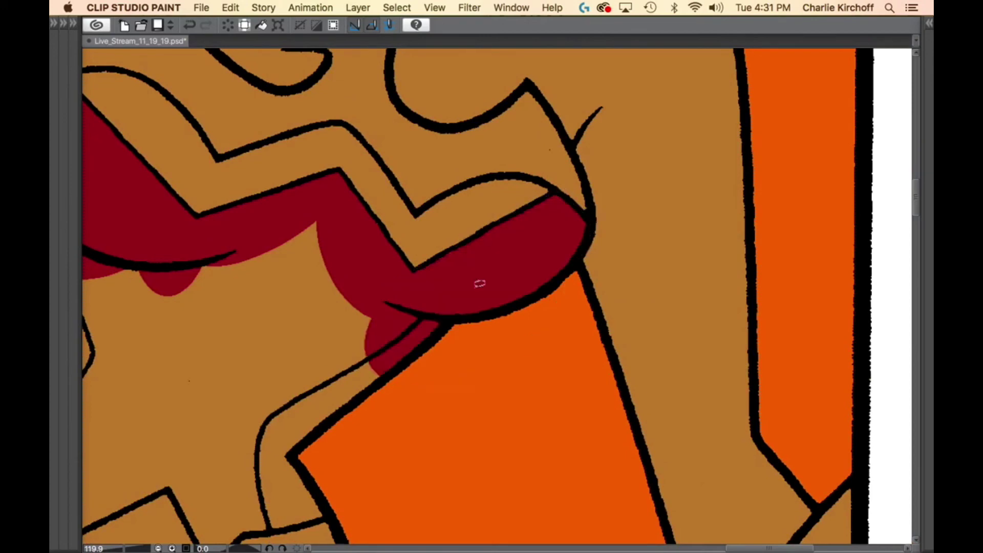
drag(478, 281, 648, 257)
Lasso-fill the broad middle of Wonder Woman's bodice with dark red, from below the bust towards the waist.
mouse_move(607, 384)
mouse_down()
mouse_move(627, 316)
mouse_move(557, 192)
mouse_move(512, 166)
mouse_move(403, 202)
mouse_move(303, 186)
mouse_move(208, 151)
mouse_move(187, 158)
mouse_move(236, 353)
mouse_up()
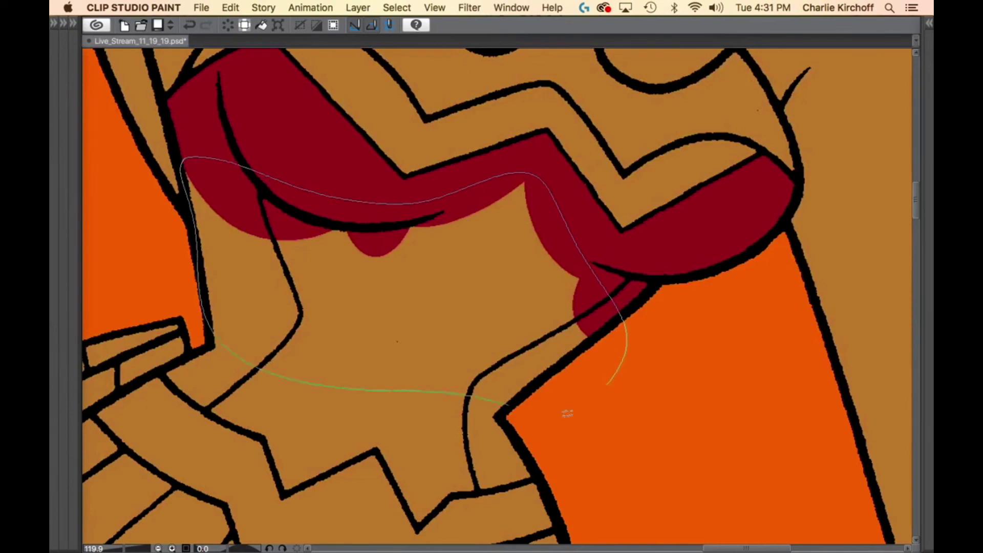
drag(567, 414, 601, 402)
drag(518, 473, 708, 363)
mouse_move(447, 196)
mouse_down()
mouse_move(354, 257)
mouse_move(371, 281)
mouse_move(402, 298)
mouse_move(509, 279)
mouse_up()
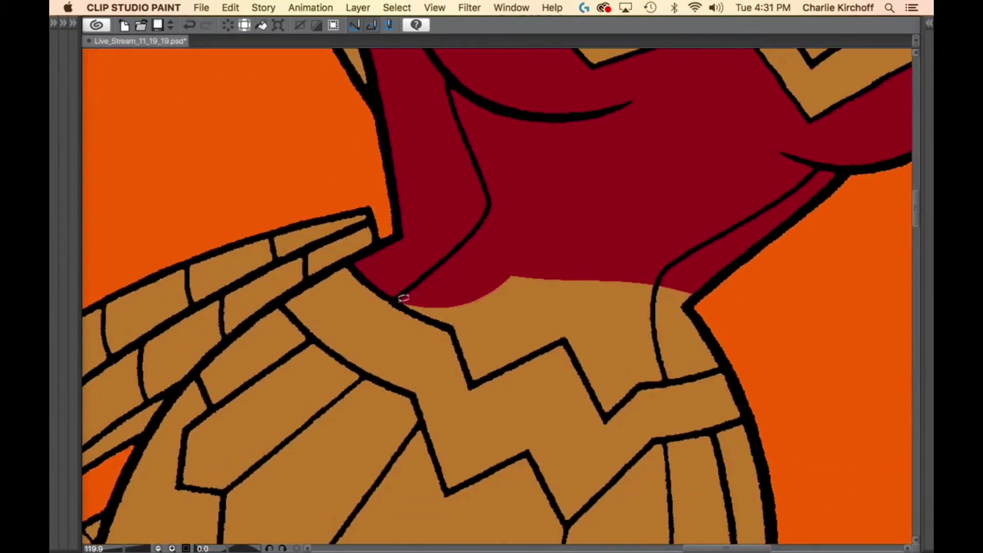
Complete the bodice's lower edge by lasso-filling dark red down to the zigzag belt line across the waist.
mouse_move(404, 298)
mouse_down()
mouse_move(504, 233)
mouse_move(473, 320)
mouse_move(408, 305)
mouse_up()
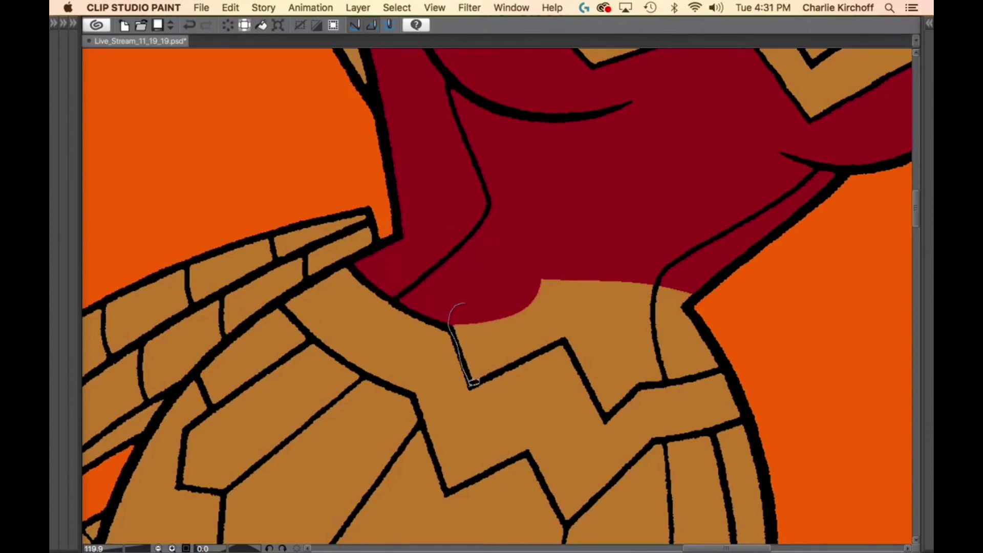
mouse_move(474, 383)
mouse_down()
mouse_move(542, 349)
mouse_move(629, 277)
mouse_move(613, 245)
mouse_up()
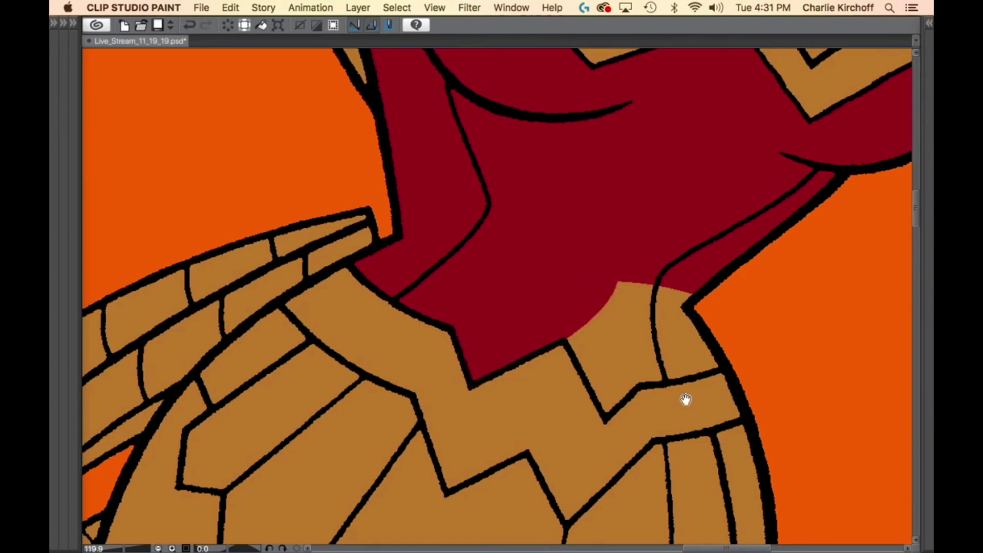
drag(687, 400, 556, 338)
mouse_move(441, 281)
mouse_down()
mouse_move(532, 198)
mouse_move(511, 324)
mouse_move(480, 354)
mouse_move(453, 311)
mouse_up()
mouse_move(586, 211)
mouse_down()
mouse_move(565, 169)
mouse_move(486, 297)
mouse_move(484, 329)
mouse_up()
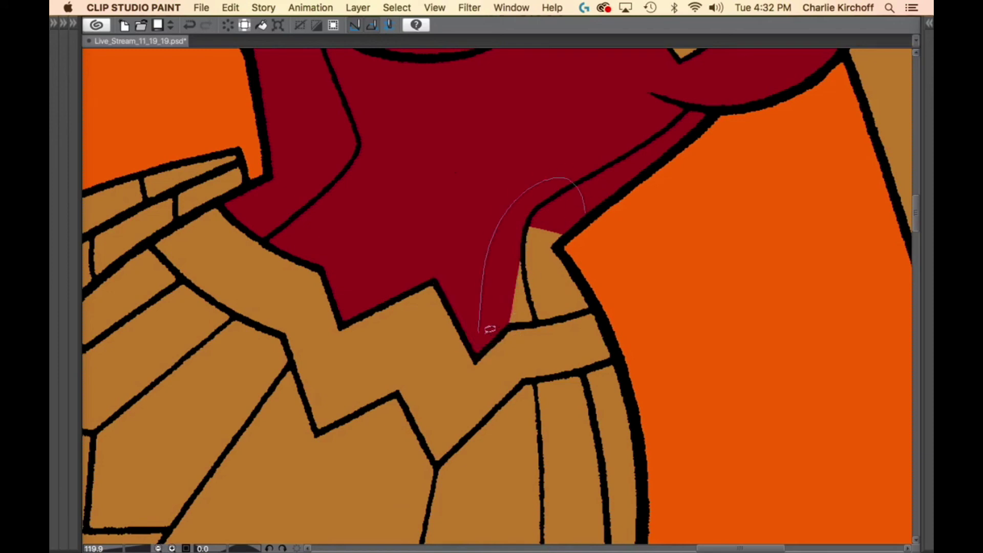
mouse_move(555, 316)
mouse_down()
mouse_move(587, 309)
mouse_move(621, 256)
mouse_up()
Clear the selection and lasso-fill dark red under the V-shaped notch of the shield's lower panel, beside Superman's fist.
scroll(621, 318, down, 10)
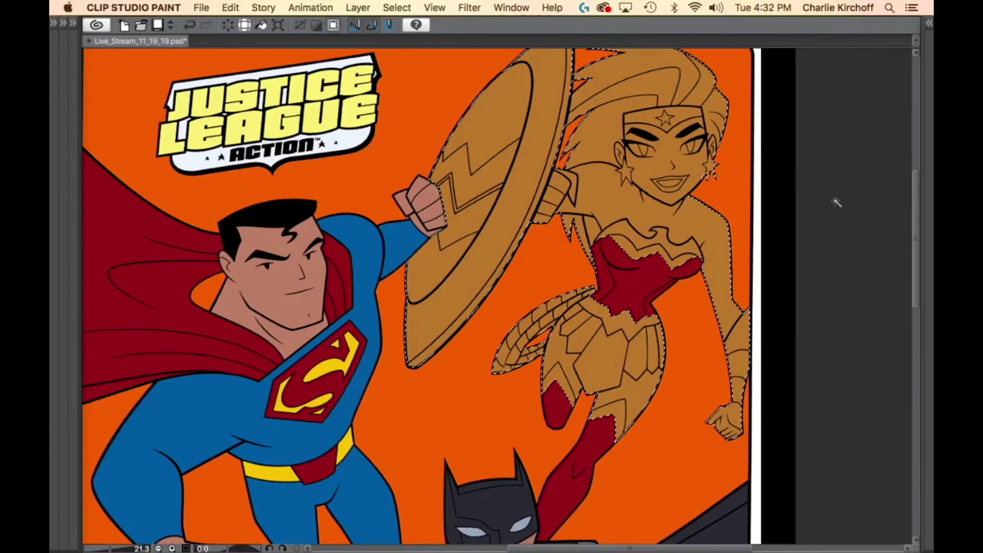
key(super+d)
scroll(470, 169, up, 10)
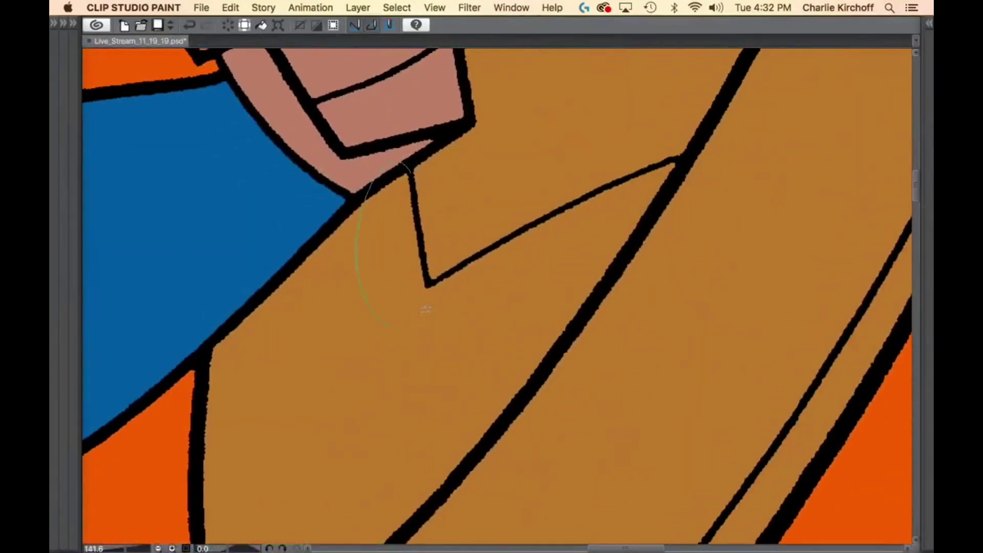
drag(426, 309, 447, 217)
drag(478, 377, 514, 315)
drag(484, 213, 426, 275)
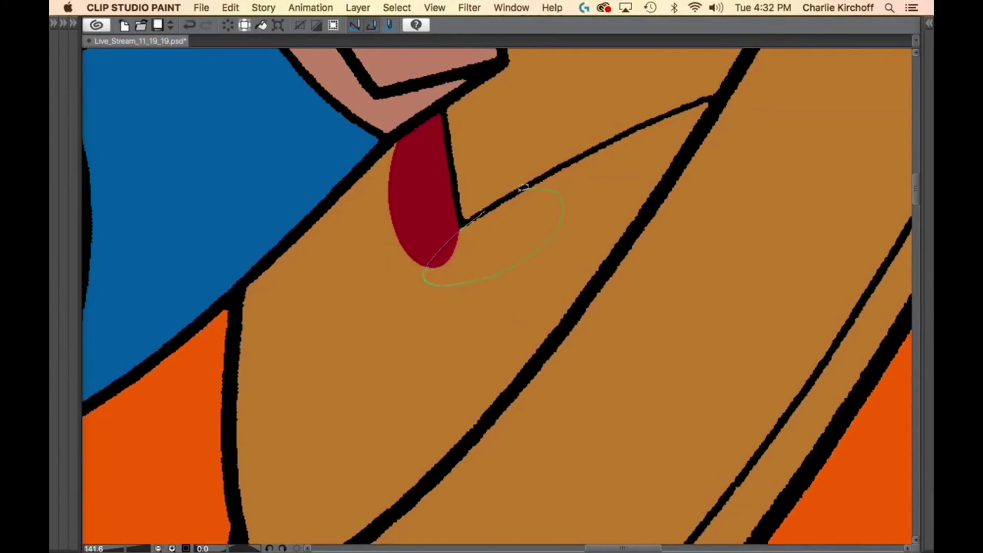
drag(523, 188, 487, 210)
mouse_move(579, 191)
mouse_down()
mouse_move(479, 253)
mouse_move(492, 212)
mouse_move(534, 191)
mouse_up()
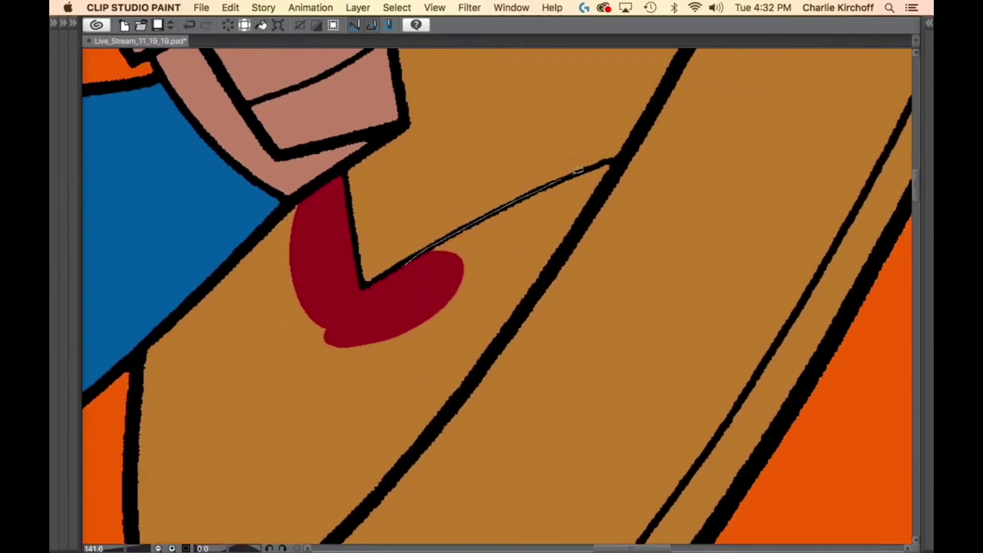
Fill the rest of the shield's lower panel with dark red, from the notch's upper end down to the rounded tip.
mouse_move(612, 160)
mouse_down()
mouse_move(590, 212)
mouse_move(502, 338)
mouse_move(387, 325)
mouse_up()
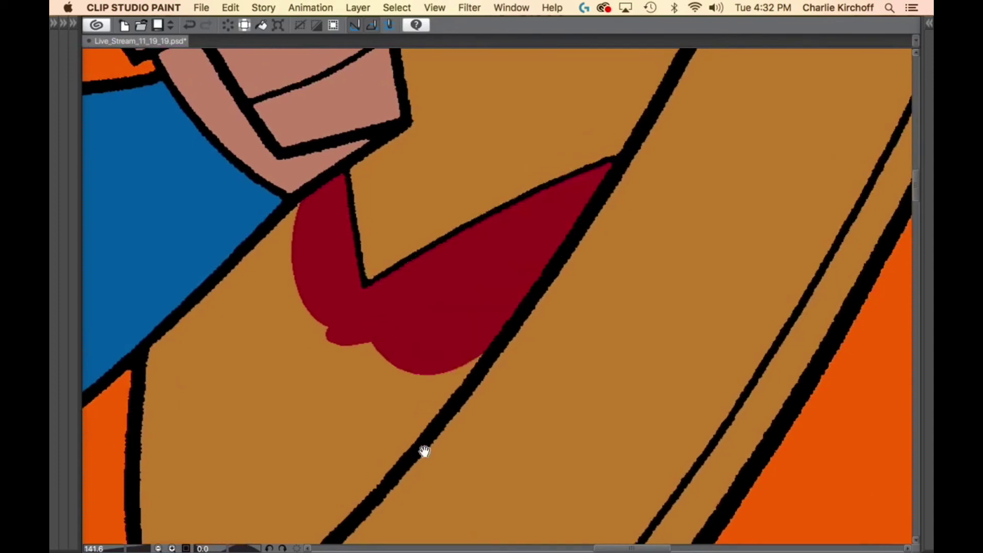
mouse_move(470, 390)
mouse_down()
mouse_move(606, 187)
mouse_move(446, 97)
mouse_move(264, 146)
mouse_move(251, 405)
mouse_move(283, 449)
mouse_move(345, 444)
mouse_move(420, 391)
mouse_move(564, 235)
mouse_up()
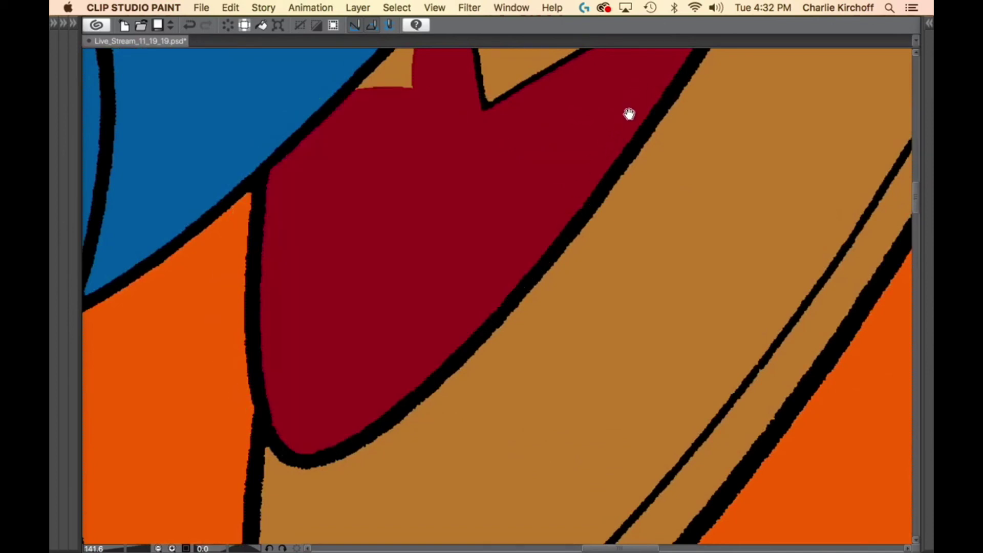
drag(628, 112, 619, 395)
mouse_move(421, 376)
mouse_down()
mouse_move(434, 272)
mouse_move(342, 365)
mouse_up()
mouse_move(630, 122)
mouse_down()
mouse_move(529, 463)
mouse_move(532, 494)
mouse_up()
mouse_move(367, 309)
mouse_down()
mouse_move(445, 245)
mouse_move(369, 307)
mouse_up()
Lasso-fill the thin zigzag stripe across the middle of the shield with dark red, from Superman's fist to the rim.
mouse_move(474, 232)
mouse_down()
mouse_move(369, 143)
mouse_move(341, 173)
mouse_up()
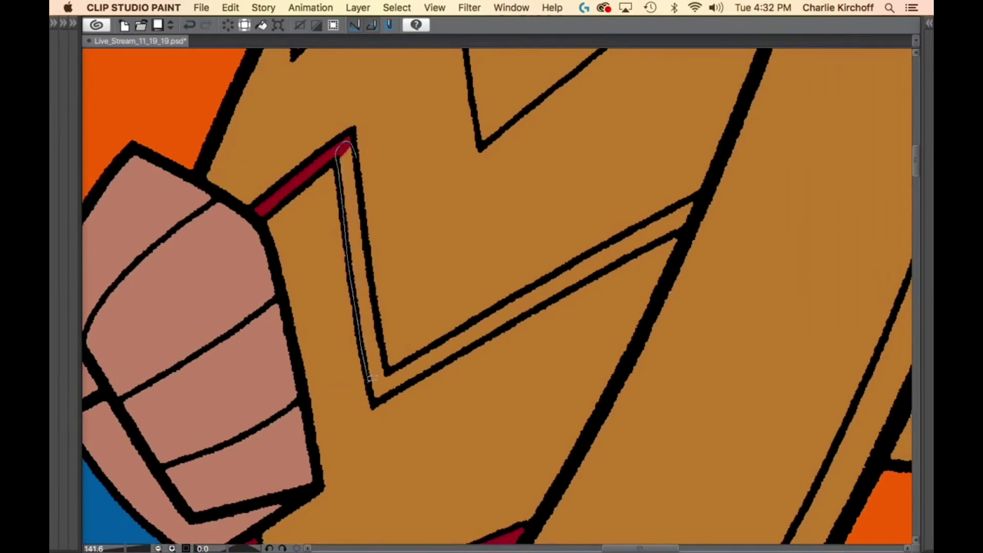
mouse_move(377, 400)
mouse_down()
mouse_move(393, 390)
mouse_move(368, 256)
mouse_up()
drag(367, 221, 349, 148)
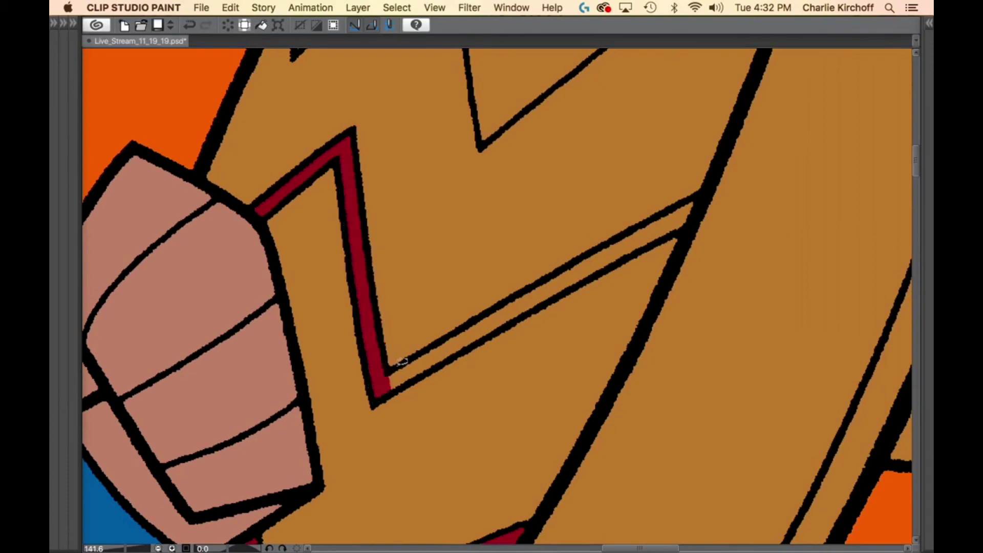
mouse_move(411, 355)
mouse_down()
mouse_move(377, 385)
mouse_move(390, 391)
mouse_move(670, 235)
mouse_move(694, 213)
mouse_move(697, 195)
mouse_up()
Lasso-fill dark red along the zigzag base of the shield's upper panel, from the outer edge past the peak into the valley.
scroll(619, 201, up, 10)
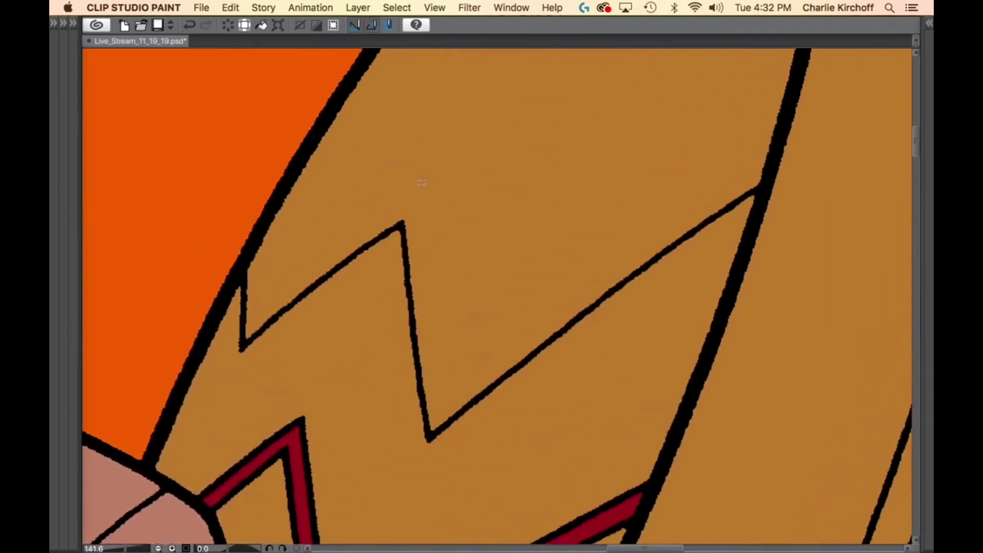
drag(245, 285, 275, 304)
drag(253, 337, 376, 240)
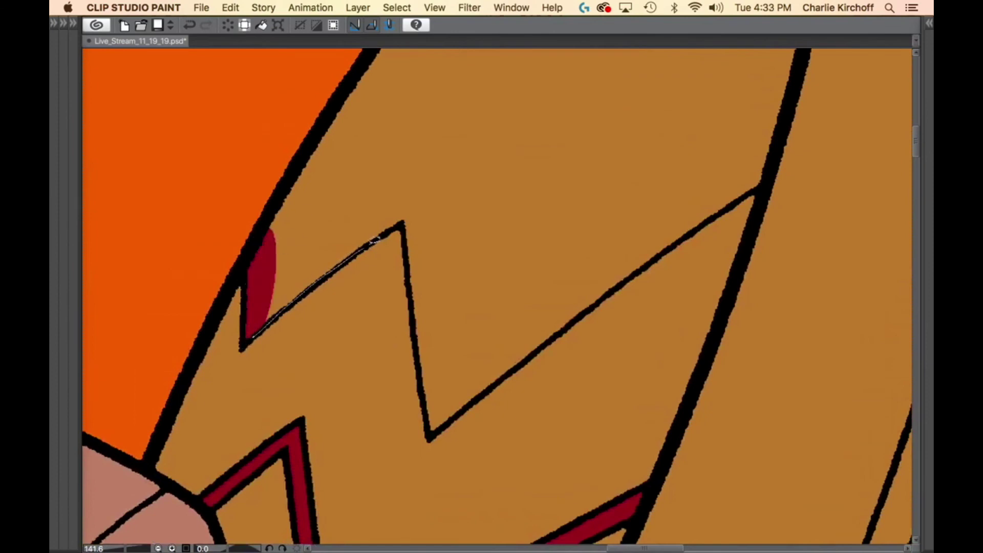
drag(366, 125, 272, 279)
drag(525, 351, 387, 328)
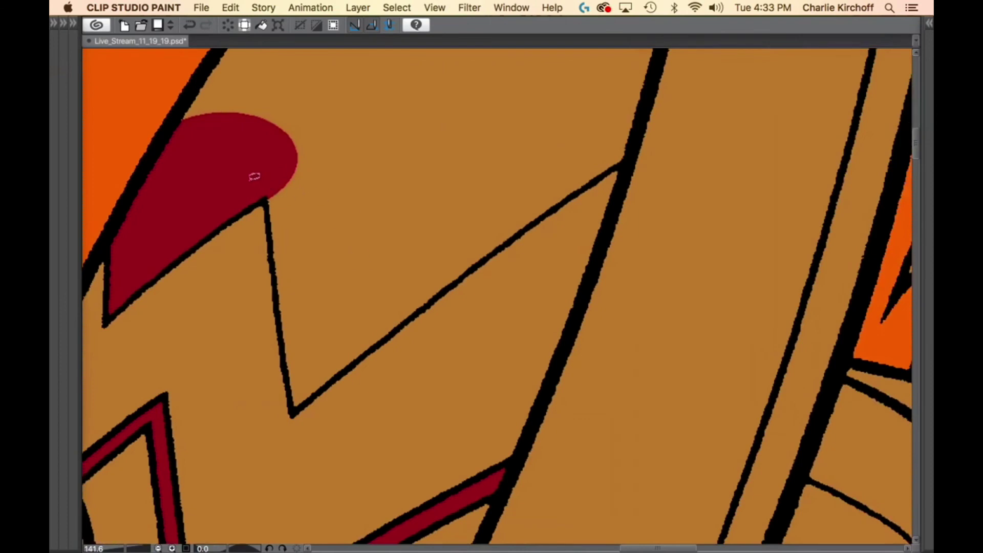
drag(251, 180, 267, 207)
mouse_move(284, 327)
mouse_down()
mouse_move(290, 382)
mouse_move(338, 372)
mouse_move(332, 156)
mouse_up()
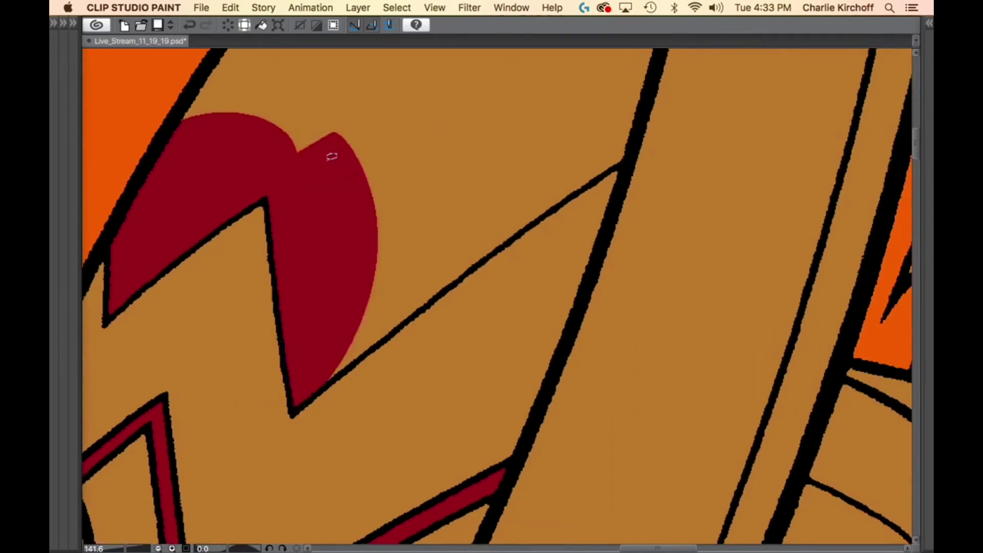
Complete the shield's upper panel by lasso-filling dark red along the inner rim and up to its rounded top.
scroll(585, 323, right, 3)
mouse_move(295, 267)
mouse_down()
mouse_move(252, 397)
mouse_move(547, 179)
mouse_move(520, 76)
mouse_move(302, 226)
mouse_up()
drag(603, 165, 551, 342)
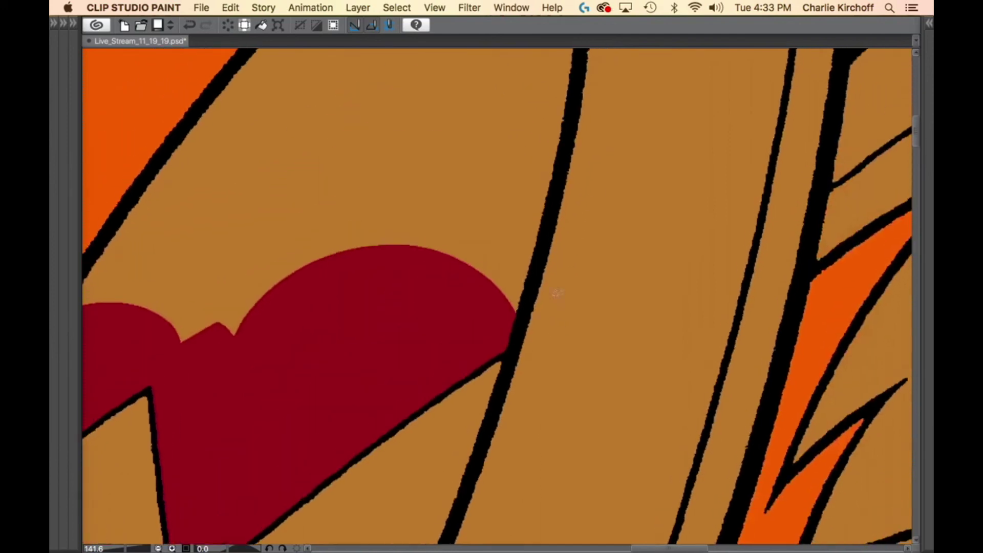
drag(537, 249, 363, 226)
drag(569, 143, 565, 144)
scroll(520, 261, down, 4)
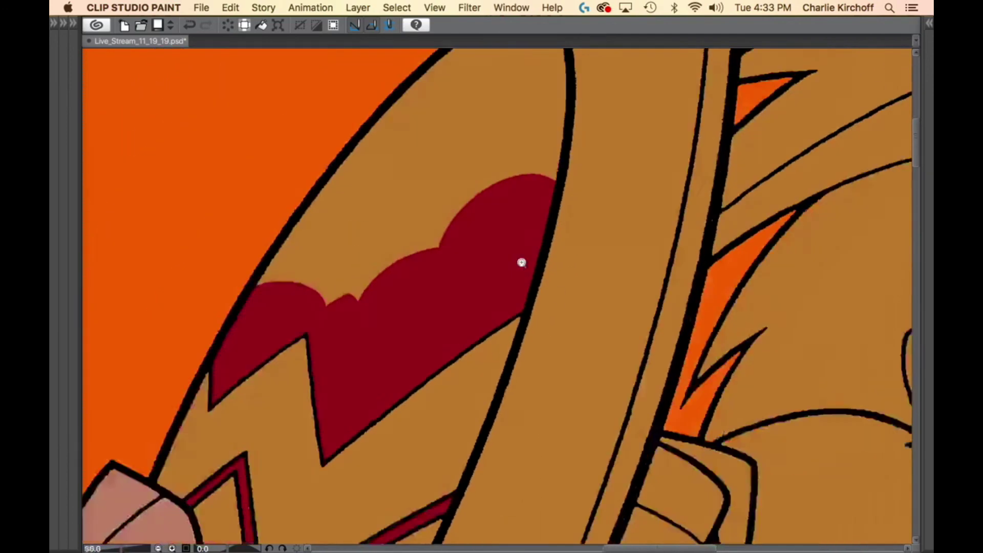
mouse_move(449, 90)
mouse_down()
mouse_move(329, 290)
mouse_move(493, 289)
mouse_move(557, 208)
mouse_move(568, 128)
mouse_move(561, 85)
mouse_up()
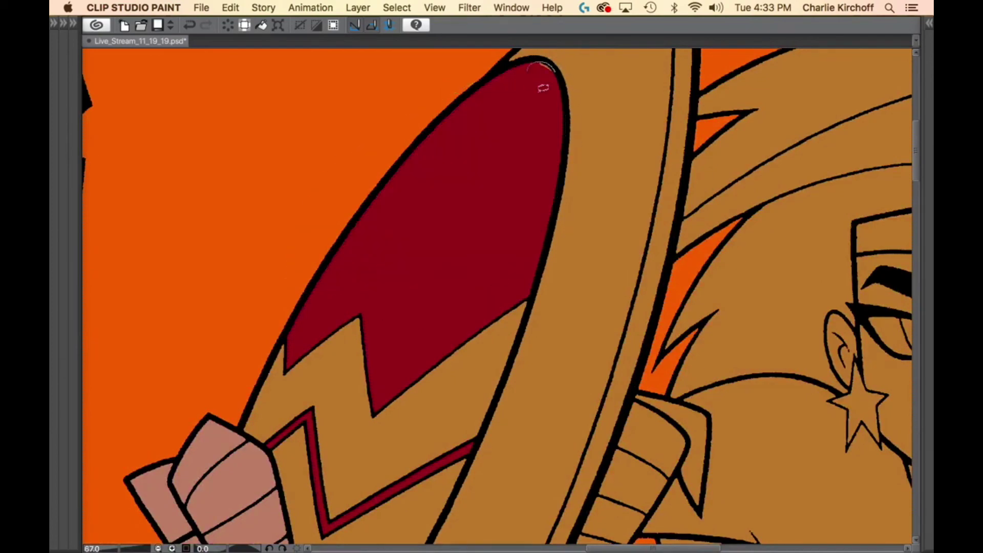
Lasso-fill the star earring on Wonder Woman's shield-side ear with dark red.
scroll(630, 280, down, 4)
drag(671, 355, 509, 337)
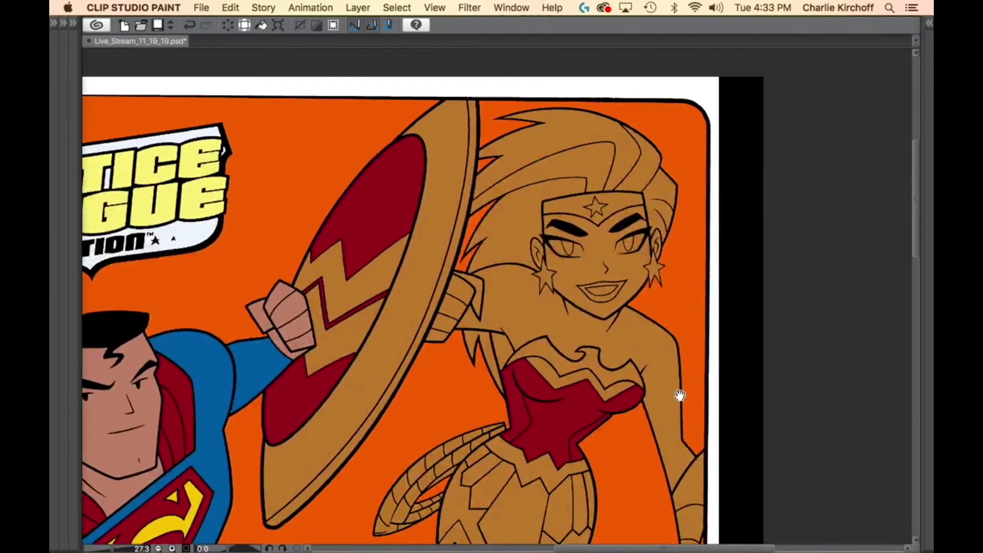
drag(693, 373, 608, 379)
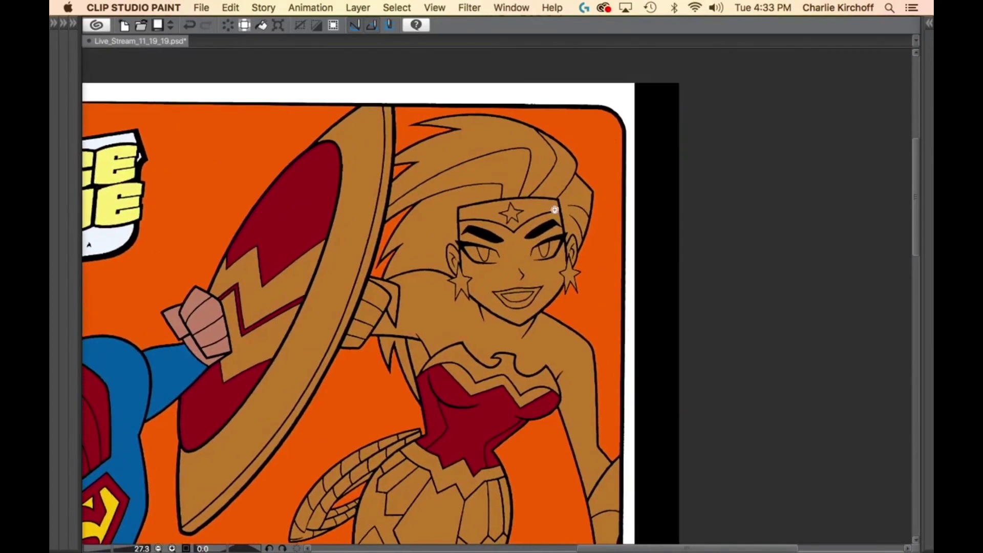
scroll(509, 285, up, 10)
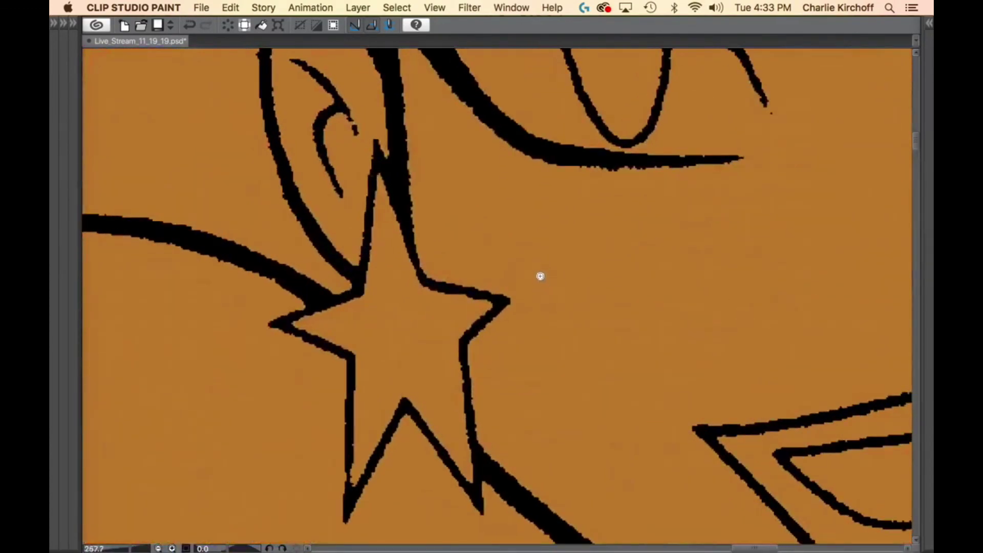
mouse_move(400, 195)
mouse_down()
mouse_move(378, 160)
mouse_move(364, 274)
mouse_move(285, 321)
mouse_move(310, 332)
mouse_up()
mouse_move(353, 363)
mouse_down()
mouse_move(350, 465)
mouse_move(372, 467)
mouse_move(412, 407)
mouse_move(476, 494)
mouse_move(466, 356)
mouse_move(470, 336)
mouse_move(504, 298)
mouse_move(444, 284)
mouse_move(400, 196)
mouse_up()
Lasso-fill Wonder Woman's other star earring, against the orange background, with dark red.
mouse_move(767, 343)
mouse_down()
mouse_move(686, 324)
mouse_move(215, 374)
mouse_up()
drag(744, 355, 336, 395)
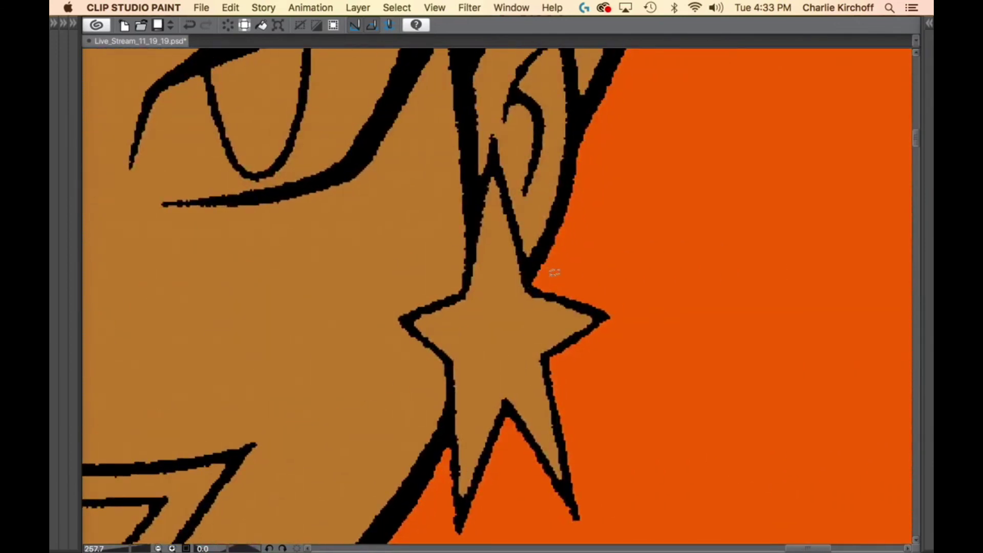
mouse_move(516, 228)
mouse_down()
mouse_move(505, 185)
mouse_move(480, 217)
mouse_move(471, 266)
mouse_up()
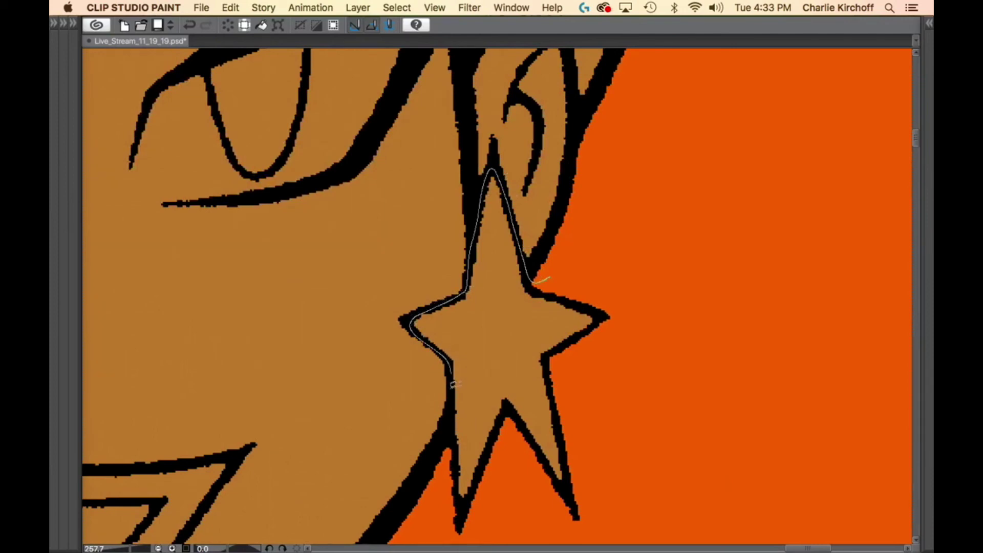
drag(461, 536, 570, 534)
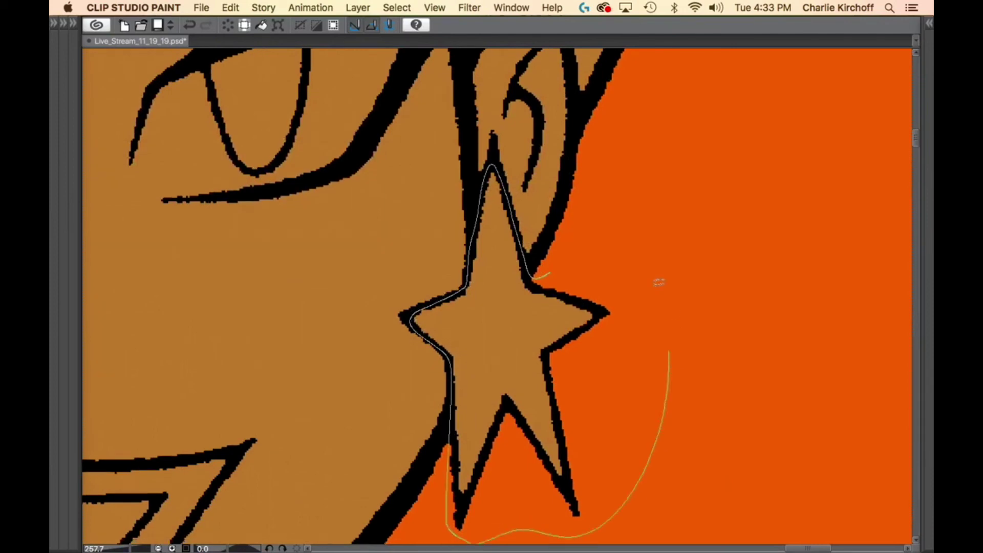
drag(659, 281, 610, 253)
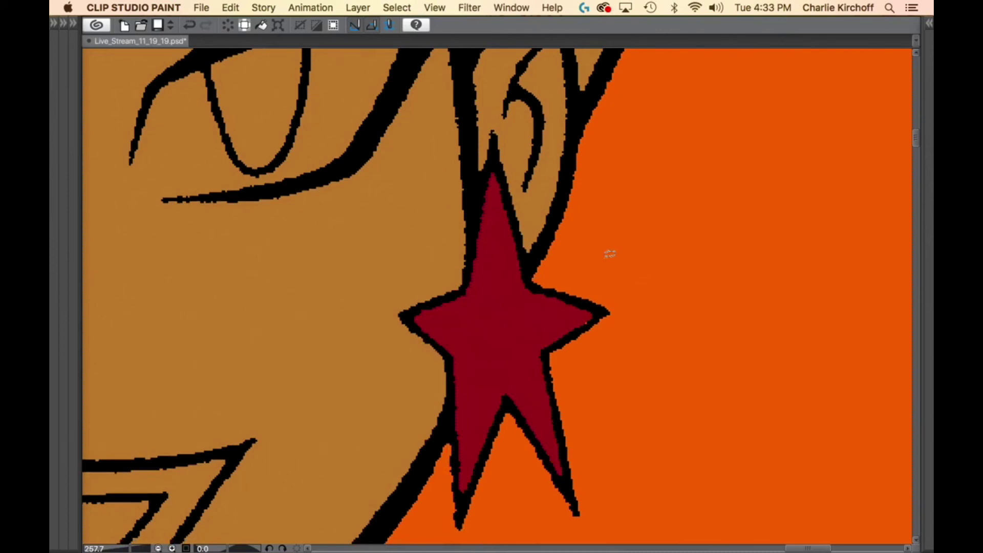
Lasso-fill the star at the center of Wonder Woman's tiara with dark red.
drag(347, 241, 717, 365)
drag(482, 64, 607, 420)
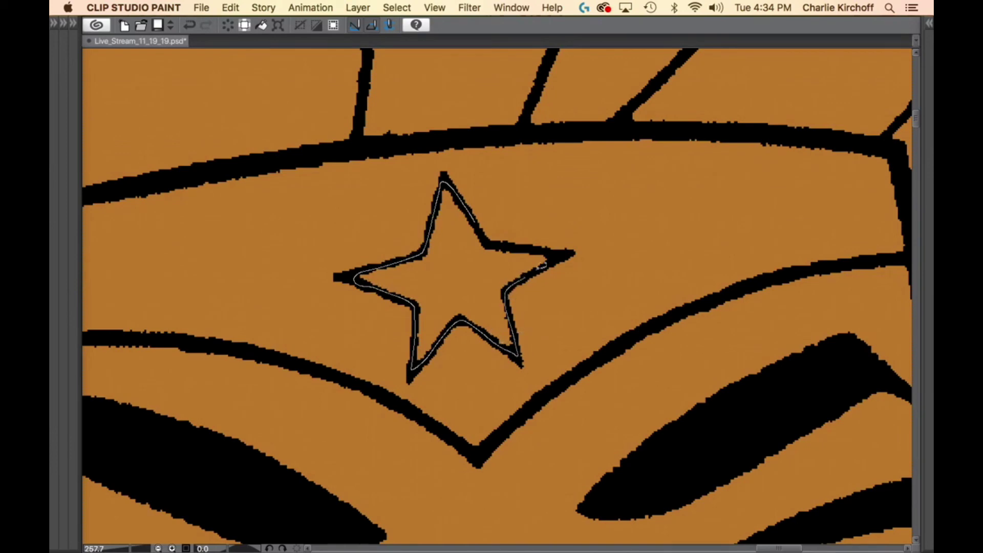
drag(505, 243, 483, 234)
drag(574, 340, 516, 357)
mouse_move(609, 495)
mouse_down()
mouse_move(630, 349)
mouse_move(609, 323)
mouse_up()
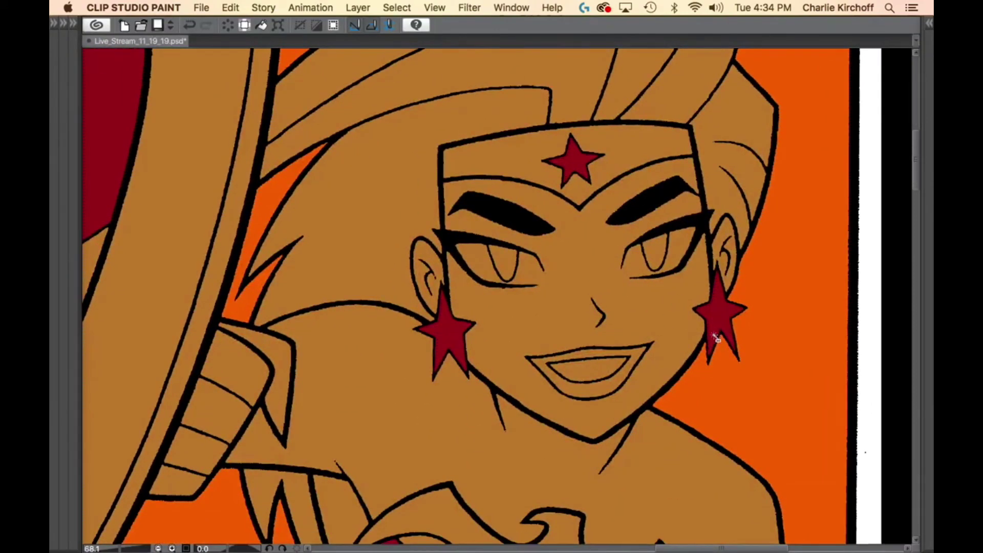
Auto-select Wonder Woman's remaining tan areas and pick the blue-gray swatch (C 64, M 52, Y 42, K 0) as drawing color.
key(Tab)
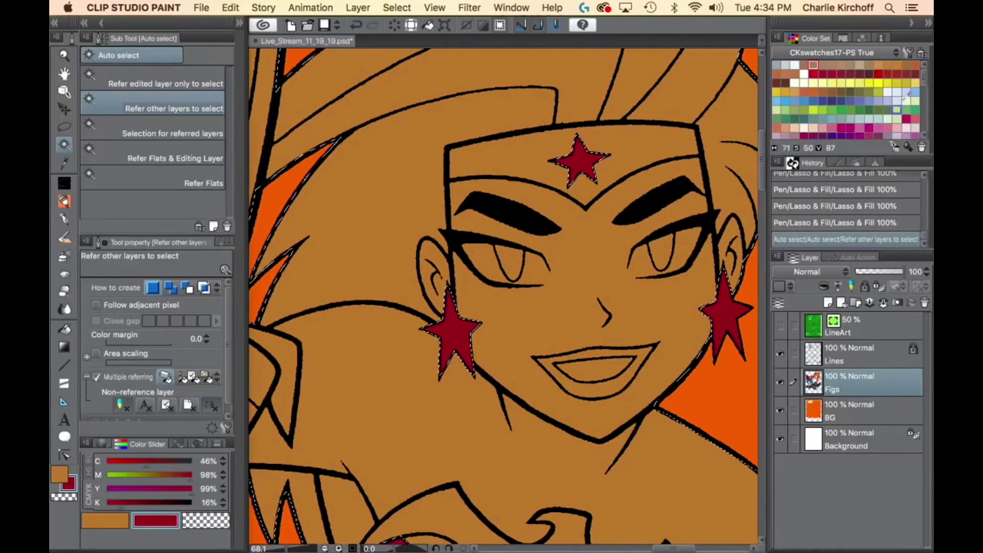
drag(926, 77, 929, 106)
click(860, 116)
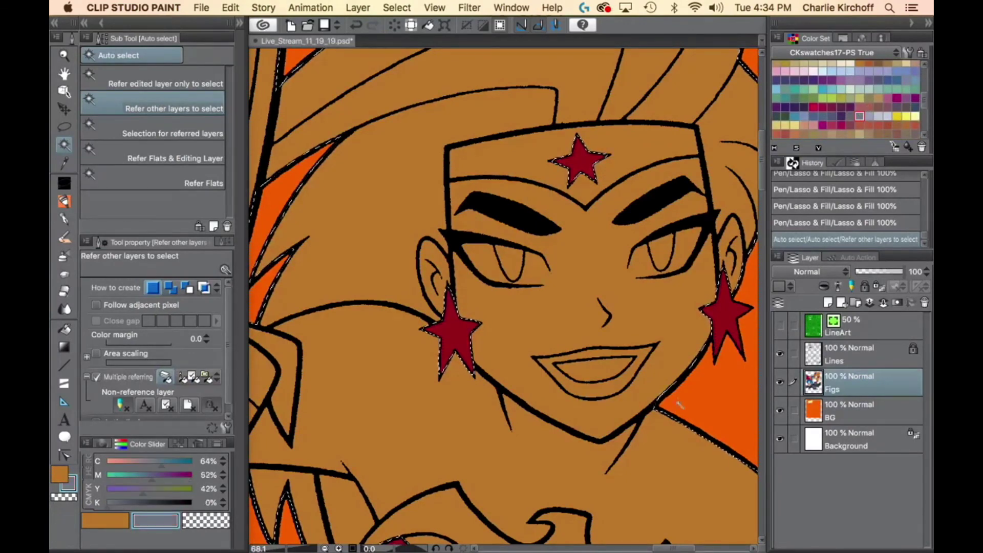
key(Tab)
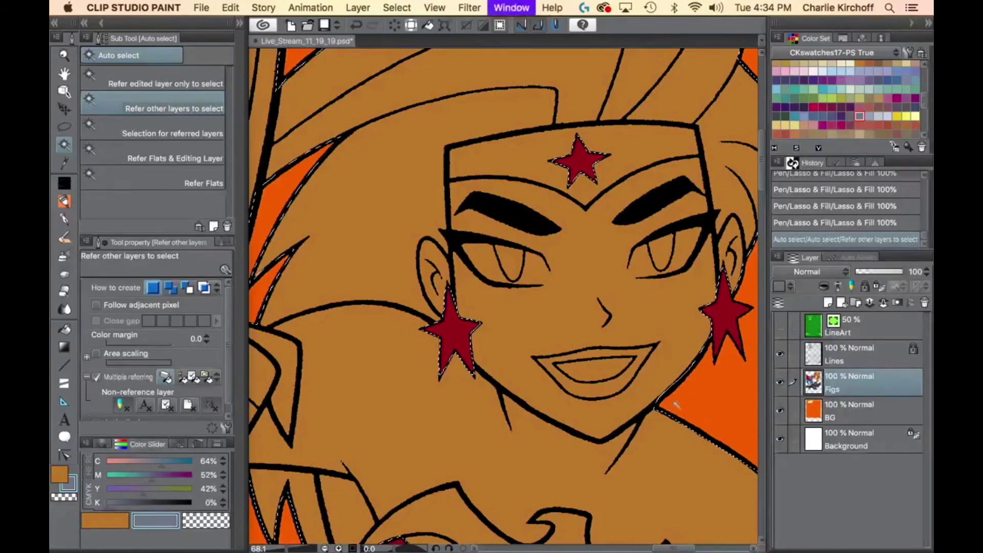
Lasso-fill the lower and middle bands of the bracelet on Wonder Woman's lowered arm with blue-gray.
scroll(686, 410, down, 3)
scroll(682, 418, down, 10)
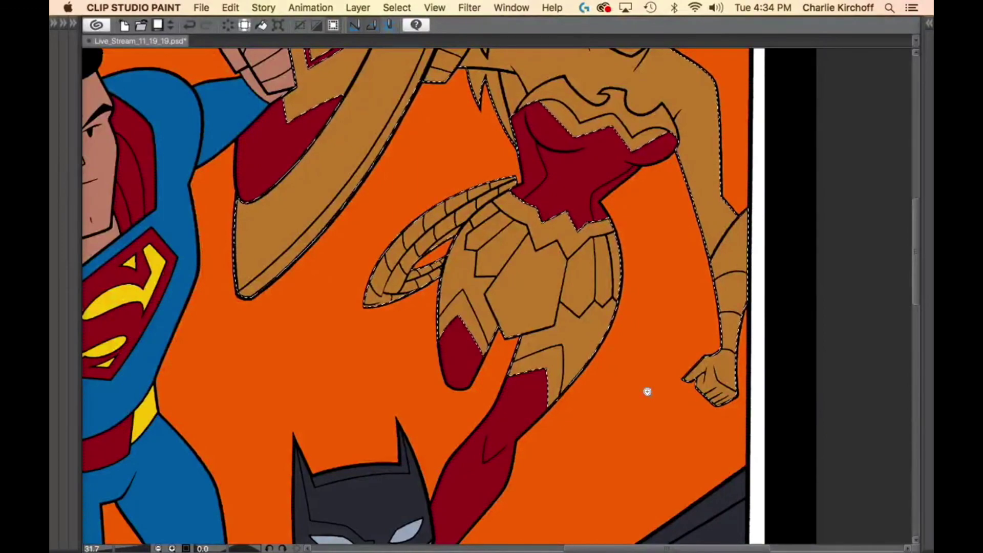
drag(733, 392, 658, 419)
drag(669, 371, 730, 331)
mouse_move(529, 381)
mouse_down()
mouse_move(581, 377)
mouse_move(762, 399)
mouse_move(555, 272)
mouse_up()
drag(742, 182, 716, 435)
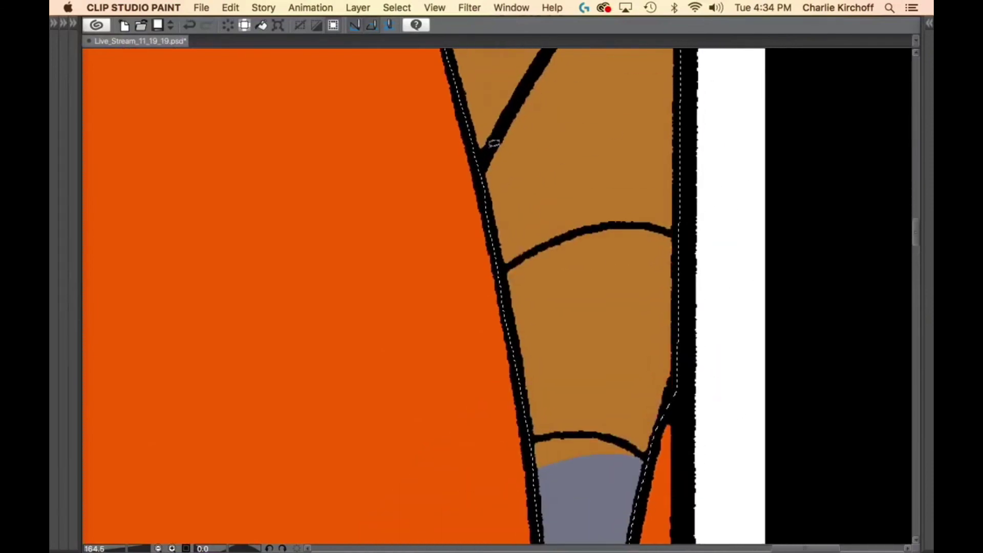
mouse_move(491, 143)
mouse_down()
mouse_move(441, 349)
mouse_move(765, 333)
mouse_move(529, 91)
mouse_move(504, 124)
mouse_up()
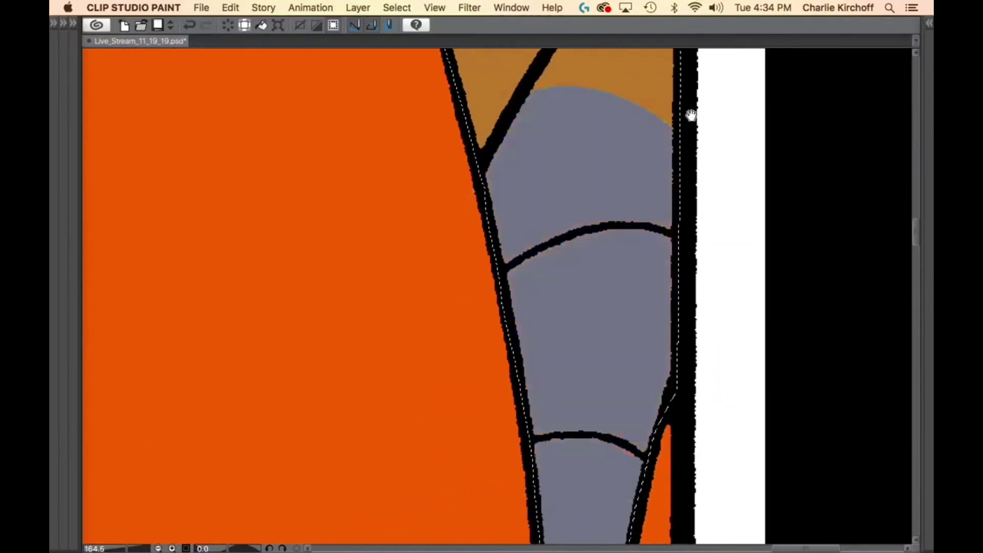
Complete the lowered arm's bracelet by lasso-filling blue-gray up to its pointed tip at the elbow.
drag(692, 116, 637, 350)
mouse_move(475, 396)
mouse_down()
mouse_move(470, 331)
mouse_move(528, 241)
mouse_up()
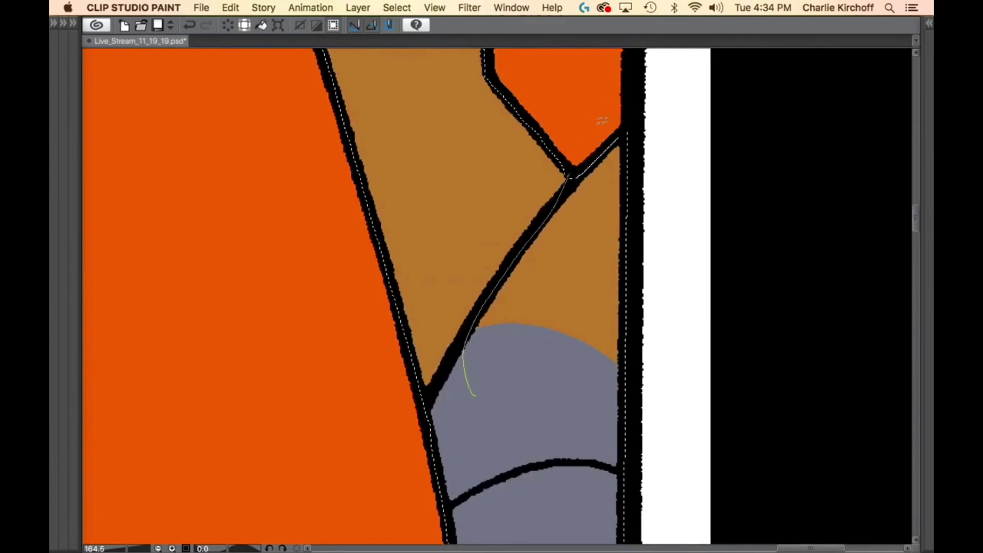
mouse_move(602, 121)
mouse_down()
mouse_move(571, 426)
mouse_move(479, 399)
mouse_up()
drag(676, 415, 558, 442)
drag(641, 483, 683, 349)
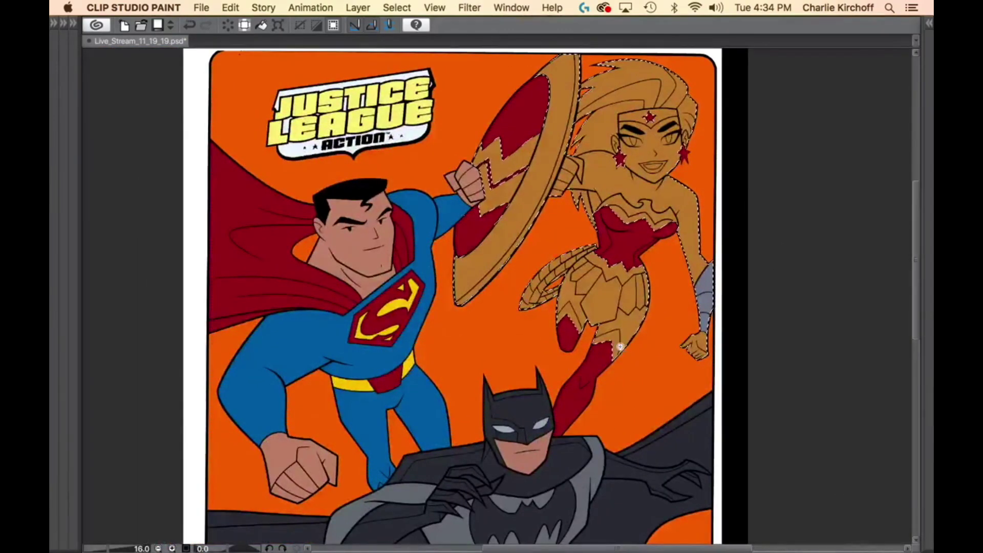
Lasso-fill the chevron trim band above the boot on Wonder Woman's extended leg with blue-gray.
scroll(620, 346, up, 10)
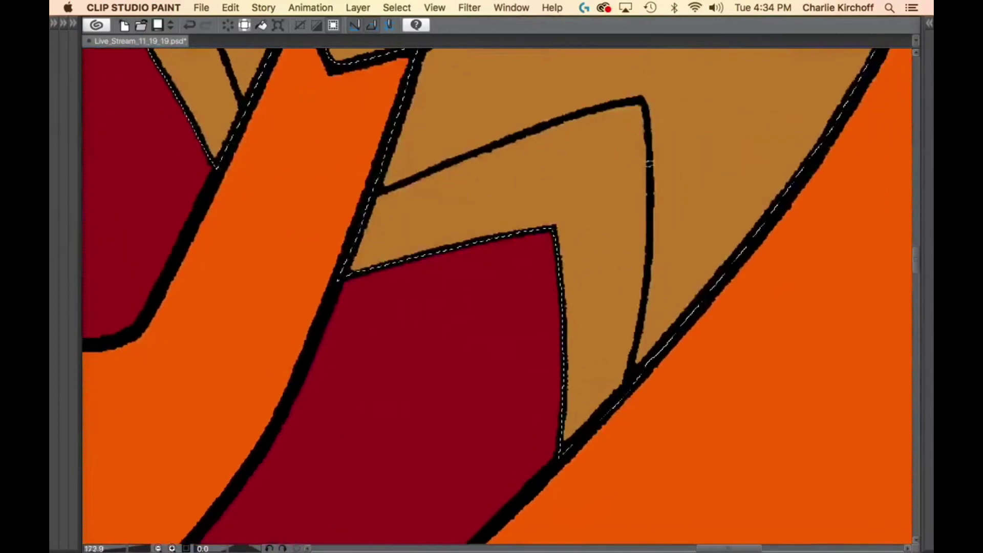
drag(653, 188, 638, 339)
mouse_move(565, 506)
mouse_down()
mouse_move(518, 226)
mouse_move(642, 98)
mouse_up()
drag(556, 224, 647, 316)
mouse_move(436, 296)
mouse_down()
mouse_move(678, 201)
mouse_move(735, 195)
mouse_move(509, 439)
mouse_move(425, 410)
mouse_up()
Lasso-fill the outer half of the chevron trim above the boot on Wonder Woman's bent leg with blue-gray, up to its peak.
scroll(420, 241, up, 5)
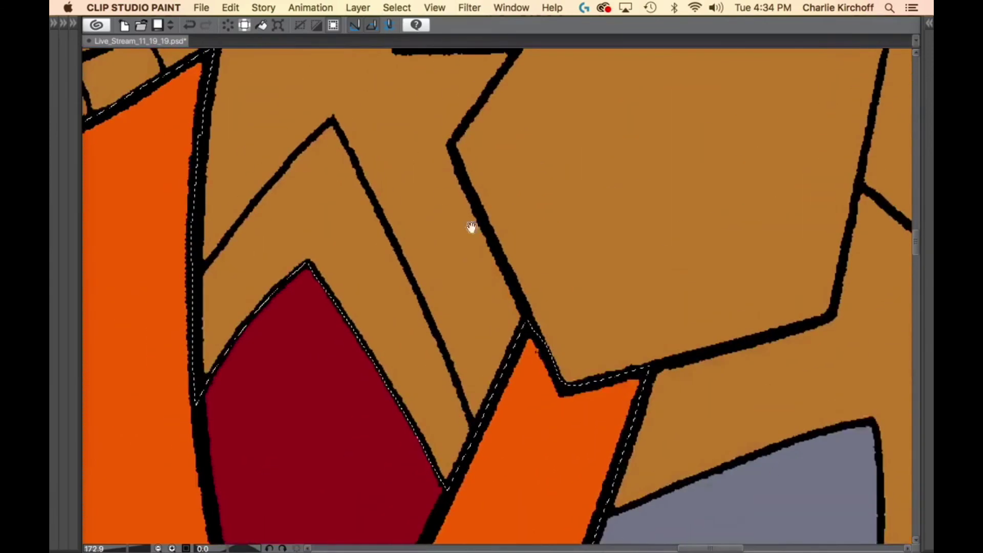
drag(349, 140, 408, 266)
drag(426, 306, 442, 338)
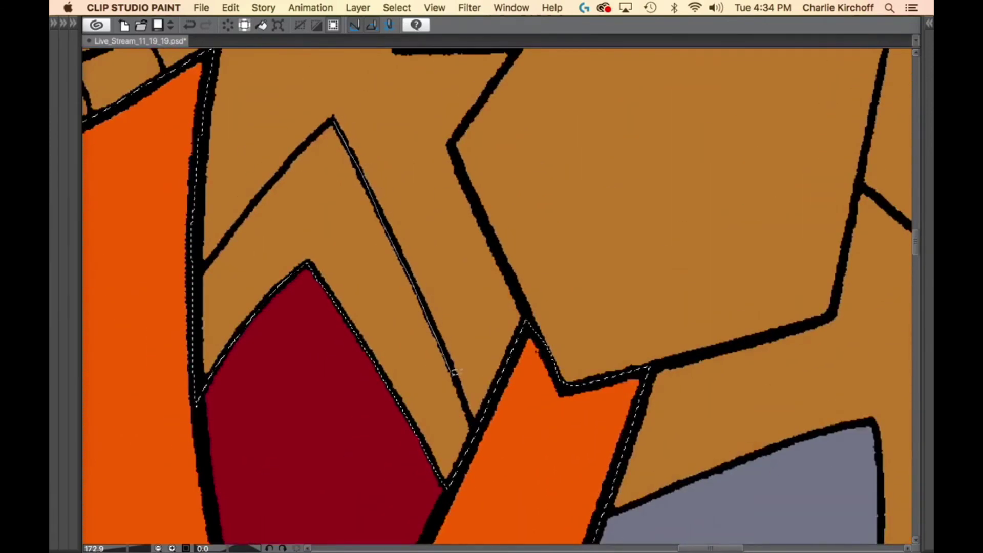
mouse_move(454, 373)
mouse_down()
mouse_move(489, 471)
mouse_move(445, 523)
mouse_move(318, 413)
mouse_move(303, 182)
mouse_up()
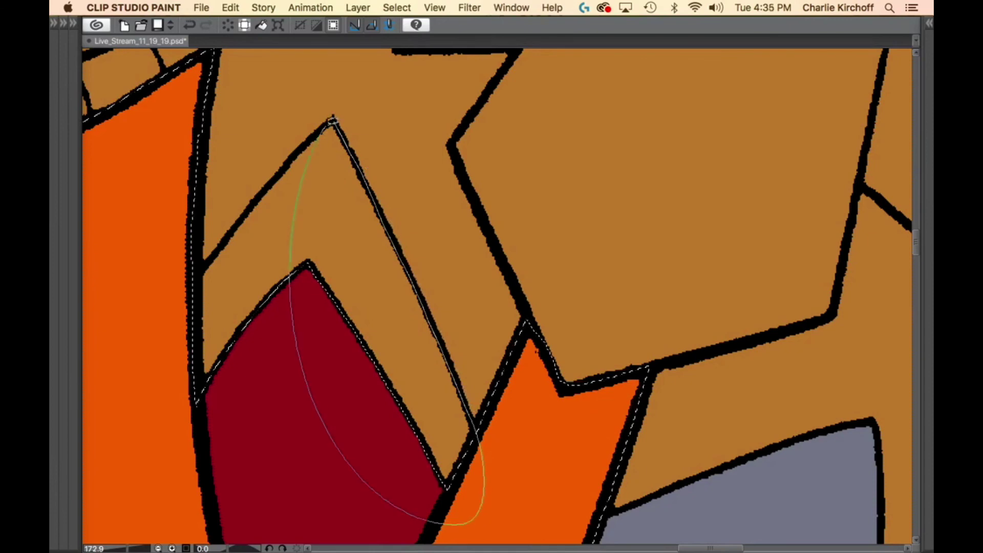
drag(333, 122, 332, 122)
Complete the bent leg's boot trim by lasso-filling the remaining tan half of the chevron with blue-gray.
scroll(516, 329, left, 5)
drag(404, 299, 433, 263)
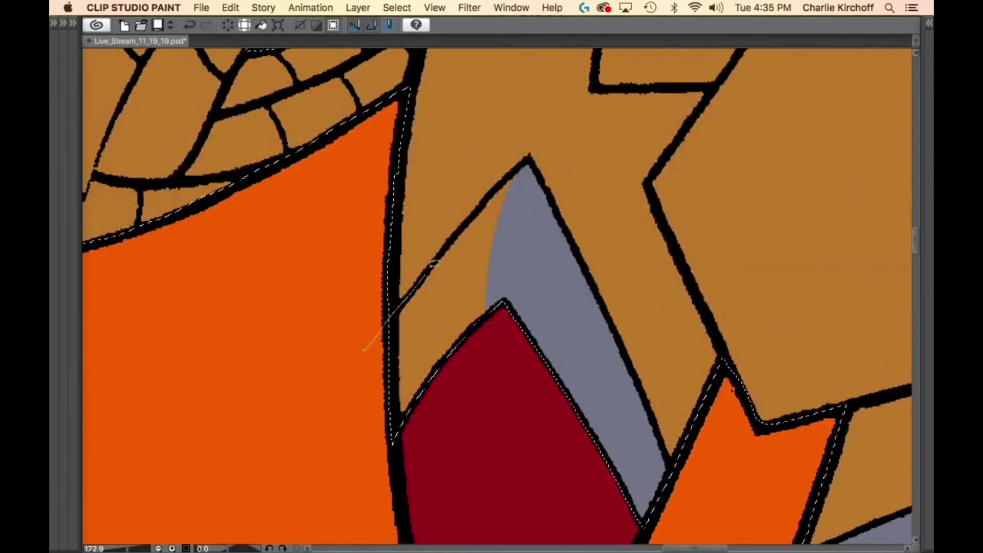
mouse_move(464, 224)
mouse_down()
mouse_move(524, 164)
mouse_move(541, 184)
mouse_move(519, 345)
mouse_move(403, 482)
mouse_up()
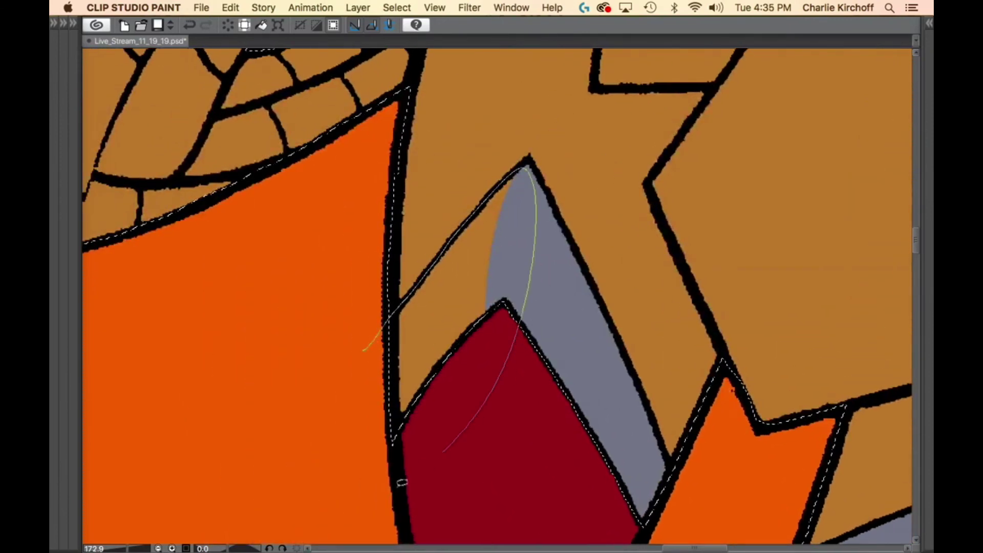
drag(302, 422, 307, 405)
scroll(527, 418, down, 5)
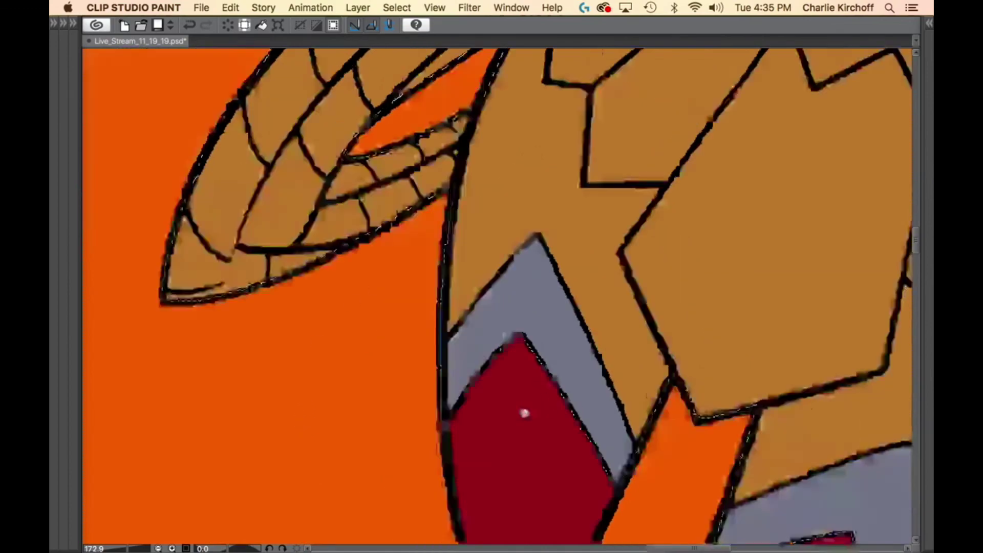
scroll(495, 394, down, 3)
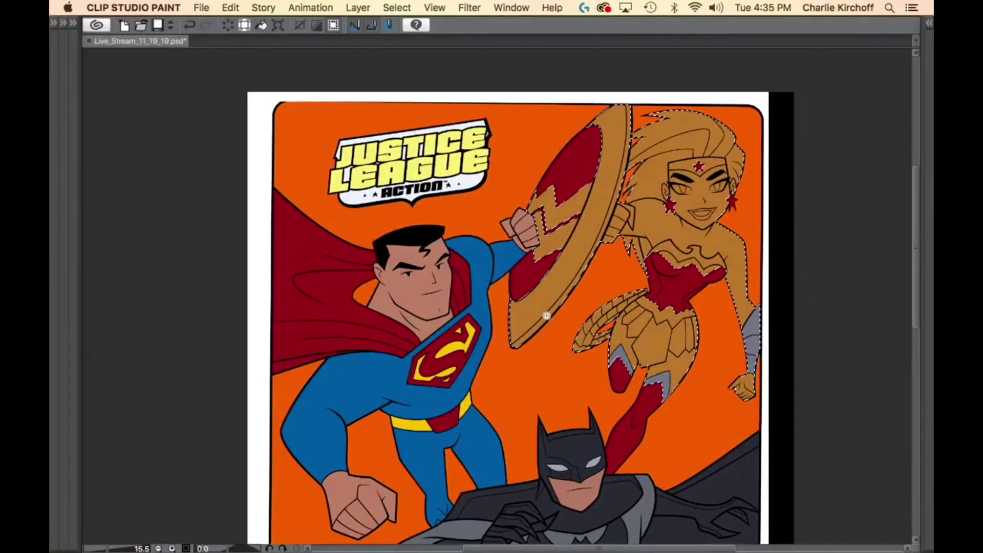
Lasso-fill the lower and middle stretches of Wonder Woman's shield rim with blue-gray, continuing up past her gripping hand.
scroll(544, 314, up, 4)
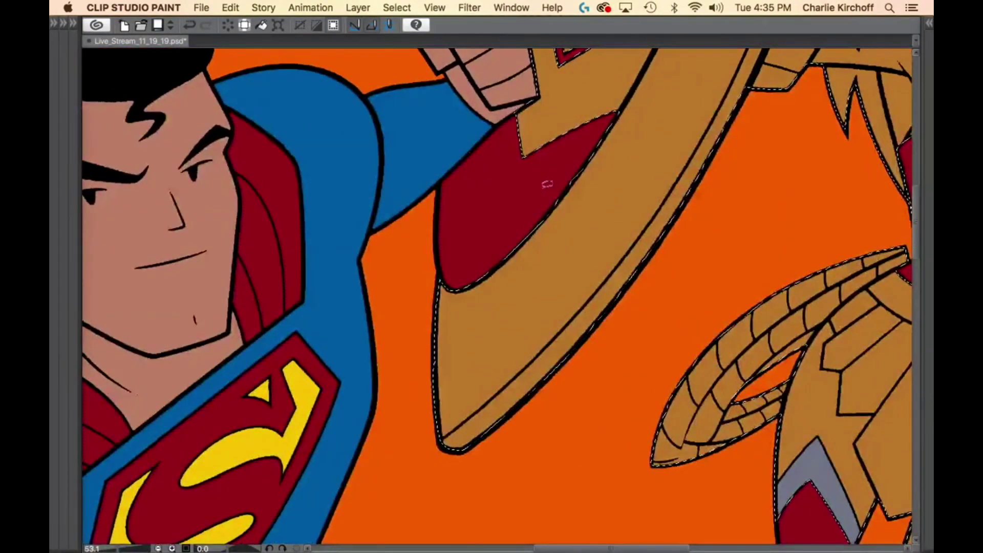
mouse_move(546, 186)
mouse_down()
mouse_move(423, 239)
mouse_move(402, 438)
mouse_up()
click(588, 194)
drag(588, 191, 474, 304)
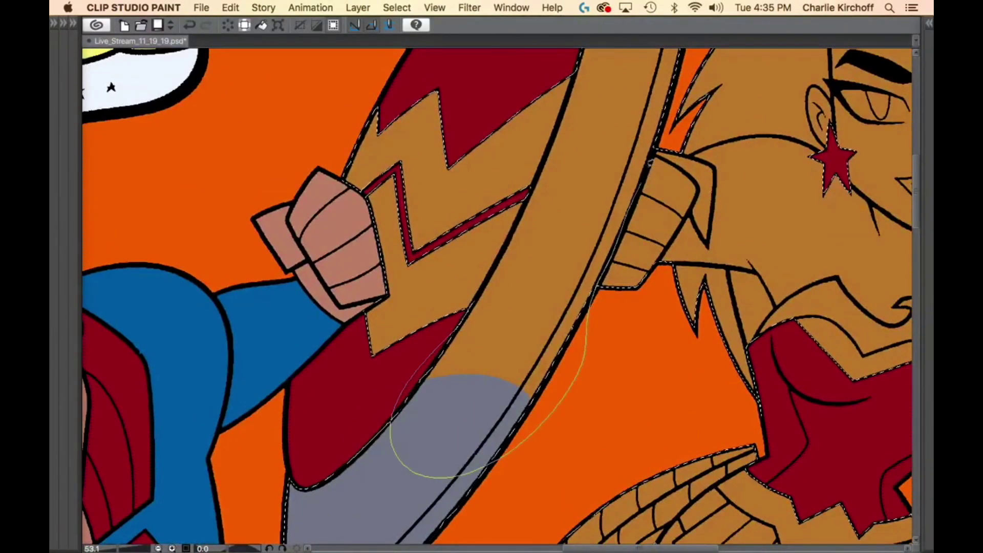
drag(527, 204, 457, 330)
mouse_move(570, 185)
mouse_down()
mouse_move(491, 322)
mouse_move(487, 368)
mouse_move(591, 256)
mouse_up()
mouse_move(605, 196)
mouse_down()
mouse_move(567, 129)
mouse_move(504, 174)
mouse_move(499, 200)
mouse_up()
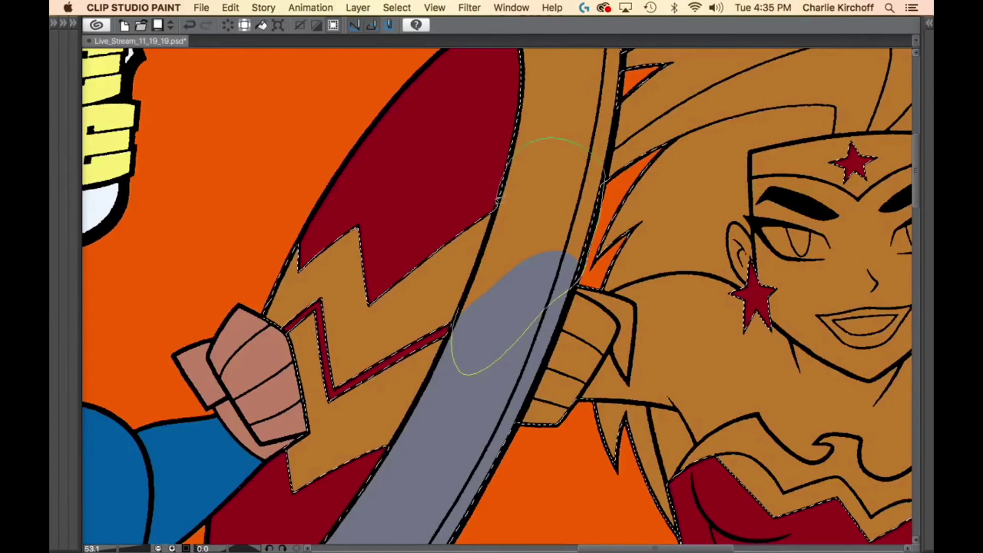
drag(492, 234, 455, 327)
drag(575, 151, 491, 358)
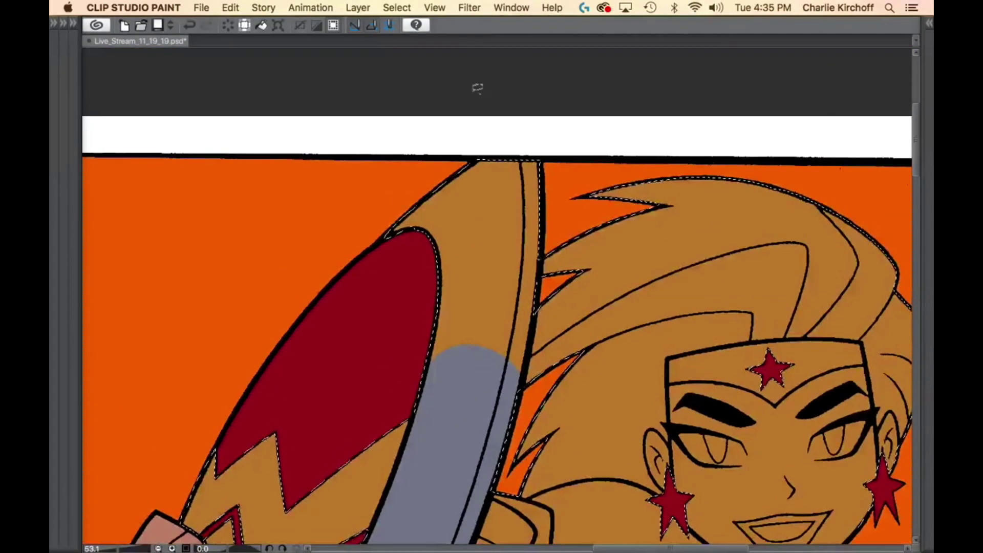
Finish the shield rim by lasso-filling its upper end with blue-gray up to the picture's border.
drag(481, 94, 406, 336)
drag(428, 387, 470, 413)
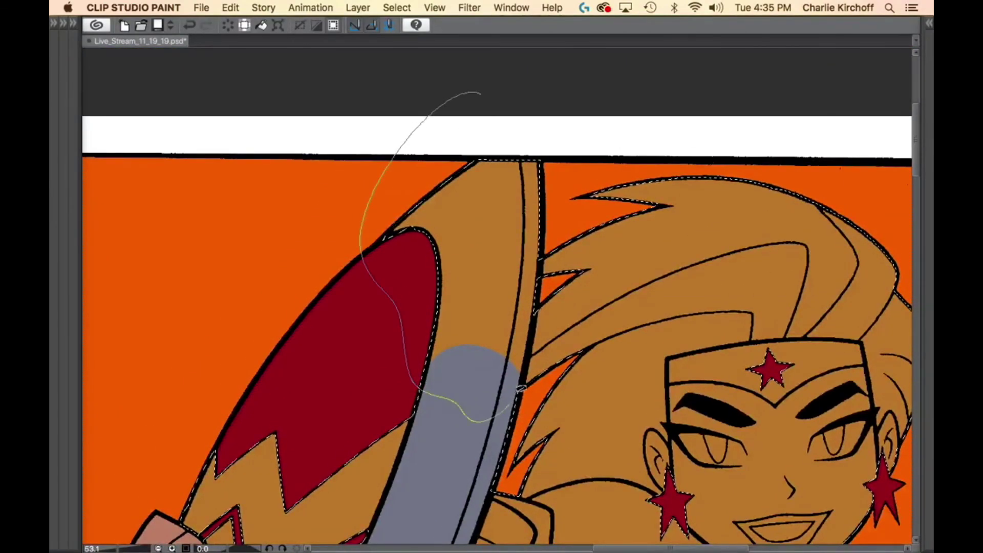
drag(521, 389, 526, 360)
drag(538, 306, 541, 274)
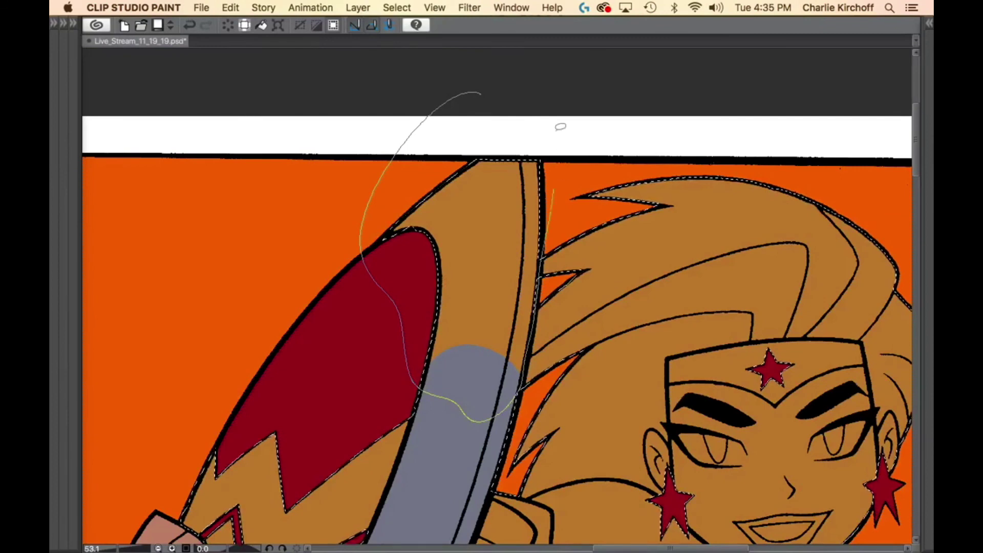
drag(560, 126, 563, 128)
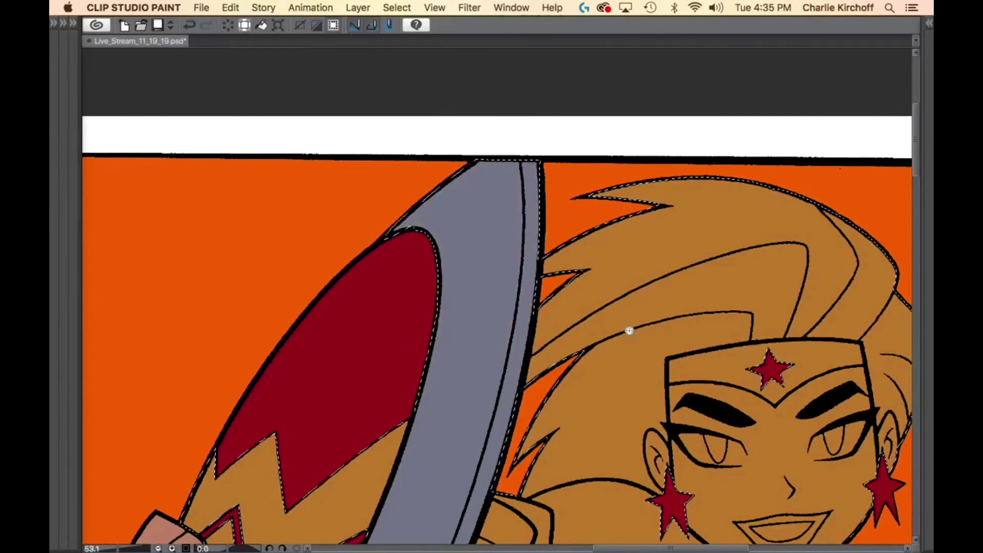
Remove the tan zigzag emblem on the shield from the selection.
scroll(629, 331, down, 10)
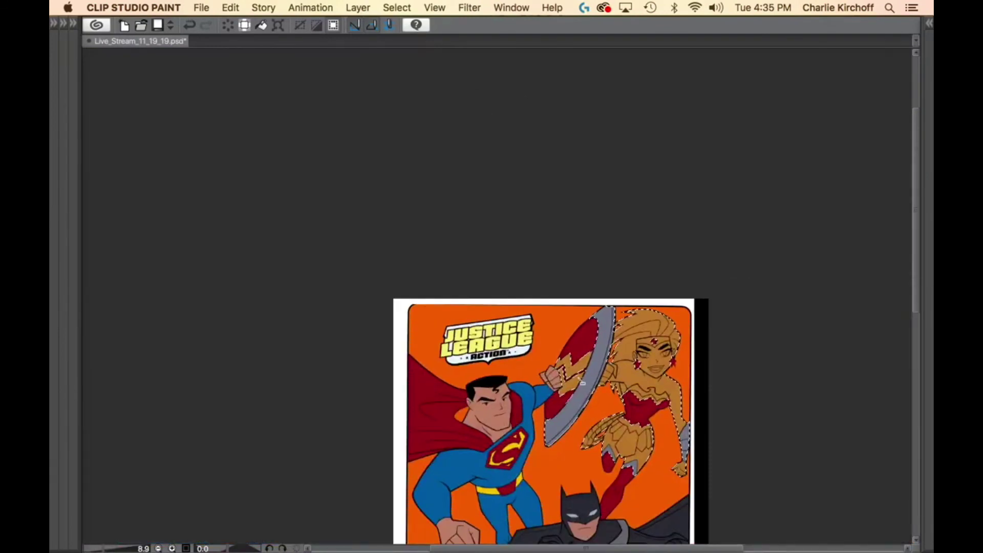
click(580, 379)
scroll(578, 378, down, 5)
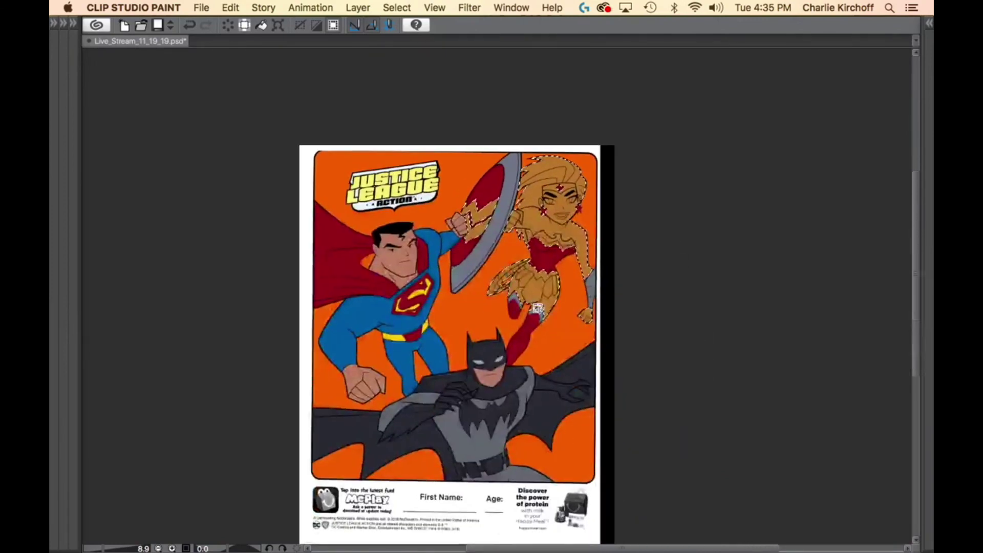
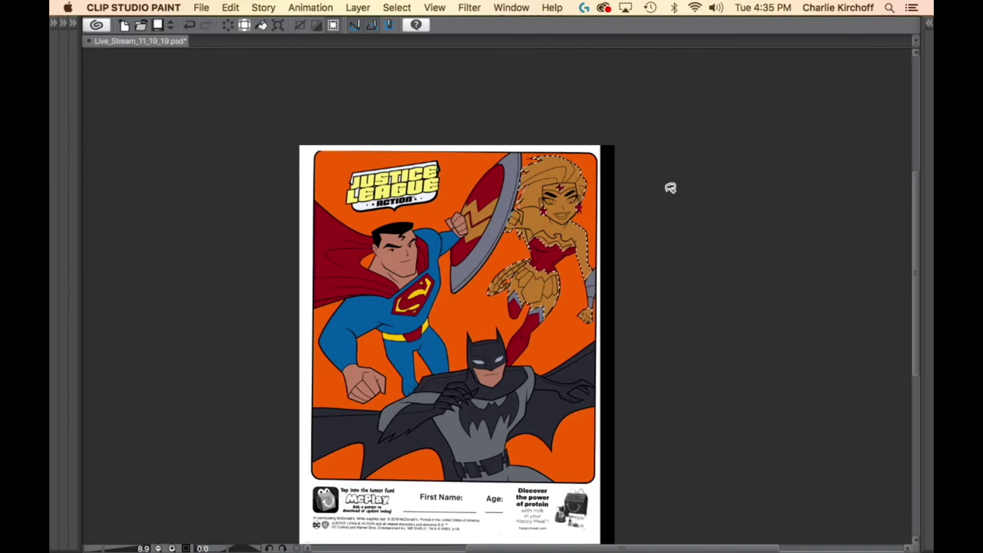
Lasso the zigzag belt at Wonder Woman's waist out of the selection, following its lower edge above the skirt panels.
drag(545, 274, 626, 276)
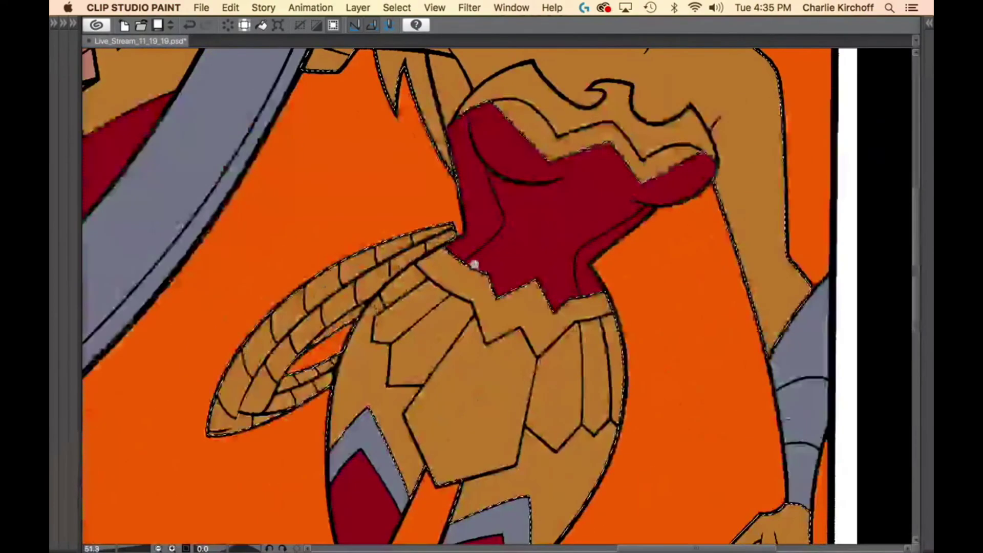
drag(474, 266, 517, 256)
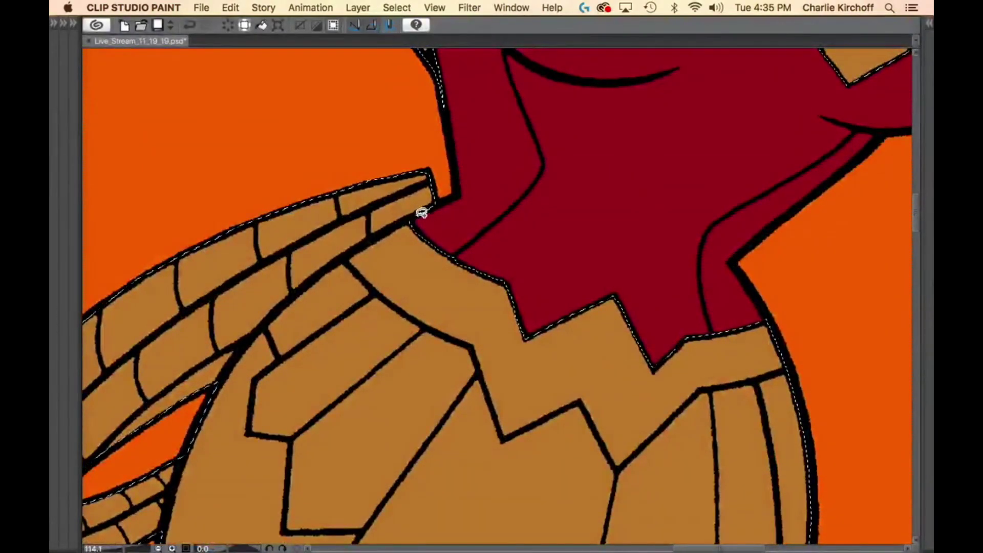
mouse_move(439, 205)
mouse_down()
mouse_move(367, 237)
mouse_move(351, 264)
mouse_move(417, 322)
mouse_move(525, 266)
mouse_up()
drag(597, 360, 445, 286)
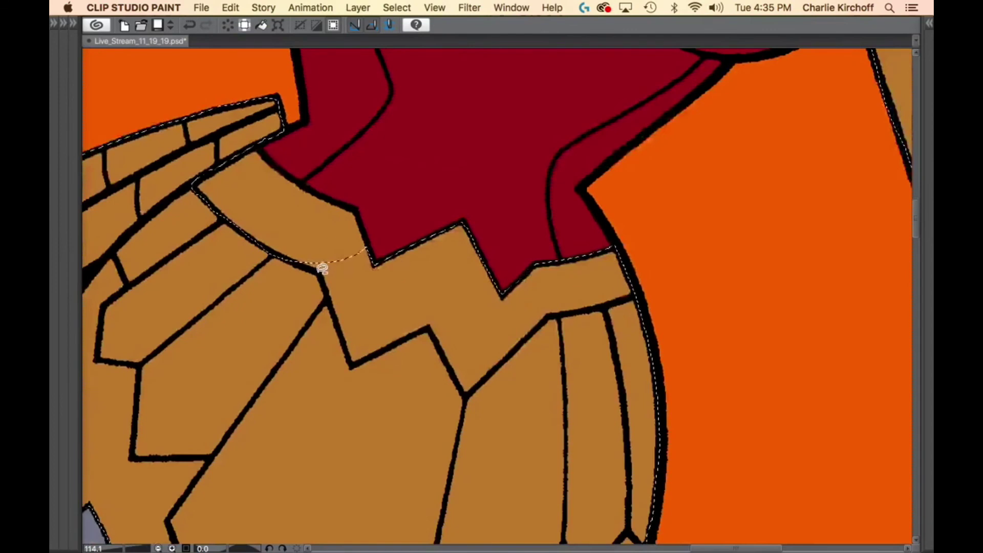
mouse_move(281, 253)
mouse_down()
mouse_move(415, 226)
mouse_move(363, 356)
mouse_move(323, 274)
mouse_up()
drag(443, 305, 405, 254)
mouse_move(340, 267)
mouse_down()
mouse_move(321, 311)
mouse_move(383, 280)
mouse_move(481, 204)
mouse_up()
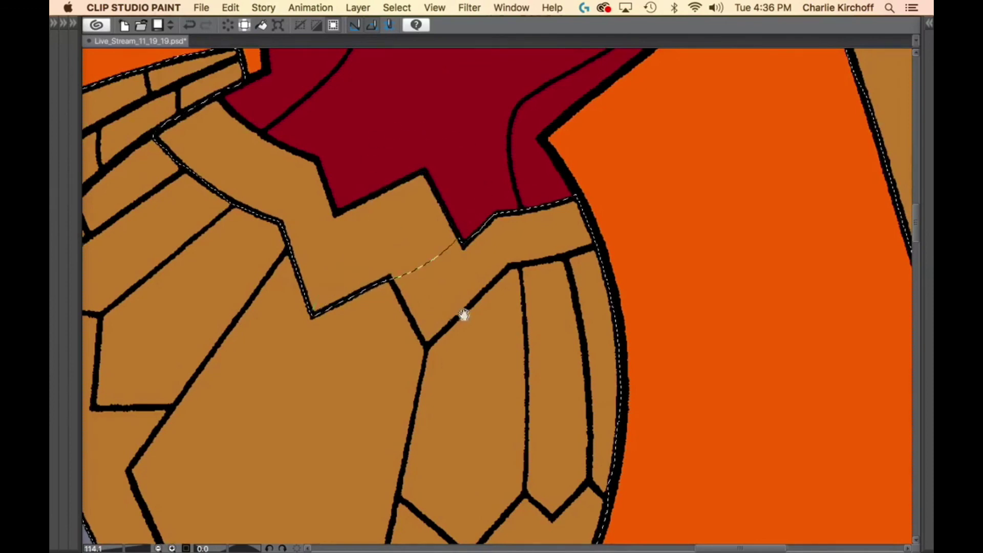
drag(464, 315, 353, 229)
mouse_move(285, 152)
mouse_down()
mouse_move(325, 246)
mouse_move(314, 247)
mouse_move(282, 196)
mouse_up()
mouse_move(314, 256)
mouse_down()
mouse_move(403, 176)
mouse_move(445, 168)
mouse_move(478, 75)
mouse_move(343, 162)
mouse_up()
mouse_move(578, 206)
mouse_down()
mouse_move(610, 182)
mouse_move(555, 356)
mouse_up()
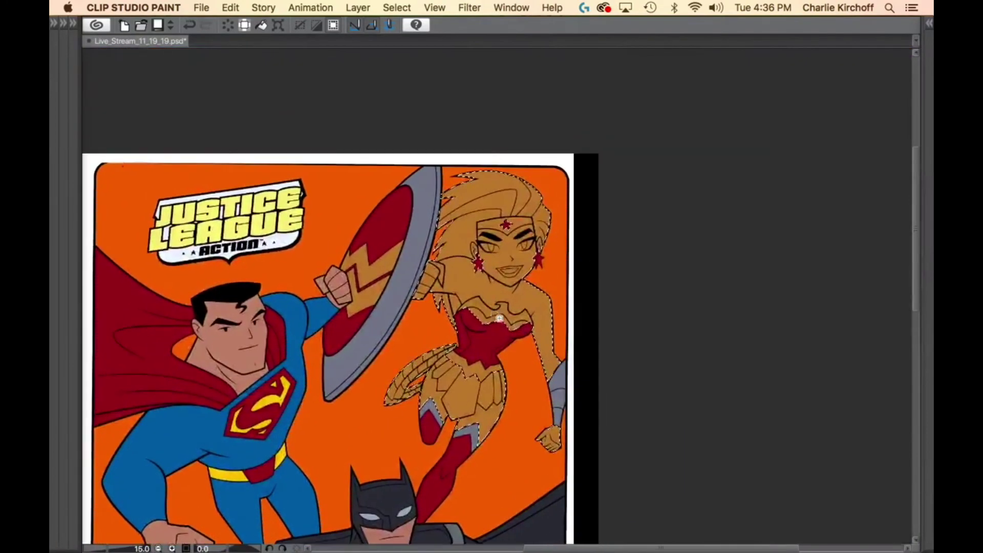
Subtract the first half of the bodice's eagle trim from the selection with the lasso, tracing its upper outline toward the center curl.
drag(499, 318, 578, 323)
drag(287, 345, 410, 369)
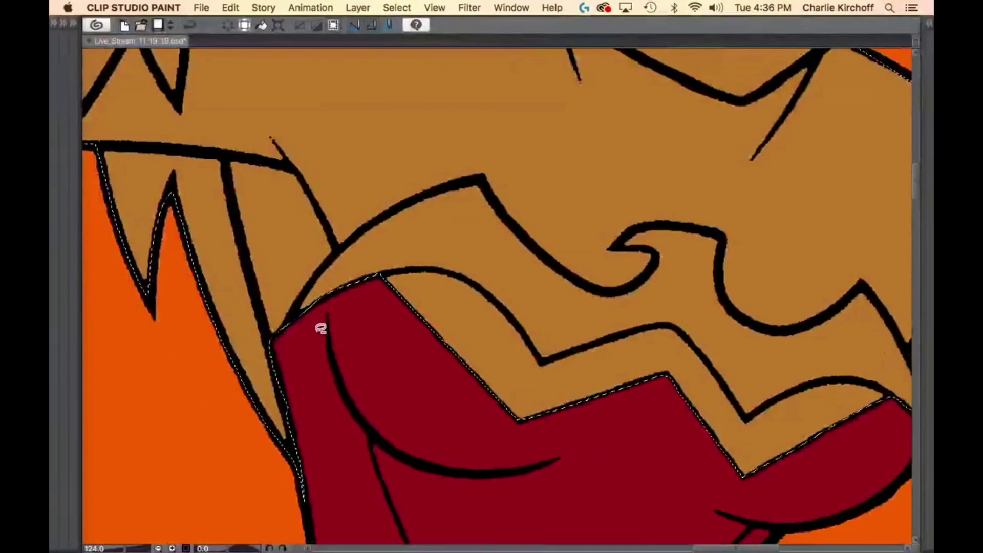
mouse_move(322, 349)
mouse_down()
mouse_move(295, 323)
mouse_move(334, 256)
mouse_move(378, 218)
mouse_move(481, 178)
mouse_move(520, 226)
mouse_move(524, 369)
mouse_move(492, 391)
mouse_up()
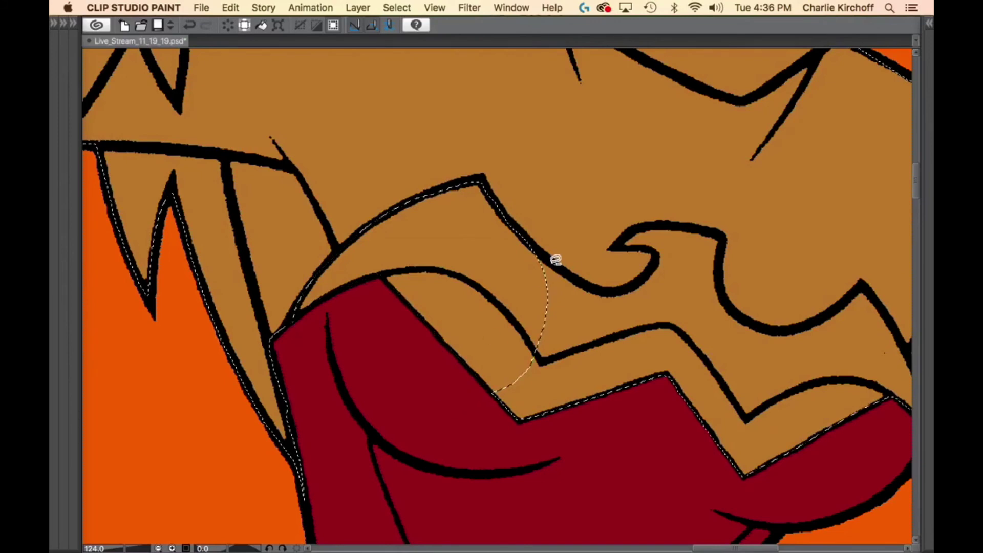
mouse_move(555, 259)
mouse_down()
mouse_move(487, 466)
mouse_move(685, 255)
mouse_move(636, 278)
mouse_move(586, 281)
mouse_up()
scroll(564, 318, right, 5)
mouse_move(512, 253)
mouse_down()
mouse_move(463, 278)
mouse_move(492, 283)
mouse_move(515, 353)
mouse_up()
mouse_move(567, 323)
mouse_down()
mouse_move(566, 272)
mouse_move(530, 260)
mouse_up()
Subtract the rest of the bodice's eagle trim from the selection, tracing to its end beside the lowered arm.
scroll(555, 393, right, 5)
scroll(555, 393, down, 2)
mouse_move(459, 277)
mouse_down()
mouse_move(481, 303)
mouse_move(524, 309)
mouse_move(601, 281)
mouse_move(491, 478)
mouse_move(424, 275)
mouse_move(436, 275)
mouse_up()
drag(582, 418, 504, 405)
scroll(504, 404, right, 2)
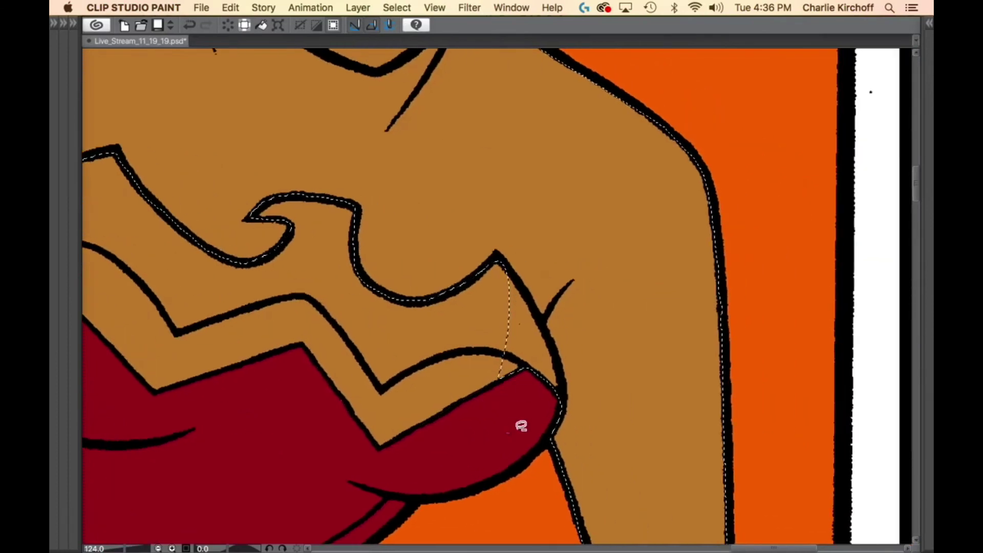
drag(566, 382, 555, 341)
mouse_move(535, 304)
mouse_down()
mouse_move(509, 259)
mouse_move(483, 417)
mouse_move(491, 405)
mouse_up()
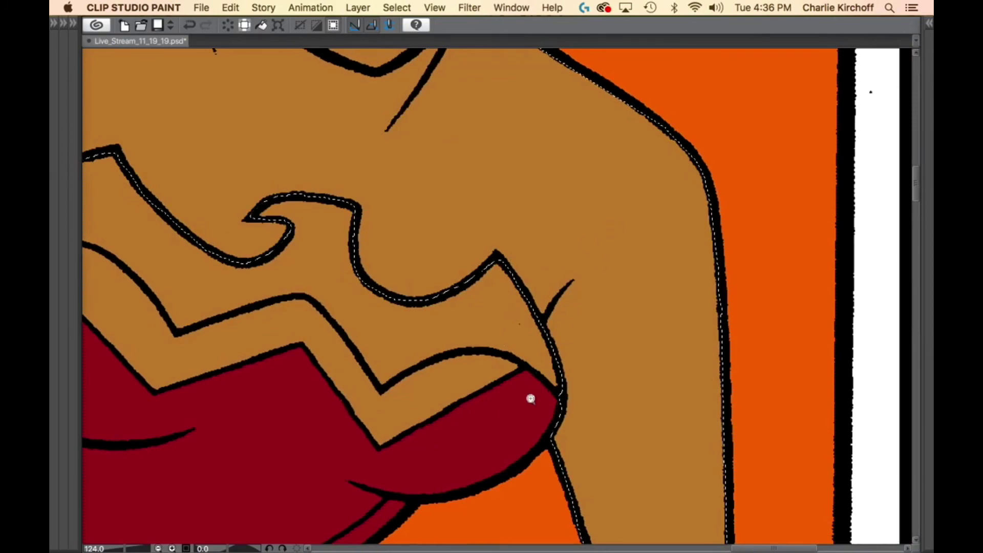
Lasso around the tiara on Wonder Woman's forehead to remove it from the selection.
scroll(529, 397, down, 4)
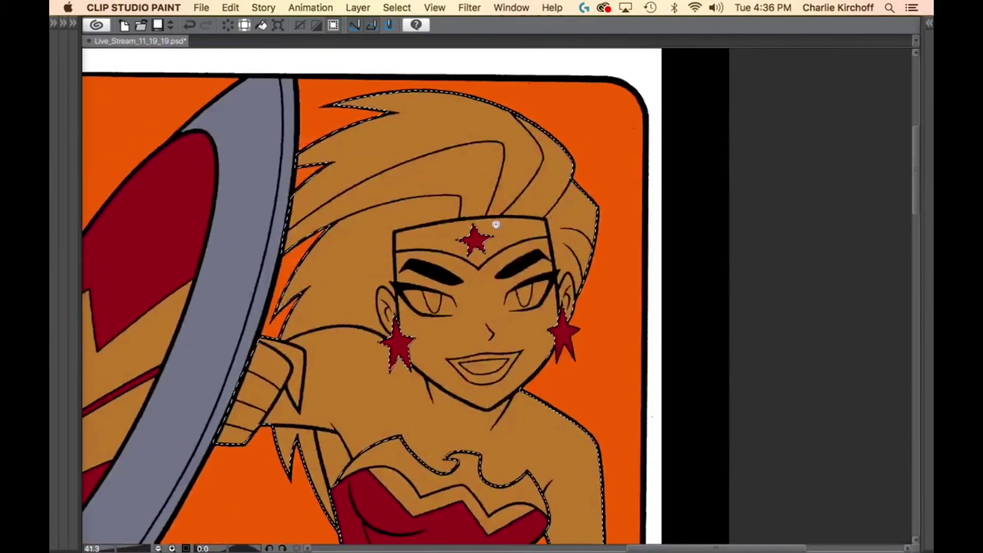
scroll(494, 225, up, 5)
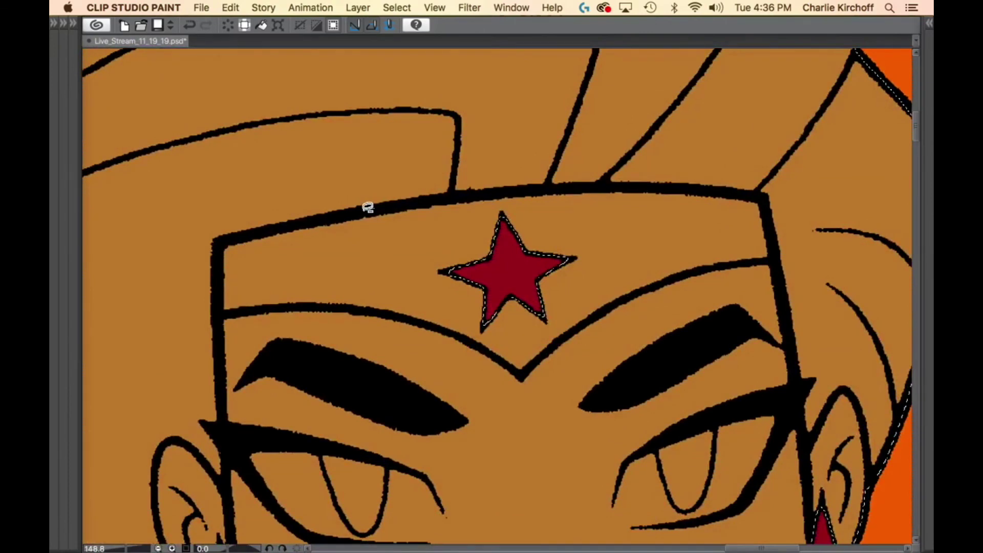
drag(368, 208, 273, 306)
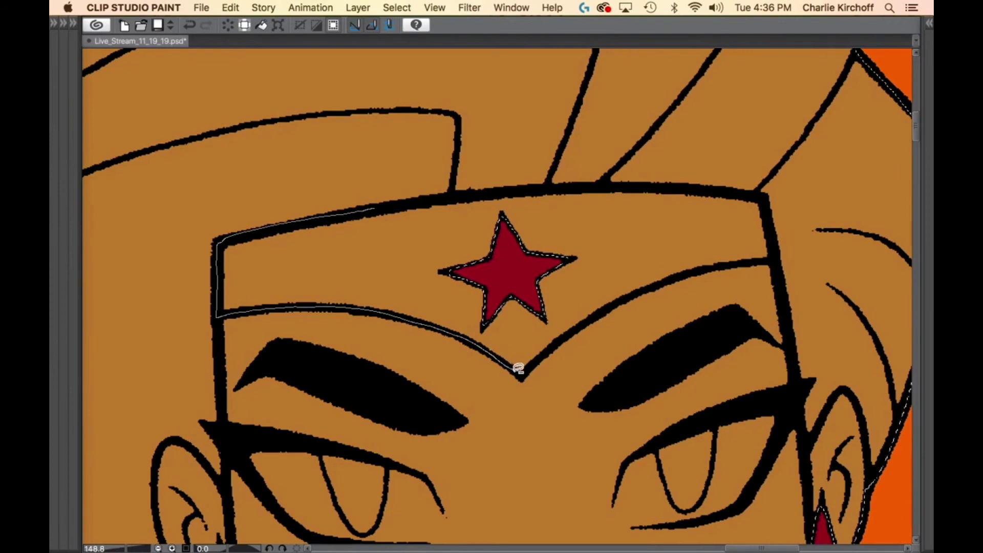
mouse_move(548, 350)
mouse_down()
mouse_move(625, 296)
mouse_move(708, 267)
mouse_up()
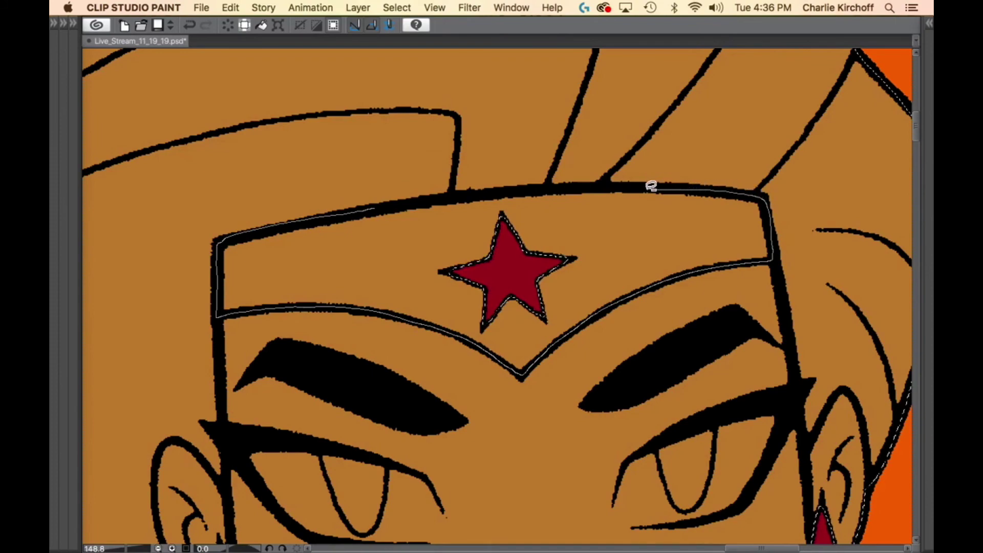
drag(437, 197, 376, 210)
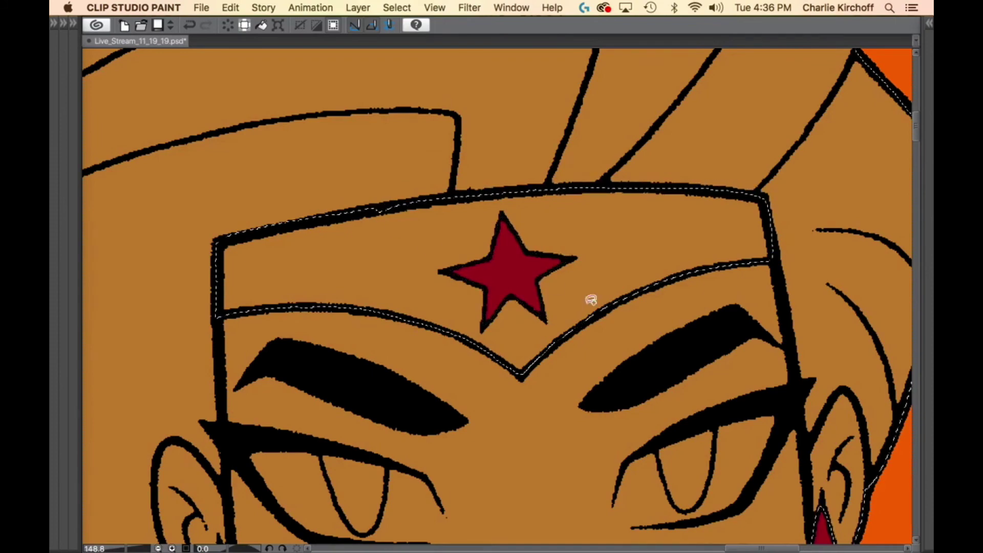
drag(653, 344, 369, 373)
drag(672, 431, 560, 293)
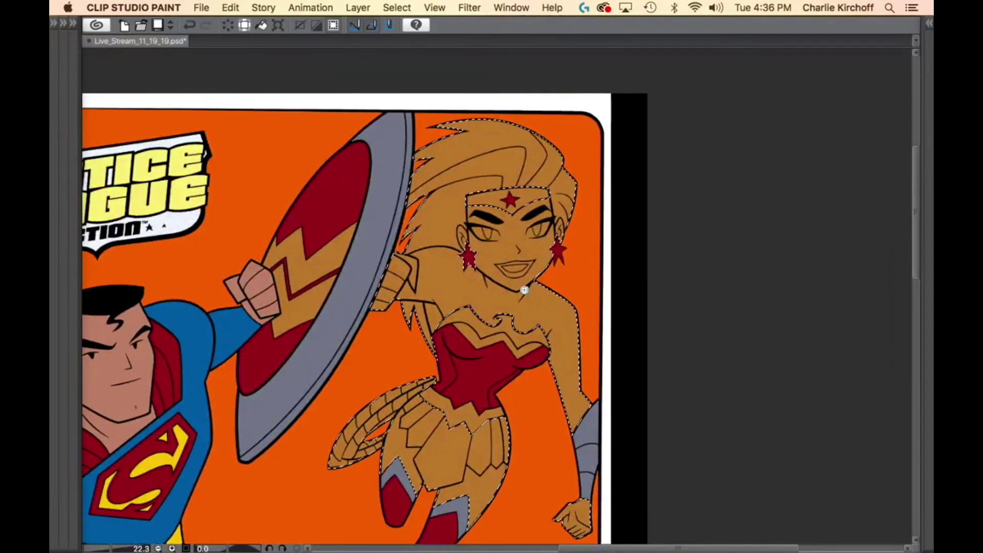
Pick the muted tan swatch (C 37, M 44, Y 58, K 0) as drawing color and zoom in on the coiled rope at the hip.
key(Tab)
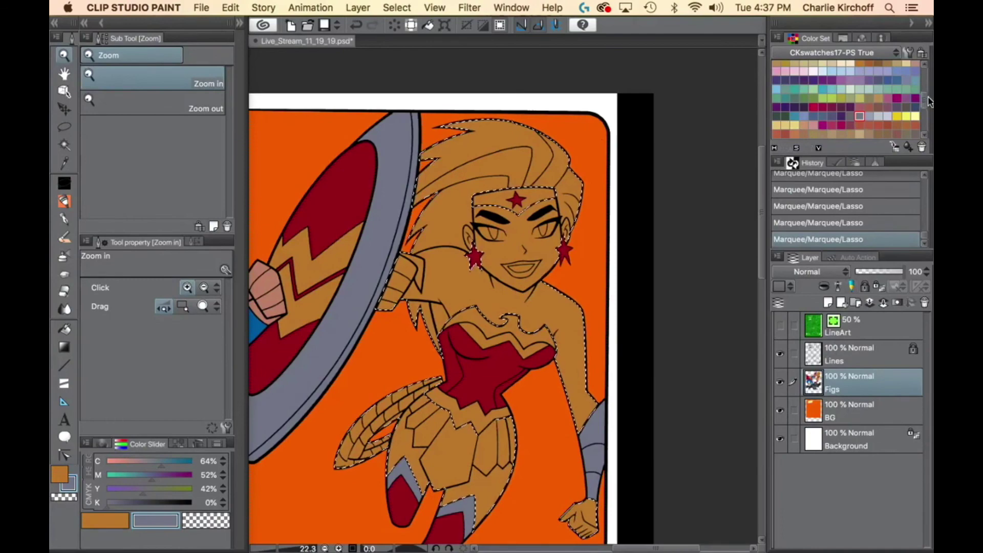
scroll(926, 102, up, 3)
click(900, 92)
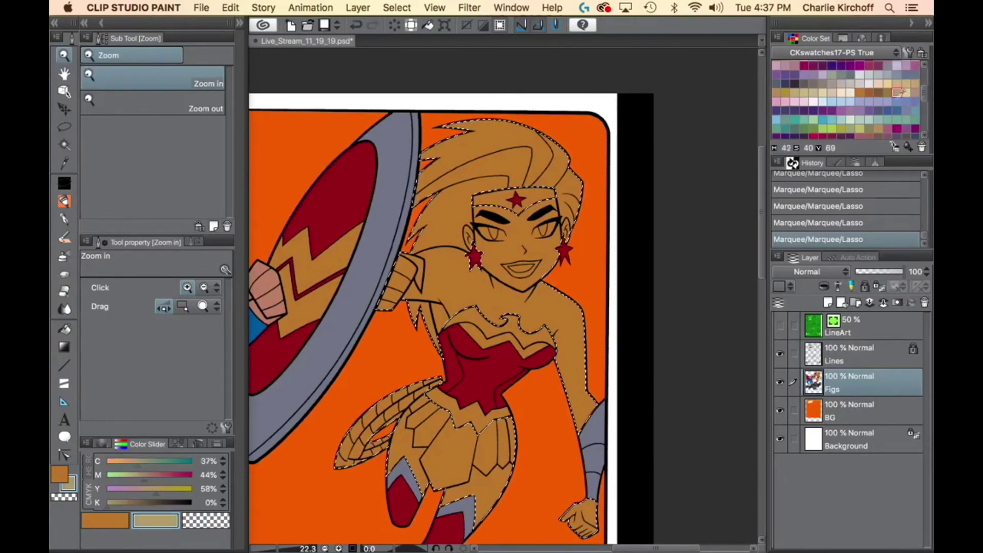
key(Tab)
drag(390, 435, 496, 385)
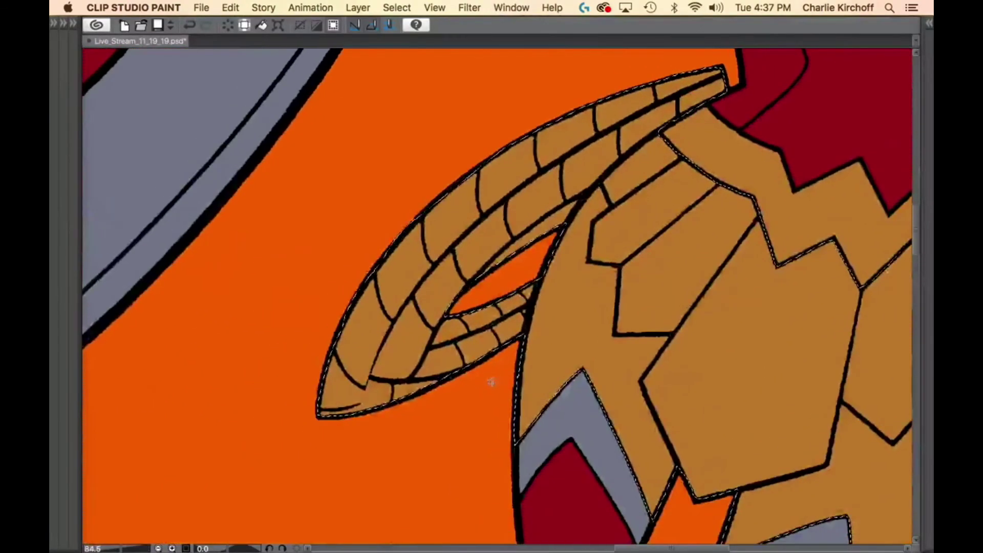
Fill the lower loops of the coiled rope at Wonder Woman's hip with the muted tan.
drag(350, 175, 461, 433)
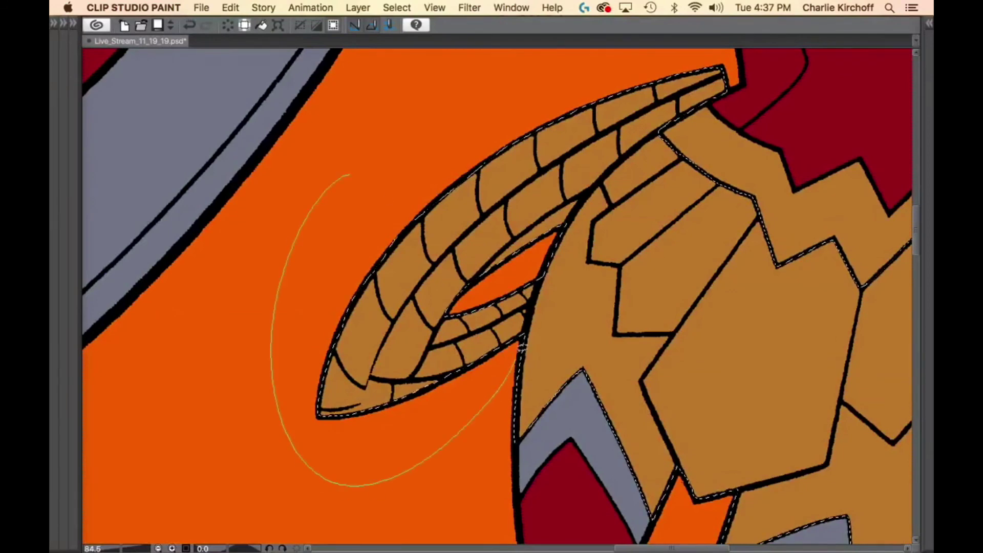
drag(522, 346, 530, 316)
drag(619, 228, 547, 290)
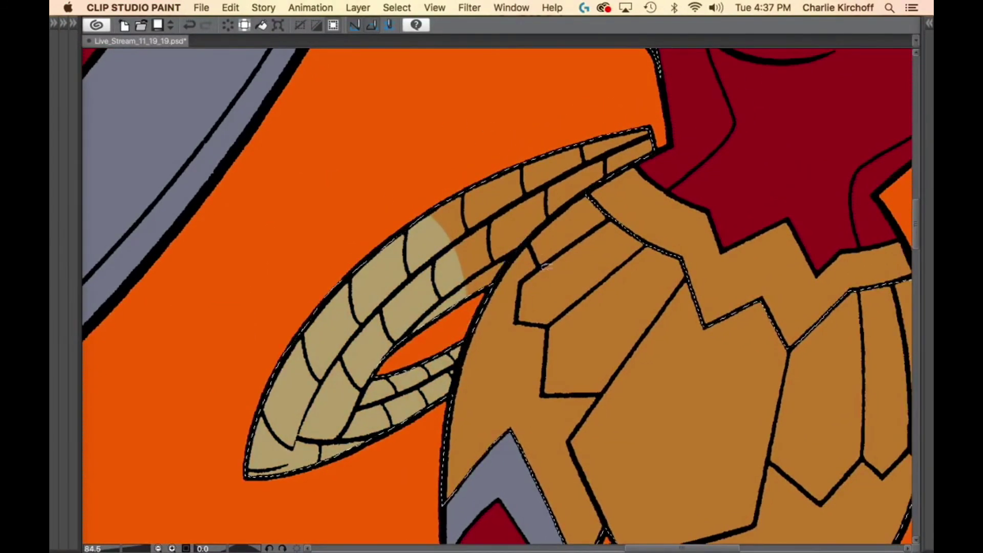
Pick the brown swatch (C 47, M 61, Y 75, K 3) and fill over the rope's lower loops with it at 75%.
key(Tab)
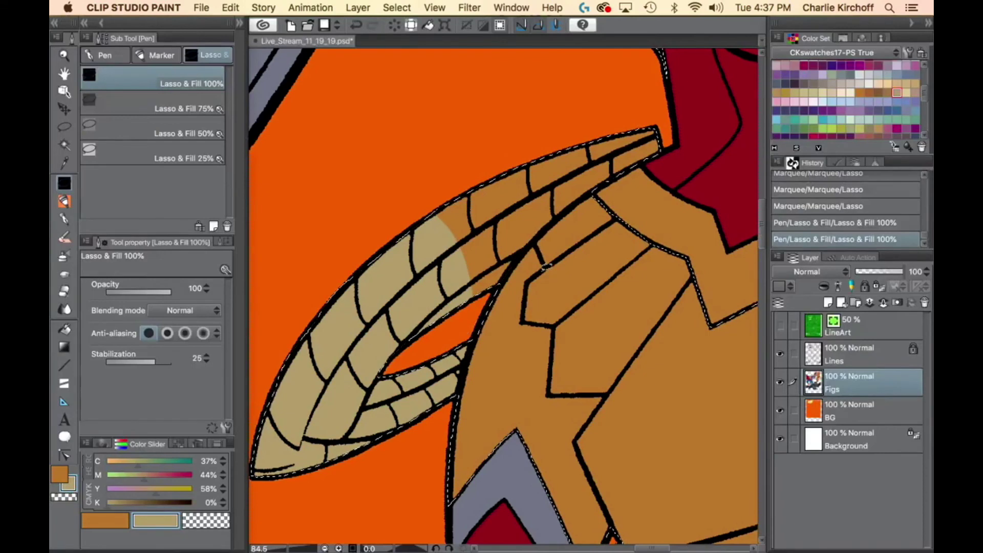
click(891, 88)
key(Tab)
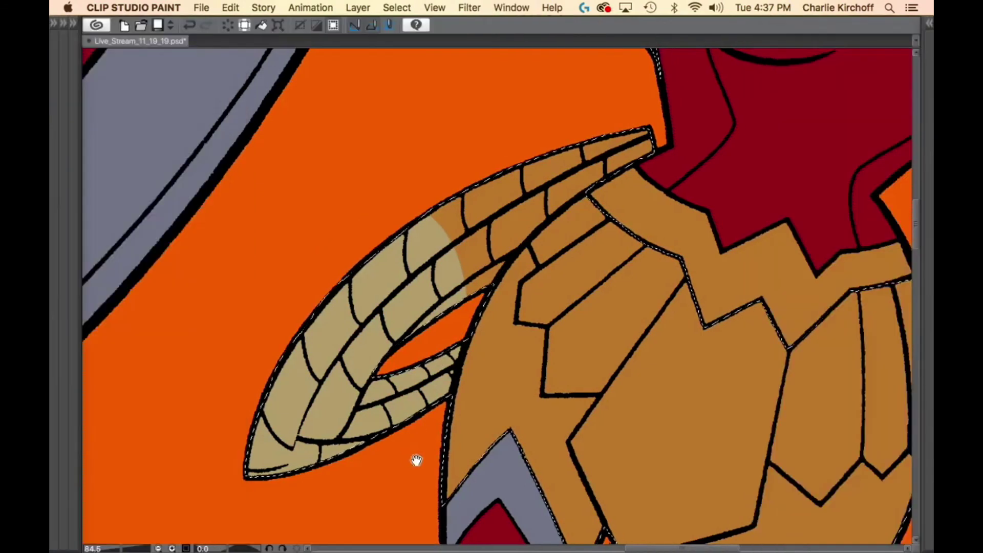
mouse_move(241, 358)
mouse_down()
mouse_move(279, 481)
mouse_move(447, 419)
mouse_up()
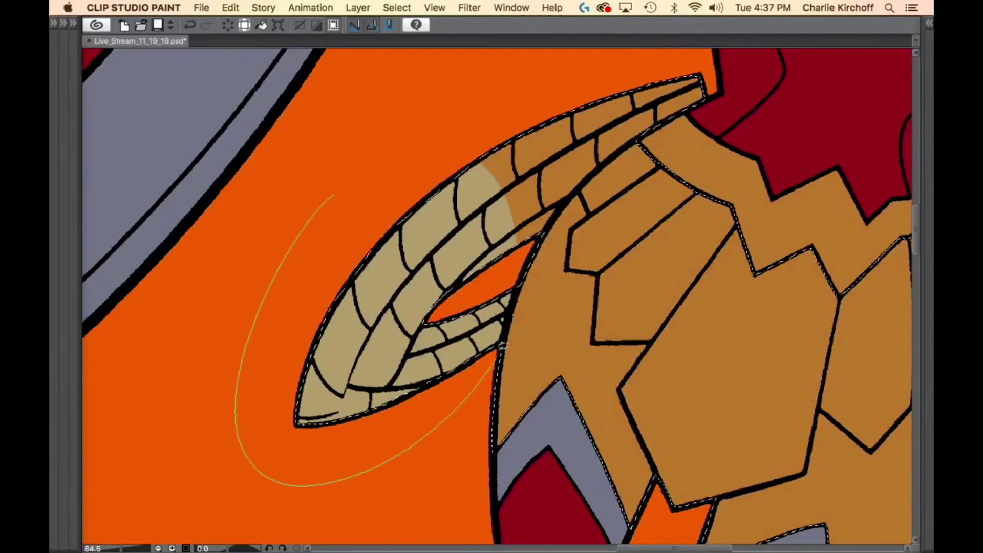
drag(543, 152, 481, 125)
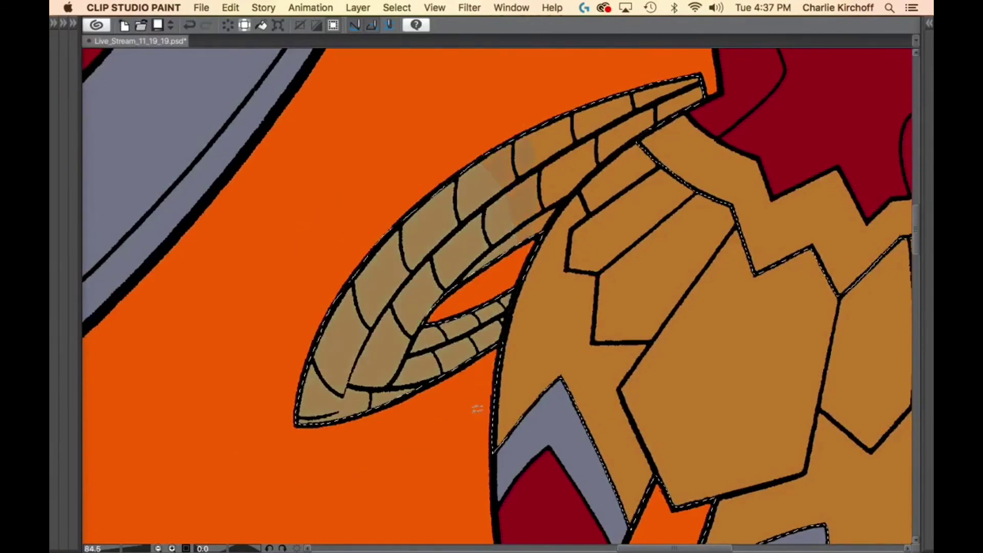
Mix a golden yellow drawing color with hue 42 (C 24, M 52, Y 84, K 0).
key(Tab)
key(period)
key(period)
key(period)
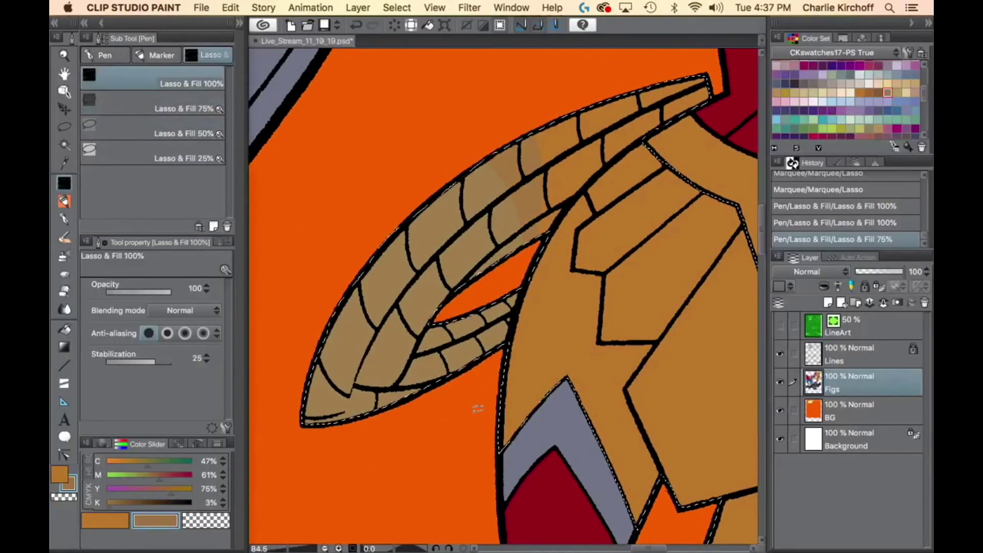
click(72, 488)
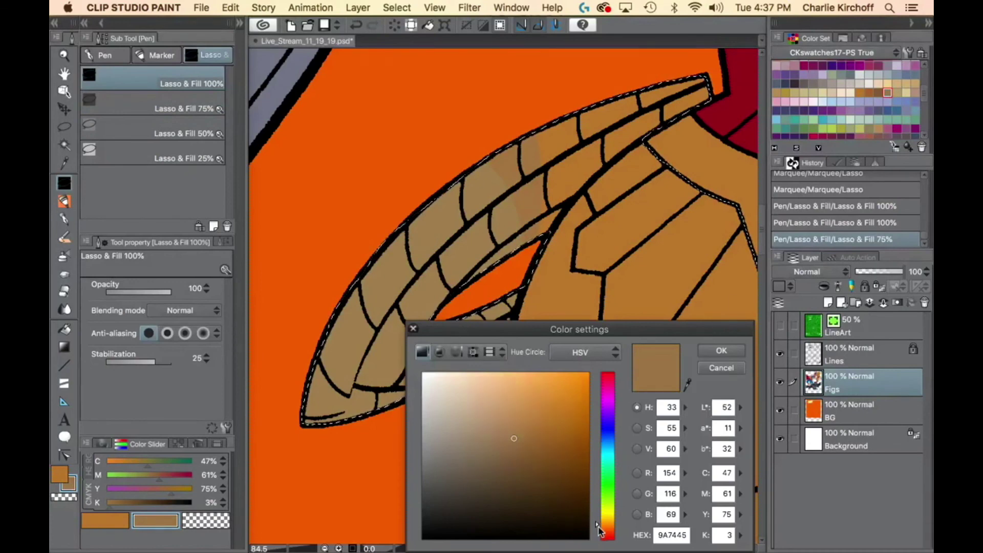
drag(597, 520, 596, 518)
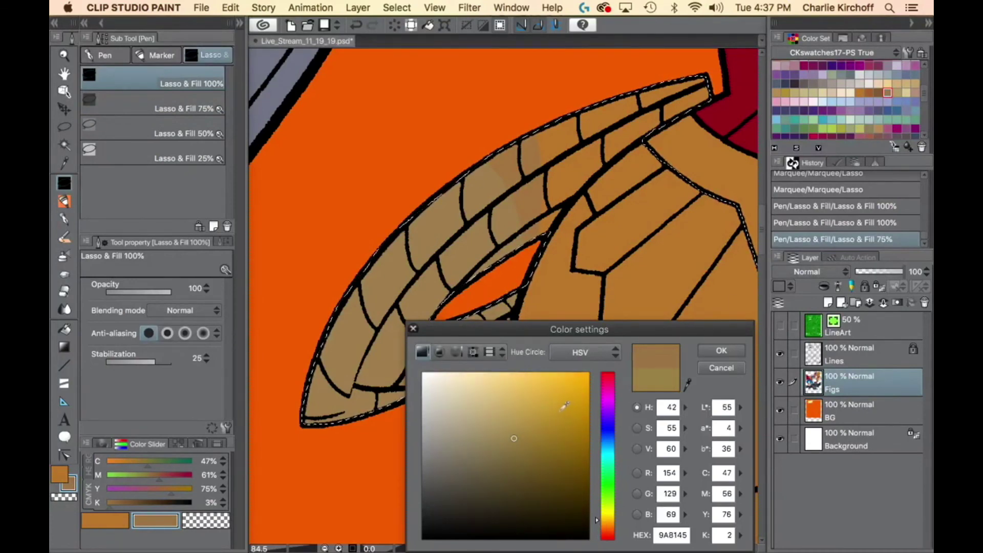
click(561, 408)
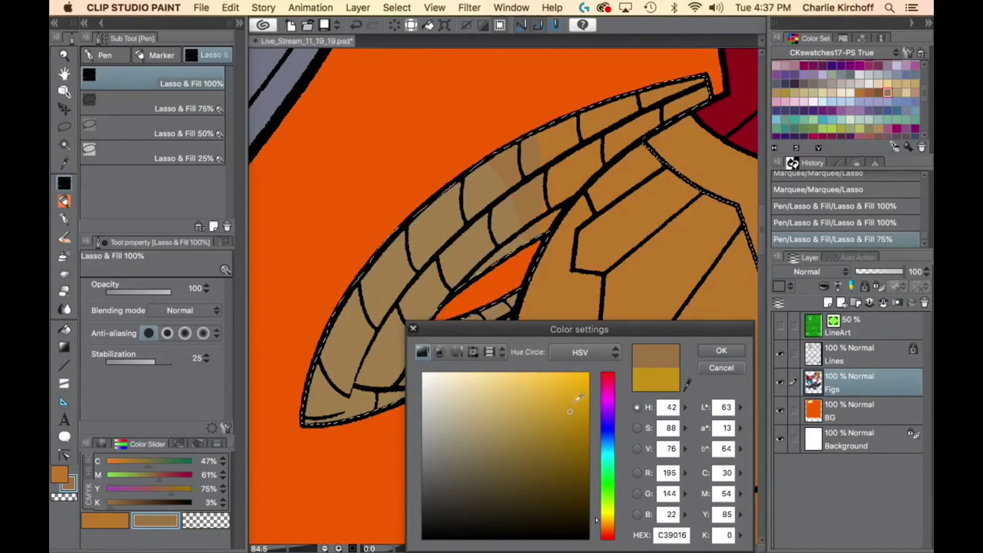
click(576, 402)
click(721, 351)
key(Tab)
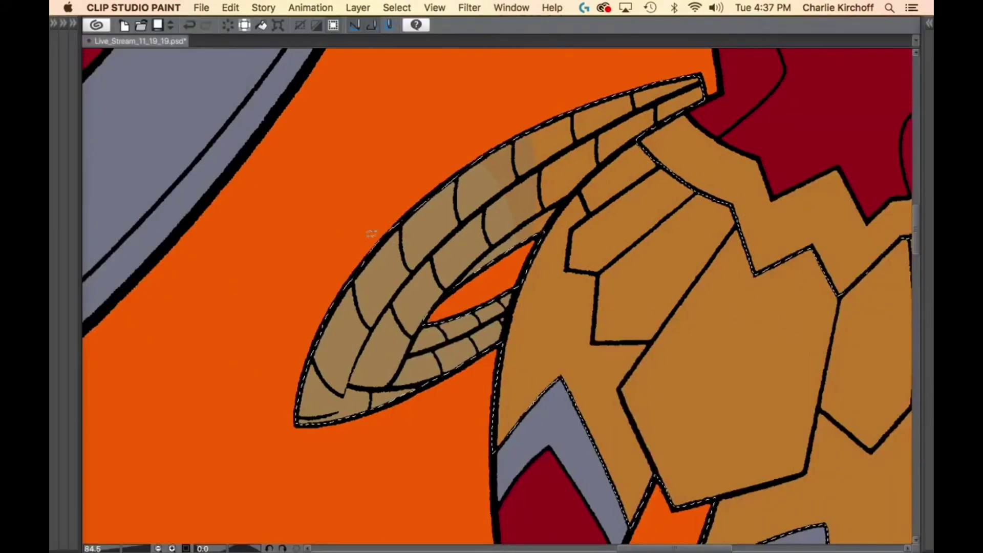
Fill the lower loops of the coiled rope with golden yellow at 100% opacity using Lasso & Fill.
key(Tab)
key(period)
key(period)
key(period)
key(Tab)
drag(352, 168, 290, 480)
drag(494, 361, 505, 335)
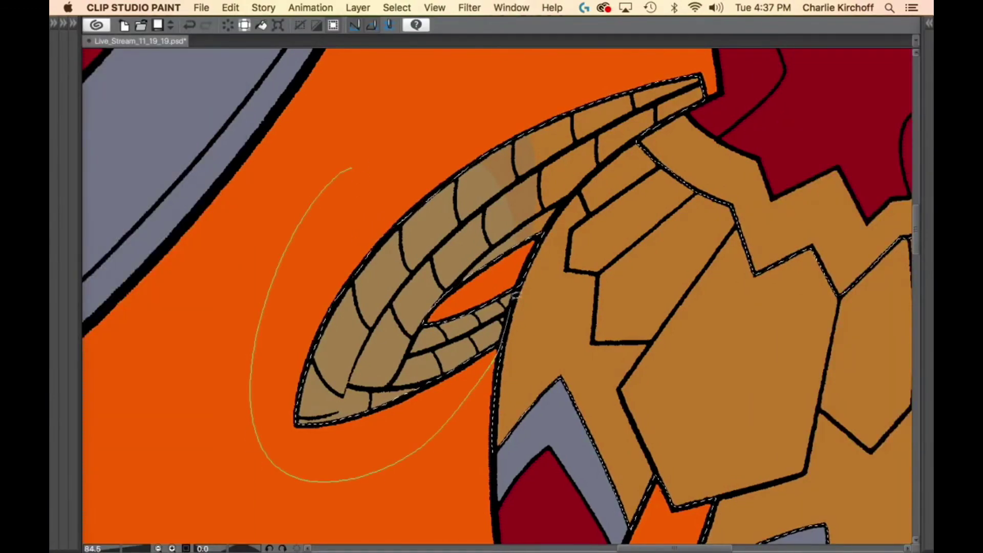
drag(516, 295, 538, 240)
drag(408, 101, 379, 125)
drag(642, 54, 502, 186)
Fill the rest of the rope with golden yellow up to its end at the waist.
drag(454, 155, 350, 406)
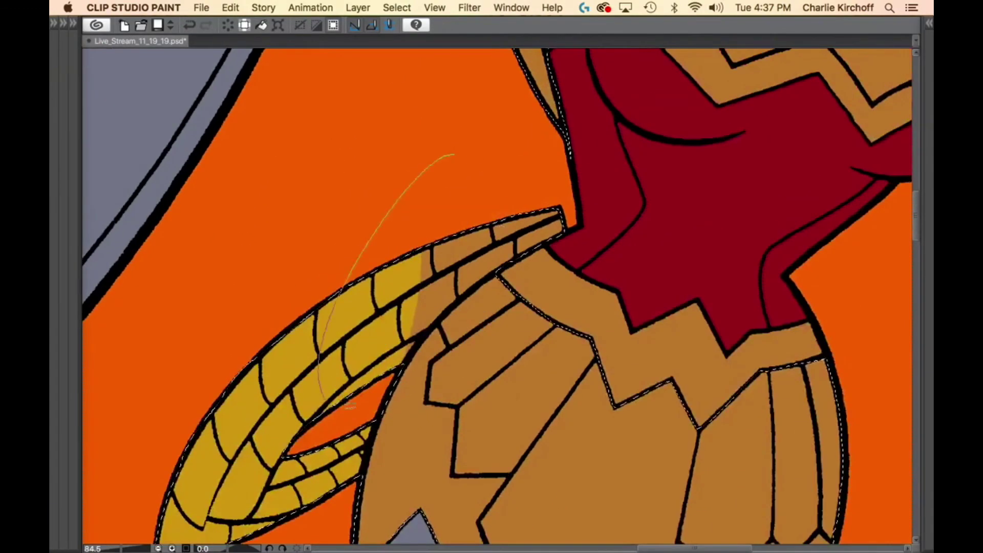
drag(402, 366, 424, 337)
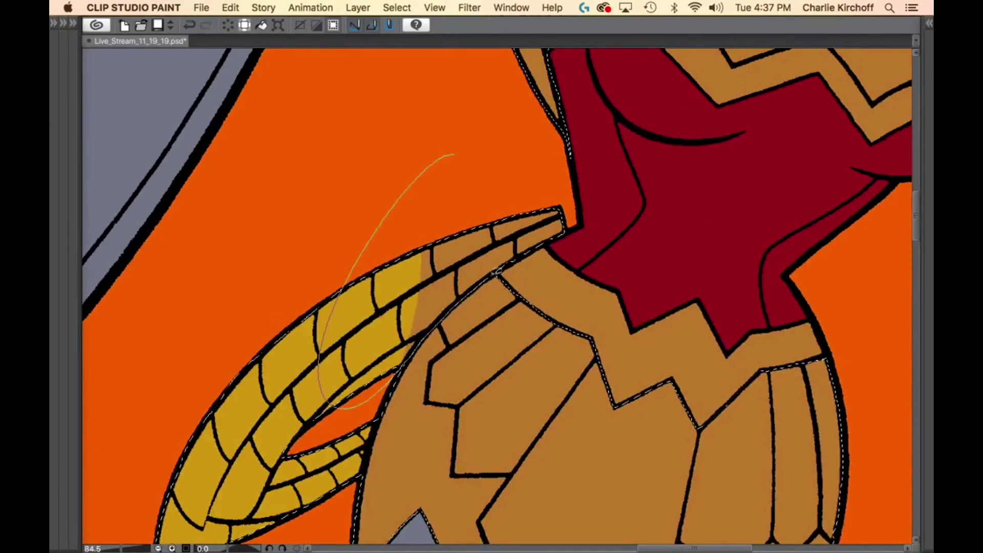
mouse_move(498, 271)
mouse_down()
mouse_move(576, 213)
mouse_move(512, 163)
mouse_up()
drag(675, 271, 708, 219)
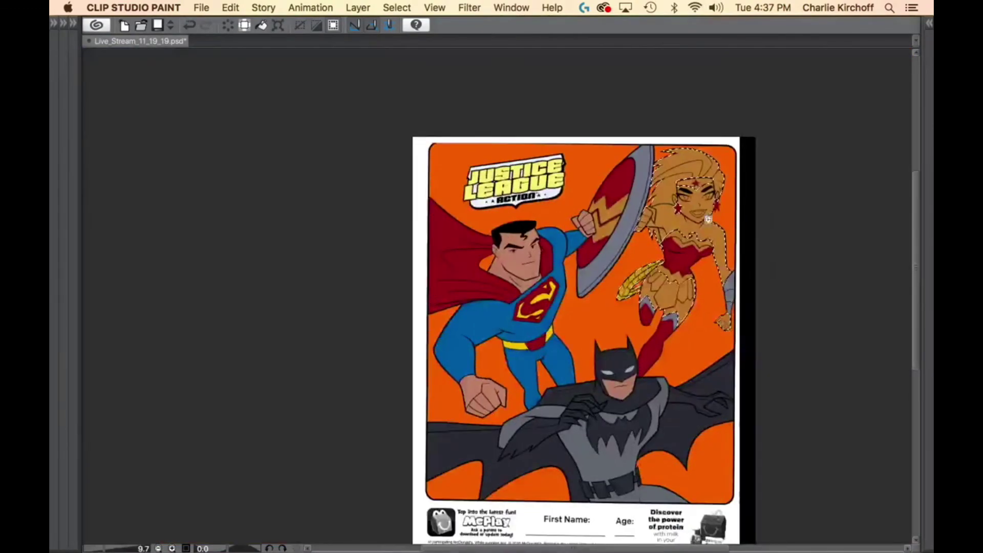
Pick the dark blue swatch (C 88, M 78, Y 46, K 9) as drawing color.
drag(722, 326, 582, 386)
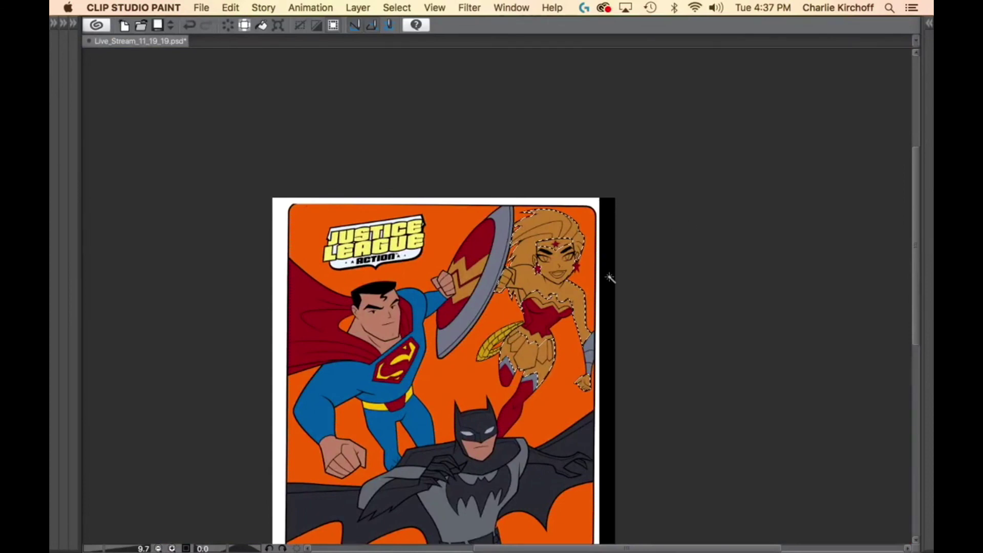
scroll(567, 436, right, 5)
scroll(567, 436, up, 1)
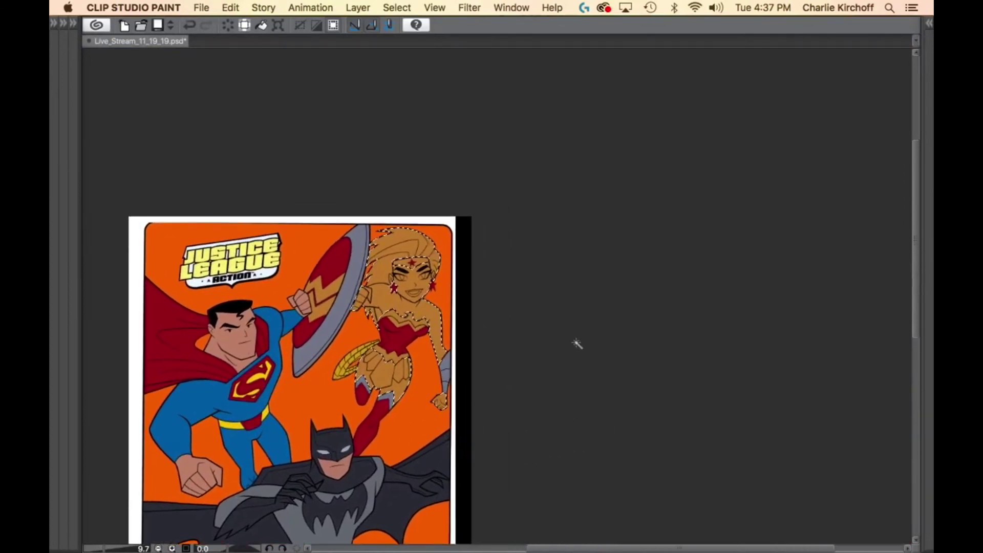
key(Tab)
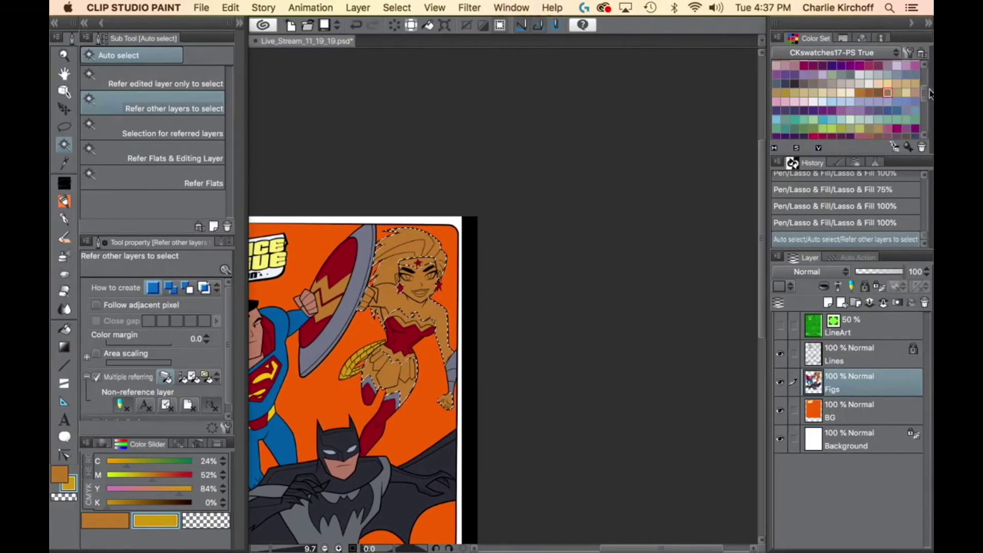
scroll(926, 91, up, 5)
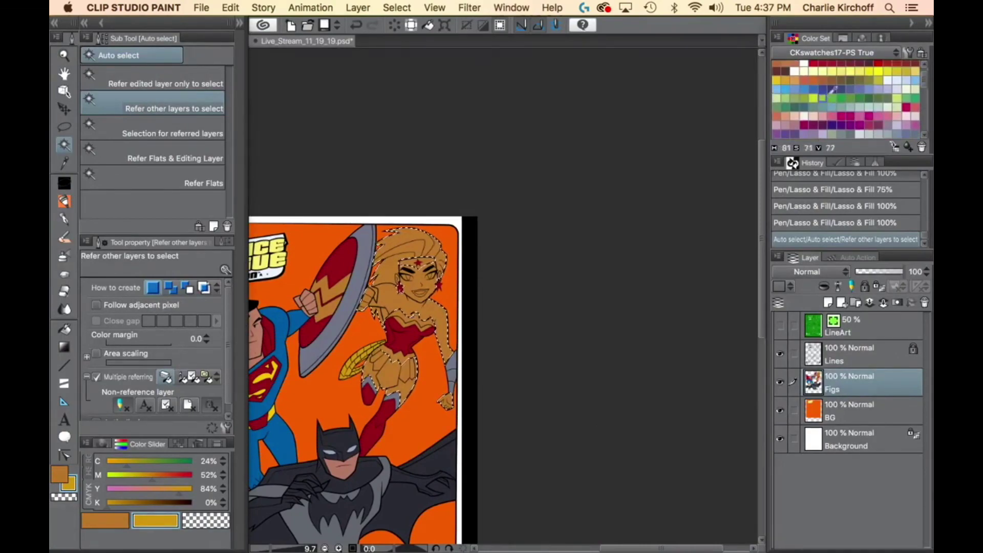
click(833, 89)
key(Tab)
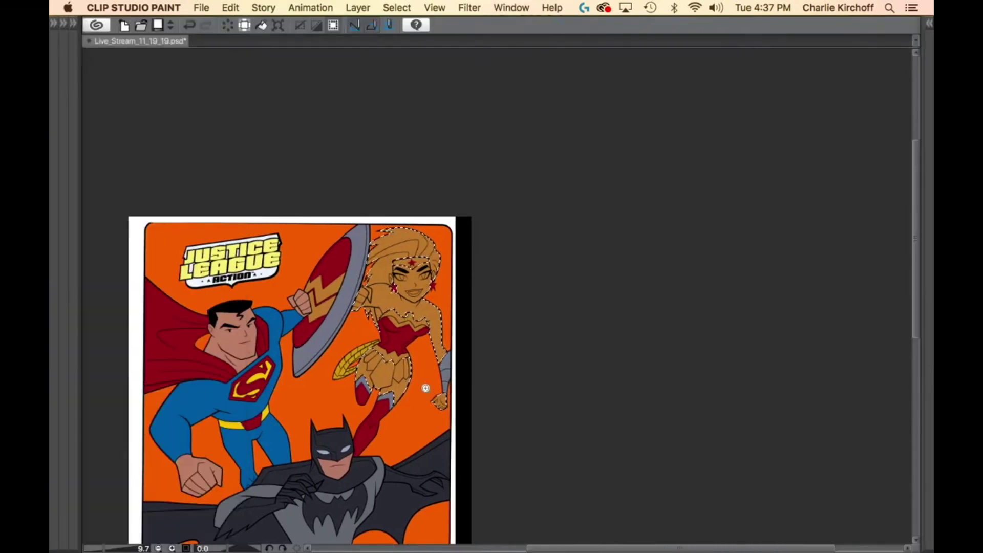
Fill the lower part of the wide skirt panel right of the center panel with dark blue, following its pointed hem.
scroll(426, 388, up, 10)
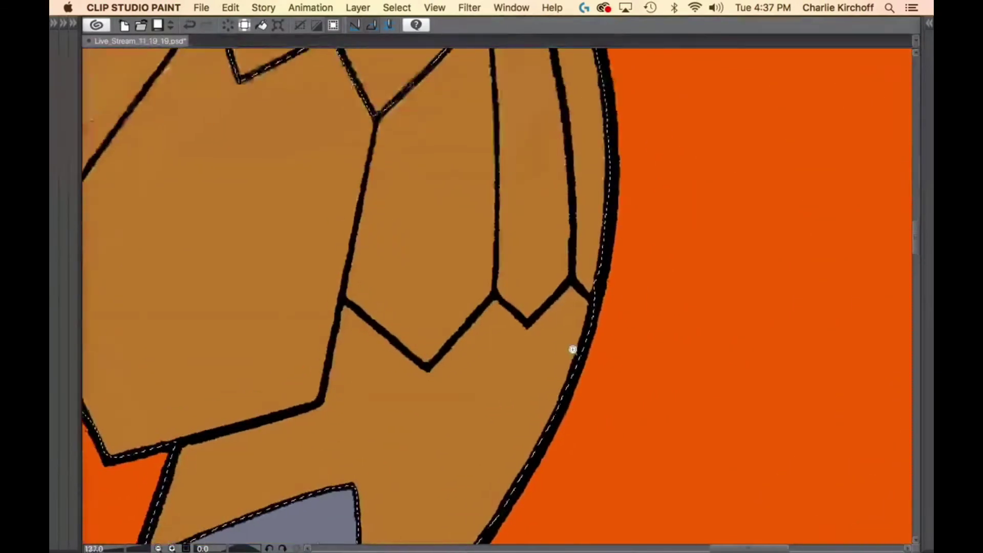
scroll(573, 350, up, 2)
mouse_move(512, 150)
mouse_down()
mouse_move(506, 242)
mouse_move(480, 281)
mouse_move(408, 366)
mouse_move(369, 342)
mouse_up()
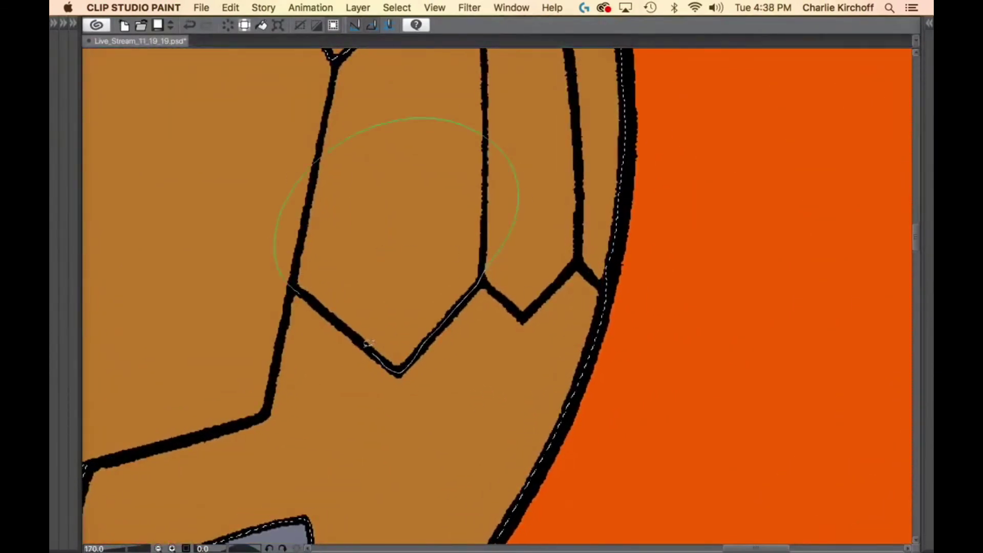
drag(312, 285, 301, 293)
drag(535, 332, 436, 398)
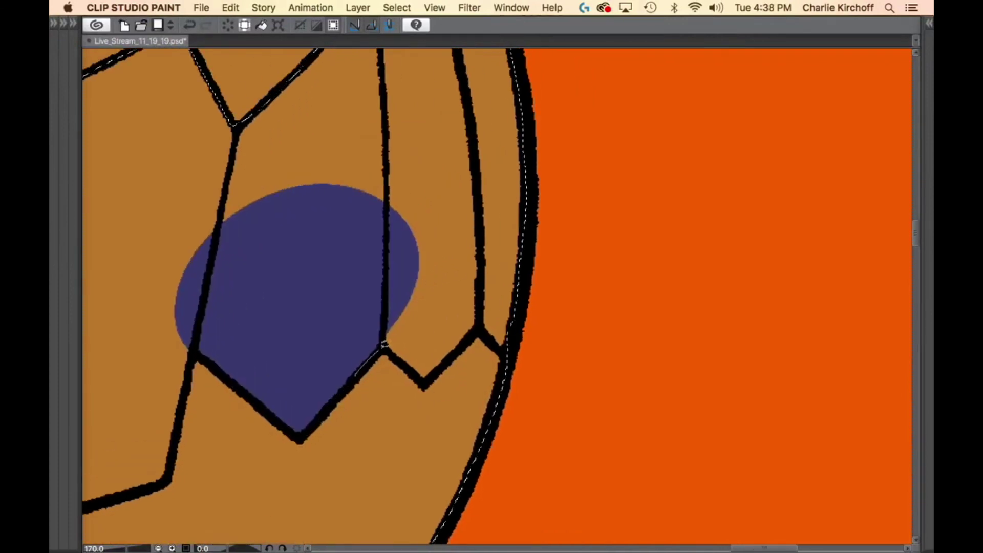
Fill the narrow panels at the skirt's right edge with dark blue, tracing their zigzag hem and the hip outline.
mouse_move(408, 366)
mouse_down()
mouse_move(429, 380)
mouse_move(482, 328)
mouse_up()
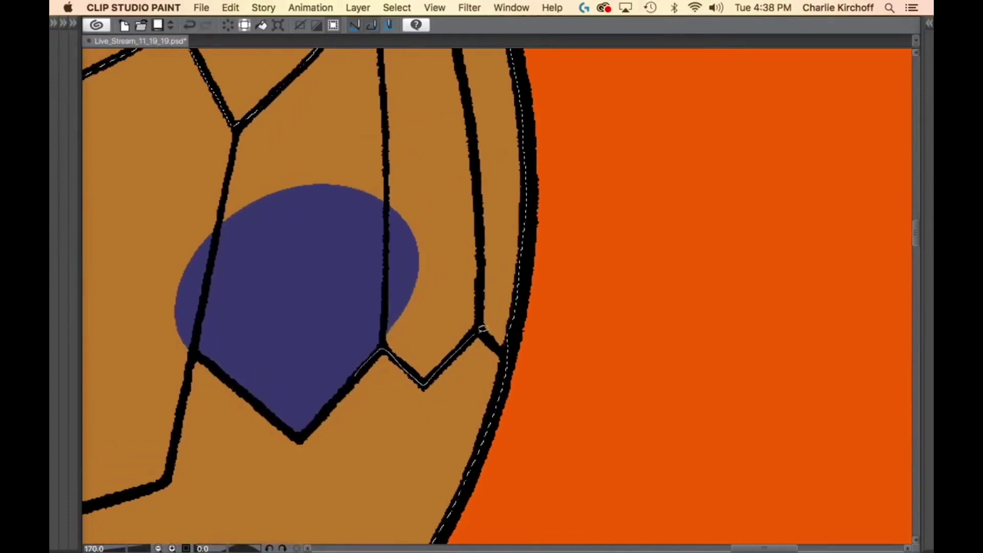
drag(650, 253, 364, 202)
drag(452, 272, 604, 372)
mouse_move(340, 378)
mouse_down()
mouse_move(410, 383)
mouse_move(683, 298)
mouse_move(743, 137)
mouse_move(641, 56)
mouse_move(521, 72)
mouse_move(365, 186)
mouse_move(375, 361)
mouse_up()
drag(408, 434, 660, 159)
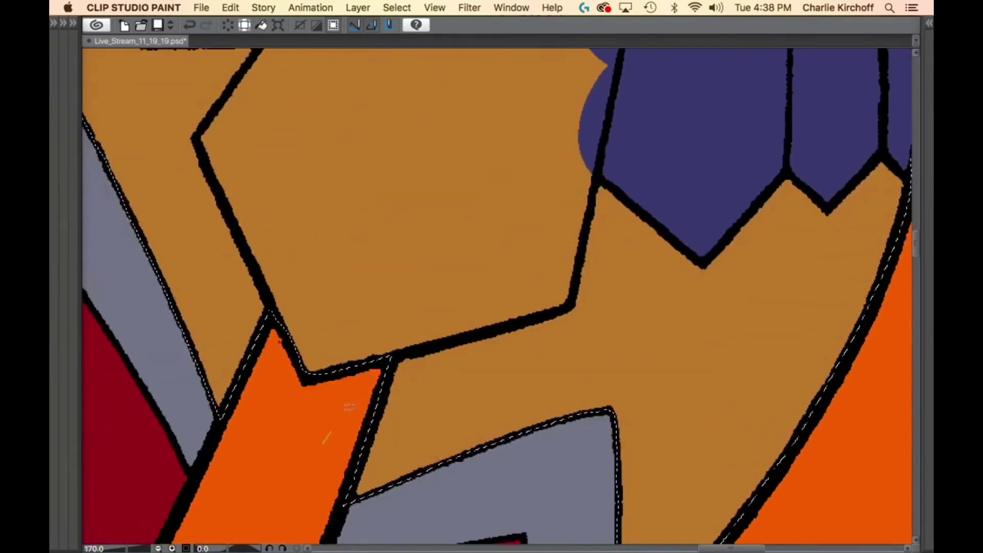
Fill the skirt's large center panel and the panel left of it with dark blue, following their lower edges.
mouse_move(349, 407)
mouse_down()
mouse_move(419, 345)
mouse_move(573, 298)
mouse_move(613, 140)
mouse_move(461, 94)
mouse_move(300, 291)
mouse_move(311, 412)
mouse_up()
drag(358, 330, 420, 417)
drag(298, 166, 283, 189)
mouse_move(266, 238)
mouse_down()
mouse_move(339, 395)
mouse_move(353, 469)
mouse_move(498, 332)
mouse_move(665, 236)
mouse_move(661, 86)
mouse_move(434, 72)
mouse_move(343, 105)
mouse_move(321, 131)
mouse_up()
drag(347, 94, 535, 324)
mouse_move(538, 390)
mouse_down()
mouse_move(532, 351)
mouse_move(405, 360)
mouse_move(396, 343)
mouse_move(403, 228)
mouse_move(373, 211)
mouse_move(341, 211)
mouse_move(546, 133)
mouse_move(638, 334)
mouse_up()
drag(568, 152, 582, 335)
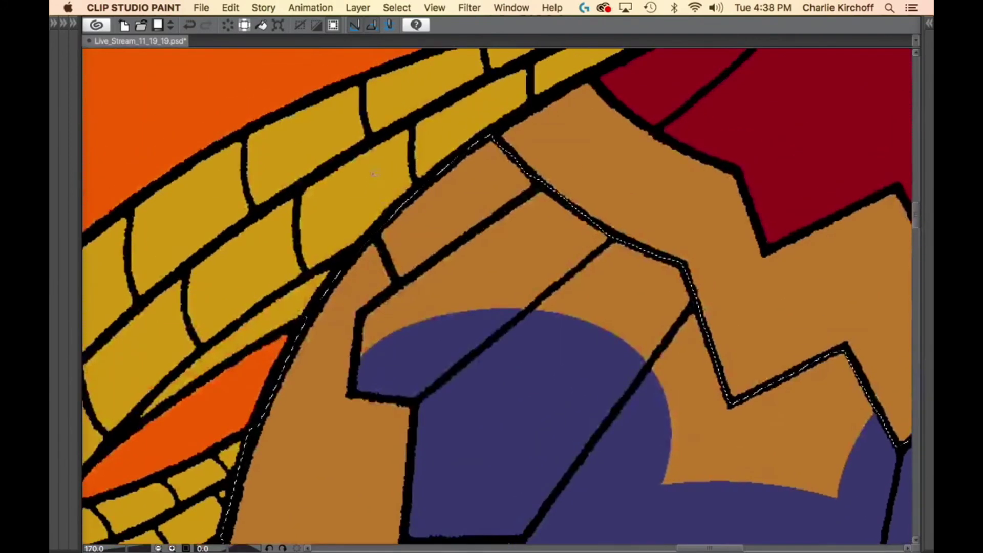
Fill the skirt's upper-left panels and the remaining tan areas below the belt with dark blue.
mouse_move(372, 174)
mouse_down()
mouse_move(392, 285)
mouse_move(367, 307)
mouse_move(361, 341)
mouse_move(617, 450)
mouse_move(756, 306)
mouse_up()
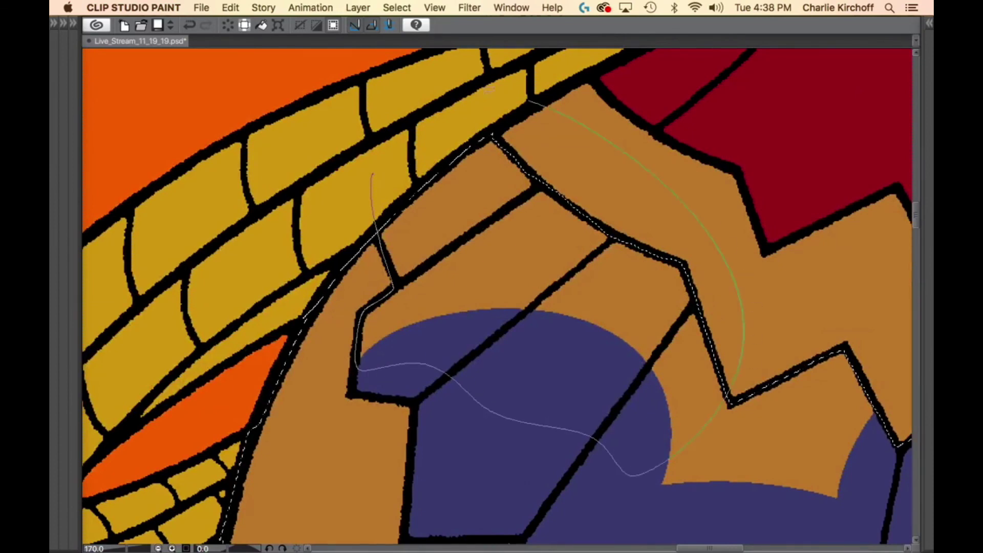
drag(490, 90, 376, 167)
drag(788, 413, 608, 262)
mouse_move(608, 136)
mouse_down()
mouse_move(520, 411)
mouse_move(745, 198)
mouse_move(691, 154)
mouse_up()
drag(766, 317, 717, 351)
mouse_move(770, 375)
mouse_down()
mouse_move(708, 372)
mouse_move(589, 422)
mouse_up()
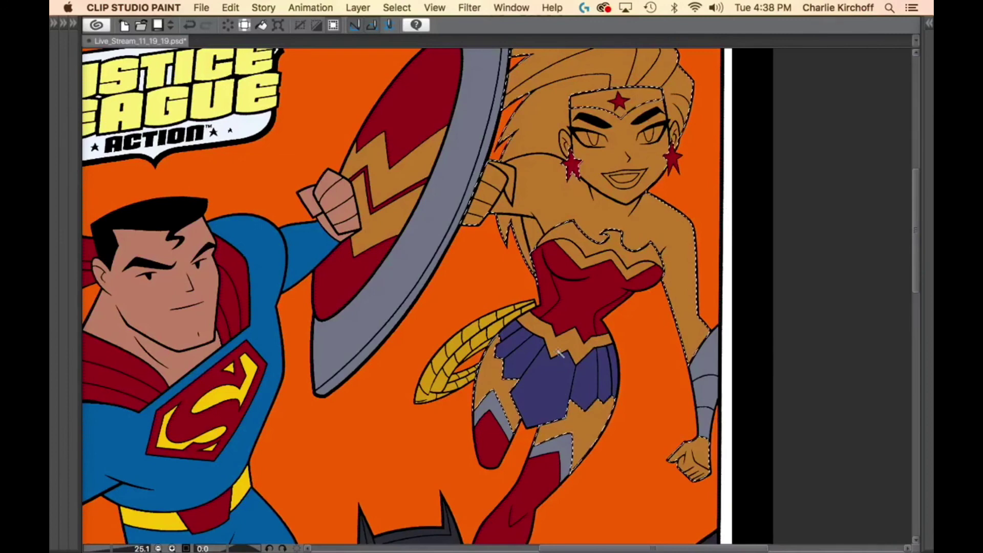
Pick a light blue swatch and darken it to a medium blue (H 208, S 77, V 60) as drawing color.
key(Tab)
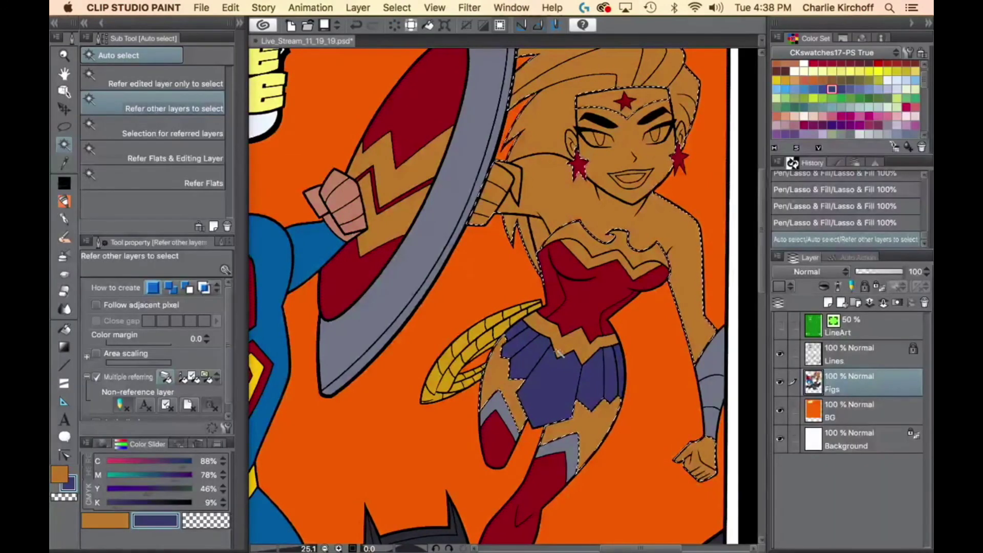
click(804, 89)
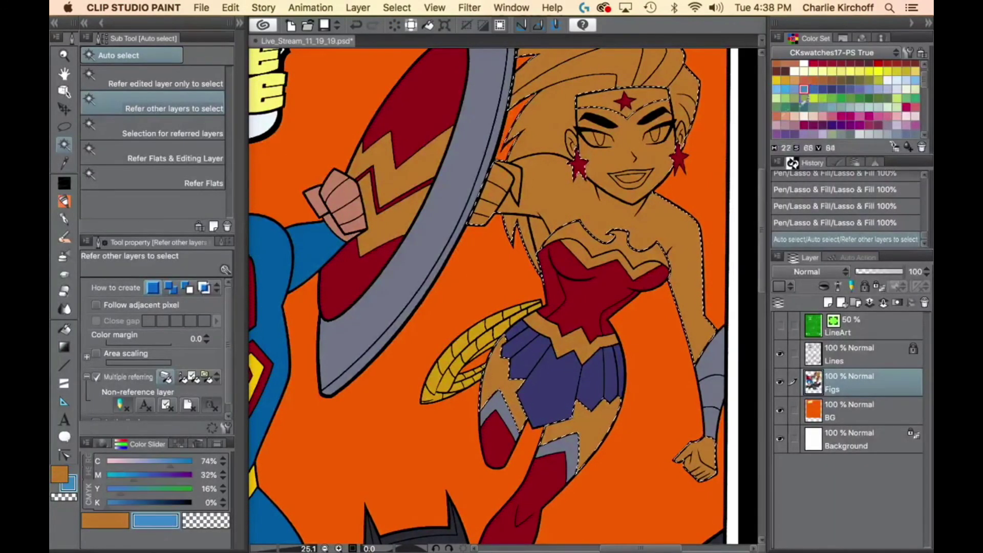
double_click(74, 481)
click(556, 433)
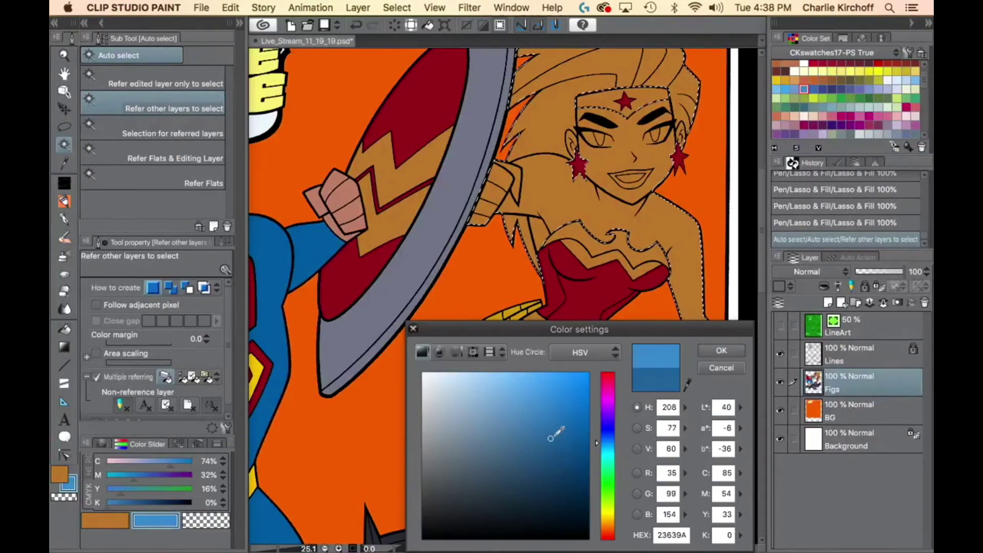
click(721, 351)
Fill the iris of Wonder Woman's eye on the left side of her face with medium blue.
key(Tab)
scroll(497, 161, up, 10)
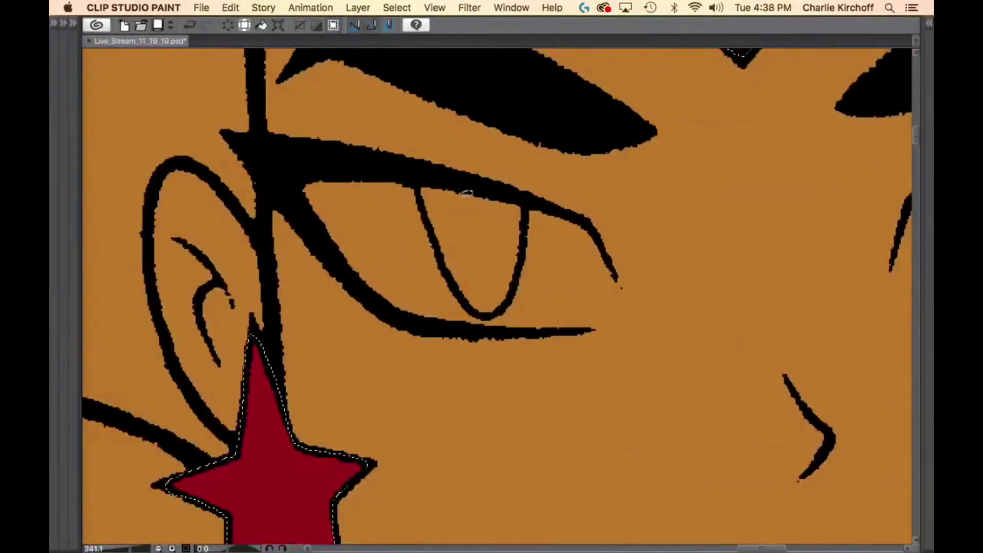
mouse_move(434, 175)
mouse_down()
mouse_move(448, 268)
mouse_move(479, 307)
mouse_move(507, 303)
mouse_move(521, 269)
mouse_up()
drag(528, 209, 440, 177)
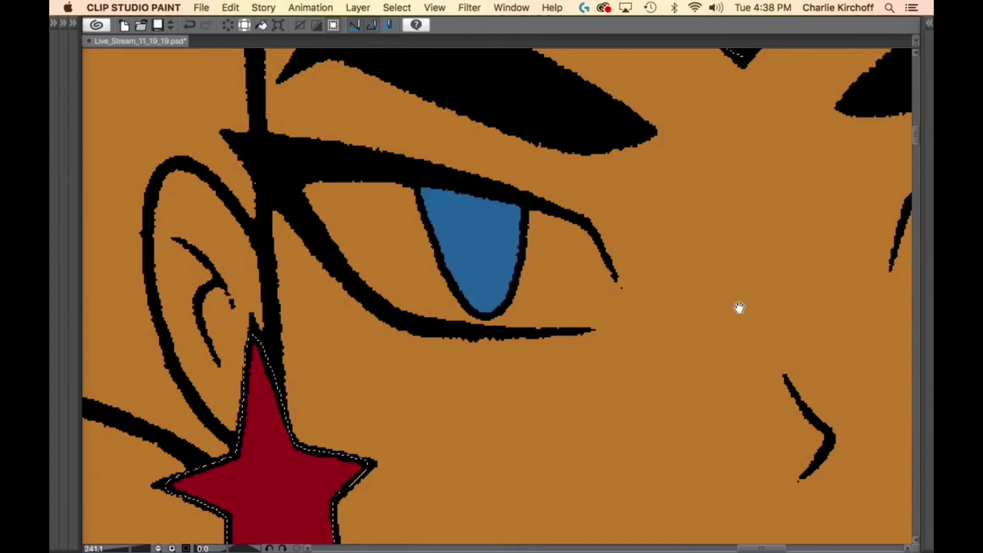
Fill the iris of Wonder Woman's eye on the right side of her face with medium blue.
drag(739, 307, 273, 371)
drag(561, 201, 499, 238)
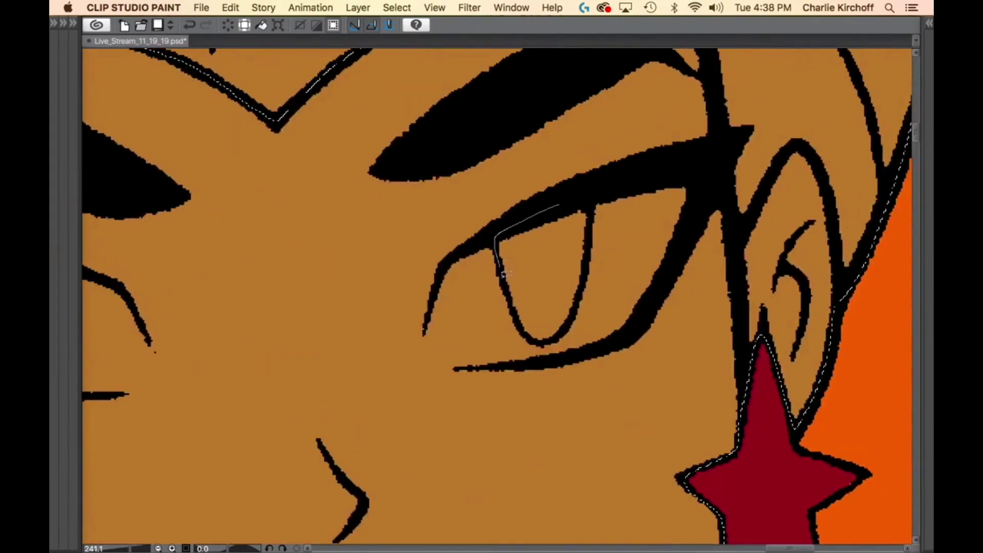
mouse_move(505, 274)
mouse_down()
mouse_move(526, 328)
mouse_move(563, 330)
mouse_up()
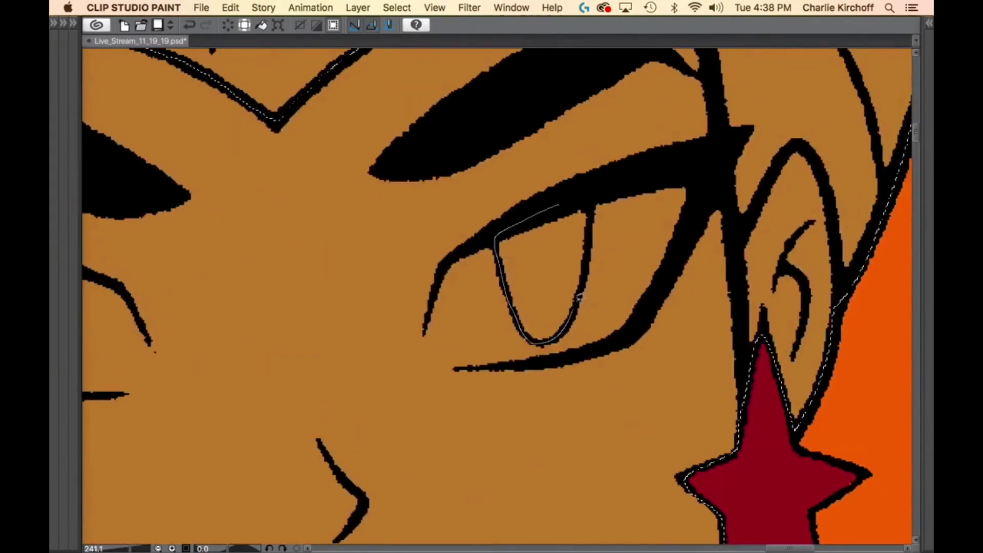
drag(580, 296, 583, 216)
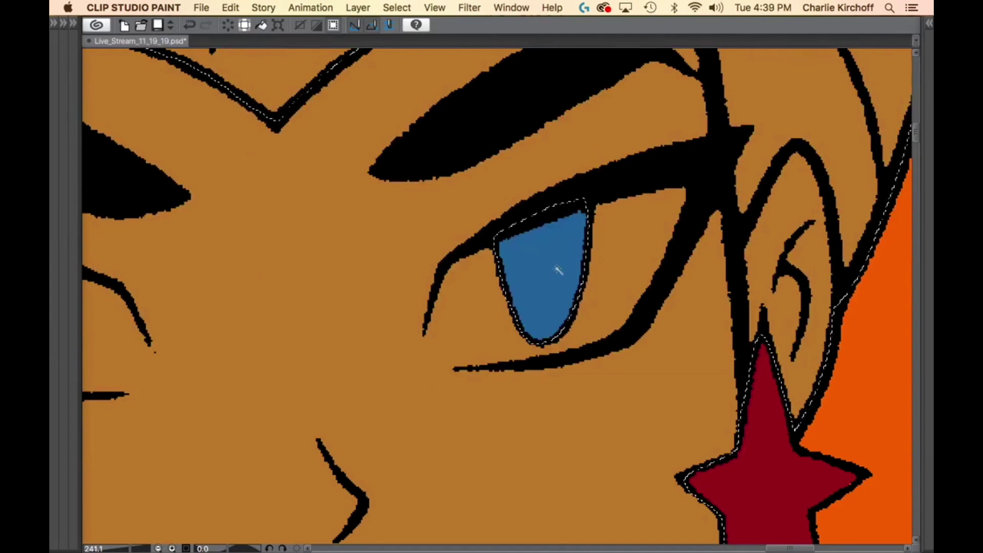
Choose the pale blue-gray swatch and fill the whites of both of Wonder Woman's eyes with it.
key(Tab)
scroll(927, 81, up, 1)
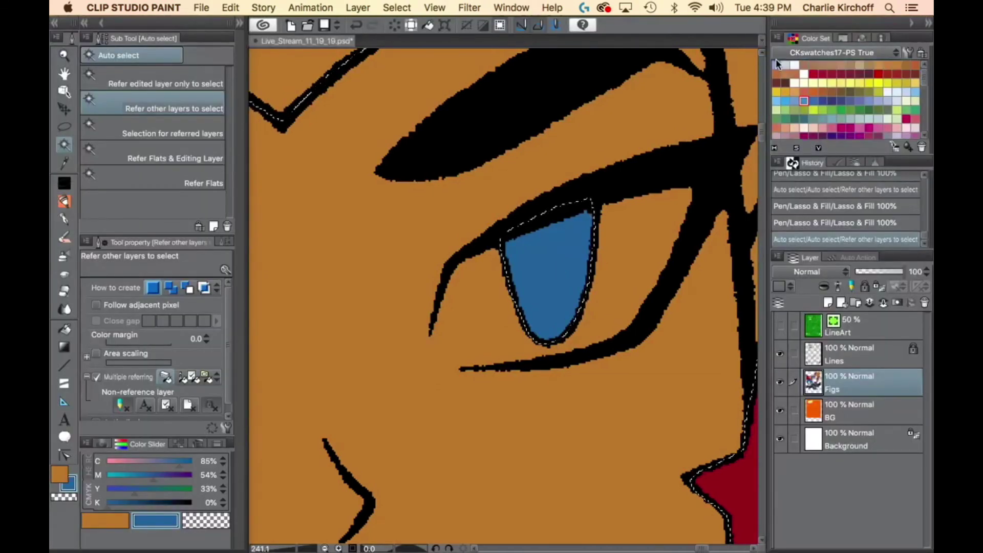
click(777, 64)
key(Tab)
key(p)
mouse_move(530, 213)
mouse_down()
mouse_move(446, 266)
mouse_move(428, 315)
mouse_move(434, 358)
mouse_move(546, 355)
mouse_move(642, 320)
mouse_move(679, 254)
mouse_move(706, 163)
mouse_move(565, 232)
mouse_move(426, 178)
mouse_move(322, 160)
mouse_move(266, 175)
mouse_move(275, 217)
mouse_move(330, 284)
mouse_move(400, 325)
mouse_move(574, 328)
mouse_move(592, 305)
mouse_move(563, 234)
mouse_up()
scroll(478, 230, left, 10)
drag(570, 313, 461, 317)
drag(566, 290, 635, 308)
mouse_move(569, 316)
mouse_down()
mouse_move(585, 307)
mouse_move(577, 313)
mouse_up()
drag(656, 378, 594, 379)
Fill the teeth area inside Wonder Woman's mouth with pale blue-gray, following the inner lip outline.
mouse_move(764, 466)
mouse_down()
mouse_move(601, 241)
mouse_move(621, 280)
mouse_up()
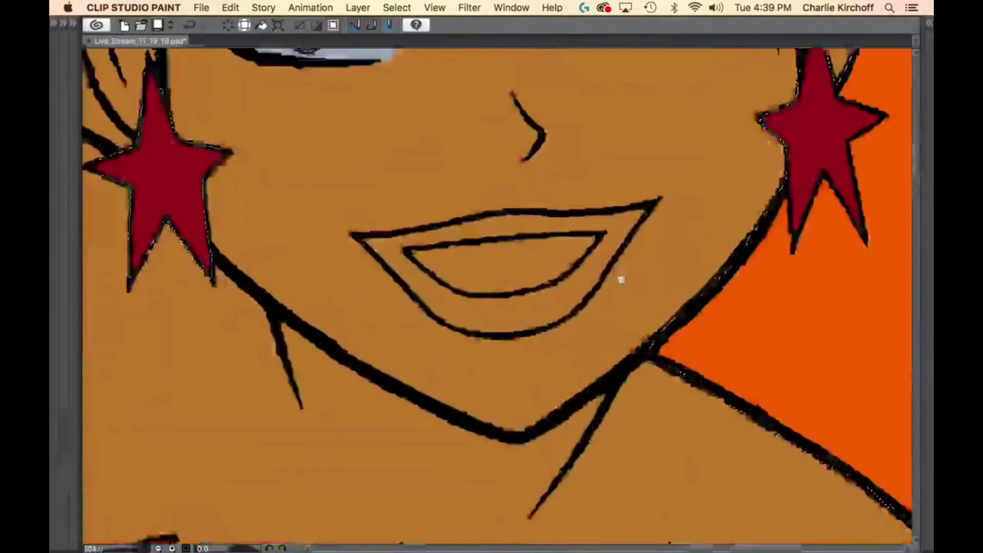
scroll(621, 279, up, 3)
mouse_move(389, 206)
mouse_down()
mouse_move(184, 235)
mouse_move(279, 313)
mouse_move(328, 330)
mouse_move(413, 333)
mouse_move(484, 315)
mouse_up()
drag(543, 290, 591, 245)
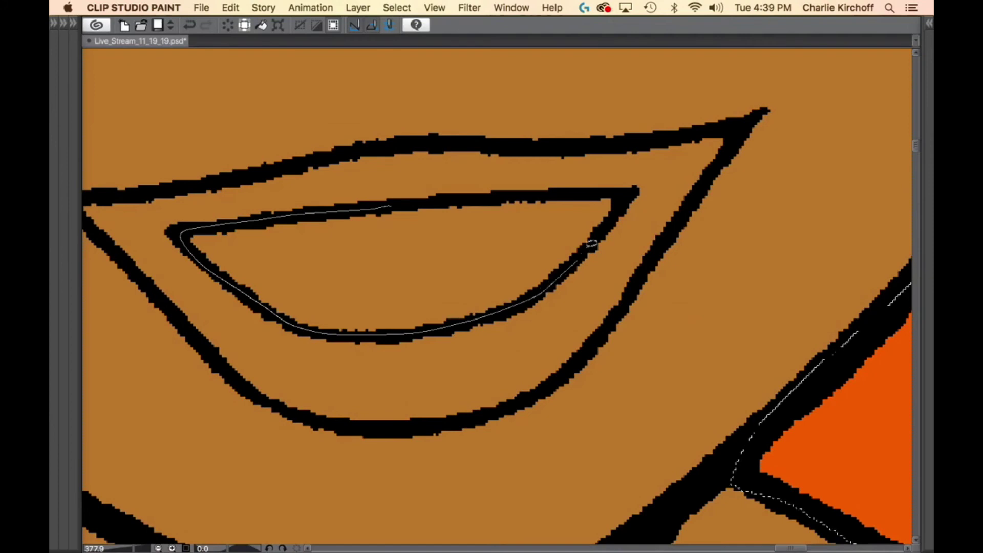
drag(628, 194, 598, 191)
drag(484, 196, 461, 200)
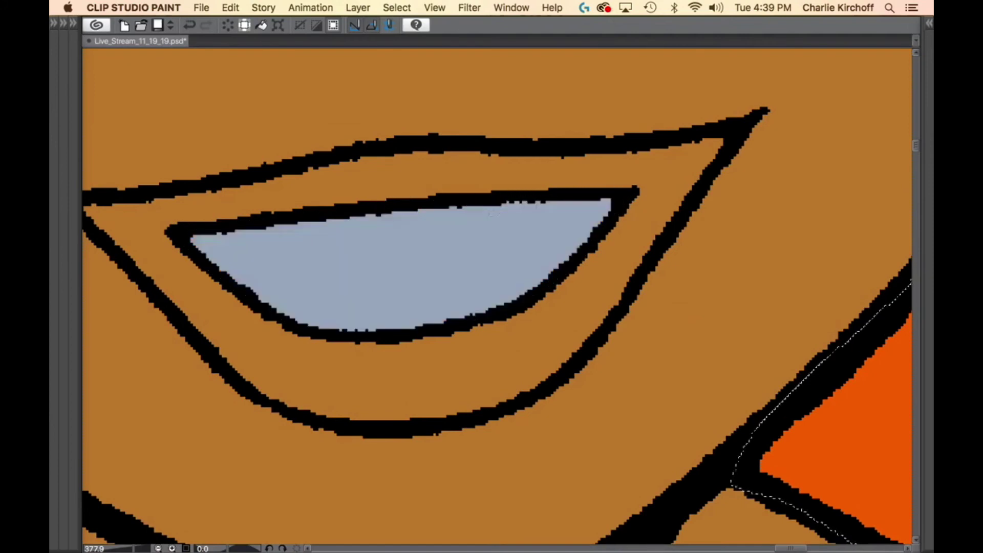
scroll(670, 185, down, 10)
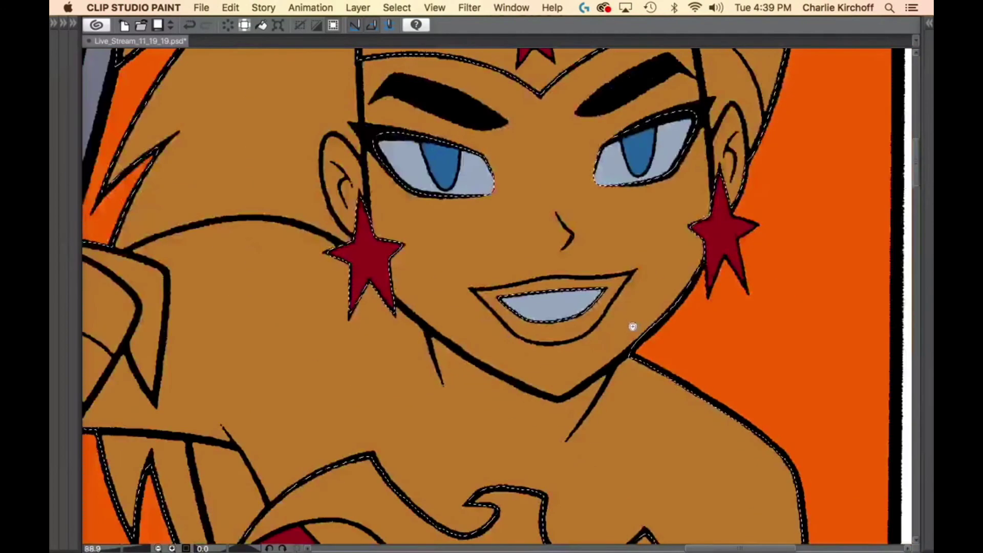
Choose the crimson swatch and mute it to about H 343, S 78, V 64 as drawing color.
key(Tab)
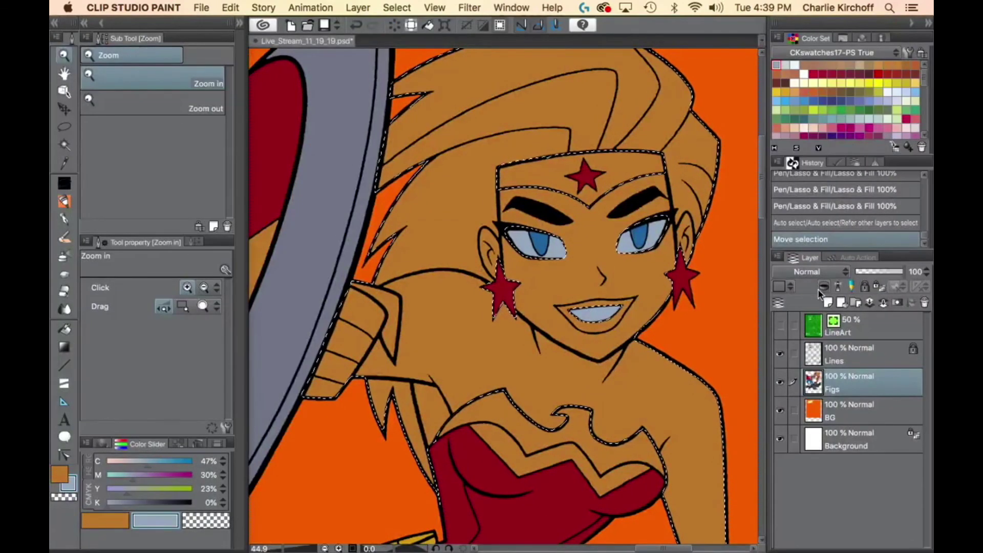
click(915, 119)
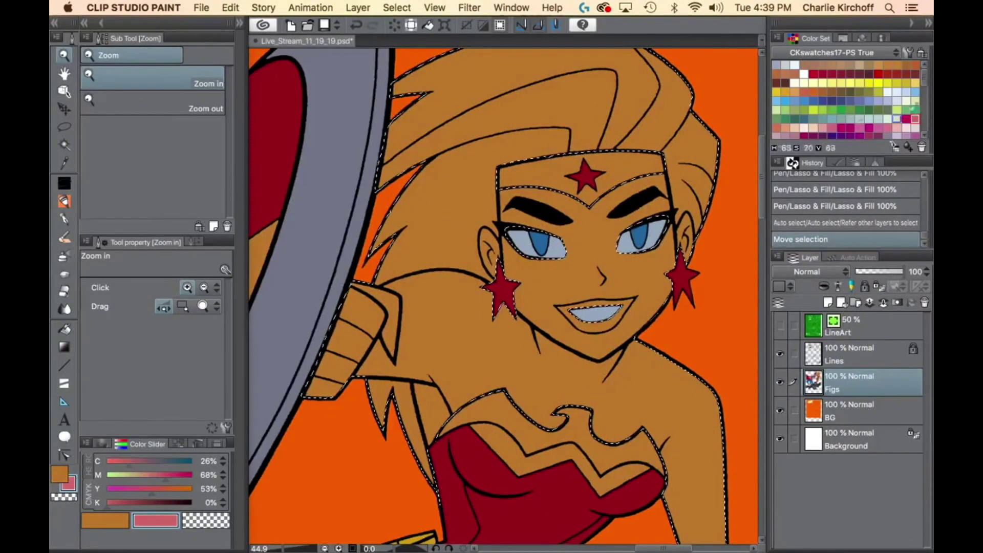
click(907, 119)
click(76, 481)
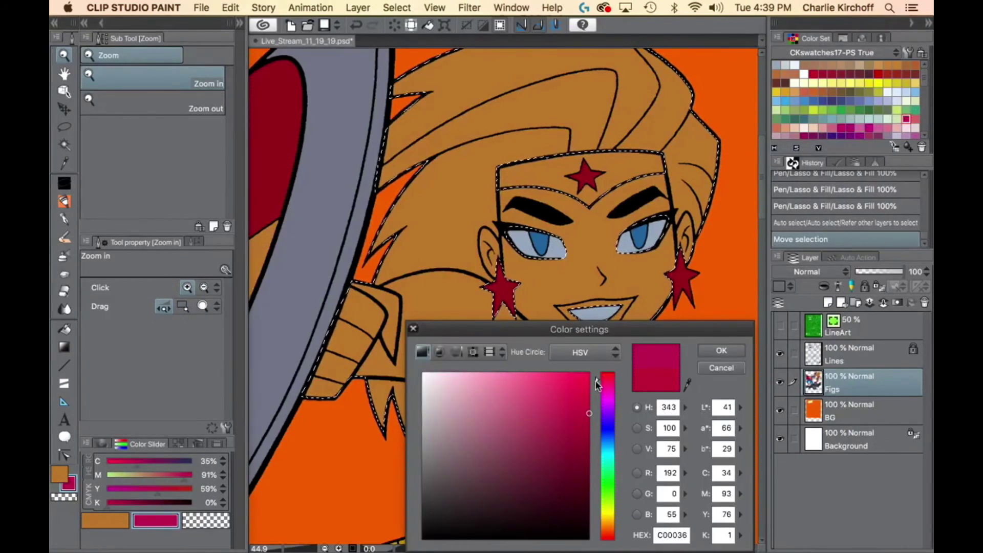
click(553, 432)
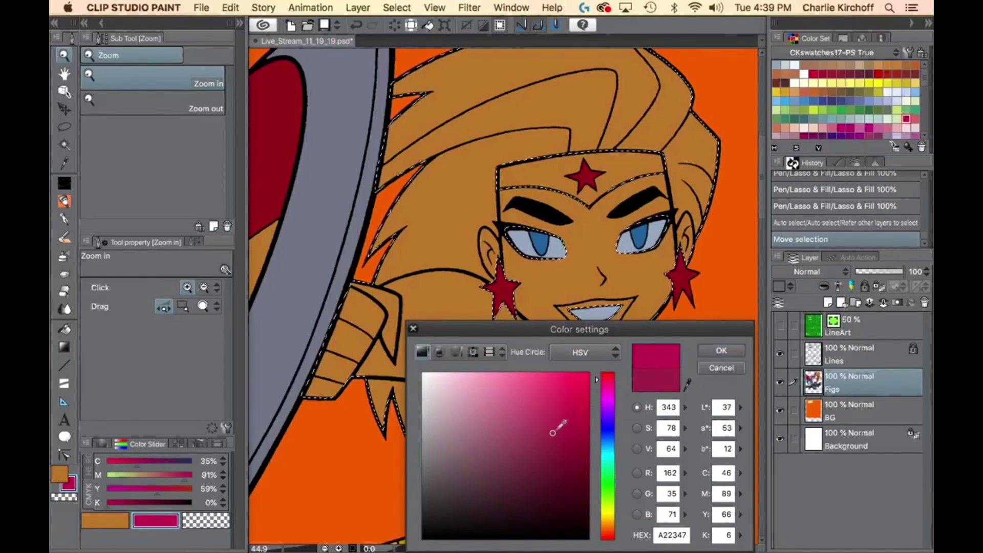
click(721, 354)
Fill Wonder Woman's lips with the muted crimson, following the outer lip outline and leaving the teeth uncolored.
key(Tab)
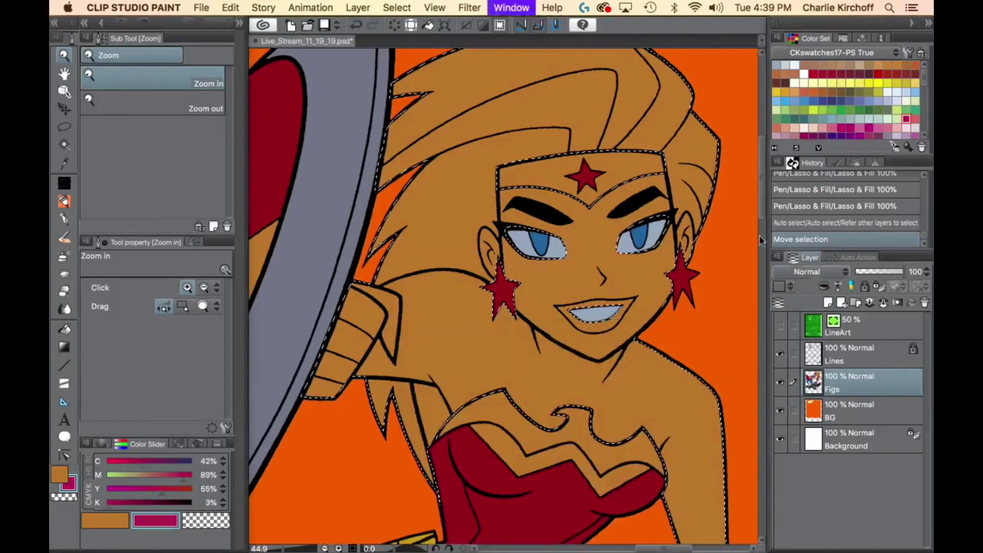
drag(597, 308, 667, 306)
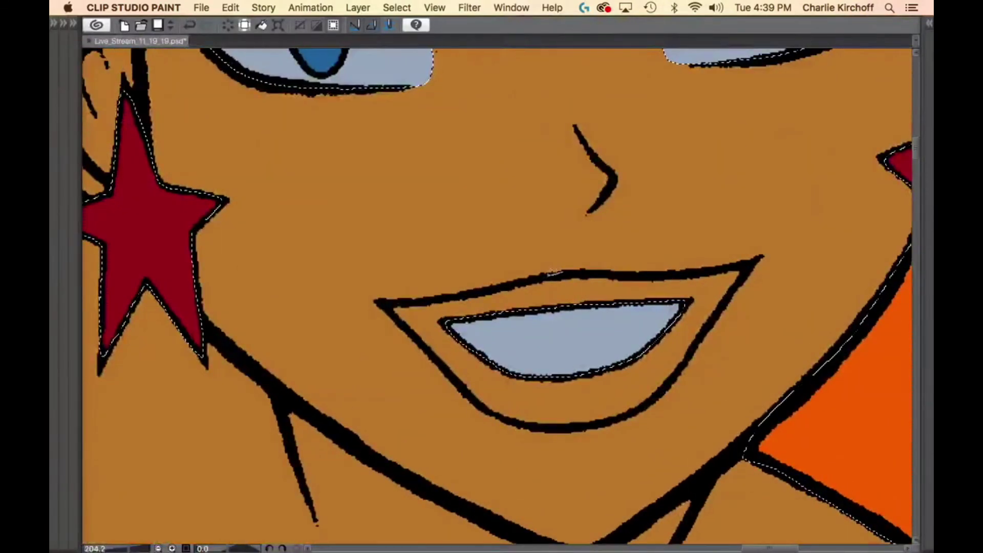
mouse_move(400, 299)
mouse_down()
mouse_move(386, 305)
mouse_move(456, 379)
mouse_move(510, 417)
mouse_move(548, 427)
mouse_move(609, 419)
mouse_move(658, 397)
mouse_move(743, 267)
mouse_move(563, 275)
mouse_up()
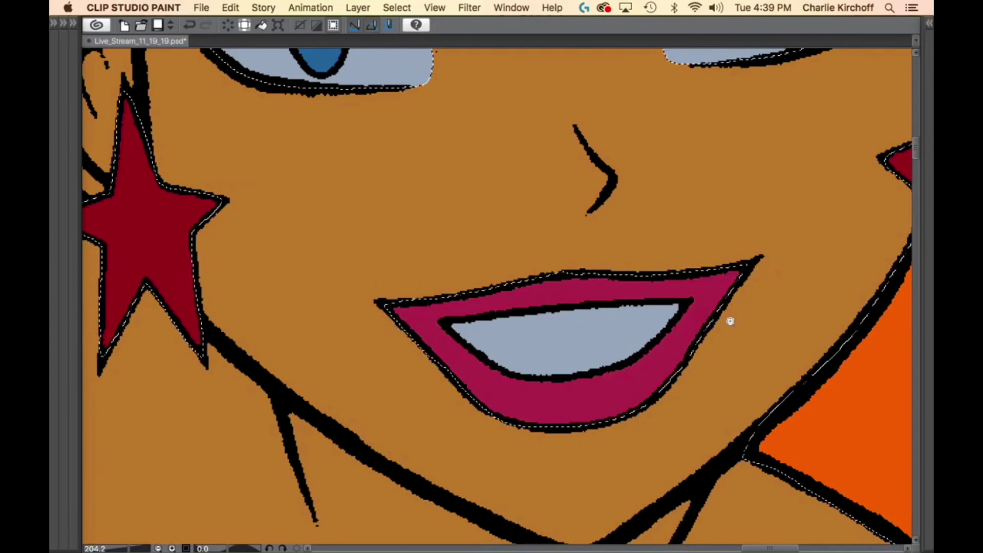
drag(728, 387, 705, 400)
Choose a light brown skin swatch and shift its hue to a rosier tone (H 14, S 42, V 72).
key(Tab)
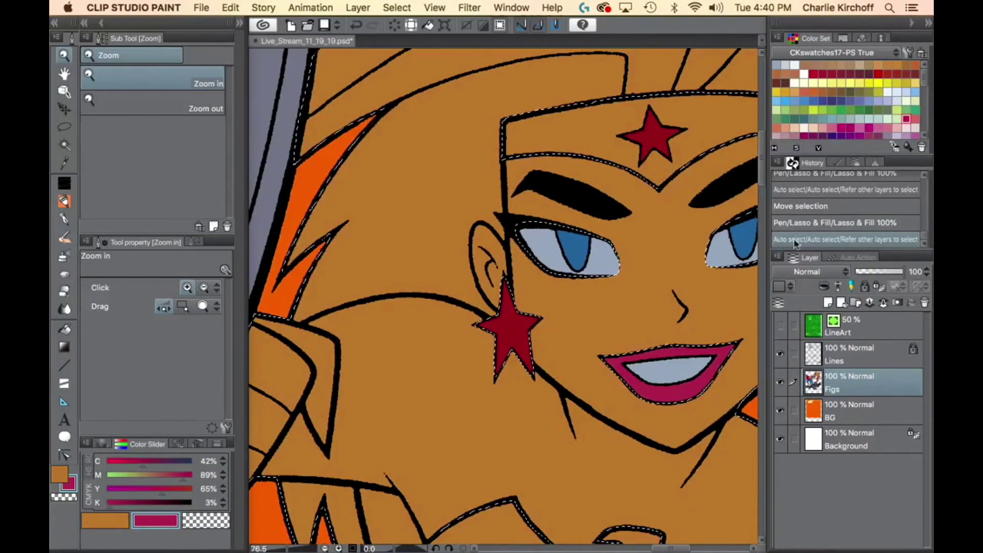
click(842, 65)
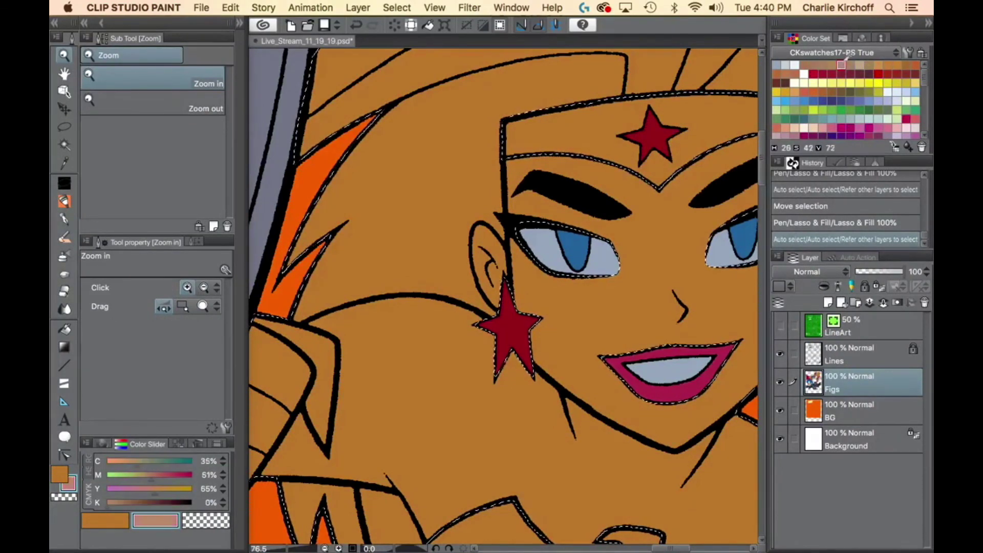
click(71, 488)
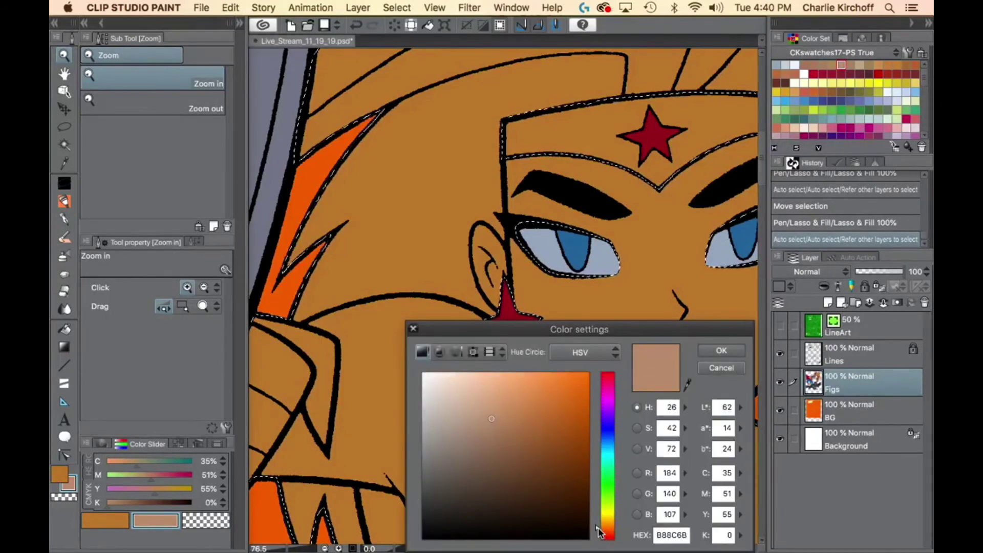
drag(597, 528, 597, 531)
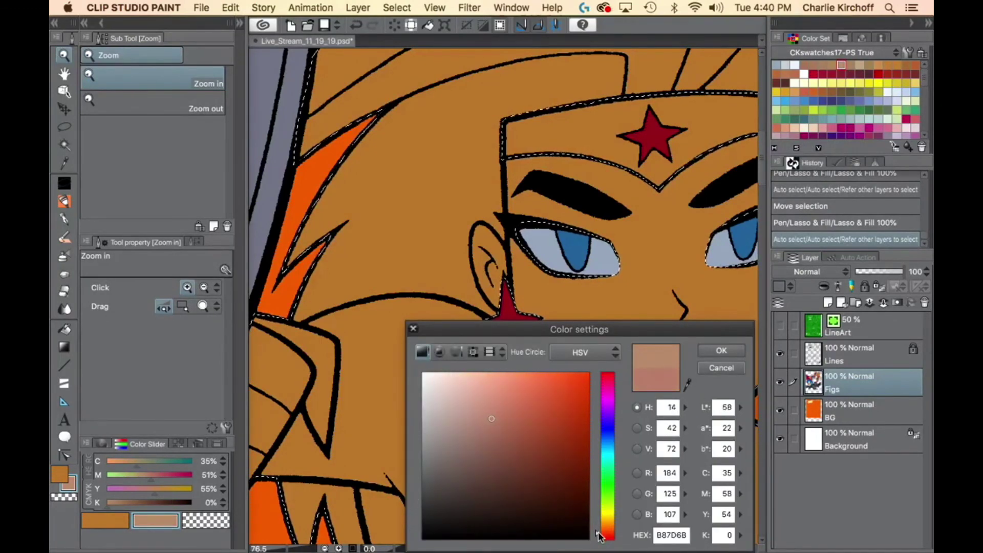
click(722, 353)
Fill Wonder Woman's bare thighs and the lowered hand below her bracelet with the rosy skin tone.
key(Tab)
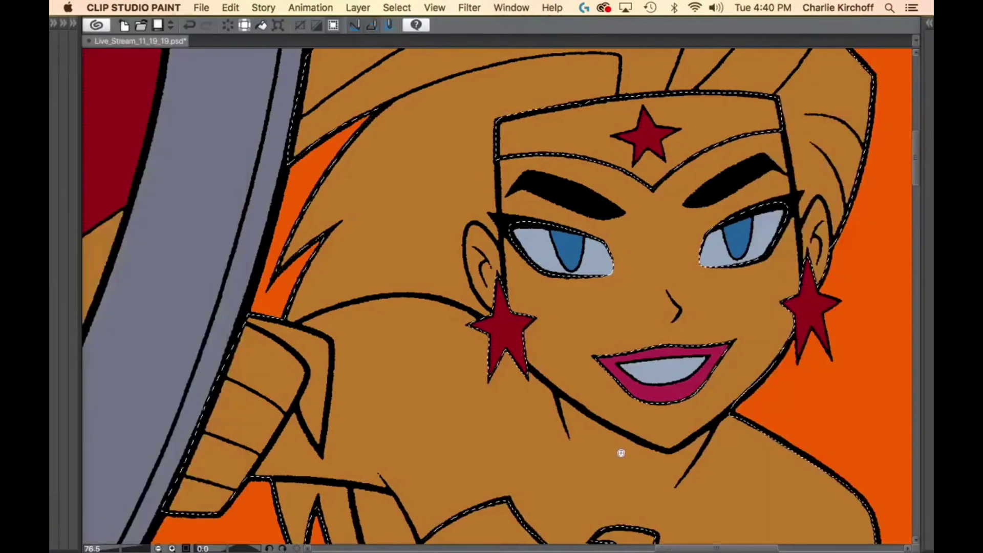
drag(631, 477, 676, 289)
drag(666, 425, 609, 420)
drag(747, 411, 630, 308)
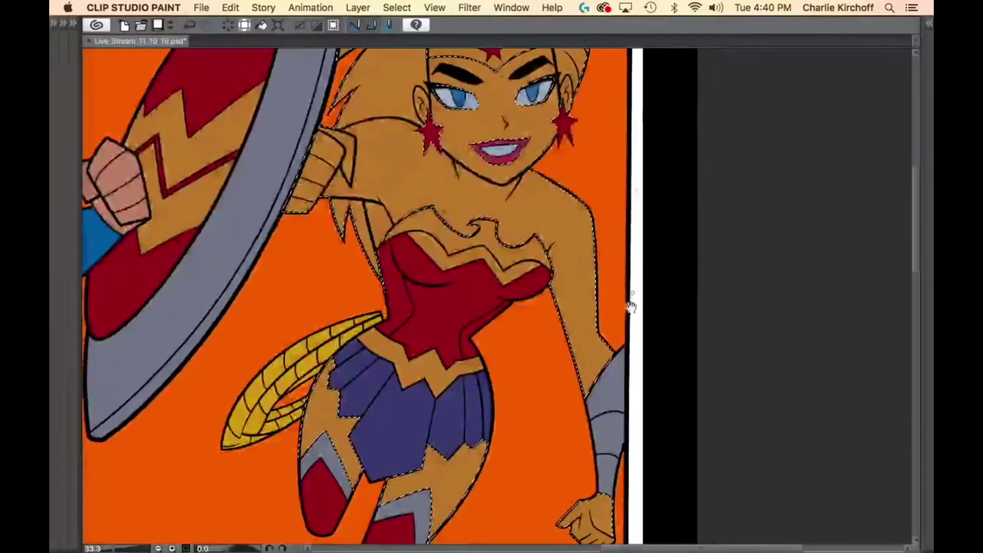
drag(623, 461, 646, 322)
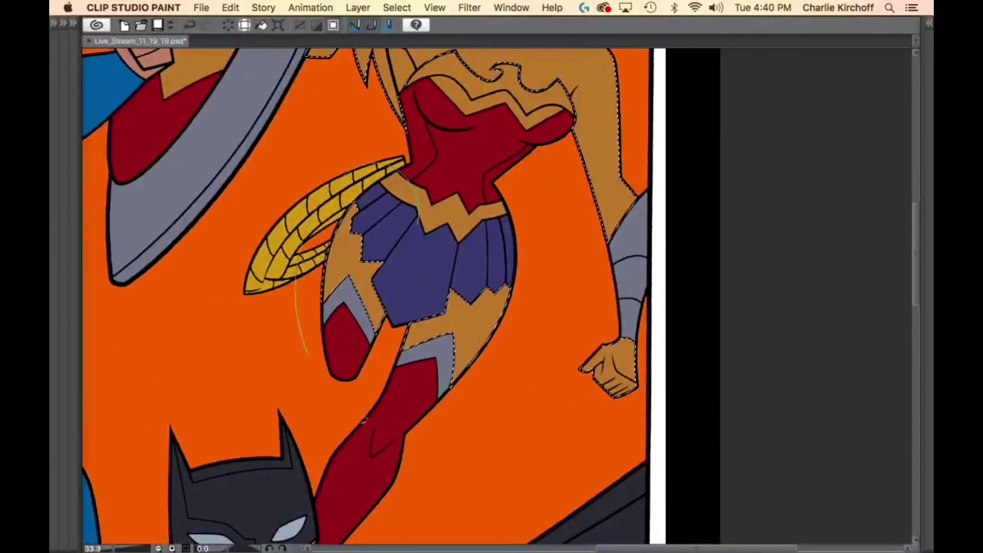
mouse_move(364, 420)
mouse_down()
mouse_move(528, 228)
mouse_move(491, 197)
mouse_up()
drag(556, 407, 689, 328)
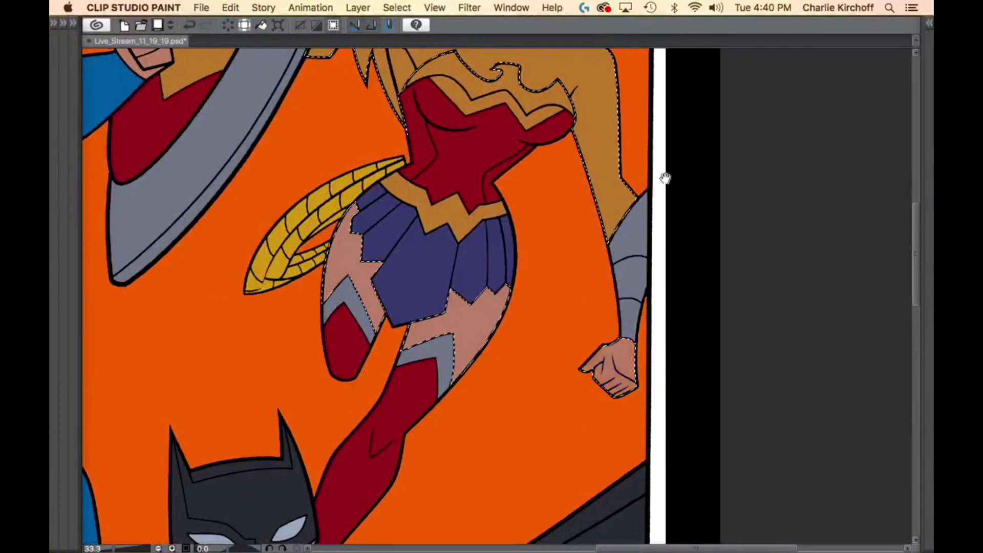
Fill Wonder Woman's arms, shoulders, upper chest, neck, chin and shield-side hand with the rosy skin tone.
drag(665, 176, 641, 349)
mouse_move(611, 188)
mouse_down()
mouse_move(555, 208)
mouse_move(686, 299)
mouse_move(622, 184)
mouse_up()
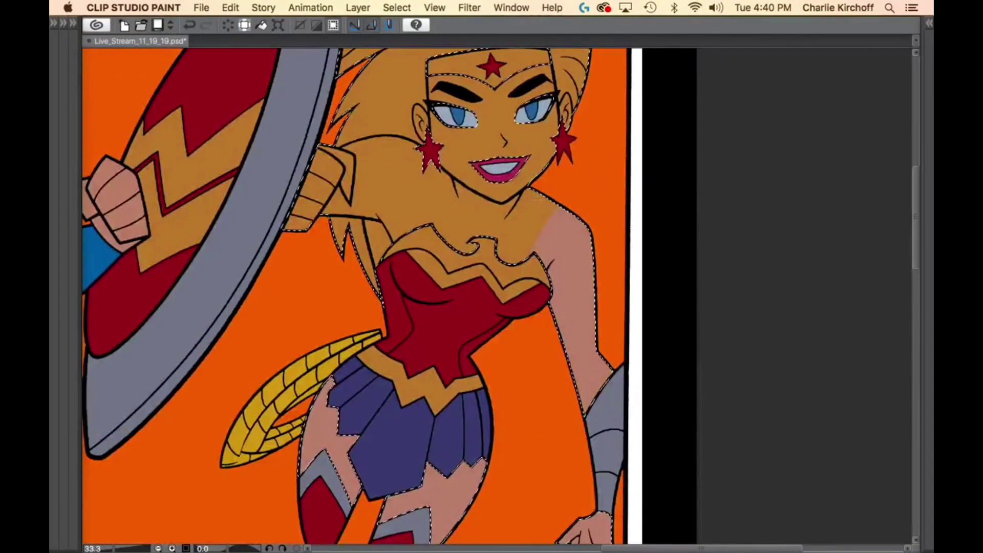
drag(475, 199, 506, 198)
mouse_move(633, 185)
mouse_down()
mouse_move(447, 253)
mouse_move(602, 286)
mouse_up()
mouse_move(476, 297)
mouse_down()
mouse_move(509, 329)
mouse_move(636, 375)
mouse_up()
drag(416, 261, 447, 261)
mouse_move(352, 397)
mouse_down()
mouse_move(423, 220)
mouse_move(271, 166)
mouse_move(335, 410)
mouse_up()
drag(543, 280, 258, 459)
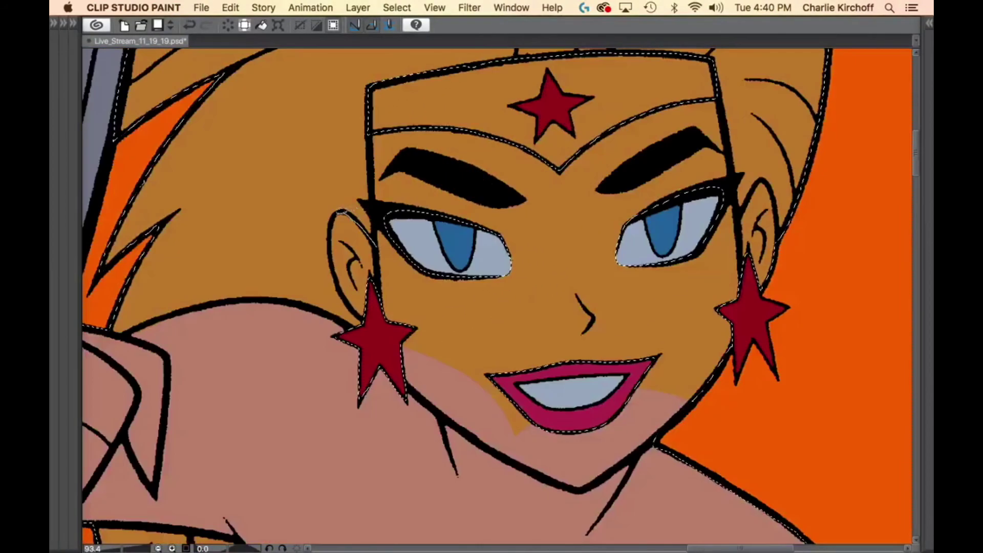
Fill both ears and the remaining tan areas of Wonder Woman's face below the tiara with the rosy skin tone.
mouse_move(338, 280)
mouse_down()
mouse_move(359, 315)
mouse_move(351, 206)
mouse_move(366, 228)
mouse_move(348, 210)
mouse_up()
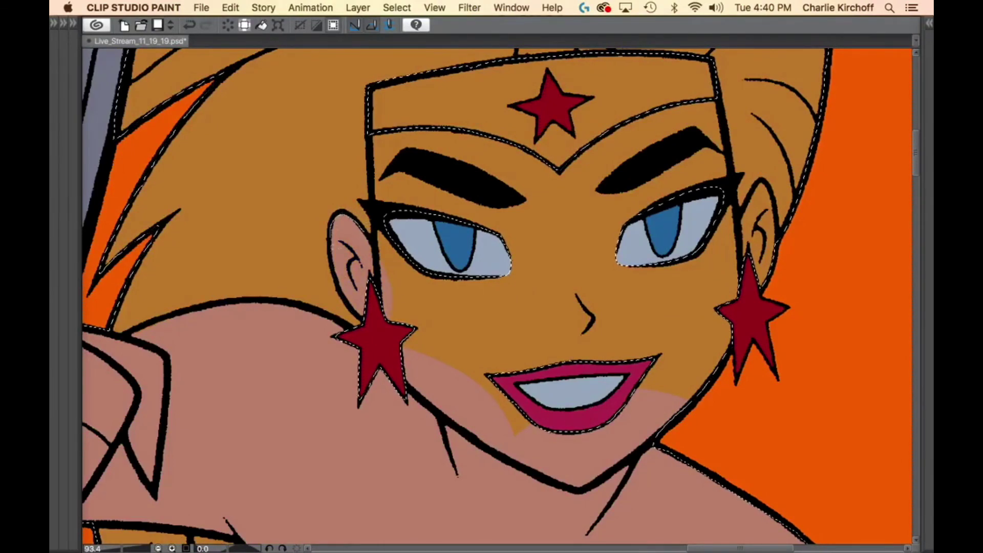
mouse_move(419, 294)
mouse_down()
mouse_move(405, 139)
mouse_move(372, 220)
mouse_up()
drag(681, 357, 582, 383)
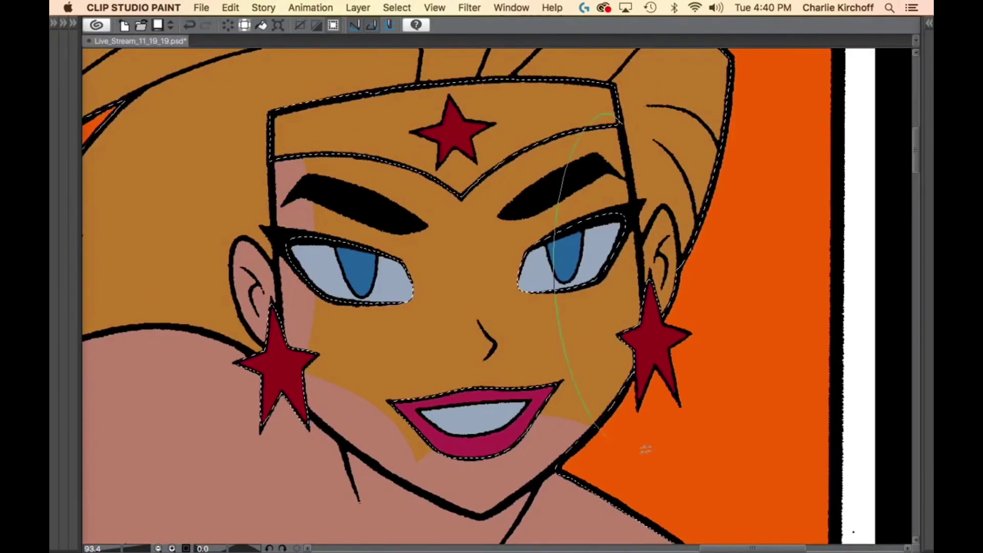
mouse_move(646, 449)
mouse_down()
mouse_move(672, 358)
mouse_move(653, 306)
mouse_up()
drag(637, 220, 637, 218)
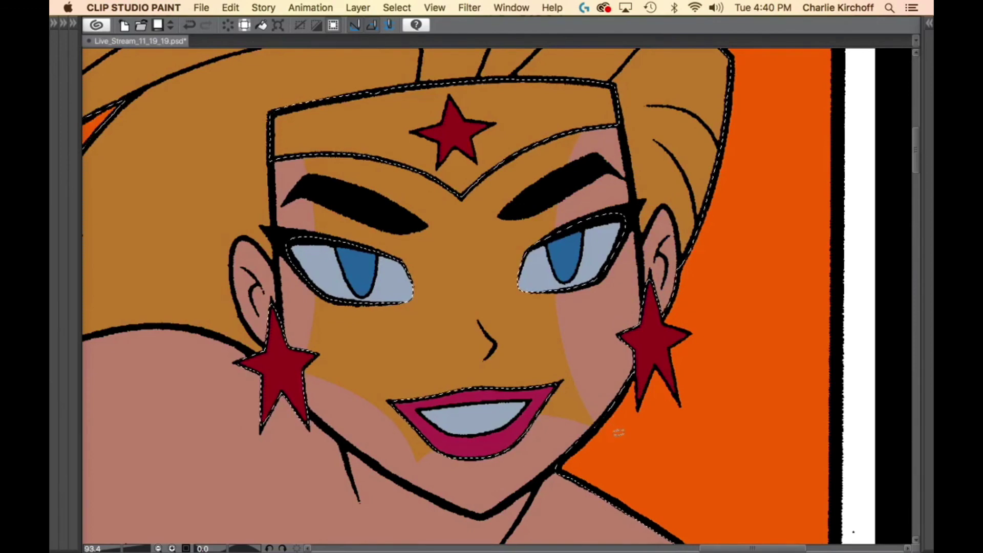
mouse_move(612, 438)
mouse_down()
mouse_move(610, 134)
mouse_move(546, 109)
mouse_move(304, 129)
mouse_move(283, 357)
mouse_move(394, 533)
mouse_move(613, 461)
mouse_up()
Fill all of Wonder Woman's hair with dark gray and clear the selection.
scroll(698, 412, down, 5)
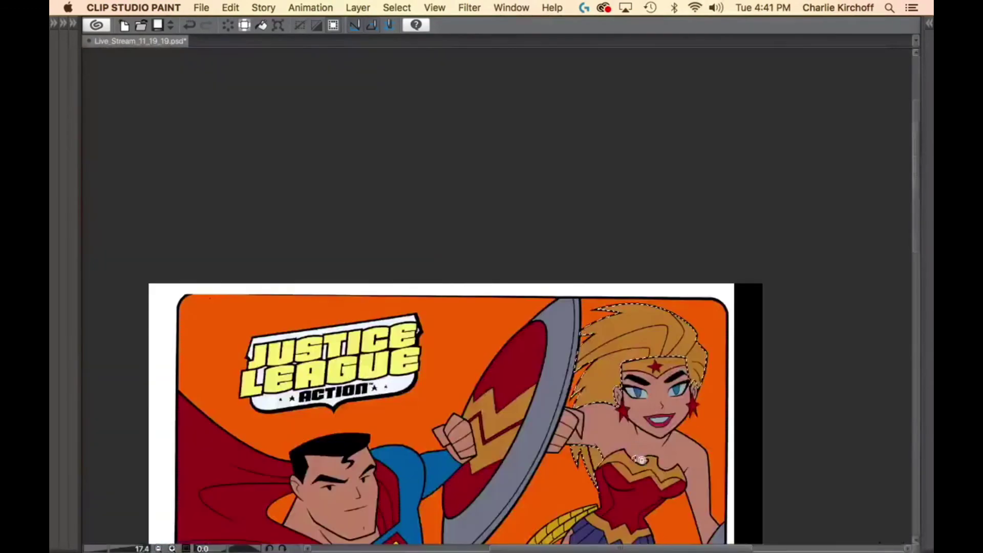
drag(699, 447, 647, 396)
drag(604, 357, 586, 296)
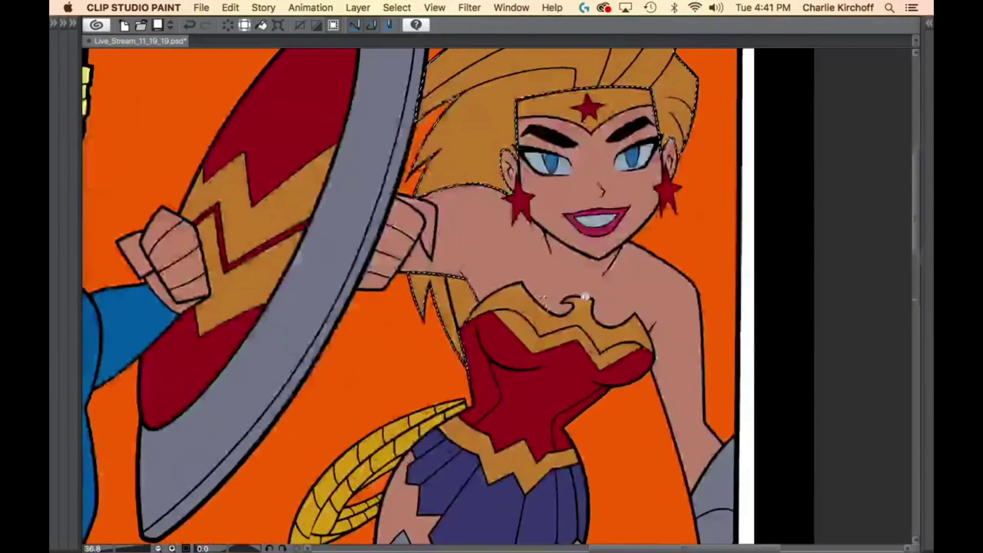
scroll(660, 425, down, 5)
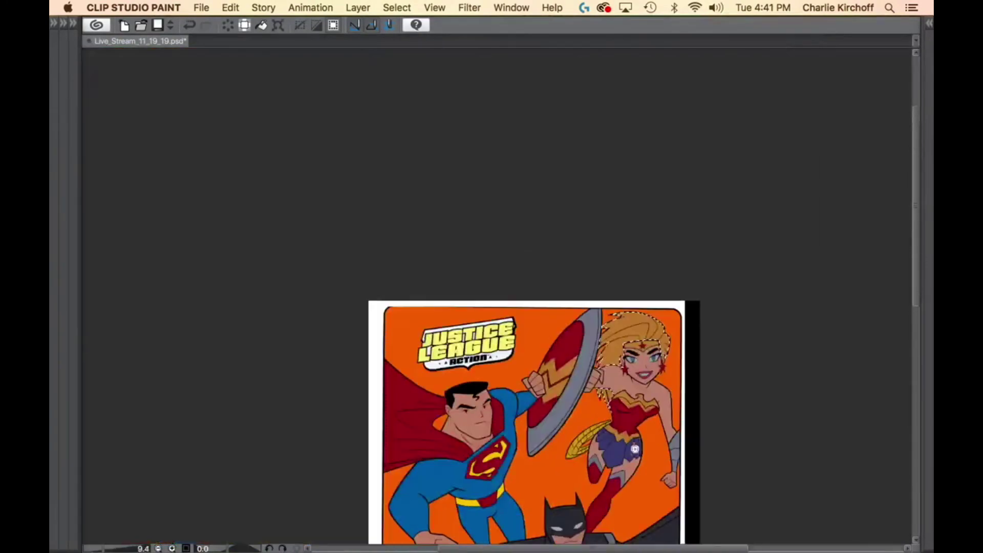
drag(672, 481, 644, 360)
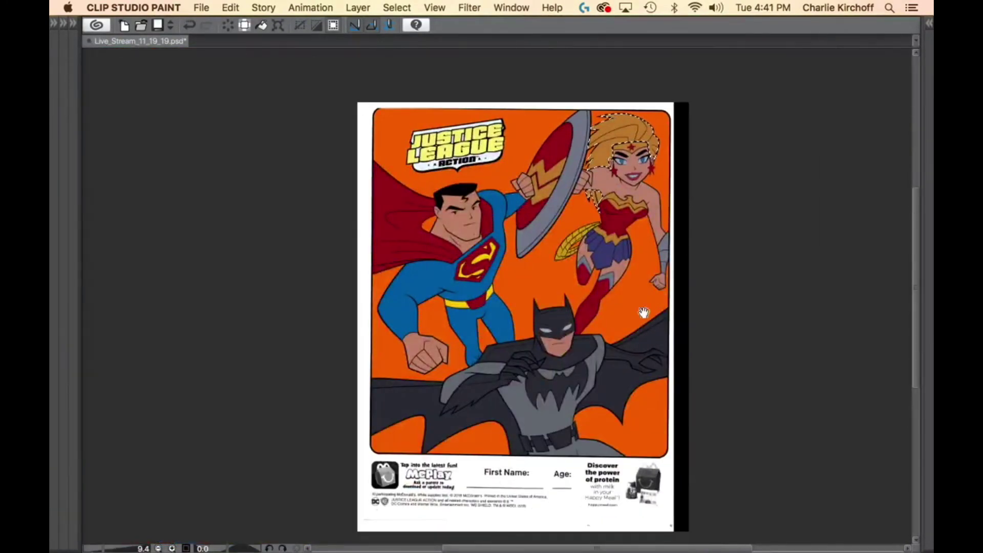
mouse_move(652, 244)
mouse_down()
mouse_move(567, 376)
mouse_move(588, 360)
mouse_move(635, 171)
mouse_move(503, 188)
mouse_move(469, 353)
mouse_move(550, 381)
mouse_up()
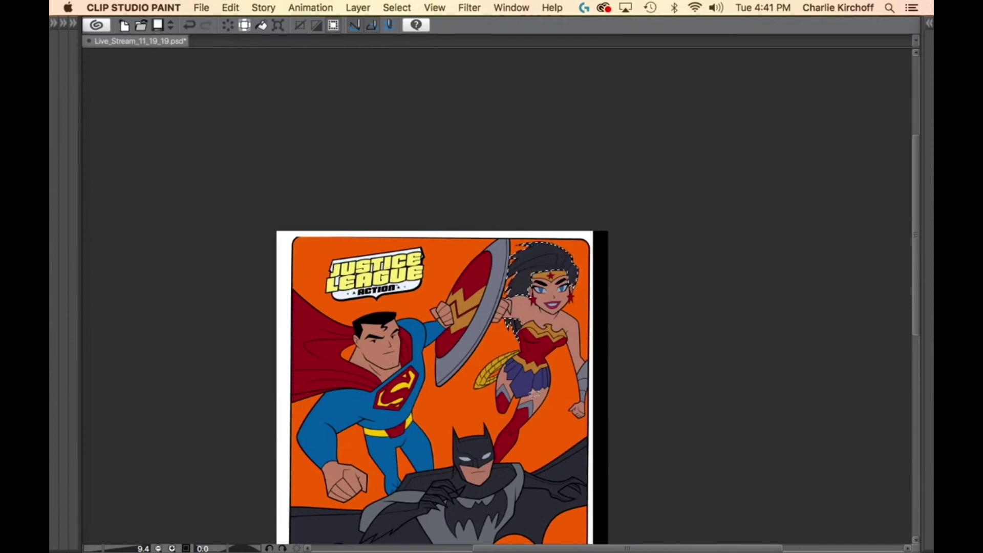
key(super+d)
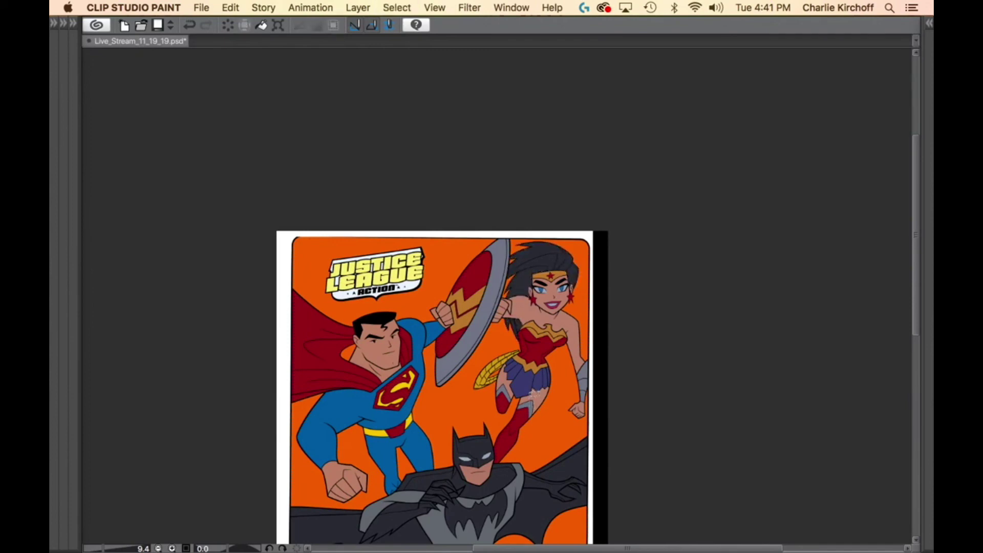
scroll(588, 356, down, 3)
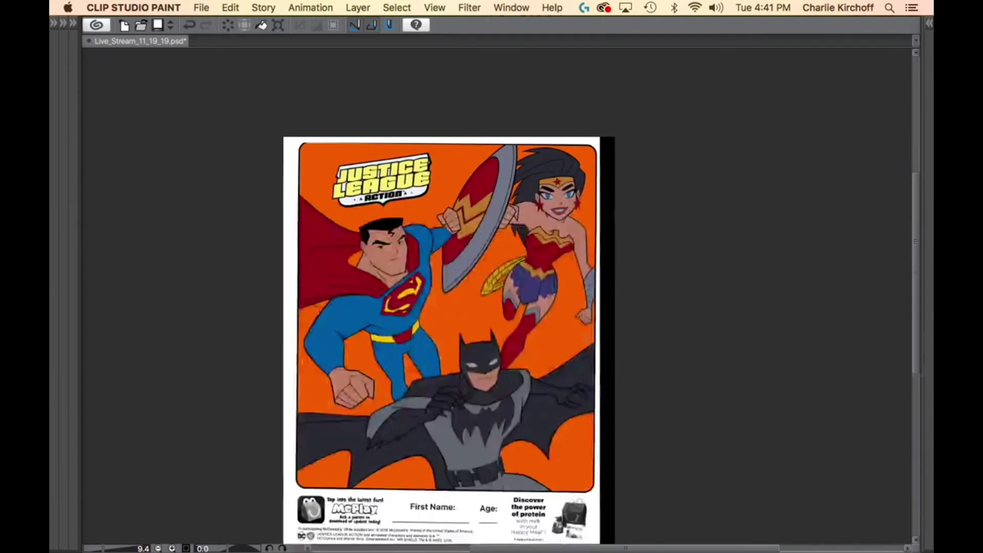
Save the coloring page file and bring the hidden palettes back into view.
scroll(576, 384, down, 1)
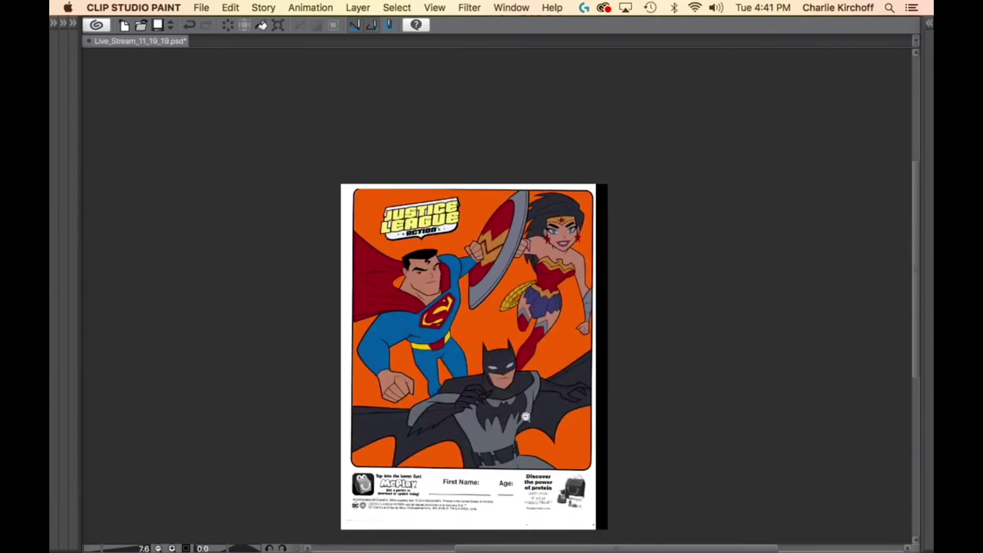
key(super+s)
key(Tab)
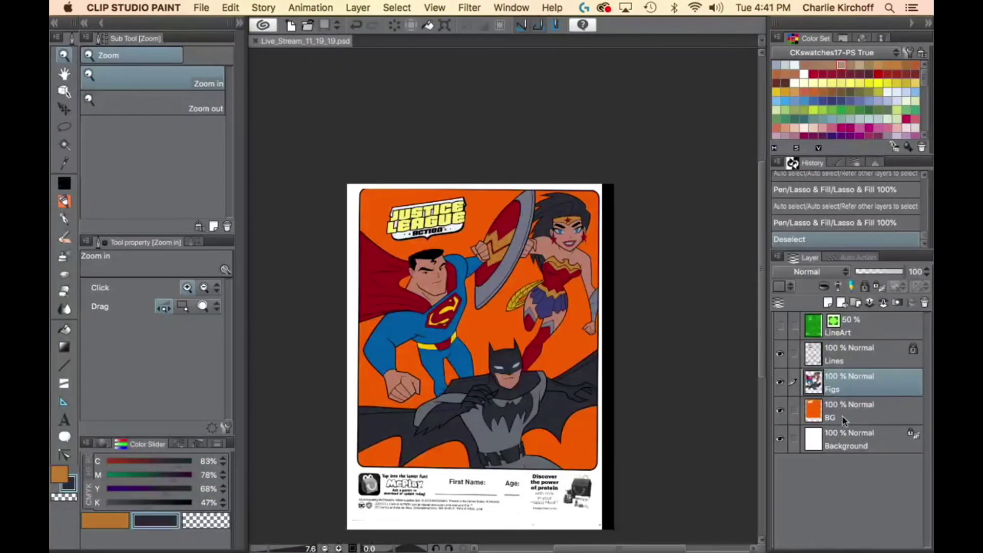
Duplicate the BG layer once, undoing any extra copy.
click(863, 407)
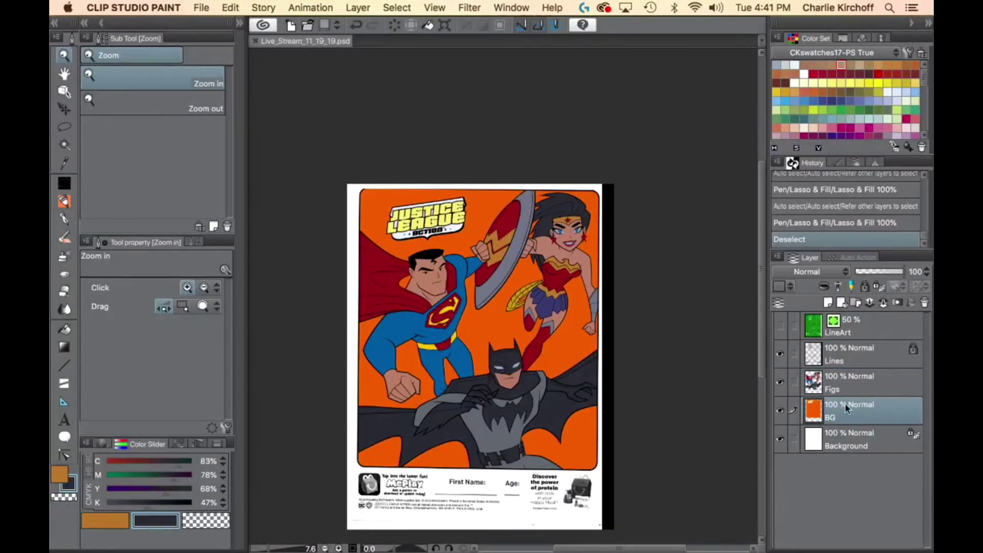
drag(845, 406, 839, 301)
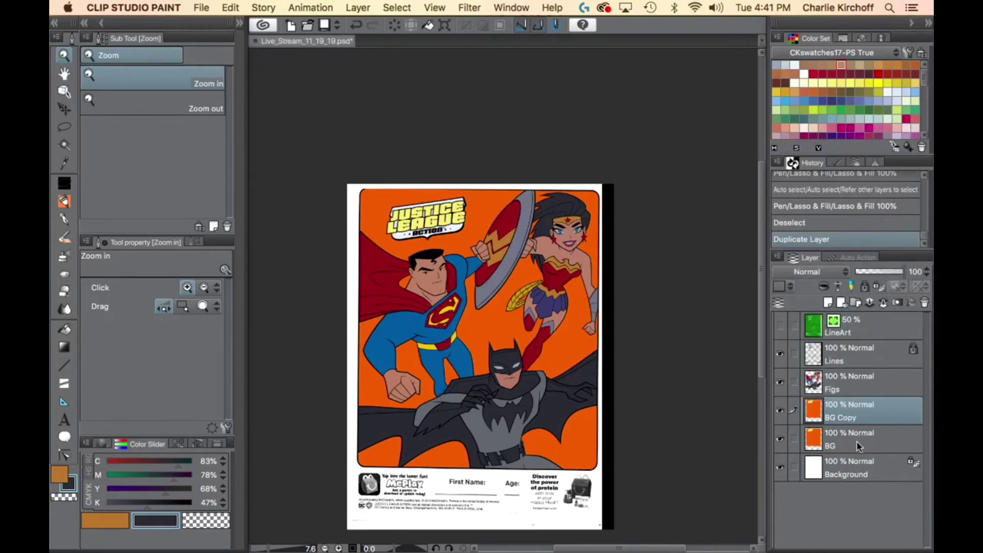
drag(860, 447, 831, 305)
key(super+z)
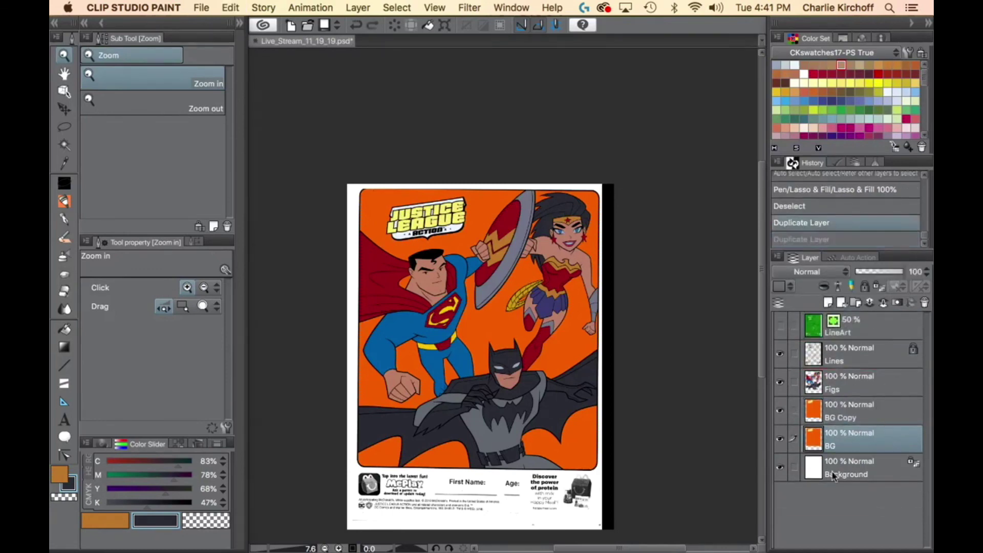
Add a raster layer above BG, mask it to the BG layer's painted area, and set its blending mode to Multiply.
click(828, 303)
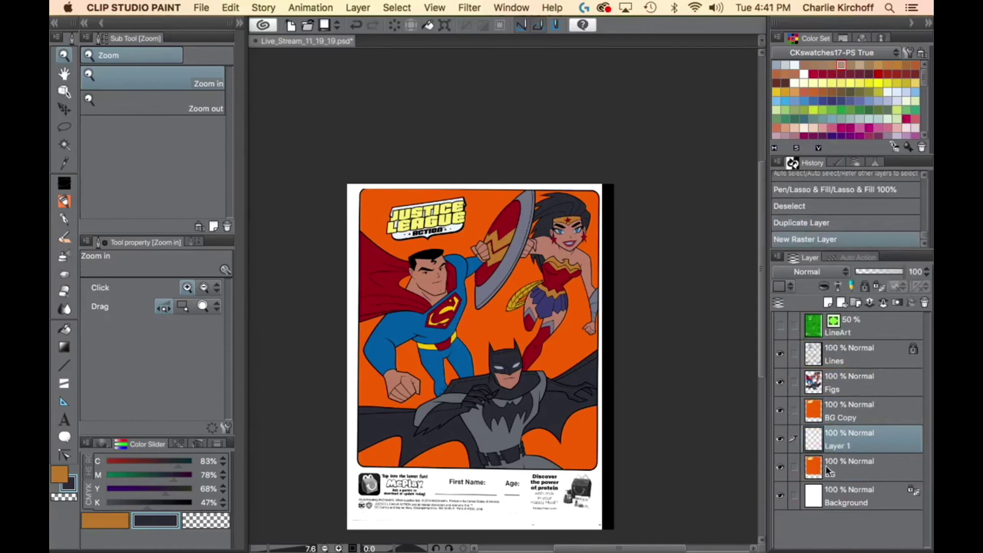
super+click(830, 480)
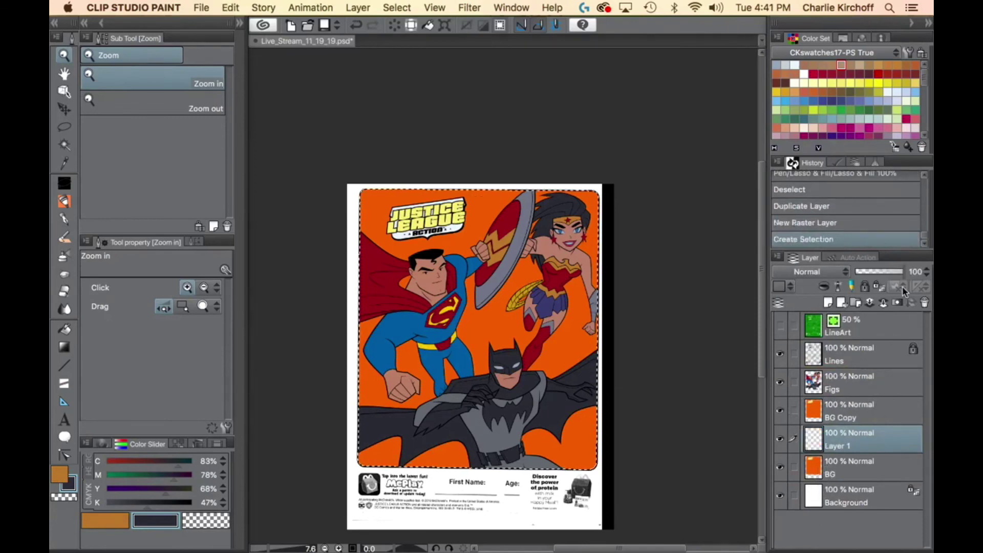
click(910, 303)
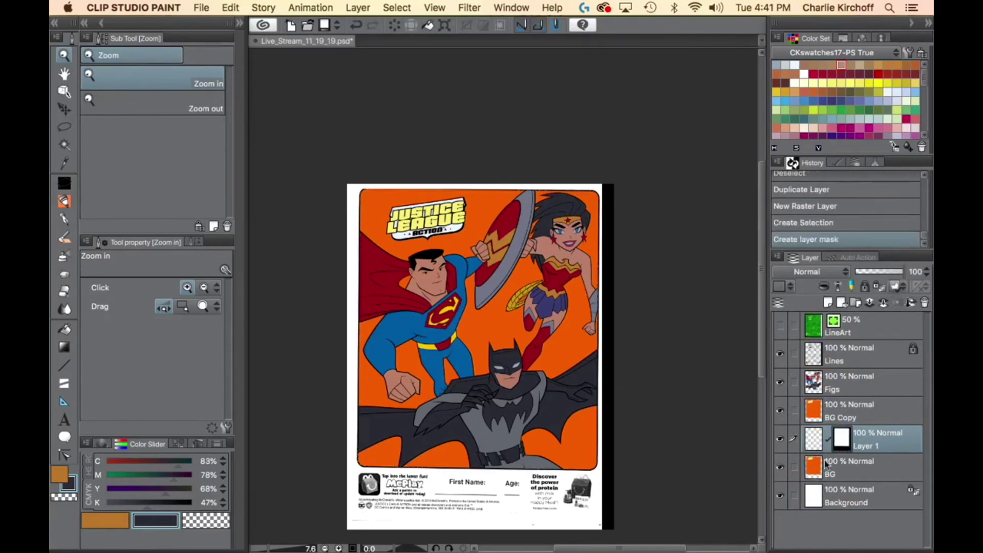
click(834, 271)
click(799, 314)
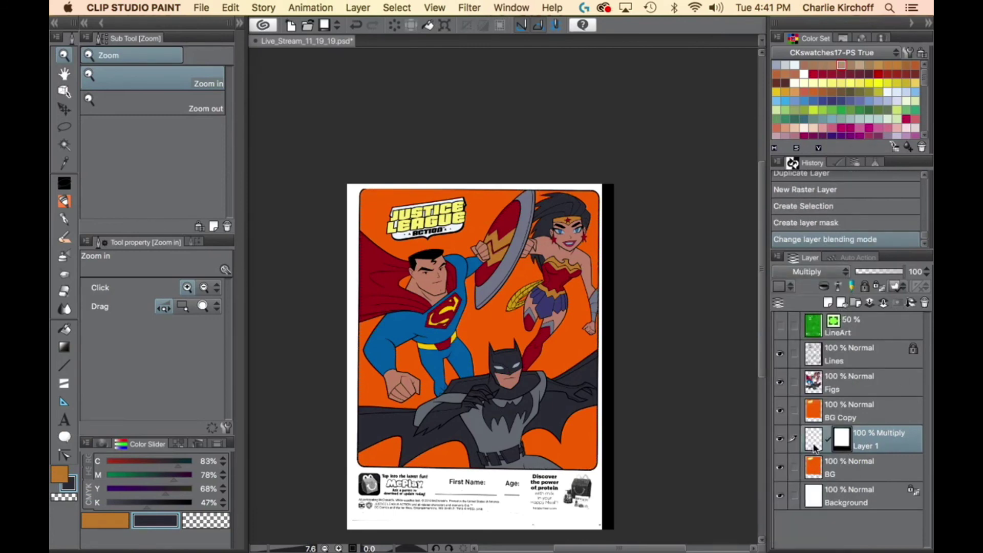
Duplicate the masked Multiply layer and set the copy's blending mode to Overlay.
drag(812, 443, 828, 301)
click(825, 272)
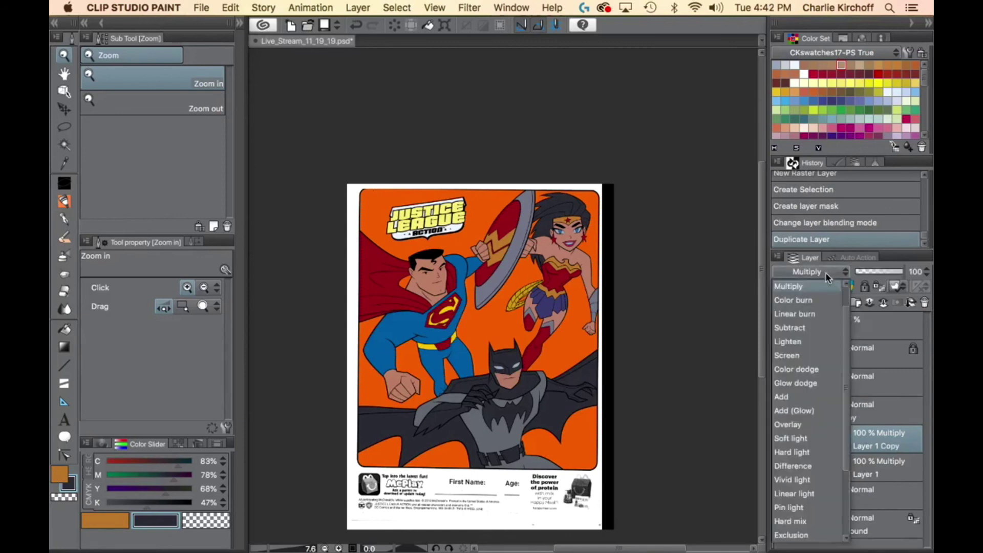
click(797, 425)
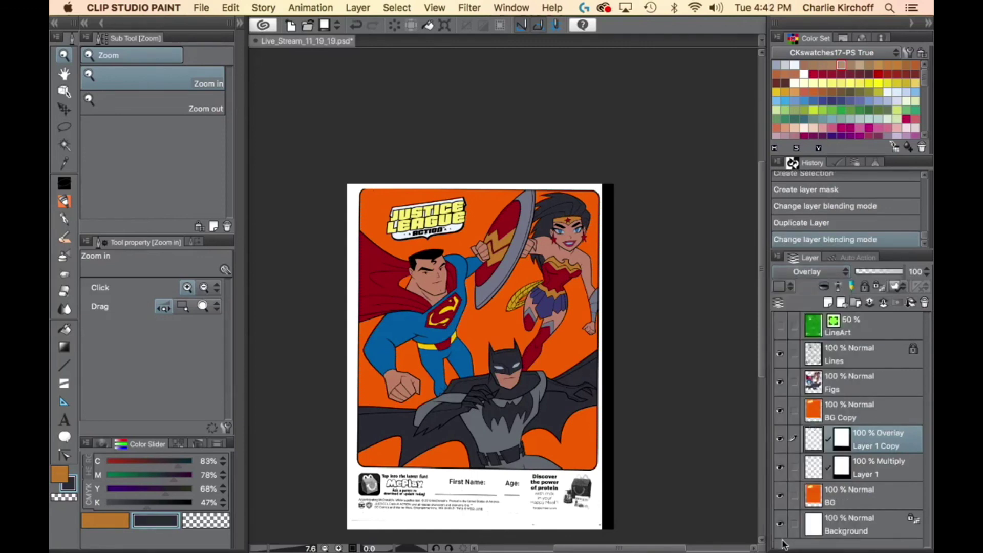
Set the original BG layer as the reference layer.
click(818, 419)
click(820, 500)
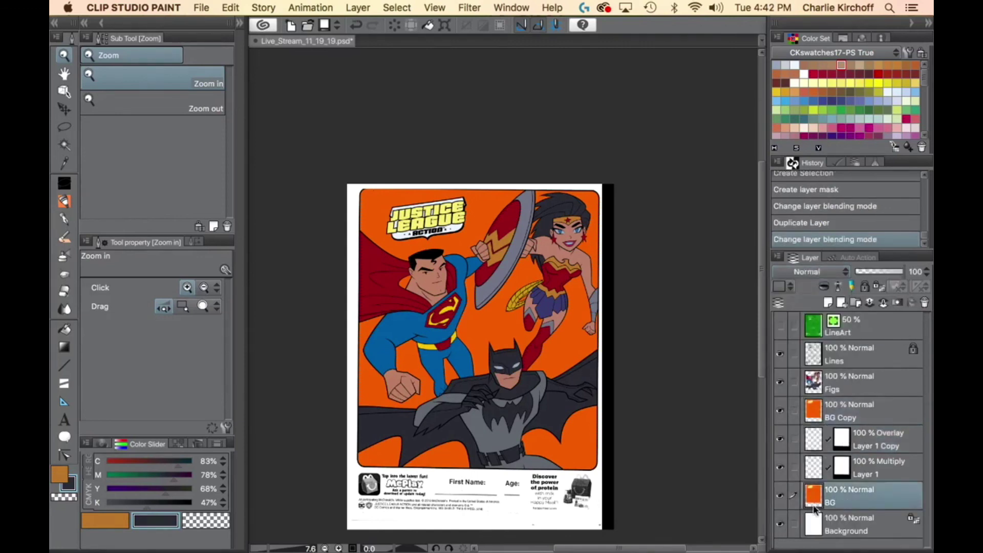
click(864, 287)
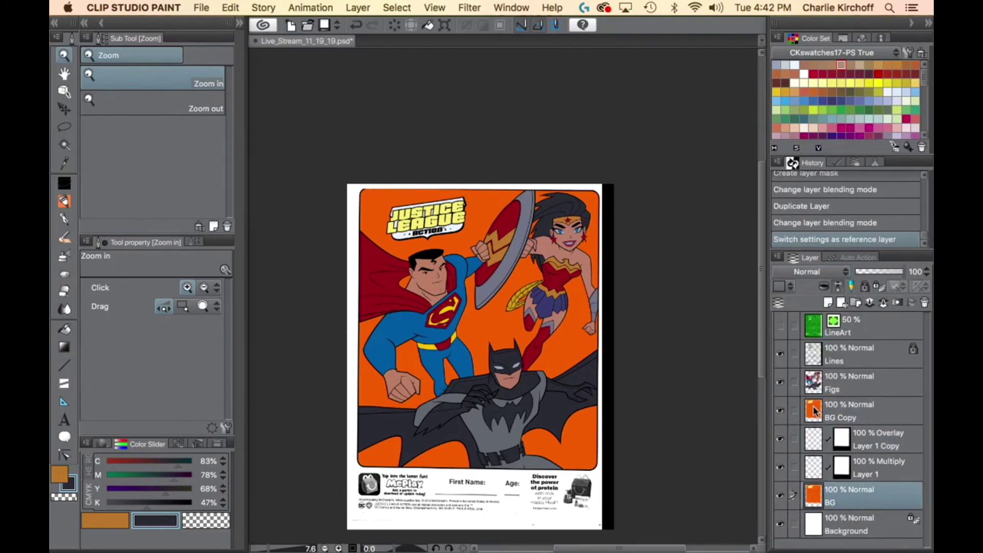
On the BG Copy layer, select all of the flat orange background with the Refer Flats auto select.
click(814, 408)
key(w)
click(198, 176)
click(500, 325)
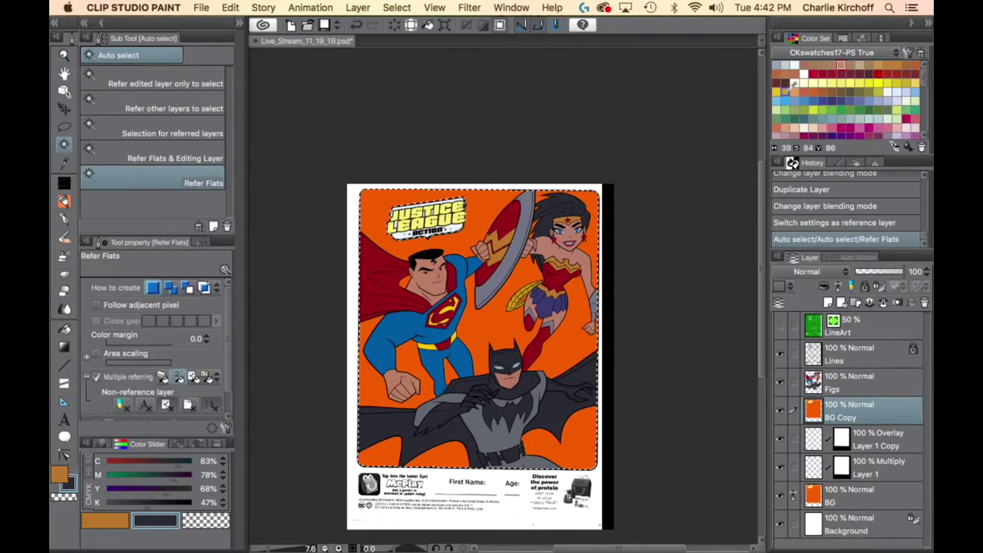
Mix a light orange from the golden swatch with 0% cyan, 50% magenta, 75% yellow and 0% black.
click(787, 91)
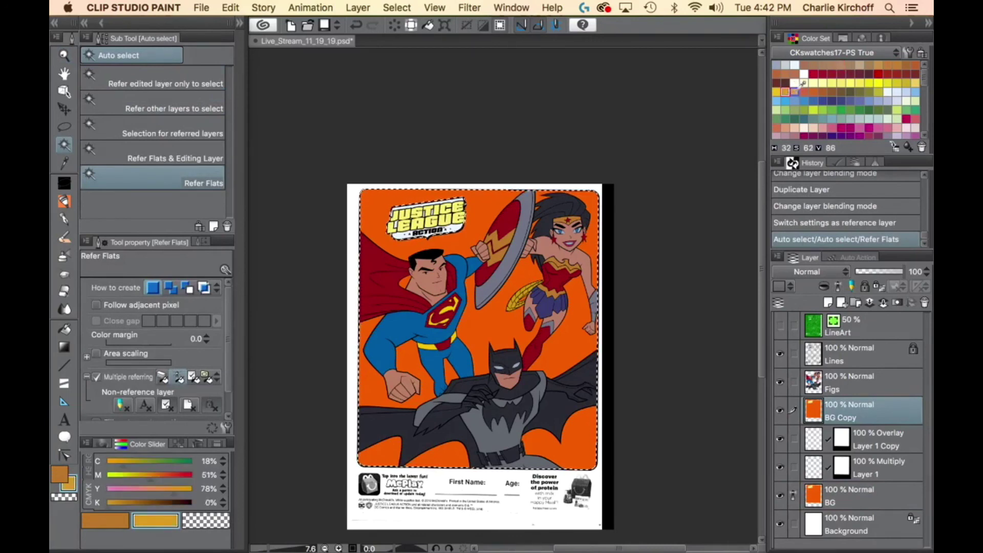
click(794, 91)
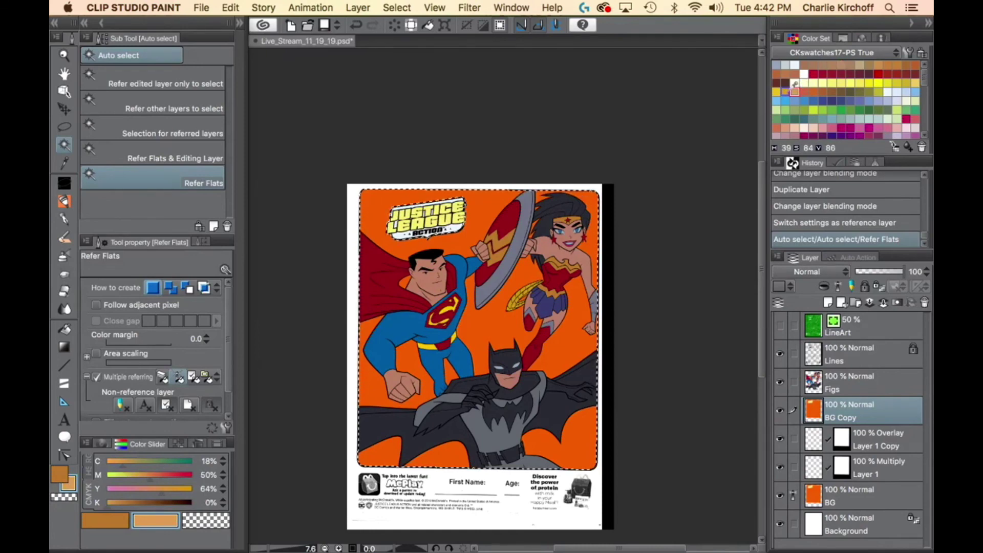
click(786, 91)
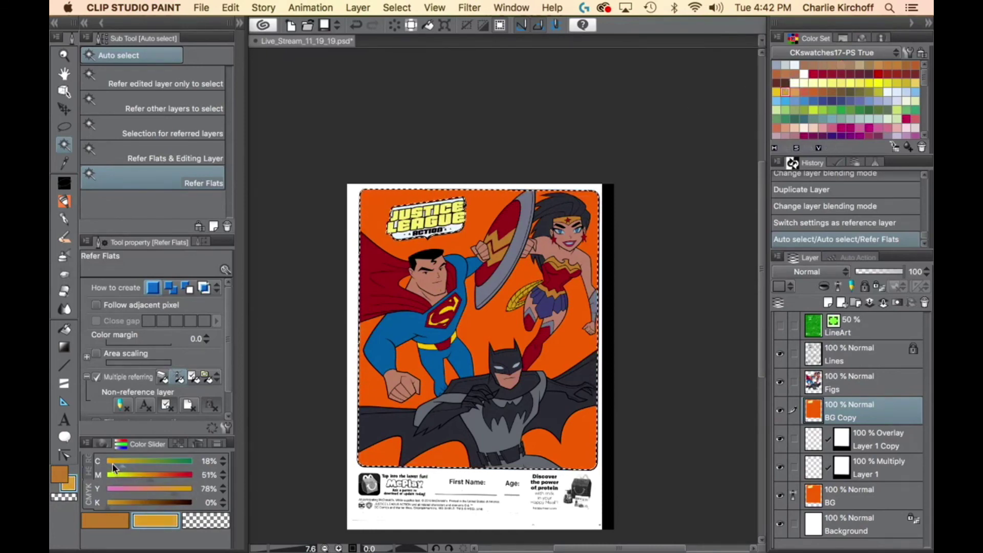
drag(120, 462, 106, 462)
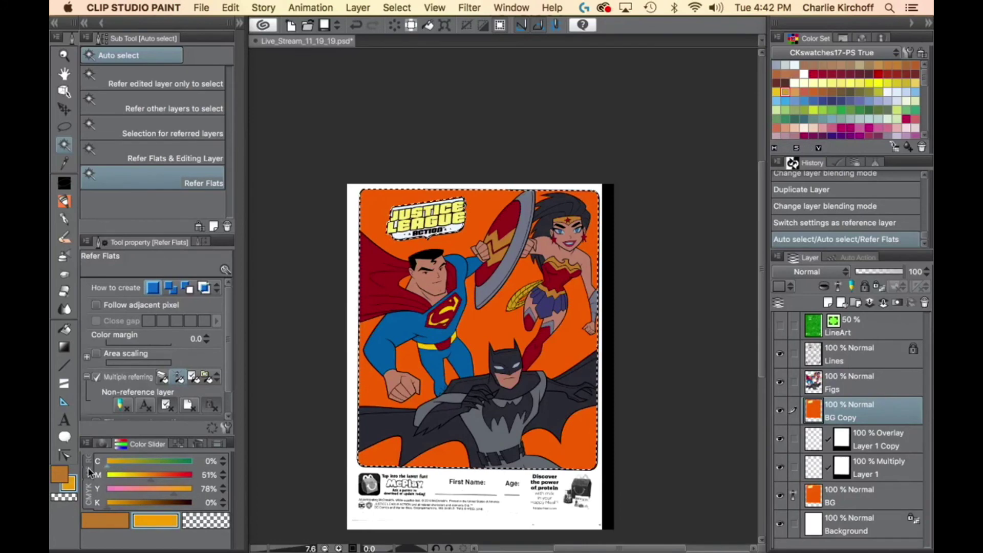
click(207, 491)
click(207, 490)
drag(207, 490, 213, 490)
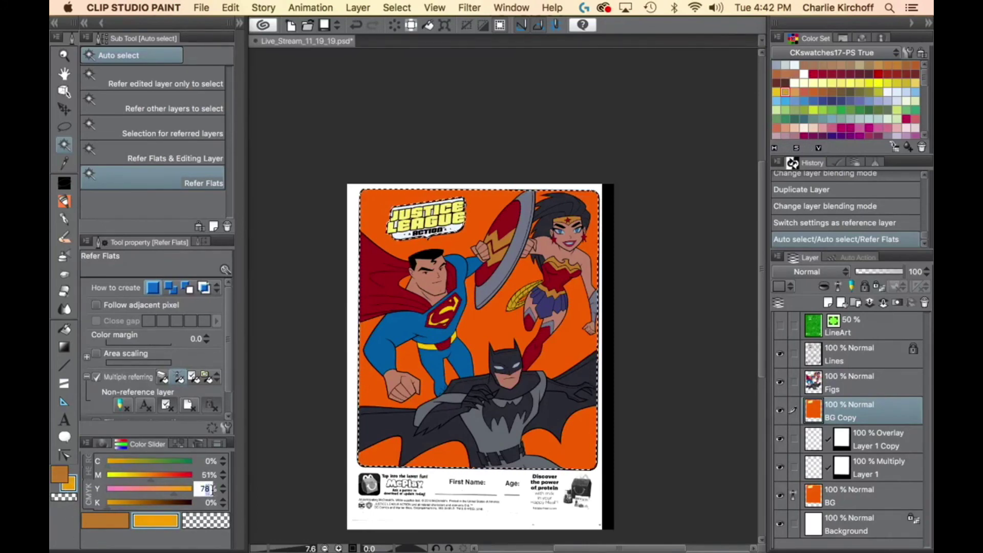
text(5)
key(Return)
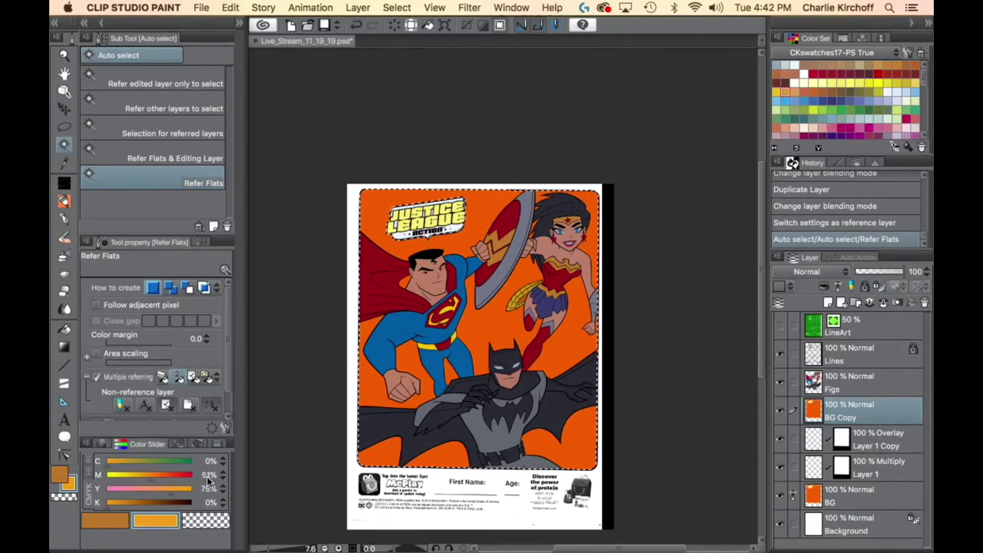
click(209, 476)
text(50)
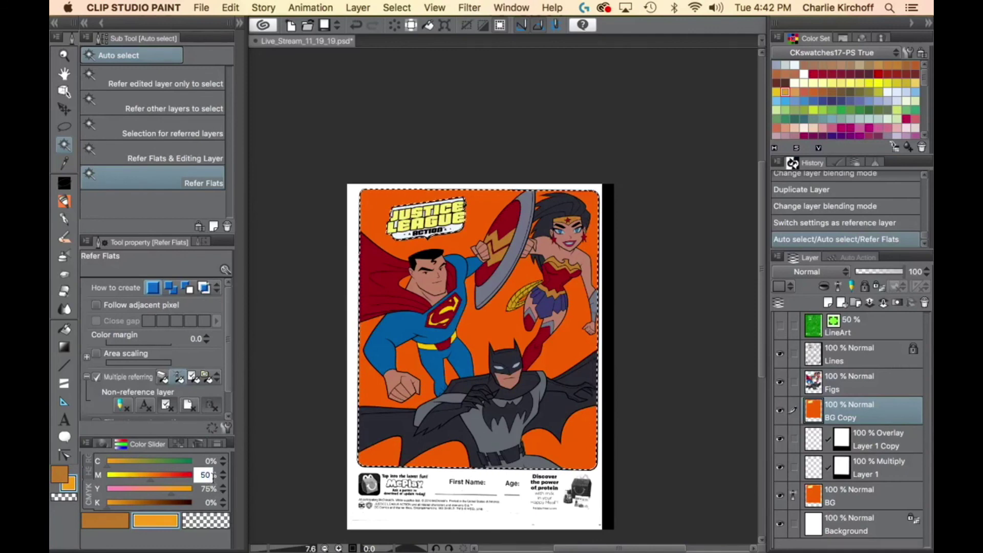
key(Return)
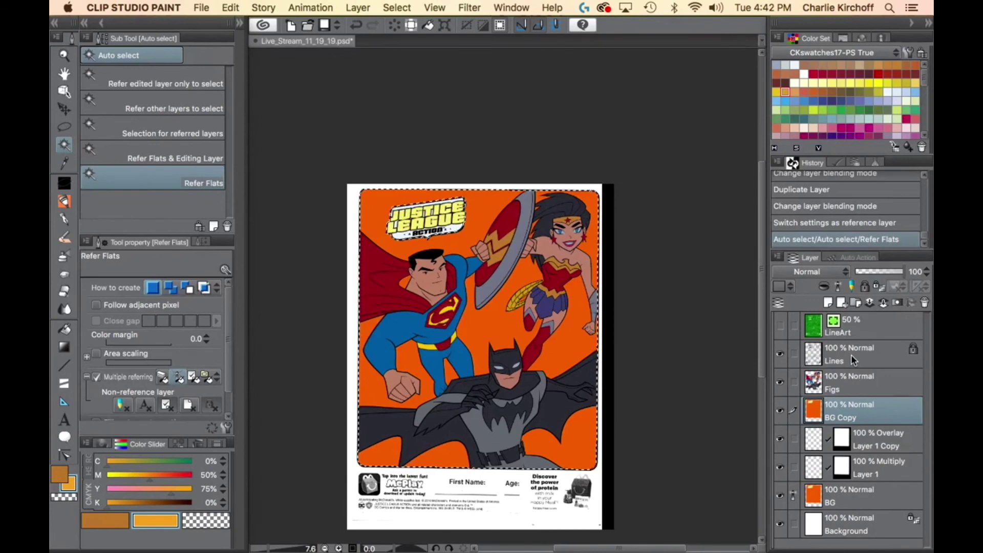
Fill the selected background on BG Copy with the light orange, deselect, and set the layer's blending mode to Add.
key(alt+BackSpace)
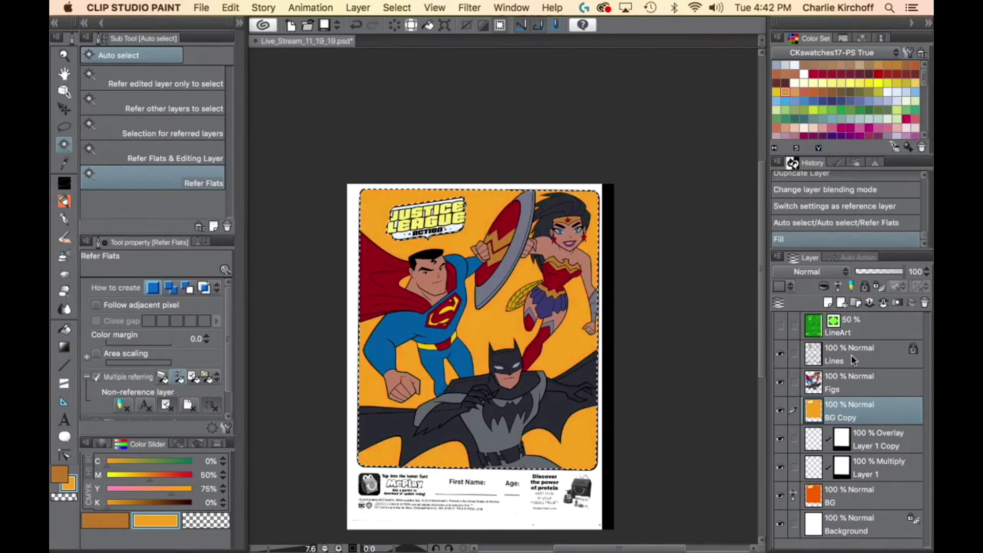
key(super+d)
click(822, 270)
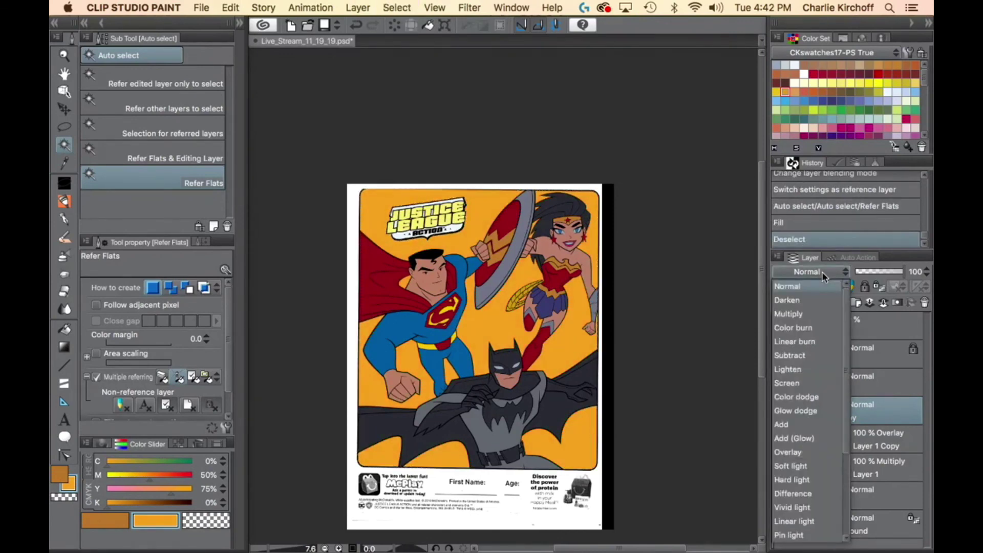
click(793, 424)
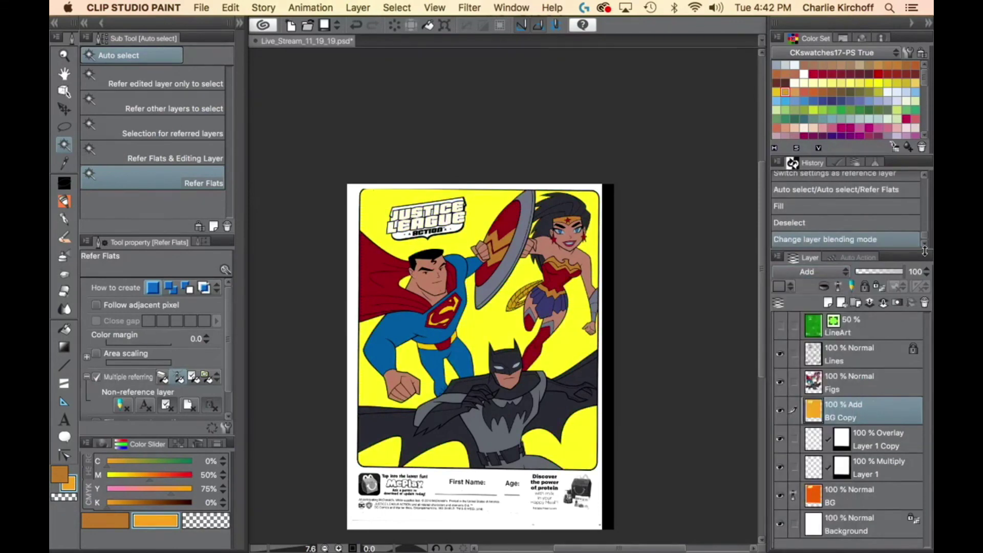
Add a fully hiding mask to BG Copy and reveal its glow with foreground-to-transparent gradients running from the page top downward.
click(897, 303)
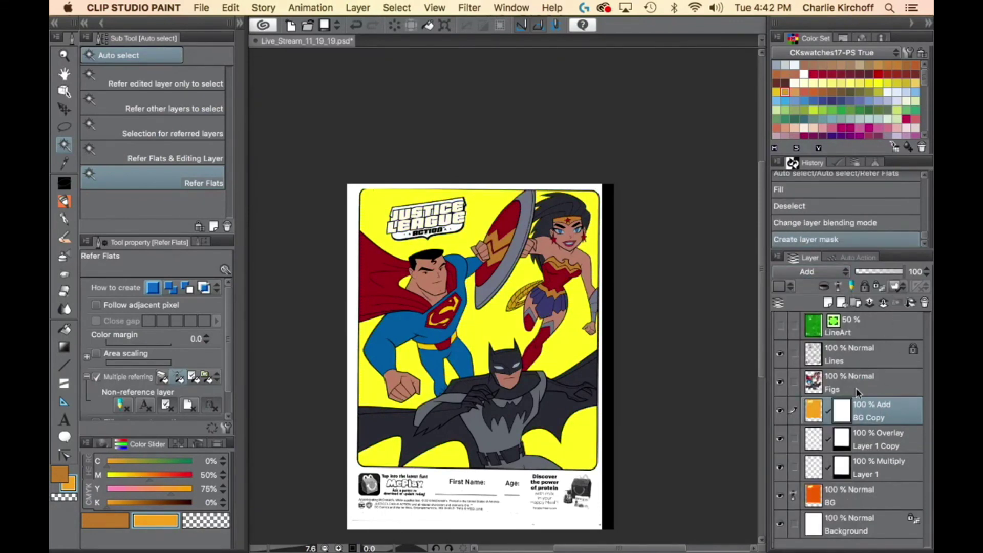
key(super+u)
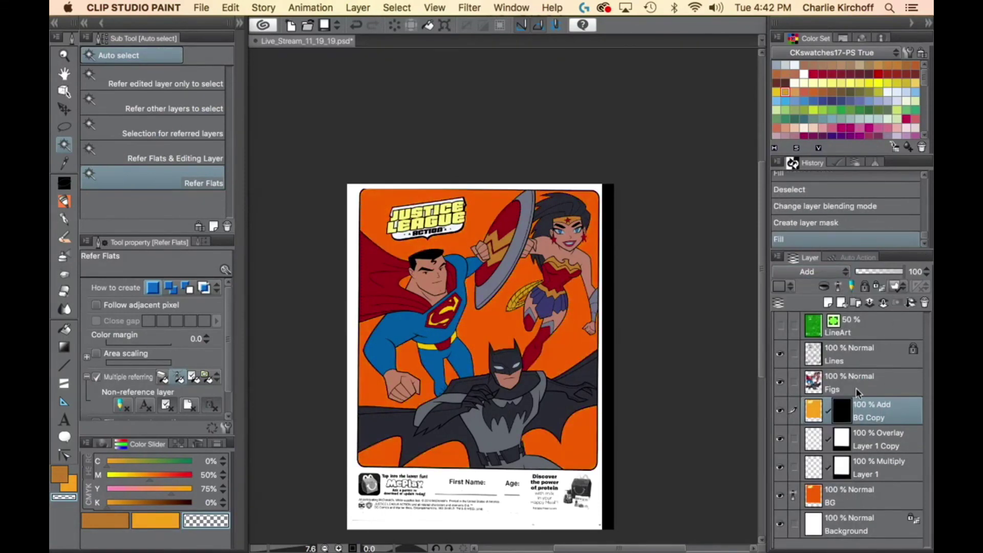
key(g)
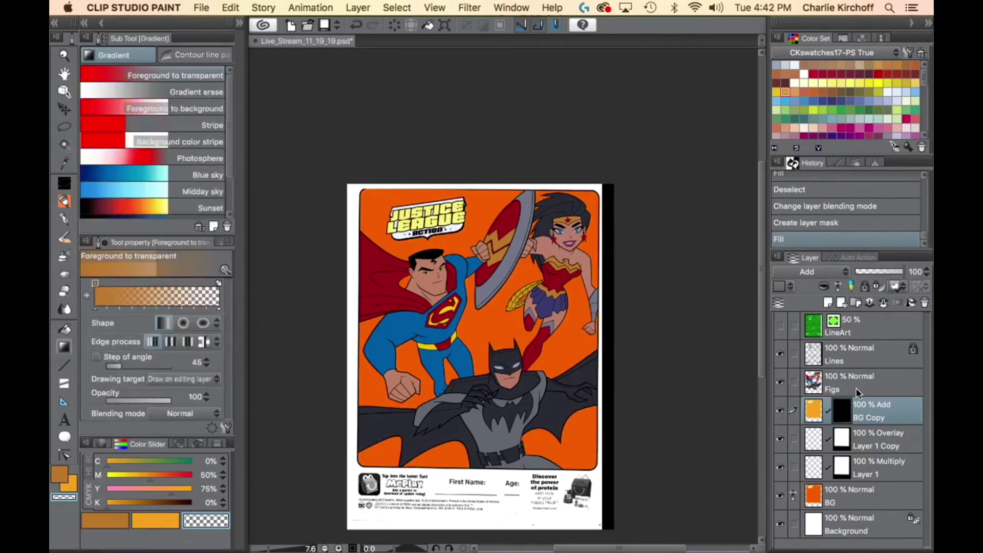
drag(497, 165, 498, 497)
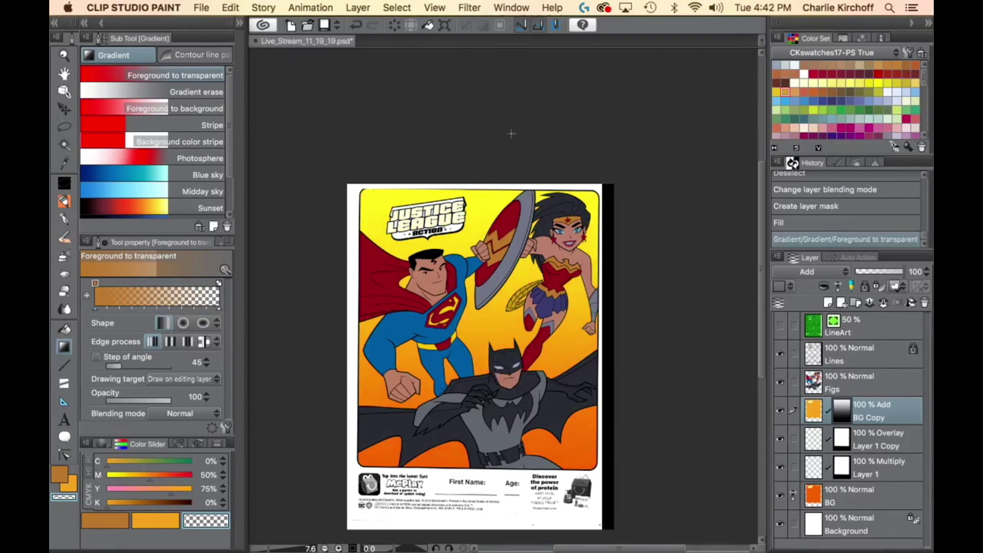
mouse_move(501, 97)
mouse_down()
mouse_move(501, 455)
mouse_move(481, 438)
mouse_up()
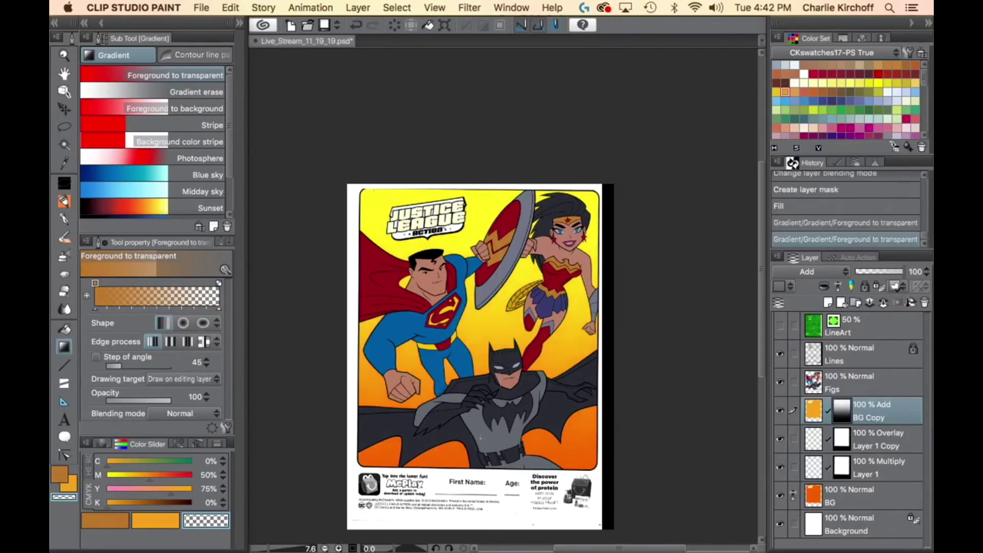
Make the masked Multiply layer active and mix a pure red with 0% cyan, 100% magenta, 100% yellow and 0% black.
click(816, 475)
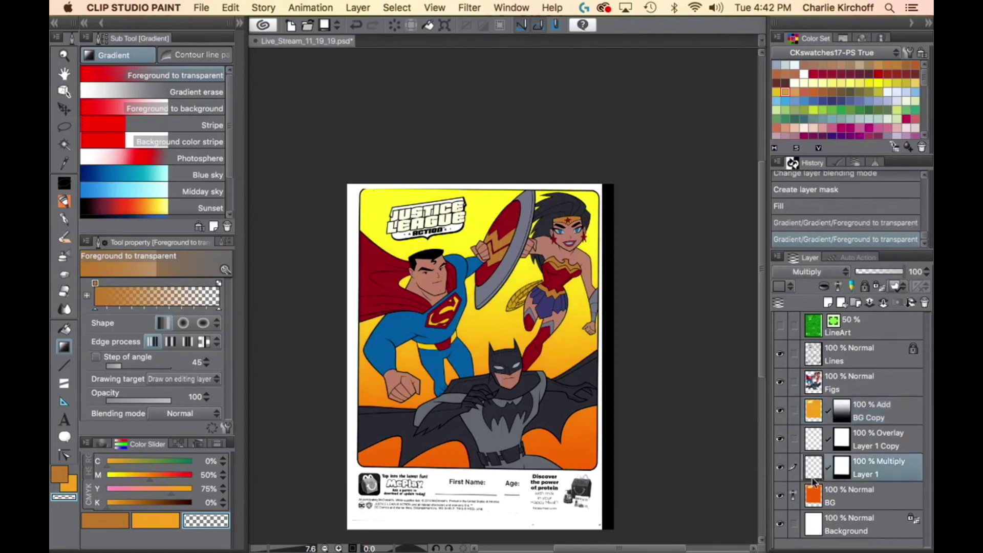
click(814, 74)
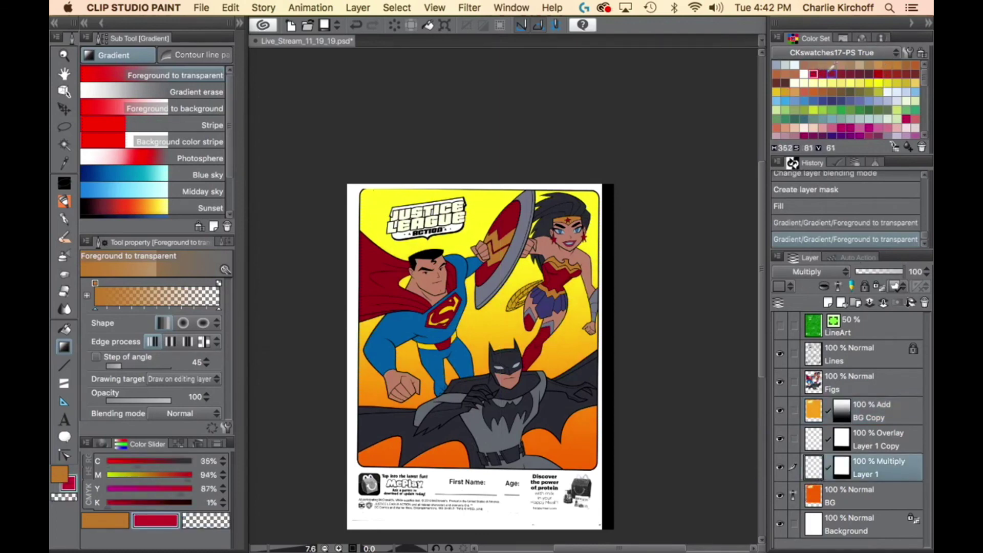
drag(187, 479, 195, 494)
click(108, 460)
click(108, 502)
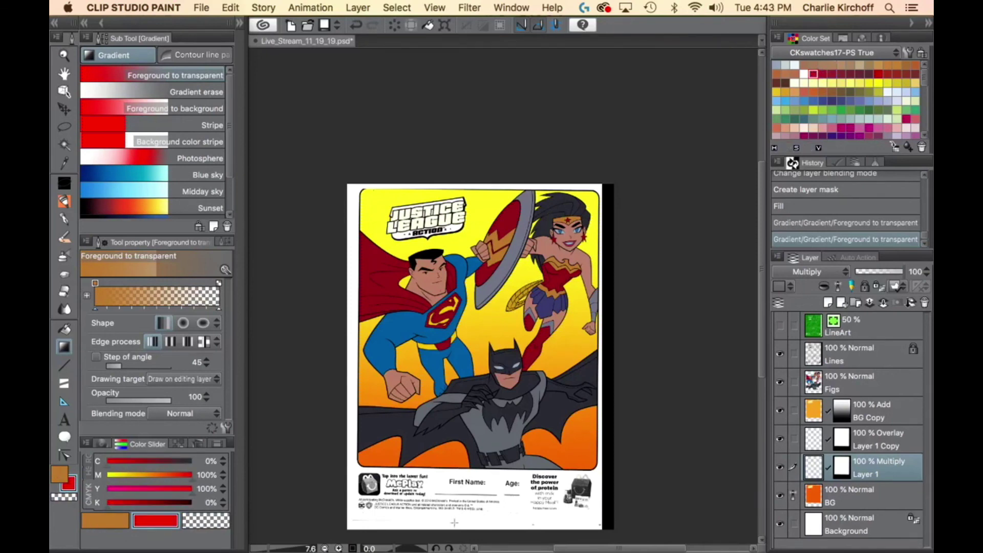
Try a foreground-to-transparent gradient rising from the page bottom on the Multiply layer, and undo it.
scroll(471, 500, down, 3)
drag(461, 489, 461, 313)
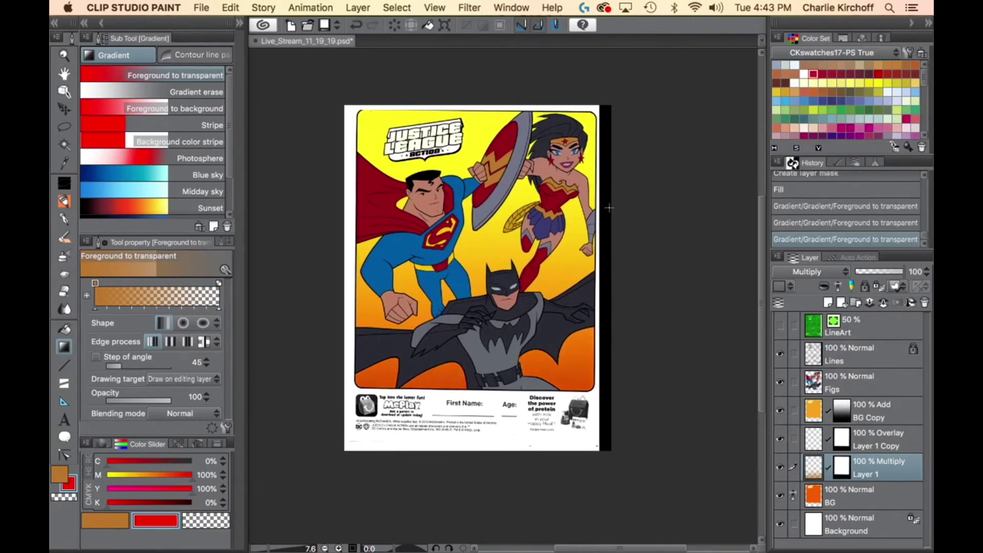
key(ctrl+z)
Run foreground-to-transparent gradients up from the page bottom, orange-brown on the Multiply layer and purple (C62 M90 Y54 K14) on the Overlay layer.
click(815, 136)
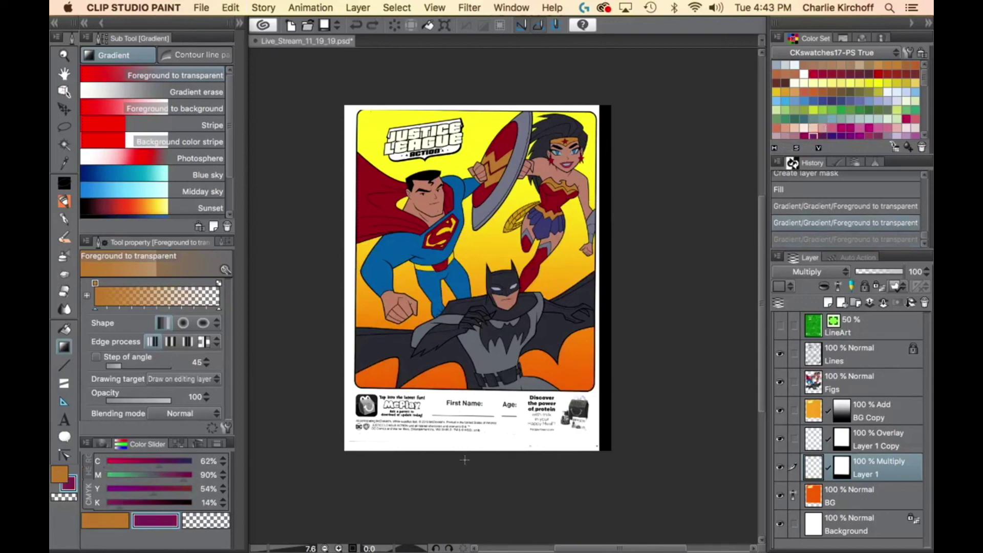
drag(470, 491, 469, 275)
click(816, 440)
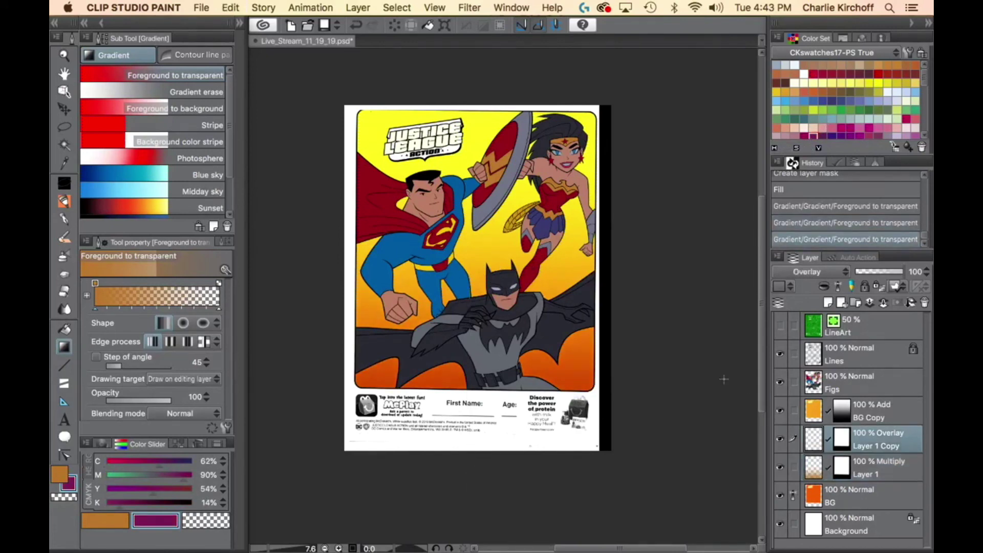
key(x)
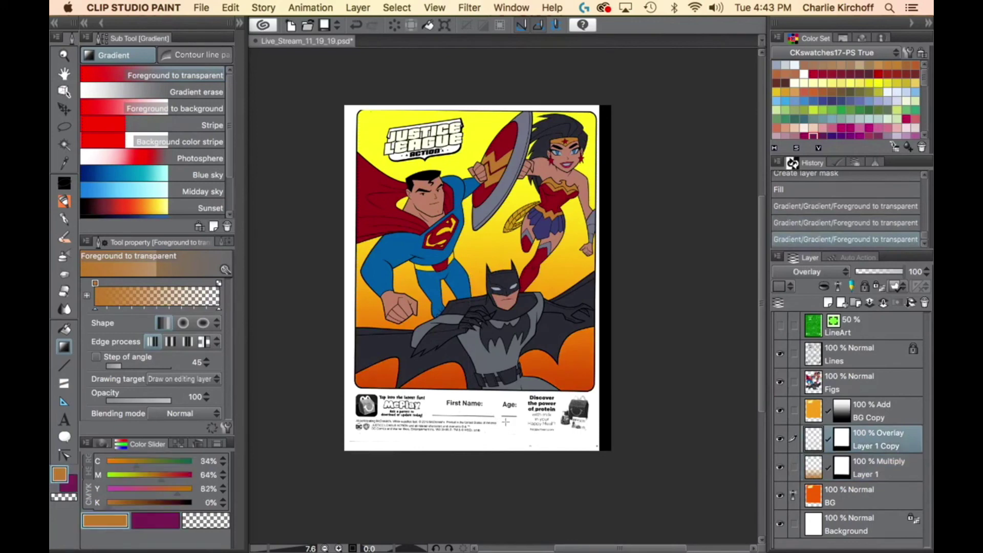
click(814, 136)
drag(470, 489, 470, 292)
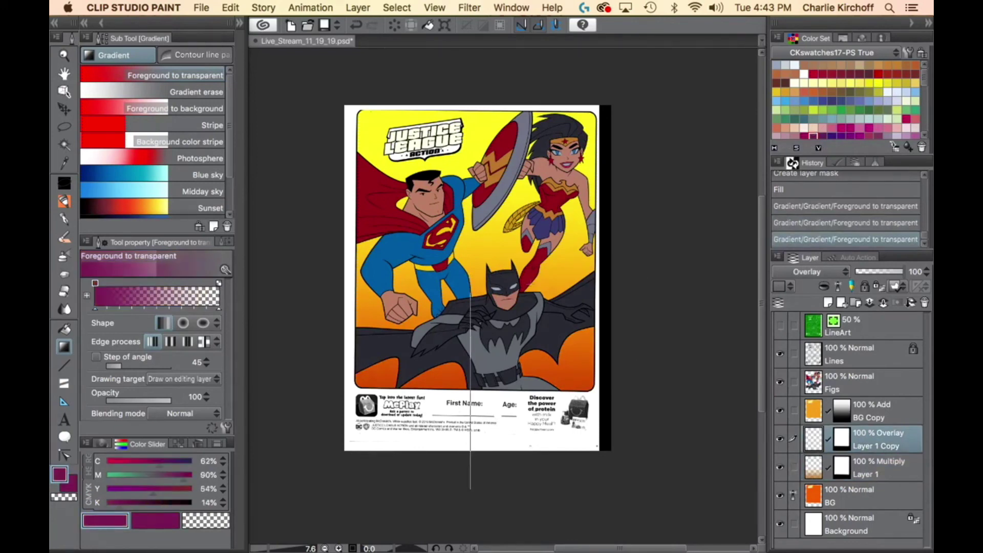
drag(529, 285, 527, 287)
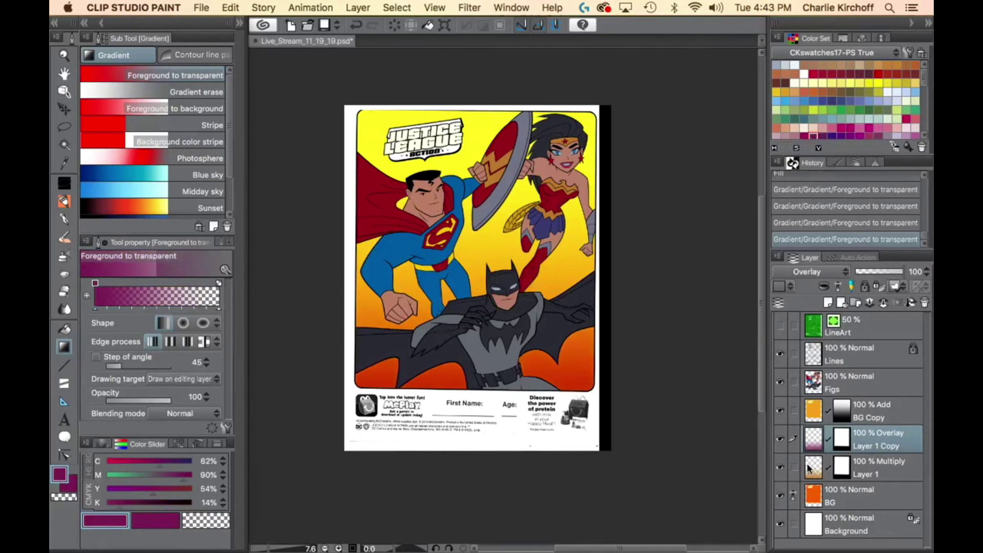
Try a purple gradient rising from the page bottom on the Multiply layer, and undo it.
key(alt+bracketleft)
drag(456, 490, 502, 234)
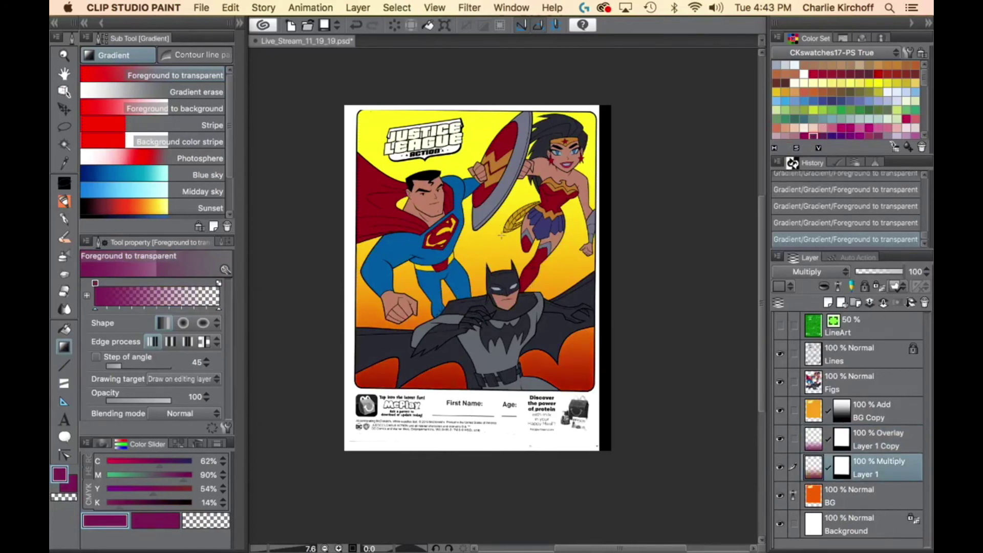
key(super+z)
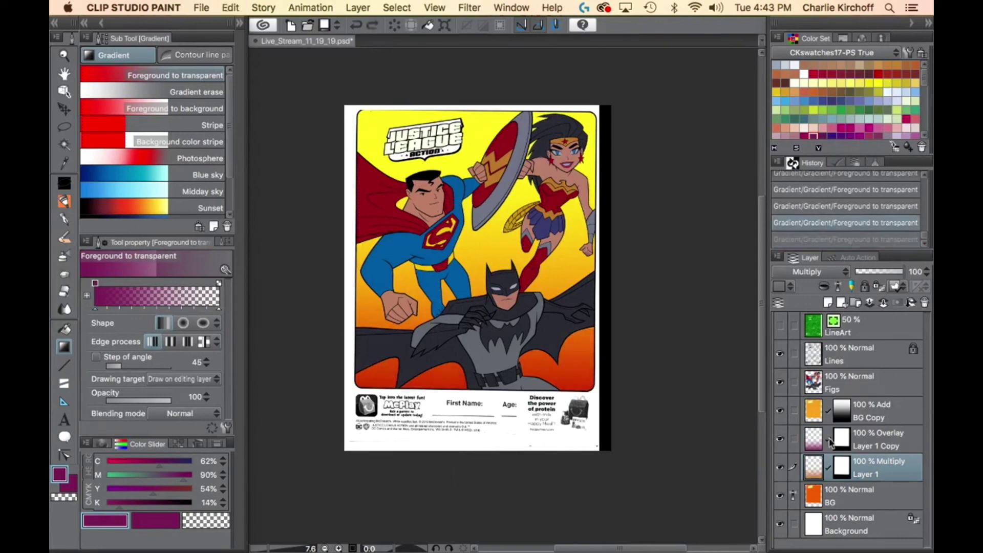
Add another, taller purple gradient on the Overlay layer, running from the page bottom up to the shield's height.
key(alt+bracketright)
drag(478, 470, 478, 172)
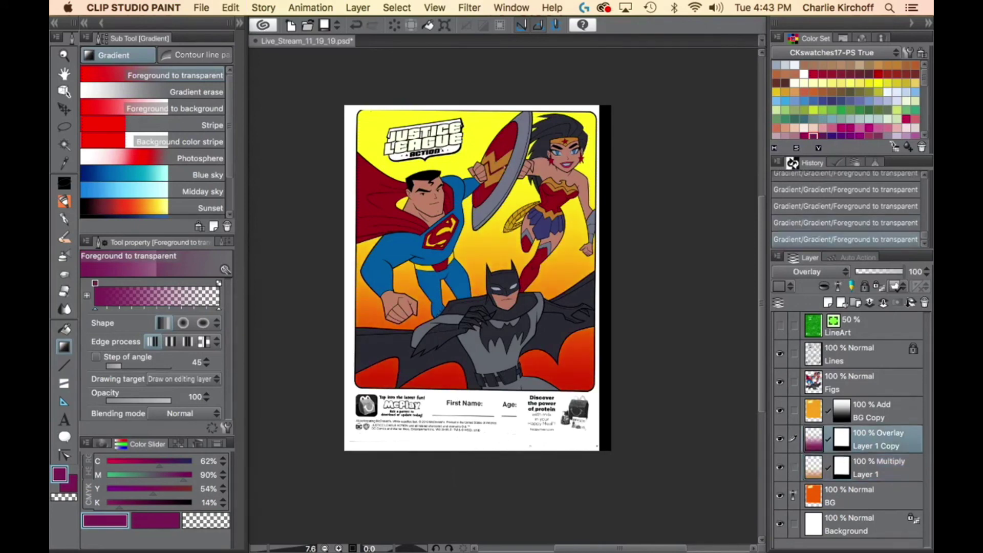
Duplicate the BG Copy layer and fill the duplicate's mask with transparent so it hides everything.
click(813, 410)
drag(813, 412, 830, 304)
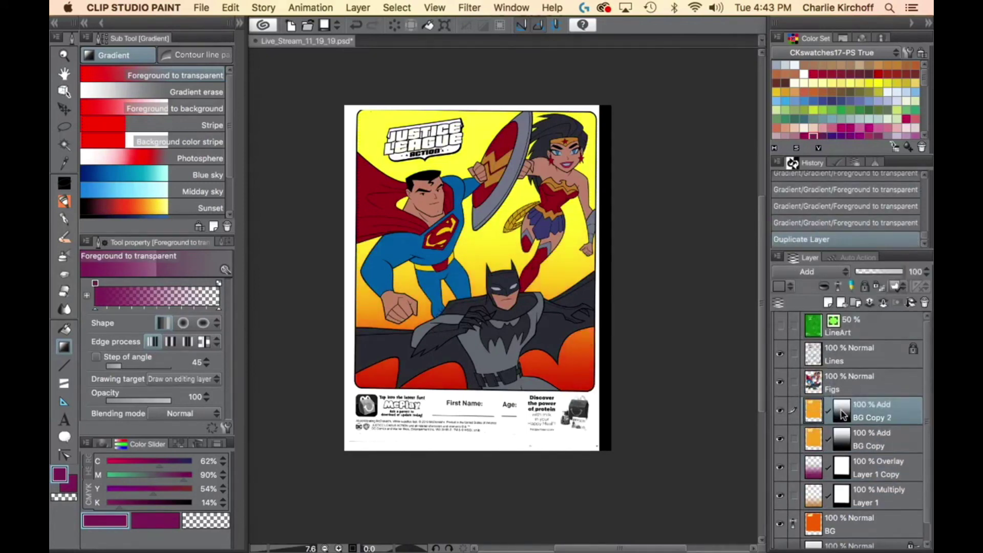
key(c)
key(alt+BackSpace)
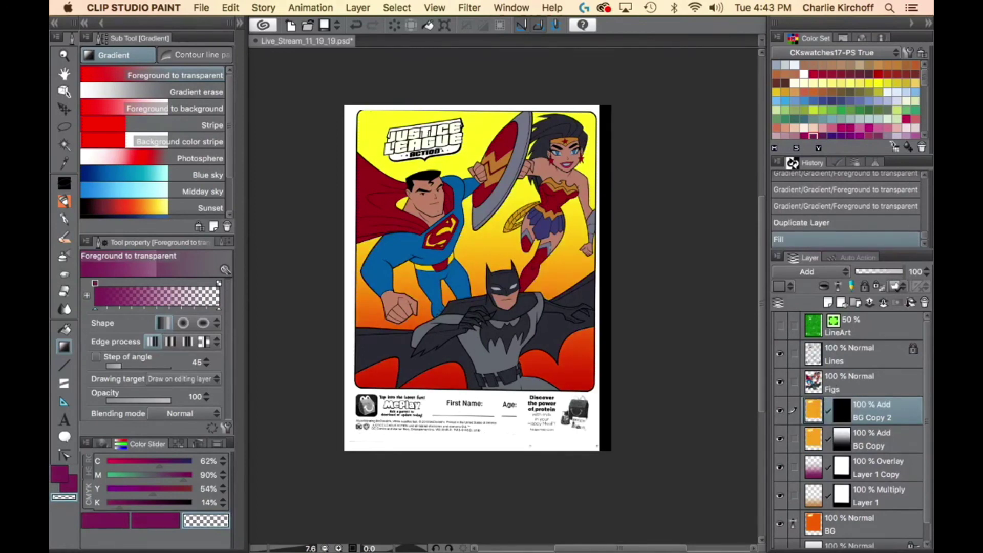
Select the background area and fill BG Copy 2 with light yellow: 0% cyan, 11% magenta, 40% yellow, 0% black.
key(w)
click(592, 232)
key(super+d)
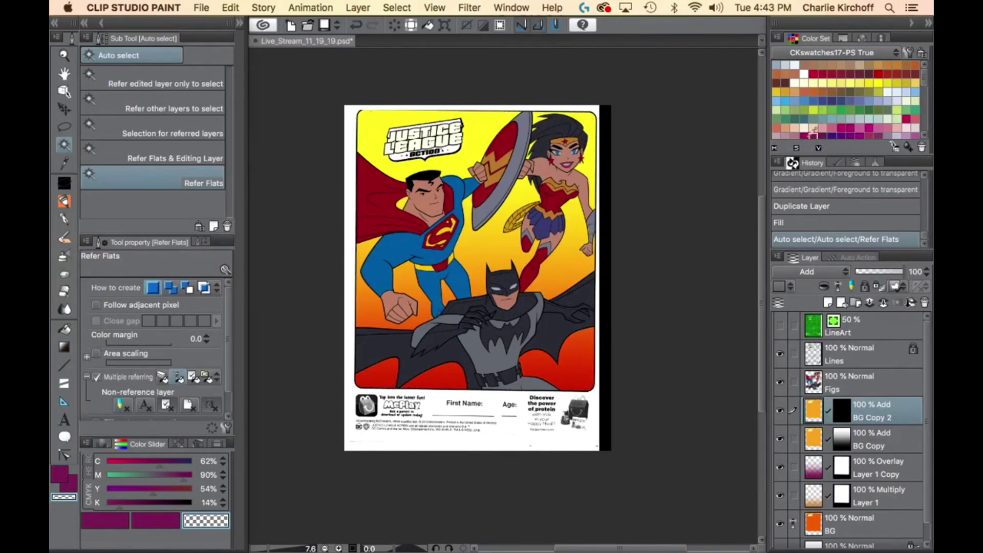
click(824, 81)
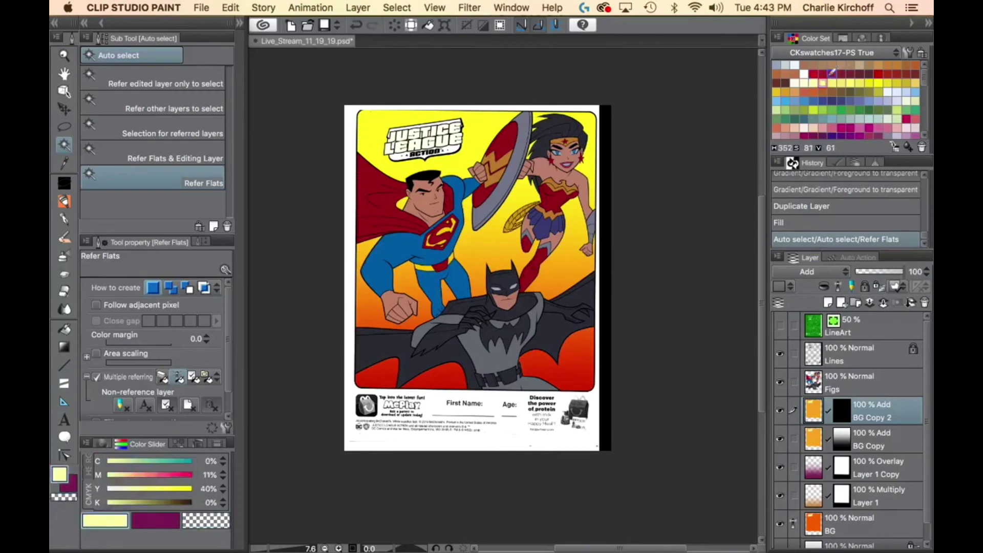
key(alt+BackSpace)
Reveal the yellow glow on BG Copy 2's mask with two gradients from the page top downward, and deselect.
key(g)
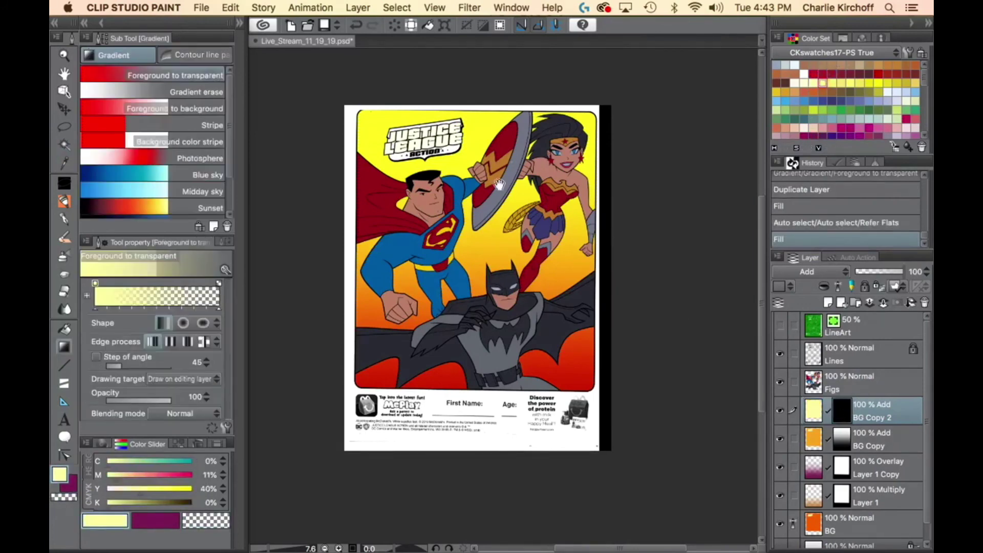
drag(505, 200, 512, 265)
drag(495, 116, 495, 319)
drag(501, 114, 495, 296)
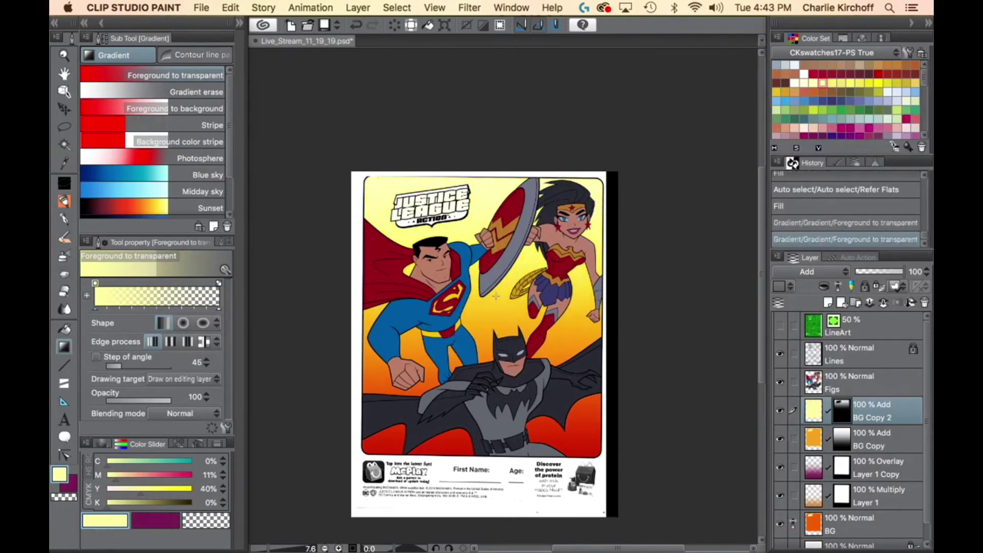
key(ctrl+d)
Lasso around the Justice League logo and narrow the selection to its lettering with Auto select.
key(m)
mouse_move(417, 181)
mouse_down()
mouse_move(388, 225)
mouse_move(402, 235)
mouse_move(455, 232)
mouse_move(486, 200)
mouse_up()
drag(468, 178, 416, 181)
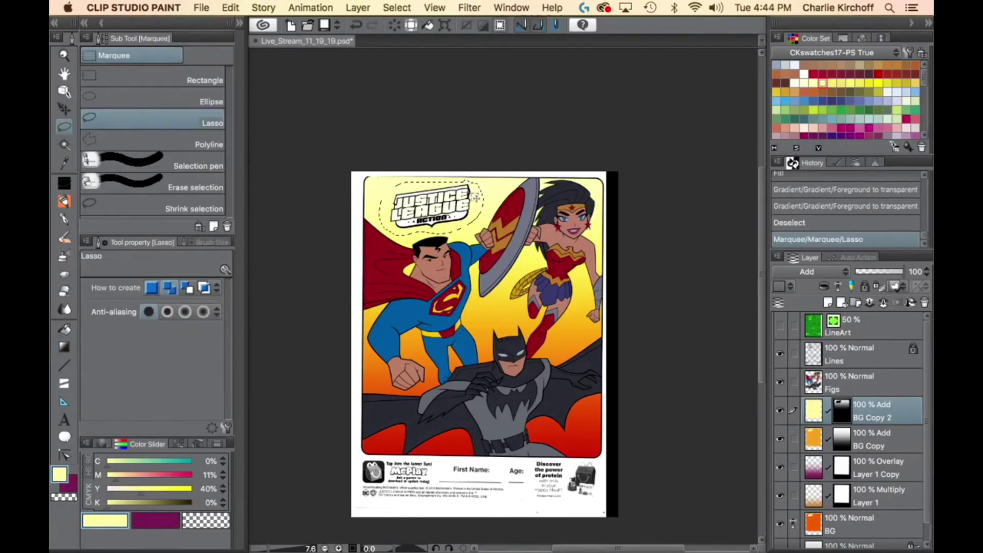
key(w)
alt+click(480, 197)
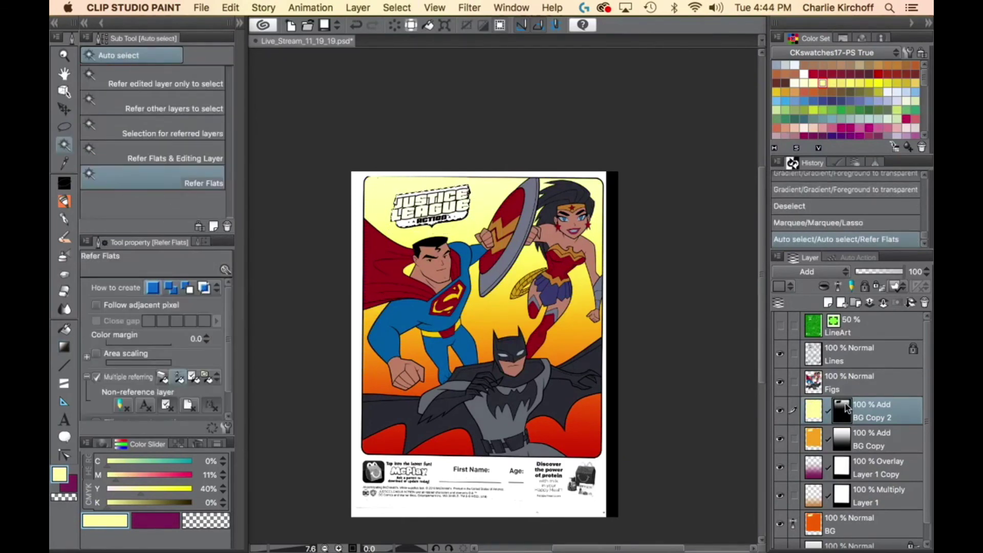
Hide the selected logo lettering on the masks of BG Copy 2 and BG Copy using transparent fills.
key(c)
key(alt+BackSpace)
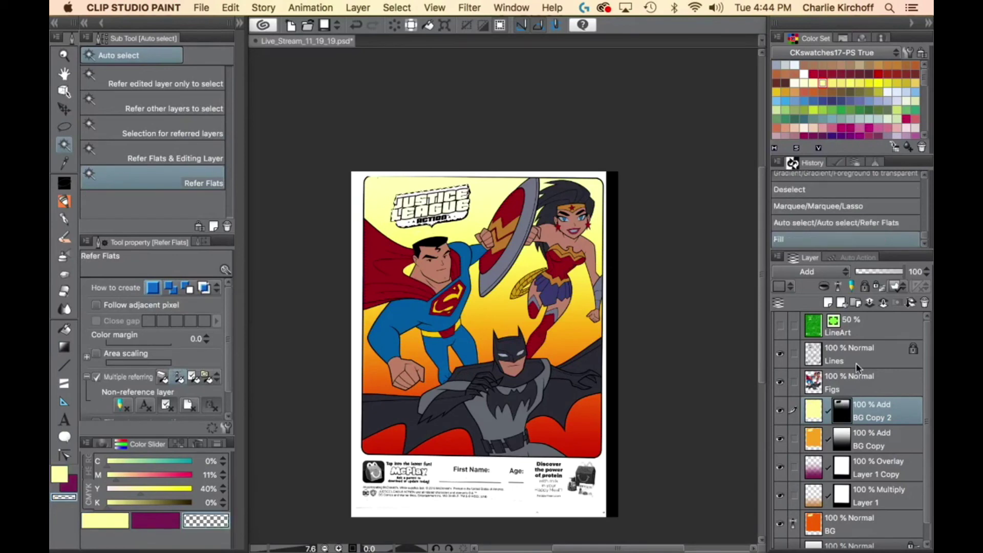
click(841, 441)
key(alt+BackSpace)
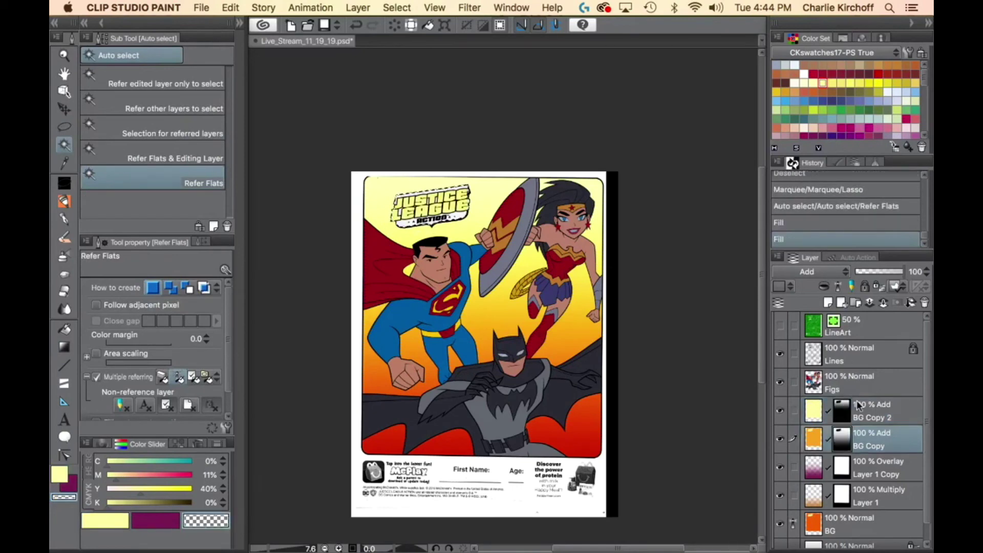
Clear the selected lettering area from the Overlay and Multiply layers, and deselect.
click(809, 476)
key(Delete)
click(815, 493)
key(Delete)
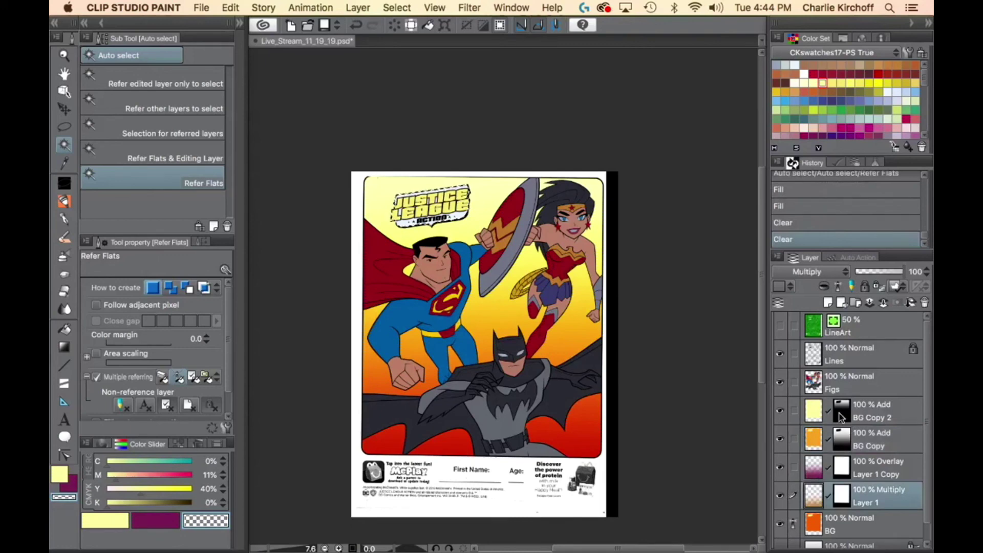
key(super+d)
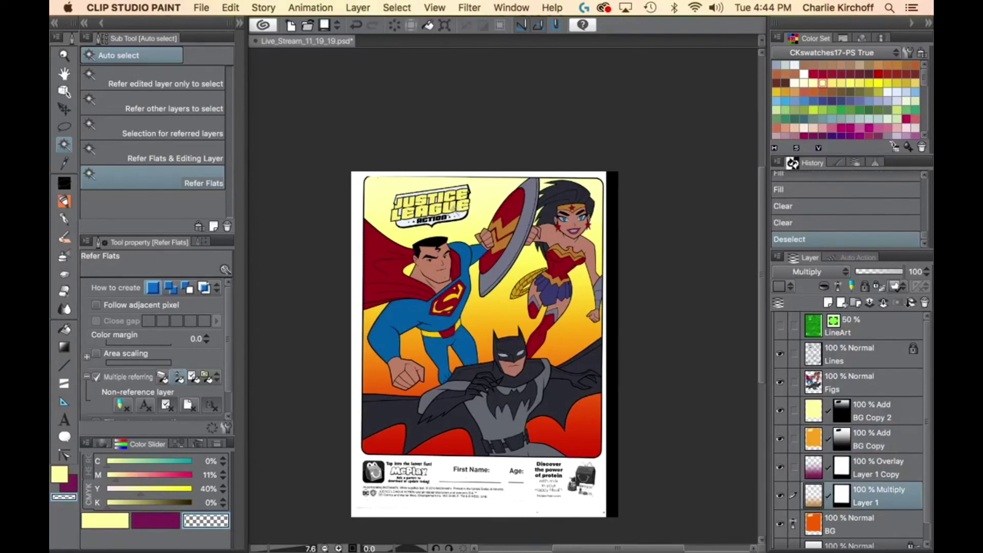
Select the logo lettering with Auto select and add a new raster layer directly above the BG layer.
click(467, 256)
click(847, 521)
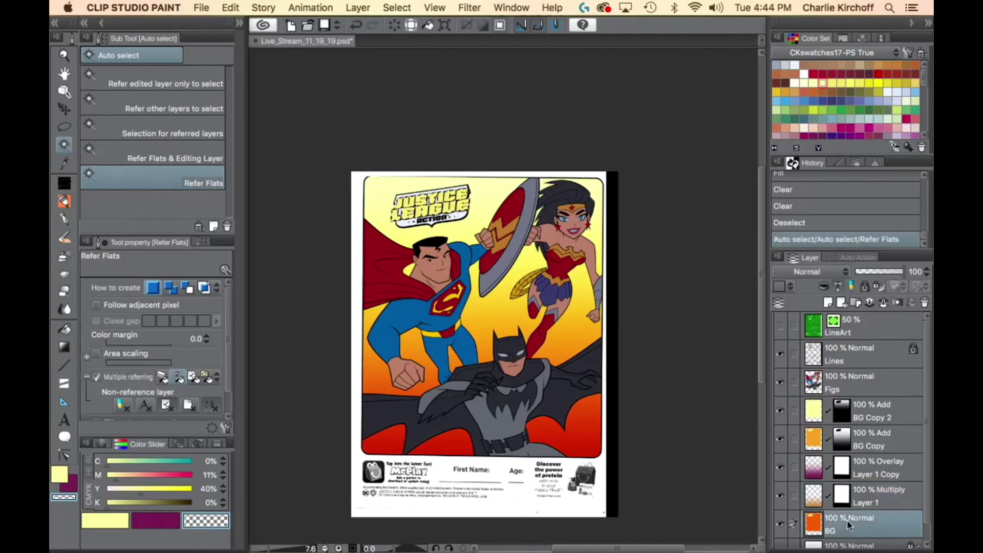
click(829, 304)
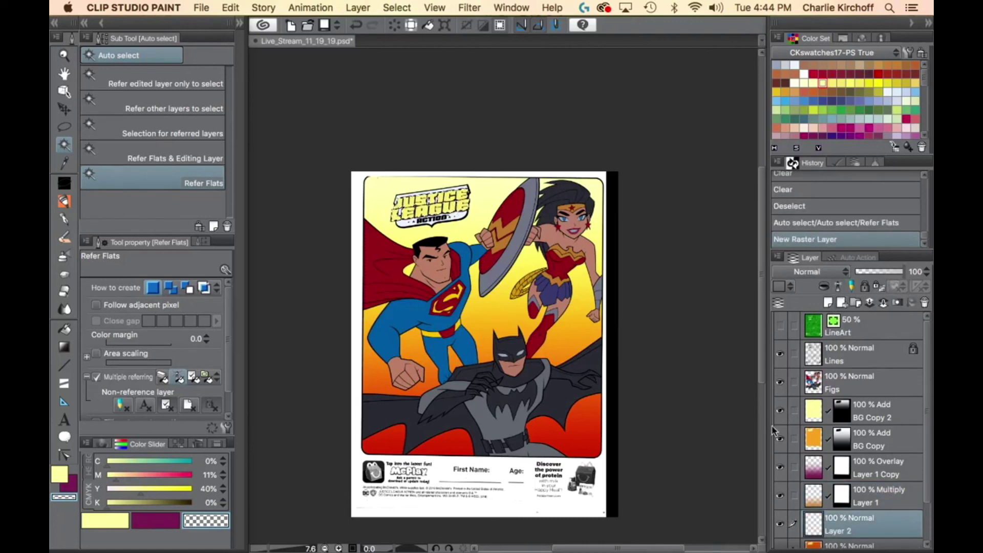
Fill the selected lettering on the new layer with orange (0% cyan, 51% magenta, 78% yellow, 0% black), and deselect.
click(785, 92)
key(alt+BackSpace)
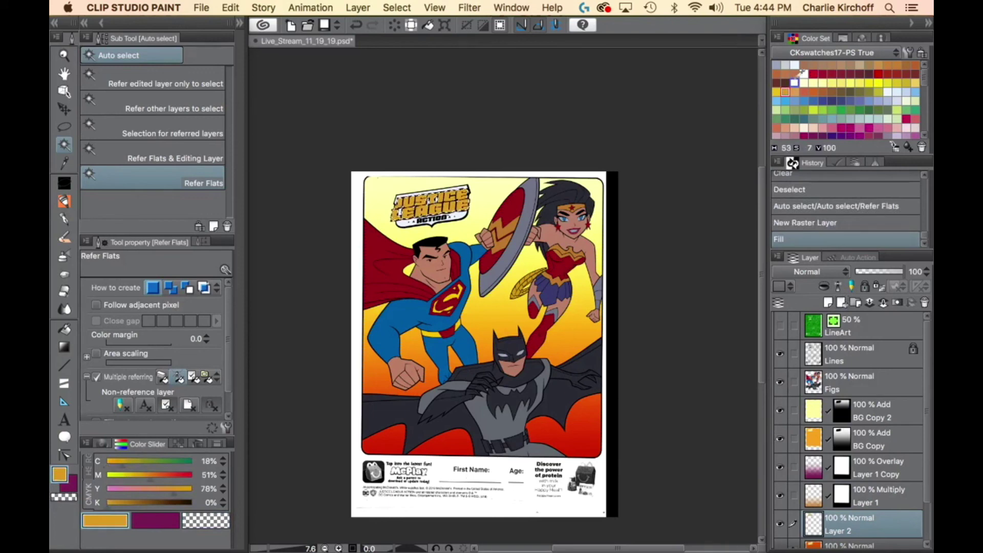
key(super+z)
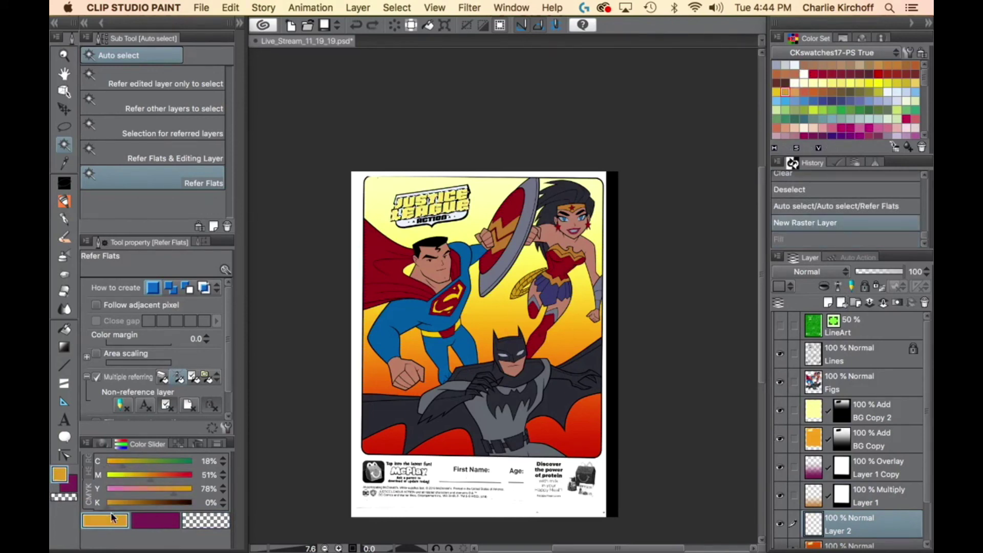
drag(123, 463, 105, 464)
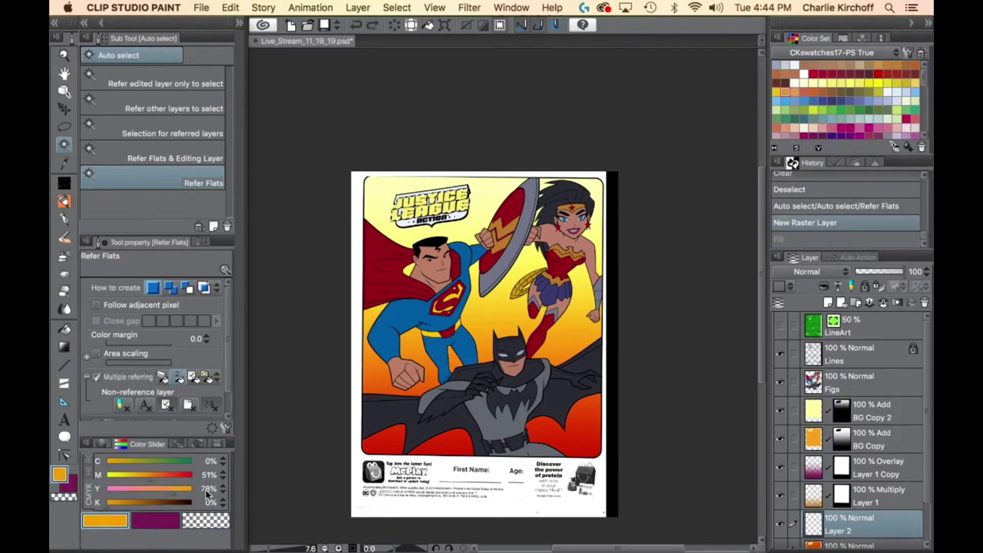
key(alt+BackSpace)
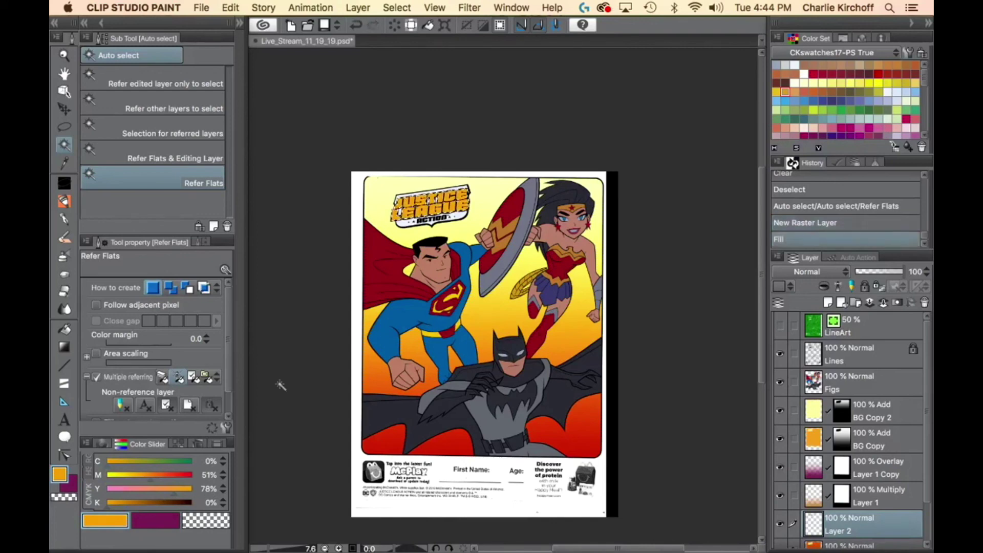
key(super+d)
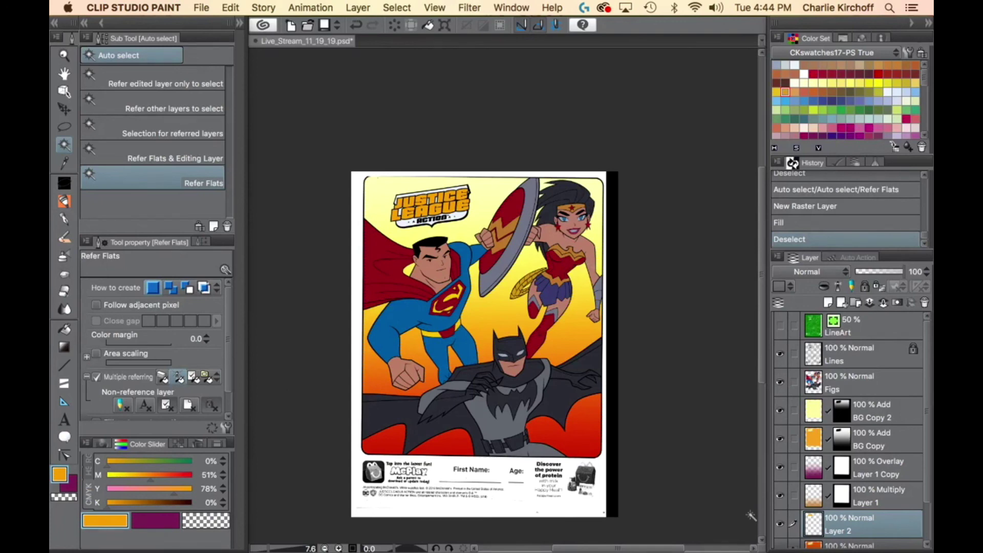
Group all background layers from BG Copy 2 down to BG into a new layer folder.
shift+click(815, 410)
scroll(844, 515, down, 2)
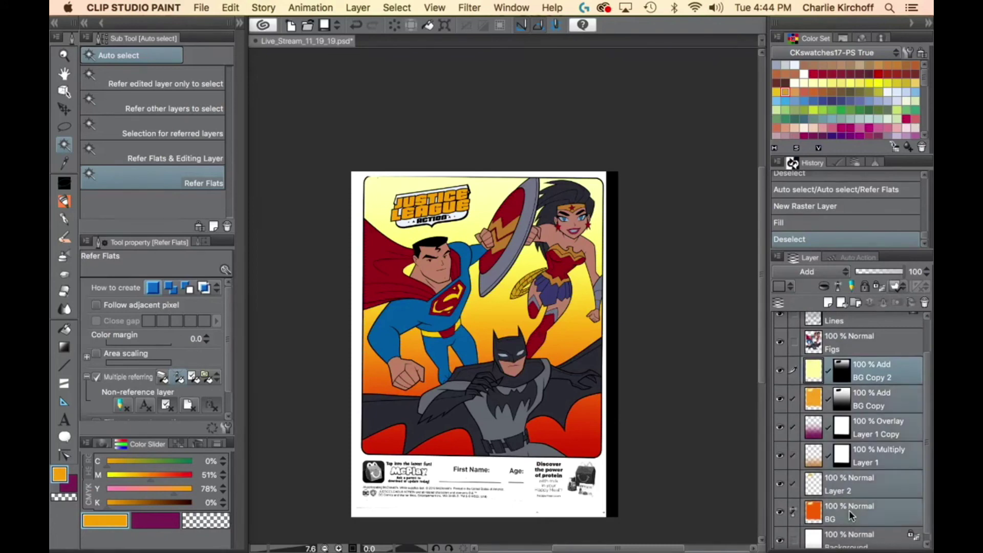
right_click(850, 512)
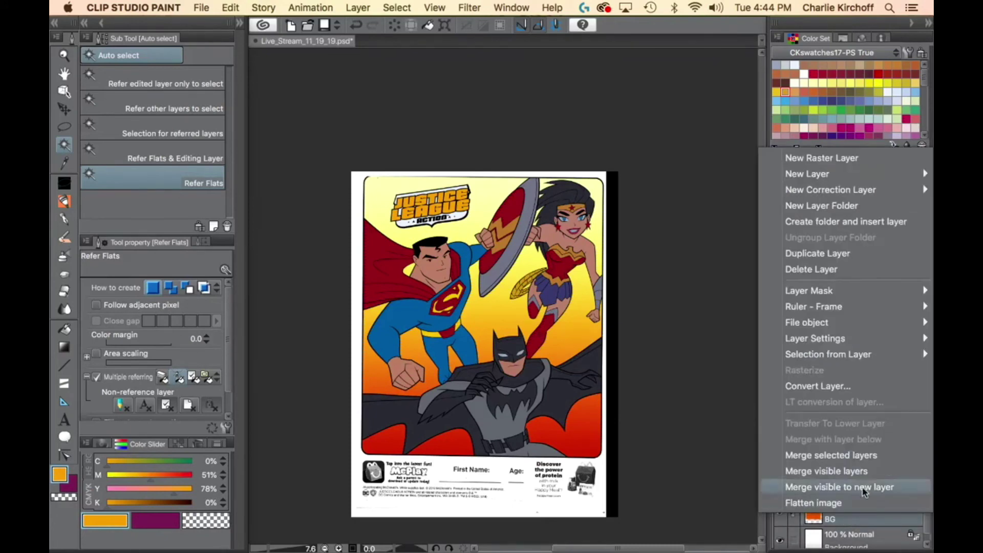
click(885, 221)
Set the new folder's blending mode to Through.
click(831, 271)
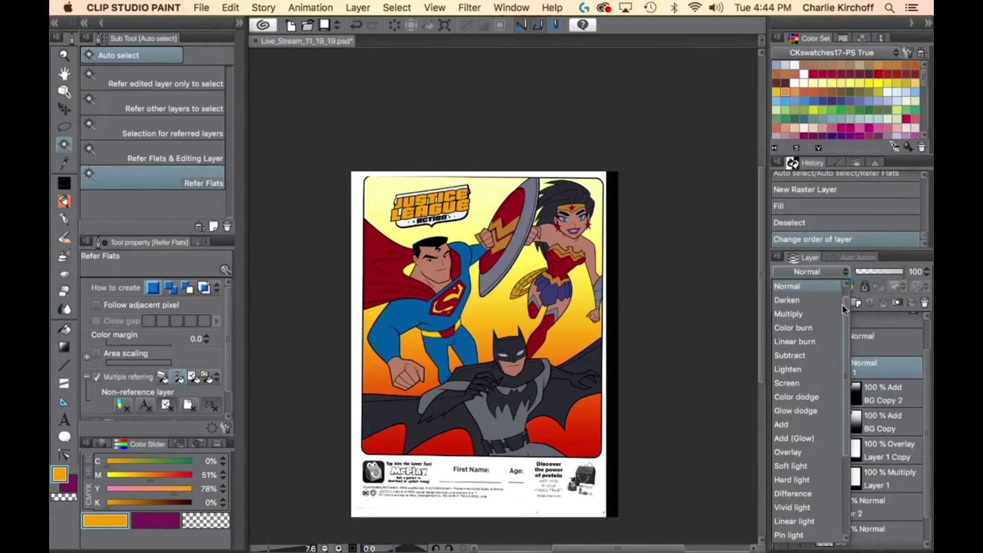
scroll(830, 286, up, 1)
click(819, 286)
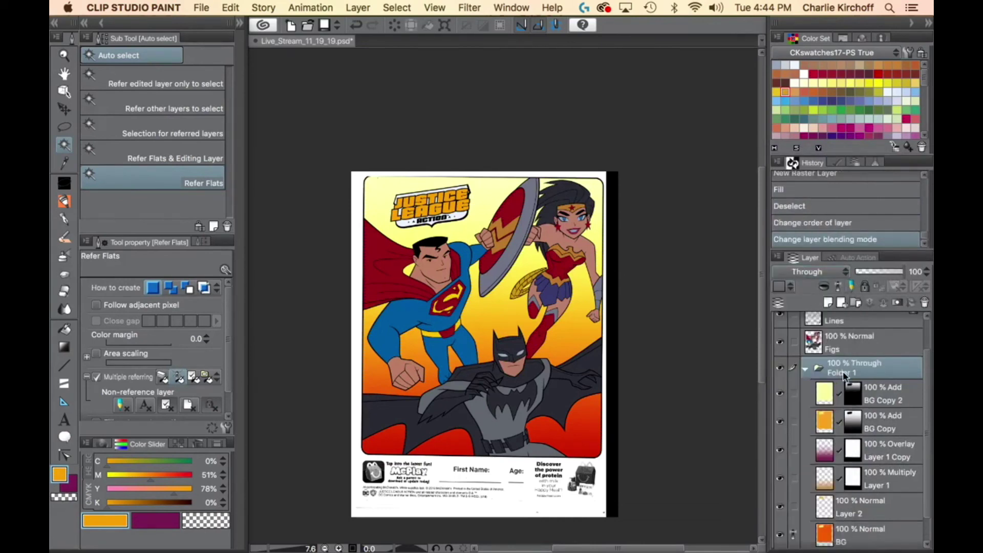
Rename the folder to BG and collapse it.
double_click(843, 371)
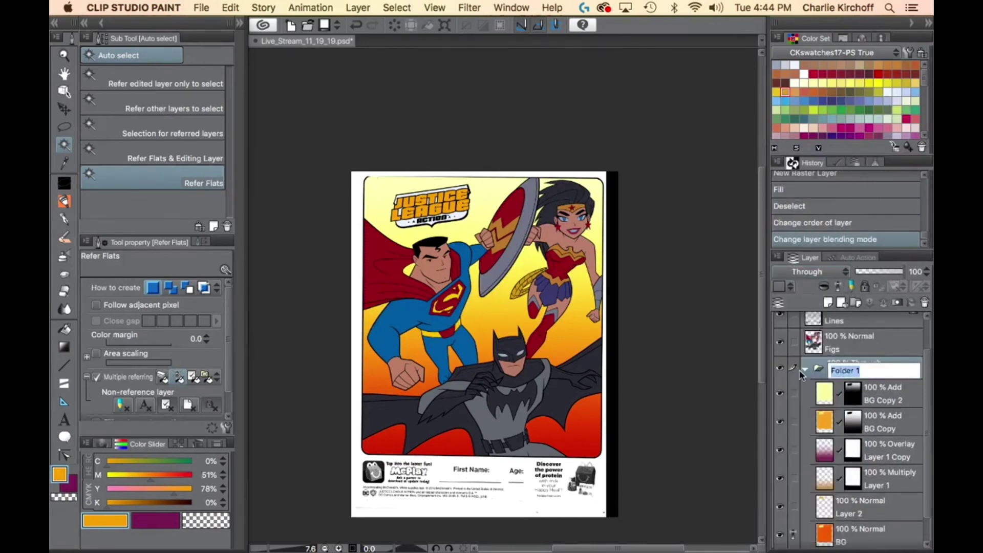
text(BG)
key(Return)
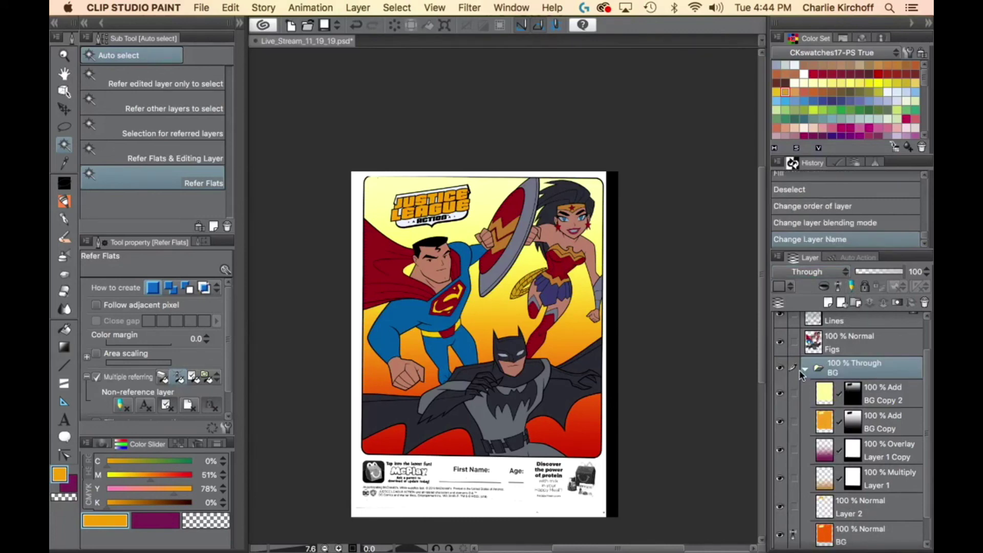
click(806, 370)
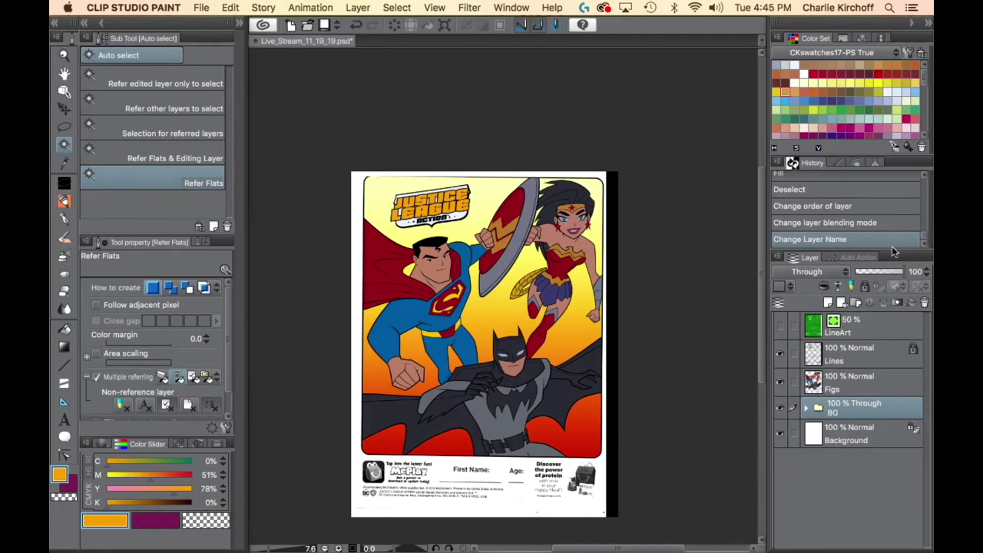
Select the outline of the Figs layer's artwork, invert the selection, and add it as a layer mask on the BG folder.
super+click(814, 382)
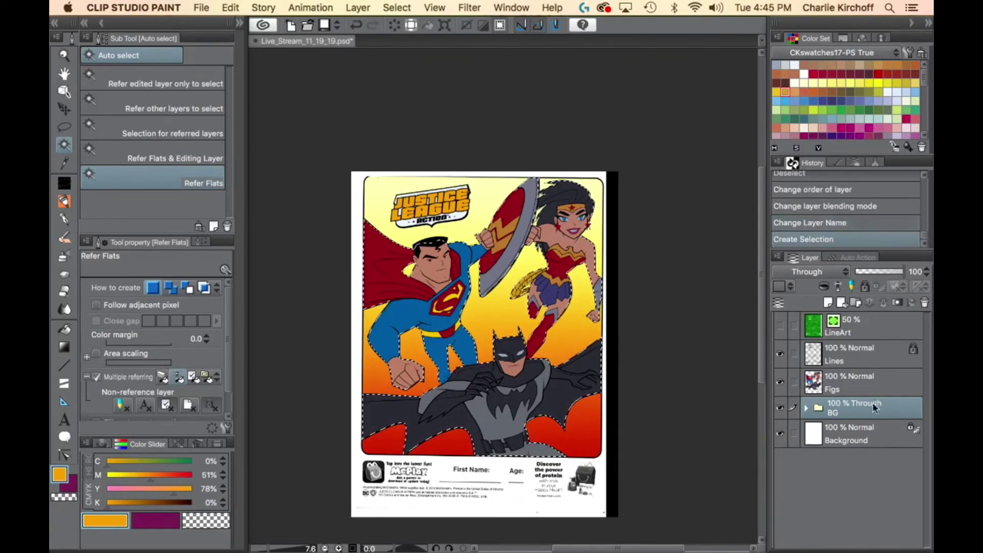
click(897, 303)
key(super+z)
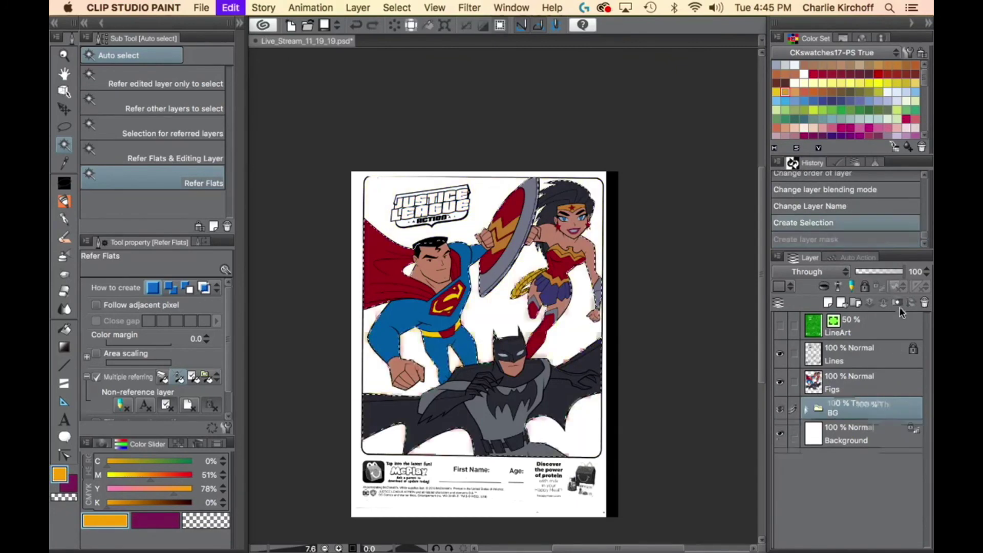
key(super+shift+i)
click(897, 302)
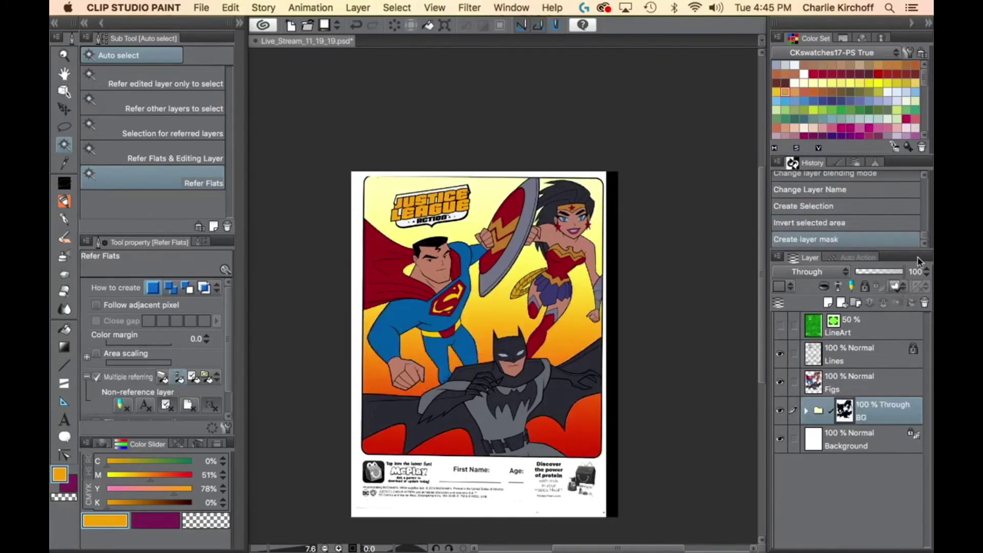
Move the masked BG folder above the Figs layer and make Figs the active layer.
click(849, 389)
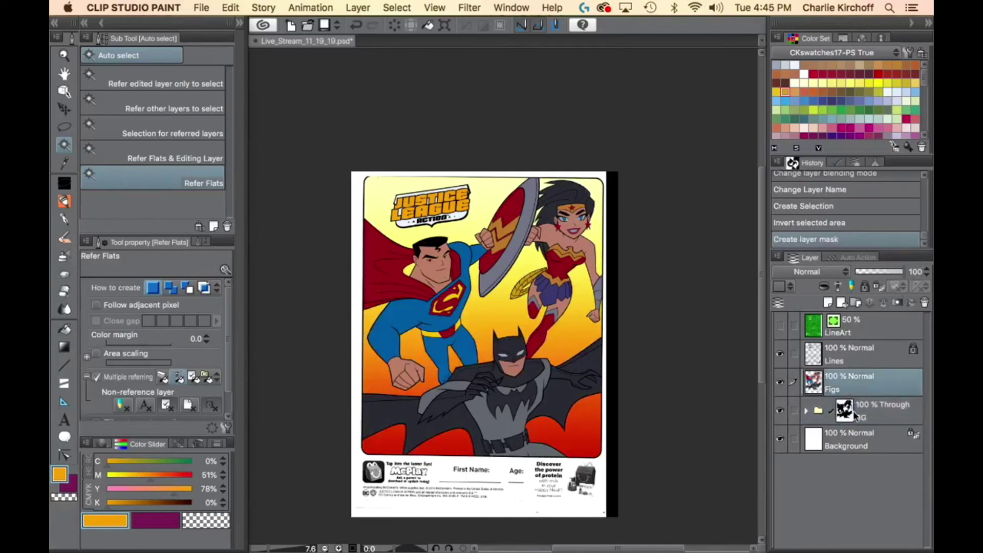
drag(878, 416, 874, 368)
click(838, 413)
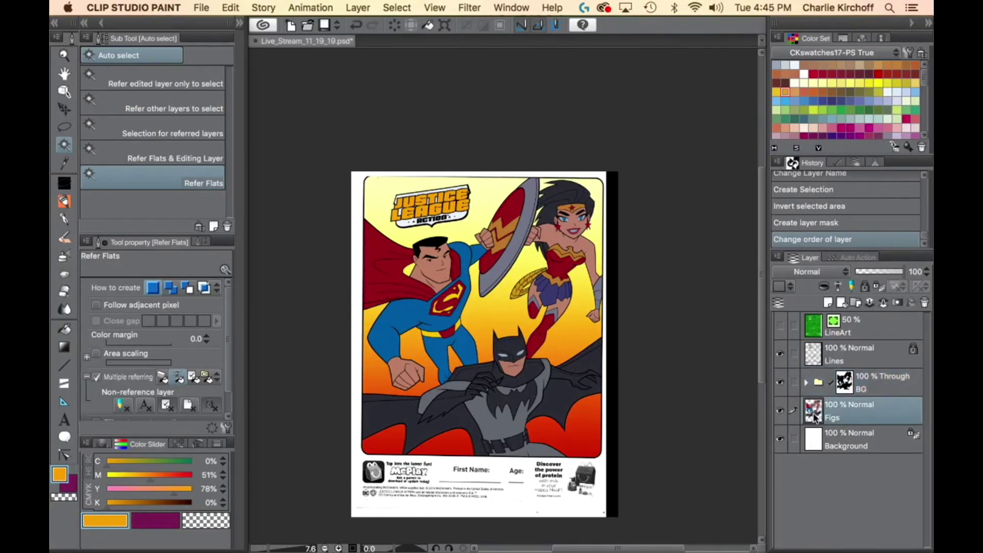
Duplicate the Figs layer and set the copy's blending mode to Add.
drag(819, 415, 836, 288)
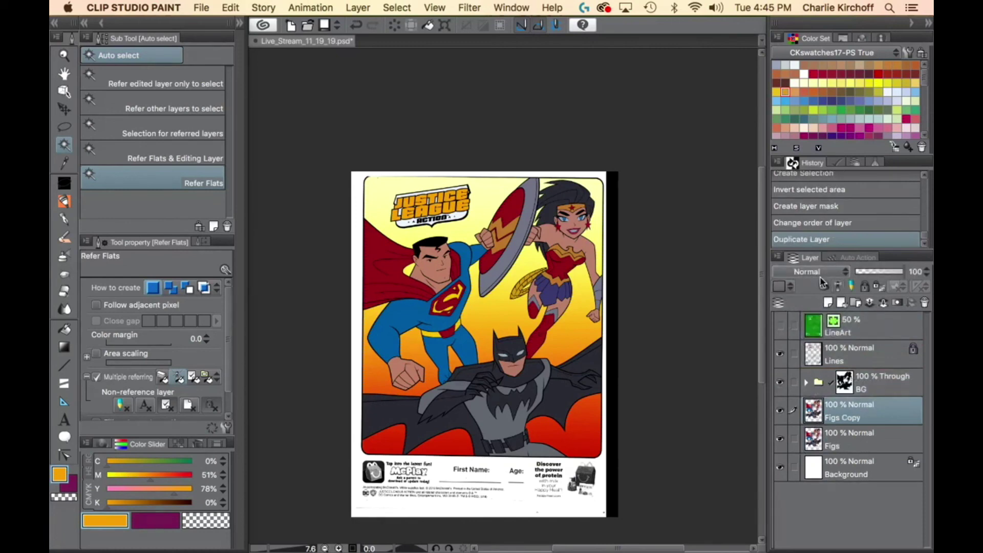
click(822, 273)
click(792, 425)
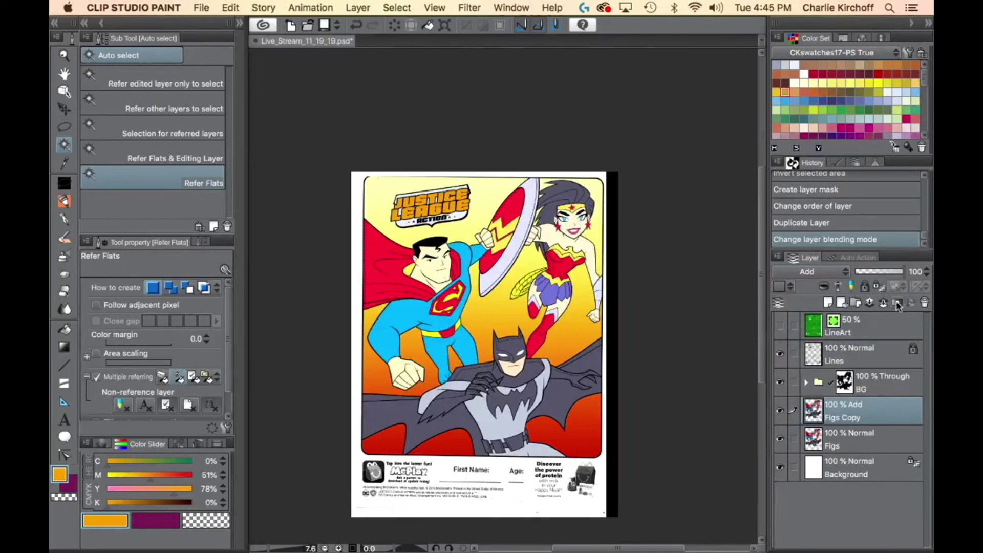
Add a layer mask to Figs Copy and fill it with the transparent color to hide the whole layer.
key(c)
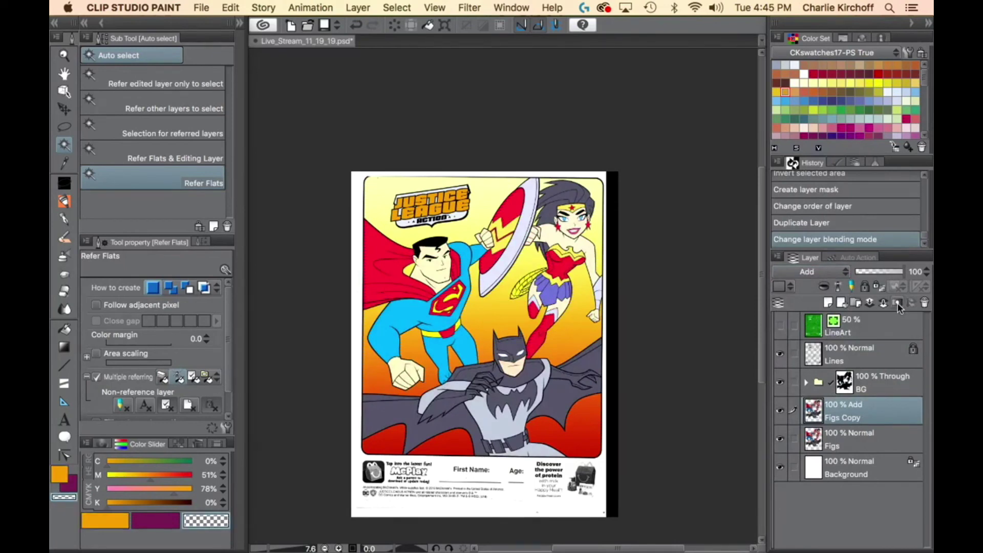
click(898, 303)
key(alt+BackSpace)
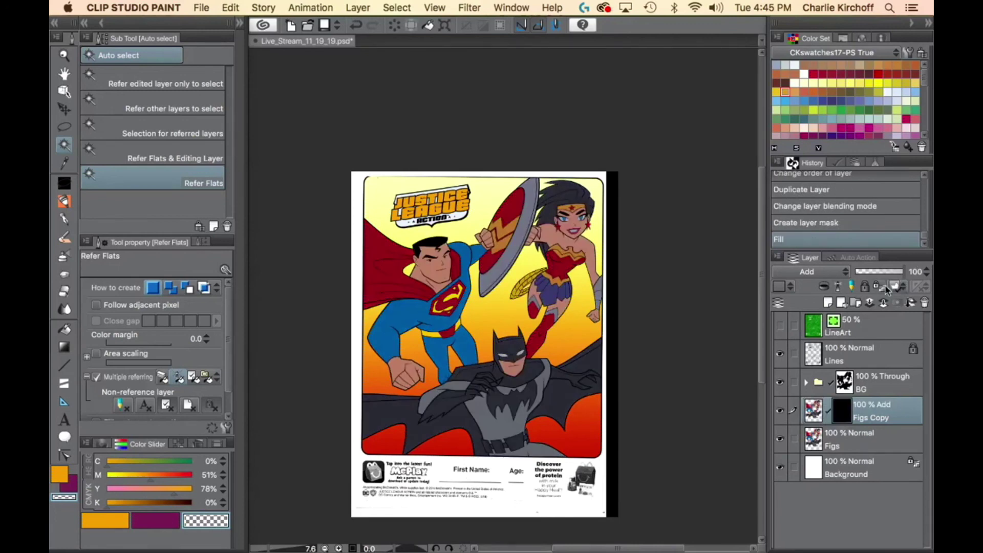
Lock the transparent pixels of the masked Figs Copy layer and duplicate it twice.
click(894, 286)
drag(814, 414, 828, 303)
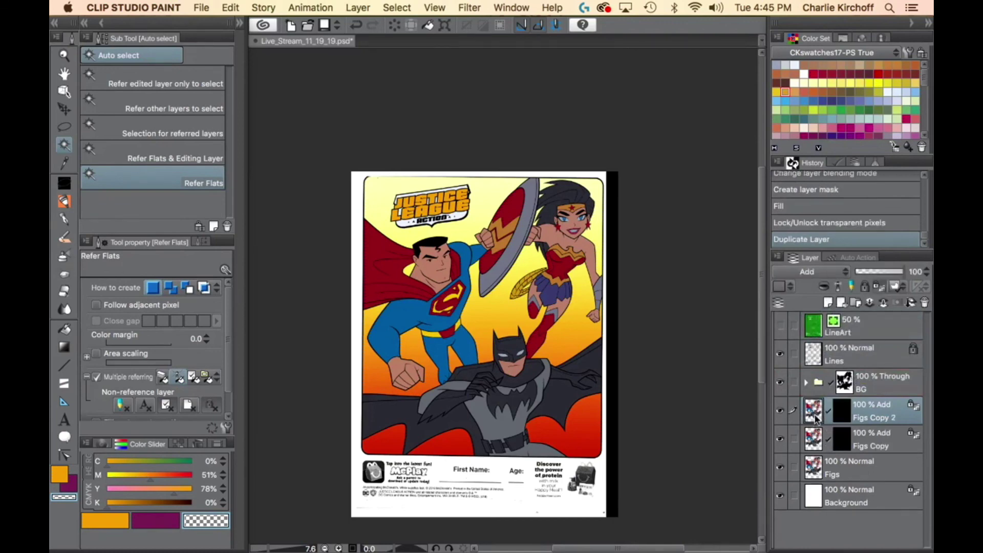
drag(815, 419, 840, 302)
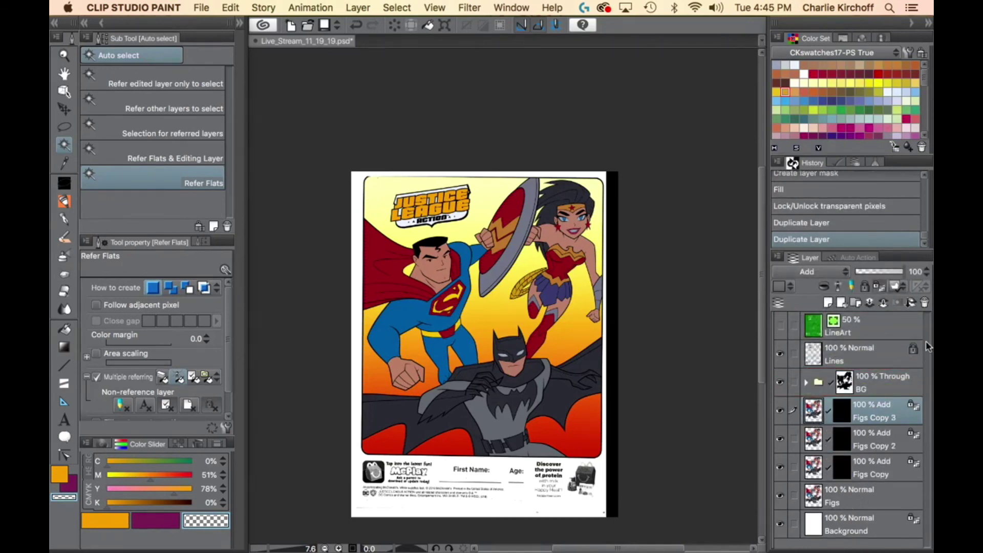
Create a new raster layer above Figs, mask it to the figures' outline, and set its blending mode to Multiply.
super+click(814, 495)
click(850, 504)
click(829, 302)
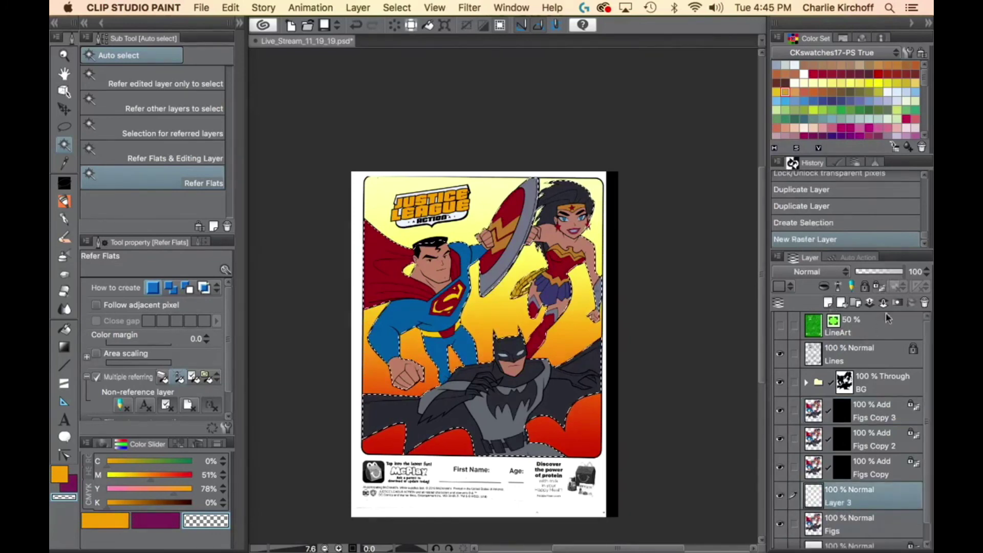
click(897, 302)
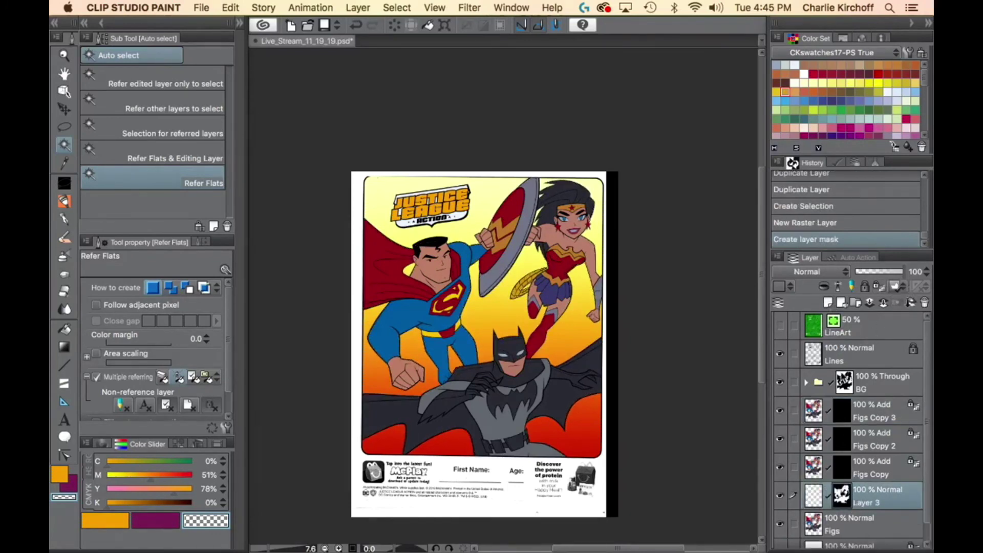
click(816, 269)
click(803, 310)
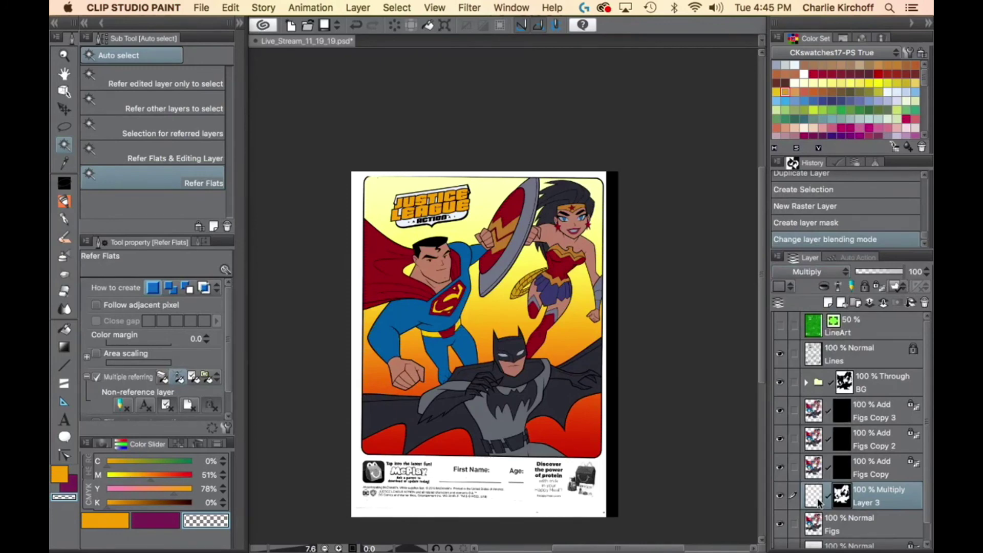
Duplicate the masked Multiply layer and set the copy's blending mode to Overlay.
drag(819, 502, 828, 303)
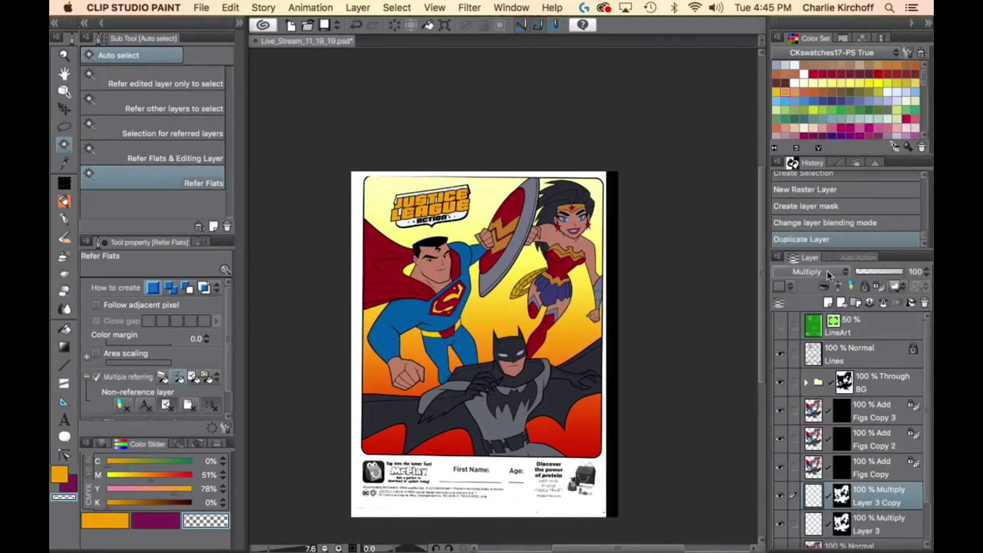
click(828, 272)
click(832, 397)
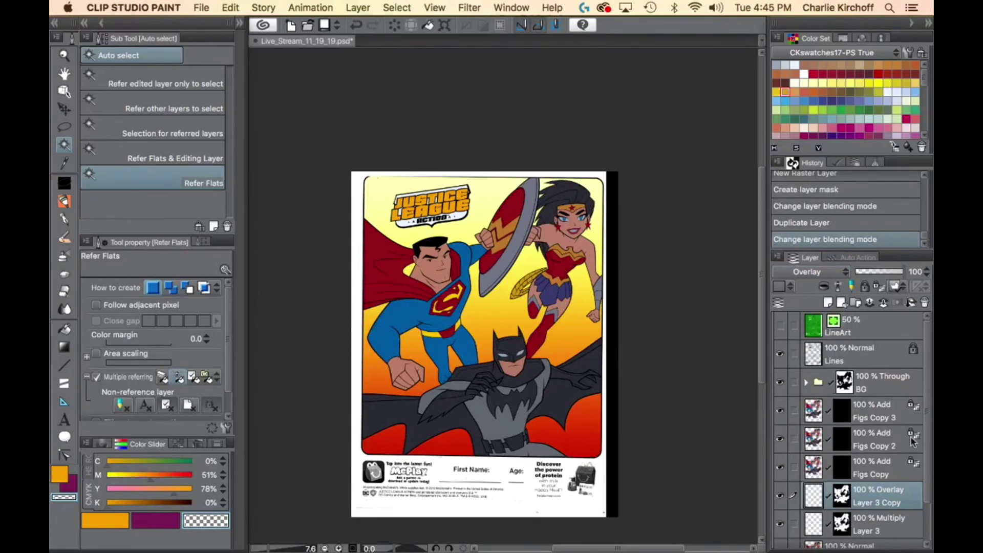
Make the Overlay layer active and choose the purple swatch (75% cyan, 66% magenta, 27% yellow, 0% black) as drawing color.
drag(925, 431, 913, 456)
click(816, 501)
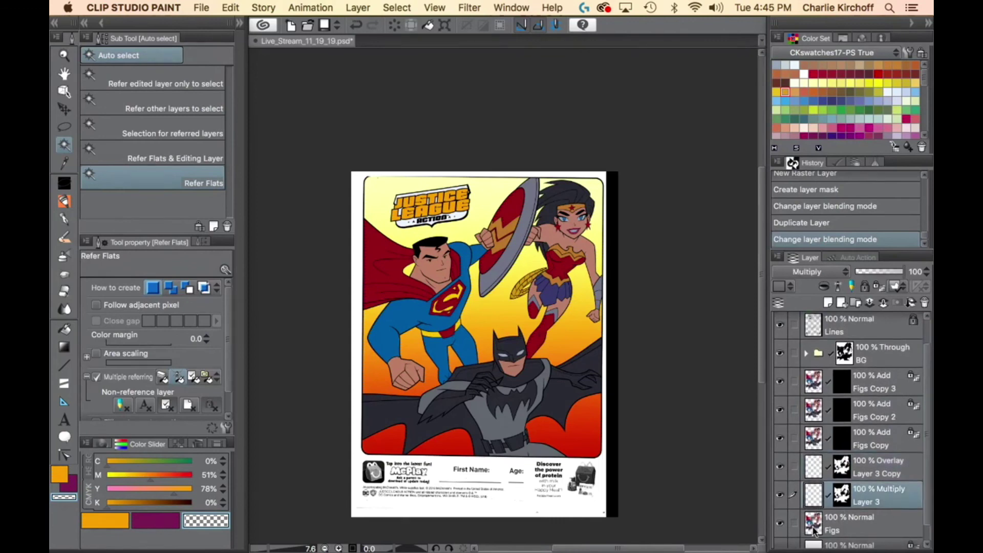
click(820, 465)
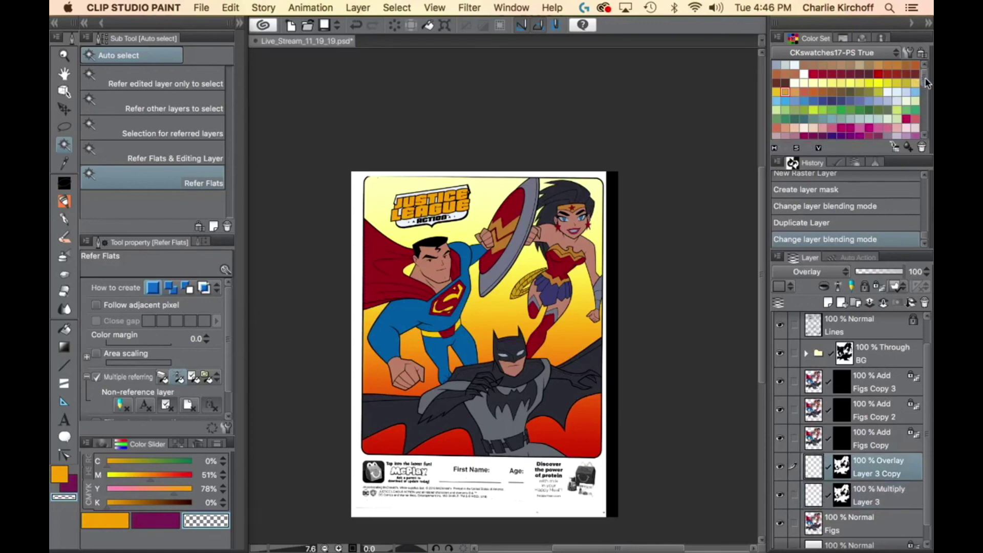
drag(925, 78, 925, 88)
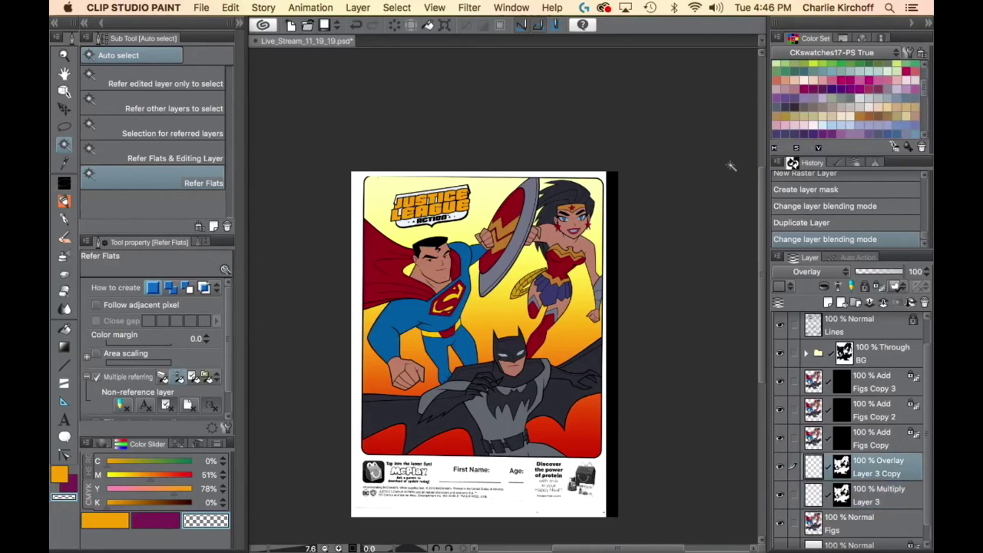
click(785, 98)
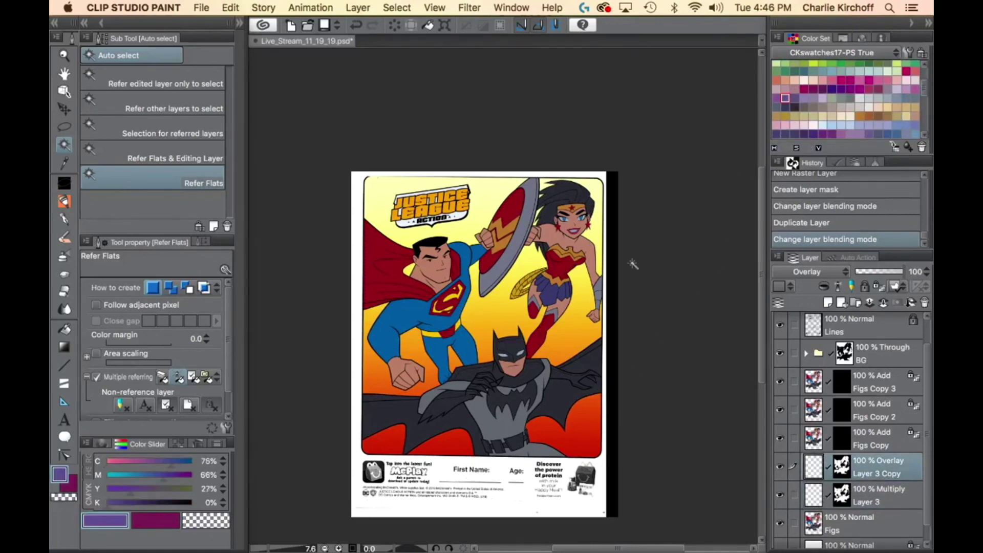
Try to select Wonder Woman's skin with the Refer Flats auto select, and deselect.
key(super+space)
drag(570, 247, 630, 267)
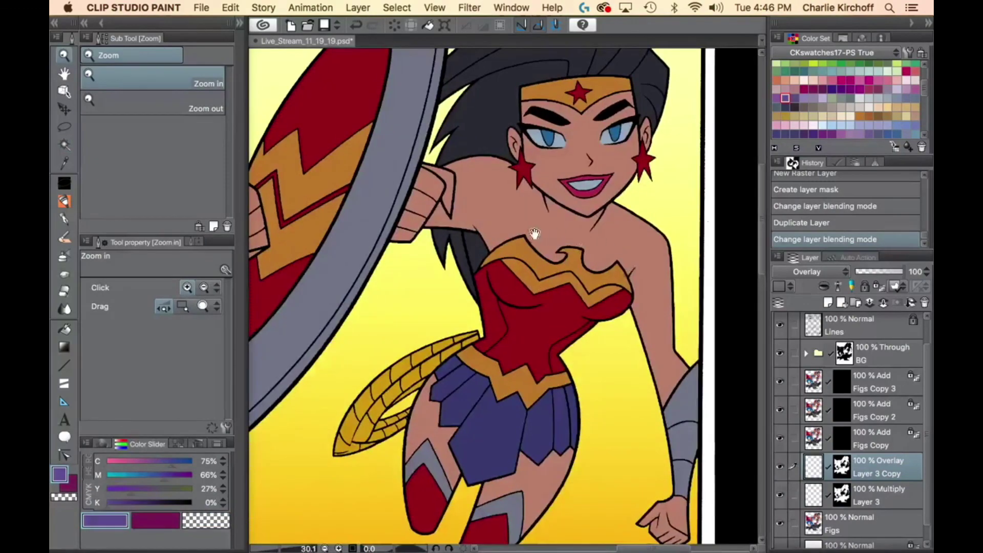
drag(536, 204, 575, 271)
click(536, 283)
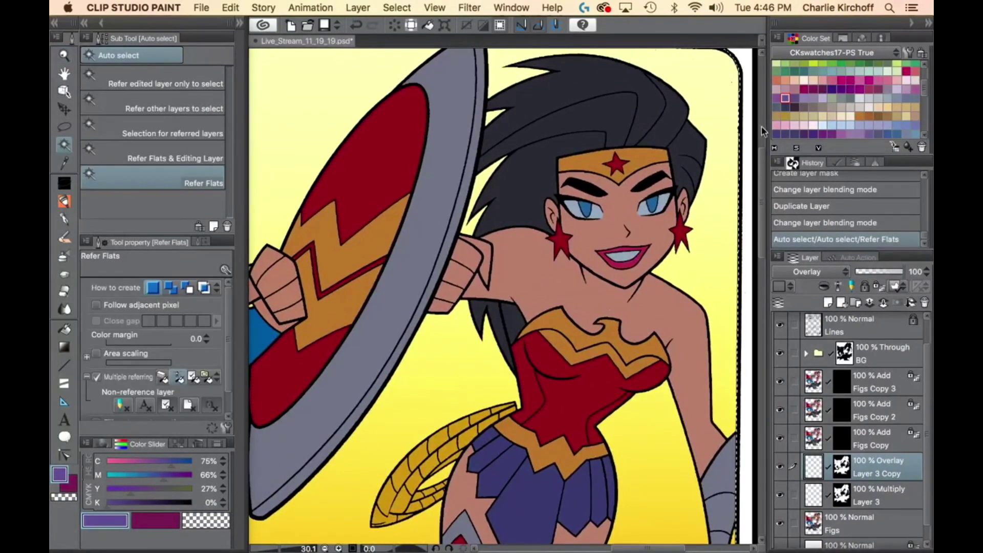
key(ctrl+d)
Remove the reference layer setting from the BG layer inside the folder and set the Figs layer as the reference layer.
click(815, 528)
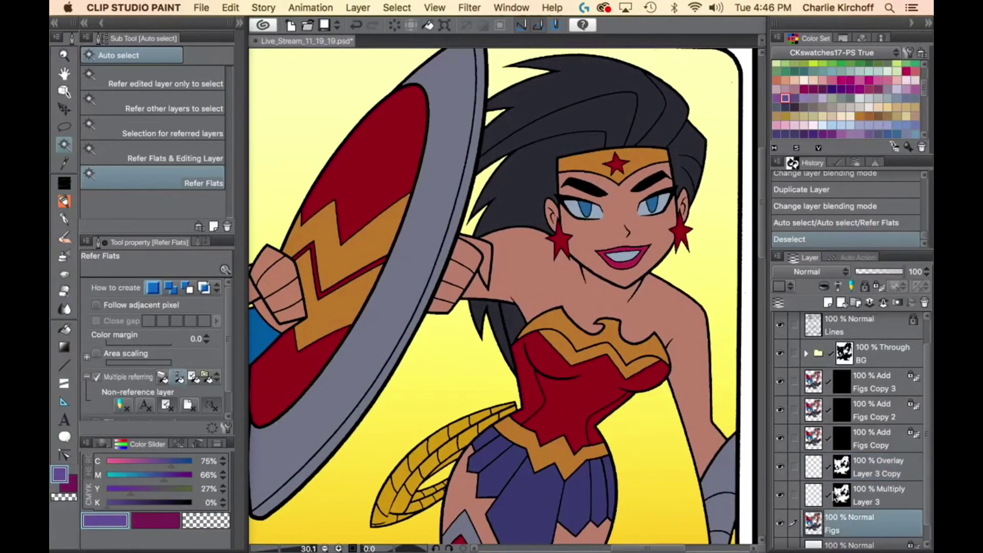
scroll(809, 379, up, 1)
click(808, 379)
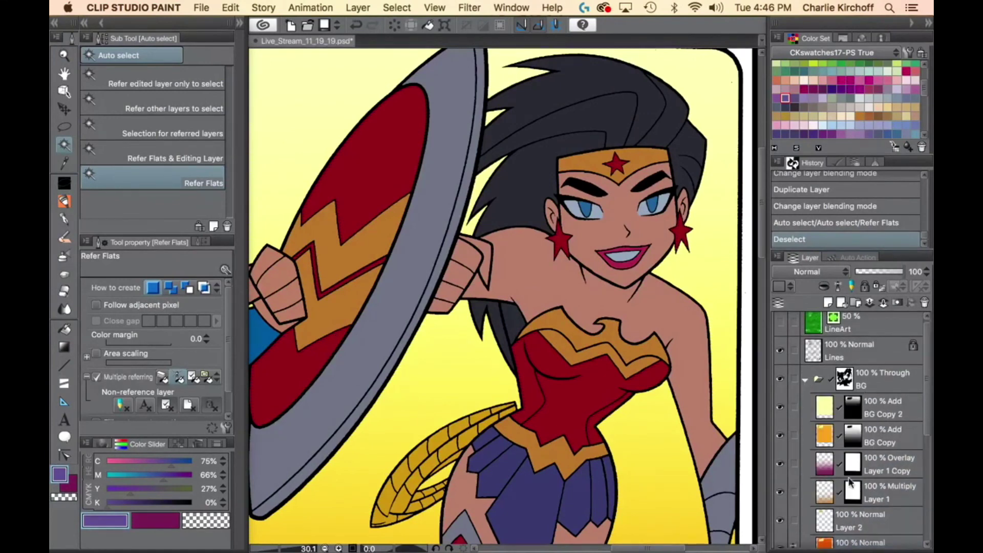
click(825, 546)
click(838, 288)
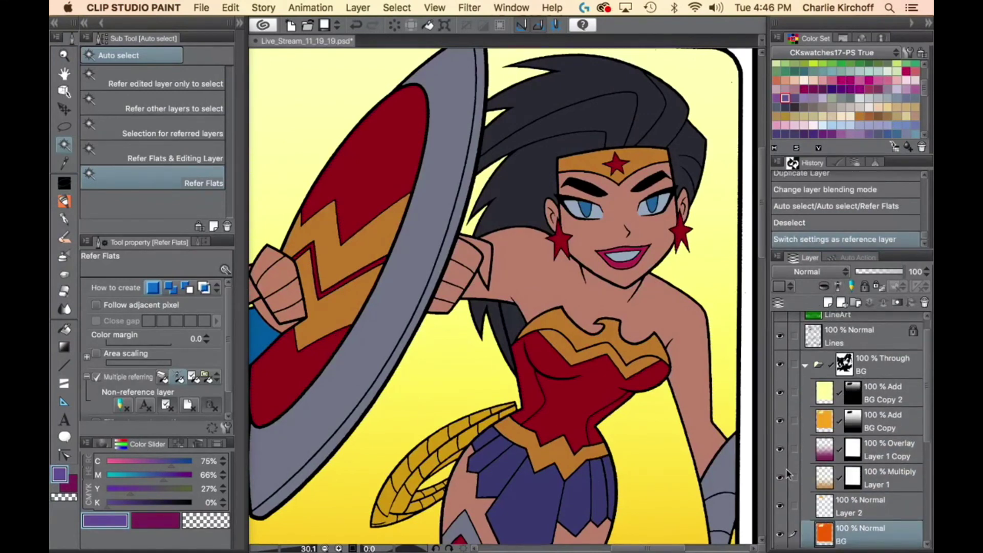
click(806, 366)
click(819, 535)
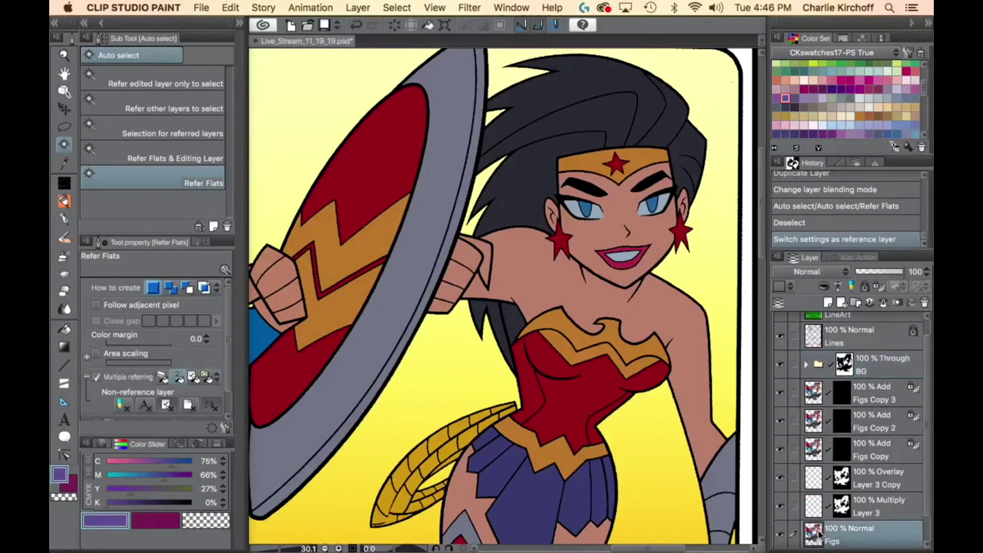
click(854, 289)
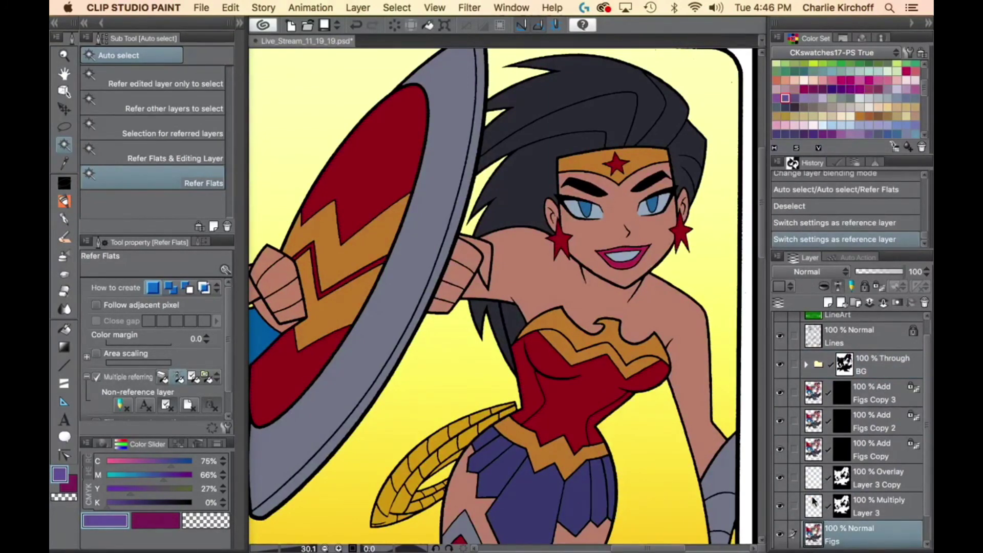
Select Wonder Woman's skin on the Overlay layer and brush purple over her fist and raised arm with Blend watercolor.
click(816, 479)
click(511, 272)
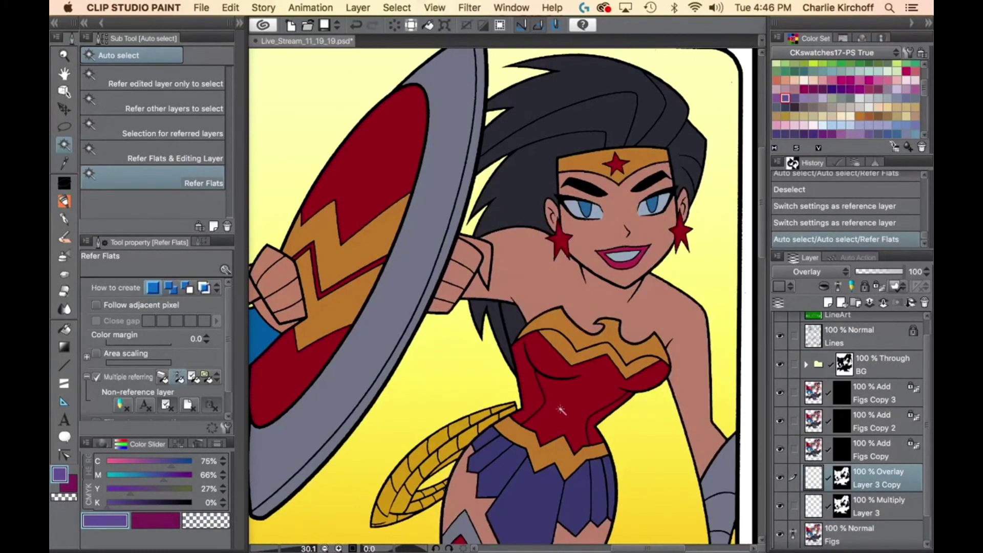
key(b)
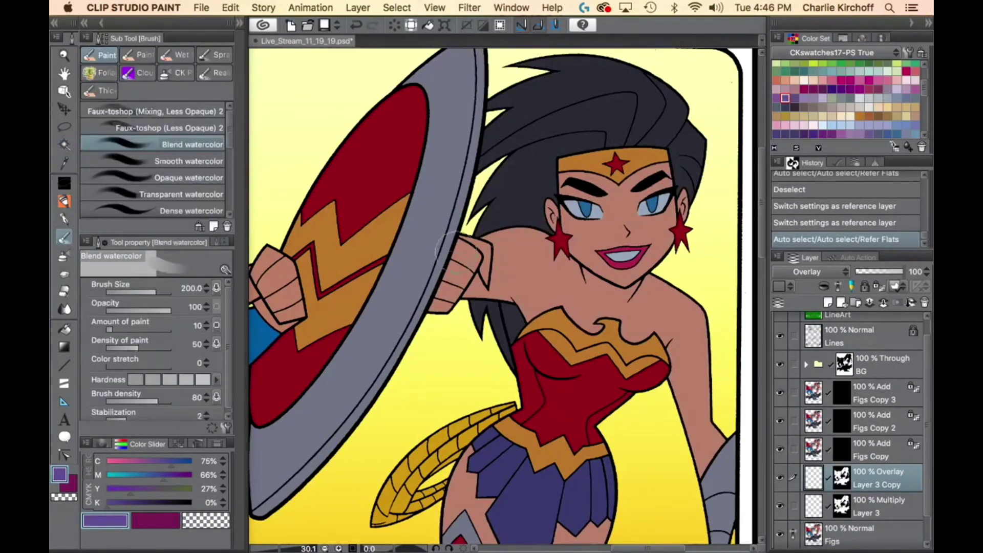
mouse_move(447, 247)
mouse_down()
mouse_move(442, 313)
mouse_move(445, 276)
mouse_move(464, 287)
mouse_move(495, 248)
mouse_up()
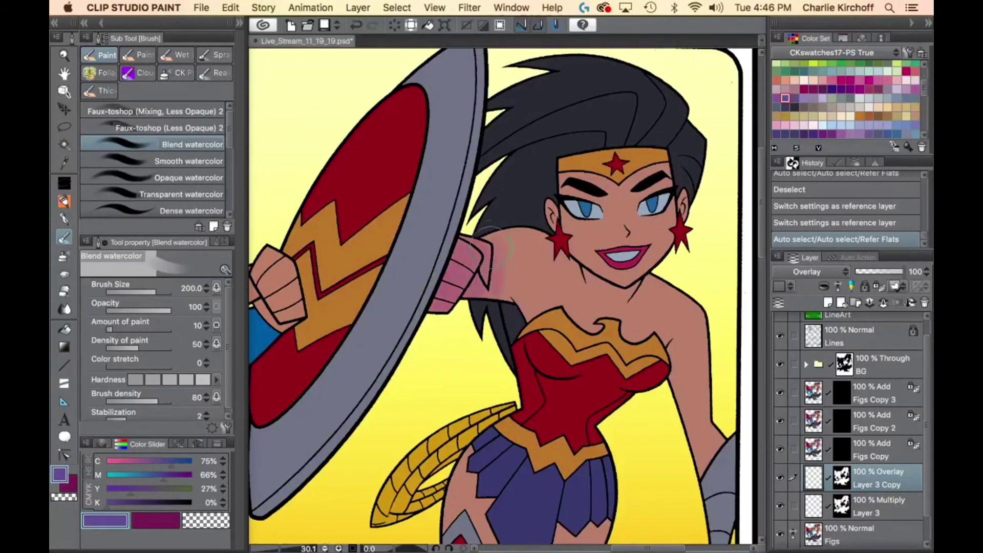
mouse_move(504, 287)
mouse_down()
mouse_move(489, 311)
mouse_move(519, 248)
mouse_move(527, 308)
mouse_move(508, 264)
mouse_move(476, 308)
mouse_move(471, 245)
mouse_move(457, 282)
mouse_move(517, 271)
mouse_up()
mouse_move(530, 226)
mouse_down()
mouse_move(512, 287)
mouse_move(477, 338)
mouse_up()
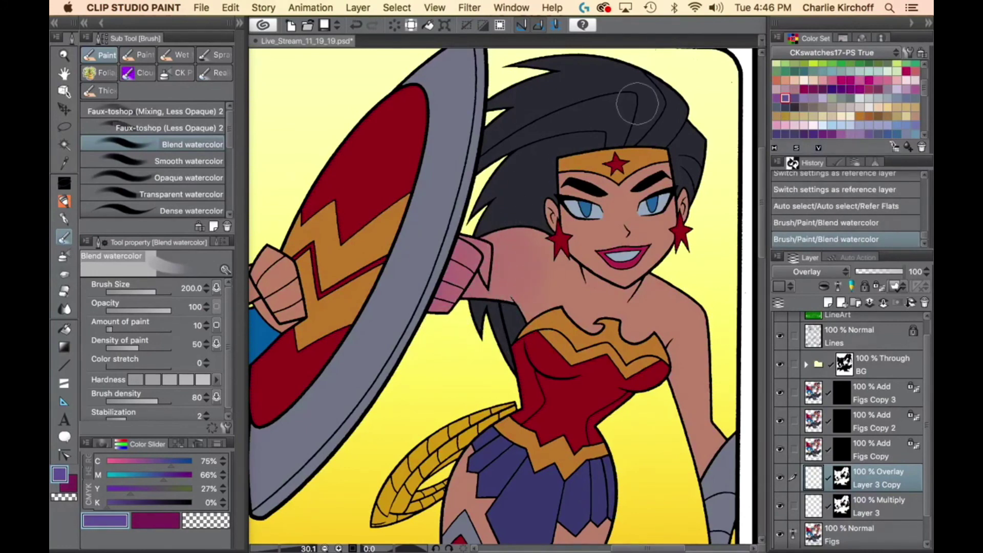
drag(657, 476, 678, 438)
Lighten the purple tint on Wonder Woman's fist by lassoing it with Lasso & Fill 50% in the transparent color.
key(super+space)
drag(501, 228, 535, 239)
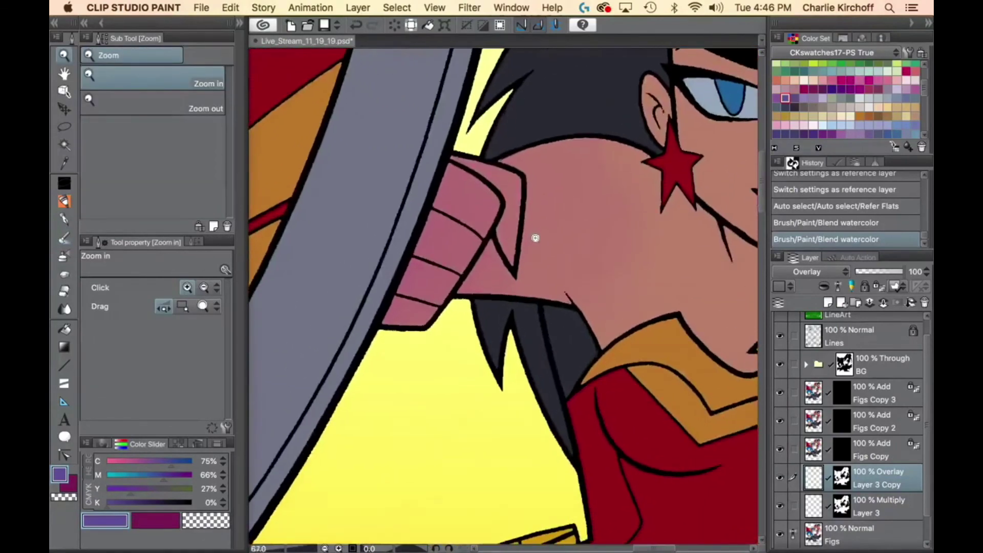
key(p)
key(period)
key(period)
key(c)
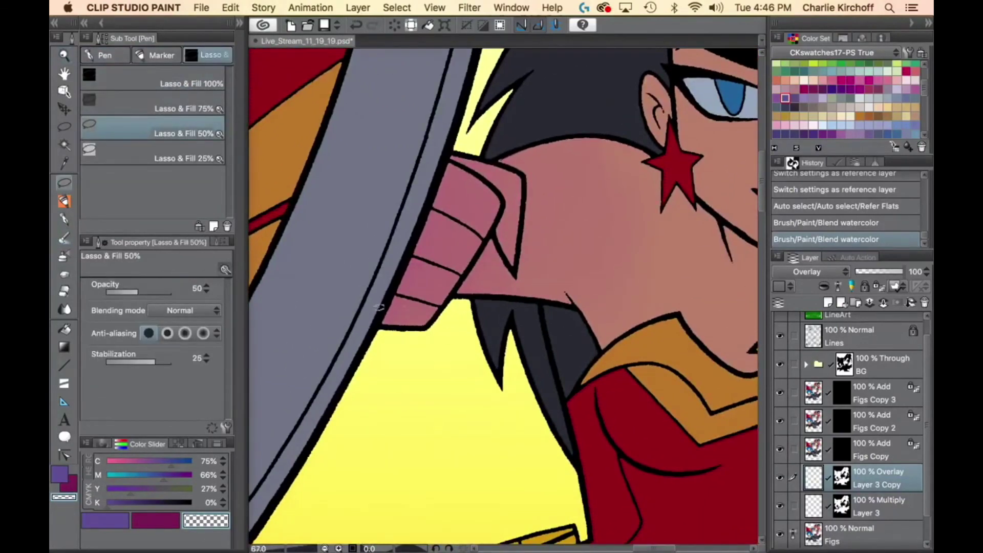
mouse_move(369, 293)
mouse_down()
mouse_move(447, 334)
mouse_move(454, 296)
mouse_move(493, 228)
mouse_up()
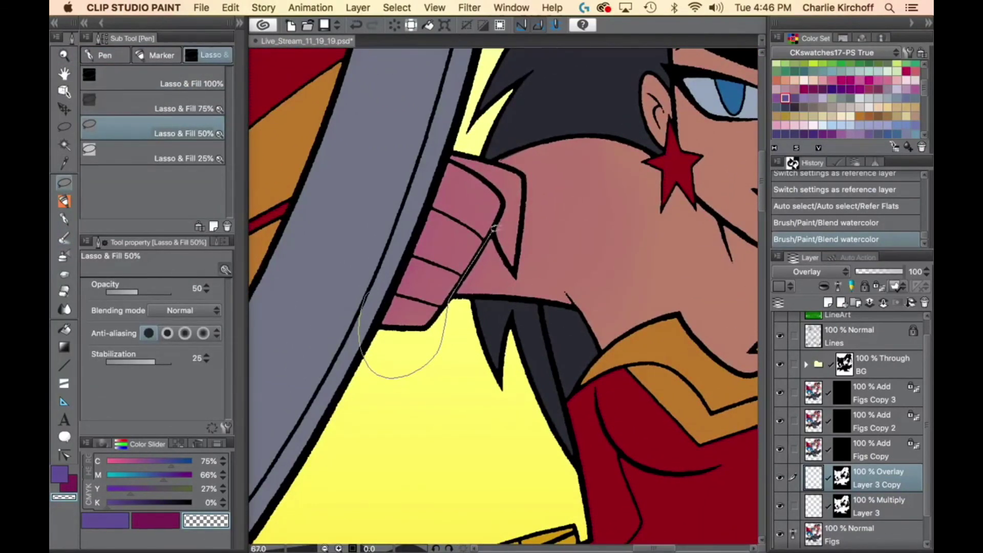
mouse_move(518, 259)
mouse_down()
mouse_move(527, 194)
mouse_move(435, 154)
mouse_up()
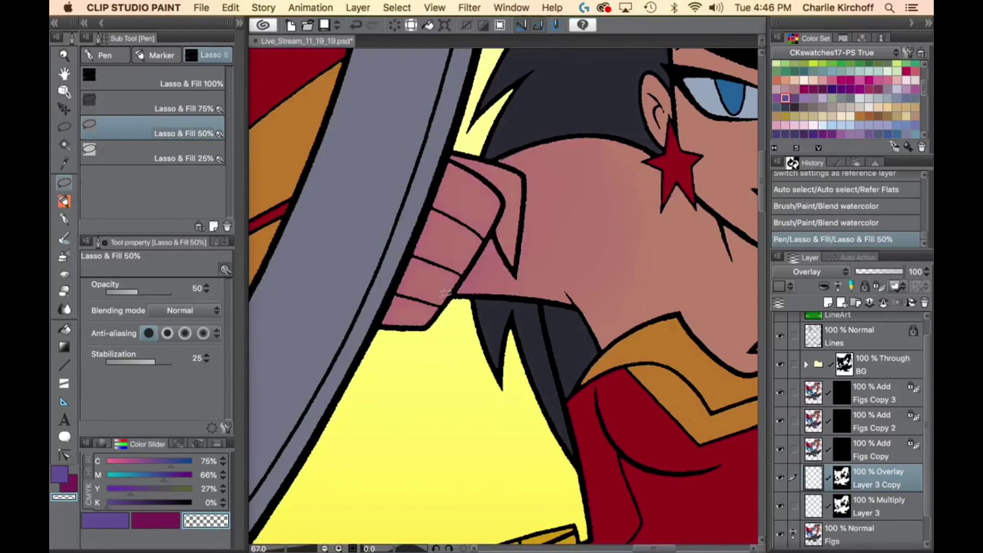
Select the boot, grey trim and thigh of Wonder Woman's bent leg using Refer Flats with Follow adjacent pixel enabled.
key(super+0)
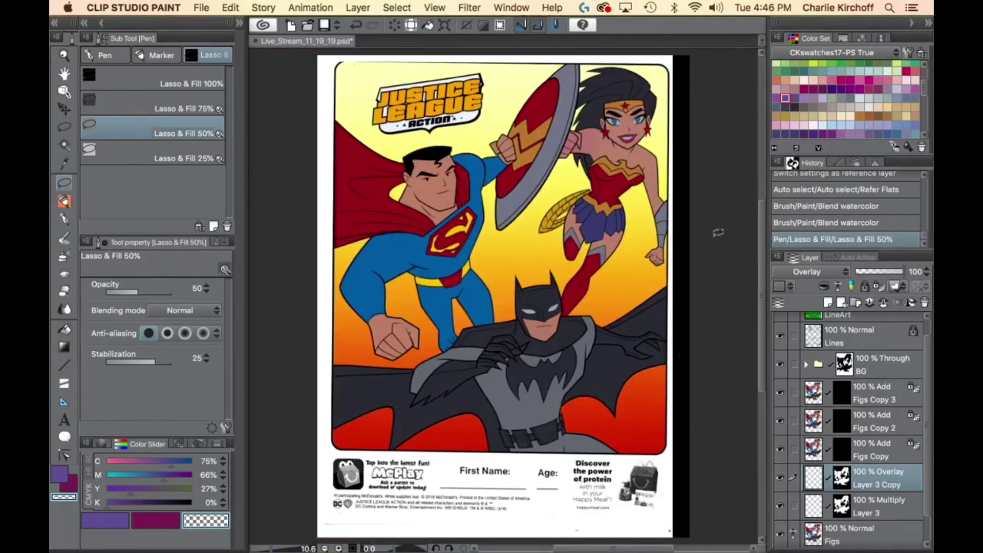
key(super+space)
drag(597, 212, 656, 251)
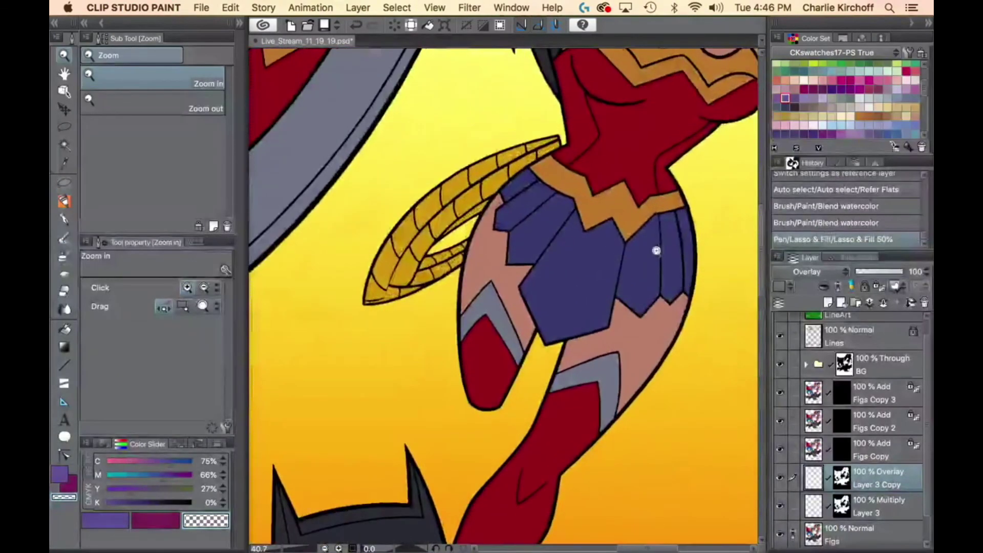
key(w)
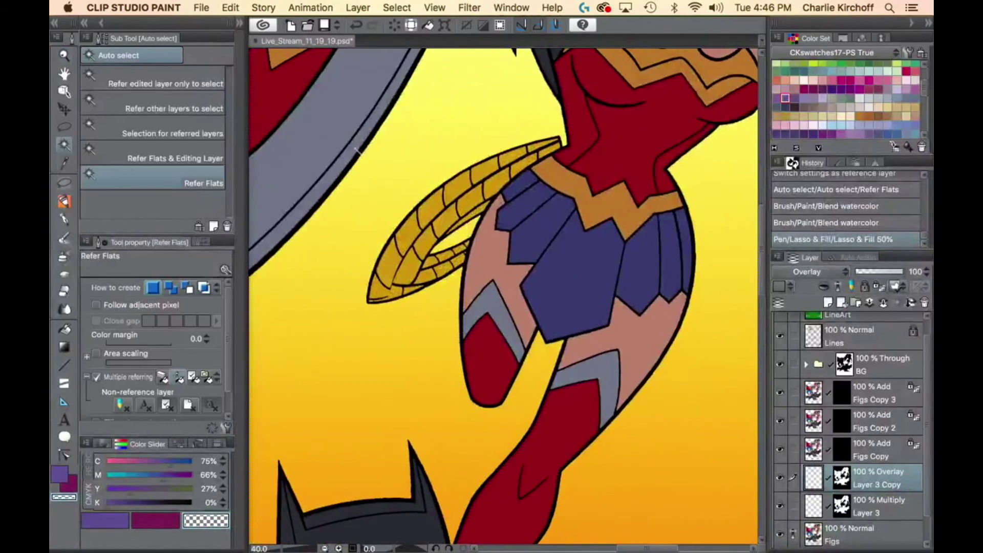
click(96, 305)
click(483, 359)
shift+click(499, 314)
shift+click(515, 286)
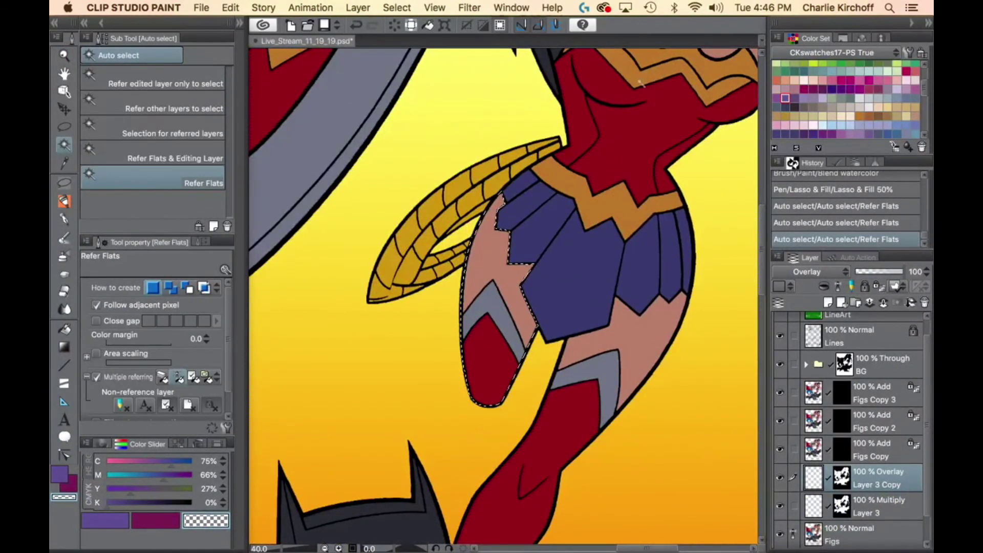
click(96, 304)
Brush purple over Wonder Woman's selected bent leg on the Overlay layer with Blend watercolor, and deselect.
key(x)
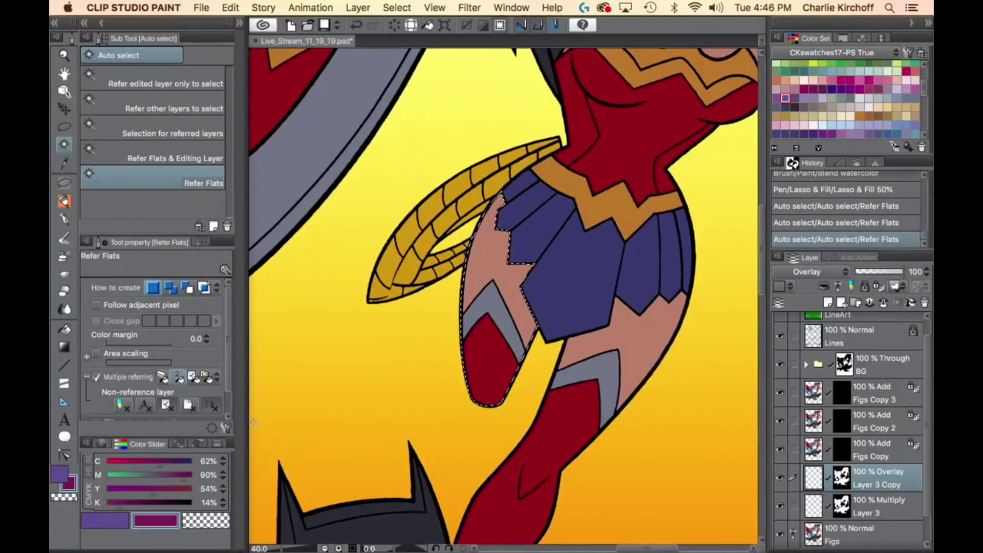
key(x)
key(b)
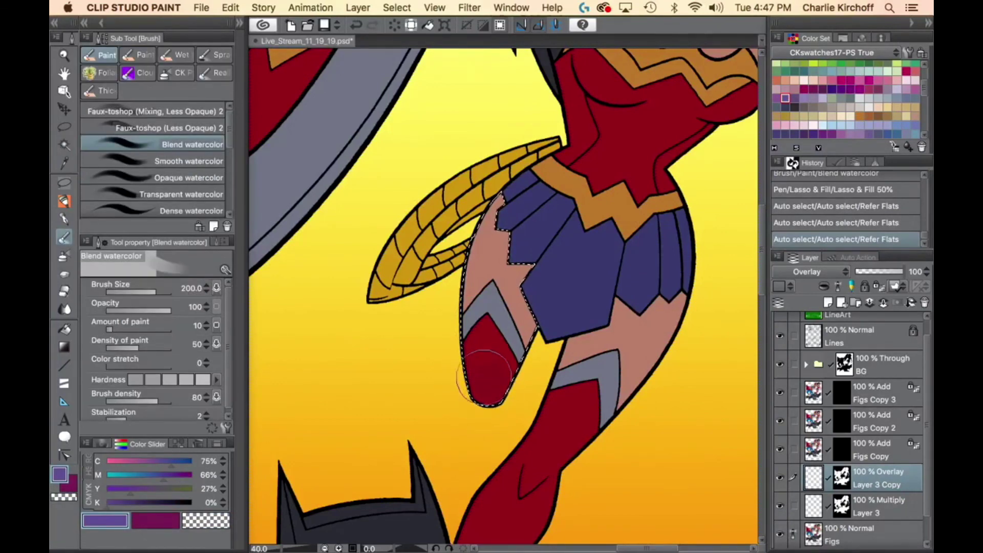
mouse_move(514, 343)
mouse_down()
mouse_move(484, 310)
mouse_move(490, 301)
mouse_move(485, 324)
mouse_move(502, 295)
mouse_move(490, 307)
mouse_move(500, 220)
mouse_move(523, 364)
mouse_move(512, 203)
mouse_move(481, 369)
mouse_move(499, 389)
mouse_up()
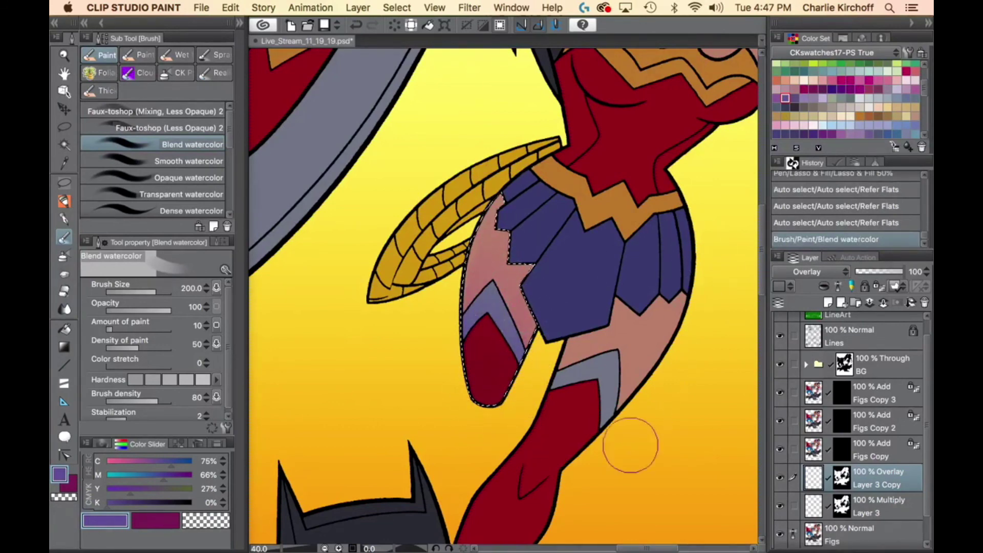
drag(659, 439, 506, 492)
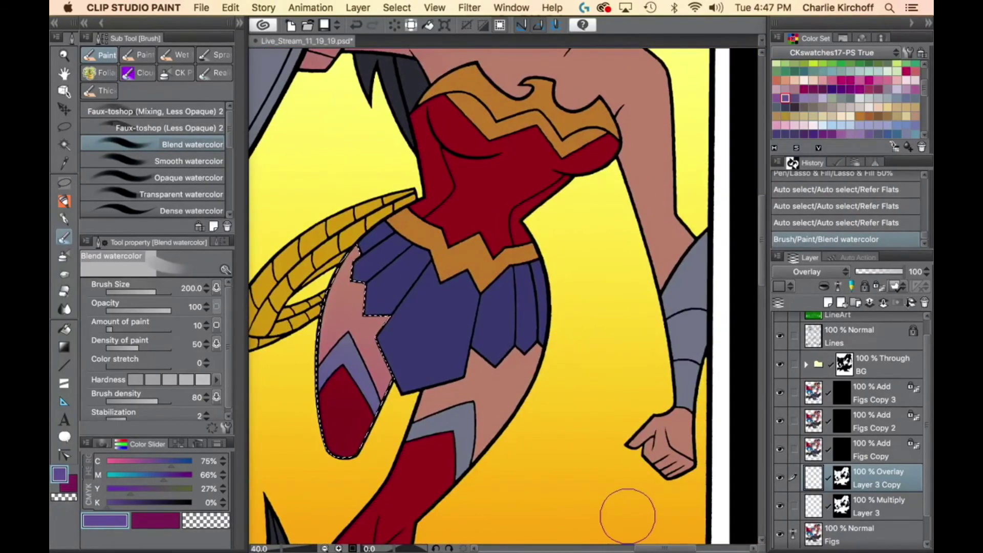
key(super+d)
Lasso the small triangle at Superman's foot on the Figs layer and fill it with the red sampled from his trunks.
key(super+space)
mouse_move(612, 472)
mouse_down()
mouse_move(568, 495)
mouse_move(612, 446)
mouse_move(641, 325)
mouse_move(658, 302)
mouse_up()
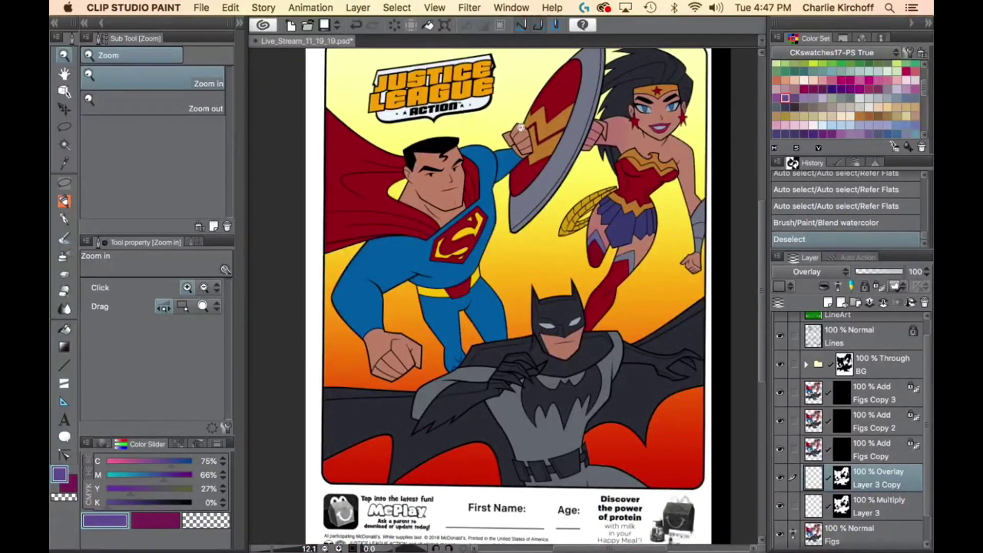
drag(476, 334, 515, 322)
drag(420, 385, 441, 401)
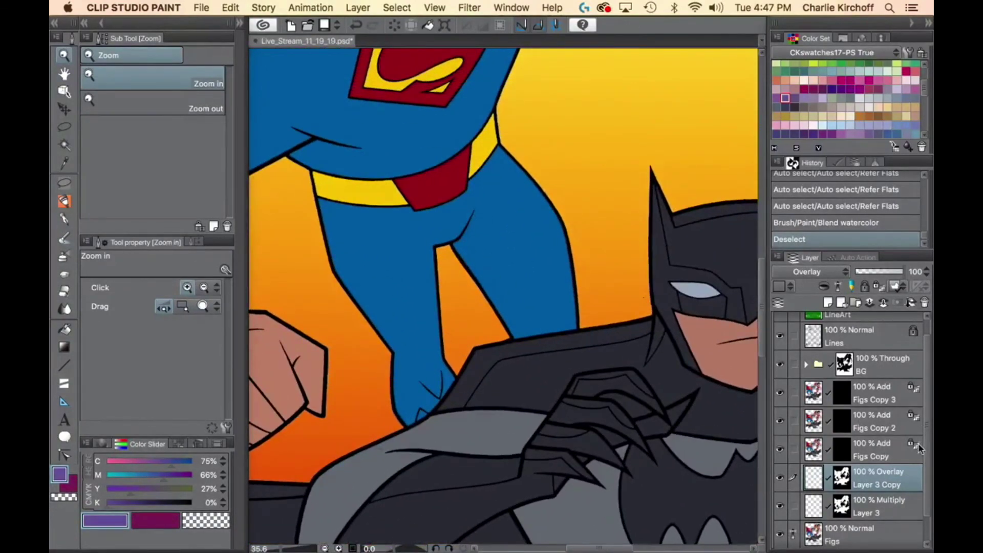
scroll(870, 487, down, 1)
click(814, 514)
key(b)
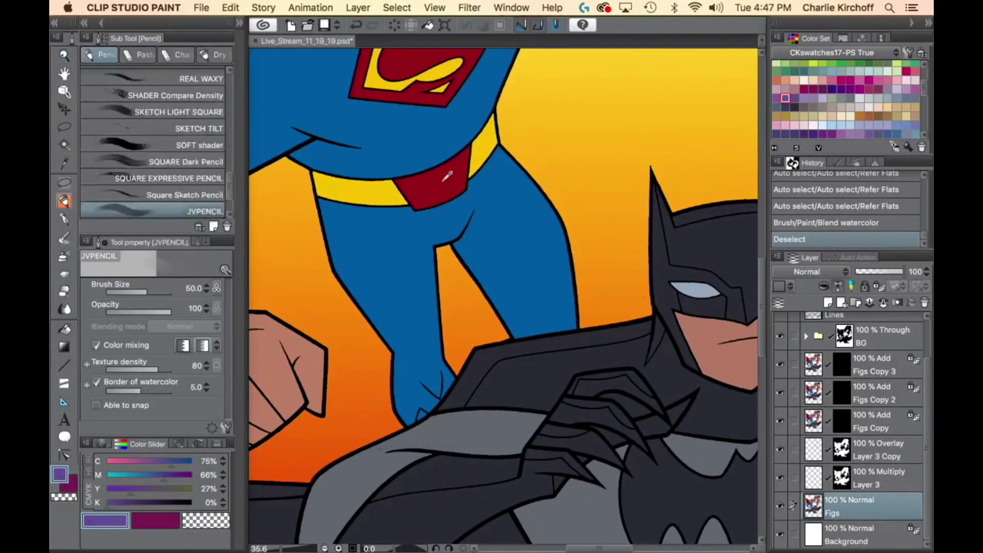
alt+click(447, 178)
mouse_move(417, 428)
mouse_down()
mouse_move(511, 428)
mouse_move(526, 388)
mouse_up()
key(m)
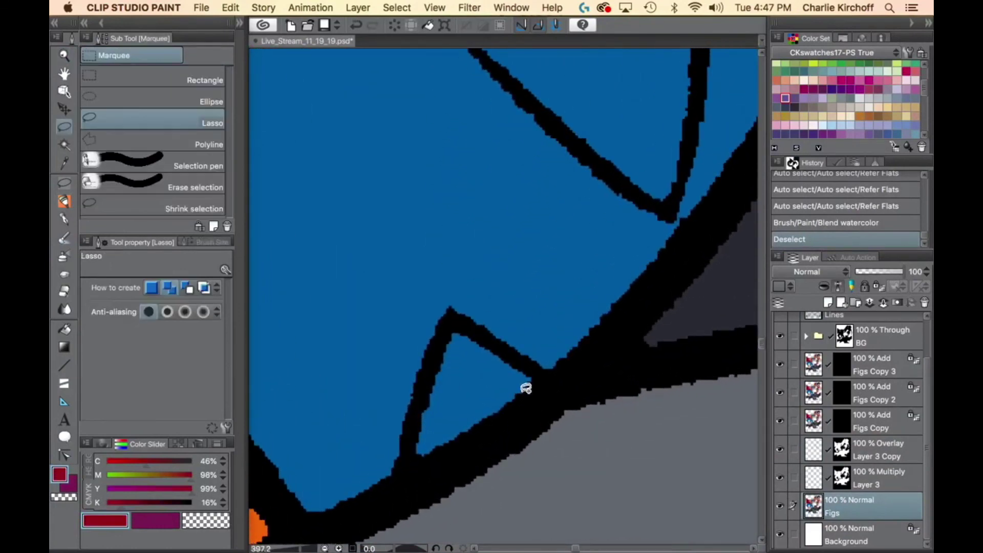
mouse_move(410, 427)
mouse_down()
mouse_move(529, 406)
mouse_move(536, 358)
mouse_up()
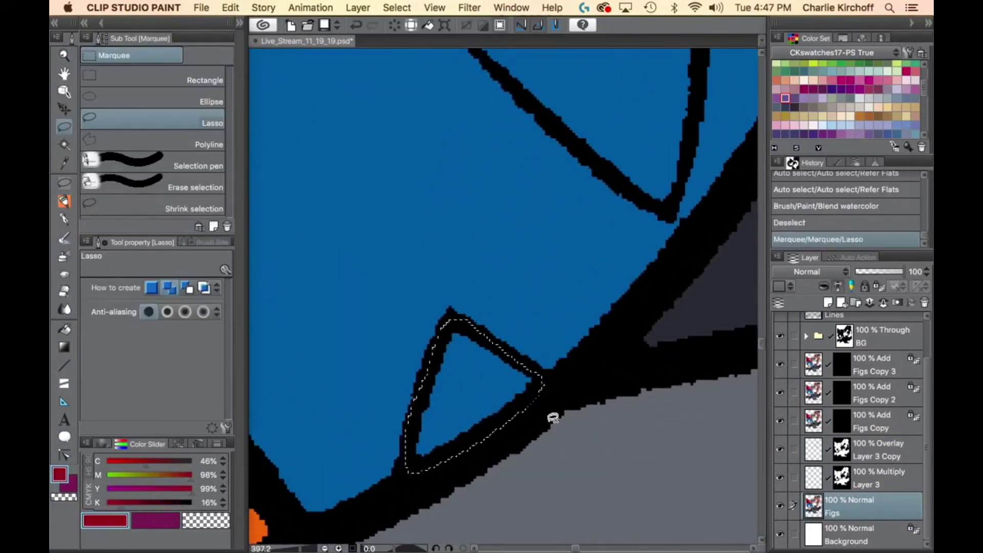
mouse_move(556, 447)
mouse_down()
mouse_move(333, 403)
mouse_move(570, 468)
mouse_up()
key(alt+BackSpace)
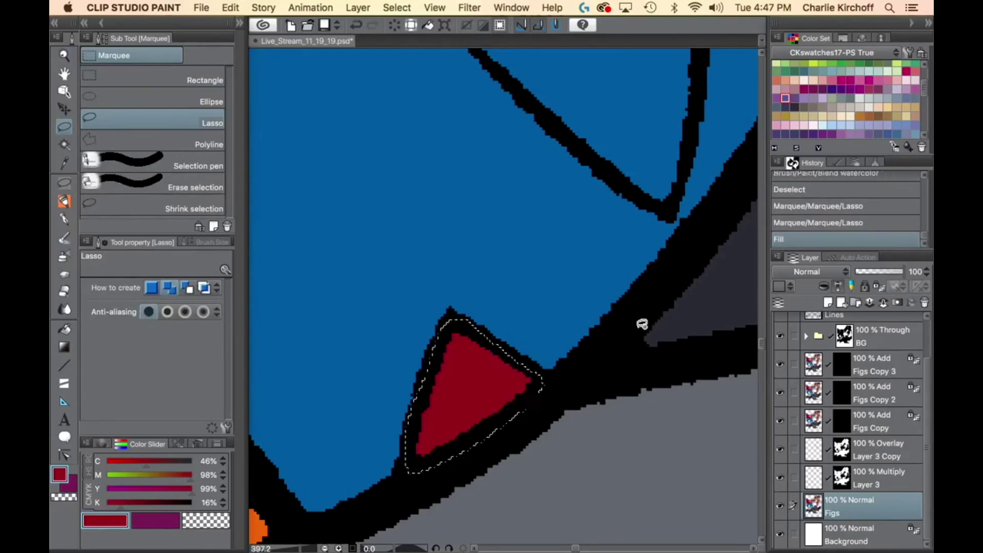
Fill the same triangle with red on the Figs Copy, Figs Copy 2 and Figs Copy 3 layers, and deselect.
click(813, 422)
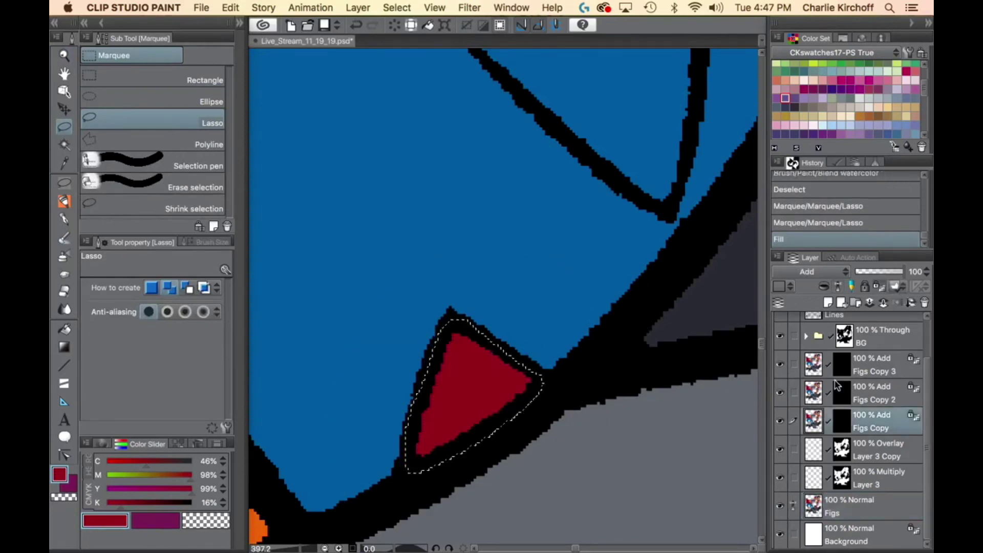
key(alt+BackSpace)
click(814, 399)
key(alt+BackSpace)
click(832, 367)
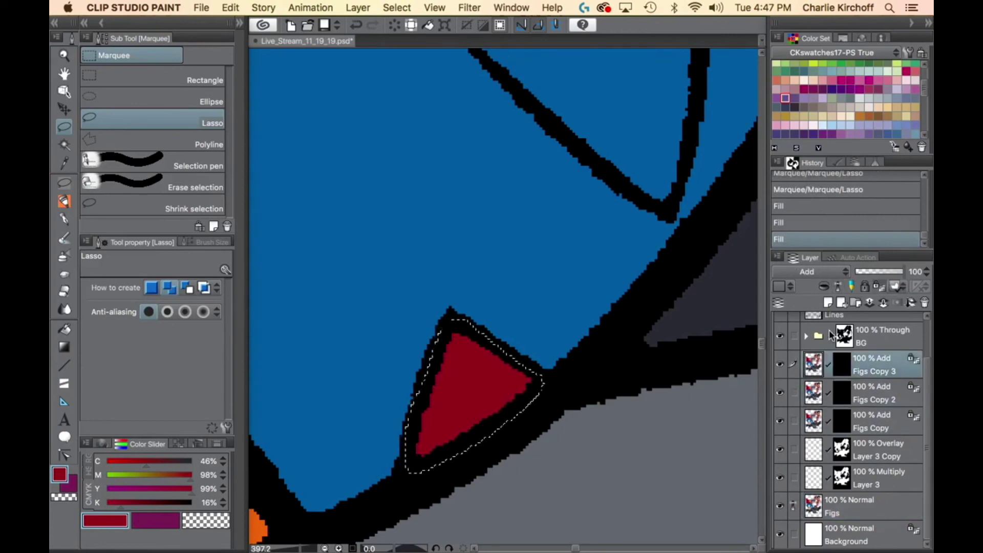
key(alt+BackSpace)
key(ctrl+d)
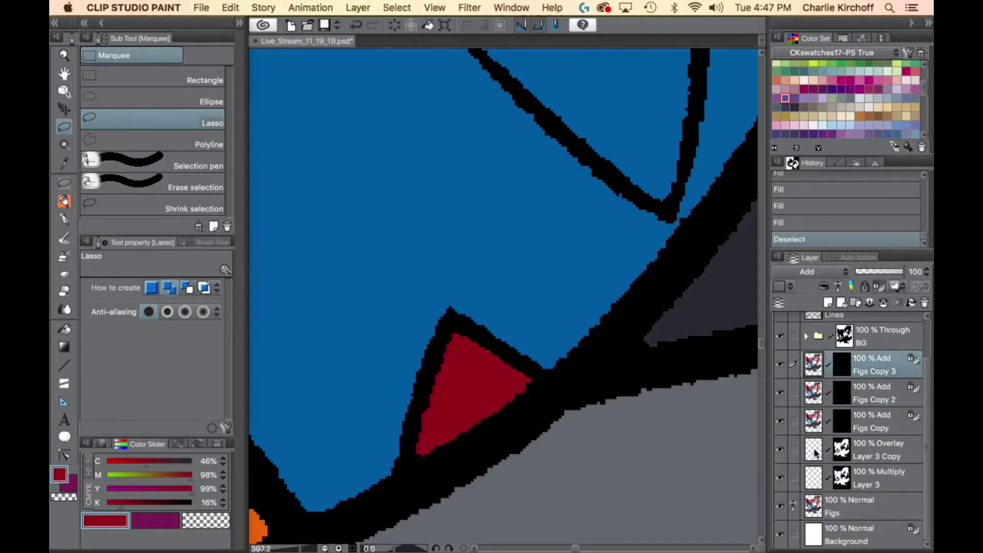
On the Overlay layer, select Superman's foot, legs, belt, trunks and blue torso using Refer Flats with Follow adjacent pixel enabled.
click(816, 453)
key(ctrl+0)
key(w)
scroll(474, 315, up, 5)
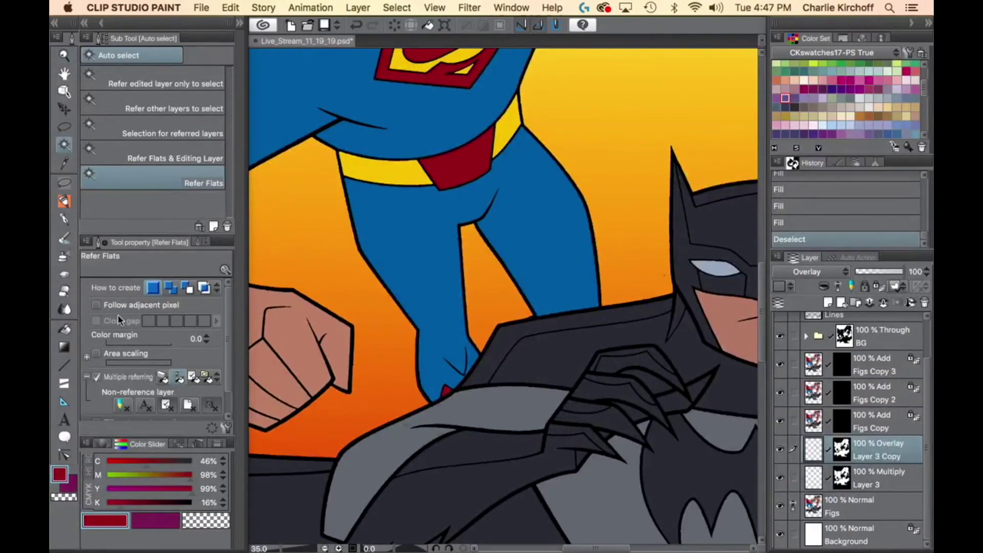
click(446, 392)
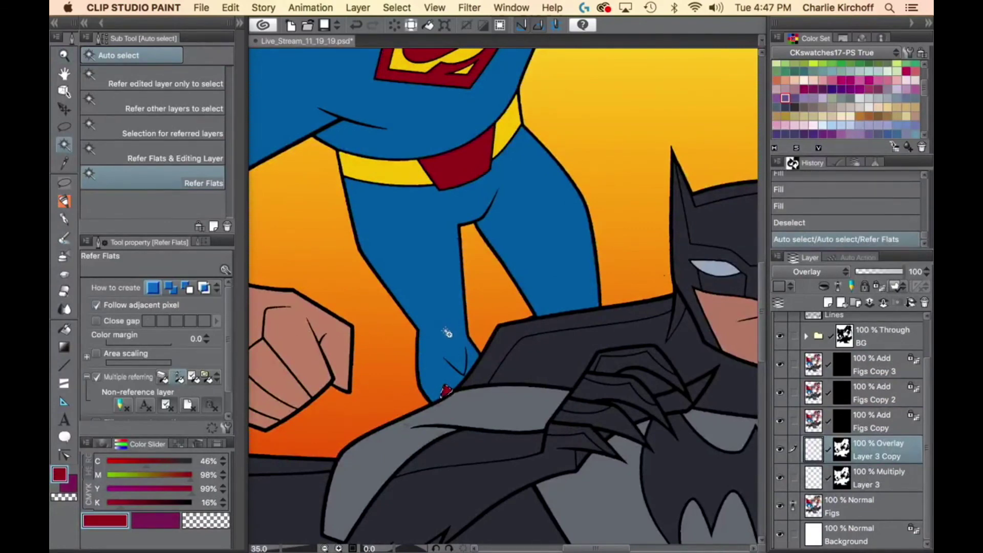
shift+click(451, 332)
shift+click(408, 172)
shift+click(465, 168)
shift+click(516, 127)
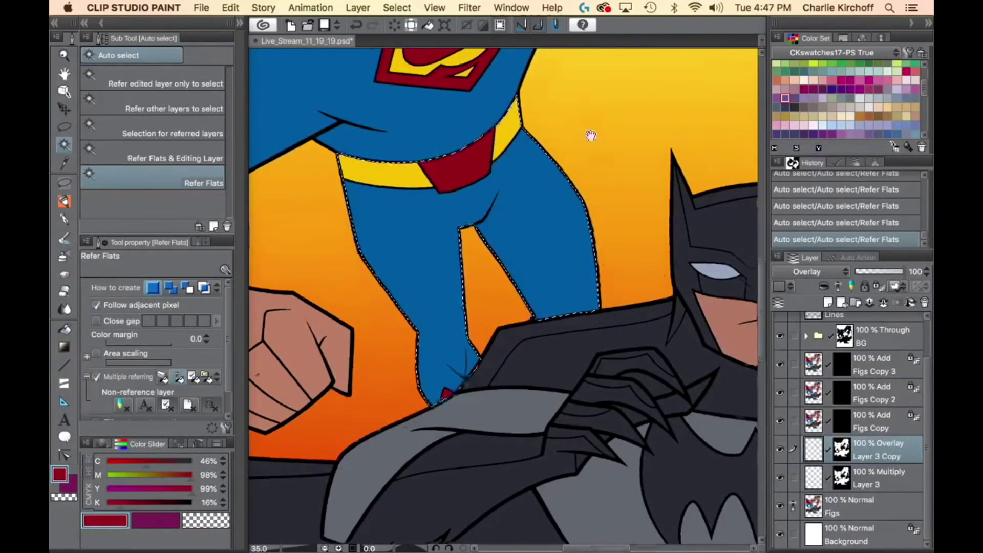
scroll(588, 136, up, 5)
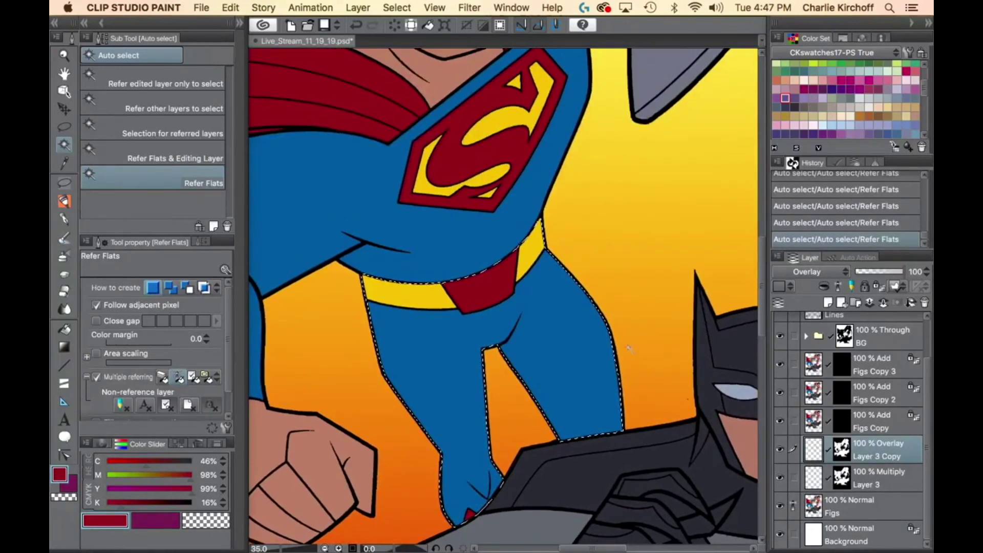
shift+click(466, 252)
Brush red over Superman's legs and lower torso using Blend watercolor at size 500.
key(super+space)
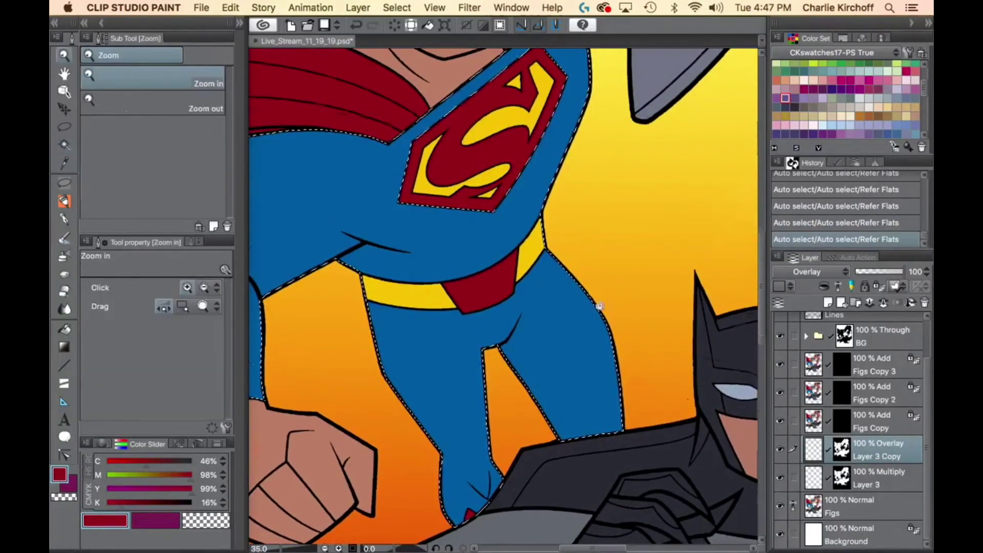
alt+click(600, 306)
key(b)
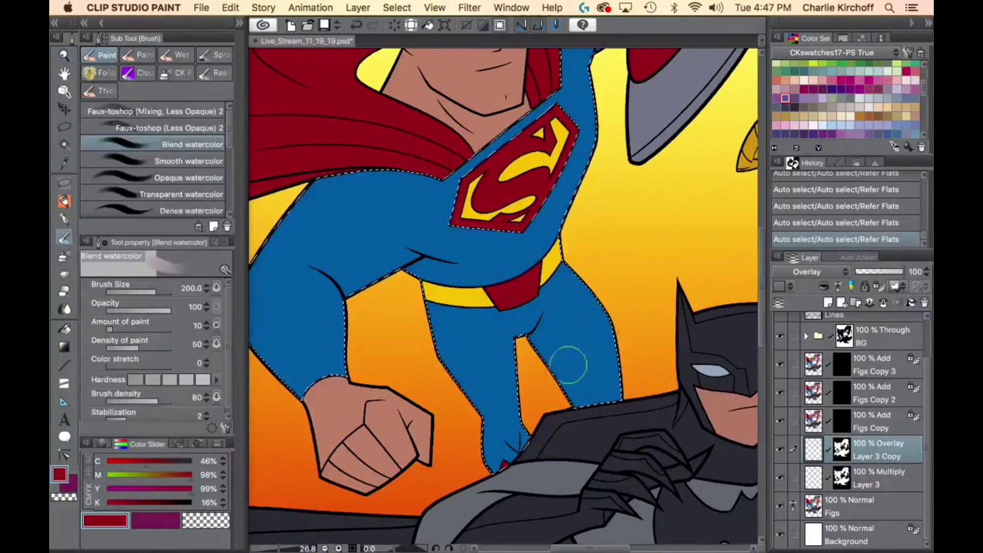
key(])
key(])
key(])
key(])
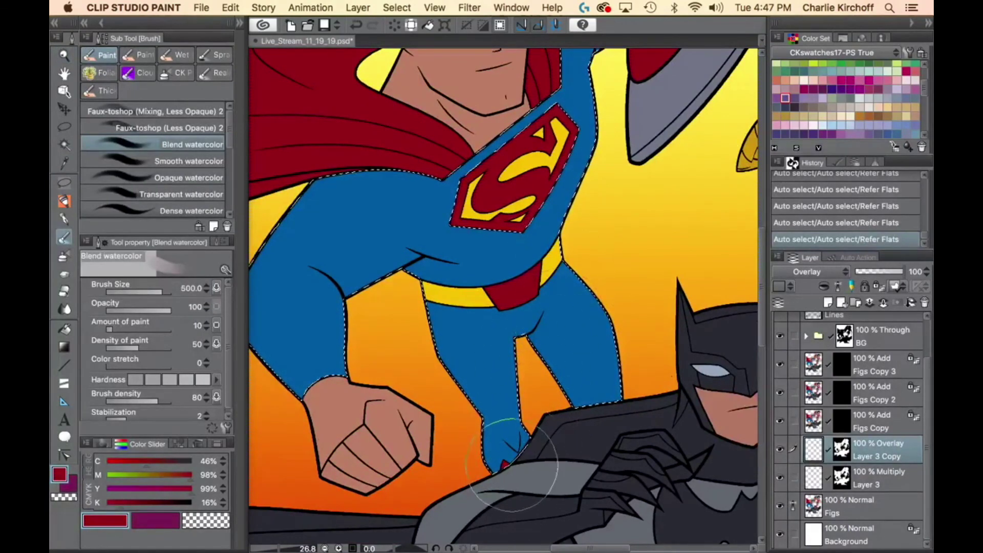
mouse_move(511, 467)
mouse_down()
mouse_move(514, 444)
mouse_move(514, 456)
mouse_move(528, 437)
mouse_move(609, 395)
mouse_move(589, 406)
mouse_move(547, 400)
mouse_move(514, 380)
mouse_move(511, 418)
mouse_move(495, 409)
mouse_move(537, 356)
mouse_move(602, 364)
mouse_move(546, 352)
mouse_move(593, 289)
mouse_move(488, 372)
mouse_move(550, 329)
mouse_move(523, 344)
mouse_move(460, 344)
mouse_move(447, 328)
mouse_move(494, 327)
mouse_move(471, 384)
mouse_move(492, 338)
mouse_move(430, 296)
mouse_move(491, 301)
mouse_move(529, 289)
mouse_move(484, 310)
mouse_move(459, 310)
mouse_move(509, 291)
mouse_move(537, 258)
mouse_move(613, 219)
mouse_move(510, 308)
mouse_move(543, 262)
mouse_move(631, 200)
mouse_up()
mouse_move(610, 382)
mouse_down()
mouse_move(610, 363)
mouse_move(548, 288)
mouse_up()
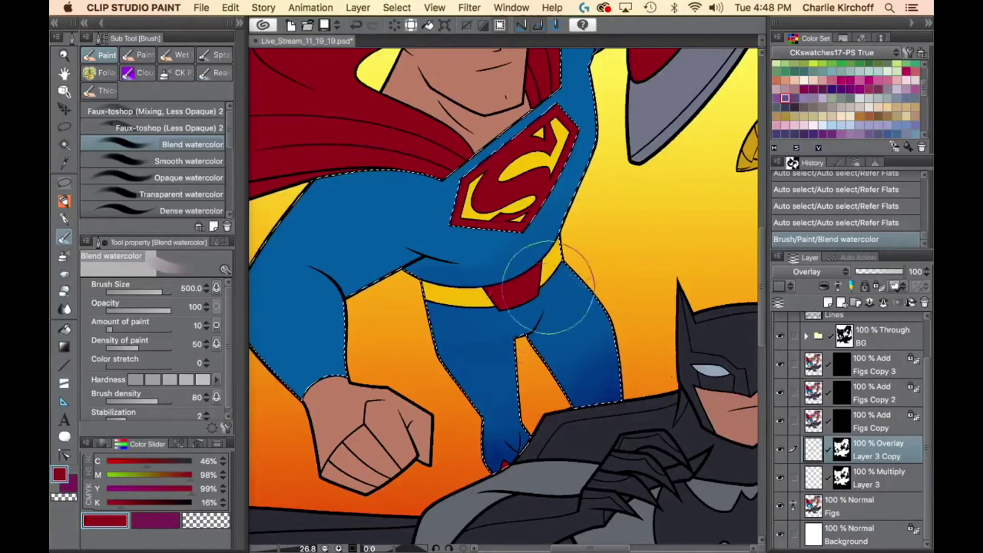
Shade the side of Superman's chest and his waist above the belt in red with Blend watercolor at size 150.
key(bracketleft)
key(bracketleft)
key(bracketleft)
key(bracketleft)
key(bracketleft)
key(bracketleft)
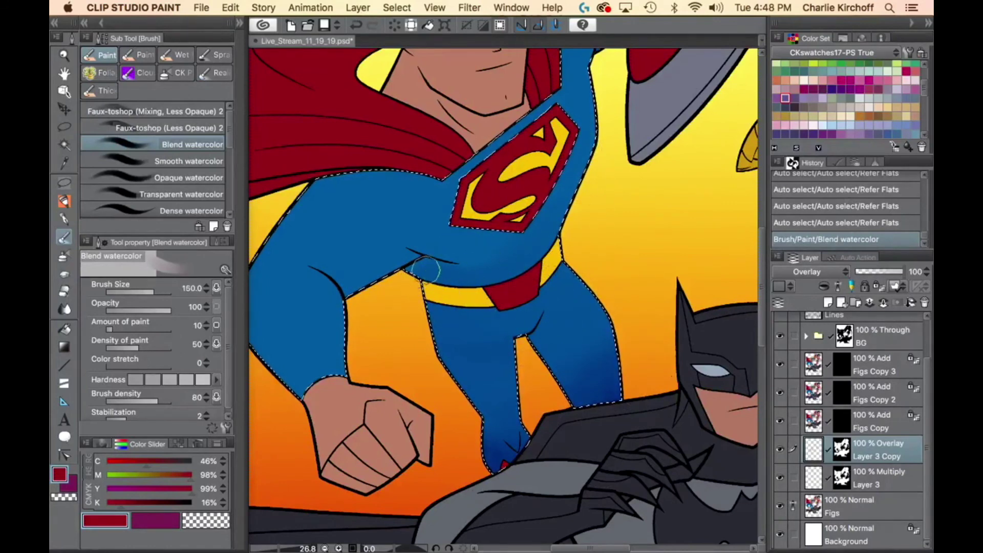
drag(570, 187, 607, 184)
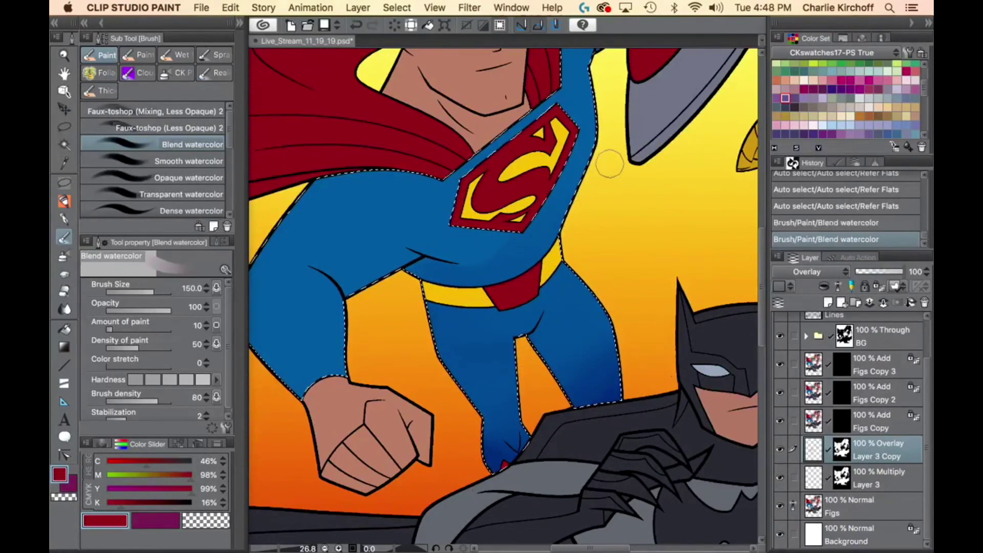
drag(506, 269, 519, 255)
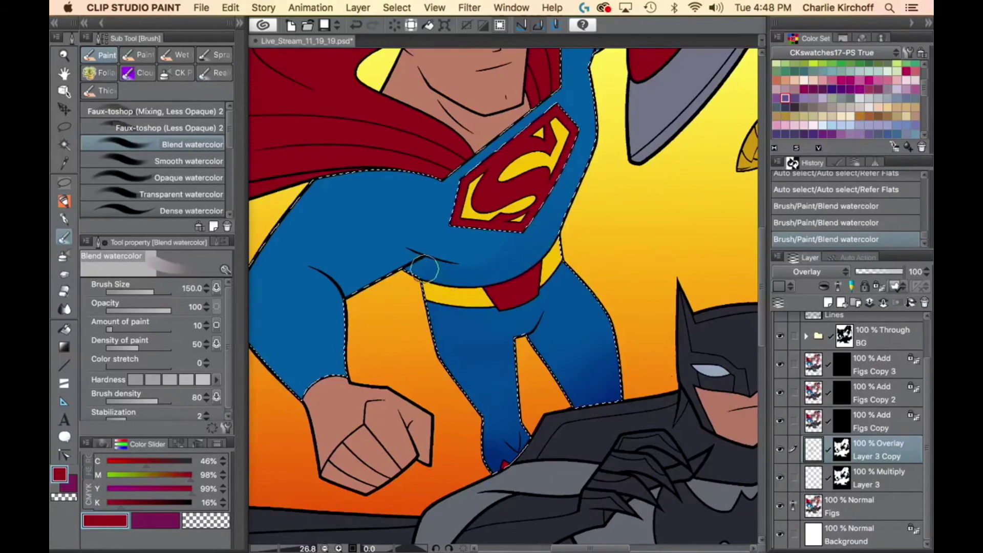
drag(425, 269, 408, 294)
Try to narrow the selection to Superman's raised forearm with the Lasso, and deselect.
drag(687, 177, 595, 425)
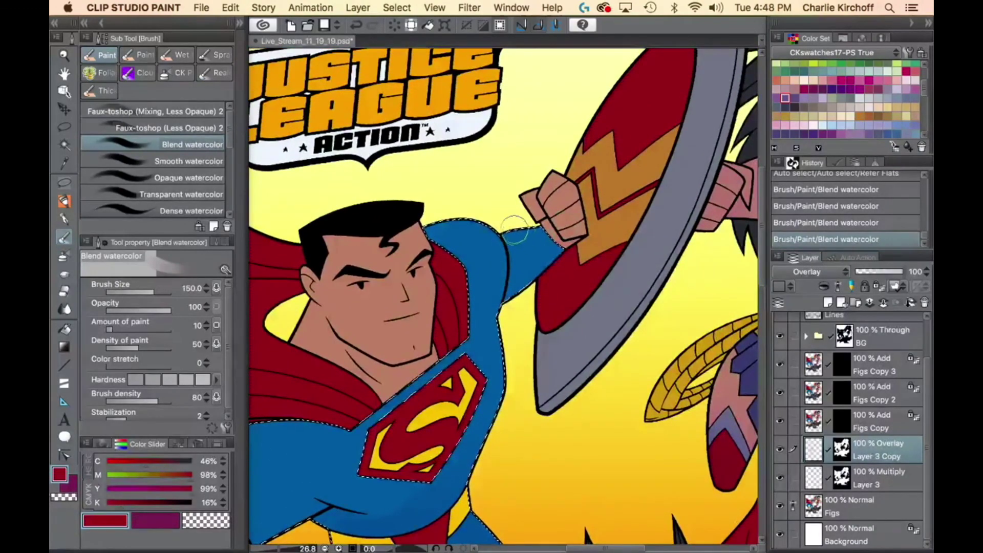
key(m)
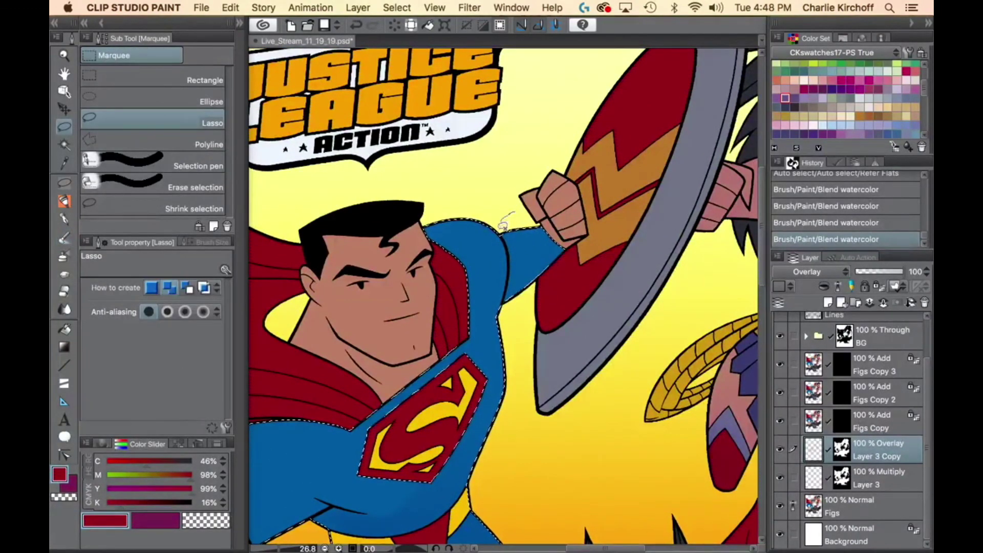
mouse_move(512, 261)
mouse_down()
mouse_move(508, 294)
mouse_move(607, 300)
mouse_move(537, 156)
mouse_move(518, 171)
mouse_up()
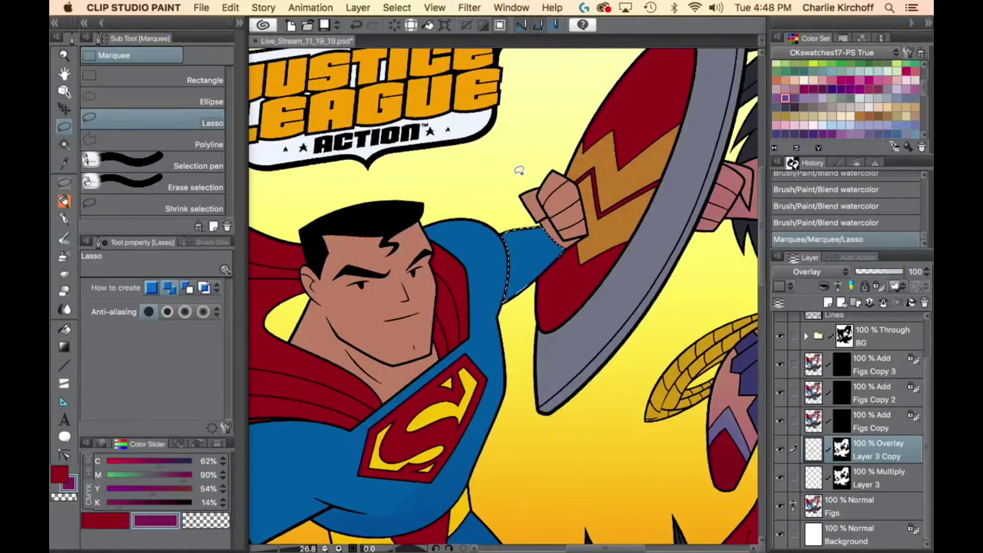
scroll(518, 170, down, 5)
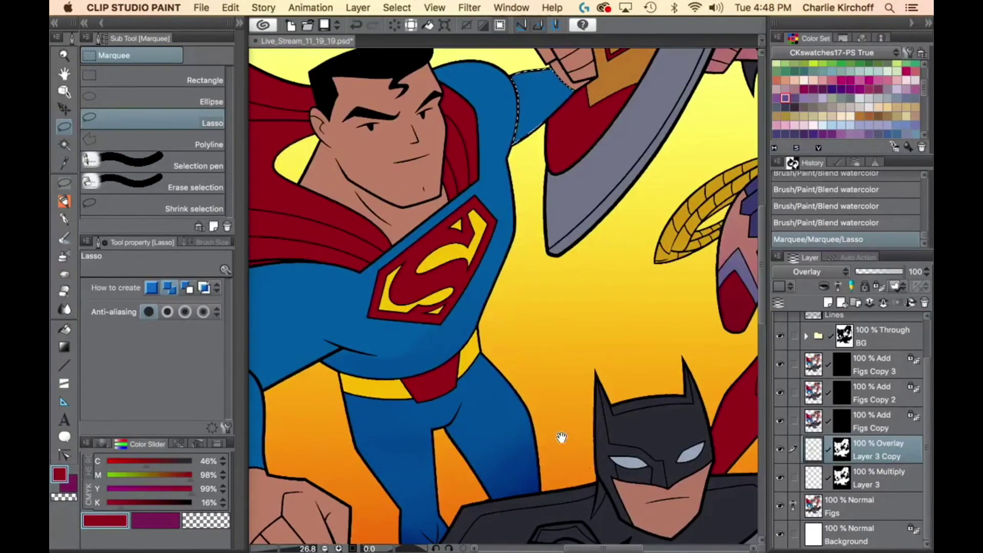
scroll(562, 437, down, 5)
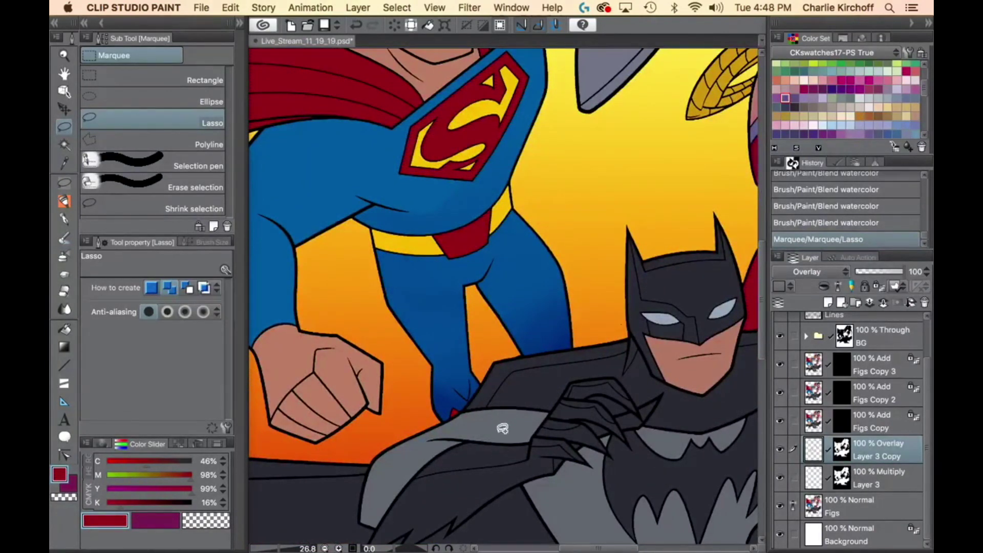
drag(493, 453, 503, 455)
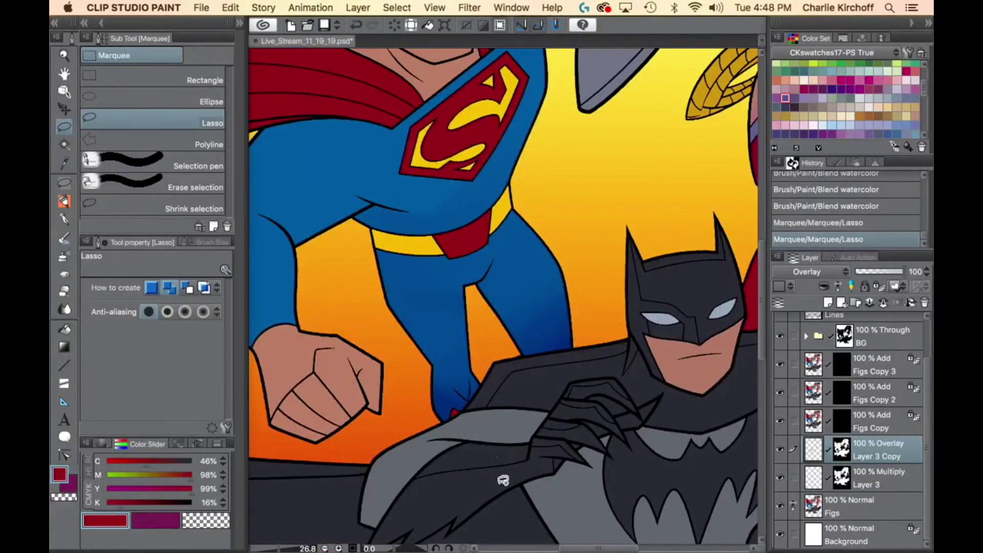
key(super+d)
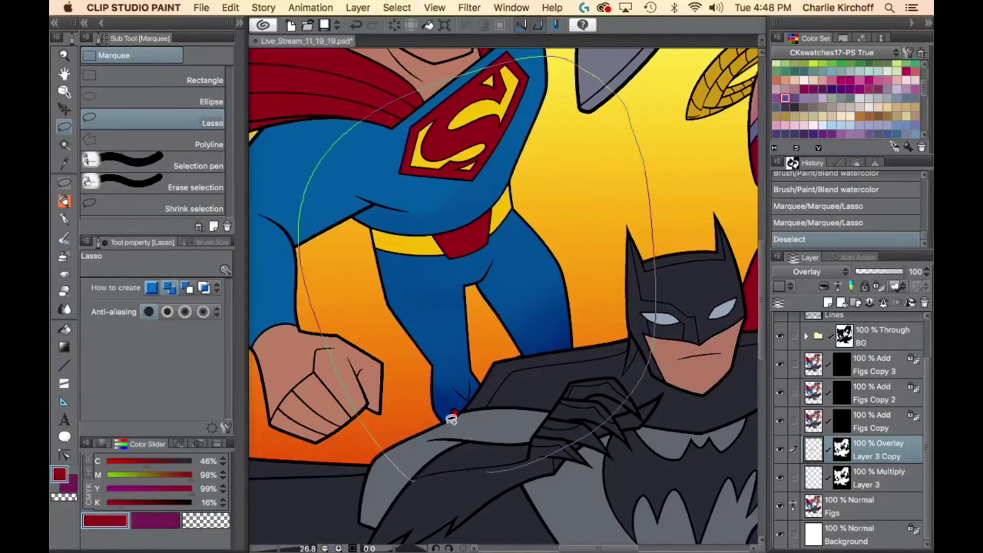
Lasso Superman's torso and legs and fill the existing Overlay shading with violet, with transparent pixels locked.
drag(451, 419, 487, 468)
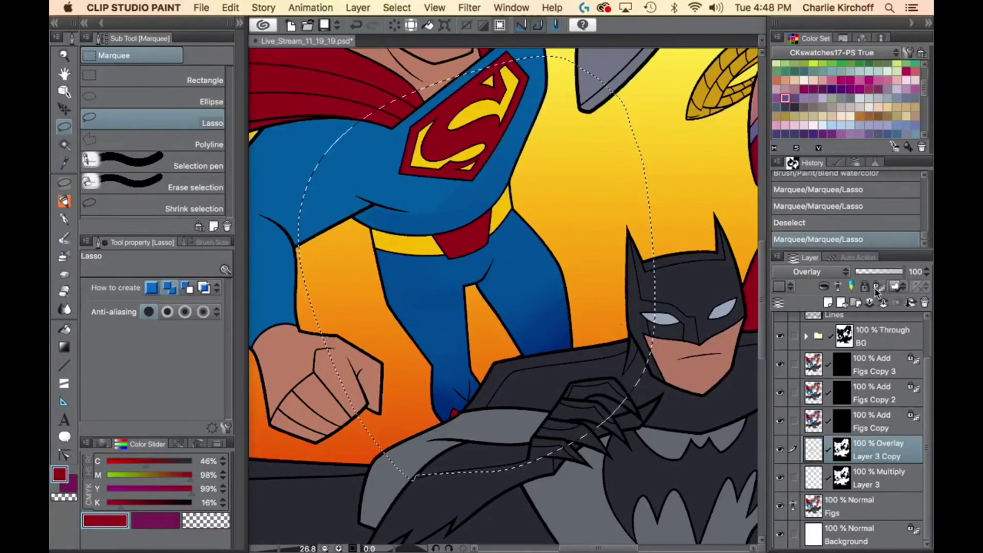
click(876, 288)
click(789, 91)
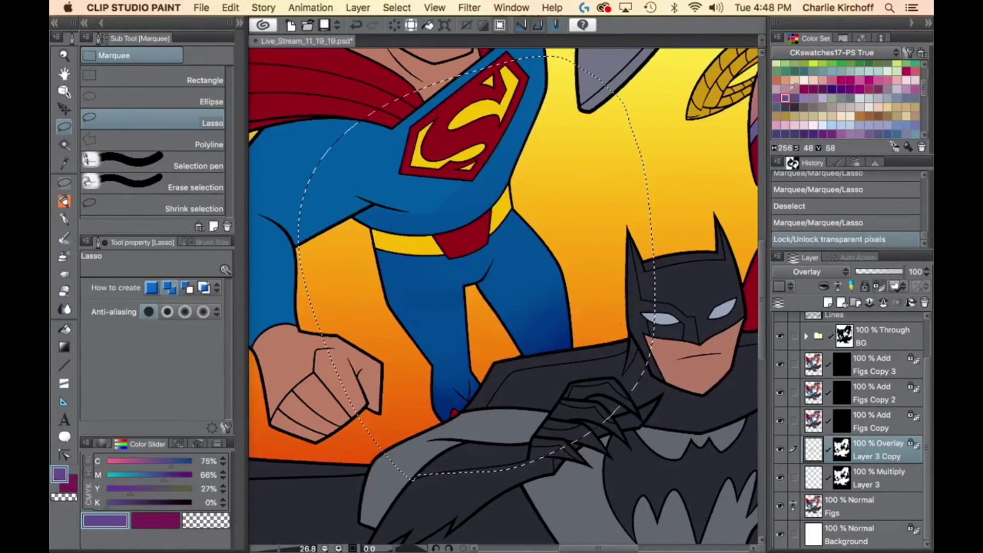
key(alt+BackSpace)
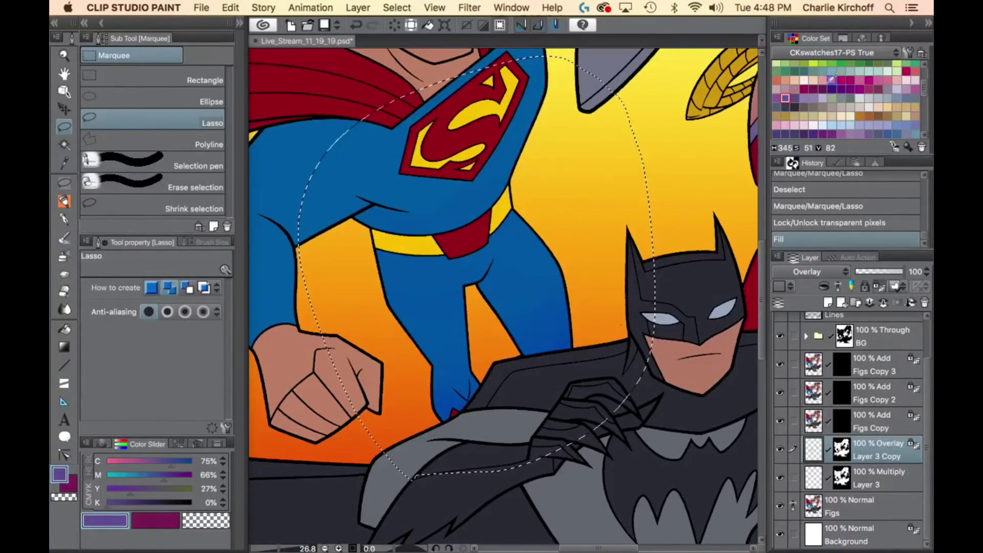
click(780, 450)
click(778, 451)
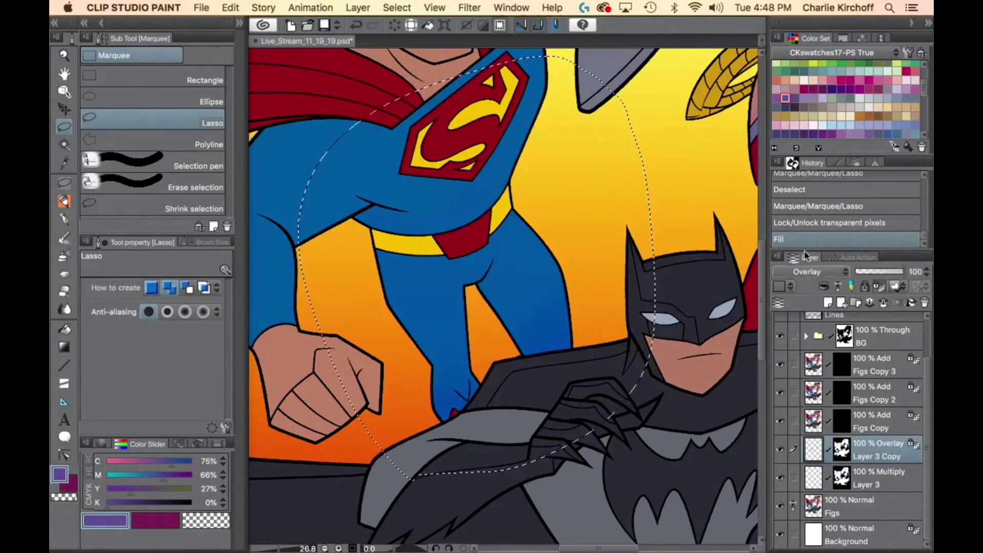
Unlock the Overlay layer's transparent pixels, try a violet Blend watercolor stroke on Superman's lower leg, and deselect.
key(b)
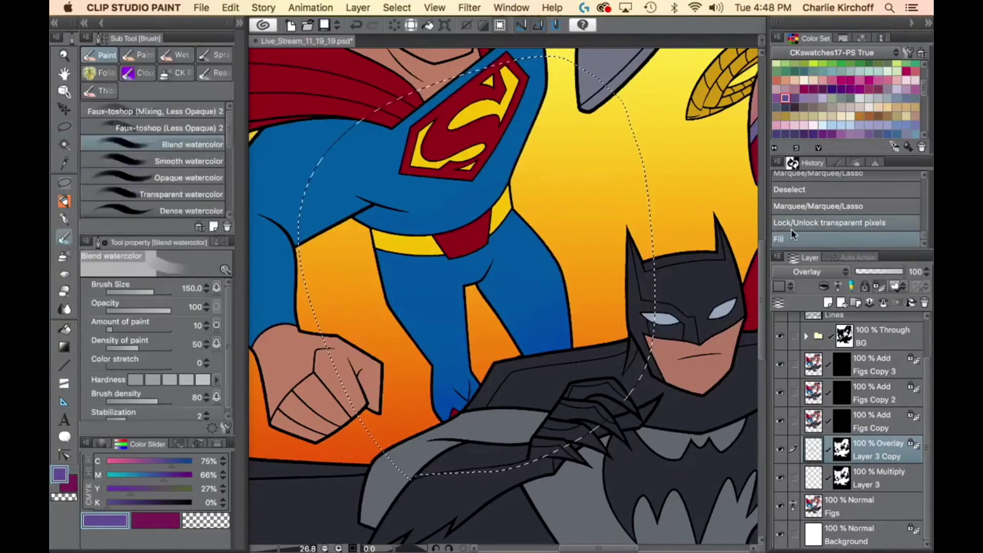
click(881, 288)
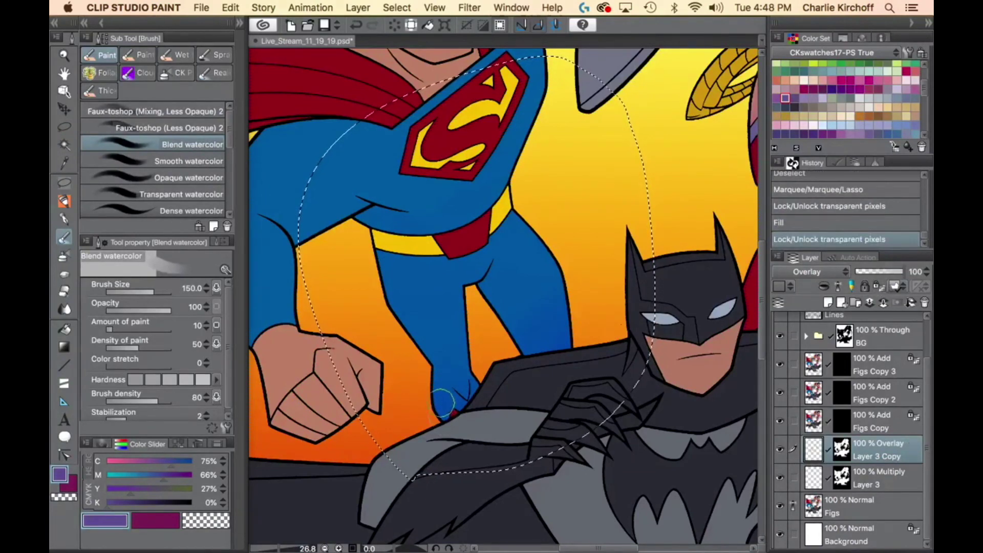
mouse_move(443, 401)
mouse_down()
mouse_move(456, 407)
mouse_move(471, 392)
mouse_up()
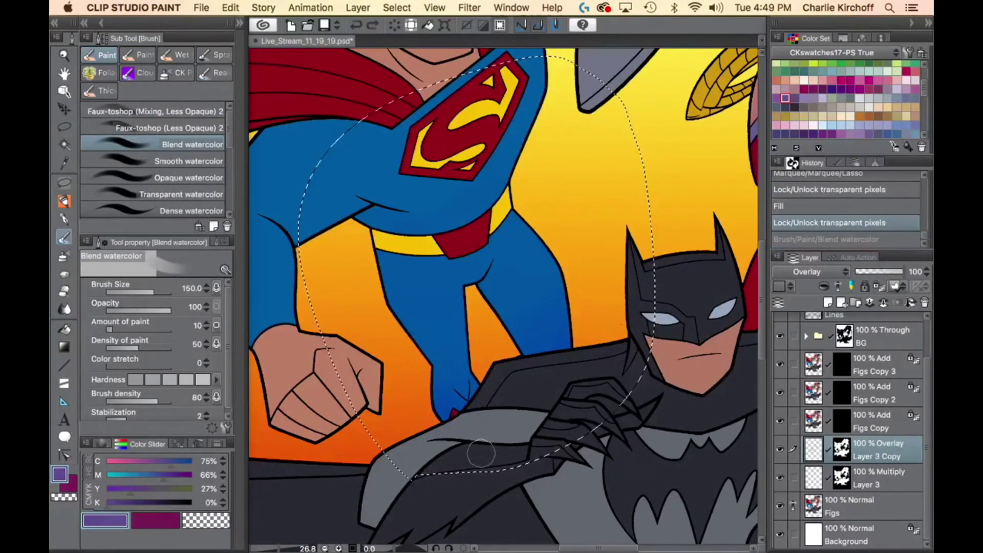
key(ctrl+d)
Select Superman's legs, trunks, belt and blue torso using Refer Flats with Follow adjacent pixel enabled.
key(w)
click(455, 408)
shift+click(459, 241)
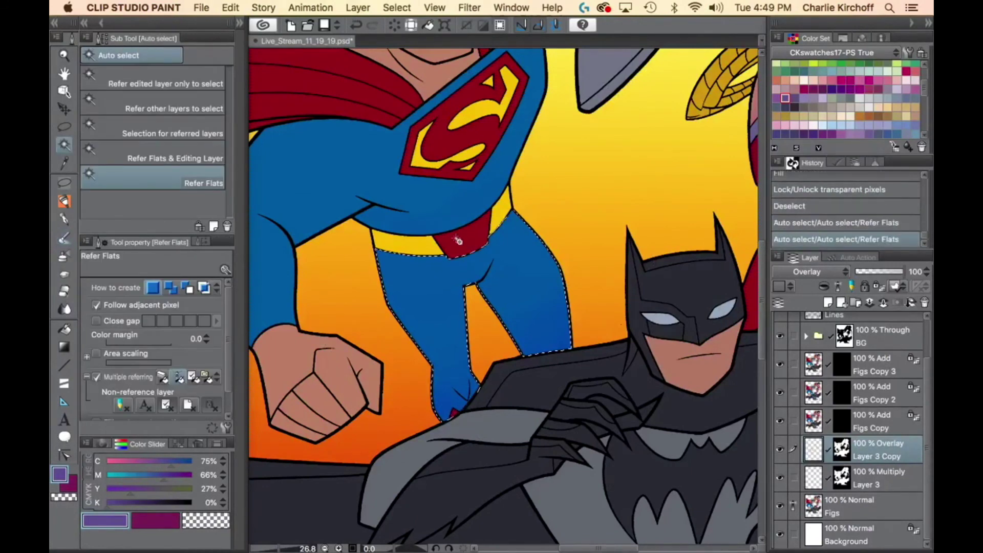
shift+click(433, 238)
shift+click(489, 208)
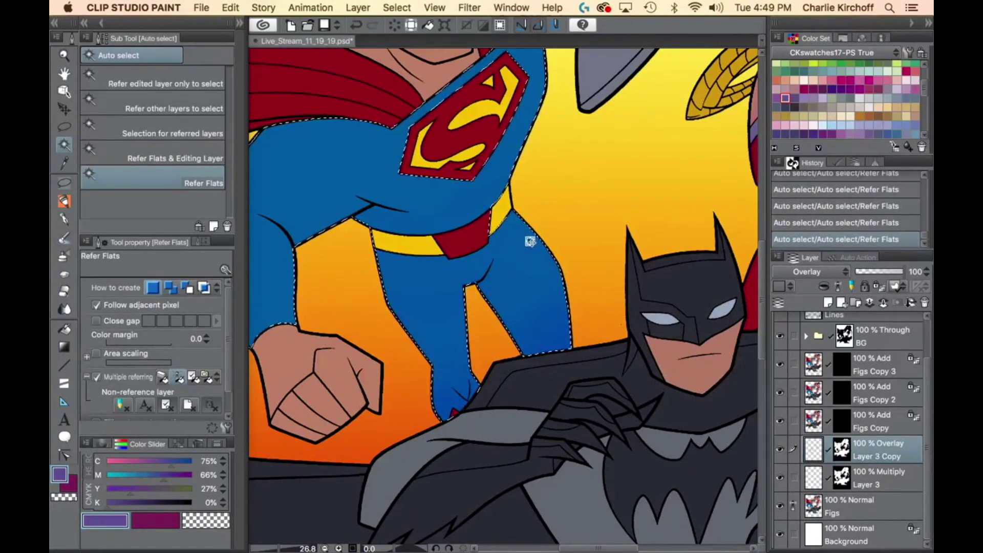
Brush violet over both of Superman's legs on the Overlay layer with Blend watercolor at size 300.
key(b)
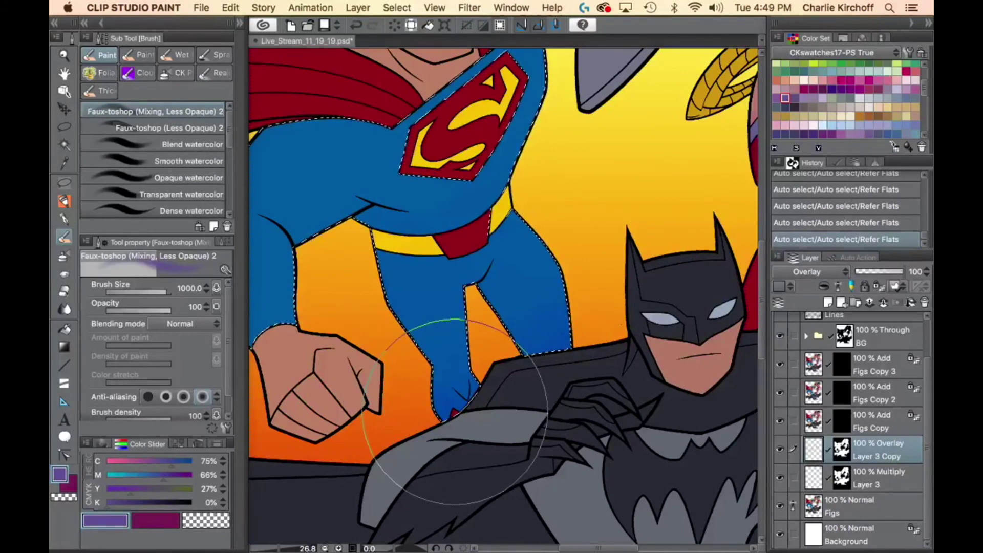
key(b)
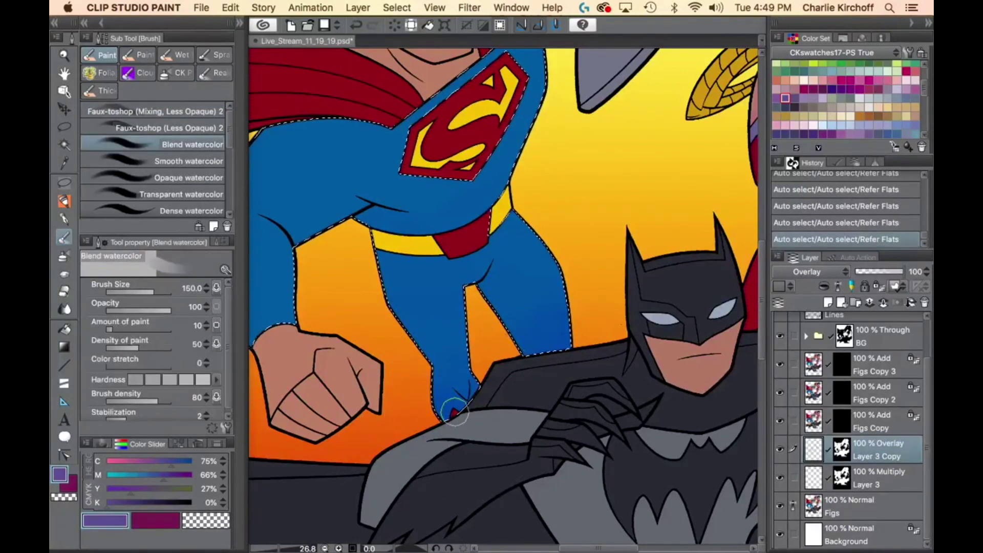
key(bracketright)
key(bracketright)
key(bracketright)
key(bracketright)
key(bracketright)
key(bracketright)
mouse_move(446, 410)
mouse_down()
mouse_move(466, 397)
mouse_move(447, 358)
mouse_up()
drag(525, 359, 553, 311)
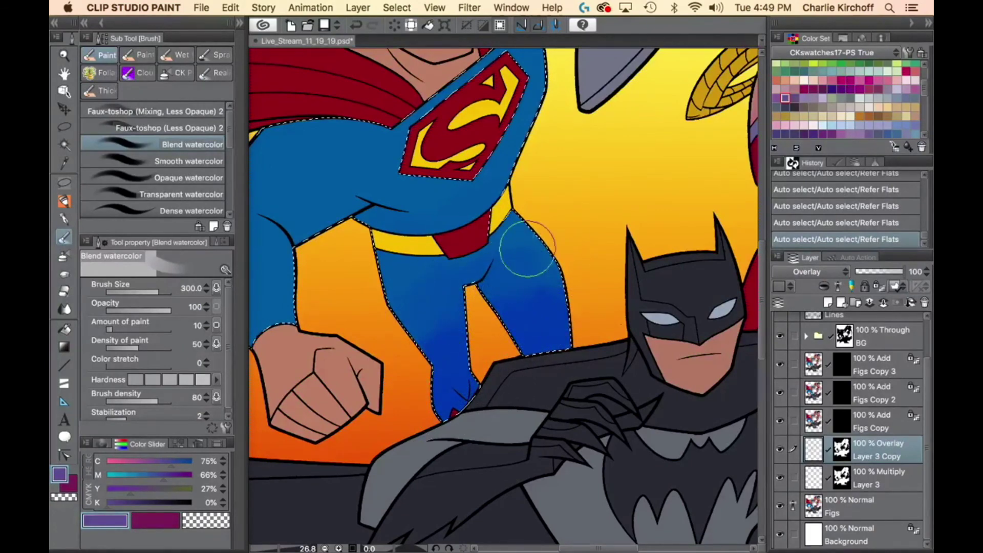
Shade Superman's waist and outer hip in violet with Blend watercolor at size 200, and make the Multiply layer active.
mouse_move(390, 246)
mouse_down()
mouse_move(444, 224)
mouse_move(544, 165)
mouse_move(489, 203)
mouse_move(499, 214)
mouse_move(453, 222)
mouse_move(505, 174)
mouse_move(550, 180)
mouse_move(489, 199)
mouse_move(512, 169)
mouse_move(569, 152)
mouse_move(507, 168)
mouse_move(450, 229)
mouse_move(373, 224)
mouse_up()
key([)
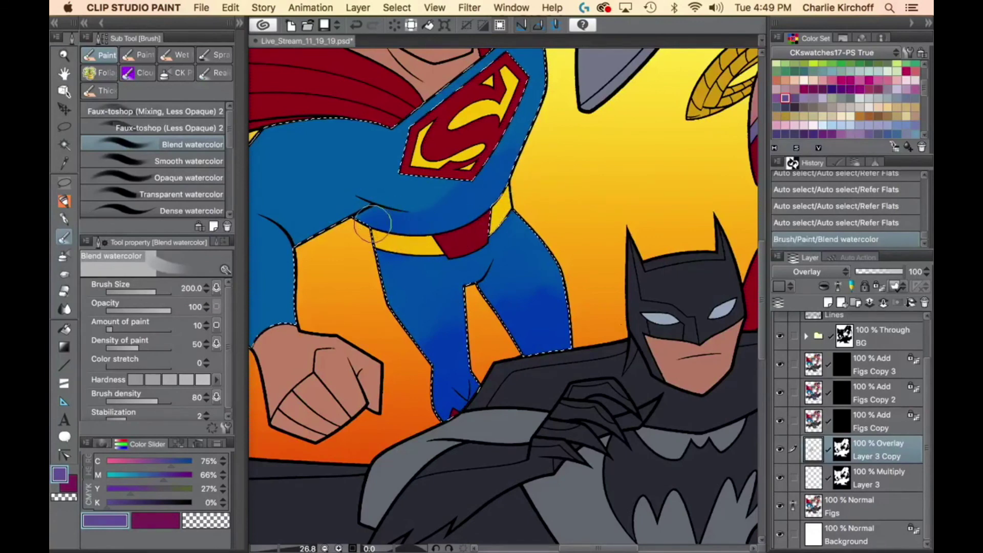
drag(373, 264, 377, 276)
click(815, 480)
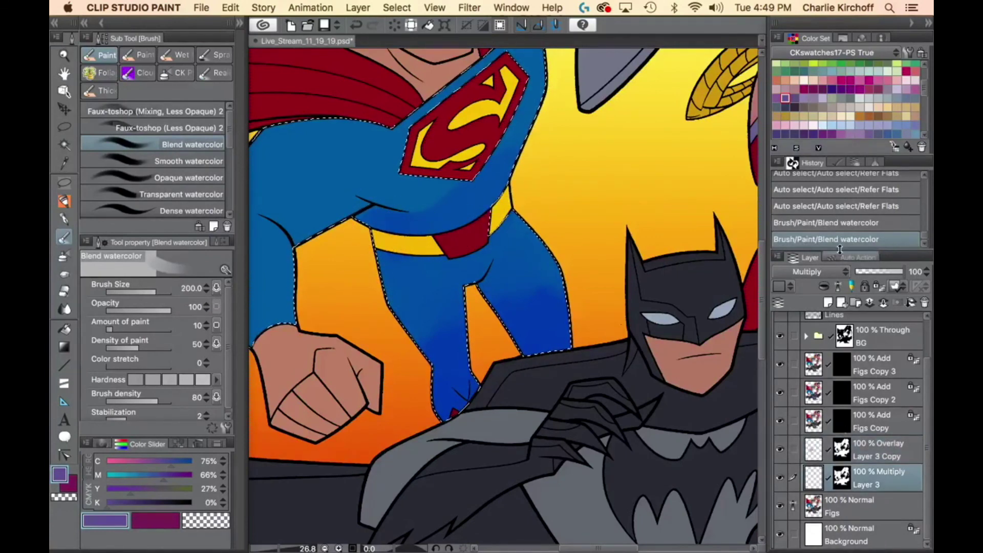
Undo the stroke on Superman's lower leg and blend the shading over his hips and waist with Blend watercolor at size 600.
drag(449, 402, 465, 397)
key(super+z)
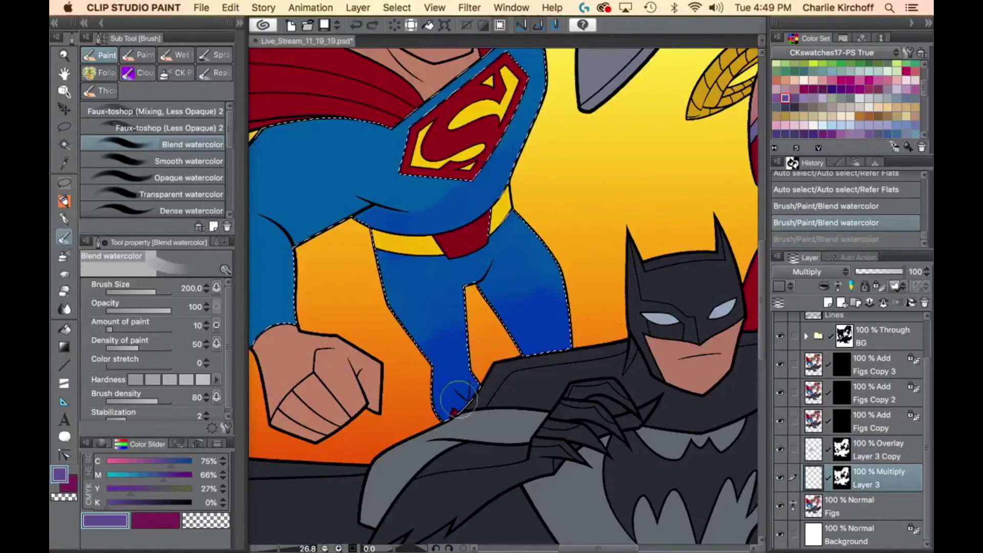
key(])
key(])
key(])
key(])
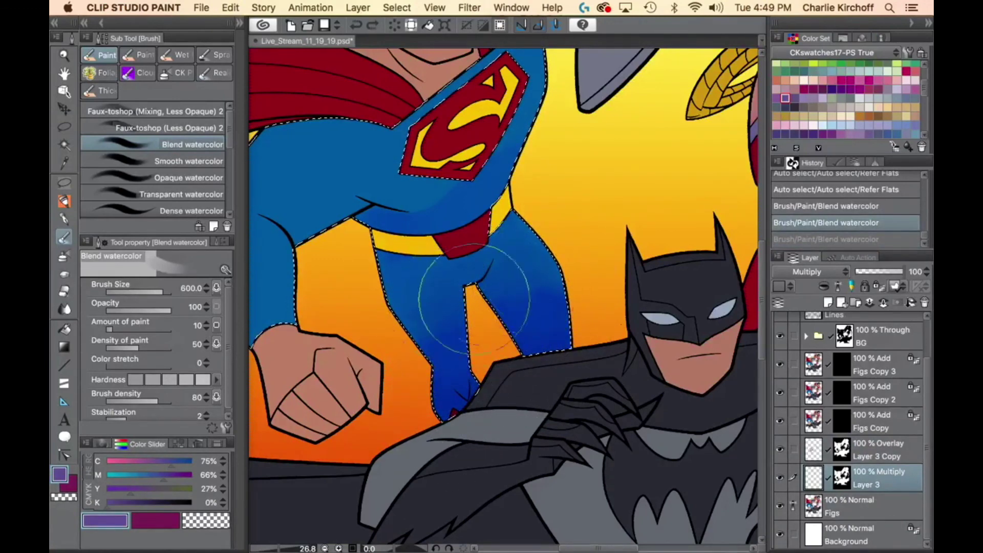
mouse_move(552, 257)
mouse_down()
mouse_move(443, 315)
mouse_move(408, 307)
mouse_move(561, 270)
mouse_move(516, 238)
mouse_move(441, 293)
mouse_move(429, 212)
mouse_up()
Build up the purple Blend watercolor shading along Superman's waist and lower torso, using brush sizes from 170 to 300.
key([)
key([)
drag(402, 278, 385, 241)
key([)
key([)
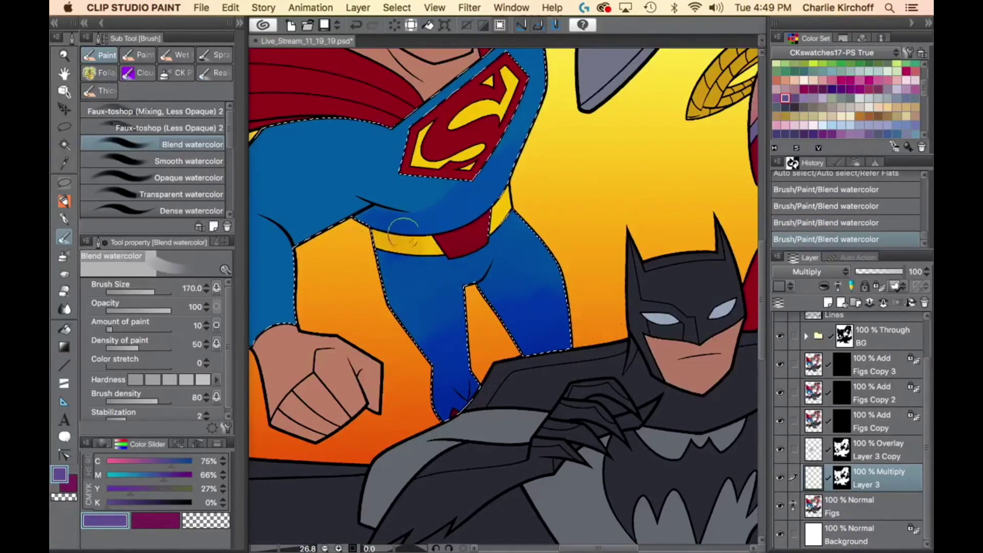
key(])
key(])
key(])
mouse_move(452, 212)
mouse_down()
mouse_move(378, 246)
mouse_move(388, 237)
mouse_move(375, 233)
mouse_move(452, 226)
mouse_move(531, 164)
mouse_up()
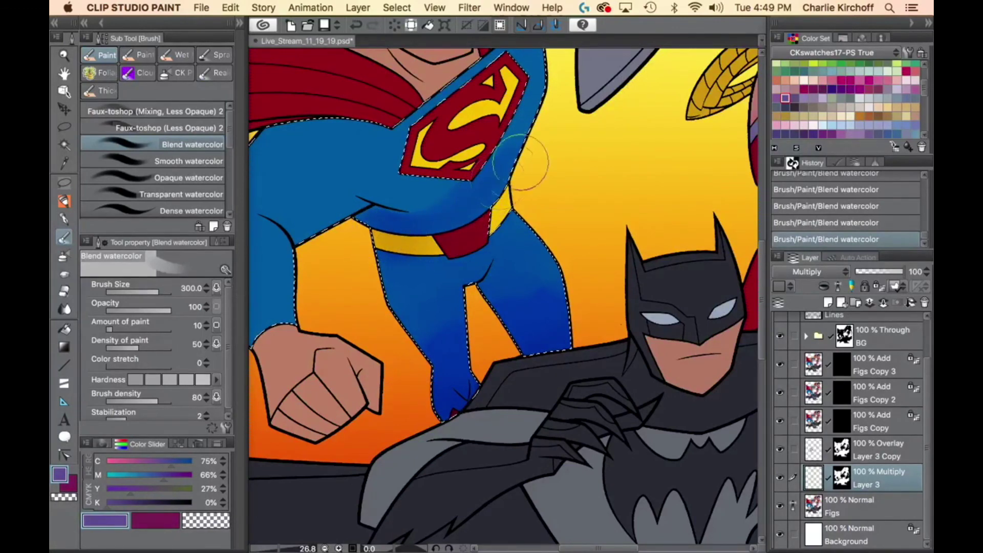
mouse_move(408, 260)
mouse_down()
mouse_move(412, 287)
mouse_move(400, 243)
mouse_up()
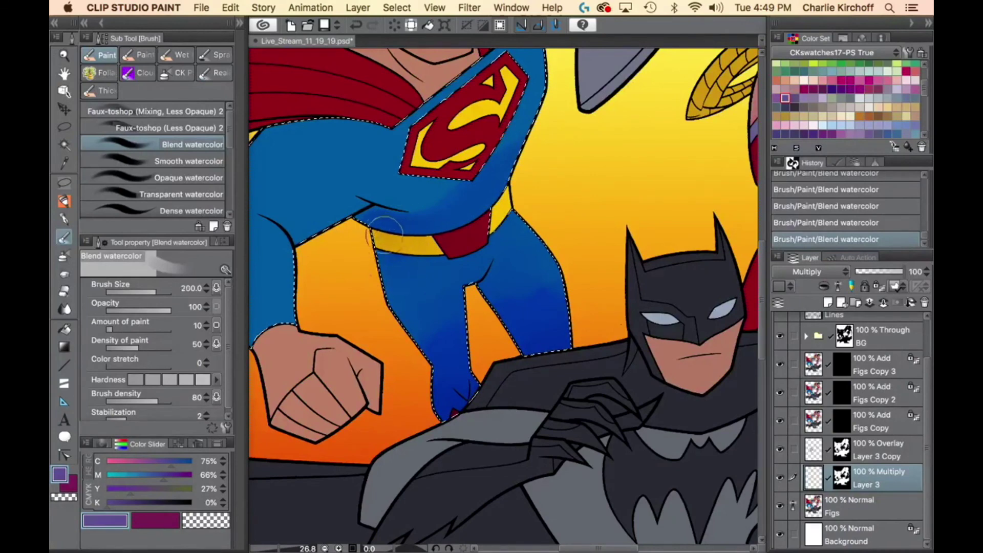
Shade Superman's lower leg with the Blend watercolor brush at size 300.
key([)
key([)
key([)
key([)
key([)
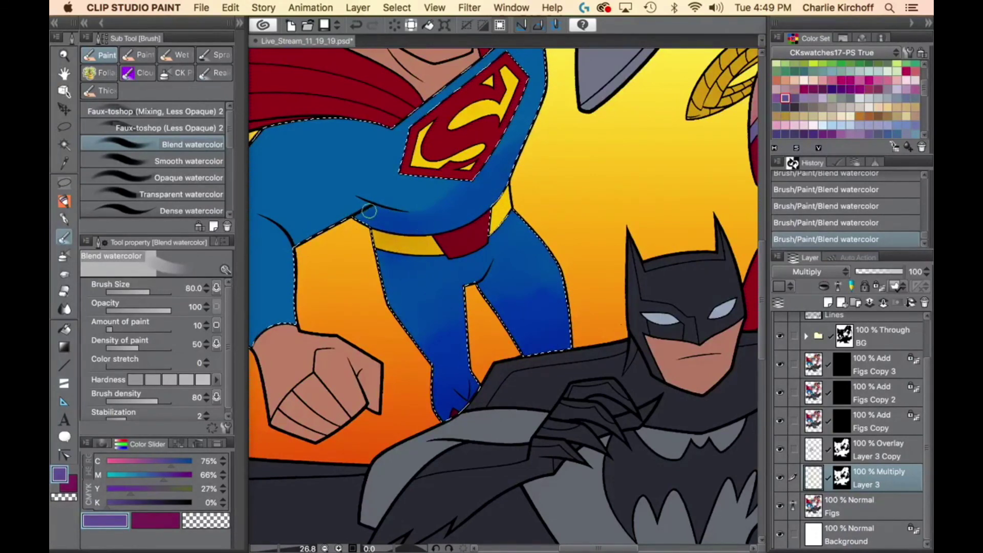
key(bracketright)
key(bracketright)
key(bracketright)
key(bracketright)
key(bracketright)
key(bracketright)
key(bracketright)
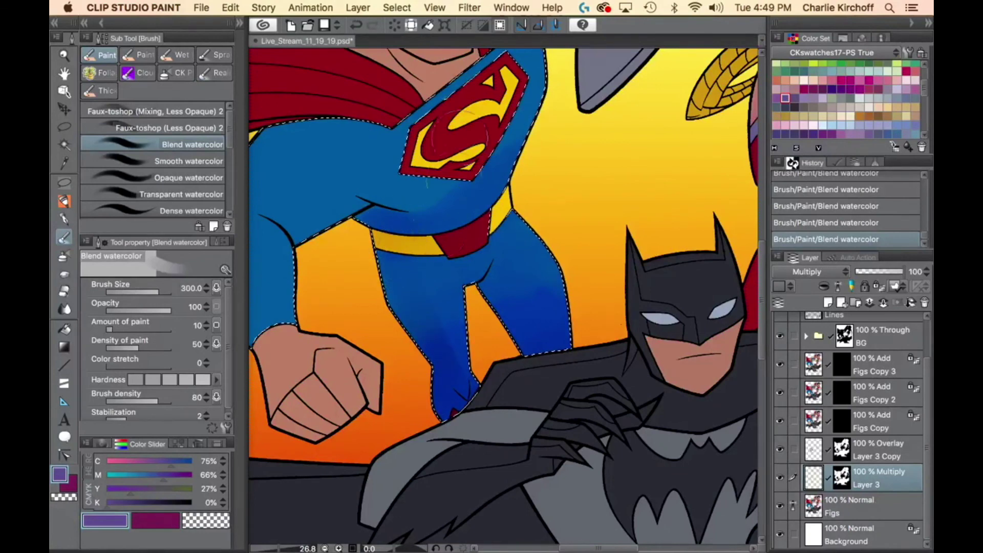
mouse_move(446, 327)
mouse_down()
mouse_move(478, 410)
mouse_move(427, 313)
mouse_move(447, 395)
mouse_move(409, 255)
mouse_move(459, 332)
mouse_up()
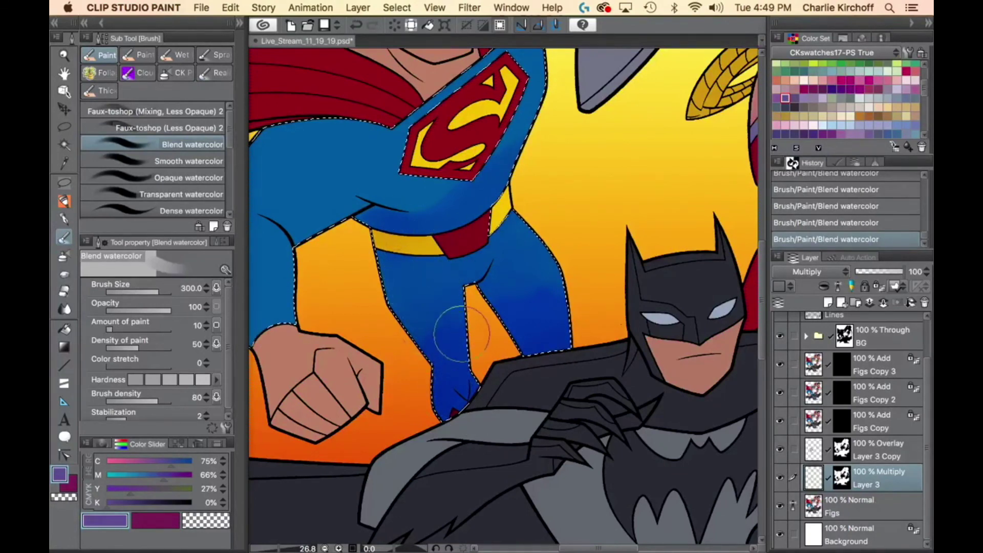
Shade both of Superman's legs with the Smooth watercolor brush, starting at size 300 and reducing it slightly.
key(period)
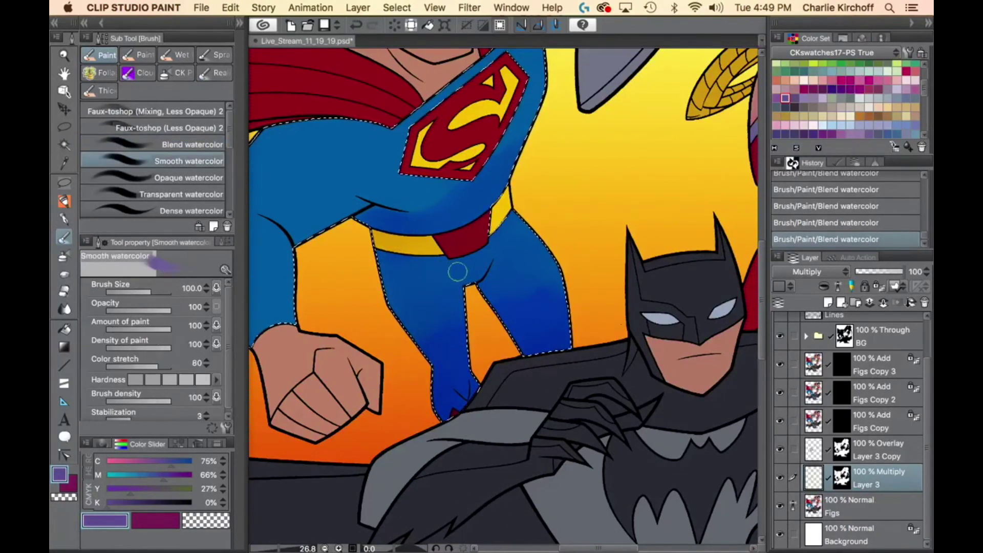
key(bracketright)
key(bracketright)
key(bracketright)
key(bracketright)
key(bracketright)
key(bracketright)
drag(422, 287, 413, 278)
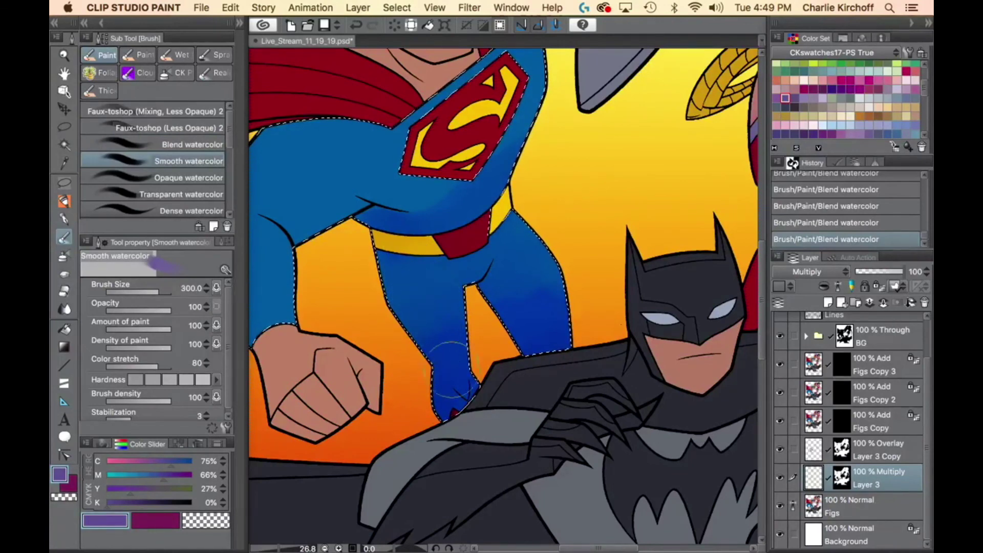
key(bracketleft)
mouse_move(535, 254)
mouse_down()
mouse_move(522, 290)
mouse_move(531, 319)
mouse_up()
Shade the torso edge above Superman's belt with Smooth watercolor at size 170, and clear the selection.
key(bracketleft)
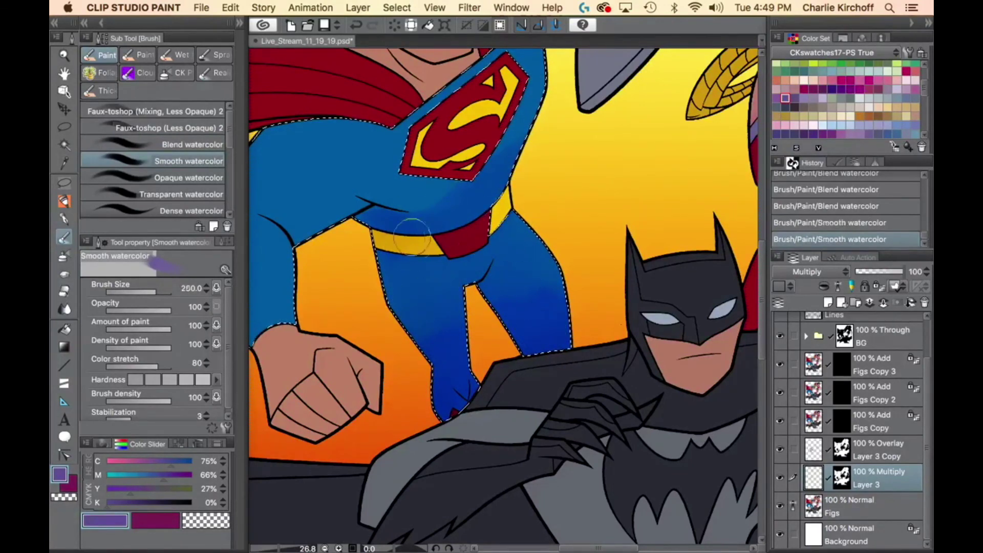
key(bracketleft)
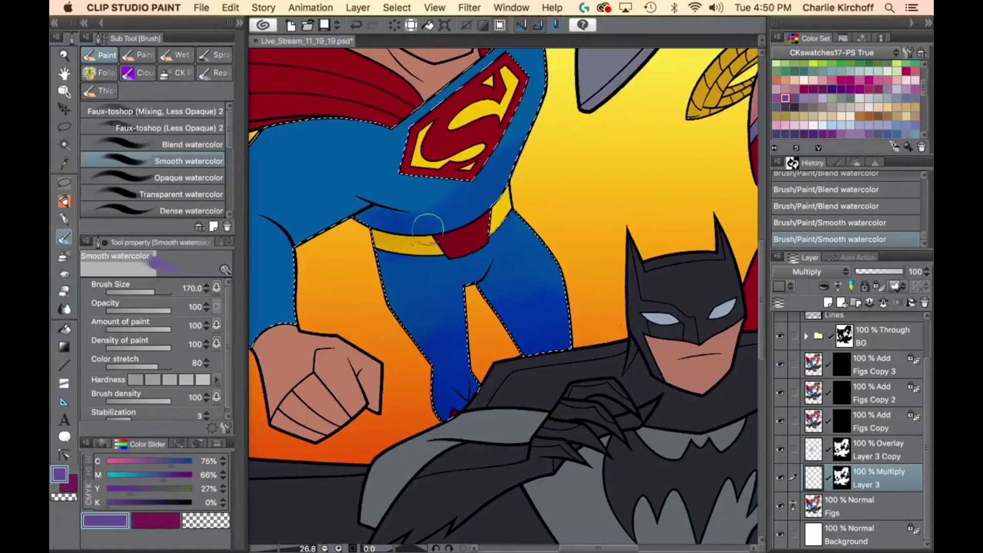
drag(428, 226, 390, 229)
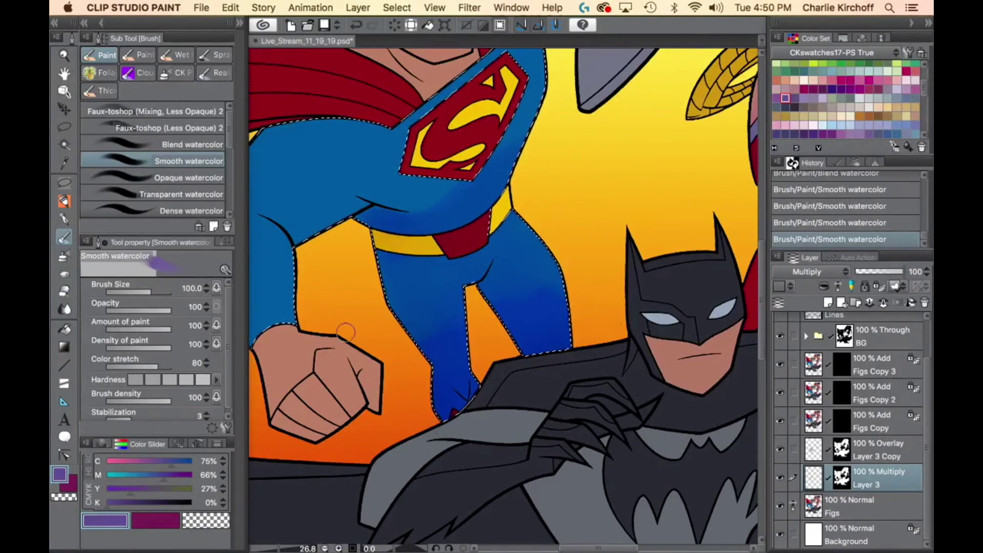
key(super+0)
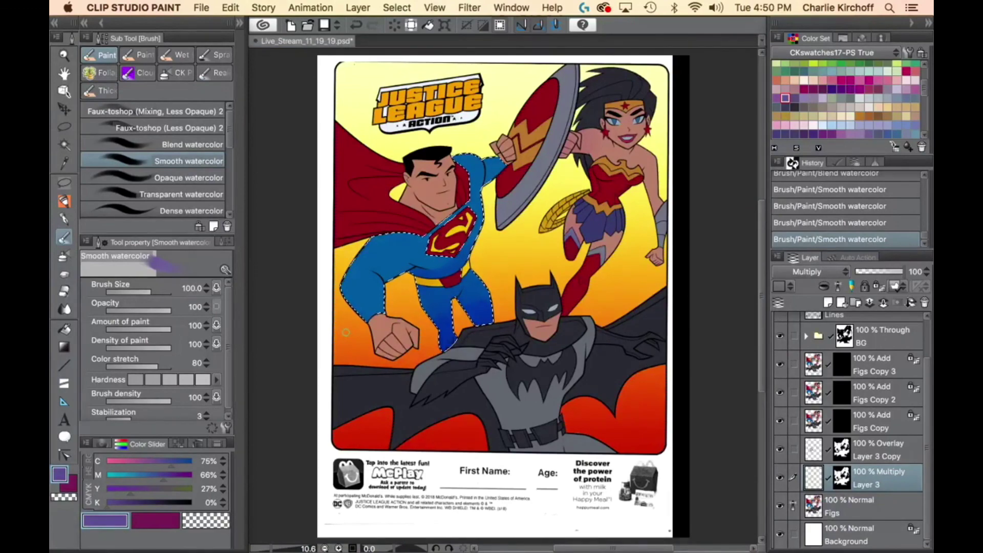
key(super+d)
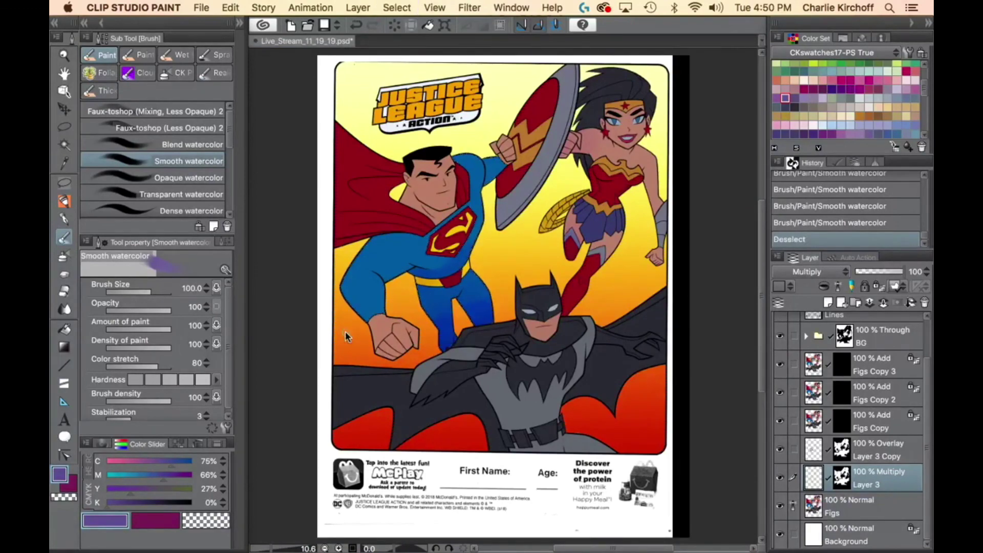
On the Overlay layer Layer 3 Copy, select Batman's grey sleeve by its flat colour and lasso it down to the forearm section.
click(814, 455)
key(w)
scroll(508, 372, up, 5)
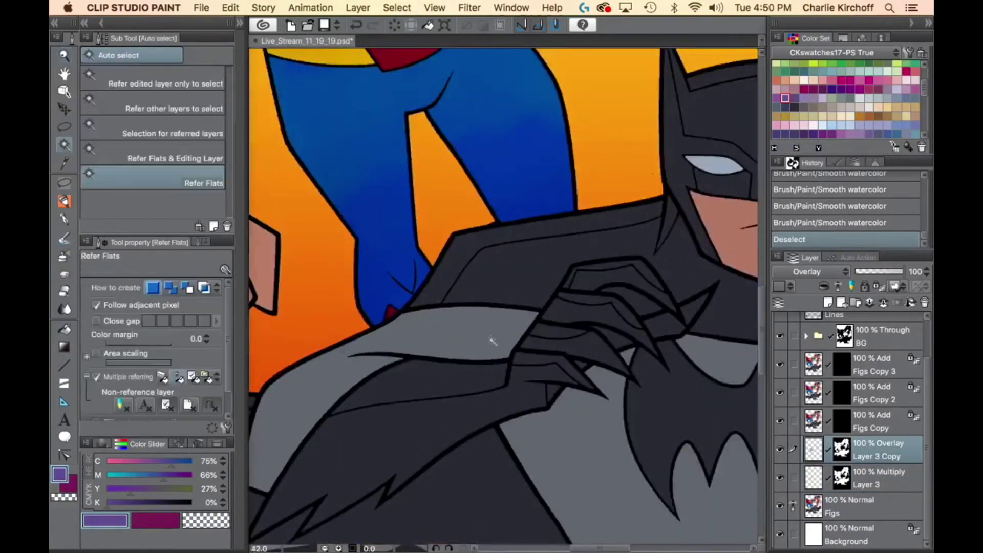
click(512, 320)
scroll(421, 403, left, 4)
key(m)
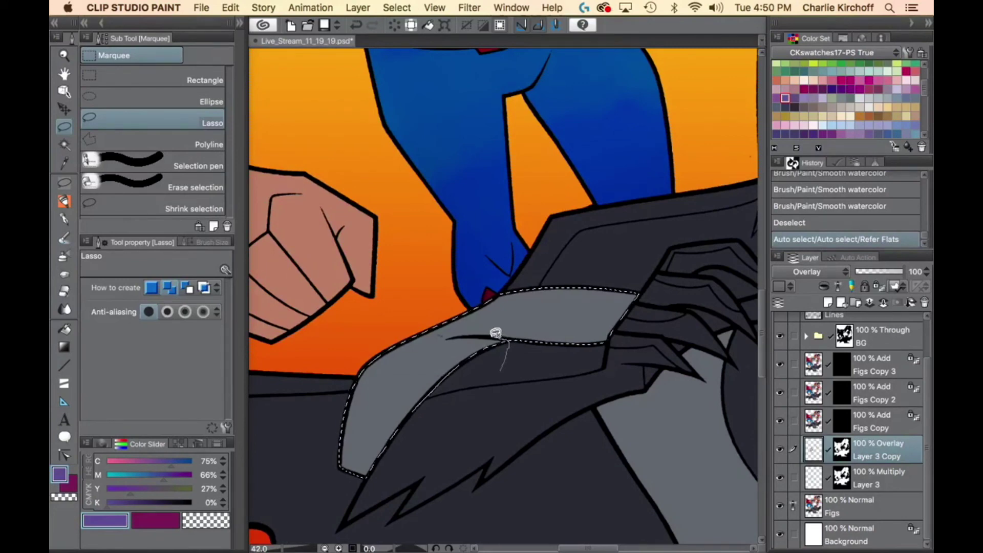
mouse_move(399, 329)
mouse_down()
mouse_move(693, 285)
mouse_move(405, 331)
mouse_up()
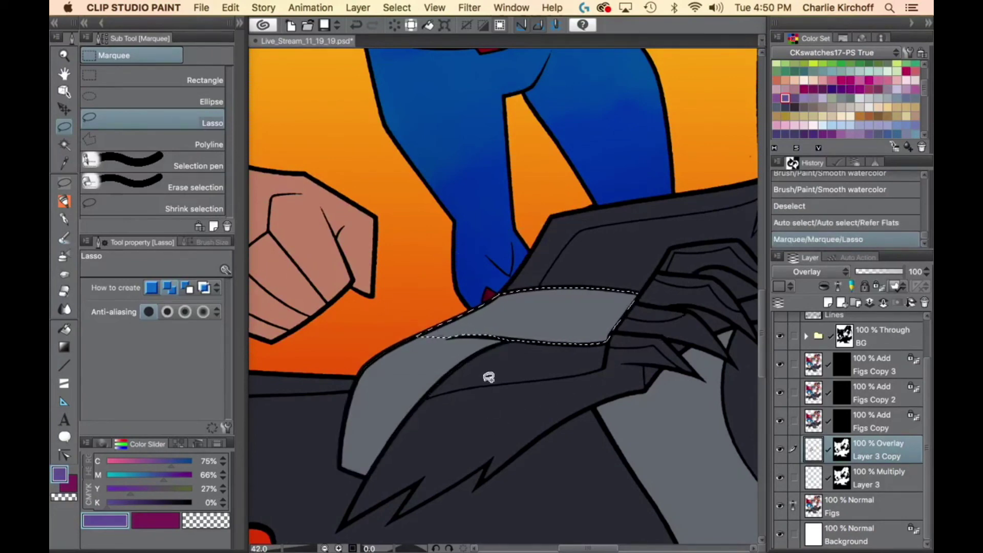
Shade the forearm end near Batman's glove purple with Blend watercolor at size 200, and clear the selection.
key(b)
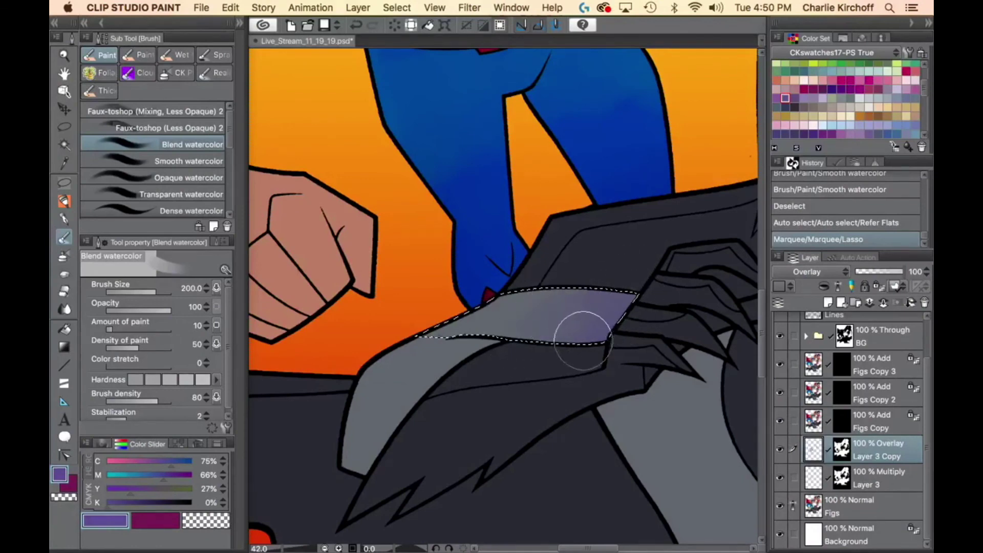
drag(635, 293, 701, 232)
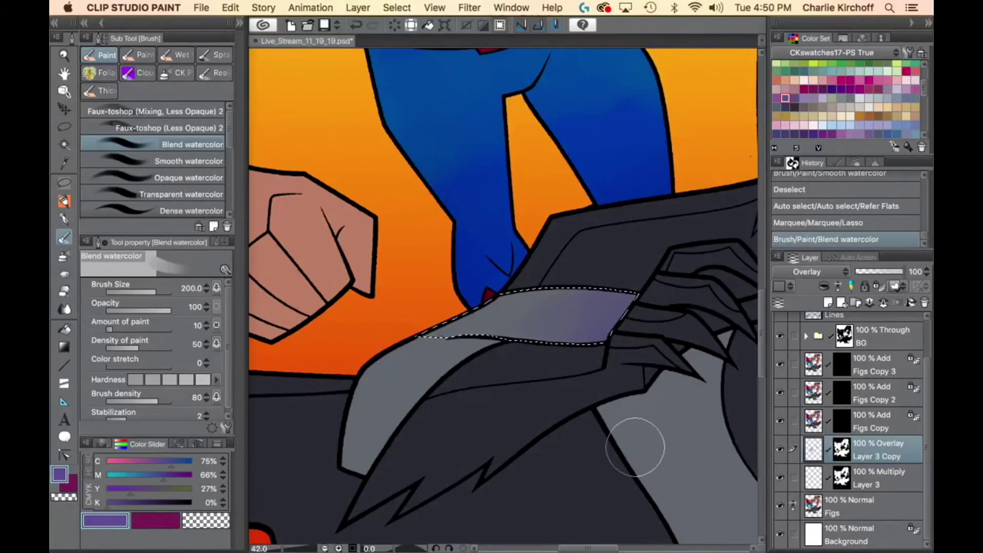
drag(699, 467, 529, 403)
key(super+d)
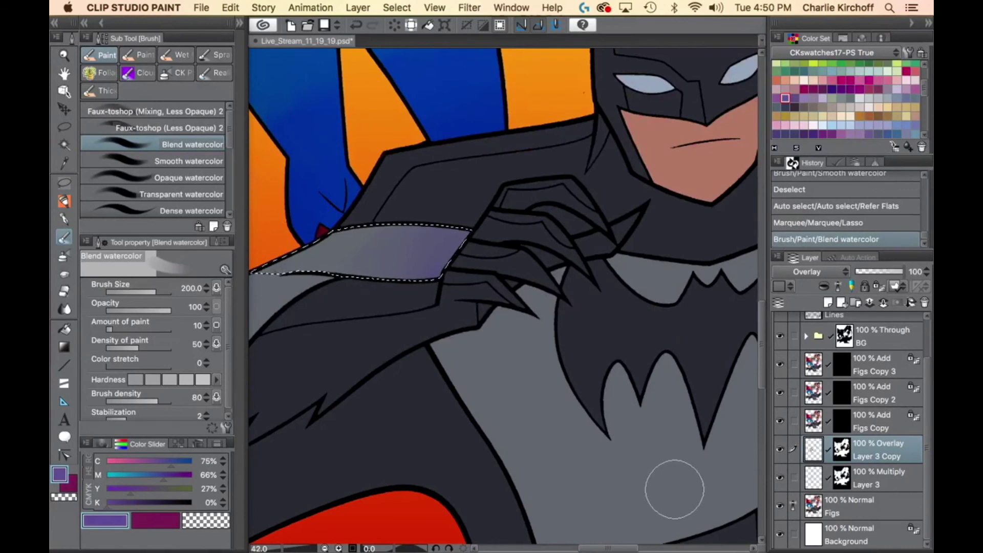
Select Batman's dark cape area by its flat colour and restrict the selection to his outstretched arm with the lasso.
drag(693, 409, 328, 469)
drag(660, 408, 548, 432)
key(w)
click(617, 395)
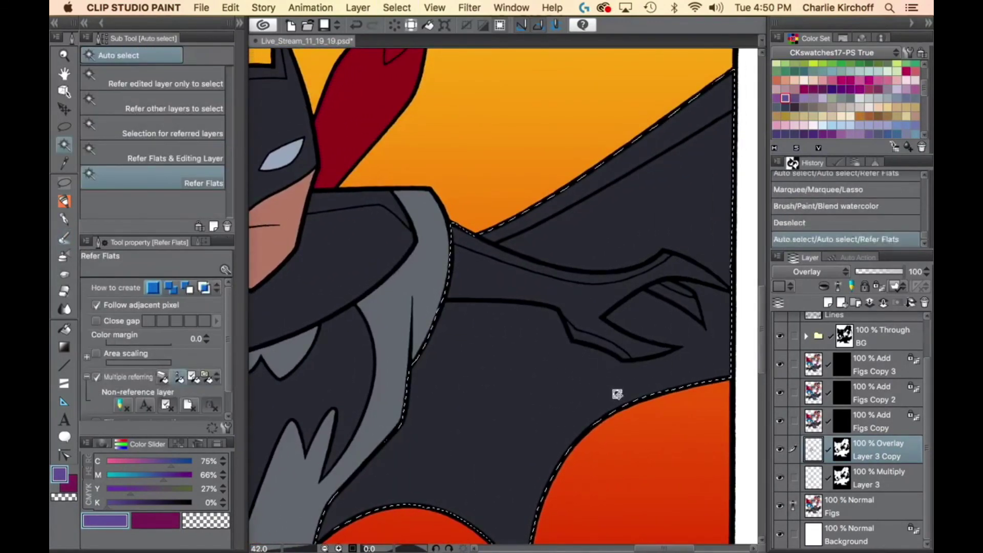
key(Tab)
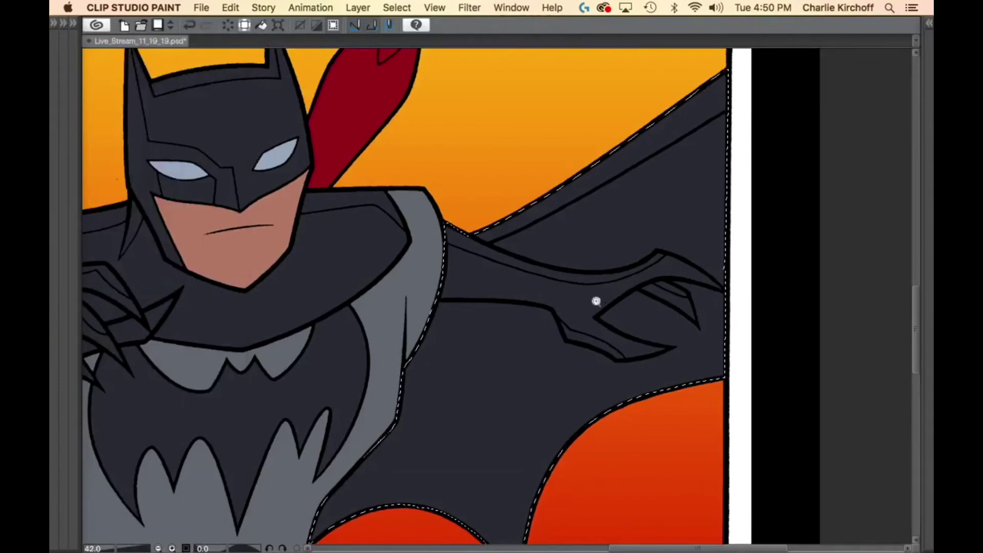
click(623, 318)
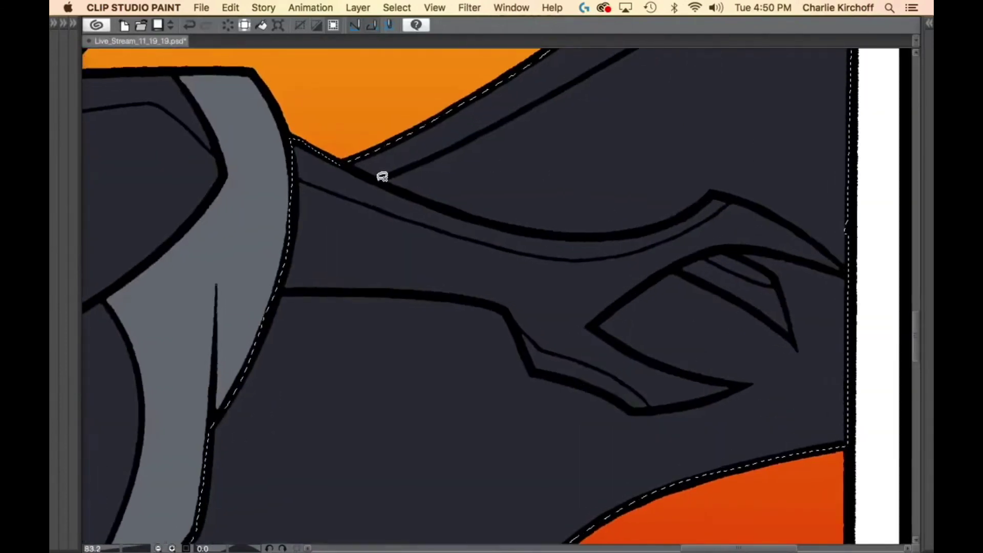
mouse_move(353, 162)
mouse_down()
mouse_move(213, 297)
mouse_move(377, 287)
mouse_move(500, 302)
mouse_move(540, 371)
mouse_move(642, 408)
mouse_move(742, 383)
mouse_move(642, 353)
mouse_move(599, 327)
mouse_move(610, 309)
mouse_move(666, 273)
mouse_move(691, 271)
mouse_move(793, 336)
mouse_move(775, 270)
mouse_move(739, 251)
mouse_move(823, 264)
mouse_move(784, 219)
mouse_move(720, 193)
mouse_move(617, 230)
mouse_move(562, 229)
mouse_move(465, 213)
mouse_move(379, 179)
mouse_move(415, 272)
mouse_move(466, 292)
mouse_move(534, 285)
mouse_move(576, 307)
mouse_up()
Hide the selection outline and shade Batman's outstretched arm purple from the shoulder outward with Blend watercolor.
scroll(564, 333, left, 5)
key(super+h)
key(b)
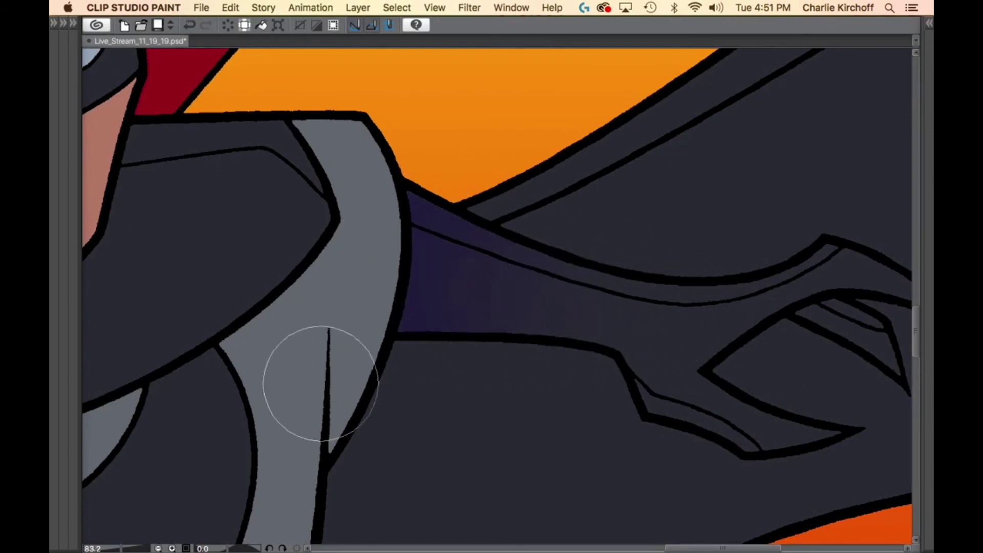
Lasso the inner finger of Batman's outstretched hand, shade it with Blend watercolor, and clear the selection.
mouse_move(771, 404)
mouse_down()
mouse_move(690, 398)
mouse_move(542, 410)
mouse_up()
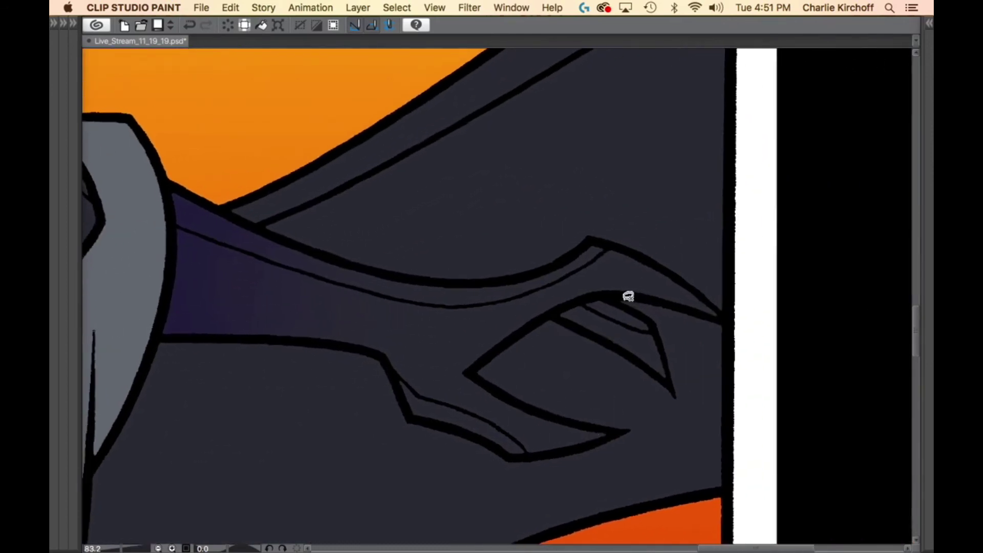
mouse_move(632, 301)
mouse_down()
mouse_move(579, 299)
mouse_move(545, 333)
mouse_move(650, 417)
mouse_move(717, 385)
mouse_move(674, 321)
mouse_up()
key(b)
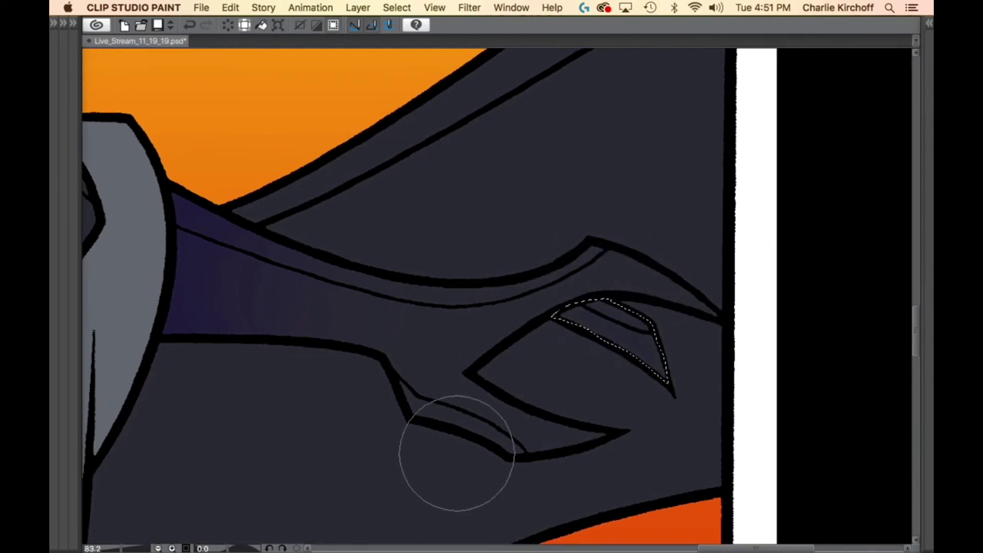
key(super+0)
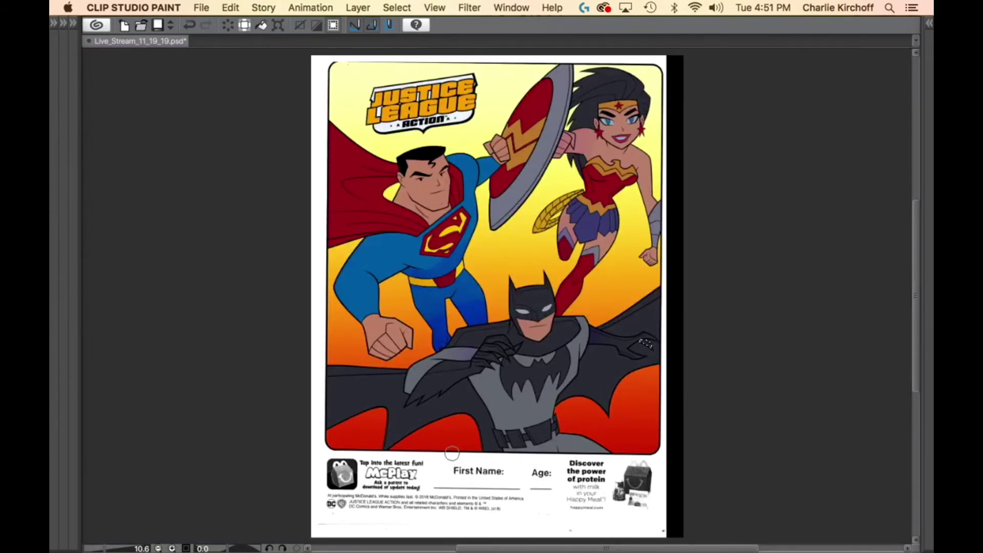
key(super+d)
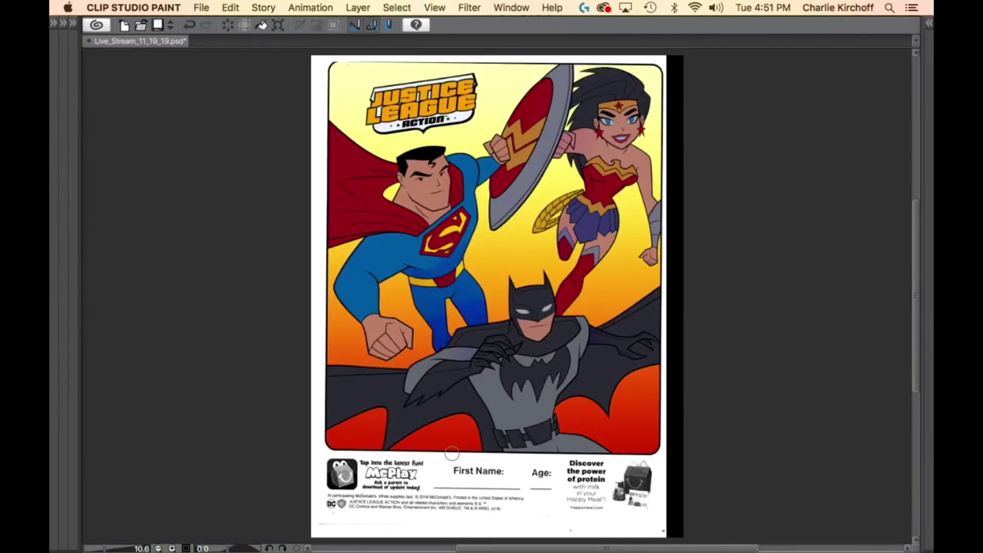
key(Tab)
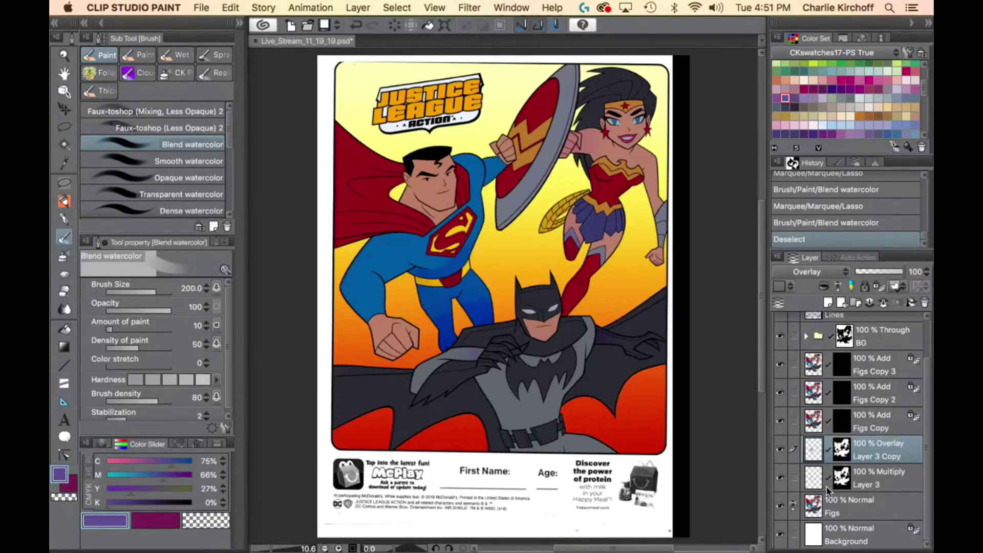
Fill the mask of the Figs Copy Add layer over the whole page with Lasso & Fill 50%.
click(835, 428)
key(p)
scroll(651, 398, down, 3)
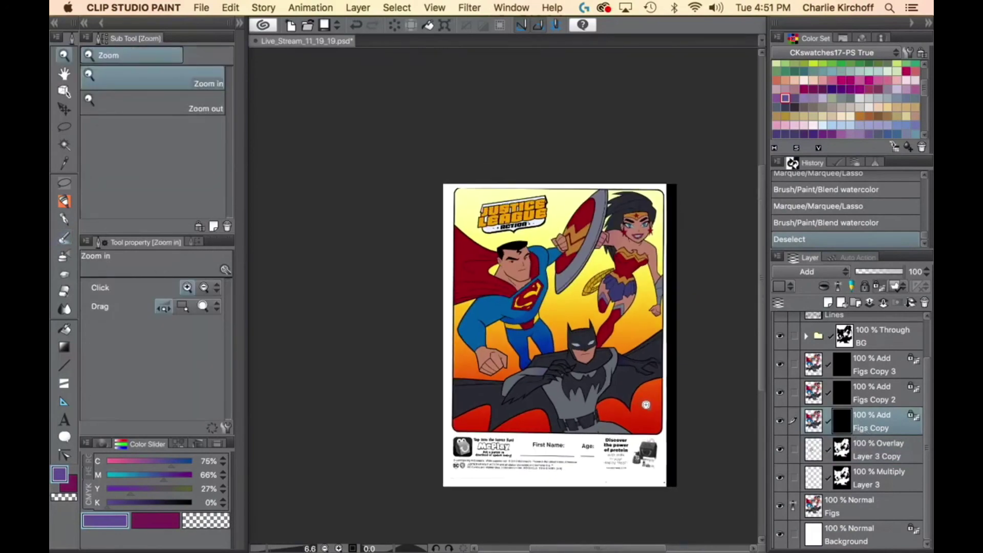
key(period)
mouse_move(402, 477)
mouse_down()
mouse_move(666, 484)
mouse_move(725, 221)
mouse_move(327, 425)
mouse_move(355, 492)
mouse_up()
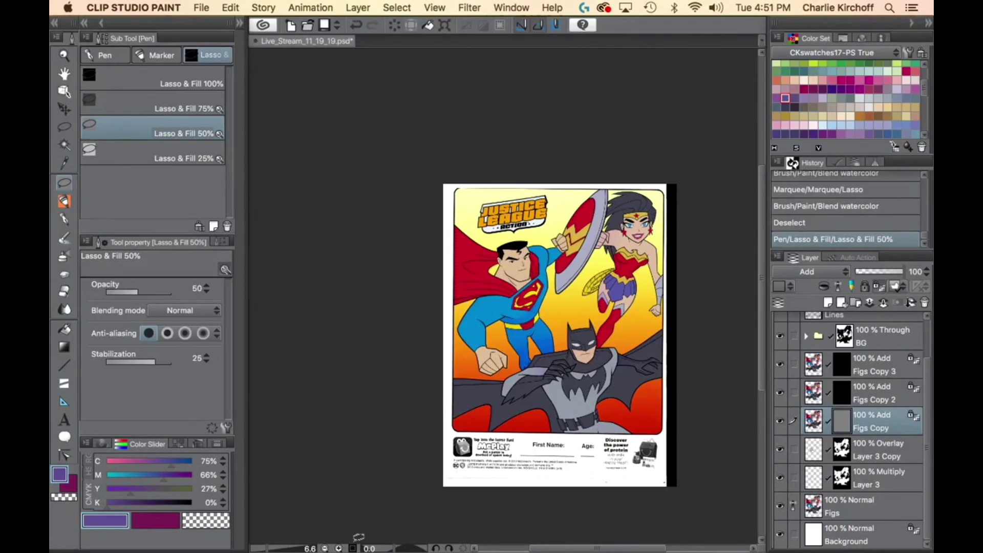
Select Superman's red cape with Refer Flats and turn off Follow adjacent pixel.
key(w)
click(476, 272)
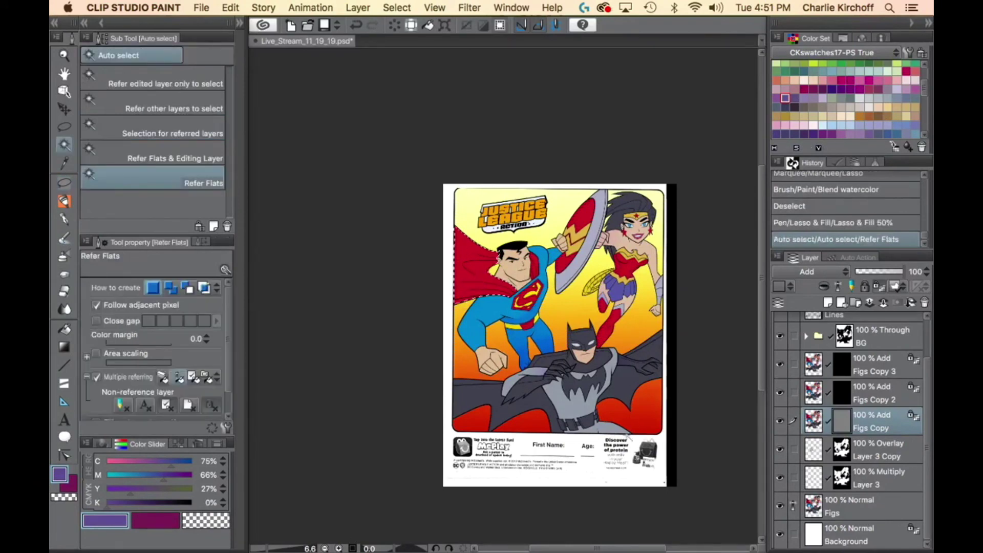
click(96, 305)
click(469, 281)
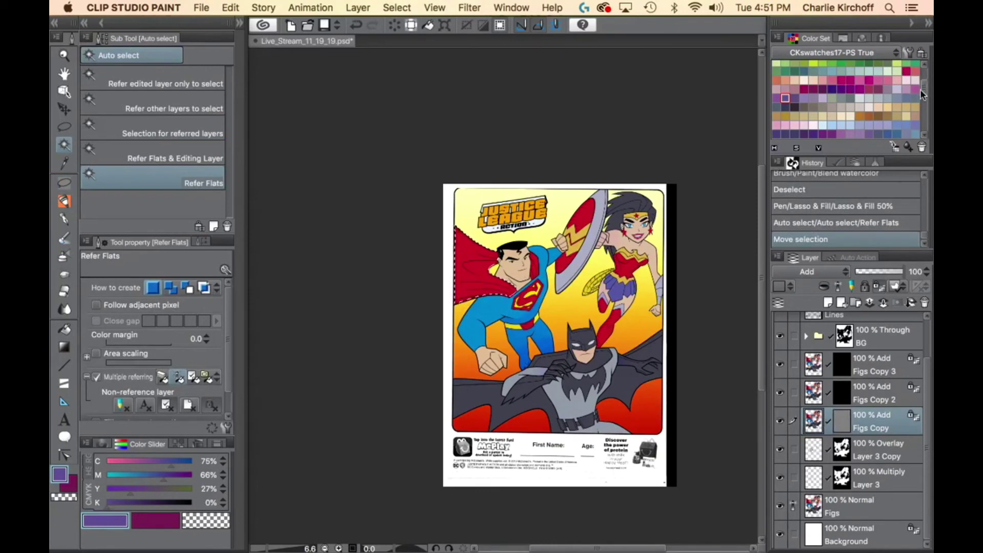
Pick the crimson red swatch (C 35, M 94, Y 87, K 1) from the CKswatches17-PS True colour set.
scroll(928, 88, up, 1)
scroll(928, 88, up, 5)
click(814, 73)
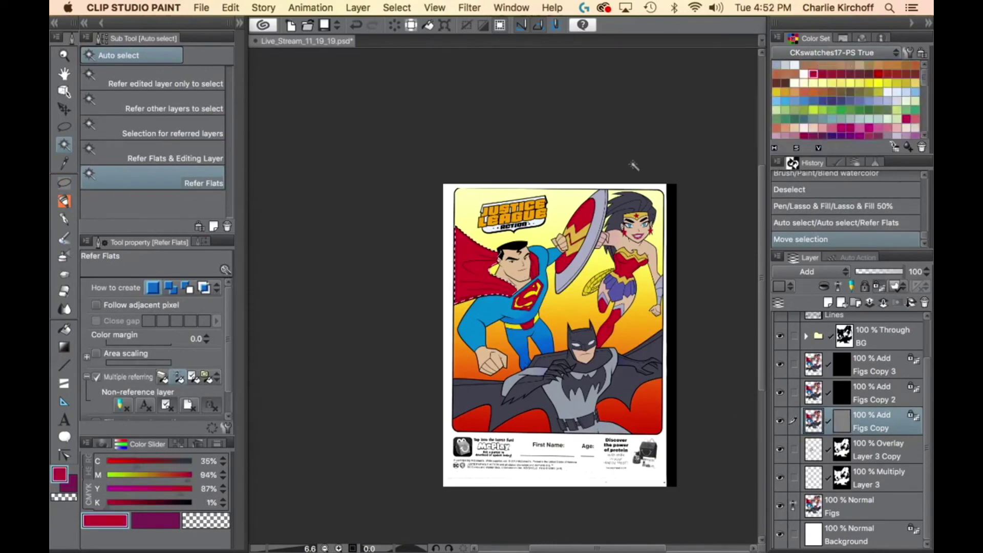
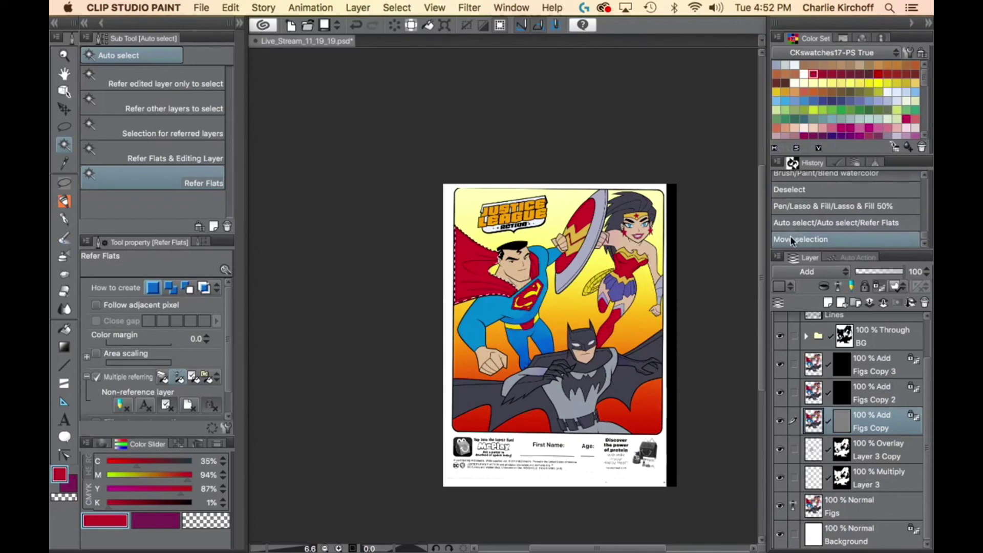
Adjust the crimson drawing colour to a bright red with C 0, M 100, Y 87 and K 0.
drag(119, 462, 68, 494)
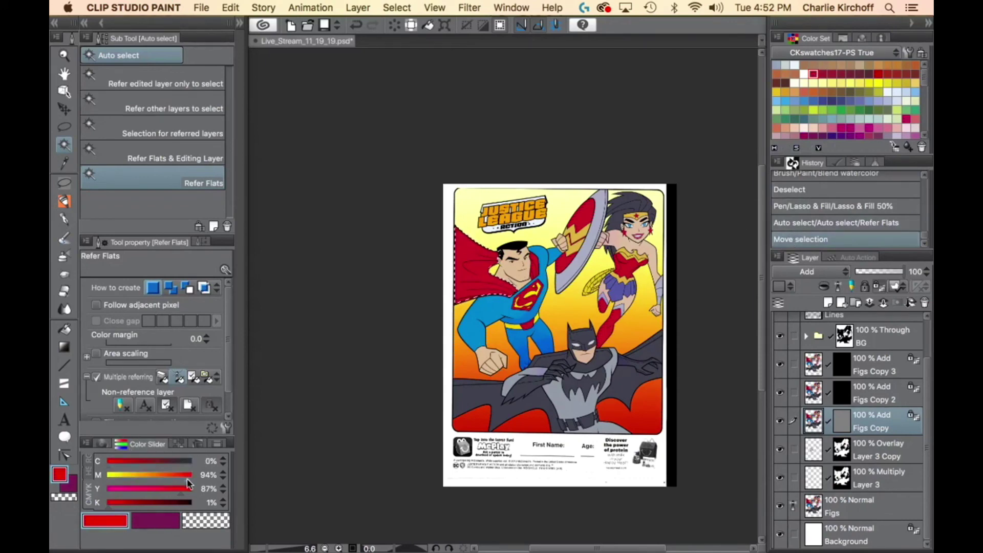
drag(188, 480, 199, 483)
drag(113, 507, 82, 518)
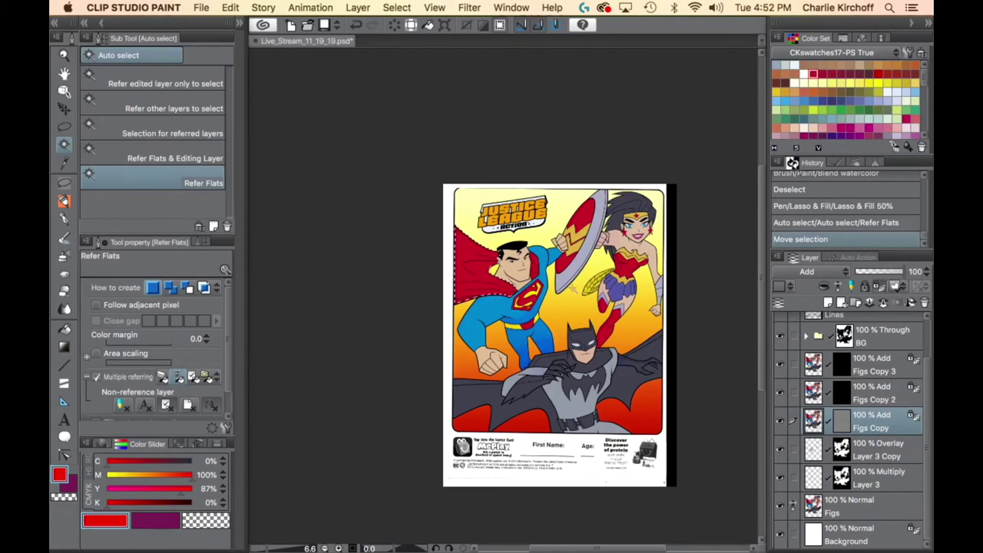
Select all matching red areas of the figures with Refer Flats and fill them with the bright red on the Figs Copy layer.
key(p)
key(w)
click(481, 274)
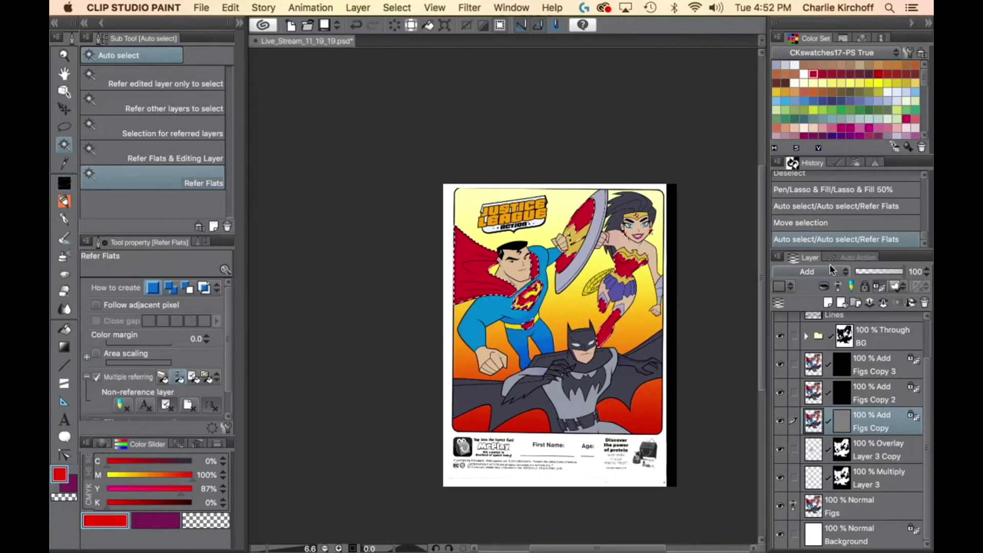
key(alt+BackSpace)
key(alt+BackSpace)
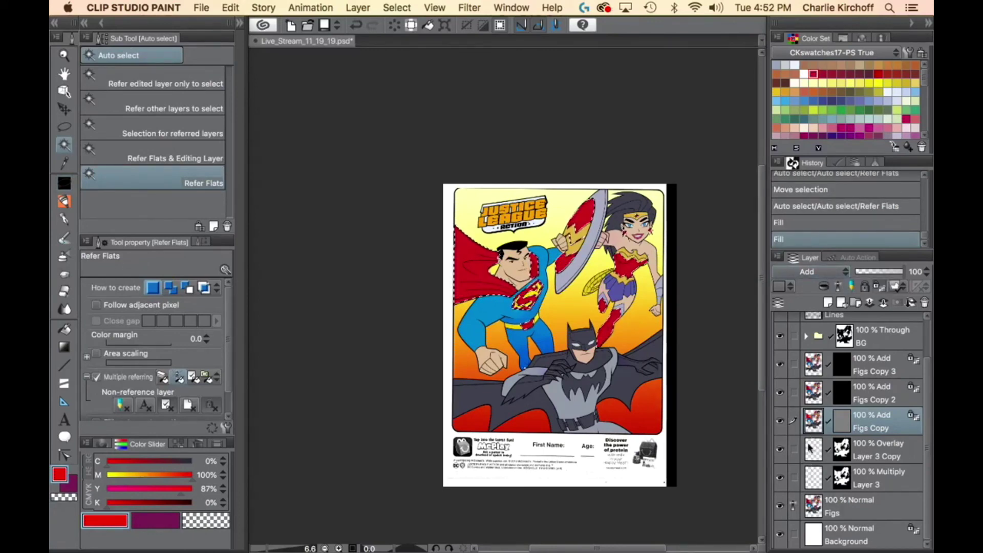
Add a raster layer above Figs Copy, set it to Darken, fill the red selection on it and deselect.
click(828, 302)
click(824, 272)
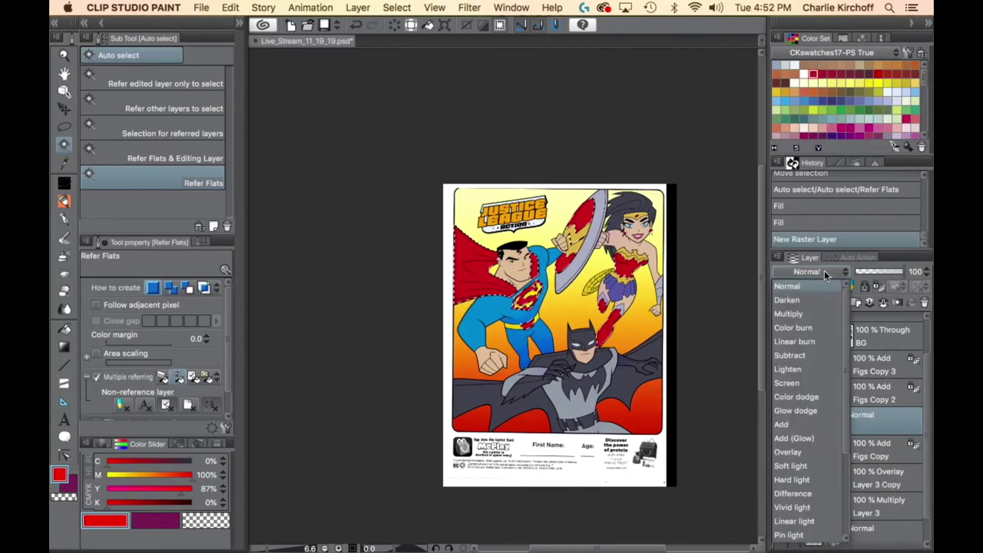
click(794, 300)
key(alt+BackSpace)
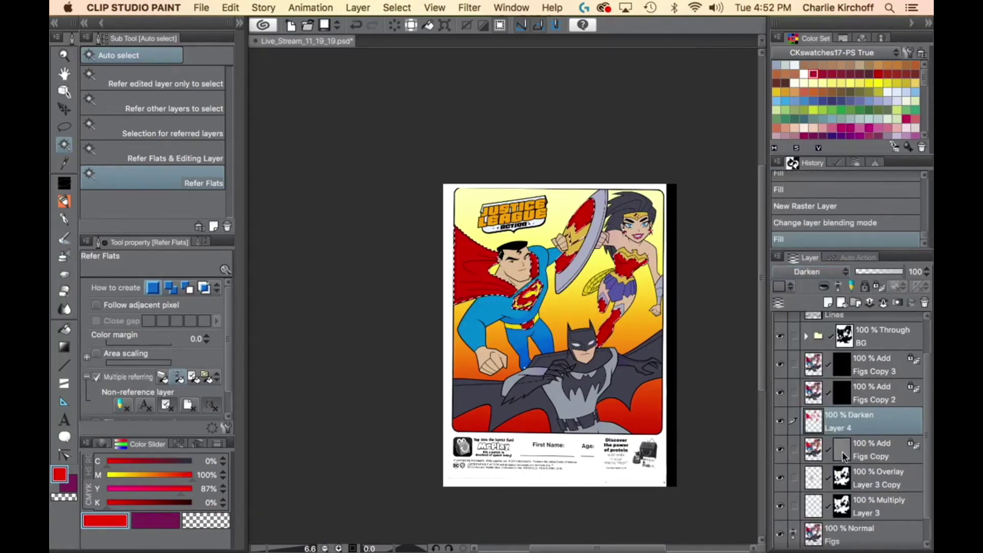
key(super+d)
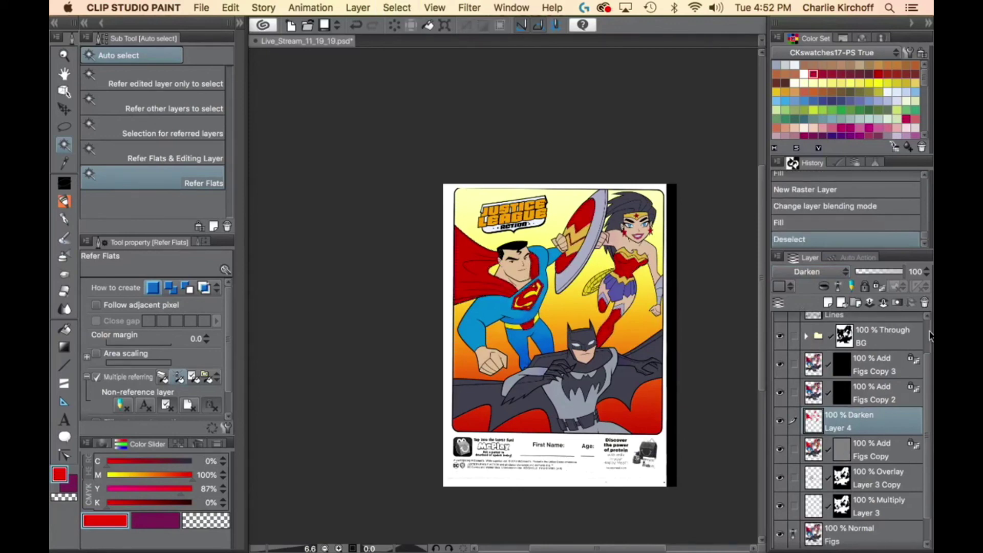
Select Batman's dark grey areas with Refer Flats and fill them on Figs Copy with the blue swatch C 80, M 49, Y 22.
click(627, 388)
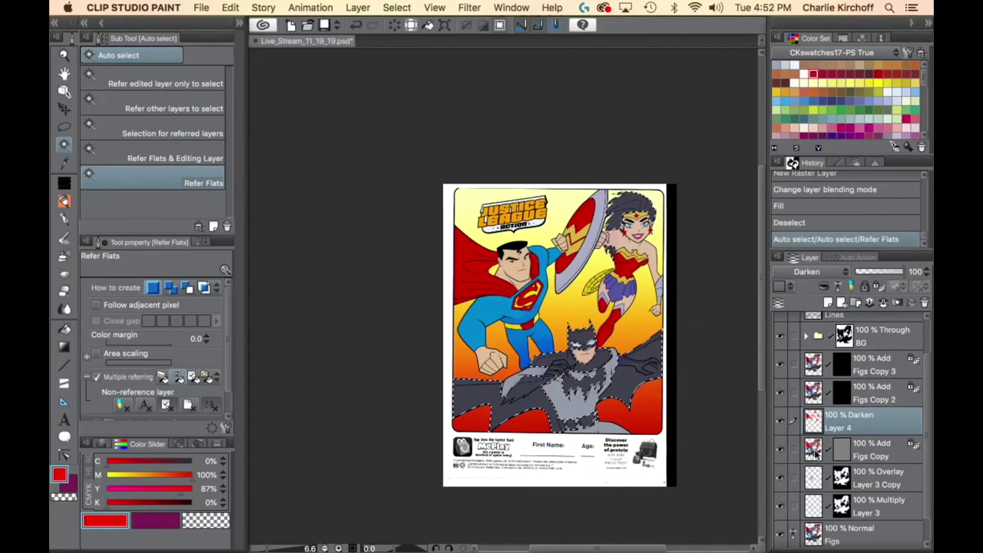
click(814, 451)
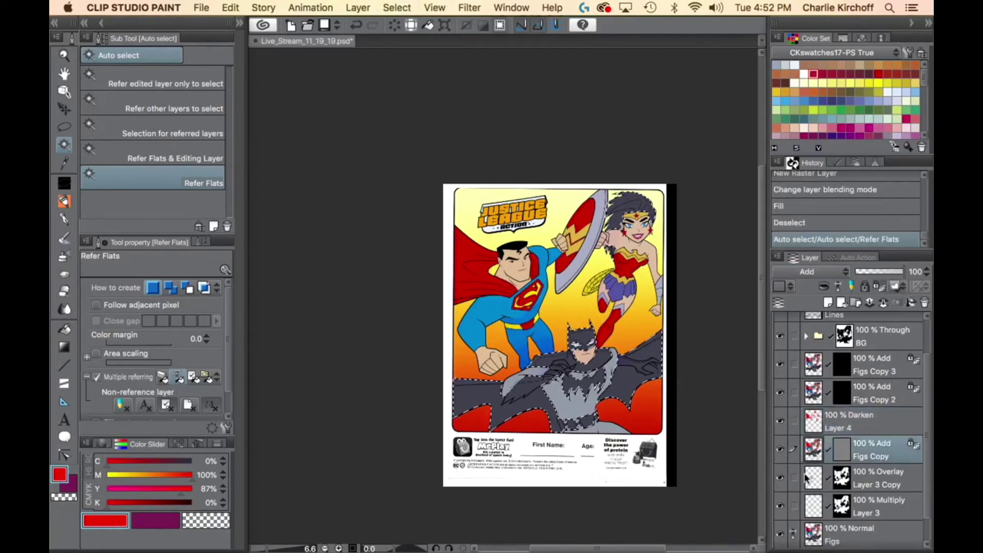
click(823, 101)
key(alt+BackSpace)
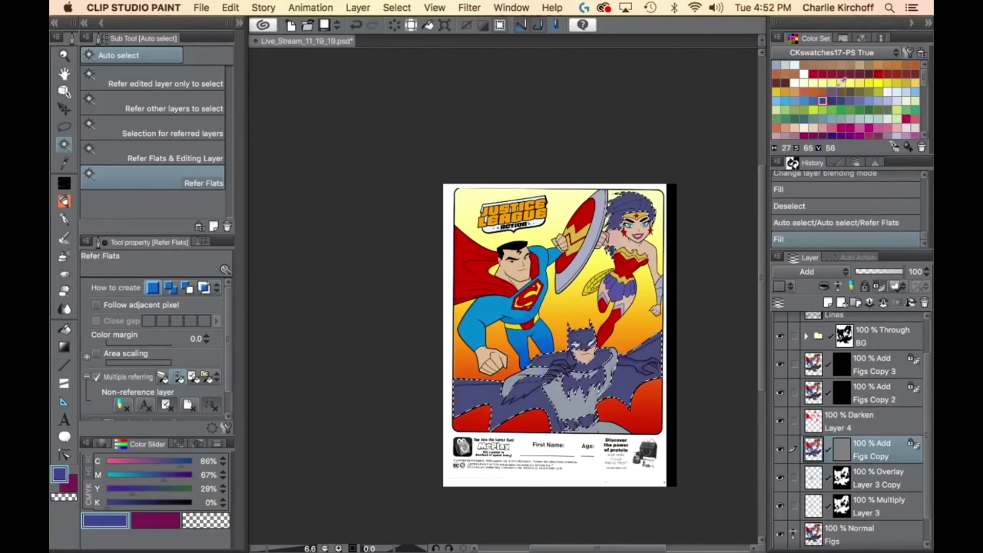
click(813, 101)
key(alt+BackSpace)
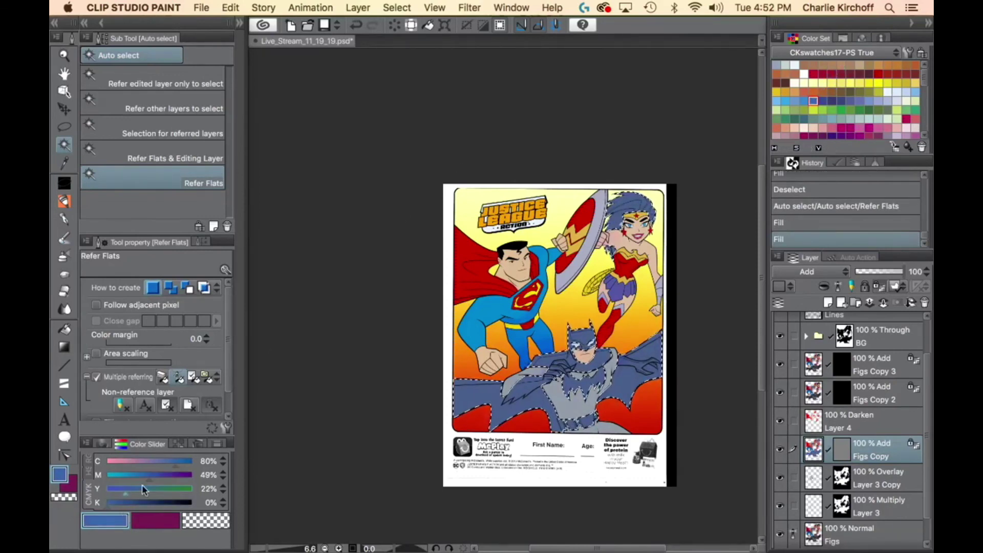
Mix a brighter blue with C 100, M 24, Y 0, K 0, refill Batman's selected areas on Figs Copy and deselect.
drag(118, 488, 84, 492)
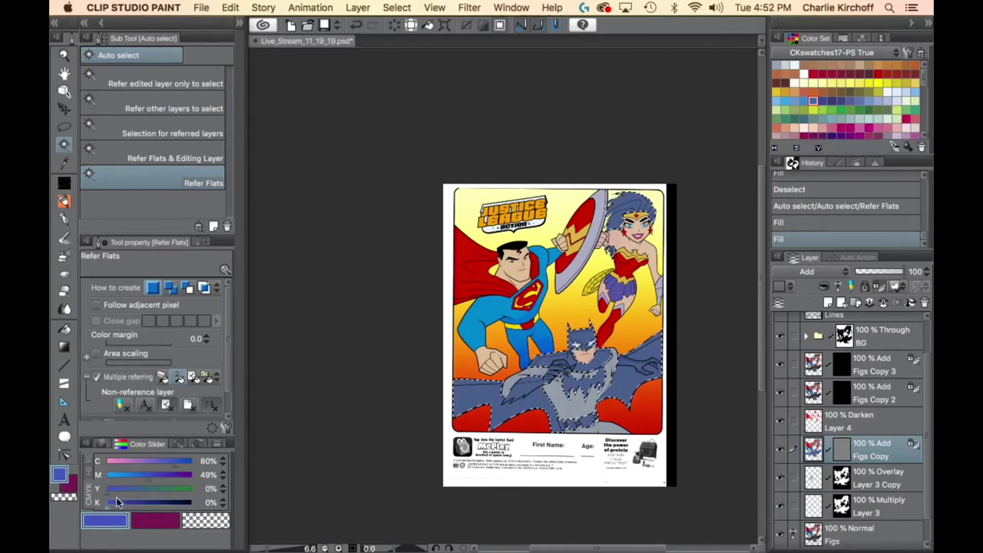
click(184, 462)
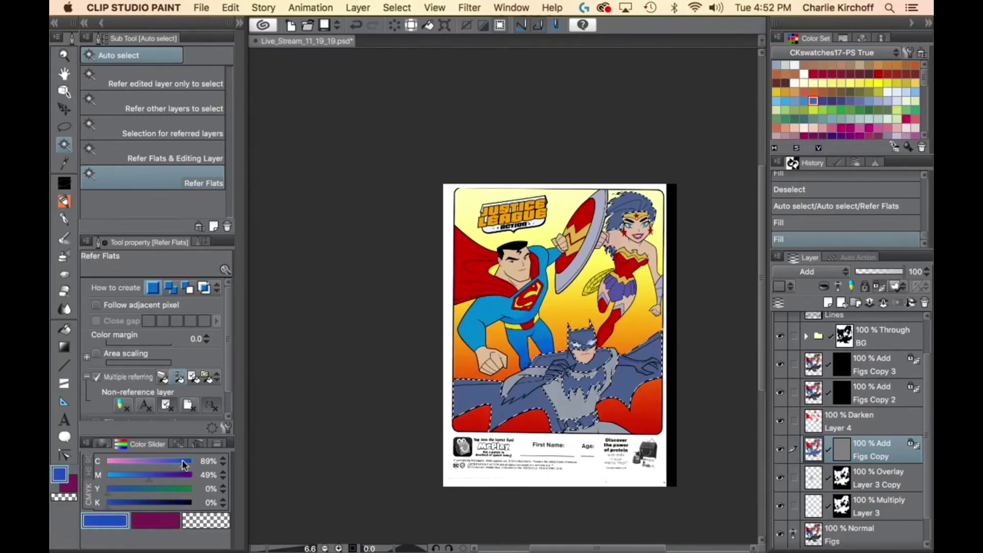
drag(184, 465, 194, 462)
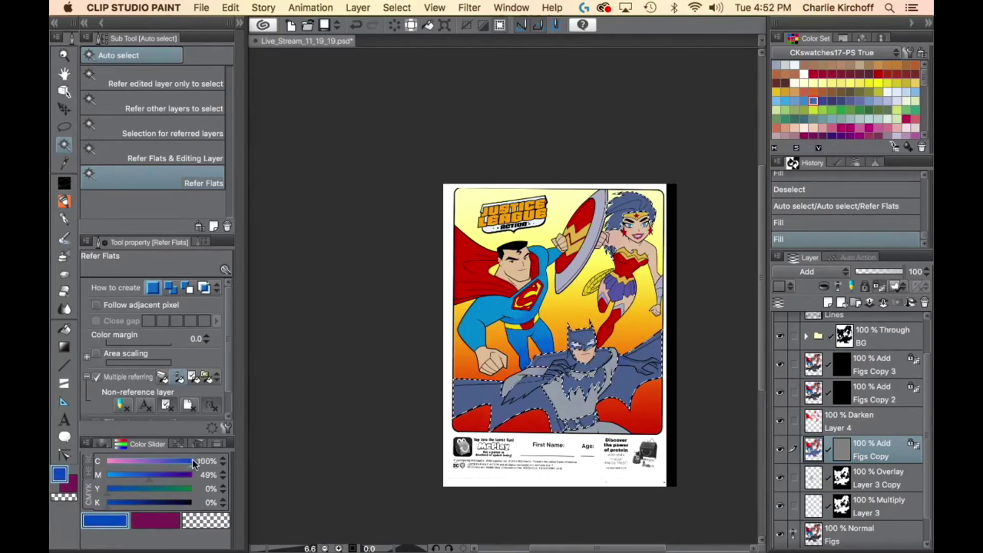
click(128, 474)
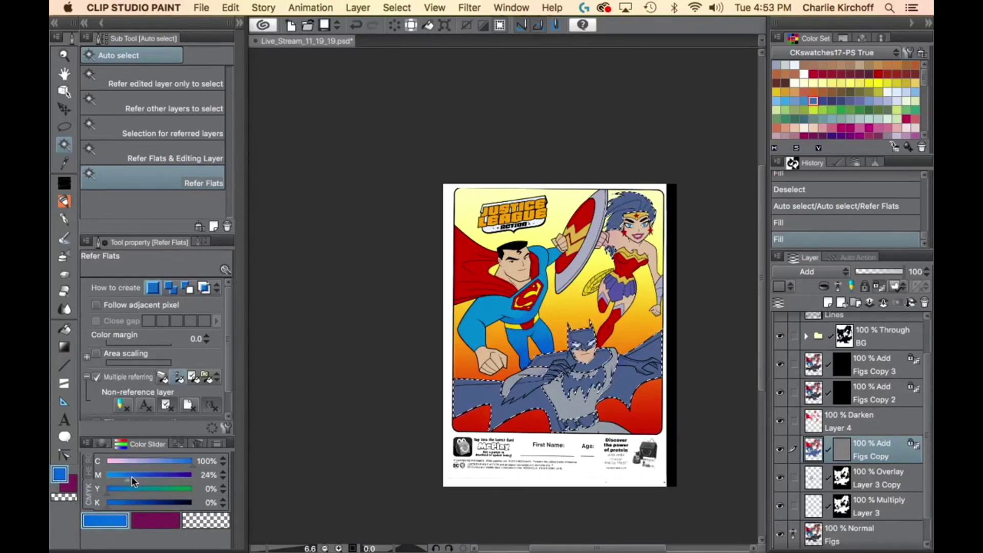
key(alt+BackSpace)
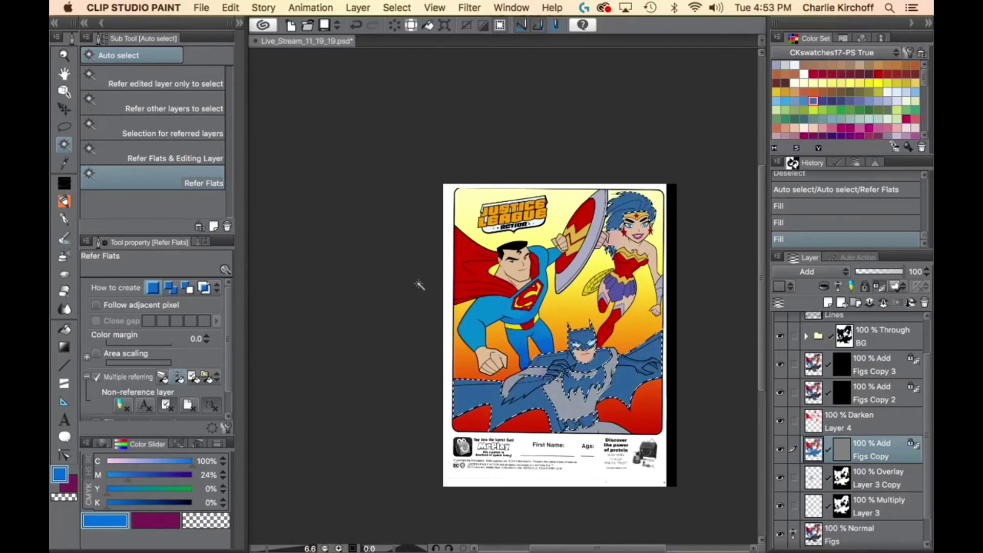
click(846, 439)
key(super+d)
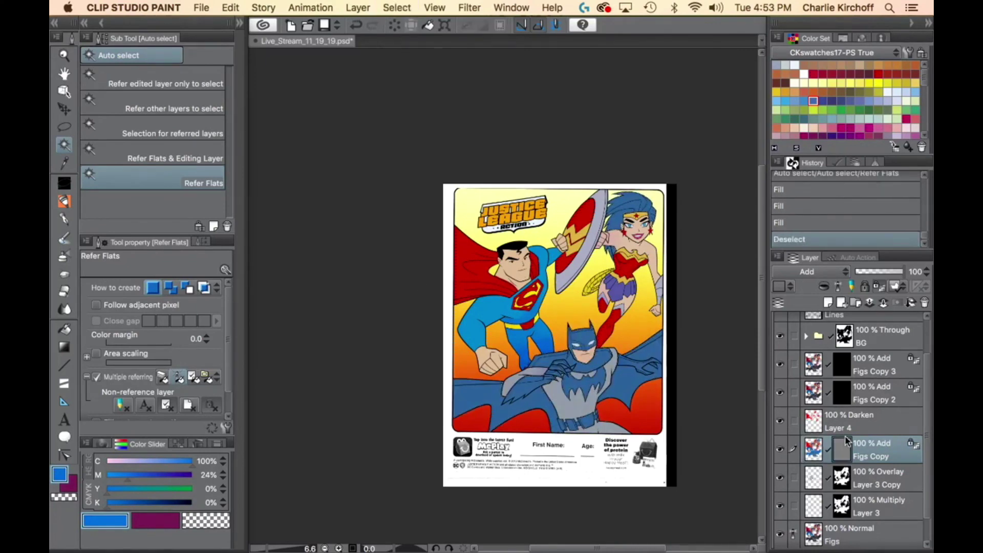
key(super+space)
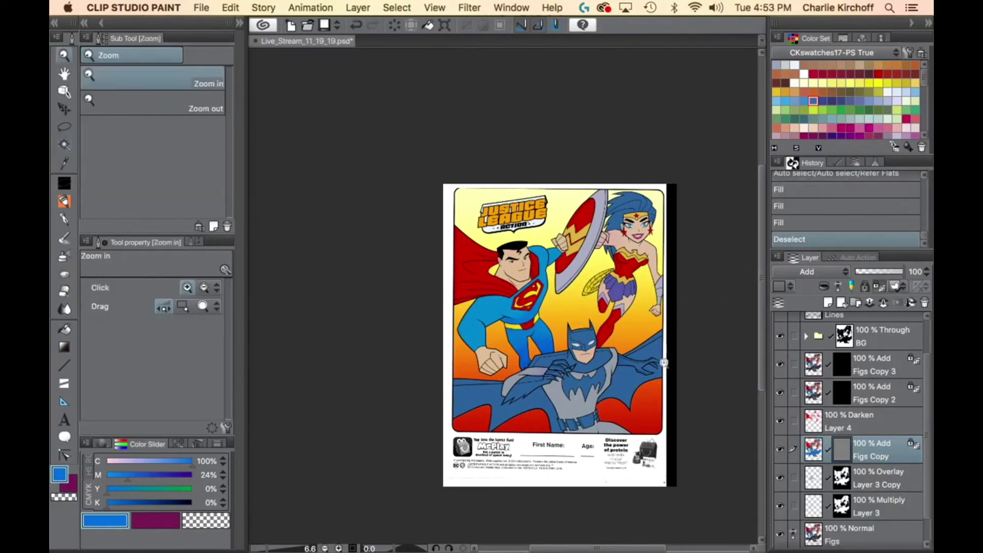
drag(657, 379, 733, 350)
drag(592, 384, 618, 387)
drag(560, 421, 682, 281)
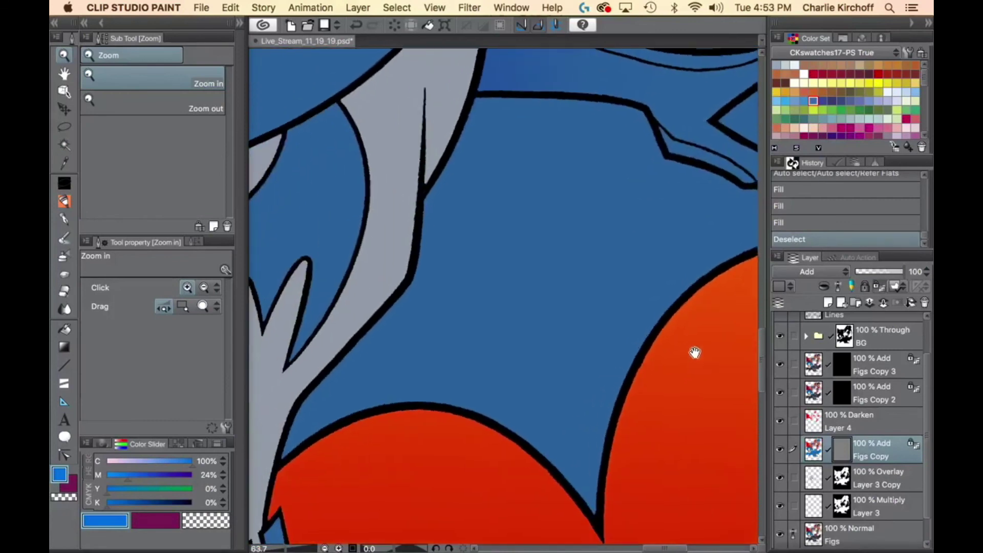
key(Tab)
key(Tab)
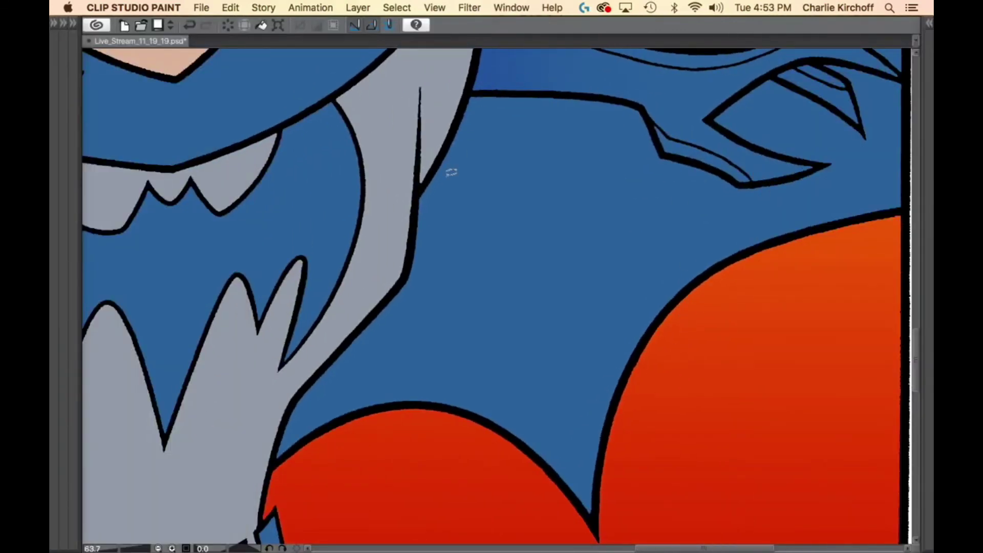
mouse_move(476, 84)
mouse_down()
mouse_move(339, 313)
mouse_move(413, 508)
mouse_move(561, 132)
mouse_up()
key(Tab)
key(ctrl+z)
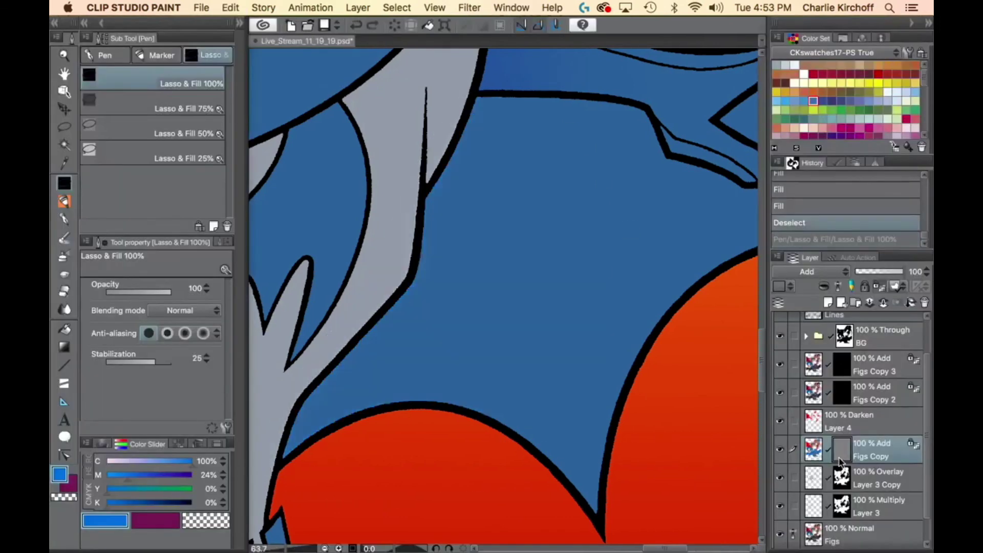
Select Batman's blue areas with Refer Flats, hide the selection outline, and mask out the cape beneath his outstretched arm with Lasso & Fill 100%.
key(Tab)
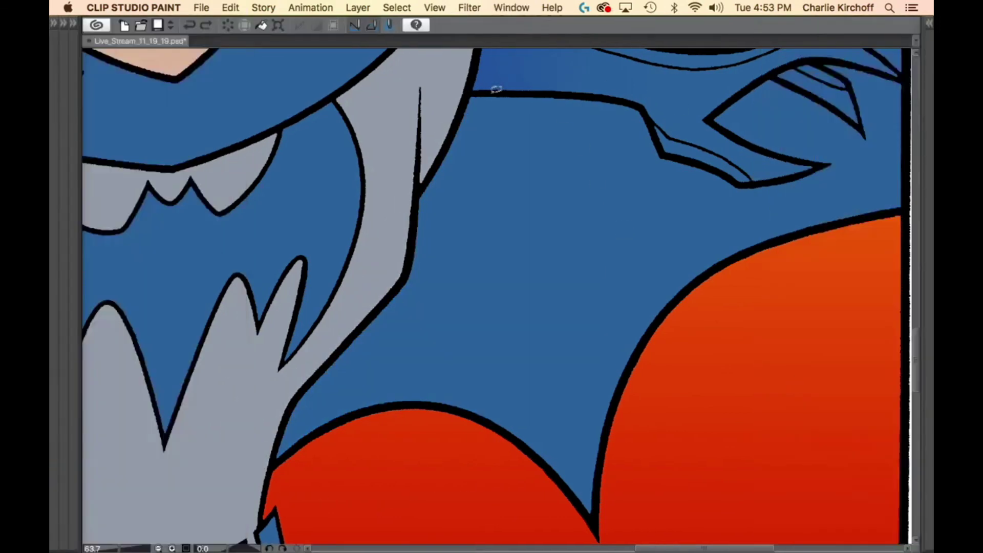
key(w)
click(486, 152)
key(super+h)
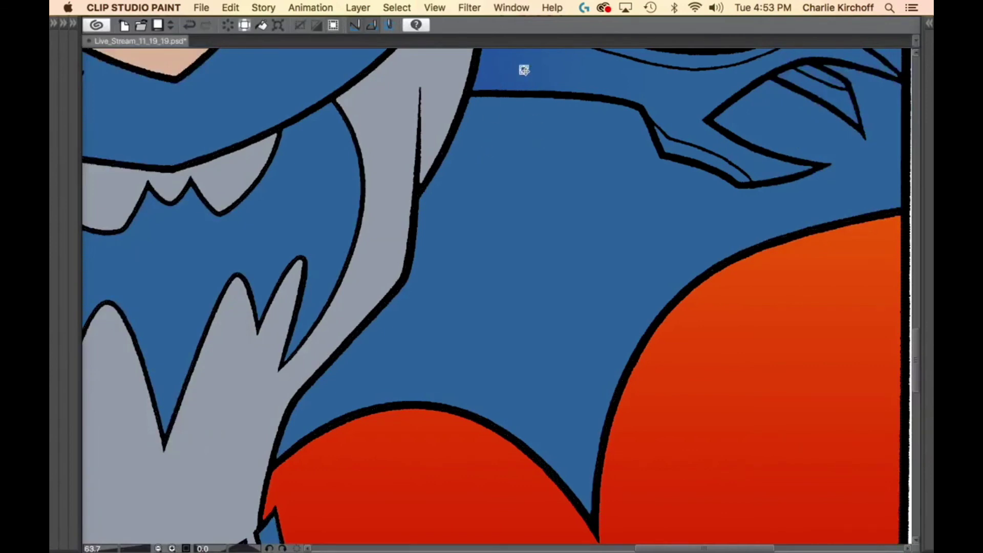
key(p)
mouse_move(486, 90)
mouse_down()
mouse_move(416, 193)
mouse_move(297, 488)
mouse_move(679, 472)
mouse_move(606, 154)
mouse_move(579, 132)
mouse_up()
drag(684, 252, 610, 386)
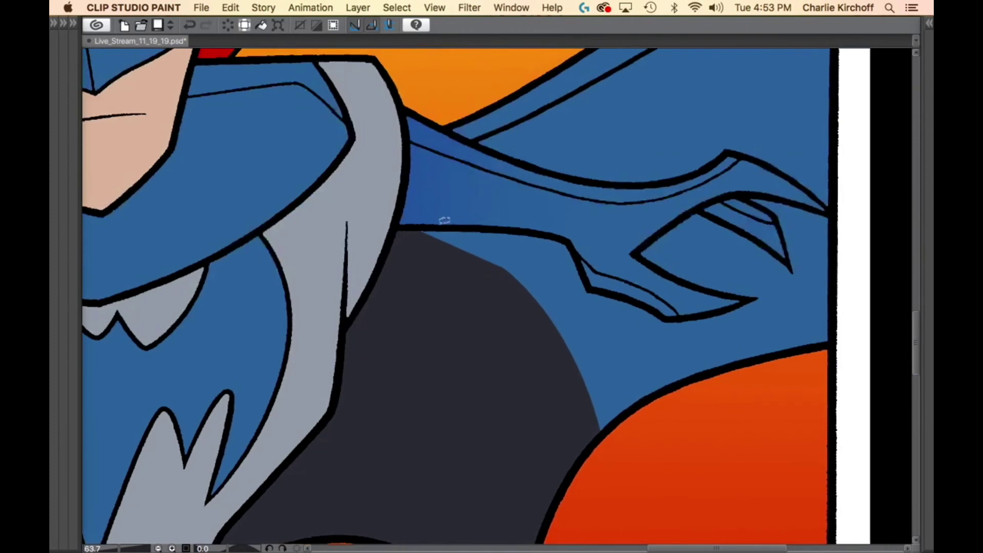
Extend the masked-out cape area along the underside of the forearm and hand to the panel's edge.
mouse_move(444, 224)
mouse_down()
mouse_move(399, 255)
mouse_move(497, 404)
mouse_move(586, 352)
mouse_move(591, 289)
mouse_move(559, 233)
mouse_up()
scroll(623, 306, right, 4)
scroll(615, 328, up, 1)
mouse_move(510, 308)
mouse_down()
mouse_move(434, 467)
mouse_move(643, 469)
mouse_move(656, 367)
mouse_move(569, 332)
mouse_move(616, 440)
mouse_move(773, 326)
mouse_move(636, 331)
mouse_up()
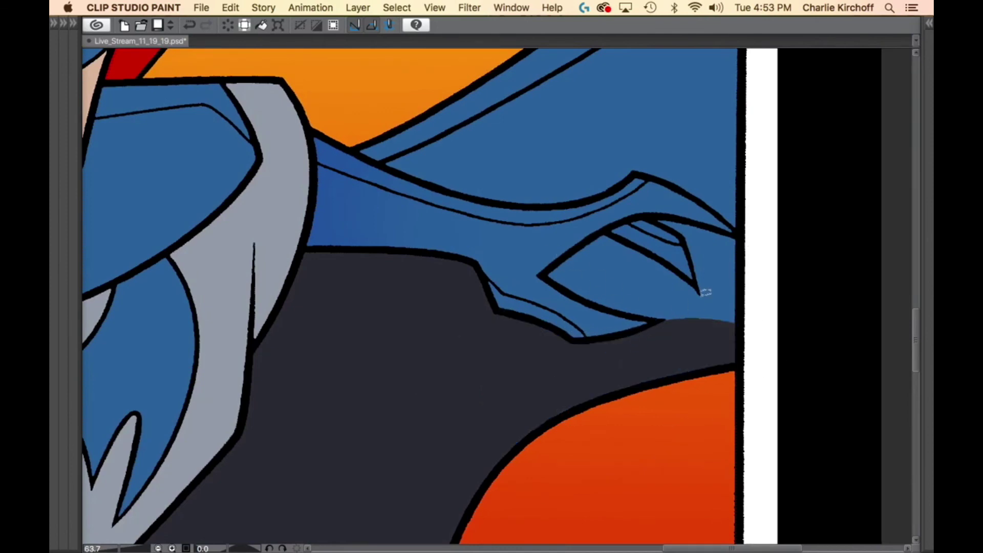
Mask out the thumb and lower palm of Batman's outstretched hand with Lasso & Fill 100%, leaving the thumb's outer edge strip lit.
scroll(704, 258, up, 3)
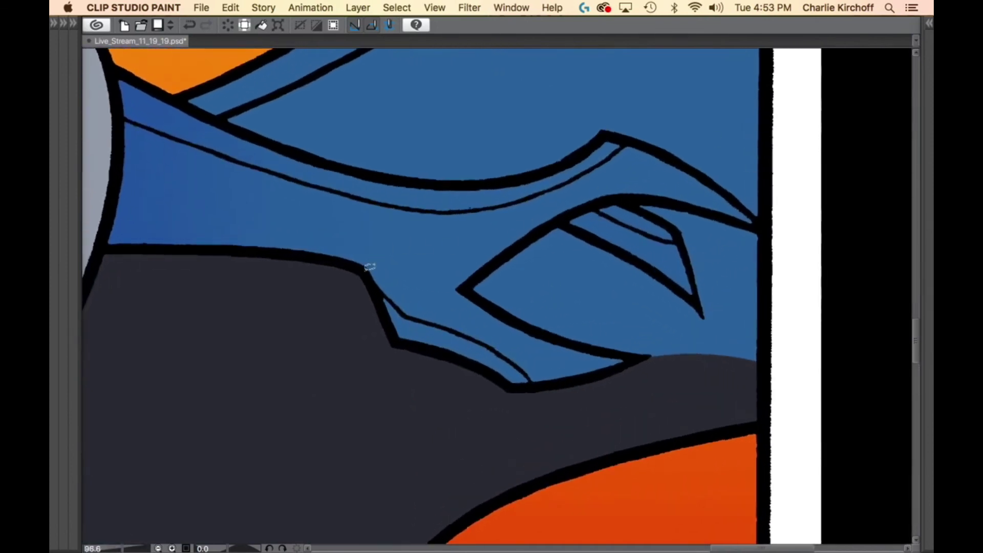
mouse_move(360, 261)
mouse_down()
mouse_move(379, 285)
mouse_move(500, 346)
mouse_move(560, 397)
mouse_move(676, 358)
mouse_move(463, 280)
mouse_up()
drag(507, 352, 637, 443)
mouse_move(593, 394)
mouse_down()
mouse_move(566, 411)
mouse_move(595, 423)
mouse_move(634, 395)
mouse_up()
drag(523, 377, 639, 417)
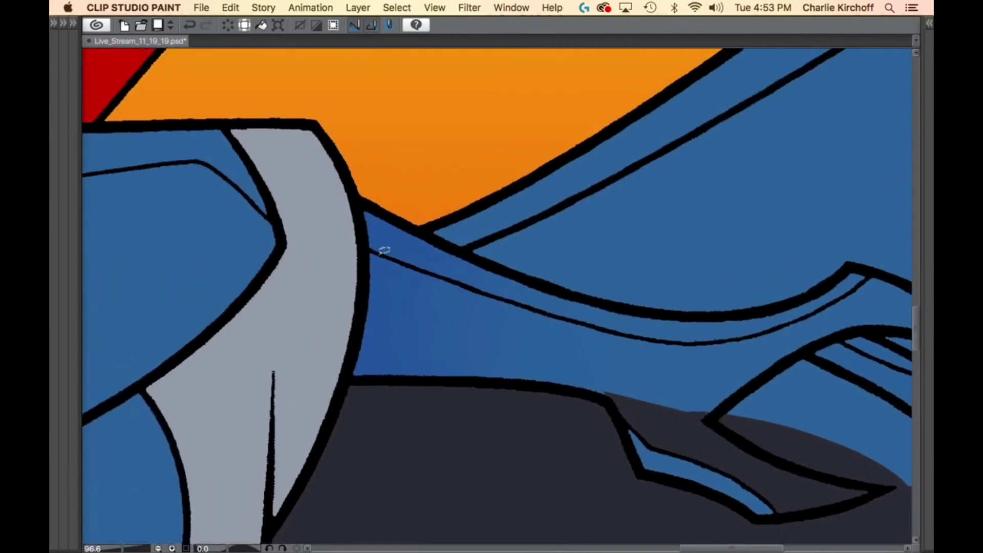
Mask out Batman's forearm next to the shoulder cape, keeping the strip above the inner contour line lit.
mouse_move(364, 254)
mouse_down()
mouse_move(536, 433)
mouse_move(538, 310)
mouse_move(405, 263)
mouse_up()
scroll(717, 417, right, 5)
scroll(717, 417, down, 2)
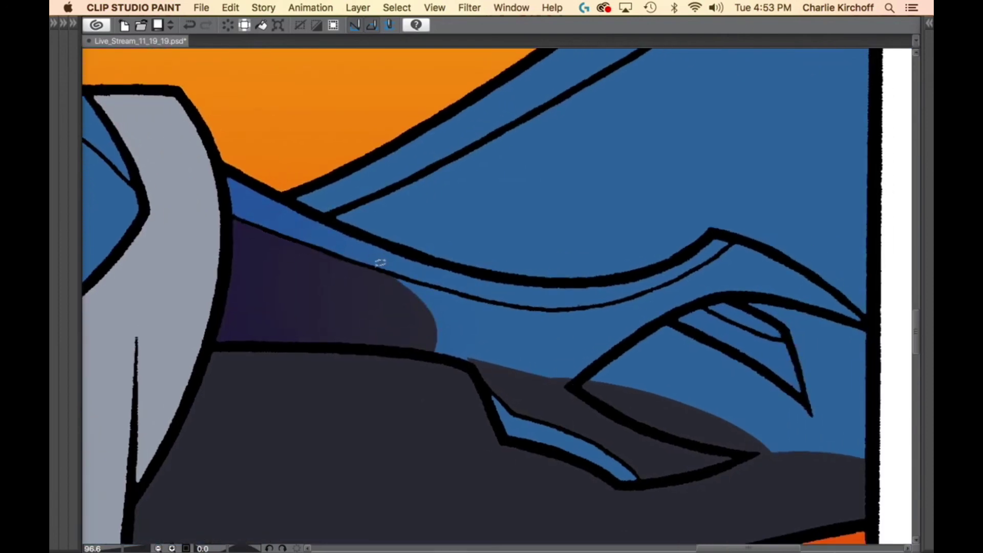
mouse_move(377, 264)
mouse_down()
mouse_move(329, 353)
mouse_move(458, 377)
mouse_move(476, 359)
mouse_move(477, 299)
mouse_move(395, 276)
mouse_up()
scroll(608, 375, right, 3)
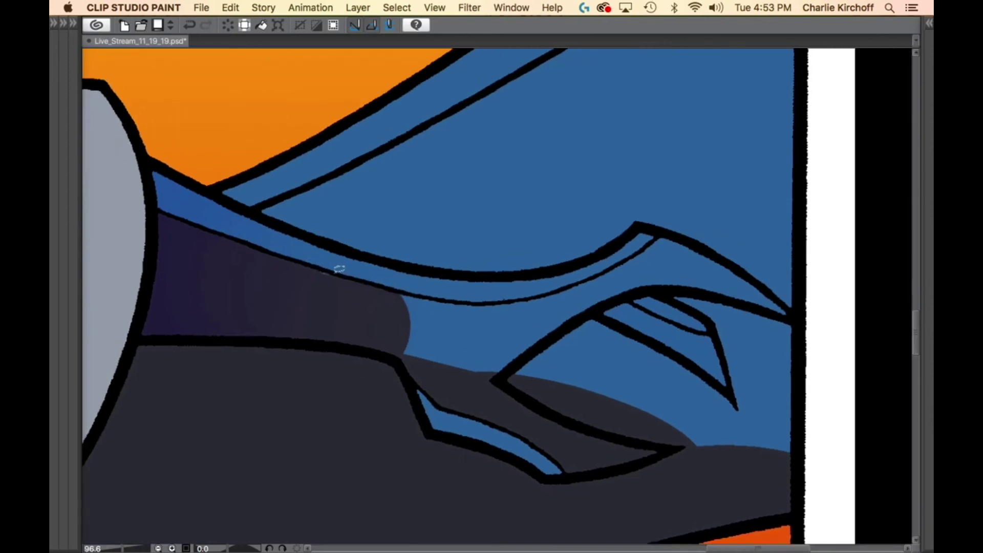
Mask out the rest of the forearm below the contour line, the wrist and the back of the hand.
mouse_move(332, 267)
mouse_down()
mouse_move(310, 266)
mouse_move(335, 294)
mouse_move(339, 274)
mouse_move(478, 371)
mouse_move(317, 340)
mouse_up()
scroll(443, 345, right, 3)
scroll(443, 345, down, 1)
mouse_move(453, 376)
mouse_down()
mouse_move(545, 353)
mouse_move(517, 276)
mouse_move(484, 282)
mouse_up()
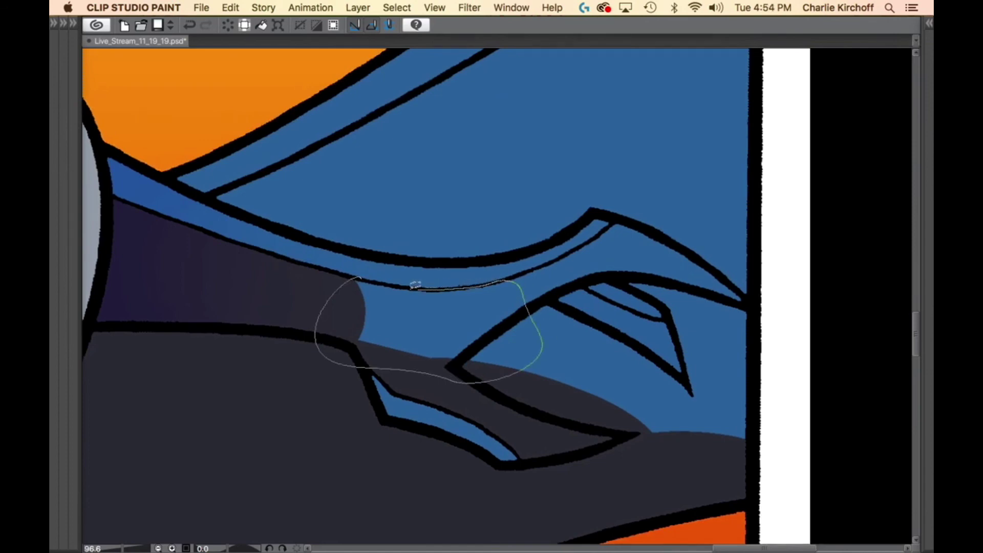
mouse_move(414, 286)
mouse_down()
mouse_move(330, 342)
mouse_move(378, 354)
mouse_move(398, 321)
mouse_move(453, 293)
mouse_move(499, 296)
mouse_move(582, 337)
mouse_move(683, 265)
mouse_move(504, 209)
mouse_move(434, 272)
mouse_up()
scroll(545, 343, right, 5)
scroll(539, 271, down, 3)
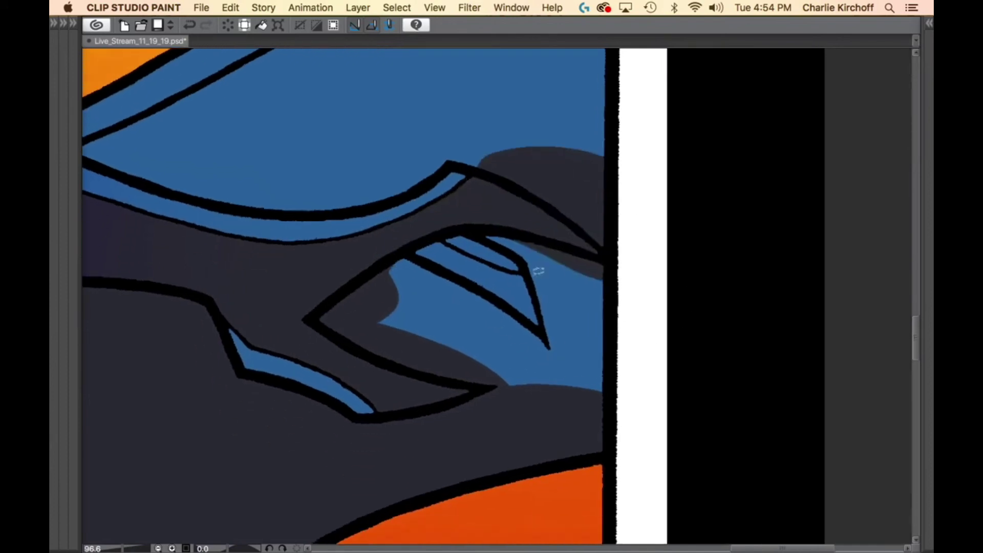
Mask out the inner finger and the cape around Batman's fingers, leaving the thin edge strip on the finger lit.
mouse_move(449, 238)
mouse_down()
mouse_move(379, 351)
mouse_move(548, 374)
mouse_move(558, 262)
mouse_move(516, 269)
mouse_move(481, 255)
mouse_move(483, 221)
mouse_move(523, 257)
mouse_move(532, 284)
mouse_move(487, 399)
mouse_move(670, 422)
mouse_move(690, 235)
mouse_move(603, 181)
mouse_move(507, 222)
mouse_up()
drag(600, 260, 580, 284)
drag(542, 237, 626, 336)
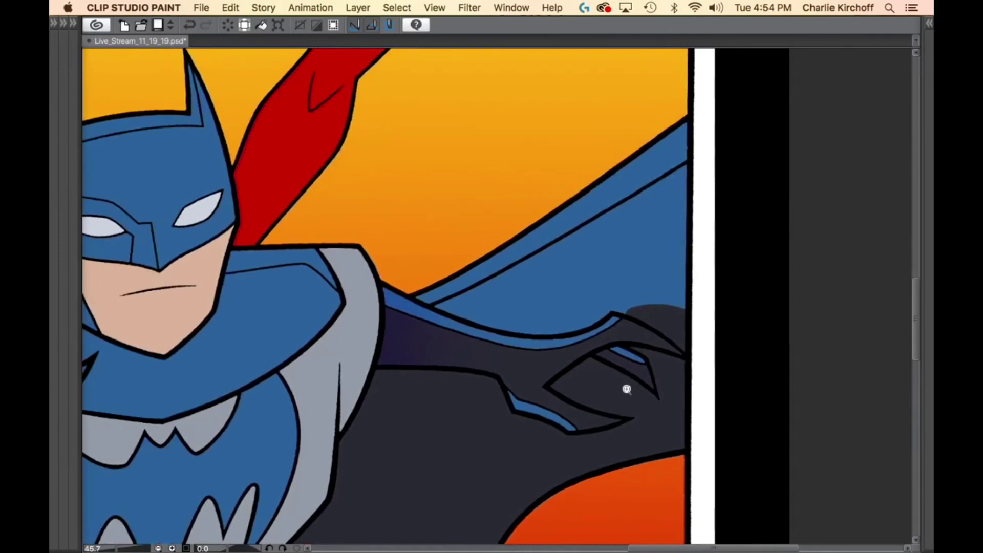
Apply a Lasso & Fill 50% shape to the mask over the fingers of Batman's outstretched hand.
key(Tab)
key(p)
key(period)
key(period)
mouse_move(614, 416)
mouse_down()
mouse_move(483, 392)
mouse_move(648, 395)
mouse_up()
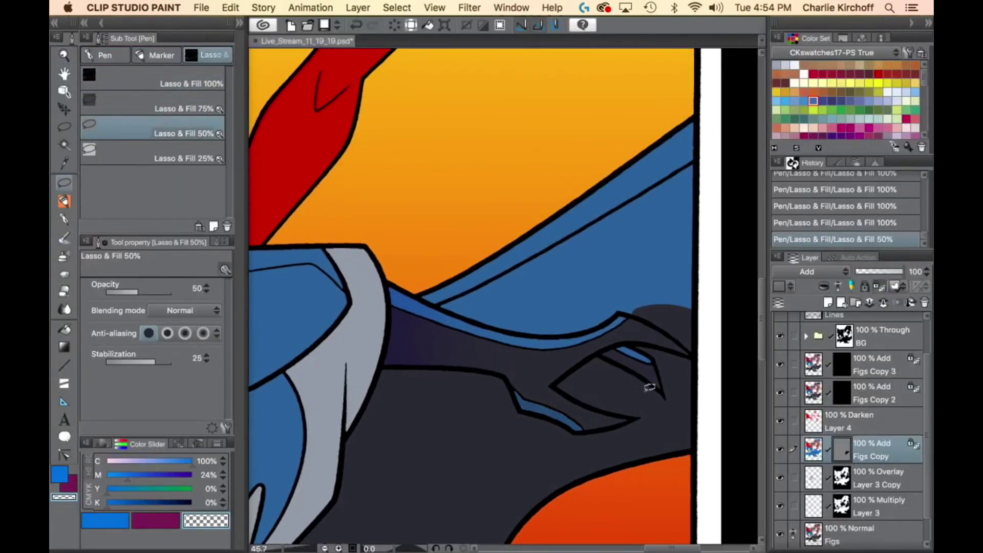
key(period)
key(period)
key(Tab)
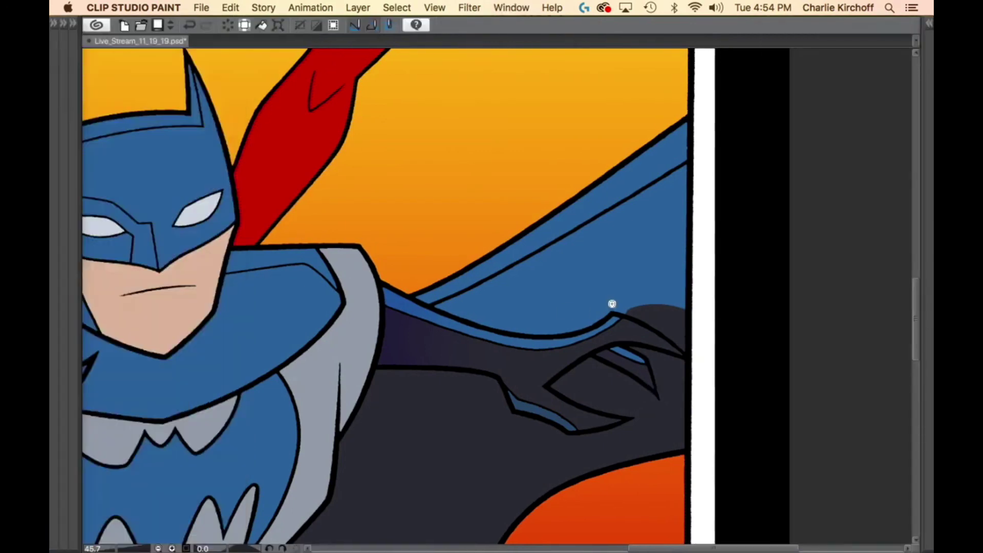
Mask out the cape above Batman's outstretched arm up to the panel border, leaving the strip above the inner contour line lit.
scroll(612, 303, up, 6)
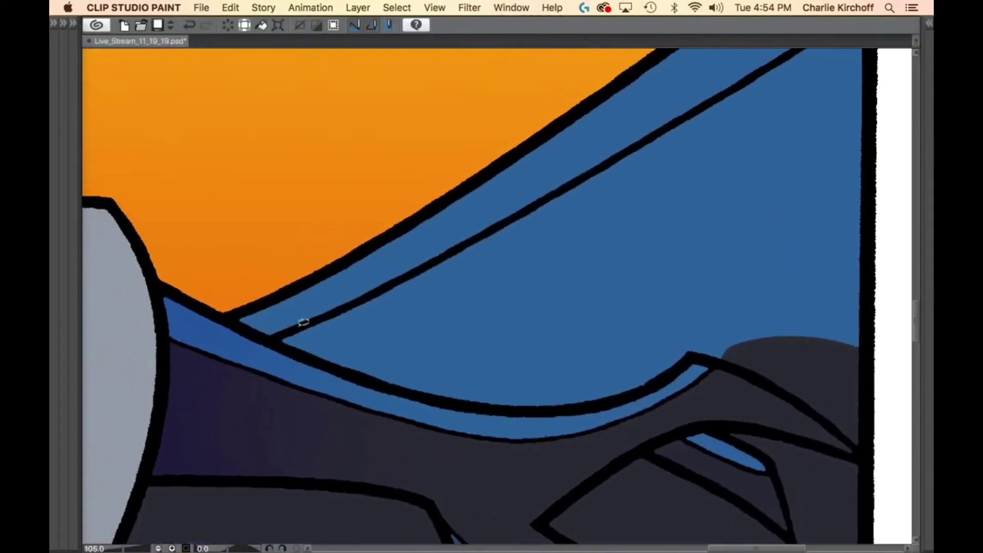
mouse_move(309, 353)
mouse_down()
mouse_move(446, 399)
mouse_move(554, 409)
mouse_move(632, 394)
mouse_move(703, 354)
mouse_move(735, 361)
mouse_move(846, 298)
mouse_move(718, 201)
mouse_move(479, 246)
mouse_move(361, 302)
mouse_up()
scroll(579, 297, right, 6)
scroll(579, 296, up, 2)
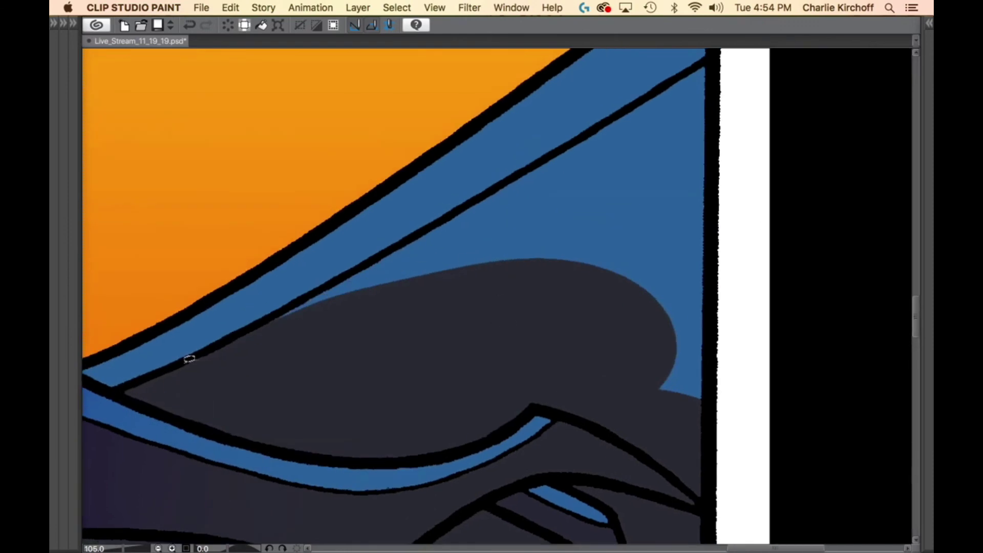
mouse_move(296, 302)
mouse_down()
mouse_move(373, 351)
mouse_move(759, 412)
mouse_move(650, 171)
mouse_move(434, 226)
mouse_move(469, 226)
mouse_up()
scroll(466, 213, right, 4)
scroll(466, 214, up, 4)
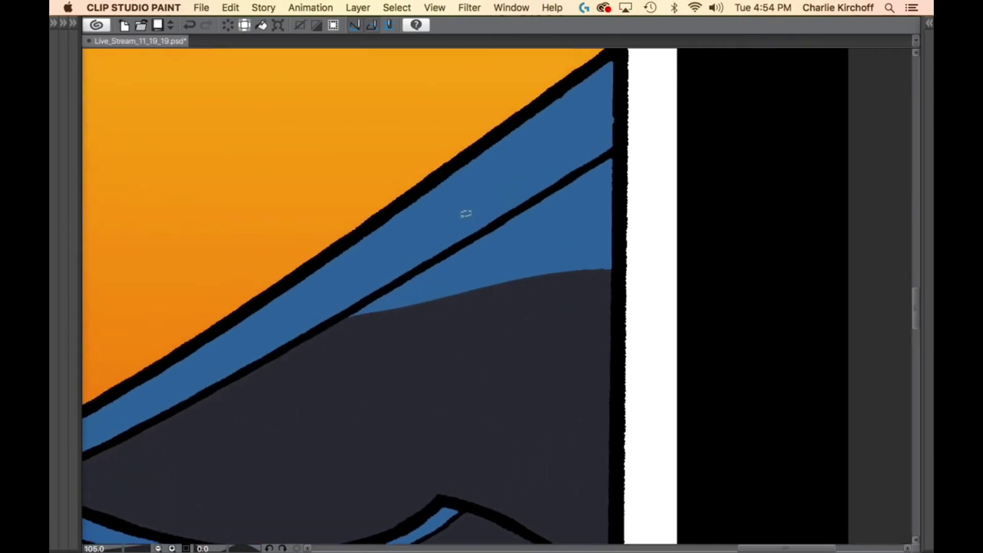
mouse_move(370, 298)
mouse_down()
mouse_move(536, 367)
mouse_move(641, 144)
mouse_up()
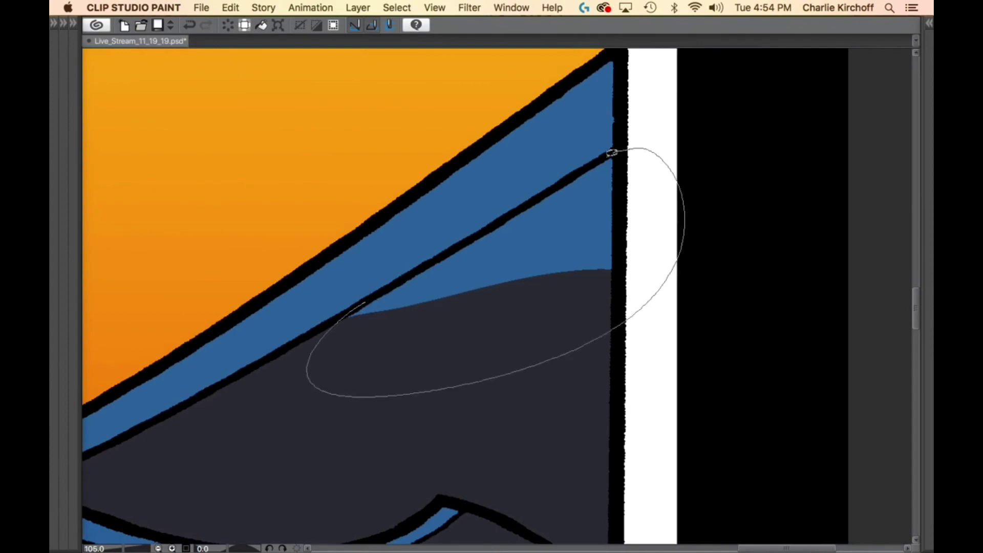
drag(529, 202, 486, 229)
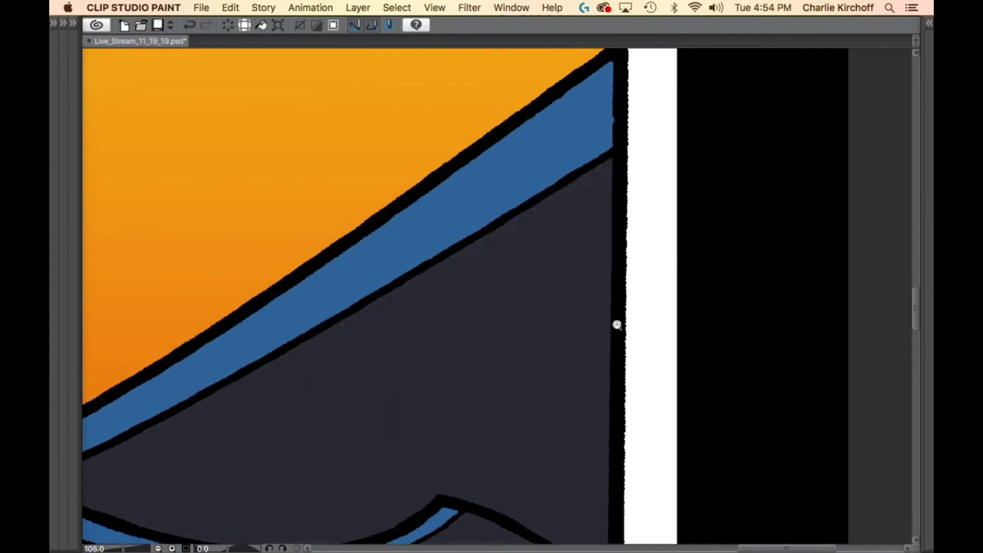
Mask out all the pouches and links of Batman's utility belt.
drag(617, 325, 583, 362)
drag(397, 459, 546, 266)
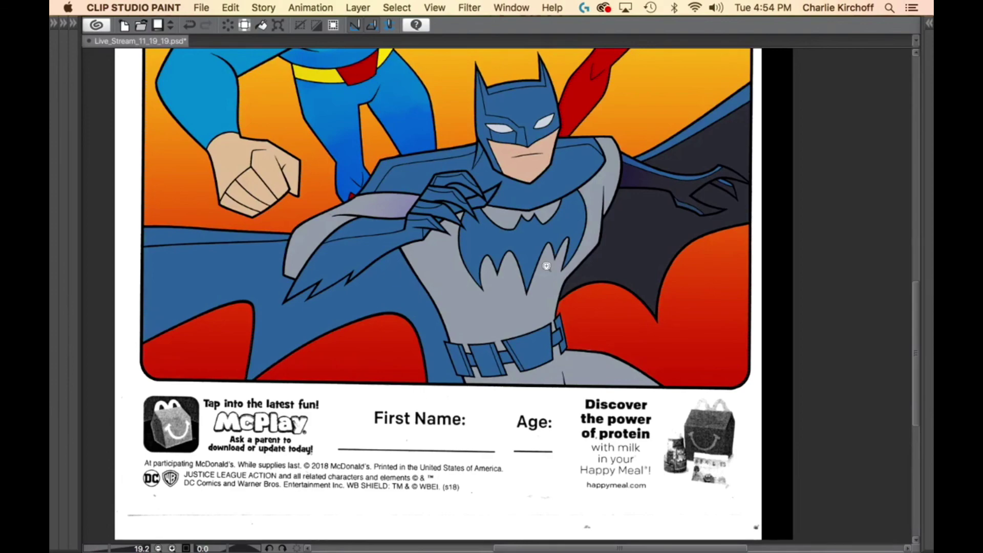
drag(537, 345, 592, 345)
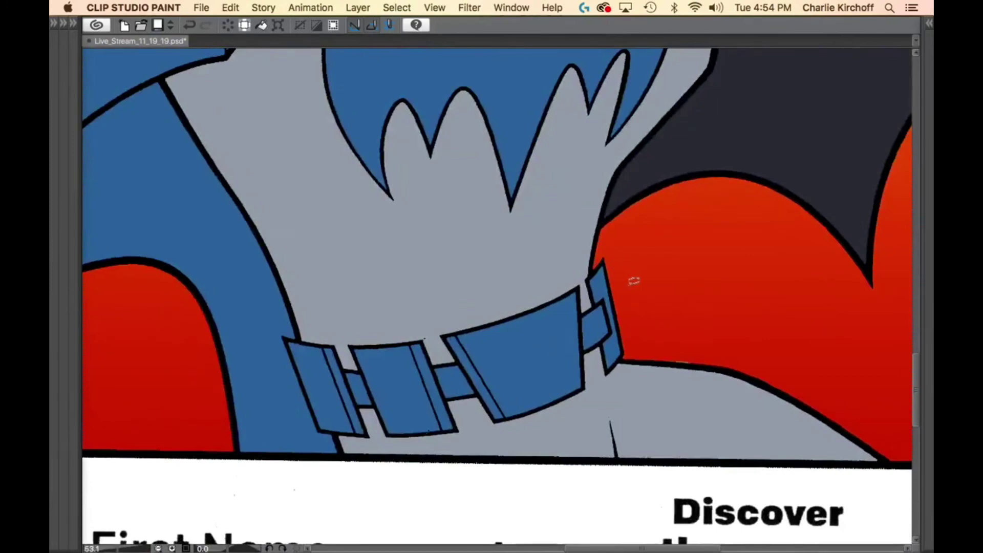
mouse_move(635, 269)
mouse_down()
mouse_move(558, 231)
mouse_move(345, 483)
mouse_move(643, 222)
mouse_up()
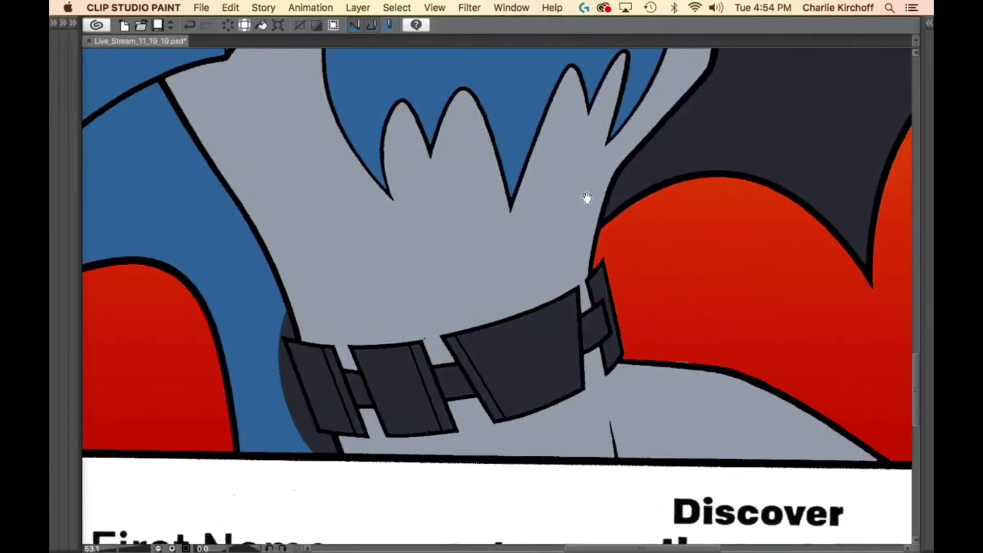
Mask out the bat emblem on Batman's chest together with the lower edge of the cowl's collar.
drag(587, 198, 618, 521)
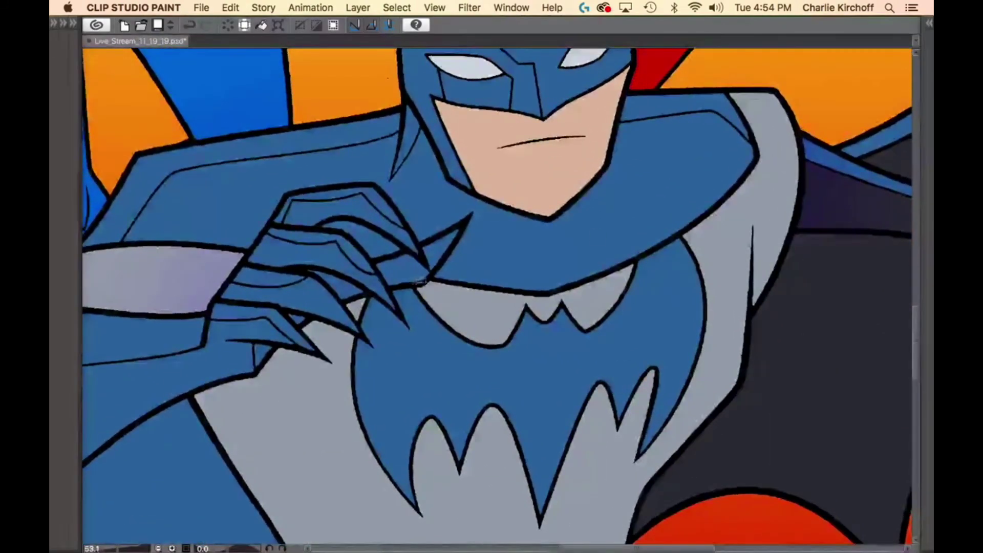
mouse_move(415, 282)
mouse_down()
mouse_move(368, 299)
mouse_move(410, 517)
mouse_up()
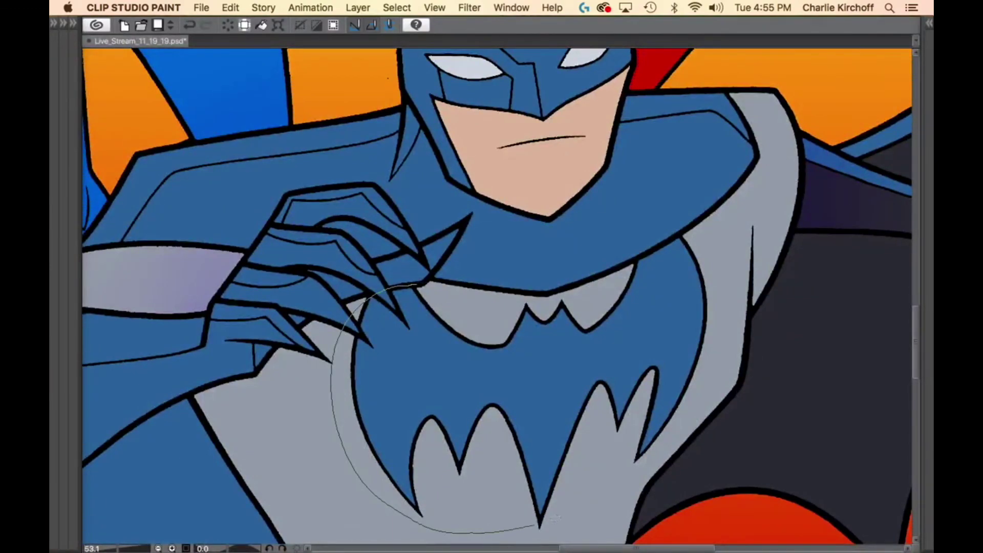
mouse_move(614, 490)
mouse_down()
mouse_move(712, 379)
mouse_move(630, 245)
mouse_up()
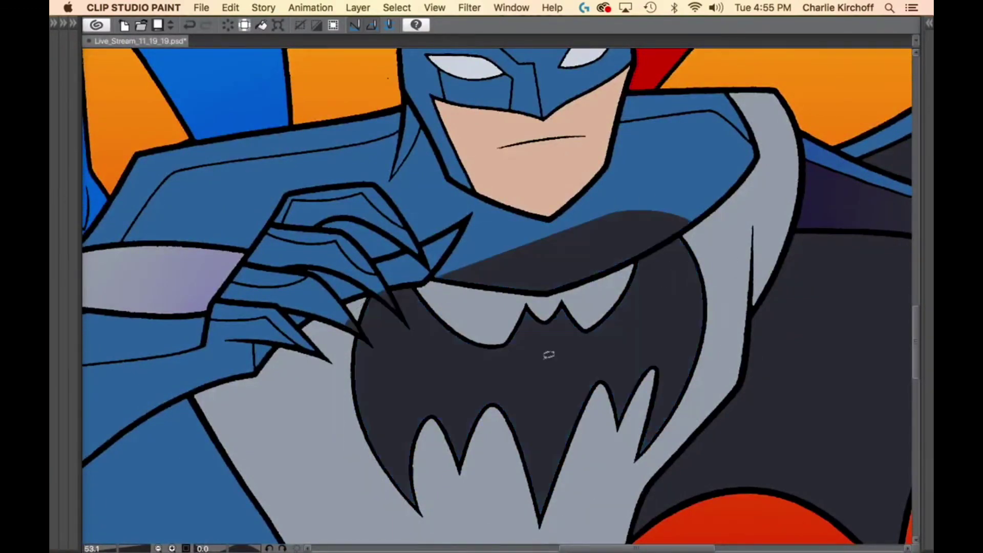
Mask out the spread cape behind Batman's bent arm below its upper contour line, from the panel border to the glove fins.
drag(385, 413, 736, 205)
drag(483, 345, 809, 302)
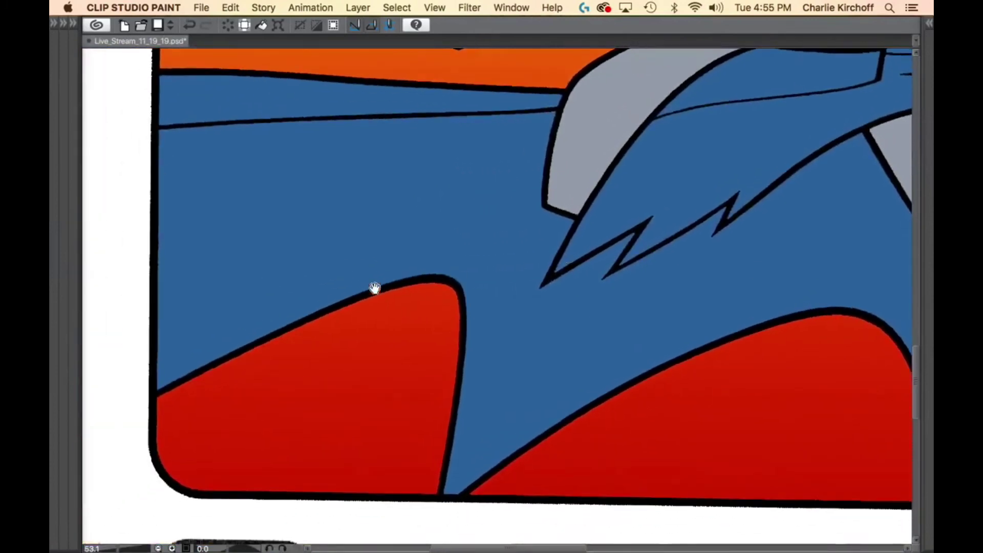
drag(374, 288, 507, 322)
drag(290, 160, 357, 154)
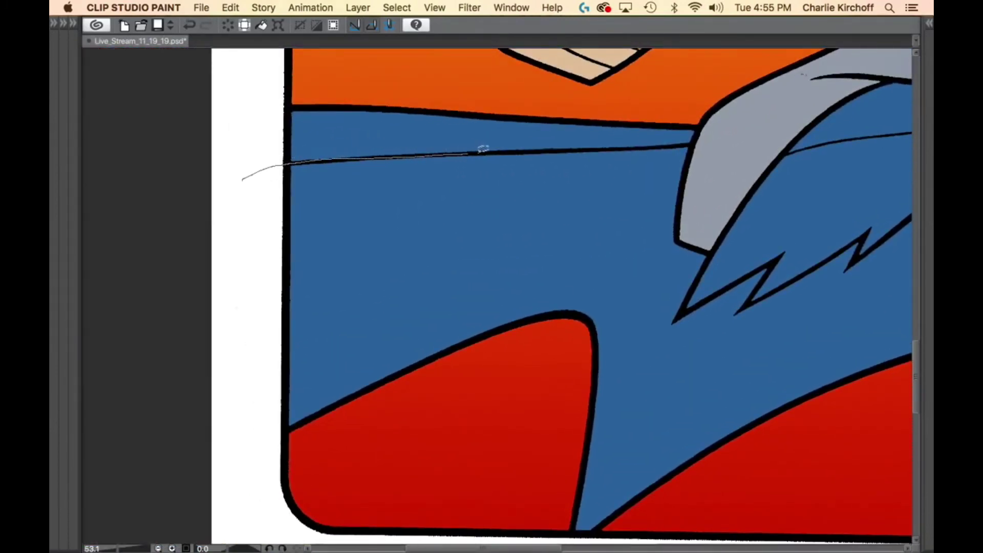
drag(483, 149, 587, 146)
mouse_move(695, 141)
mouse_down()
mouse_move(691, 284)
mouse_move(437, 485)
mouse_move(226, 425)
mouse_up()
mouse_move(742, 417)
mouse_down()
mouse_move(624, 382)
mouse_move(494, 376)
mouse_up()
mouse_move(512, 143)
mouse_down()
mouse_move(340, 529)
mouse_move(536, 191)
mouse_up()
Mask out the rest of the cape beneath the forearm and beside the torso down to the belt, including the glove fins.
drag(675, 395, 447, 457)
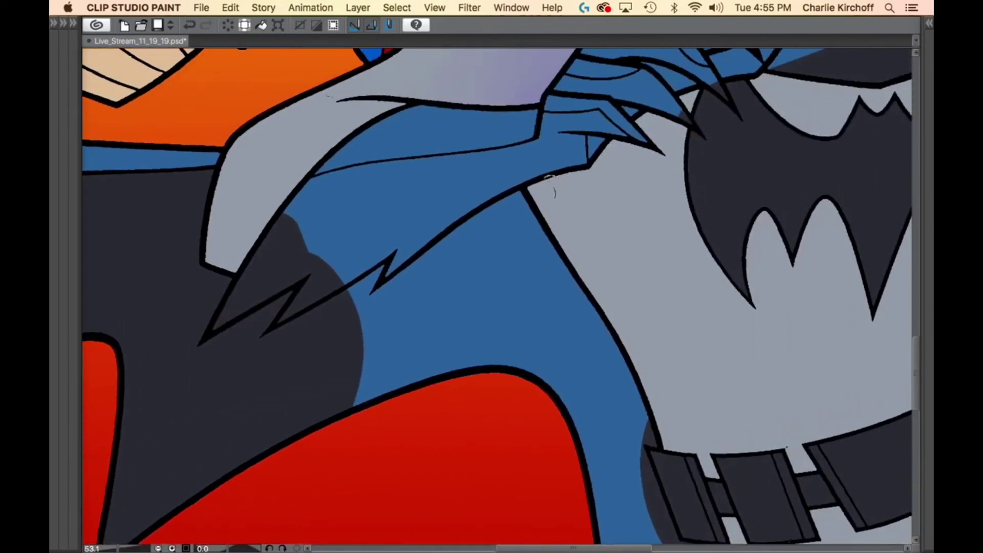
mouse_move(551, 177)
mouse_down()
mouse_move(219, 300)
mouse_move(354, 479)
mouse_move(609, 284)
mouse_move(589, 307)
mouse_up()
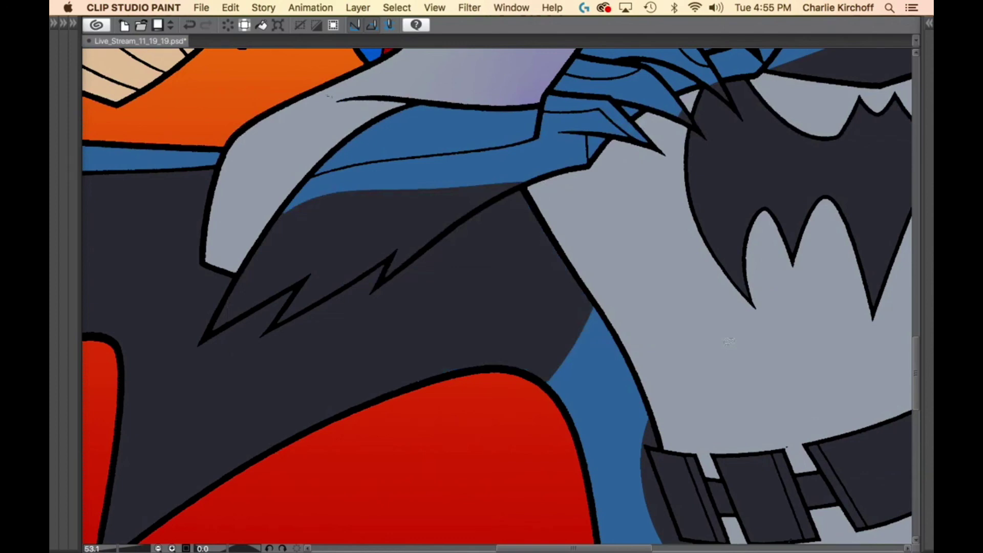
mouse_move(706, 371)
mouse_down()
mouse_move(591, 167)
mouse_move(575, 334)
mouse_move(409, 117)
mouse_move(467, 87)
mouse_up()
Mask out the underside of Batman's raised forearm, leaving the strip above the inner contour line lit.
drag(562, 127, 622, 476)
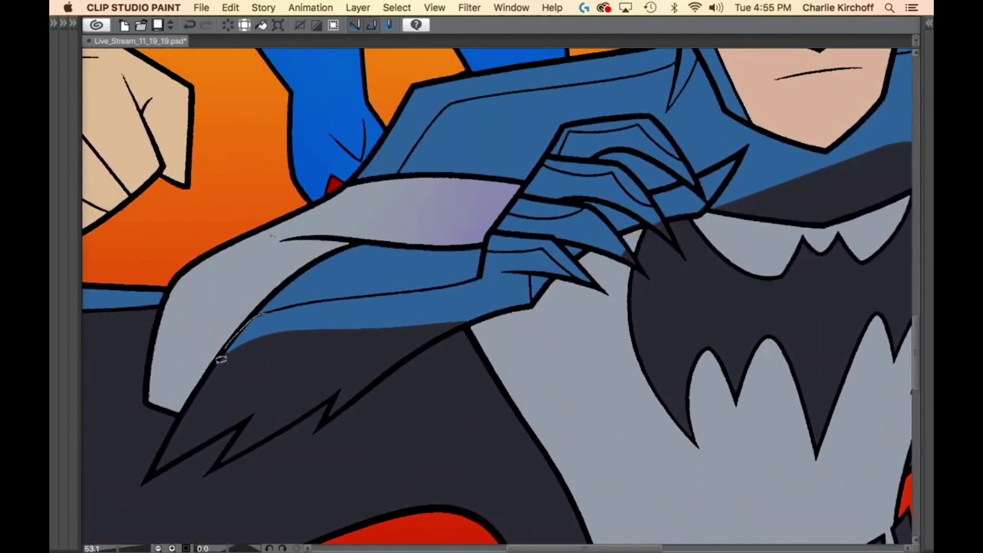
mouse_move(221, 360)
mouse_down()
mouse_move(281, 415)
mouse_move(487, 386)
mouse_move(496, 281)
mouse_up()
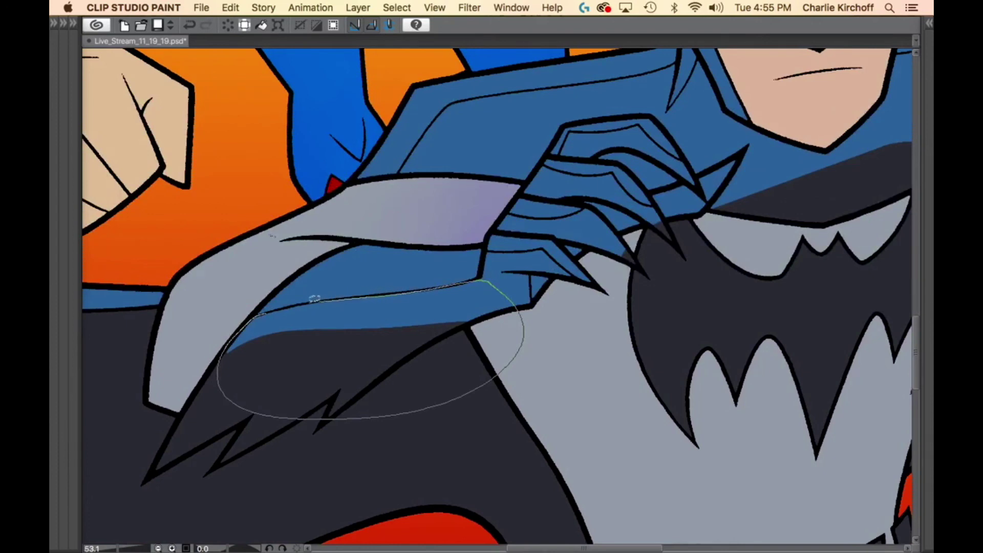
drag(314, 299, 273, 312)
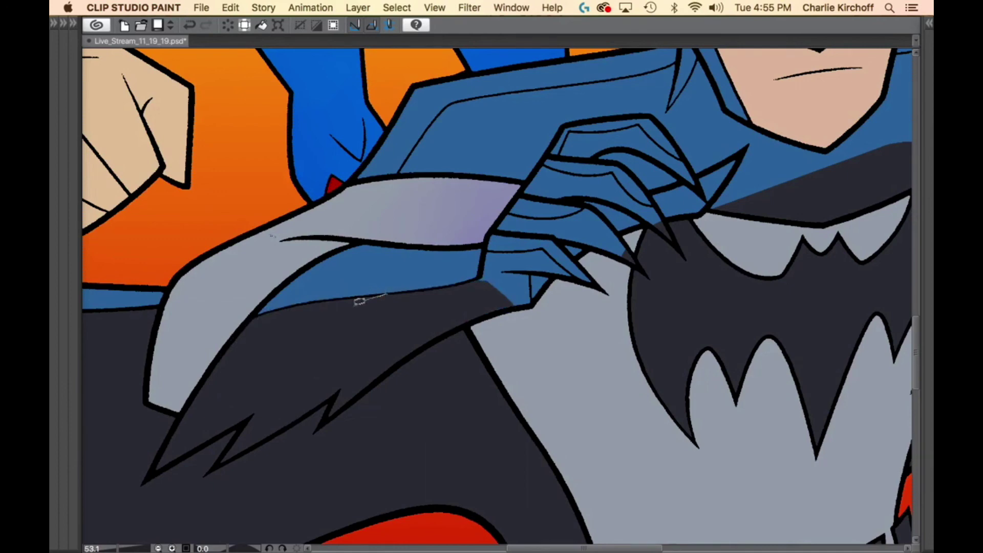
scroll(456, 285, right, 5)
scroll(456, 285, up, 4)
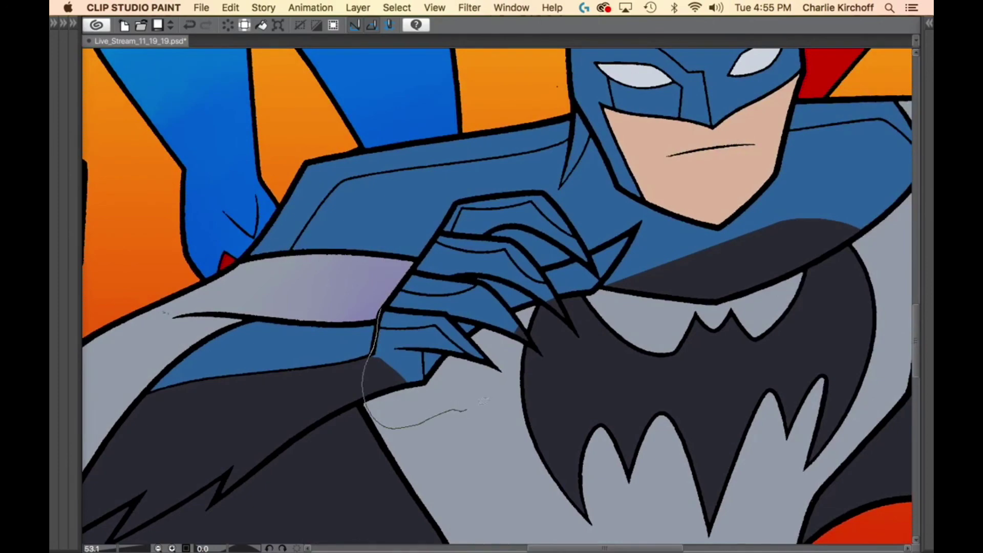
Mask out the heel of the raised hand and its lowest finger below the contour line, keeping the finger's upper edge lit.
drag(421, 374, 406, 354)
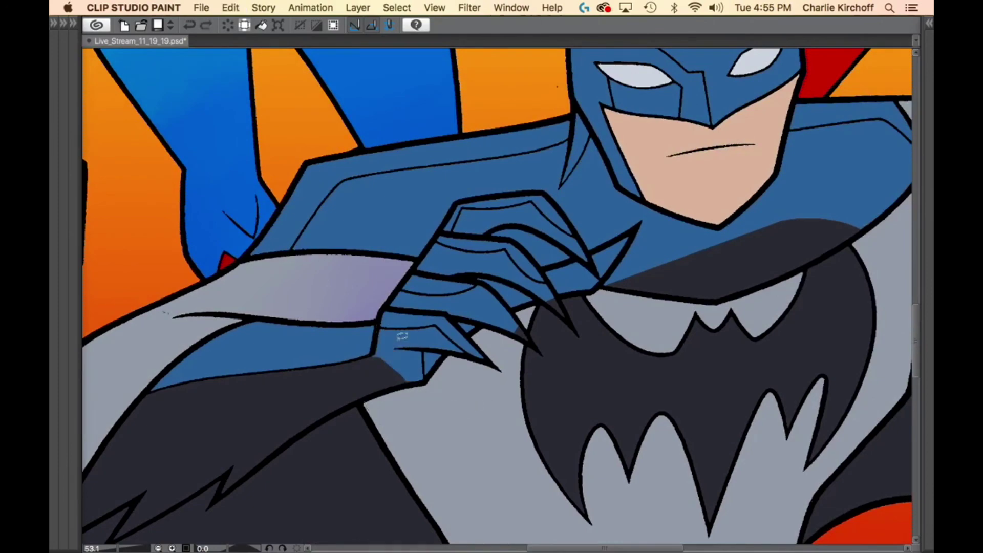
scroll(402, 336, up, 6)
mouse_move(332, 249)
mouse_down()
mouse_move(292, 354)
mouse_move(356, 464)
mouse_move(493, 470)
mouse_up()
mouse_move(544, 445)
mouse_down()
mouse_move(610, 380)
mouse_move(611, 345)
mouse_up()
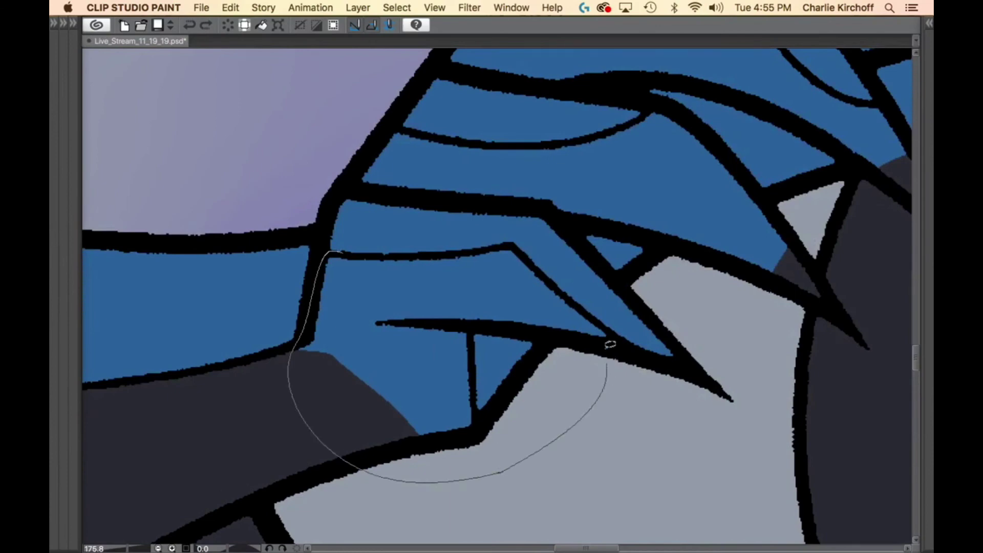
mouse_move(548, 275)
mouse_down()
mouse_move(512, 240)
mouse_move(343, 253)
mouse_up()
Mask out the second-lowest finger of the raised hand below its curved contour line, including the small gap beneath it.
drag(687, 321, 629, 419)
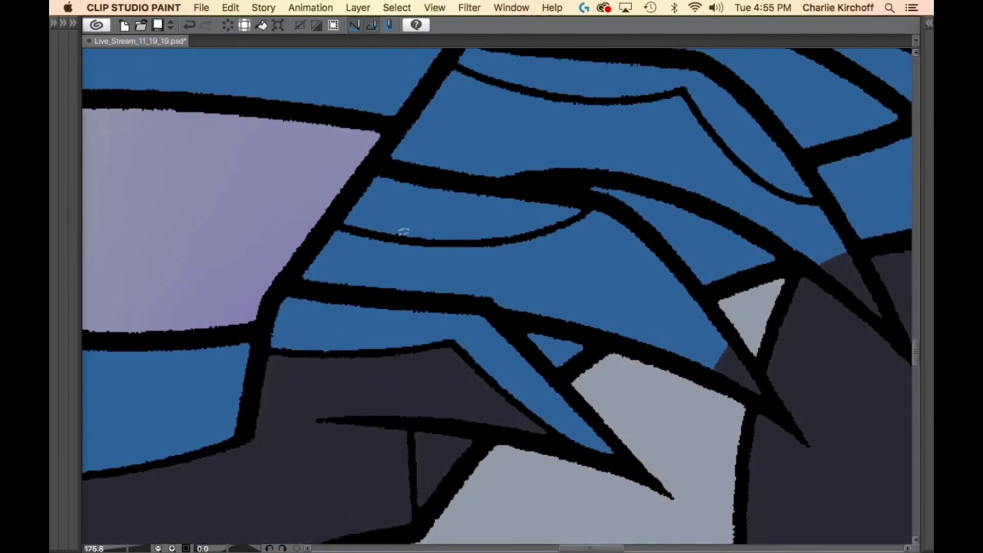
mouse_move(399, 235)
mouse_down()
mouse_move(338, 222)
mouse_move(300, 264)
mouse_move(345, 292)
mouse_move(506, 307)
mouse_move(536, 324)
mouse_move(525, 342)
mouse_move(562, 375)
mouse_move(601, 392)
mouse_move(699, 414)
mouse_move(747, 405)
mouse_up()
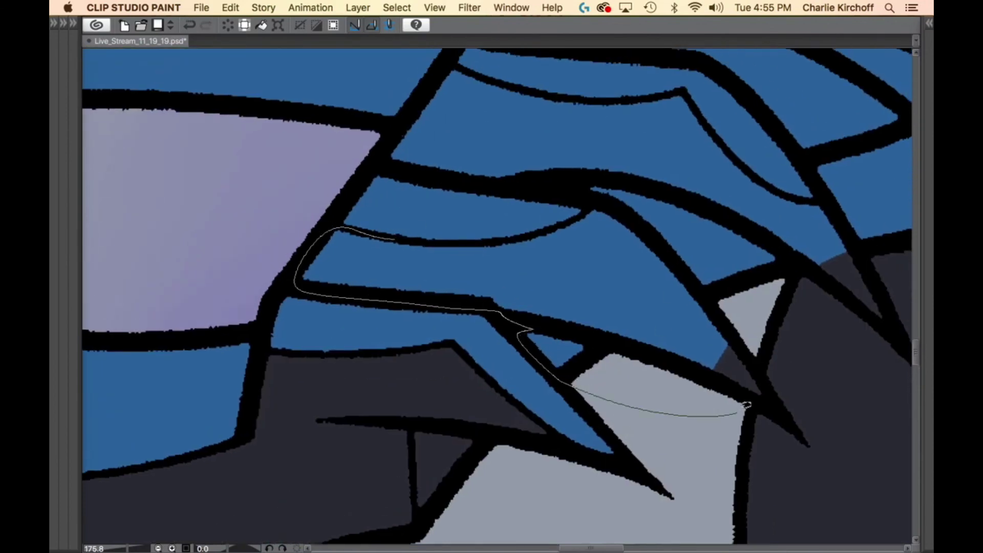
mouse_move(727, 320)
mouse_down()
mouse_move(656, 232)
mouse_move(607, 203)
mouse_move(556, 225)
mouse_move(448, 238)
mouse_up()
drag(797, 243, 639, 315)
mouse_move(478, 246)
mouse_down()
mouse_move(471, 387)
mouse_move(557, 418)
mouse_move(693, 394)
mouse_move(700, 356)
mouse_move(620, 284)
mouse_move(483, 241)
mouse_up()
Mask out the next finger up to its claw tip, leaving the strip above its contour line lit.
drag(529, 272, 643, 387)
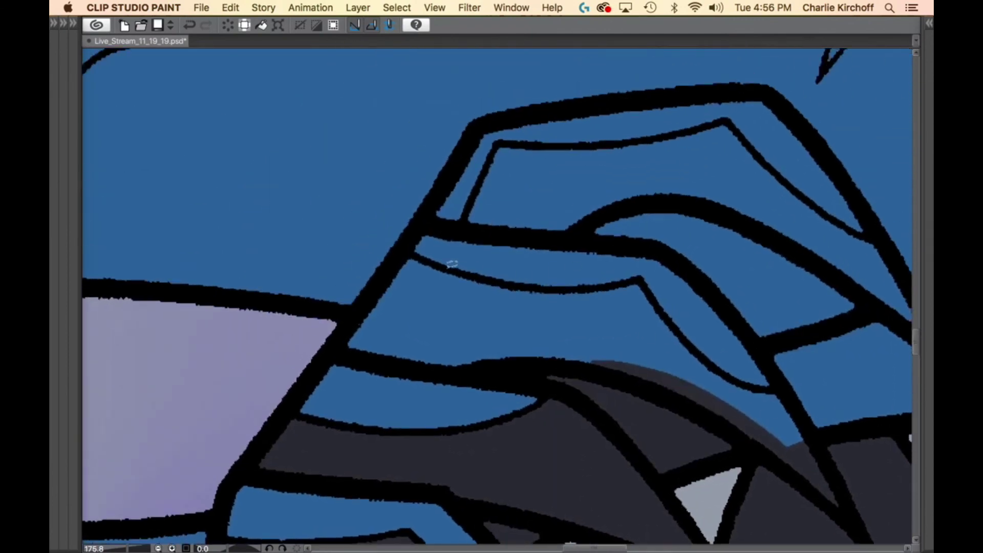
mouse_move(432, 259)
mouse_down()
mouse_move(351, 330)
mouse_move(354, 358)
mouse_move(708, 402)
mouse_move(666, 341)
mouse_move(643, 277)
mouse_move(481, 277)
mouse_up()
scroll(512, 256, right, 6)
scroll(512, 256, down, 1)
mouse_move(356, 278)
mouse_down()
mouse_move(381, 379)
mouse_move(520, 449)
mouse_move(477, 354)
mouse_move(456, 347)
mouse_up()
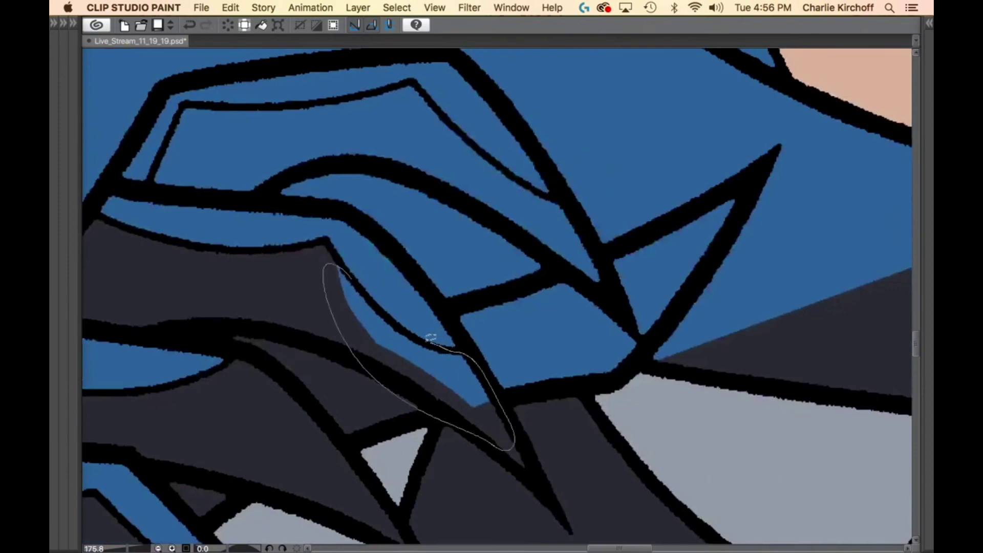
drag(404, 325, 384, 310)
Mask out the top finger below its contour line together with the palm and thumb of the raised hand.
scroll(483, 373, up, 3)
scroll(483, 373, left, 4)
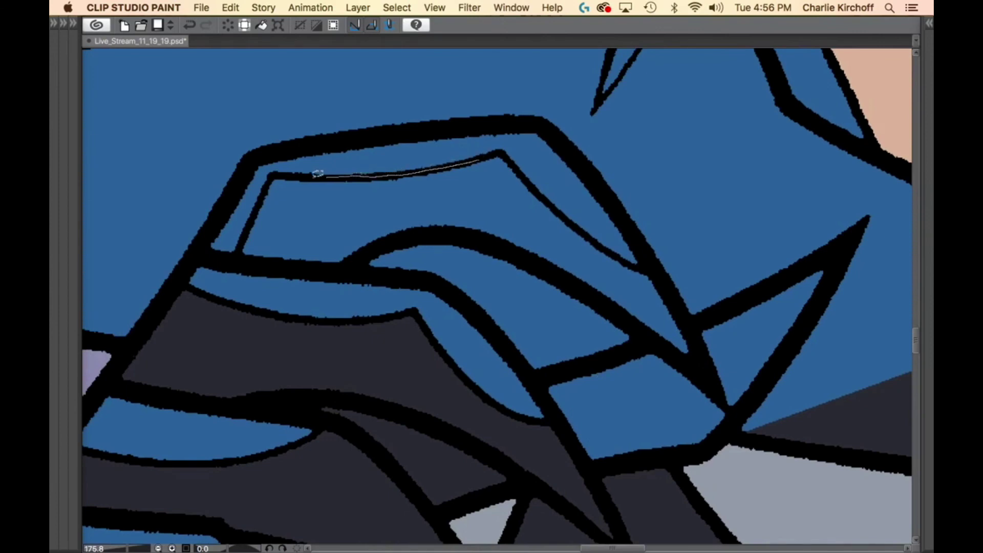
mouse_move(317, 173)
mouse_down()
mouse_move(279, 172)
mouse_move(240, 256)
mouse_move(414, 275)
mouse_move(473, 303)
mouse_move(542, 384)
mouse_move(582, 472)
mouse_move(698, 452)
mouse_move(856, 351)
mouse_move(821, 252)
mouse_move(724, 302)
mouse_move(620, 254)
mouse_move(507, 155)
mouse_up()
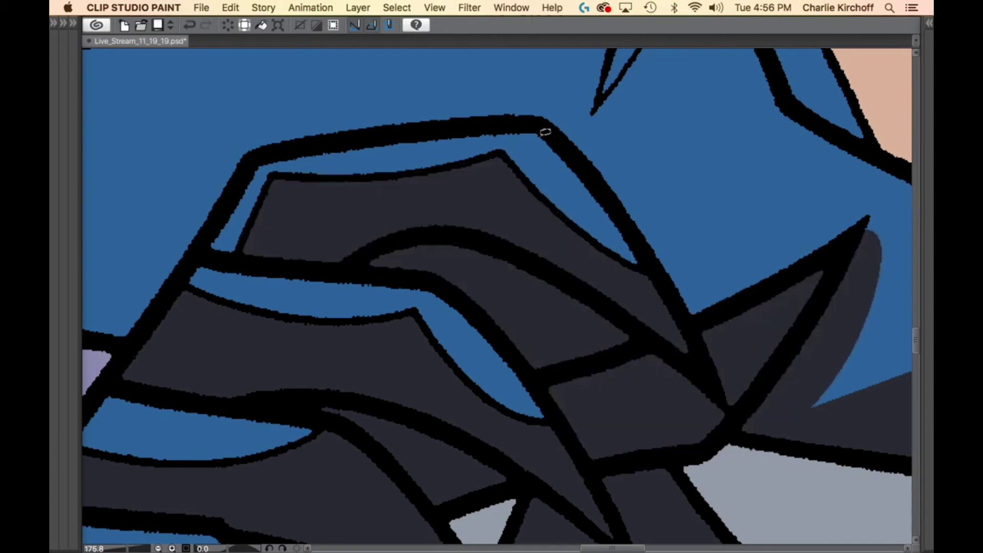
drag(760, 358, 656, 359)
drag(819, 339, 613, 326)
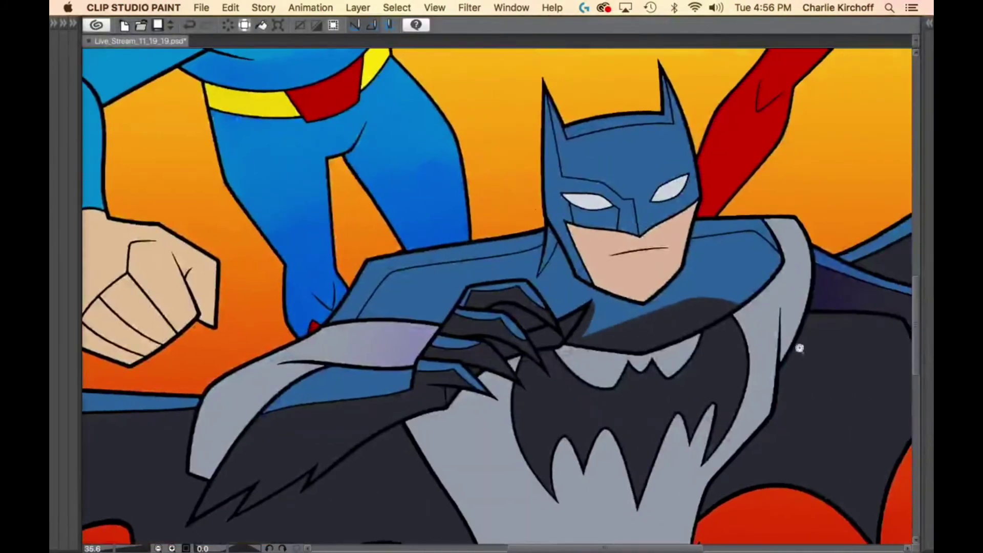
Mask out the outer part of the shoulder cape above the raised arm, inside its bent contour line.
scroll(432, 275, up, 5)
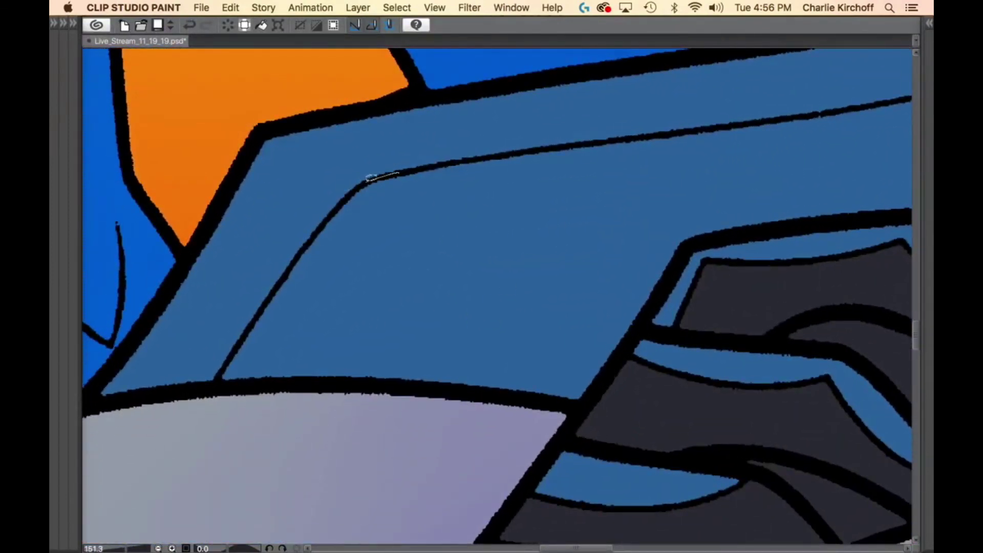
drag(370, 178, 306, 247)
mouse_move(271, 297)
mouse_down()
mouse_move(231, 363)
mouse_move(299, 485)
mouse_move(566, 422)
mouse_move(675, 267)
mouse_move(718, 156)
mouse_move(637, 134)
mouse_move(411, 171)
mouse_up()
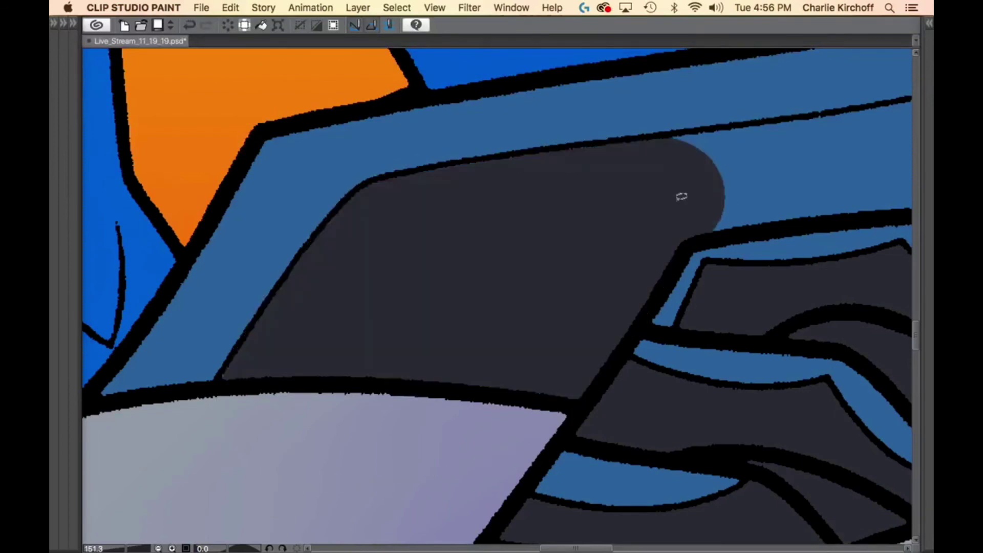
Extend the shoulder cape mask above the raised hand up to the cowl's fold, keeping the upper strip lit.
drag(798, 206, 524, 304)
mouse_move(328, 239)
mouse_down()
mouse_move(325, 275)
mouse_move(354, 265)
mouse_up()
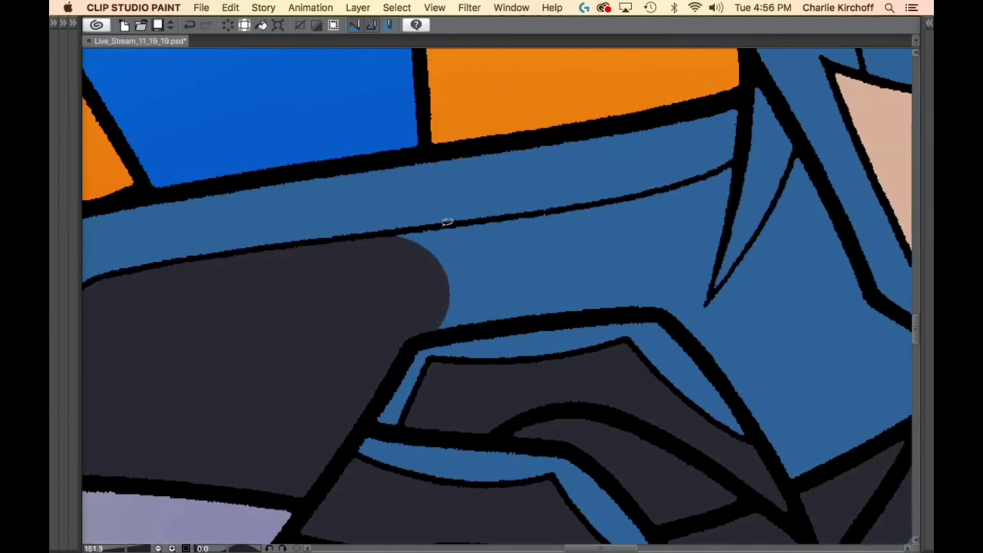
mouse_move(443, 225)
mouse_down()
mouse_move(311, 345)
mouse_move(605, 312)
mouse_move(700, 312)
mouse_up()
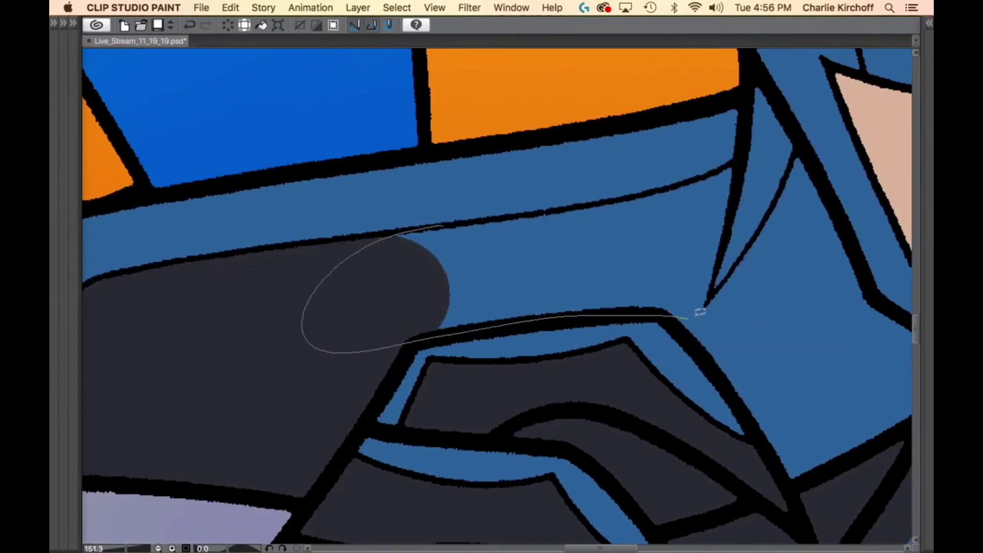
drag(729, 226, 742, 161)
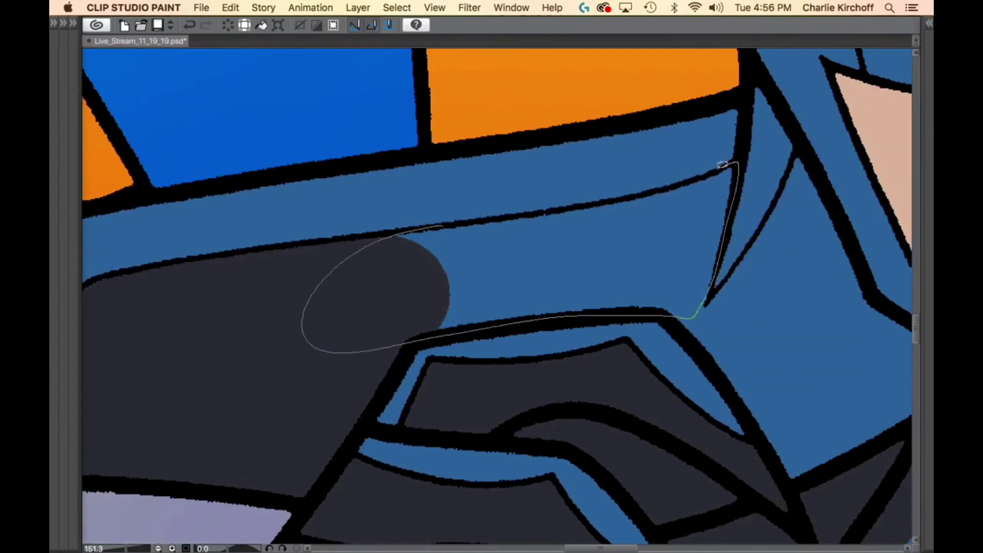
drag(676, 182, 482, 226)
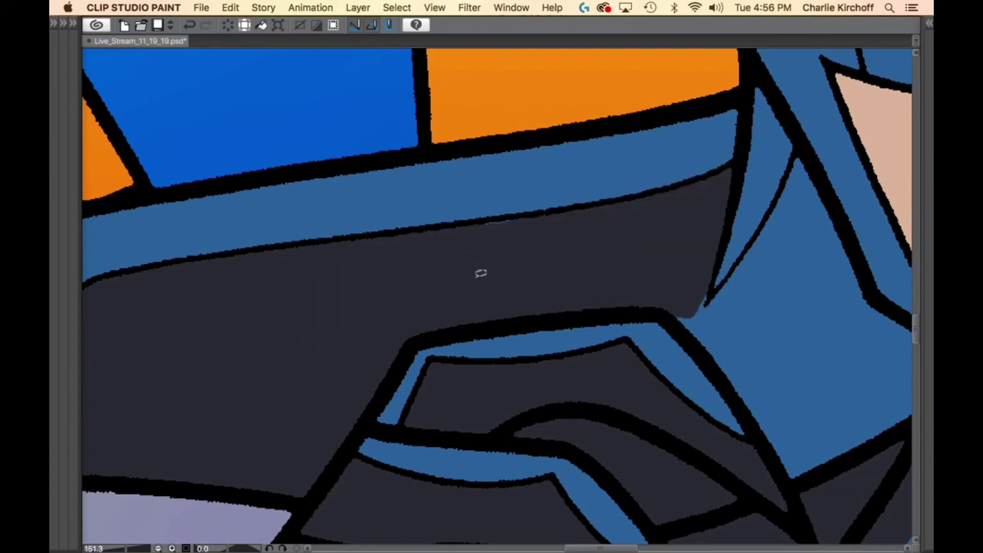
drag(773, 362, 511, 281)
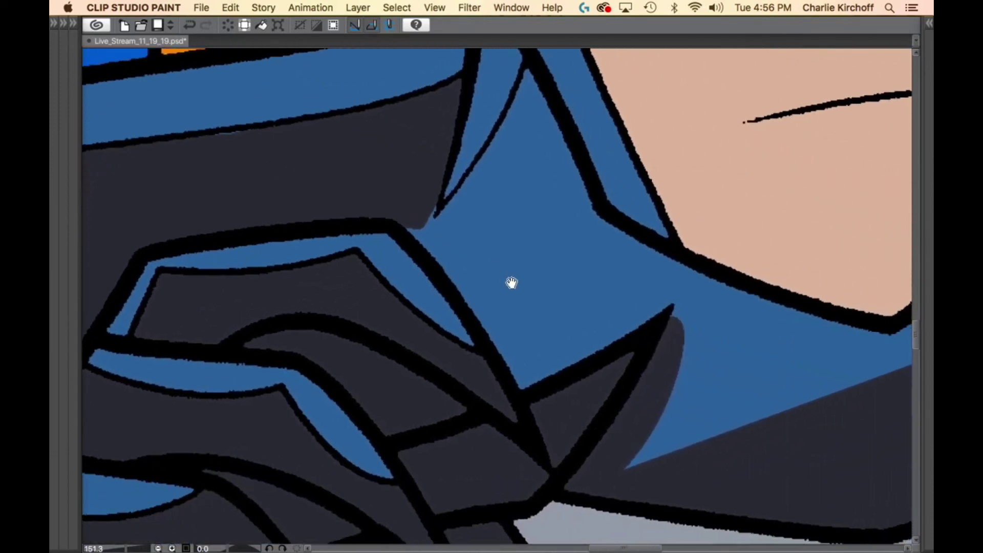
Mask out the cape between the raised hand and the cowl up to the neck fold, keeping the narrow folded sliver lit.
drag(686, 345, 629, 295)
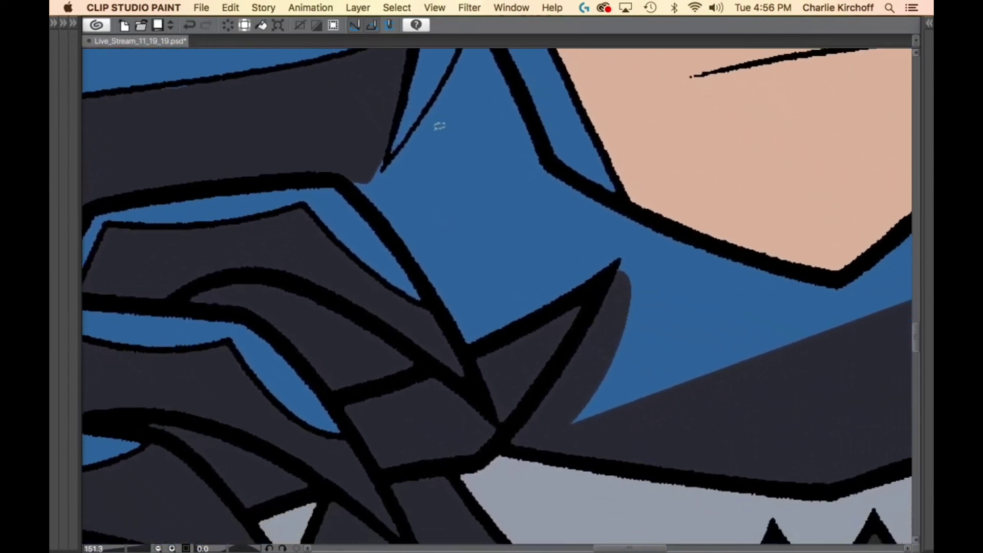
mouse_move(391, 160)
mouse_down()
mouse_move(378, 131)
mouse_move(353, 184)
mouse_move(413, 254)
mouse_move(477, 369)
mouse_move(617, 292)
mouse_move(556, 158)
mouse_move(422, 137)
mouse_move(405, 143)
mouse_up()
drag(473, 152, 521, 355)
mouse_move(463, 333)
mouse_down()
mouse_move(514, 397)
mouse_move(591, 333)
mouse_move(525, 214)
mouse_up()
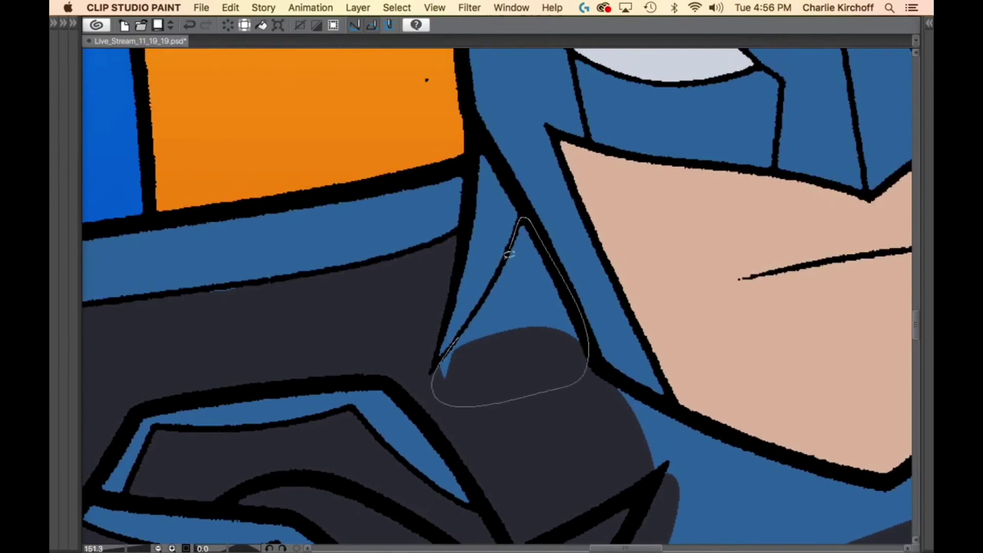
drag(510, 255, 507, 258)
Extend the cape mask beneath Batman's chin, joining the dark areas on both sides of the jaw.
scroll(686, 398, down, 4)
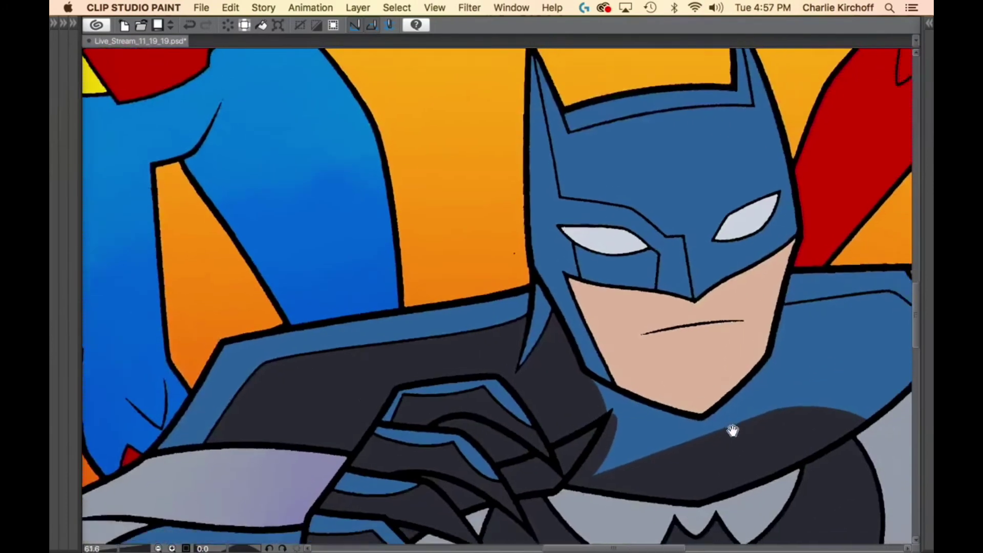
drag(732, 431, 620, 400)
scroll(520, 402, up, 3)
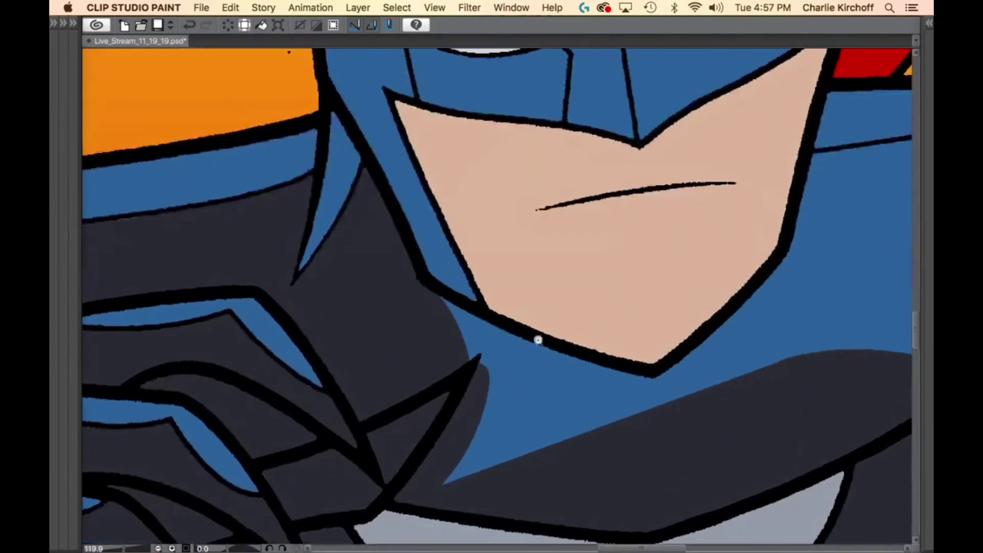
mouse_move(484, 307)
mouse_down()
mouse_move(438, 285)
mouse_move(424, 490)
mouse_move(735, 386)
mouse_move(723, 319)
mouse_move(567, 417)
mouse_up()
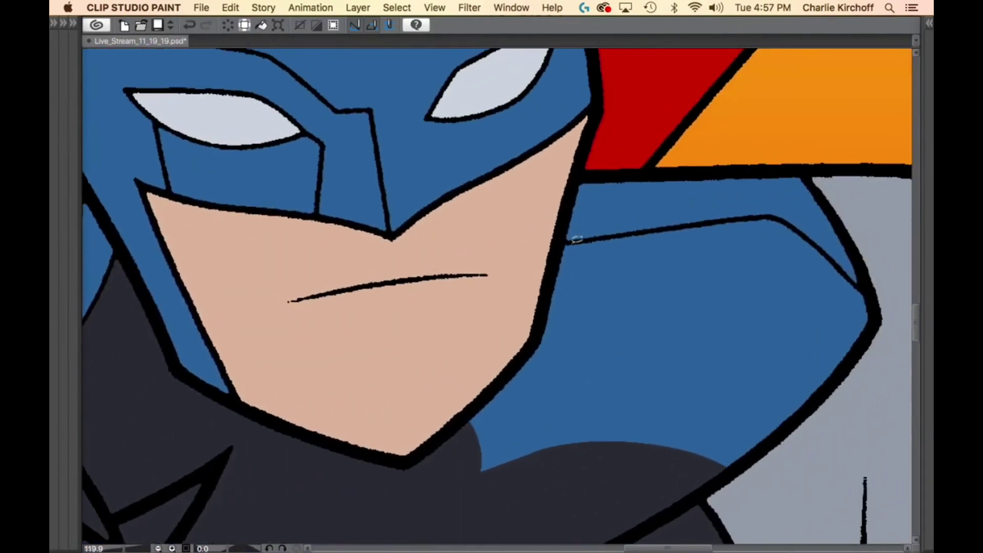
Mask out the cape over the far shoulder below its contour line, from the jaw to the outer corner, keeping the upper strip lit.
mouse_move(573, 236)
mouse_down()
mouse_move(459, 499)
mouse_move(647, 246)
mouse_move(574, 237)
mouse_up()
drag(735, 320, 604, 354)
mouse_move(483, 265)
mouse_down()
mouse_move(583, 388)
mouse_move(656, 262)
mouse_up()
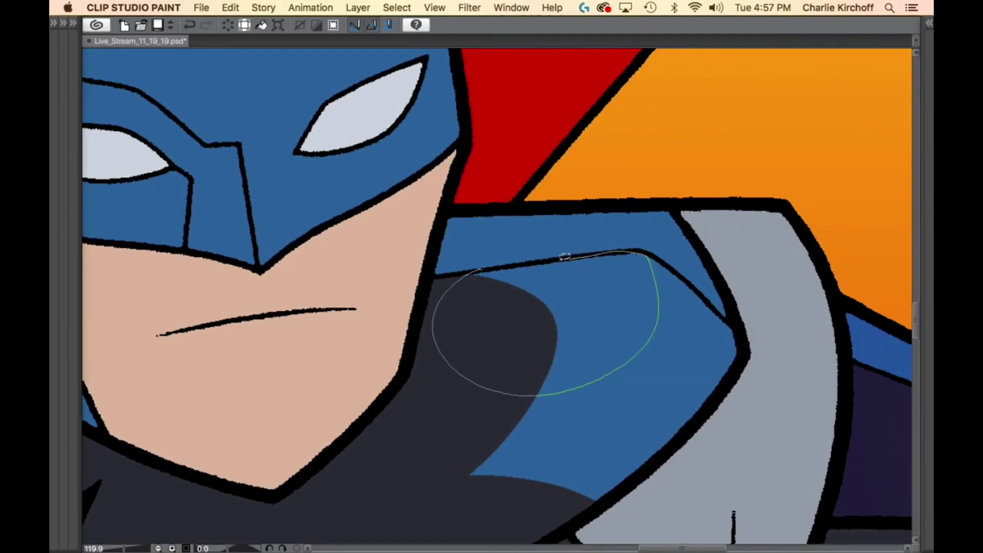
drag(565, 256, 483, 267)
mouse_move(705, 247)
mouse_down()
mouse_move(565, 180)
mouse_move(284, 420)
mouse_move(430, 461)
mouse_move(630, 302)
mouse_up()
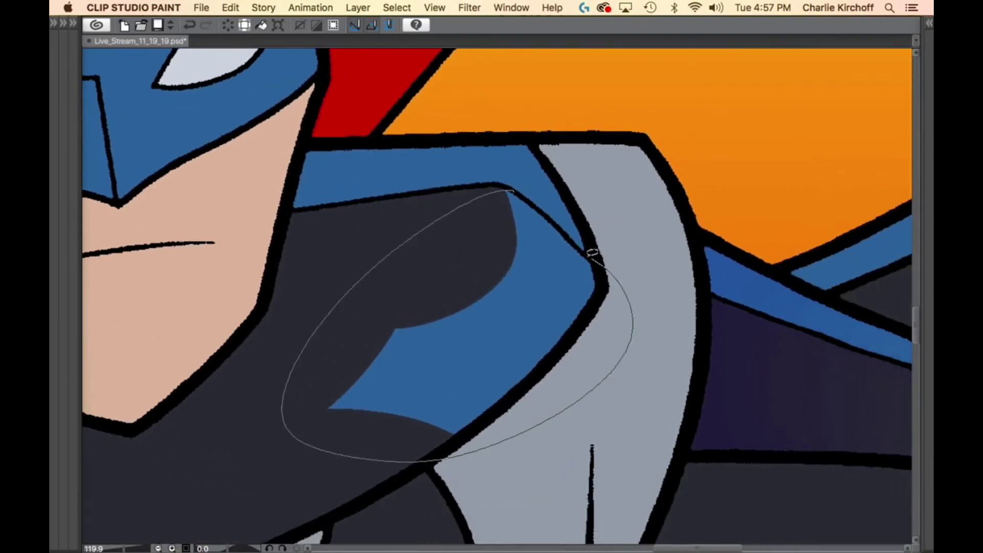
drag(547, 209, 525, 193)
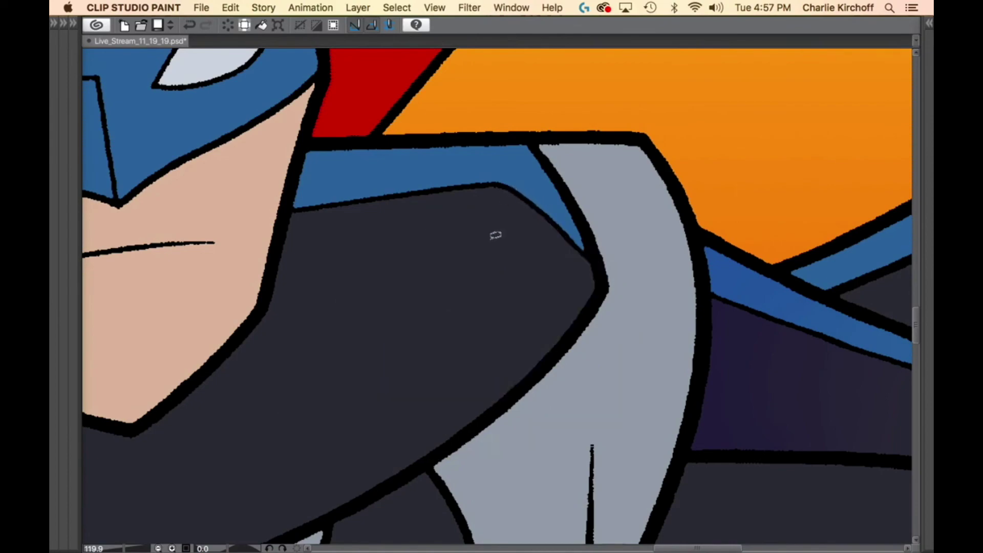
scroll(496, 235, down, 5)
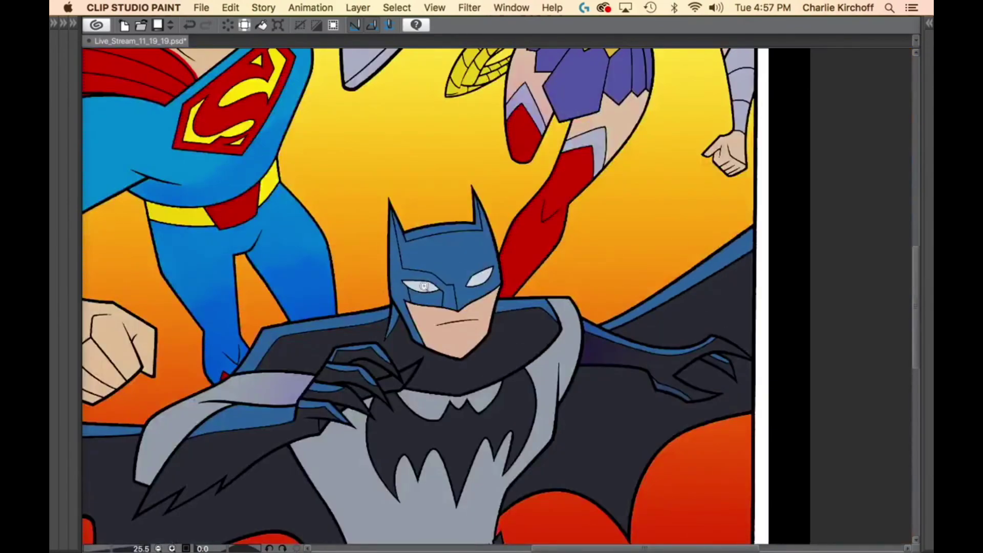
Mask out the cowl panel under the near eye and the area around the far eye, following the nose bridge line.
scroll(424, 286, up, 8)
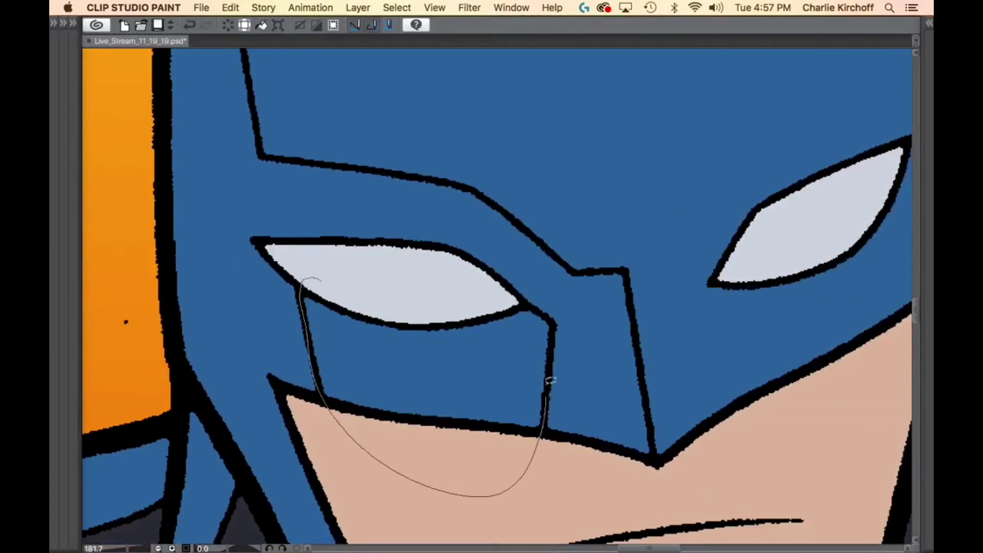
drag(542, 307, 538, 304)
scroll(731, 377, right, 5)
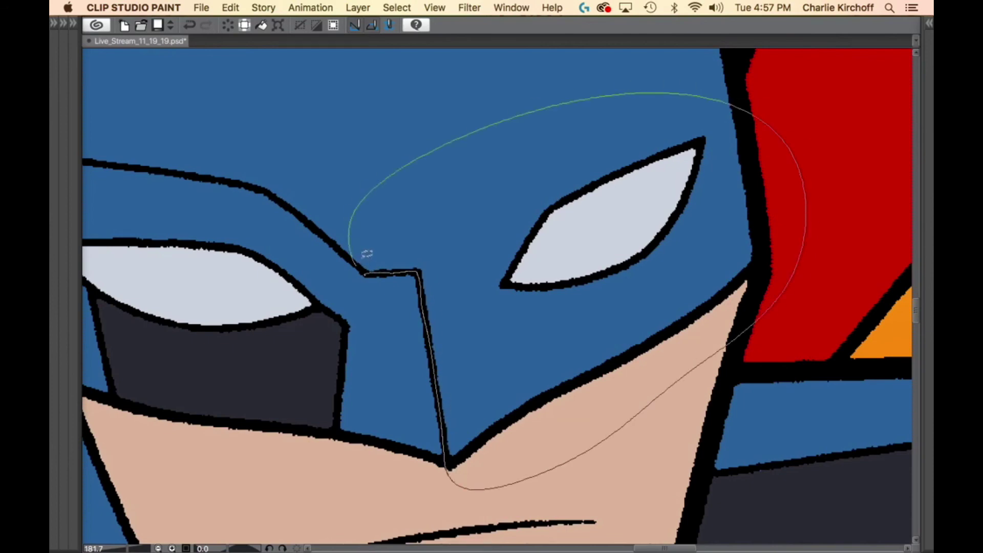
drag(357, 266, 364, 273)
Mask out the lower forehead above the near brow line and the inner side of the near ear up to its tip.
mouse_move(387, 251)
mouse_down()
mouse_move(610, 376)
mouse_move(672, 398)
mouse_up()
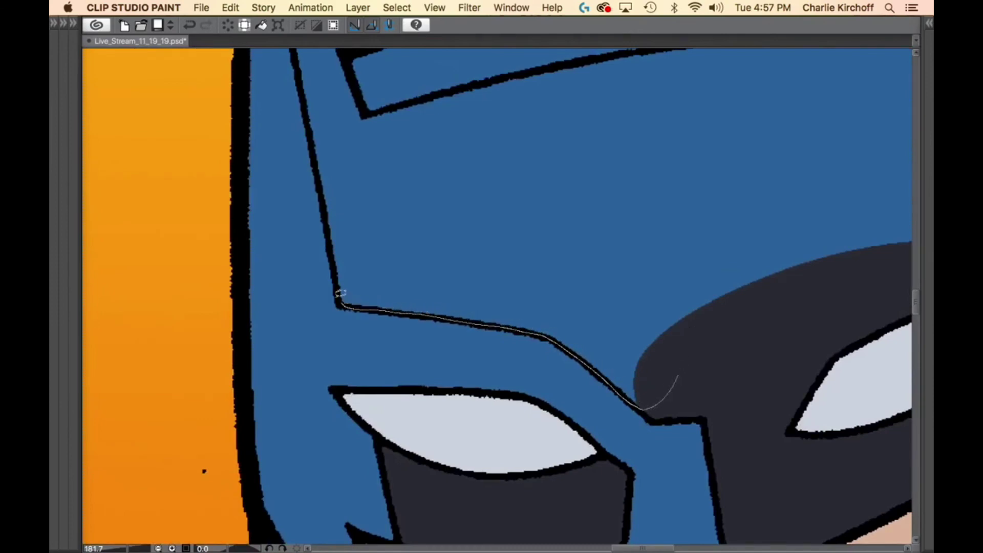
drag(666, 156, 739, 282)
scroll(628, 429, left, 2)
scroll(627, 428, up, 7)
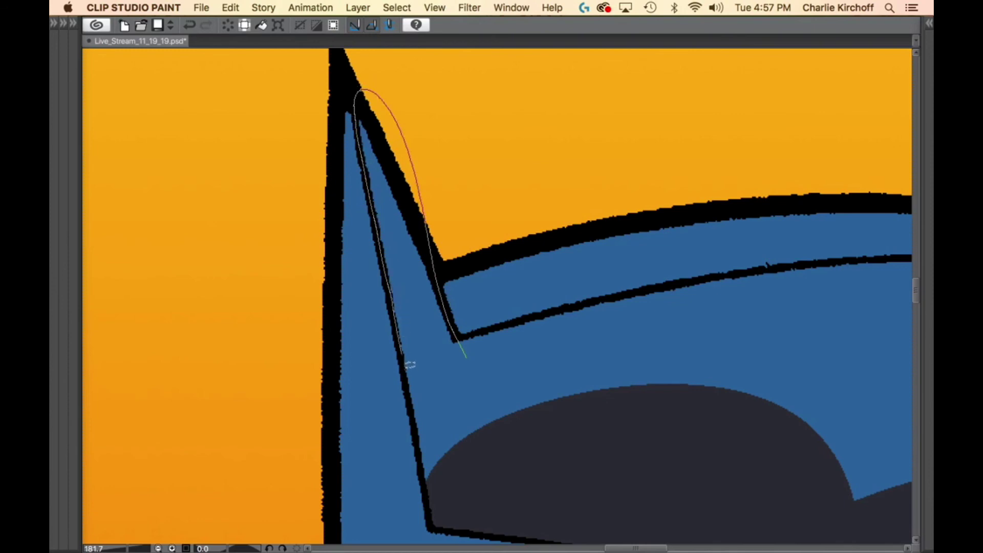
drag(450, 498, 480, 412)
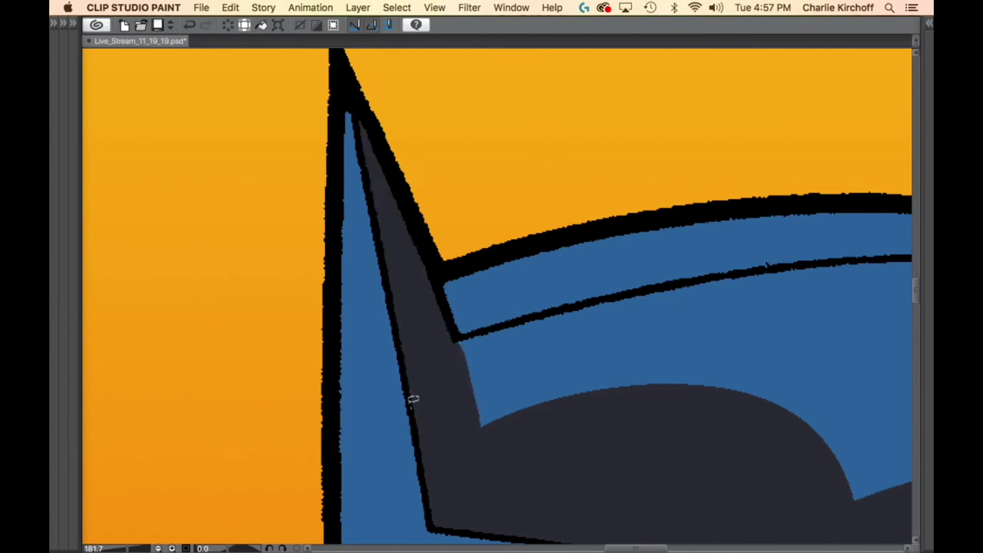
Mask out the rest of the cowl's forehead below its upper contour line, across to the far edge, including leftover slivers.
drag(717, 414, 591, 385)
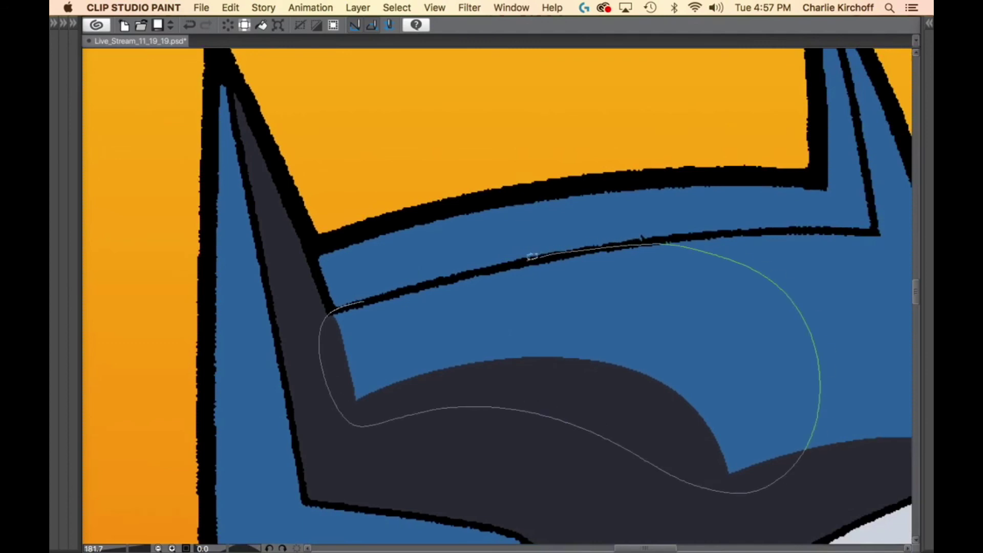
drag(423, 283, 425, 282)
drag(806, 346, 558, 365)
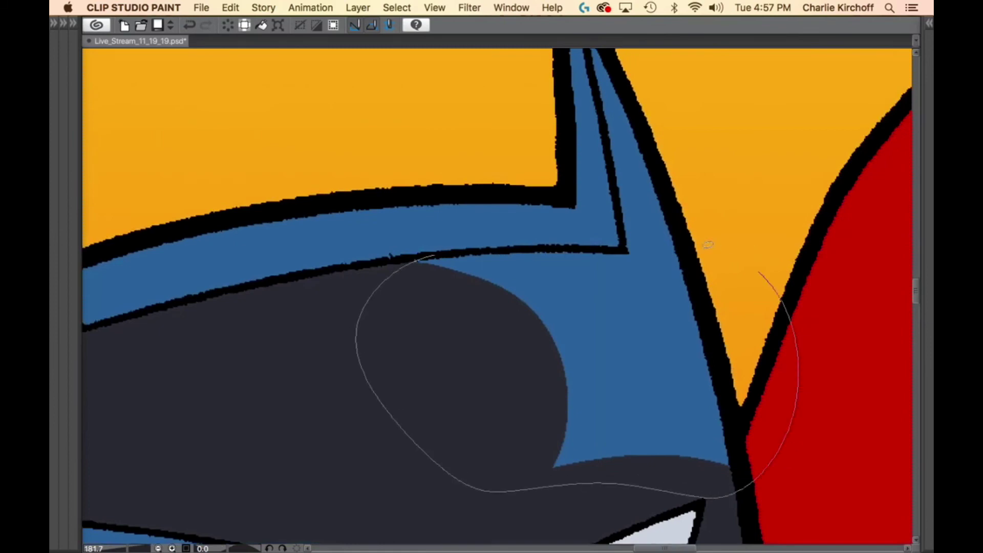
drag(550, 245, 461, 256)
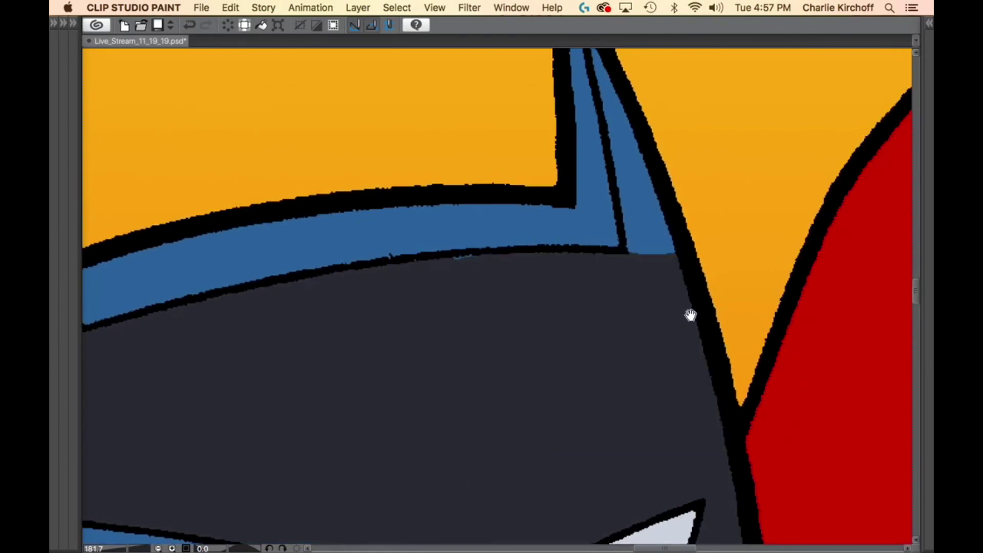
drag(399, 282, 473, 264)
Mask out the outer part of the cowl's far ear beyond its contour line, keeping the inner strip lit.
mouse_move(630, 312)
mouse_down()
mouse_move(604, 318)
mouse_move(410, 498)
mouse_up()
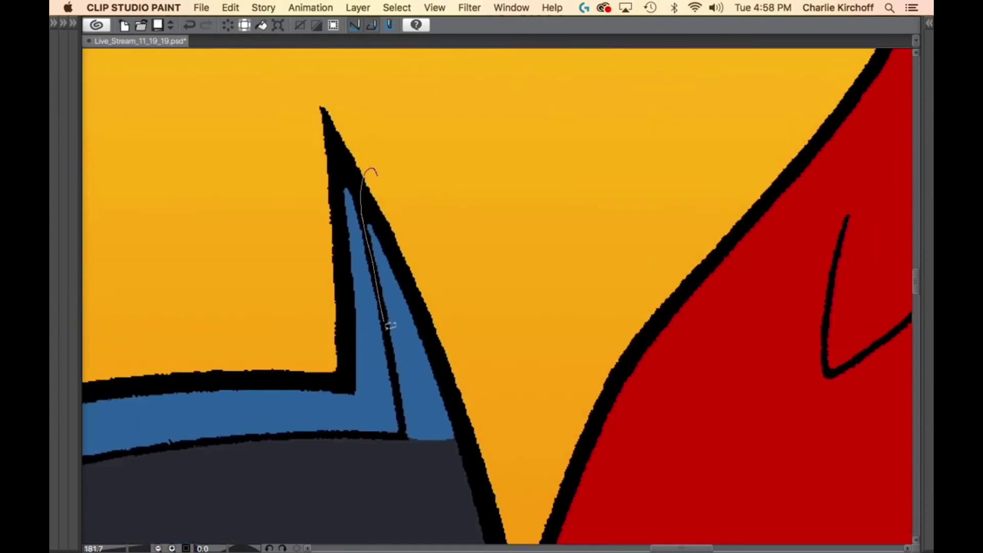
drag(517, 374, 480, 194)
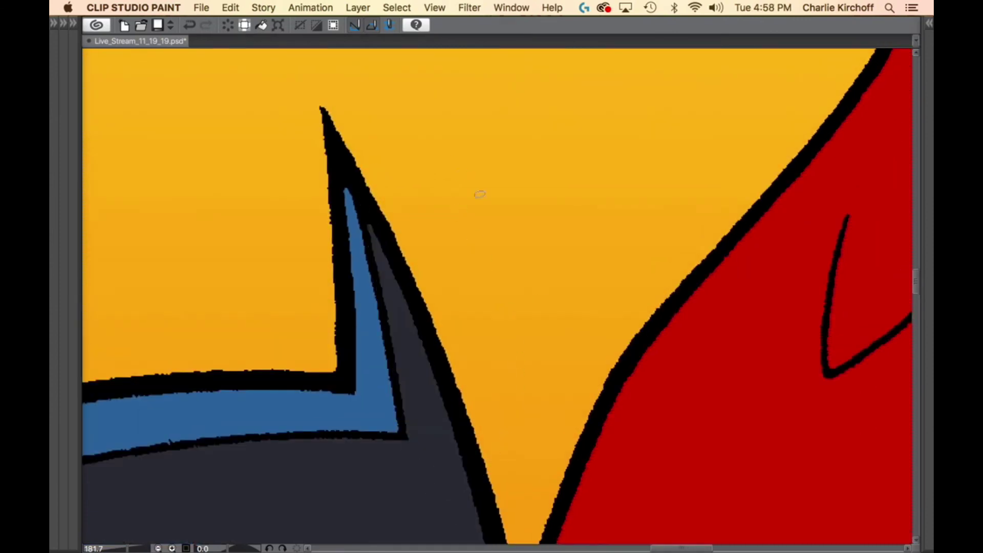
drag(594, 390, 328, 402)
drag(663, 532, 672, 271)
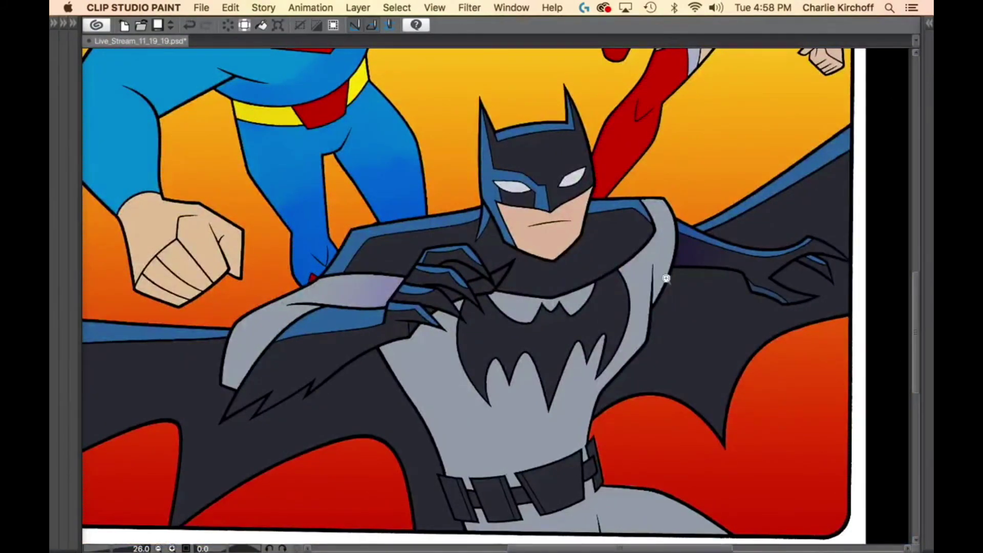
Remove Batman's head, shoulders, raised hand and chest emblem from the selection of the dark costume areas.
drag(589, 437, 661, 338)
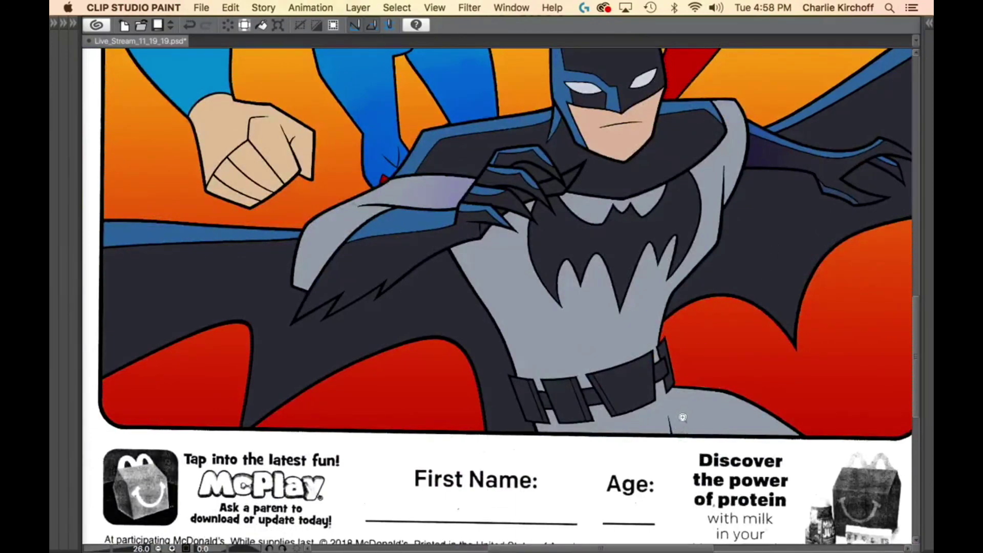
drag(459, 422, 610, 408)
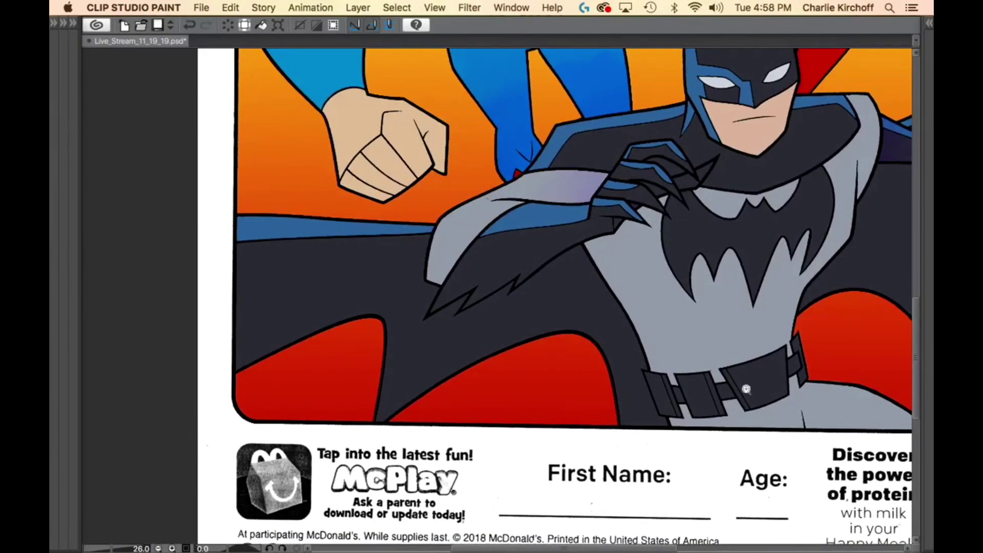
scroll(746, 389, right, 5)
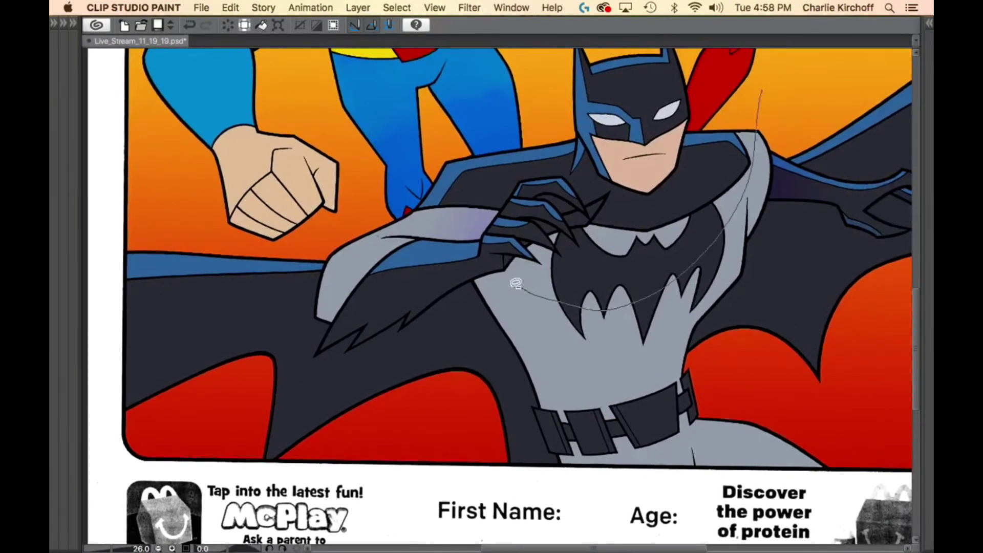
mouse_move(507, 283)
mouse_down()
mouse_move(424, 272)
mouse_move(460, 114)
mouse_move(717, 76)
mouse_up()
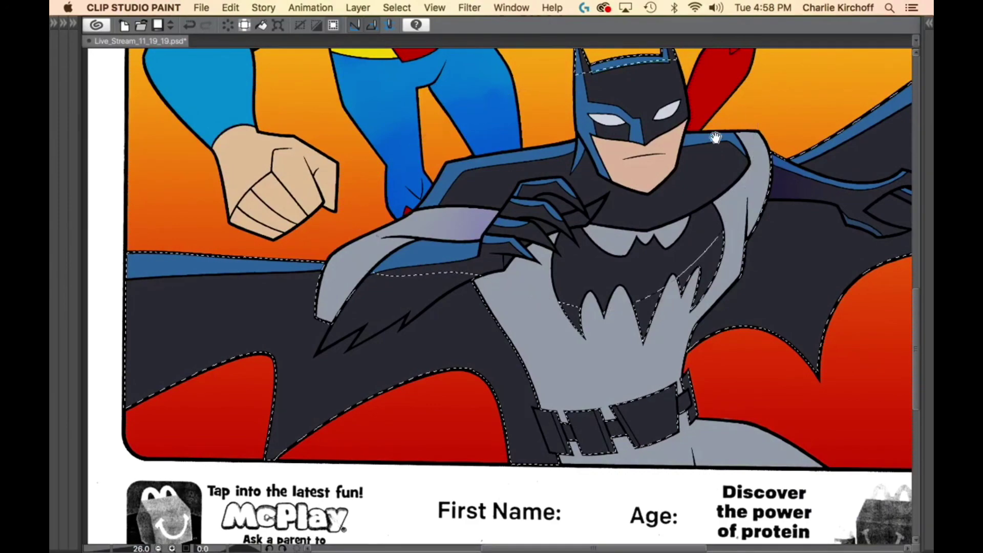
mouse_move(717, 138)
mouse_down()
mouse_move(665, 235)
mouse_move(542, 98)
mouse_move(478, 276)
mouse_up()
mouse_move(653, 475)
mouse_down()
mouse_move(656, 465)
mouse_move(544, 324)
mouse_up()
mouse_move(578, 180)
mouse_down()
mouse_move(577, 229)
mouse_move(516, 323)
mouse_move(516, 209)
mouse_up()
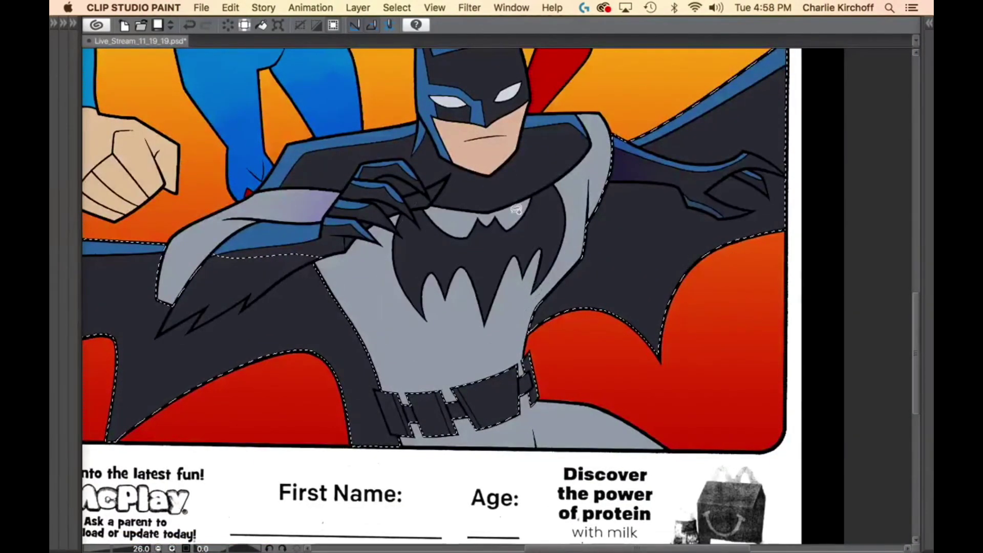
Remove the utility belt's pouches from the selection with freehand outlines.
mouse_move(554, 376)
mouse_down()
mouse_move(548, 347)
mouse_move(523, 337)
mouse_move(483, 450)
mouse_move(579, 382)
mouse_up()
mouse_move(500, 437)
mouse_down()
mouse_move(520, 350)
mouse_move(448, 367)
mouse_move(476, 353)
mouse_up()
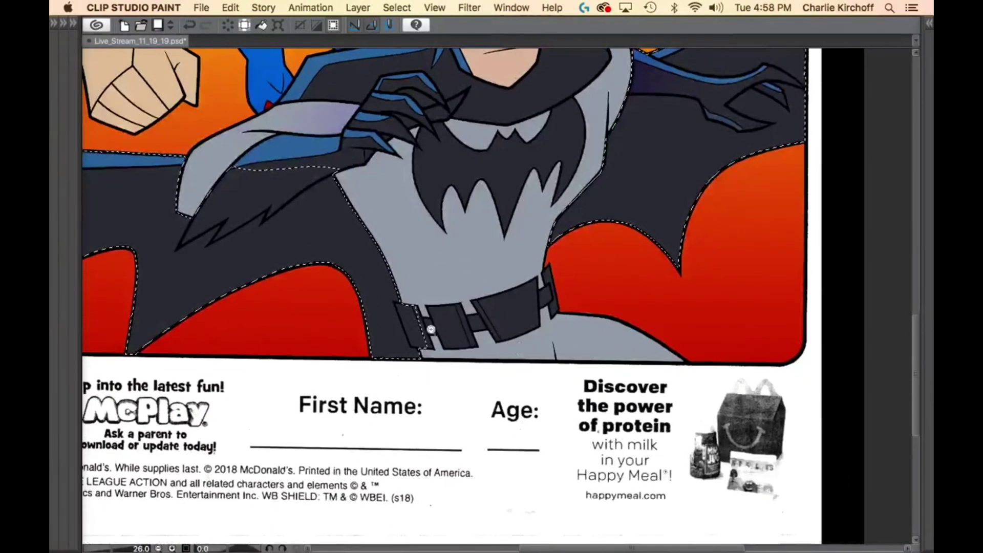
drag(430, 330, 481, 243)
mouse_move(364, 144)
mouse_down()
mouse_move(331, 179)
mouse_move(279, 176)
mouse_move(324, 314)
mouse_move(388, 481)
mouse_move(493, 517)
mouse_move(476, 176)
mouse_up()
Remove the lower part of the raised arm's glove from the selection, tracing its jagged fins along the ink line.
scroll(674, 338, down, 8)
scroll(544, 479, up, 3)
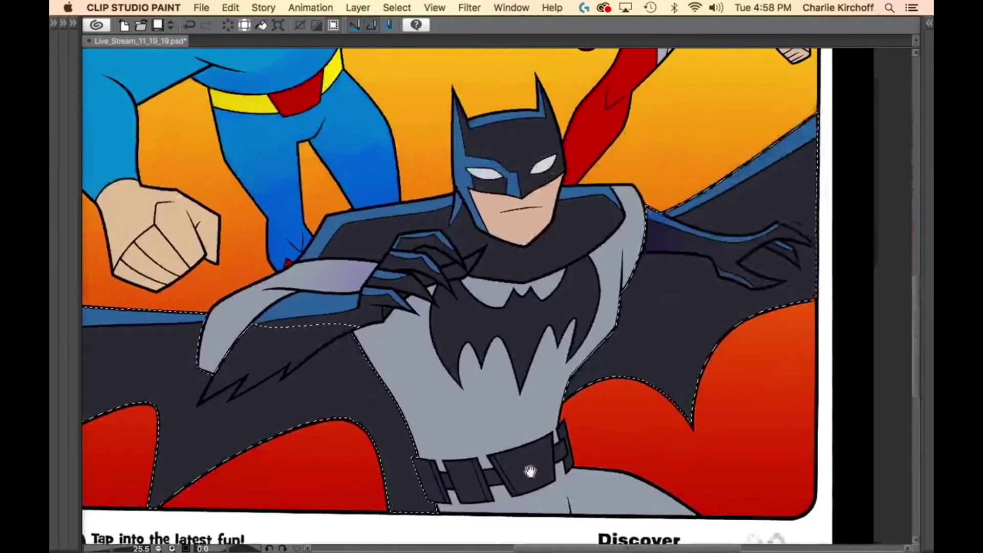
scroll(781, 325, right, 3)
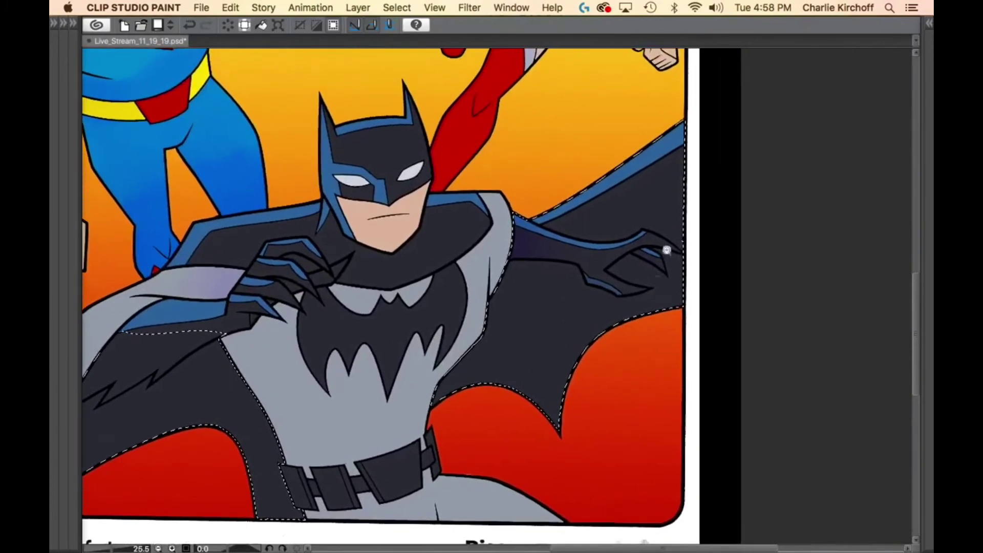
scroll(430, 333, down, 5)
scroll(384, 344, up, 2)
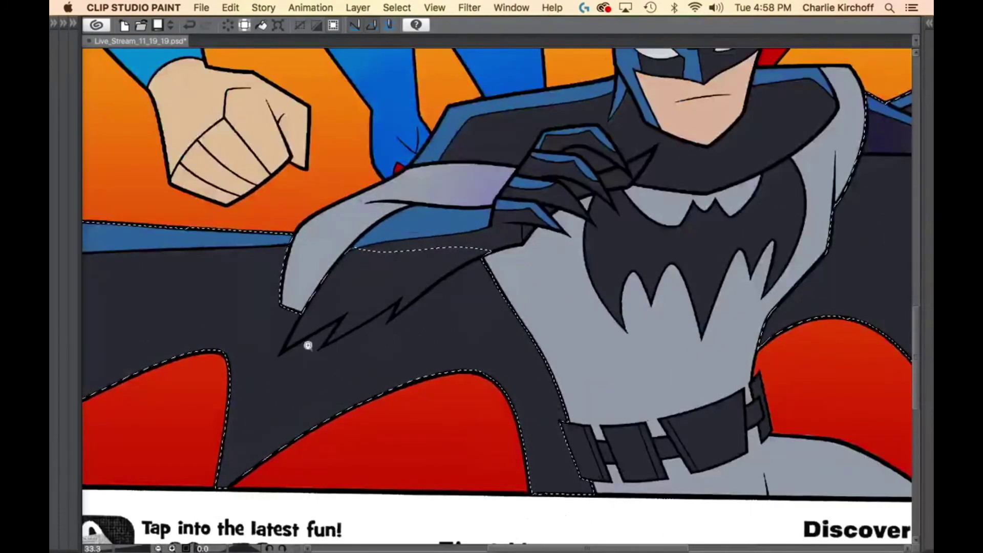
scroll(308, 345, up, 4)
scroll(359, 339, up, 1)
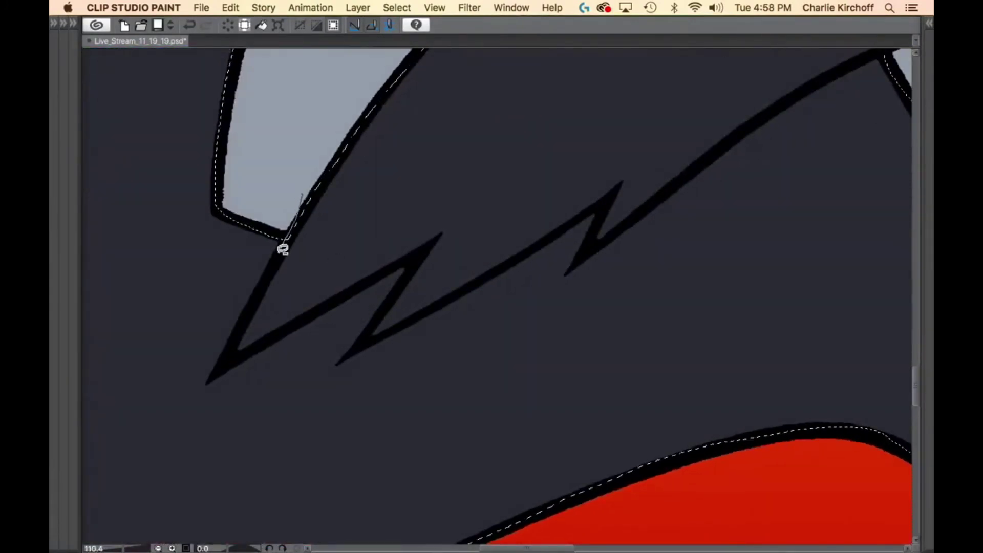
click(228, 359)
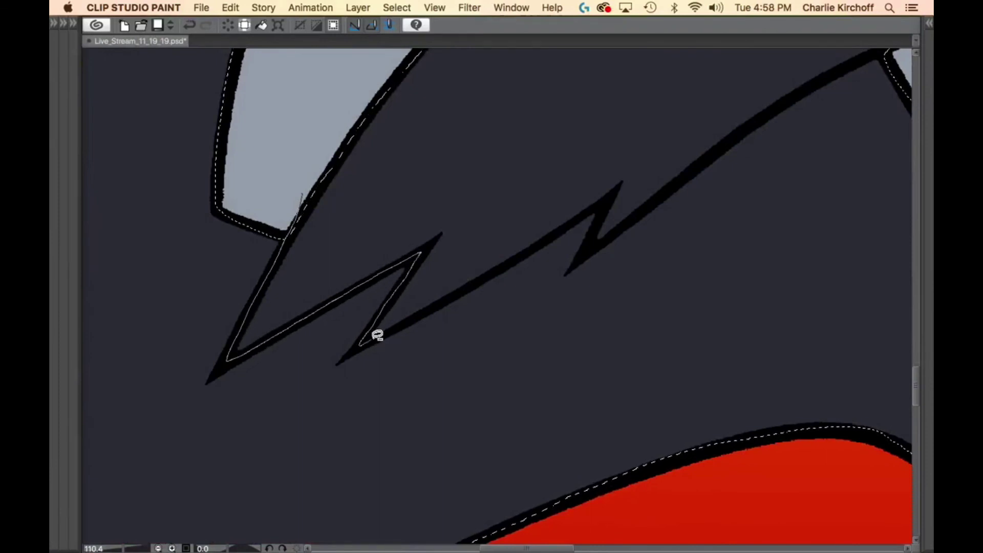
click(361, 344)
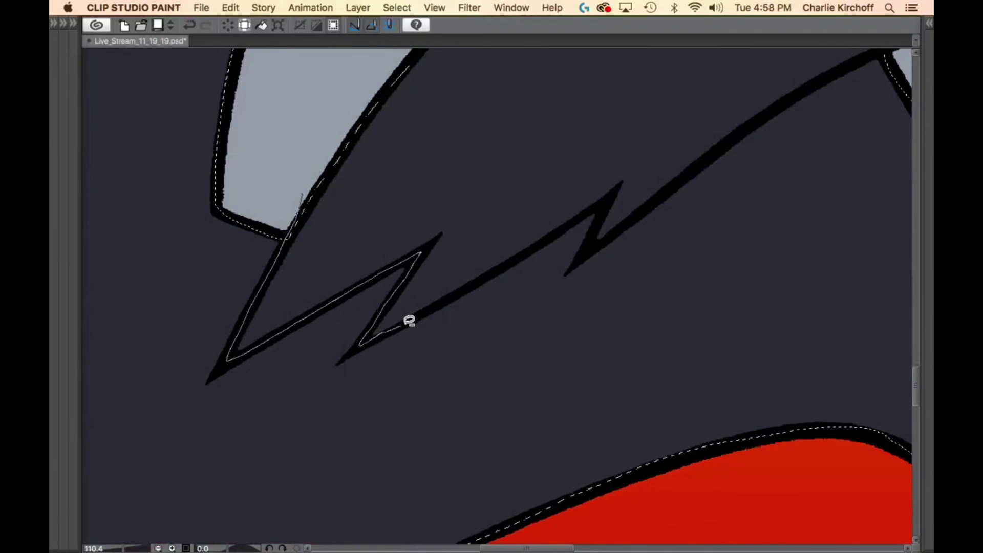
click(606, 199)
mouse_move(607, 237)
mouse_down()
mouse_move(702, 138)
mouse_move(390, 90)
mouse_up()
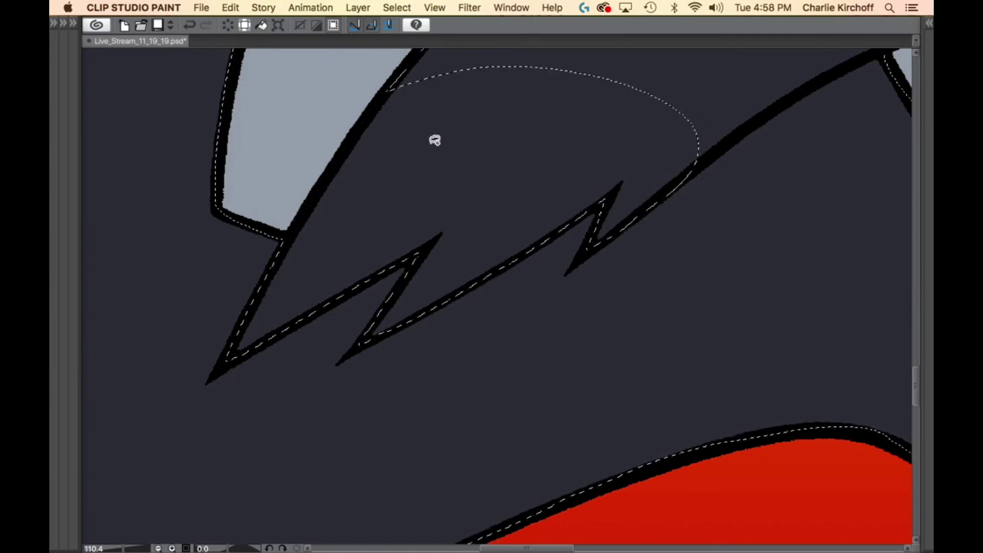
Remove the remaining strip of the raised forearm from the selection, up to the previously cleared edge.
drag(755, 182, 498, 336)
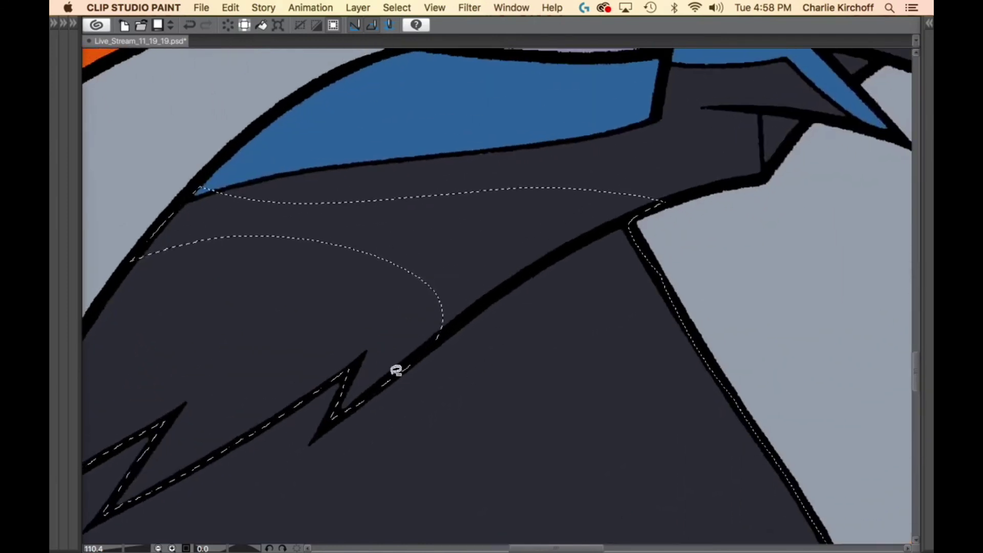
mouse_move(396, 370)
mouse_down()
mouse_move(576, 242)
mouse_move(612, 225)
mouse_move(687, 217)
mouse_move(721, 144)
mouse_move(396, 107)
mouse_move(136, 170)
mouse_move(221, 307)
mouse_up()
scroll(765, 283, down, 10)
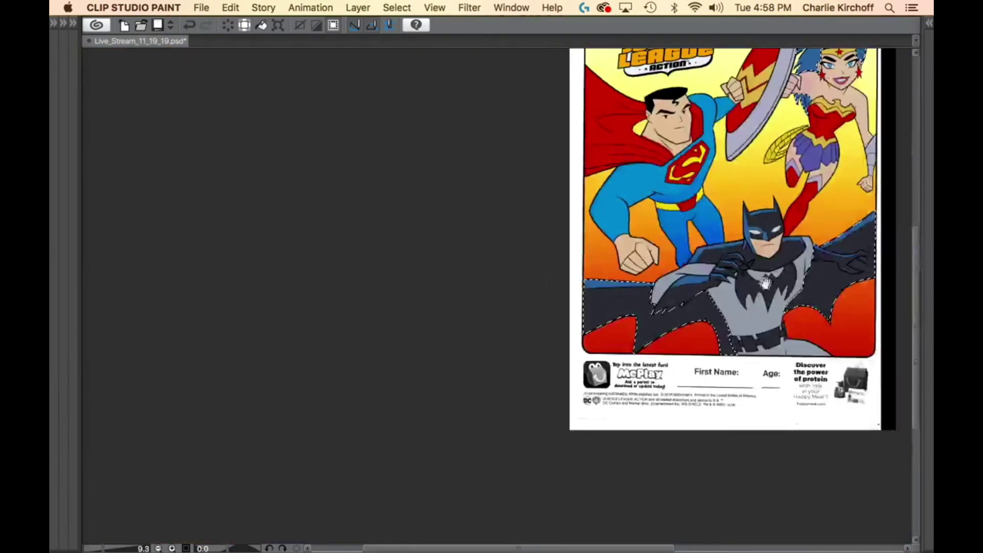
Remove the upper part of Batman's outstretched arm from the cape selection with a freehand outline along its ink line.
drag(765, 284, 485, 276)
scroll(573, 292, up, 10)
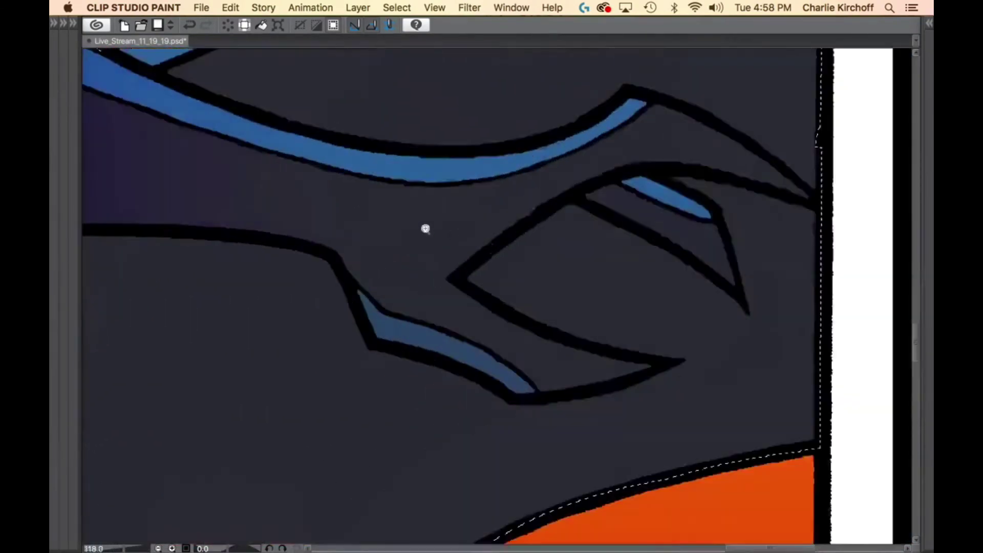
drag(426, 229, 410, 214)
mouse_move(308, 252)
mouse_down()
mouse_move(724, 422)
mouse_move(729, 407)
mouse_up()
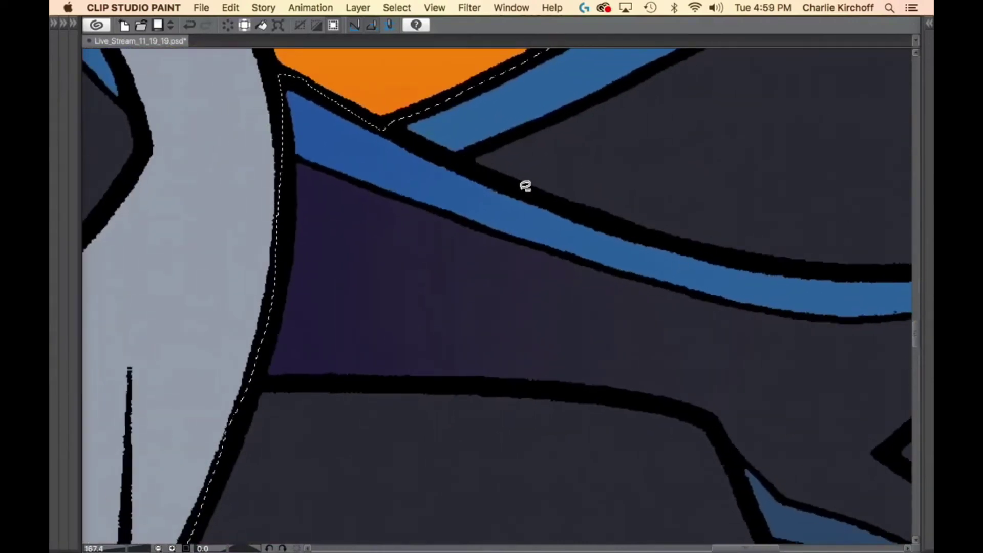
mouse_move(526, 186)
mouse_down()
mouse_move(450, 159)
mouse_move(344, 73)
mouse_move(184, 358)
mouse_move(286, 384)
mouse_move(429, 380)
mouse_move(588, 397)
mouse_move(792, 338)
mouse_move(652, 232)
mouse_move(545, 213)
mouse_up()
scroll(500, 314, right, 10)
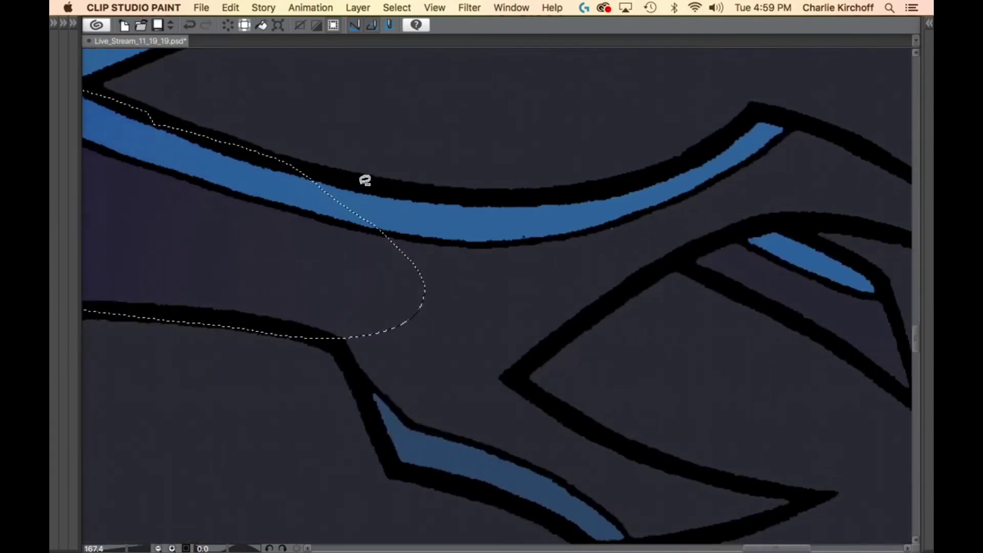
Remove the outstretched forearm and clawed hand from the cape selection, tracing the fingers along the ink line.
mouse_move(364, 180)
mouse_down()
mouse_move(279, 210)
mouse_move(326, 290)
mouse_move(394, 463)
mouse_move(436, 476)
mouse_move(514, 465)
mouse_move(541, 413)
mouse_move(523, 372)
mouse_move(516, 378)
mouse_move(639, 263)
mouse_move(613, 198)
mouse_move(366, 179)
mouse_up()
scroll(619, 323, right, 10)
scroll(619, 323, up, 3)
mouse_move(489, 218)
mouse_down()
mouse_move(443, 206)
mouse_move(278, 293)
mouse_move(221, 420)
mouse_move(296, 391)
mouse_move(348, 355)
mouse_move(370, 356)
mouse_move(552, 452)
mouse_move(596, 487)
mouse_move(571, 376)
mouse_move(490, 322)
mouse_move(590, 330)
mouse_move(715, 366)
mouse_move(700, 341)
mouse_move(521, 228)
mouse_move(330, 224)
mouse_move(326, 298)
mouse_move(488, 374)
mouse_move(511, 380)
mouse_move(624, 360)
mouse_move(695, 333)
mouse_move(568, 296)
mouse_up()
scroll(420, 333, down, 5)
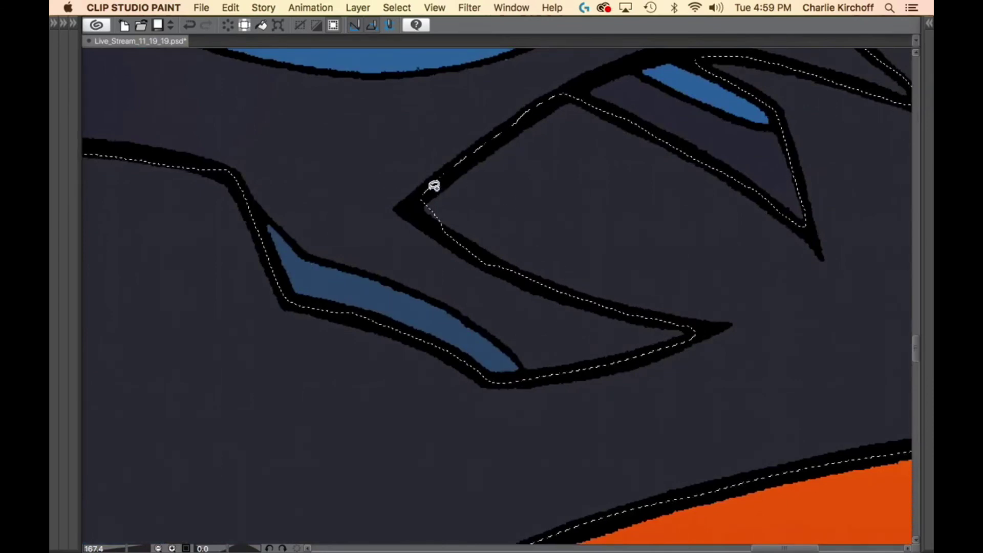
On the Figs Copy 2 layer mask, brush a soft highlight into the cape's left wing with Faux-toshop (Mixing, Less Opaque) 2 at size 2000.
scroll(569, 282, down, 10)
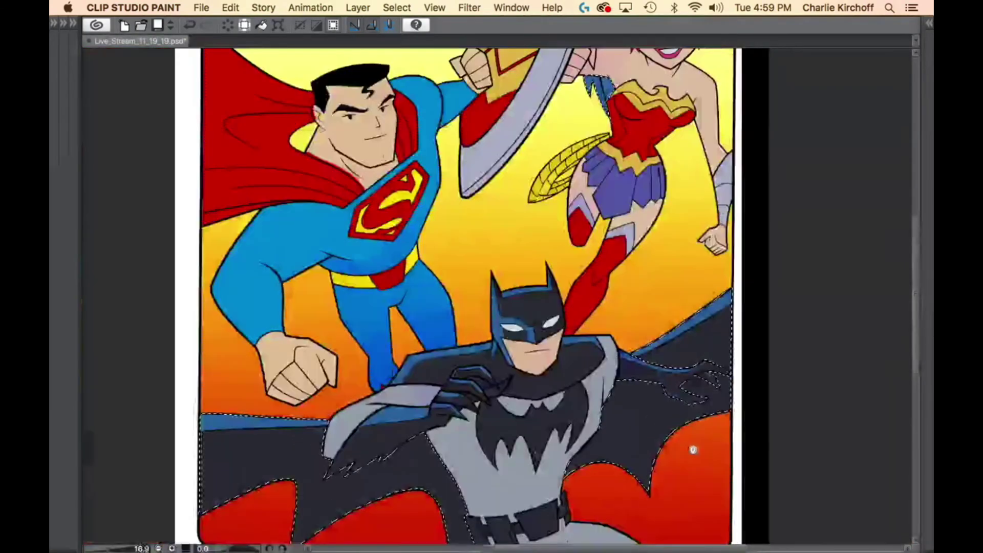
scroll(726, 368, down, 2)
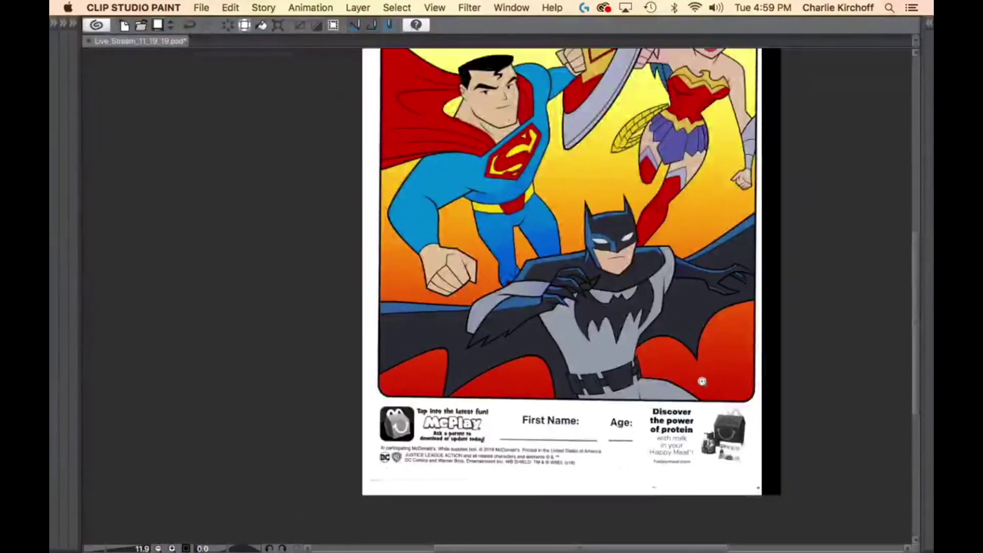
key(Tab)
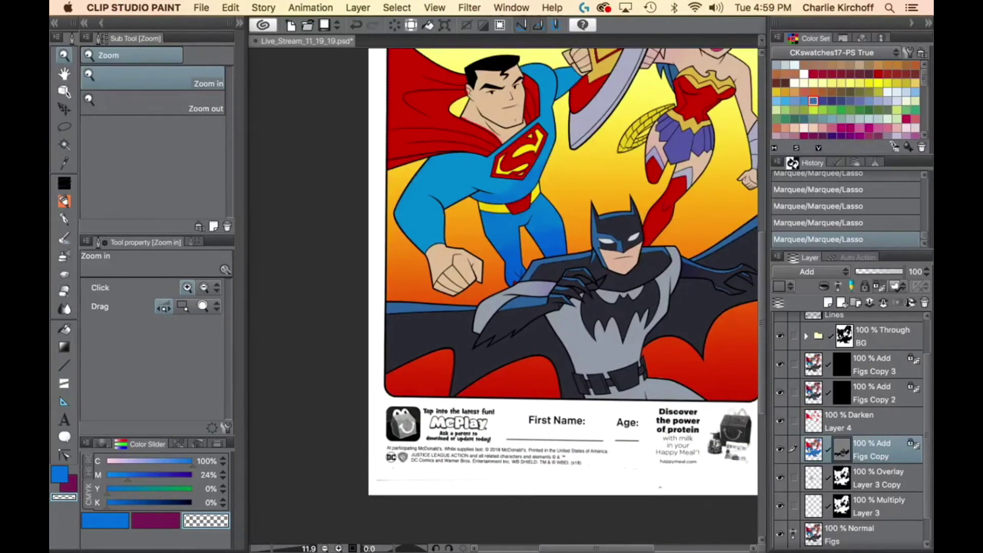
key(b)
key(x)
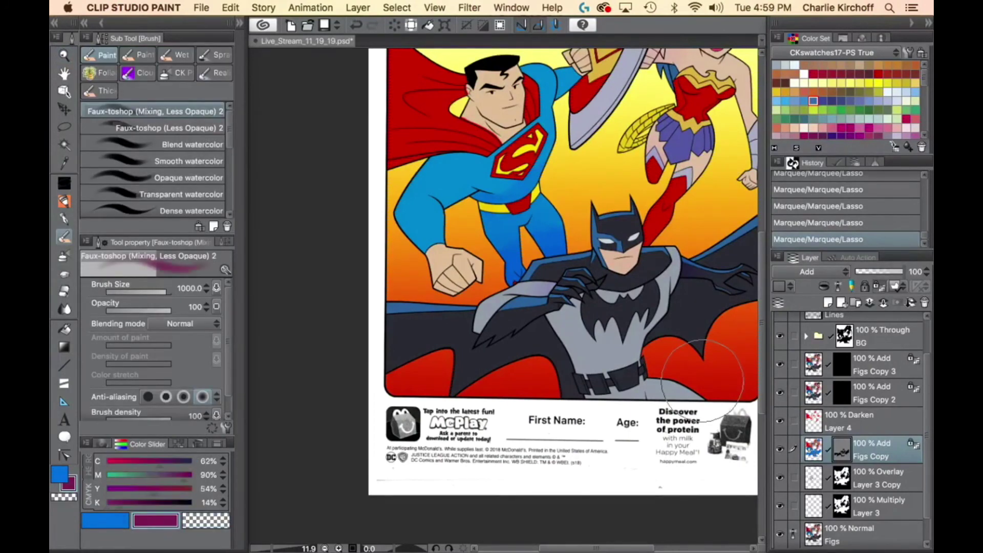
click(842, 396)
key(bracketright)
key(bracketright)
key(bracketright)
key(bracketright)
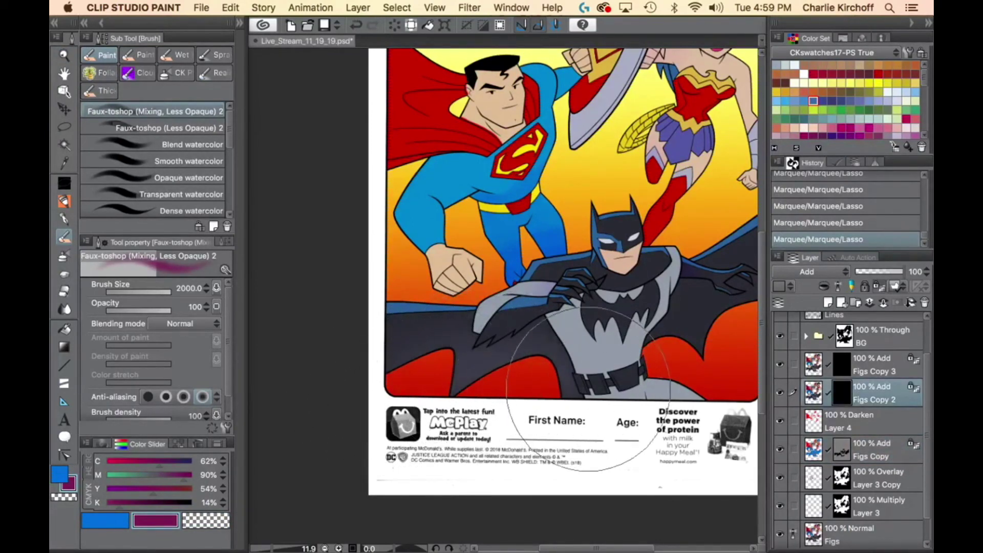
drag(397, 455, 578, 430)
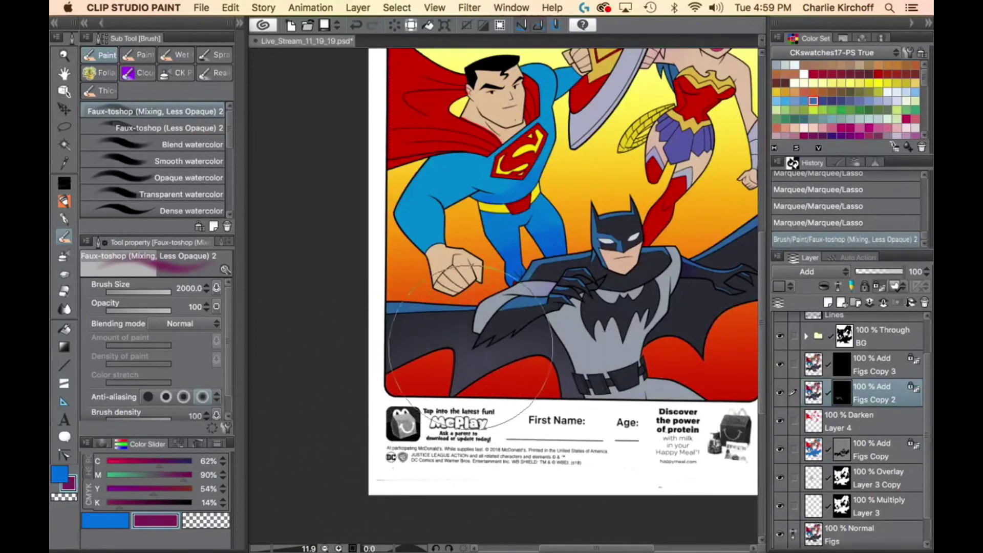
drag(580, 402, 537, 440)
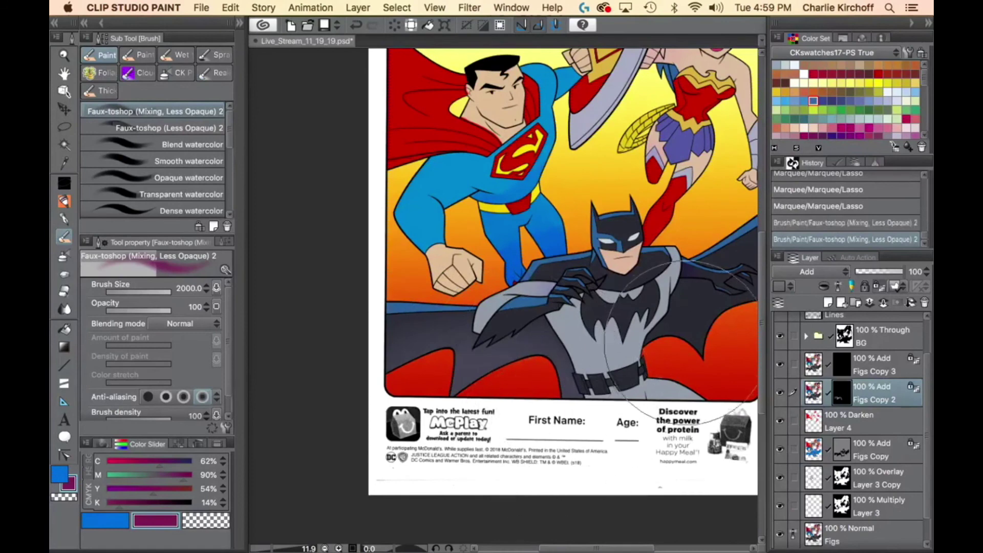
Brush the same soft highlight into the cape's right wing, below the outstretched arm.
drag(639, 426, 401, 482)
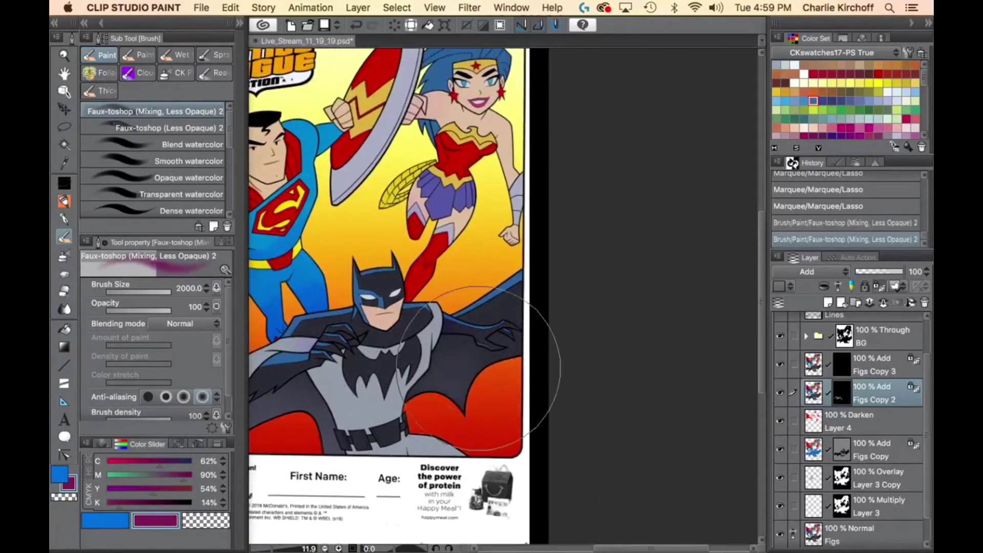
mouse_move(557, 330)
mouse_down()
mouse_move(498, 374)
mouse_move(410, 420)
mouse_up()
mouse_move(463, 433)
mouse_down()
mouse_move(552, 392)
mouse_move(581, 339)
mouse_up()
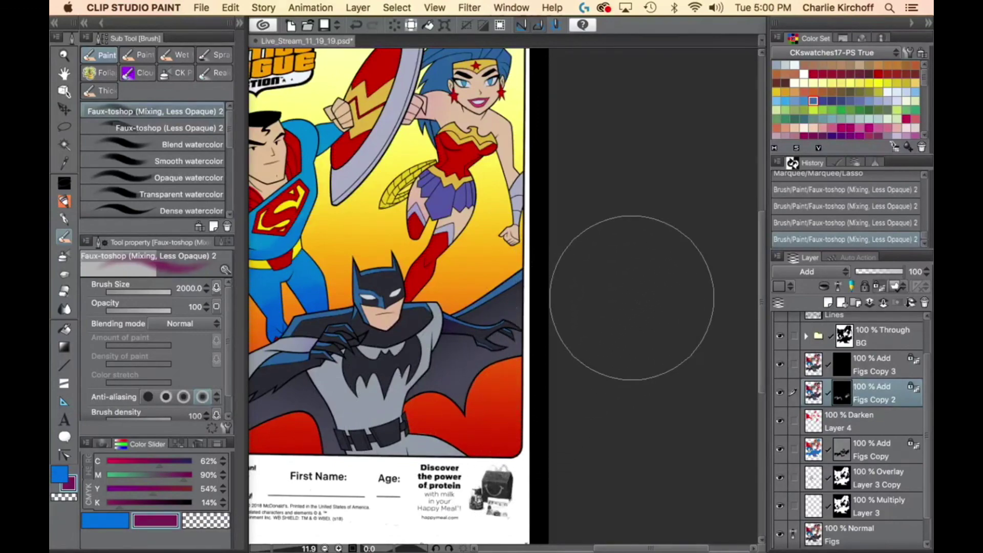
drag(382, 412, 480, 345)
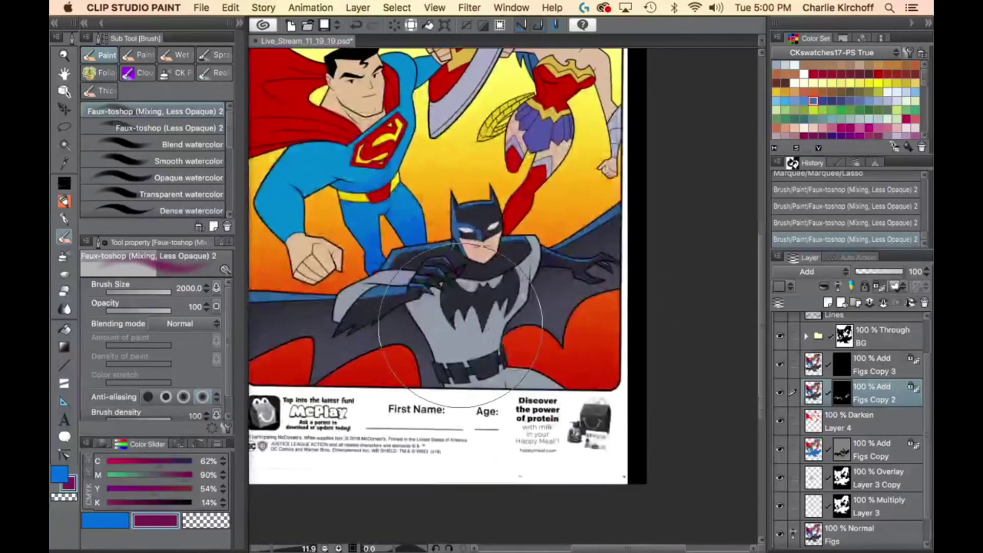
Replace the cape selection with the dark costume areas using Refer Flats, and narrow it to the bat emblem with a freehand outline.
key(slash)
drag(486, 296, 535, 285)
key(w)
key(super+d)
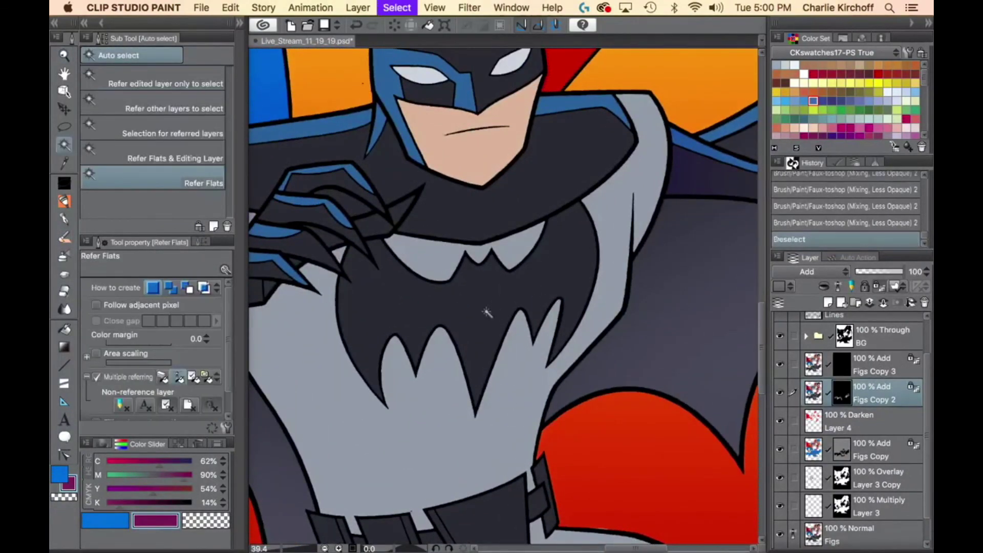
click(486, 327)
key(m)
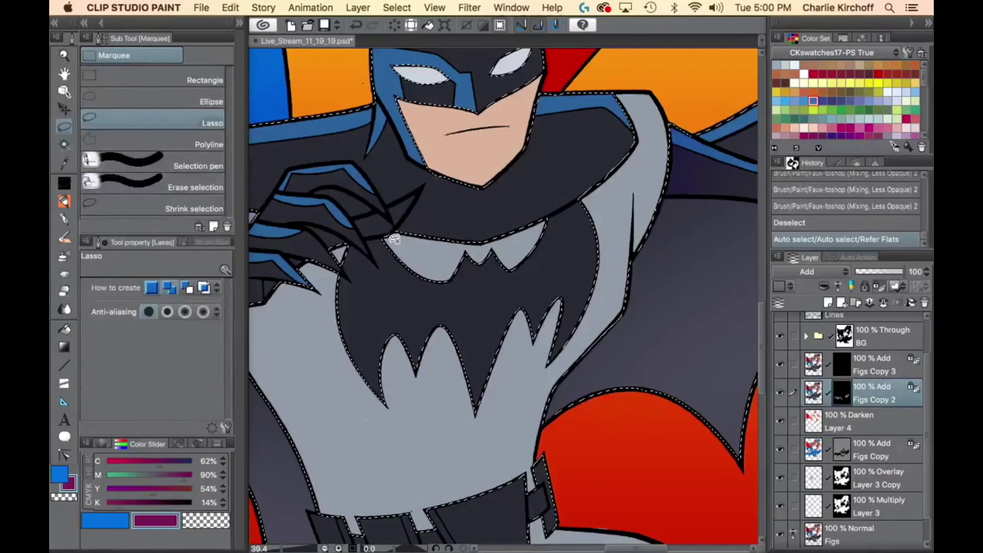
mouse_move(387, 233)
mouse_down()
mouse_move(370, 236)
mouse_move(373, 254)
mouse_move(350, 243)
mouse_move(341, 254)
mouse_move(355, 413)
mouse_move(469, 449)
mouse_move(563, 363)
mouse_move(621, 240)
mouse_move(588, 195)
mouse_move(495, 244)
mouse_move(386, 254)
mouse_up()
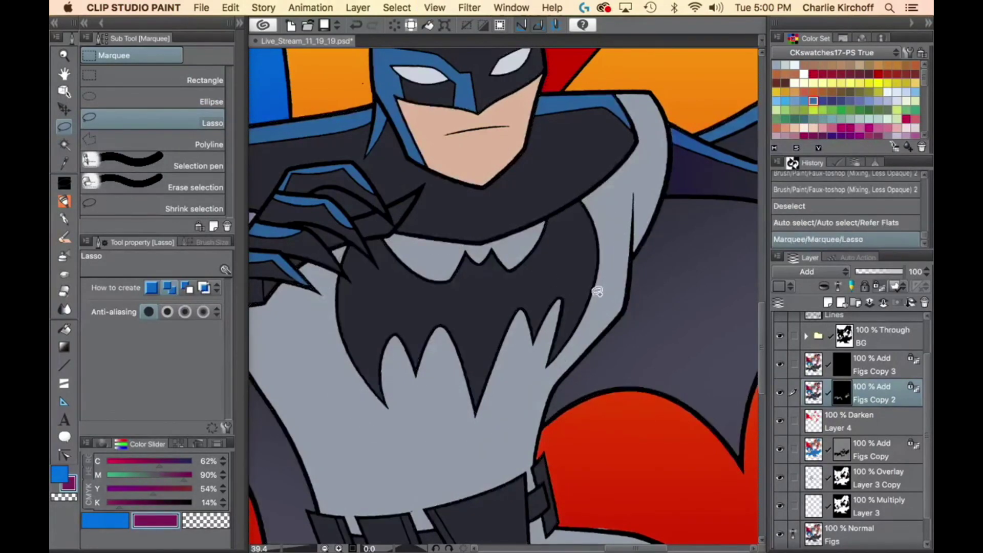
Brush a soft highlight into the lower part of the bat emblem at brush size 800.
key(b)
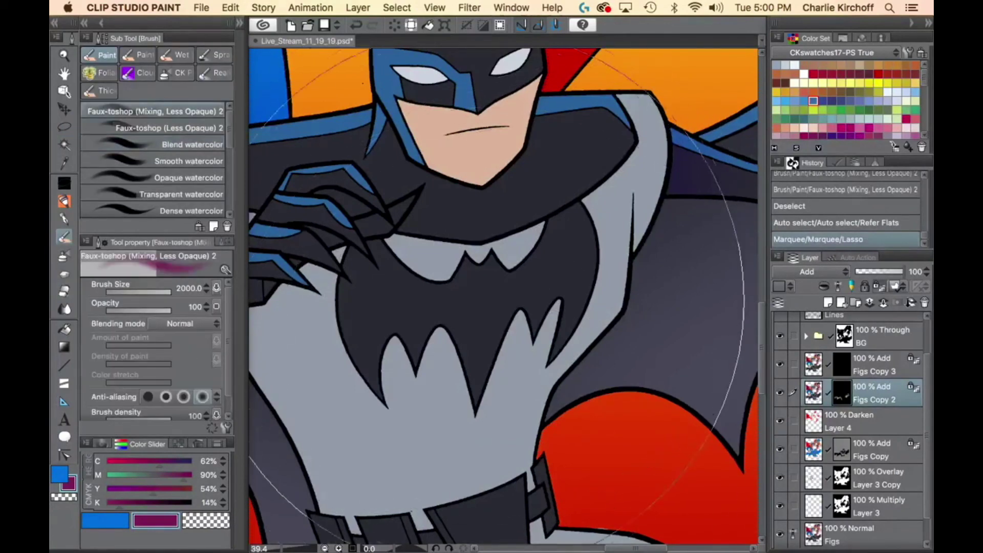
key(bracketleft)
key(bracketleft)
key(bracketleft)
mouse_move(353, 350)
mouse_down()
mouse_move(434, 360)
mouse_move(481, 344)
mouse_move(482, 366)
mouse_move(495, 371)
mouse_move(540, 355)
mouse_move(543, 371)
mouse_move(500, 398)
mouse_move(455, 456)
mouse_up()
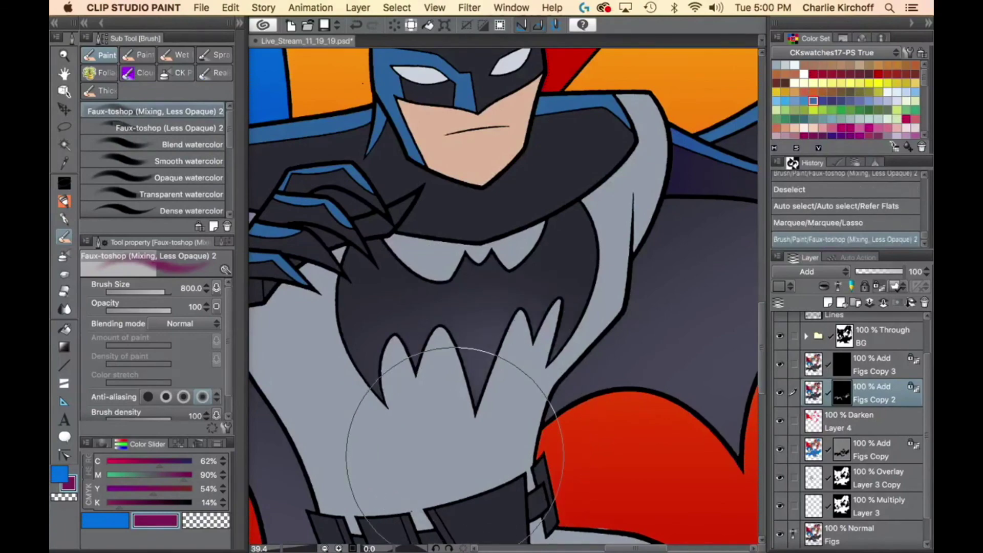
Reduce the highlight on the emblem's right half with a transparent Lasso & Fill 50% shape.
scroll(617, 411, down, 6)
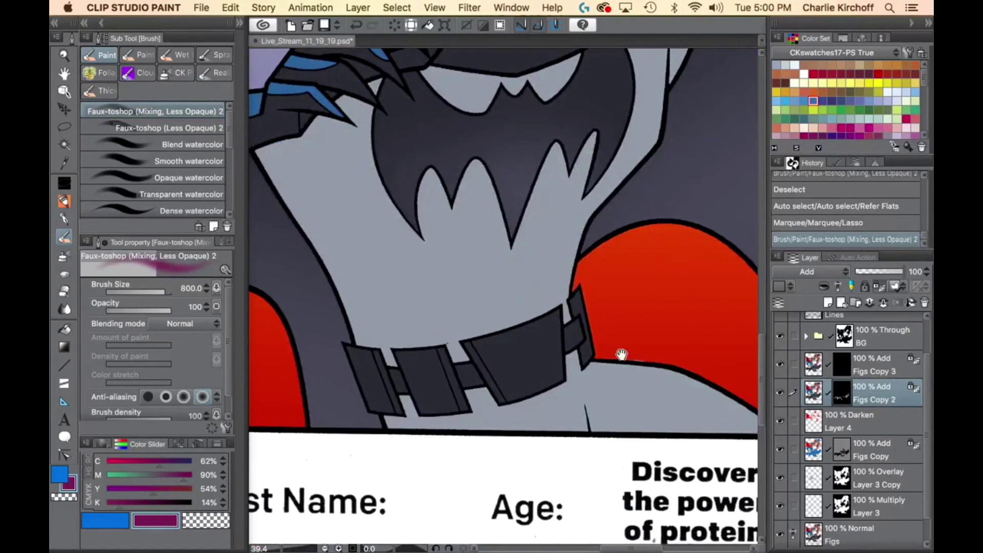
drag(621, 354, 607, 476)
key(p)
key(period)
key(period)
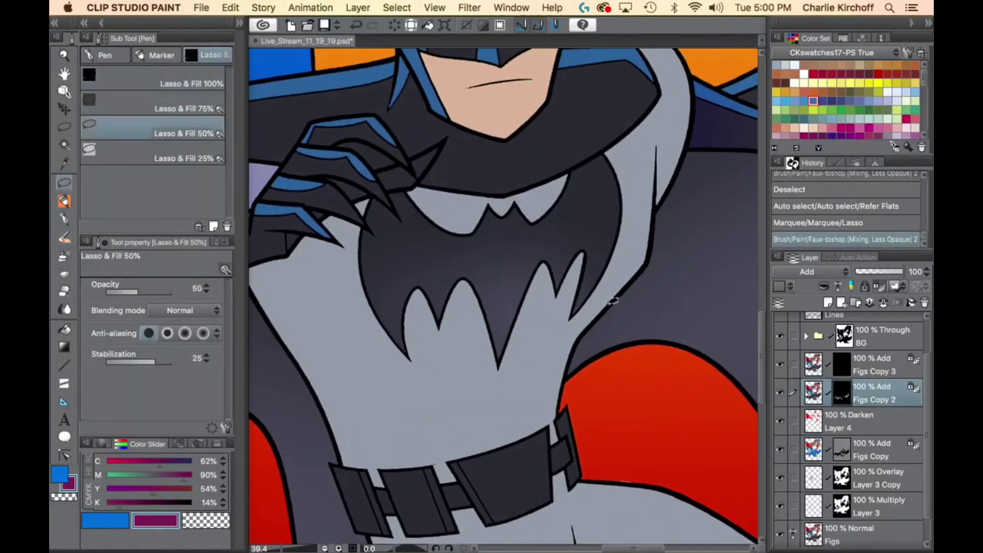
key(c)
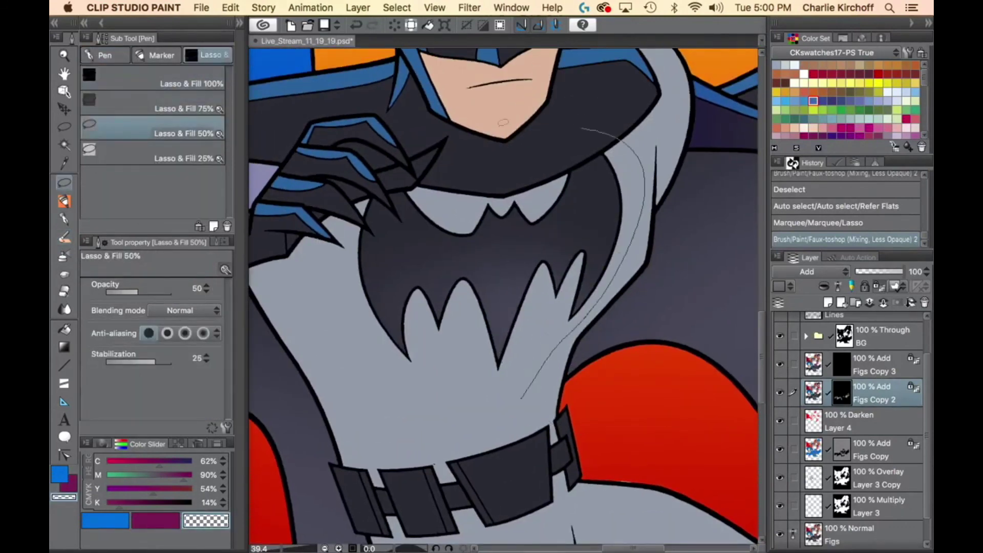
drag(505, 388, 501, 388)
scroll(597, 349, down, 3)
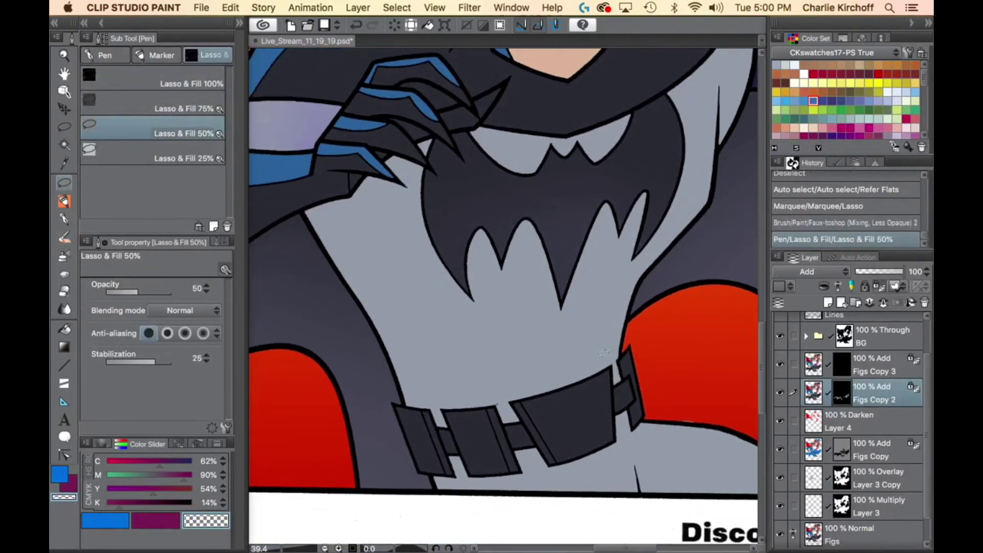
Clear the emblem selection and lasso the narrow side strips of the two left pouches on Batman's utility belt.
key(super+d)
key(w)
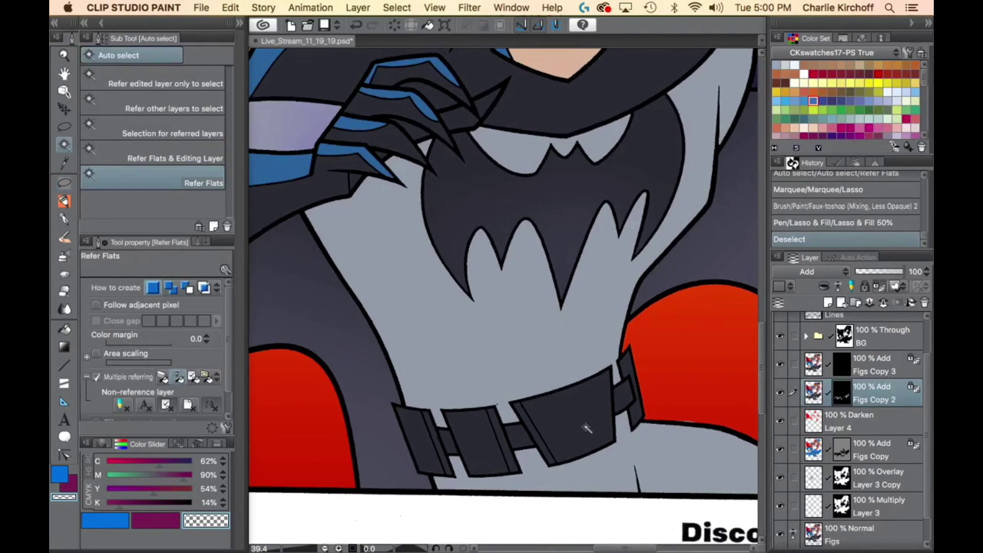
key(super+space)
drag(541, 482, 570, 469)
drag(454, 457, 527, 432)
key(m)
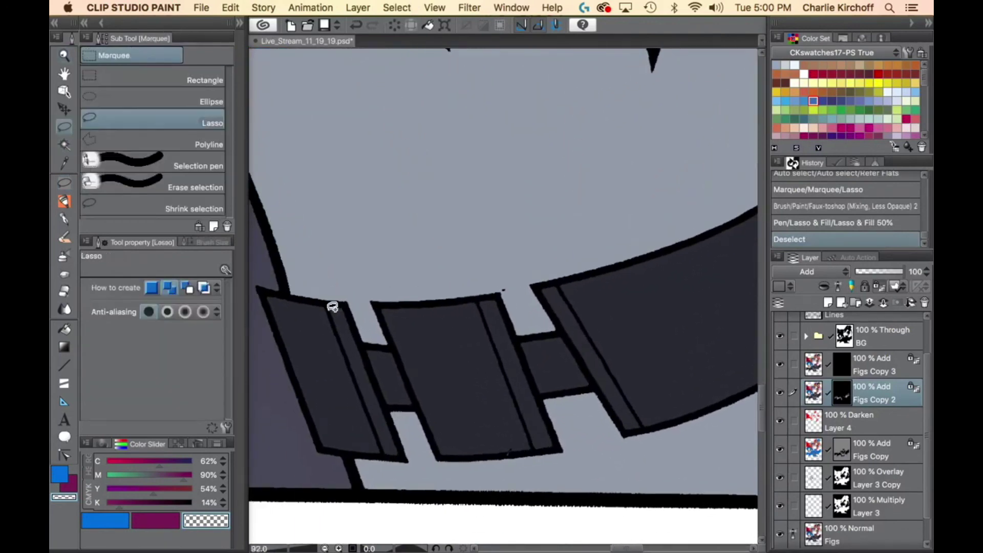
mouse_move(332, 305)
mouse_down()
mouse_move(332, 272)
mouse_move(360, 309)
mouse_move(360, 337)
mouse_move(423, 481)
mouse_move(392, 472)
mouse_move(331, 294)
mouse_up()
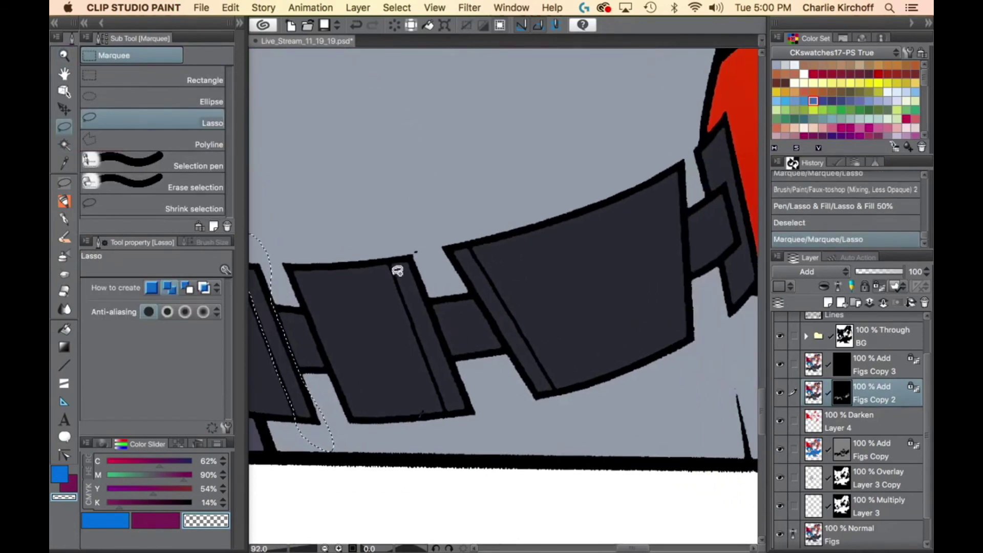
mouse_move(396, 269)
mouse_down()
mouse_move(423, 240)
mouse_move(431, 299)
mouse_move(483, 397)
mouse_move(466, 437)
mouse_move(448, 405)
mouse_up()
scroll(588, 382, right, 5)
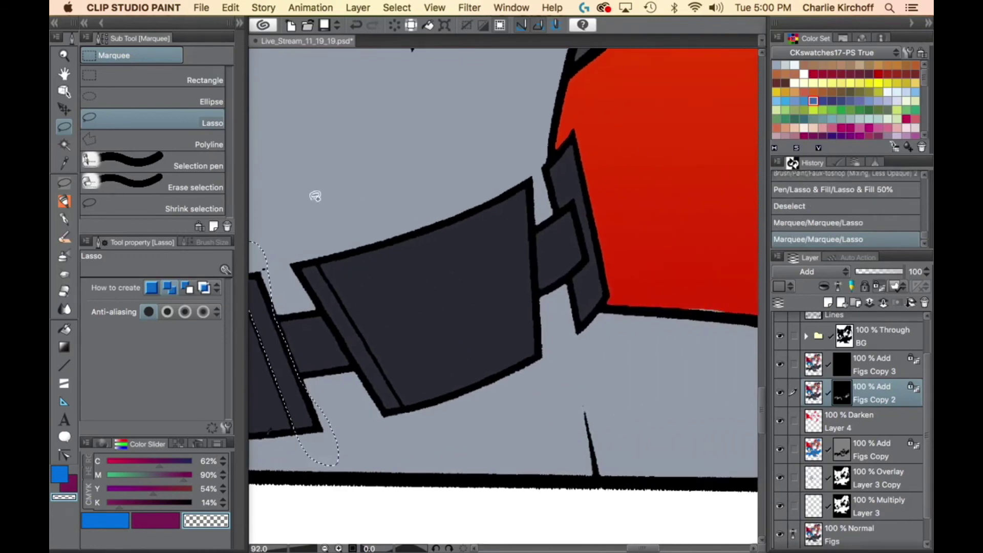
Add the large pouch's front face and the far right pouch to the selection, and limit it to the dark belt colour with Refer Flats.
mouse_move(324, 264)
mouse_down()
mouse_move(446, 255)
mouse_move(459, 443)
mouse_move(405, 407)
mouse_up()
mouse_move(535, 231)
mouse_down()
mouse_move(538, 154)
mouse_move(452, 430)
mouse_move(548, 307)
mouse_move(538, 241)
mouse_up()
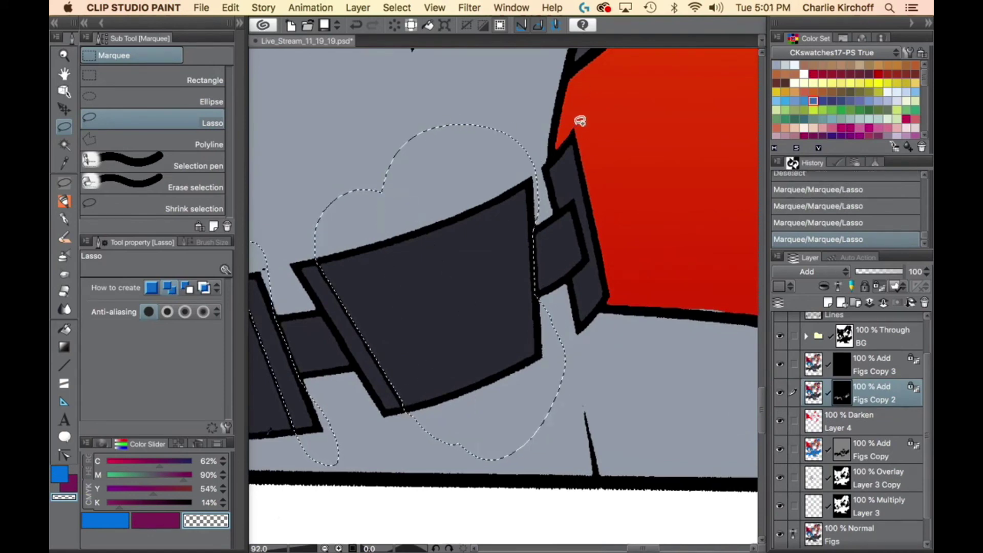
mouse_move(584, 109)
mouse_down()
mouse_move(543, 165)
mouse_move(552, 216)
mouse_move(573, 206)
mouse_move(589, 258)
mouse_move(558, 327)
mouse_move(631, 178)
mouse_up()
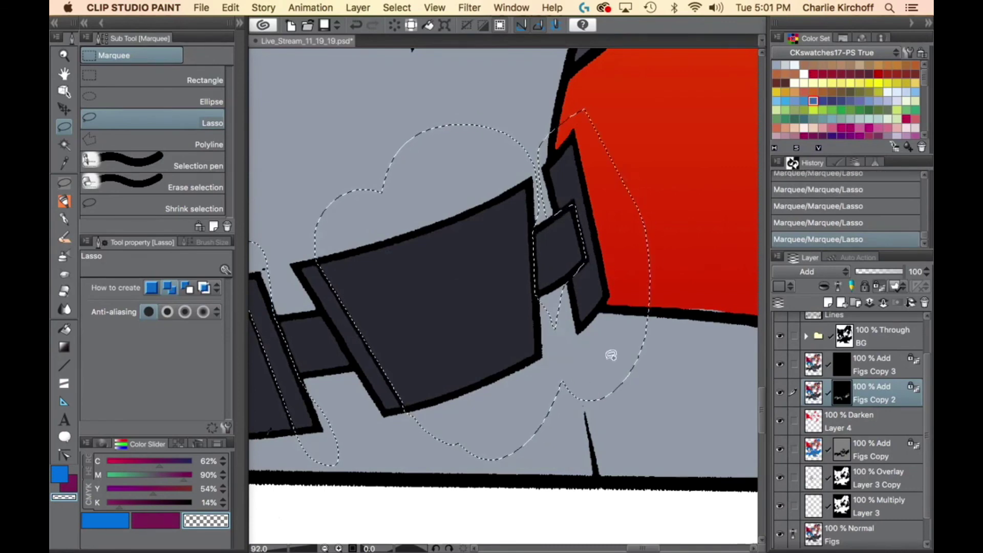
key(super+space)
drag(610, 363, 573, 391)
key(w)
click(546, 340)
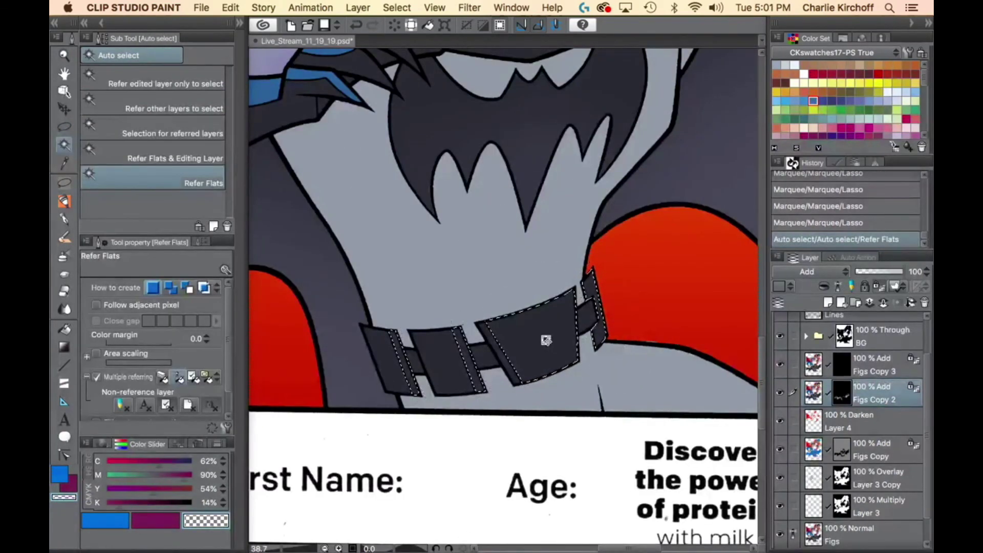
Brush a soft highlight onto the selected belt pouch faces with the blue main colour at size 800, and clear the selection.
key(ctrl+d)
key(b)
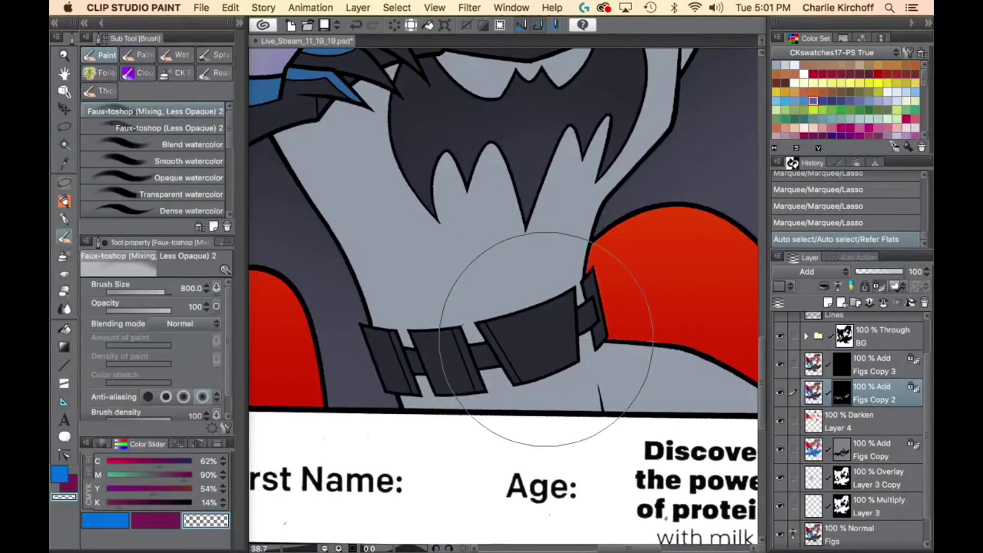
key(c)
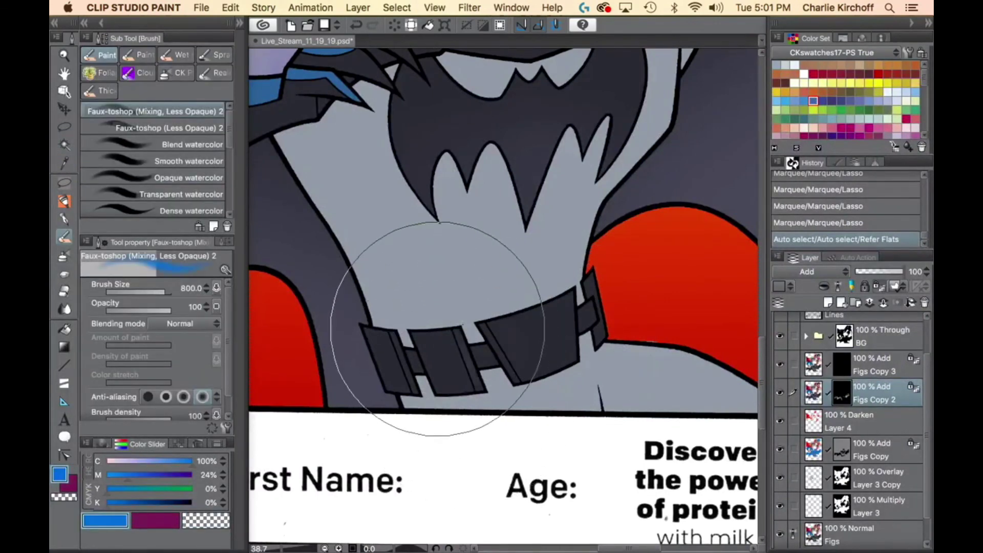
mouse_move(493, 317)
mouse_down()
mouse_move(529, 313)
mouse_move(569, 353)
mouse_move(565, 305)
mouse_move(536, 307)
mouse_move(513, 252)
mouse_move(523, 295)
mouse_move(540, 205)
mouse_up()
key(super+0)
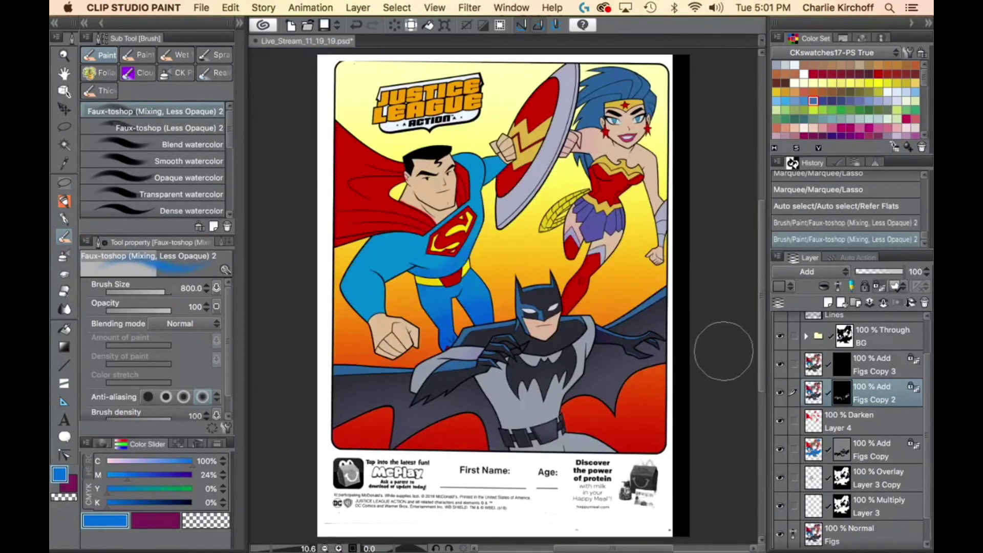
key(ctrl+d)
Lasso three small dark glove areas between the fingers of Batman's raised hand.
key(slash)
drag(512, 357, 573, 361)
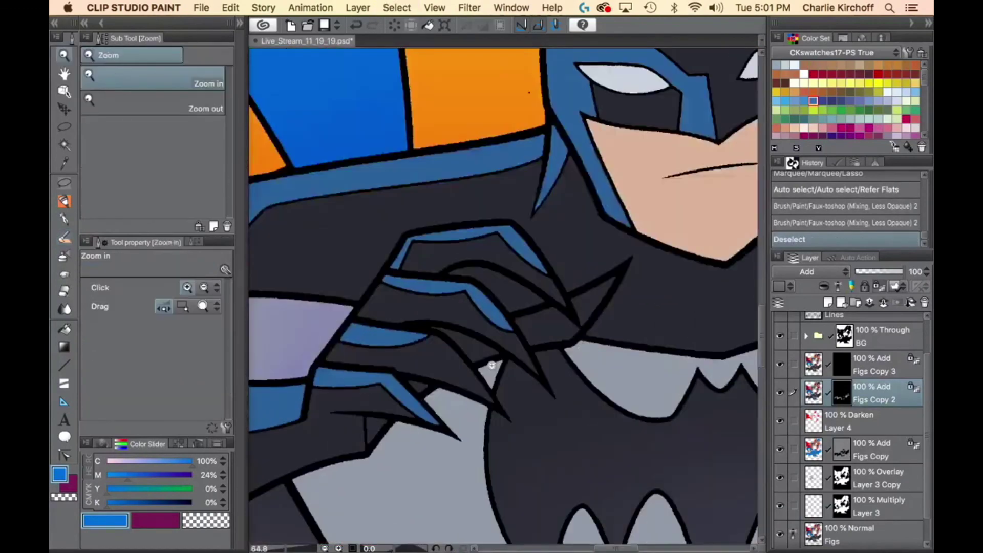
drag(395, 418, 485, 359)
mouse_move(471, 359)
mouse_down()
mouse_move(459, 323)
mouse_move(389, 318)
mouse_move(378, 329)
mouse_move(379, 428)
mouse_move(397, 460)
mouse_move(478, 340)
mouse_up()
click(489, 348)
key(m)
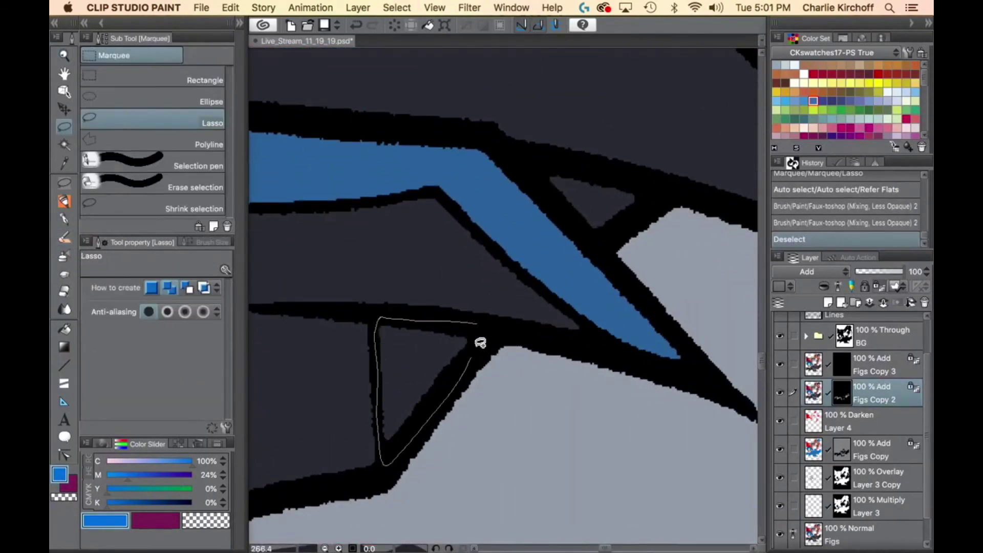
scroll(512, 389, up, 5)
scroll(512, 389, right, 5)
mouse_move(527, 293)
mouse_down()
mouse_move(443, 283)
mouse_move(481, 346)
mouse_up()
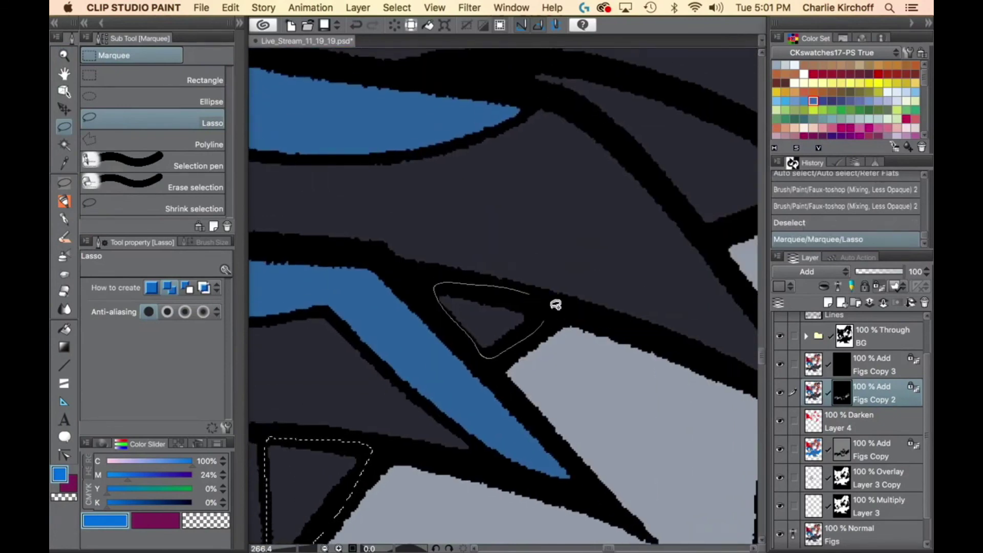
scroll(652, 323, up, 5)
scroll(651, 323, right, 5)
mouse_move(567, 302)
mouse_down()
mouse_move(435, 247)
mouse_move(342, 231)
mouse_move(339, 263)
mouse_move(401, 301)
mouse_move(486, 398)
mouse_move(612, 370)
mouse_move(630, 352)
mouse_up()
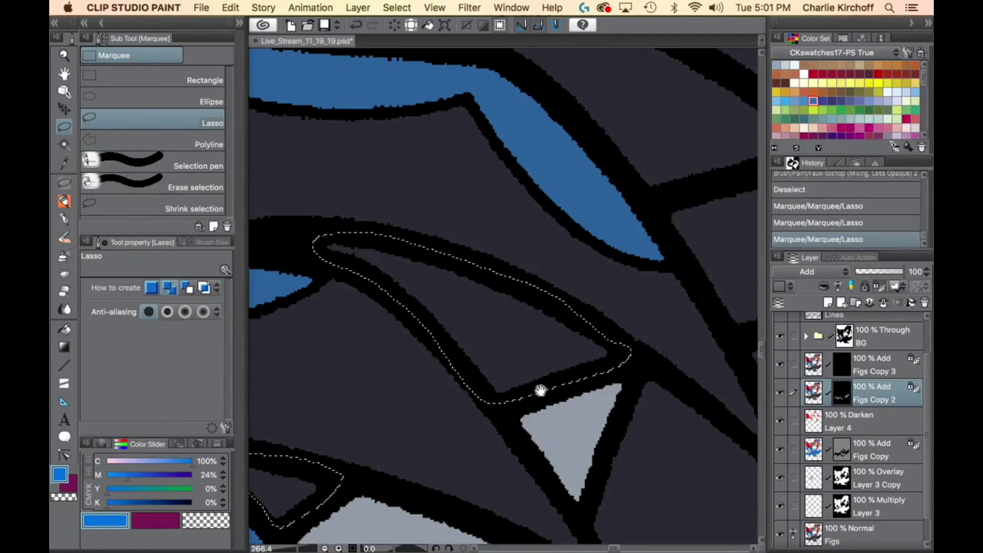
Add the dark glove areas around the thumb claw by Batman's collar to the lasso selection.
scroll(374, 437, right, 5)
scroll(374, 437, up, 3)
key(Tab)
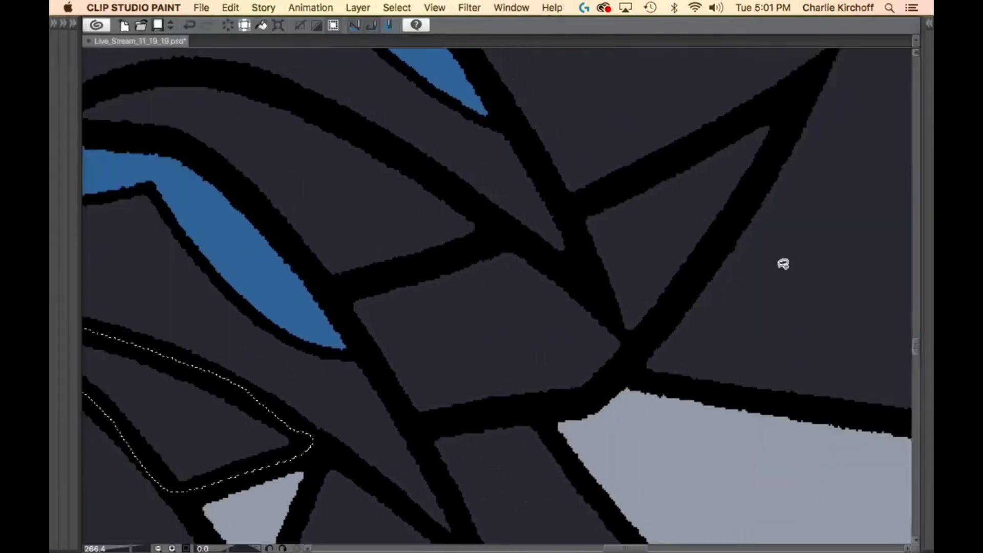
mouse_move(630, 173)
mouse_down()
mouse_move(577, 254)
mouse_move(559, 261)
mouse_move(515, 237)
mouse_move(351, 291)
mouse_move(417, 416)
mouse_move(438, 423)
mouse_move(585, 401)
mouse_move(686, 294)
mouse_move(797, 98)
mouse_up()
drag(725, 276, 710, 300)
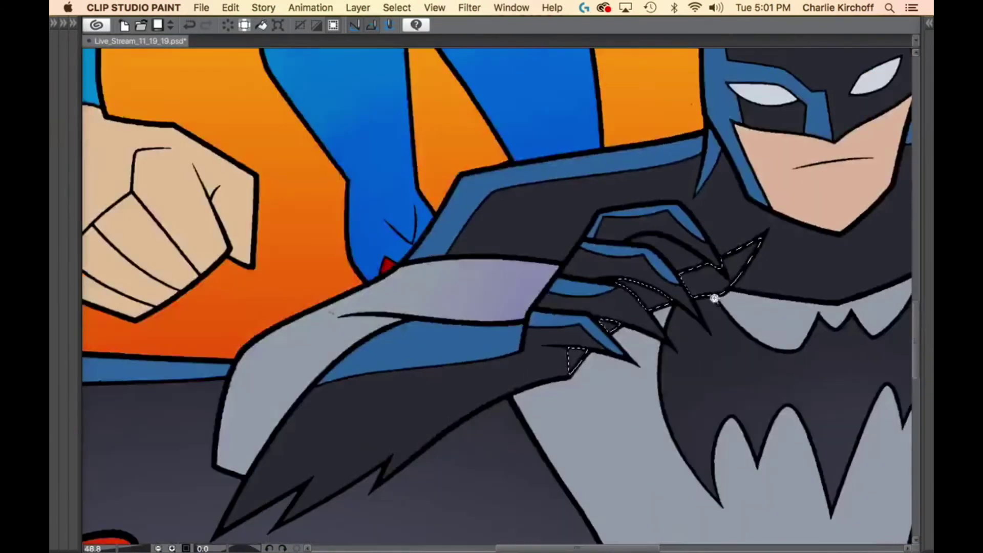
Brush a soft blue highlight onto the selected glove areas and clear the selection.
drag(759, 327, 558, 402)
key(super+d)
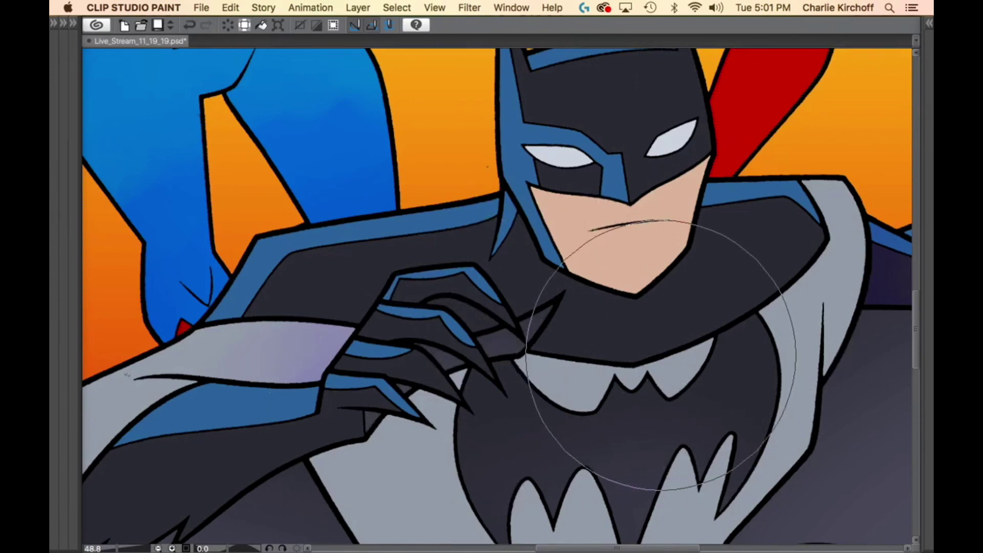
key(super+0)
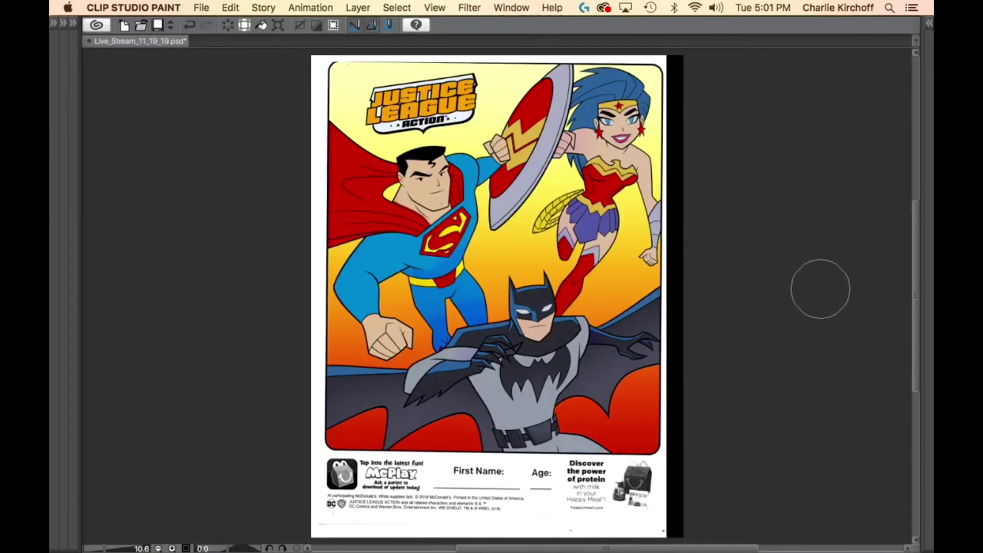
key(super+d)
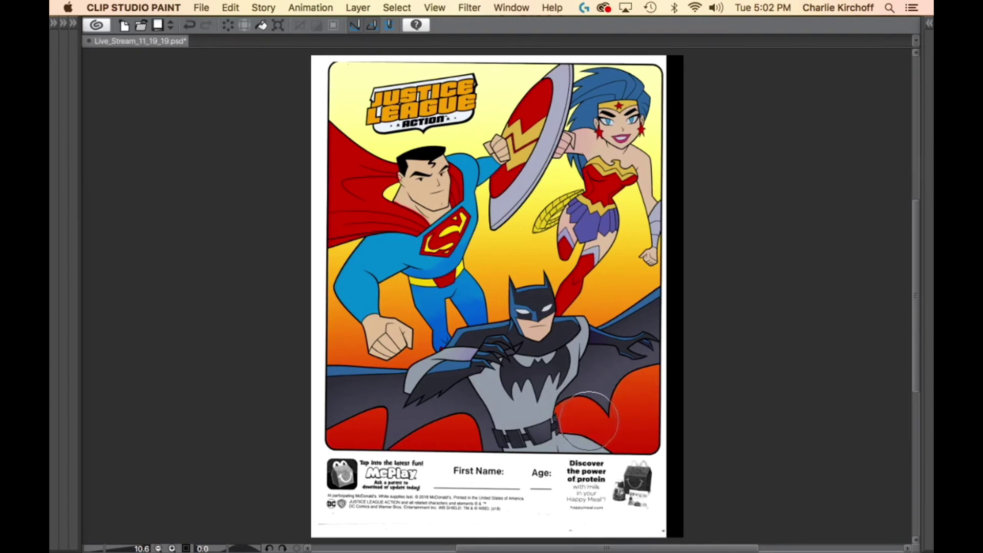
Select Superman's face and neck skin with Refer Flats and clear the red spill there on Darken Layer 4.
drag(407, 182, 529, 140)
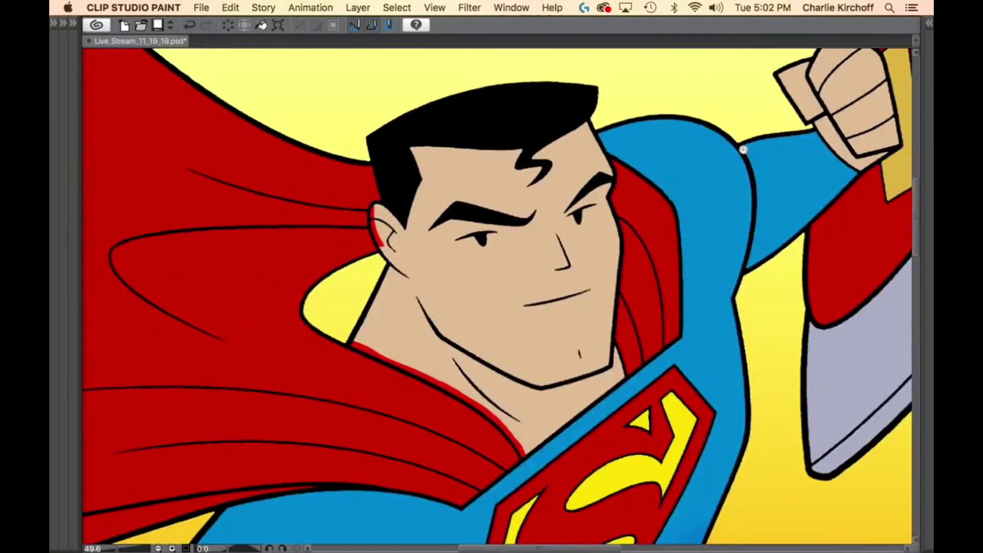
key(Tab)
key(w)
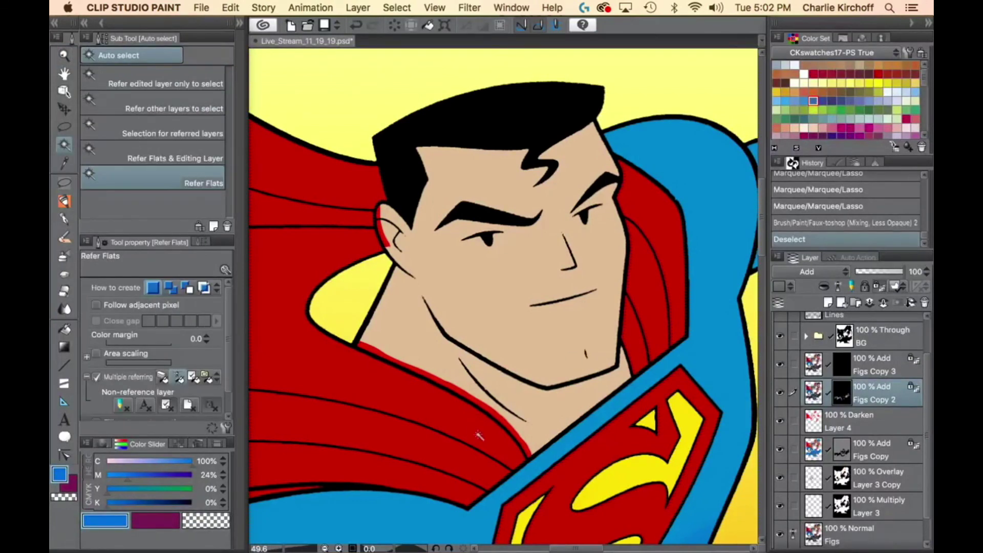
click(318, 151)
click(717, 228)
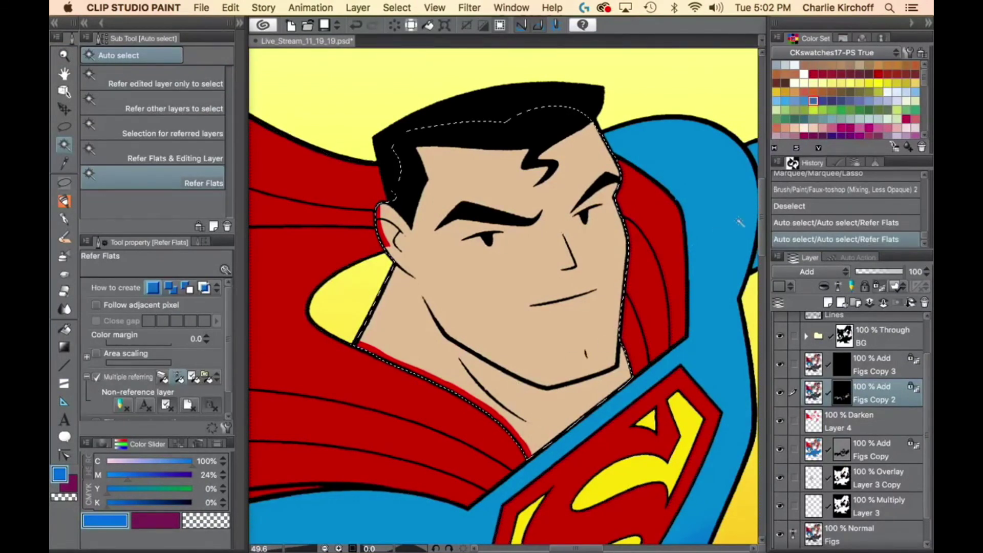
click(814, 421)
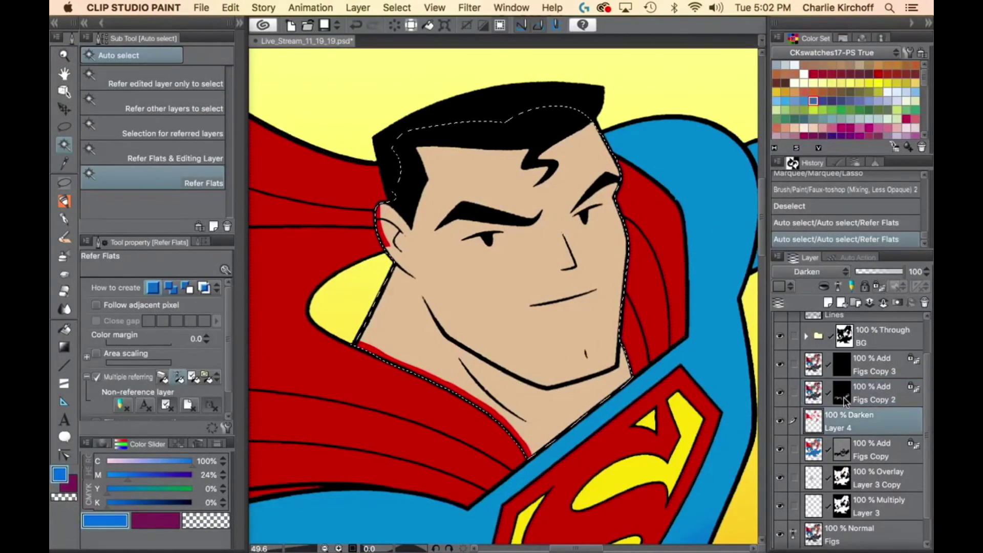
key(Delete)
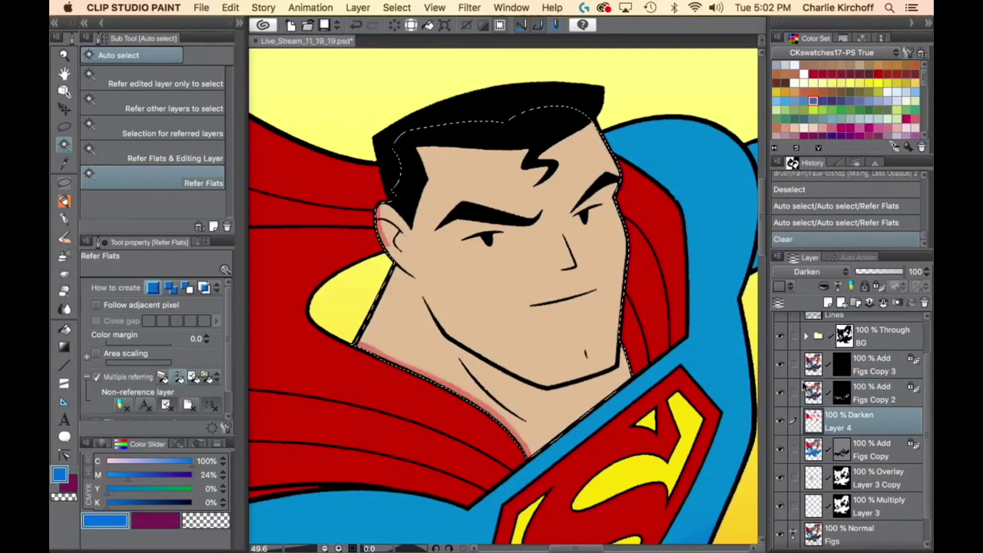
Sample the shaded skin colour with the Figs Copy layer hidden, then fill the skin selection on Figs Copy with it.
click(814, 454)
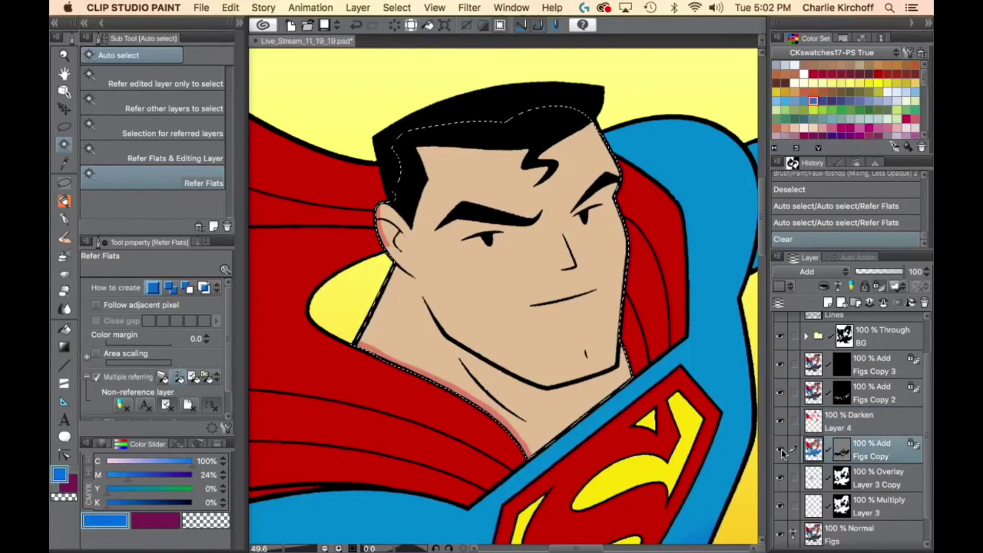
click(781, 449)
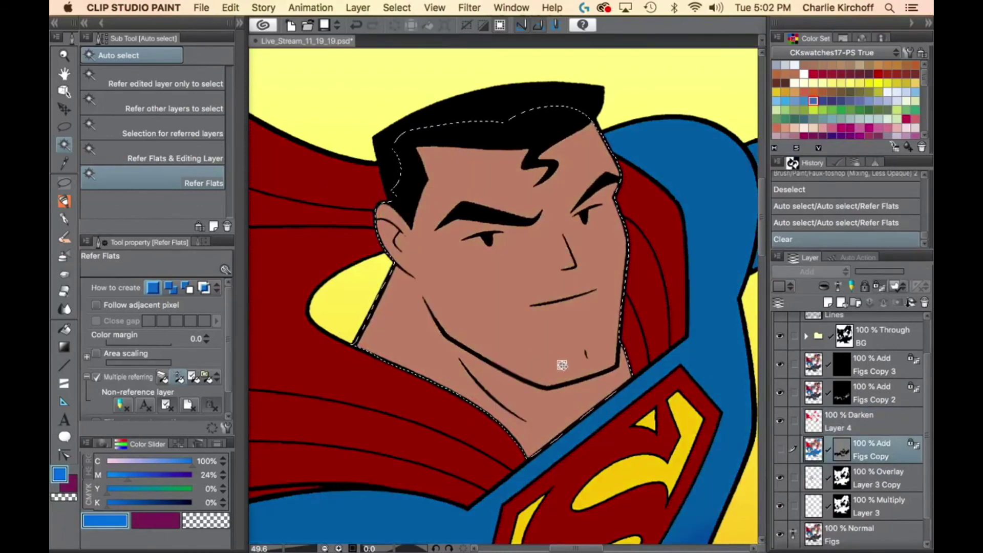
key(p)
alt+click(547, 352)
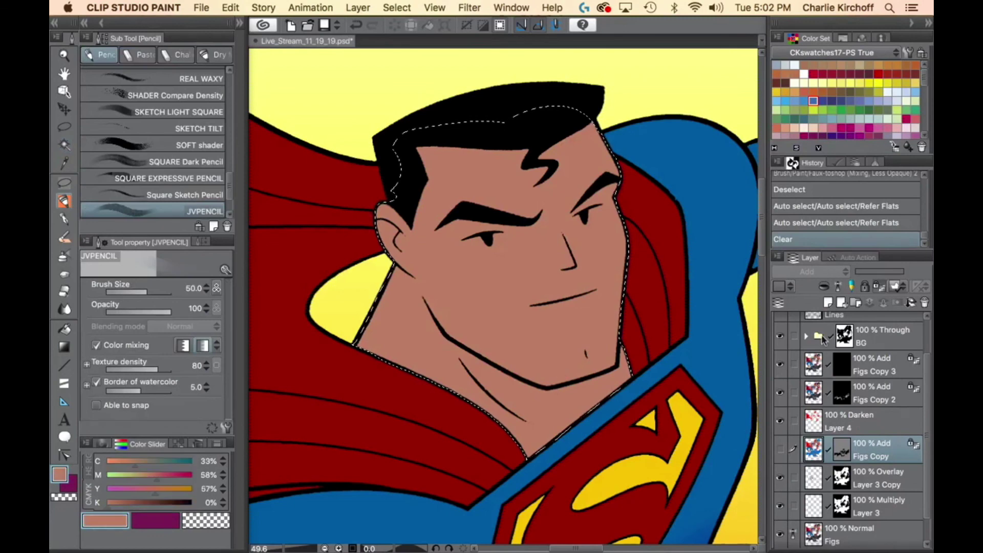
click(780, 450)
key(alt+BackSpace)
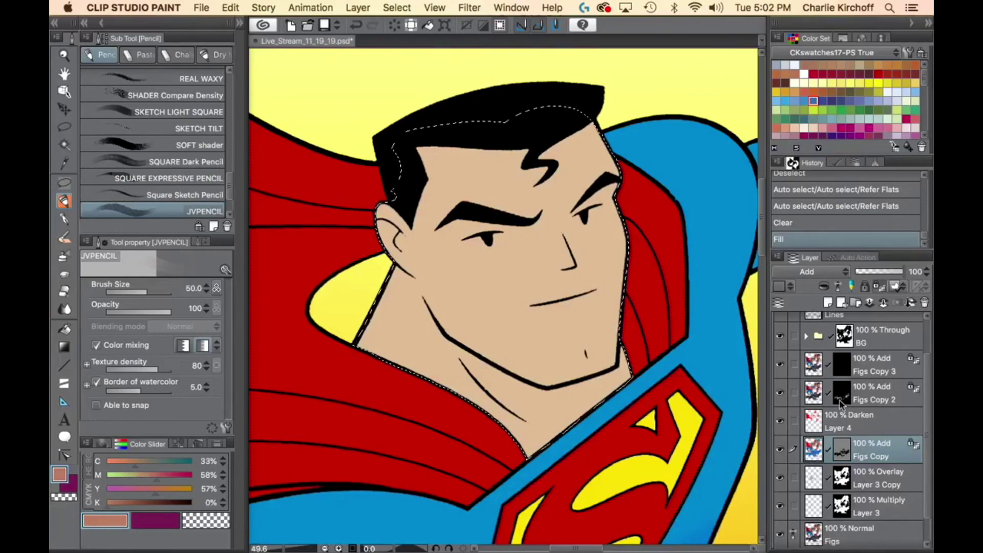
super+click(814, 449)
key(super+0)
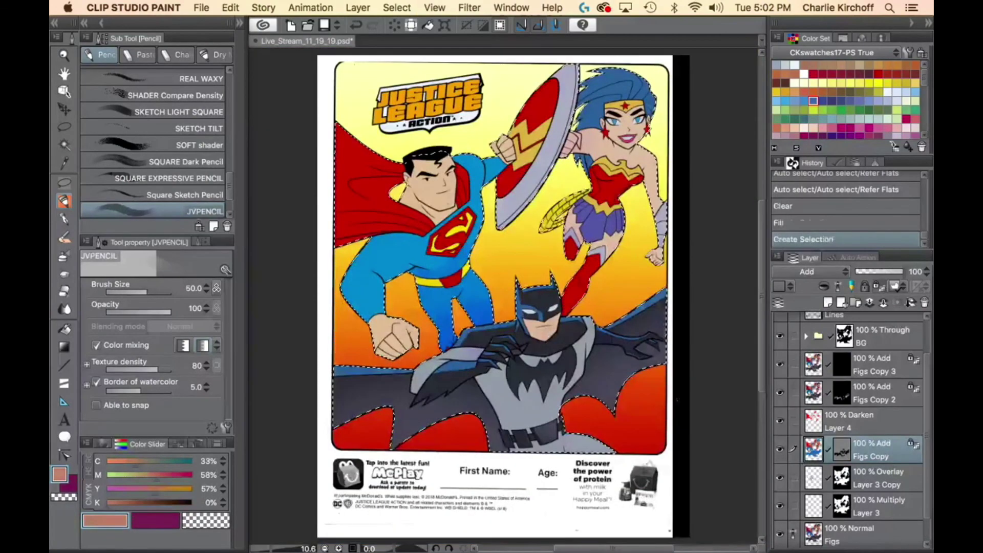
click(673, 404)
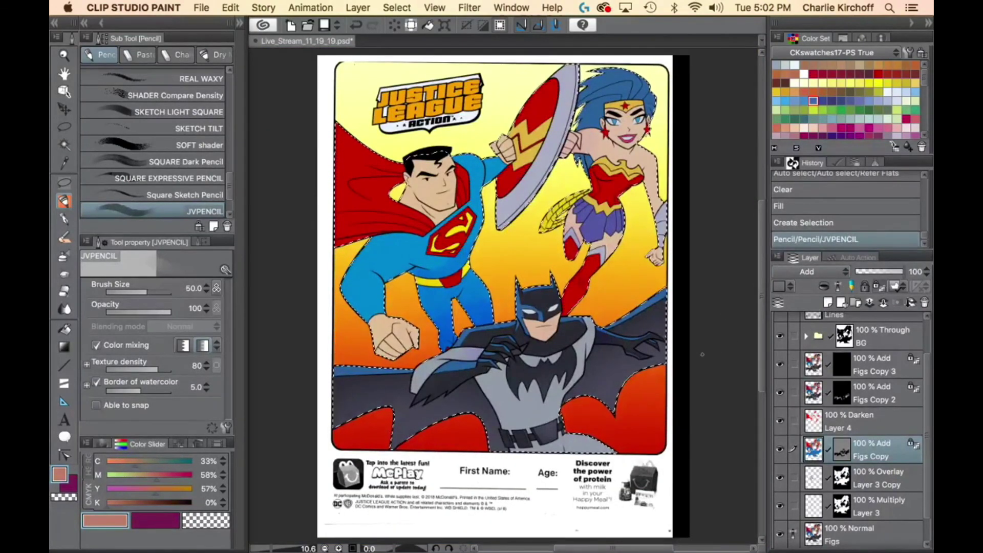
key(super+d)
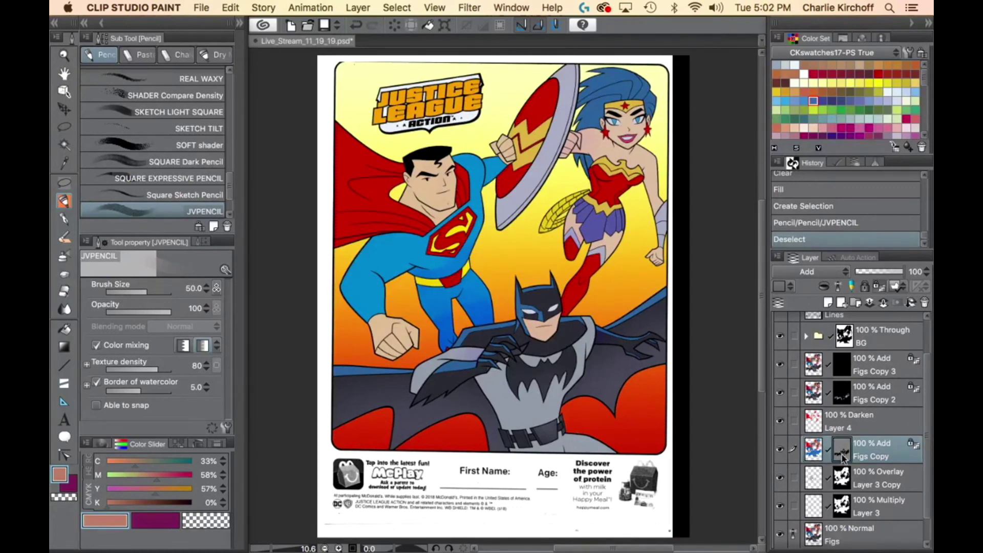
Select Batman's light grey suit areas with Refer Flats on the Figs Copy layer and hide the selection outline.
key(w)
click(531, 414)
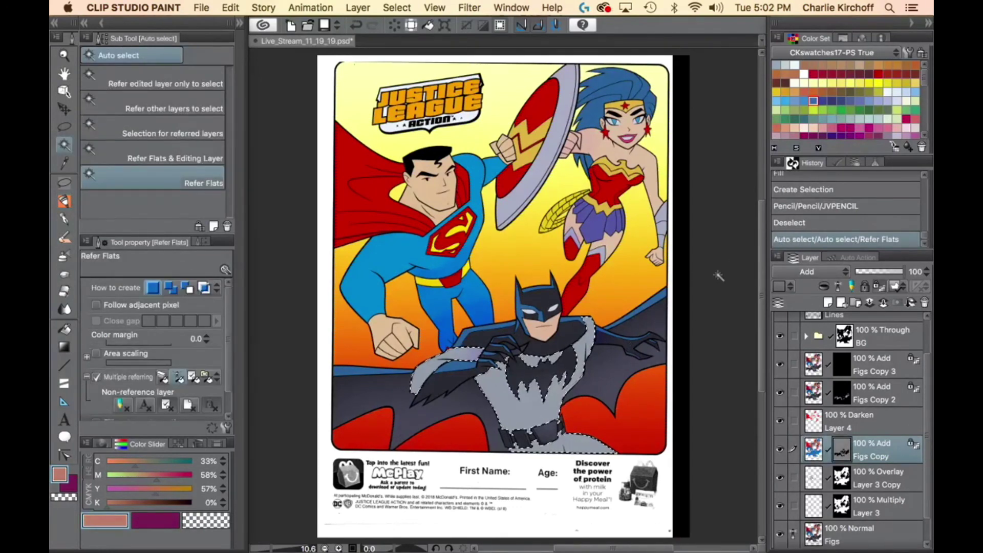
key(super+shift+h)
Cut hard-edged shadows into the lower end, outer edge and crease of Batman's raised grey sleeve with transparent Lasso & Fill 100%.
key(z)
drag(456, 363, 507, 365)
drag(433, 412, 592, 366)
key(p)
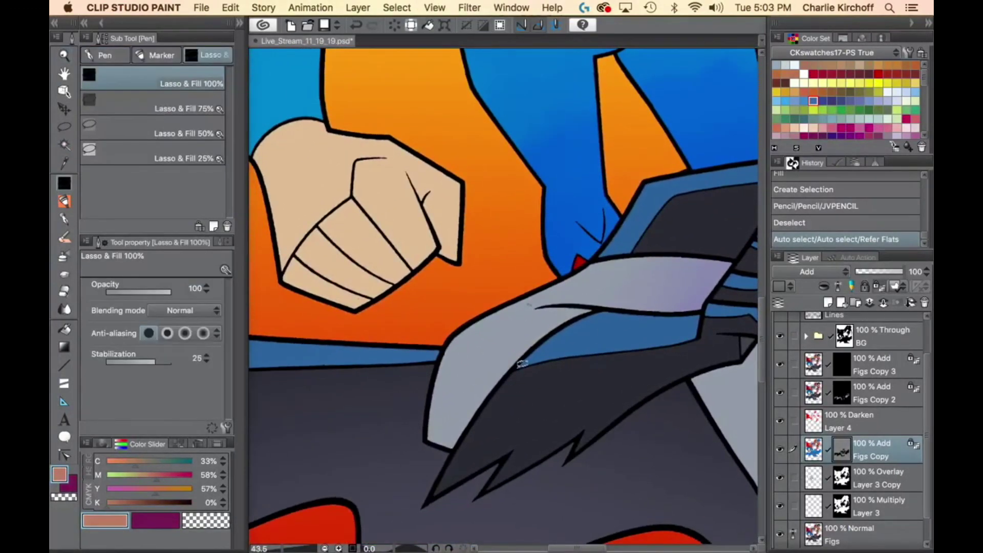
key(c)
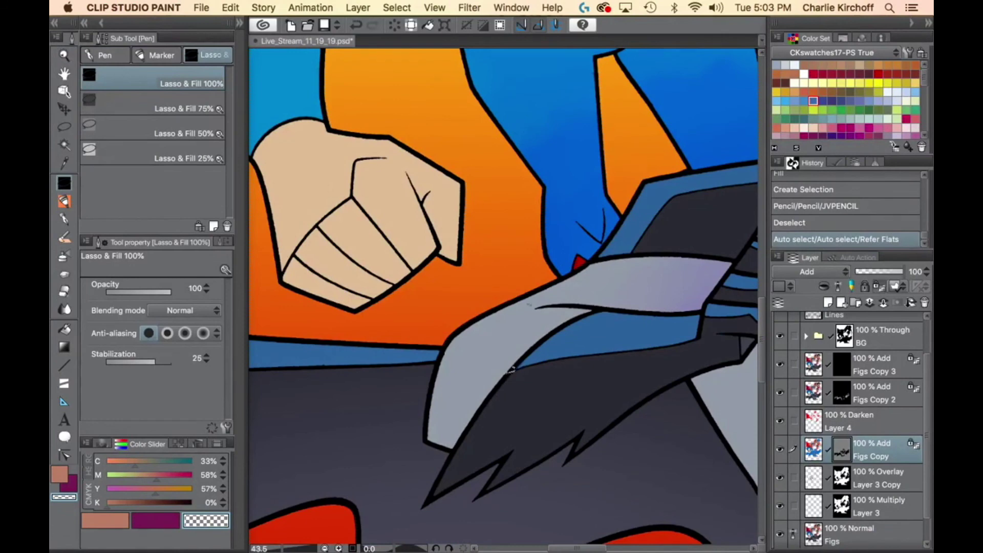
mouse_move(533, 362)
mouse_down()
mouse_move(408, 413)
mouse_move(530, 366)
mouse_up()
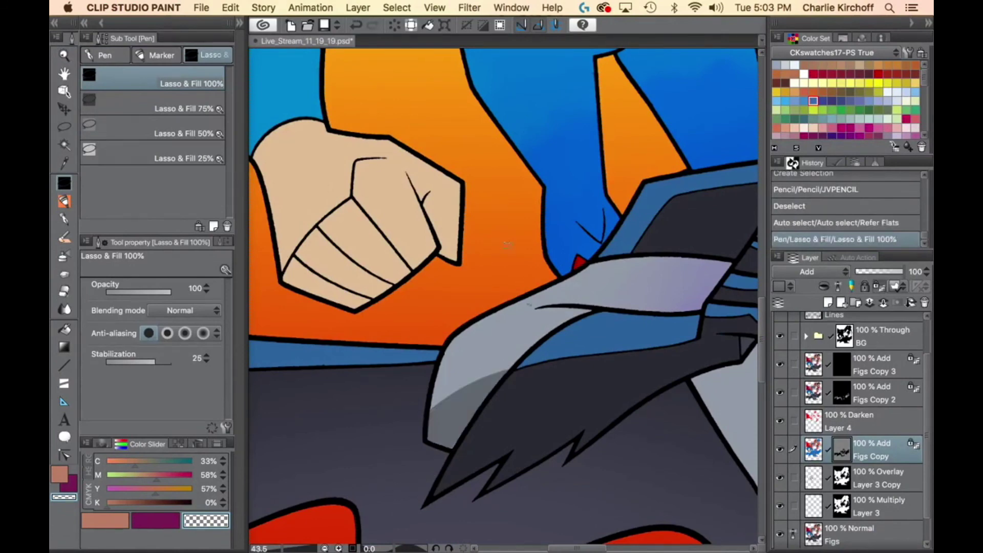
mouse_move(450, 343)
mouse_down()
mouse_move(434, 365)
mouse_move(446, 344)
mouse_up()
drag(646, 374, 557, 432)
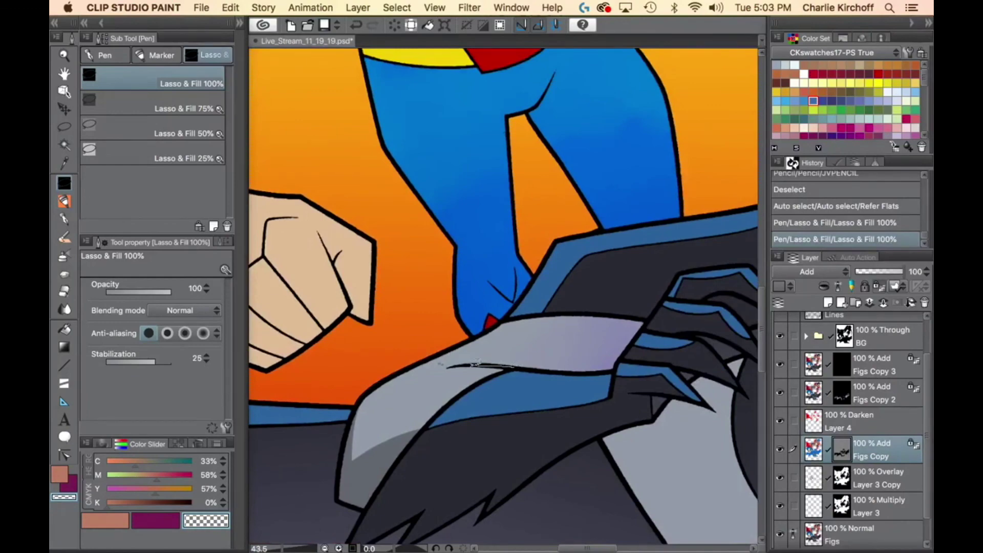
mouse_move(597, 290)
mouse_down()
mouse_move(648, 367)
mouse_move(608, 384)
mouse_up()
drag(688, 420, 650, 430)
Cut a shadow beside the fold of Batman's grey shoulder next to the outstretched arm with transparent Lasso & Fill 100%.
drag(731, 453, 454, 333)
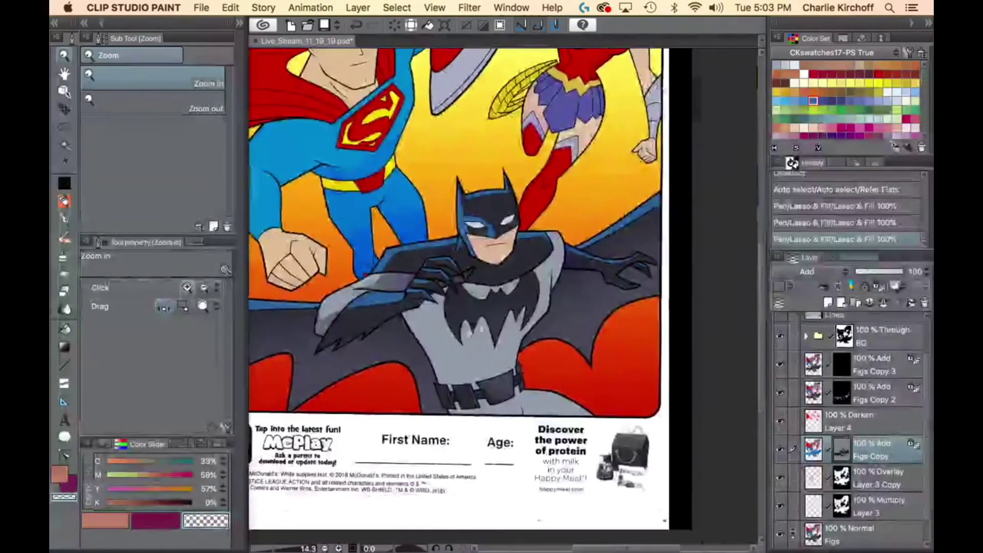
click(606, 305)
drag(606, 306, 619, 303)
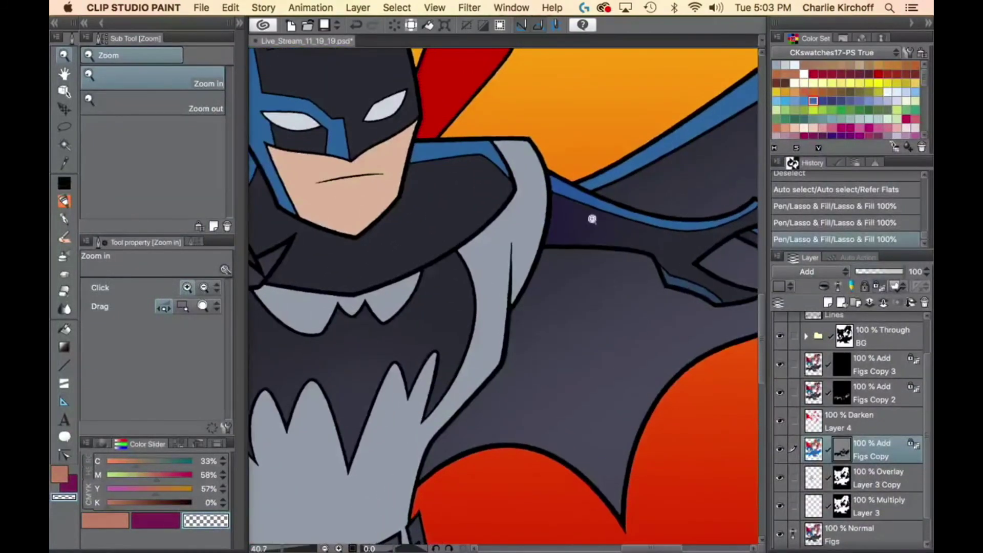
key(p)
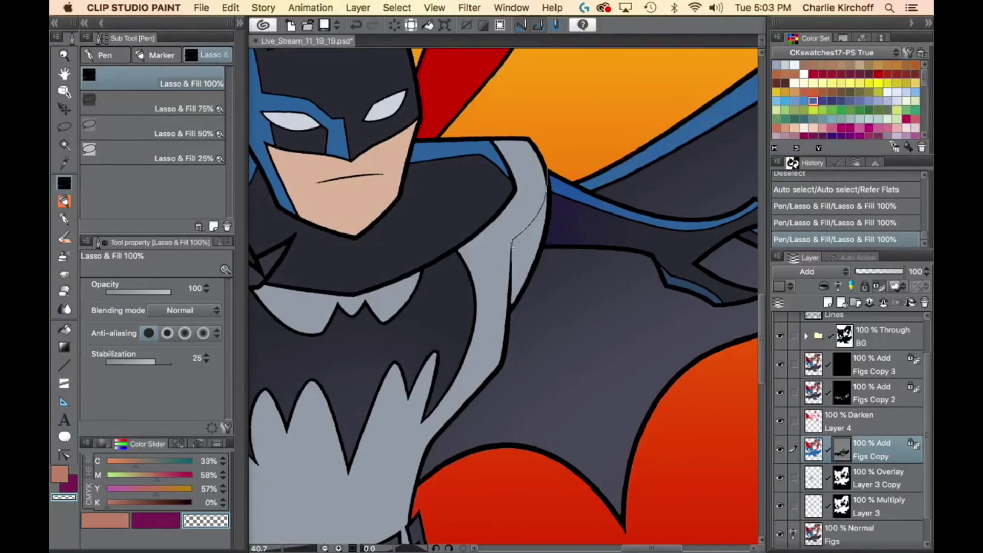
drag(512, 245, 537, 343)
Cut a small wedge-shaped shadow beside the crease line on Batman's thigh below the belt.
drag(480, 413, 663, 193)
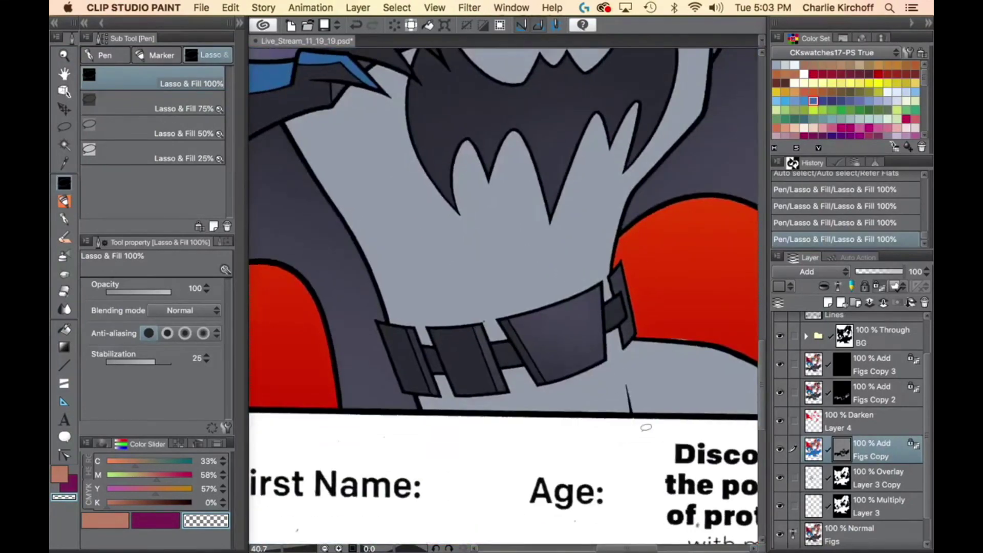
drag(646, 427, 467, 494)
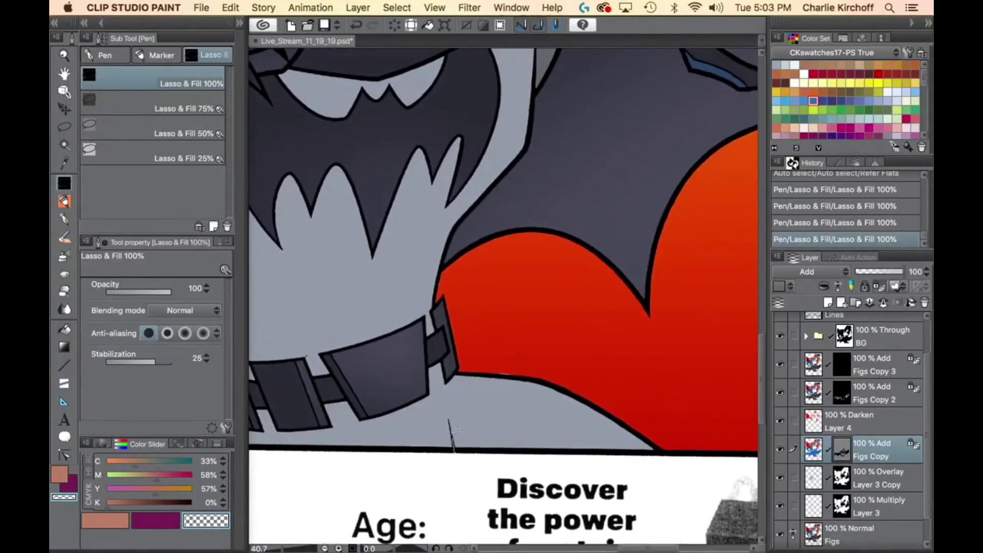
mouse_move(498, 429)
mouse_down()
mouse_move(565, 503)
mouse_move(445, 455)
mouse_up()
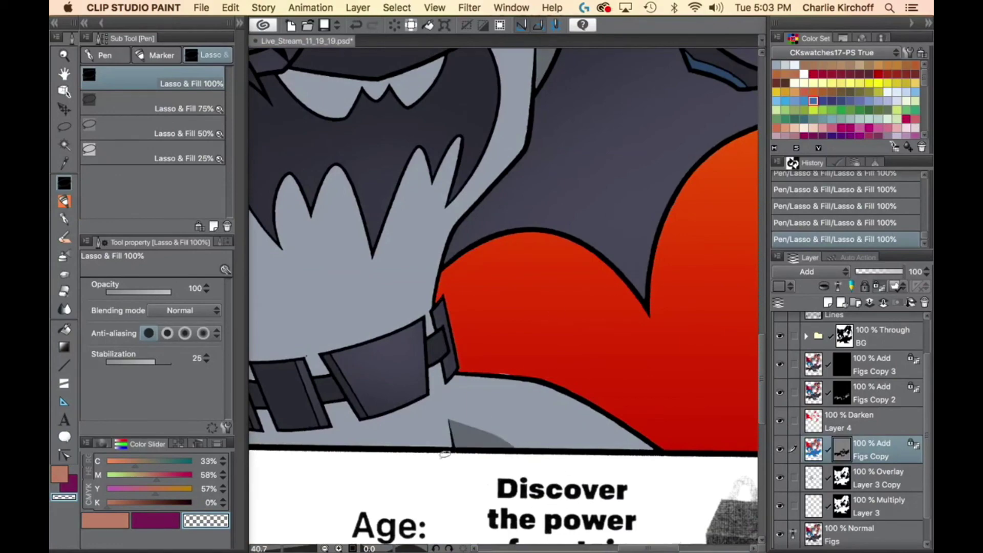
Cut a long shadow down the side of Batman's torso from the raised hand to the belt with transparent Lasso & Fill 100%.
drag(376, 486, 591, 521)
key(z)
drag(656, 480, 637, 487)
drag(682, 441, 627, 466)
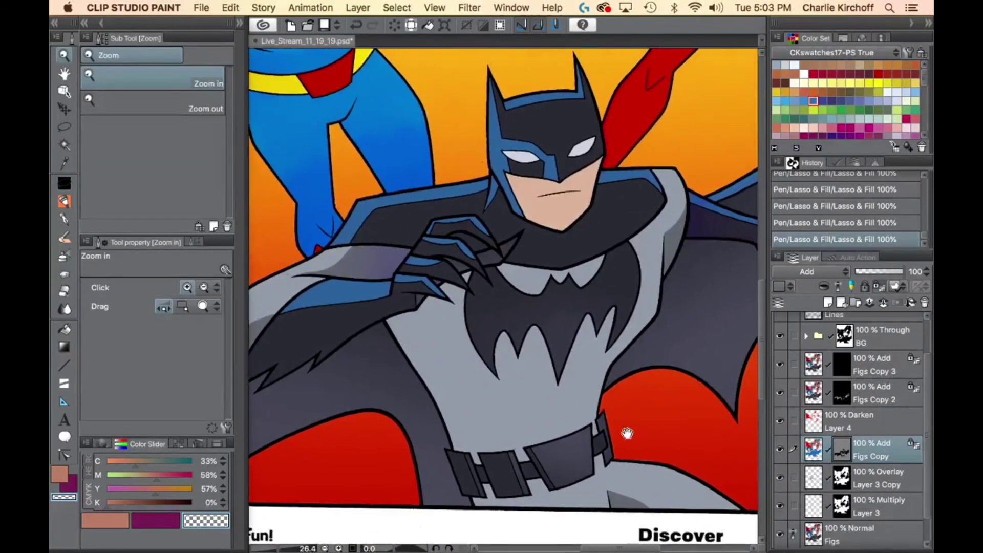
key(p)
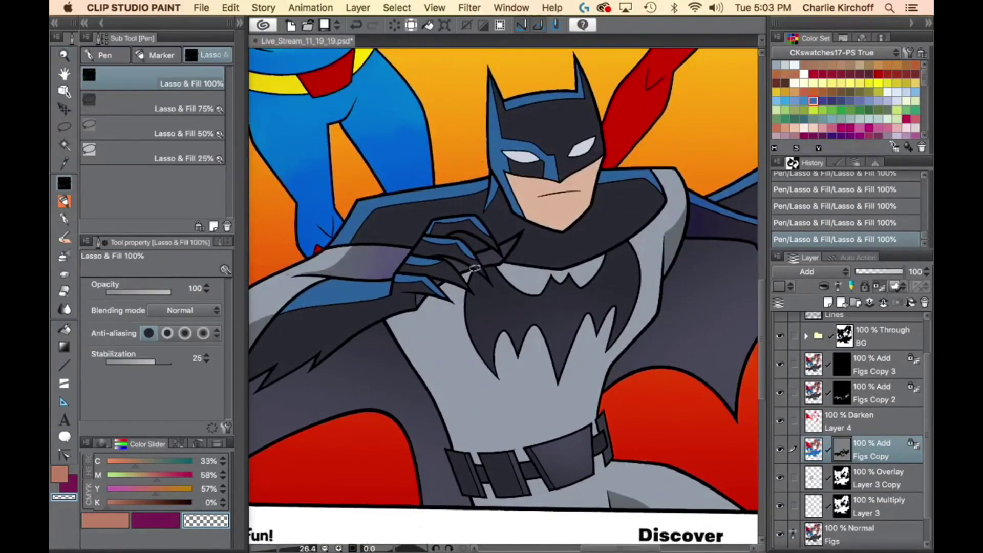
mouse_move(453, 361)
mouse_down()
mouse_move(514, 472)
mouse_move(523, 517)
mouse_move(474, 530)
mouse_move(372, 335)
mouse_move(450, 264)
mouse_move(517, 259)
mouse_up()
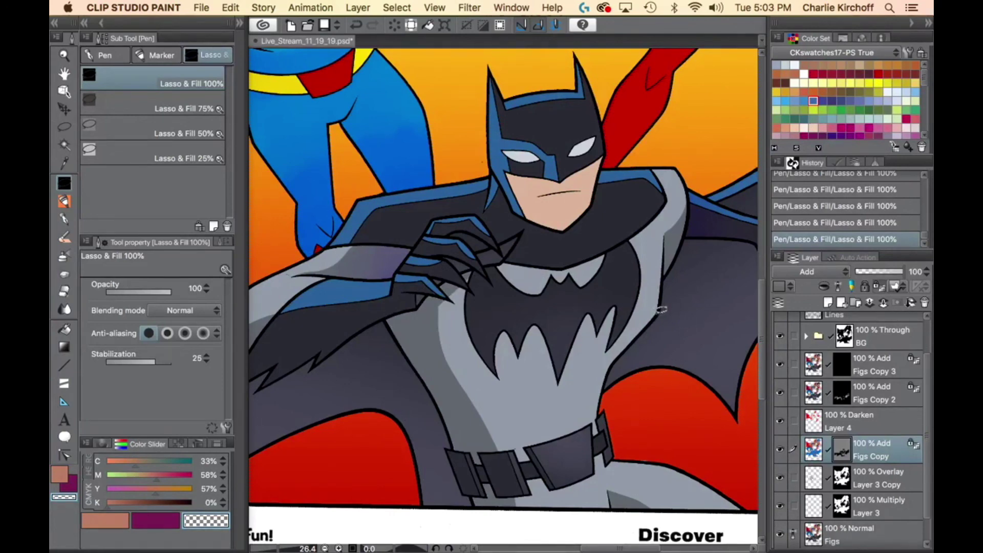
Cut a curved shadow across the side of Batman's chest beneath the bat emblem with transparent Lasso & Fill 100%.
mouse_move(662, 310)
mouse_down()
mouse_move(563, 351)
mouse_move(666, 339)
mouse_move(662, 311)
mouse_up()
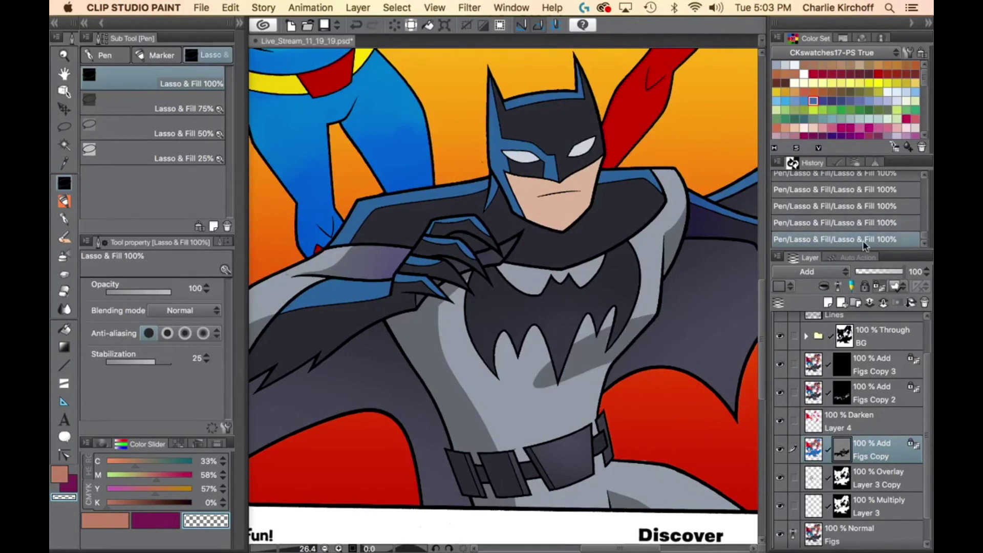
mouse_move(715, 291)
mouse_down()
mouse_move(684, 334)
mouse_move(586, 381)
mouse_up()
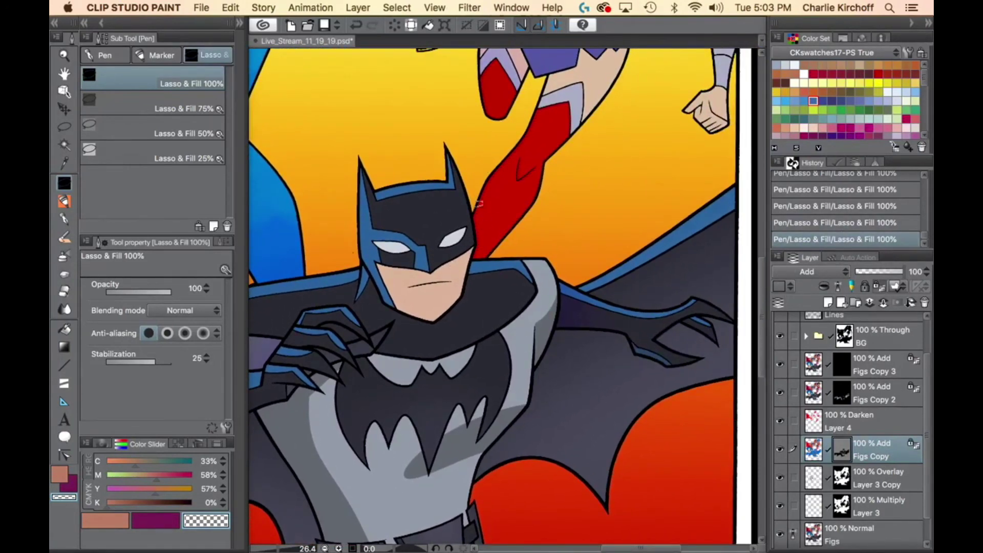
Cut shadows under the nose point of Batman's cowl and down the far side of his face with transparent Lasso & Fill 100%.
key(super+space)
drag(456, 263, 499, 262)
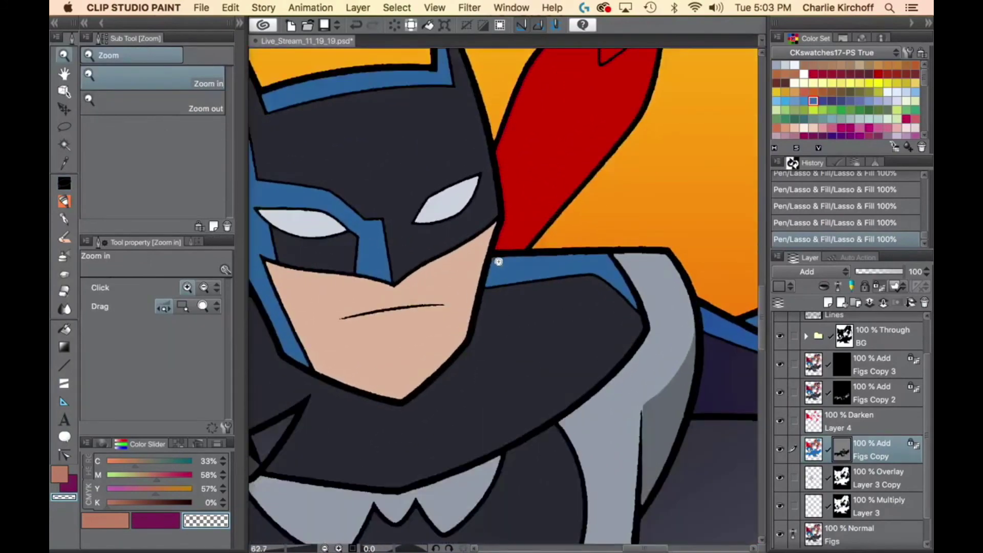
scroll(494, 272, up, 1)
scroll(495, 273, left, 2)
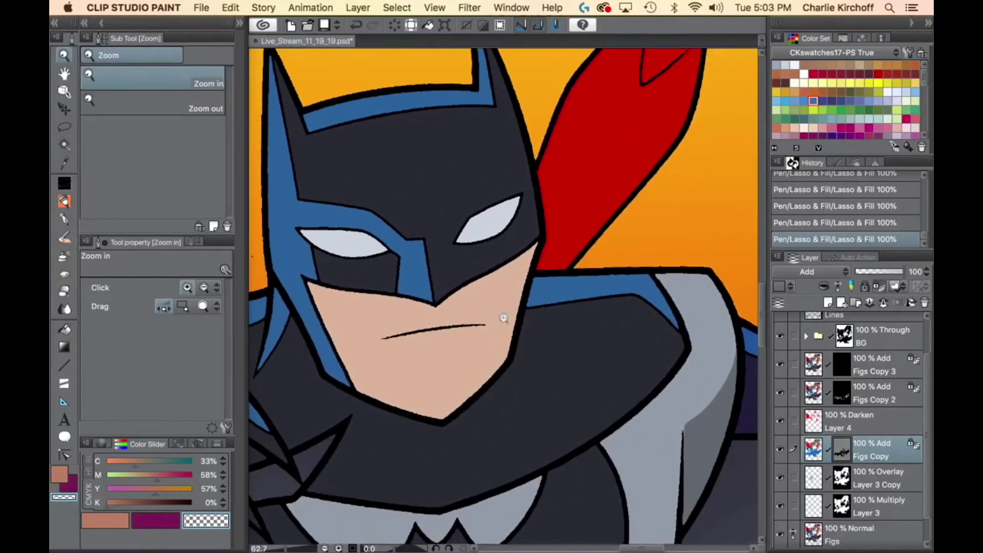
key(p)
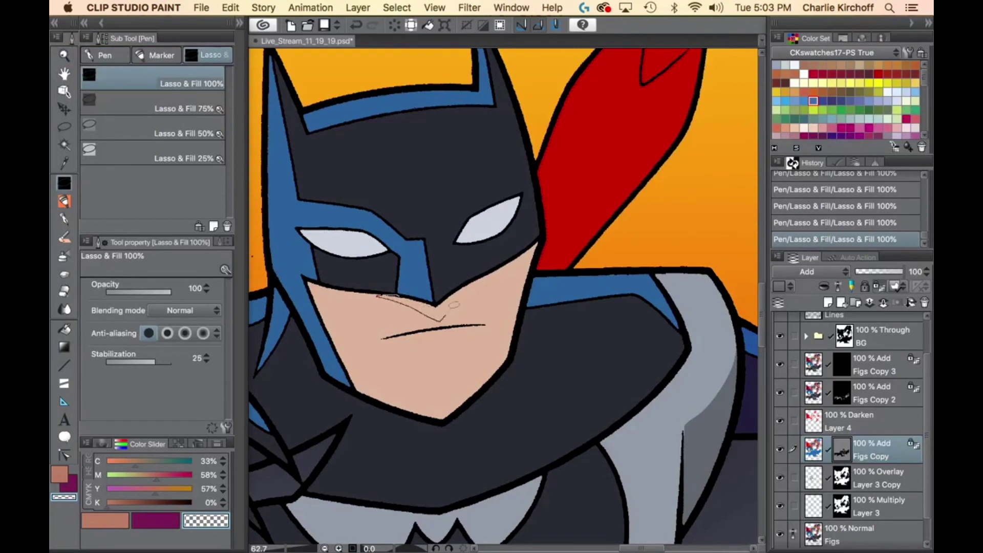
drag(433, 300, 433, 301)
key(super+d)
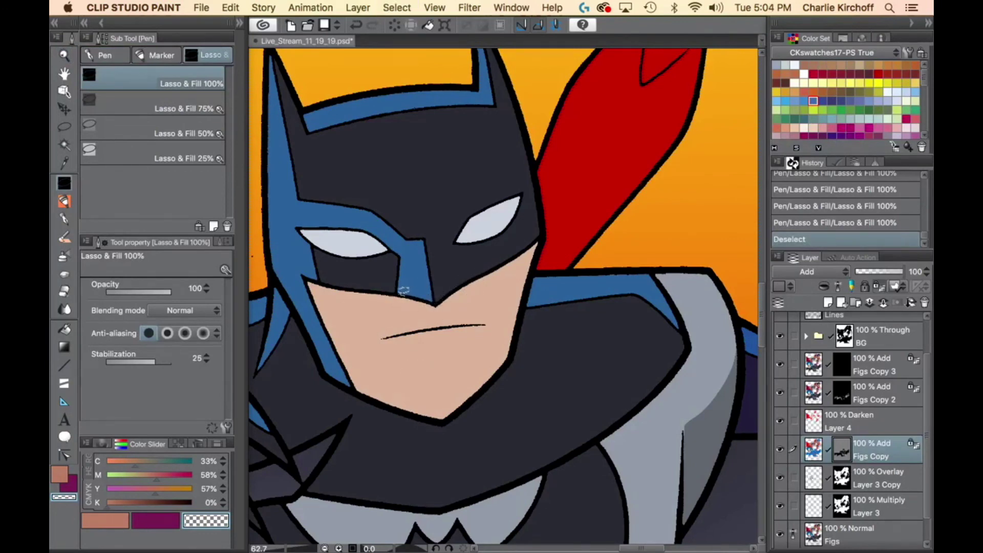
mouse_move(384, 295)
mouse_down()
mouse_move(451, 317)
mouse_move(480, 278)
mouse_move(432, 301)
mouse_up()
key(super+z)
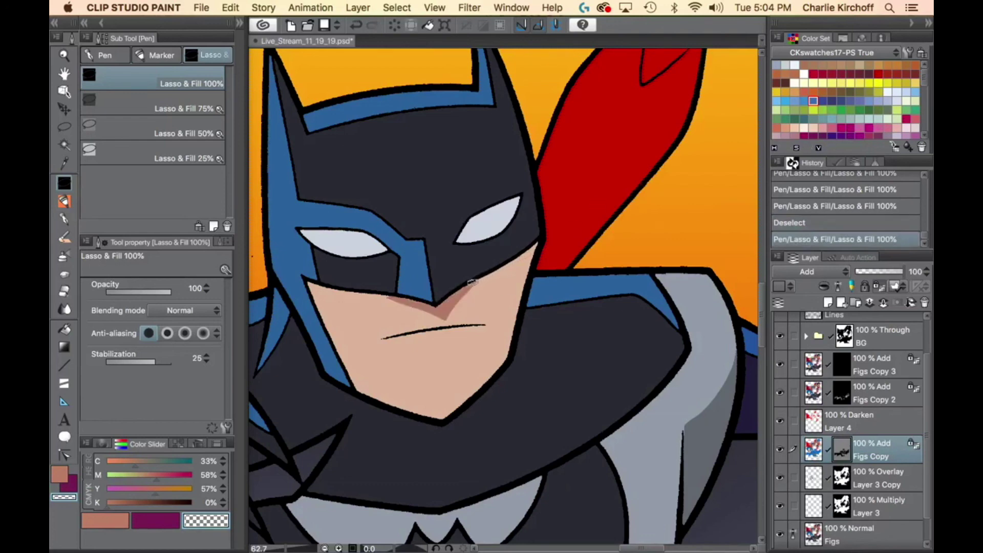
mouse_move(476, 282)
mouse_down()
mouse_move(516, 260)
mouse_move(480, 364)
mouse_move(445, 417)
mouse_move(514, 348)
mouse_move(543, 235)
mouse_move(512, 256)
mouse_up()
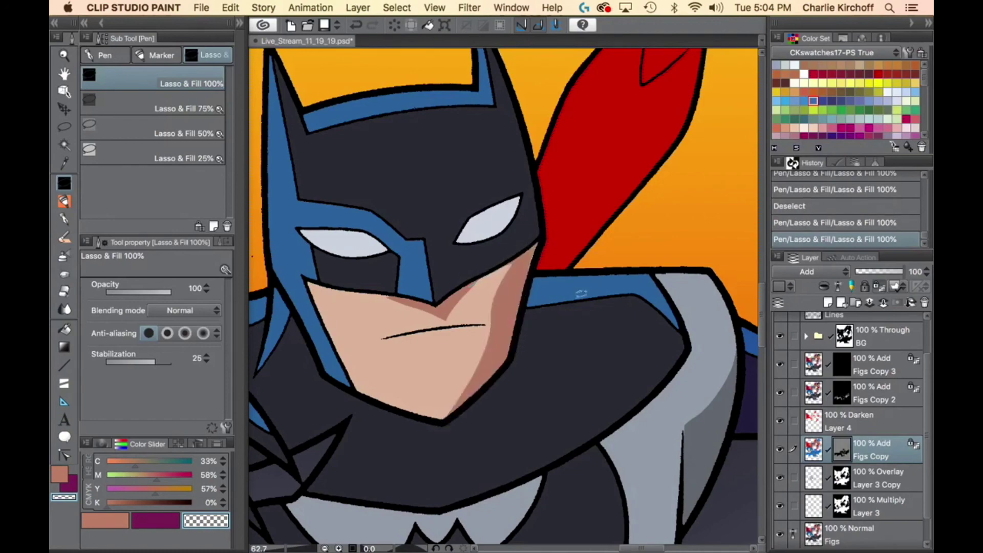
Brighten Batman's eye nearest Wonder Woman's boot using Lasso & Fill 75% with the sub colour, leaving its upper edge darker.
key(super+space)
drag(607, 361, 558, 423)
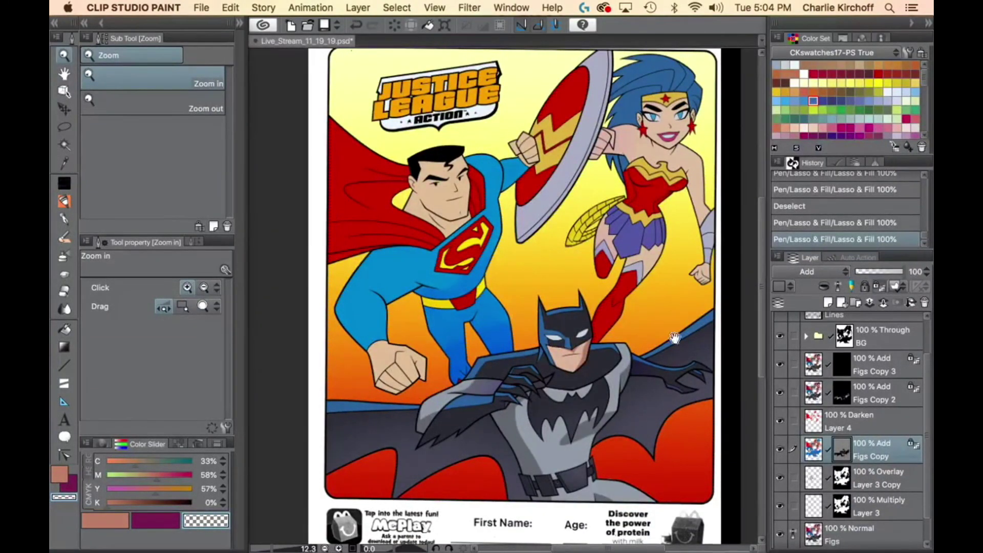
scroll(716, 361, right, 5)
scroll(717, 360, down, 1)
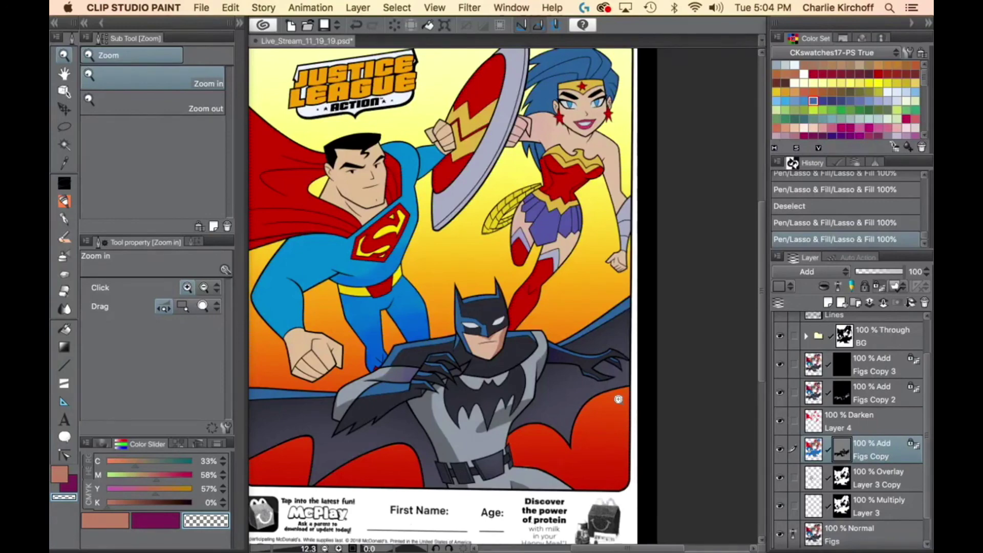
drag(493, 326, 575, 300)
key(p)
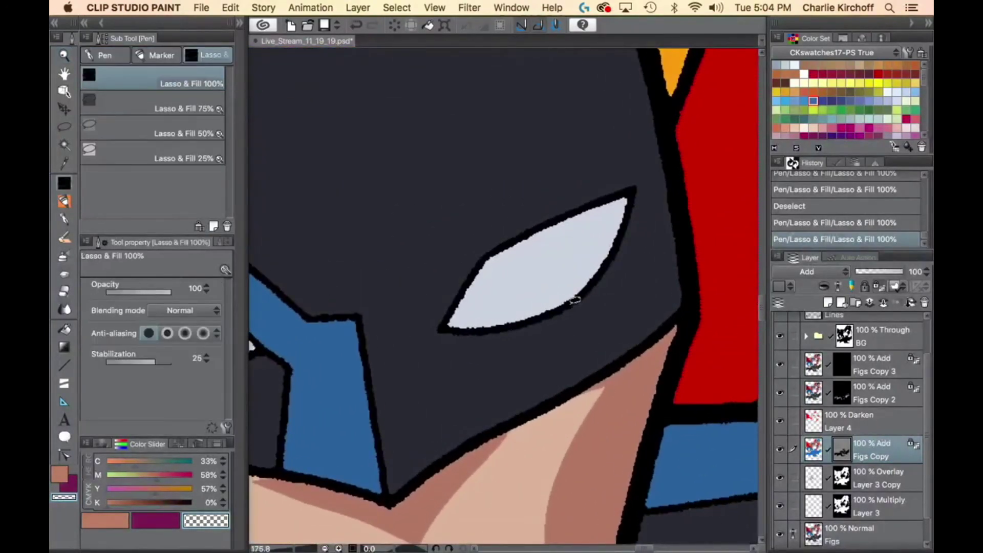
key(period)
key(period)
key(period)
key(period)
key(period)
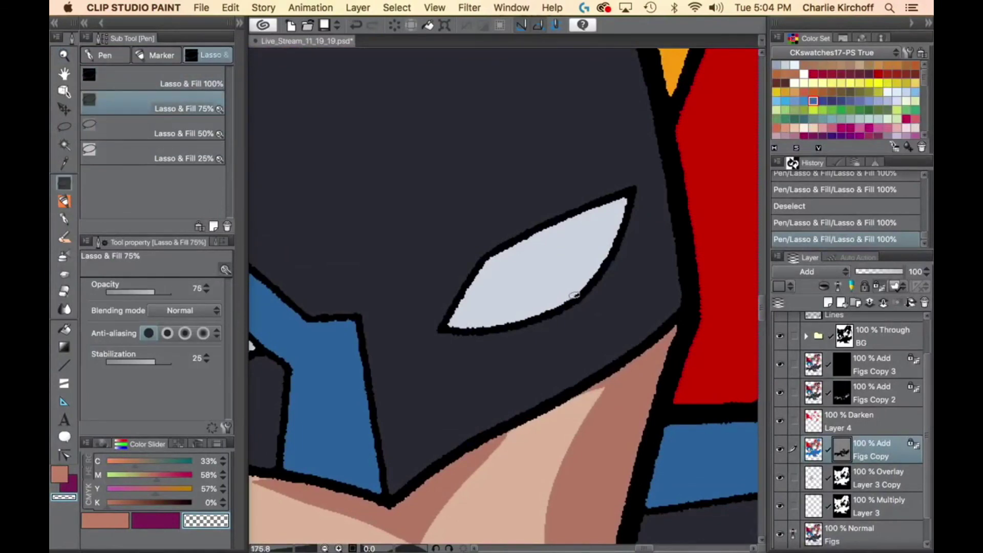
key(x)
mouse_move(479, 324)
mouse_down()
mouse_move(461, 326)
mouse_move(493, 270)
mouse_move(602, 215)
mouse_move(627, 224)
mouse_move(588, 281)
mouse_move(533, 319)
mouse_move(494, 327)
mouse_move(649, 372)
mouse_move(712, 373)
mouse_move(374, 430)
mouse_up()
mouse_move(457, 390)
mouse_down()
mouse_move(481, 347)
mouse_move(525, 314)
mouse_move(569, 306)
mouse_up()
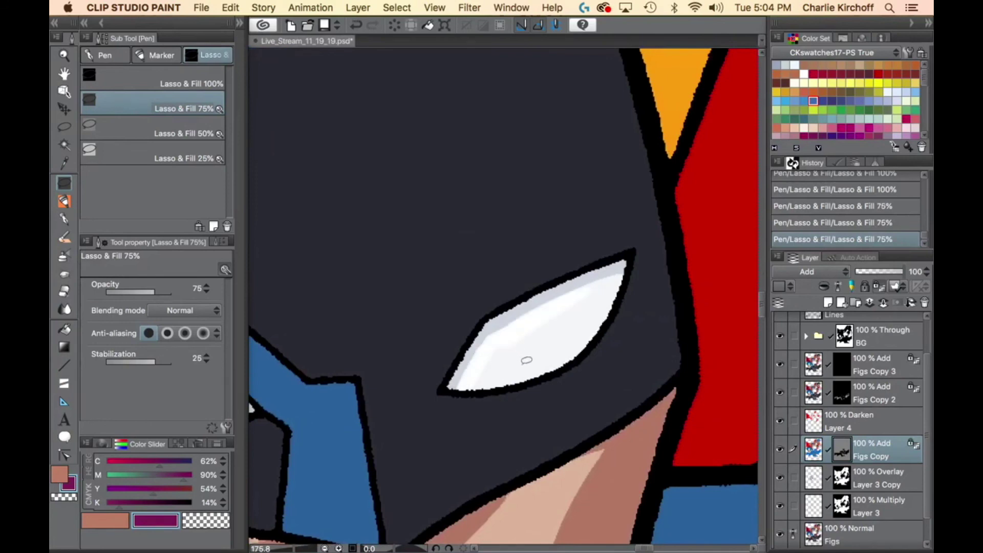
Undo the last two fills on that eye and refill its lower part with Lasso & Fill 75%.
key(super+z)
key(super+z)
mouse_move(469, 379)
mouse_down()
mouse_move(491, 331)
mouse_move(574, 285)
mouse_move(627, 272)
mouse_move(579, 355)
mouse_move(526, 383)
mouse_move(483, 388)
mouse_up()
Brighten the lower part of Batman's other eye with Lasso & Fill 75%, and save the file.
mouse_move(324, 429)
mouse_down()
mouse_move(409, 406)
mouse_move(736, 376)
mouse_up()
mouse_move(450, 340)
mouse_down()
mouse_move(431, 321)
mouse_move(500, 314)
mouse_move(625, 335)
mouse_move(658, 363)
mouse_move(545, 377)
mouse_move(479, 345)
mouse_up()
mouse_move(435, 318)
mouse_down()
mouse_move(564, 320)
mouse_move(660, 353)
mouse_move(642, 368)
mouse_move(556, 375)
mouse_move(450, 335)
mouse_up()
key(super+space)
drag(672, 387, 436, 406)
drag(545, 400, 503, 397)
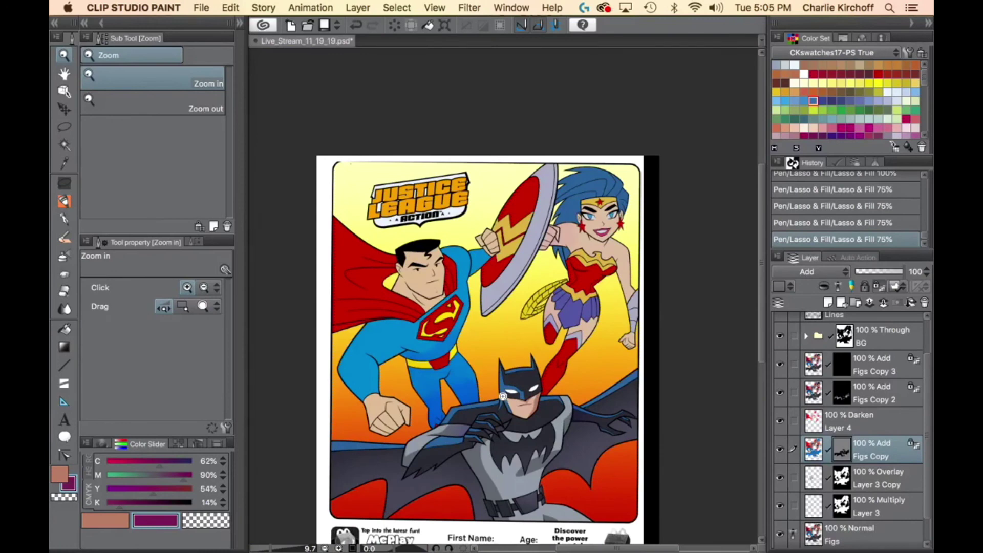
key(super+s)
Cut shadows over the curled fingers of Superman's lowered fist with transparent Lasso & Fill 100%.
drag(395, 433, 512, 418)
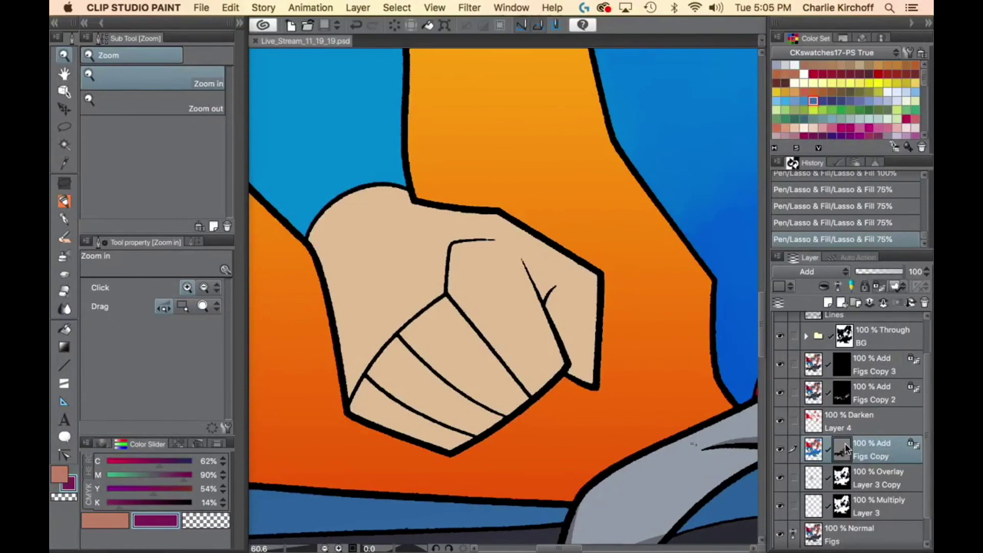
key(c)
key(p)
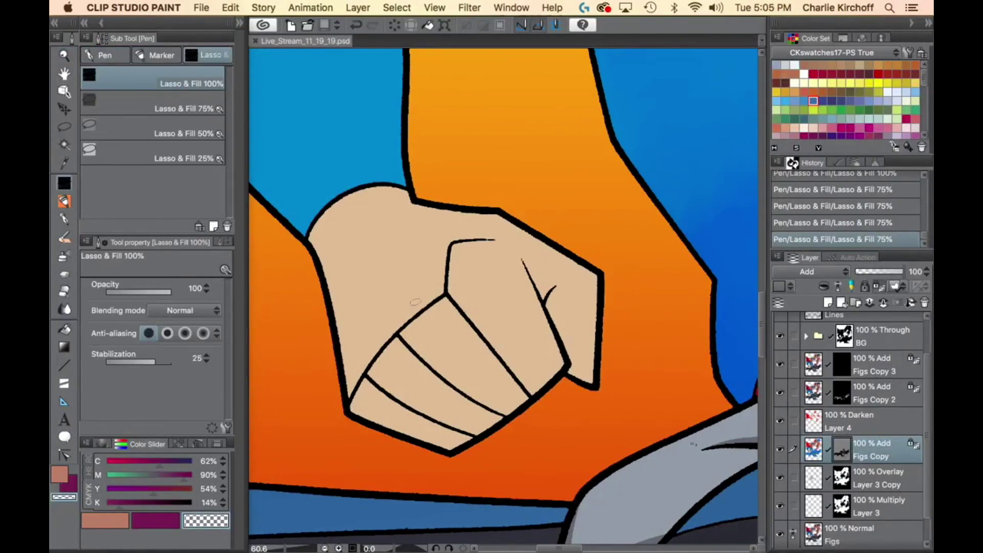
mouse_move(347, 423)
mouse_down()
mouse_move(401, 331)
mouse_move(464, 288)
mouse_move(549, 376)
mouse_move(487, 445)
mouse_move(353, 425)
mouse_up()
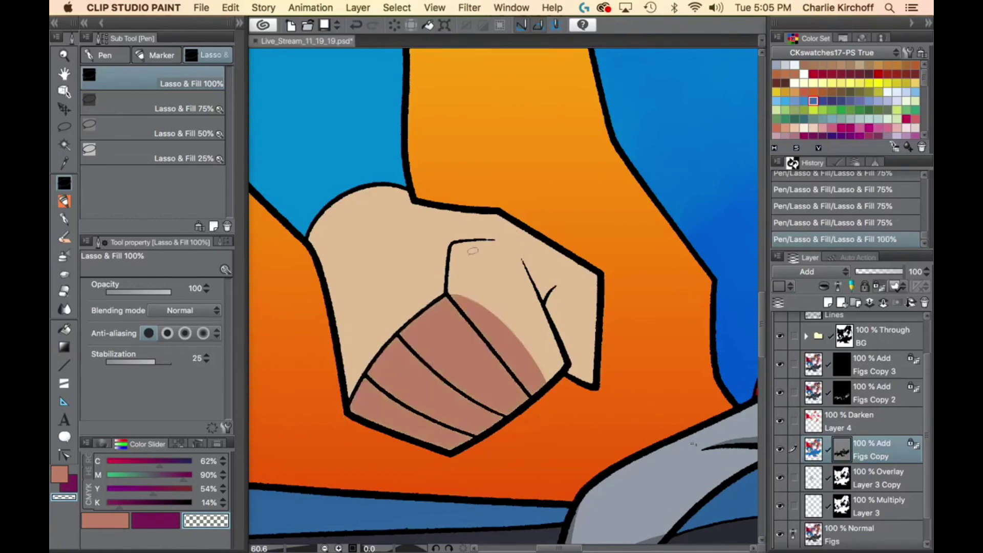
mouse_move(450, 288)
mouse_down()
mouse_move(452, 250)
mouse_move(463, 240)
mouse_move(512, 242)
mouse_move(555, 313)
mouse_move(569, 375)
mouse_up()
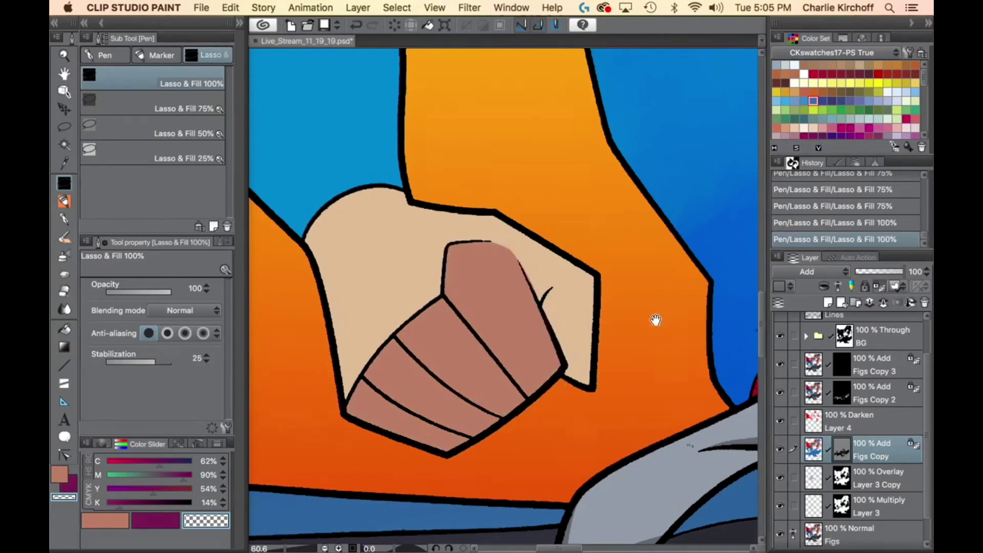
Cut a shadow over the thumb side of Superman's lowered fist, leaving a light strip along the knuckle.
scroll(514, 221, up, 3)
scroll(514, 221, right, 3)
mouse_move(456, 318)
mouse_down()
mouse_move(486, 344)
mouse_move(494, 339)
mouse_move(476, 304)
mouse_move(537, 289)
mouse_move(568, 440)
mouse_up()
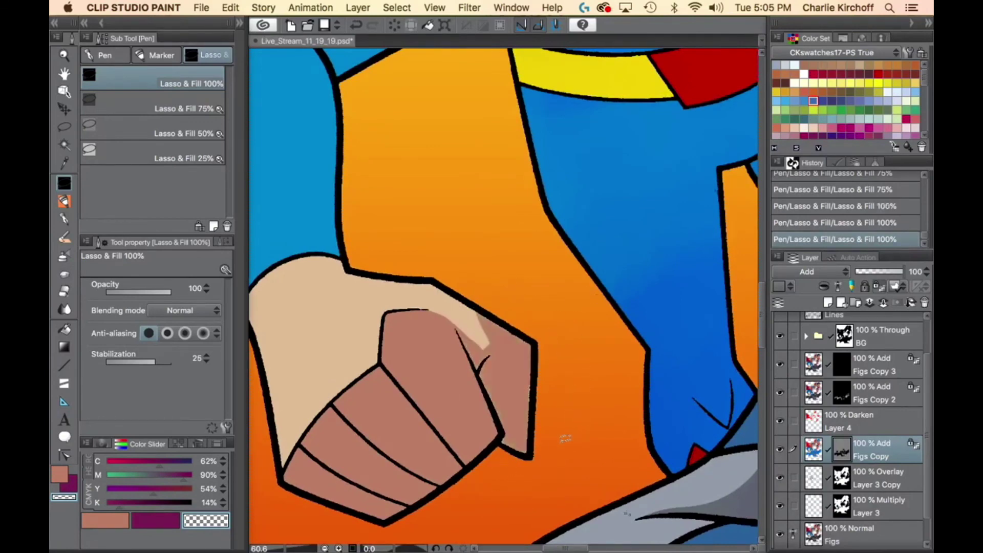
Lighten part of the thumb on Superman's lowered fist using Lasso & Fill 50% with the main colour.
key(period)
key(period)
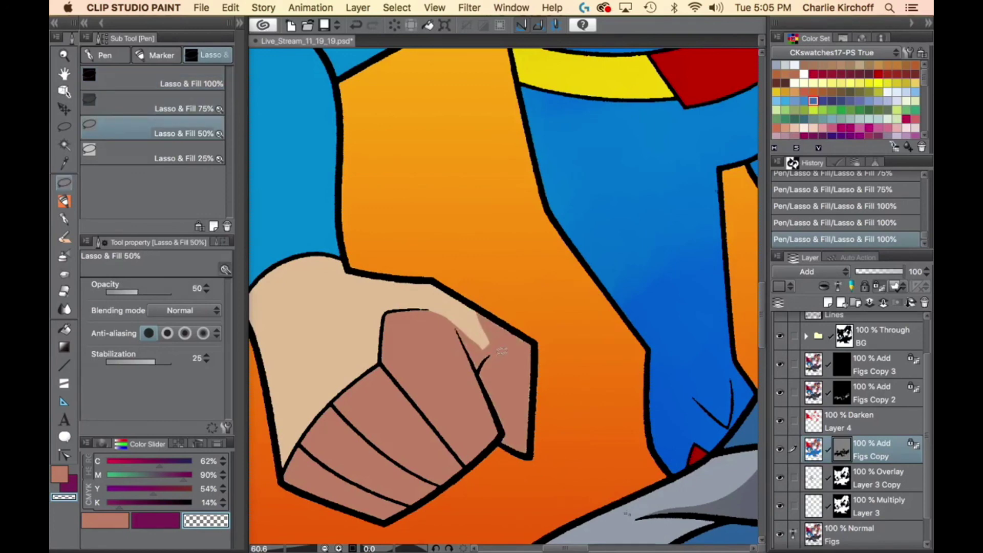
drag(512, 408, 512, 347)
alt+click(501, 421)
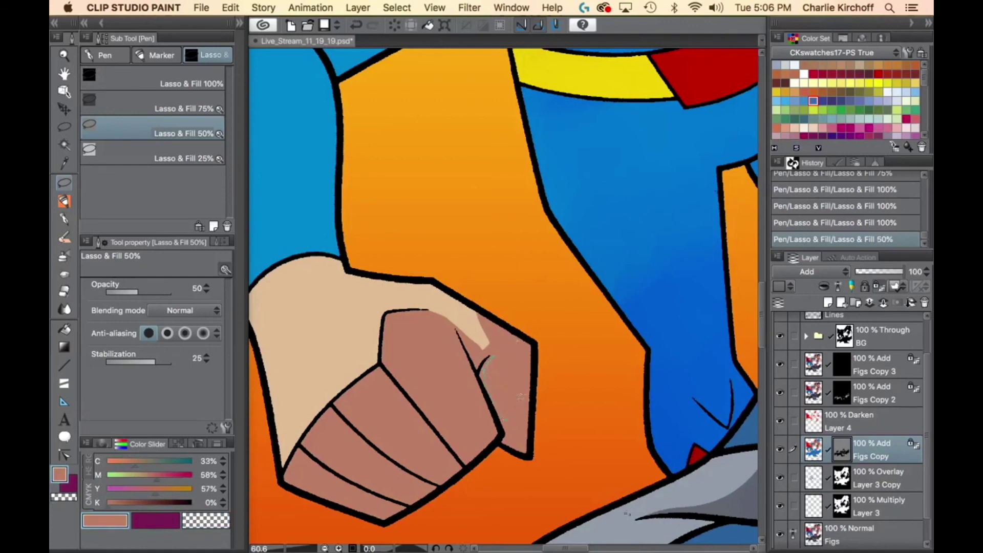
drag(520, 397, 506, 420)
drag(379, 464, 502, 456)
drag(617, 414, 587, 432)
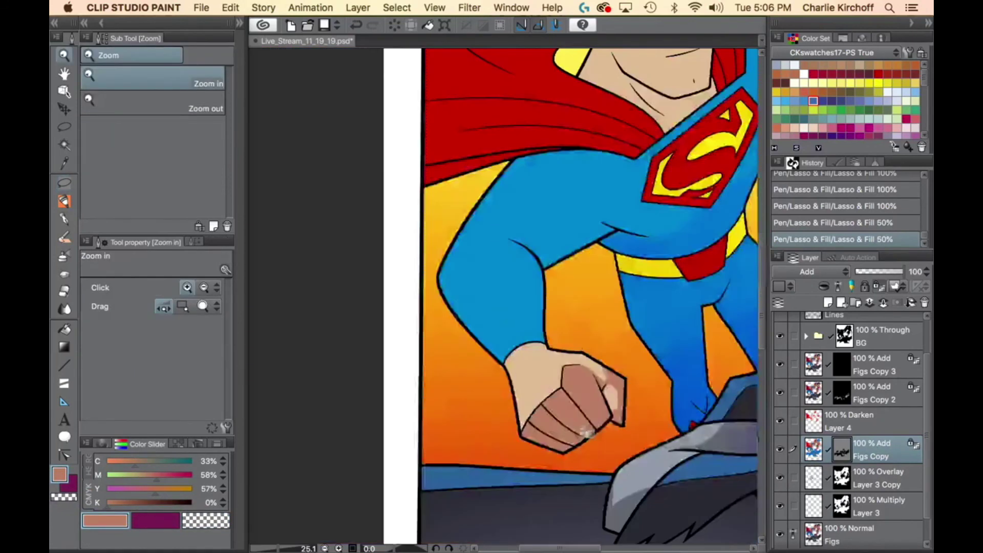
Cut shadows along the underside of Superman's bent upper arm and below his chest crease with transparent Lasso & Fill 100%.
scroll(593, 463, up, 3)
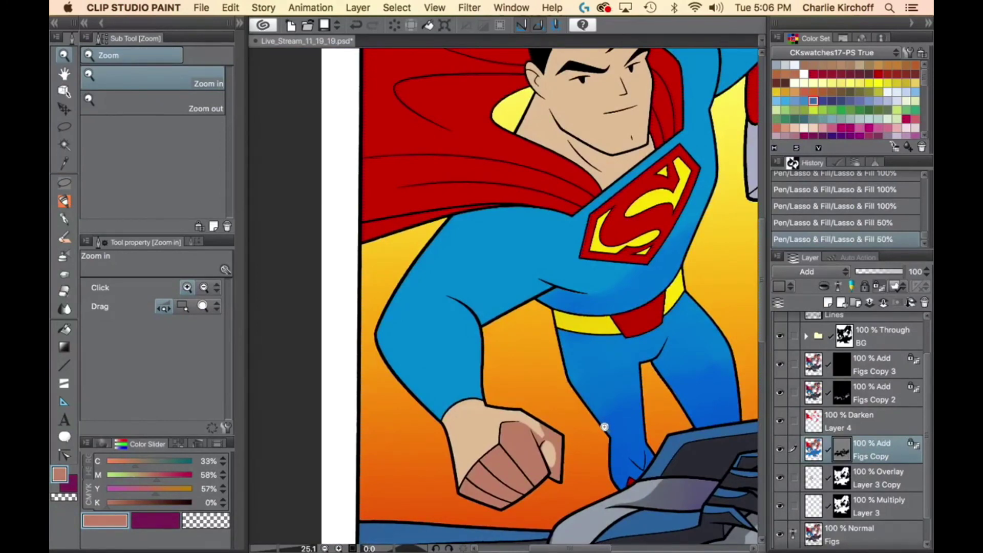
key(c)
key(p)
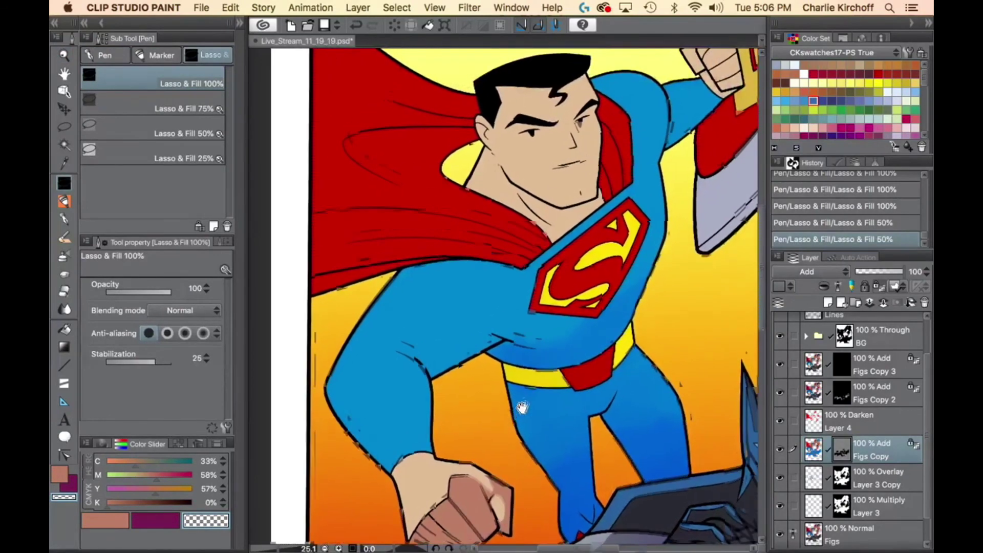
scroll(574, 352, up, 3)
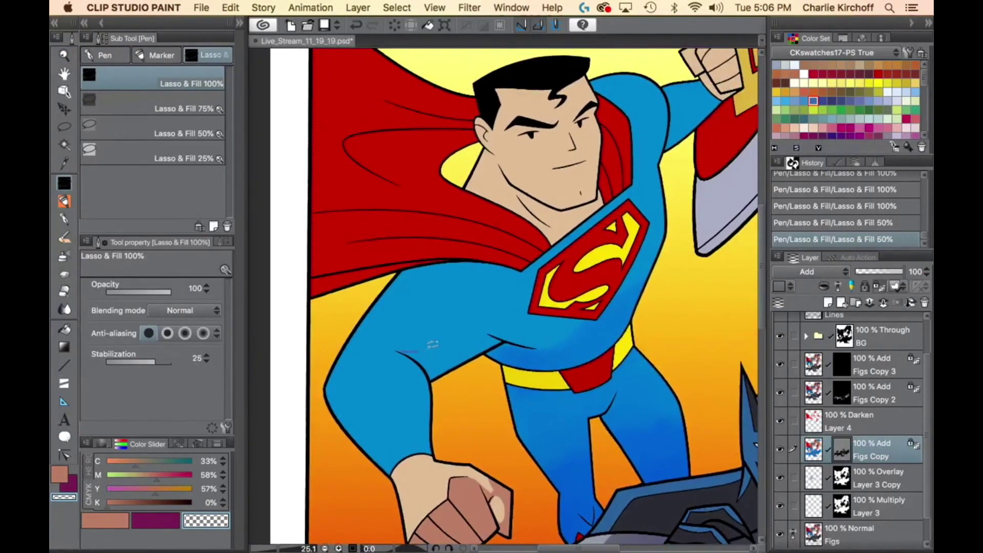
mouse_move(485, 322)
mouse_down()
mouse_move(541, 345)
mouse_move(474, 400)
mouse_move(444, 387)
mouse_move(402, 351)
mouse_up()
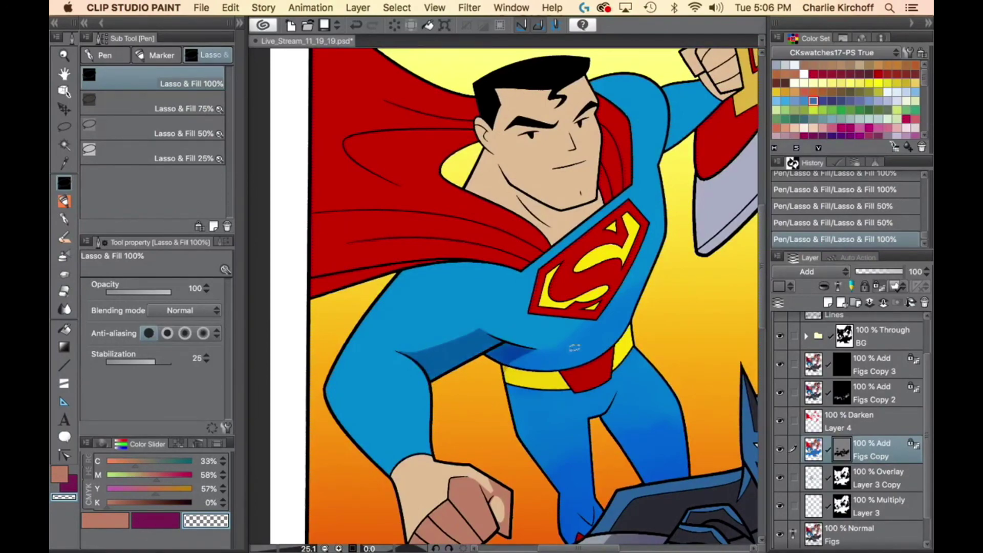
Cut shadows on the inner side of Superman's far thigh and down the side of his torso beside the emblem.
drag(699, 435, 507, 368)
drag(442, 444, 432, 375)
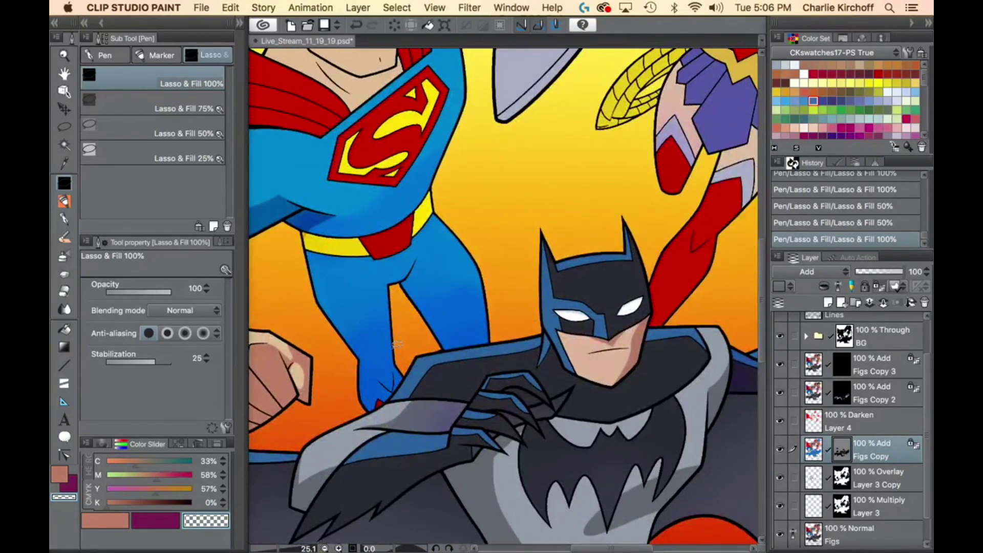
mouse_move(394, 354)
mouse_down()
mouse_move(396, 391)
mouse_move(409, 374)
mouse_move(402, 349)
mouse_up()
mouse_move(404, 287)
mouse_down()
mouse_move(420, 254)
mouse_move(459, 323)
mouse_move(470, 322)
mouse_move(476, 285)
mouse_move(502, 327)
mouse_move(445, 347)
mouse_move(416, 302)
mouse_up()
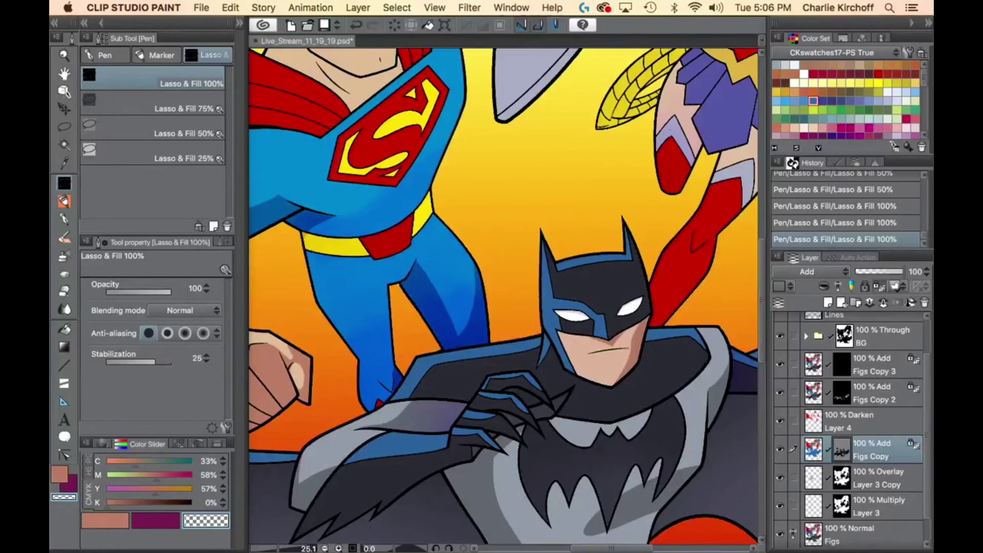
drag(487, 217, 581, 390)
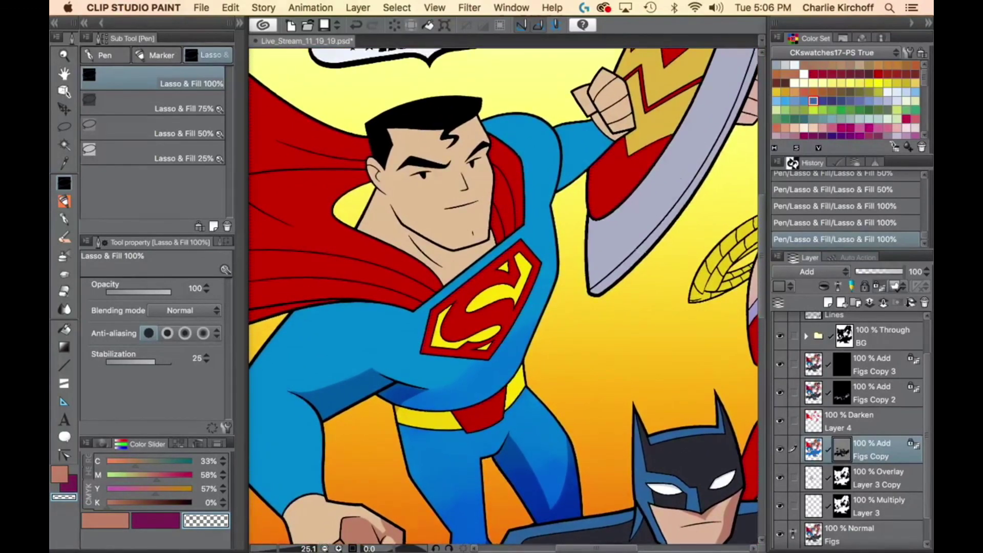
mouse_move(559, 264)
mouse_down()
mouse_move(519, 338)
mouse_move(518, 398)
mouse_move(565, 307)
mouse_up()
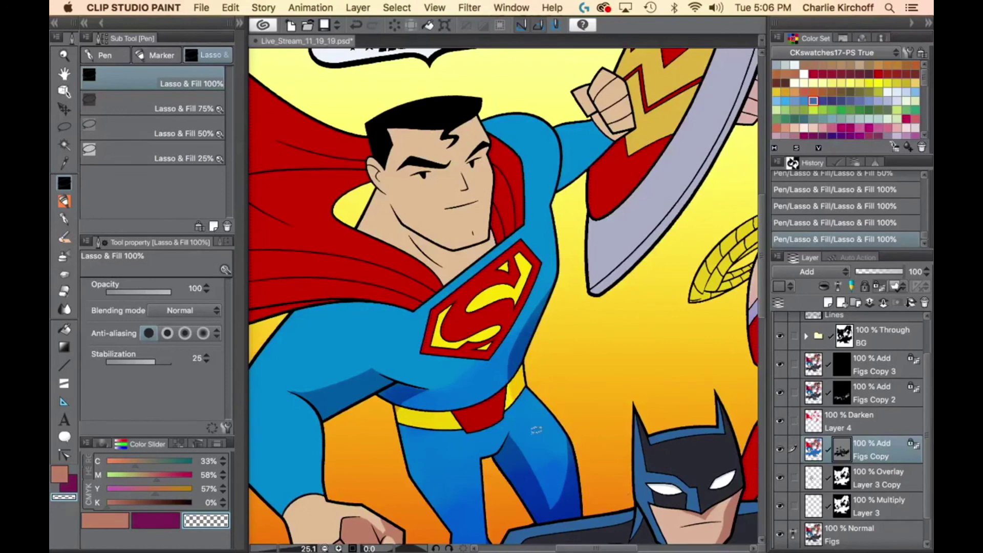
Cut a shadow on Superman's neck beneath the jawline and chin with transparent Lasso & Fill 100%.
scroll(637, 345, up, 5)
scroll(637, 344, left, 3)
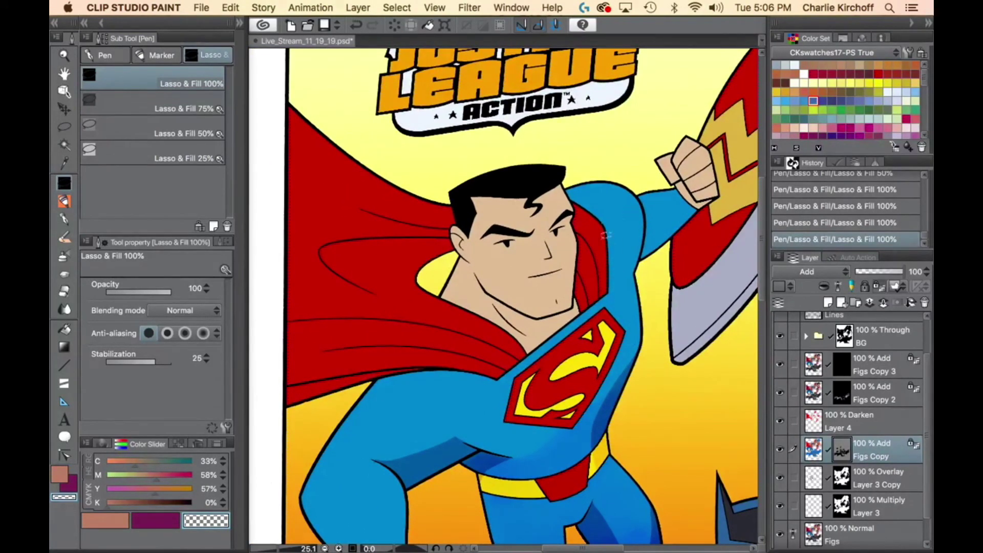
key(/)
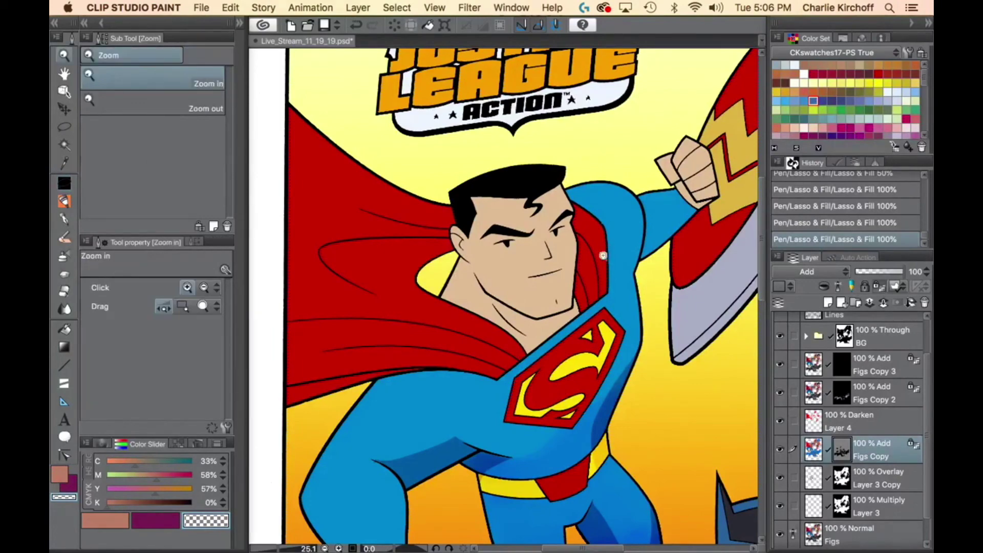
click(576, 274)
click(596, 280)
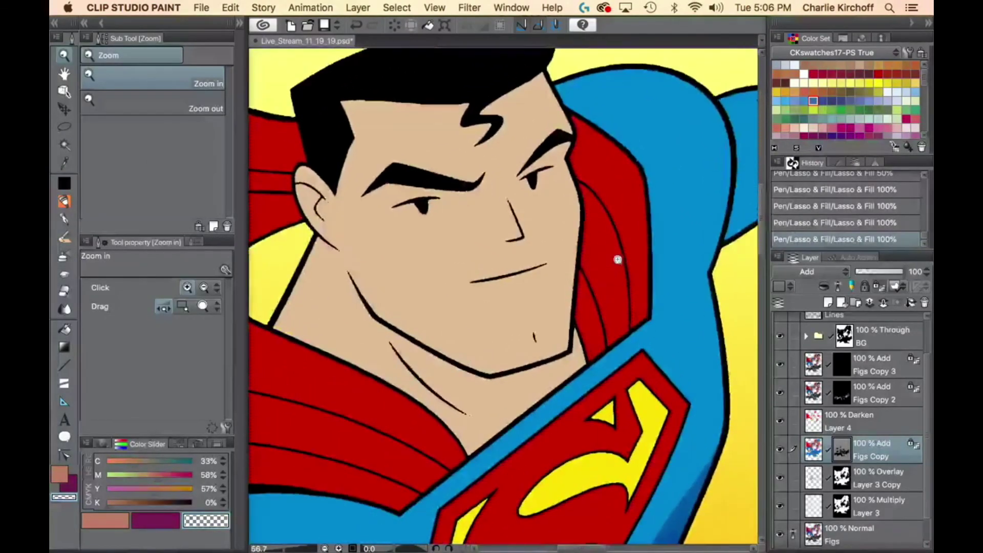
key(p)
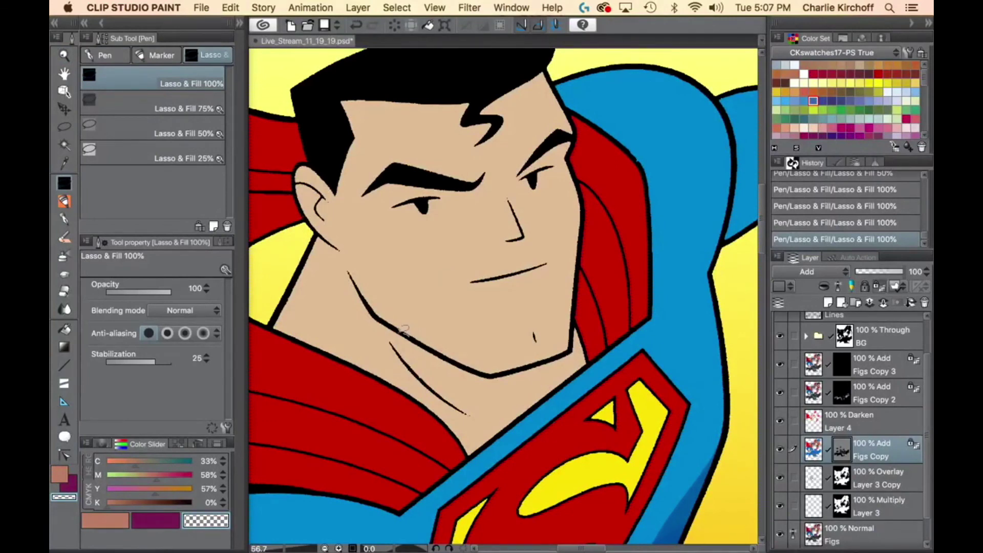
mouse_move(402, 332)
mouse_down()
mouse_move(483, 391)
mouse_move(590, 349)
mouse_move(574, 324)
mouse_move(559, 352)
mouse_move(508, 365)
mouse_move(480, 368)
mouse_move(435, 344)
mouse_up()
drag(665, 361, 517, 410)
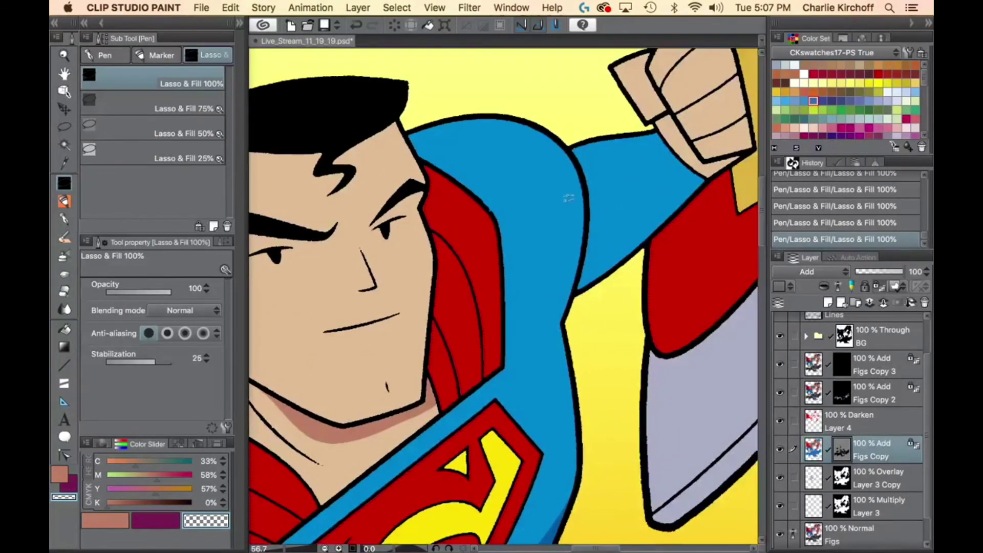
Cut shadows on the cape and shoulder behind Superman's face and on his forehead beneath the hairline and curl with transparent Lasso & Fill 100%.
mouse_move(443, 395)
mouse_down()
mouse_move(464, 370)
mouse_move(476, 305)
mouse_move(532, 198)
mouse_move(476, 90)
mouse_move(409, 124)
mouse_move(432, 175)
mouse_move(425, 201)
mouse_move(437, 250)
mouse_move(424, 401)
mouse_up()
drag(457, 284, 617, 369)
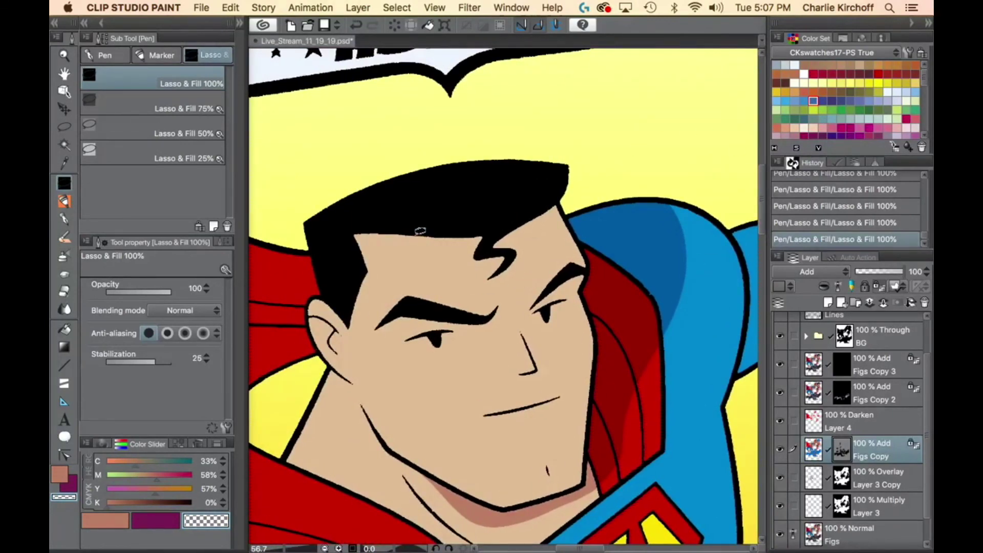
mouse_move(418, 234)
mouse_down()
mouse_move(504, 241)
mouse_move(585, 192)
mouse_up()
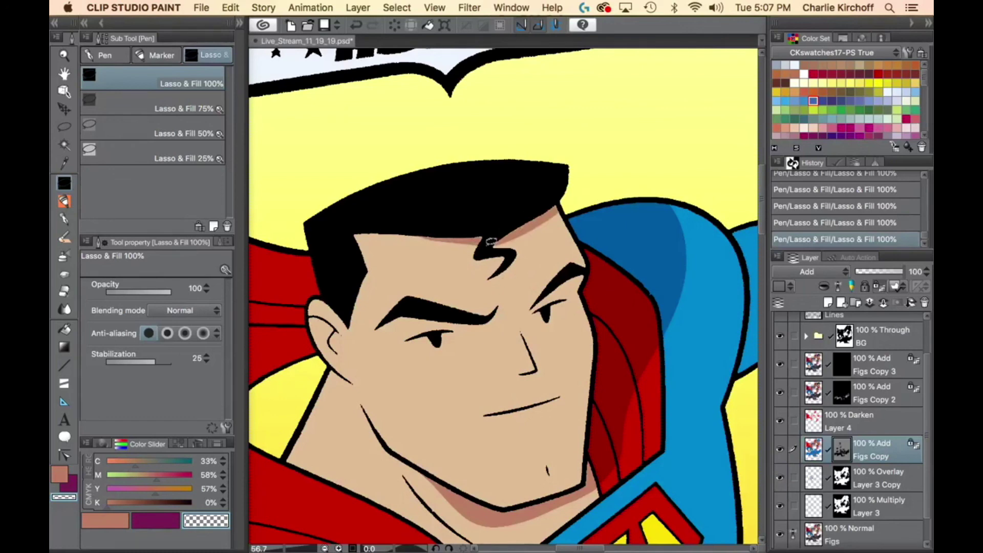
mouse_move(488, 244)
mouse_down()
mouse_move(512, 254)
mouse_move(495, 283)
mouse_move(524, 245)
mouse_up()
drag(524, 206, 523, 207)
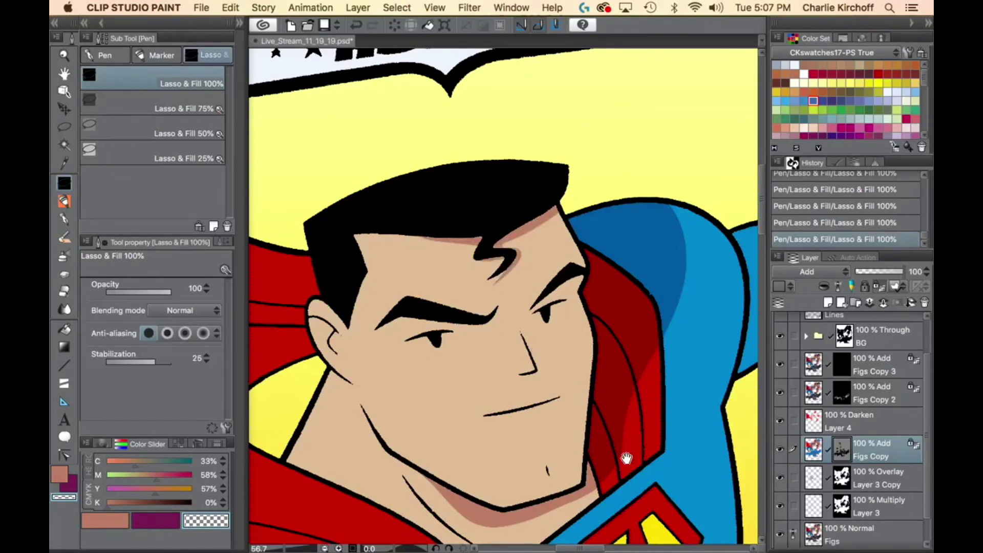
Cut a shadow down the far side of Superman's face, from the forehead around the eye and nose to the chin.
drag(686, 411, 652, 347)
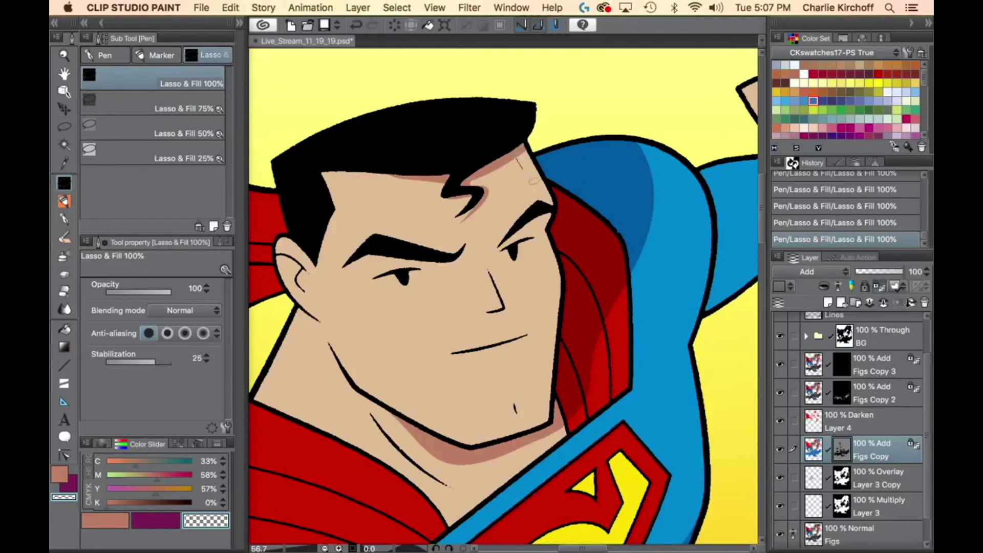
mouse_move(533, 181)
mouse_down()
mouse_move(539, 201)
mouse_move(500, 248)
mouse_up()
mouse_move(539, 259)
mouse_down()
mouse_move(530, 290)
mouse_move(501, 269)
mouse_up()
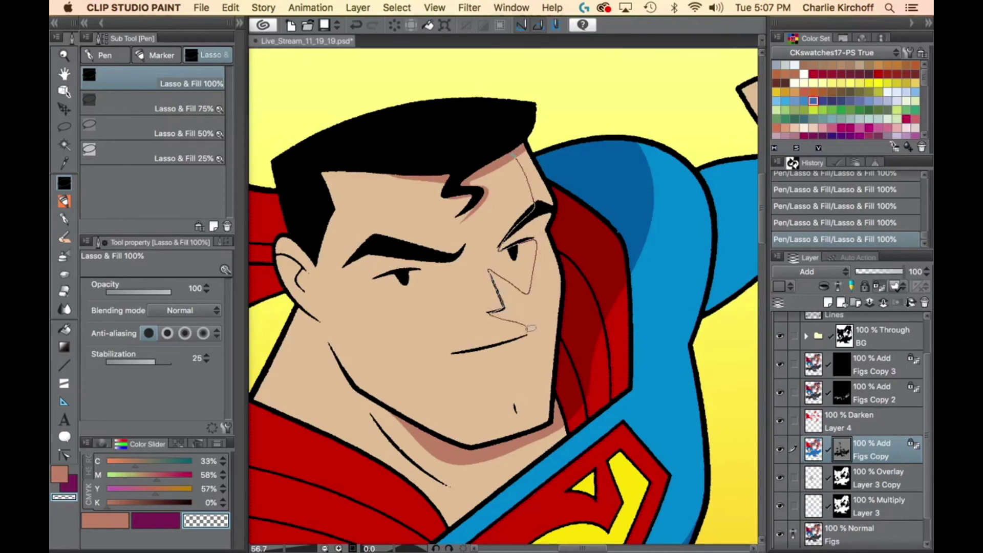
mouse_move(532, 330)
mouse_down()
mouse_move(534, 414)
mouse_move(474, 453)
mouse_up()
mouse_move(550, 424)
mouse_down()
mouse_move(571, 401)
mouse_move(581, 284)
mouse_move(571, 220)
mouse_move(536, 132)
mouse_move(512, 153)
mouse_up()
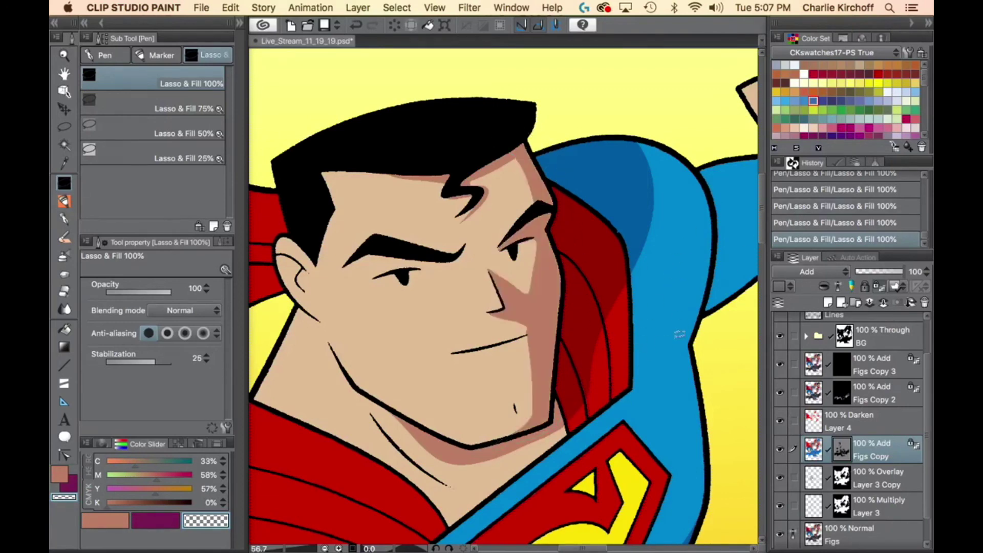
Fill the narrow underside strip of Superman's cape above his lowered shoulder with shadow, working with the palettes hidden.
drag(500, 512, 597, 436)
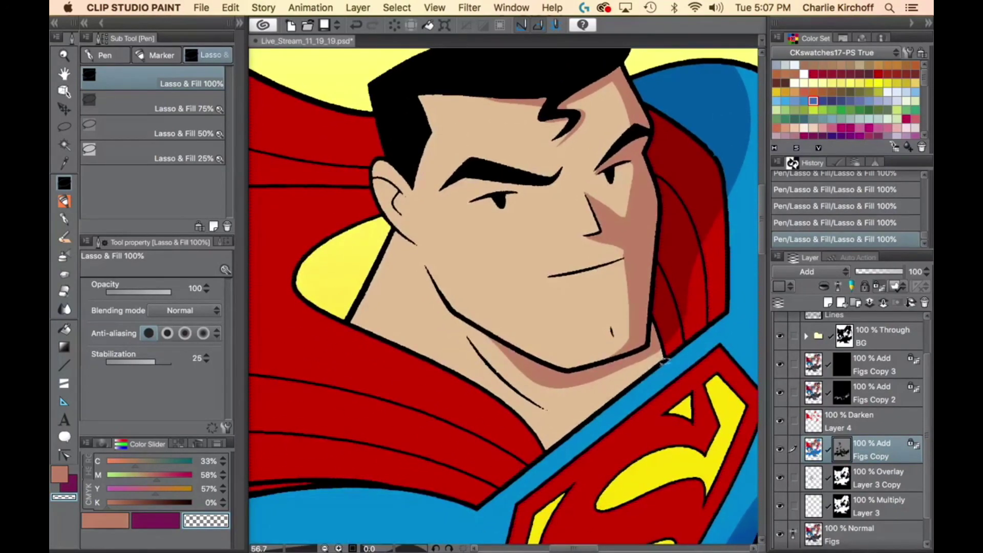
scroll(650, 384, left, 10)
scroll(651, 385, down, 5)
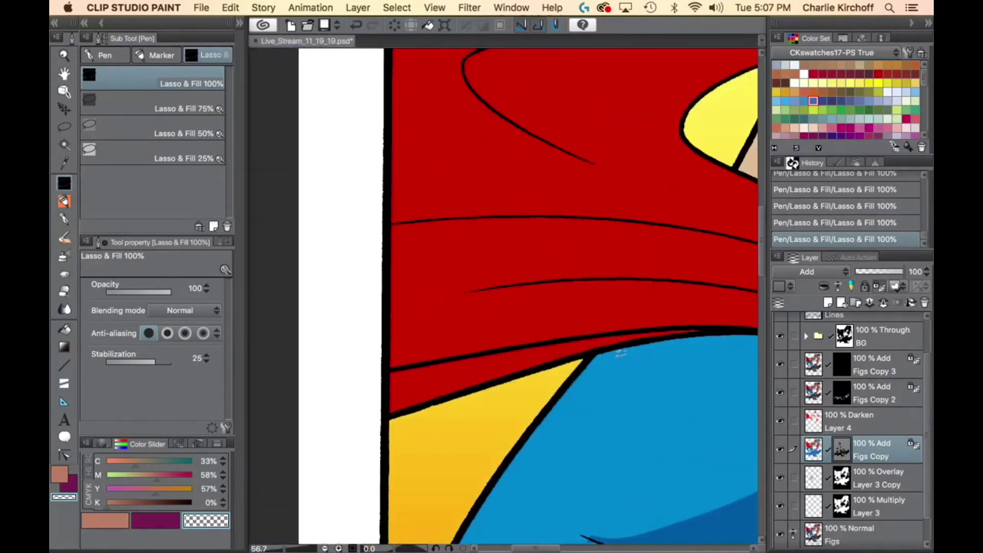
key(Tab)
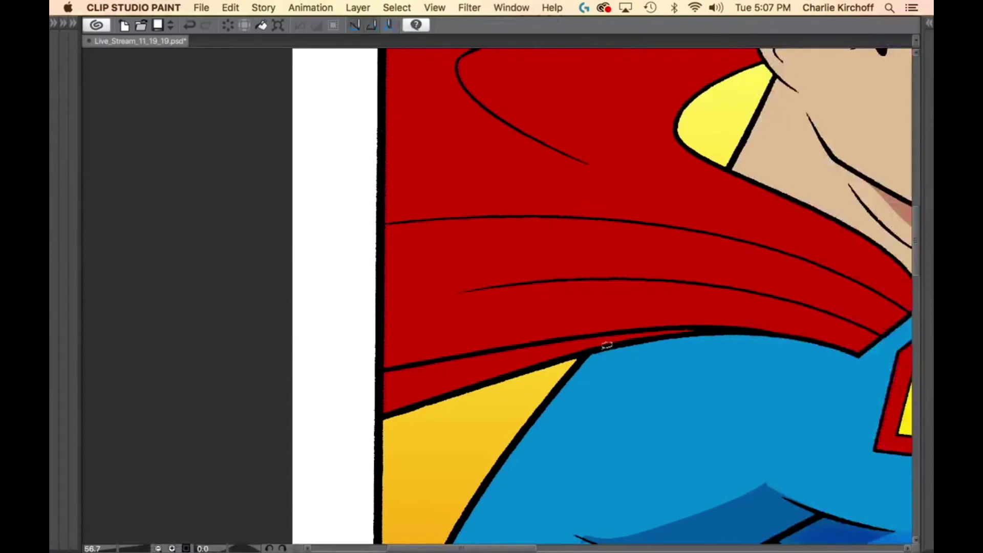
mouse_move(356, 378)
mouse_down()
mouse_move(454, 348)
mouse_move(604, 327)
mouse_move(712, 329)
mouse_move(576, 358)
mouse_move(433, 407)
mouse_up()
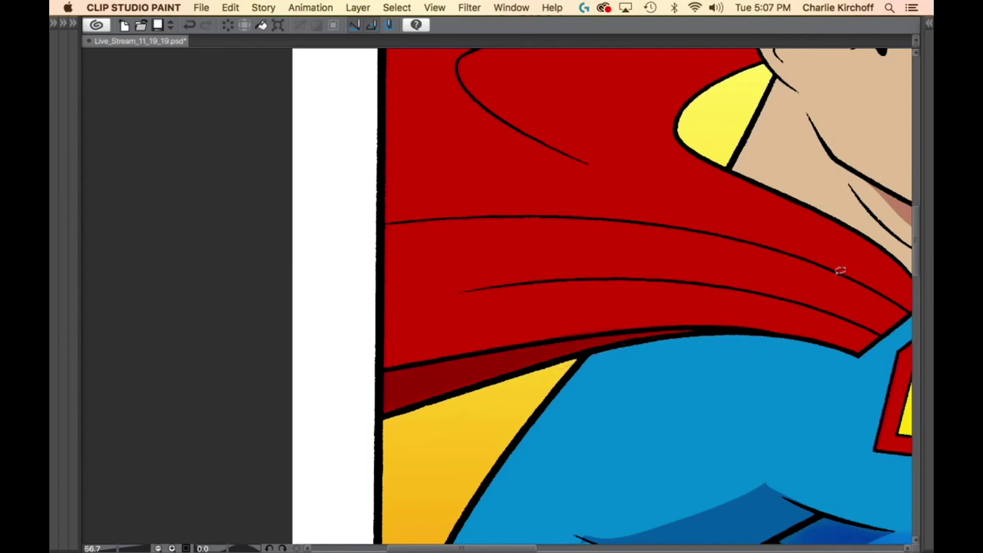
Cut a shadow where the cape gathers at Superman's collar, tapering along its lower edge above the shoulder.
drag(774, 367, 556, 414)
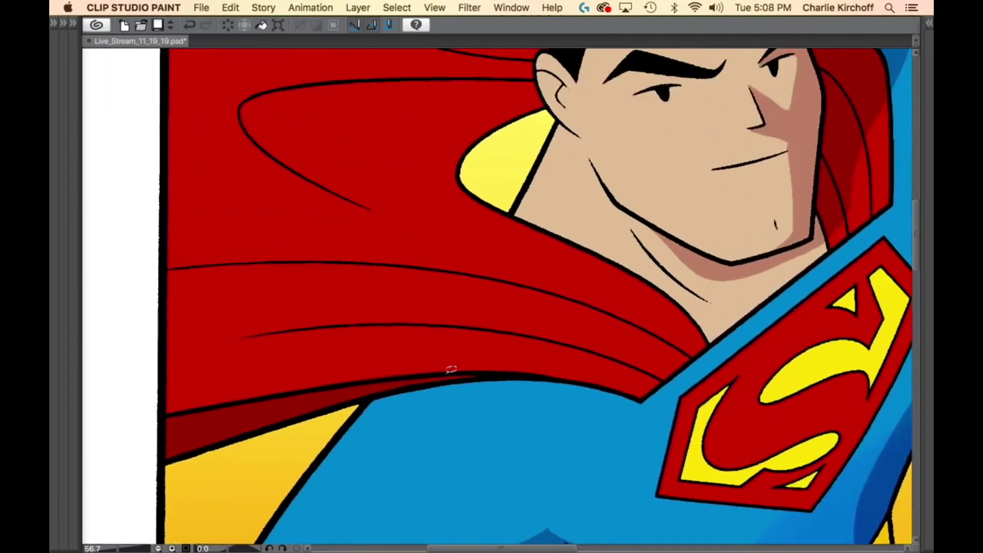
drag(468, 365, 592, 354)
drag(647, 301, 653, 282)
mouse_move(709, 325)
mouse_down()
mouse_move(700, 351)
mouse_move(648, 395)
mouse_move(558, 375)
mouse_move(450, 378)
mouse_up()
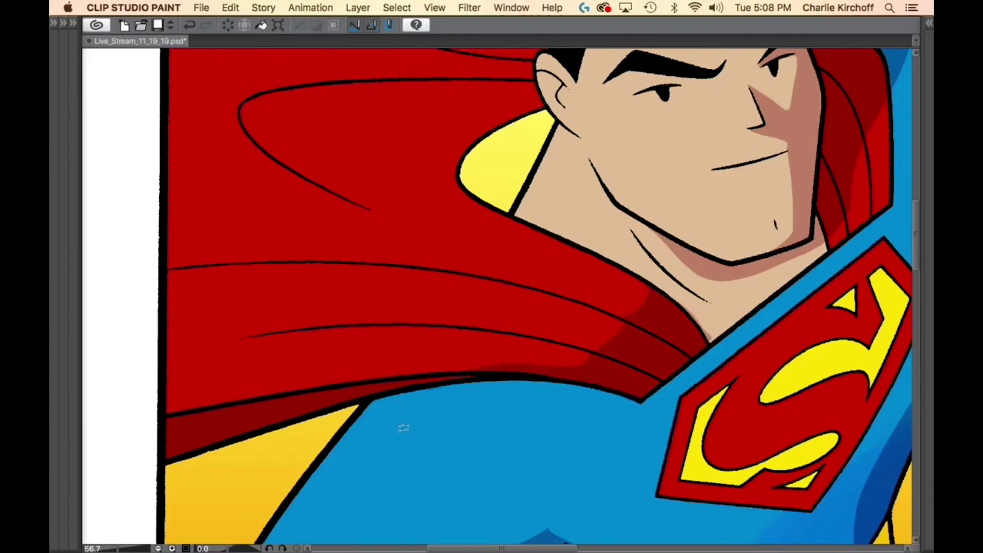
Cut shadows on the cape edge around the yellow gap beside Superman's neck and inside his ear.
drag(492, 188, 562, 452)
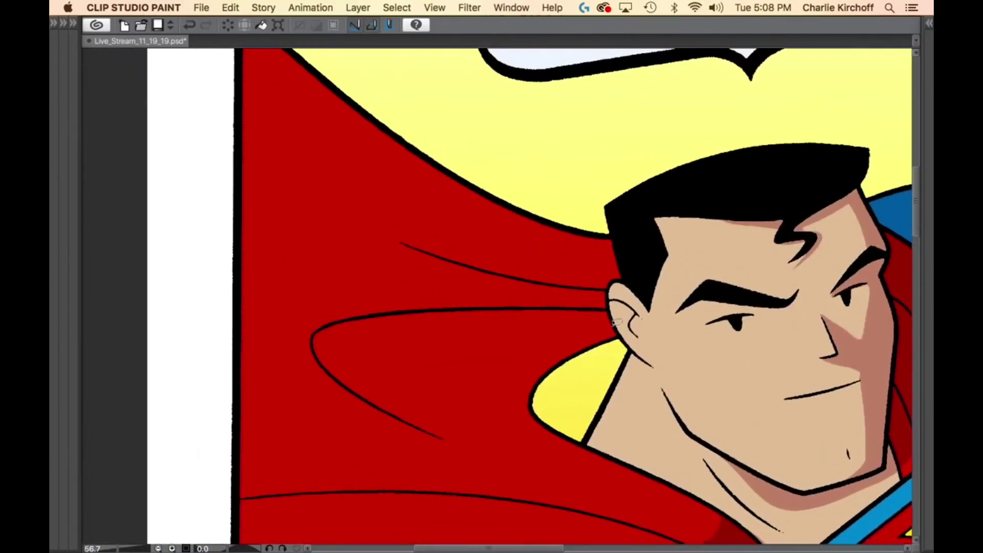
mouse_move(616, 322)
mouse_down()
mouse_move(545, 355)
mouse_move(576, 413)
mouse_move(627, 334)
mouse_move(643, 331)
mouse_up()
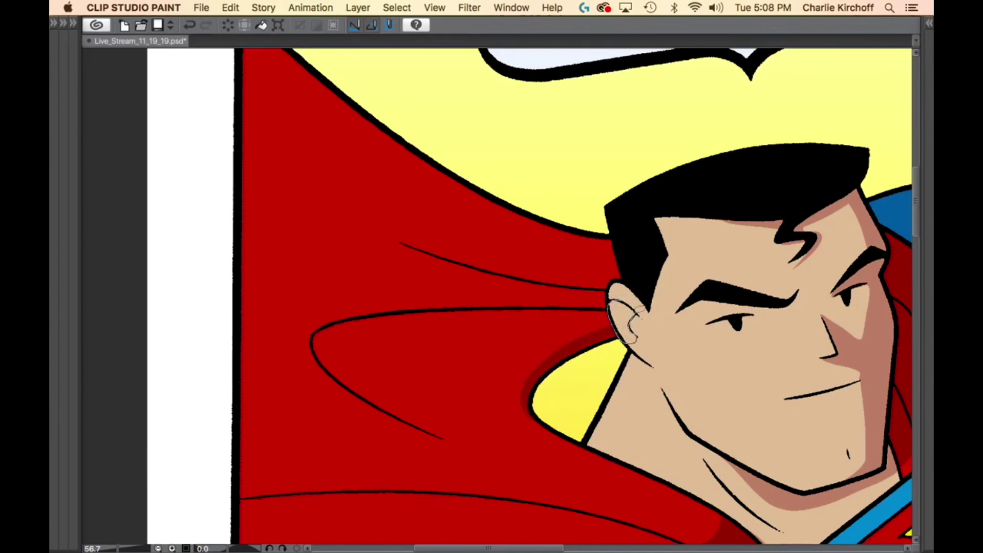
drag(639, 310, 639, 314)
drag(672, 365, 509, 377)
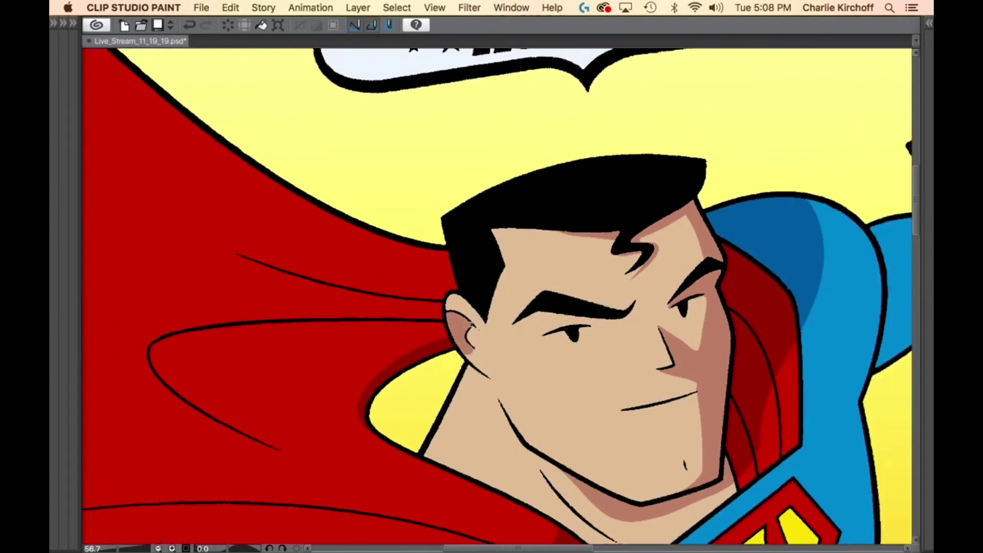
drag(478, 342, 458, 348)
Cut a shadow along the outside of the looping cape fold behind Superman's ear, wrapping around its curved end.
drag(400, 427, 612, 408)
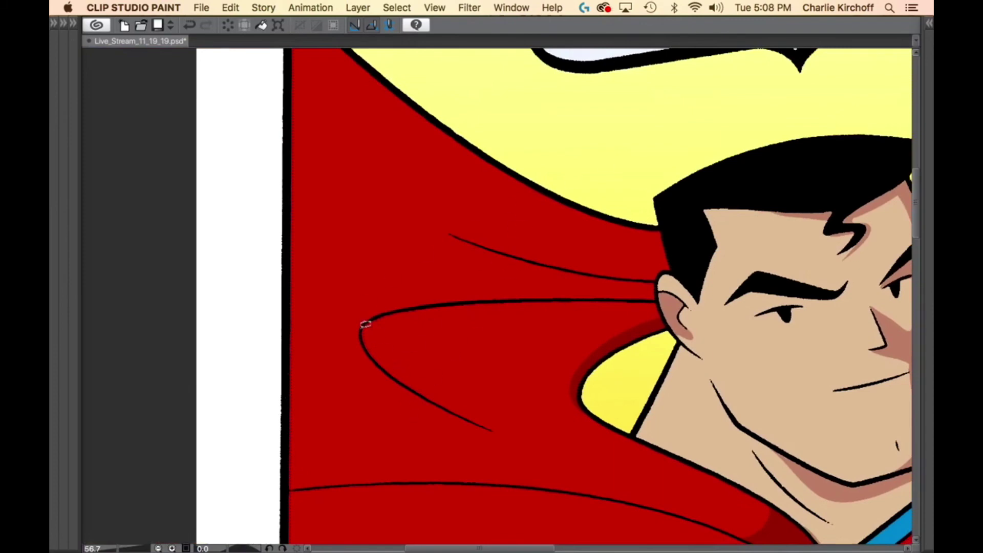
mouse_move(378, 306)
mouse_down()
mouse_move(457, 284)
mouse_move(659, 283)
mouse_move(651, 296)
mouse_move(447, 300)
mouse_move(361, 329)
mouse_up()
drag(491, 380, 416, 271)
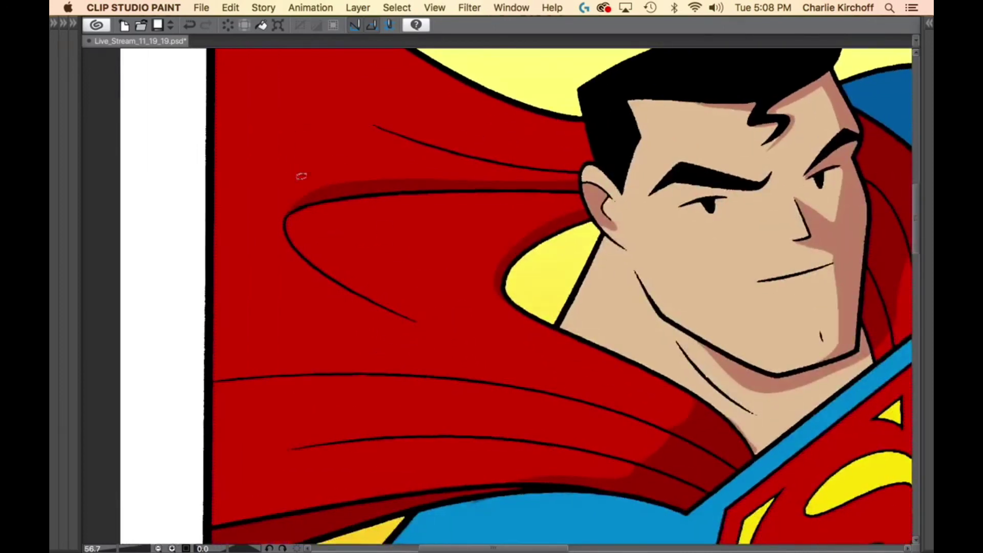
mouse_move(274, 222)
mouse_down()
mouse_move(291, 256)
mouse_move(322, 269)
mouse_move(288, 226)
mouse_move(331, 177)
mouse_up()
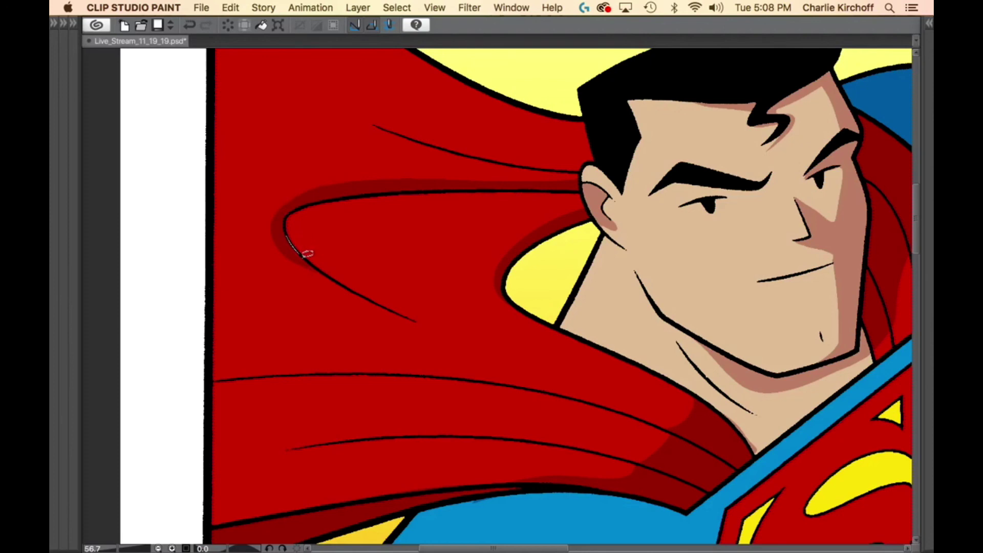
mouse_move(467, 277)
mouse_down()
mouse_move(529, 367)
mouse_move(547, 470)
mouse_up()
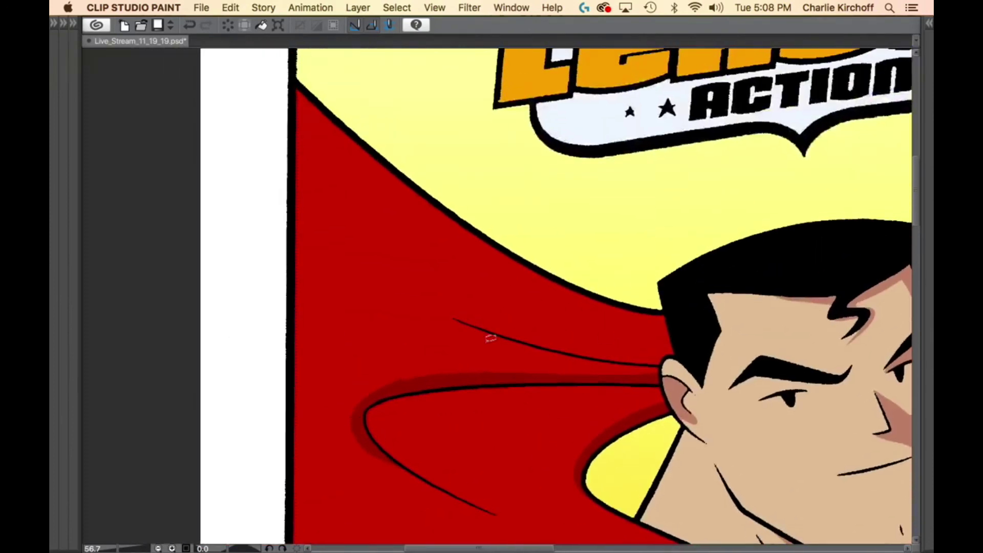
drag(445, 369, 397, 378)
mouse_move(359, 404)
mouse_down()
mouse_move(360, 426)
mouse_move(399, 373)
mouse_move(503, 369)
mouse_move(382, 406)
mouse_up()
mouse_move(355, 414)
mouse_down()
mouse_move(382, 382)
mouse_move(428, 365)
mouse_move(558, 369)
mouse_move(410, 384)
mouse_move(378, 395)
mouse_move(360, 421)
mouse_up()
Cut a tapering shadow above the upper cape crease, running to Superman's ear and hair.
scroll(603, 393, right, 5)
scroll(603, 393, up, 2)
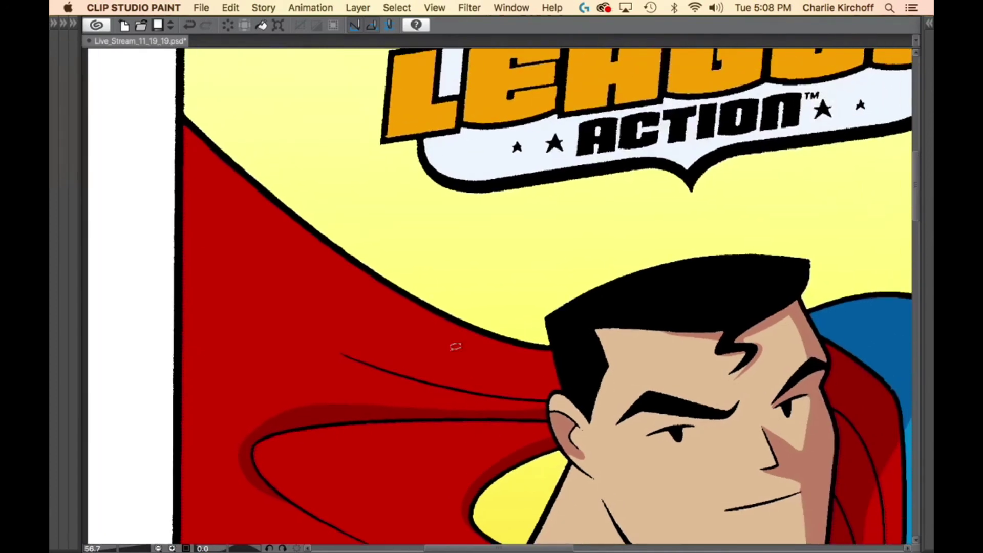
mouse_move(348, 350)
mouse_down()
mouse_move(314, 324)
mouse_move(486, 378)
mouse_move(563, 385)
mouse_move(507, 389)
mouse_move(365, 360)
mouse_up()
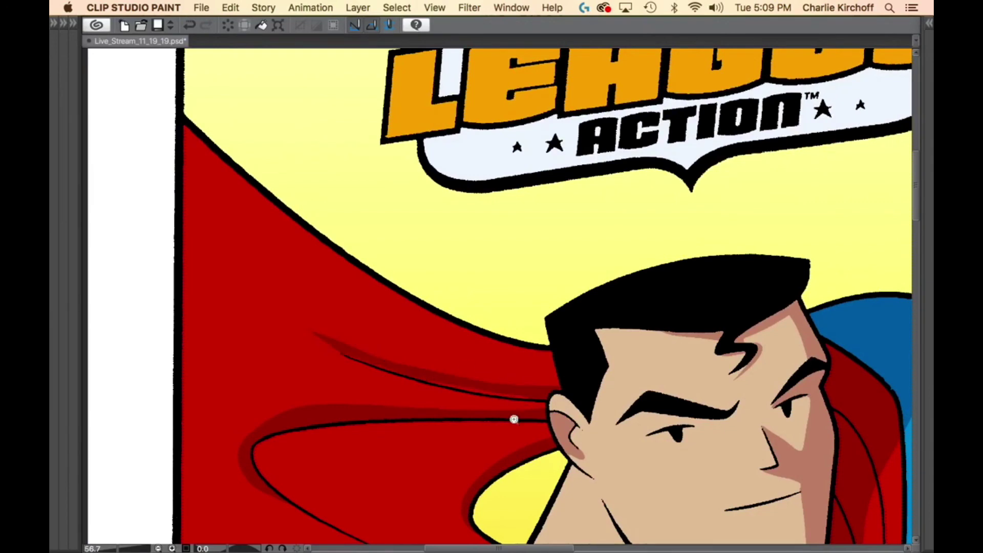
drag(515, 420, 491, 273)
mouse_move(176, 278)
mouse_down()
mouse_move(145, 274)
mouse_move(410, 355)
mouse_move(565, 374)
mouse_up()
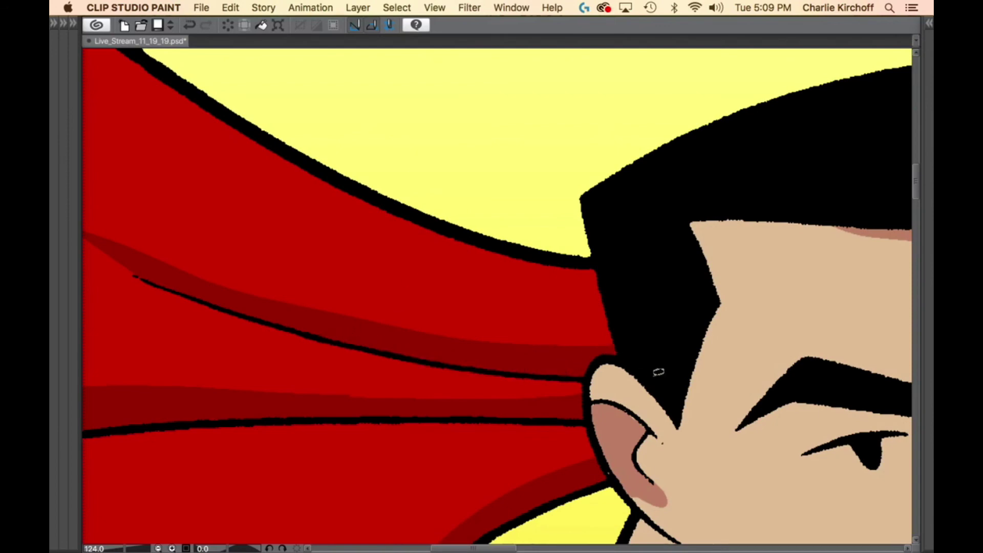
scroll(659, 373, down, 5)
scroll(625, 413, right, 5)
scroll(625, 414, down, 3)
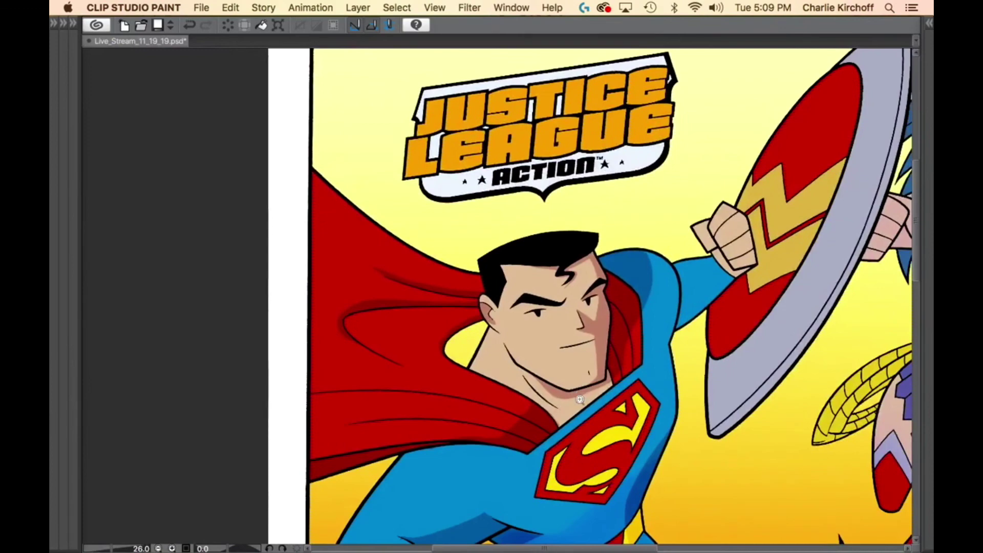
Switch the drawing colour from transparent to the magenta sub colour for the cape beside Superman's face.
key(Tab)
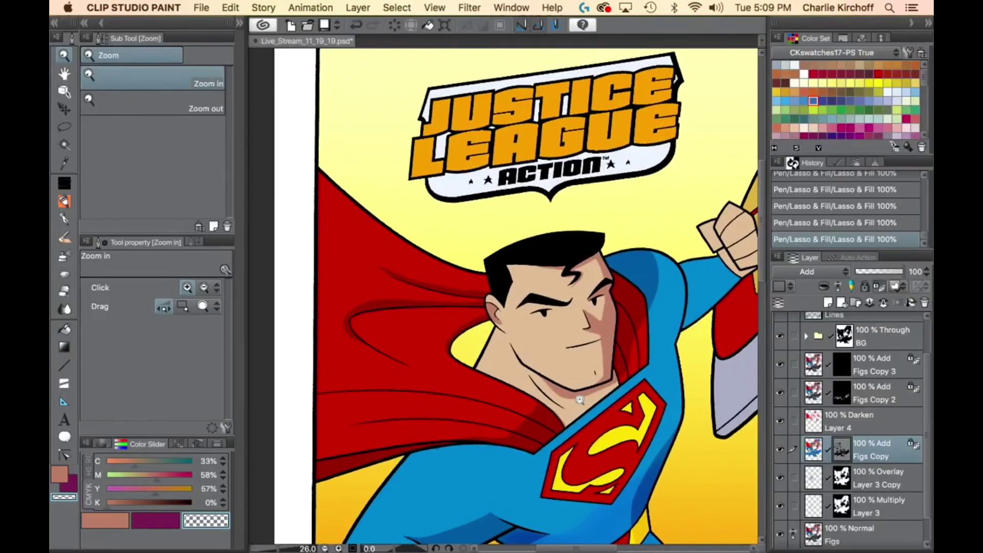
key(x)
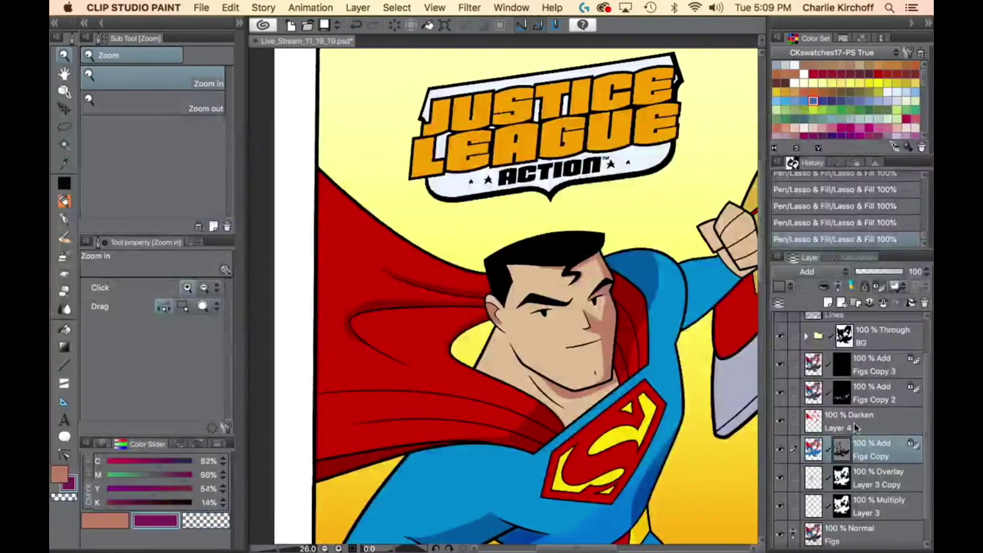
key(Tab)
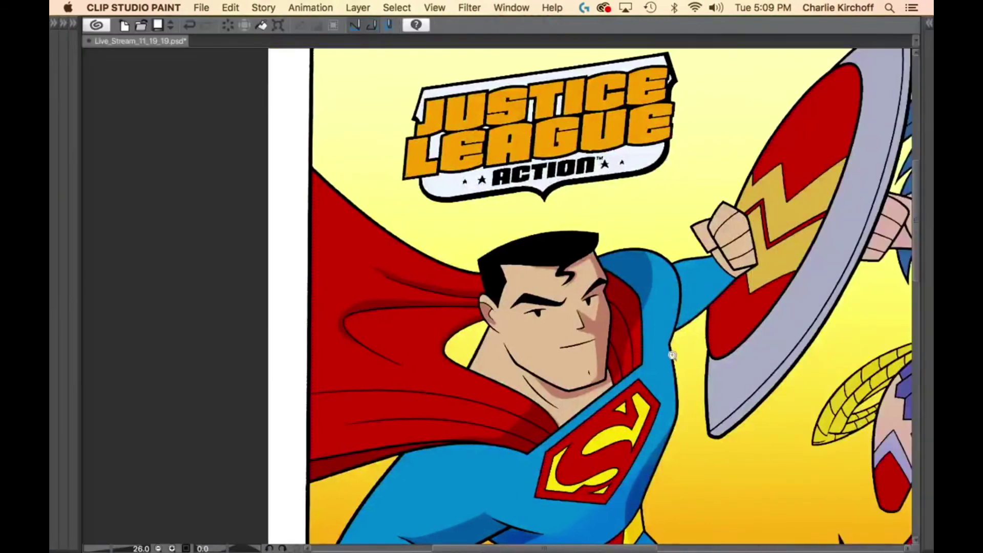
drag(672, 353, 572, 202)
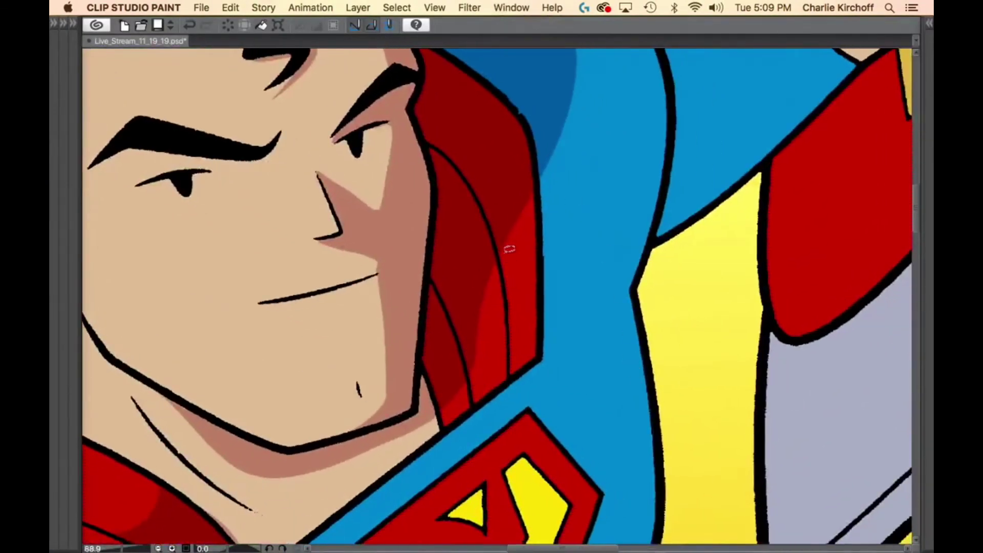
mouse_move(506, 253)
mouse_down()
mouse_move(531, 203)
mouse_move(538, 348)
mouse_move(508, 251)
mouse_up()
key(super+z)
key(Tab)
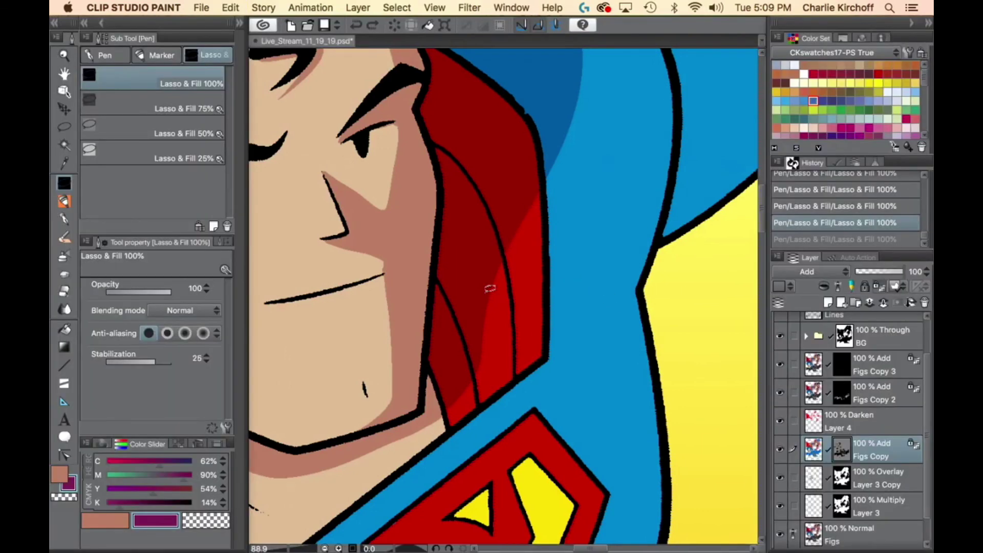
key(Tab)
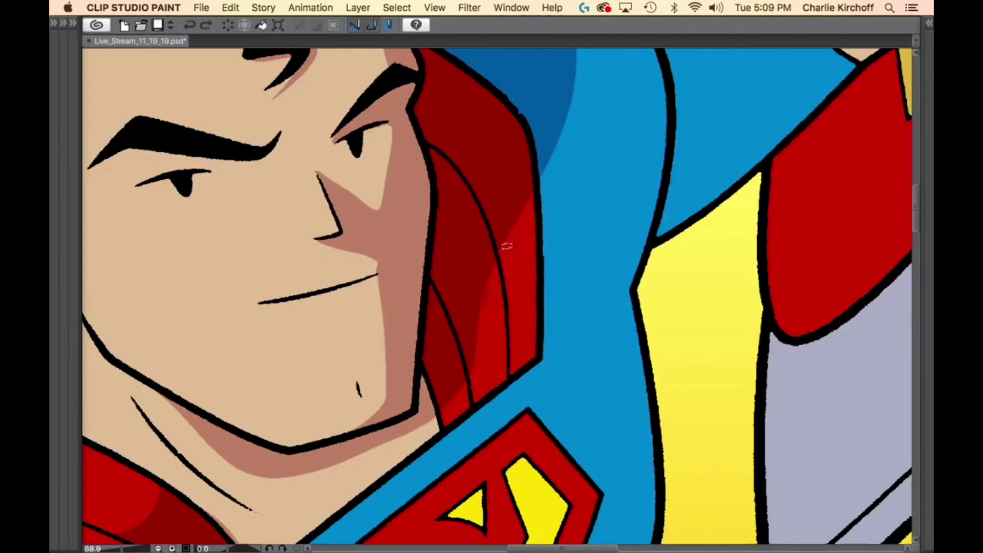
Add highlights to the unshaded cape folds between Superman's jaw and far shoulder with Lasso & Fill 100% in the sub colour.
mouse_move(506, 247)
mouse_down()
mouse_move(520, 220)
mouse_move(537, 233)
mouse_move(535, 344)
mouse_move(504, 254)
mouse_up()
scroll(526, 386, down, 3)
scroll(526, 387, left, 2)
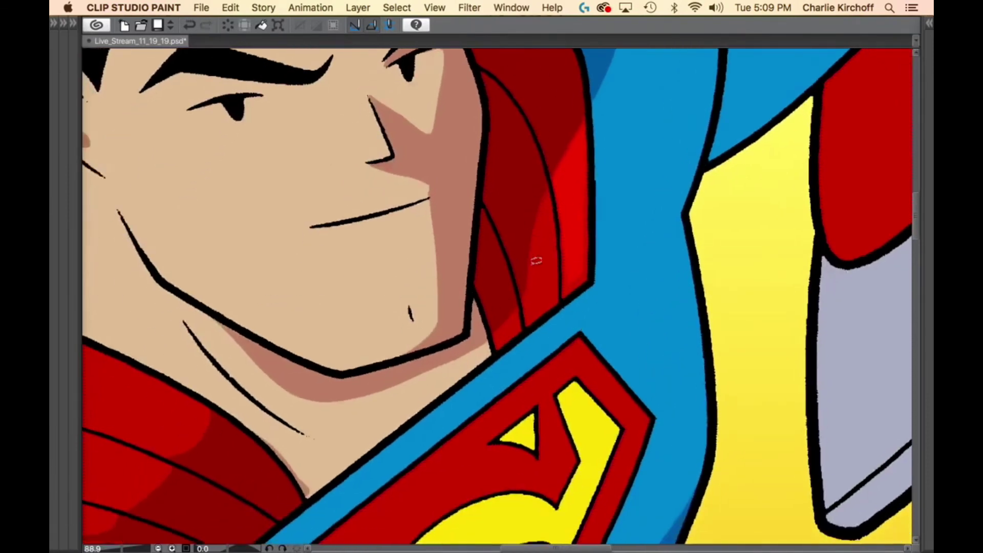
mouse_move(528, 293)
mouse_down()
mouse_move(553, 190)
mouse_move(558, 286)
mouse_move(532, 306)
mouse_up()
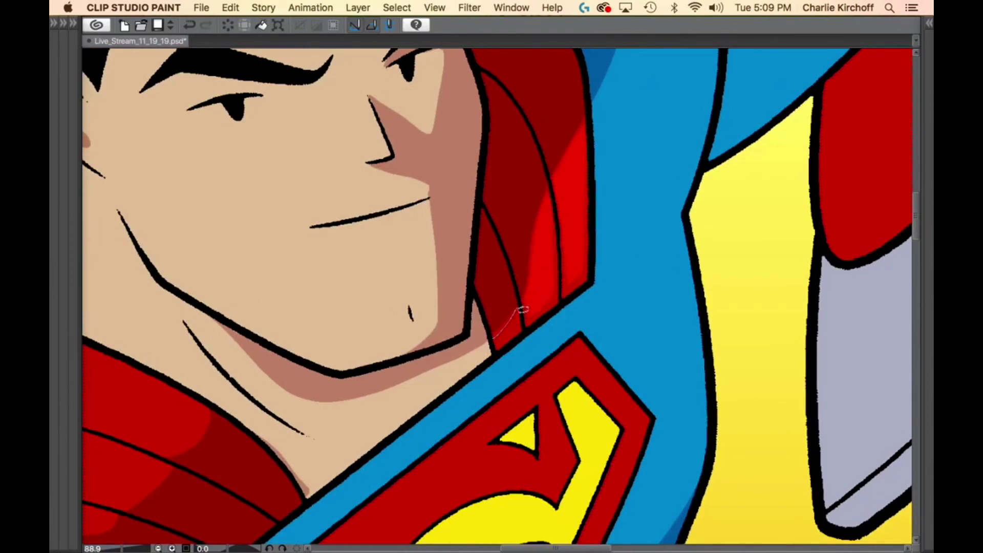
Add highlights to the two lowest folds of the cape over Superman's near shoulder, stopping at the collar shadow.
scroll(504, 351, left, 15)
scroll(503, 351, down, 6)
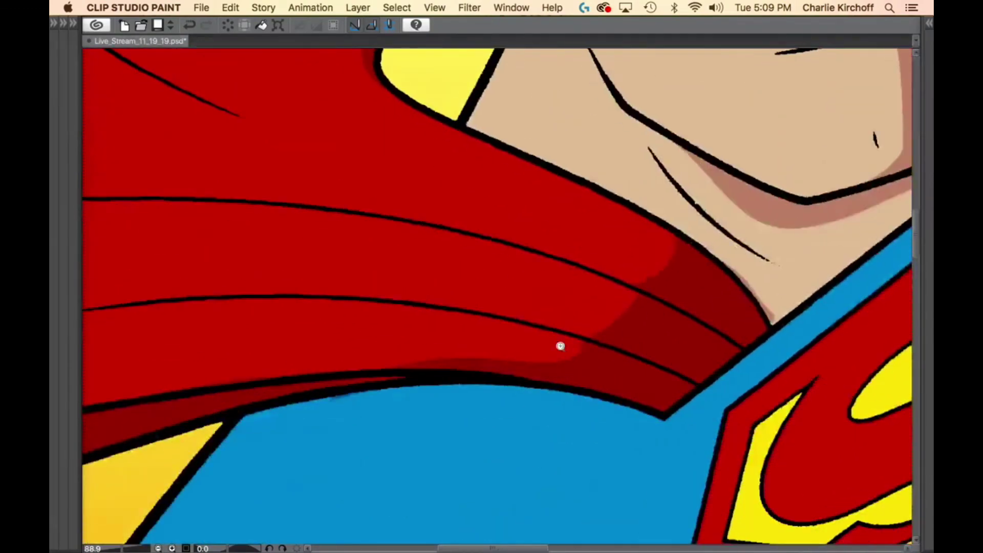
drag(529, 380, 702, 382)
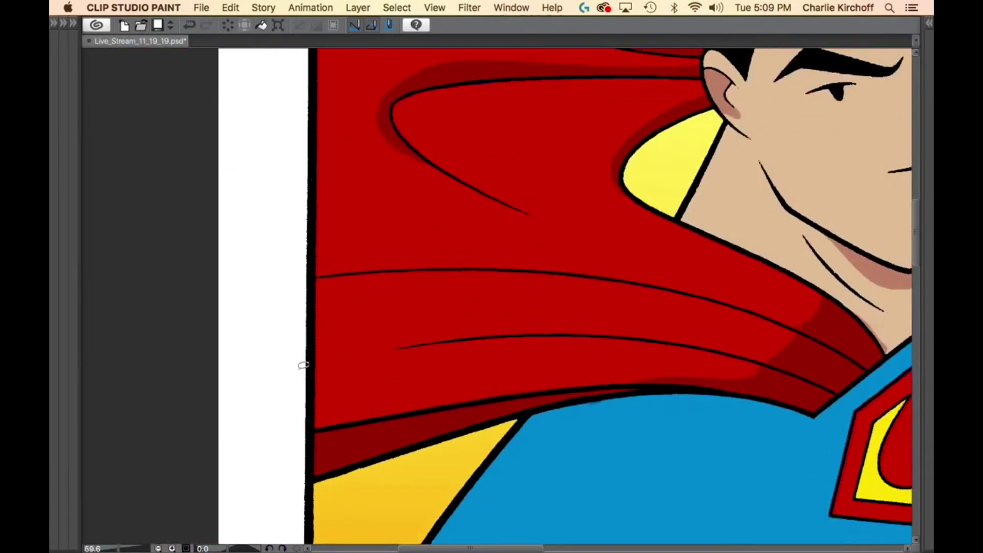
mouse_move(293, 368)
mouse_down()
mouse_move(354, 349)
mouse_move(507, 331)
mouse_move(678, 338)
mouse_move(762, 361)
mouse_move(313, 402)
mouse_move(318, 424)
mouse_move(579, 376)
mouse_move(737, 369)
mouse_move(581, 346)
mouse_move(310, 361)
mouse_up()
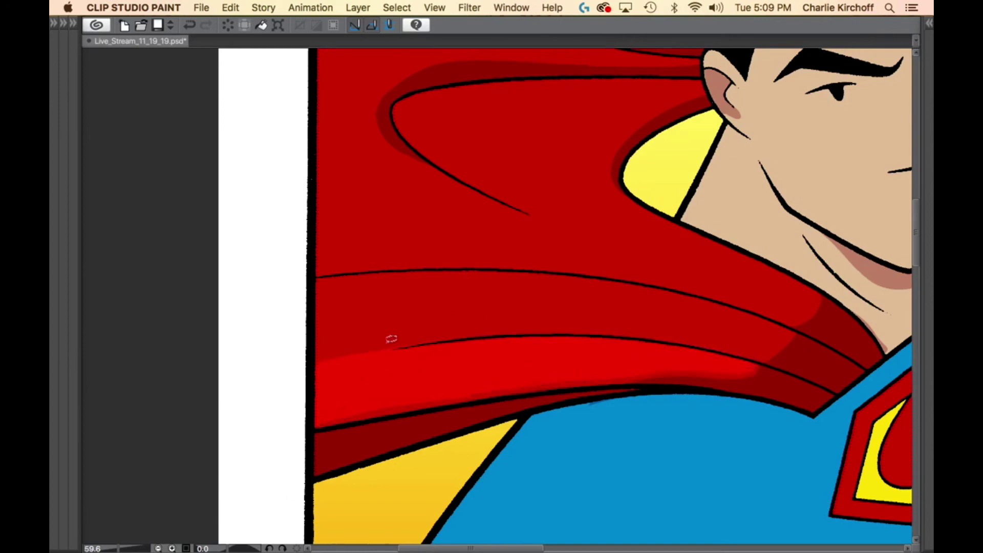
mouse_move(417, 338)
mouse_down()
mouse_move(630, 323)
mouse_move(770, 345)
mouse_move(785, 325)
mouse_move(650, 281)
mouse_move(500, 268)
mouse_move(338, 279)
mouse_up()
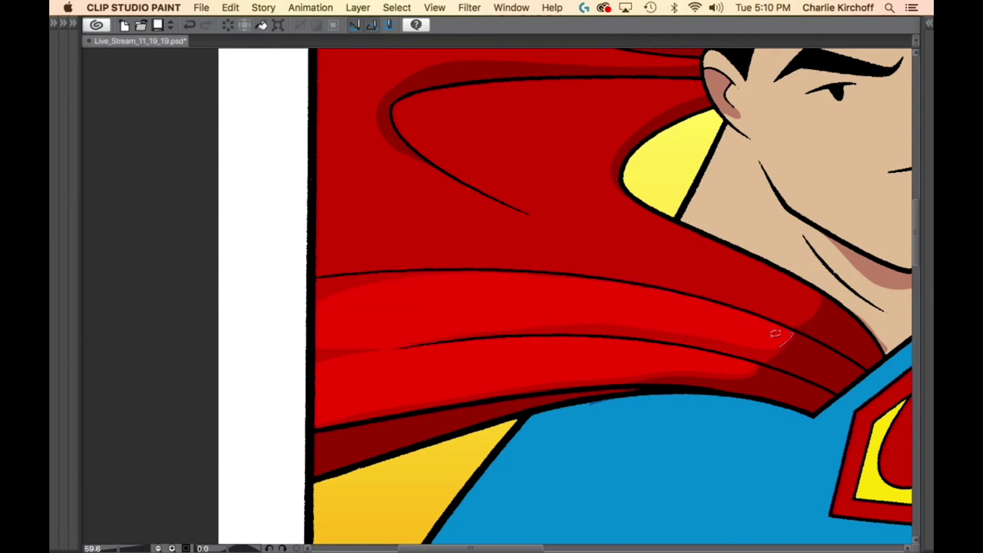
Extend the highlight on the fold above Superman's near shoulder to the page border and the crease above it.
mouse_move(566, 333)
mouse_down()
mouse_move(617, 369)
mouse_move(718, 388)
mouse_up()
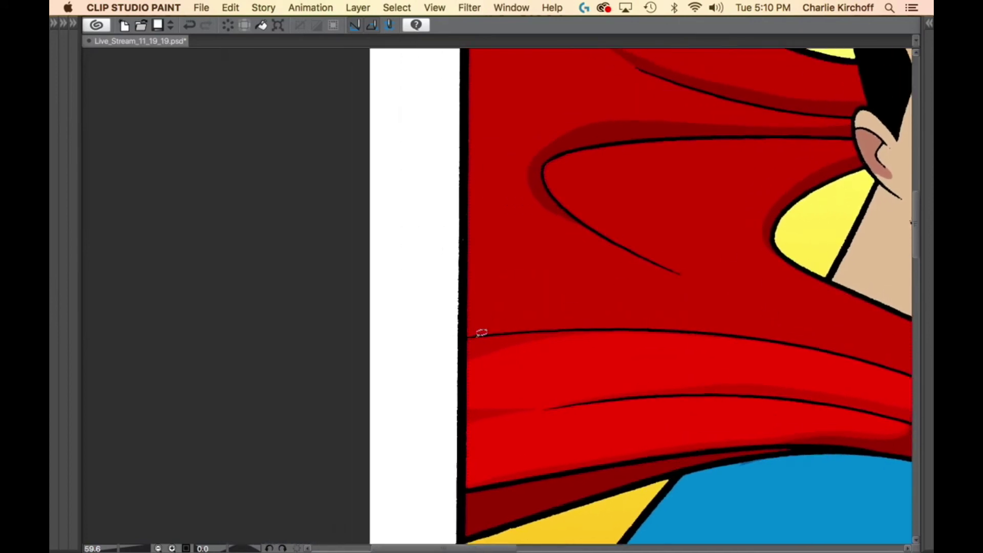
mouse_move(482, 333)
mouse_down()
mouse_move(446, 352)
mouse_move(533, 419)
mouse_up()
mouse_move(572, 370)
mouse_down()
mouse_move(752, 334)
mouse_move(617, 323)
mouse_move(481, 334)
mouse_up()
Add highlights to the wide cape fold beside Superman's neck and inside the curled fold near his ear.
drag(793, 398, 509, 387)
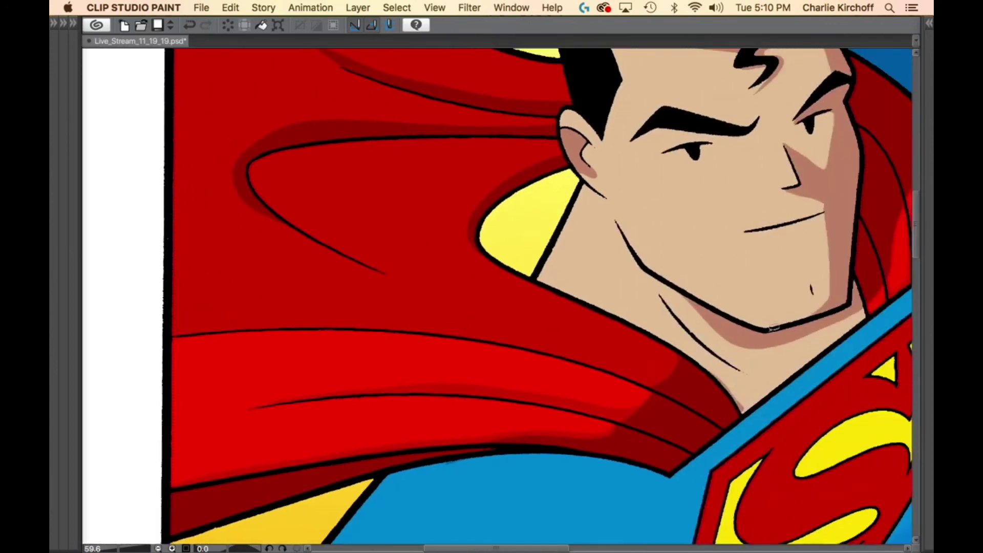
mouse_move(487, 259)
mouse_down()
mouse_move(619, 314)
mouse_move(678, 354)
mouse_move(661, 376)
mouse_move(537, 332)
mouse_move(442, 313)
mouse_move(301, 307)
mouse_move(117, 272)
mouse_move(260, 249)
mouse_move(406, 285)
mouse_move(485, 262)
mouse_up()
drag(406, 281, 471, 382)
mouse_move(527, 236)
mouse_down()
mouse_move(484, 232)
mouse_move(373, 296)
mouse_move(482, 382)
mouse_move(563, 371)
mouse_move(535, 340)
mouse_move(567, 275)
mouse_up()
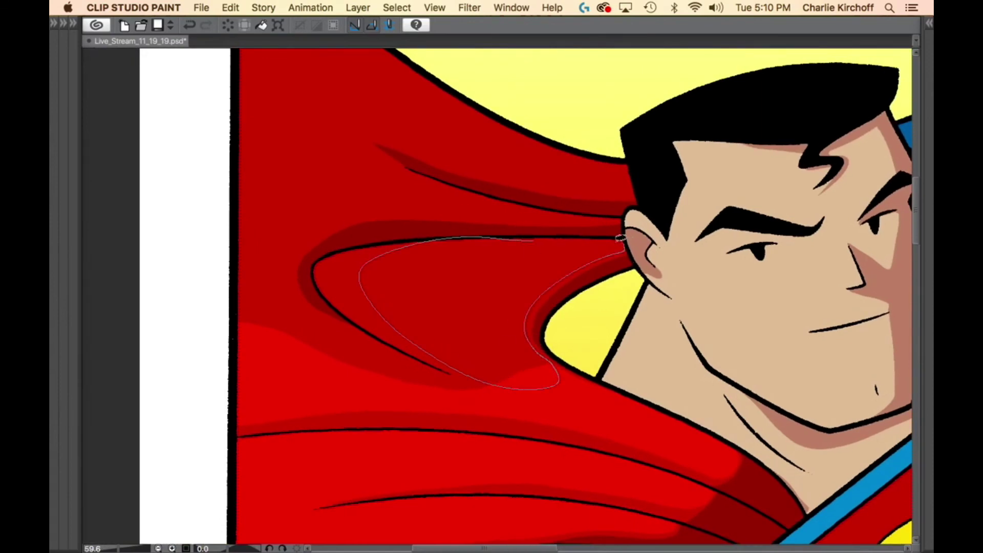
drag(621, 238, 569, 238)
scroll(457, 386, left, 5)
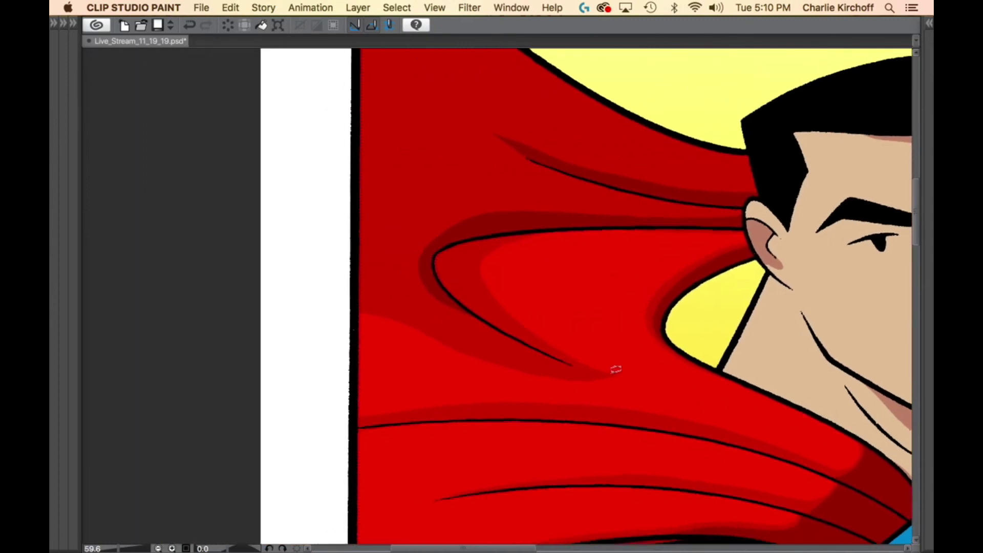
Add highlights to the upper cape around the curled fold and up to the cape's outer edge, leaving a shaded rim along the creases.
mouse_move(594, 372)
mouse_down()
mouse_move(468, 319)
mouse_move(414, 280)
mouse_move(443, 205)
mouse_move(536, 194)
mouse_move(675, 199)
mouse_move(362, 137)
mouse_move(395, 362)
mouse_move(610, 391)
mouse_up()
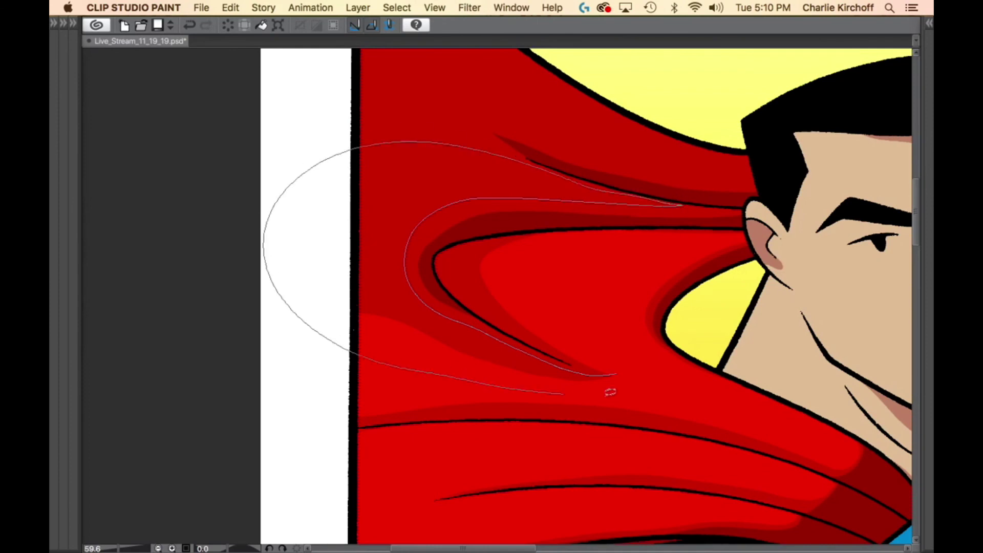
drag(585, 255, 521, 472)
mouse_move(481, 388)
mouse_down()
mouse_move(413, 345)
mouse_move(384, 297)
mouse_move(356, 137)
mouse_move(297, 393)
mouse_up()
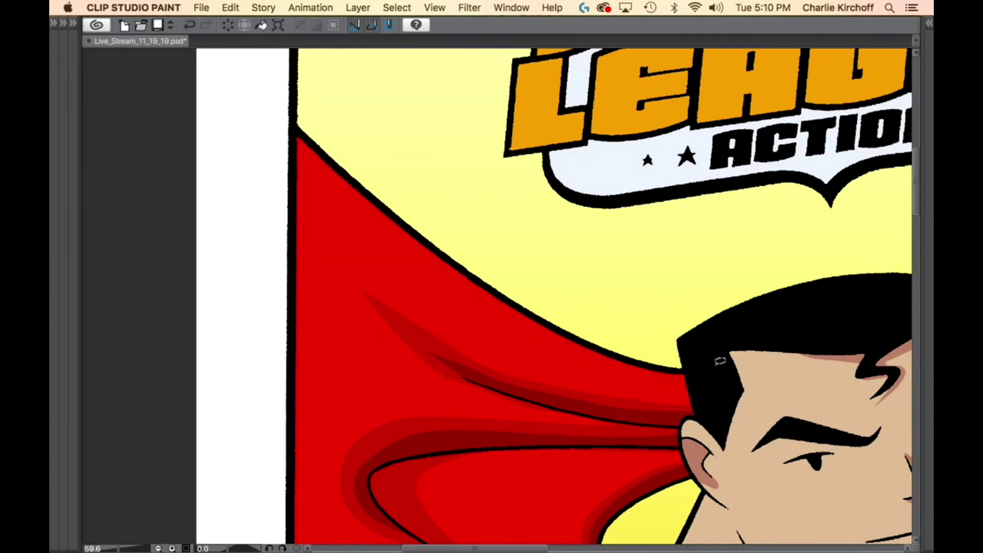
Add a highlight to Superman's red belt buckle.
scroll(746, 418, down, 11)
drag(787, 451, 521, 346)
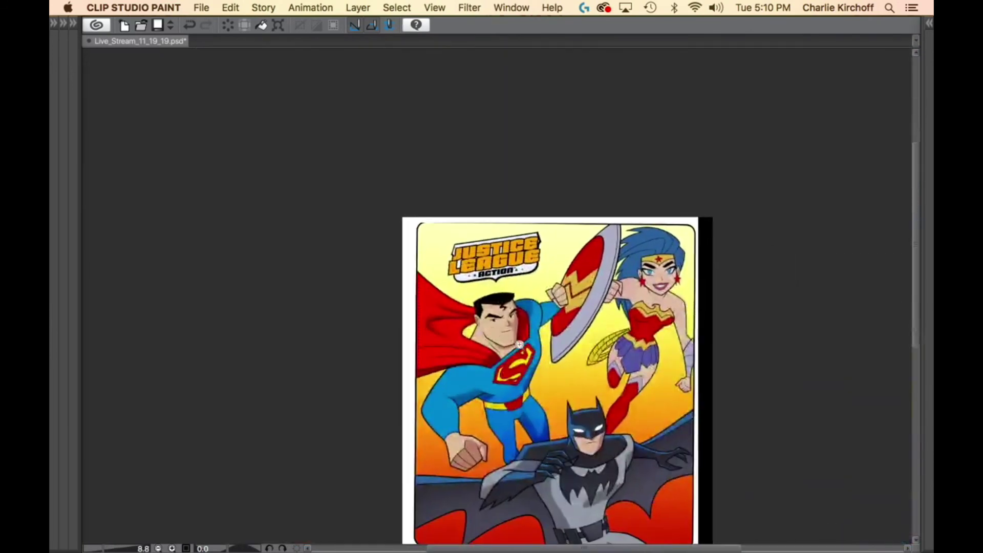
scroll(520, 345, up, 10)
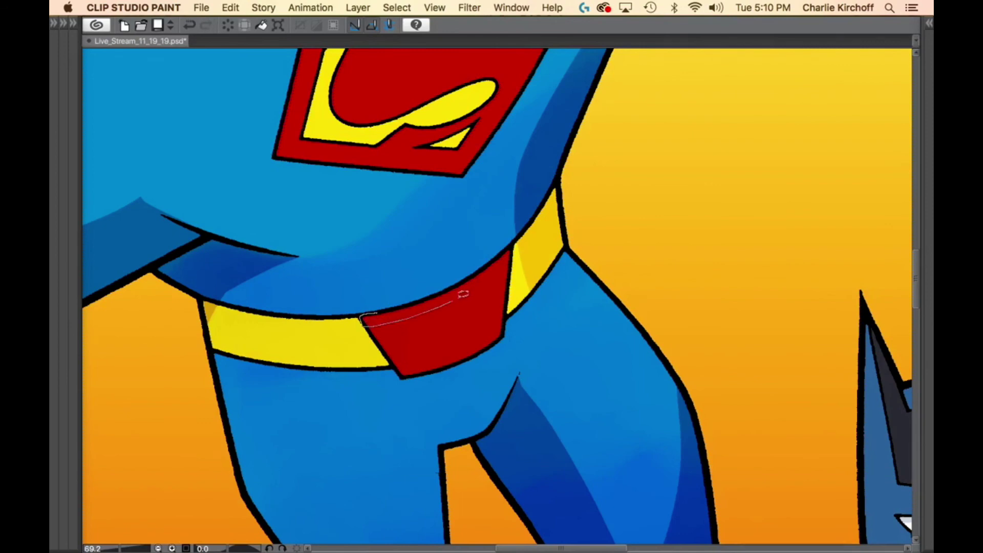
mouse_move(514, 242)
mouse_down()
mouse_move(445, 289)
mouse_move(382, 309)
mouse_up()
Select the red areas of Superman's chest emblem and exclude the cape from the selection.
drag(500, 198, 484, 451)
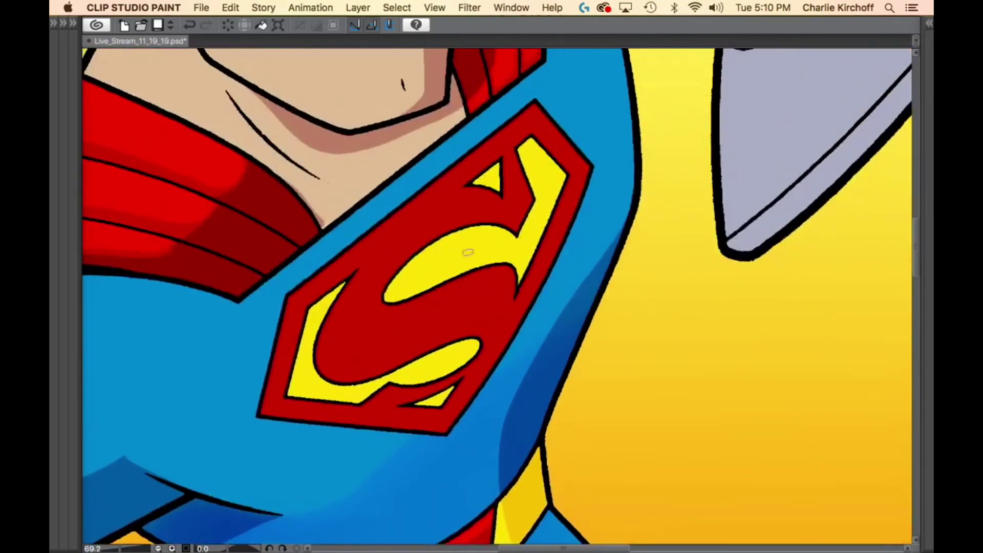
key(w)
click(452, 300)
key(m)
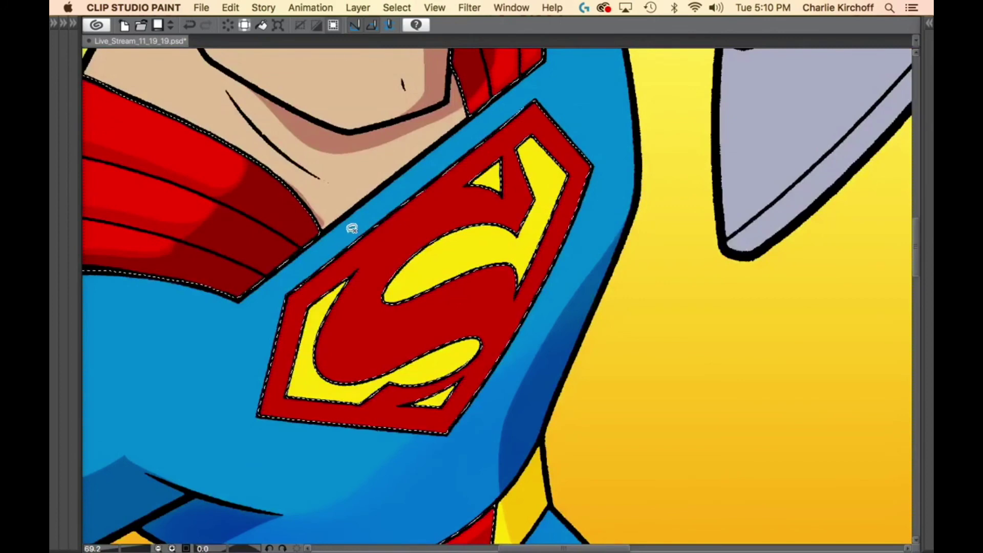
mouse_move(351, 225)
mouse_down()
mouse_move(231, 357)
mouse_move(484, 429)
mouse_move(626, 132)
mouse_move(559, 90)
mouse_move(409, 188)
mouse_up()
Hide the selection border and brush a soft highlight over the emblem's red with a smaller brush, fading towards its lower edge.
drag(455, 264, 476, 320)
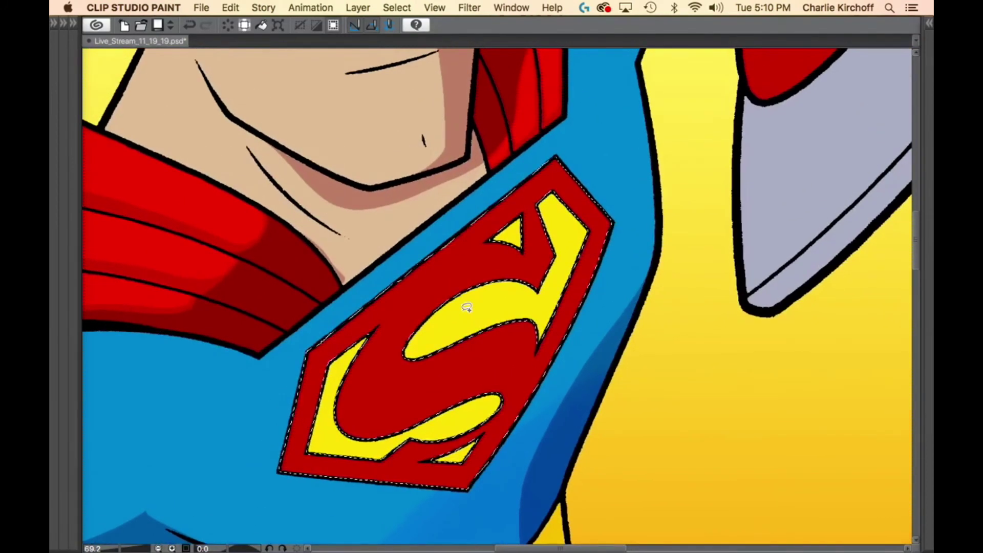
key(super+h)
key(b)
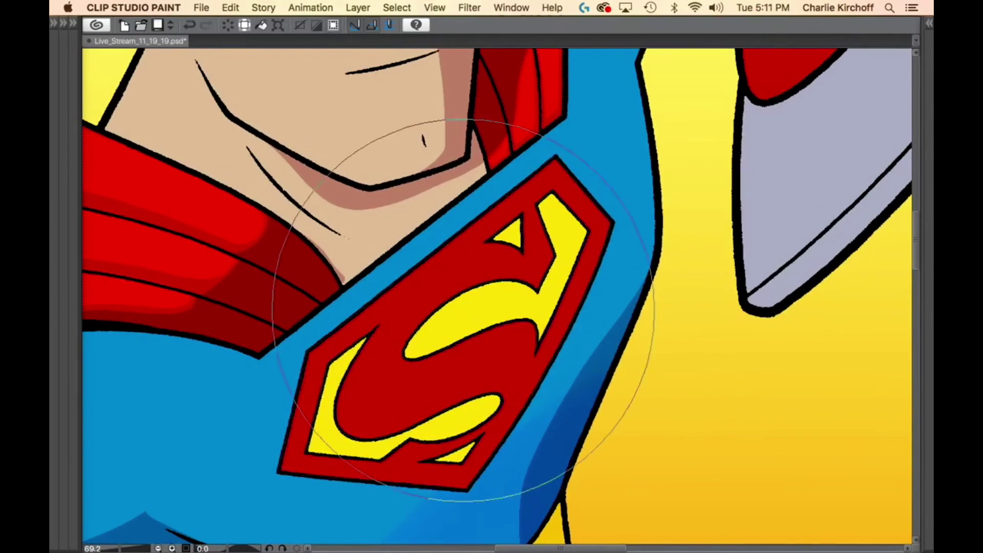
key(bracketleft)
key(bracketleft)
key(bracketleft)
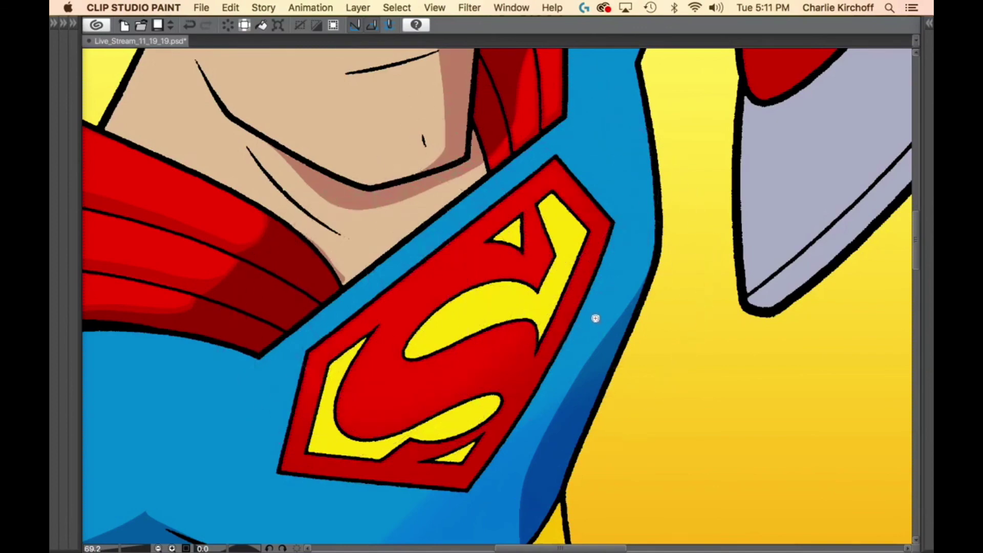
scroll(582, 334, down, 3)
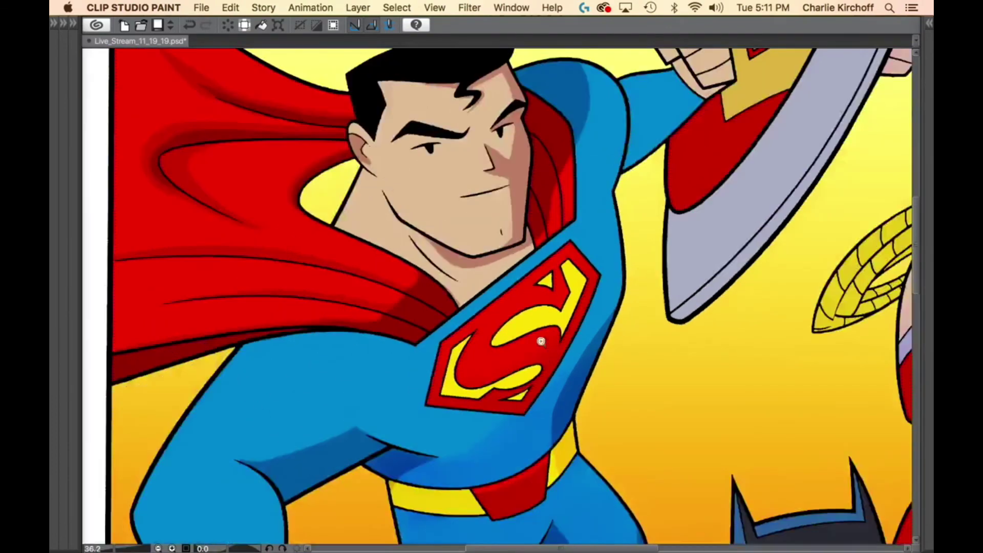
Extend the shadow on Superman's neck along the edge of the cape.
scroll(476, 298, up, 4)
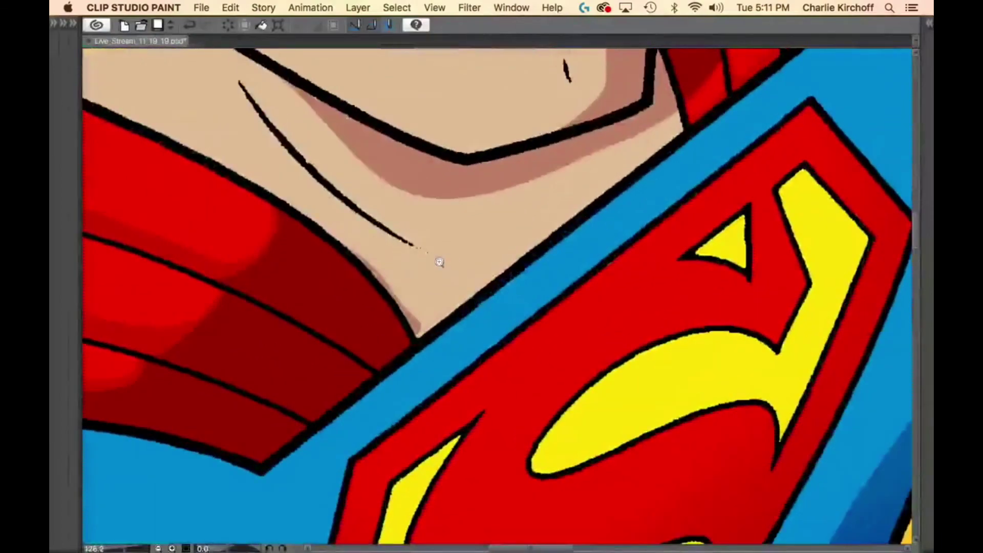
key(Tab)
key(Tab)
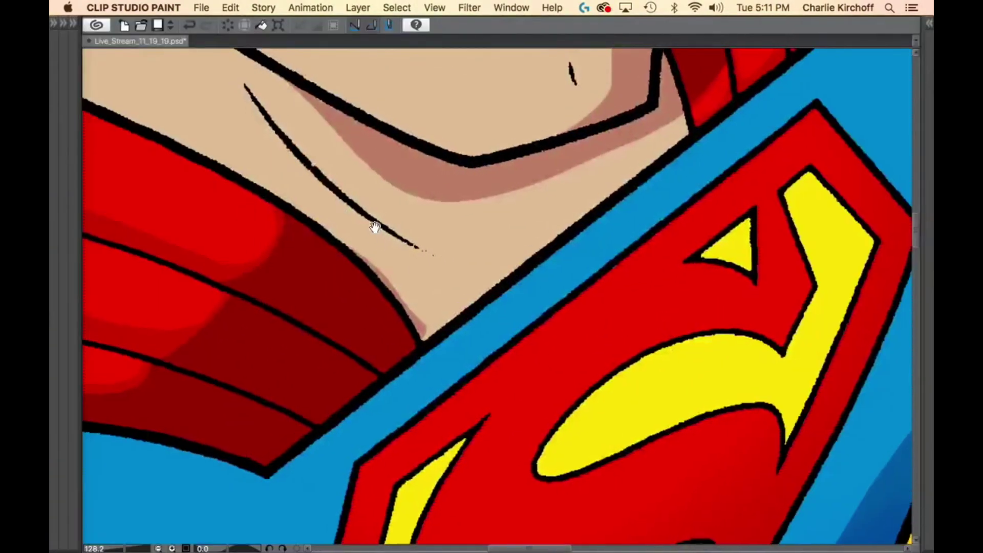
drag(375, 227, 464, 292)
mouse_move(390, 309)
mouse_down()
mouse_move(356, 255)
mouse_move(276, 218)
mouse_up()
mouse_move(363, 240)
mouse_down()
mouse_move(455, 298)
mouse_move(526, 380)
mouse_move(520, 408)
mouse_move(492, 420)
mouse_up()
Cut hard-edged shadows along the shoulder side and underside of Superman's raised forearm and on the wrist beneath his fist.
scroll(672, 348, down, 10)
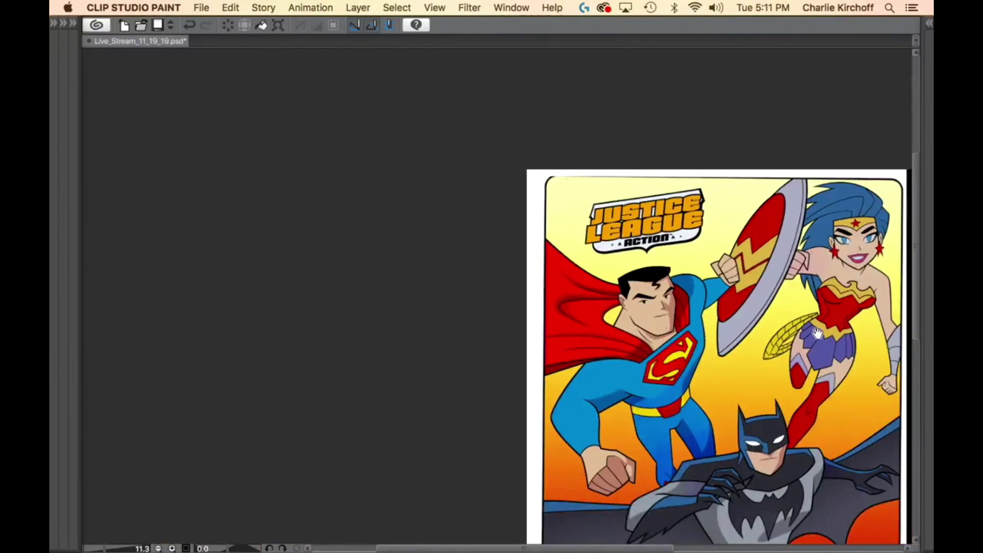
drag(834, 342, 638, 369)
scroll(539, 309, up, 8)
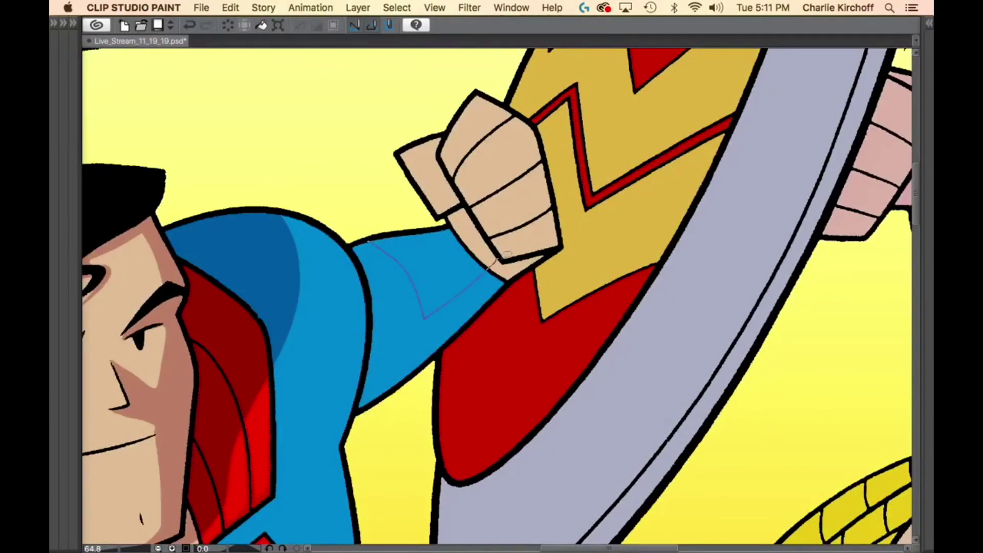
drag(495, 295, 361, 417)
drag(365, 381, 371, 339)
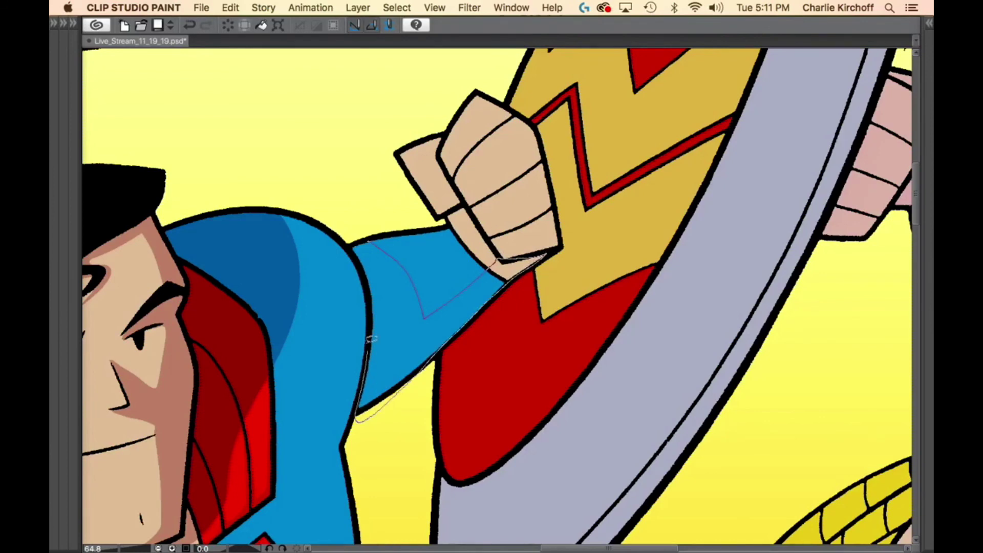
drag(363, 263, 368, 241)
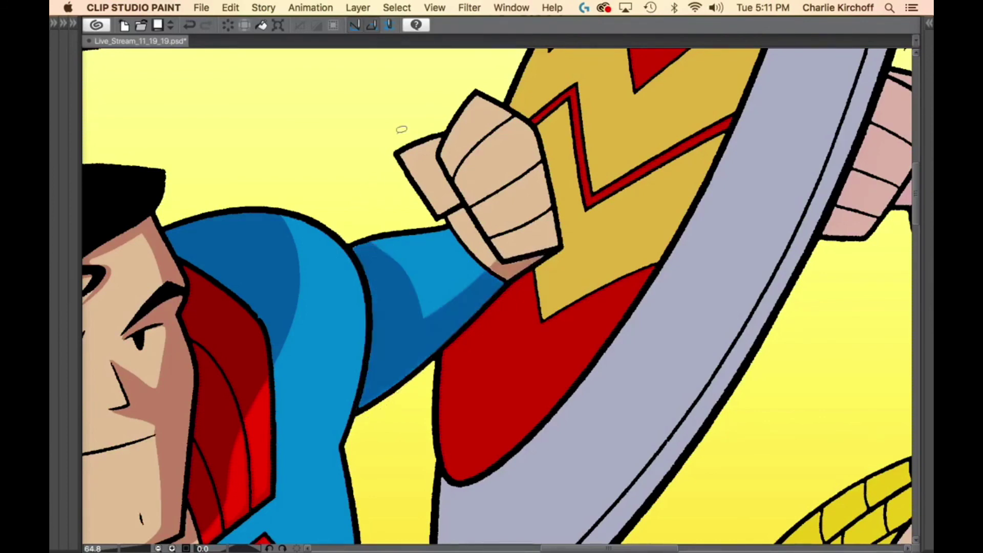
drag(576, 100, 516, 172)
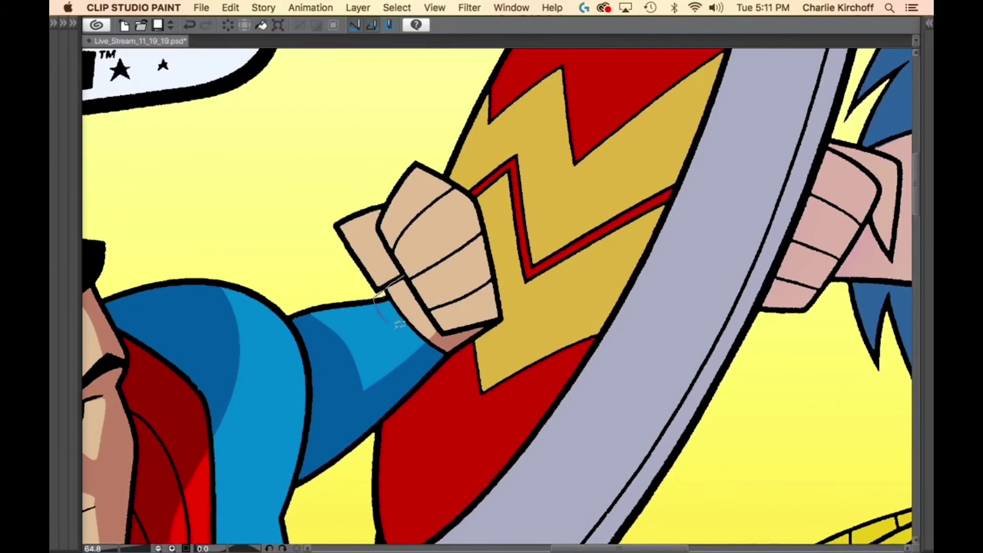
mouse_move(398, 323)
mouse_down()
mouse_move(423, 353)
mouse_move(444, 329)
mouse_move(408, 274)
mouse_up()
Cut shadows along the outer edge of the raised fist's fingers and on its thumb.
drag(514, 289, 464, 381)
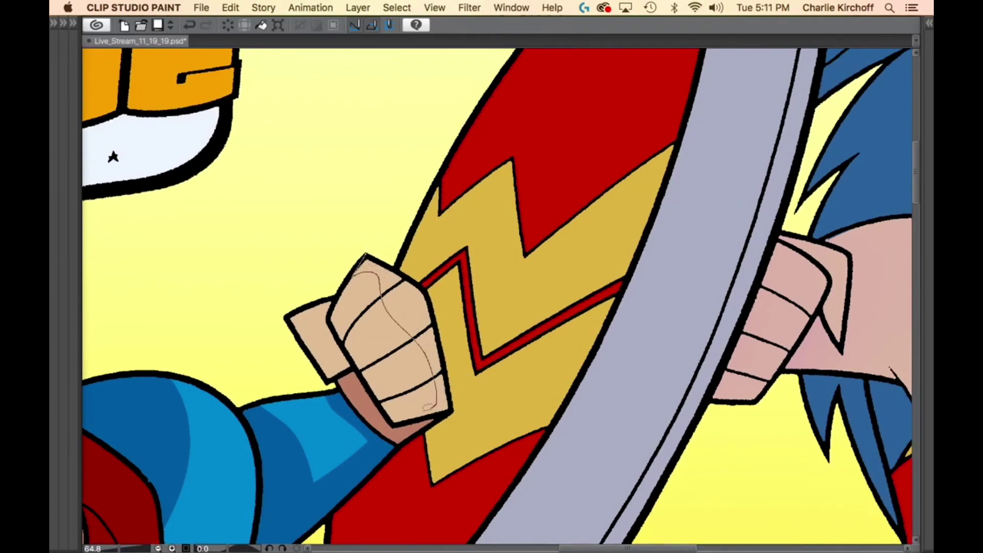
mouse_move(395, 429)
mouse_down()
mouse_move(457, 405)
mouse_move(432, 294)
mouse_up()
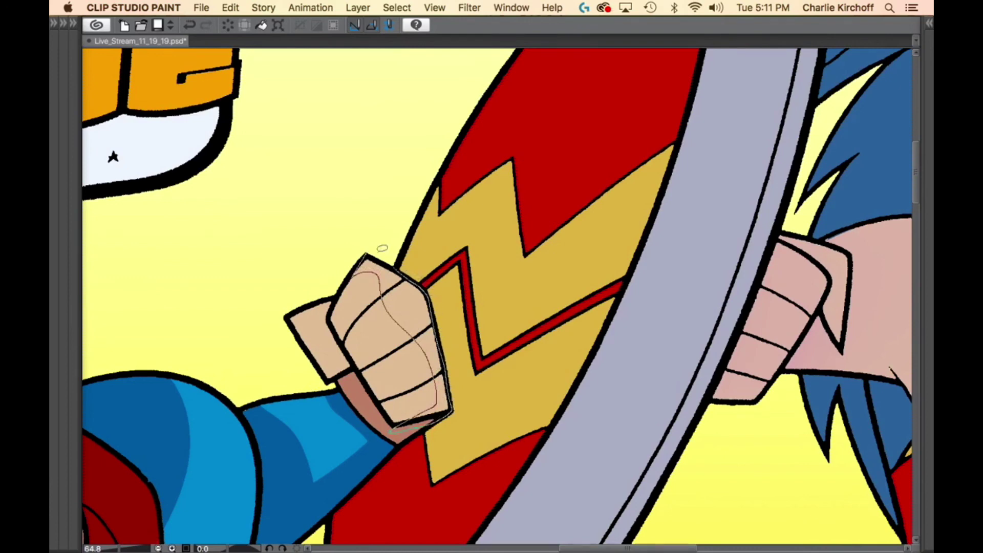
drag(382, 248, 381, 245)
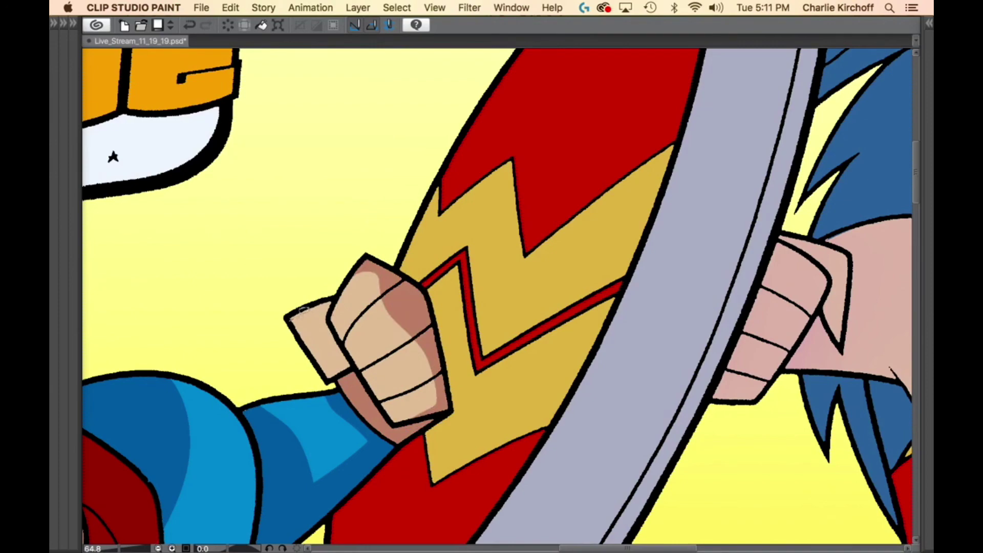
mouse_move(303, 311)
mouse_down()
mouse_move(358, 372)
mouse_move(332, 324)
mouse_move(281, 317)
mouse_up()
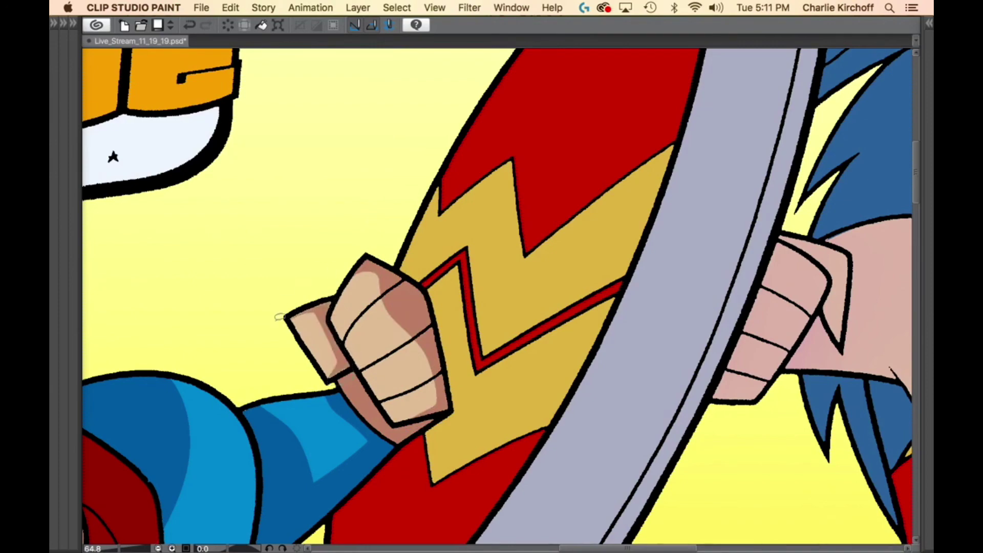
Select Superman's lower torso, belt and legs with a freehand outline, excluding the overlapping parts of Batman.
drag(503, 340, 444, 348)
drag(560, 417, 535, 423)
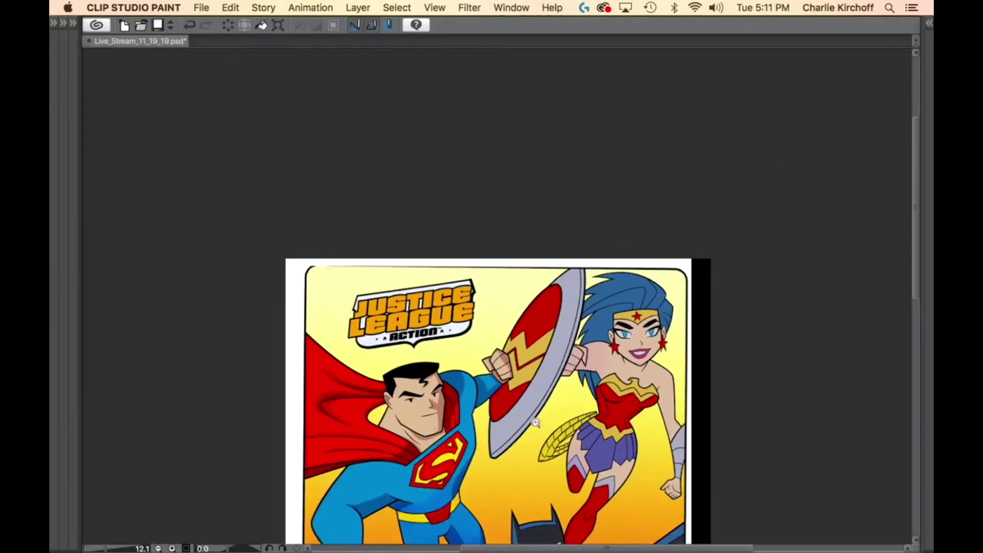
key(super+minus)
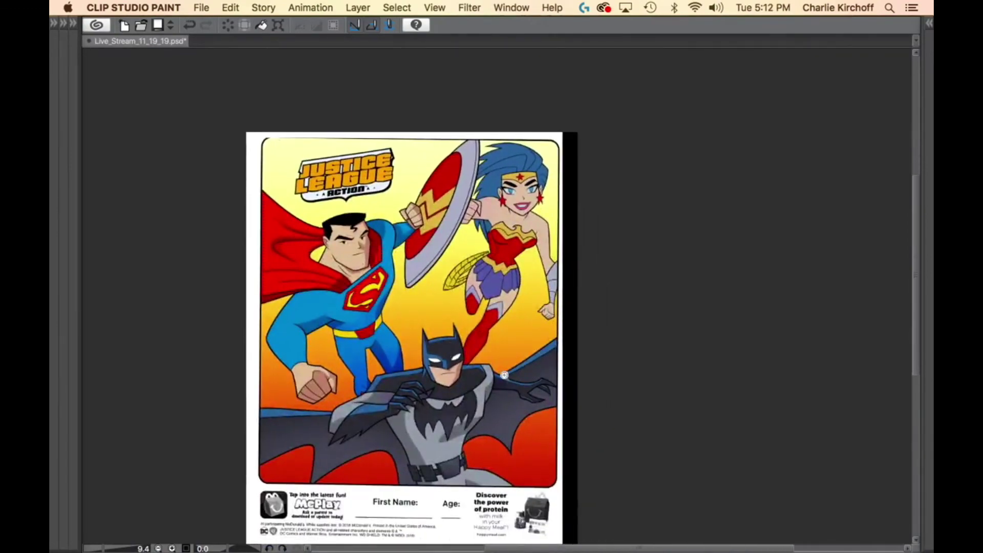
key(super+plus)
key(super+plus)
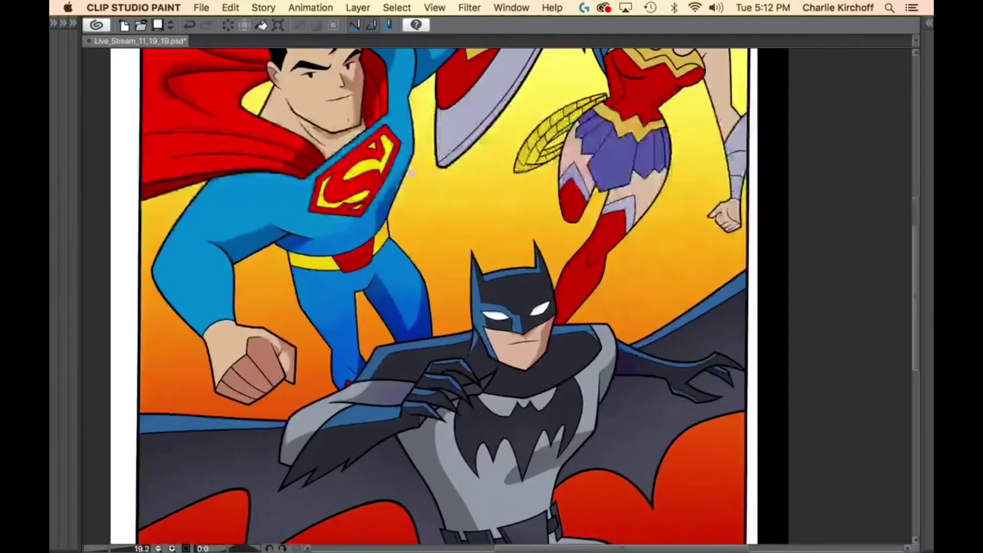
mouse_move(420, 151)
mouse_down()
mouse_move(342, 228)
mouse_move(312, 233)
mouse_move(286, 273)
mouse_move(332, 392)
mouse_move(410, 359)
mouse_move(451, 315)
mouse_up()
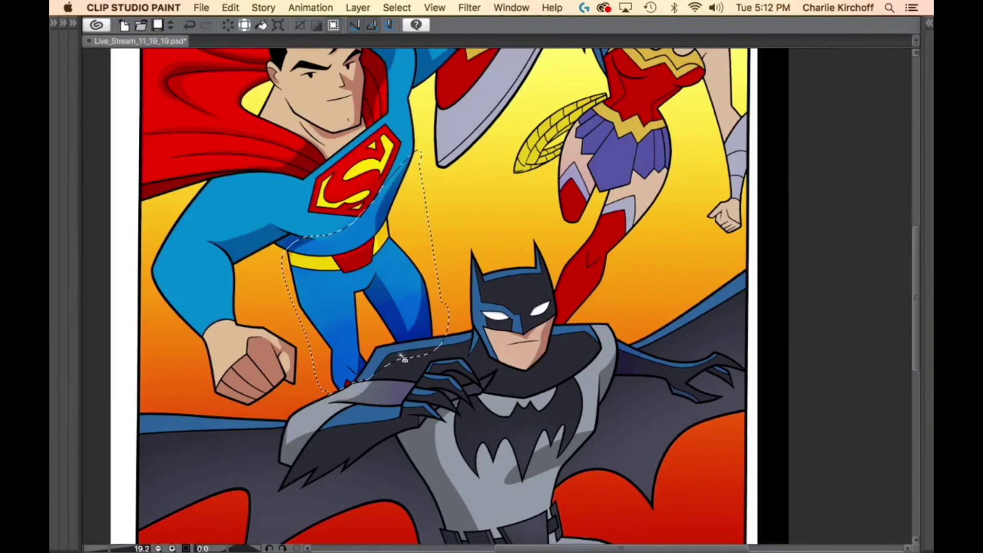
drag(402, 357, 439, 349)
Softly darken the selected lower torso, belt and legs of Superman with an enlarged Faux-toshop (Mixing, Less Opaque) 2 brush.
key(Tab)
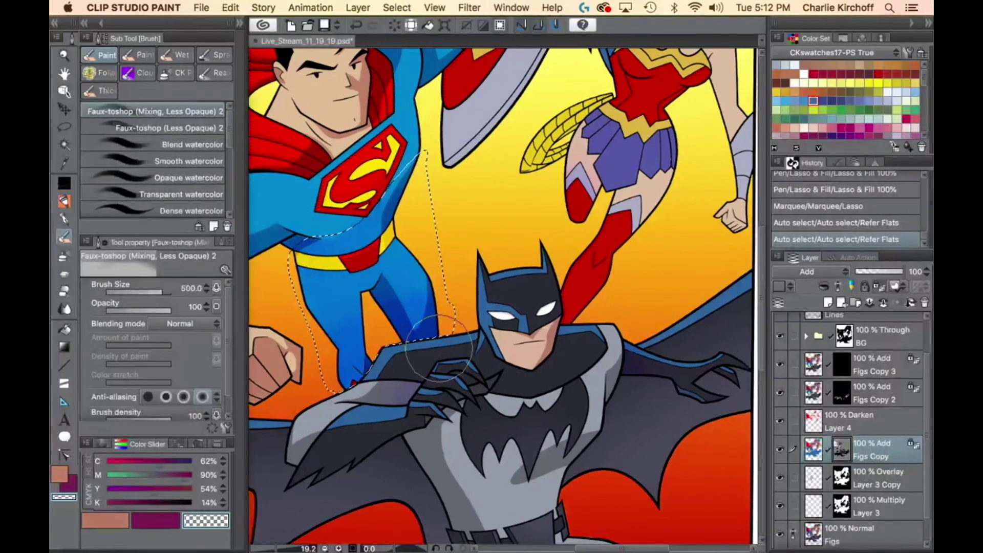
key(Tab)
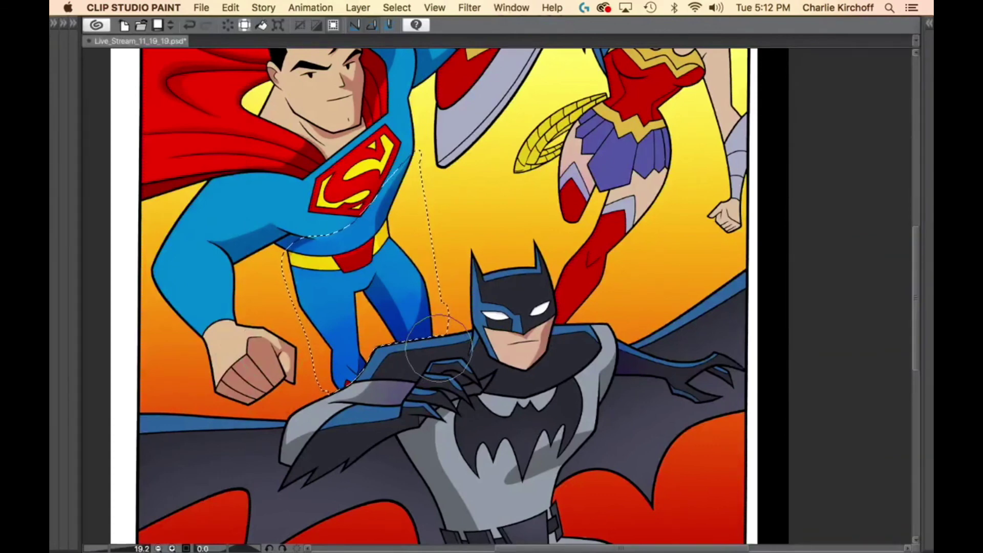
key(bracketright)
key(bracketright)
key(bracketright)
key(bracketright)
key(bracketright)
key(bracketright)
key(bracketright)
key(bracketright)
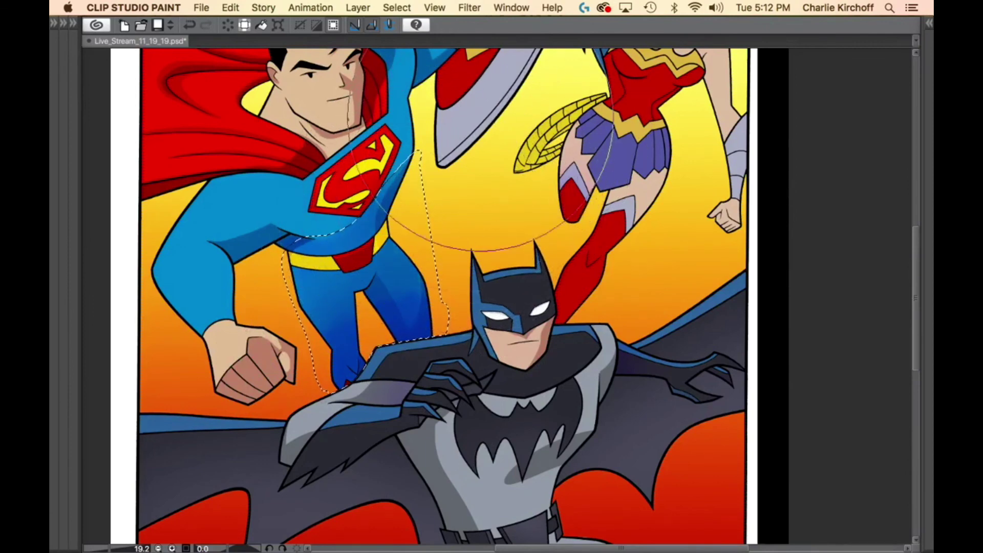
Hide the selection outline and blend the soft shading on Superman's torso and thighs with the Smooth watercolor brush.
key(bracketleft)
key(bracketleft)
key(bracketleft)
key(bracketleft)
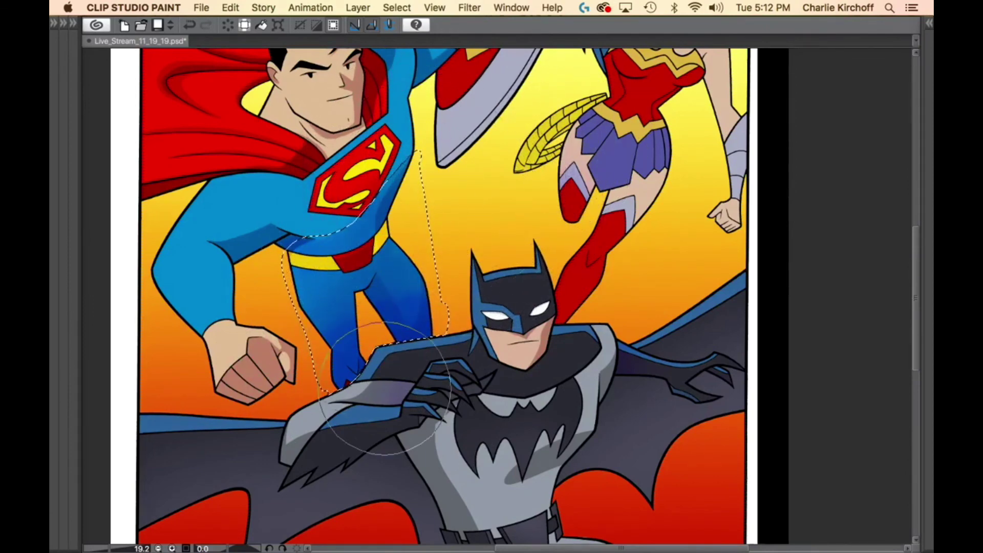
key(super+h)
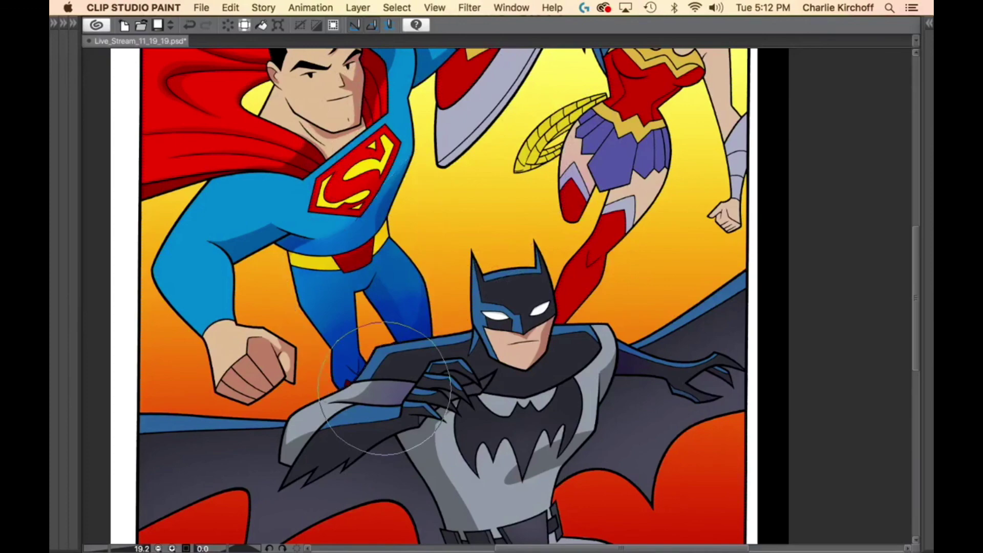
scroll(415, 201, up, 4)
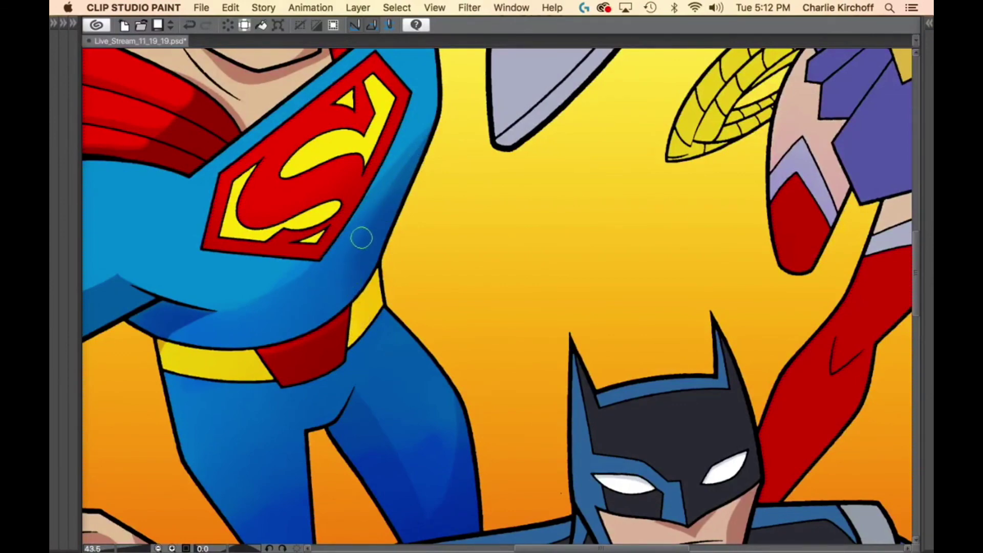
Clear the selection and save the document.
scroll(544, 325, down, 5)
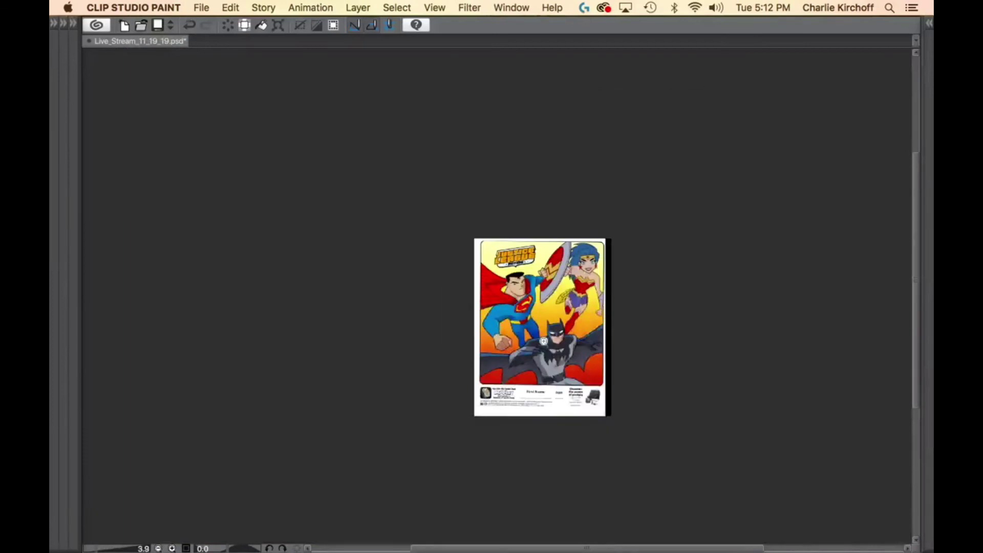
scroll(543, 345, up, 3)
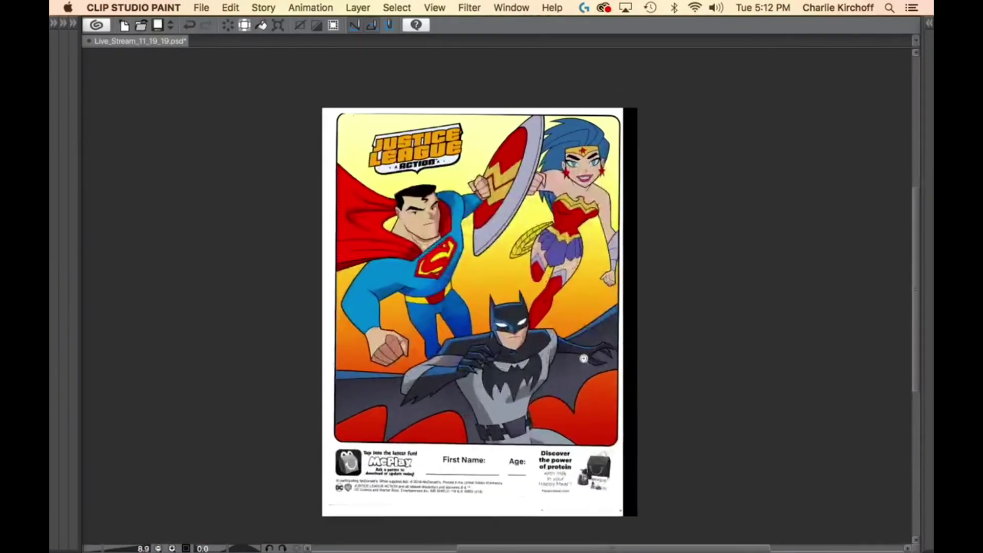
key(super+d)
key(super+s)
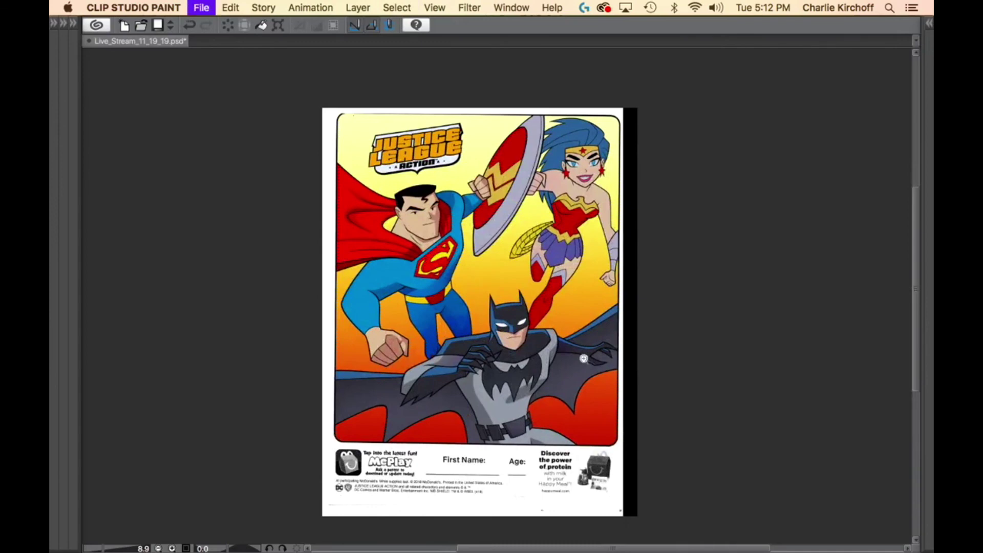
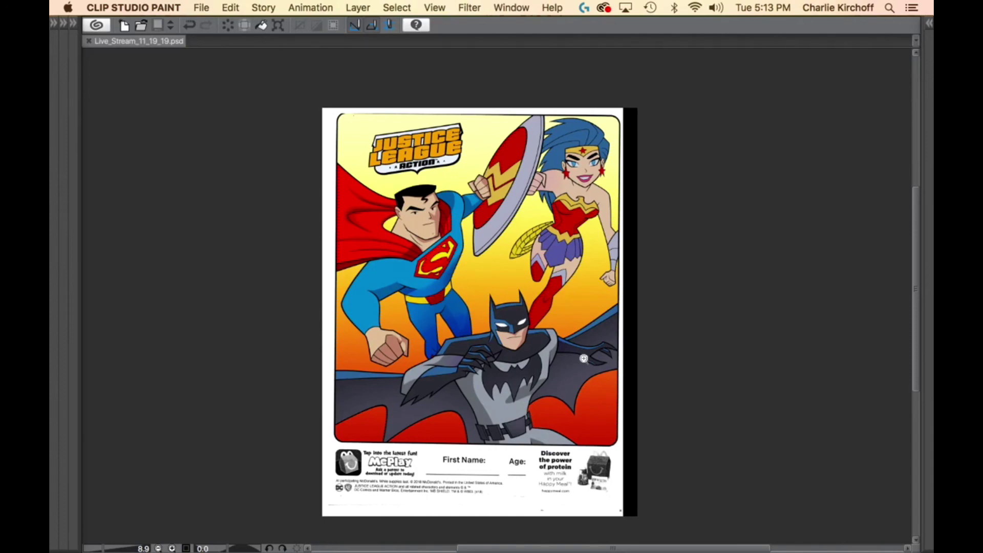
Select Wonder Woman's blue hair by its flat colour and hide the selection outline.
drag(587, 122, 664, 137)
drag(502, 453, 499, 340)
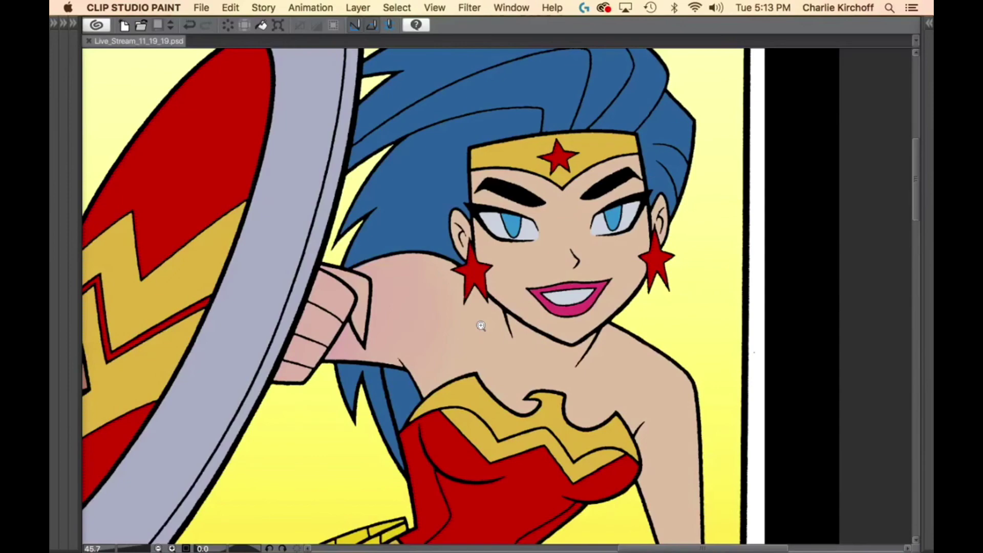
click(410, 392)
key(super+h)
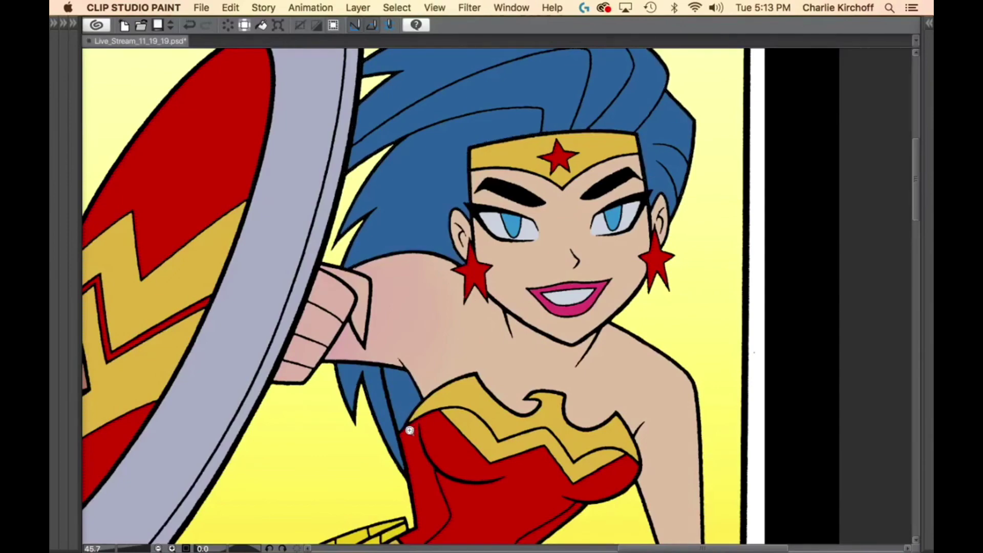
scroll(410, 431, up, 3)
key(Tab)
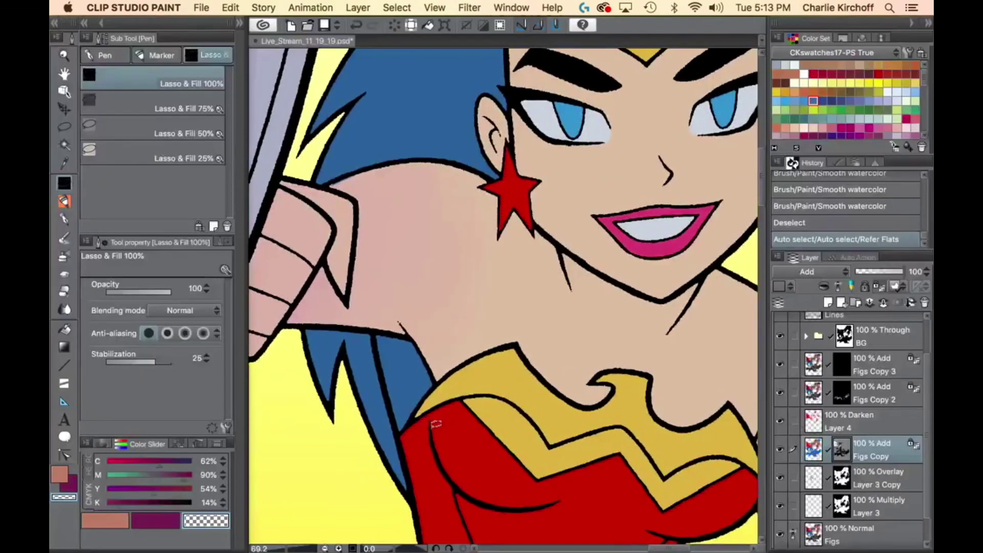
key(Tab)
Fill the hair strands below Wonder Woman's arm and the section beside her face with solid dark shadow, up to the tiara.
mouse_move(390, 522)
mouse_down()
mouse_move(444, 500)
mouse_move(279, 420)
mouse_move(371, 512)
mouse_up()
mouse_move(551, 260)
mouse_down()
mouse_move(543, 272)
mouse_move(564, 543)
mouse_up()
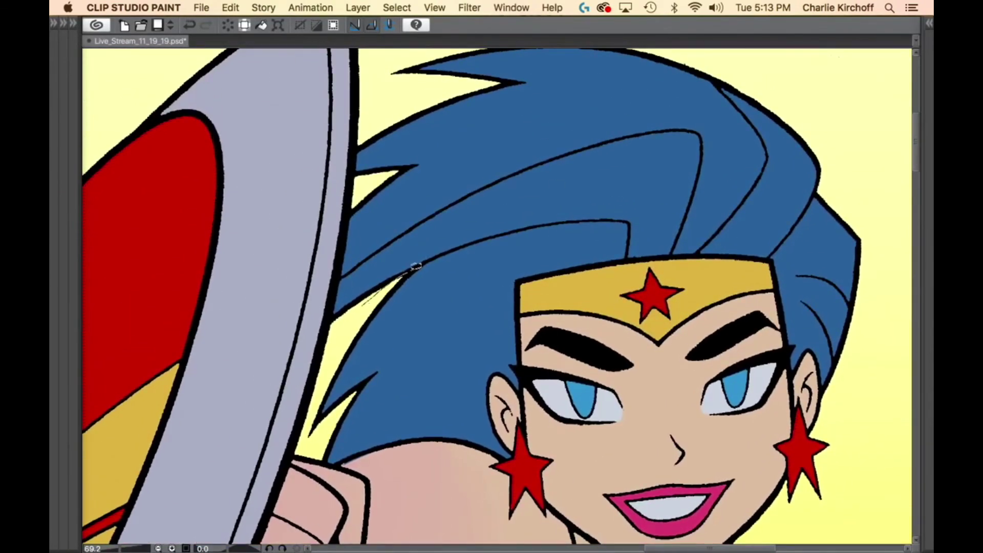
drag(415, 267, 464, 242)
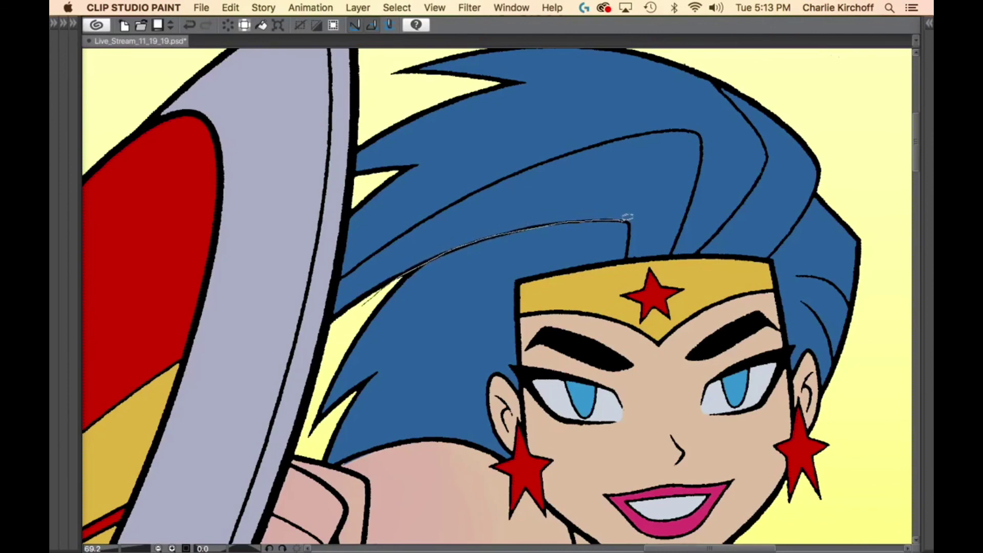
mouse_move(633, 226)
mouse_down()
mouse_move(615, 379)
mouse_move(312, 494)
mouse_move(294, 446)
mouse_up()
drag(771, 325, 541, 447)
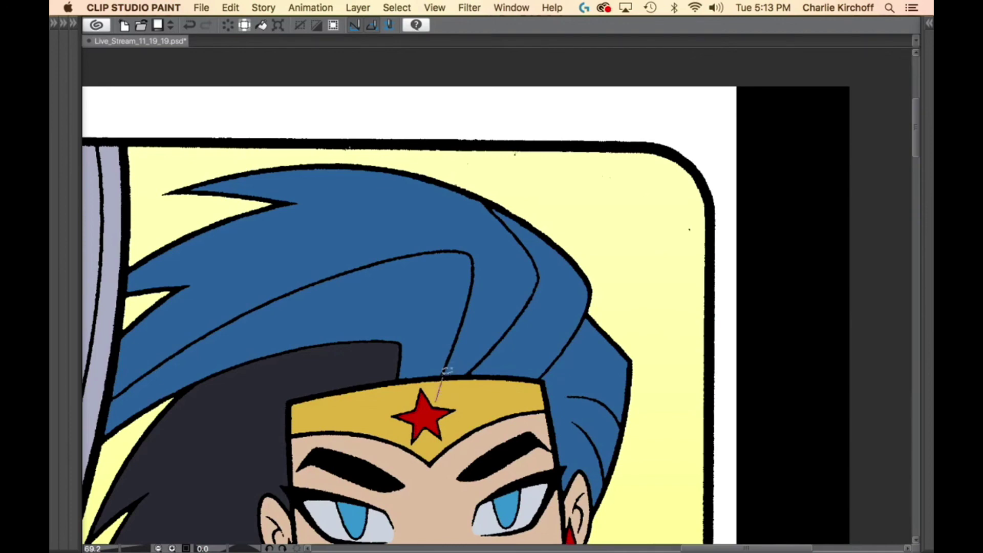
Fill the hair on the far side of Wonder Woman's parting, down to her ear, with solid dark shadow.
mouse_move(453, 352)
mouse_down()
mouse_move(529, 225)
mouse_move(673, 265)
mouse_move(661, 471)
mouse_move(627, 526)
mouse_move(515, 524)
mouse_up()
scroll(513, 284, up, 3)
mouse_move(654, 167)
mouse_down()
mouse_move(456, 145)
mouse_move(433, 405)
mouse_move(640, 152)
mouse_up()
scroll(533, 314, left, 10)
scroll(534, 314, up, 3)
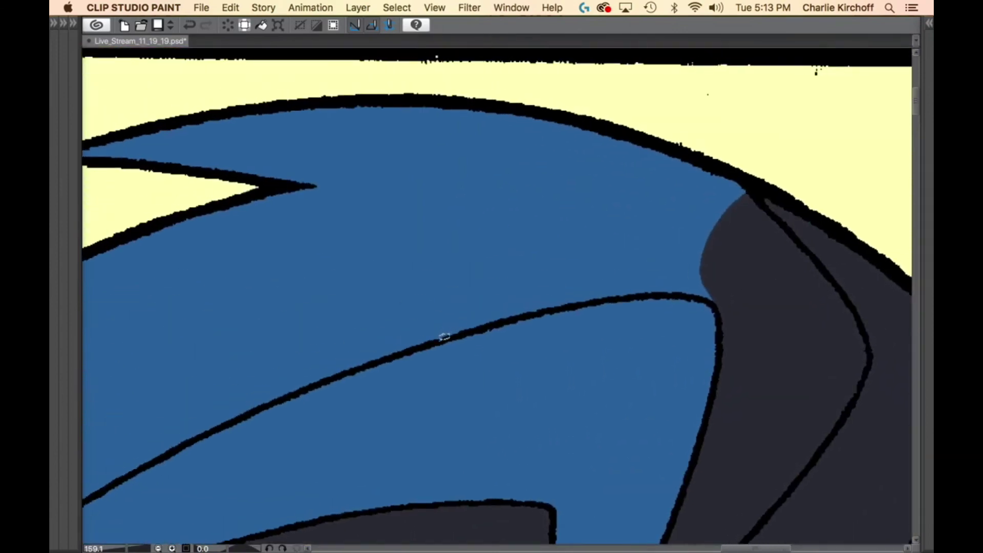
Fill the crown and trailing spikes of Wonder Woman's hair with solid shadow, leaving one curved blue strand above the tiara.
mouse_move(444, 336)
mouse_down()
mouse_move(607, 298)
mouse_move(724, 301)
mouse_move(847, 169)
mouse_move(553, 74)
mouse_move(274, 322)
mouse_move(412, 345)
mouse_move(703, 267)
mouse_move(419, 87)
mouse_move(333, 314)
mouse_up()
scroll(512, 328, left, 10)
scroll(674, 238, down, 5)
mouse_move(717, 144)
mouse_down()
mouse_move(434, 95)
mouse_move(476, 322)
mouse_move(589, 249)
mouse_up()
scroll(460, 328, down, 5)
scroll(461, 328, left, 3)
mouse_move(449, 213)
mouse_down()
mouse_move(234, 360)
mouse_move(213, 493)
mouse_move(276, 482)
mouse_move(534, 311)
mouse_move(705, 234)
mouse_move(836, 189)
mouse_move(726, 92)
mouse_move(794, 264)
mouse_up()
drag(863, 234, 582, 265)
drag(550, 313, 602, 303)
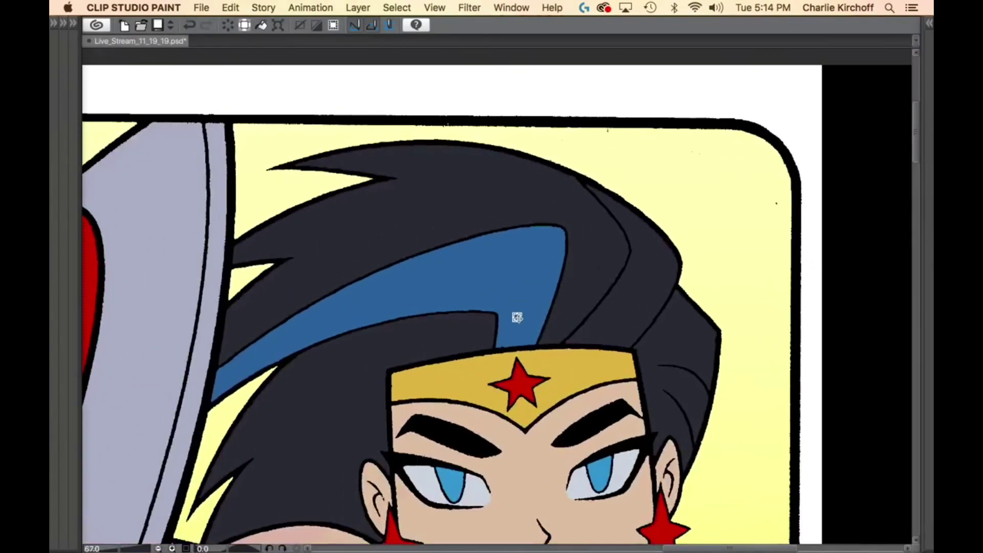
Softly darken the blue hair strand toward its bend near the tiara, reducing the Faux-toshop brush from 1000 to 600 and smaller.
key(Tab)
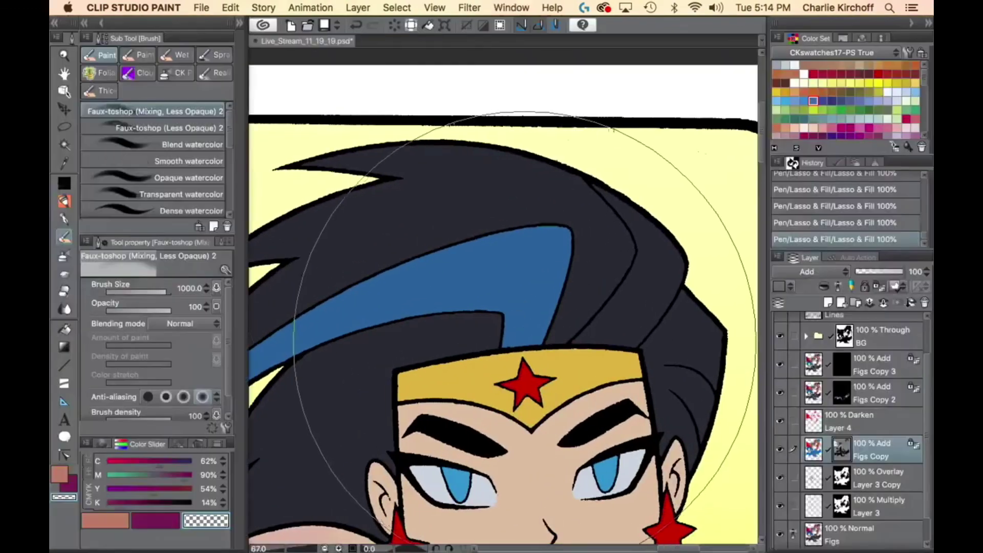
key(Tab)
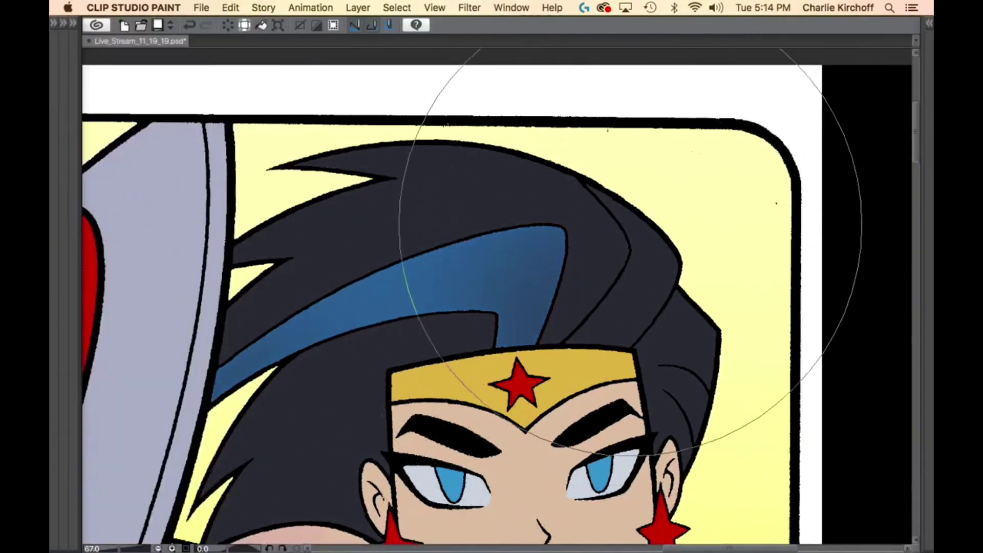
key([)
key([)
key([)
key(Tab)
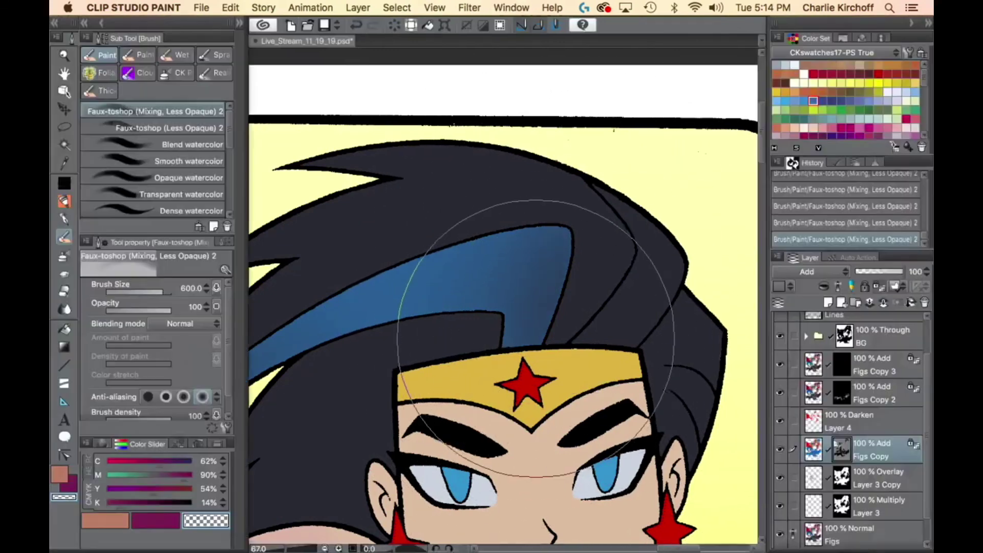
key([)
key([)
key(Tab)
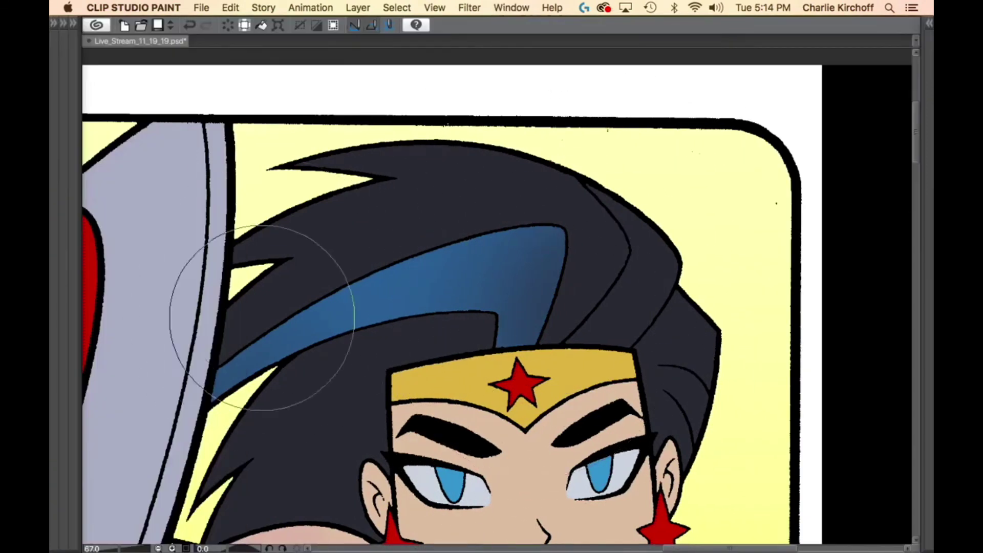
Refine the blue strand's soft shading with progressively smaller brush sizes, undoing the last stroke along its trailing end.
key([)
key([)
key([)
key([)
key([)
drag(204, 366, 384, 254)
key(super+z)
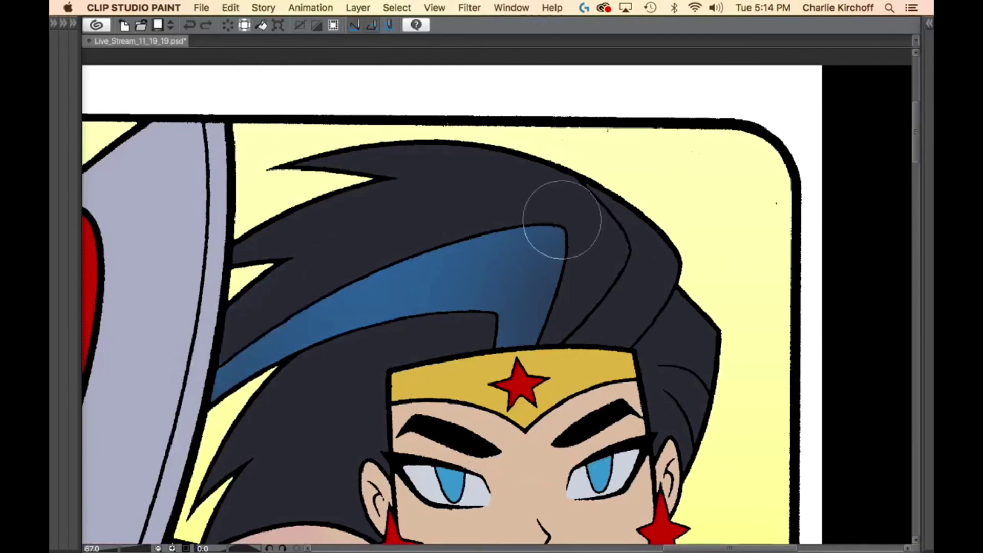
key([)
key([)
key([)
key([)
key([)
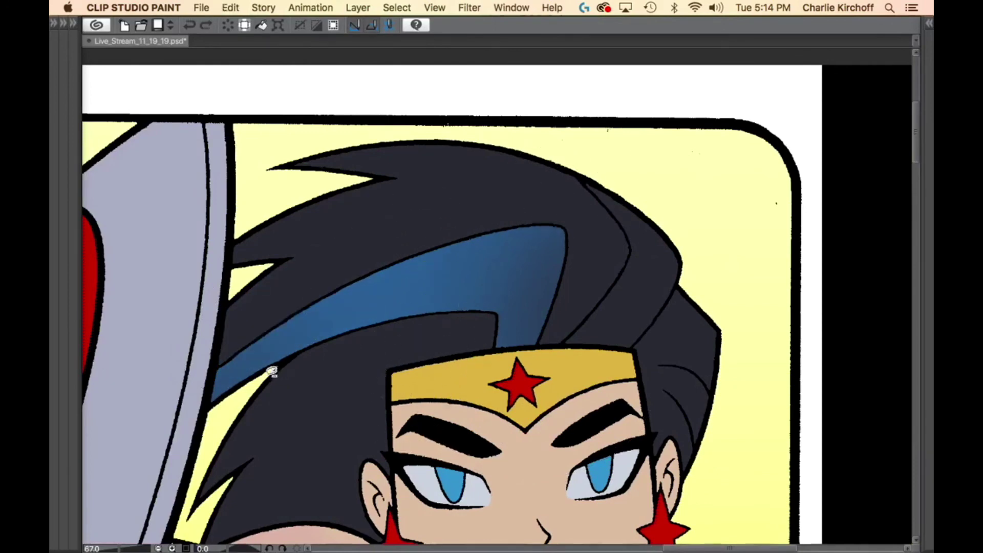
Subtract the dark hair beside Wonder Woman's face and the strands below her arm from the selection.
mouse_move(266, 375)
mouse_down()
mouse_move(336, 334)
mouse_move(435, 313)
mouse_move(357, 463)
mouse_move(268, 494)
mouse_up()
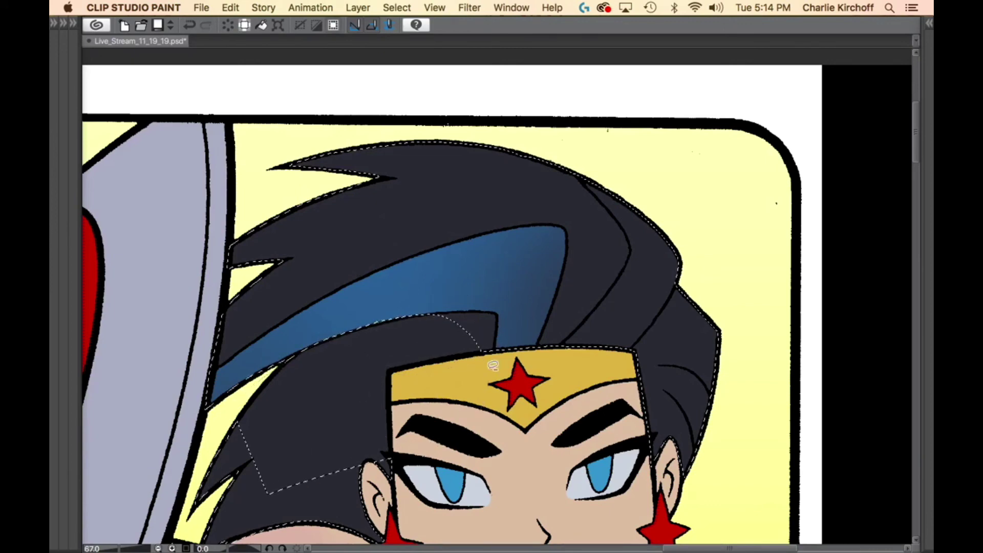
mouse_move(486, 378)
mouse_down()
mouse_move(498, 336)
mouse_move(491, 309)
mouse_move(446, 309)
mouse_move(404, 332)
mouse_up()
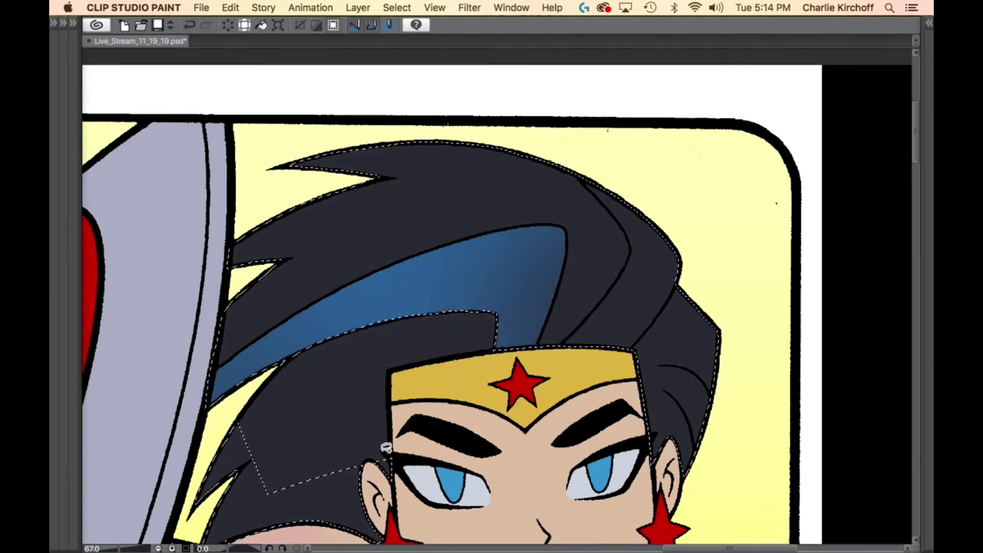
drag(396, 521, 448, 298)
mouse_move(446, 417)
mouse_down()
mouse_move(345, 169)
mouse_move(404, 409)
mouse_move(438, 416)
mouse_up()
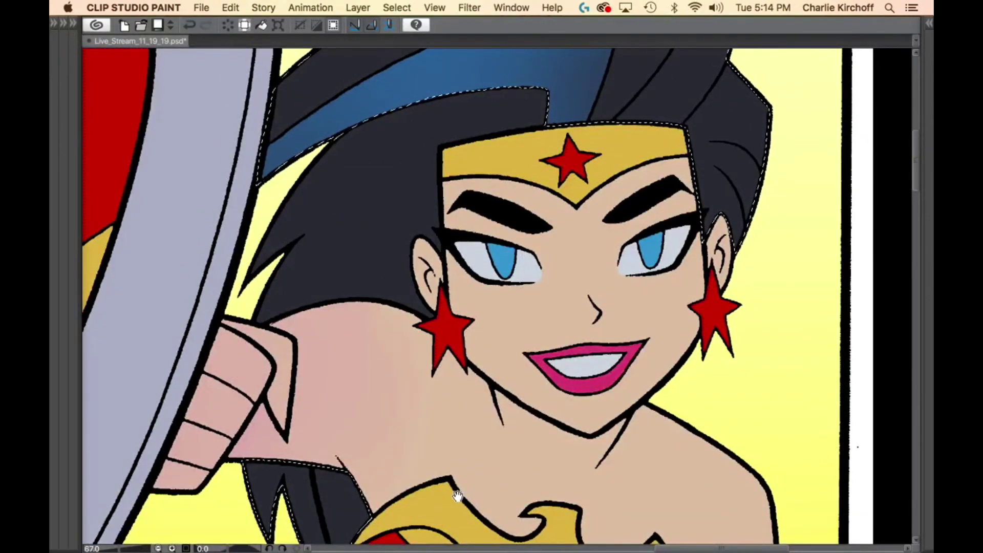
drag(551, 432, 636, 262)
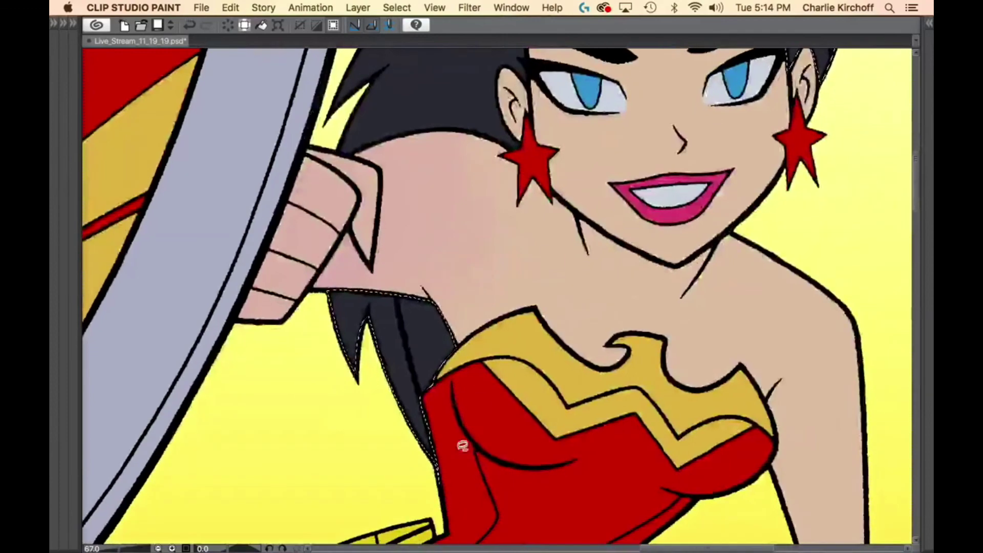
drag(434, 515, 472, 492)
Subtract the dark hair on the far side of the head from the selection, following the blue strand's bend.
scroll(634, 164, up, 10)
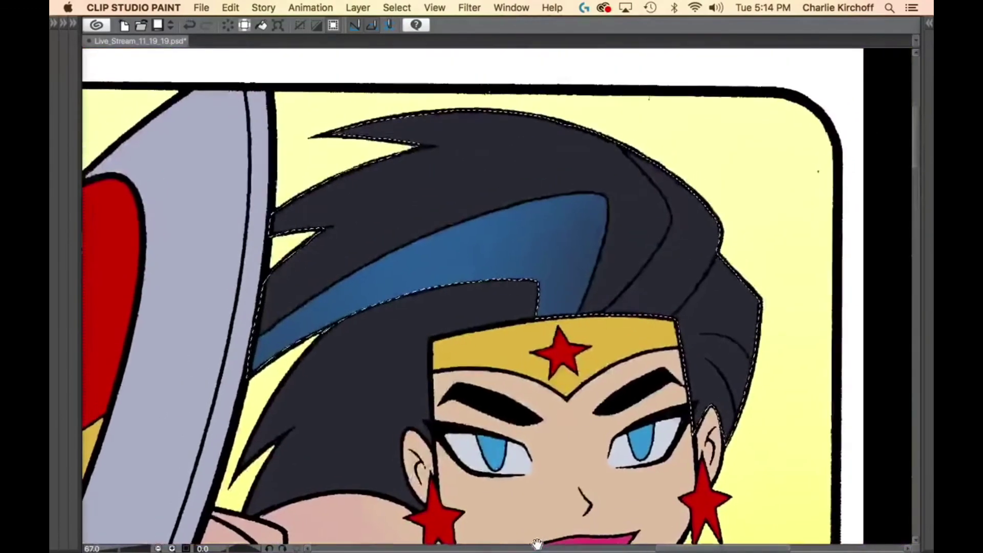
mouse_move(579, 402)
mouse_down()
mouse_move(759, 204)
mouse_move(699, 516)
mouse_move(631, 498)
mouse_up()
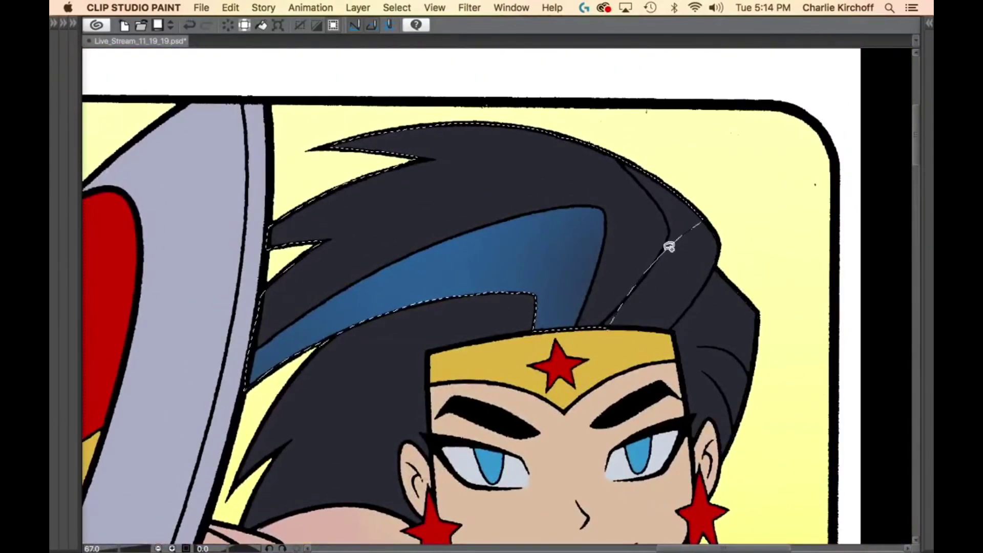
drag(661, 251, 688, 265)
scroll(688, 264, up, 1)
mouse_move(486, 399)
mouse_down()
mouse_move(662, 432)
mouse_move(583, 91)
mouse_move(527, 145)
mouse_move(542, 210)
mouse_move(494, 388)
mouse_up()
drag(520, 243, 735, 335)
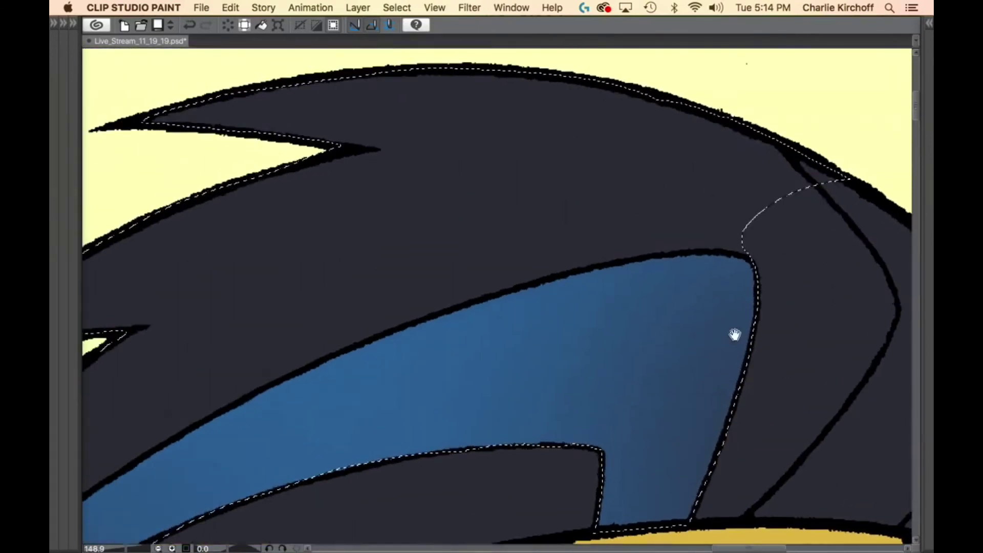
Subtract the dark crown and trailing spikes from the selection so that only the curved blue strand stays selected.
mouse_move(440, 346)
mouse_down()
mouse_move(626, 310)
mouse_move(659, 219)
mouse_up()
mouse_move(184, 455)
mouse_down()
mouse_move(258, 438)
mouse_move(496, 278)
mouse_move(569, 96)
mouse_move(515, 66)
mouse_up()
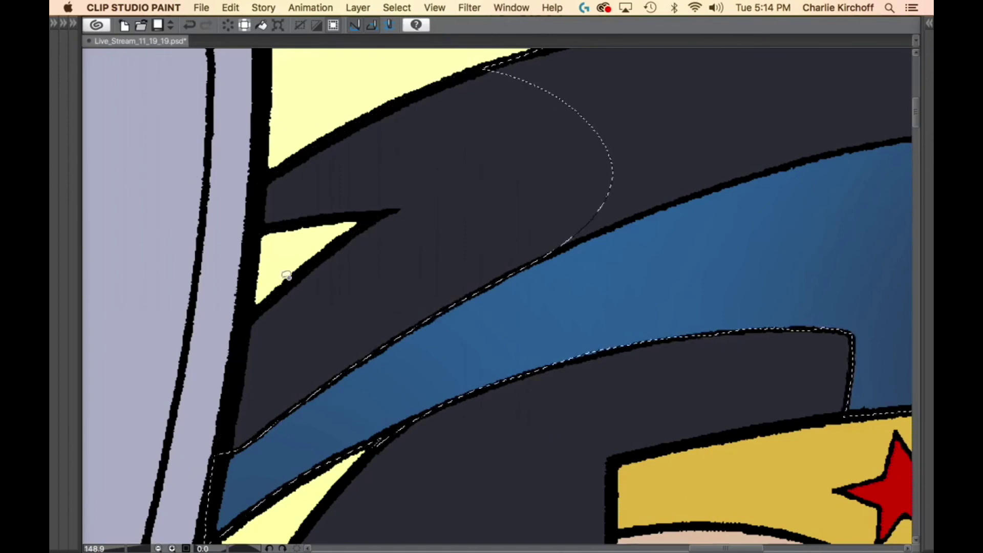
mouse_move(740, 226)
mouse_down()
mouse_move(563, 370)
mouse_move(532, 417)
mouse_up()
mouse_move(580, 92)
mouse_down()
mouse_move(486, 65)
mouse_move(153, 140)
mouse_move(262, 350)
mouse_move(267, 418)
mouse_move(319, 429)
mouse_move(436, 378)
mouse_move(656, 314)
mouse_move(761, 304)
mouse_move(840, 317)
mouse_move(883, 284)
mouse_move(906, 245)
mouse_move(838, 147)
mouse_move(580, 91)
mouse_up()
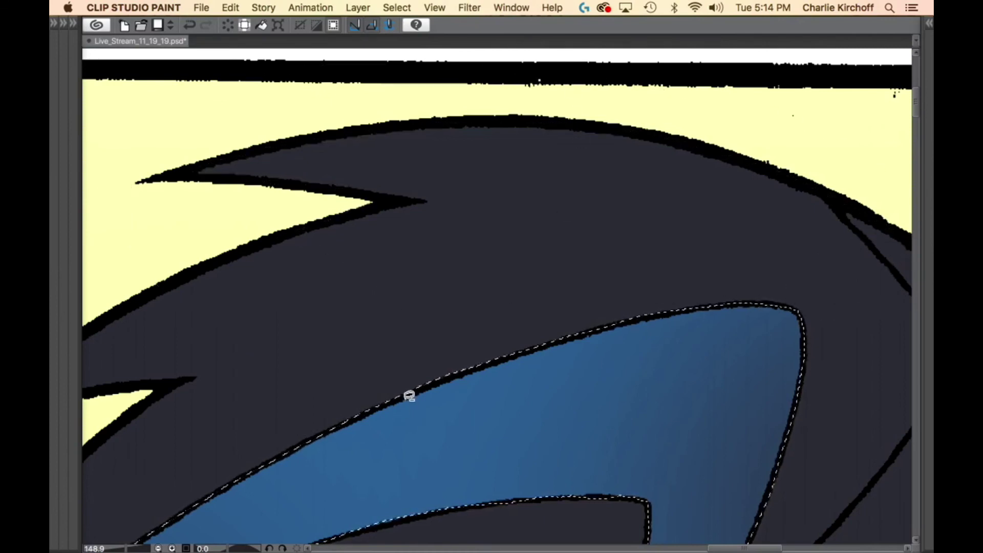
Brush a brighter blue highlight along the selected hair strand with the Faux-toshop (Mixing, Less Opaque) 2 brush at size 500.
mouse_move(490, 311)
mouse_down()
mouse_move(310, 415)
mouse_move(336, 422)
mouse_move(591, 330)
mouse_move(816, 281)
mouse_move(556, 254)
mouse_up()
scroll(761, 361, down, 5)
mouse_move(758, 400)
mouse_down()
mouse_move(621, 358)
mouse_move(570, 357)
mouse_up()
scroll(597, 333, up, 3)
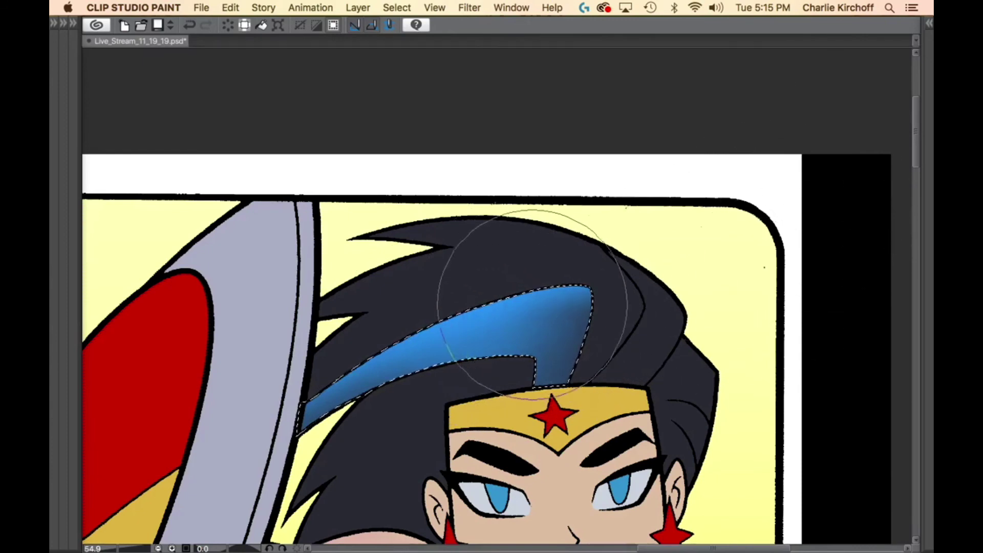
key(Tab)
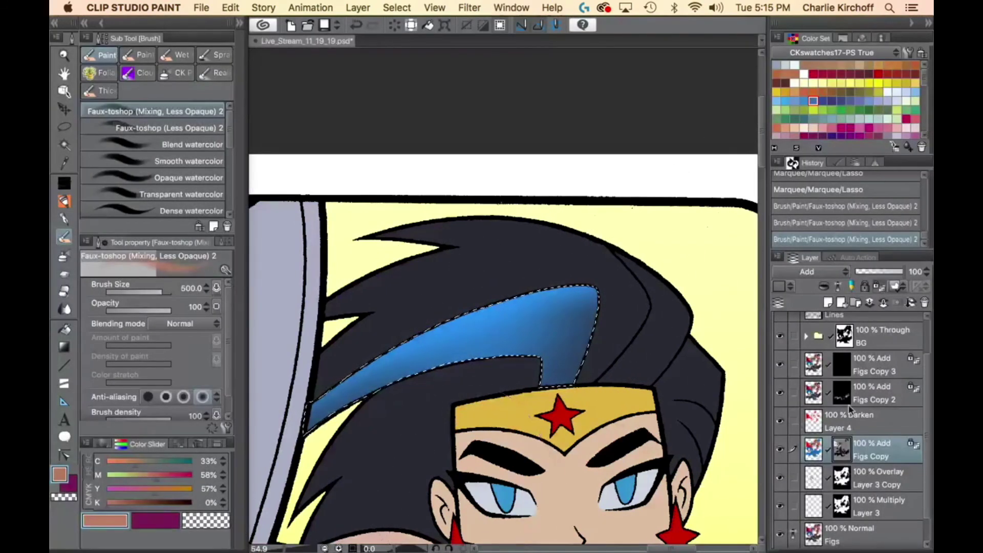
On the Figs Copy 2 layer, lasso the lower and upper edges off the blue strand's selection, leaving a narrower inner band.
click(869, 390)
key(m)
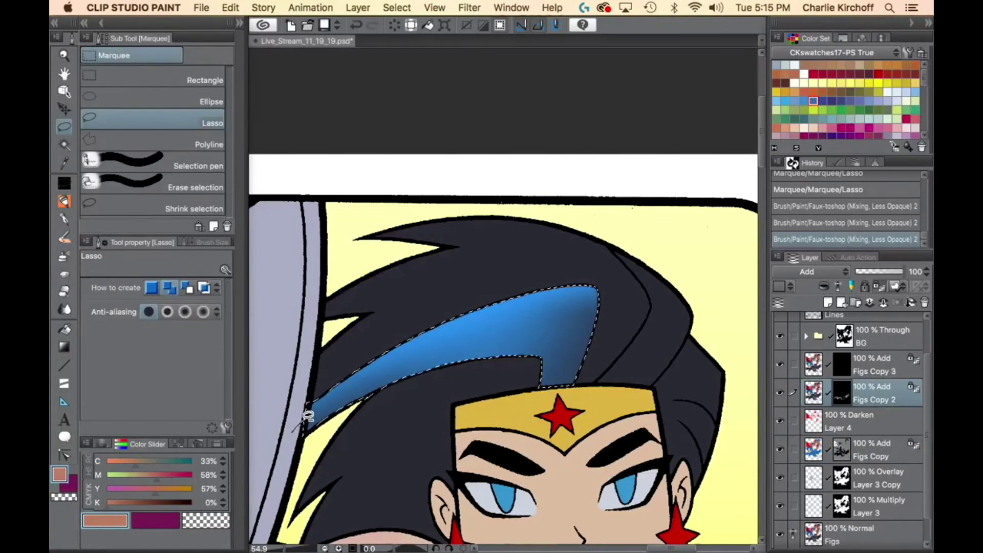
drag(562, 376, 559, 384)
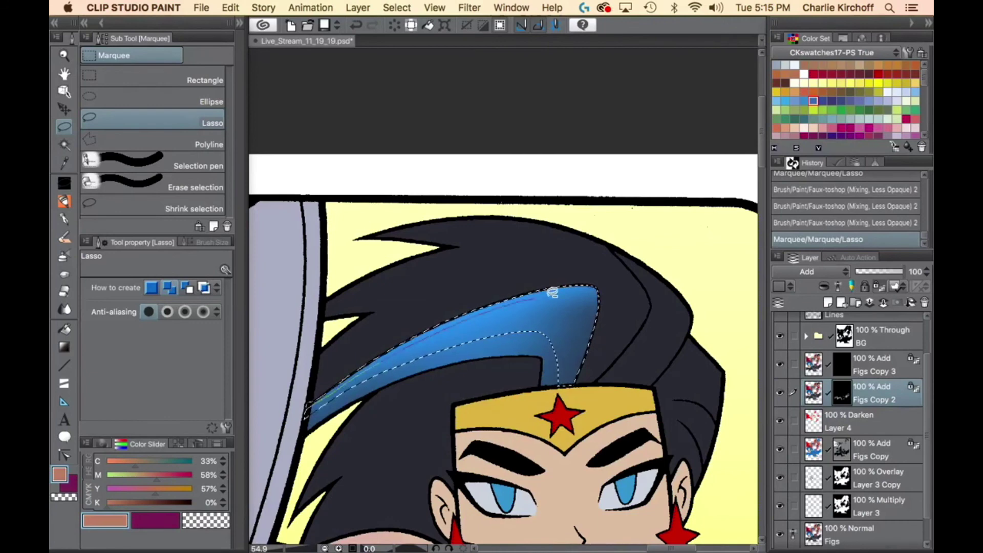
drag(625, 426, 622, 425)
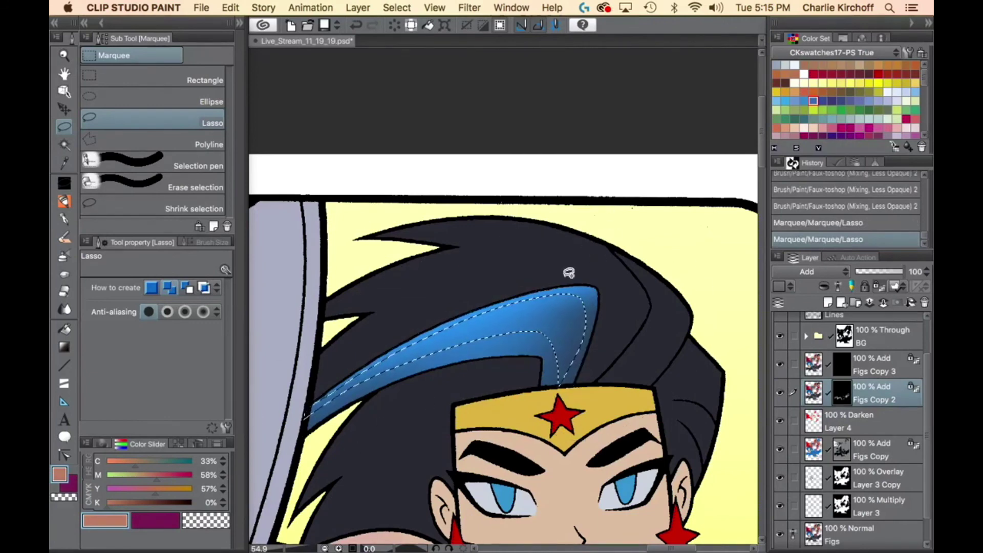
Brush a lighter highlight into the inner band of the blue strand at brush size 500 and clear the selection.
key(b)
drag(457, 358, 579, 272)
key(super+d)
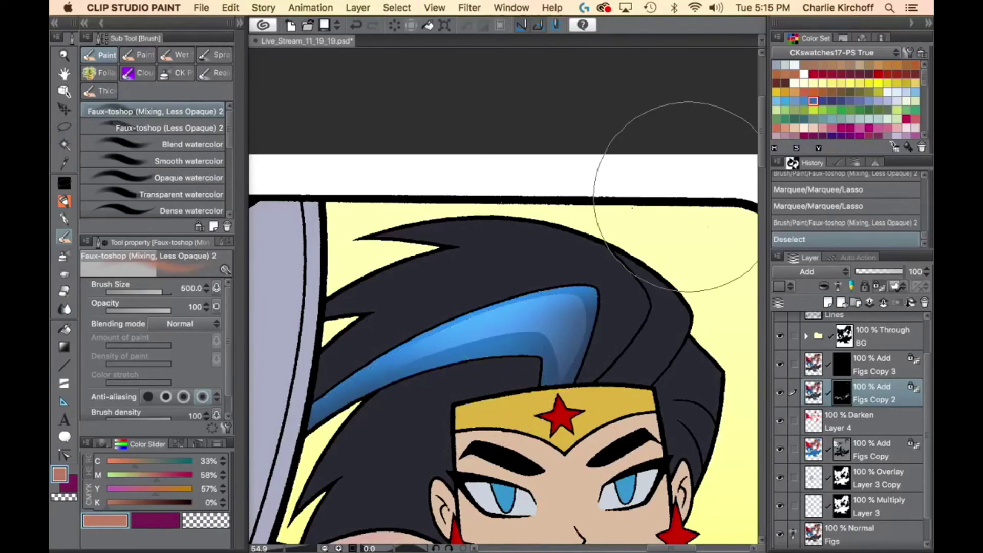
Select Wonder Woman's whole hair area with the Refer Flats auto select and make the Figs Copy 3 layer's mask active.
key(w)
click(617, 332)
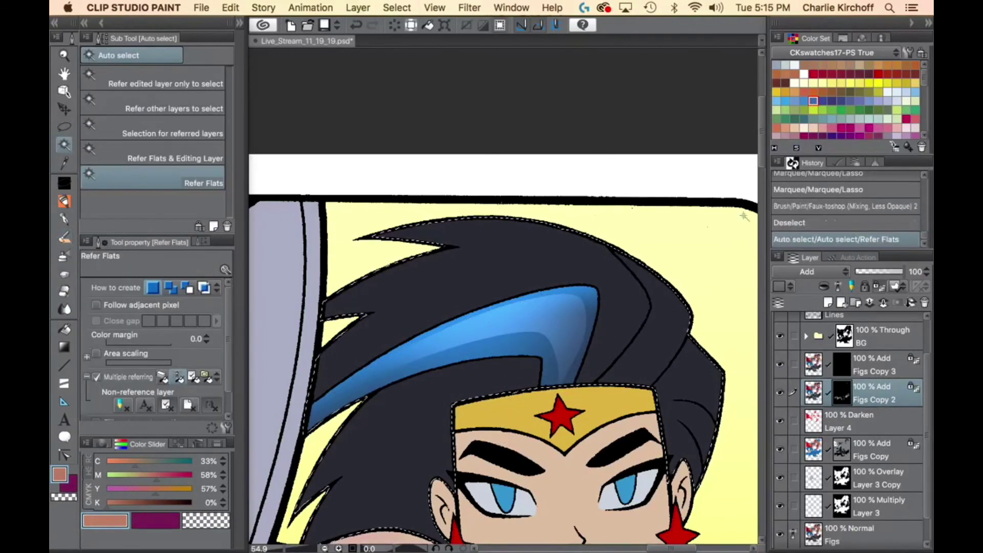
click(845, 373)
drag(593, 485, 650, 206)
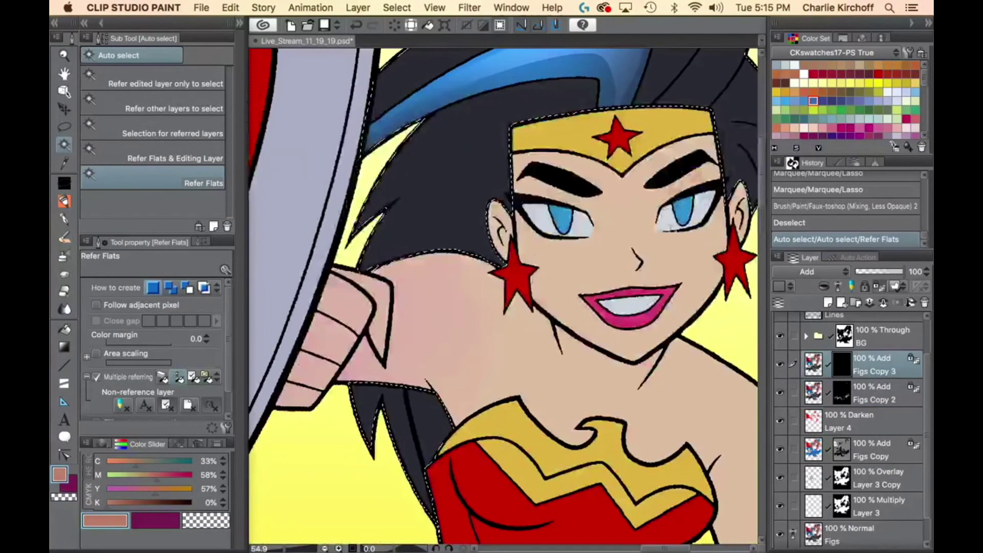
click(650, 206)
Brush a soft glow over the selected hair, from the lower strands up to the crown, with the Faux-toshop (Mixing, Less Opaque) 2 brush at size 1000.
key(b)
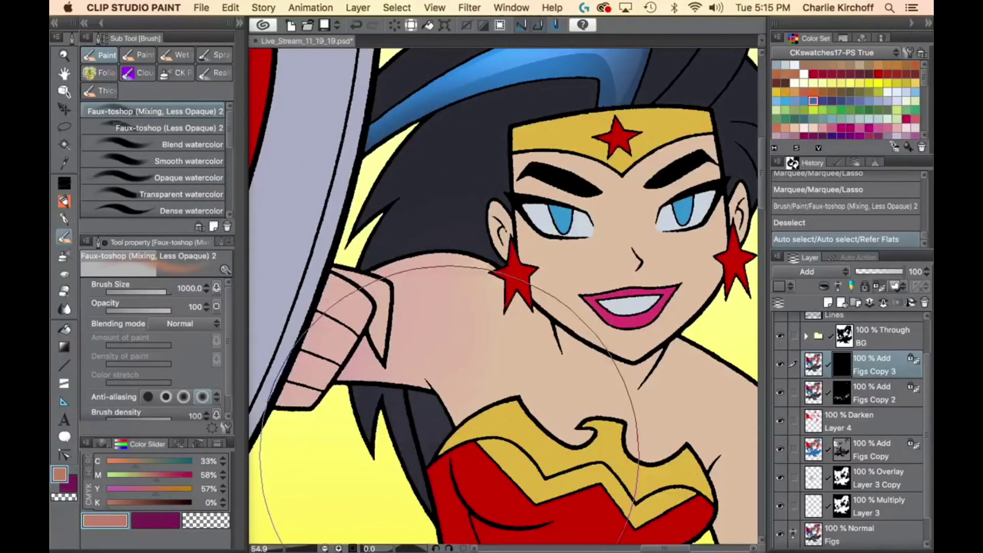
mouse_move(450, 455)
mouse_down()
mouse_move(610, 360)
mouse_move(600, 368)
mouse_up()
key(super+space)
drag(651, 351, 512, 487)
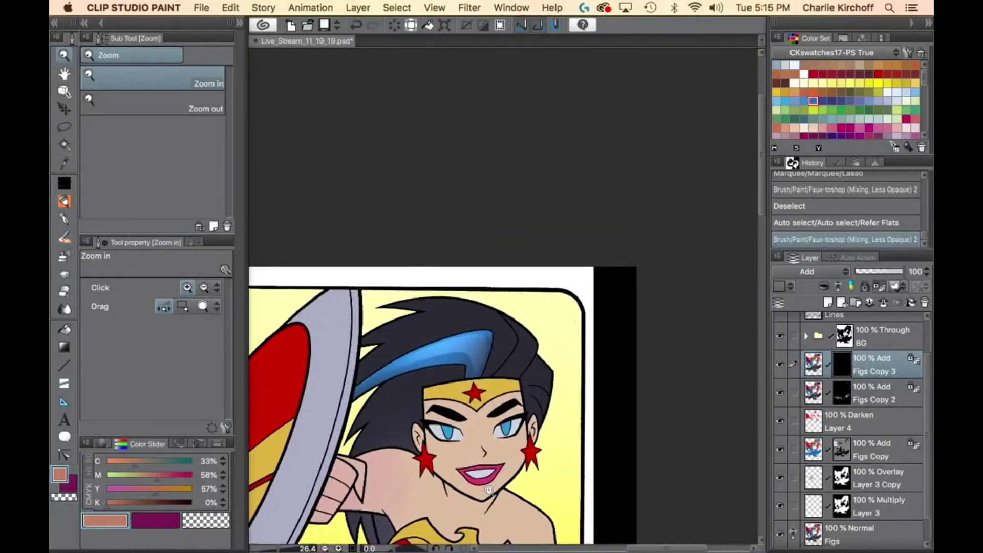
key(b)
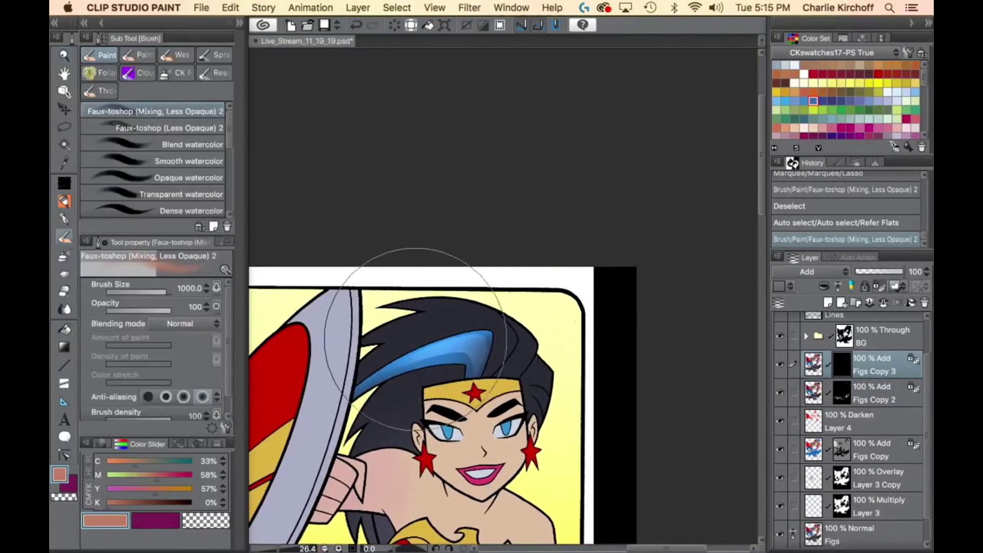
click(506, 310)
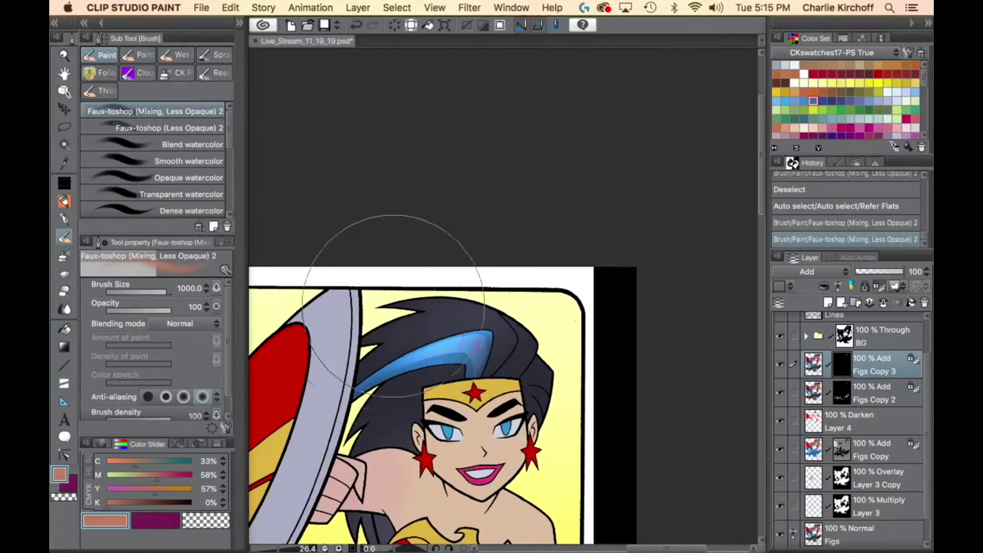
click(559, 330)
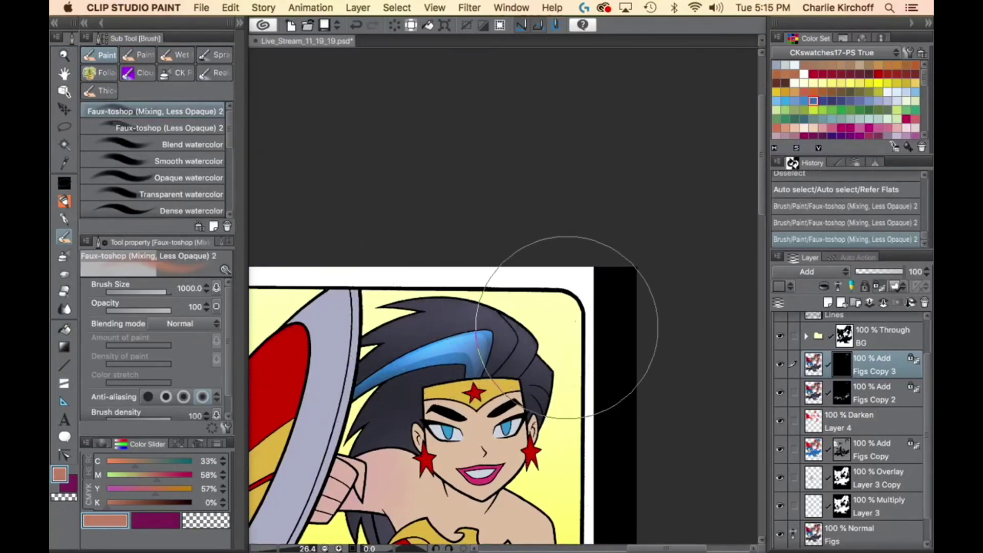
Brush soft highlights into Wonder Woman's dark hair on the Figs Copy 3 mask with the 1000-size Faux-toshop brush.
click(543, 307)
click(528, 302)
Carve hard-edged shadows into the outer locks of Wonder Woman's hair using Lasso & Fill 100% with transparent colour.
key(z)
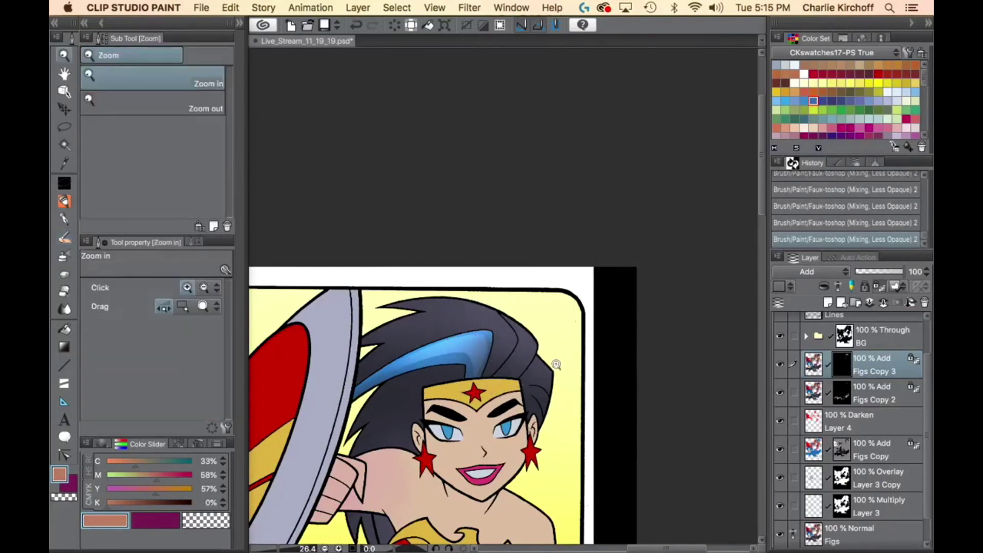
drag(557, 365, 599, 371)
key(p)
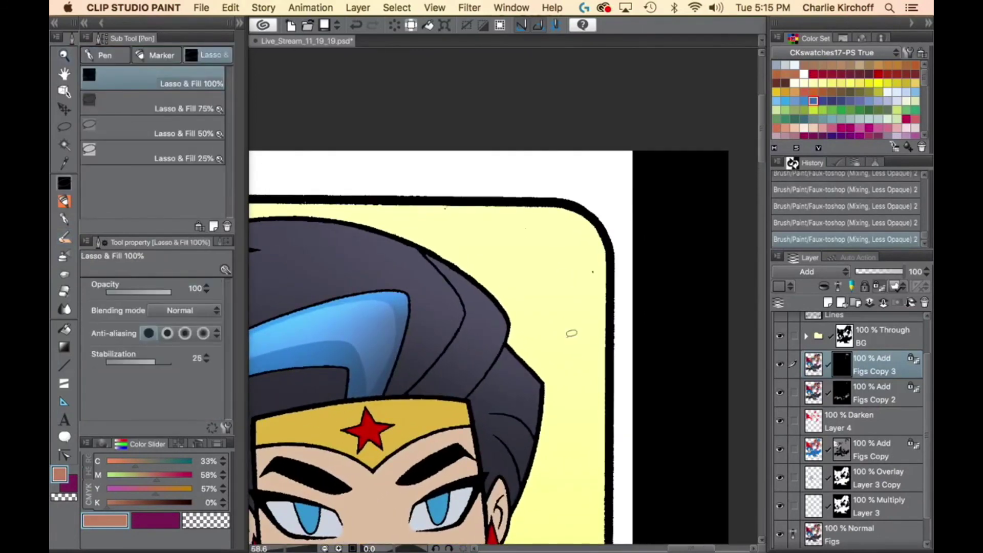
key(c)
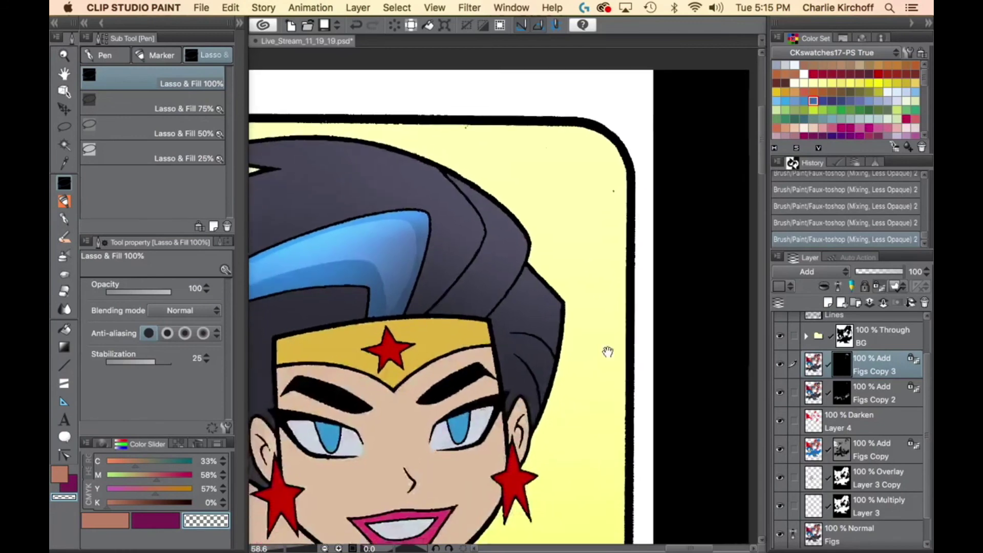
scroll(571, 333, down, 5)
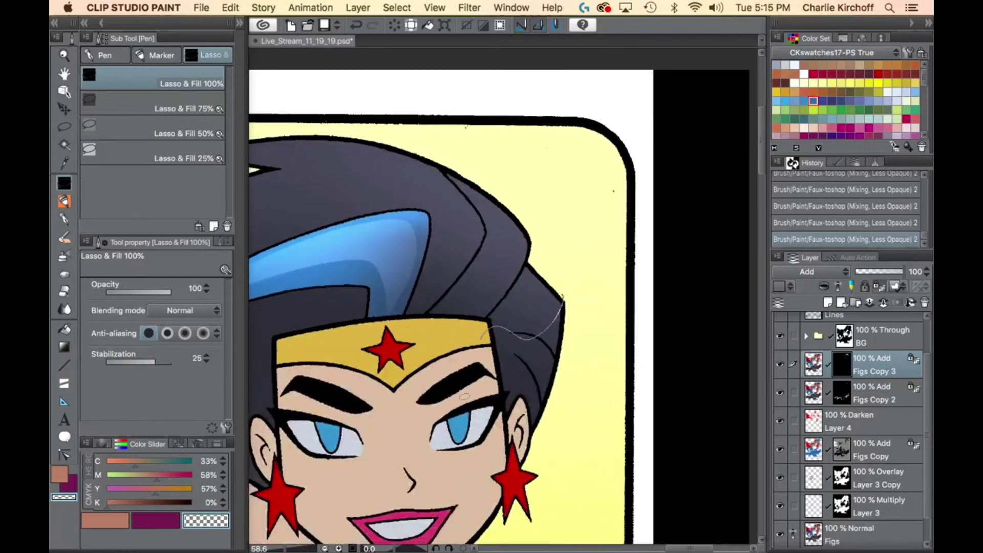
drag(564, 297, 496, 400)
scroll(535, 312, up, 3)
drag(519, 338, 540, 310)
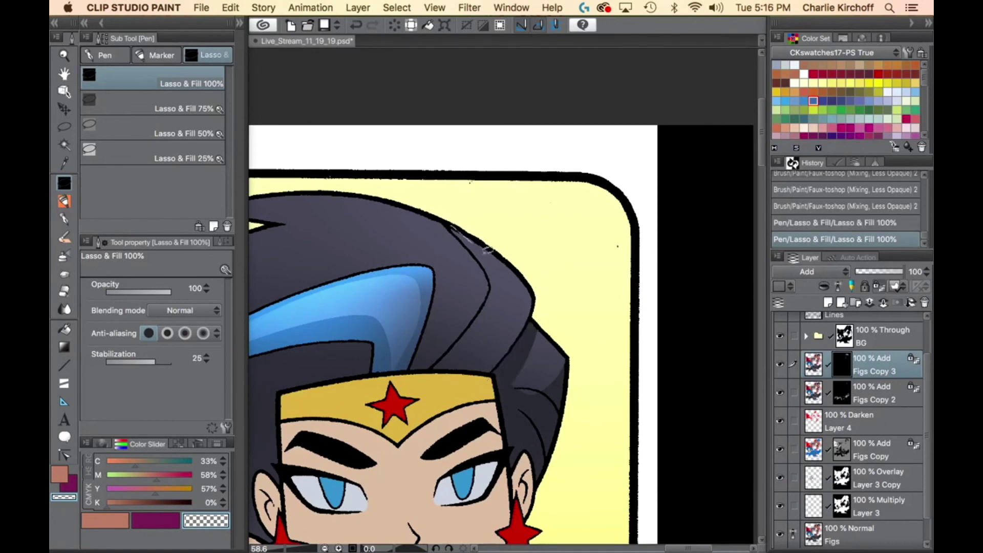
drag(472, 247, 453, 228)
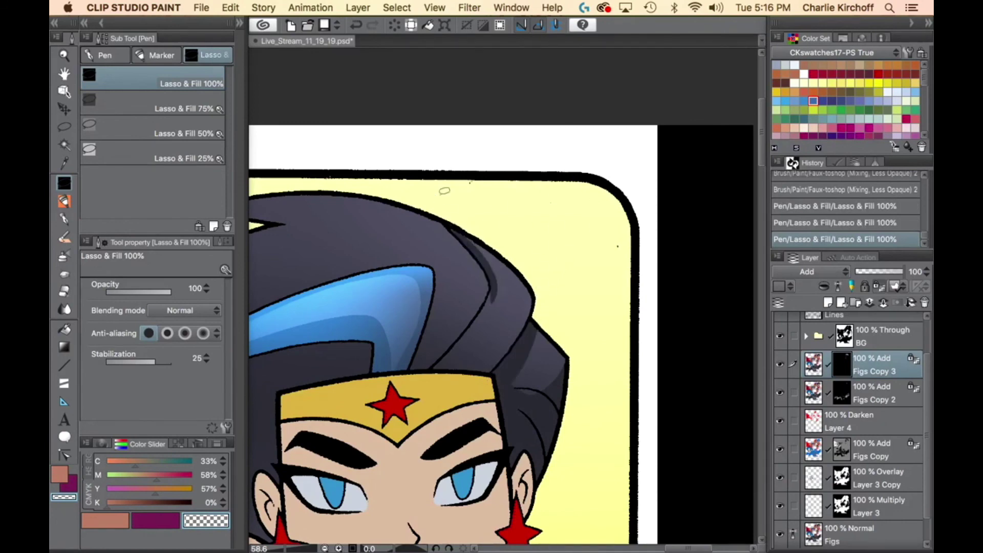
drag(512, 281, 501, 367)
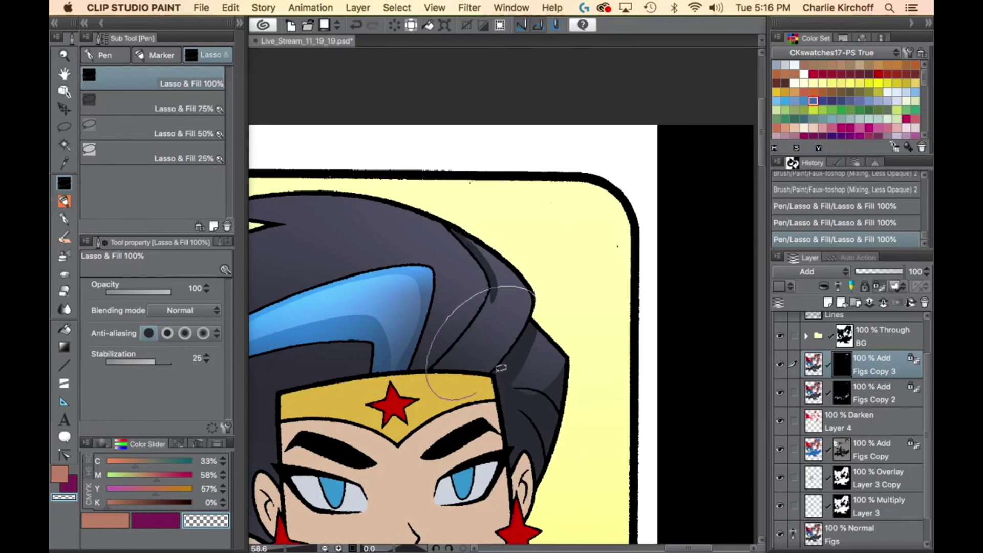
Clear the hair selection and save the document.
key(super+space)
mouse_move(612, 354)
mouse_down()
mouse_move(573, 362)
mouse_move(543, 408)
mouse_up()
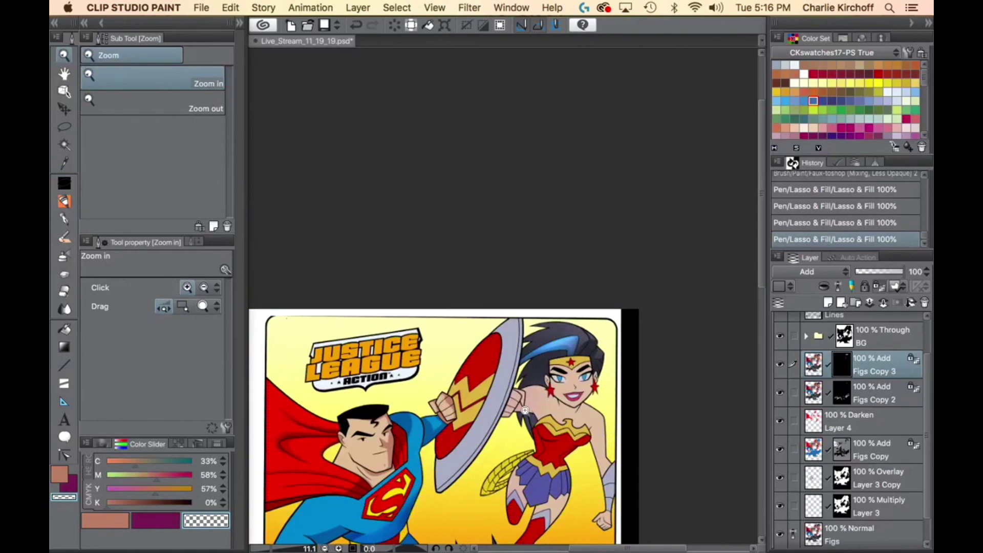
key(super+d)
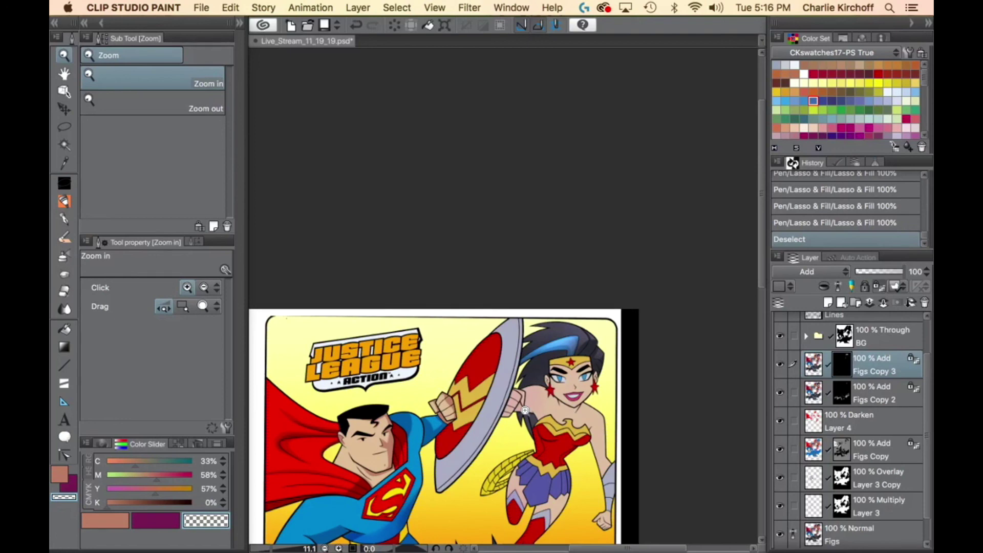
key(super+s)
Try to lasso-fill a transparent shadow along the shield's lower rim on the Figs Copy 3 mask.
drag(526, 435, 550, 361)
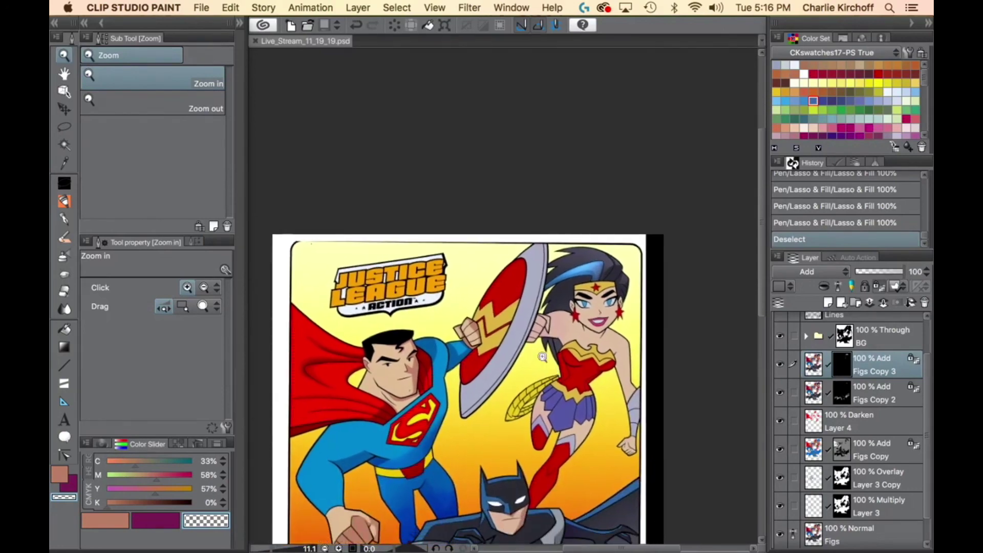
drag(509, 388, 548, 366)
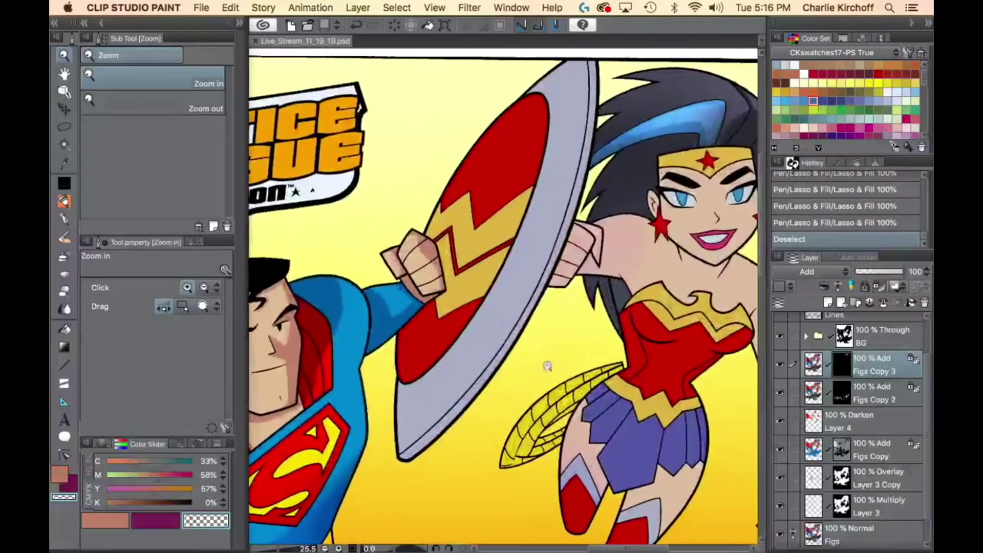
mouse_move(453, 442)
mouse_down()
mouse_move(493, 409)
mouse_move(483, 434)
mouse_move(492, 400)
mouse_up()
key(p)
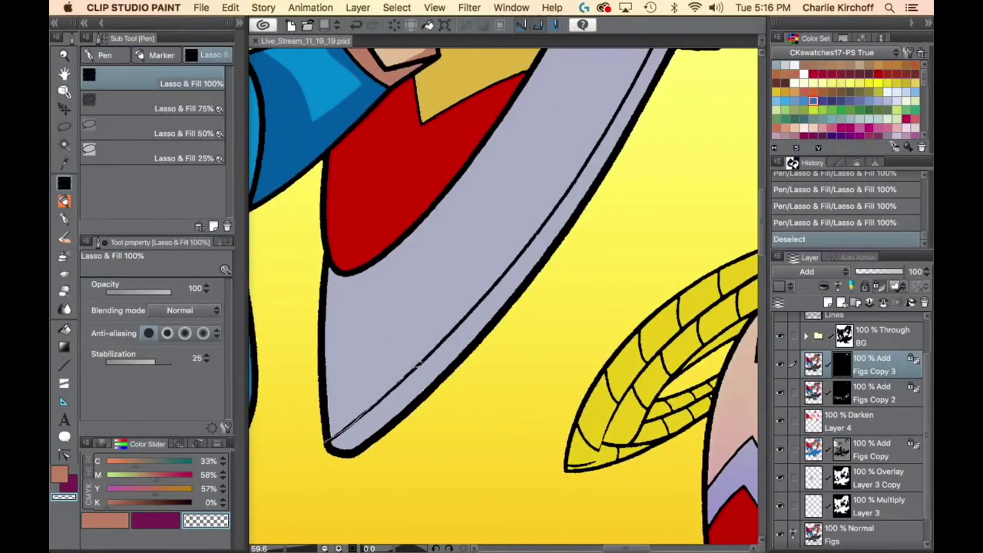
drag(418, 364, 434, 438)
key(x)
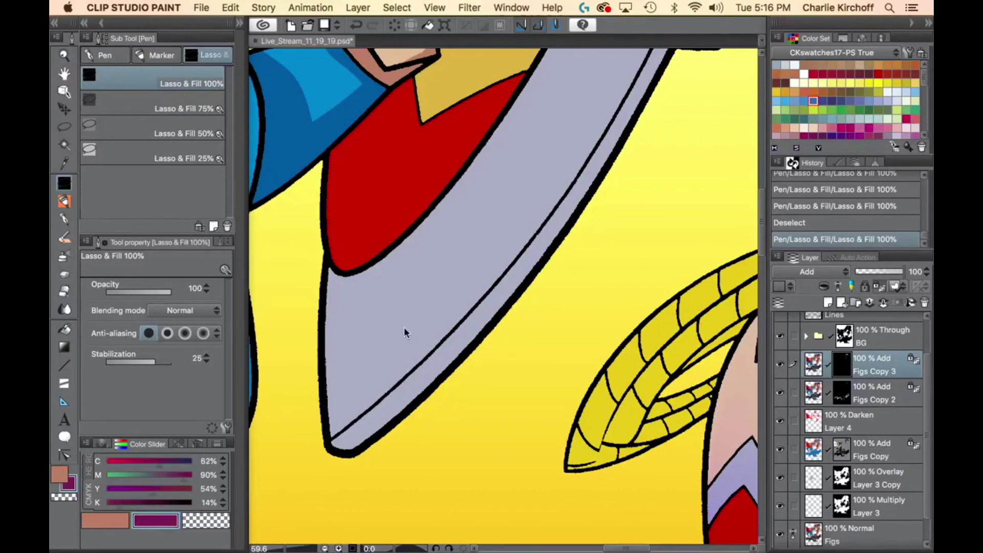
key(x)
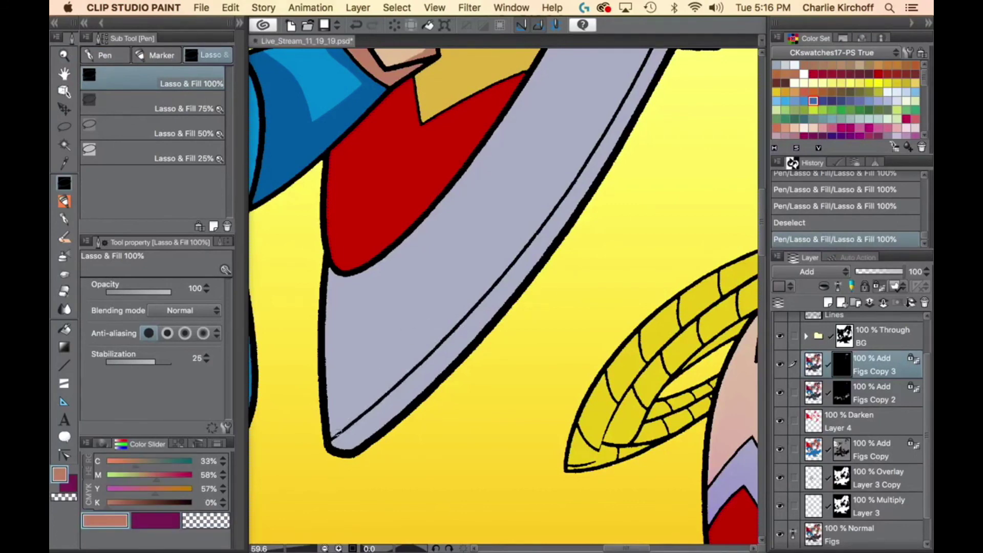
key(c)
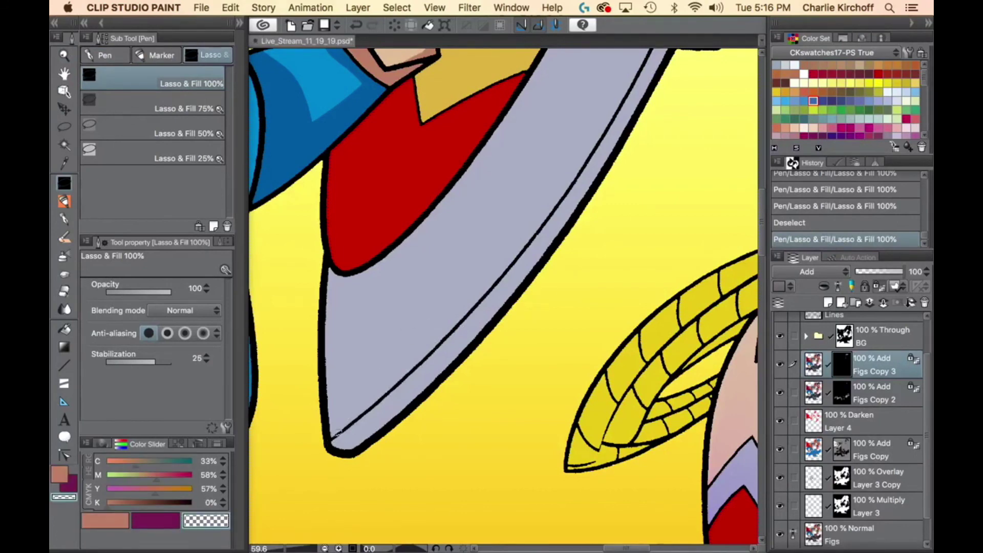
drag(367, 411, 433, 421)
Switch to the Figs Copy layer mask and lasso-fill a transparent shadow along the lower part of the shield's outer rim.
click(844, 456)
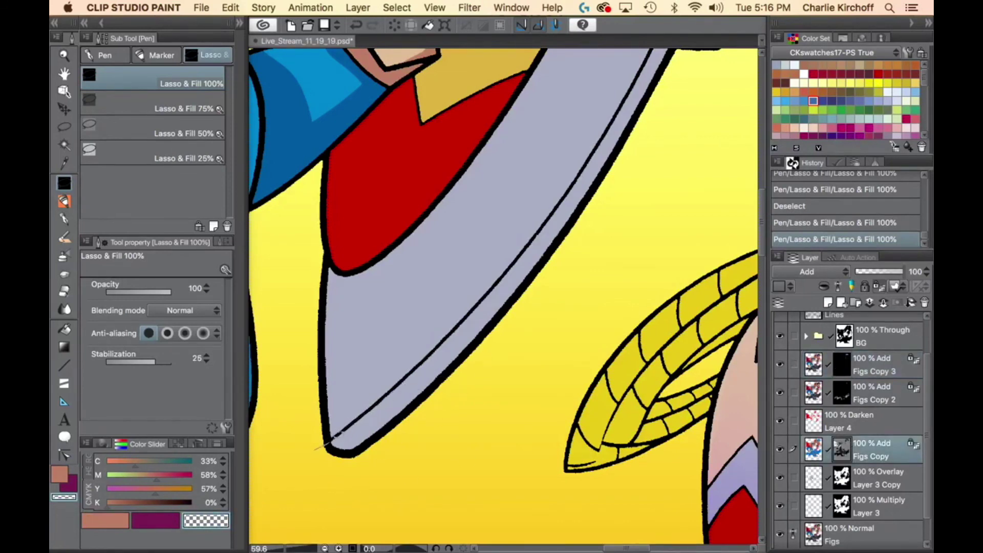
mouse_move(462, 372)
mouse_down()
mouse_move(396, 443)
mouse_move(399, 413)
mouse_up()
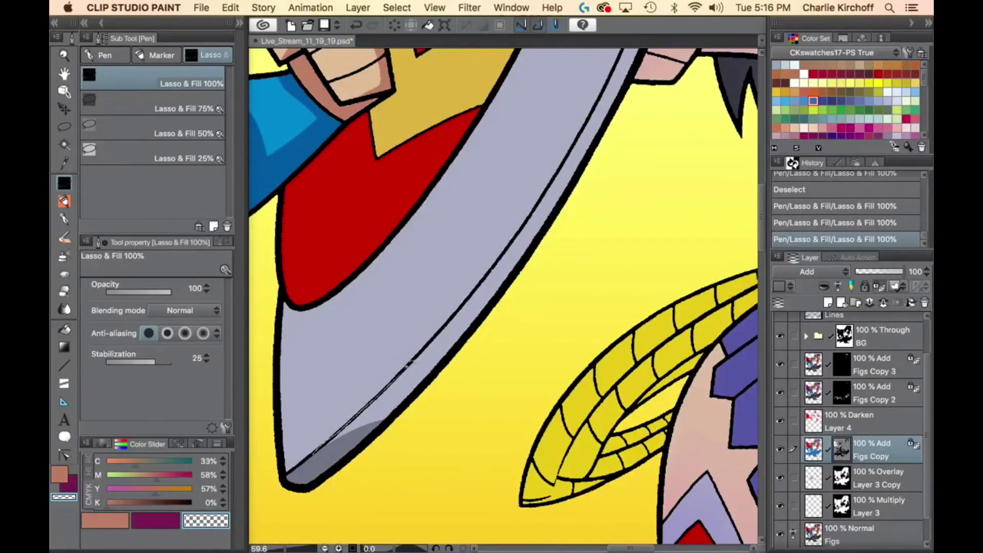
mouse_move(410, 363)
mouse_down()
mouse_move(516, 287)
mouse_move(408, 397)
mouse_up()
scroll(450, 406, up, 5)
scroll(450, 406, right, 3)
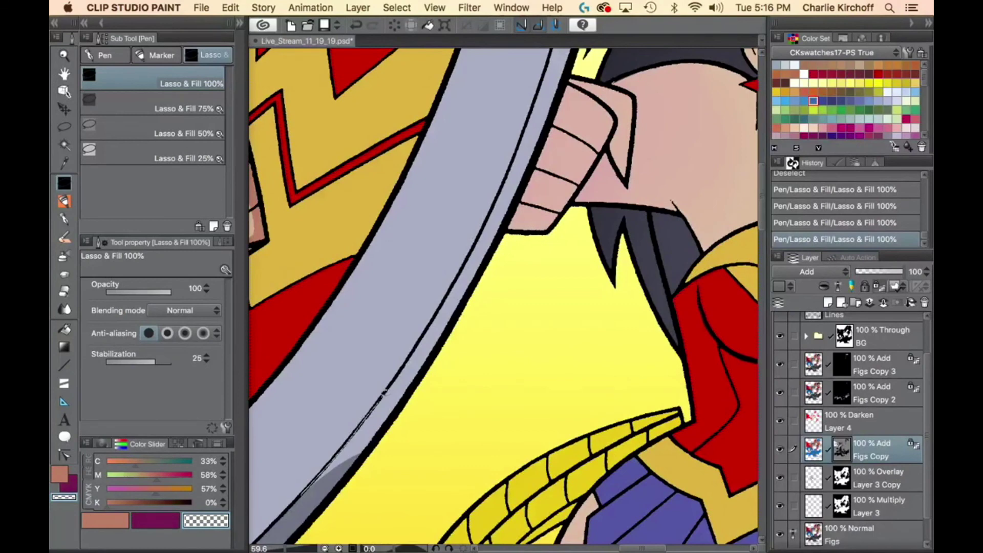
mouse_move(485, 295)
mouse_down()
mouse_move(321, 513)
mouse_move(310, 505)
mouse_up()
drag(494, 218, 459, 283)
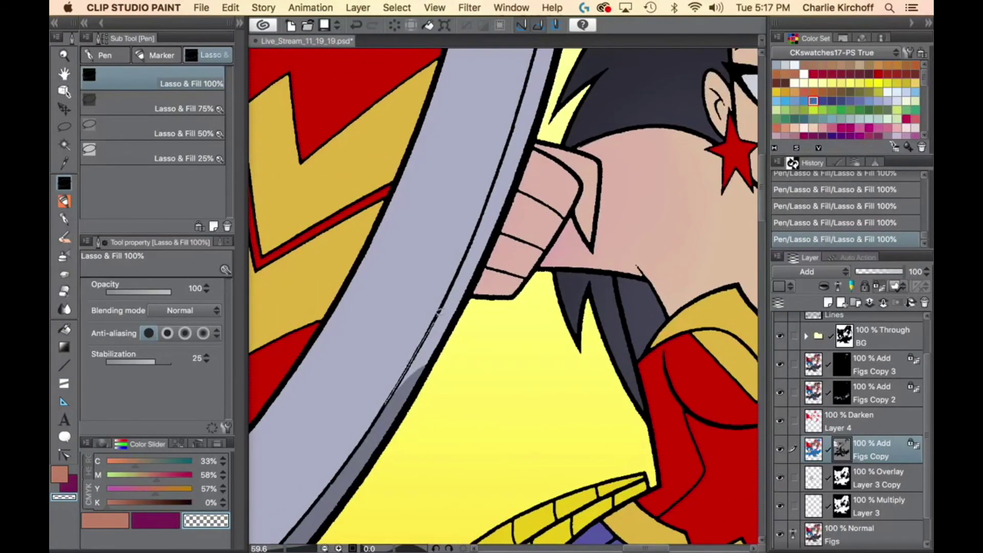
Extend the rim shadow past Wonder Woman's hand up to the top edge of the shield with transparent lasso fills.
drag(466, 310, 476, 271)
scroll(484, 238, up, 4)
scroll(485, 237, right, 2)
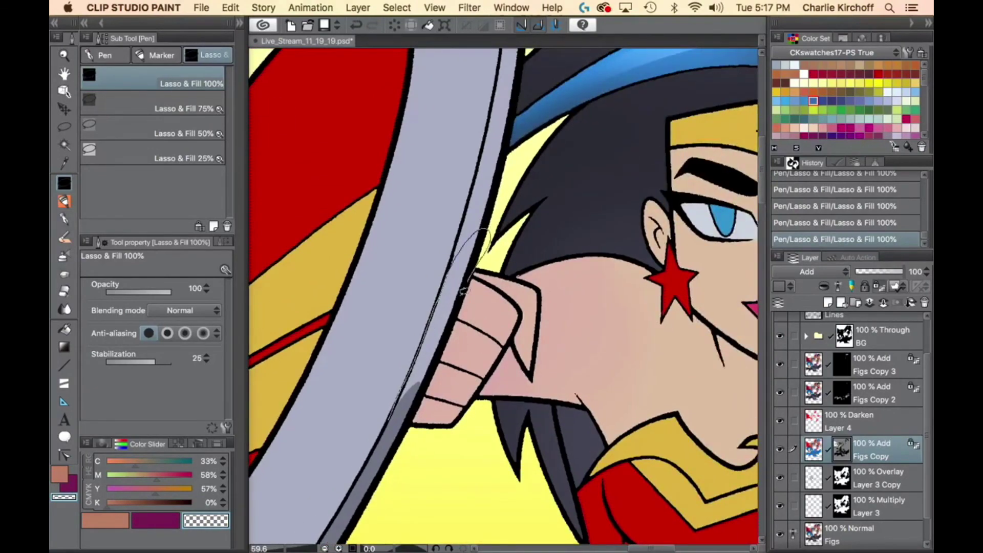
drag(426, 375, 465, 231)
scroll(465, 231, up, 4)
scroll(465, 231, right, 2)
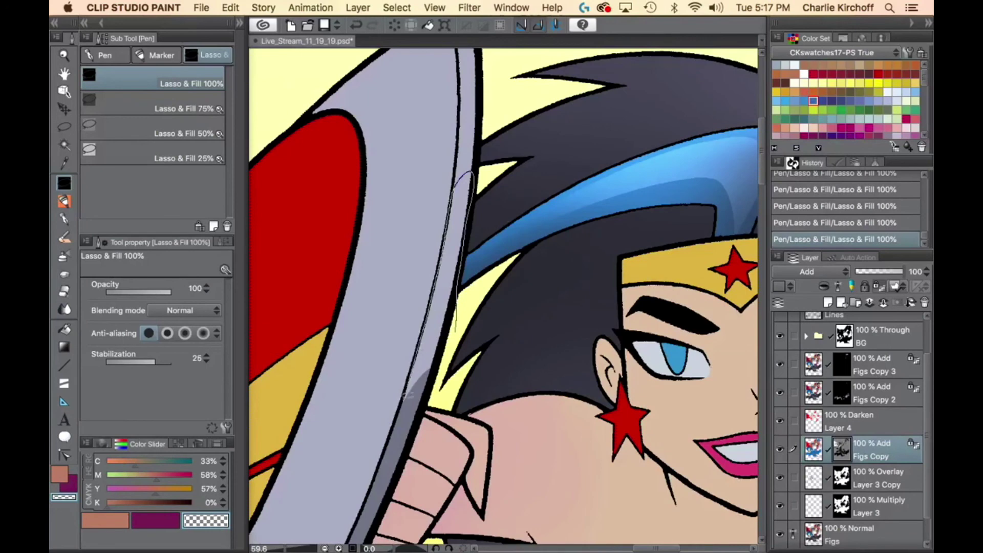
drag(429, 385, 426, 389)
scroll(442, 154, up, 5)
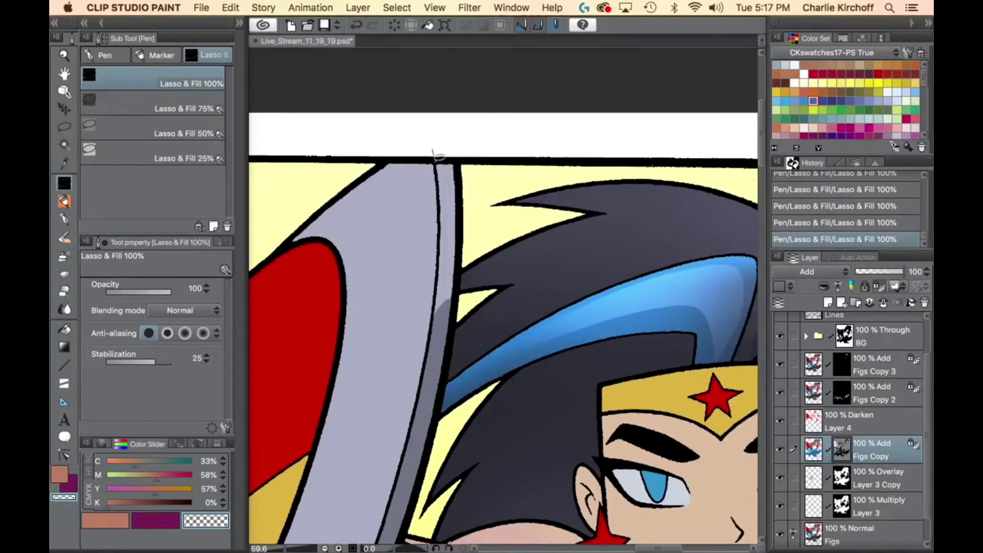
drag(438, 156, 443, 213)
drag(480, 196, 464, 121)
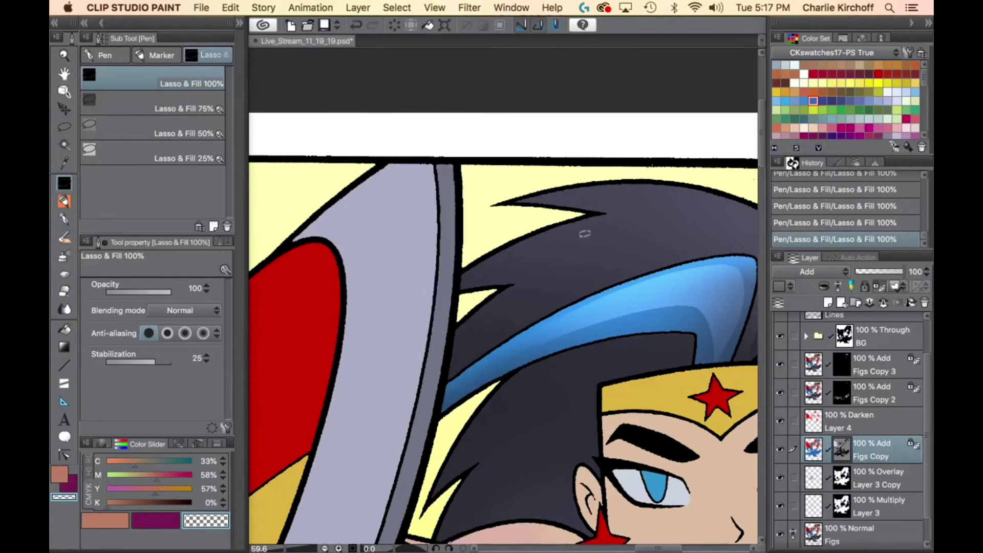
Lasso-fill a broad transparent shadow across the shield's face, covering the silver, gold and red areas.
drag(517, 332, 463, 338)
drag(461, 359, 484, 244)
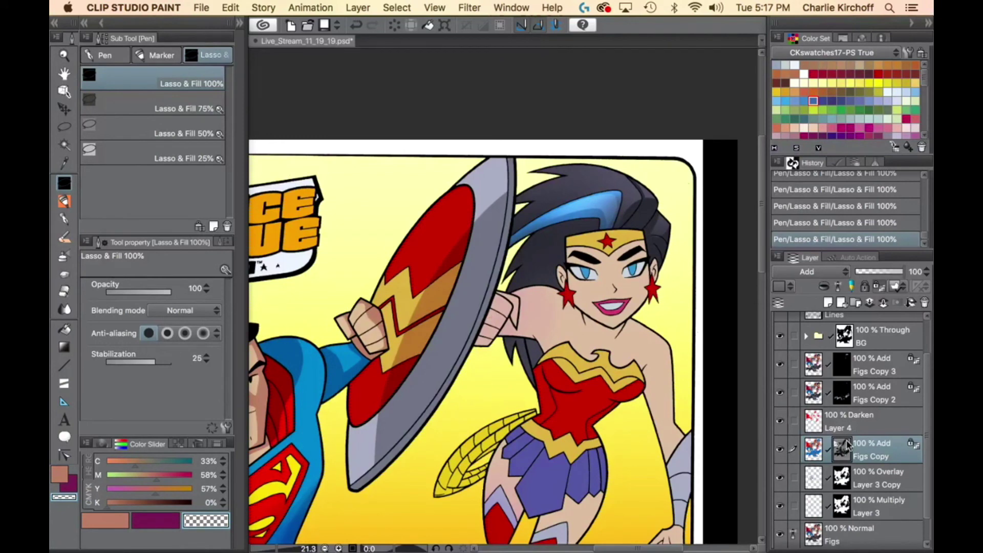
key(w)
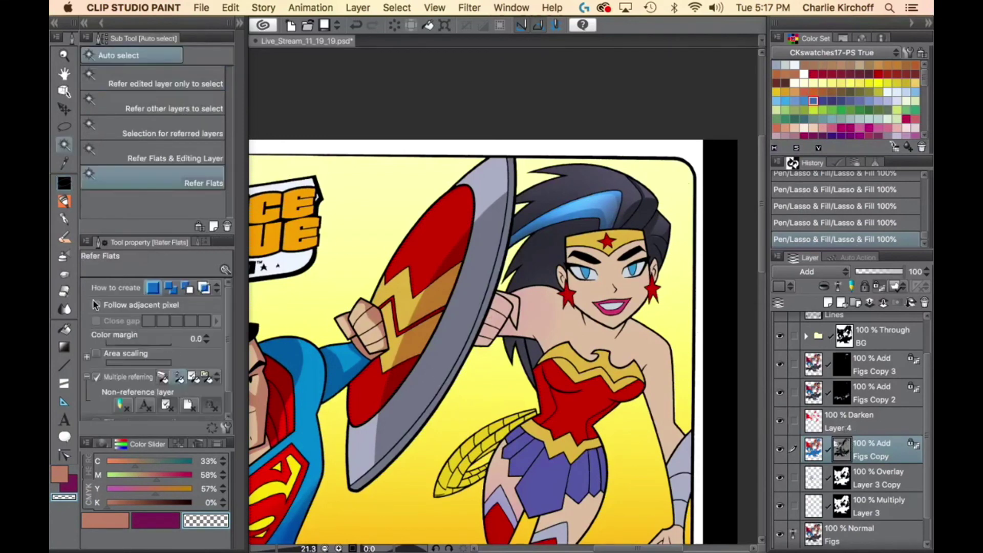
click(372, 383)
click(407, 431)
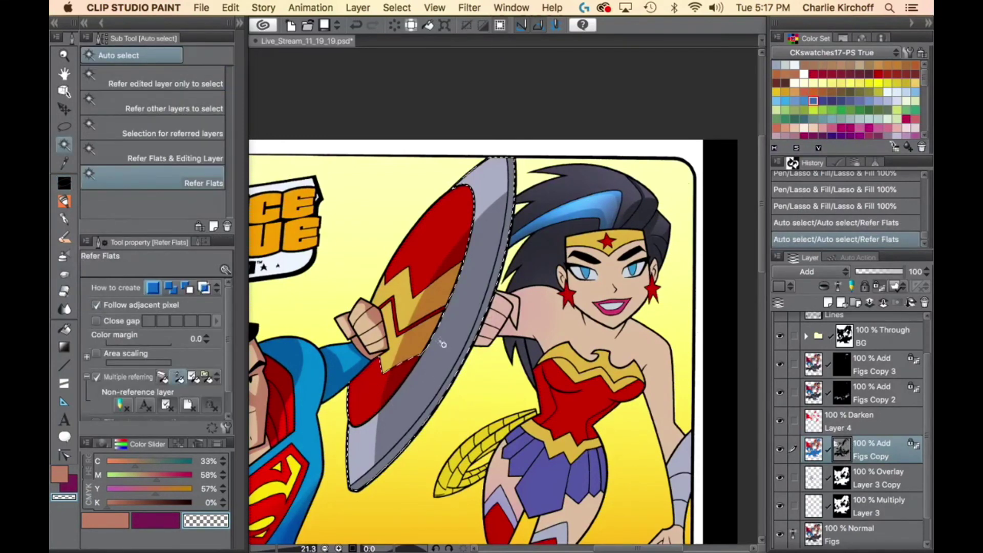
click(429, 340)
click(423, 298)
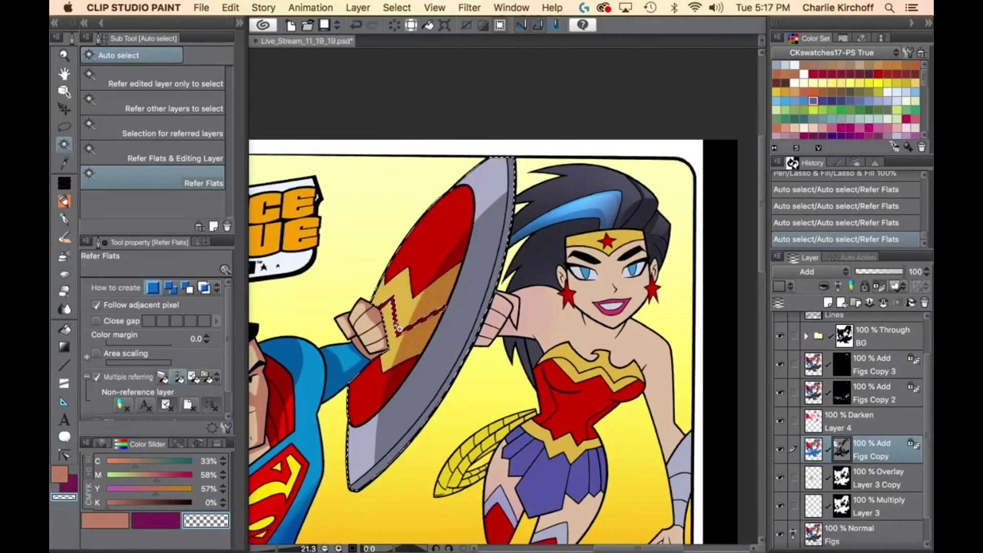
click(429, 321)
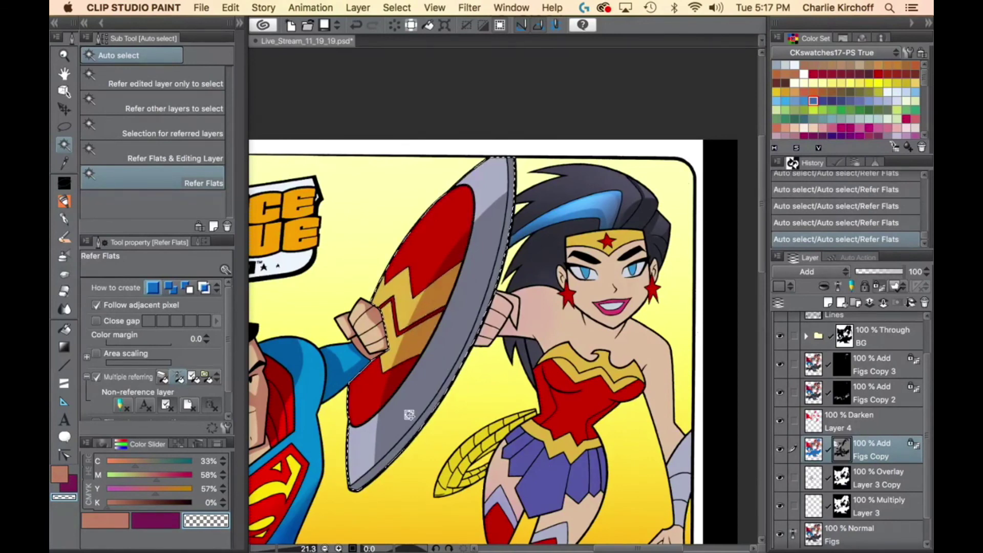
key(super+d)
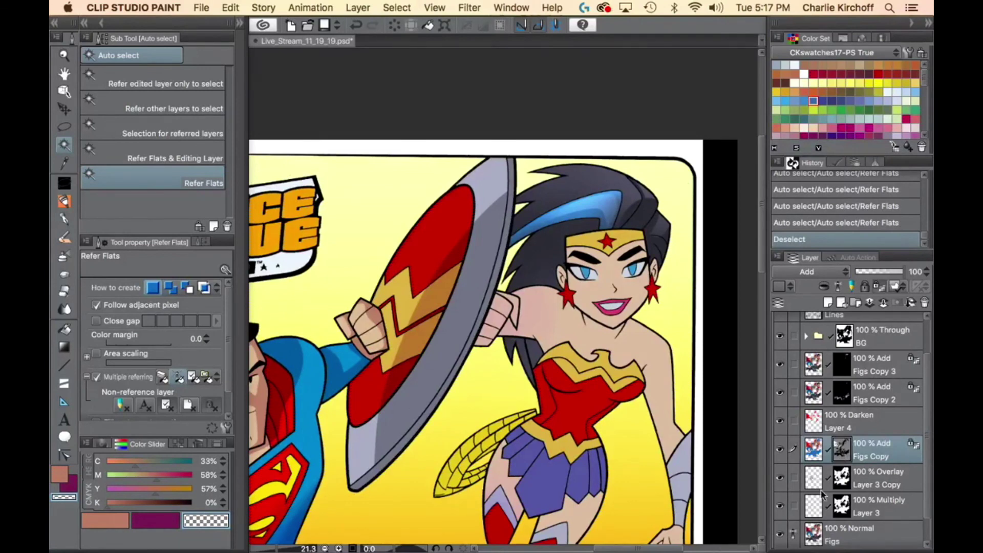
Load the Figs Copy layer mask as a selection and add the mask to it again several times.
super+click(839, 454)
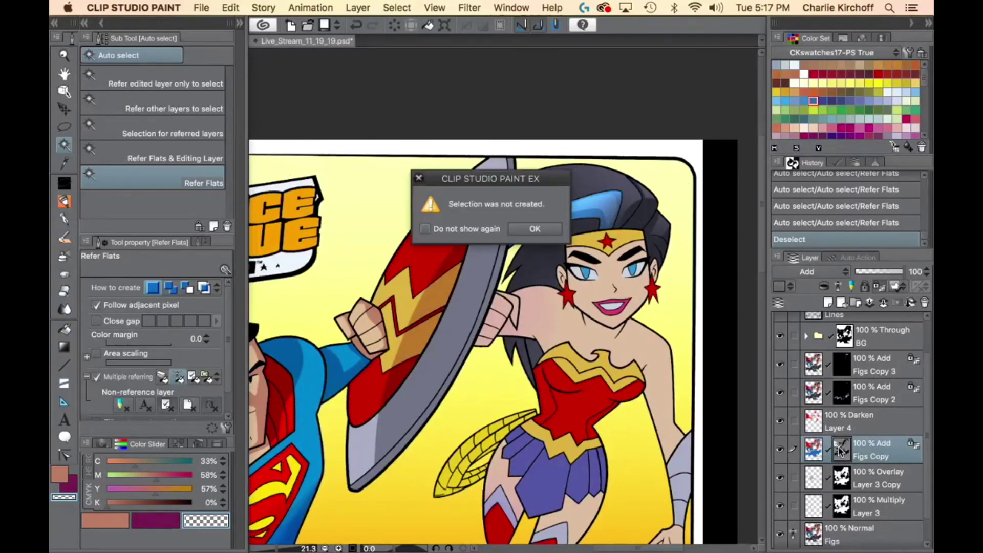
key(Return)
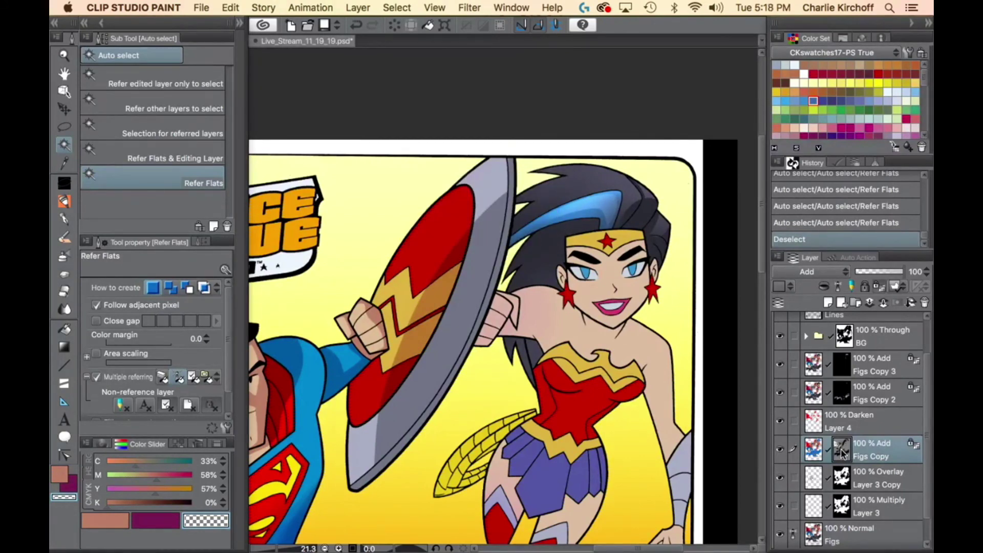
super+click(841, 453)
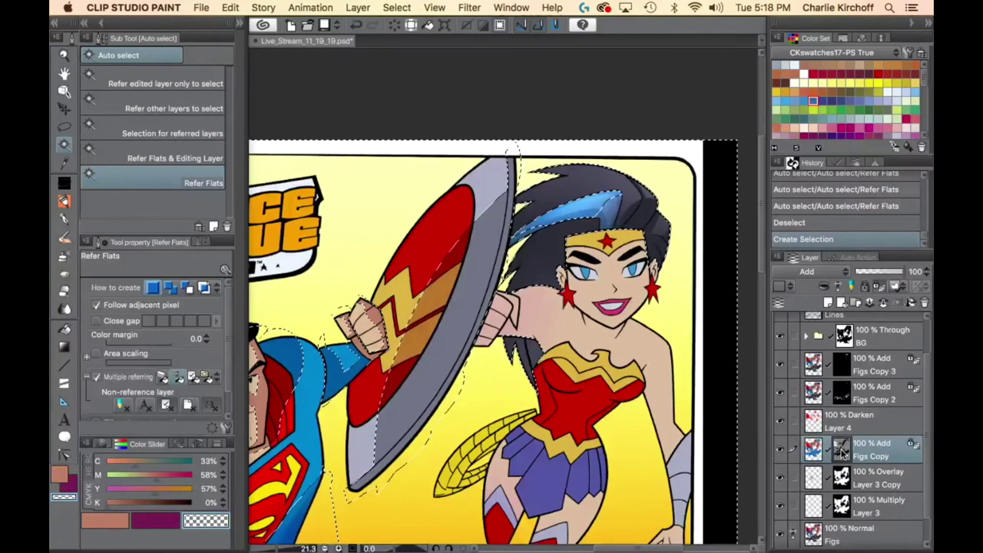
shift+super+click(841, 450)
shift+super+click(841, 451)
shift+super+click(842, 451)
shift+super+click(842, 451)
shift+super+click(844, 451)
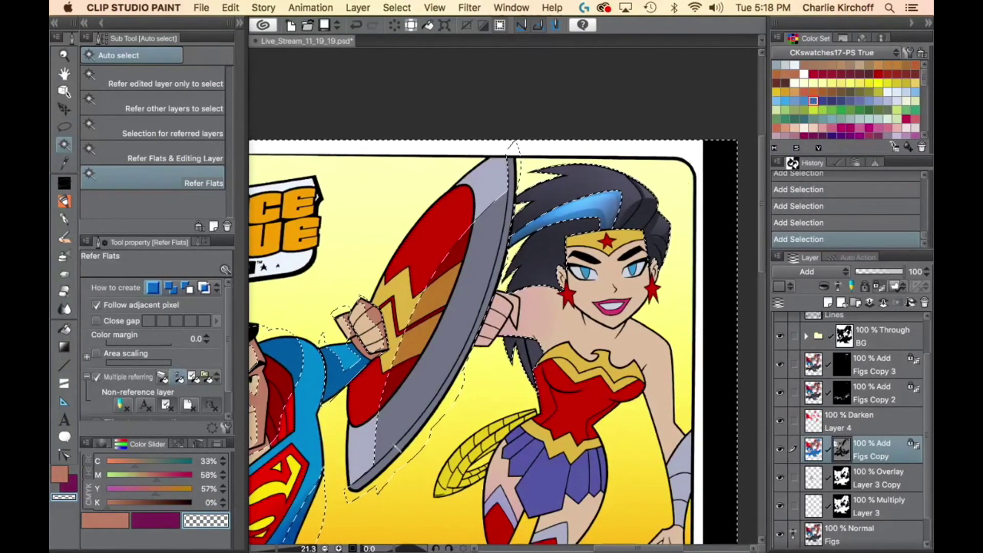
Restrict the selection to a lassoed area around the shield, and remove both gripping hands from it using Refer Flats.
key(m)
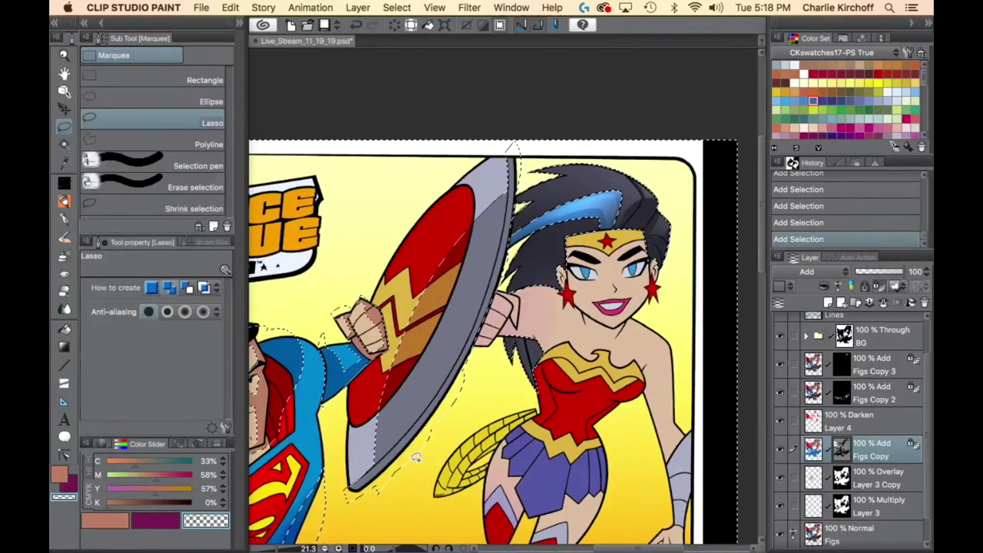
mouse_move(337, 477)
mouse_down()
mouse_move(418, 474)
mouse_move(486, 379)
mouse_move(540, 246)
mouse_move(412, 128)
mouse_move(341, 256)
mouse_move(339, 473)
mouse_up()
key(w)
click(351, 364)
click(486, 337)
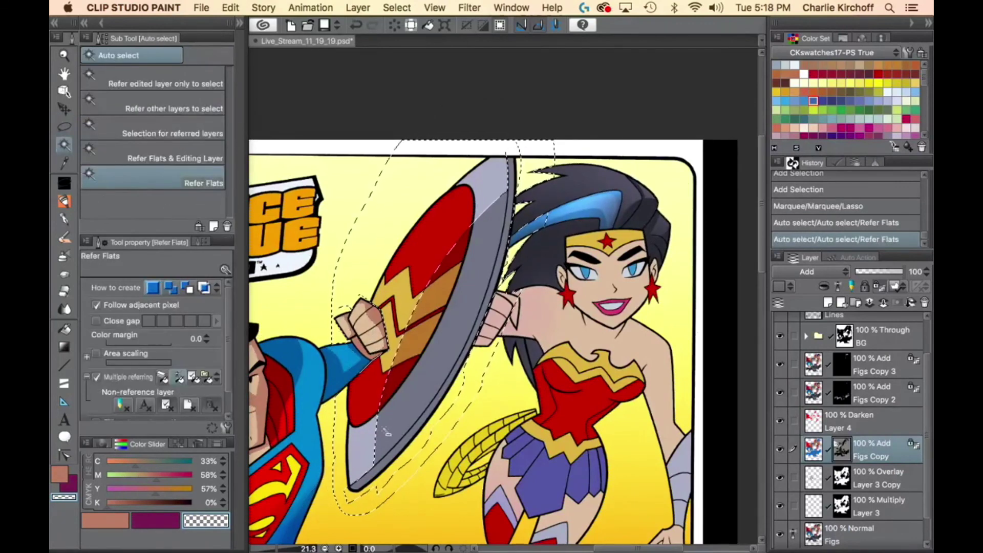
Drop Wonder Woman's hair and arm from the shield selection, and brush a soft highlight over the shield's lit side on the Figs Copy mask.
click(547, 198)
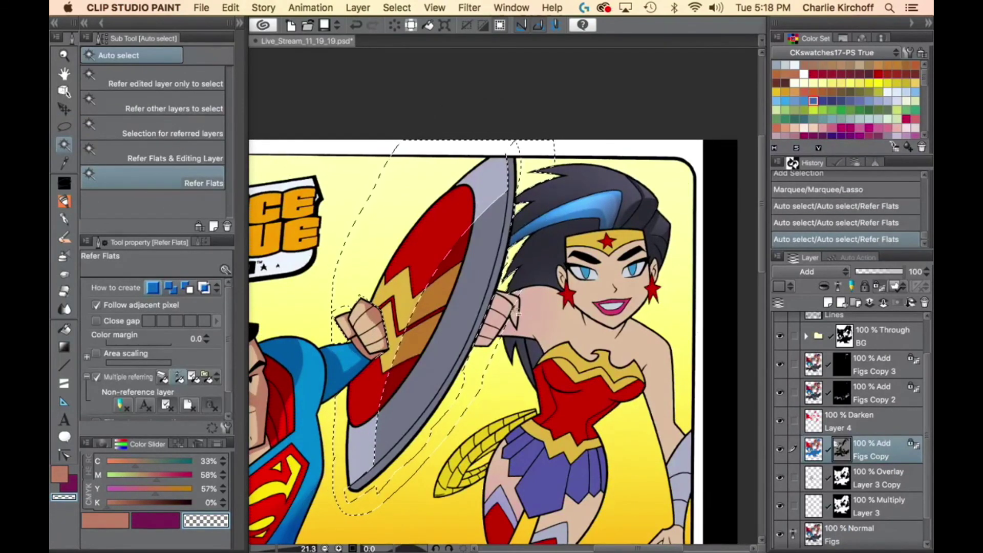
click(511, 317)
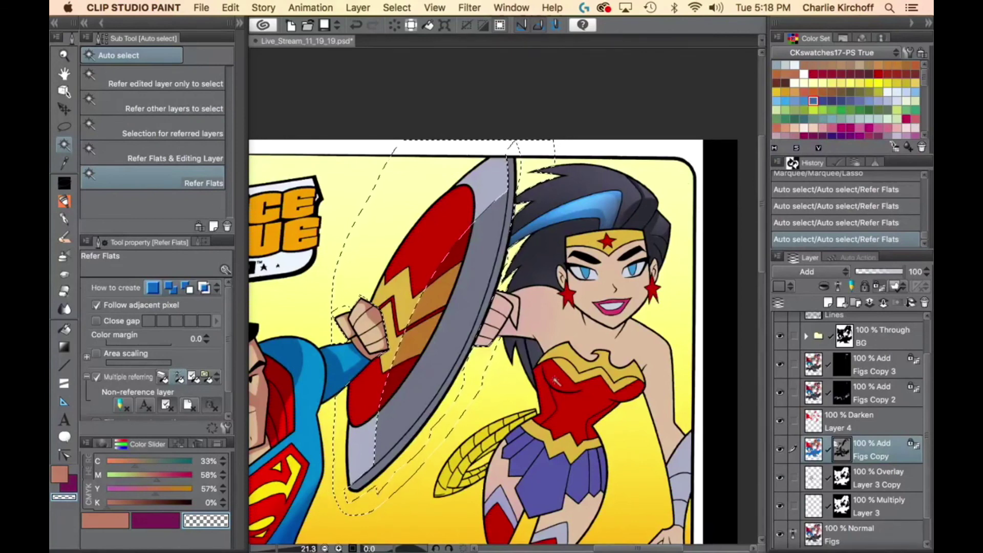
key(b)
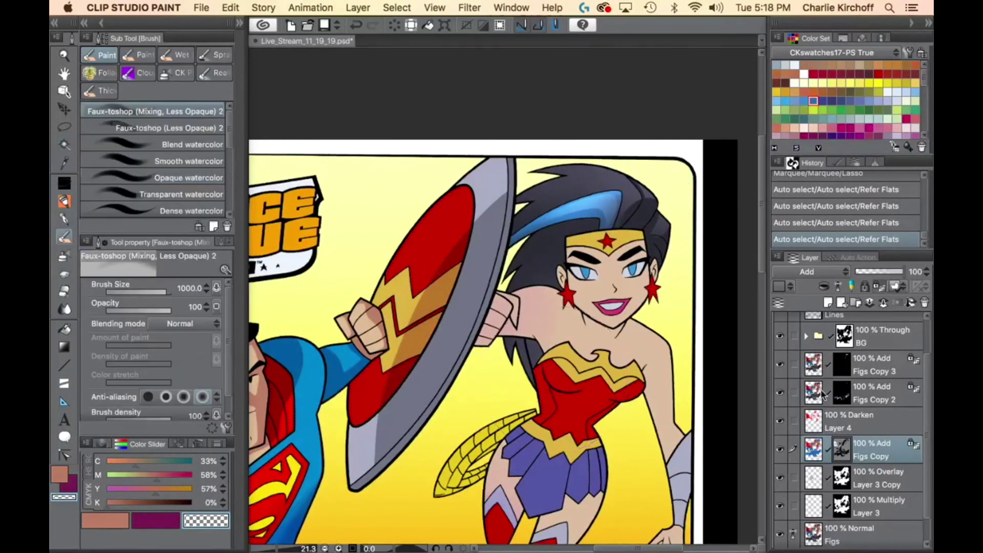
mouse_move(389, 246)
mouse_down()
mouse_move(402, 259)
mouse_move(399, 307)
mouse_move(390, 276)
mouse_move(403, 299)
mouse_up()
key(x)
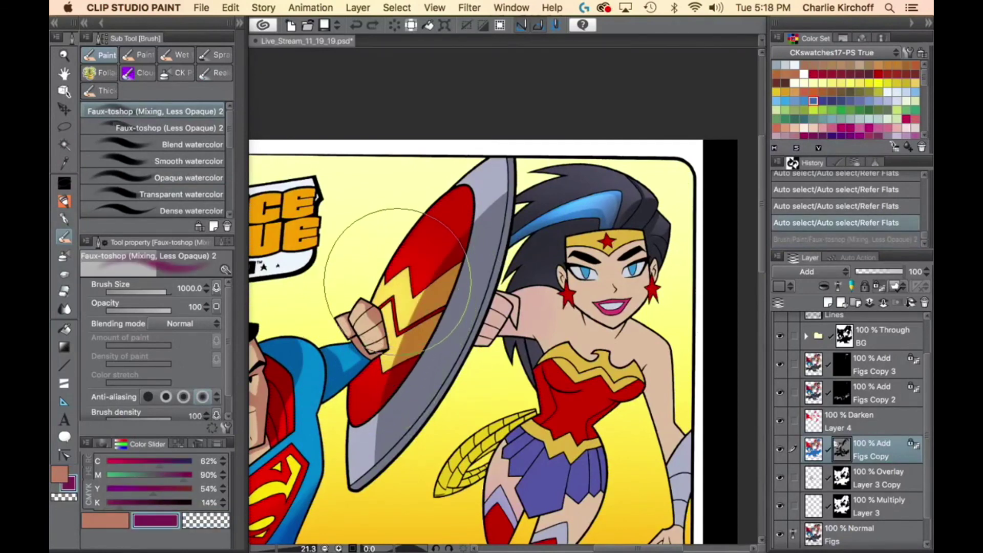
mouse_move(454, 204)
mouse_down()
mouse_move(369, 350)
mouse_move(458, 177)
mouse_up()
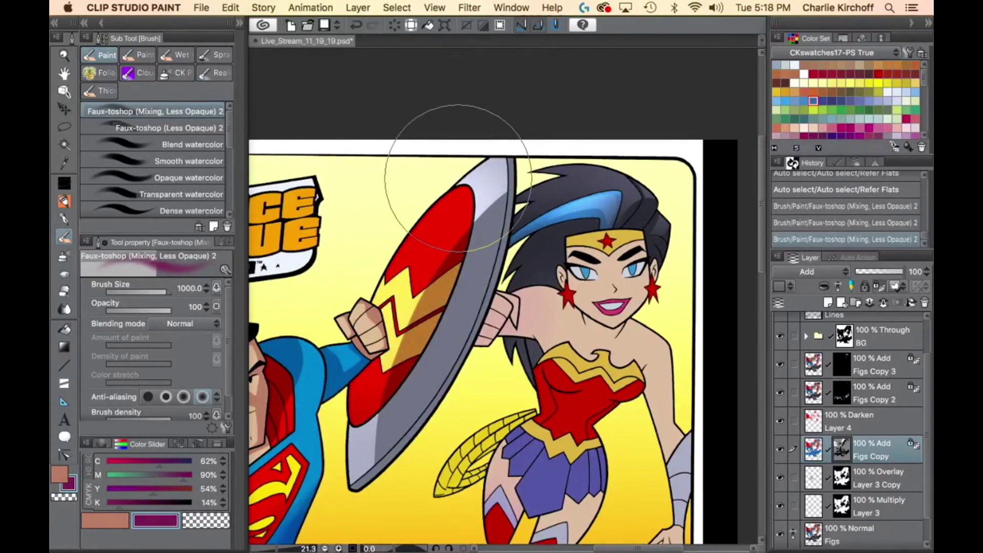
Activate the Figs Copy 2 mask and narrow the selection with the lasso to thin streaks along the shield's lit side.
click(844, 397)
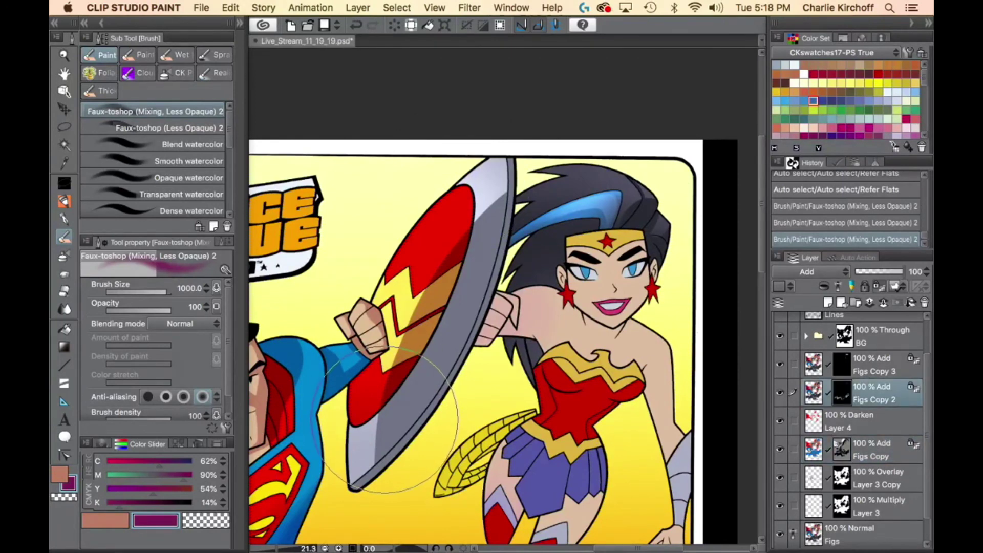
key(m)
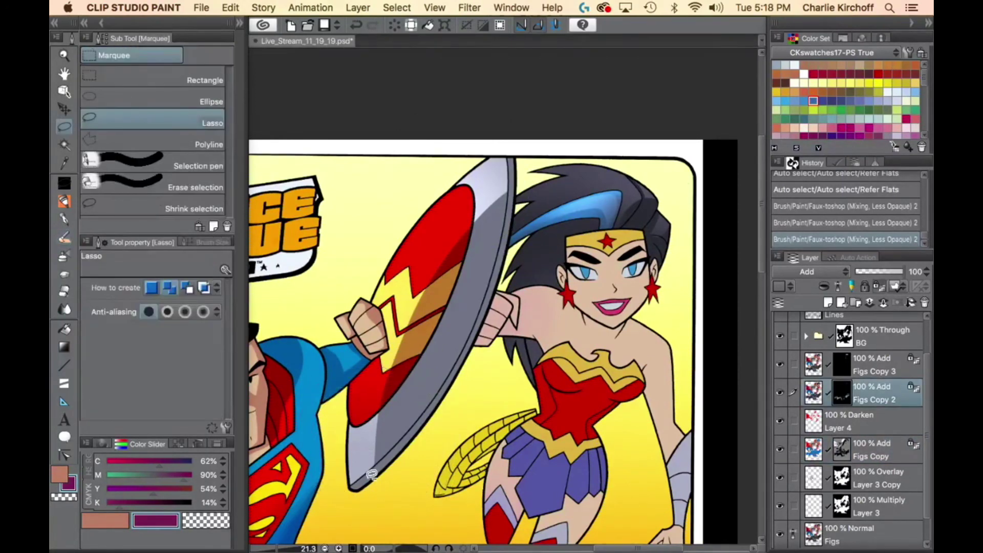
drag(371, 470, 382, 368)
mouse_move(511, 177)
mouse_down()
mouse_move(435, 453)
mouse_move(382, 504)
mouse_up()
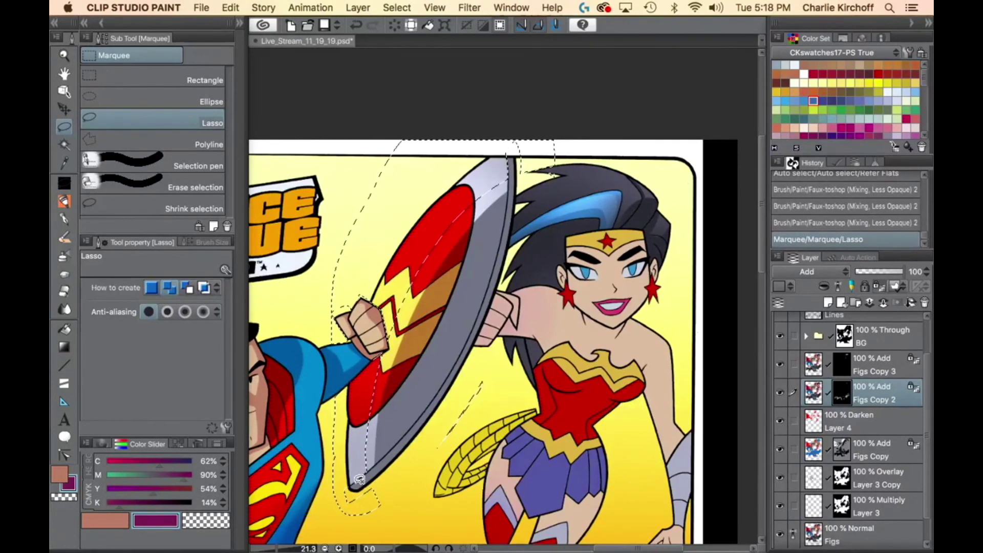
drag(359, 431, 381, 326)
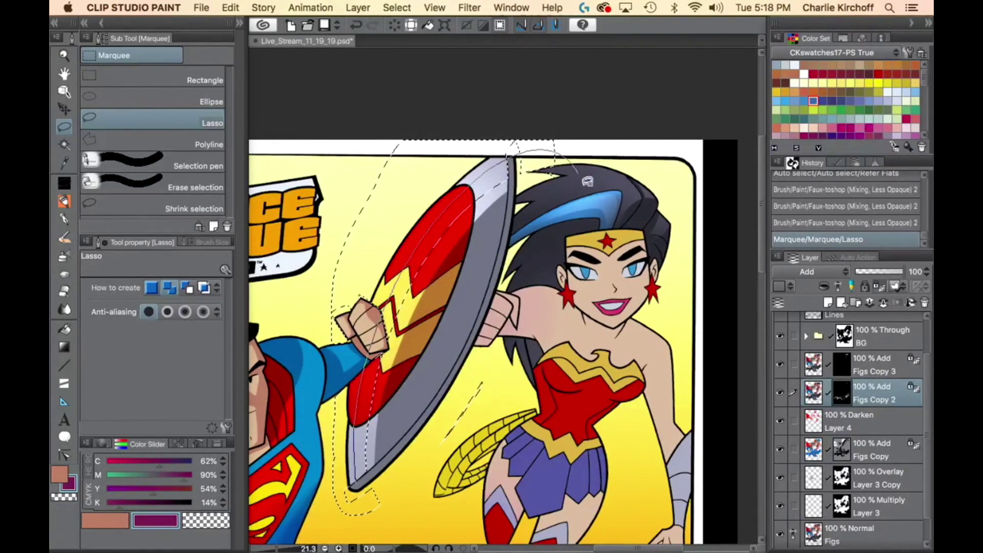
mouse_move(587, 181)
mouse_down()
mouse_move(595, 195)
mouse_move(532, 308)
mouse_move(504, 312)
mouse_up()
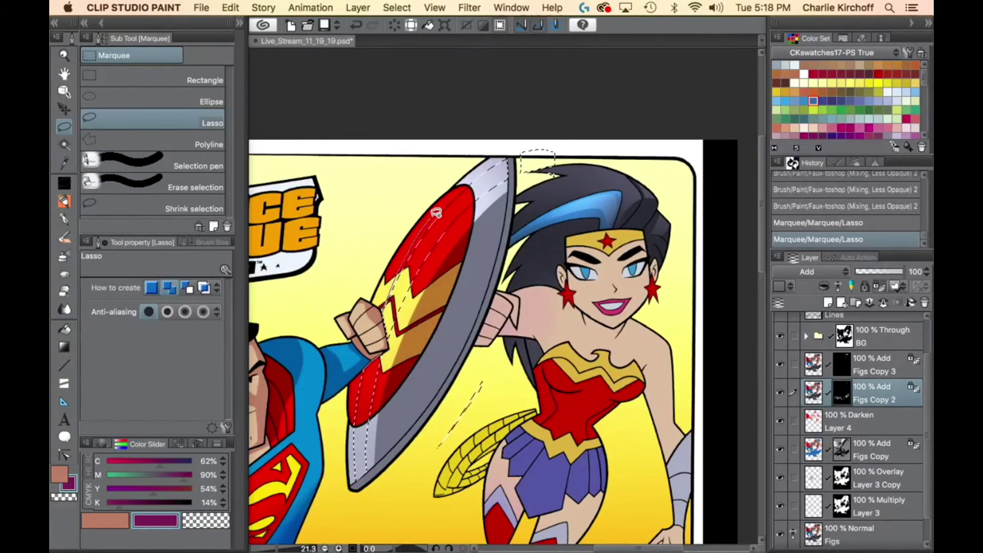
drag(502, 170, 495, 155)
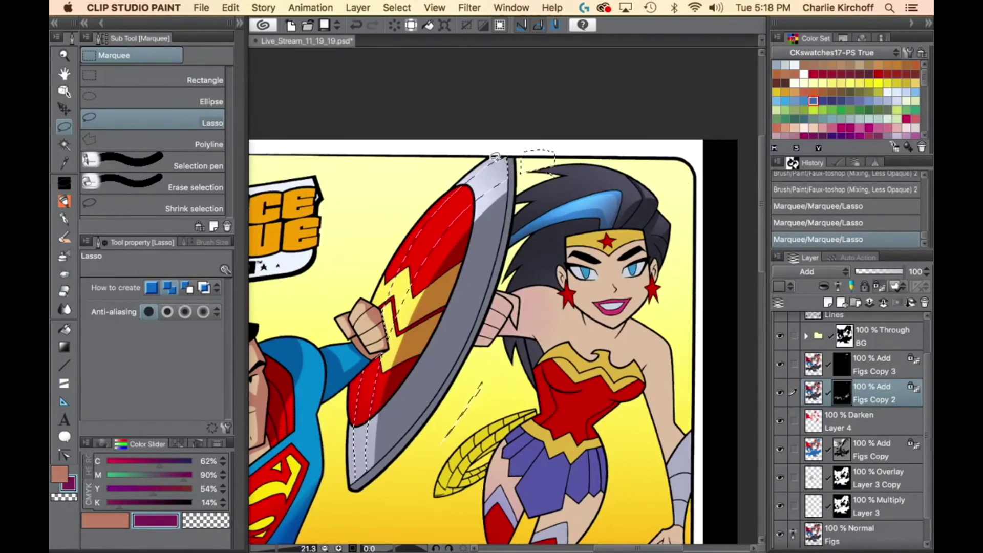
drag(430, 227, 503, 162)
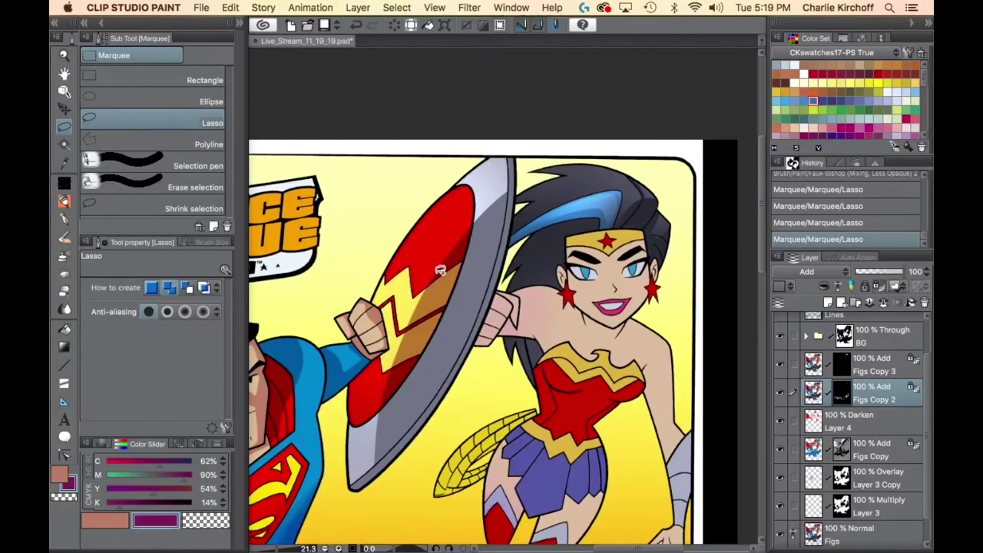
Brush soft highlights into the shield's selected streaks with the Faux-toshop brush, and clear the selection.
key(b)
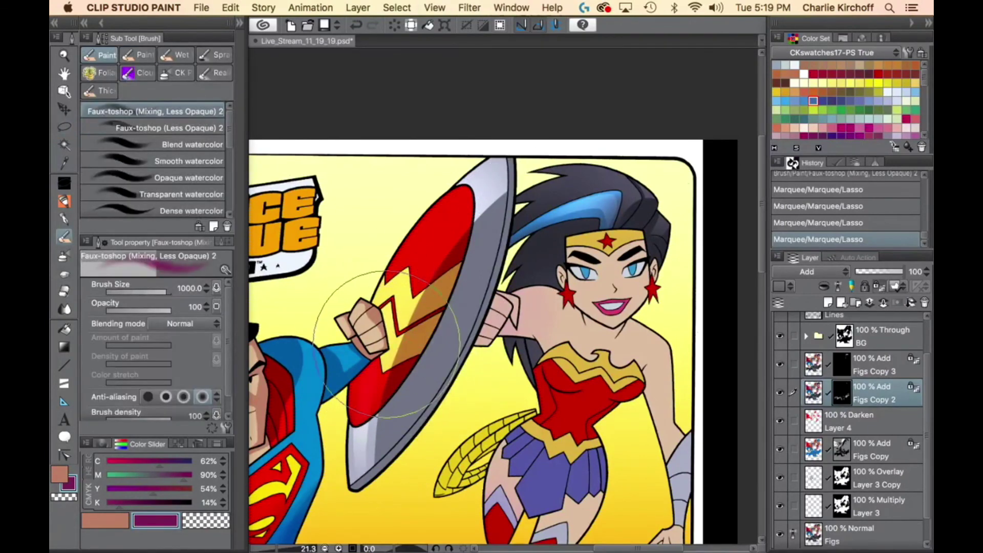
drag(486, 191, 426, 275)
drag(464, 211, 395, 335)
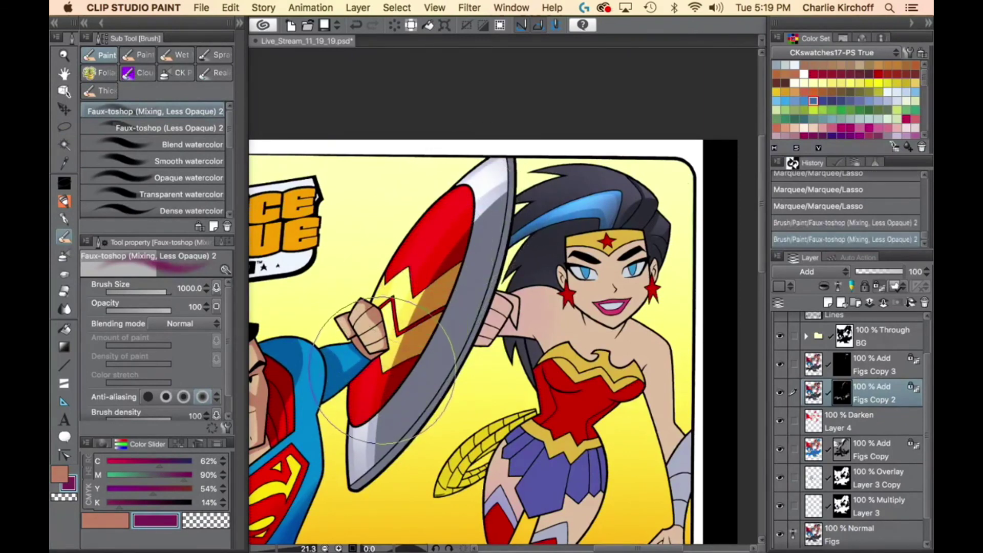
drag(446, 239, 439, 209)
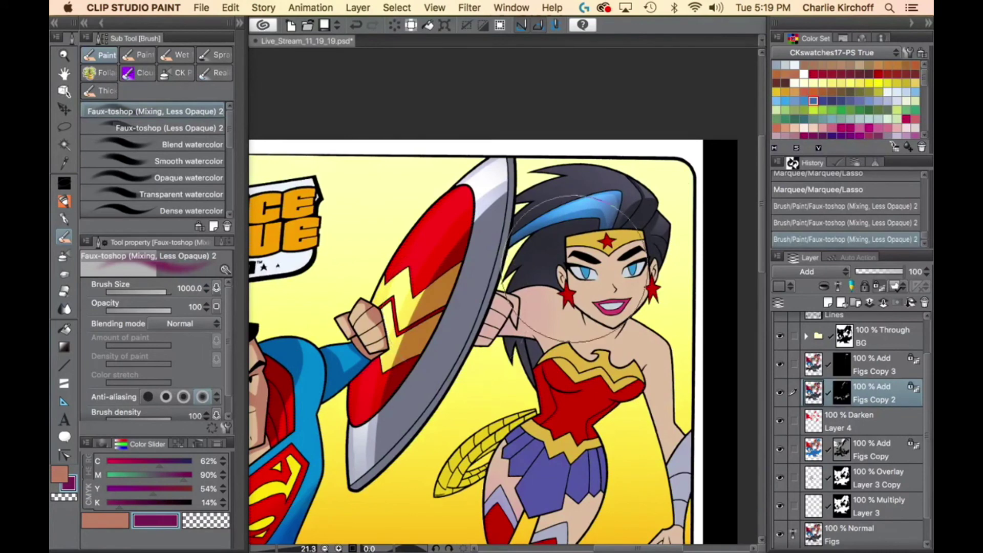
key(super+d)
Select the shield's gold zigzag with Refer Flats and try filling it with pale yellow (M 9, Y 32).
key(w)
click(445, 355)
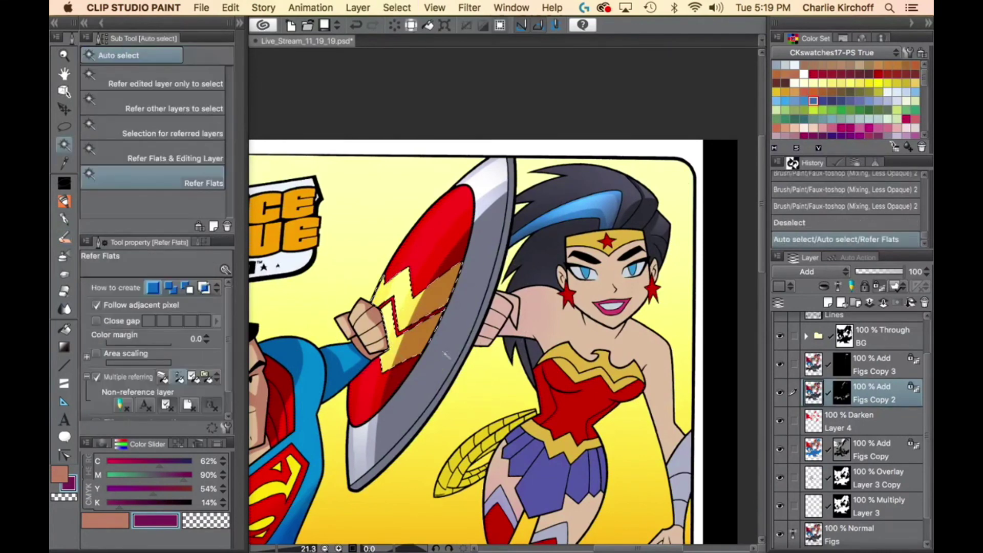
click(813, 83)
key(alt+Delete)
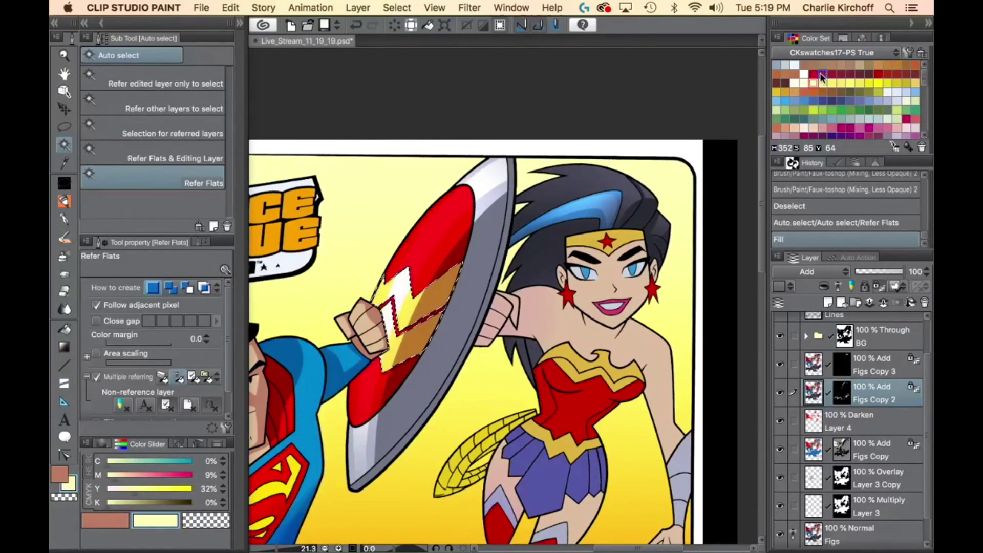
key(super+z)
Choose the pale yellow with M 11, Y 40, and try it on the shield's gold as a full fill and a 50% lasso fill.
click(822, 83)
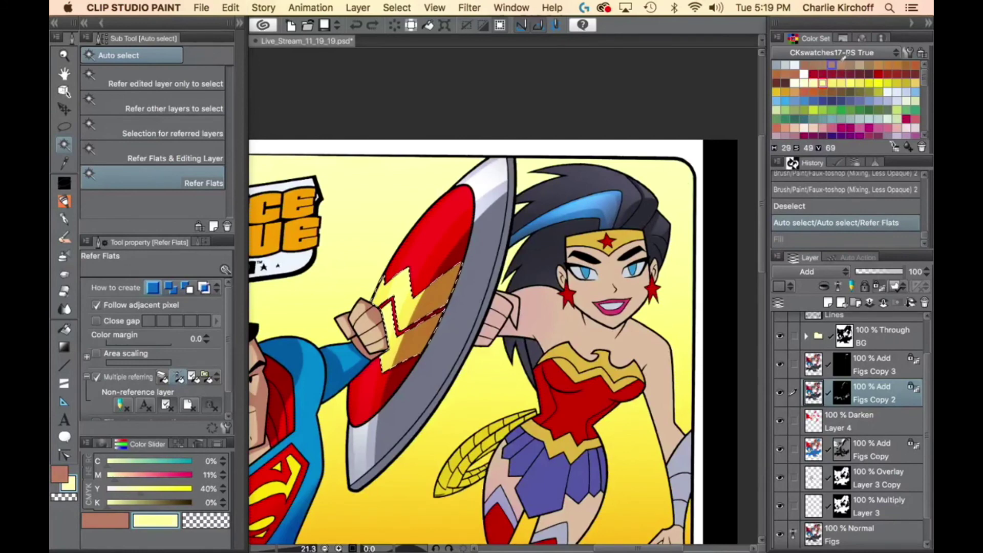
key(alt+BackSpace)
key(super+z)
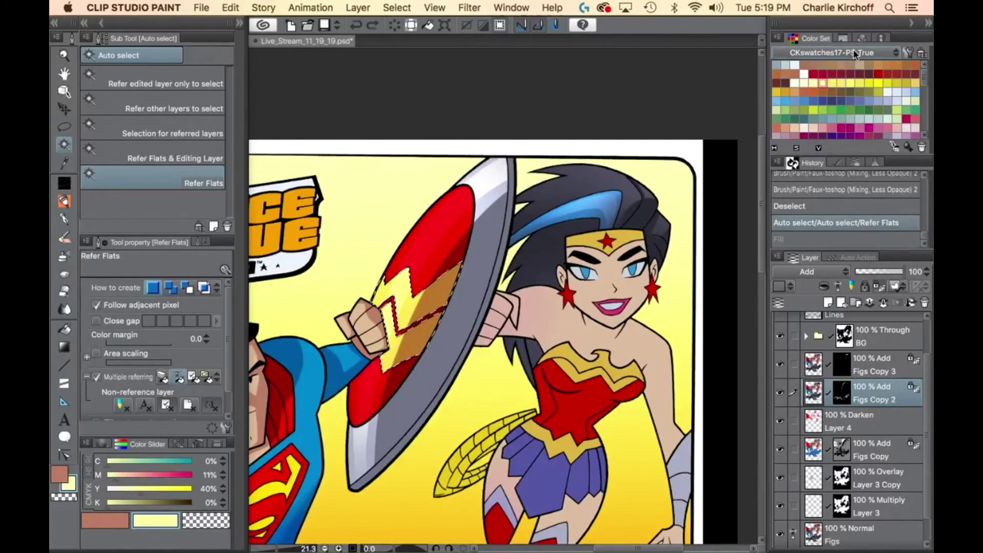
key(p)
key(period)
key(period)
mouse_move(433, 426)
mouse_down()
mouse_move(561, 282)
mouse_move(317, 307)
mouse_up()
key(super+z)
Select the gold areas by colour without adjacent-pixel limits, and lasso-fill the shield's gold highlight with the pale yellow at 50%.
key(super+space)
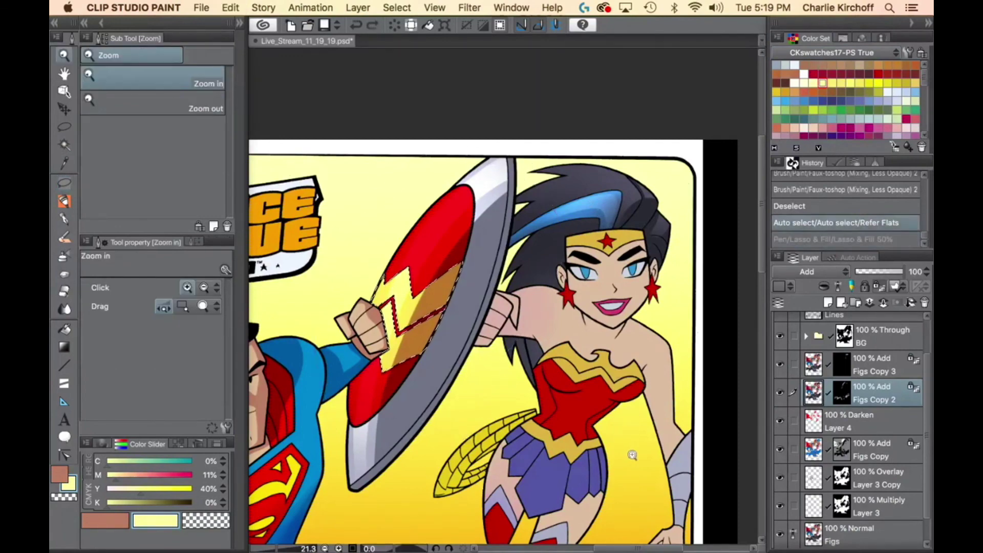
alt+click(633, 455)
key(w)
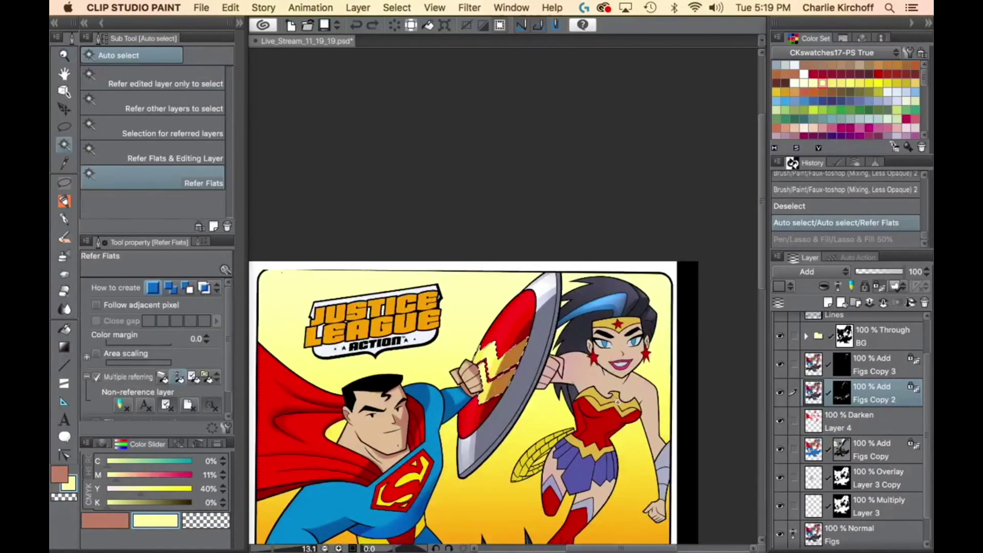
click(617, 402)
drag(665, 492, 627, 420)
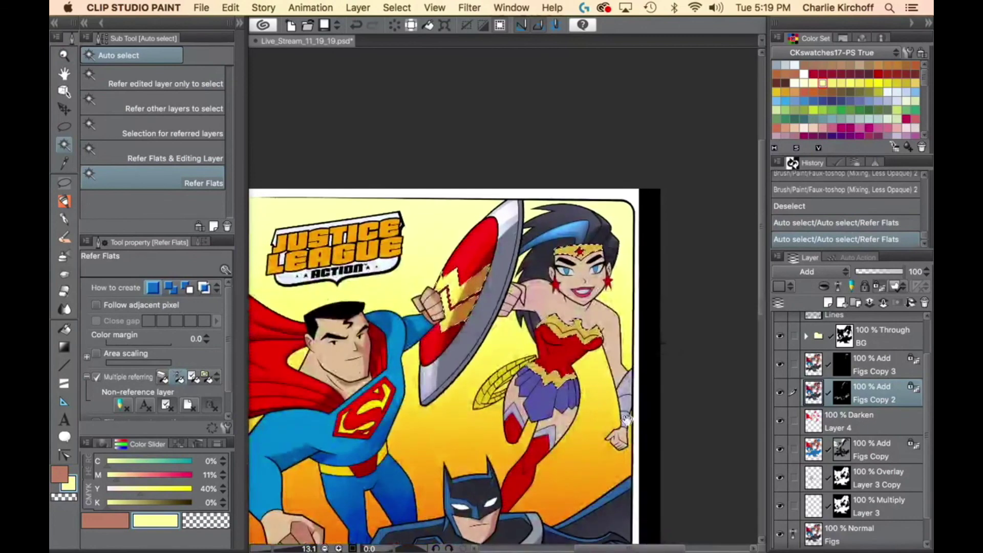
key(p)
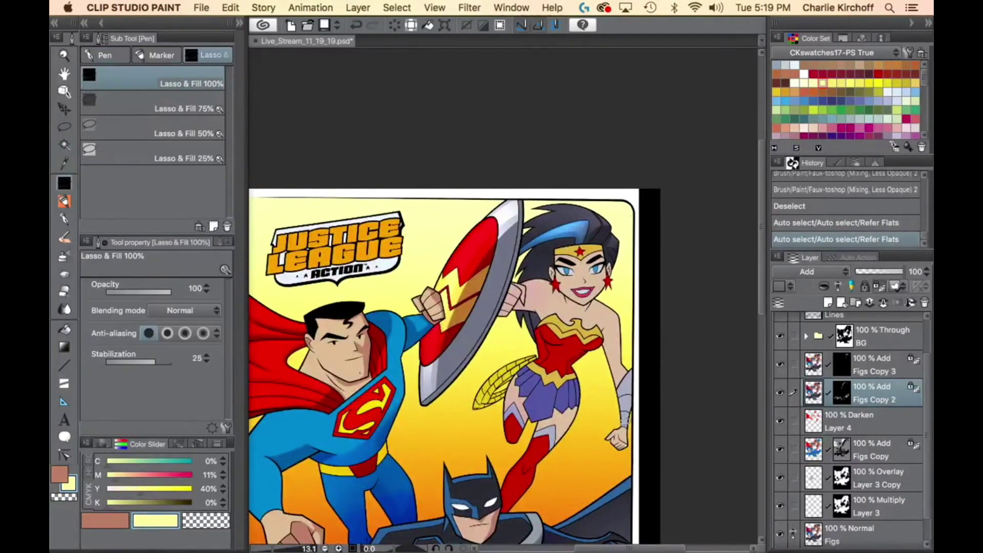
key(period)
key(period)
mouse_move(450, 446)
mouse_down()
mouse_move(492, 474)
mouse_move(683, 428)
mouse_move(731, 249)
mouse_move(556, 100)
mouse_move(415, 208)
mouse_move(406, 394)
mouse_move(490, 480)
mouse_up()
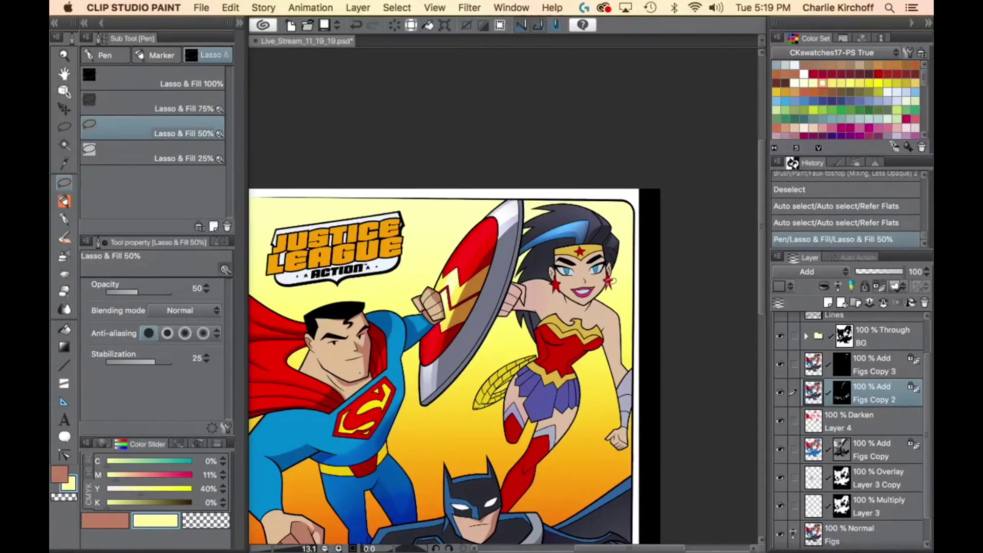
Select all red areas with Refer Flats, and restrict the selection to the shield and Wonder Woman with the lasso.
key(ctrl+d)
key(w)
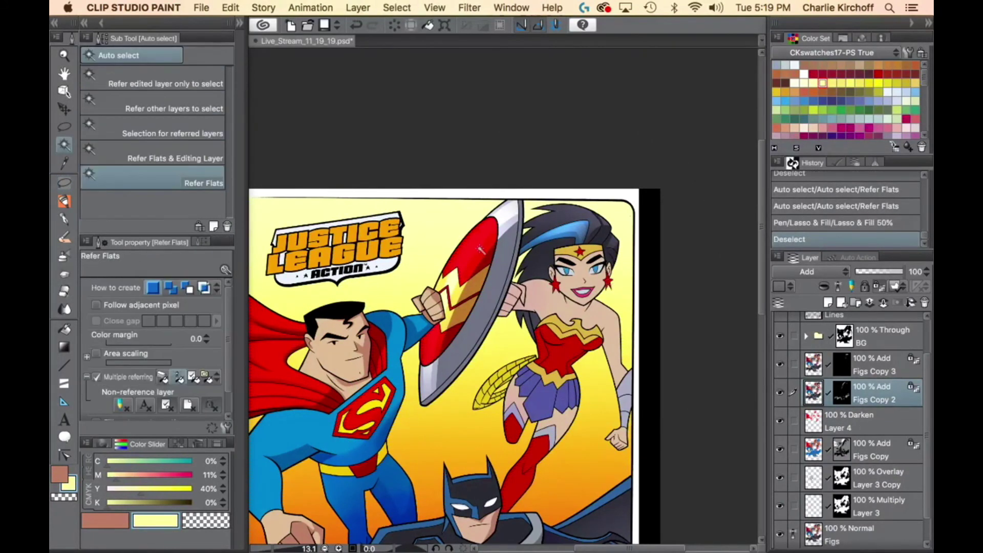
click(611, 281)
key(m)
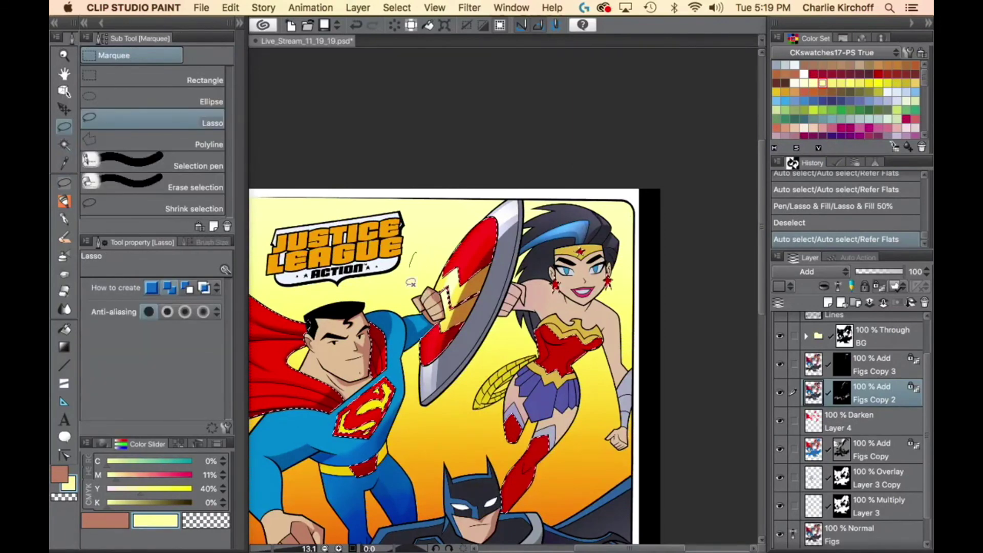
mouse_move(416, 253)
mouse_down()
mouse_move(425, 425)
mouse_move(469, 512)
mouse_move(568, 503)
mouse_move(694, 292)
mouse_move(461, 158)
mouse_move(468, 174)
mouse_up()
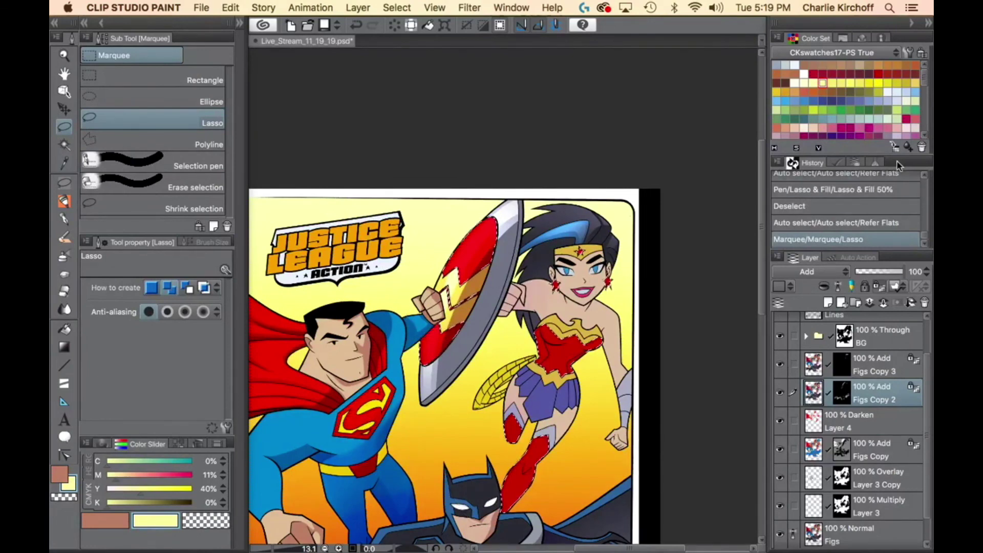
Try filling the selected reds with coral (C 24, M 65, Y 63) on the Figs Copy 2 layer.
click(832, 91)
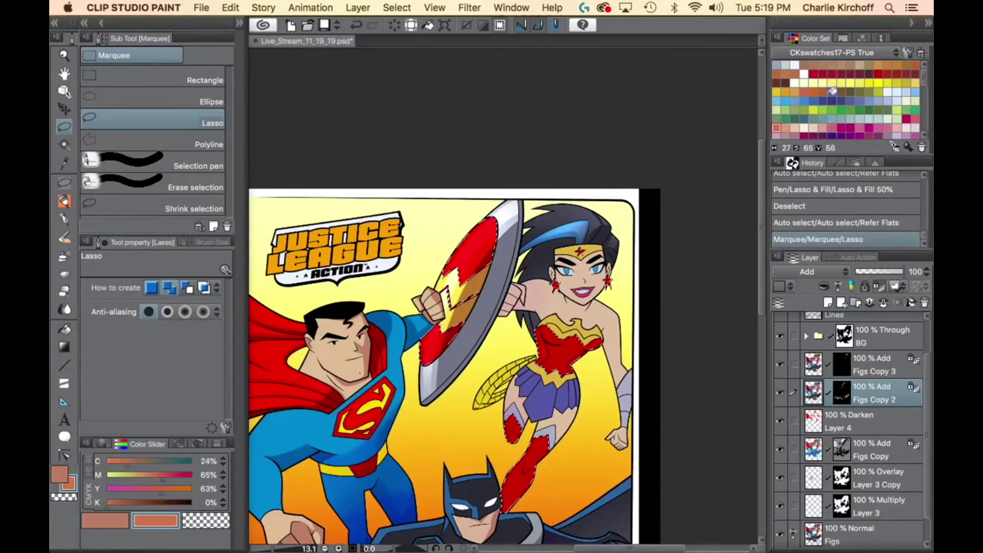
key(alt+BackSpace)
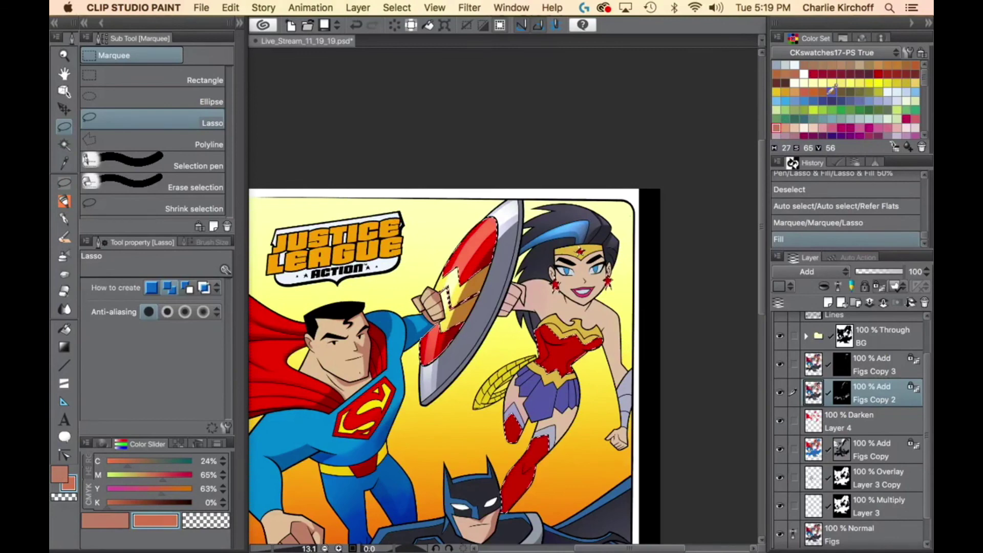
key(super+z)
Fill the selected reds with salmon (C 17, M 48, Y 48), then fade the shield's lower highlight with a transparent brush and deselect.
click(786, 128)
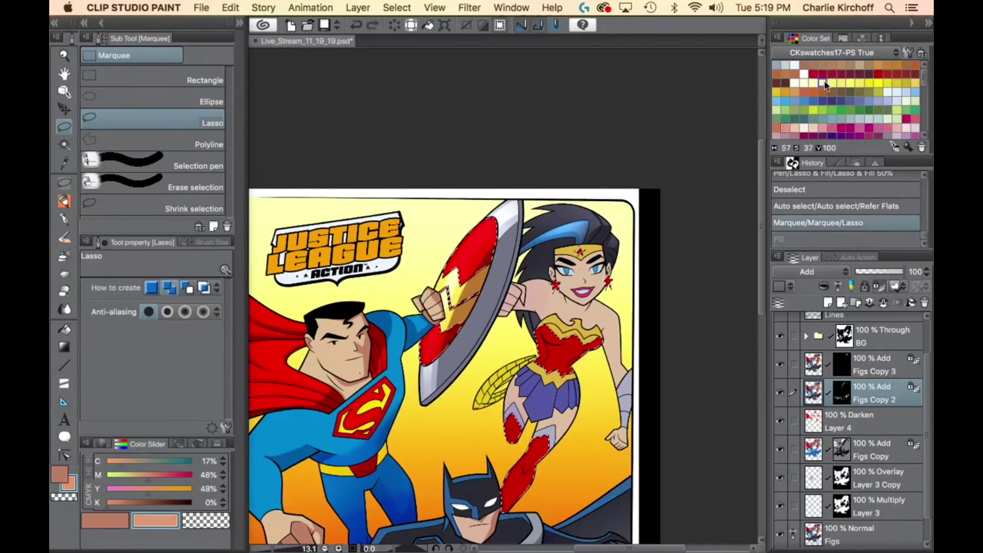
key(alt+BackSpace)
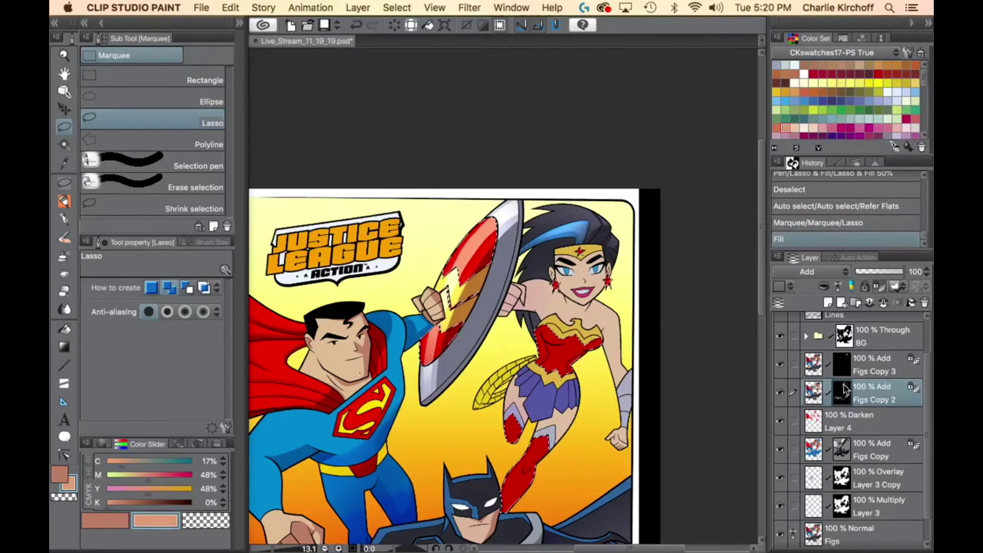
key(super+h)
key(b)
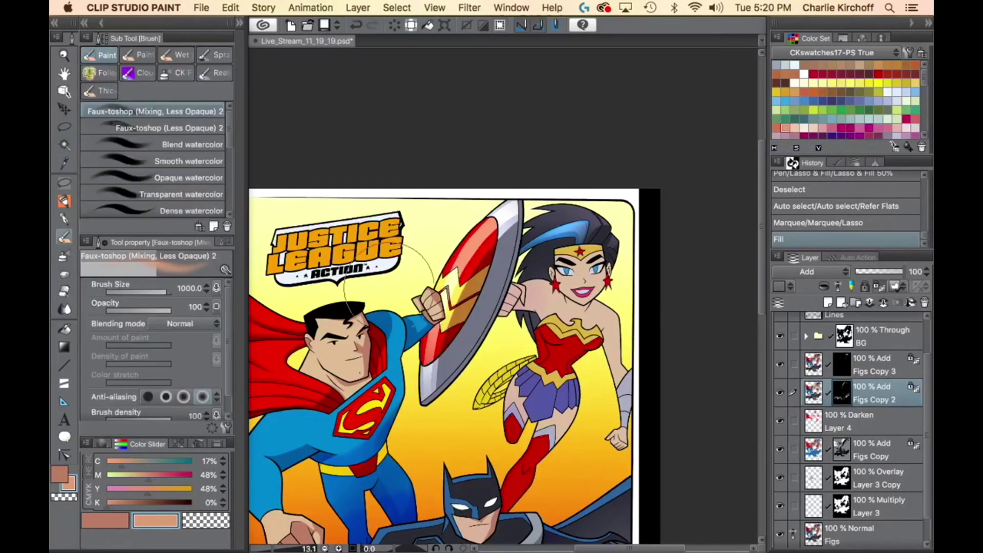
key(c)
mouse_move(441, 353)
mouse_down()
mouse_move(435, 333)
mouse_move(425, 440)
mouse_move(415, 439)
mouse_up()
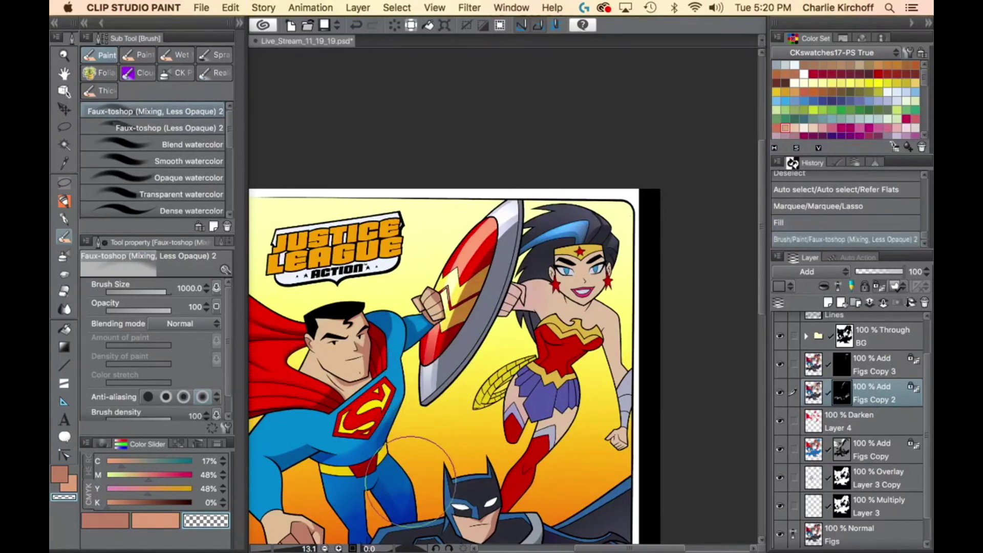
key(super+d)
Cut the shadow shapes of Wonder Woman's golden lasso into the Figs Copy layer mask with transparent Lasso & Fill at 100%.
key(super+space)
drag(623, 368, 602, 379)
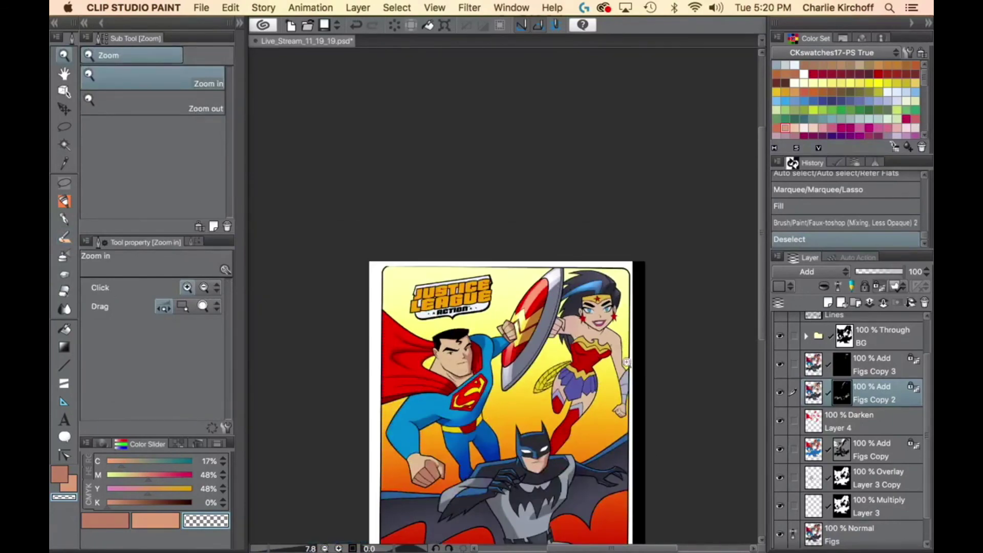
mouse_move(551, 387)
mouse_down()
mouse_move(569, 403)
mouse_move(639, 356)
mouse_up()
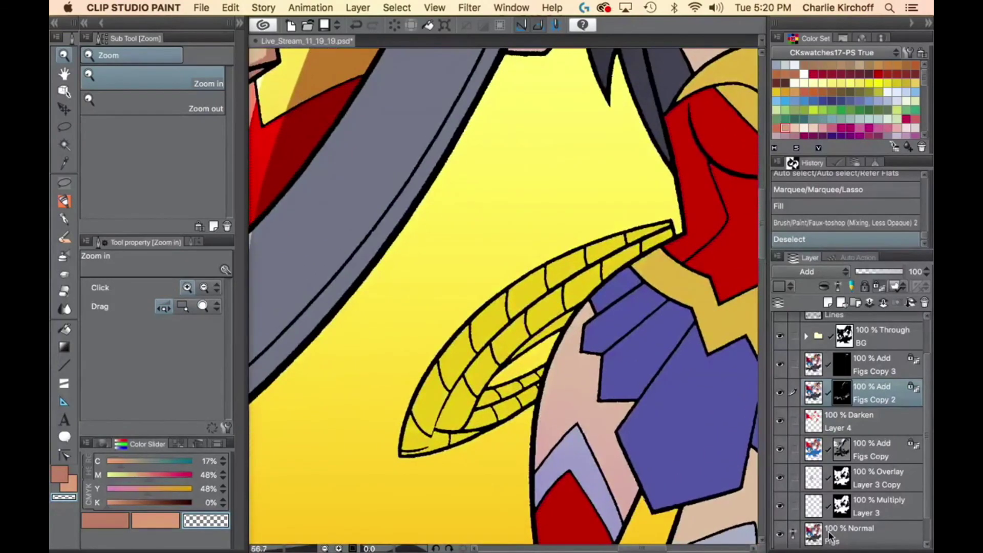
click(846, 455)
key(p)
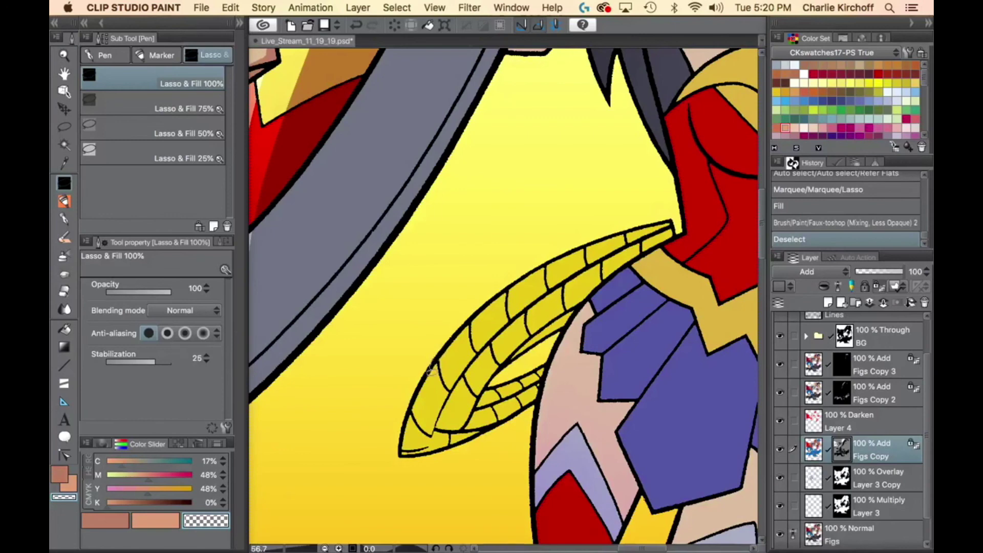
mouse_move(465, 346)
mouse_down()
mouse_move(558, 274)
mouse_move(634, 236)
mouse_move(518, 315)
mouse_move(476, 365)
mouse_move(588, 295)
mouse_move(512, 390)
mouse_move(529, 397)
mouse_move(549, 379)
mouse_move(519, 443)
mouse_move(416, 491)
mouse_move(390, 332)
mouse_up()
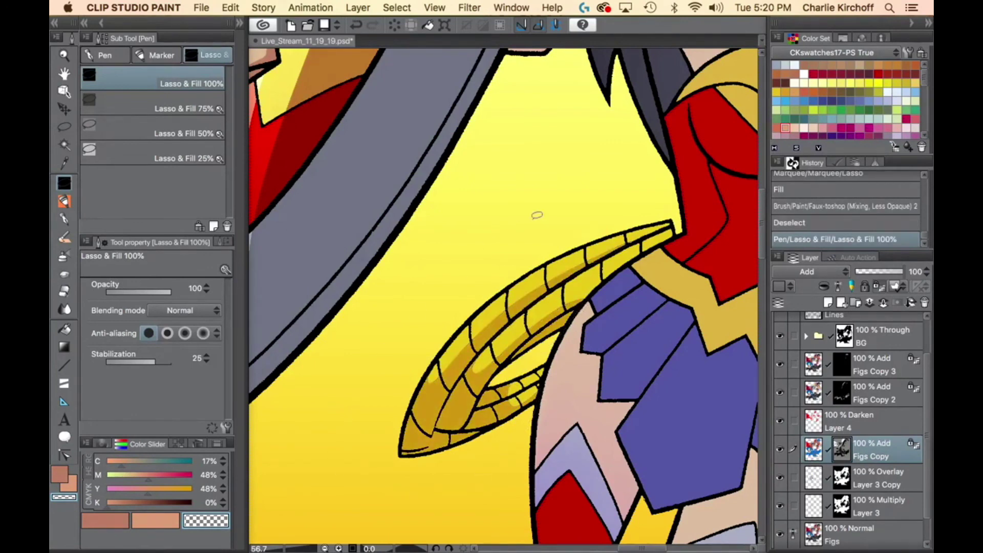
Select the golden lasso with Refer Flats and remove its lit areas so only the shadow shapes stay selected.
key(w)
click(568, 267)
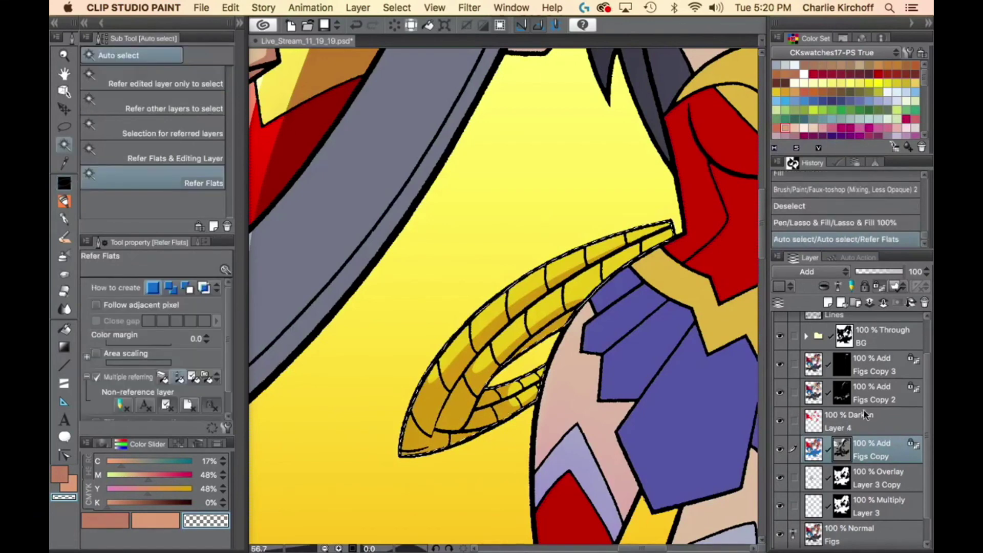
key(Delete)
key(Delete)
key(Delete)
key(Delete)
key(Delete)
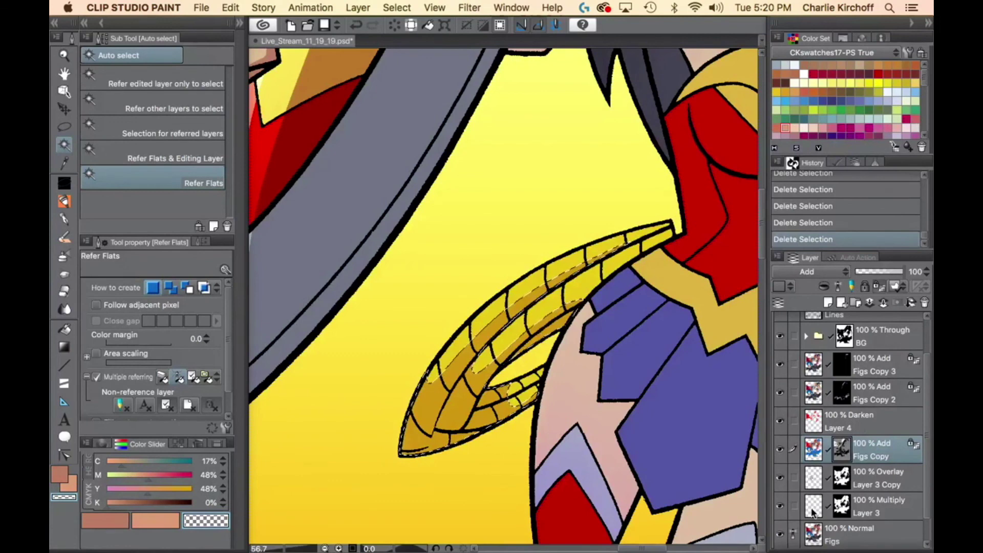
Brush purple (C 60, M 65, Y 27) over the golden lasso's lower shadows on the Layer 3 Copy overlay layer.
click(816, 478)
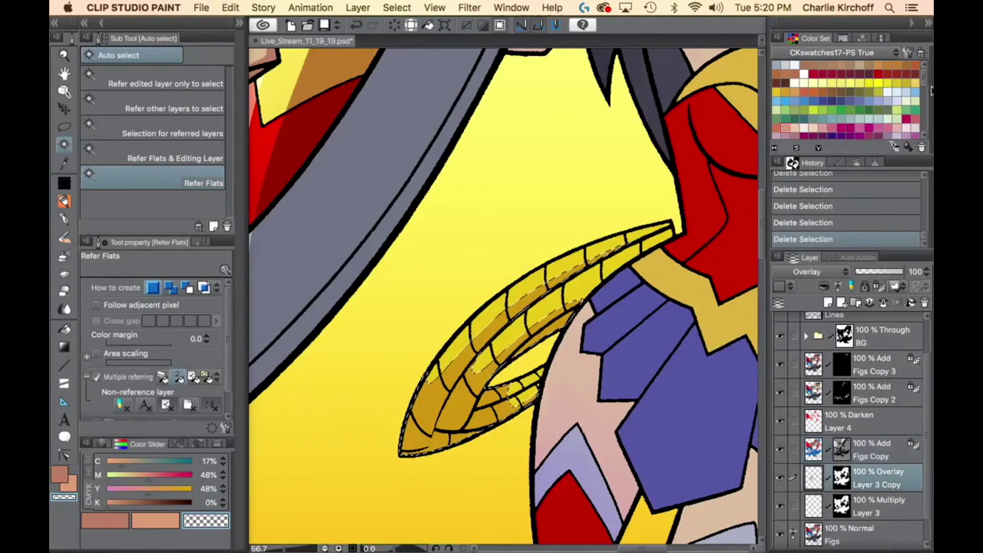
drag(926, 76, 926, 85)
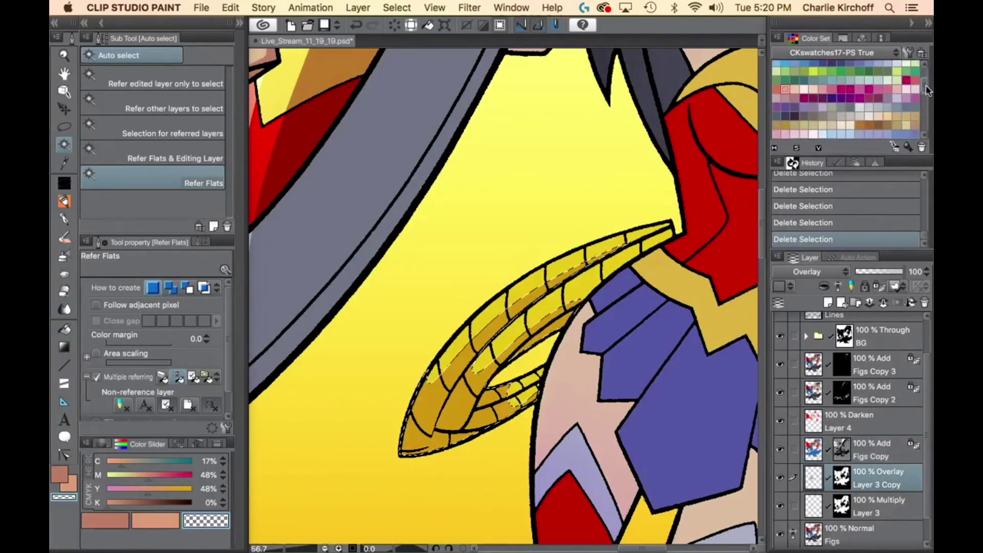
click(777, 104)
scroll(610, 449, down, 3)
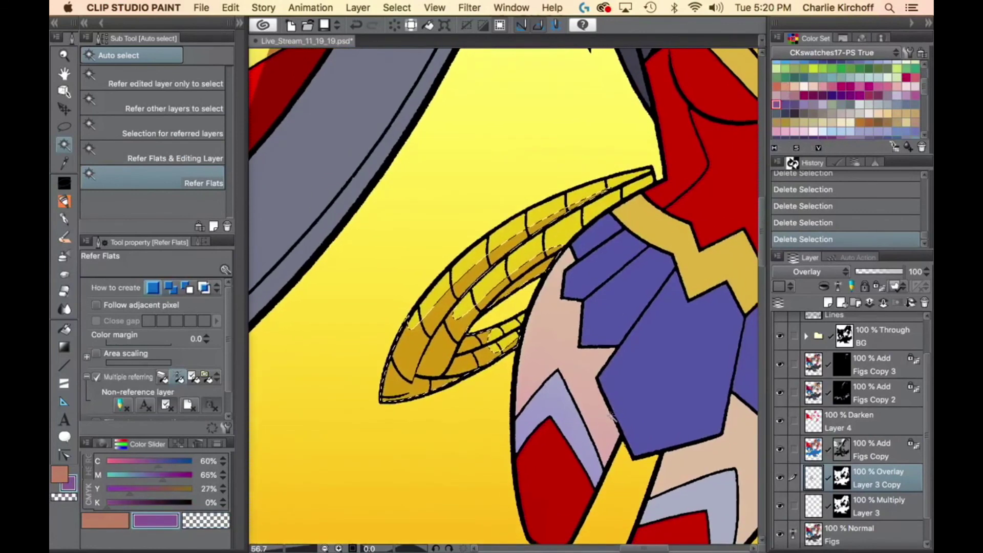
key(b)
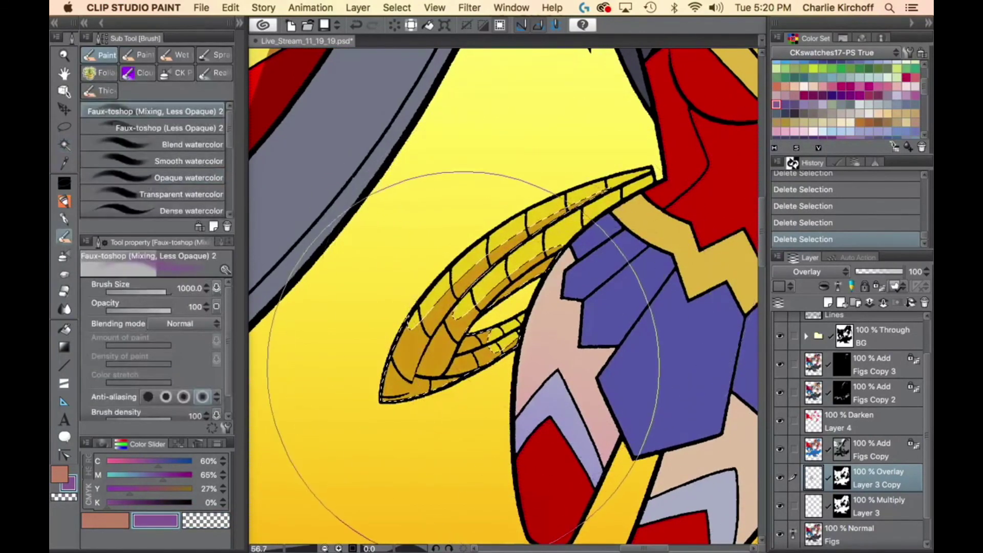
drag(453, 393, 576, 268)
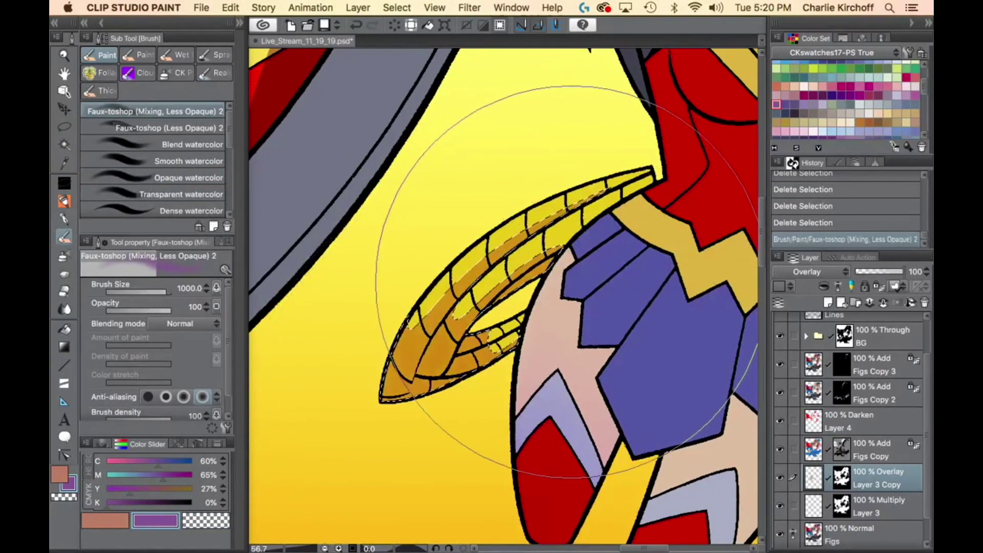
drag(454, 386, 441, 435)
Deepen the golden lasso's lower shadows with the same purple on the Layer 3 multiply layer, and deselect.
click(814, 511)
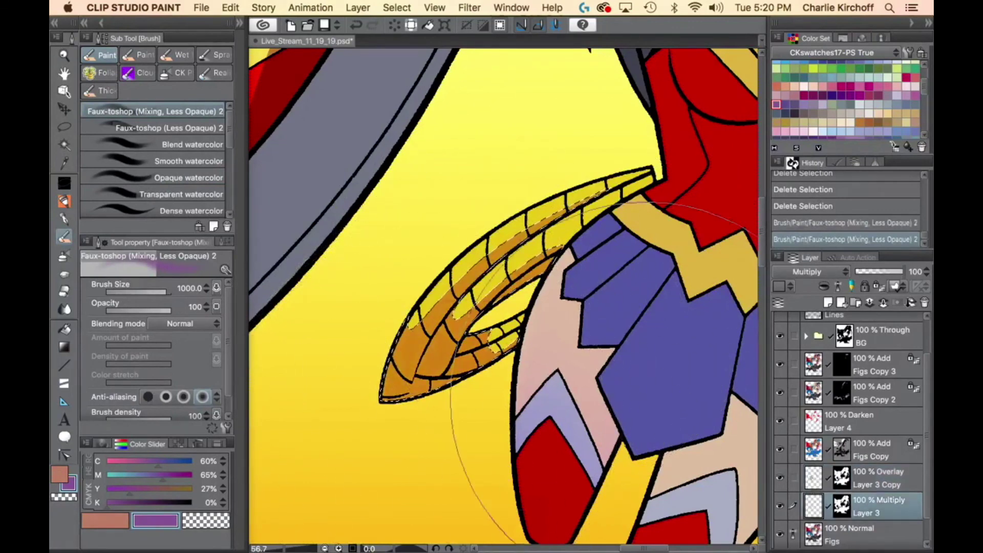
drag(440, 402, 390, 429)
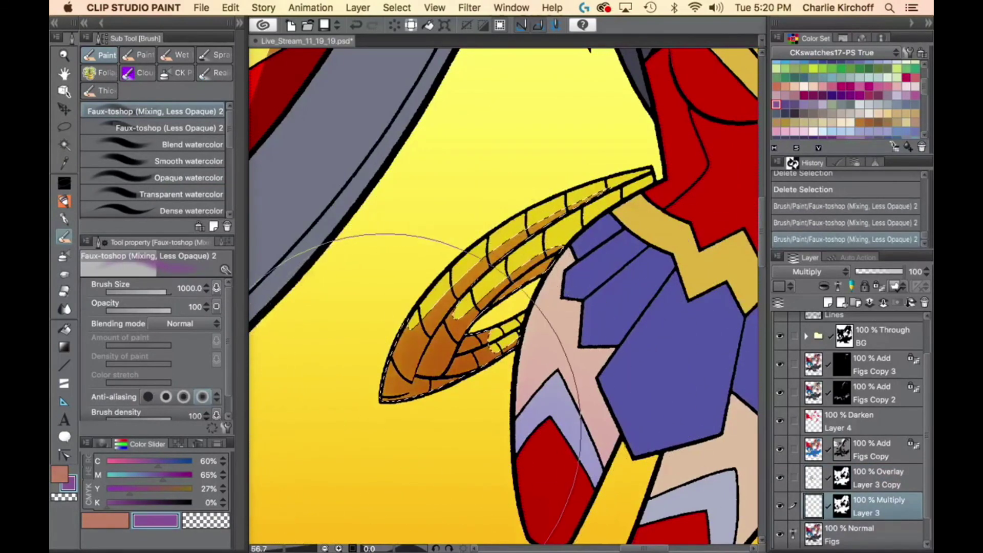
key(super+d)
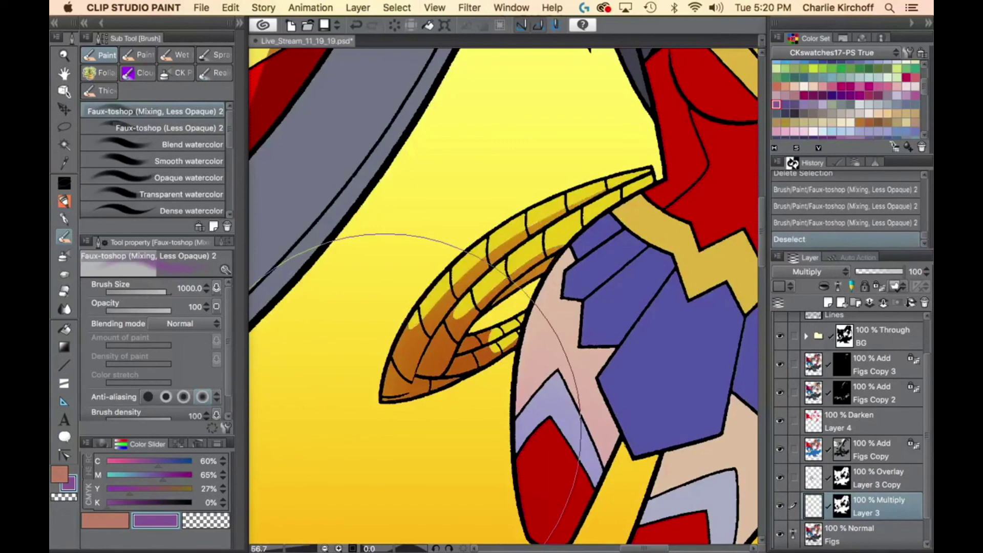
Select the whole golden lasso with Refer Flats and fill it with yellow (C 3, M 17, Y 54) on the Figs Copy 2 layer.
key(w)
click(548, 239)
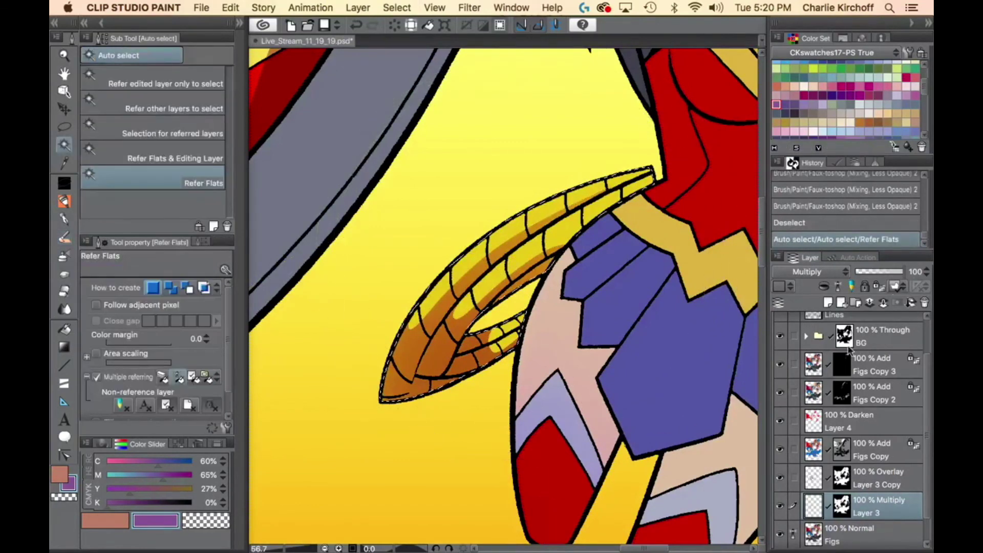
click(871, 393)
scroll(927, 82, up, 3)
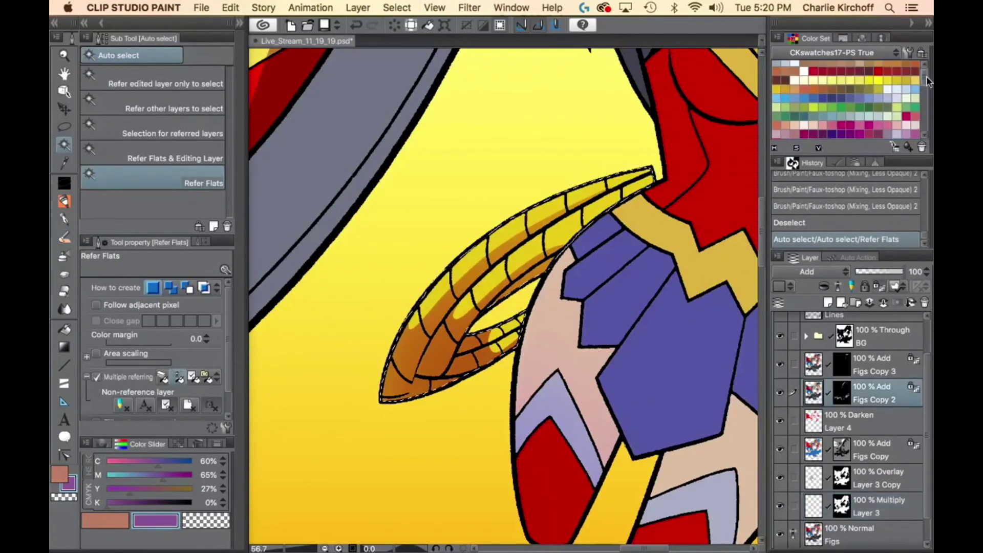
click(832, 82)
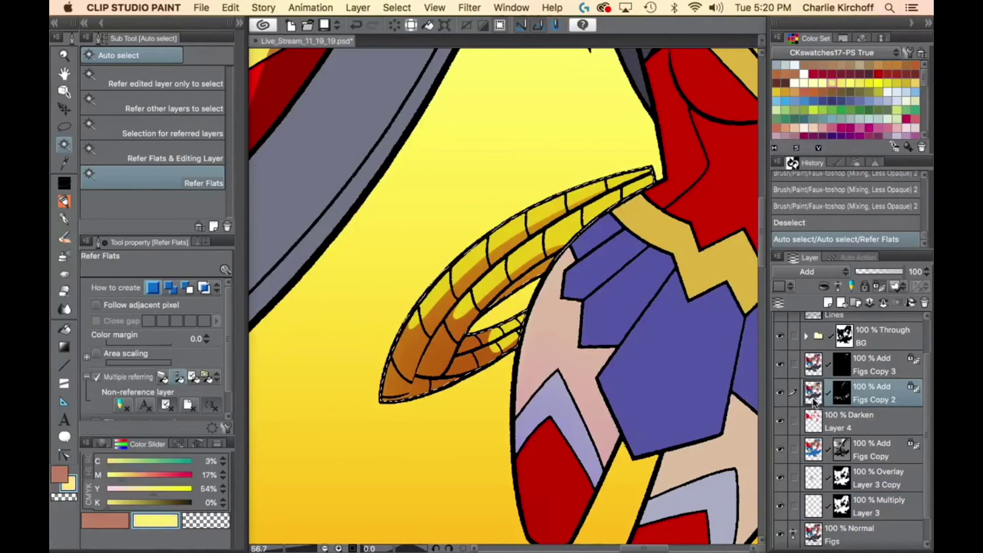
key(p)
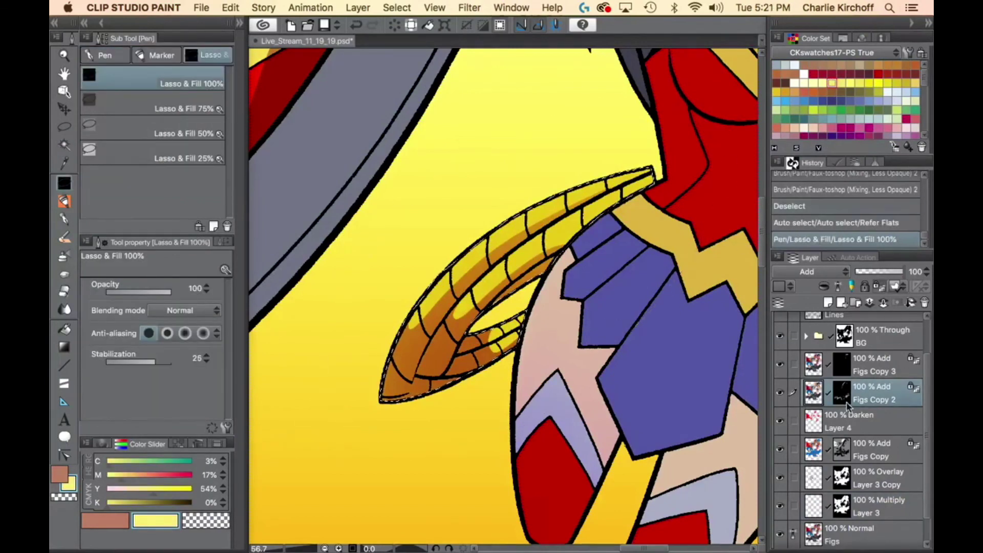
Lasso-fill a highlight along the golden lasso's outer strand at 50% on the Figs Copy 2 layer mask.
click(844, 397)
key(.)
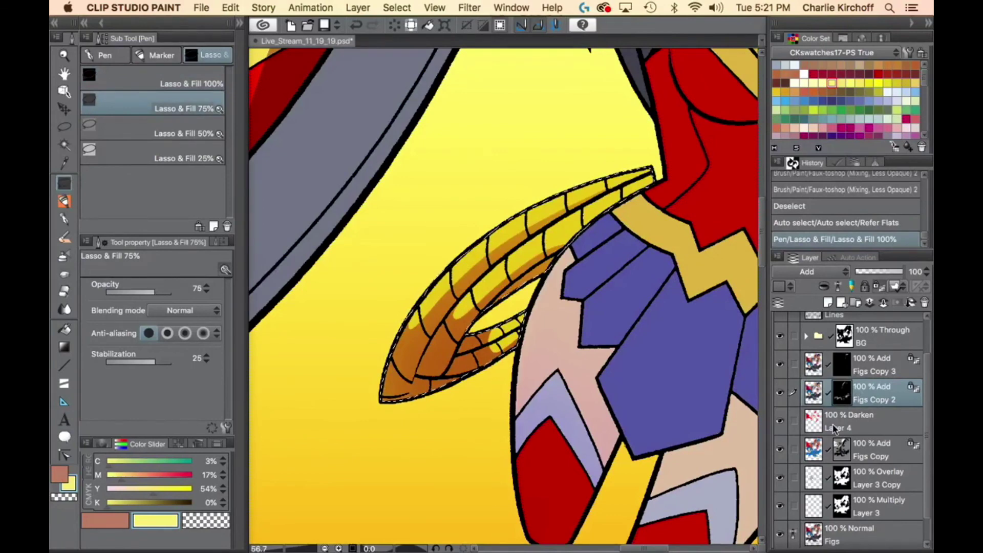
key(p)
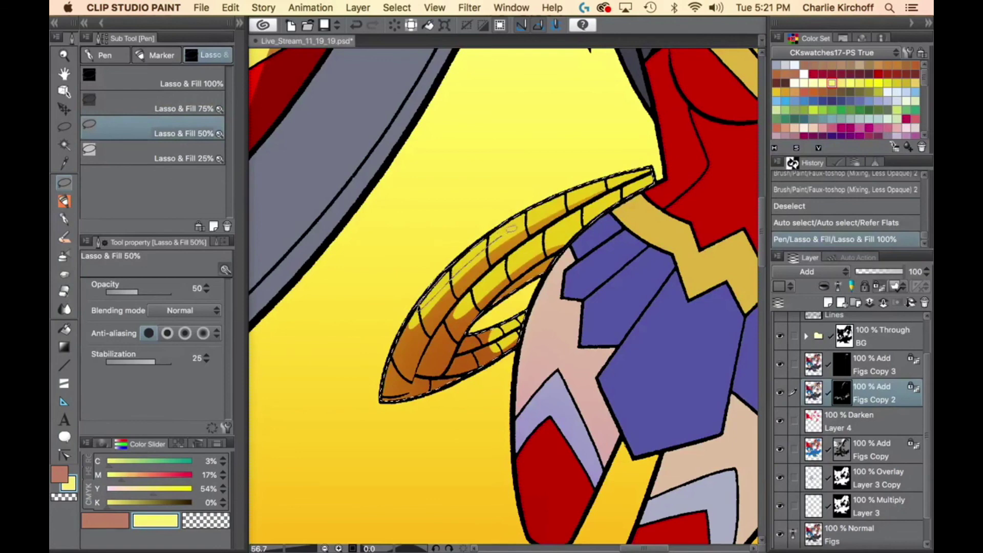
drag(404, 297, 459, 388)
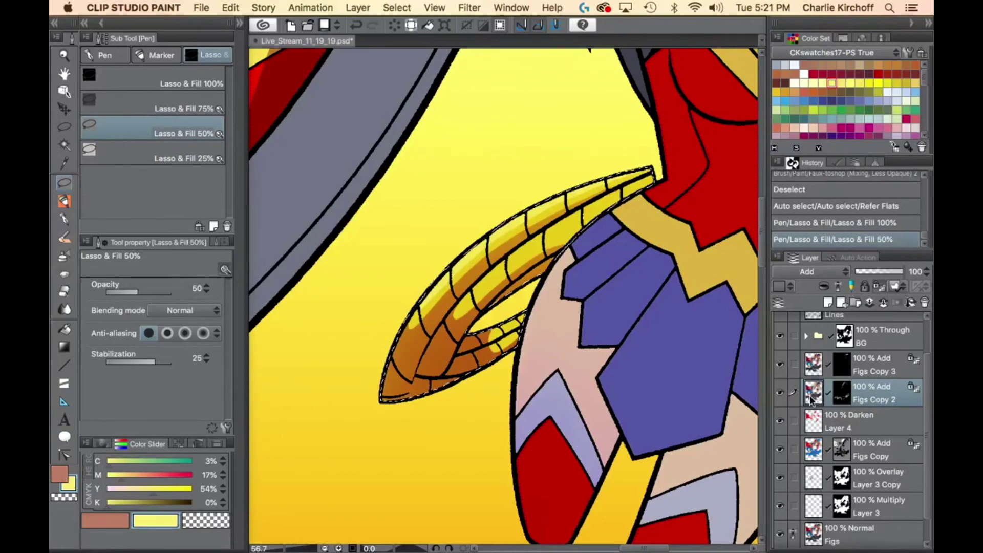
Try lighter yellows for the golden lasso's highlight colour, C 0, M 9, Y 32 and C 0, M 7, Y 21, on Figs Copy 2.
click(813, 83)
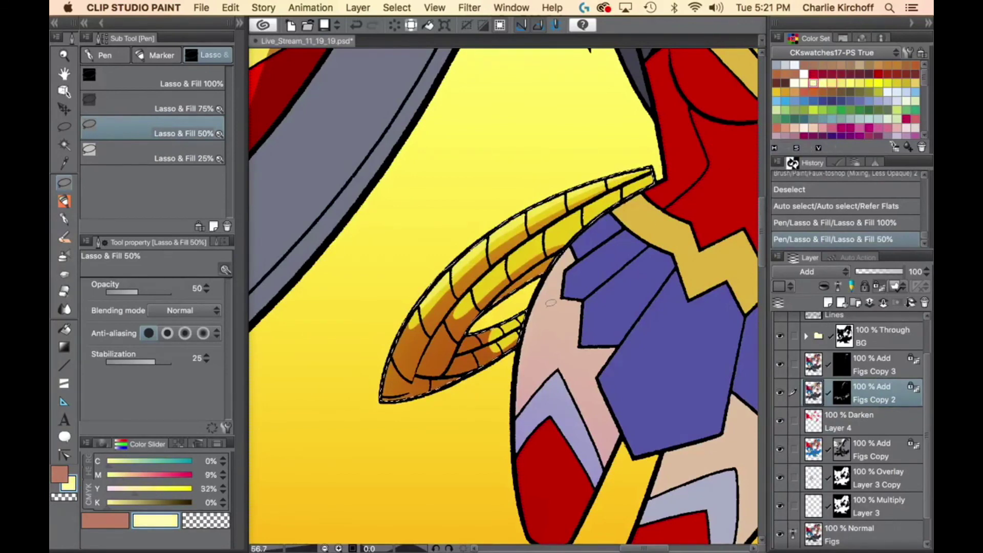
drag(509, 381, 516, 384)
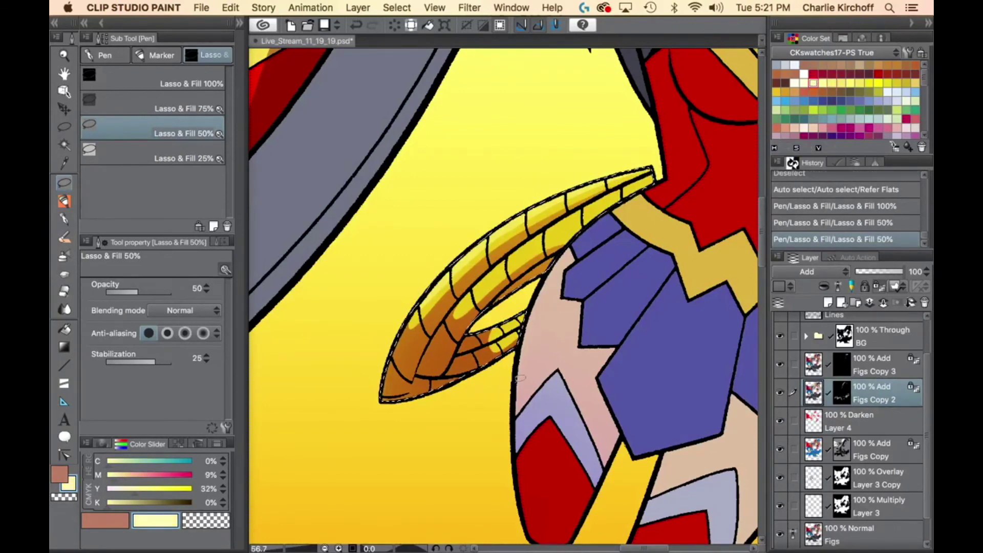
key(period)
key(period)
mouse_move(485, 426)
mouse_down()
mouse_move(584, 353)
mouse_move(369, 477)
mouse_move(553, 437)
mouse_up()
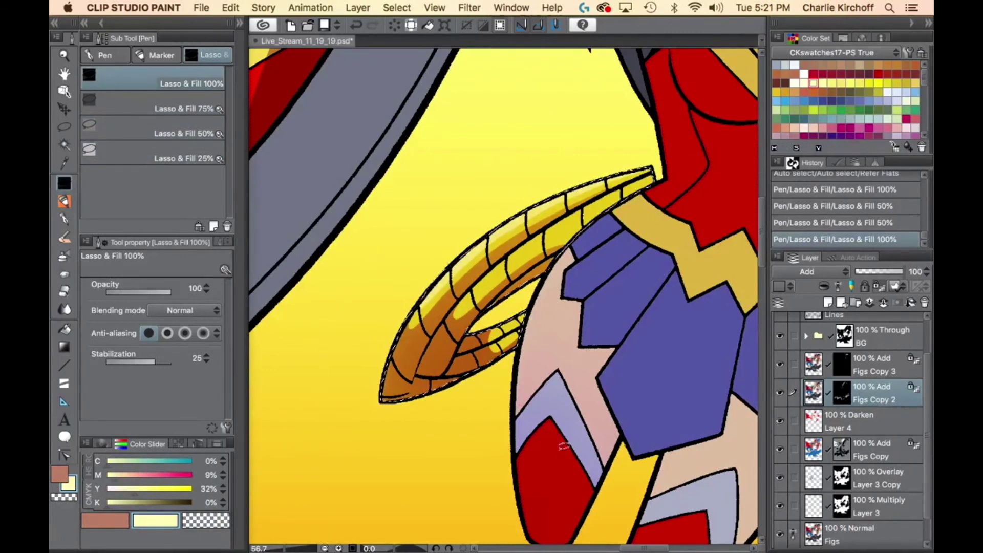
click(804, 83)
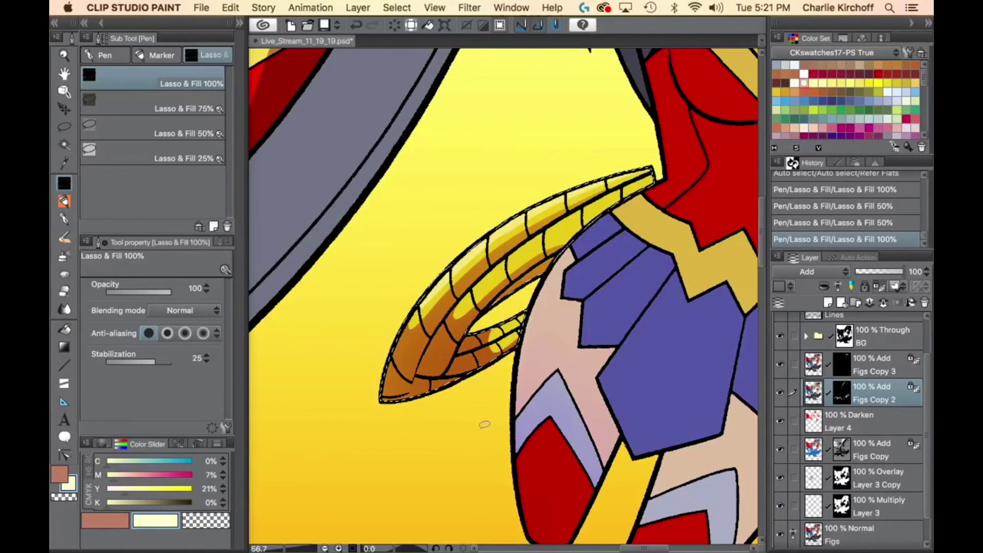
mouse_move(485, 424)
mouse_down()
mouse_move(699, 169)
mouse_move(331, 361)
mouse_move(538, 445)
mouse_up()
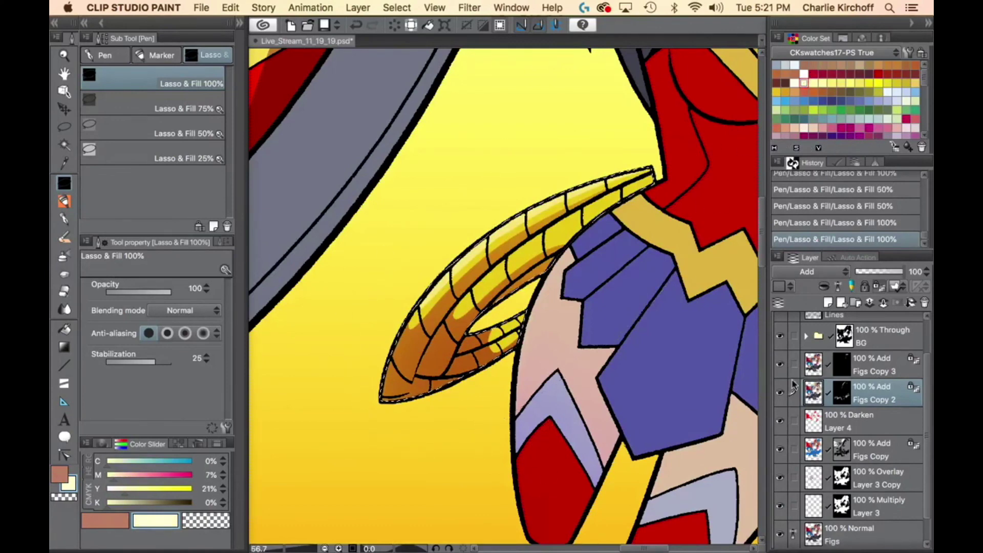
Fill the selected golden lasso with cream (C 0, M 4, Y 8) at 100% on the Figs Copy 2 layer.
click(794, 83)
drag(661, 284, 449, 186)
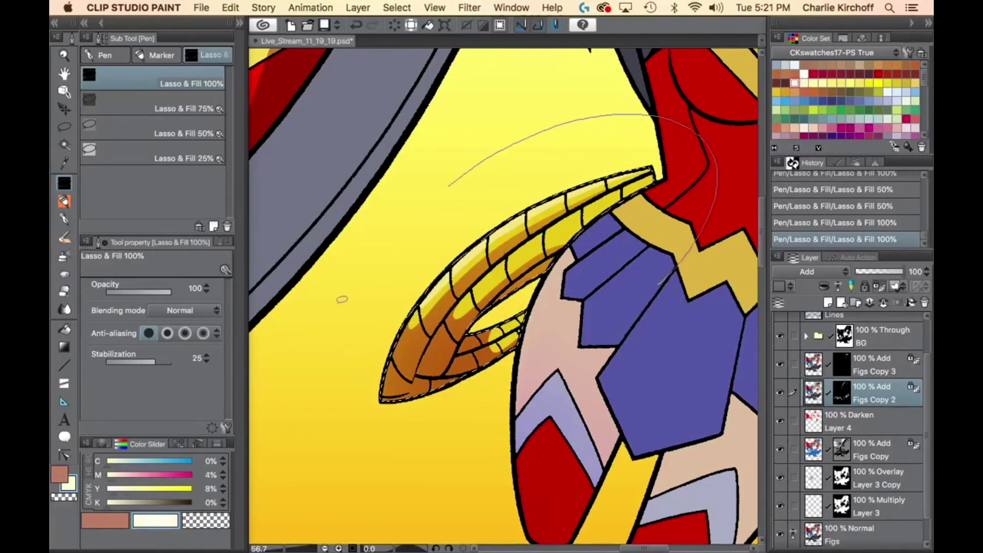
drag(342, 299, 674, 369)
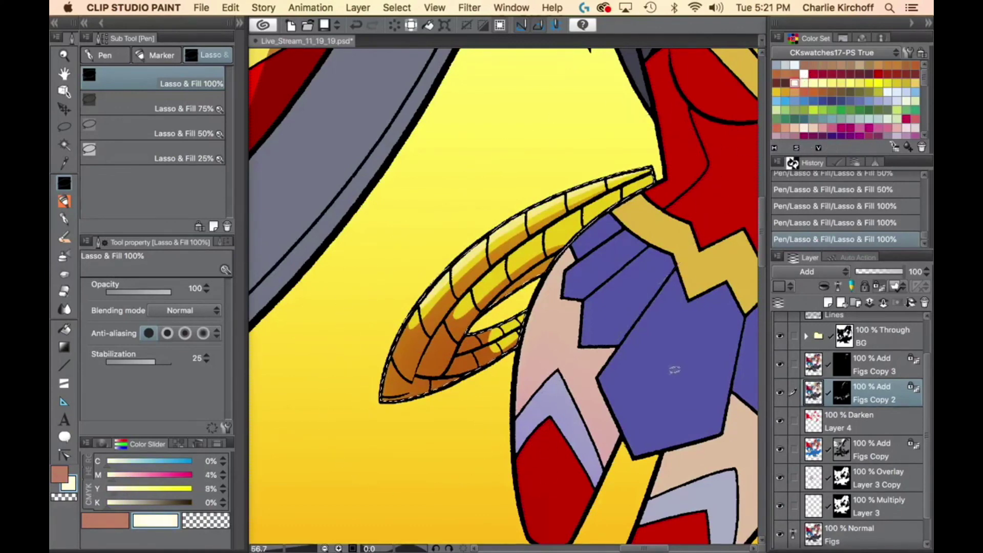
Lasso-fill highlights on the golden lasso's inner strands at 50% on the Figs Copy 2 layer mask, and deselect.
click(840, 394)
key(period)
key(period)
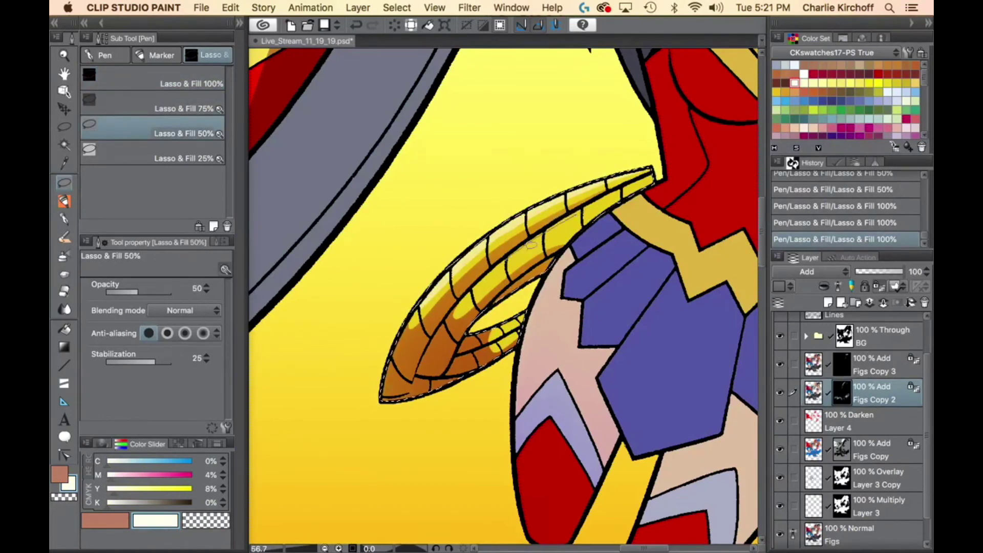
drag(588, 203, 489, 353)
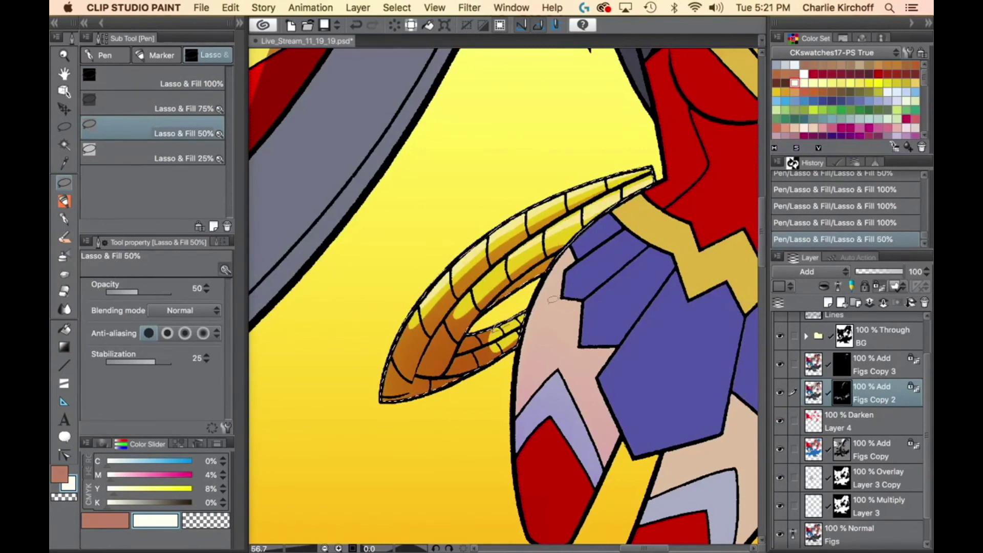
drag(553, 300, 544, 309)
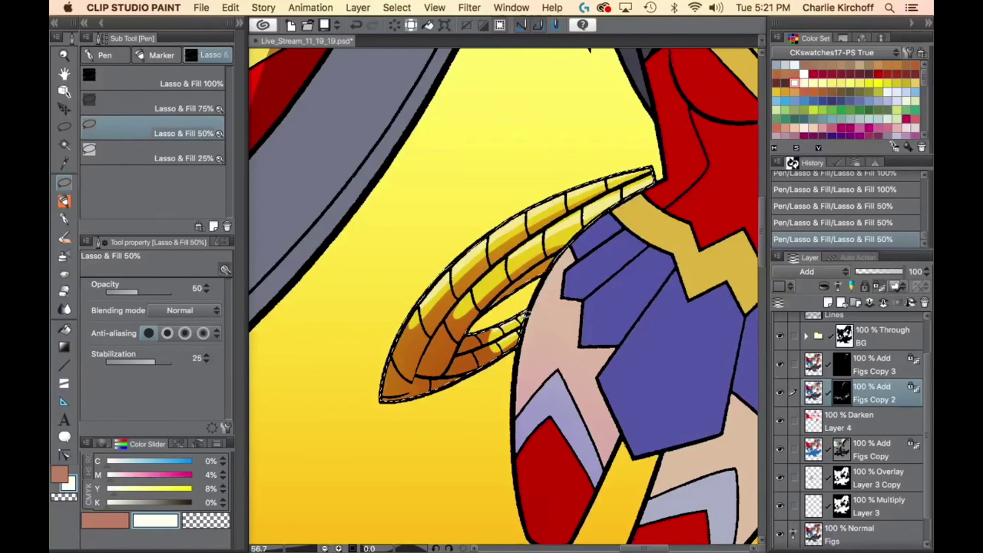
key(z)
drag(588, 368, 555, 384)
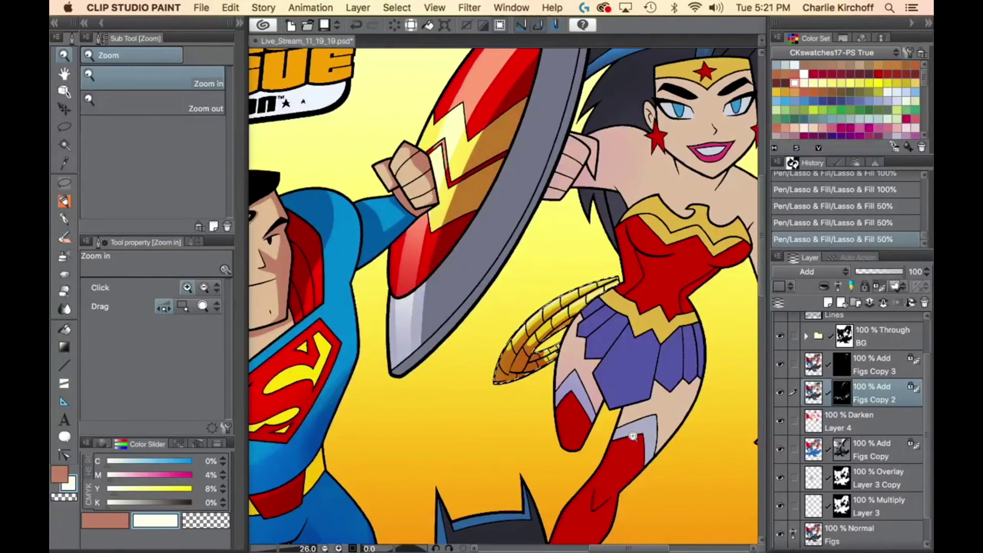
key(super+d)
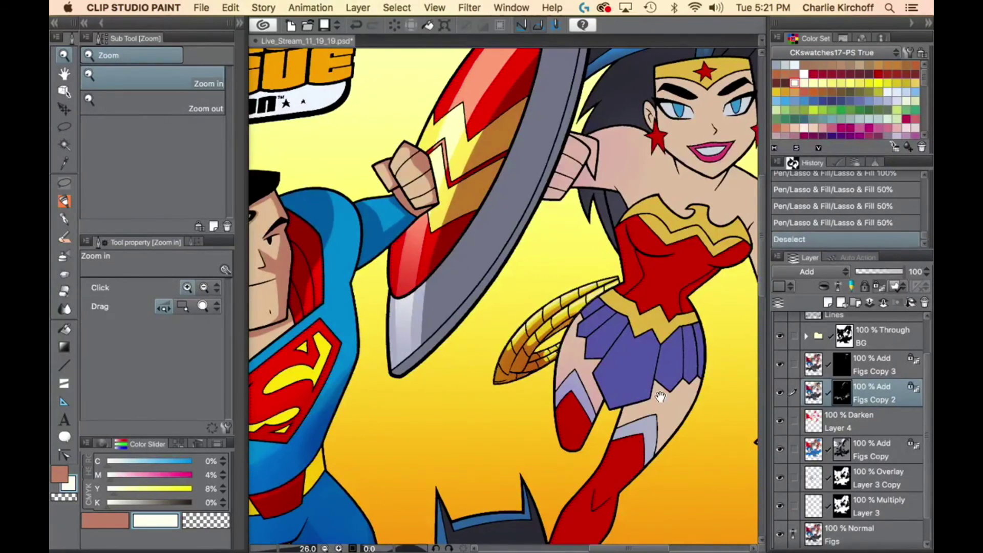
Select Wonder Woman's bent leg and boot, and lasso-fill a 100% transparent shadow along the inner edge on the Figs Copy layer mask.
scroll(633, 435, right, 6)
scroll(633, 436, down, 1)
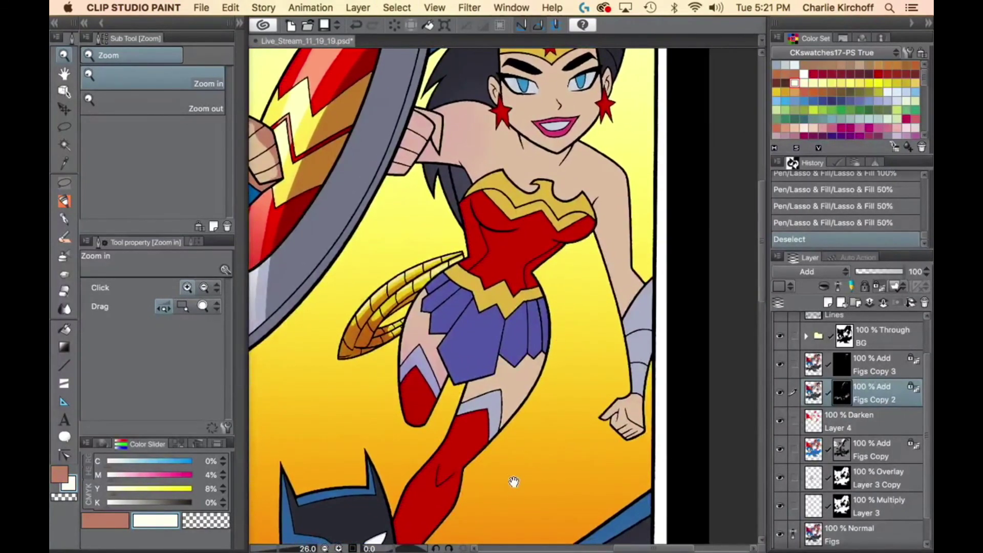
scroll(511, 478, down, 2)
drag(440, 358, 476, 361)
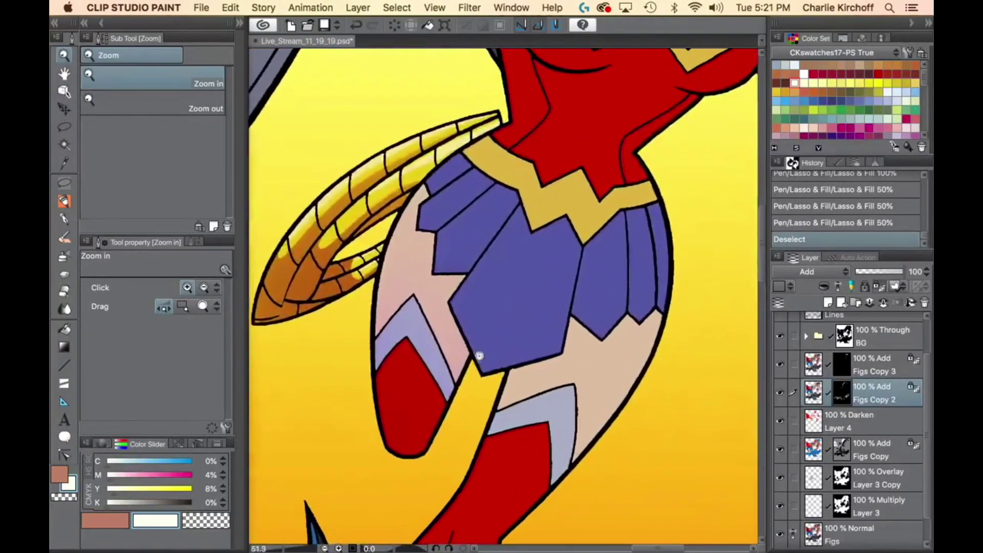
key(w)
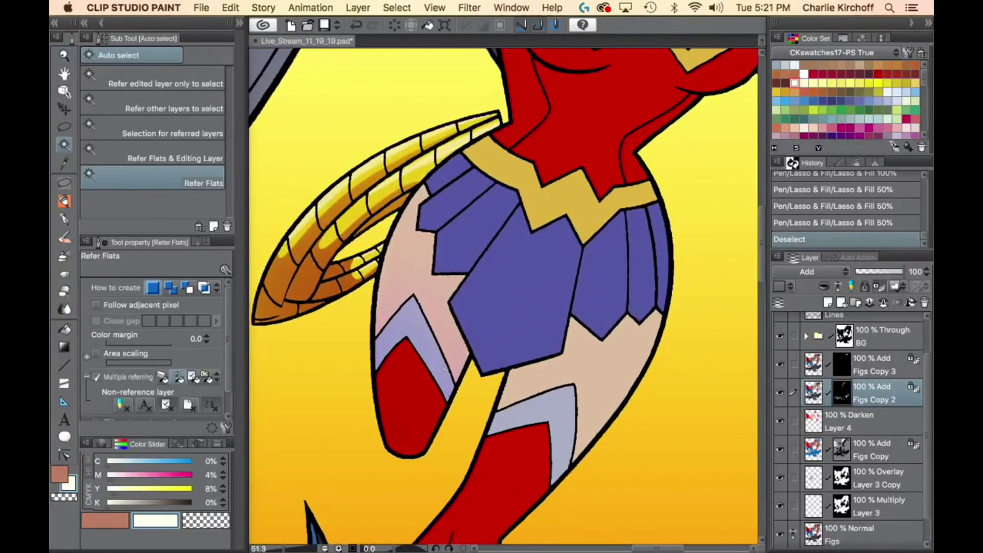
click(438, 299)
click(429, 340)
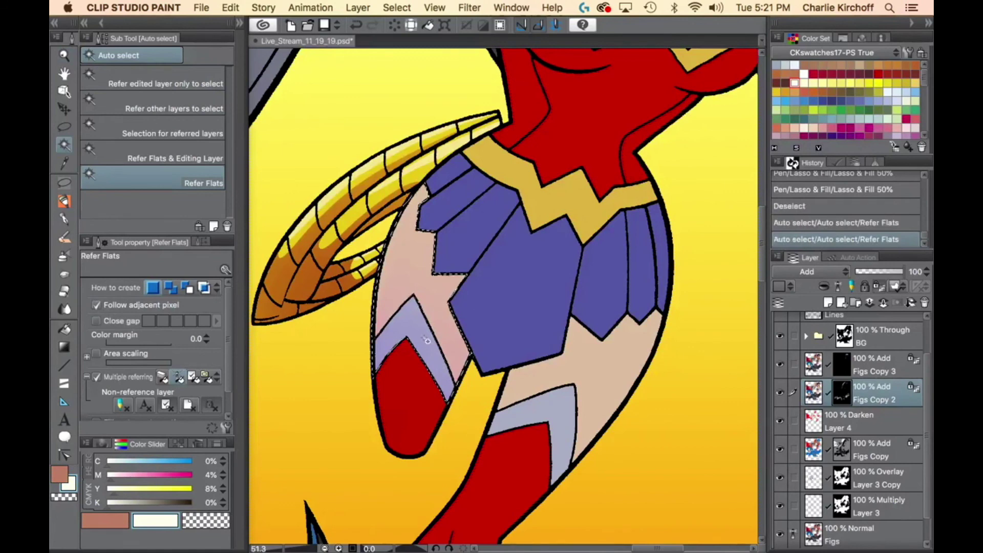
click(427, 402)
key(c)
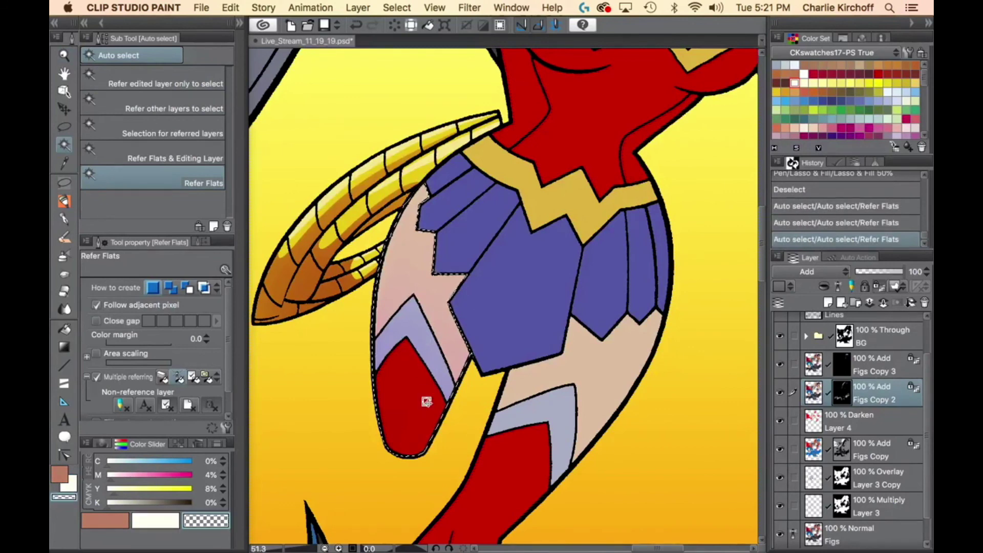
key(p)
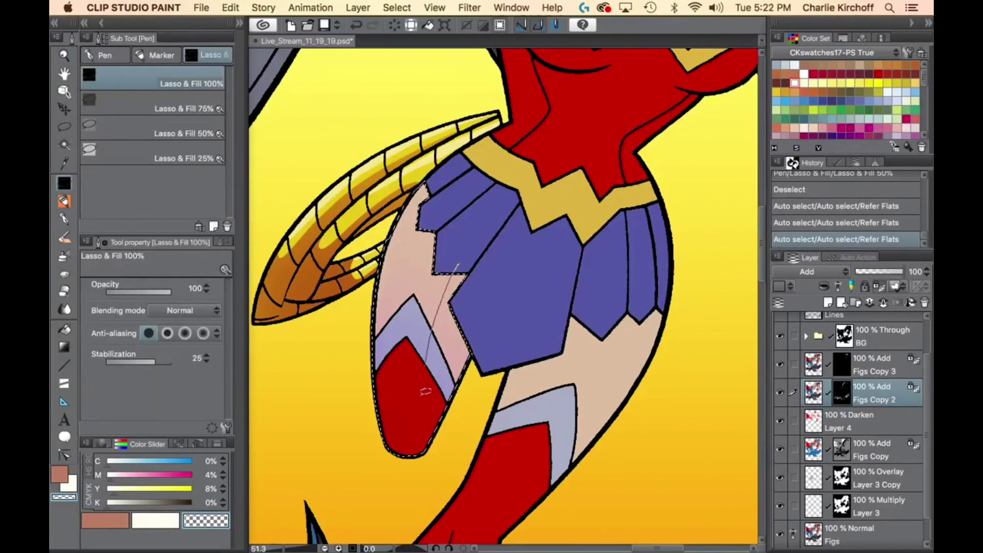
drag(455, 467, 490, 233)
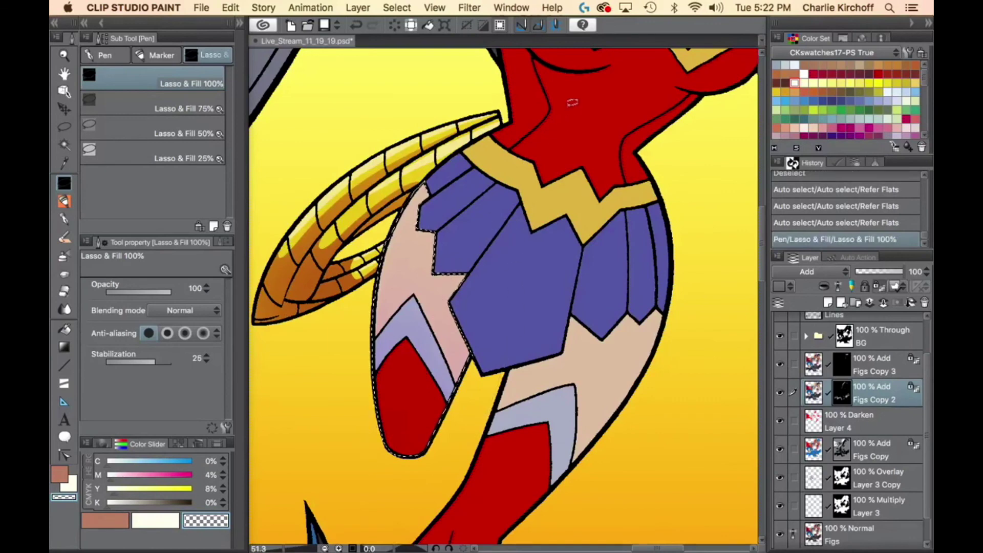
click(842, 459)
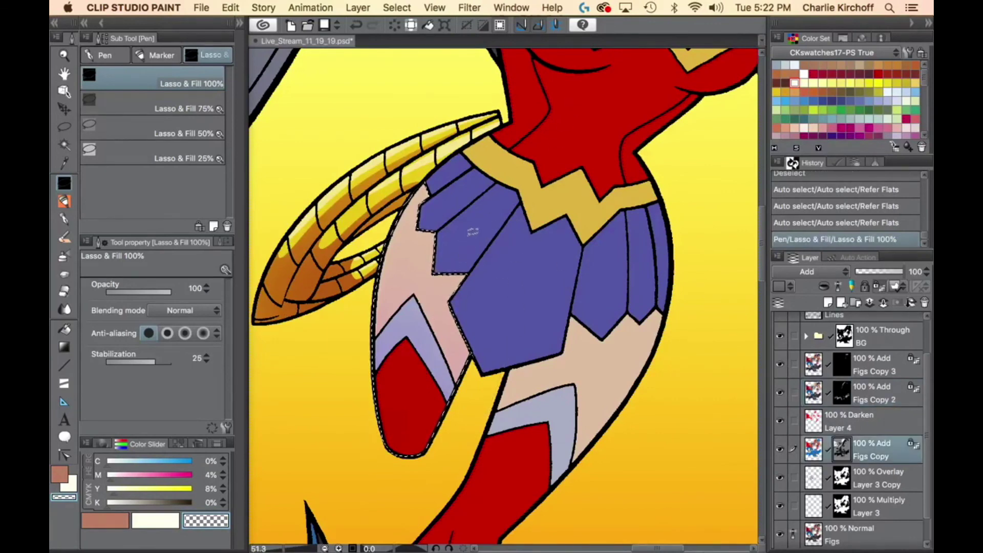
drag(388, 470, 468, 264)
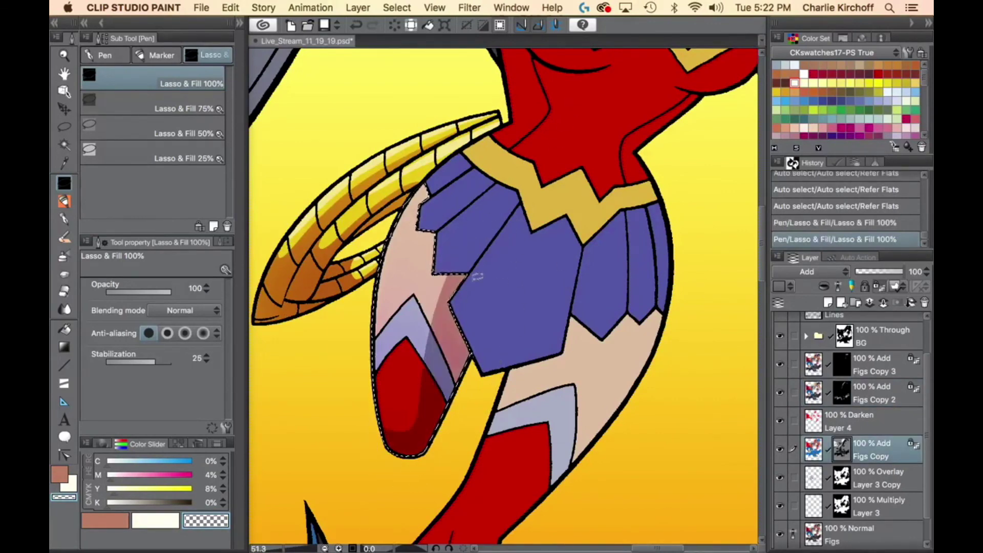
Softly darken the bent leg and boot tip with the Faux-toshop brush at sizes 1000 and 500 on the Figs Copy mask, and deselect.
key(b)
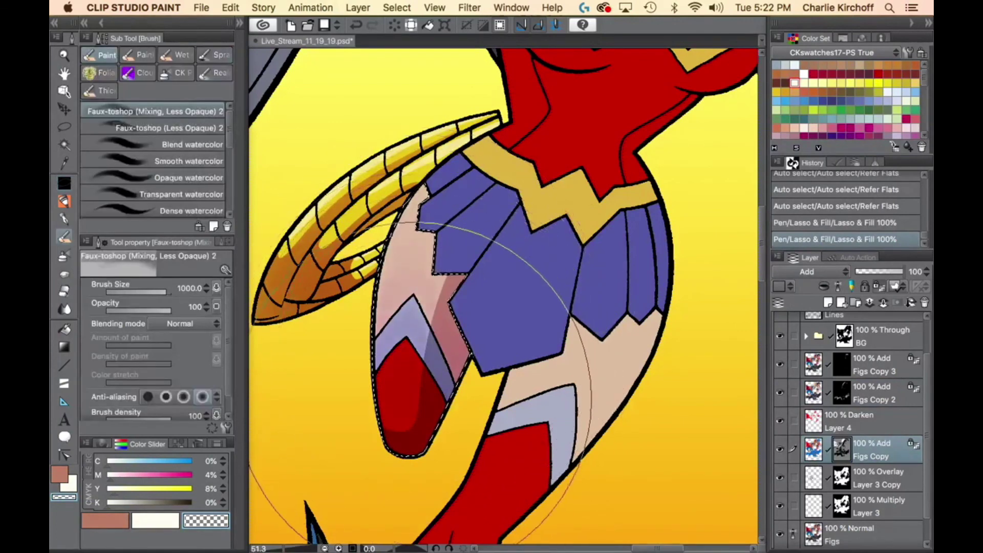
mouse_move(417, 461)
mouse_down()
mouse_move(492, 312)
mouse_move(576, 215)
mouse_up()
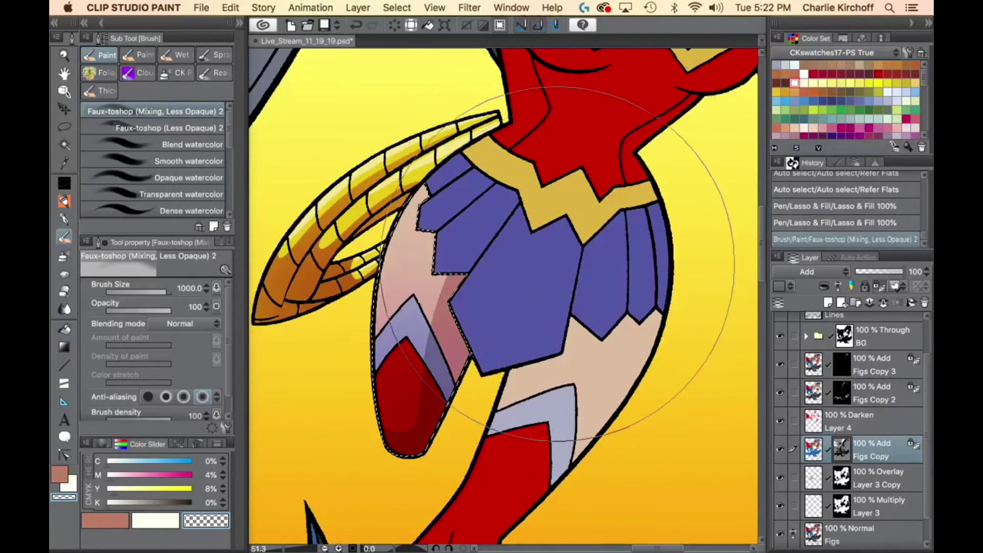
key(bracketleft)
key(bracketleft)
key(bracketleft)
key(bracketleft)
drag(397, 441, 406, 459)
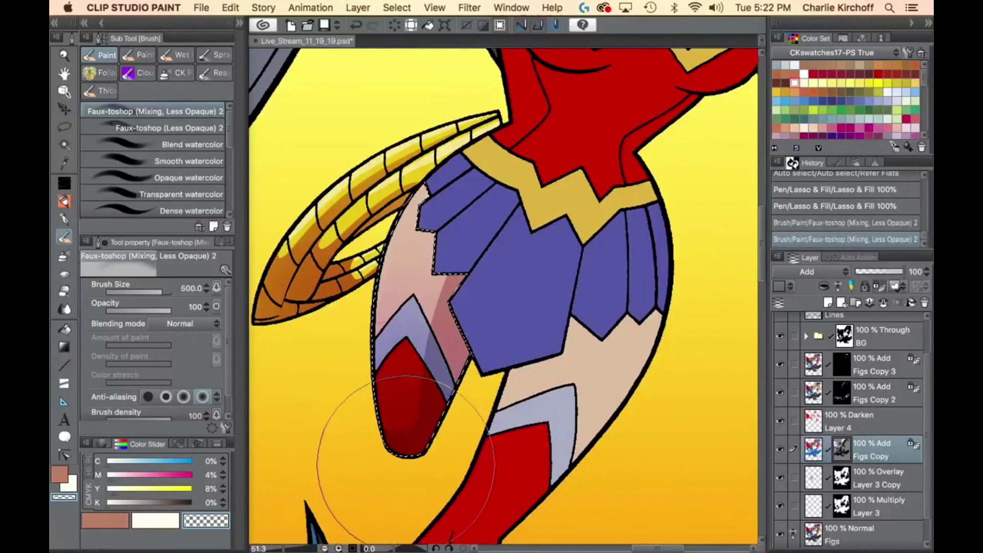
drag(587, 470, 629, 284)
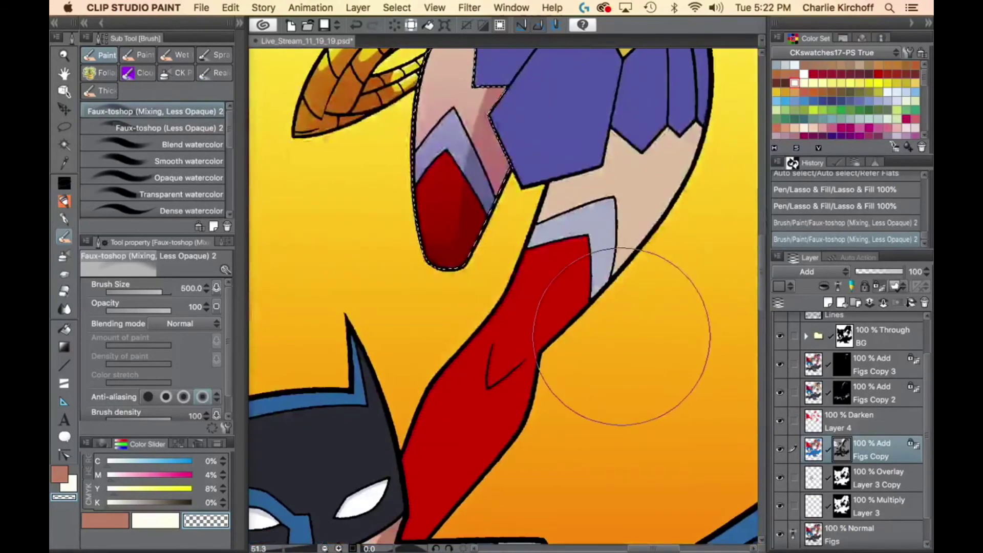
key(super+d)
Select Wonder Woman's extended leg and boot, lasso-fill a 100% transparent shadow down the back edge on the Figs Copy mask, and deselect.
key(w)
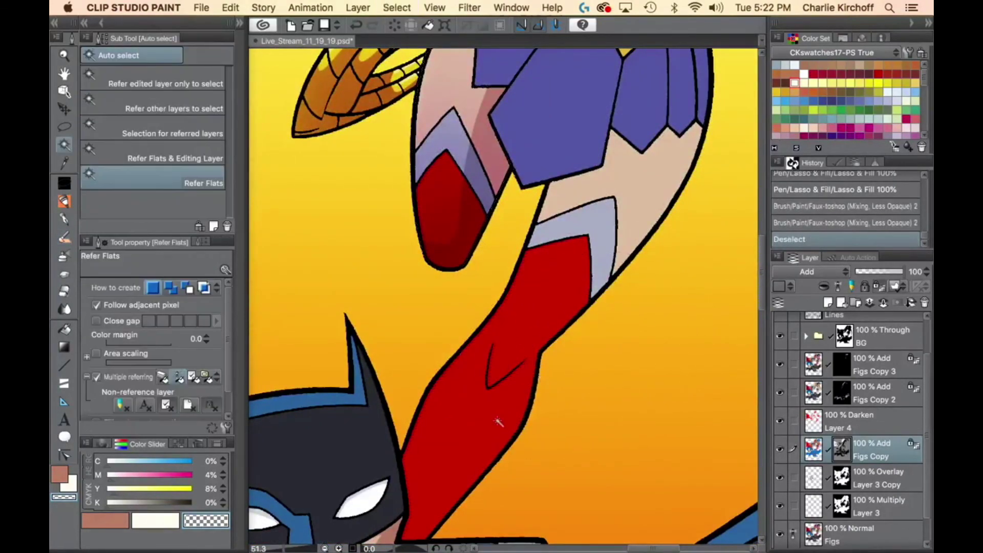
click(501, 422)
shift+click(603, 256)
shift+click(641, 210)
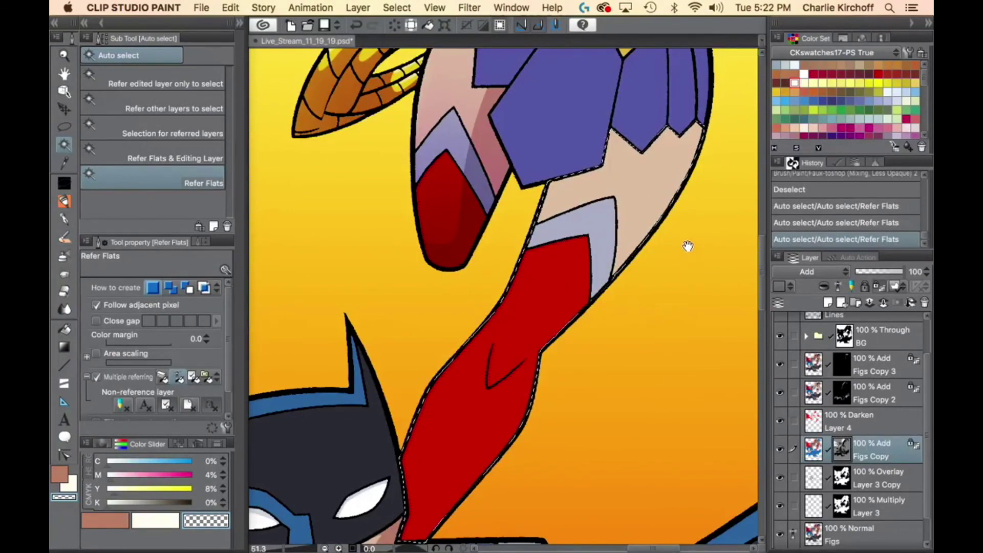
drag(647, 347, 633, 381)
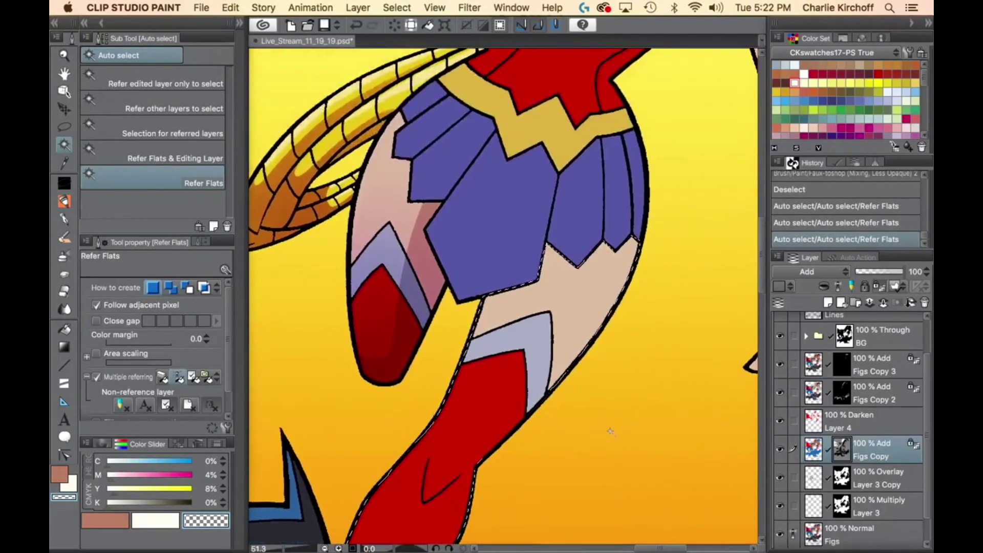
key(z)
drag(609, 459, 589, 461)
drag(642, 487, 653, 378)
key(p)
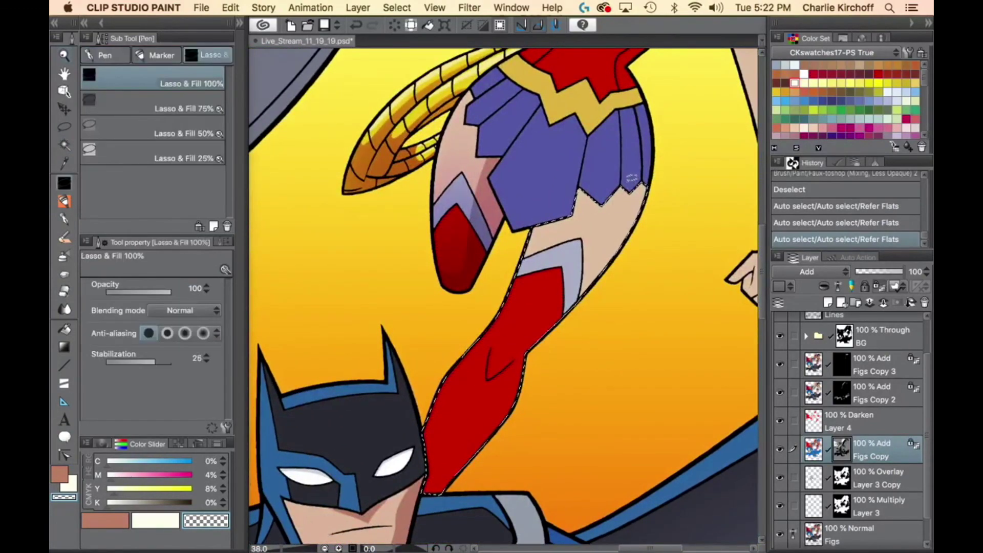
mouse_move(589, 262)
mouse_down()
mouse_move(503, 368)
mouse_move(490, 370)
mouse_move(487, 399)
mouse_move(394, 528)
mouse_move(608, 395)
mouse_move(692, 193)
mouse_up()
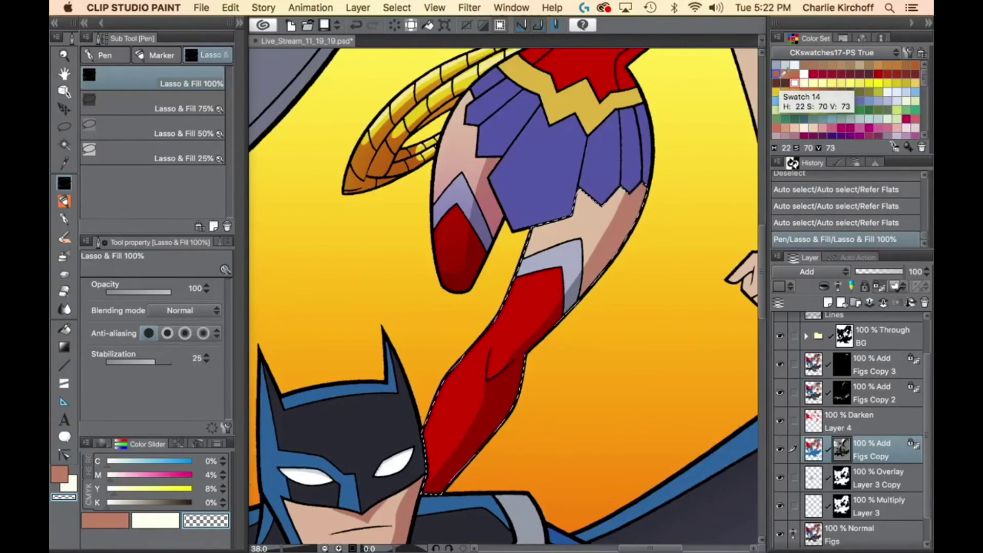
key(super+d)
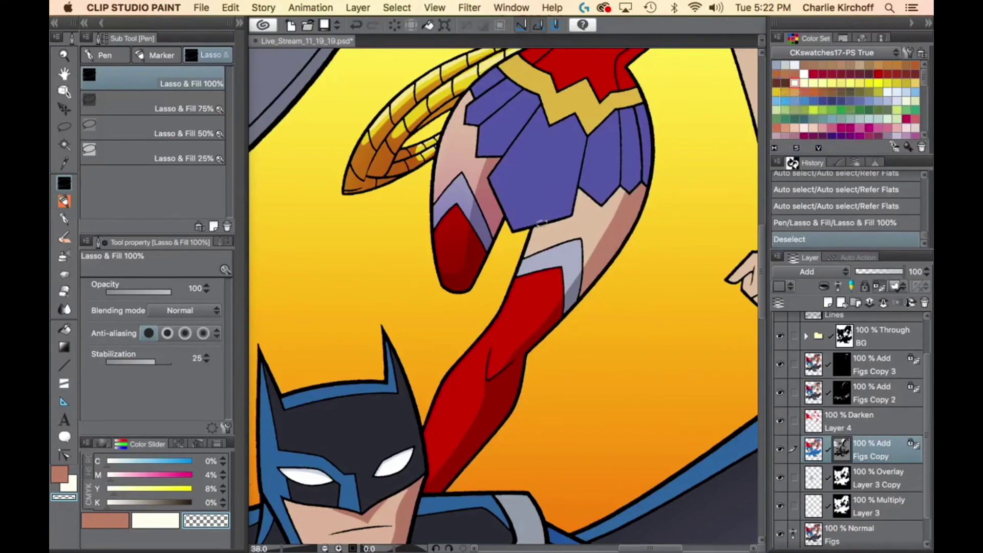
Lasso a narrow highlight selection down the front of the extended leg, subtracting the skirt and the overlap with Batman's cowl.
key(m)
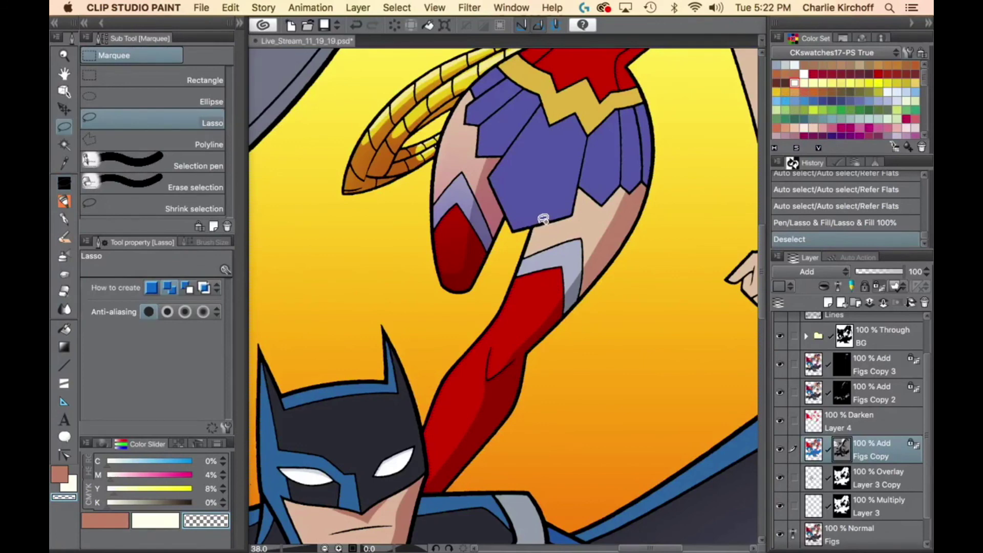
drag(507, 313, 478, 351)
mouse_move(434, 450)
mouse_down()
mouse_move(527, 301)
mouse_move(560, 184)
mouse_up()
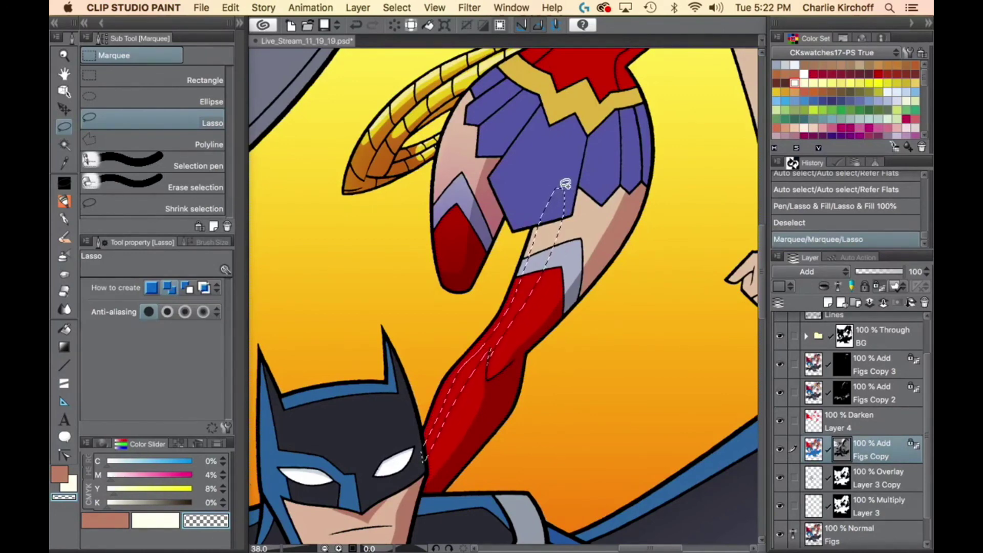
key(w)
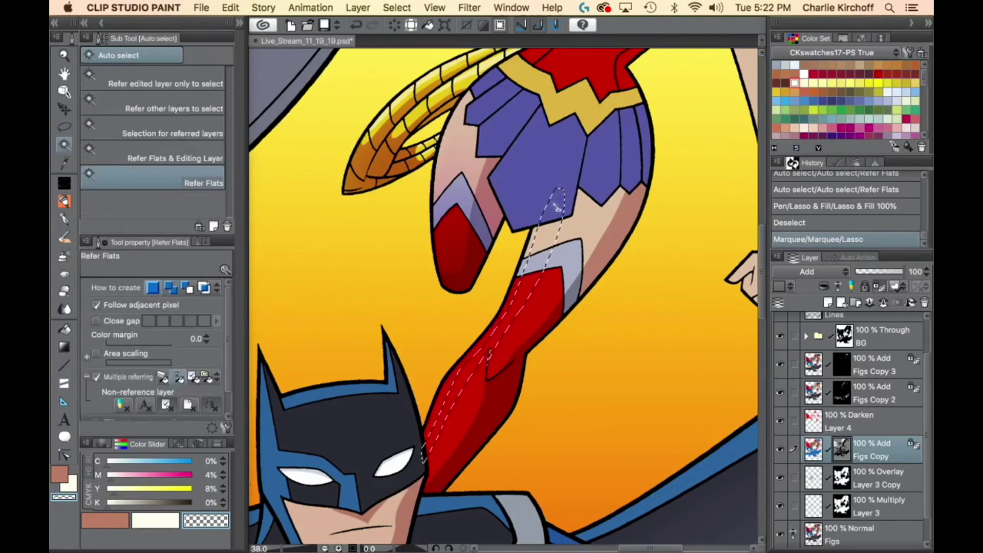
alt+click(586, 169)
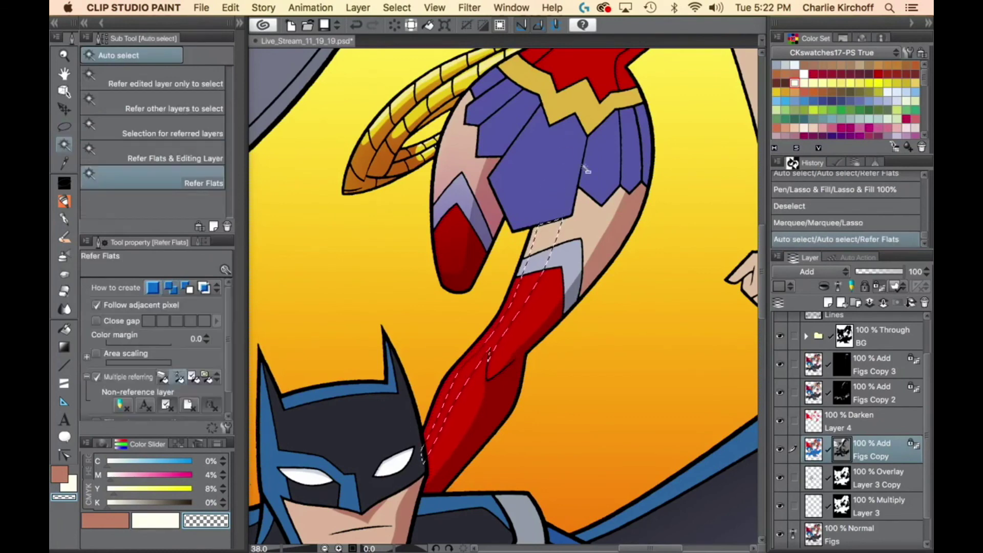
alt+click(424, 458)
Brush a soft highlight into the selected leg strip on the Figs Copy 2 layer mask with the Faux-toshop brush at size 500, and deselect.
click(853, 404)
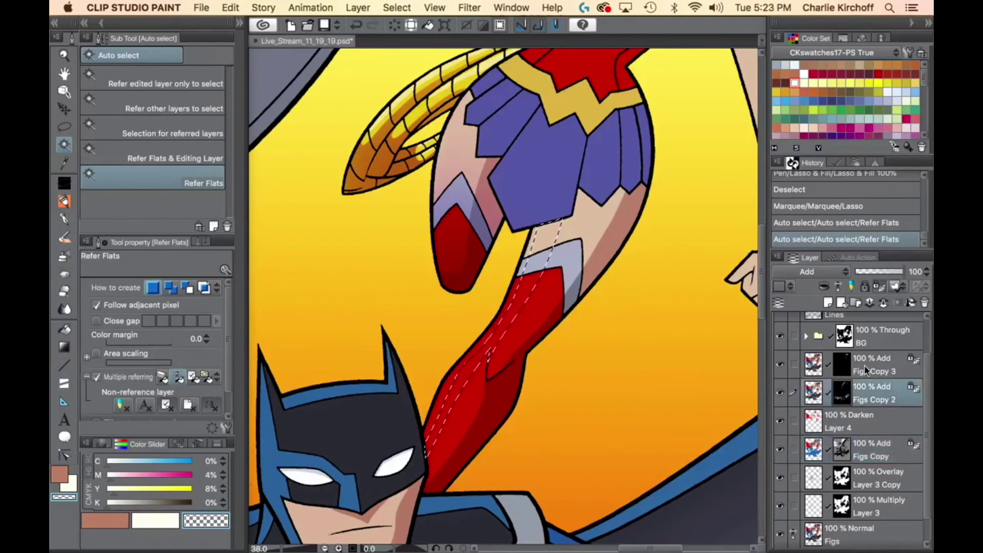
key(b)
mouse_move(449, 413)
mouse_down()
mouse_move(502, 333)
mouse_move(545, 235)
mouse_up()
key(c)
mouse_move(433, 408)
mouse_down()
mouse_move(546, 224)
mouse_move(569, 148)
mouse_up()
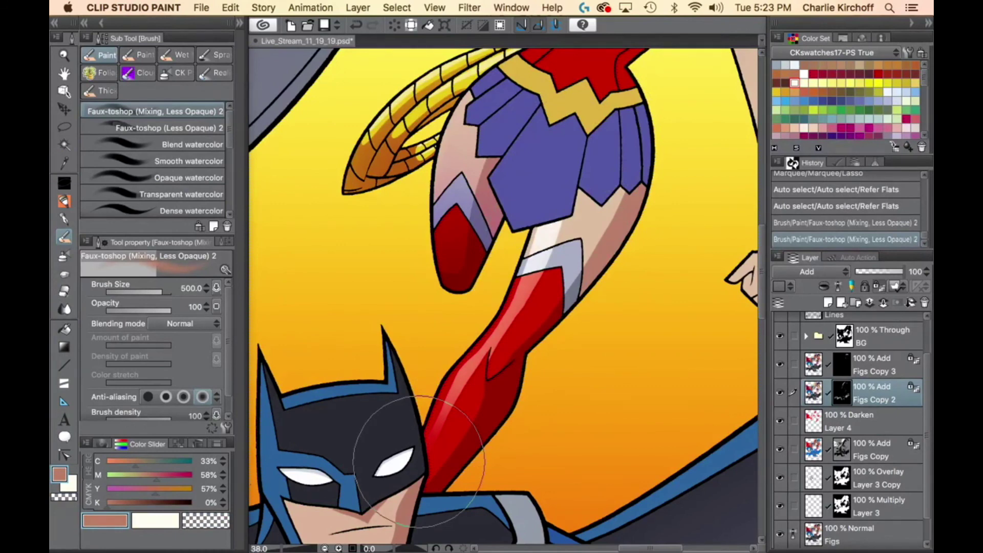
key(ctrl+d)
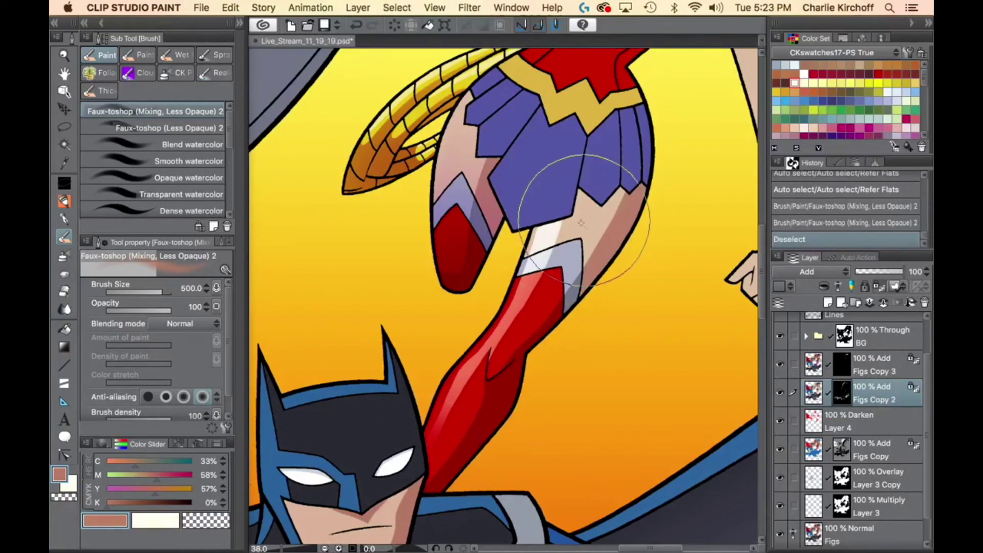
Select the extended leg's thigh skin and fill it with pinkish red (C 26, M 68, Y 53) on the Figs Copy 2 and Figs Copy layers.
key(w)
click(563, 223)
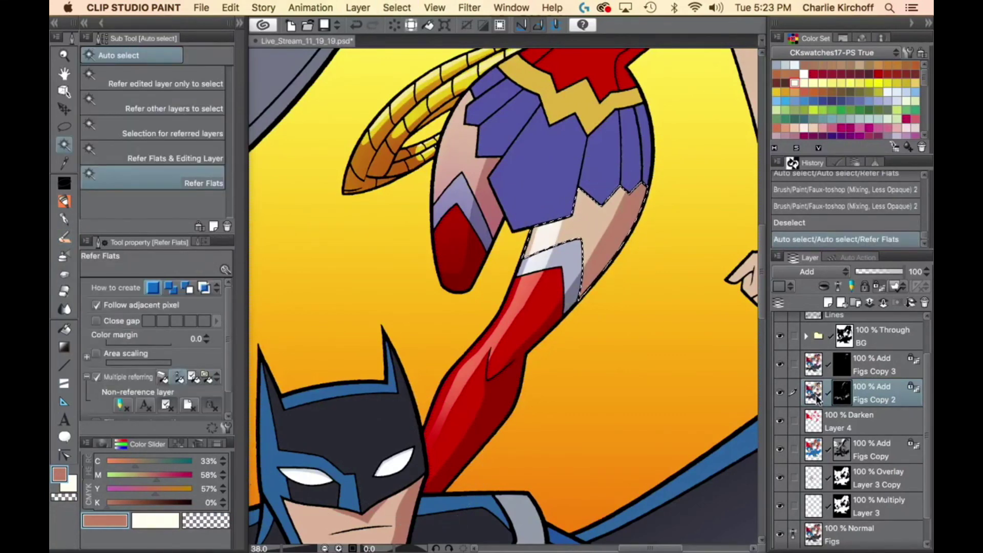
click(915, 119)
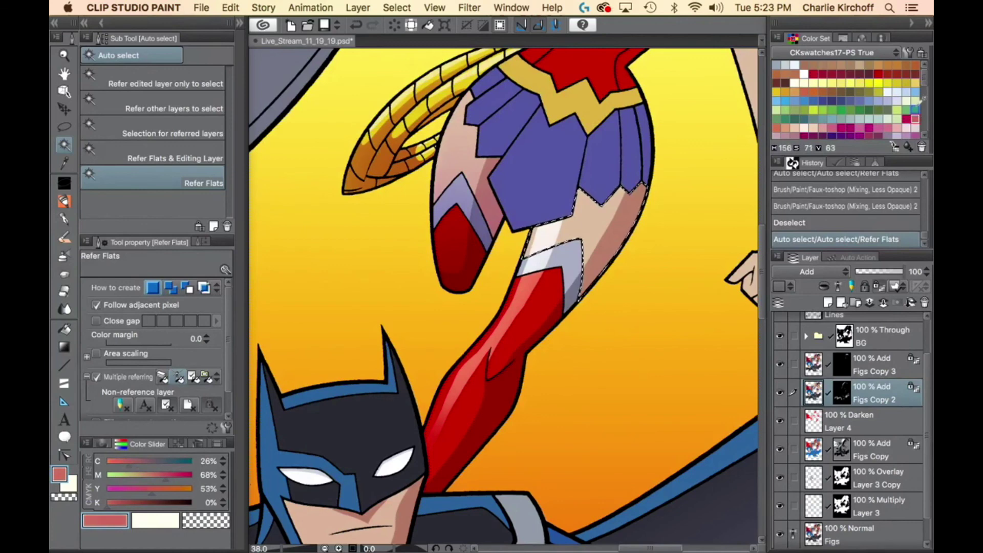
key(alt+BackSpace)
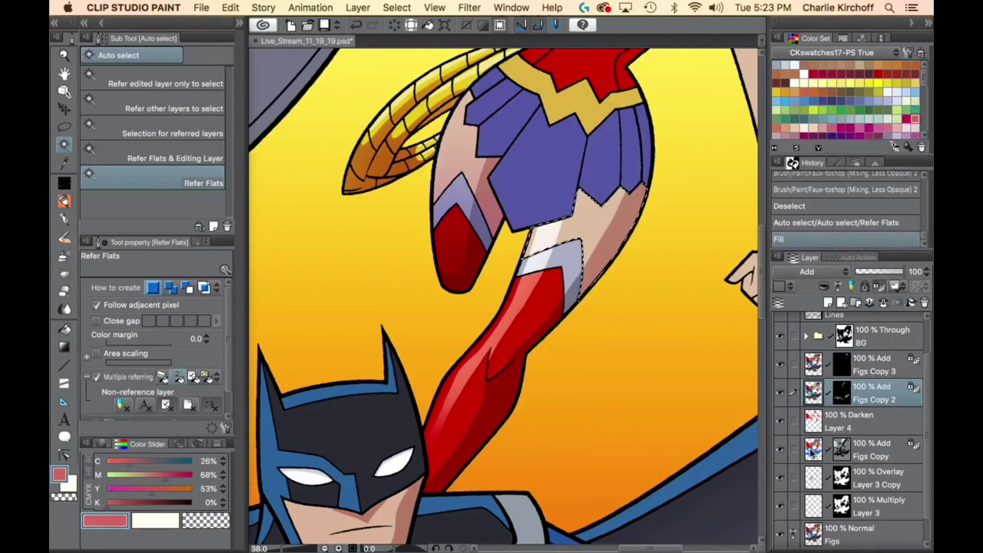
click(814, 453)
key(alt+BackSpace)
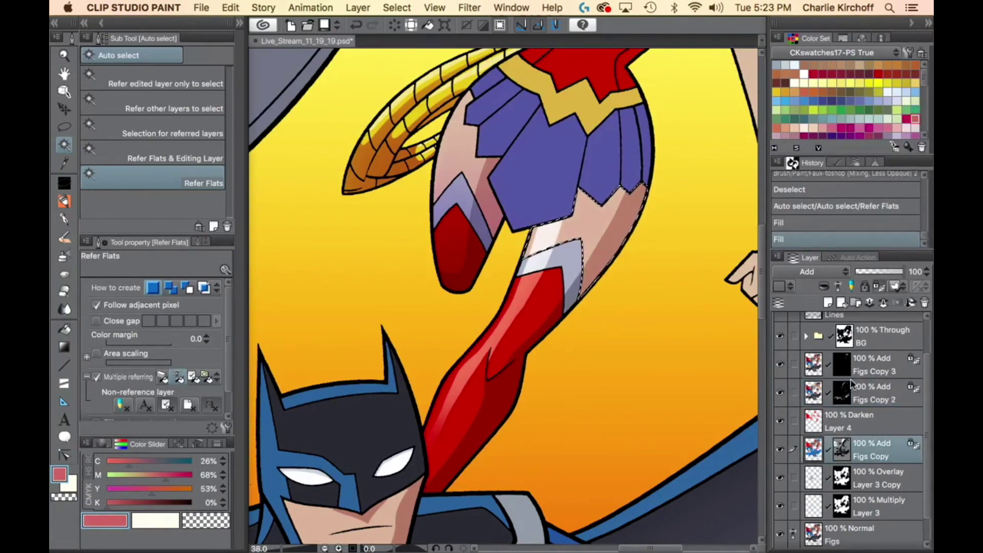
click(813, 402)
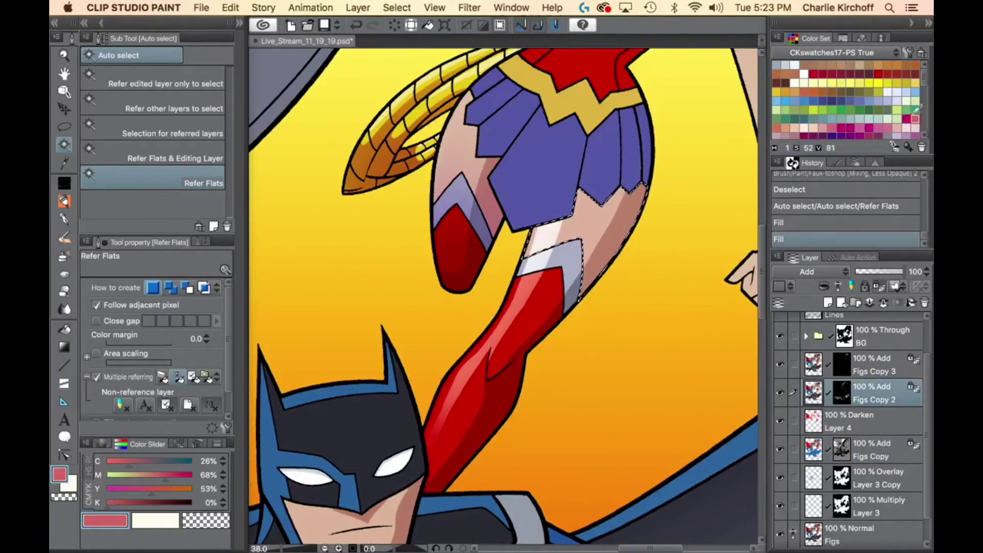
key(alt+BackSpace)
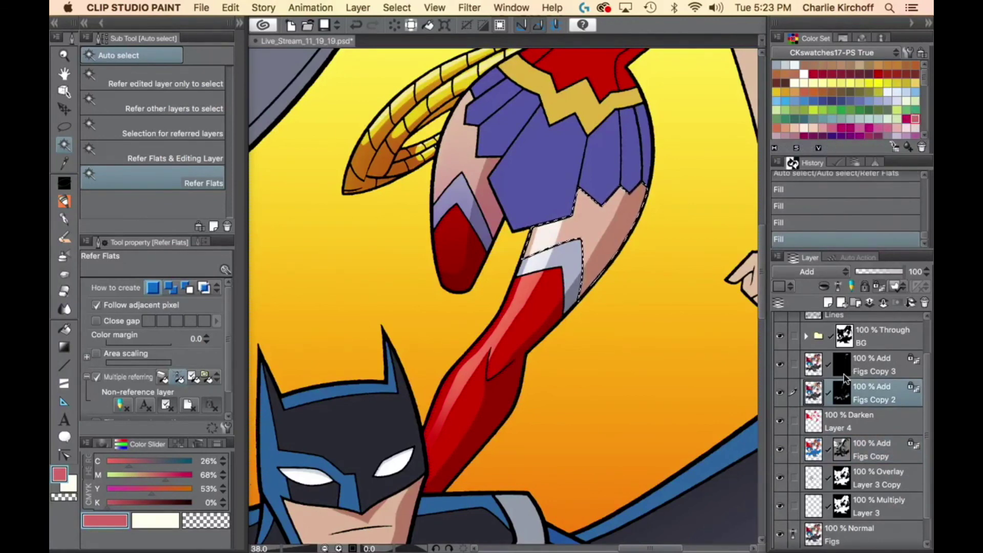
Tone down the thigh's highlight with a transparent 25% lasso fill on the Figs Copy 2 layer mask, and deselect.
click(843, 396)
key(p)
key(.)
key(.)
key(period)
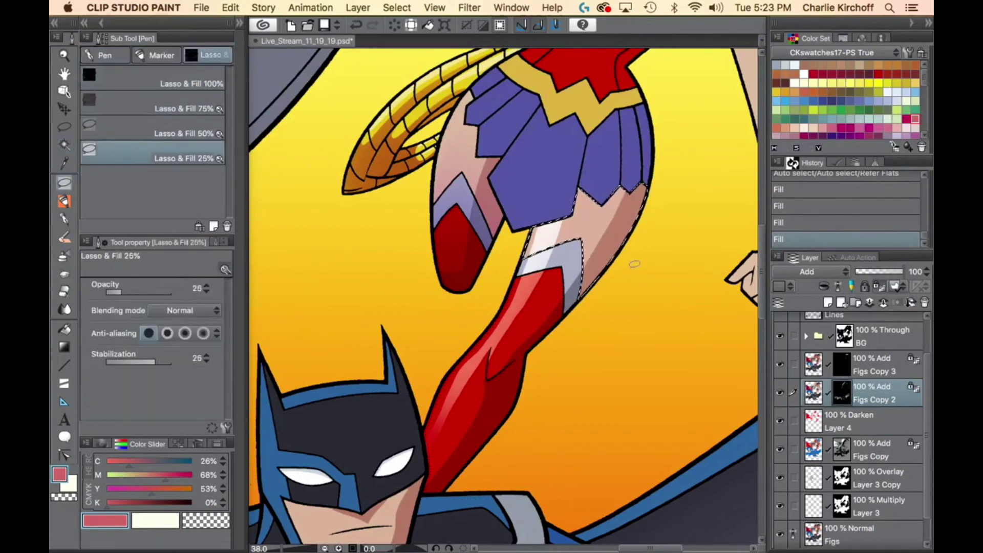
key(c)
drag(560, 342, 567, 334)
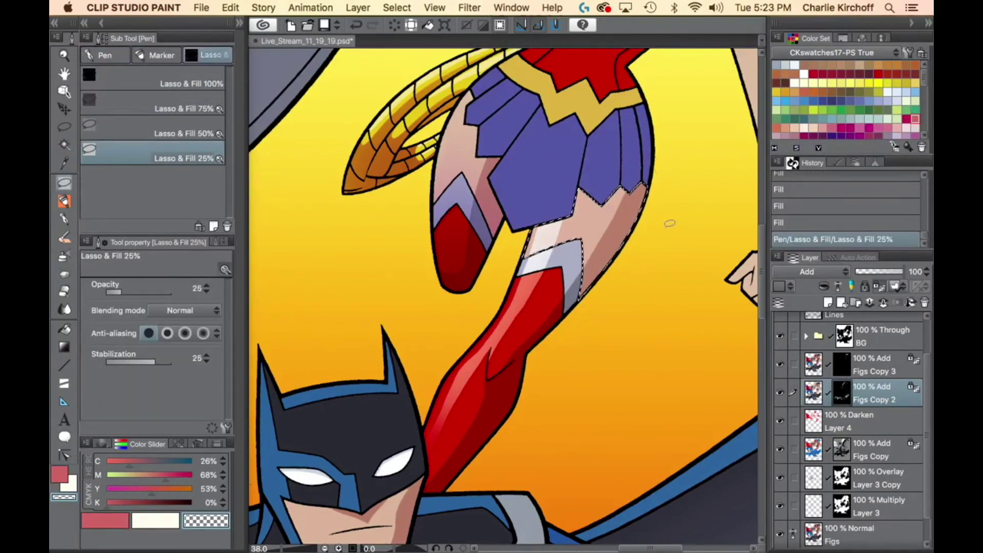
key(super+d)
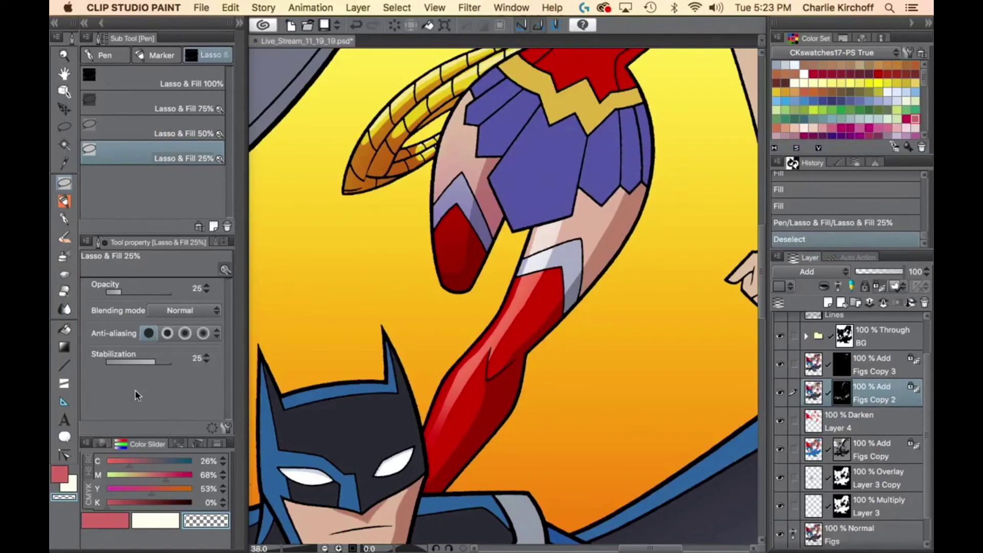
Select Wonder Woman's skin areas and fill them with pinkish red (C 26, M 68, Y 53) on the Figs Copy 2 and Figs Copy layers, and deselect.
key(w)
click(457, 159)
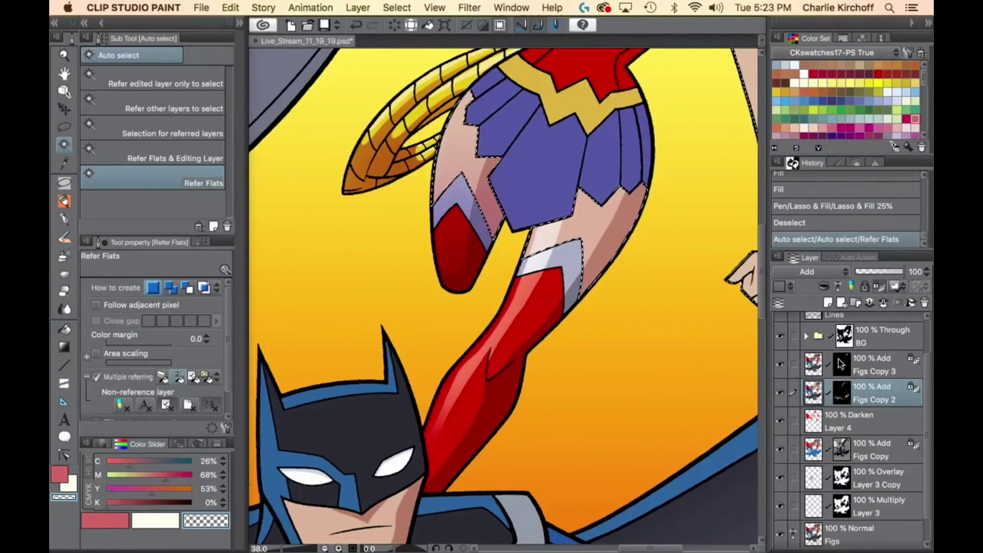
key(c)
key(alt+BackSpace)
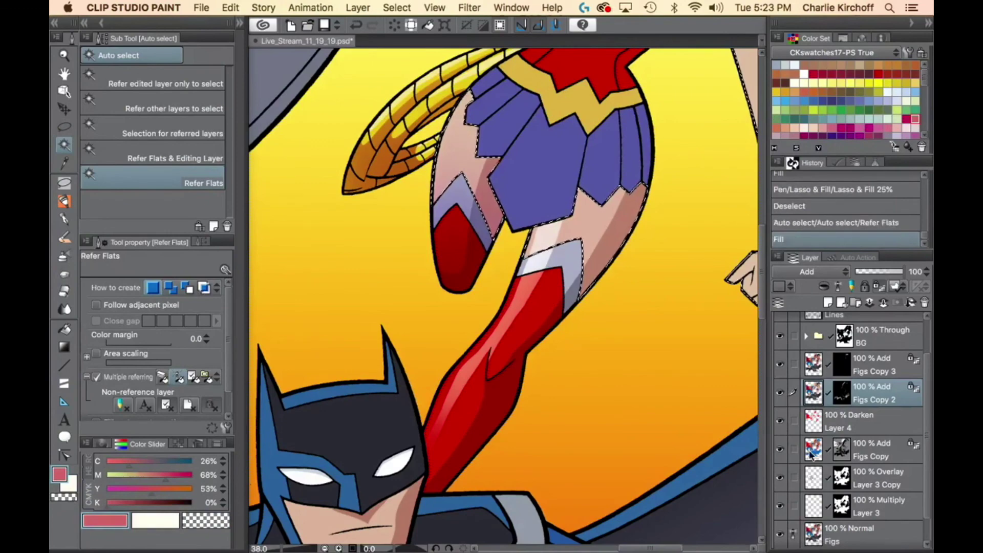
click(813, 453)
key(alt+BackSpace)
drag(647, 217, 593, 383)
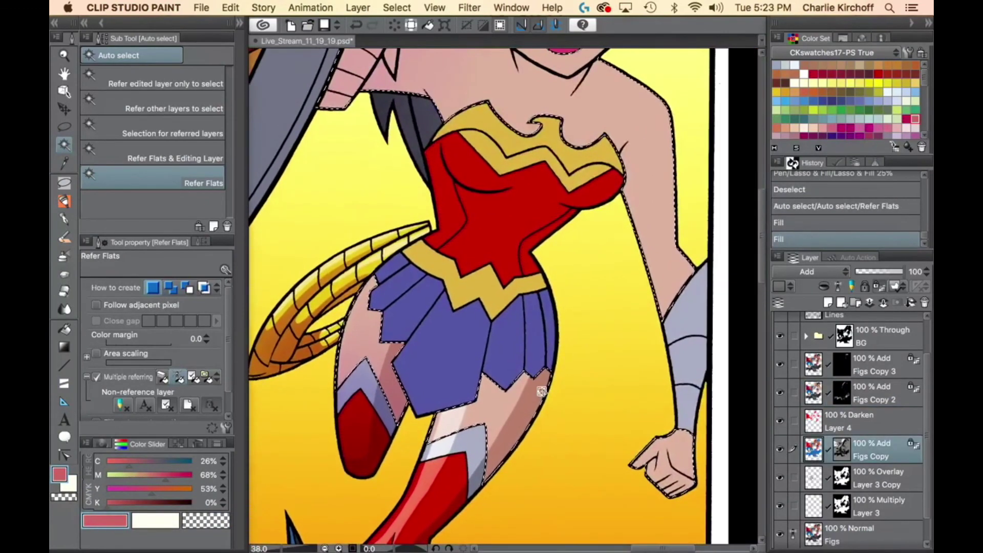
key(super+d)
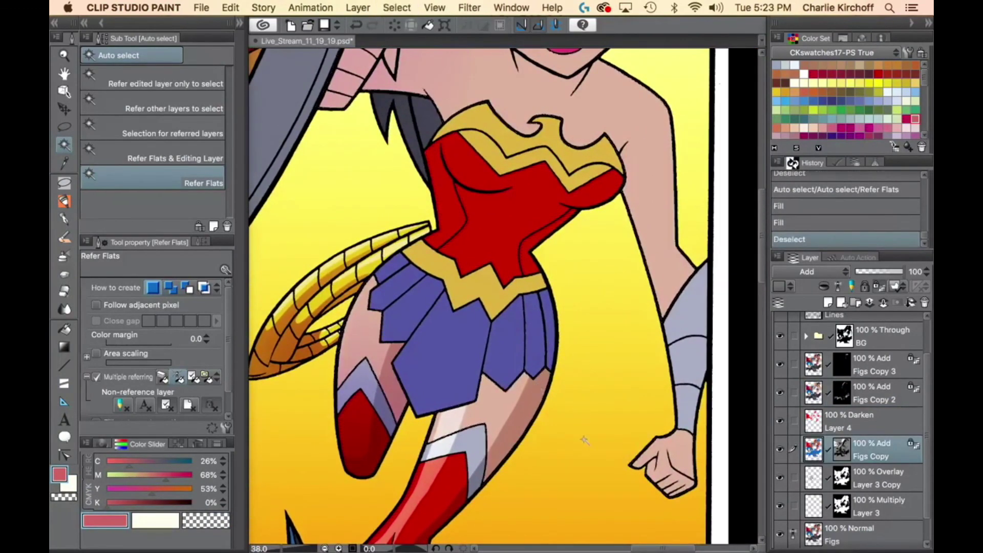
Lasso a narrow highlight strip down the front of the bent leg and subtract the skirt from the selection.
key(super+space)
drag(605, 405, 581, 424)
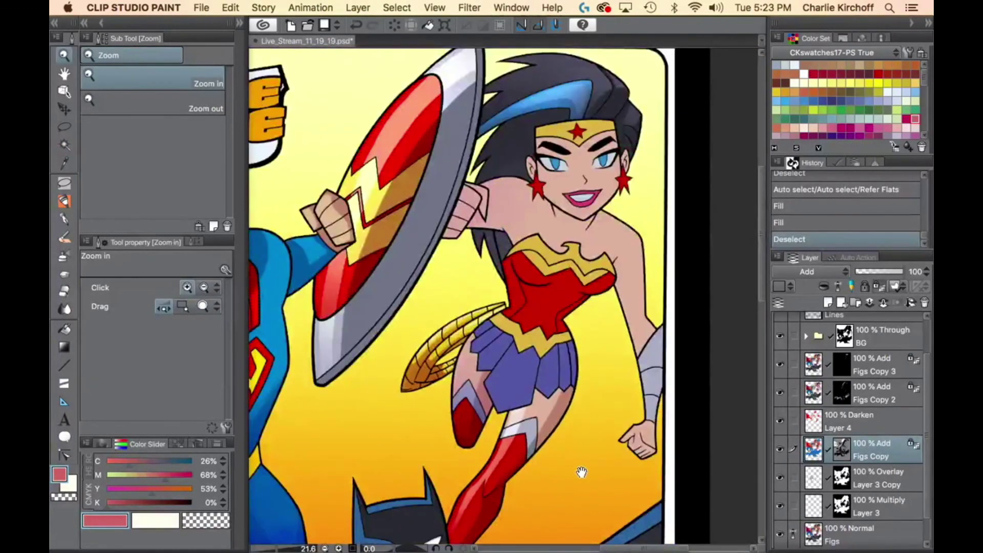
drag(581, 472, 600, 381)
drag(503, 315, 533, 313)
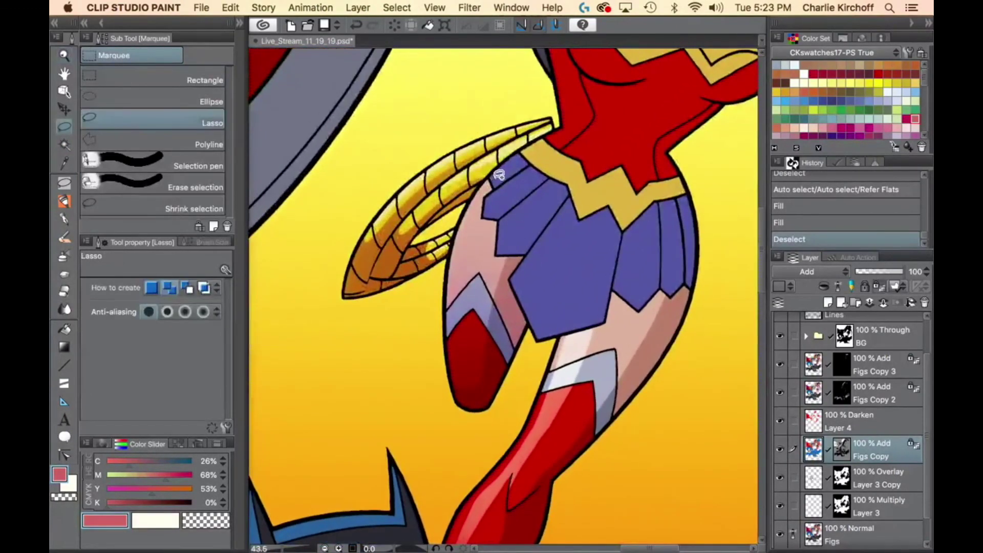
mouse_move(496, 179)
mouse_down()
mouse_move(459, 273)
mouse_move(458, 350)
mouse_move(470, 379)
mouse_move(491, 242)
mouse_move(517, 188)
mouse_up()
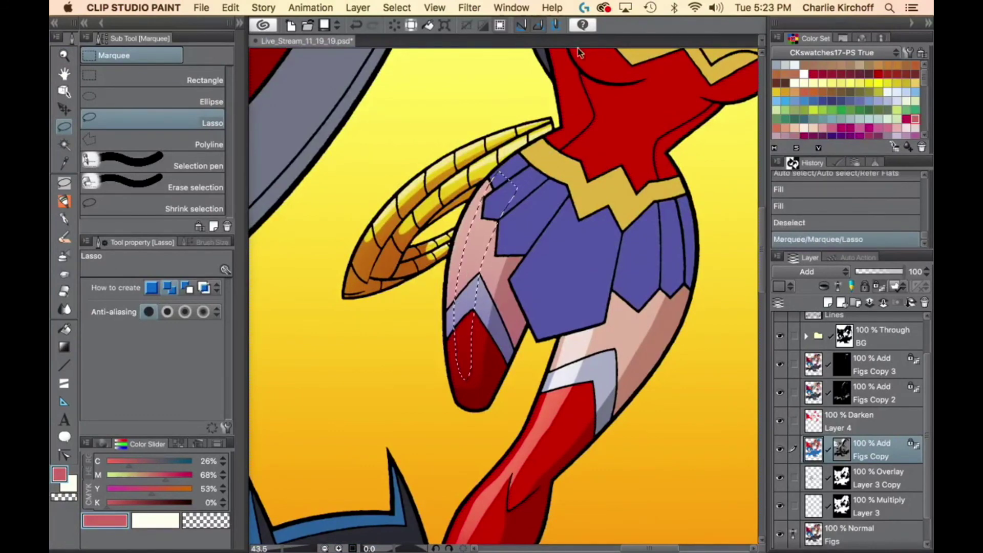
key(w)
alt+click(517, 189)
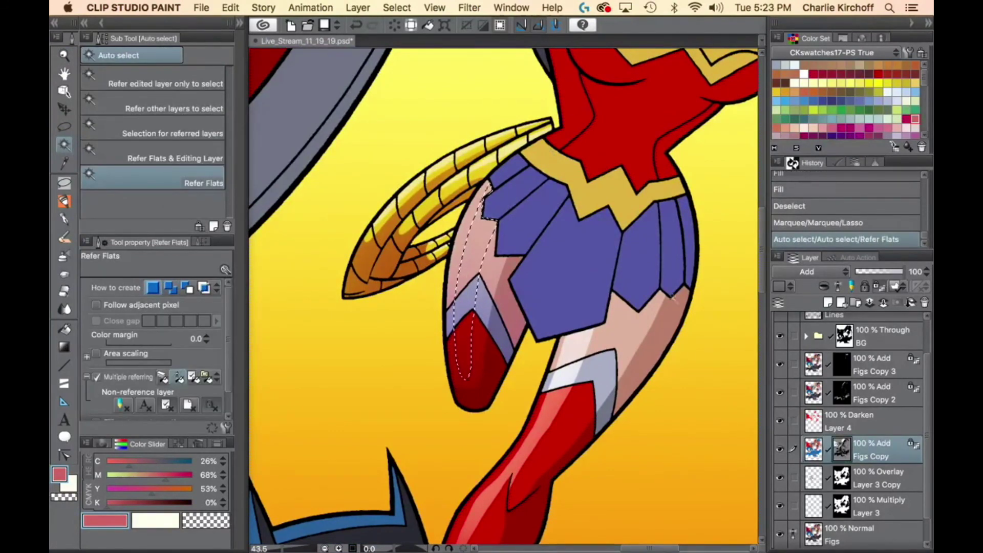
Try brushing a highlight into the whole bent-leg strip on the Figs Copy layer mask with the Faux-toshop brush at size 500, and deselect.
key(b)
mouse_move(470, 327)
mouse_down()
mouse_move(483, 229)
mouse_move(509, 169)
mouse_up()
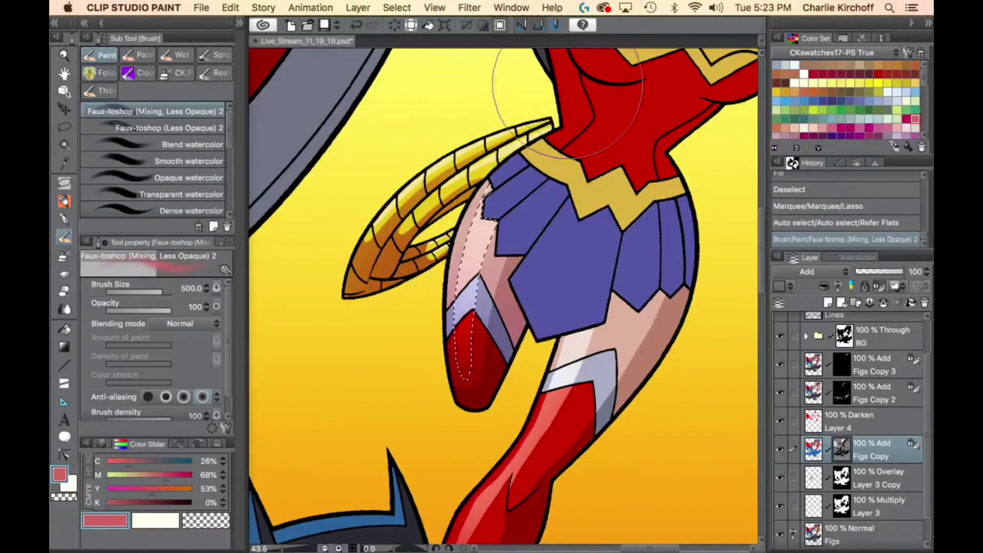
key(super+d)
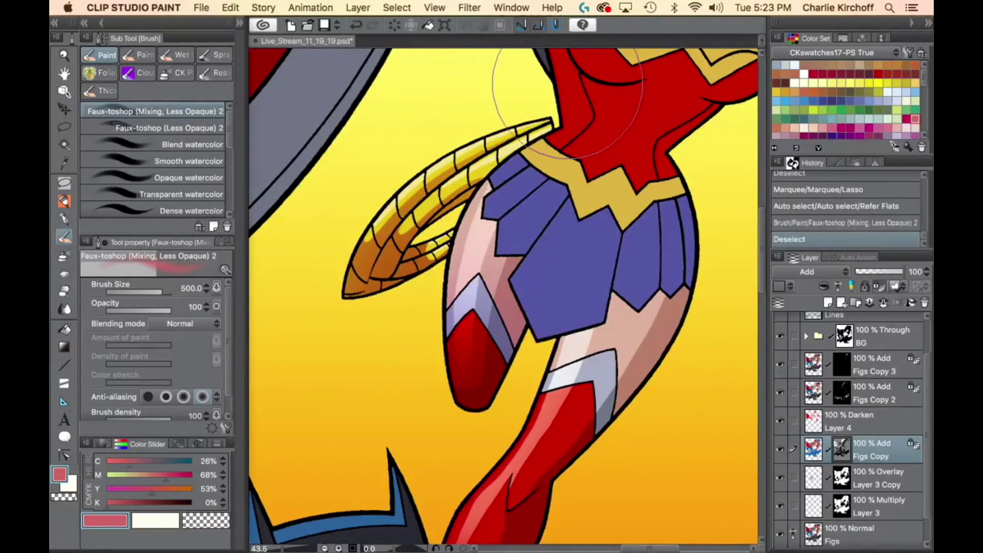
key(super+0)
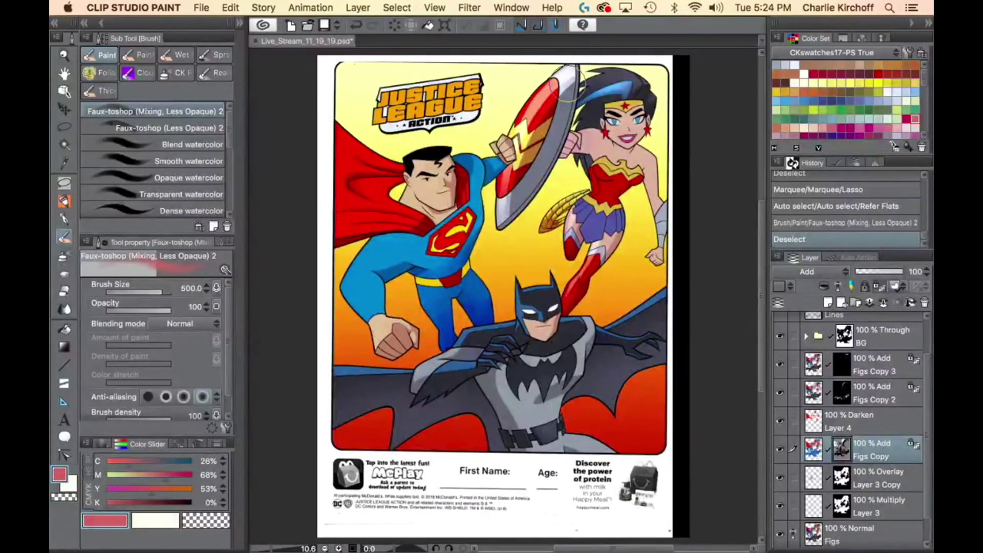
key(super+space)
drag(586, 212, 704, 103)
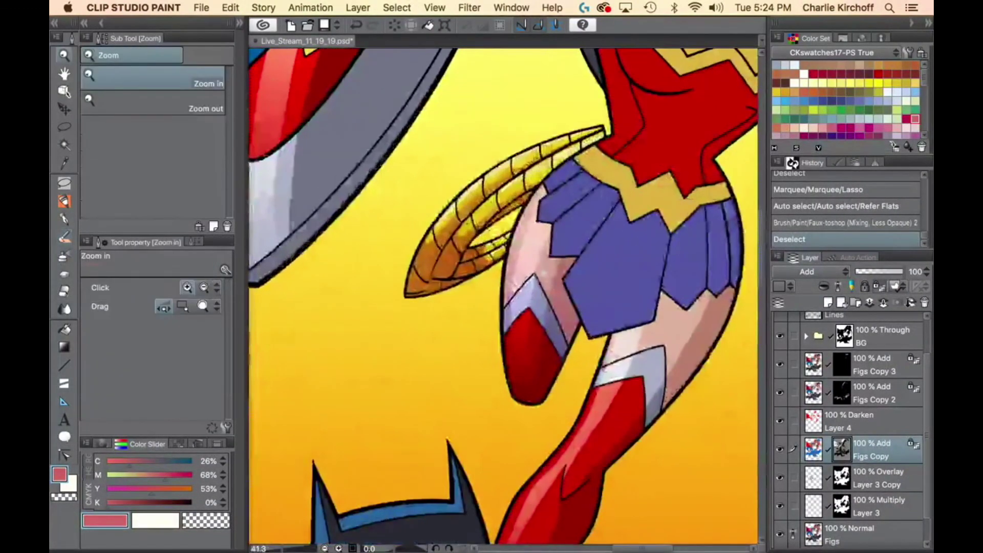
Try erasing the bent thigh's highlight with a transparent 100% lasso fill inside the skin selection, and roll the history back to the skirt-trimmed strip selection.
key(w)
click(544, 268)
key(p)
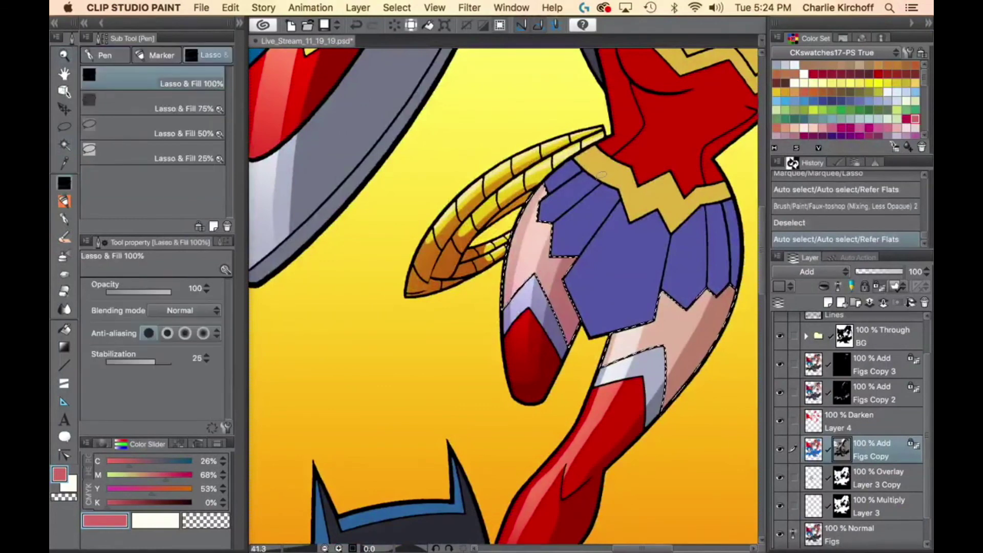
mouse_move(624, 134)
mouse_down()
mouse_move(549, 352)
mouse_move(538, 125)
mouse_move(579, 144)
mouse_up()
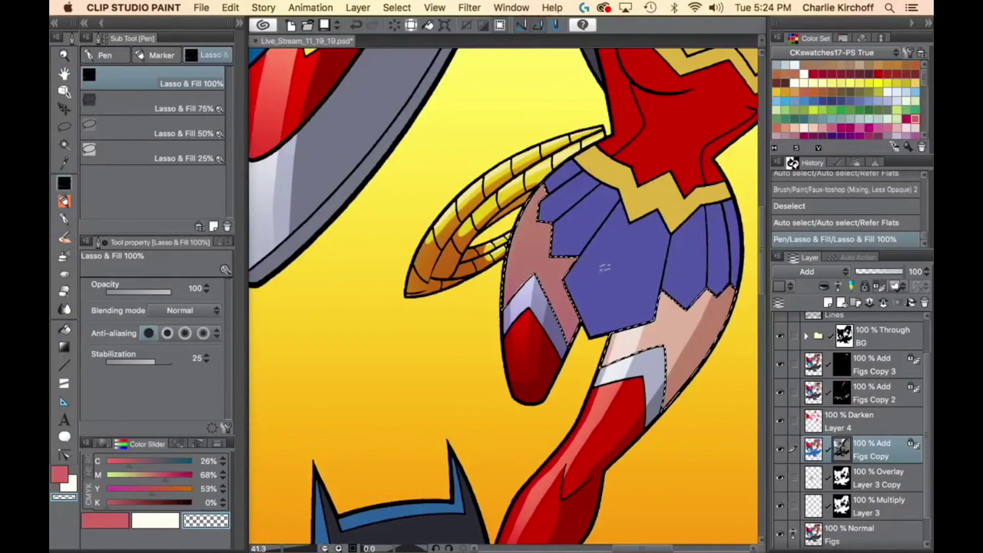
key(super+z)
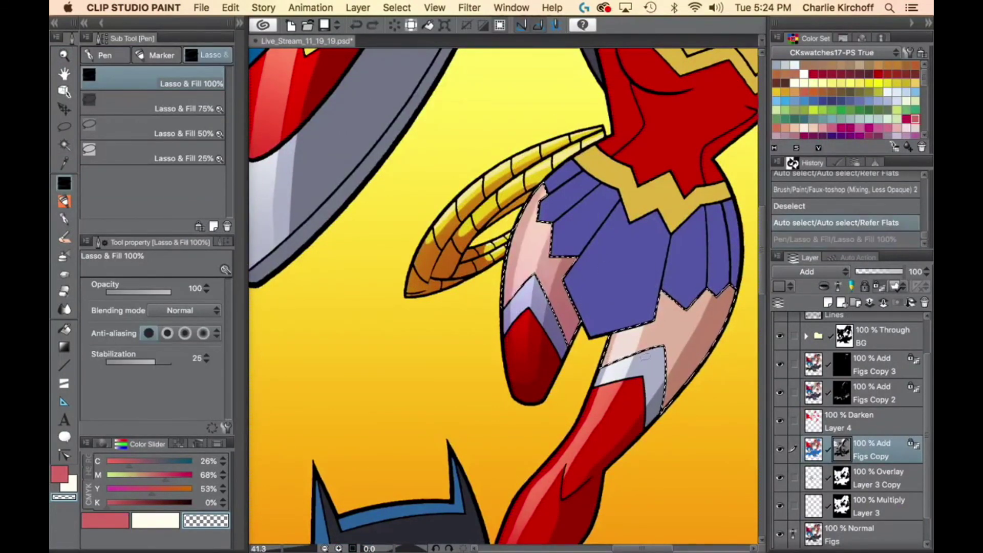
click(844, 174)
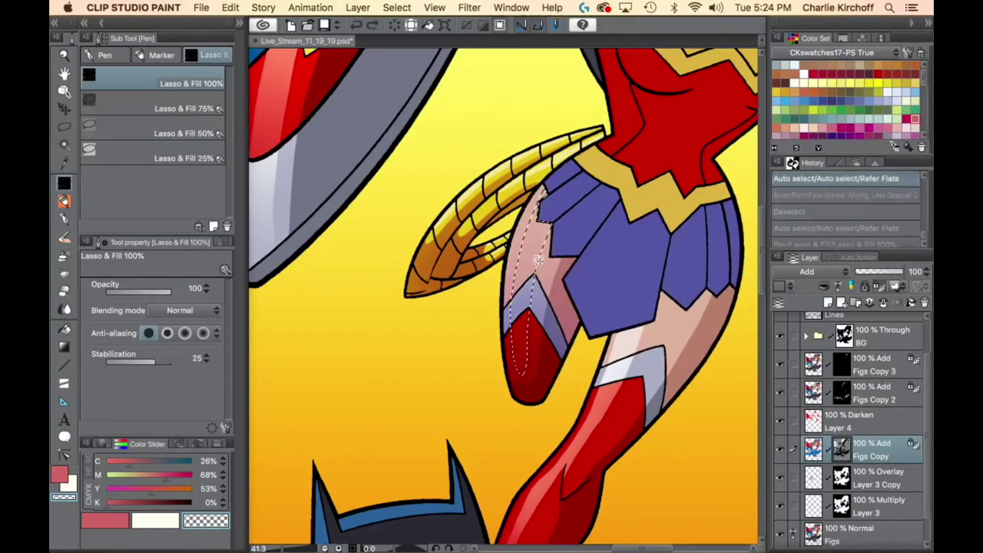
Subtract the thigh skin from the strip and brush a highlight onto the bent leg's boot and band on the Figs Copy mask, and deselect.
key(w)
click(561, 312)
key(b)
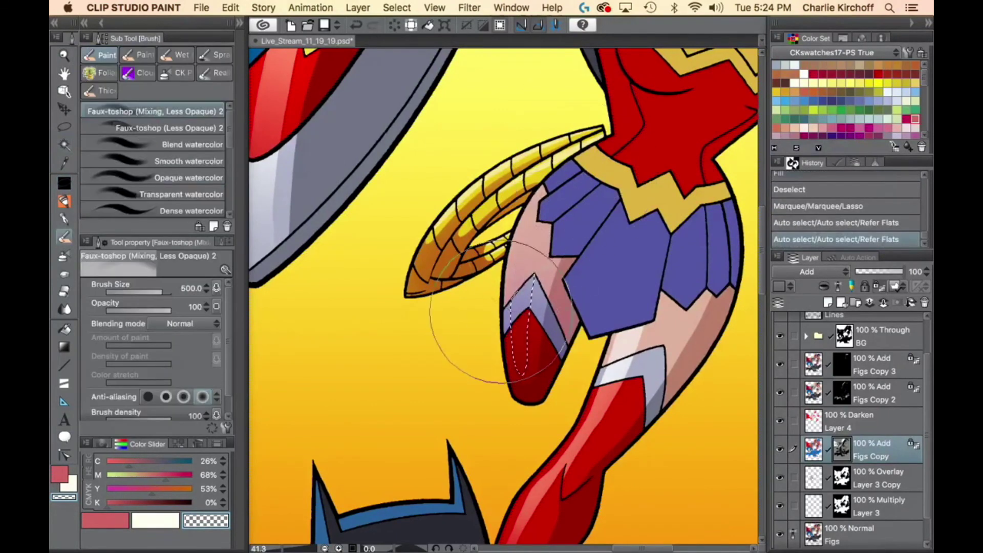
drag(521, 294, 528, 280)
key(super+z)
key(x)
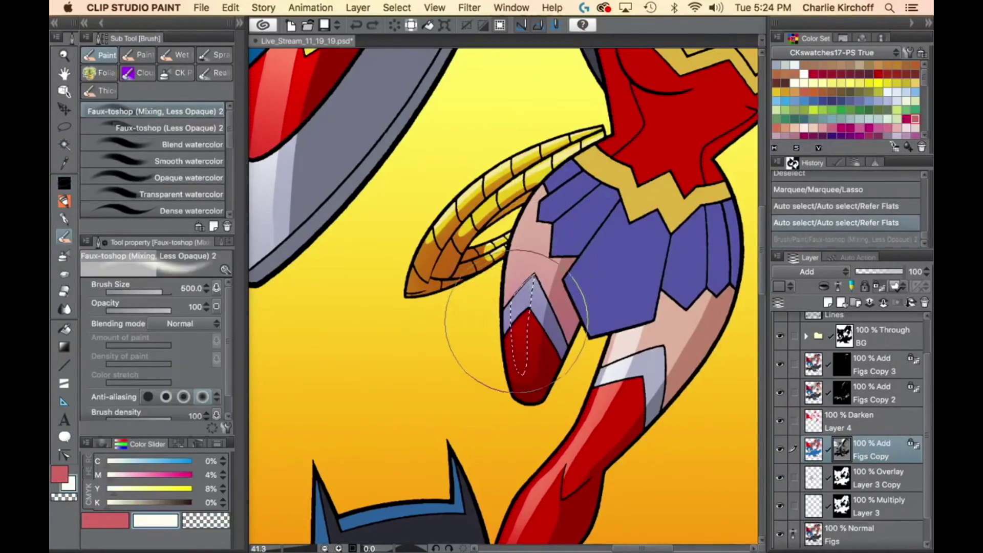
mouse_move(516, 320)
mouse_down()
mouse_move(528, 263)
mouse_move(545, 193)
mouse_up()
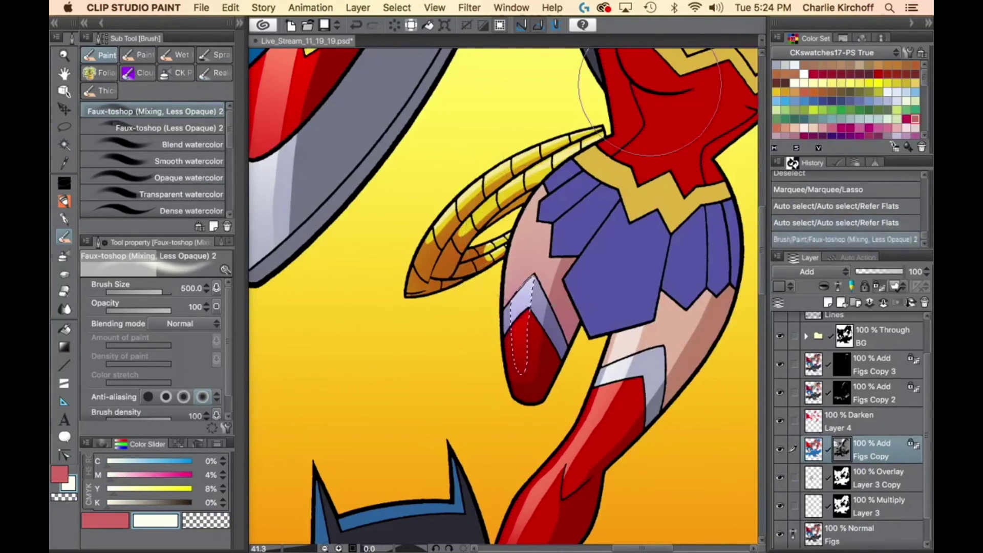
key(super+d)
Load the Figs Copy layer mask as a selection and restrict it to Wonder Woman's lit skin areas.
key(w)
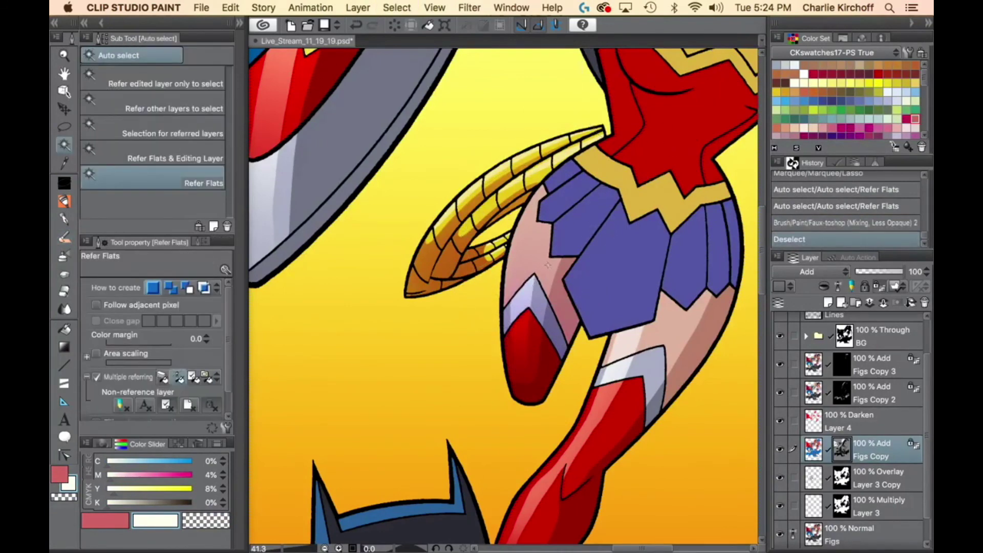
click(549, 268)
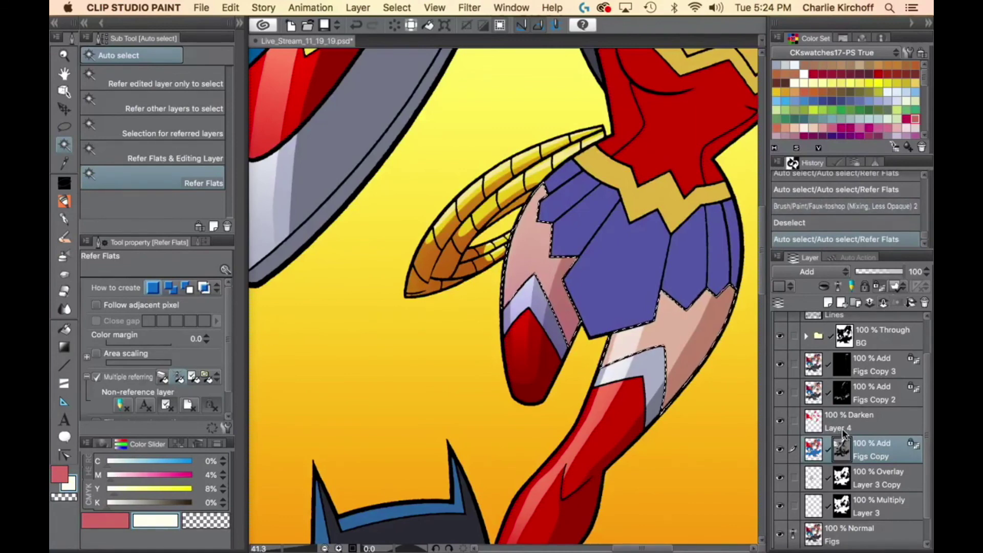
key(super+d)
key(super+x)
key(Escape)
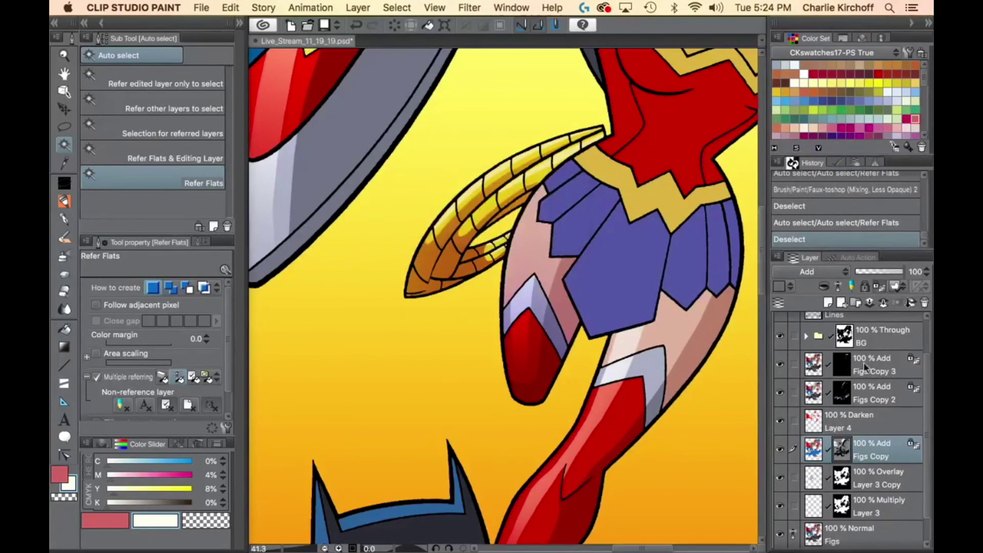
super+click(840, 451)
shift+super+click(841, 453)
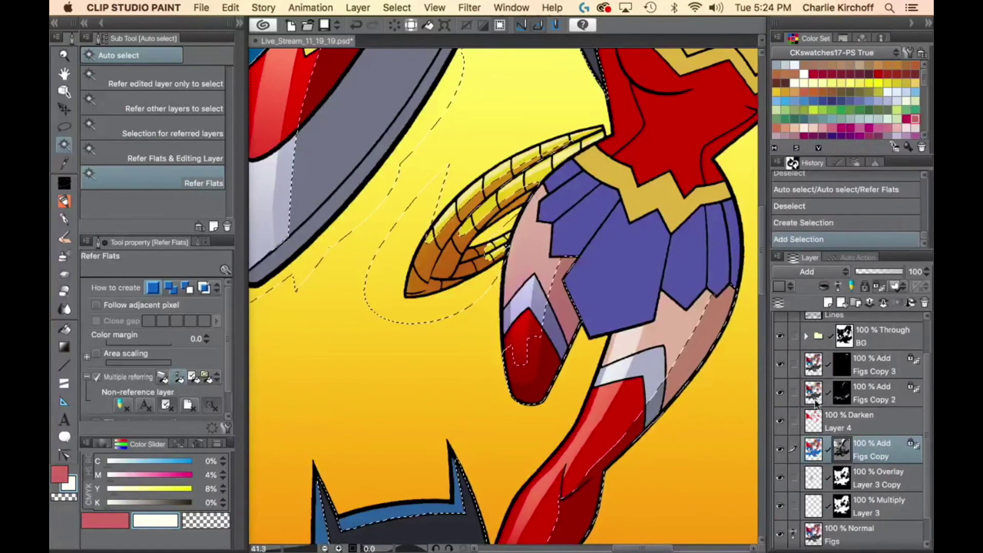
shift+super+click(841, 453)
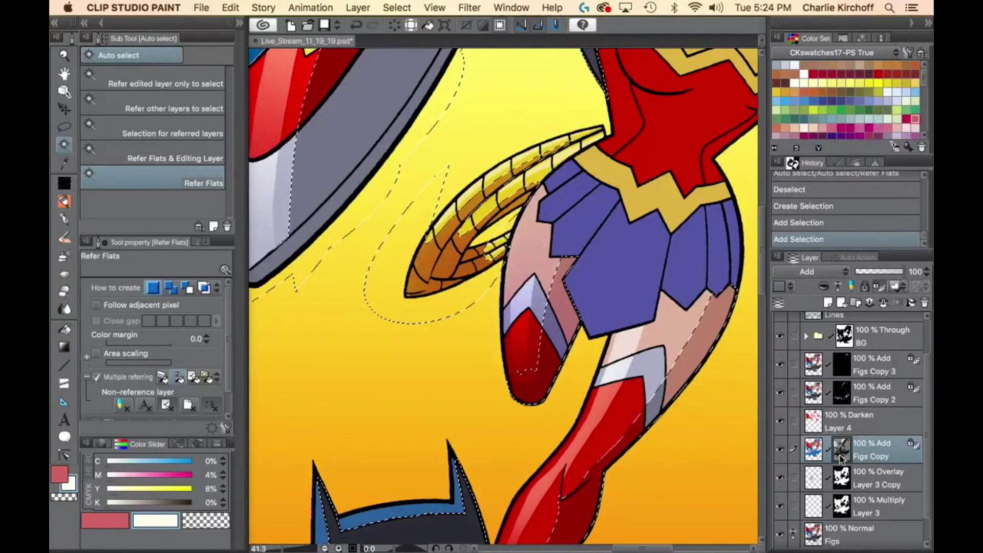
click(681, 334)
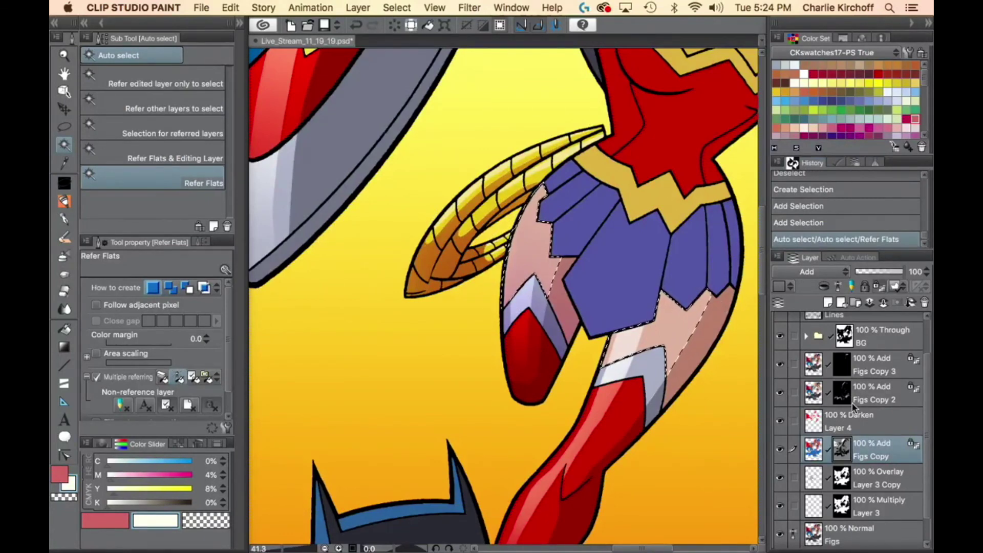
Hide the selection edges and brush a soft highlight onto the bent thigh on the Figs Copy layer mask with the size 500 Faux-toshop brush.
key(super+h)
key(b)
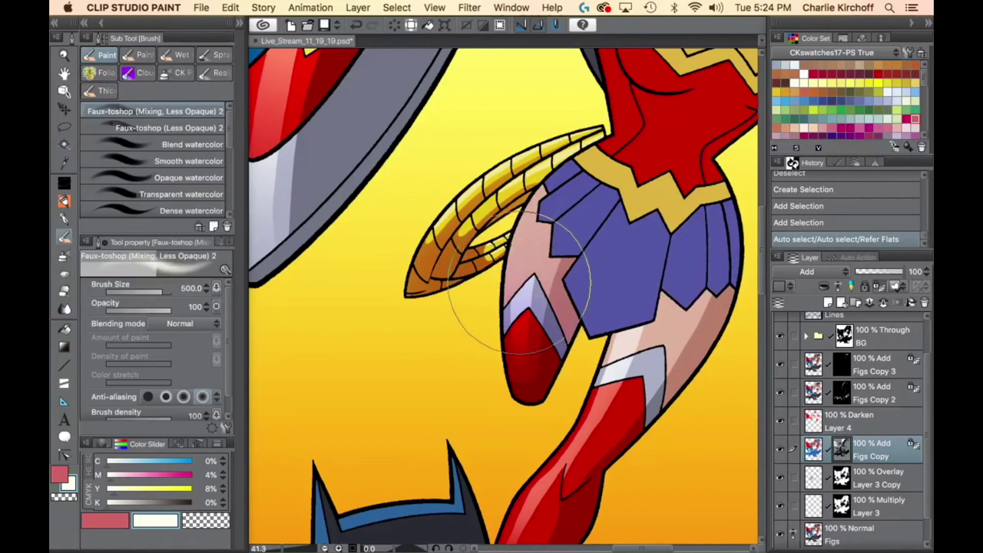
drag(554, 174, 574, 205)
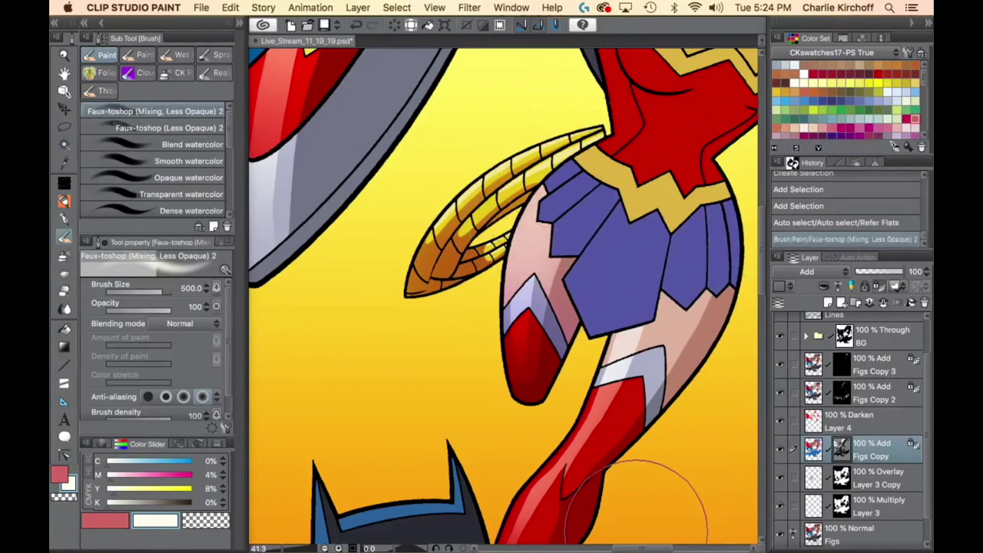
Brush a strong highlight across the extended leg's lit thigh skin on the Figs Copy 2 layer mask with the size 500 Faux-toshop brush.
click(848, 406)
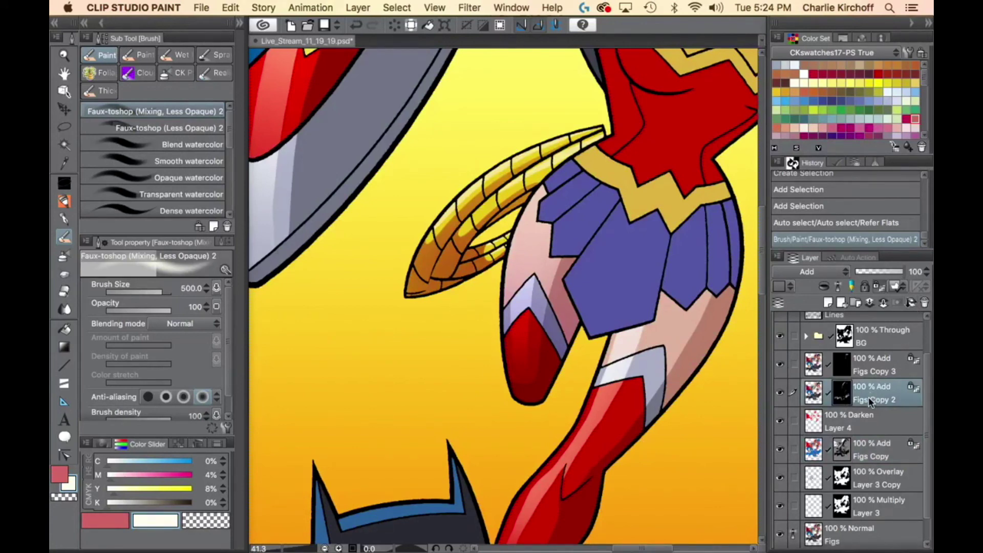
key(super+h)
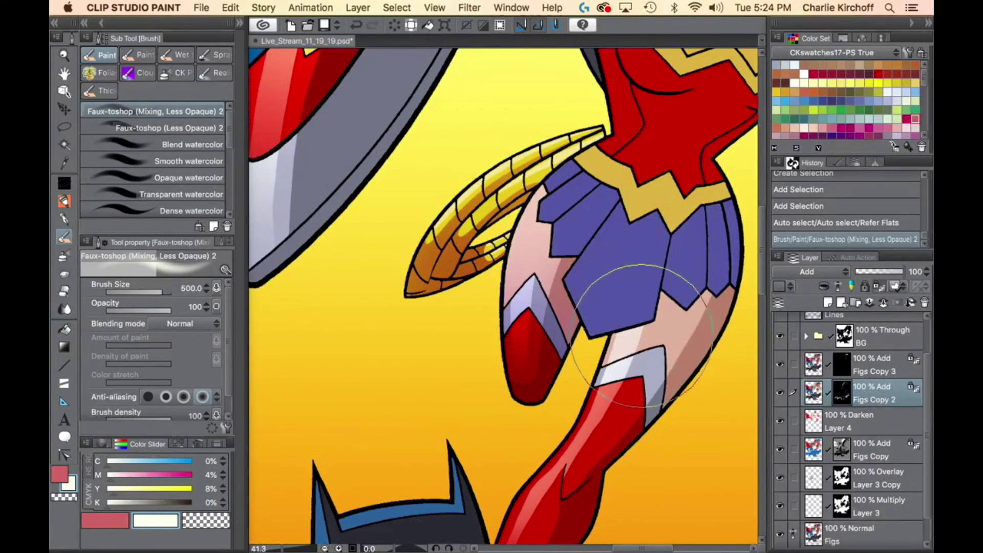
drag(616, 380, 652, 299)
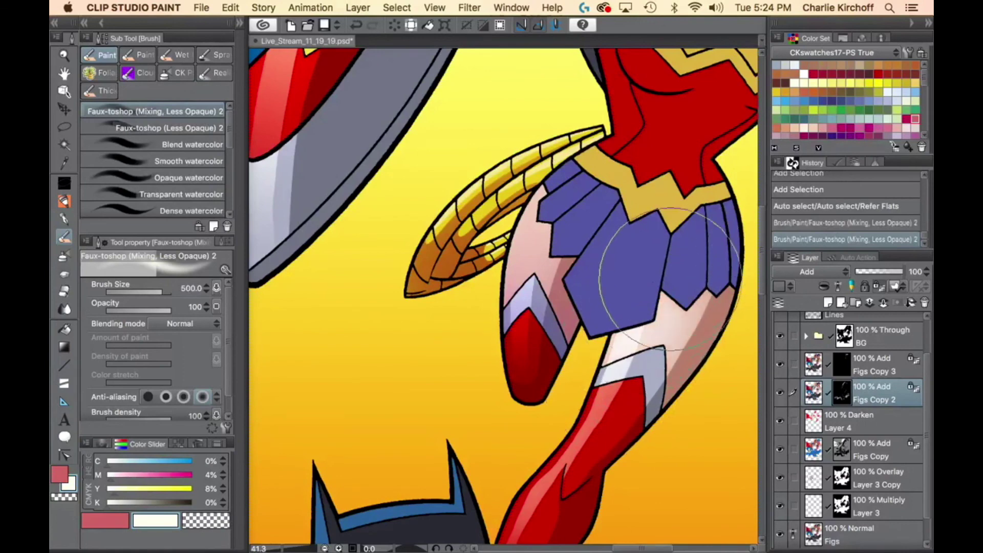
key(super+z)
mouse_move(609, 379)
mouse_down()
mouse_move(628, 322)
mouse_move(622, 331)
mouse_move(612, 375)
mouse_move(687, 225)
mouse_up()
drag(637, 336, 670, 266)
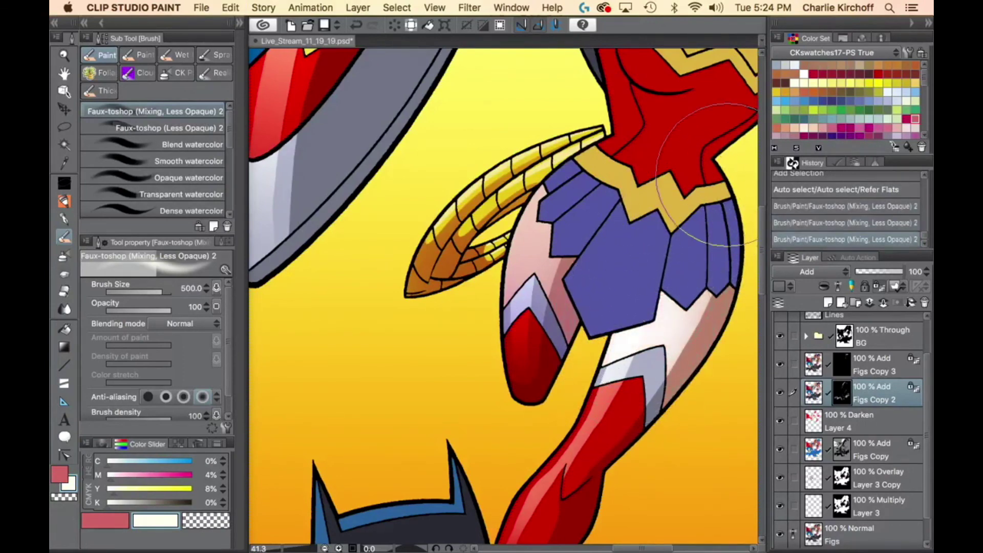
Tone down the extended thigh's highlight with two transparent 50% lasso fills on the Figs Copy 2 layer mask.
key(p)
key(.)
key(period)
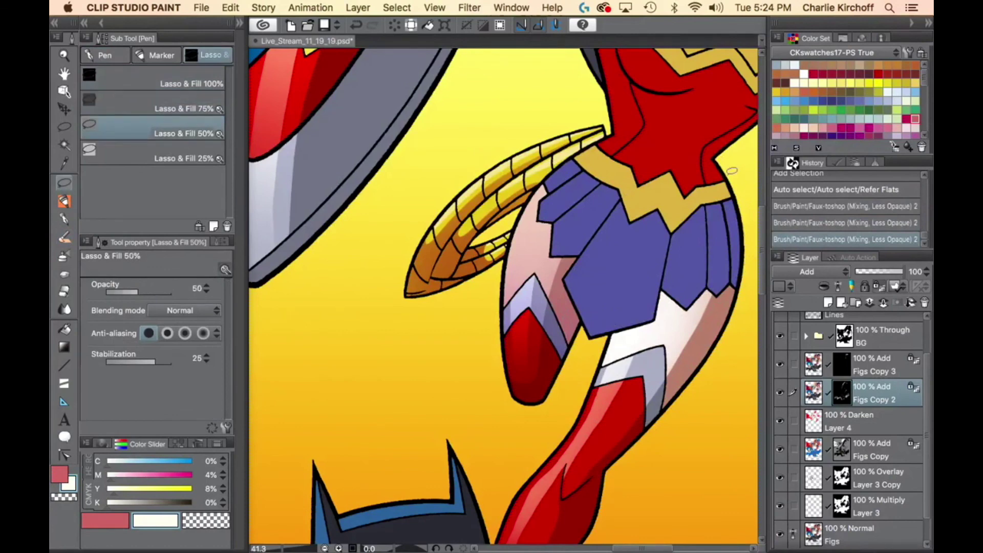
key(c)
mouse_move(597, 440)
mouse_down()
mouse_move(712, 381)
mouse_move(591, 295)
mouse_up()
mouse_move(562, 478)
mouse_down()
mouse_move(584, 463)
mouse_move(560, 465)
mouse_move(483, 356)
mouse_move(538, 456)
mouse_up()
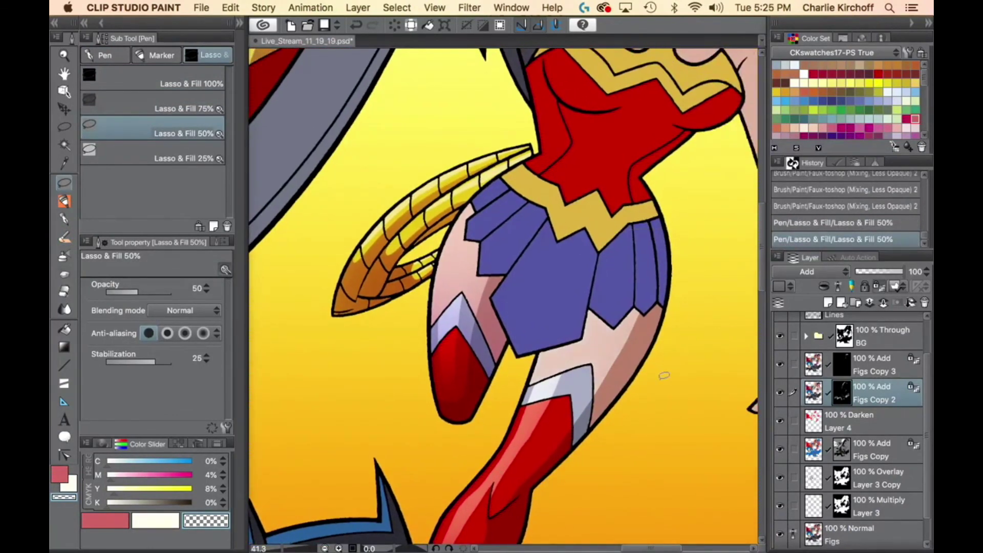
Deselect the skin areas and save the document.
key(super+space)
drag(665, 385, 623, 403)
key(super+d)
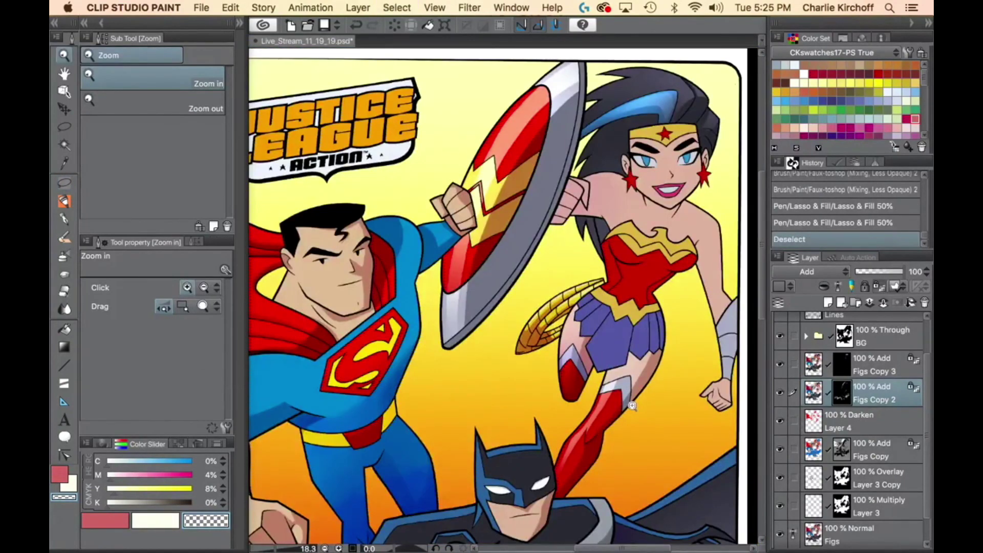
key(super+s)
click(693, 227)
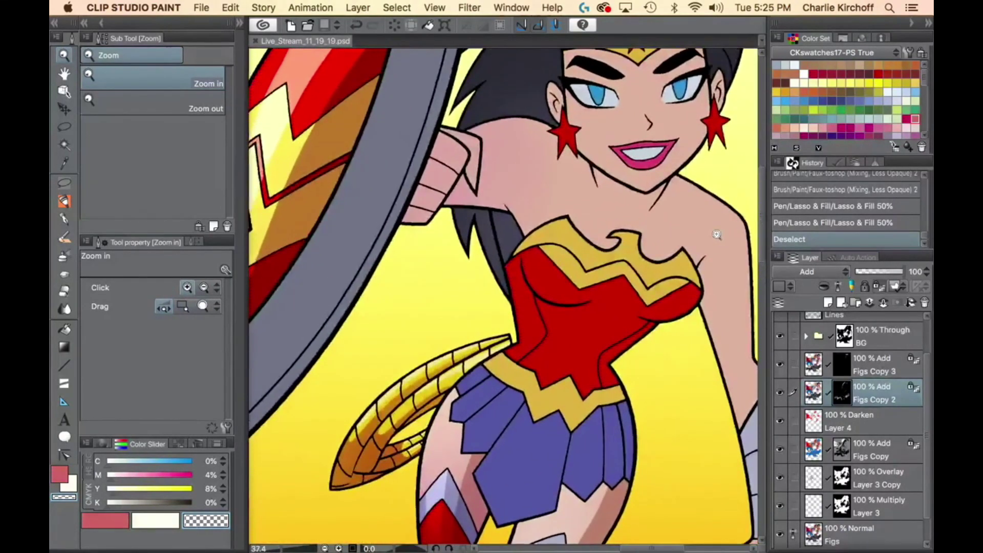
Select Wonder Woman's blue skirt, red bodice and gold trim together by their flat colours.
click(684, 323)
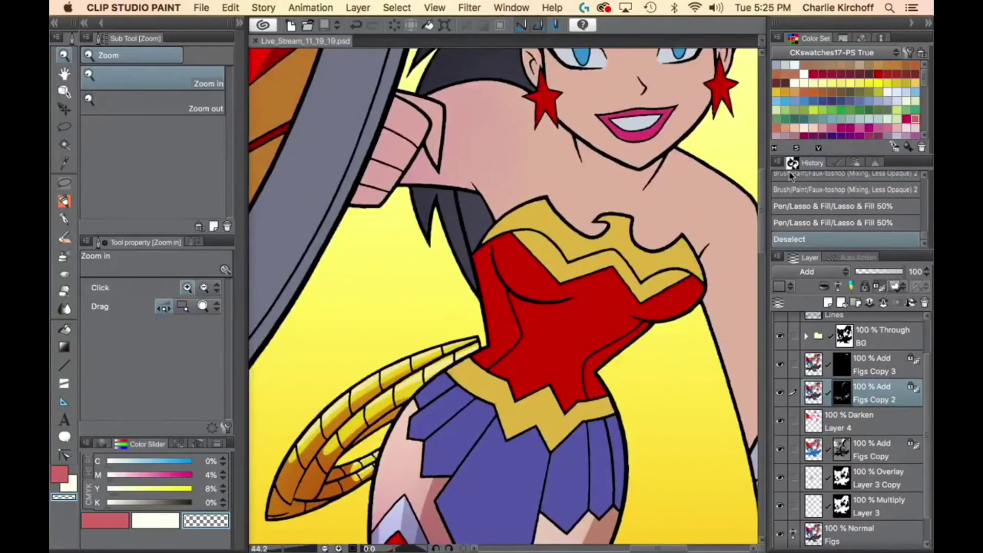
scroll(665, 411, down, 5)
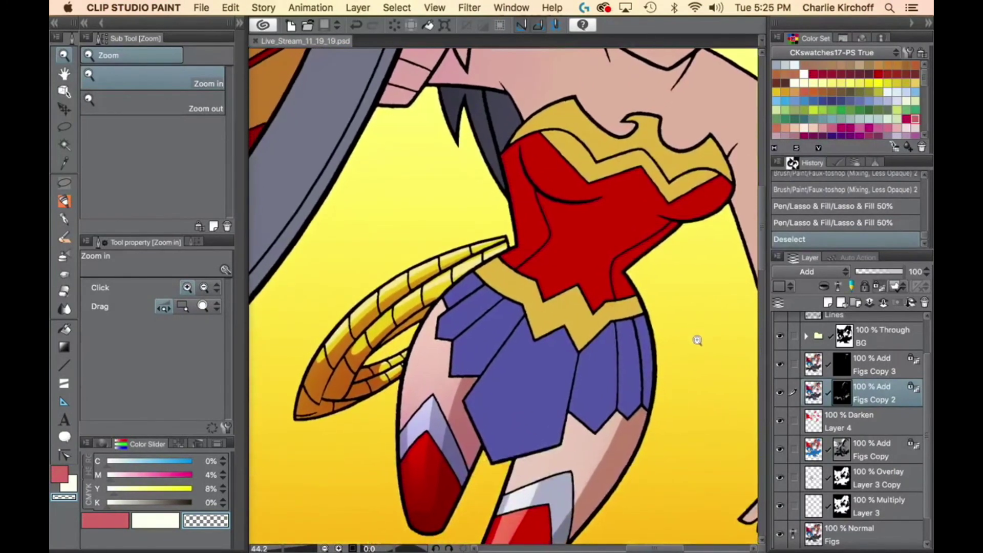
key(w)
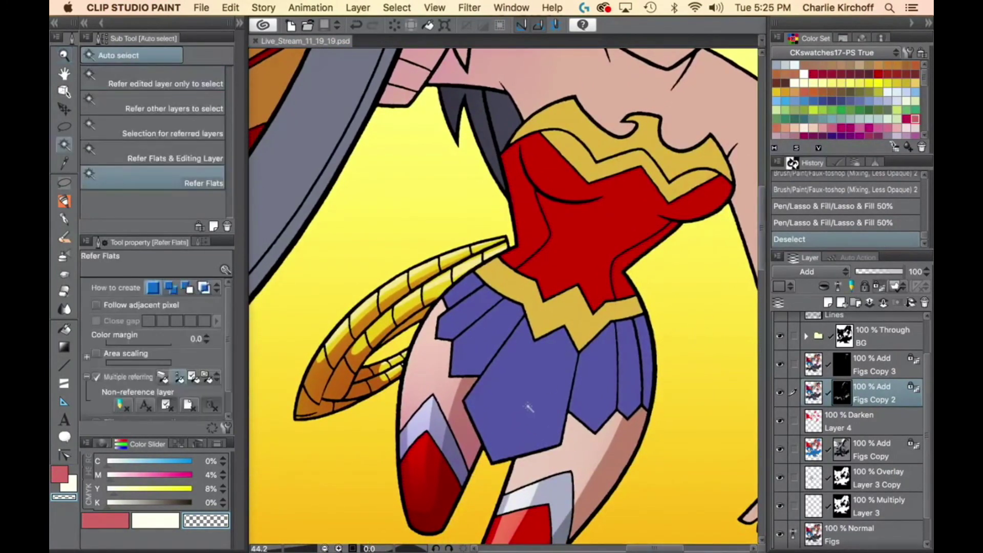
click(529, 413)
shift+click(575, 274)
shift+click(629, 156)
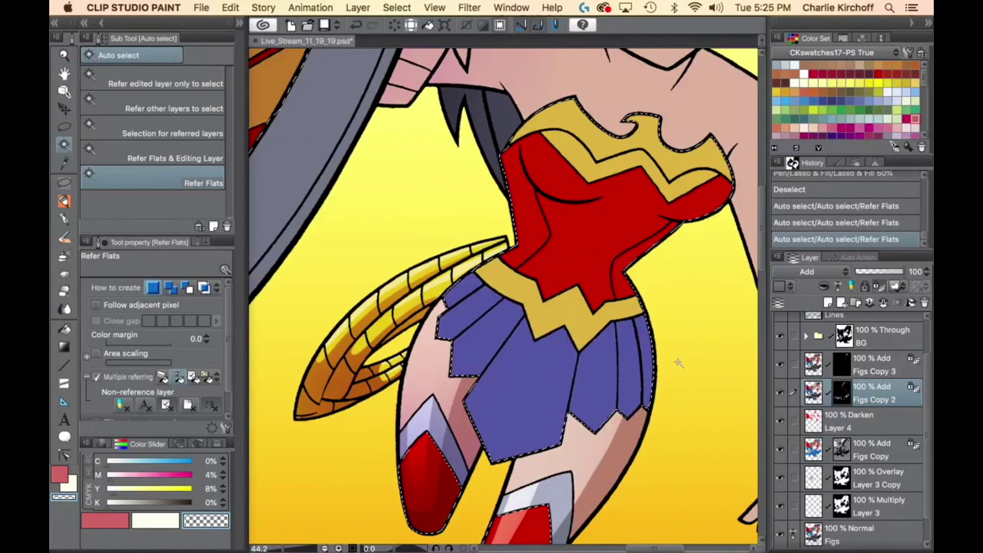
Try to shade the bodice, belt and skirt with a transparent 100% lasso fill on the Figs Copy 2 layer mask.
key(p)
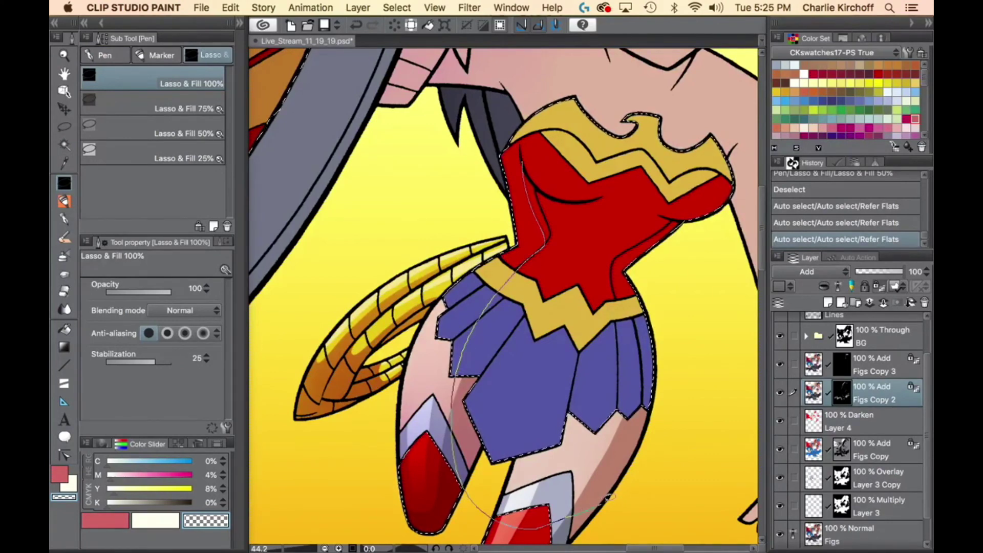
mouse_move(610, 498)
mouse_down()
mouse_move(650, 463)
mouse_move(688, 392)
mouse_move(718, 250)
mouse_move(736, 217)
mouse_up()
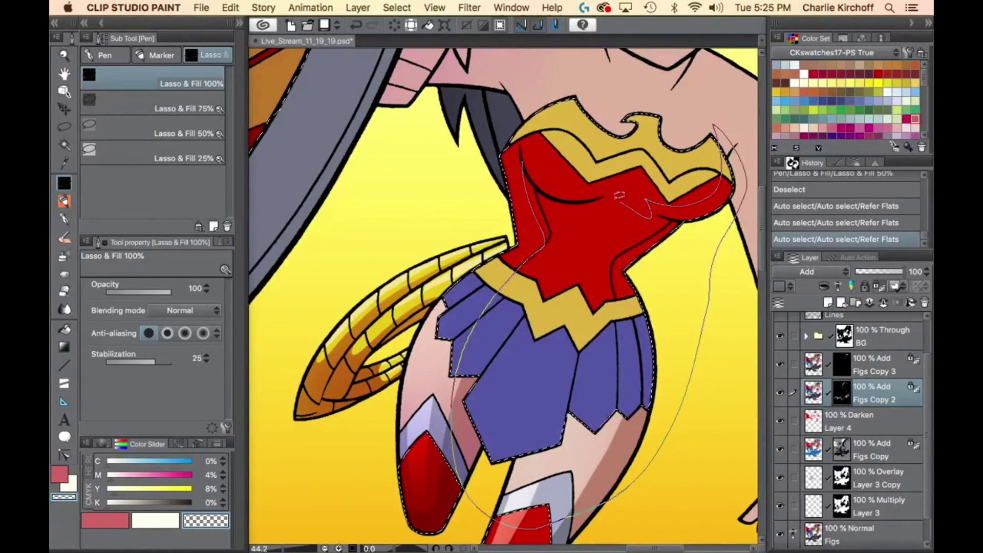
drag(556, 194, 535, 136)
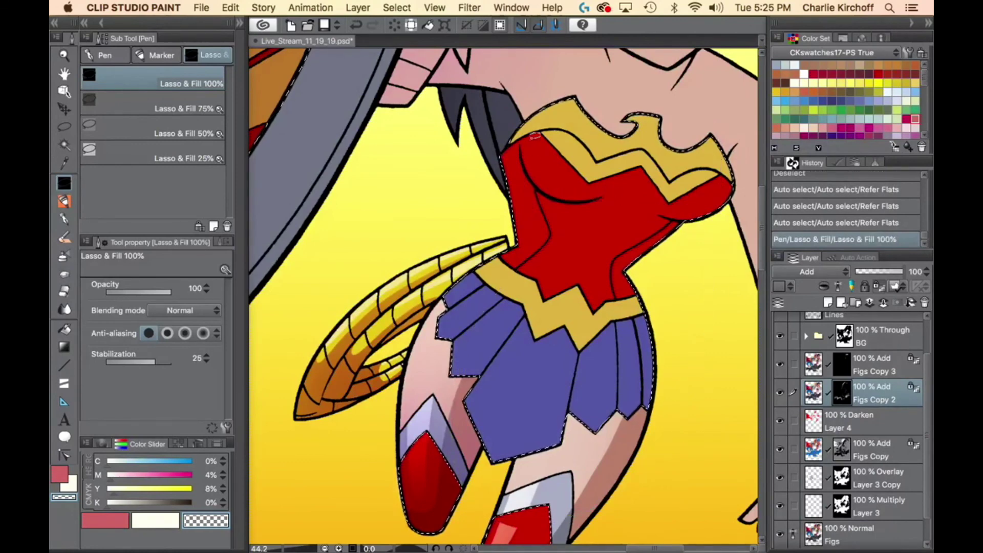
Shade the bodice below the bust, the belt and the skirt with a transparent 100% lasso fill on the Figs Copy layer mask.
click(859, 449)
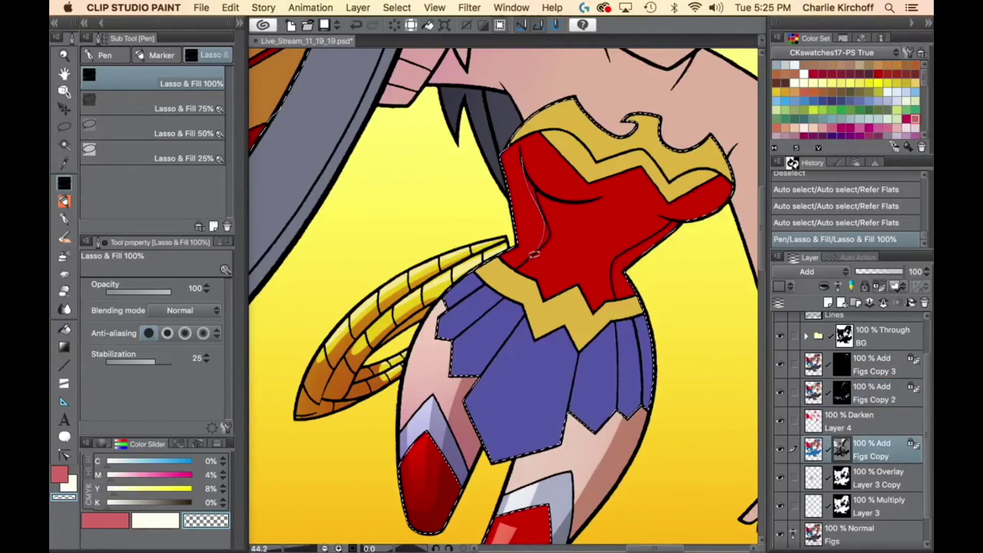
mouse_move(597, 510)
mouse_down()
mouse_move(665, 458)
mouse_move(699, 361)
mouse_move(707, 269)
mouse_up()
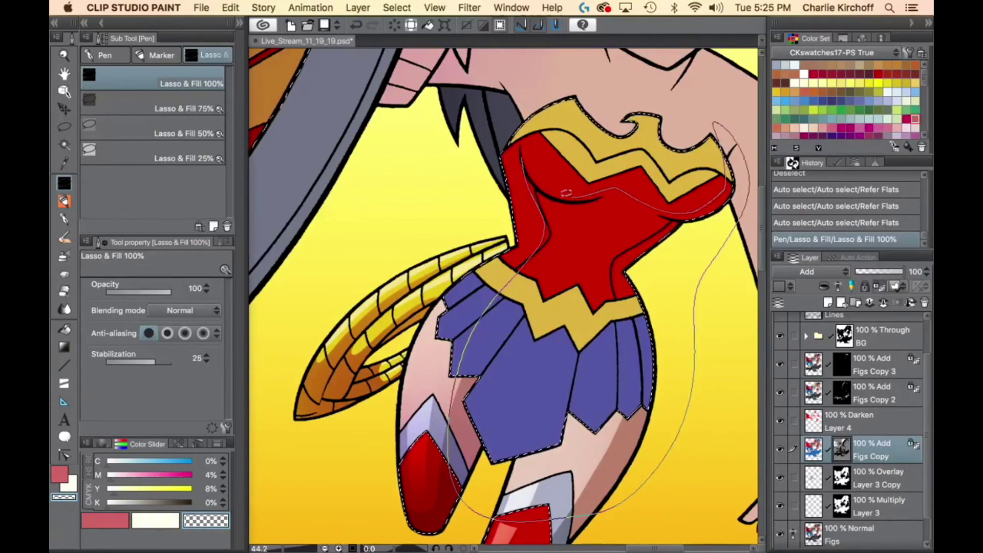
drag(563, 192, 533, 169)
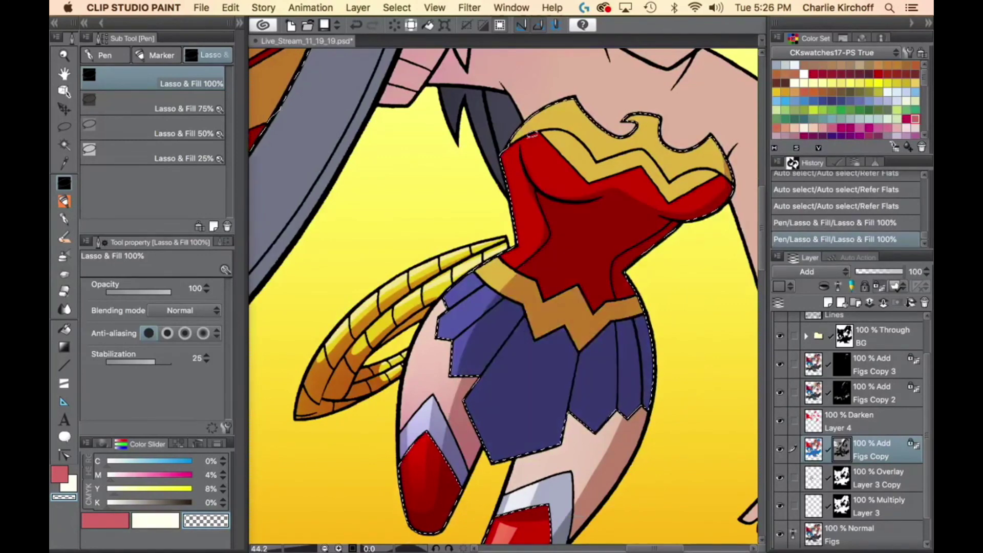
Narrow the selection to a strip along the lit torso and skirt edge and brush a size 500 Faux-toshop highlight on the Figs Copy mask.
drag(709, 256, 670, 316)
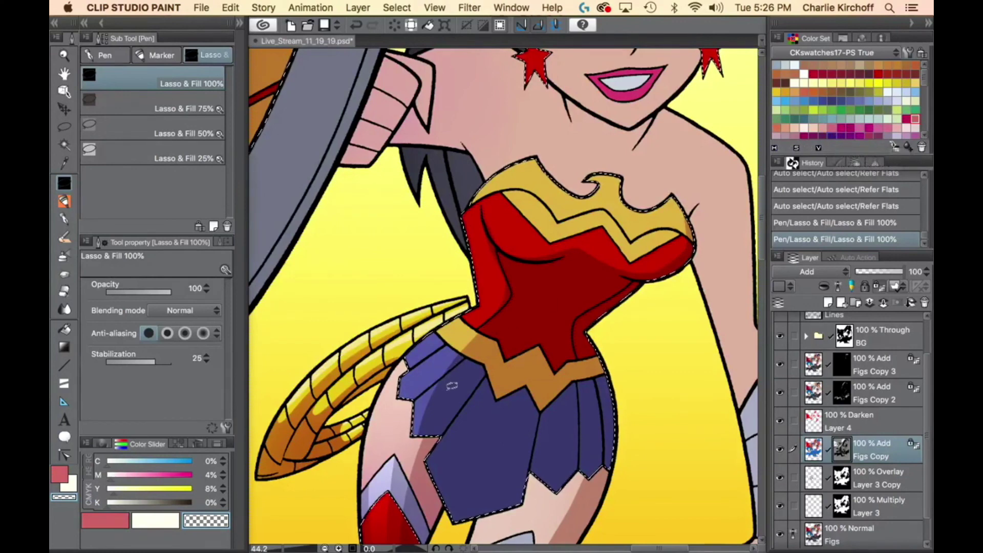
key(m)
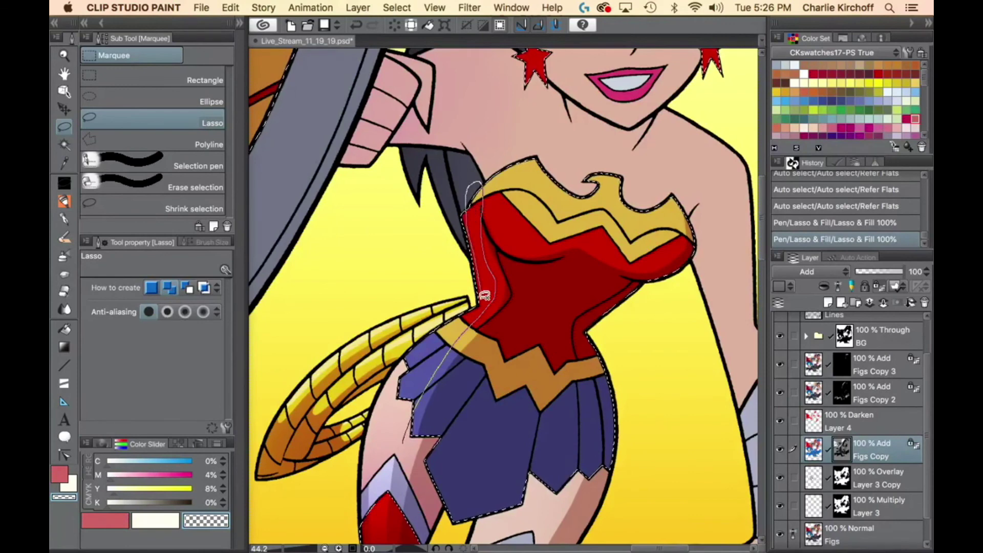
drag(377, 450, 413, 432)
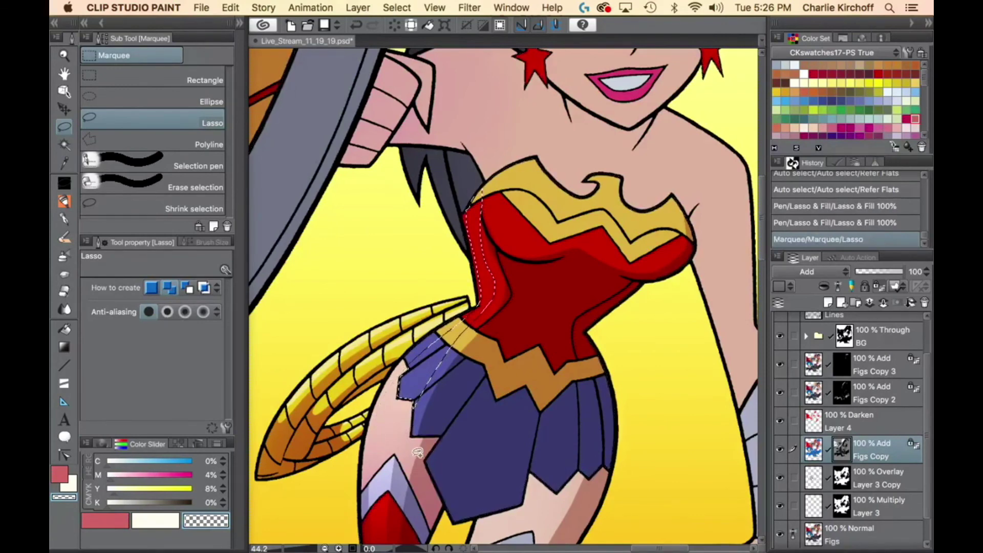
key(super+h)
key(b)
mouse_move(436, 358)
mouse_down()
mouse_move(468, 293)
mouse_move(477, 220)
mouse_up()
key(c)
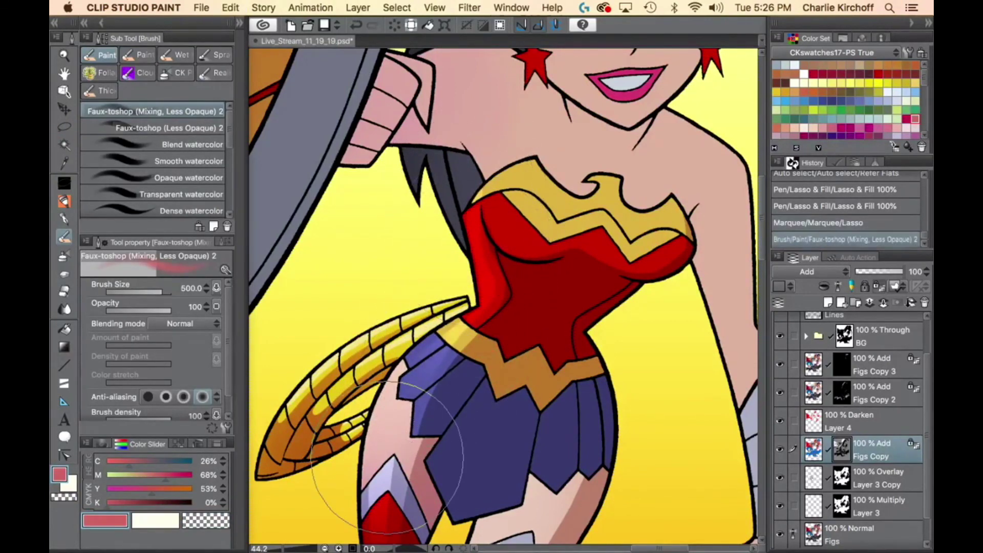
Brush a stronger highlight along the bodice's lit side on the Figs Copy 2 layer mask, then deselect.
click(842, 393)
drag(484, 263, 489, 179)
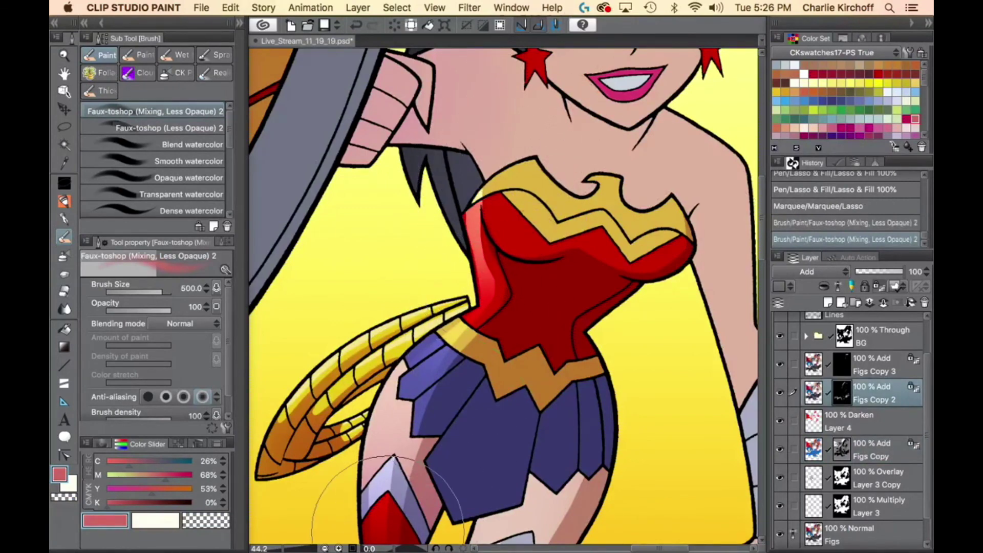
drag(470, 308, 481, 166)
key(super+d)
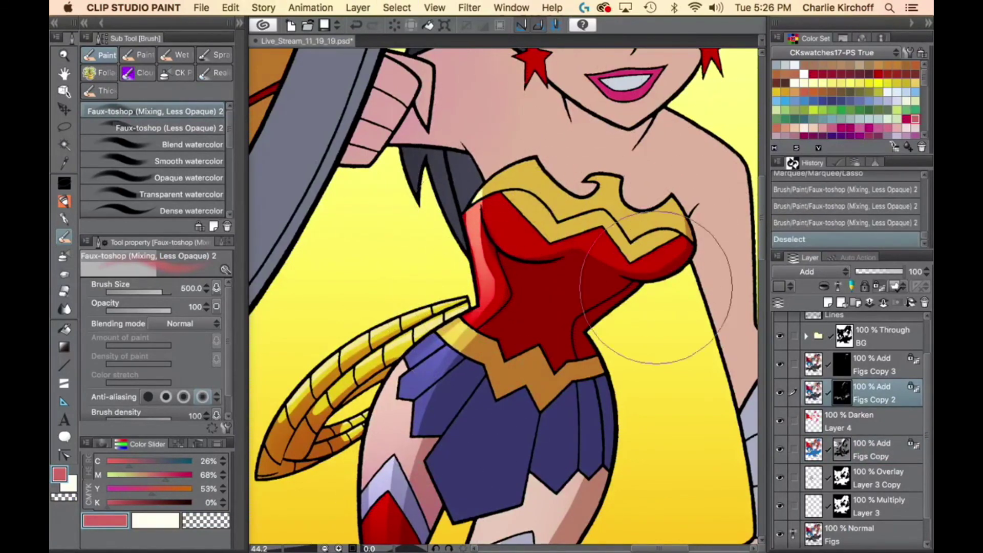
Lasso two diagonal bands across the bust's gold trim and limit the selection to the gold flat colour.
drag(640, 346, 559, 415)
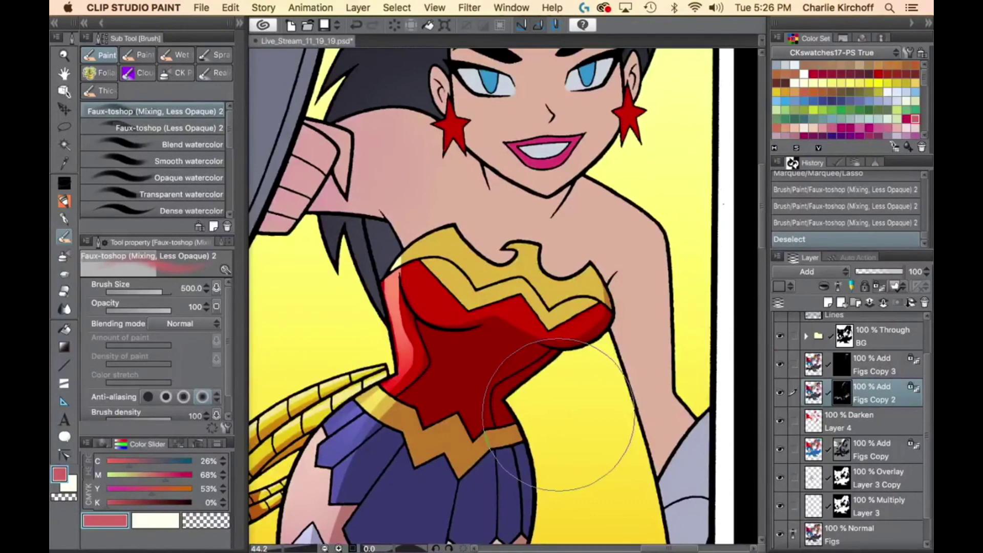
key(m)
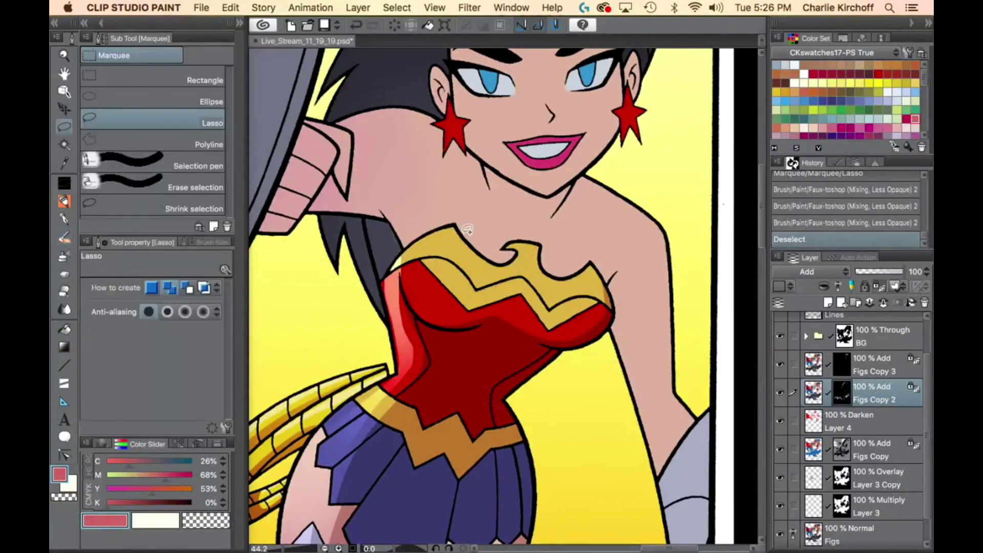
mouse_move(479, 222)
mouse_down()
mouse_move(430, 275)
mouse_move(454, 308)
mouse_move(529, 225)
mouse_up()
mouse_move(589, 235)
mouse_down()
mouse_move(523, 305)
mouse_move(542, 328)
mouse_move(624, 247)
mouse_up()
key(w)
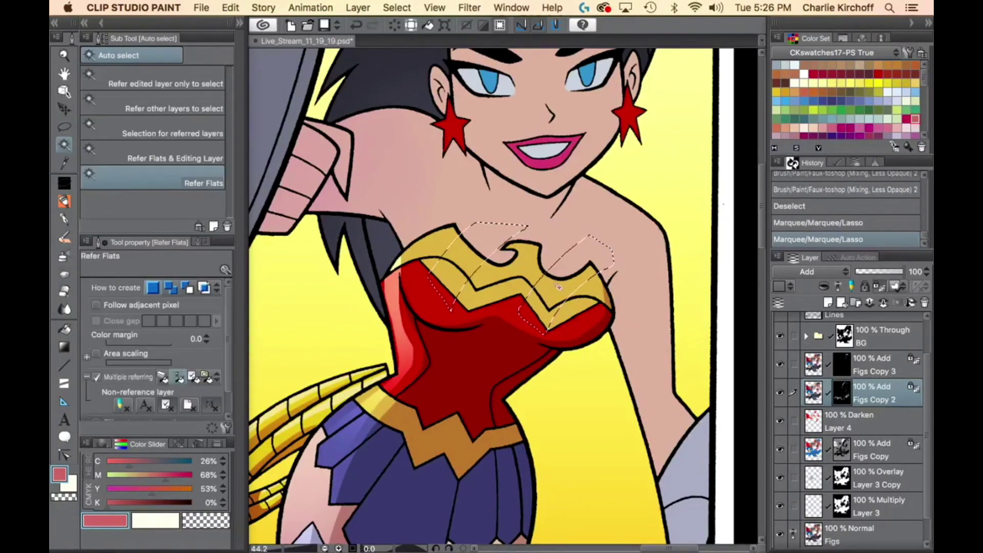
alt+shift+click(564, 293)
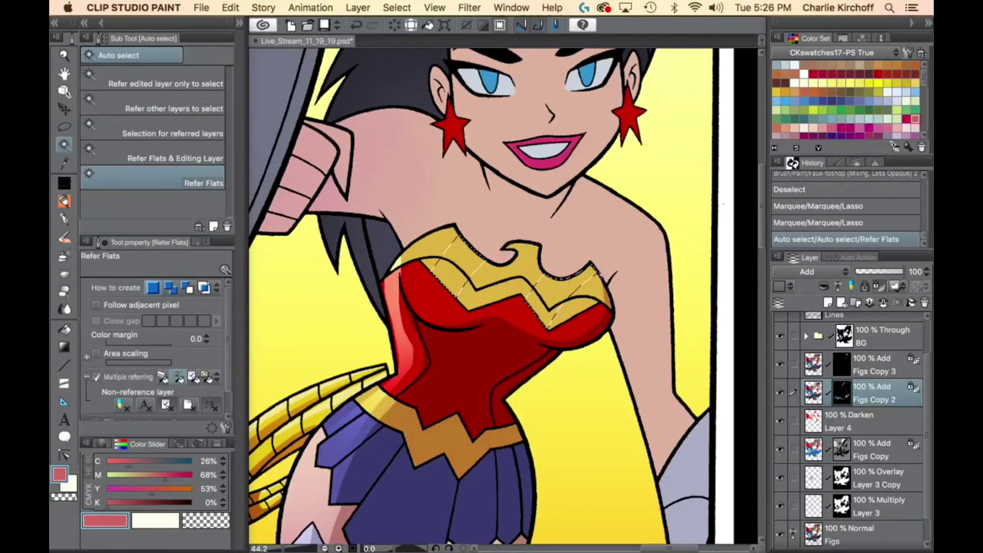
Brush metallic highlights into the gold trim's diagonal bands on the Figs Copy and Figs Copy 2 layer masks, then deselect.
click(845, 449)
key(b)
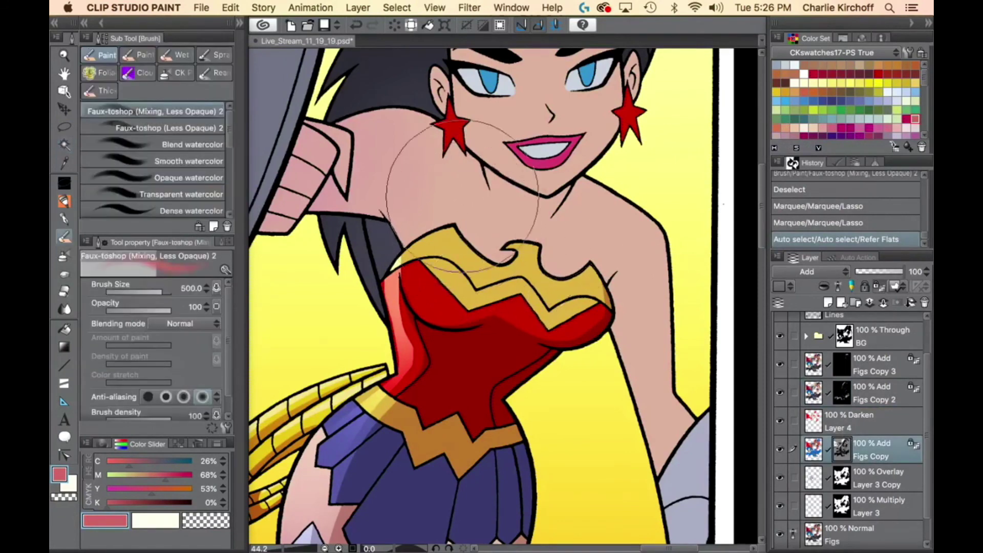
mouse_move(463, 199)
mouse_down()
mouse_move(476, 229)
mouse_move(569, 244)
mouse_move(580, 236)
mouse_move(467, 199)
mouse_move(512, 221)
mouse_move(635, 169)
mouse_up()
click(840, 398)
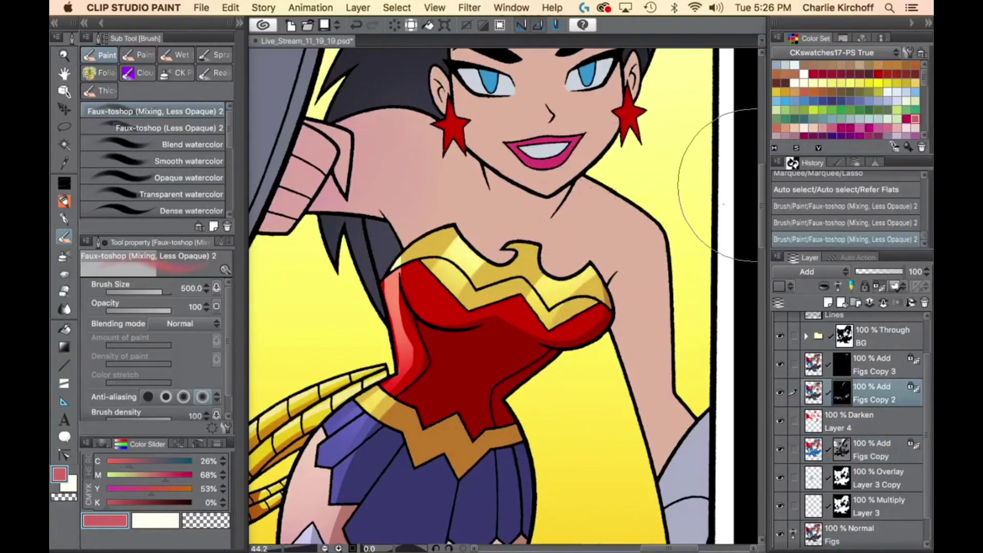
key(super+d)
Select the red star earrings by their flat colour with the Figs Copy layer mask active.
scroll(650, 154, up, 10)
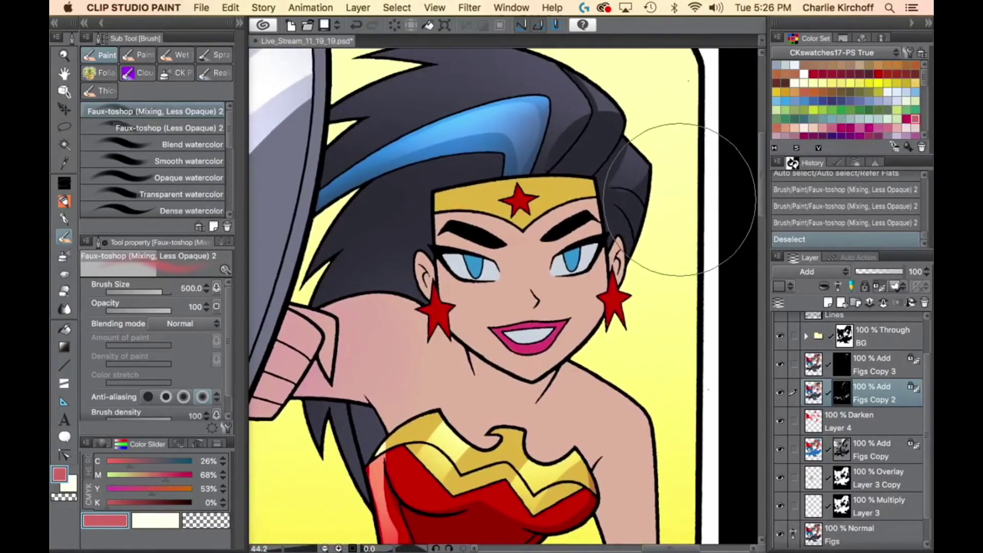
click(845, 449)
key(w)
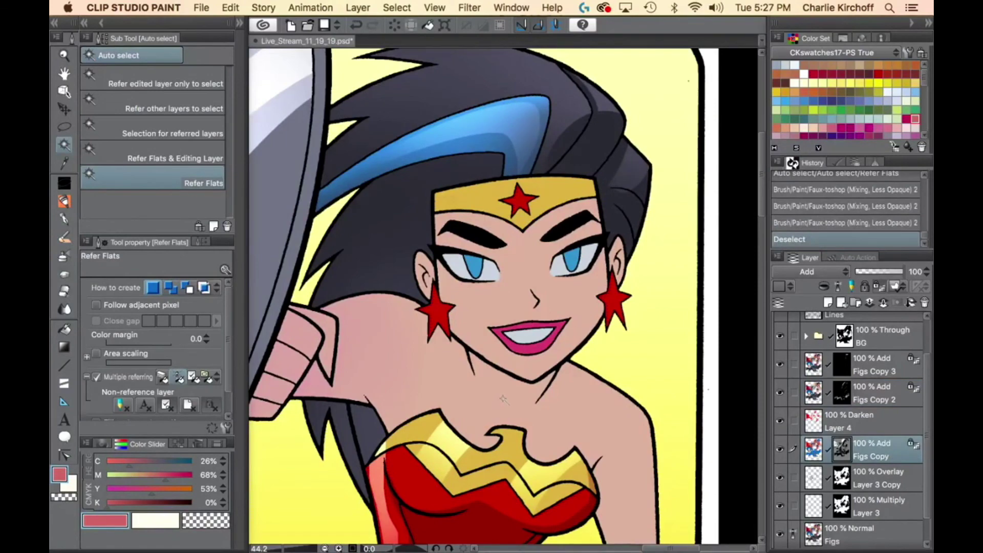
drag(471, 392, 524, 390)
click(671, 301)
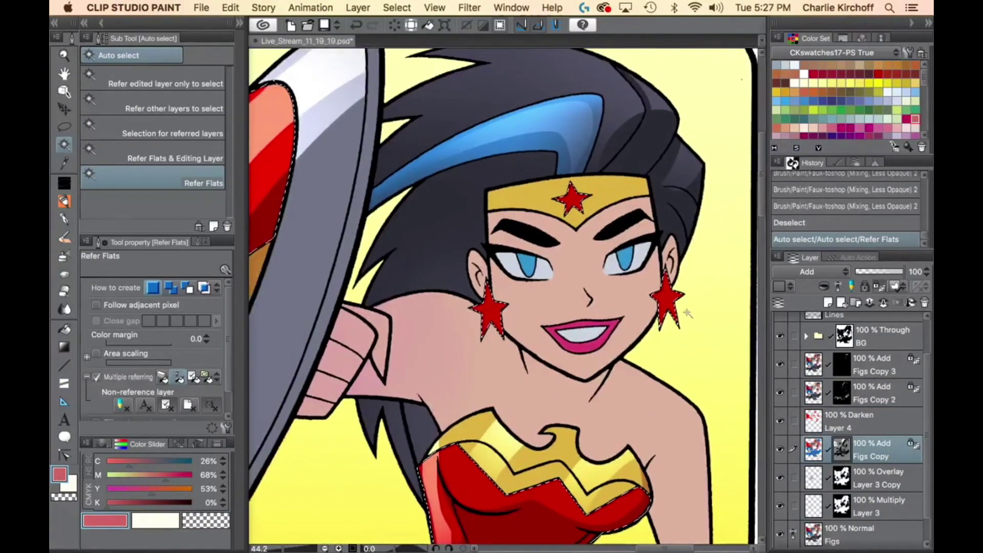
key(super+space)
click(691, 295)
Darken the star earring farther from the shield with a transparent 100% lasso fill on the Figs Copy layer mask.
key(p)
key(p)
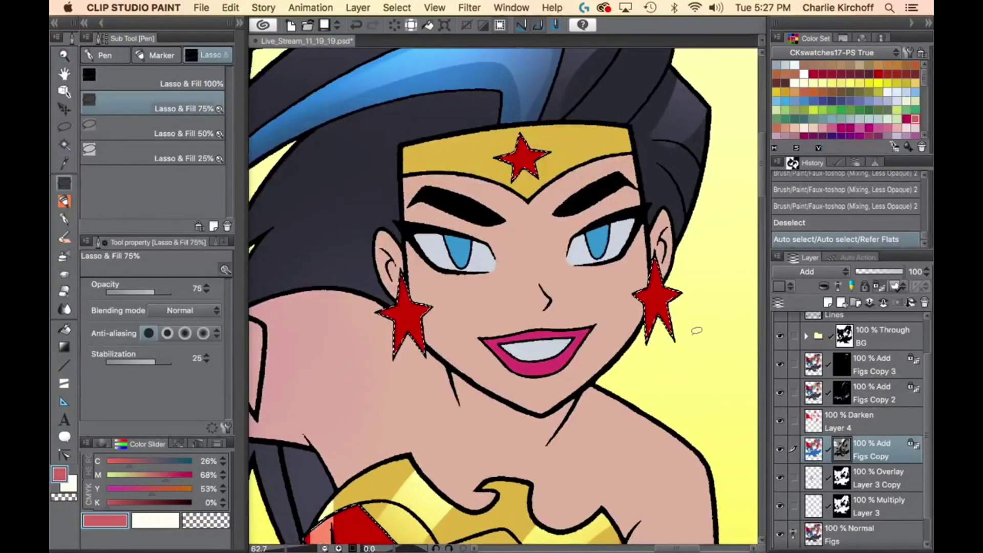
key(p)
key(p)
key(c)
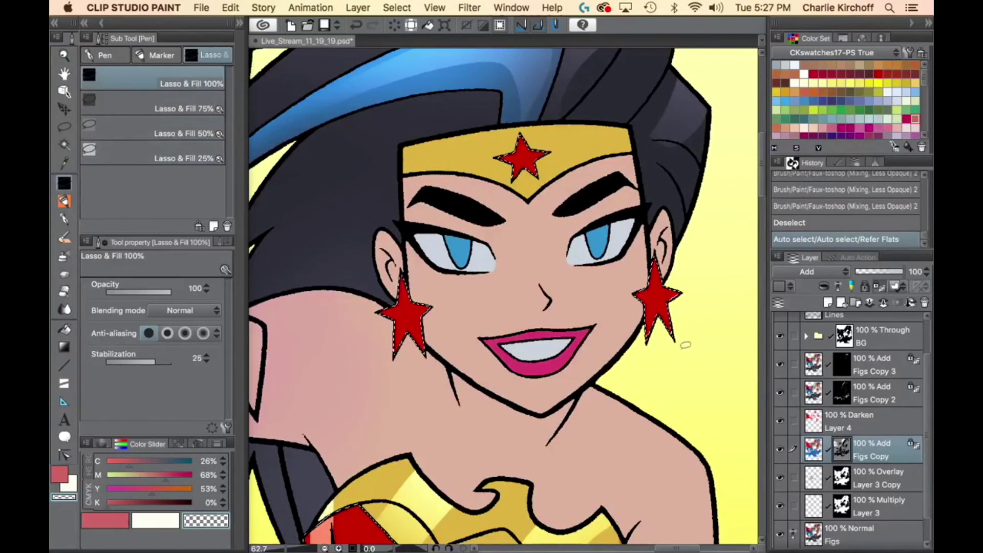
mouse_move(688, 359)
mouse_down()
mouse_move(687, 206)
mouse_move(646, 313)
mouse_up()
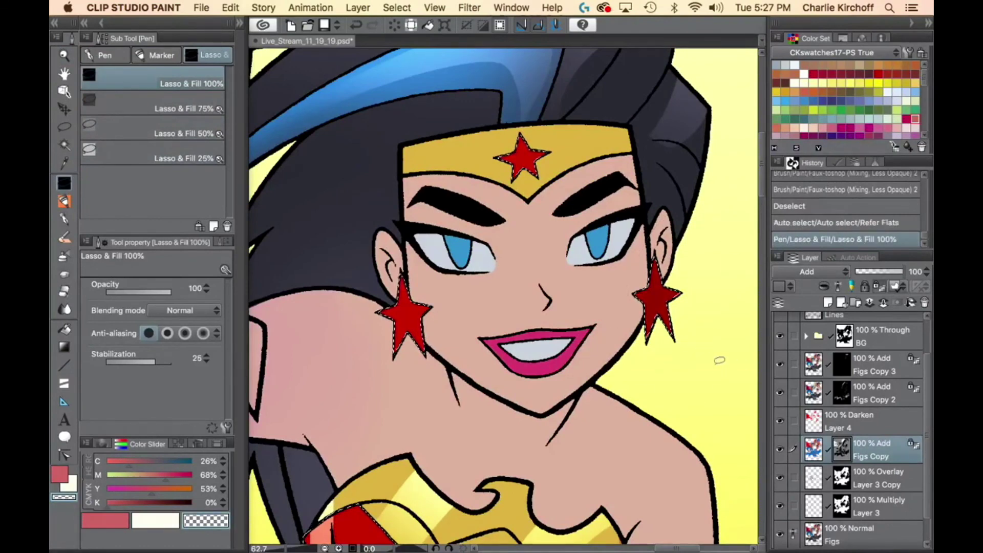
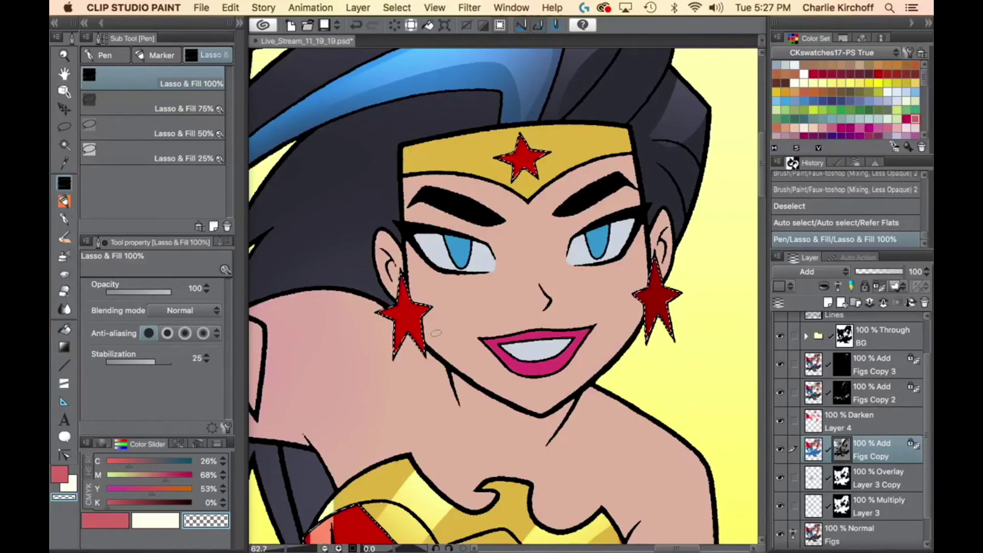
Isolate the shield-side star earring and brush a highlight over it on the Figs Copy mask, reducing the Faux-toshop brush to size 250.
key(m)
mouse_move(457, 362)
mouse_down()
mouse_move(463, 301)
mouse_move(468, 354)
mouse_up()
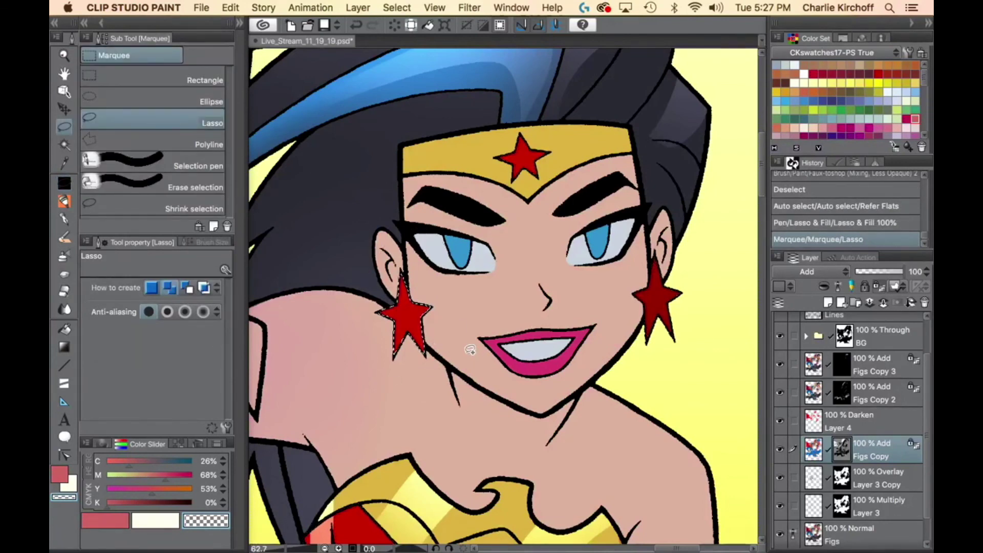
key(x)
key(b)
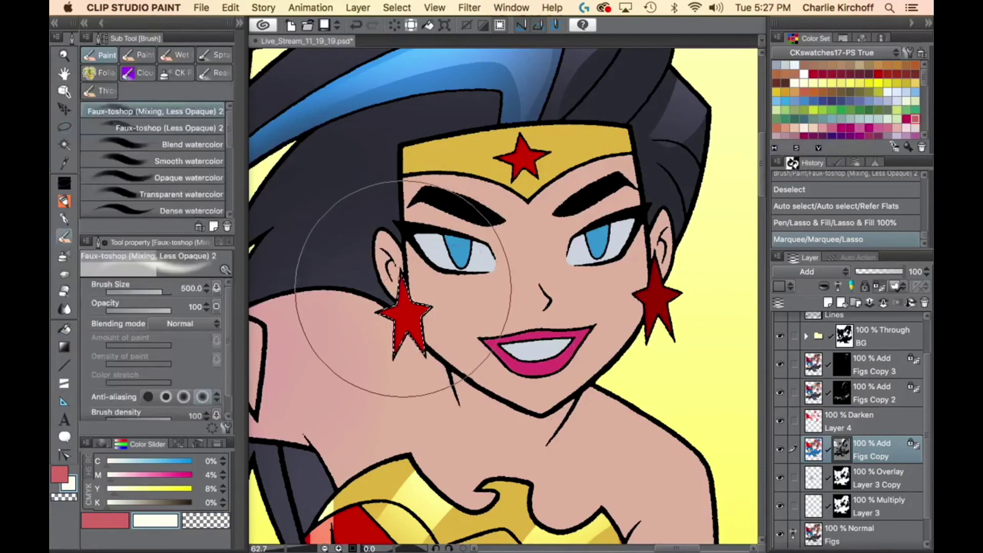
drag(406, 298, 405, 210)
drag(404, 246, 405, 222)
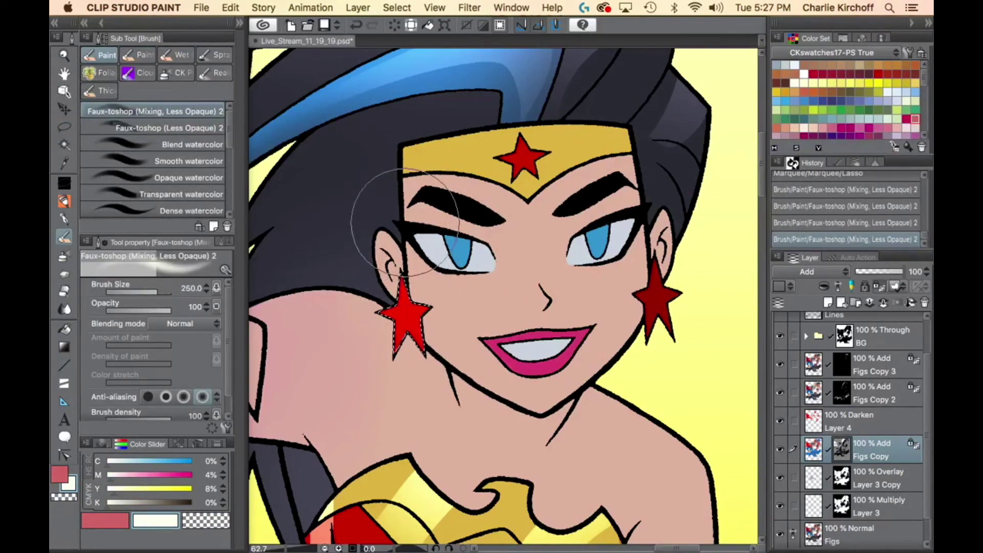
Lasso part of the shield-side star earring, brush a brighter highlight into it on the Figs Copy 2 mask, and deselect.
click(843, 393)
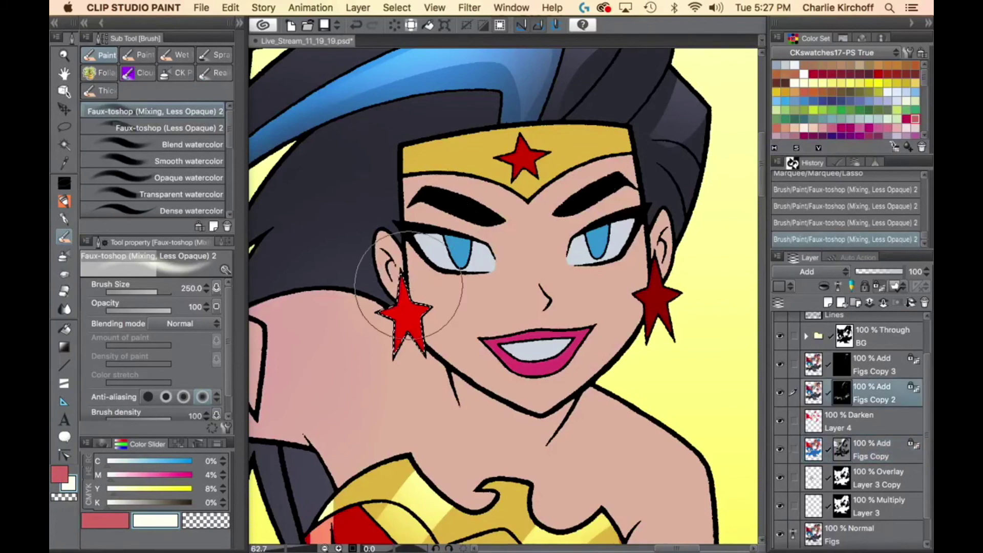
key(m)
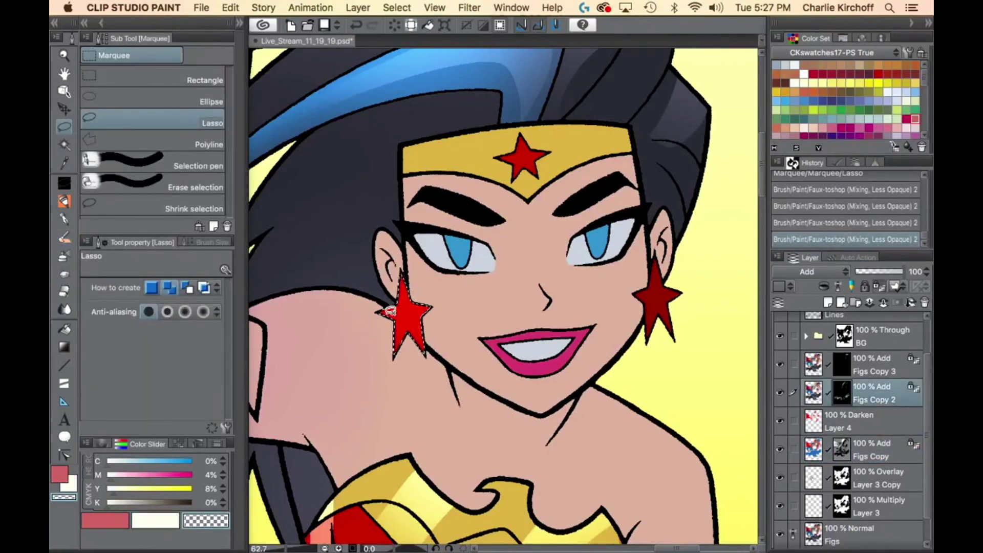
mouse_move(379, 340)
mouse_down()
mouse_move(455, 253)
mouse_move(399, 382)
mouse_move(377, 361)
mouse_up()
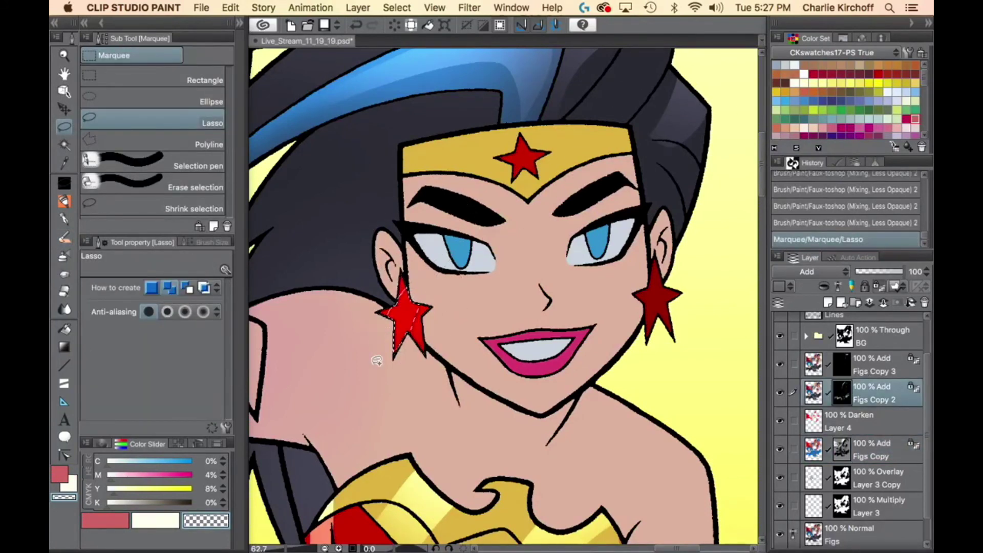
key(b)
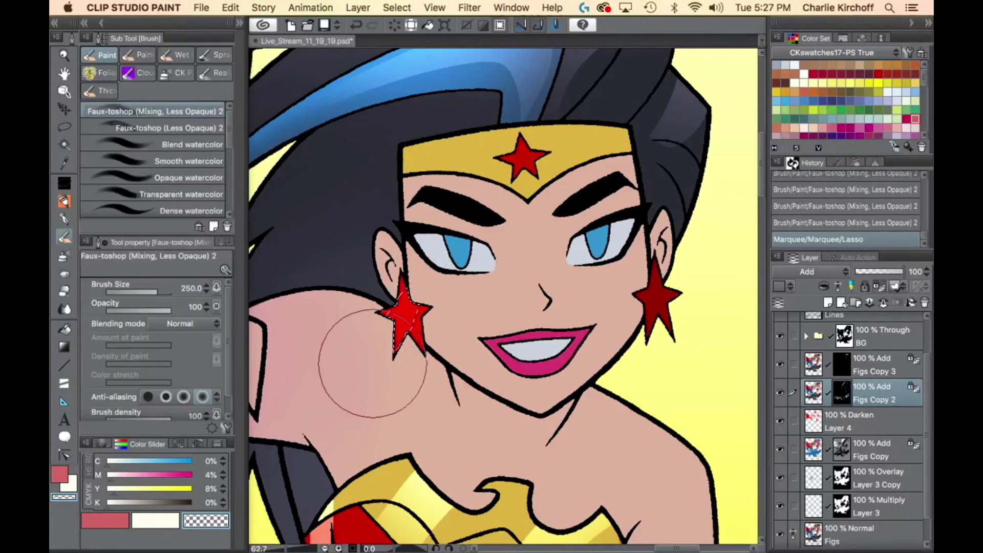
drag(402, 294, 422, 265)
key(super+d)
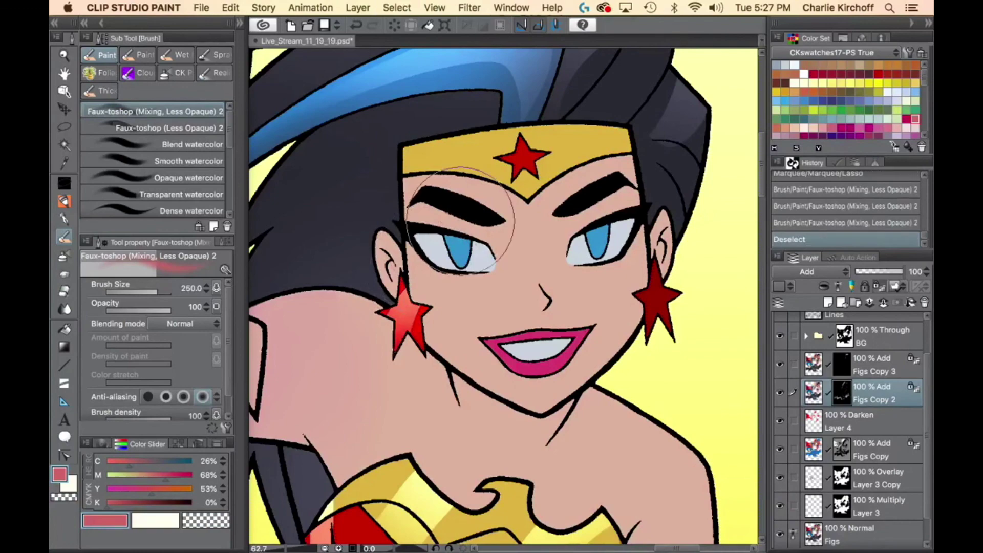
Shade the thumb, palm and fingers of Wonder Woman's lowered fist with transparent Lasso & Fill 100% shapes on the Figs Copy mask.
key(super+0)
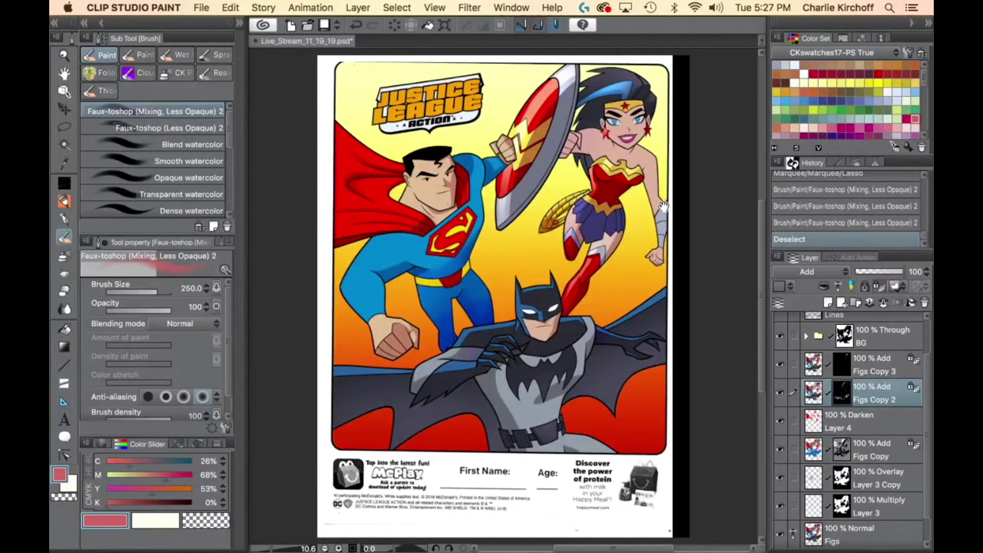
mouse_move(683, 214)
mouse_down()
mouse_move(611, 256)
mouse_move(540, 261)
mouse_move(612, 287)
mouse_up()
key(/)
key(c)
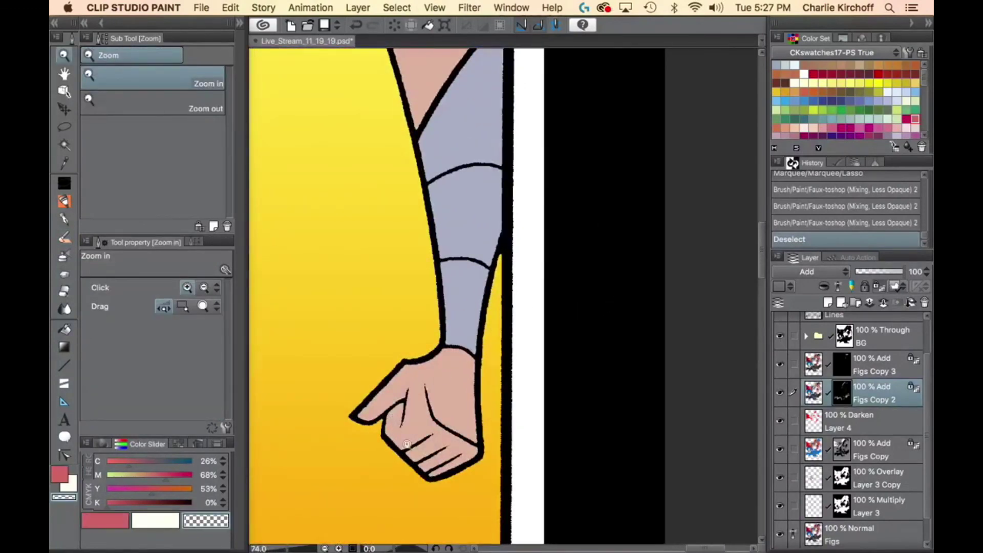
key(p)
click(842, 453)
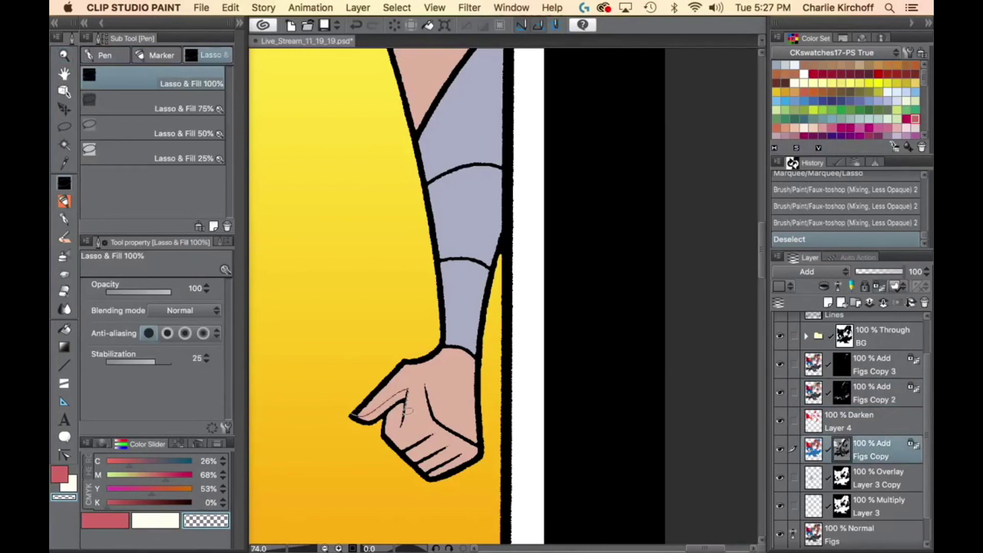
drag(397, 414, 384, 450)
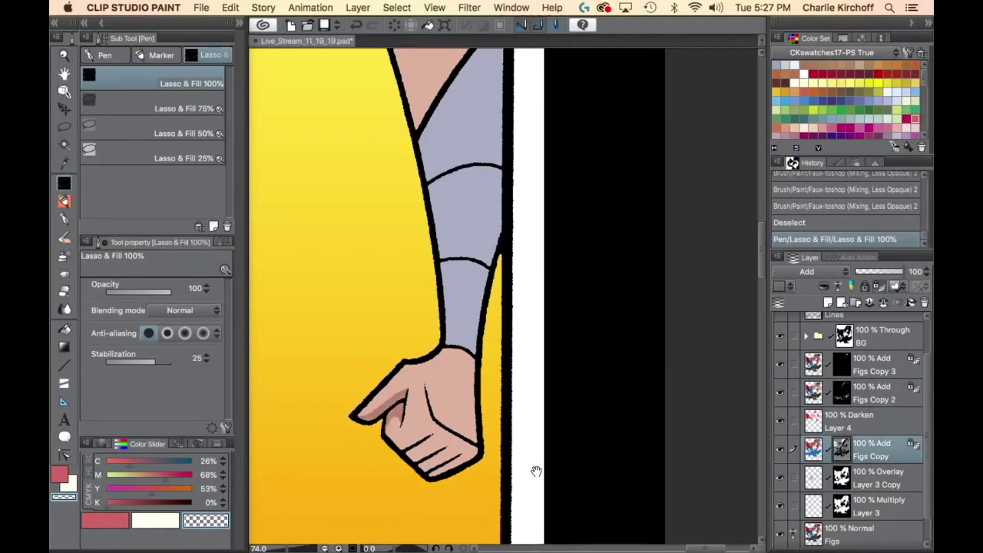
drag(537, 470, 527, 400)
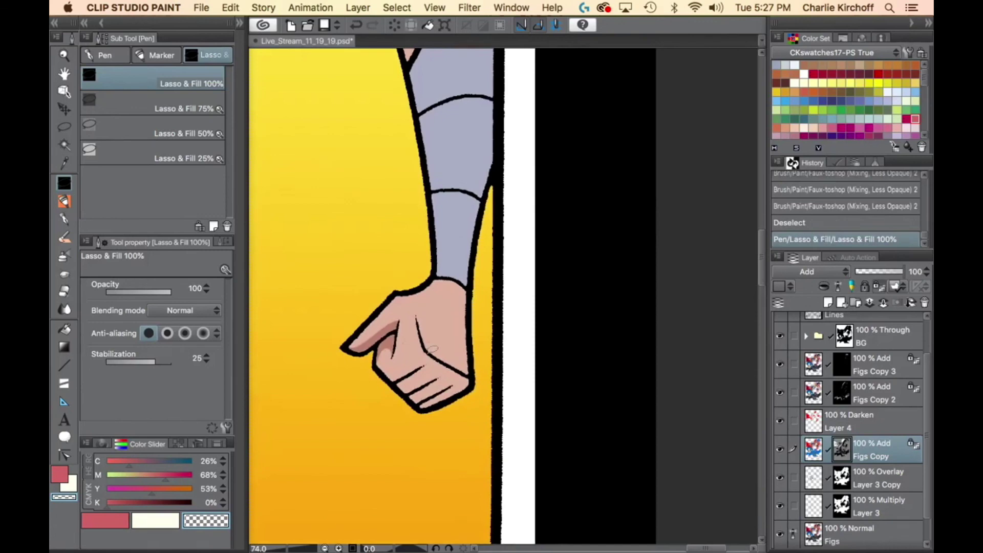
mouse_move(431, 347)
mouse_down()
mouse_move(374, 381)
mouse_move(461, 430)
mouse_move(487, 379)
mouse_move(449, 361)
mouse_up()
Darken the outer edge of the lowered arm's silver bracelet with Lasso & Fill 100% on the Figs Copy mask.
drag(519, 286, 507, 406)
key(super+space)
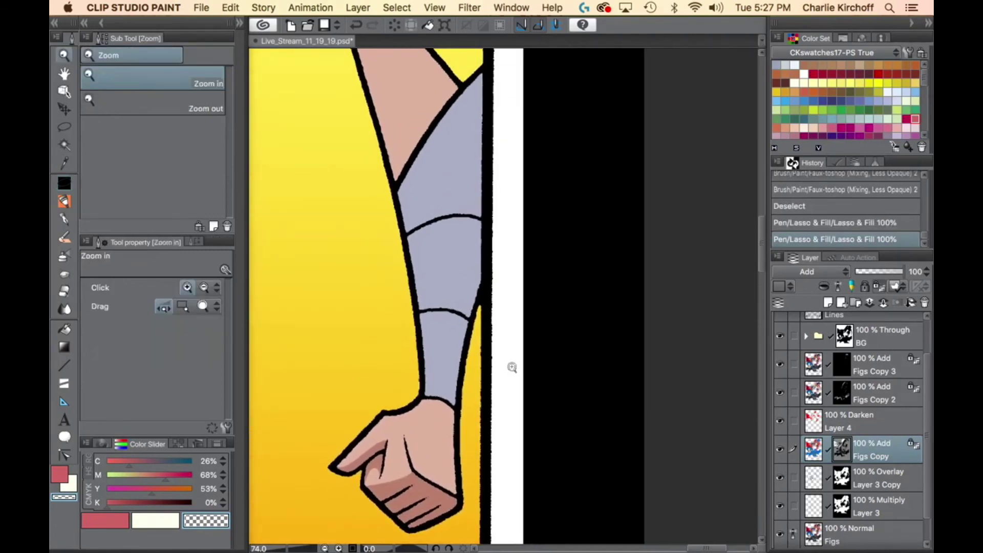
drag(513, 369, 498, 369)
key(m)
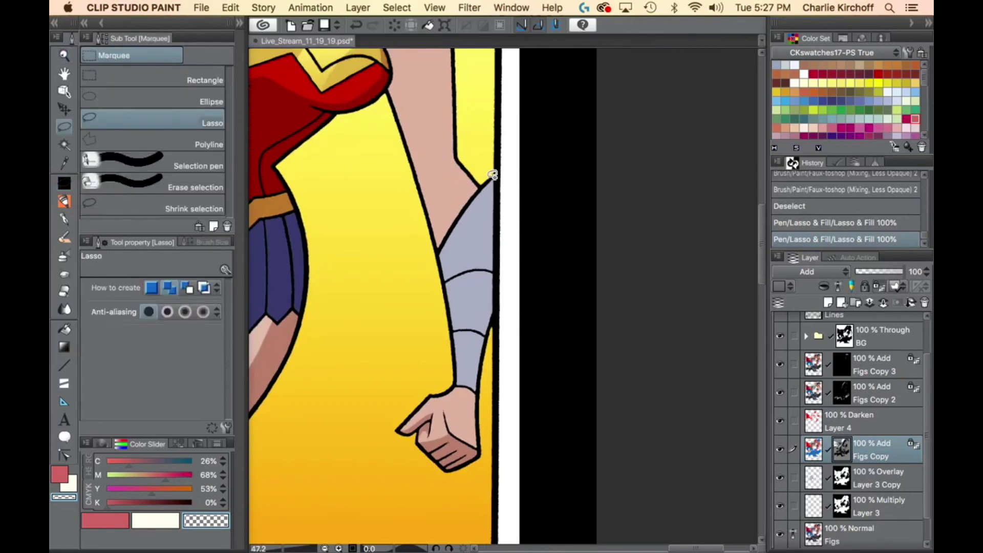
key(p)
drag(487, 168, 489, 254)
mouse_move(475, 344)
mouse_down()
mouse_move(472, 430)
mouse_move(512, 161)
mouse_up()
Shade the lowered arm beside the bustier and along its outer edge down to the bracelet with Lasso & Fill 100%.
drag(518, 214, 551, 440)
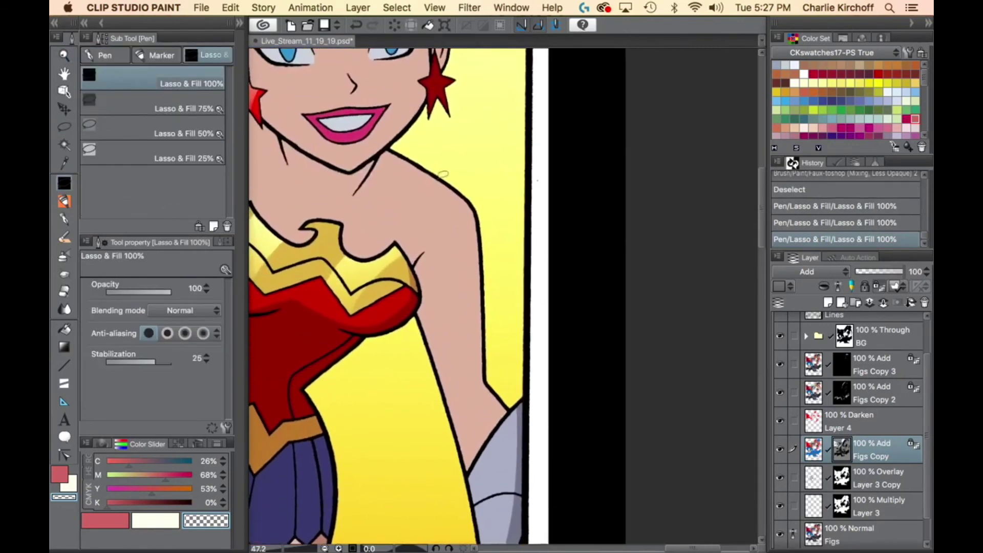
drag(417, 261, 429, 248)
mouse_move(423, 281)
mouse_down()
mouse_move(434, 315)
mouse_move(413, 345)
mouse_move(419, 287)
mouse_up()
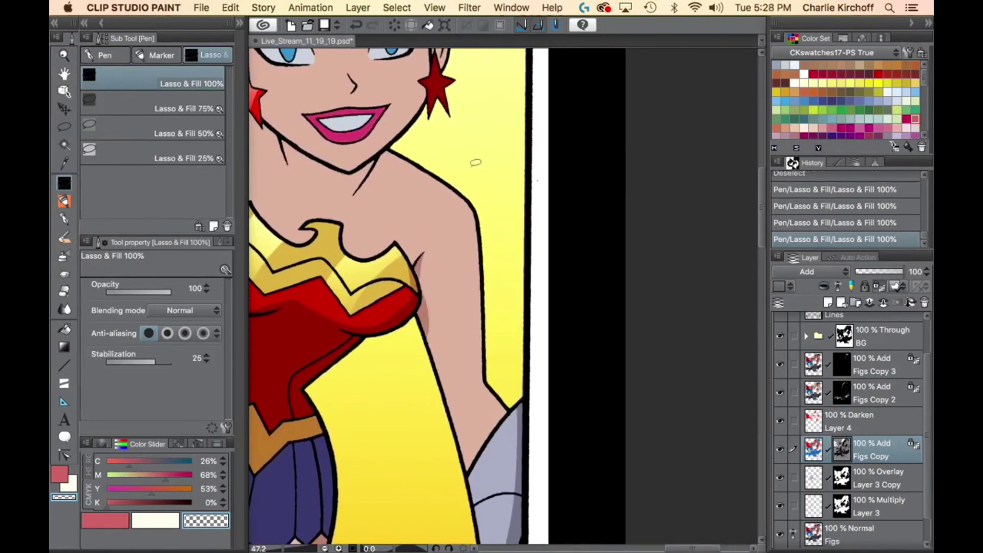
mouse_move(474, 211)
mouse_down()
mouse_move(463, 339)
mouse_move(481, 402)
mouse_move(517, 397)
mouse_up()
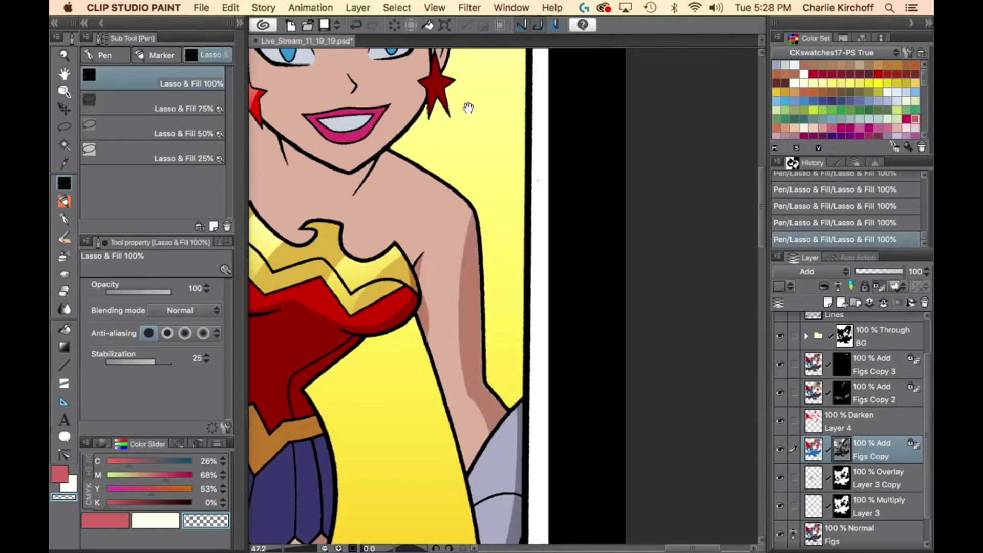
Lasso a lengthwise band on the silver bracelet, brush a metallic highlight into it on the Figs Copy 2 mask, and deselect.
scroll(540, 465, down, 5)
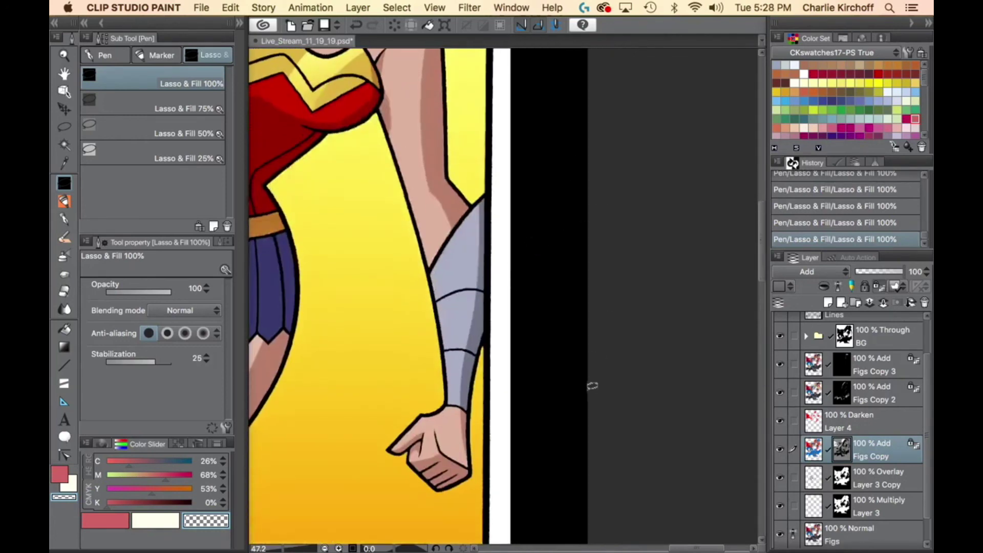
key(m)
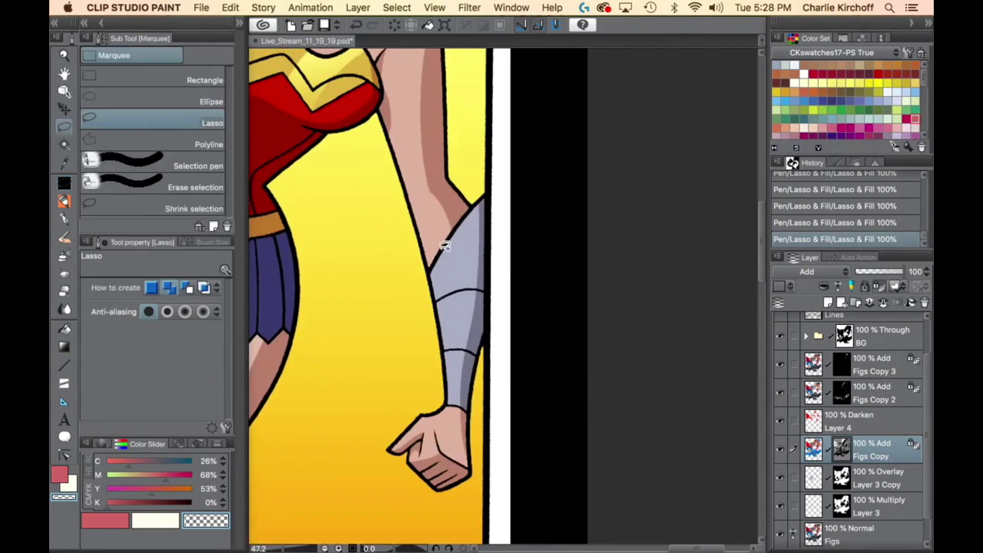
mouse_move(438, 255)
mouse_down()
mouse_move(461, 220)
mouse_move(457, 401)
mouse_move(443, 234)
mouse_up()
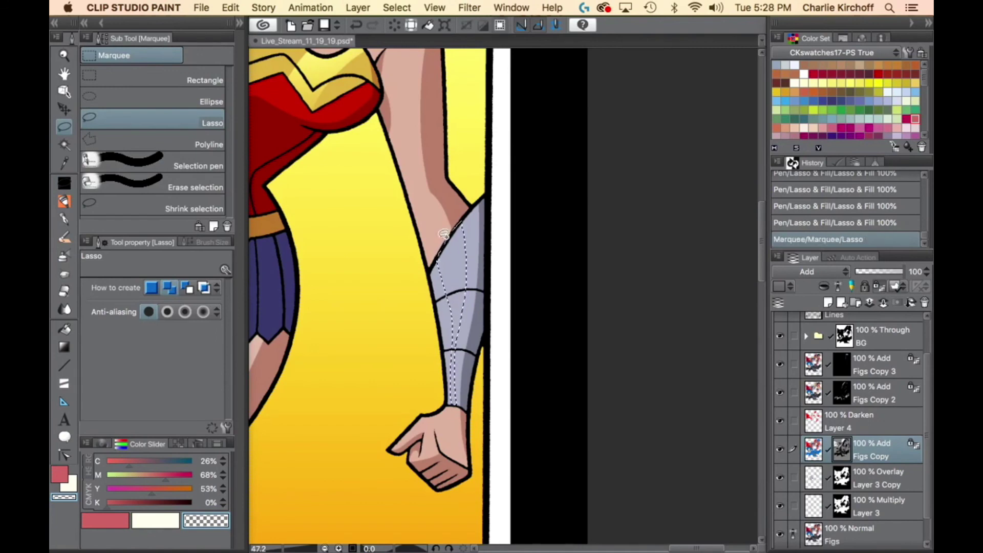
click(842, 396)
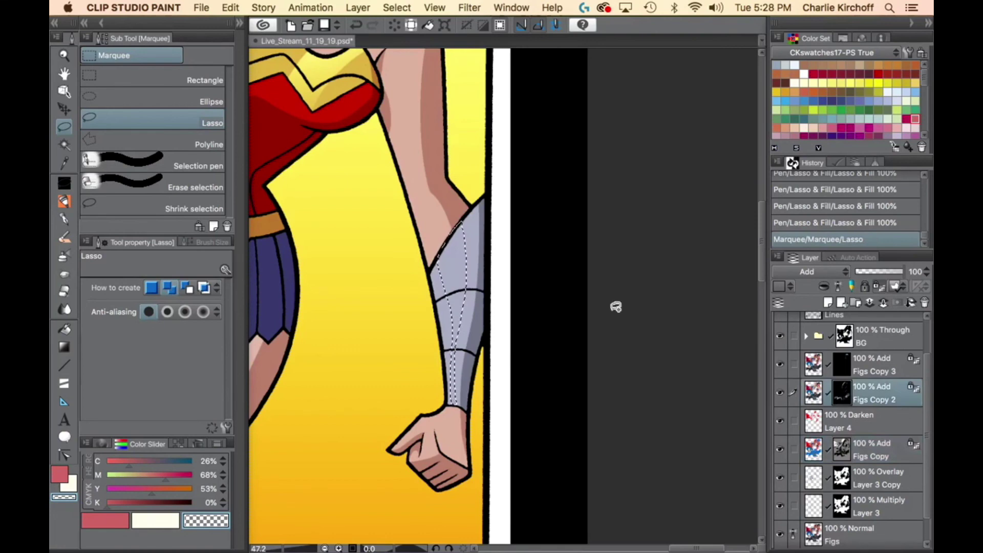
key(ctrl+d)
key(b)
mouse_move(455, 393)
mouse_down()
mouse_move(455, 207)
mouse_move(451, 406)
mouse_move(456, 236)
mouse_move(437, 168)
mouse_up()
key(x)
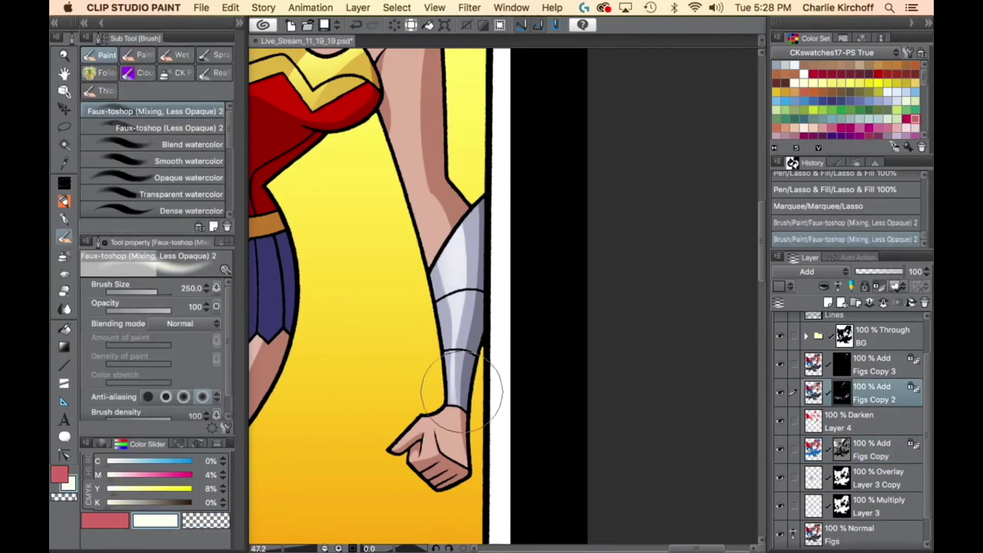
key(super+d)
Add shadows under Wonder Woman's jaw and beside her neck with transparent Lasso & Fill 100% on the Figs Copy mask.
drag(463, 335, 655, 438)
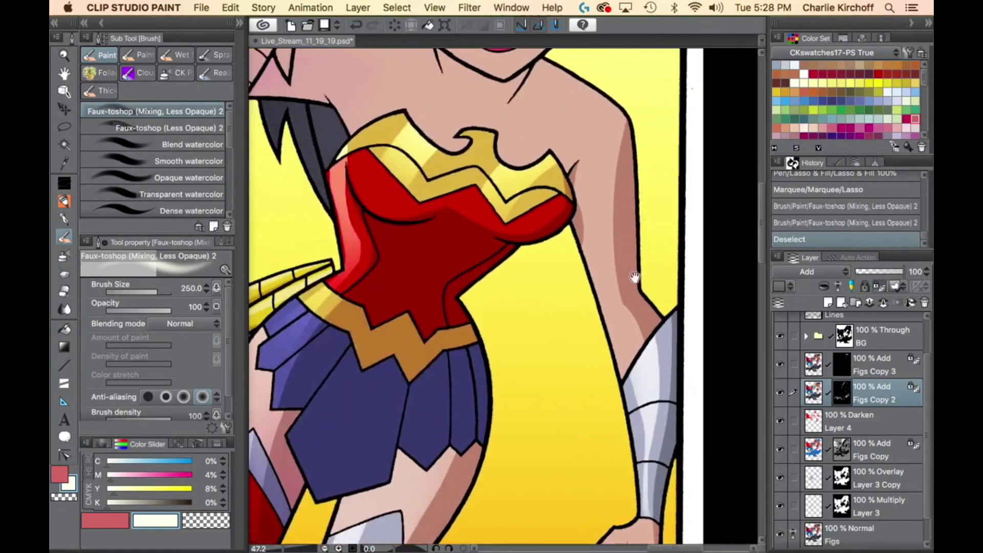
drag(621, 142, 621, 287)
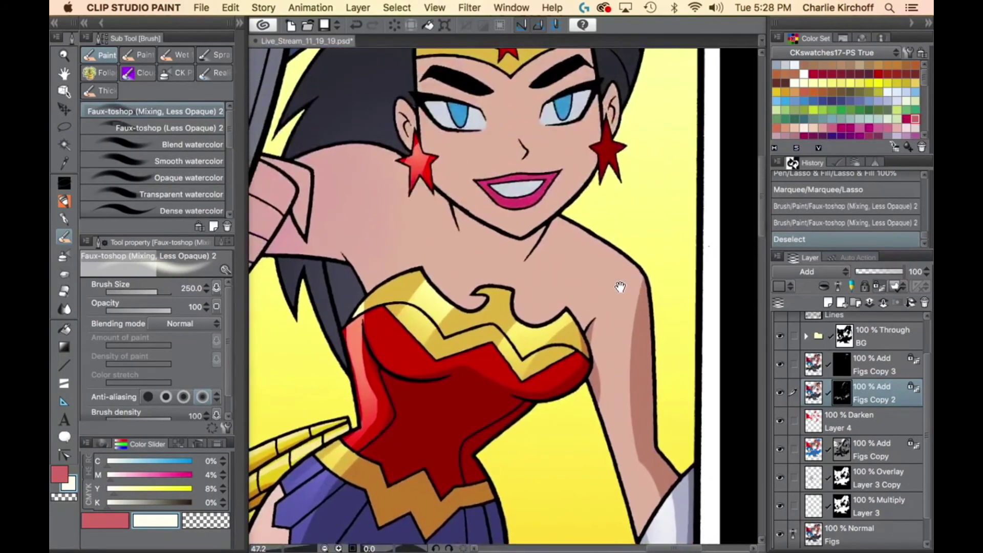
click(848, 443)
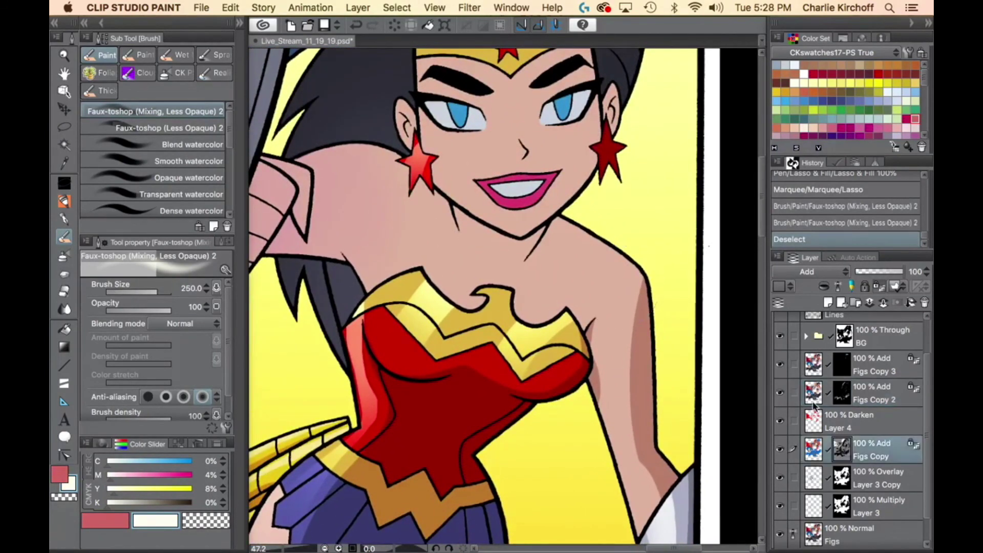
key(p)
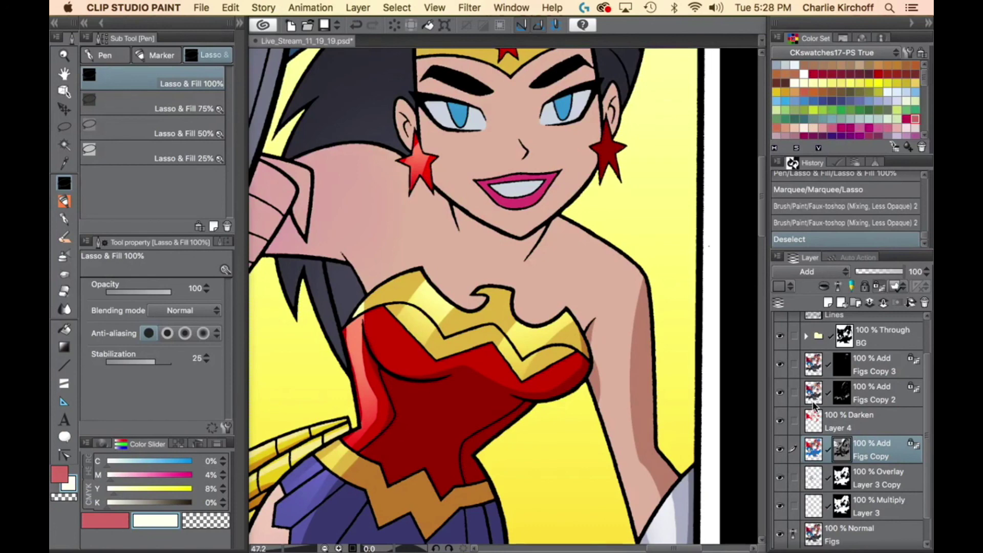
key(c)
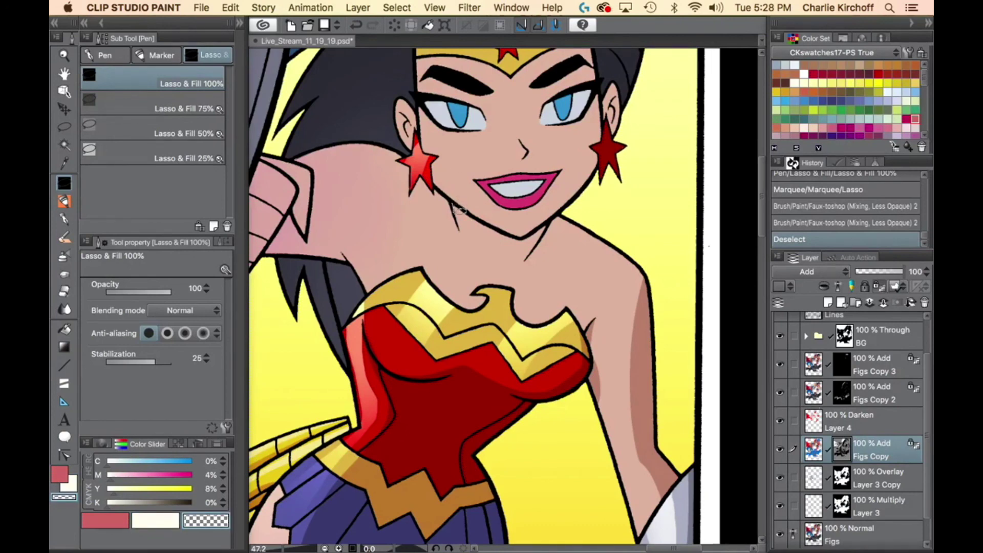
drag(459, 210, 505, 242)
drag(457, 197, 455, 199)
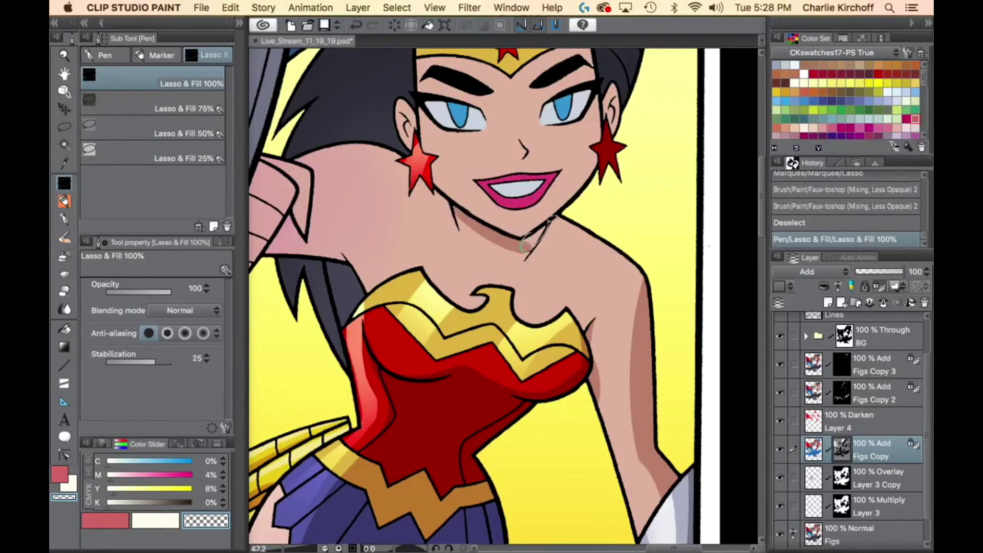
mouse_move(551, 219)
mouse_down()
mouse_move(532, 250)
mouse_move(625, 205)
mouse_move(552, 219)
mouse_move(537, 241)
mouse_move(566, 224)
mouse_up()
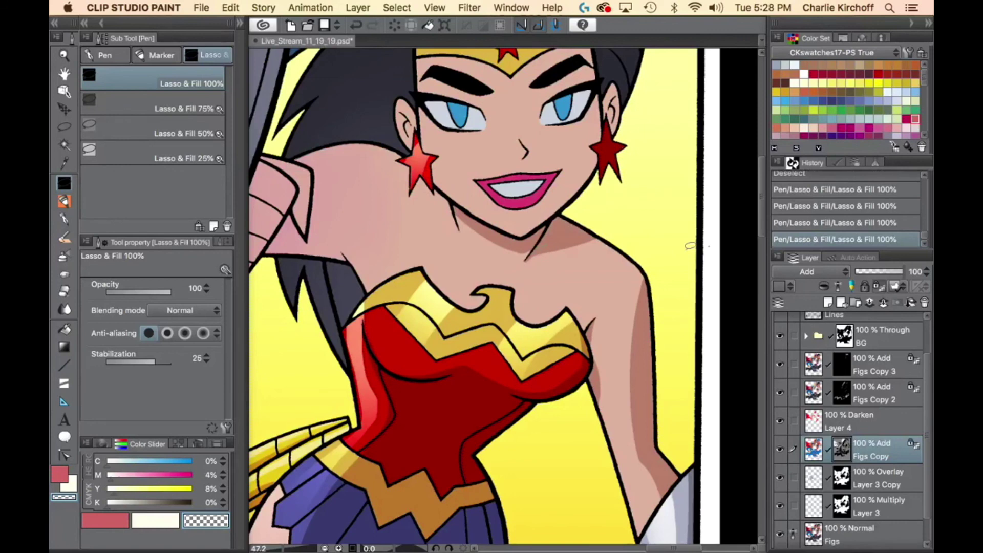
Select the skin with Refer Flats and shade the shield-side arm and shoulder using Lasso & Fill 100% on the Figs Copy mask.
scroll(691, 246, up, 5)
scroll(691, 245, left, 8)
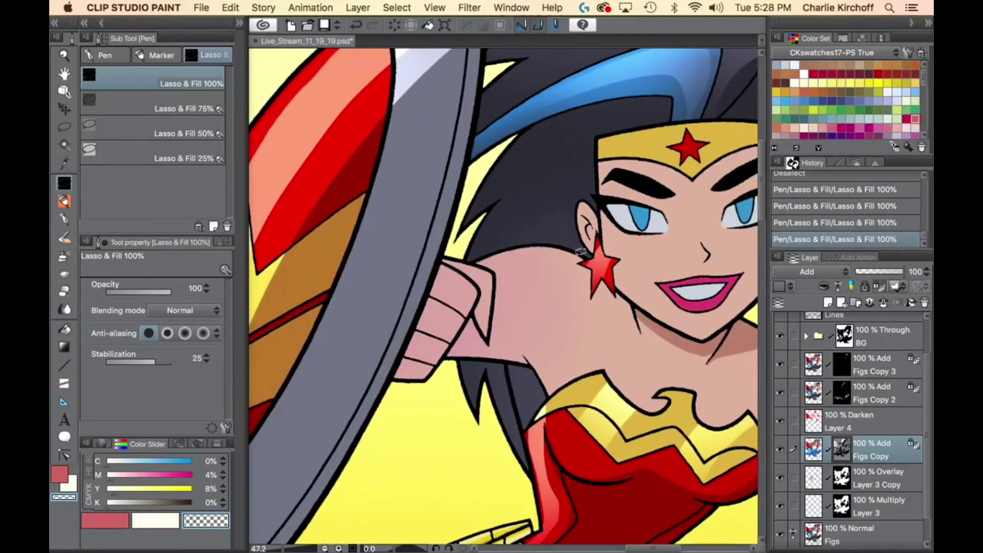
key(/)
click(544, 293)
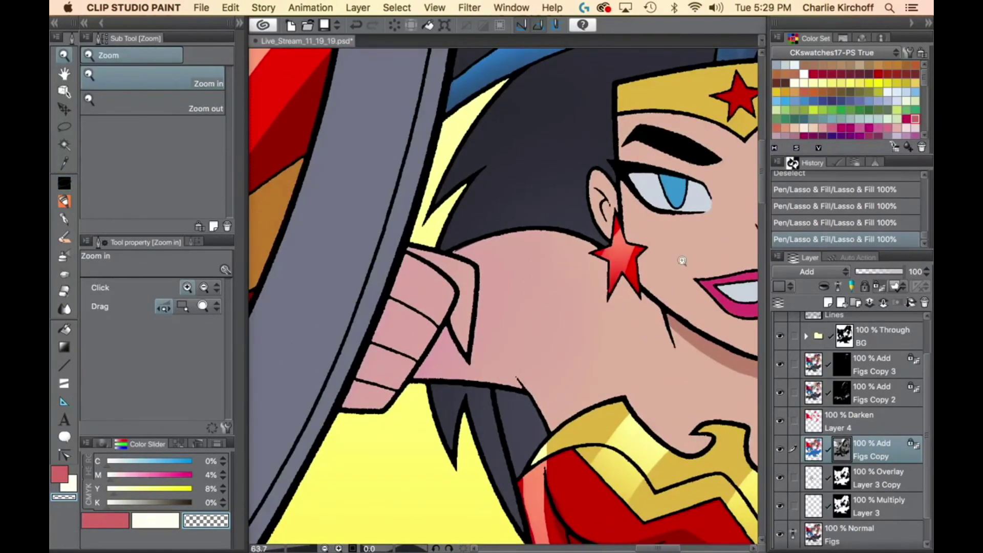
key(w)
click(573, 368)
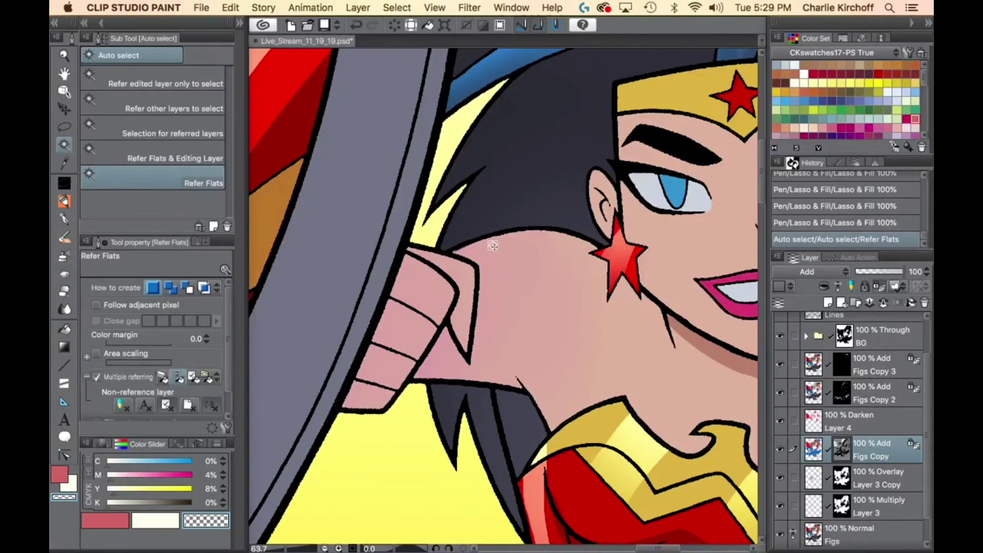
key(p)
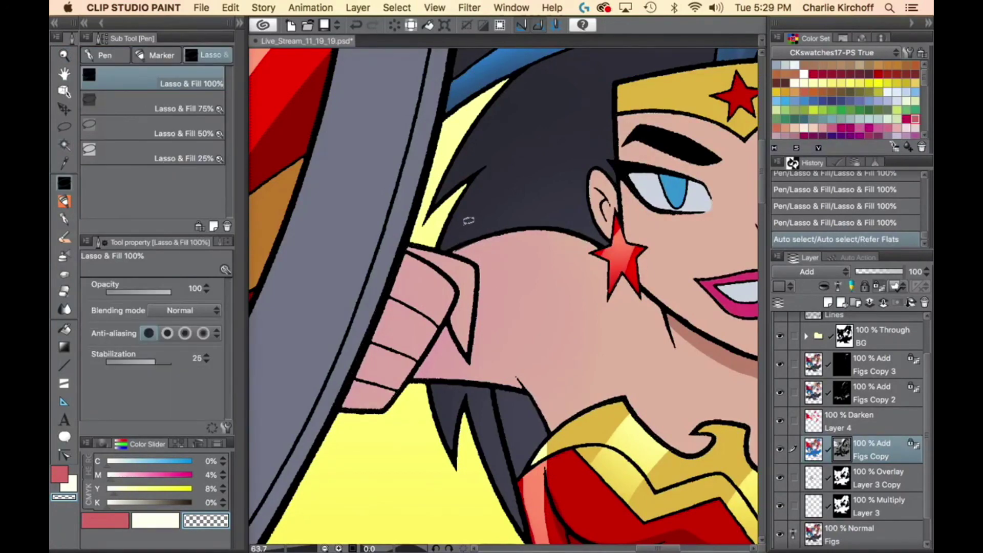
drag(468, 221, 449, 248)
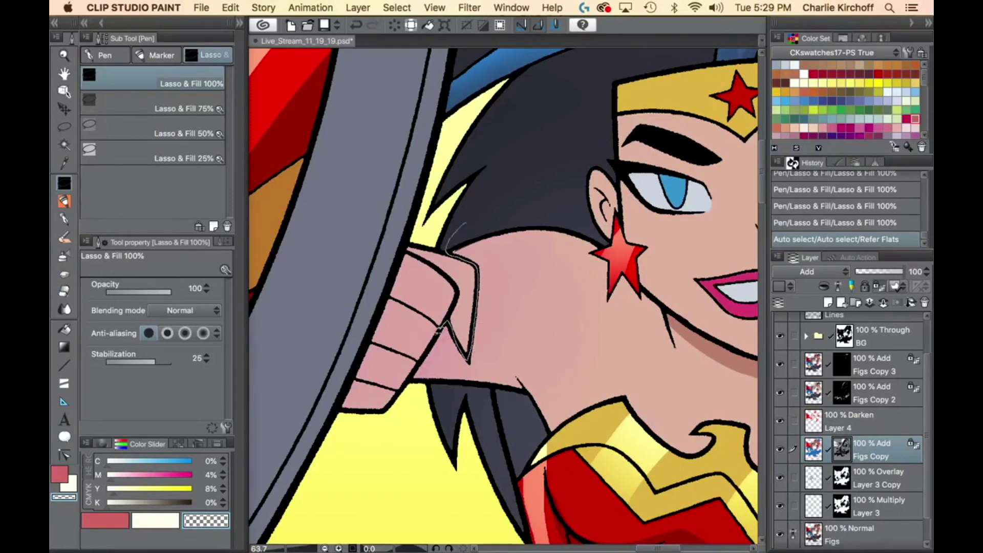
mouse_move(418, 365)
mouse_down()
mouse_move(431, 396)
mouse_move(485, 400)
mouse_move(503, 389)
mouse_move(533, 260)
mouse_move(494, 214)
mouse_up()
drag(663, 402, 551, 374)
mouse_move(414, 285)
mouse_down()
mouse_move(453, 392)
mouse_move(389, 420)
mouse_up()
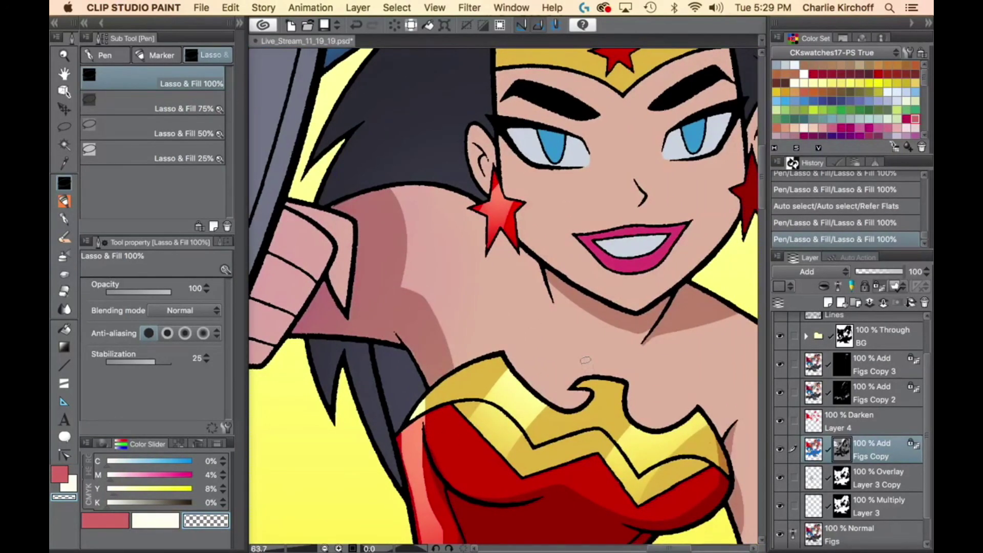
Add more skin shading on the Figs Copy mask with Lasso & Fill at 100% and 50%, and view the whole page.
mouse_move(342, 331)
mouse_down()
mouse_move(523, 380)
mouse_move(525, 392)
mouse_move(553, 355)
mouse_move(549, 220)
mouse_move(383, 343)
mouse_move(489, 444)
mouse_up()
key(period)
key(3)
key(super+0)
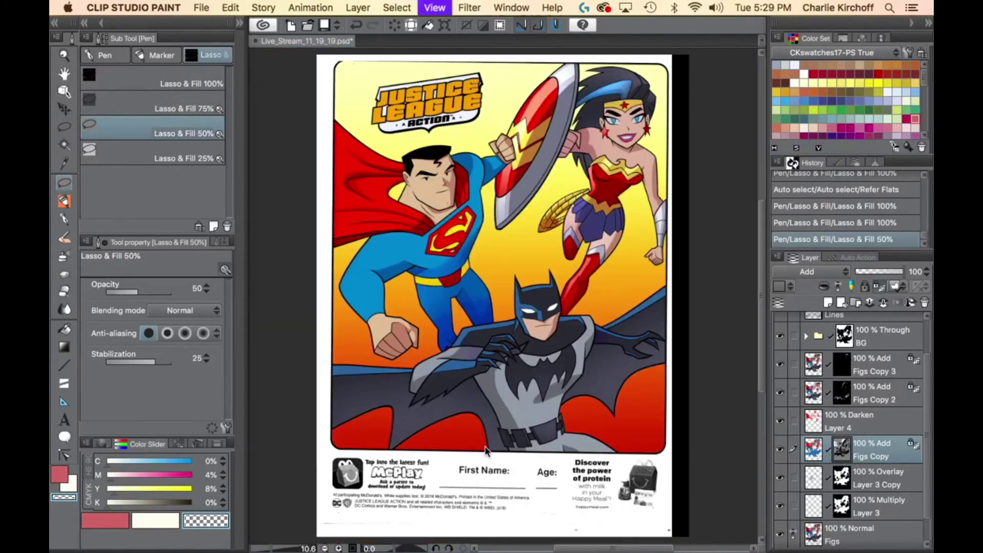
drag(666, 177, 550, 244)
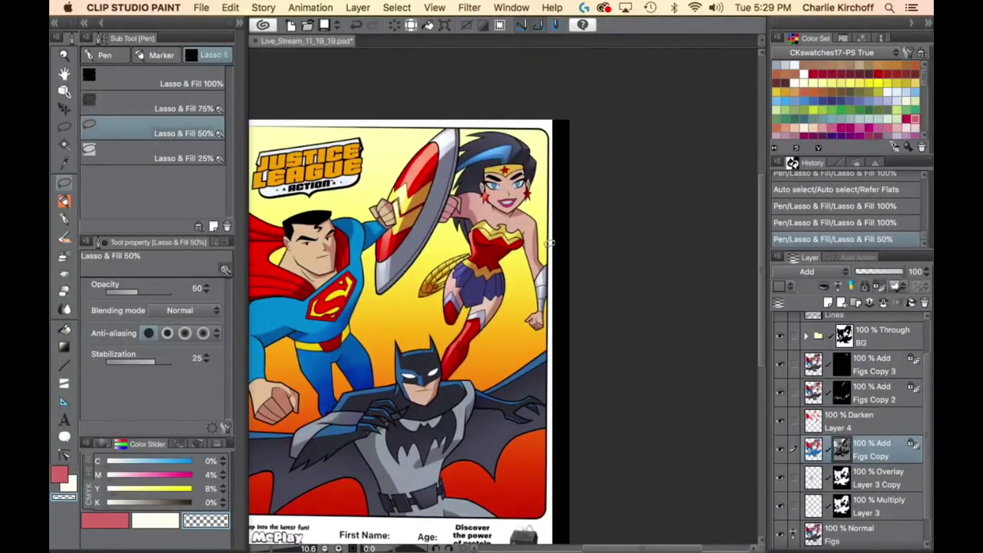
Select Wonder Woman's lips with Refer Flats, shade the upper lip using transparent Lasso & Fill 100% on the Figs Copy mask, and deselect.
key(super+space)
drag(512, 191, 589, 191)
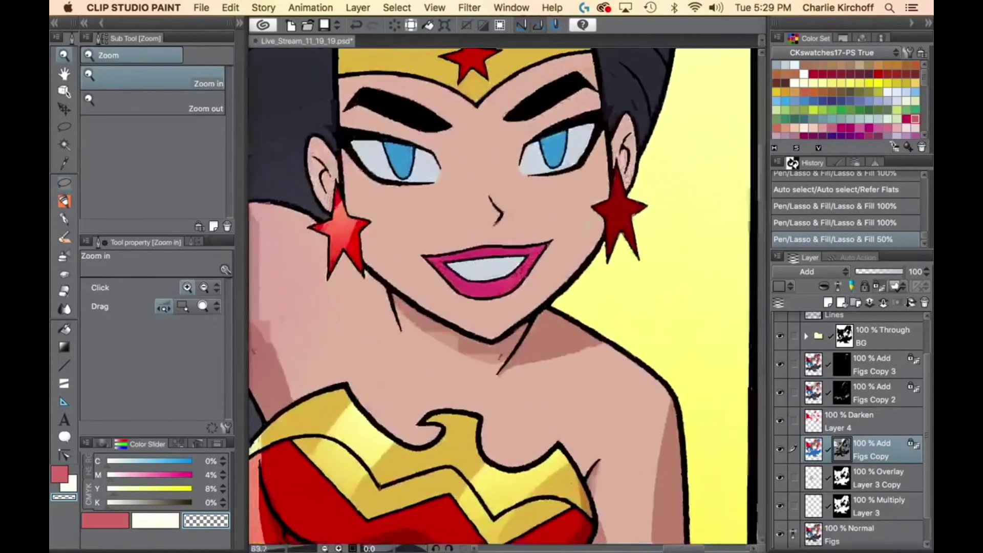
key(w)
click(484, 296)
key(p)
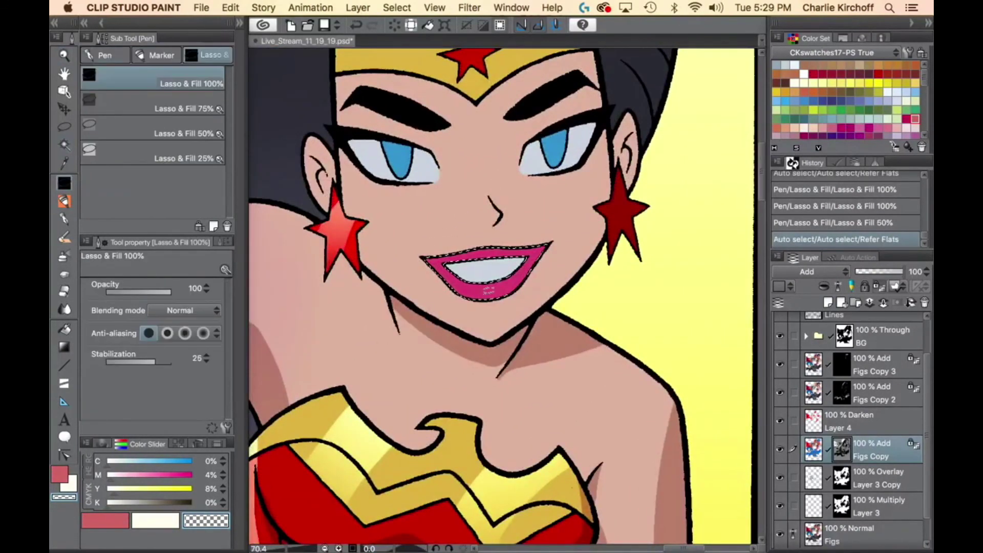
key(super+h)
mouse_move(463, 293)
mouse_down()
mouse_move(464, 269)
mouse_move(527, 287)
mouse_move(569, 226)
mouse_move(505, 319)
mouse_up()
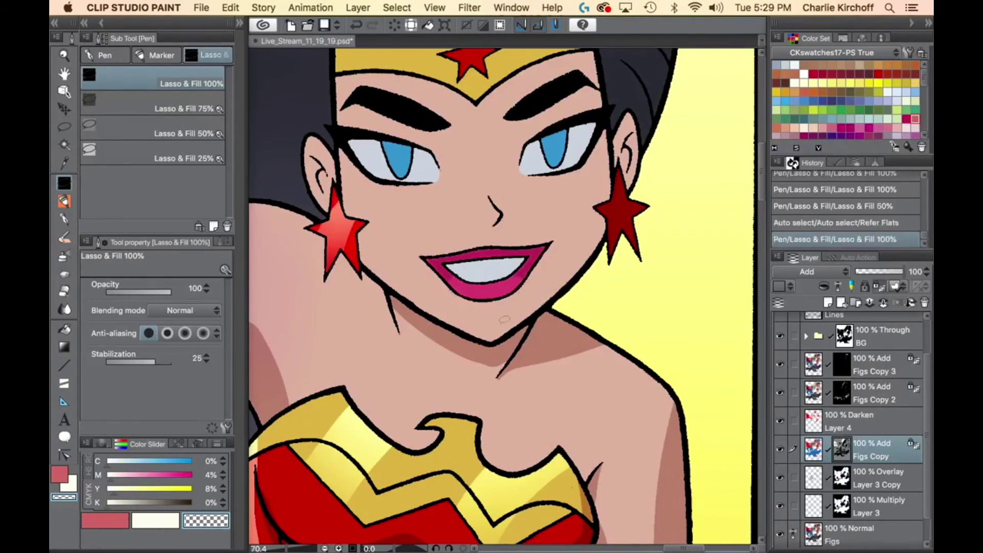
scroll(558, 309, up, 5)
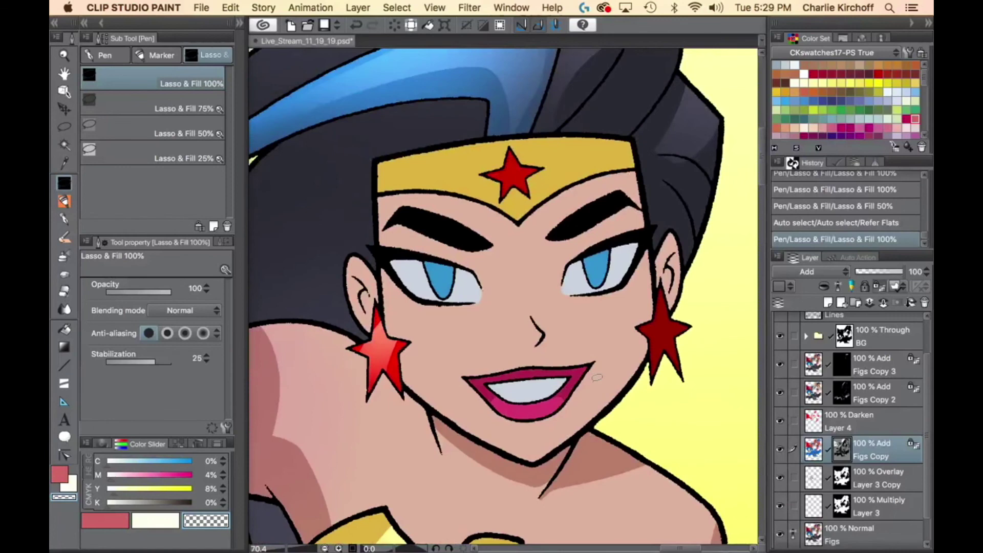
key(c)
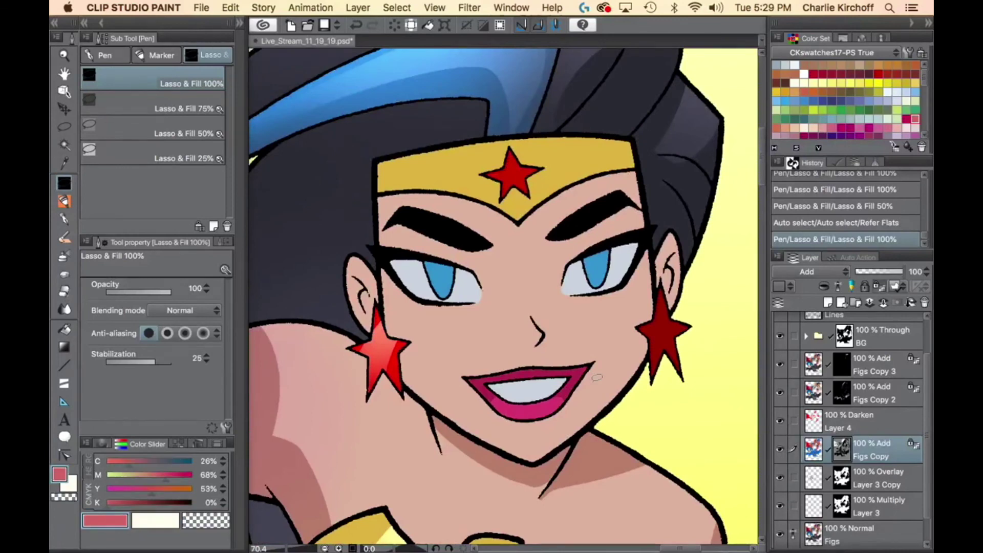
key(super+d)
Select the tooth and eye whites with Refer Flats, brighten the teeth using opaque Lasso & Fill 100%, and deselect.
key(w)
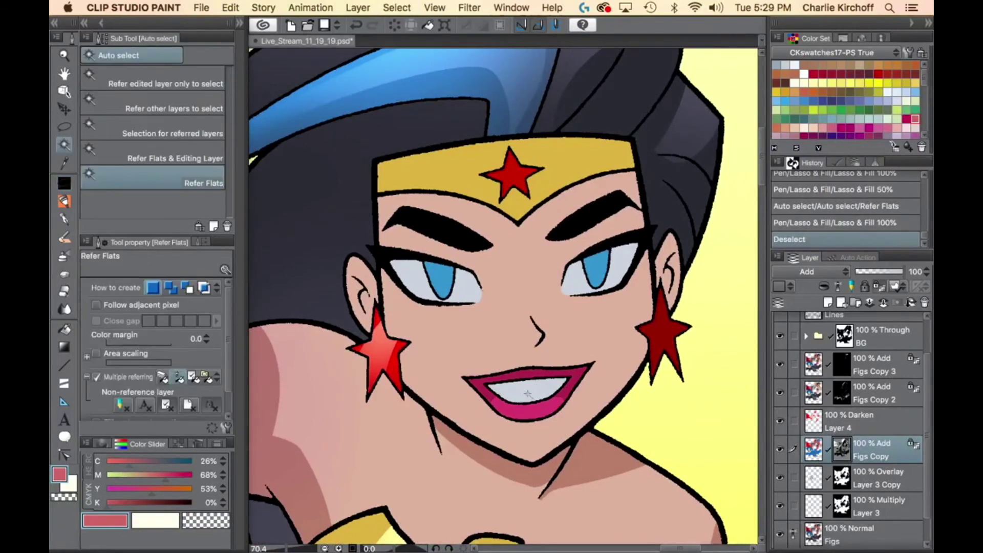
click(528, 393)
key(super+space)
drag(539, 406, 567, 408)
click(566, 408)
key(p)
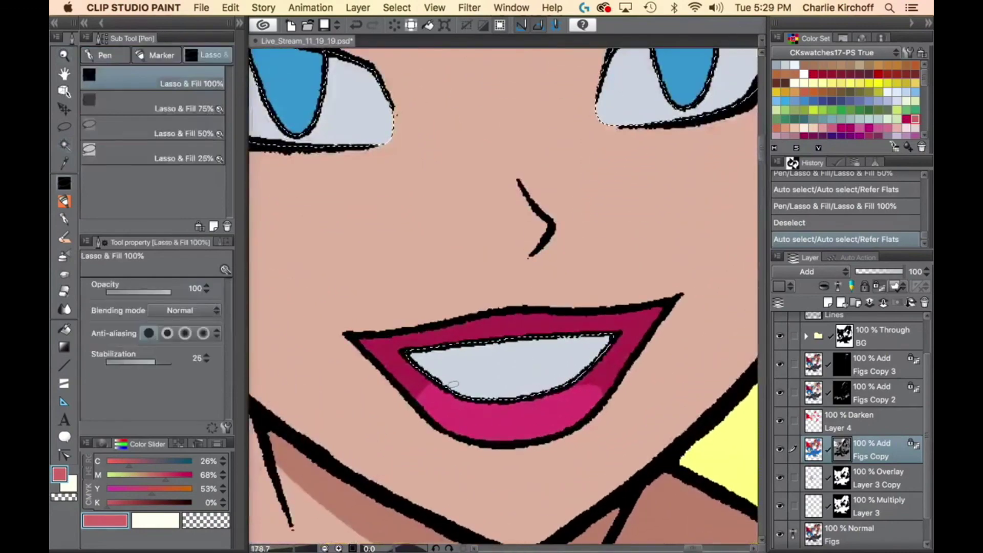
mouse_move(444, 379)
mouse_down()
mouse_move(413, 361)
mouse_move(563, 343)
mouse_move(564, 398)
mouse_move(456, 402)
mouse_up()
key(z)
drag(627, 372, 569, 369)
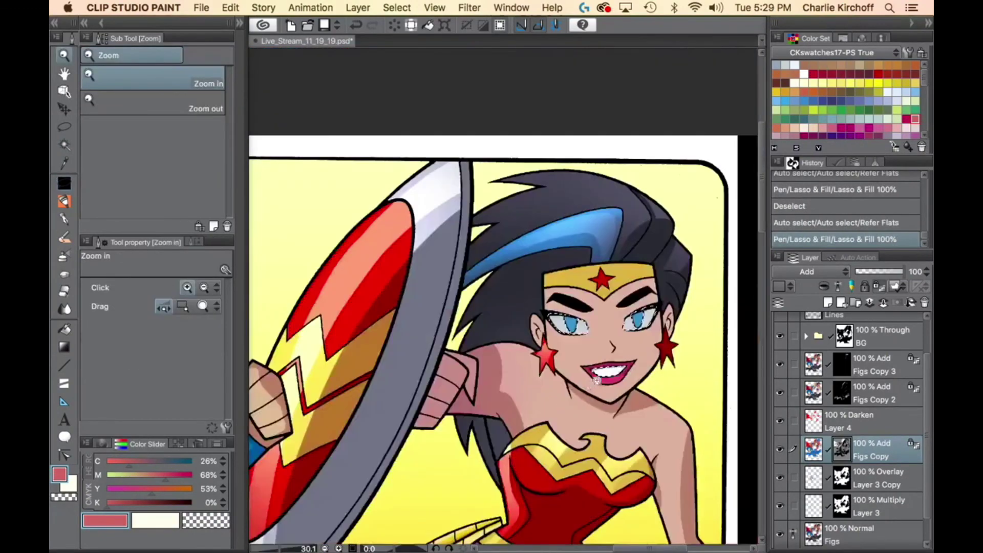
key(super+d)
drag(687, 323, 602, 369)
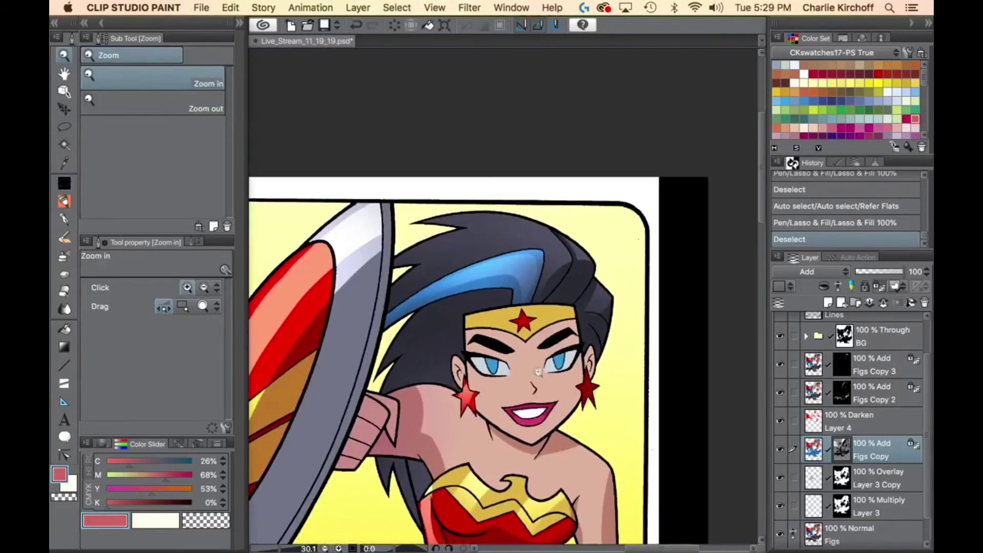
Brighten both eye whites with Lasso & Fill 100% inside a Refer Flats selection, leaving shadow under the upper lids, and deselect.
drag(518, 373, 571, 375)
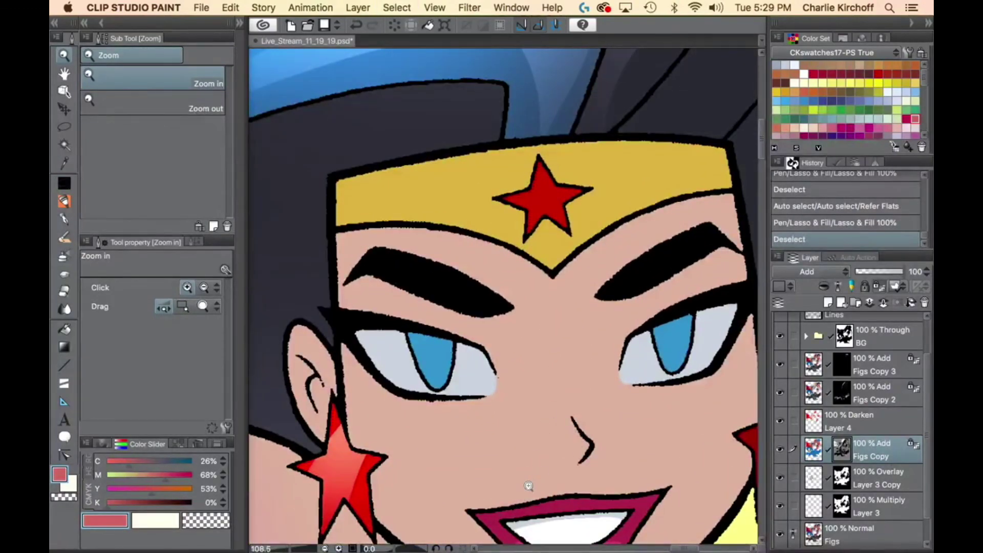
key(w)
click(468, 382)
key(super+d)
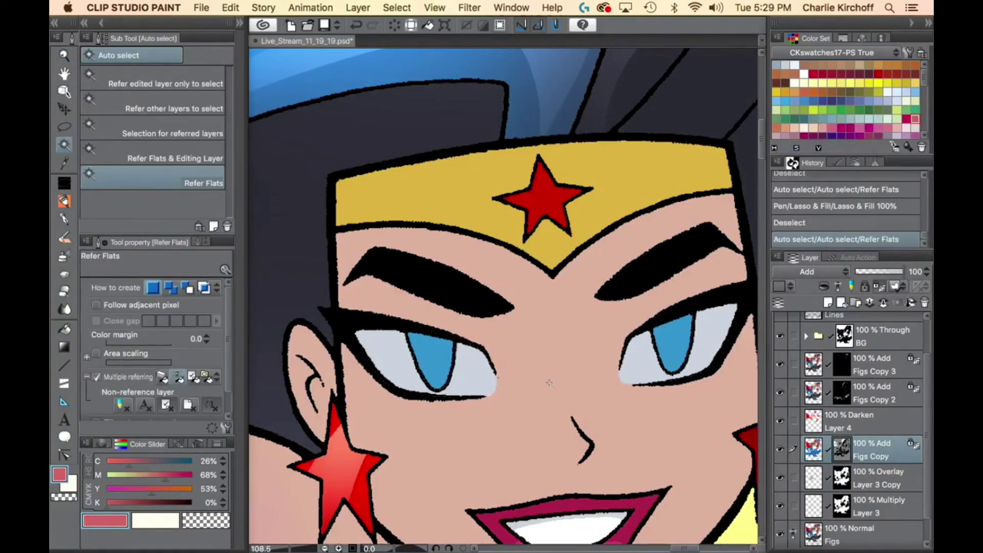
key(p)
mouse_move(408, 388)
mouse_down()
mouse_move(393, 383)
mouse_move(374, 346)
mouse_up()
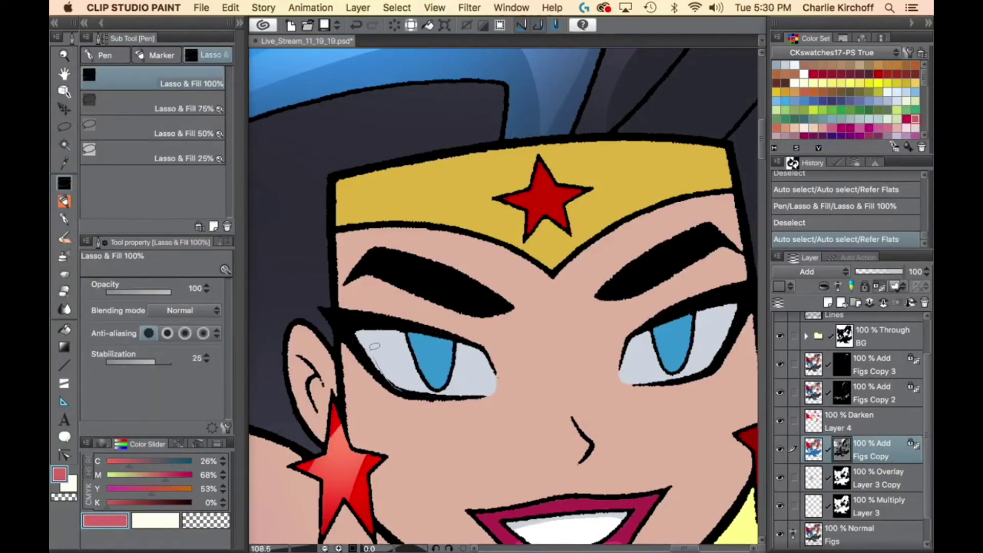
mouse_move(474, 347)
mouse_down()
mouse_move(512, 385)
mouse_move(452, 415)
mouse_up()
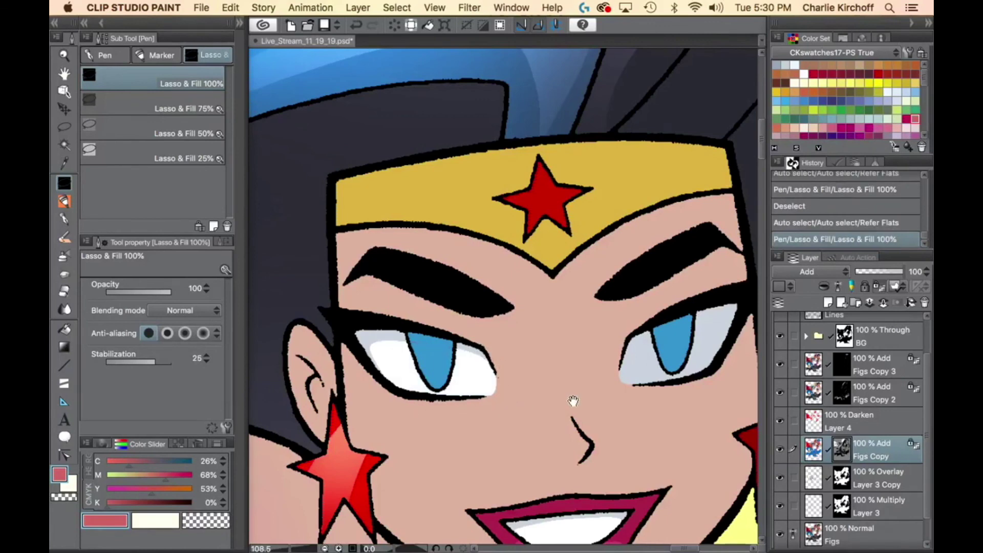
drag(573, 401, 371, 437)
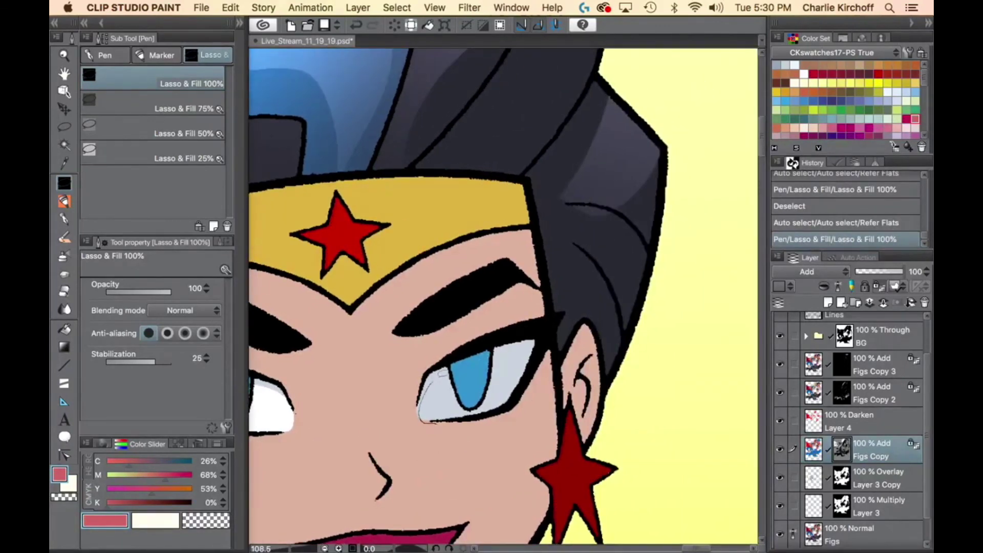
mouse_move(529, 347)
mouse_down()
mouse_move(478, 421)
mouse_move(418, 426)
mouse_up()
scroll(475, 328, left, 5)
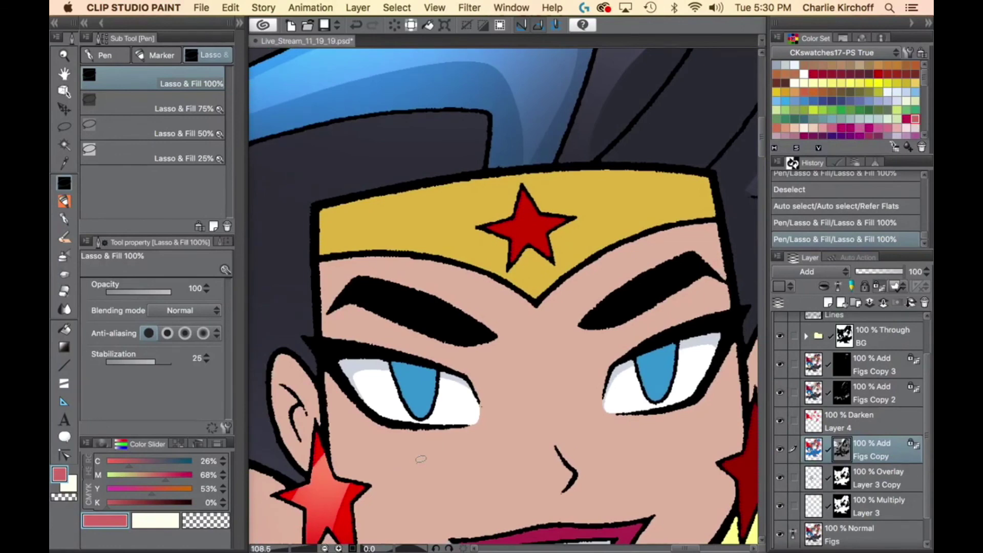
key(super+d)
Select the blue irises with Refer Flats, shade their upper parts using transparent Lasso & Fill 100%, and deselect.
key(w)
click(422, 390)
key(p)
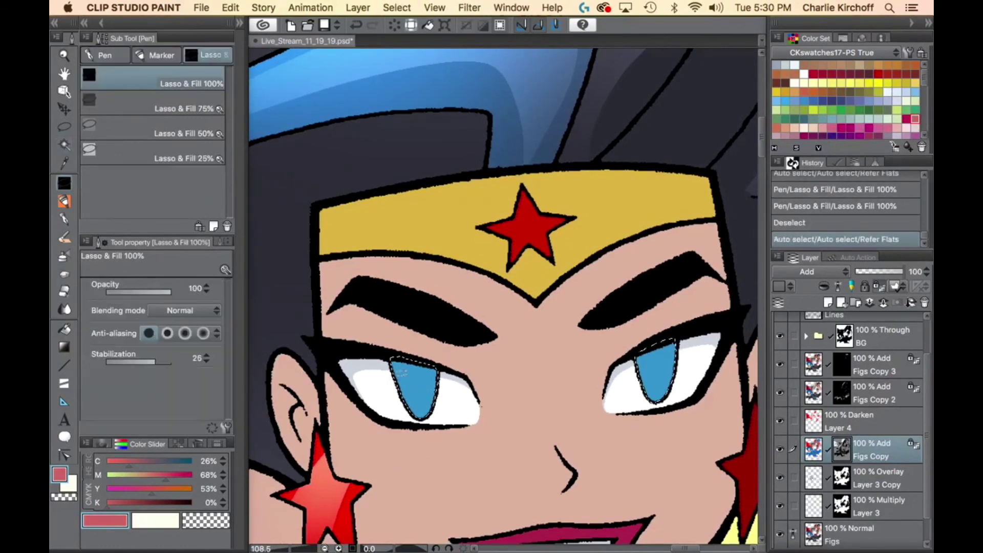
key(c)
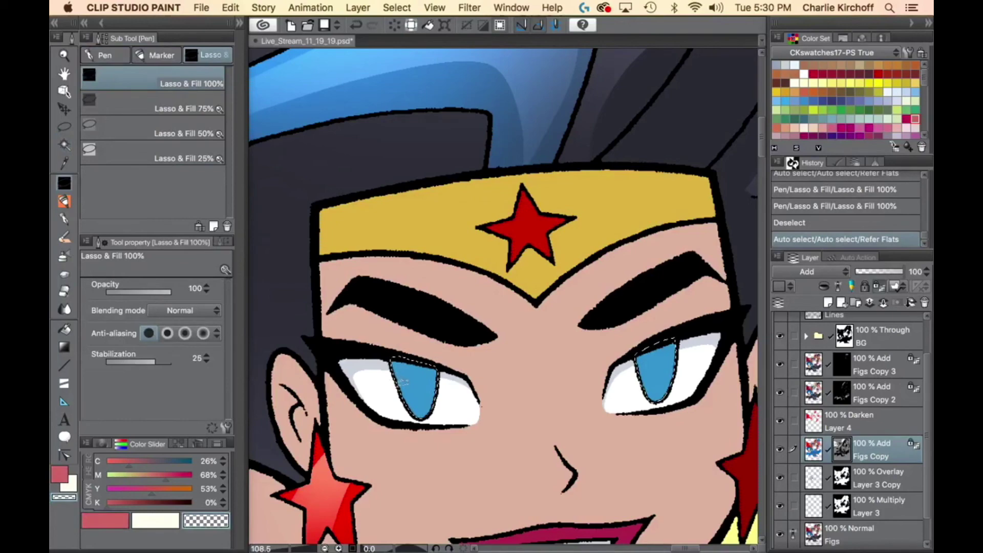
mouse_move(424, 370)
mouse_down()
mouse_move(452, 388)
mouse_move(397, 382)
mouse_up()
drag(681, 412, 543, 443)
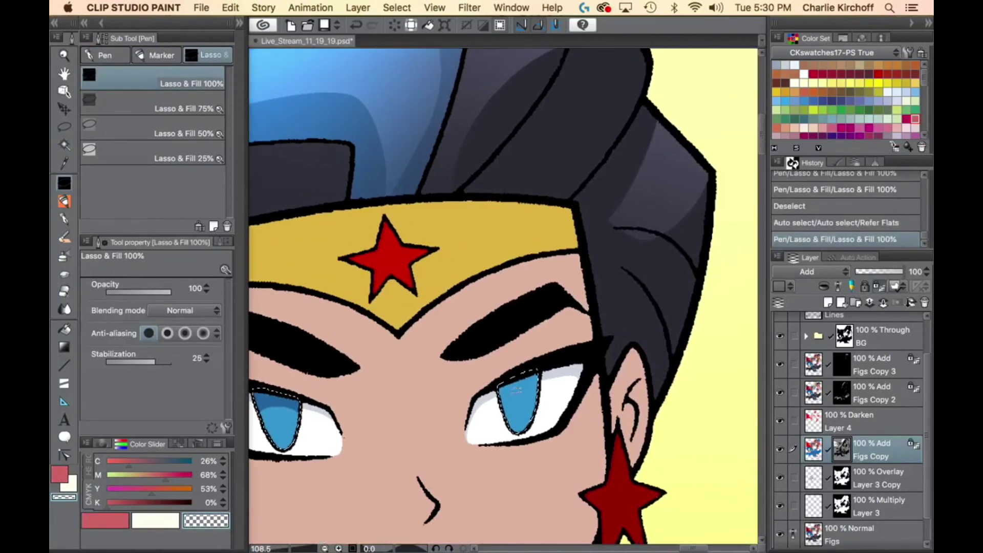
mouse_move(501, 403)
mouse_down()
mouse_move(570, 350)
mouse_move(500, 381)
mouse_up()
key(super+space)
mouse_move(603, 398)
mouse_down()
mouse_move(547, 422)
mouse_move(576, 434)
mouse_up()
key(super+d)
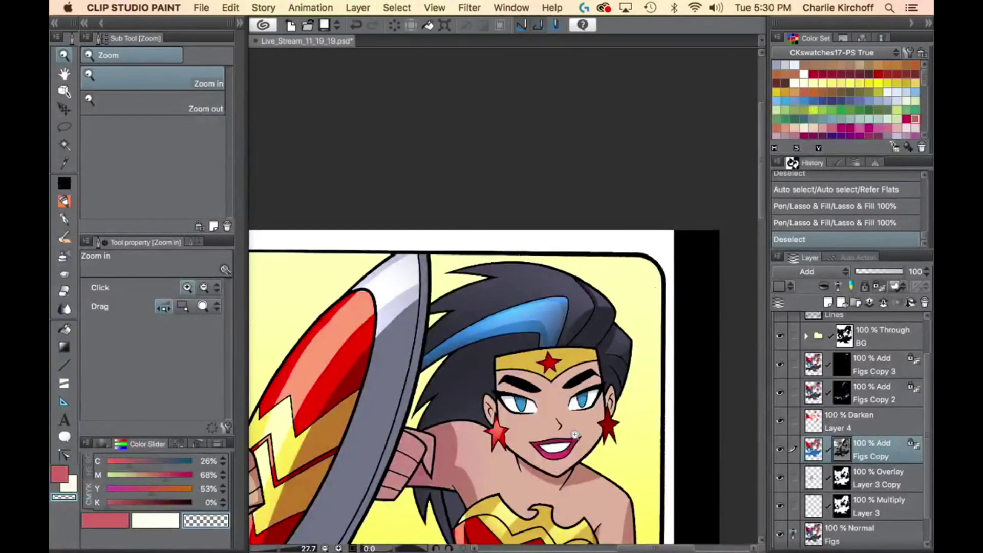
drag(608, 479, 584, 380)
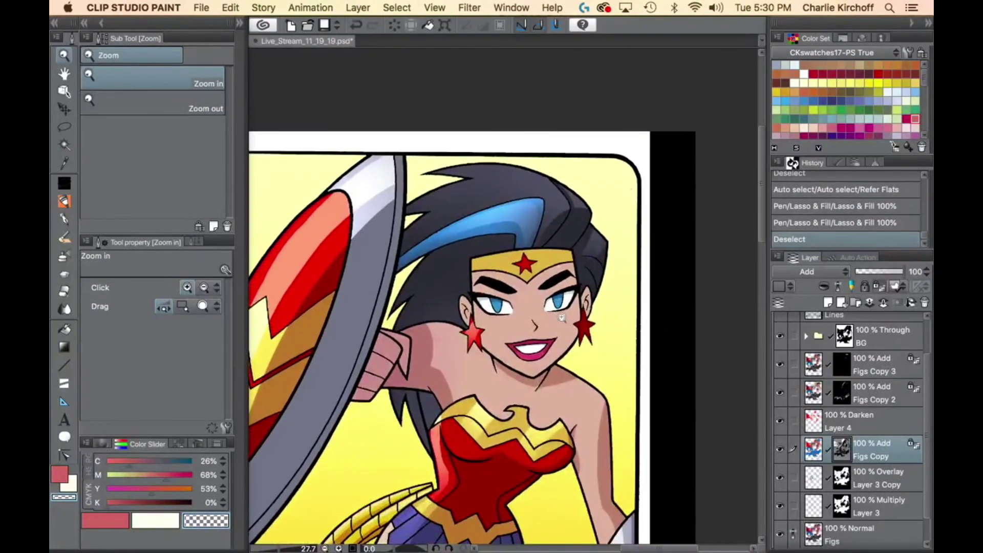
Select the skin with Refer Flats and shade the inside and rim of the ear farther from the shield using transparent Lasso & Fill 100%.
drag(561, 318, 613, 320)
key(w)
click(584, 310)
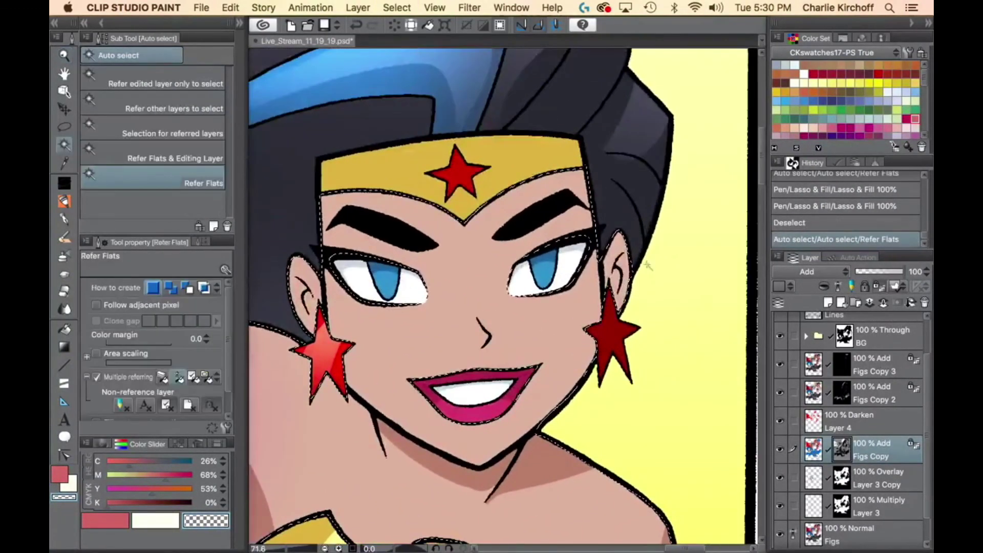
key(super+space)
drag(645, 255, 677, 263)
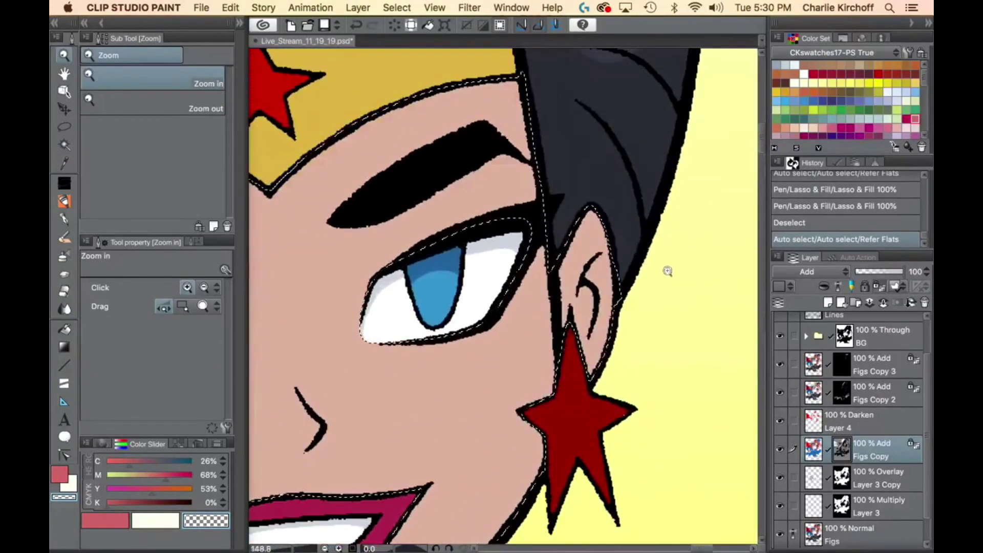
key(p)
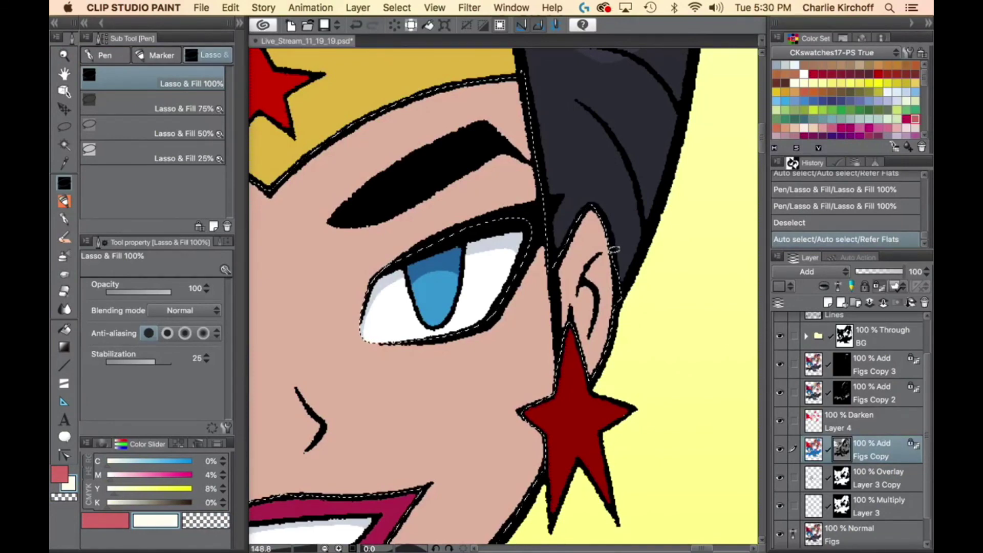
key(c)
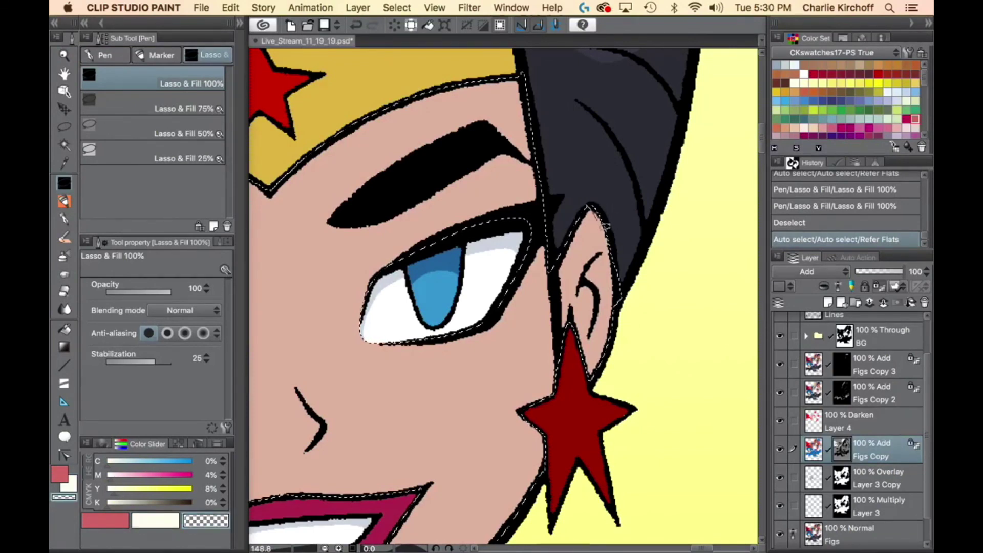
drag(592, 209, 589, 267)
mouse_move(599, 317)
mouse_down()
mouse_move(676, 225)
mouse_move(605, 200)
mouse_up()
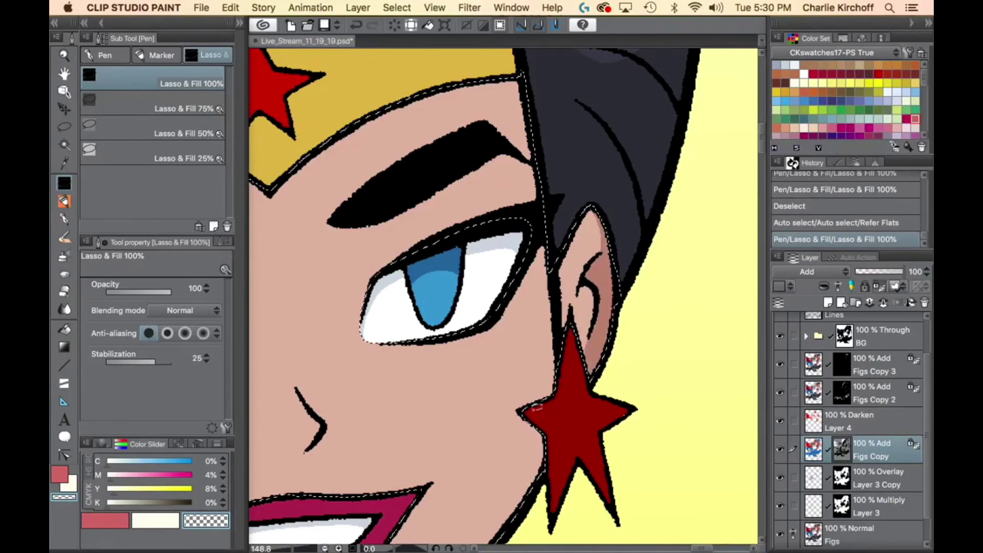
Shade the inside of the shield-side ear with transparent Lasso & Fill 100% on the Figs Copy mask.
key(super+space)
mouse_move(530, 430)
mouse_down()
mouse_move(357, 414)
mouse_move(521, 395)
mouse_up()
drag(423, 371, 589, 369)
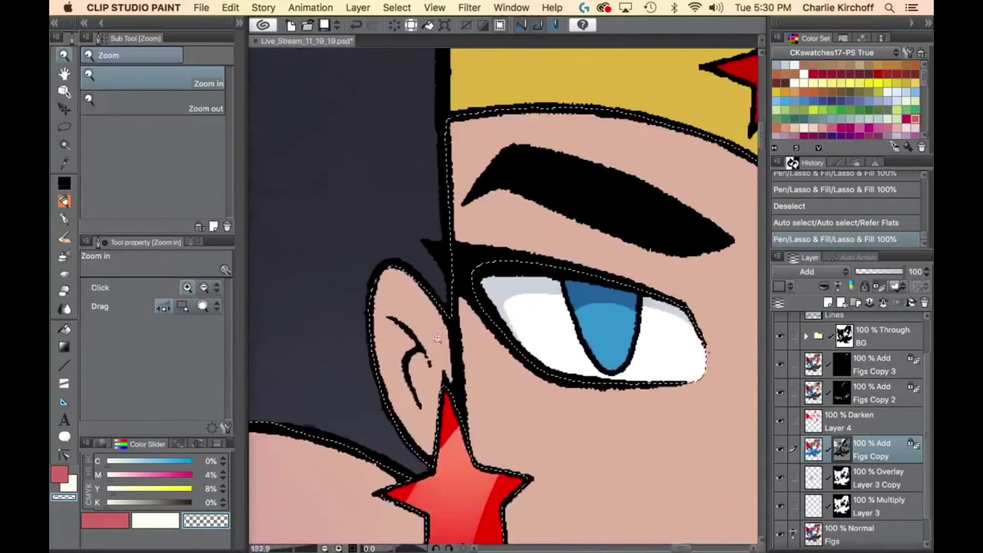
mouse_move(388, 317)
mouse_down()
mouse_move(392, 359)
mouse_move(417, 401)
mouse_move(393, 321)
mouse_up()
key(super+space)
drag(613, 412, 597, 429)
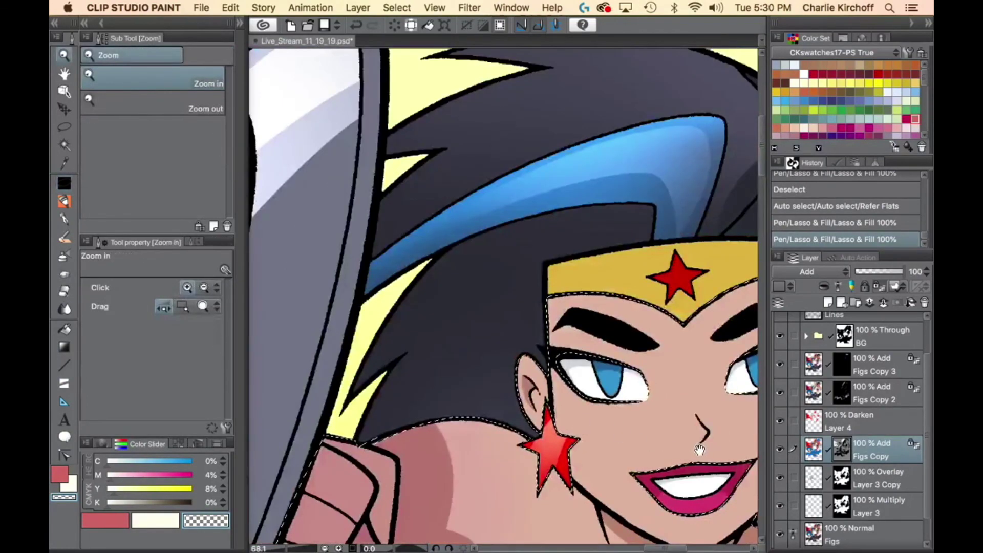
Shade the side of the face away from the shield, from forehead to chin, with transparent Lasso & Fill 100%.
drag(699, 448, 458, 404)
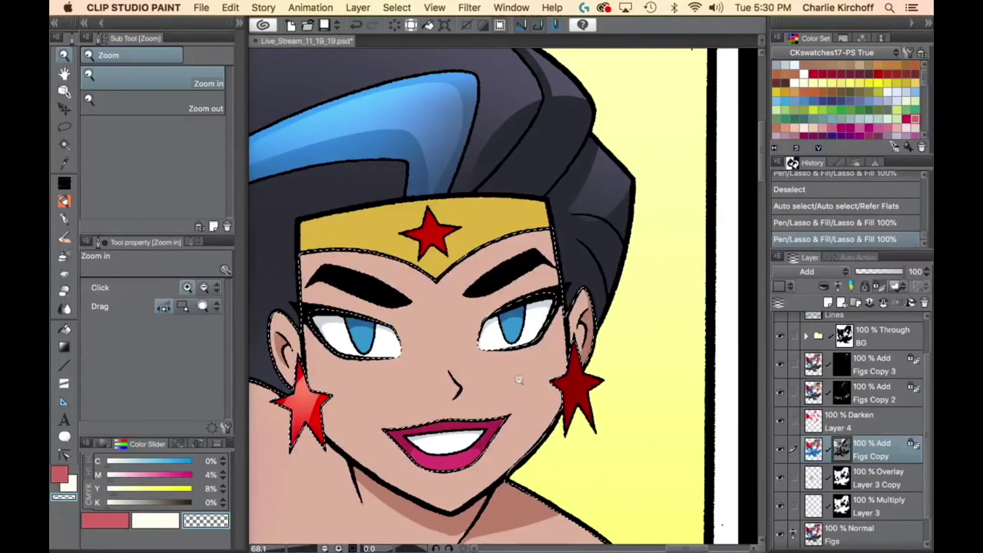
drag(505, 411, 471, 398)
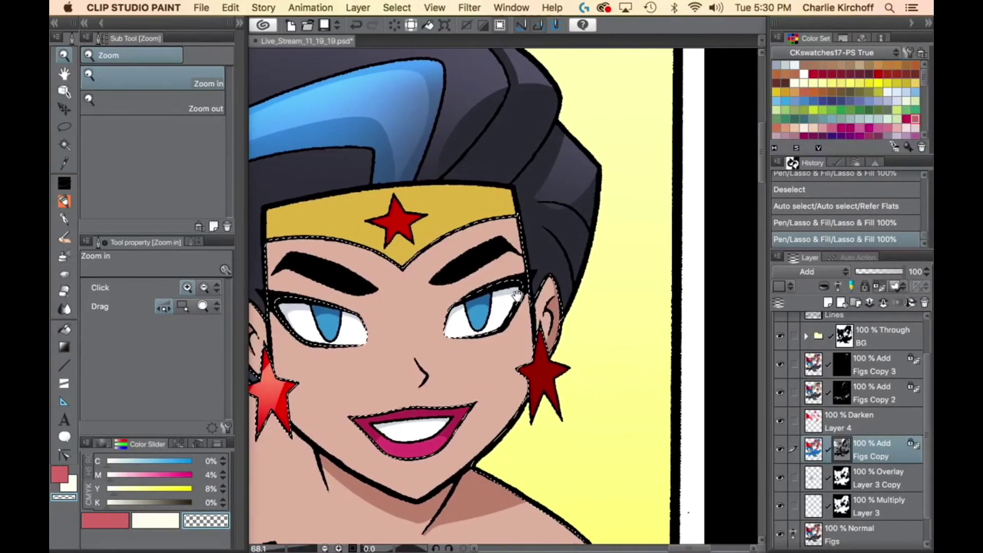
key(p)
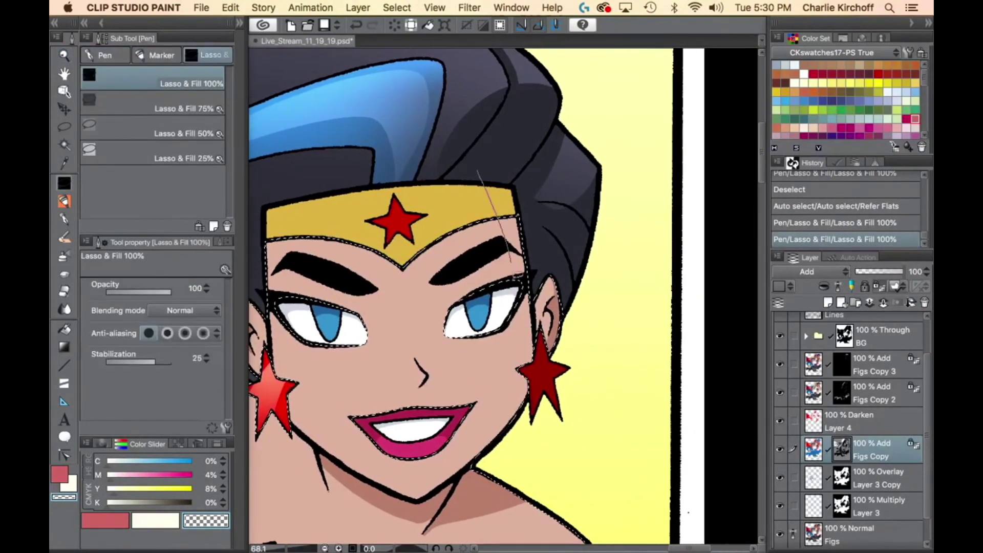
drag(454, 453, 420, 500)
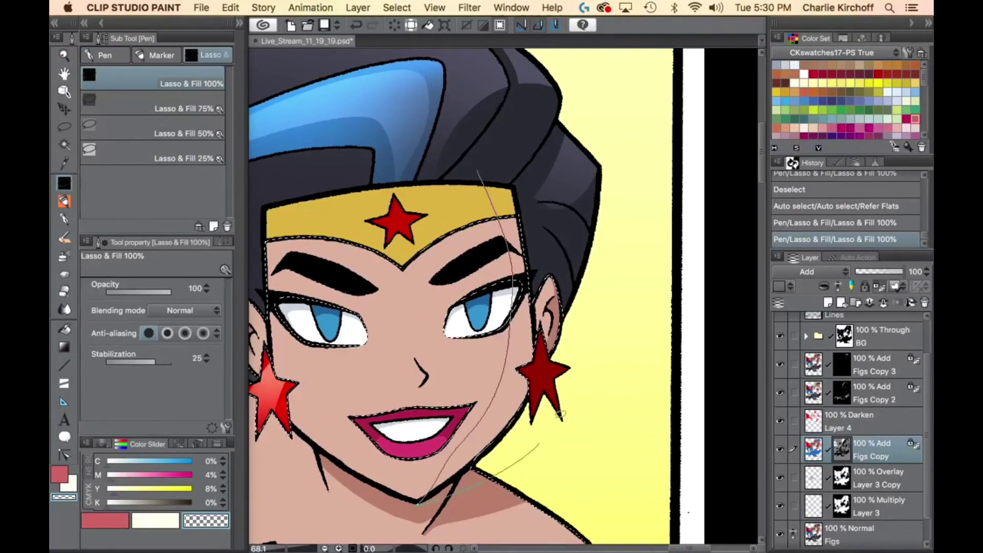
drag(480, 147, 507, 163)
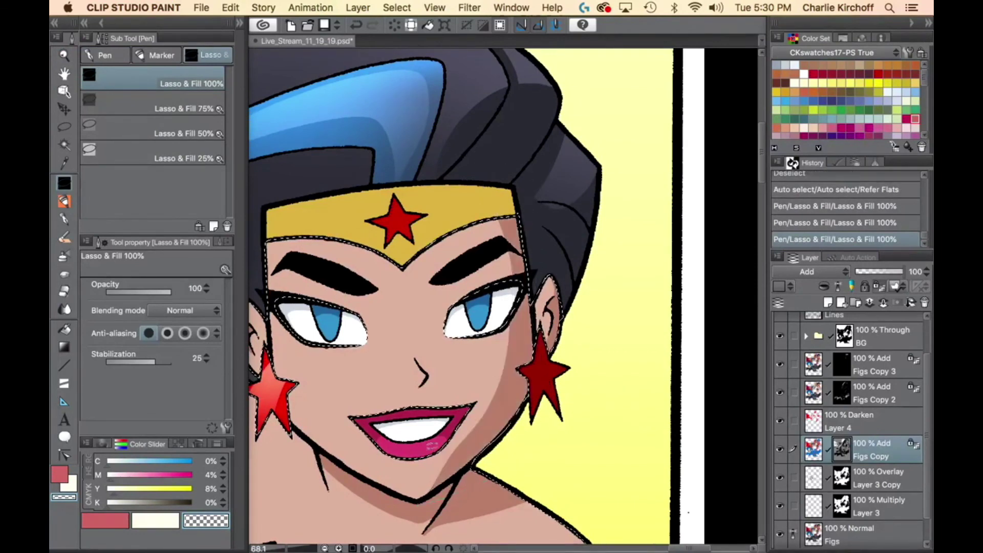
Select the gold tiara with Refer Flats and shade its end away from the shield using transparent Lasso & Fill 100%.
key(super+d)
key(w)
click(485, 201)
key(p)
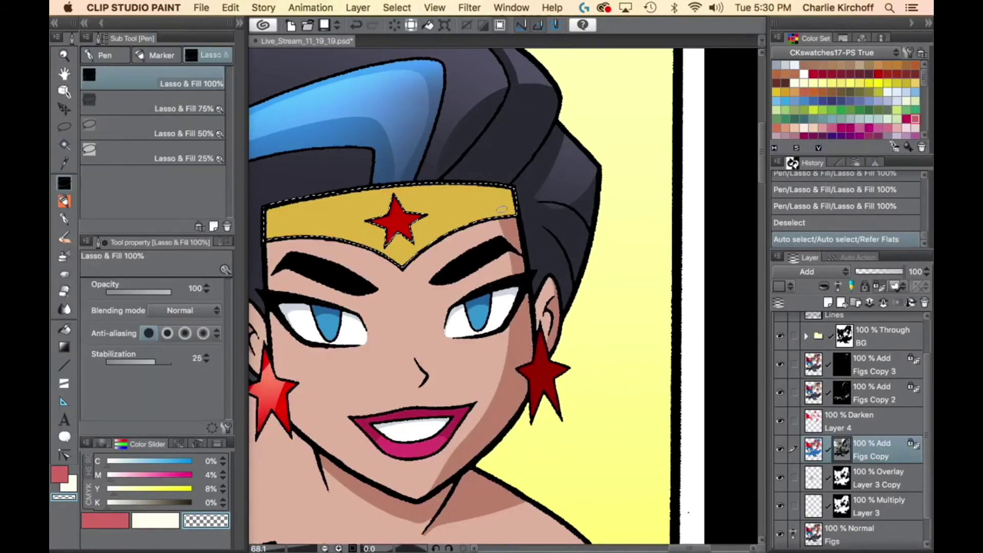
drag(489, 177, 525, 249)
drag(453, 304, 583, 357)
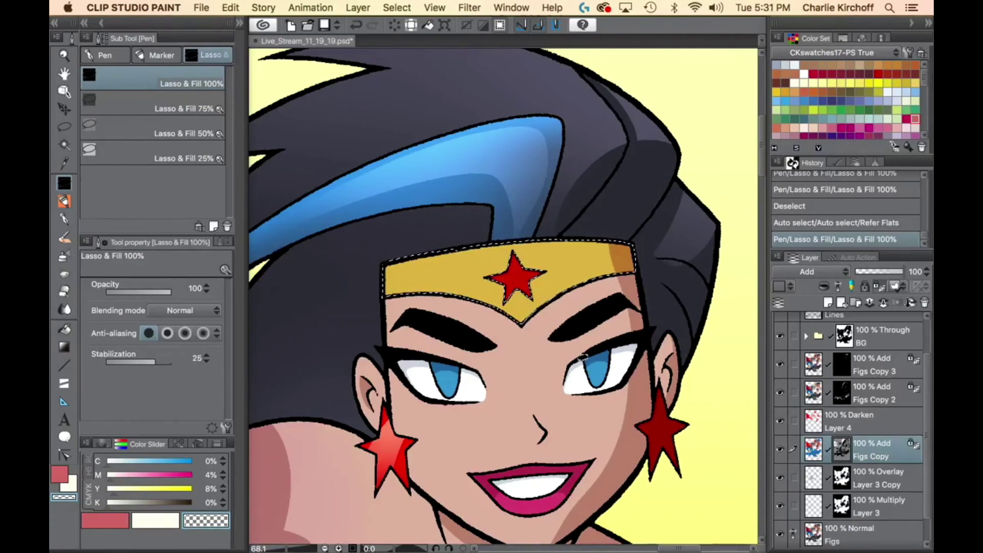
On the Figs Copy 2 mask, lasso the tiara area and brush a soft highlight on it with Faux-toshop at size 250.
click(844, 400)
key(m)
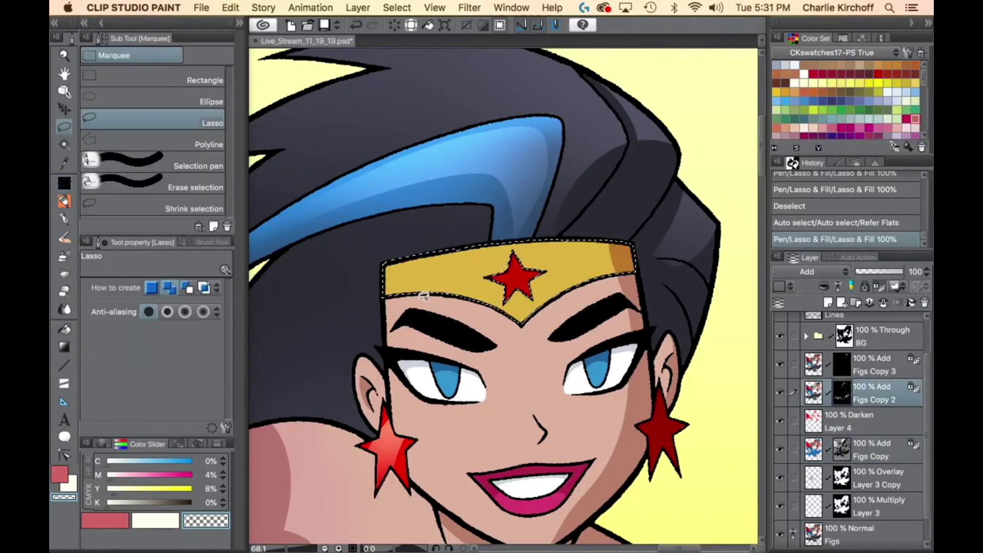
mouse_move(414, 318)
mouse_down()
mouse_move(450, 170)
mouse_move(478, 194)
mouse_move(514, 405)
mouse_move(441, 316)
mouse_up()
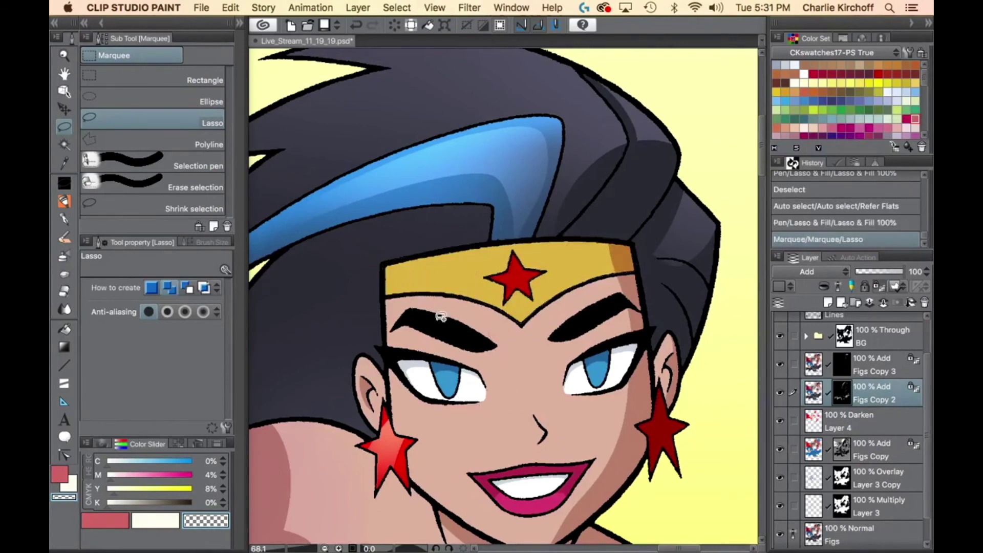
key(b)
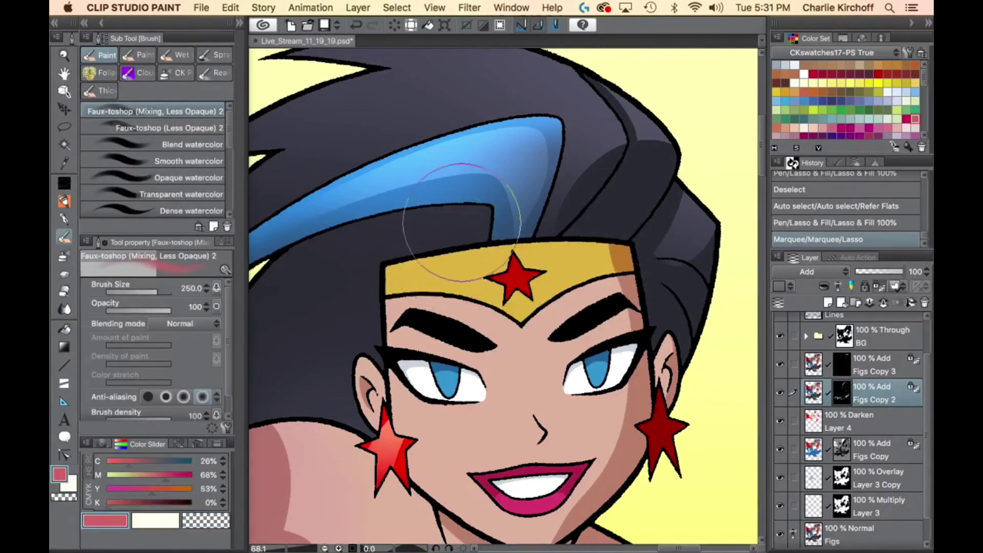
mouse_move(463, 219)
mouse_down()
mouse_move(414, 258)
mouse_move(416, 220)
mouse_move(429, 250)
mouse_move(429, 183)
mouse_move(430, 205)
mouse_up()
drag(430, 205, 436, 192)
key(super+0)
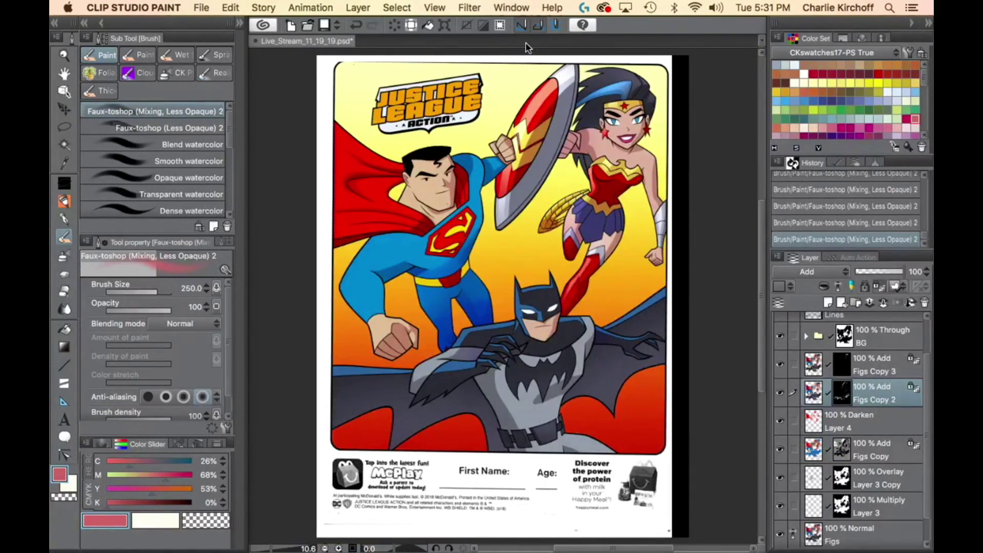
key(super+d)
key(w)
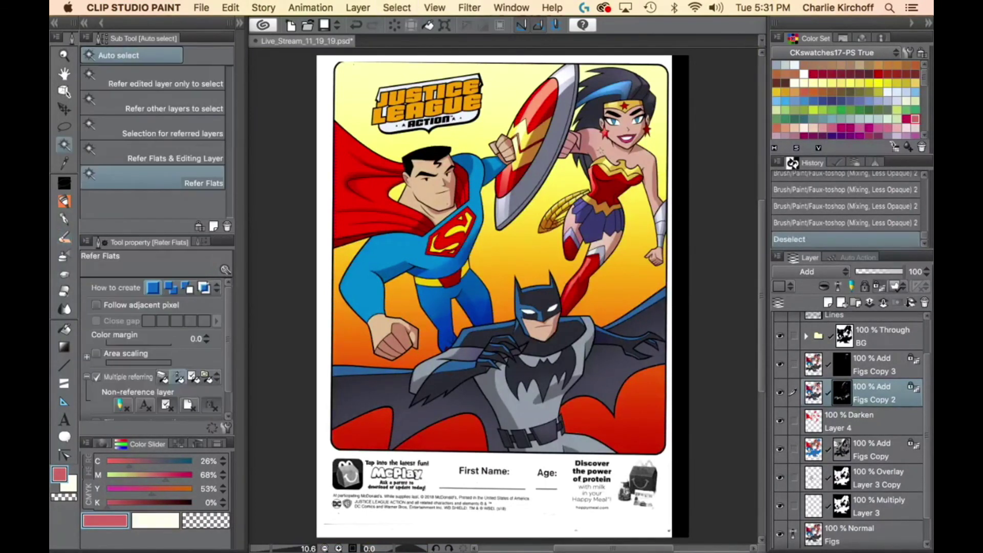
click(605, 150)
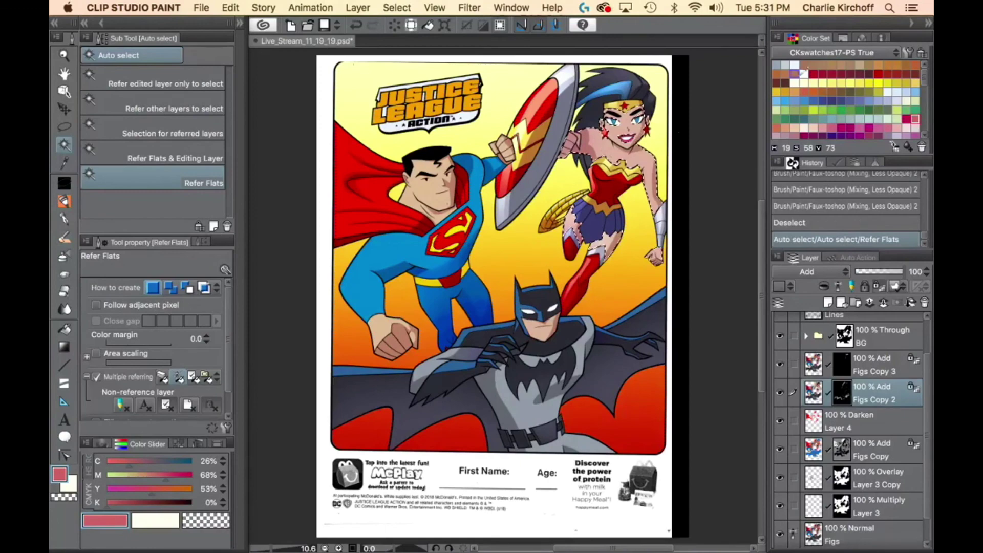
key(super+d)
Load the Figs Copy mask as a selection, limit it to Wonder Woman's skin, and brush it softly with Faux-toshop at size 2000.
super+click(841, 456)
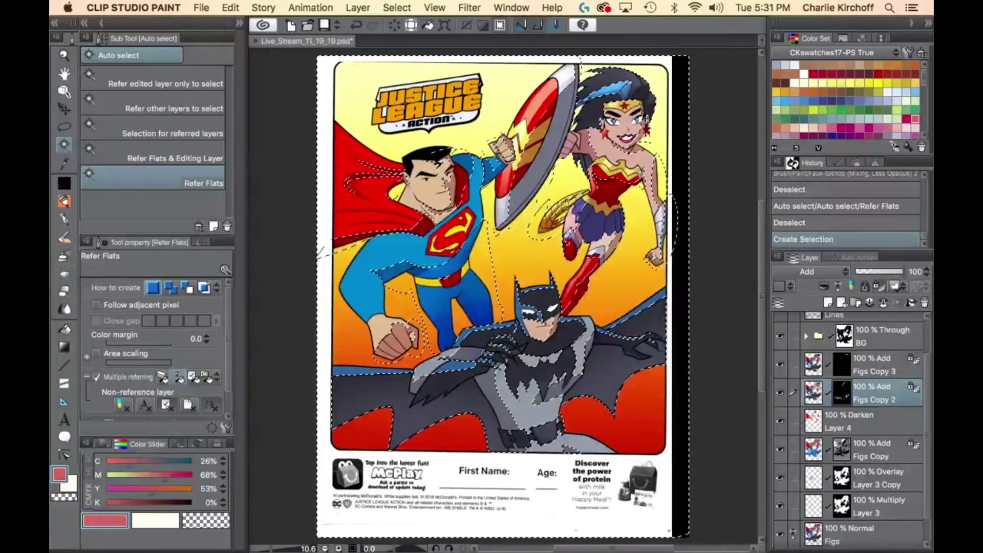
click(324, 252)
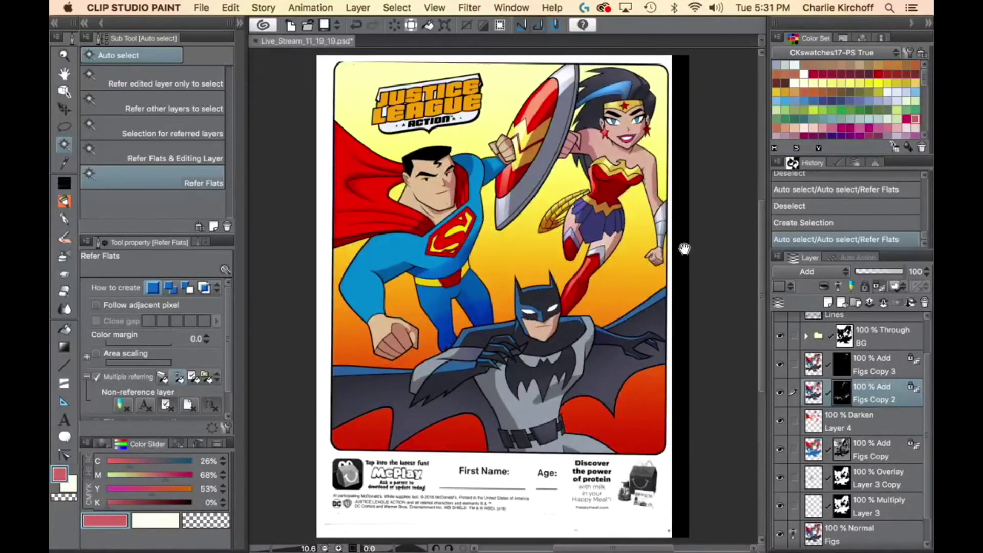
drag(685, 249, 638, 342)
key(m)
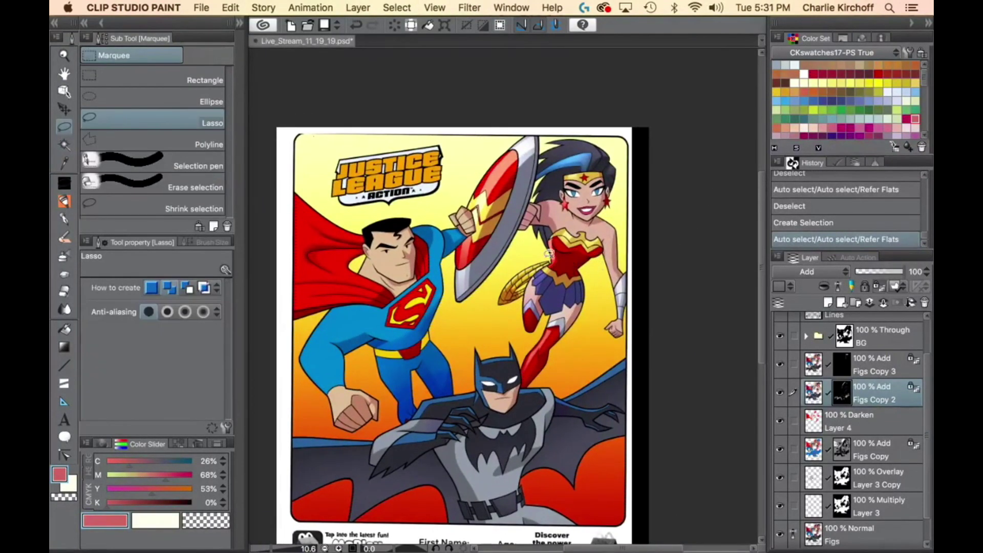
mouse_move(531, 252)
mouse_down()
mouse_move(589, 284)
mouse_move(708, 234)
mouse_move(540, 108)
mouse_move(546, 233)
mouse_move(532, 258)
mouse_up()
key(super+h)
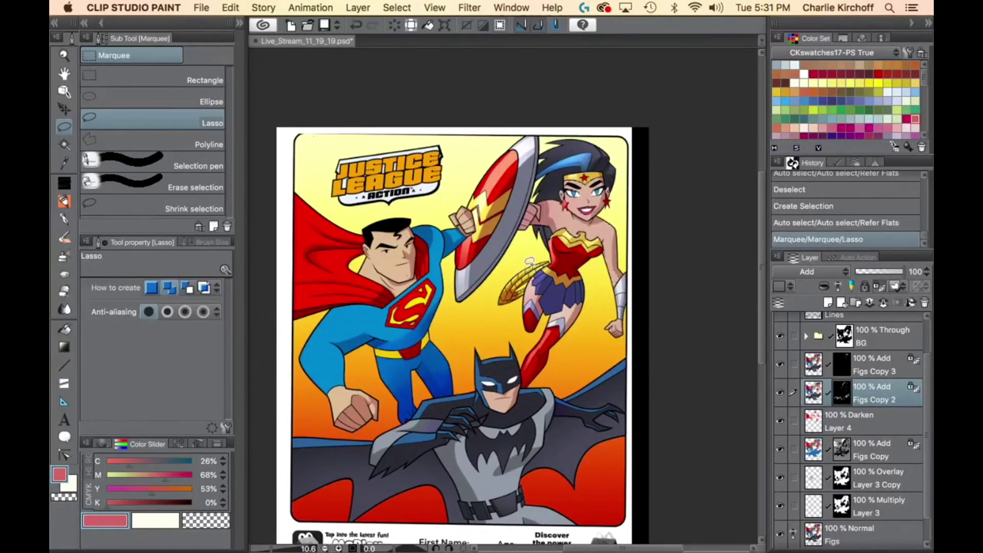
key(b)
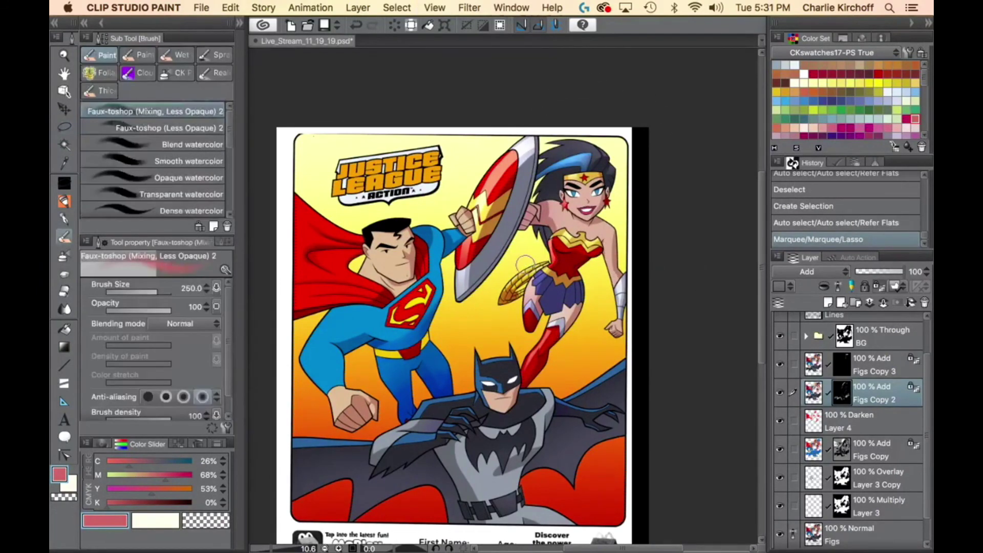
key(])
key(])
key(])
key(])
key(])
key(])
key(])
key(])
key(])
key(])
key(])
mouse_move(587, 221)
mouse_down()
mouse_move(564, 159)
mouse_move(564, 187)
mouse_move(568, 158)
mouse_move(636, 241)
mouse_up()
key(super+z)
click(842, 454)
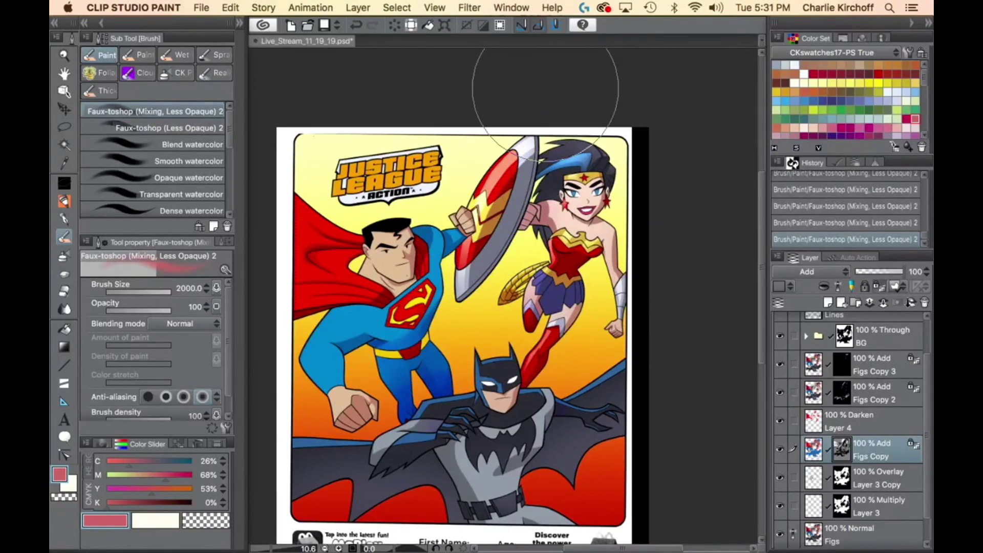
key(super+d)
Select the Figs Copy mask's area within Superman's skin using Refer Flats and tone it with two Lasso & Fill 50% shapes.
key(super+space)
drag(582, 339, 571, 354)
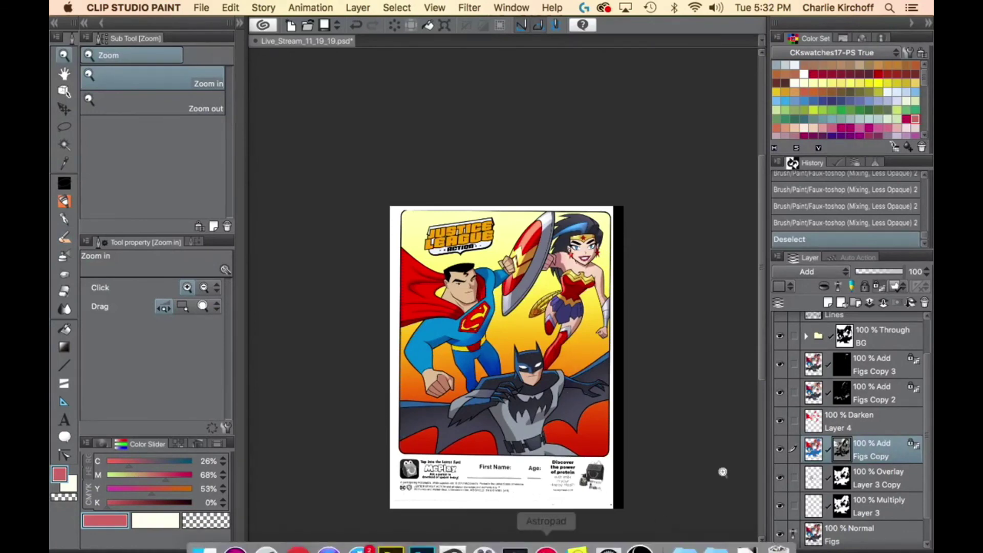
ctrl+click(841, 450)
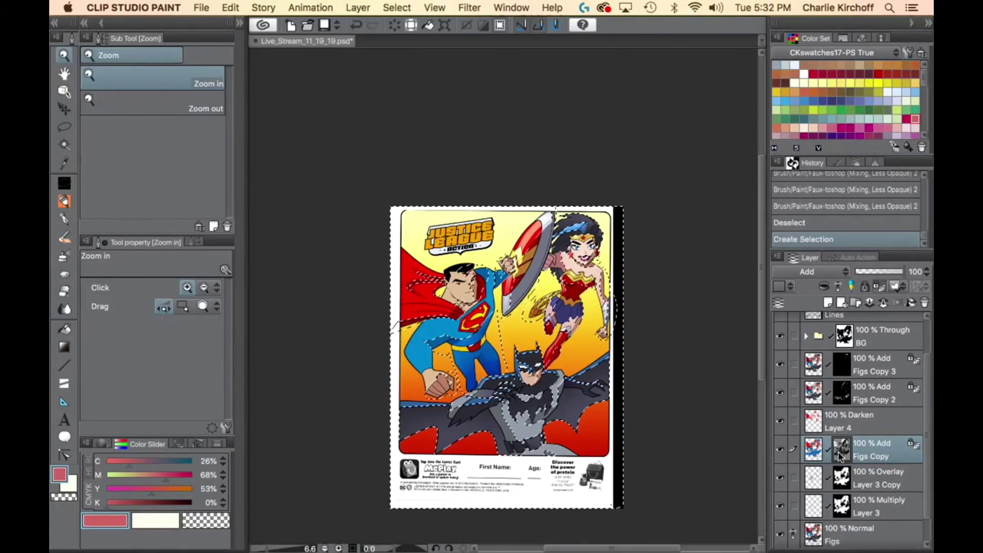
key(w)
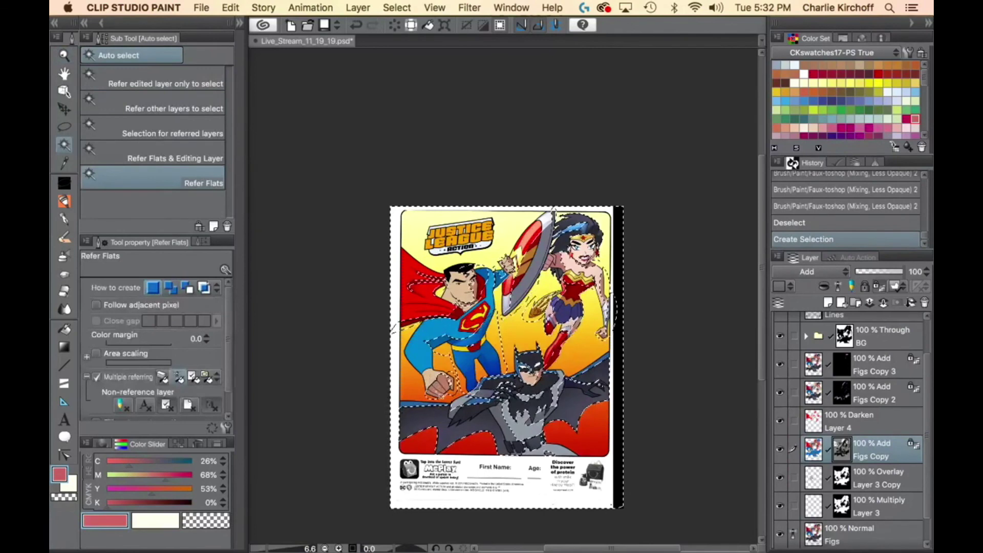
alt+shift+click(435, 381)
key(p)
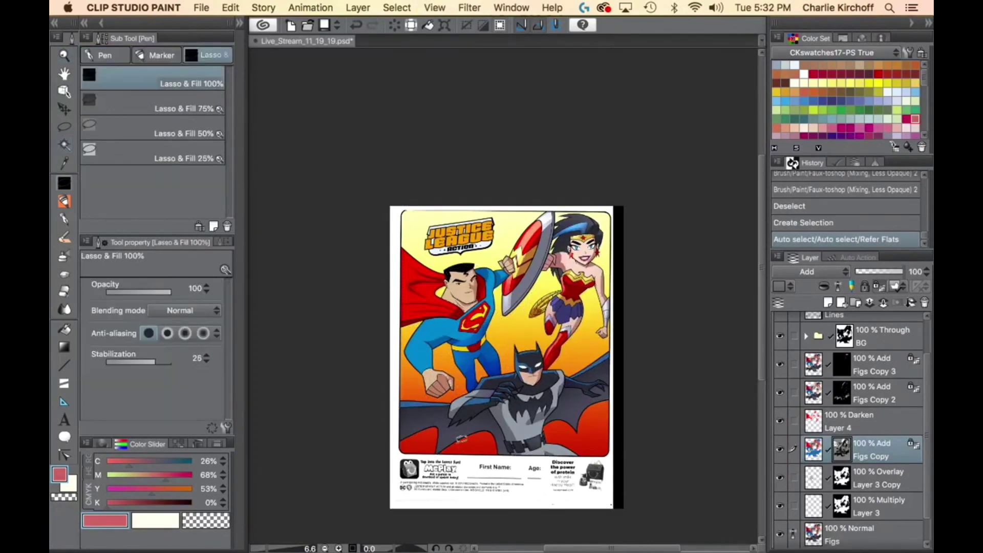
key(period)
key(period)
mouse_move(429, 409)
mouse_down()
mouse_move(492, 399)
mouse_move(433, 412)
mouse_up()
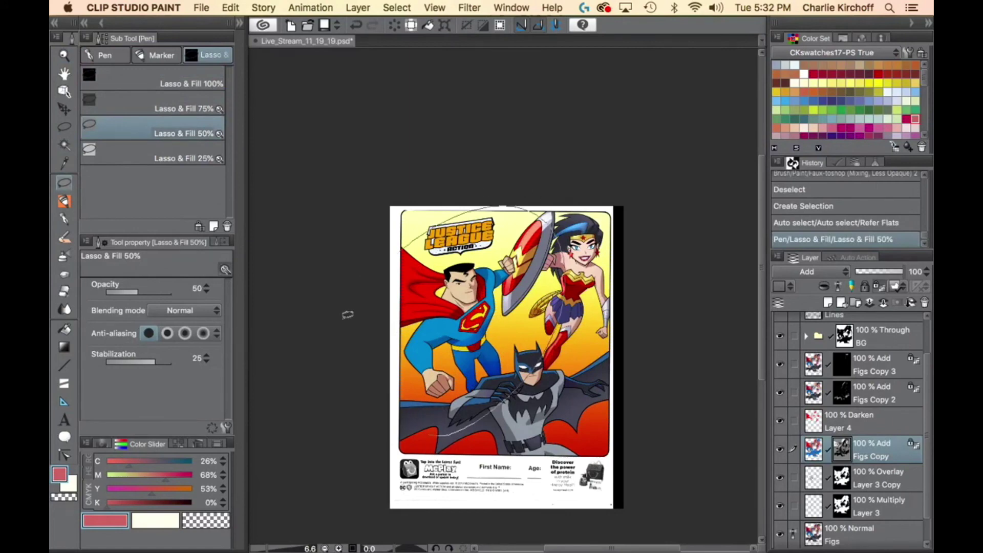
drag(347, 314, 368, 378)
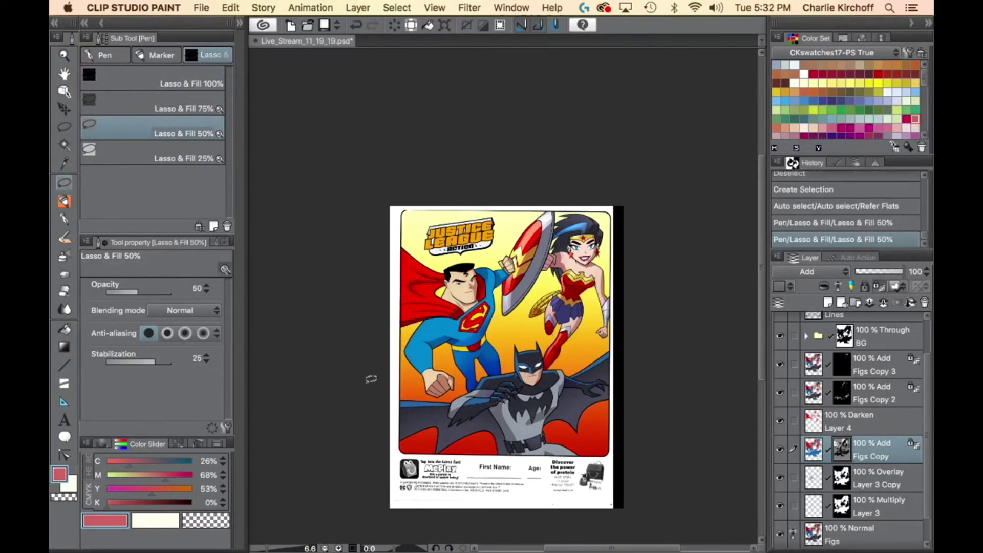
key(super+d)
Select the Figs Copy mask's area within Batman's face skin, tone it with Lasso & Fill 50%, and save the file.
key(w)
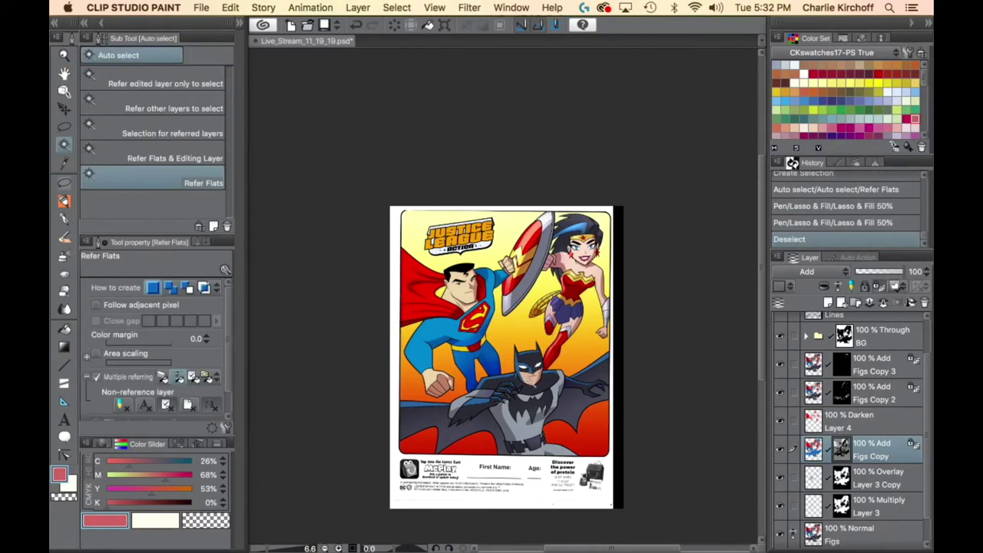
click(841, 451)
click(535, 229)
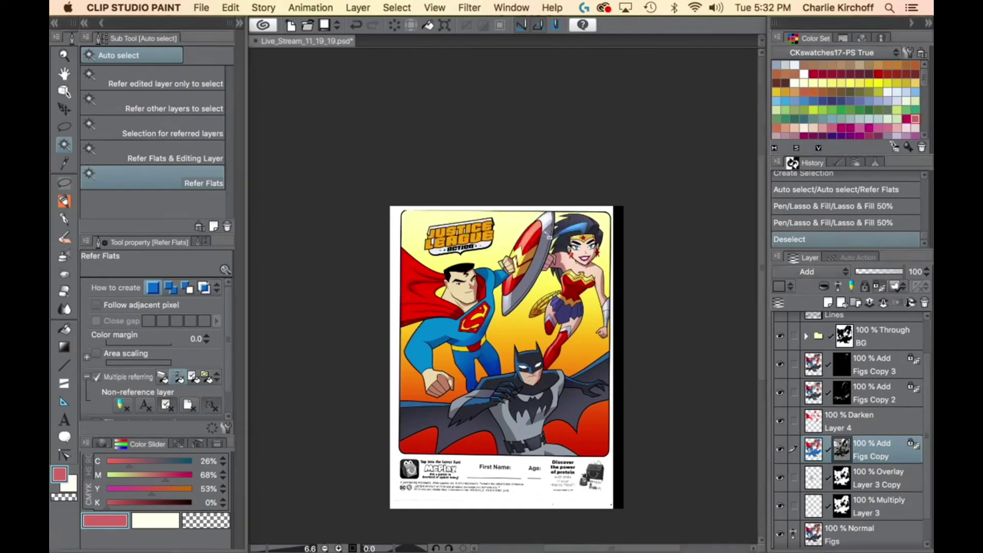
super+click(840, 455)
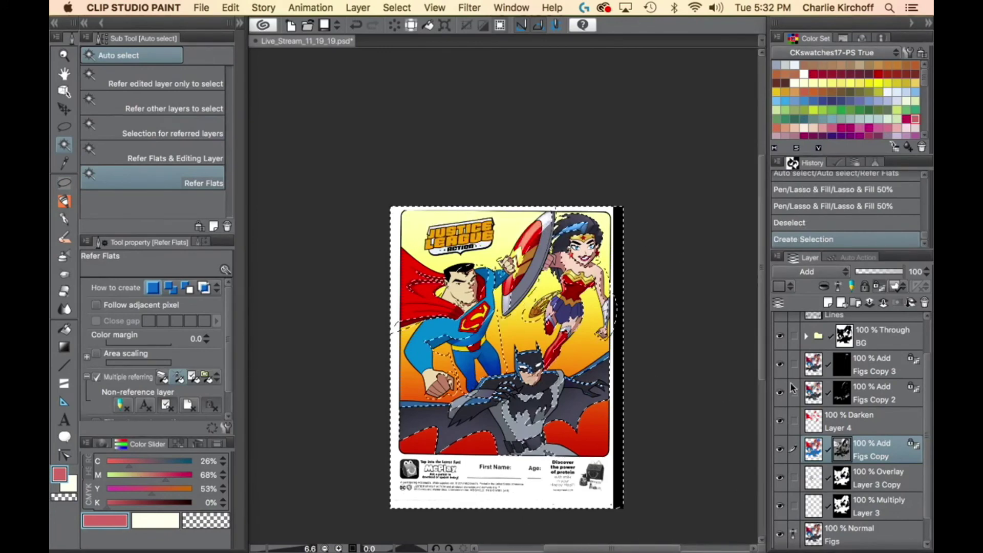
click(532, 380)
key(p)
key(p)
key(p)
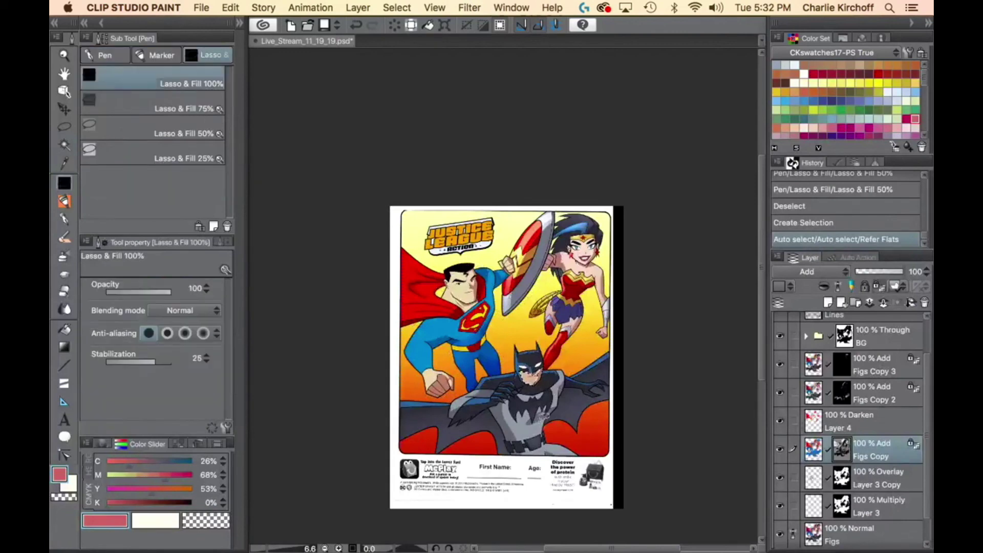
key(super+h)
drag(546, 412, 547, 458)
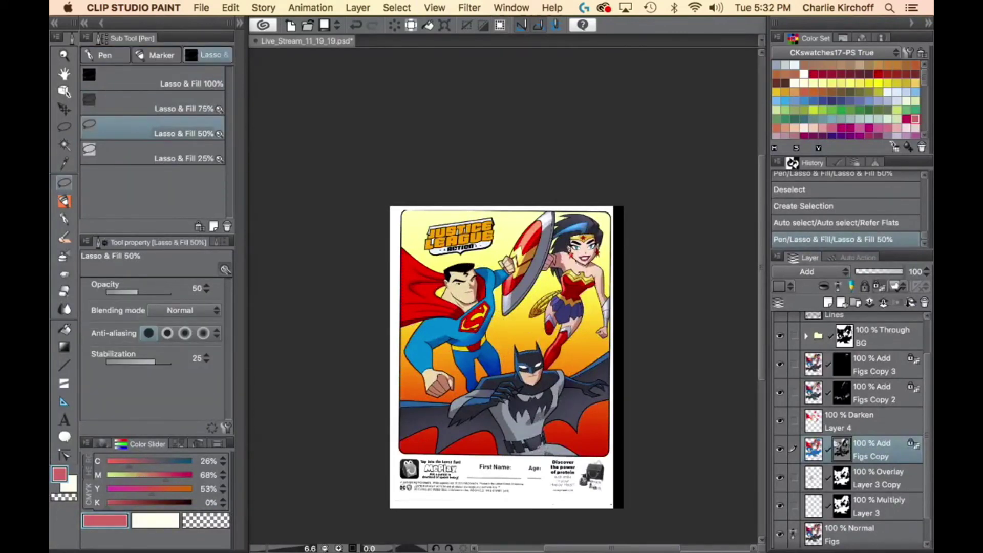
key(super+d)
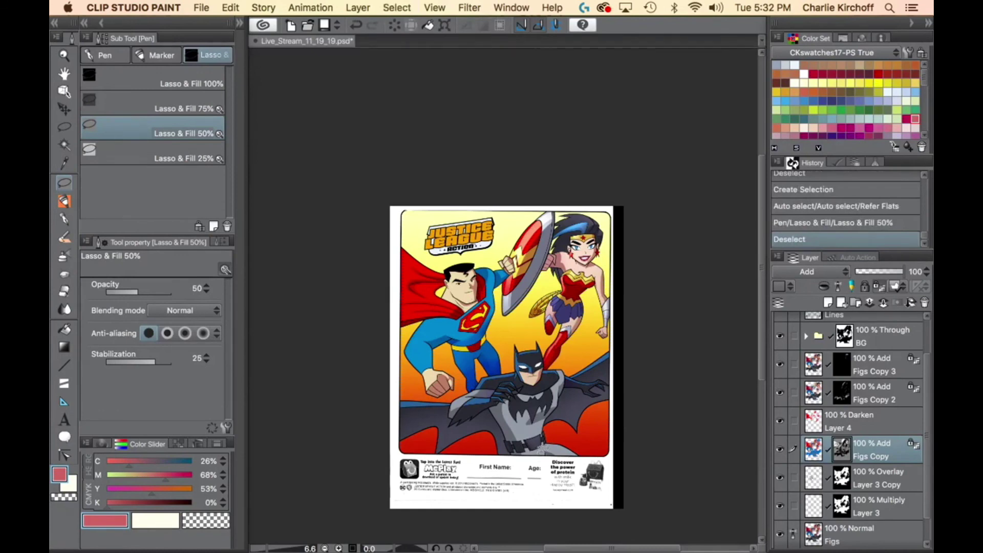
key(super+s)
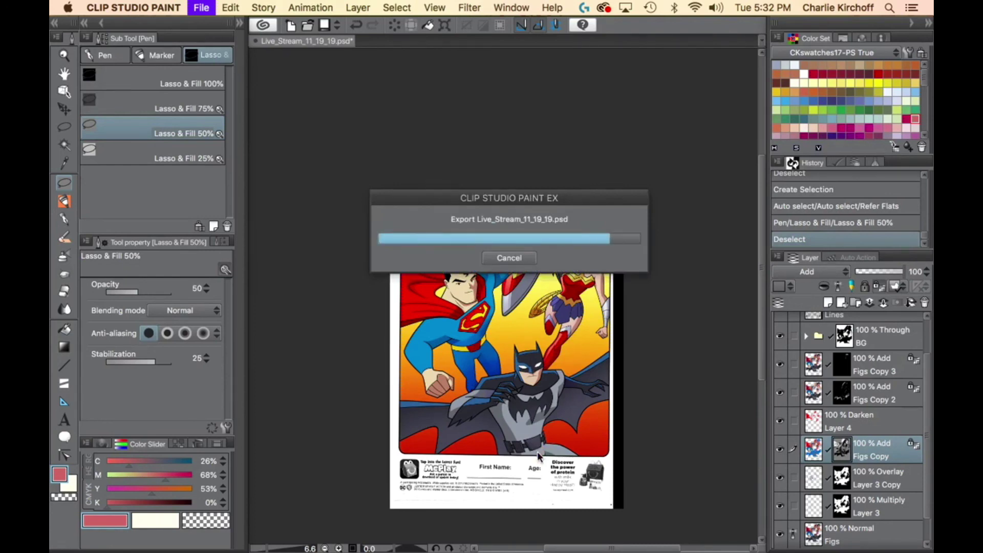
Group all layers from Figs up to Figs Copy 3 into a new layer folder.
double_click(835, 540)
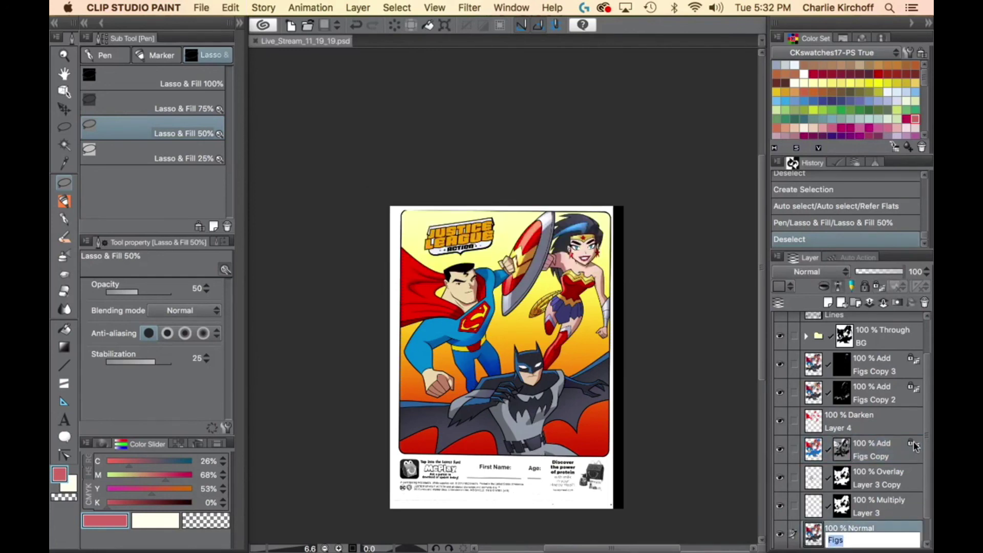
key(Return)
shift+click(879, 364)
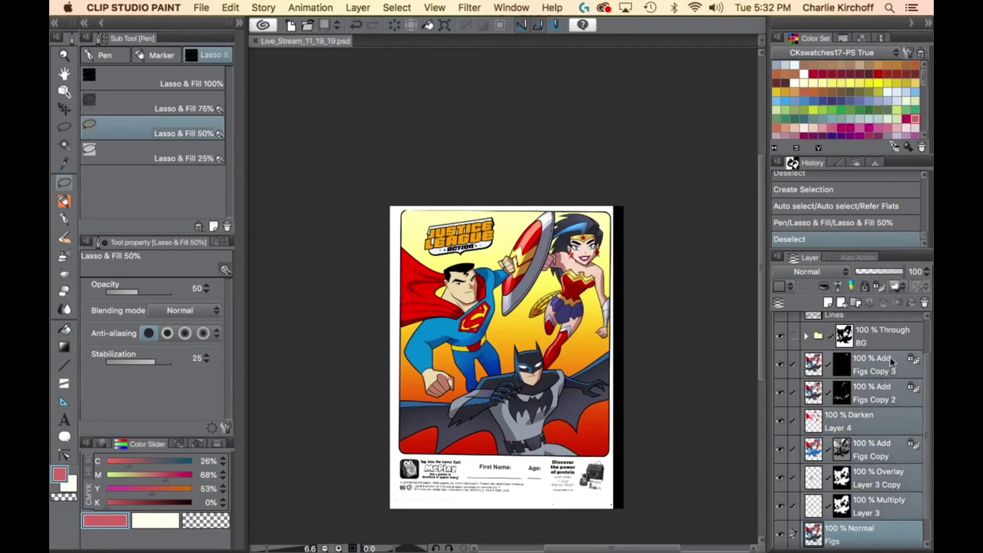
scroll(929, 461, down, 1)
scroll(929, 463, down, 1)
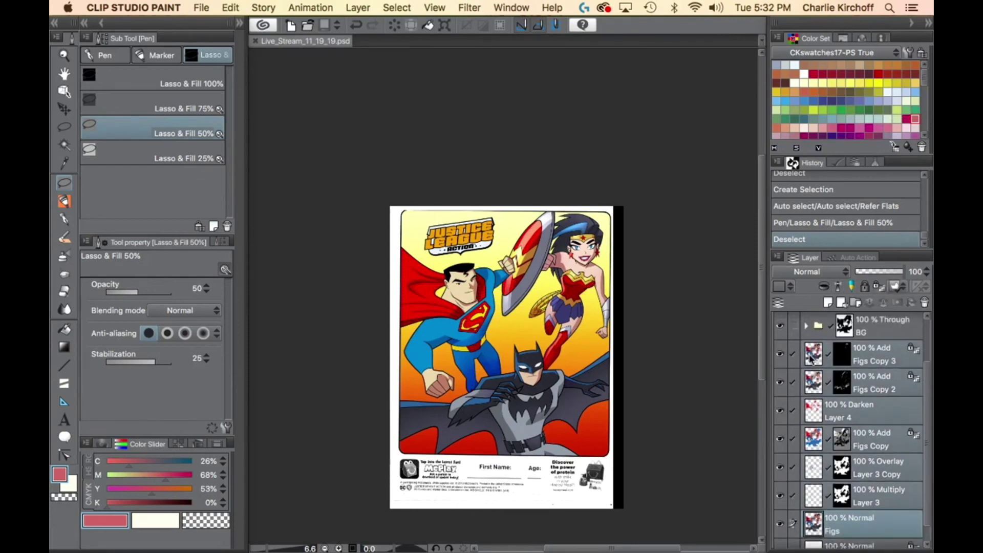
right_click(912, 359)
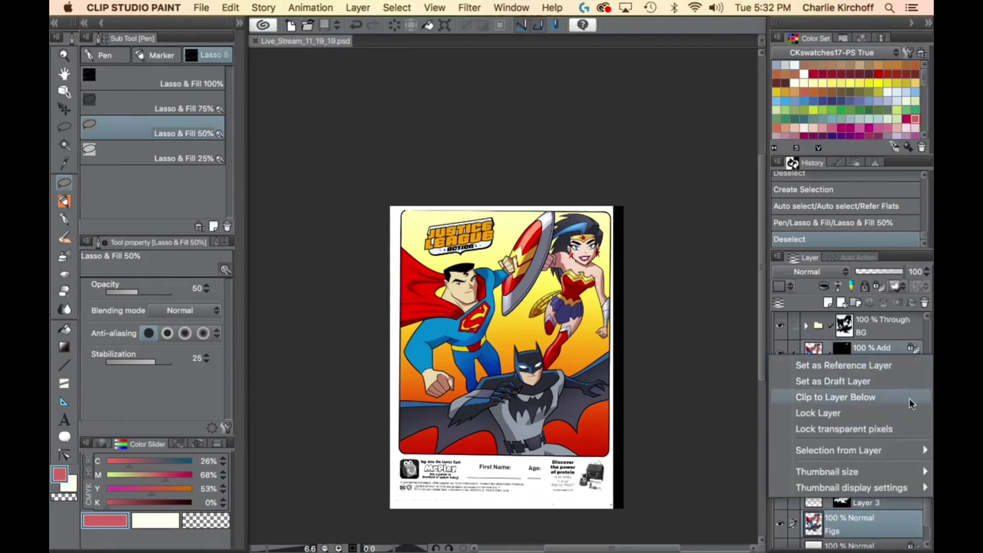
click(794, 345)
right_click(879, 357)
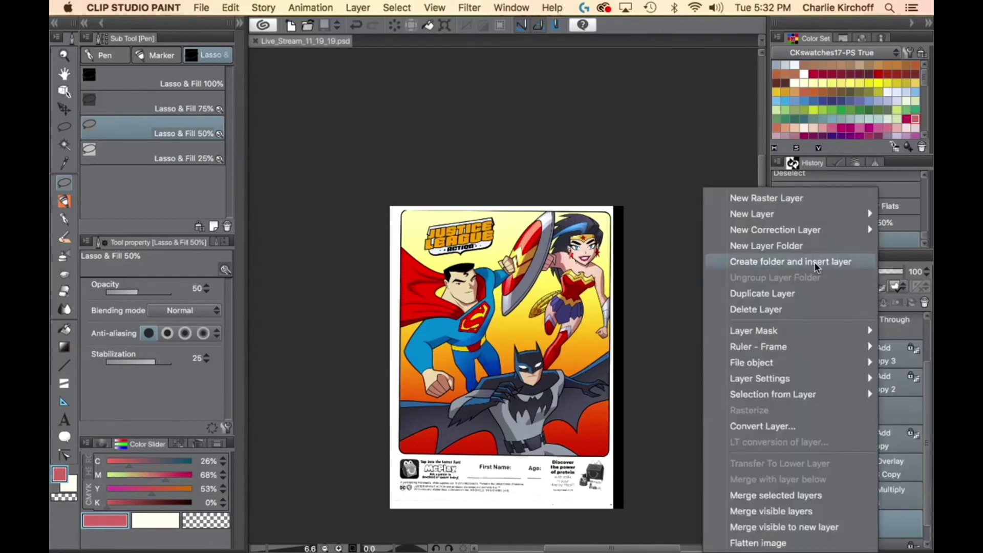
click(835, 261)
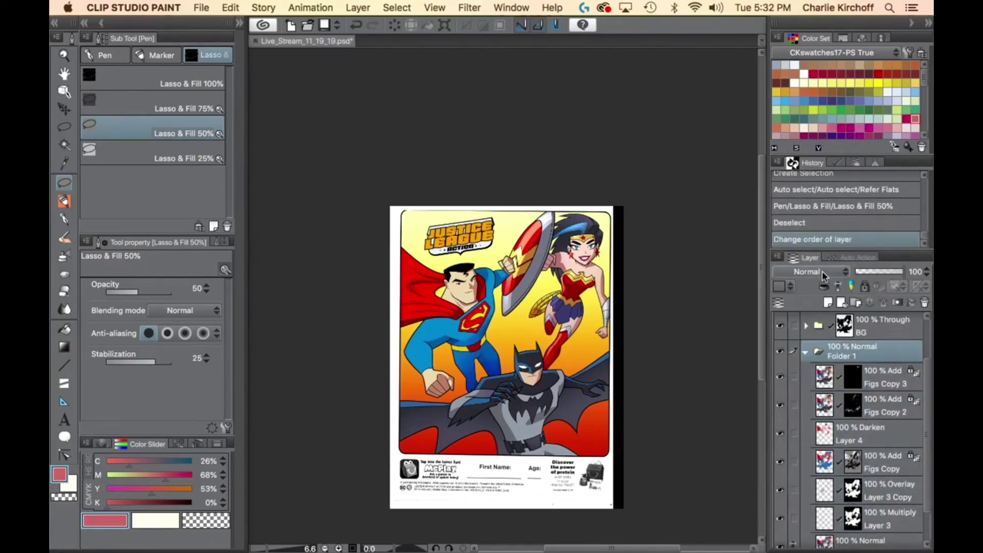
Set the new folder's blending mode to Through and rename it Figs.
click(822, 272)
click(799, 287)
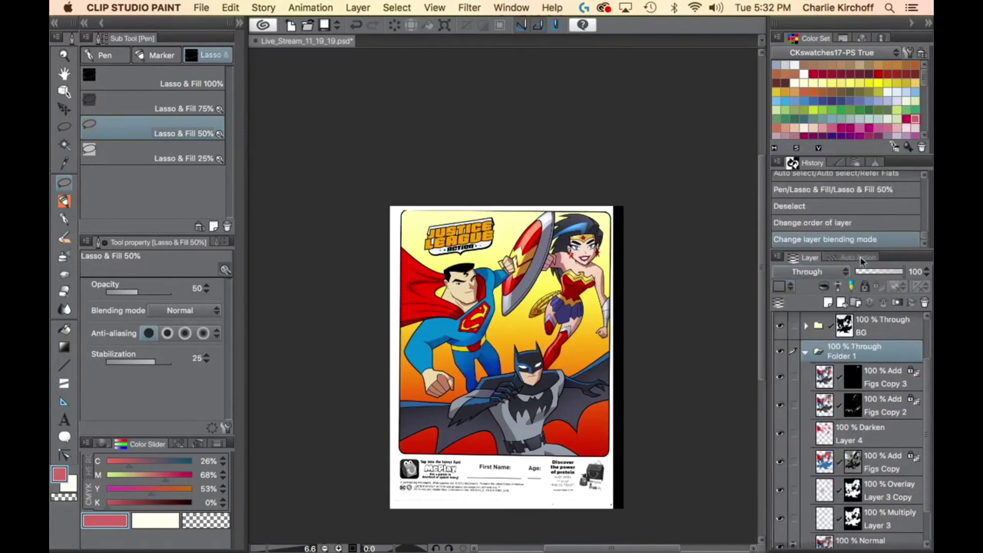
double_click(851, 358)
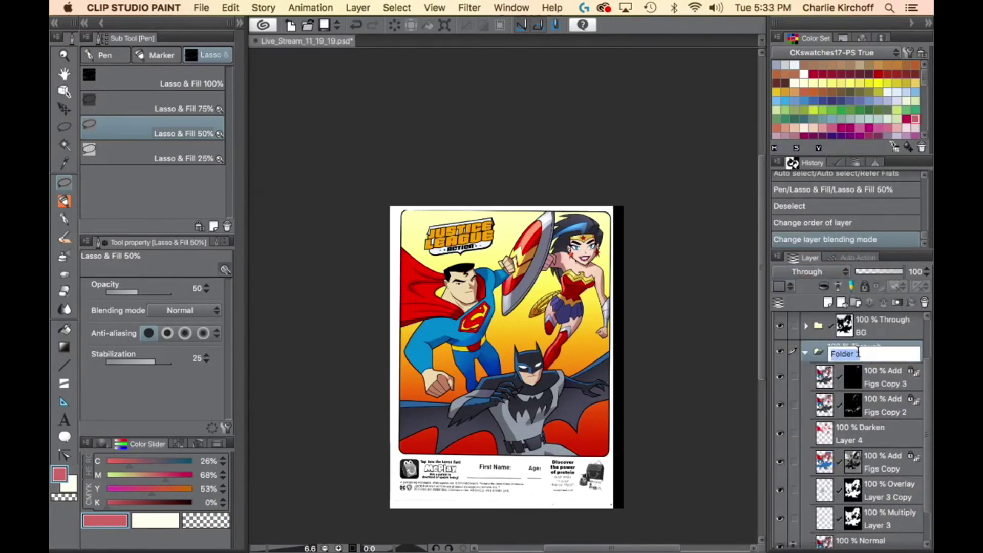
text(Figs)
key(Return)
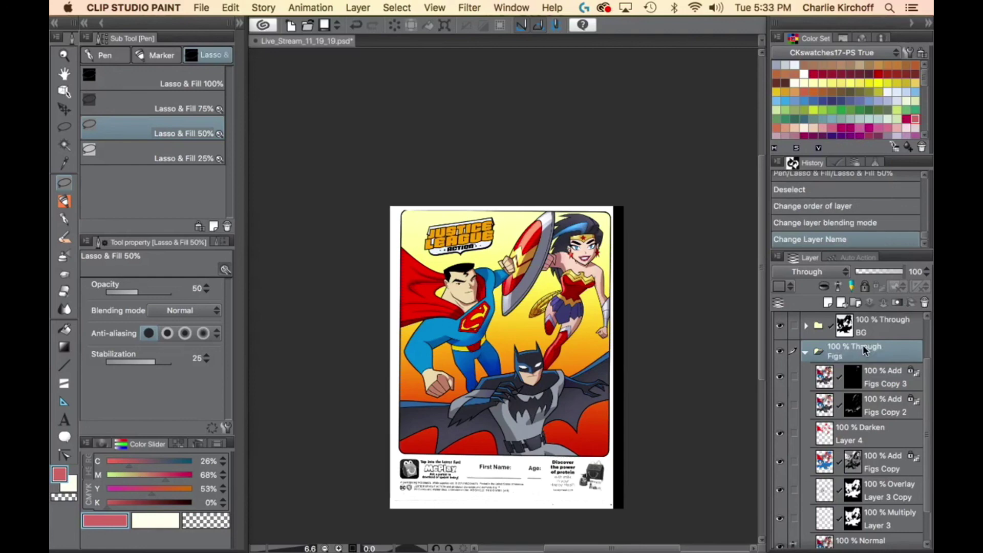
click(833, 381)
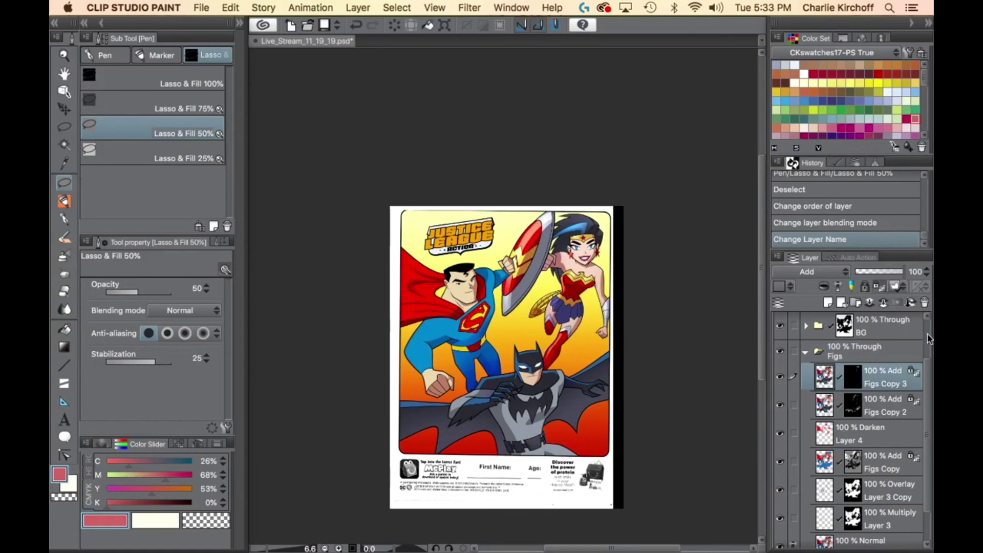
Add a raster layer above Figs Copy 3, mask it to that layer's figure area, and set its blending mode to Overlay.
click(828, 303)
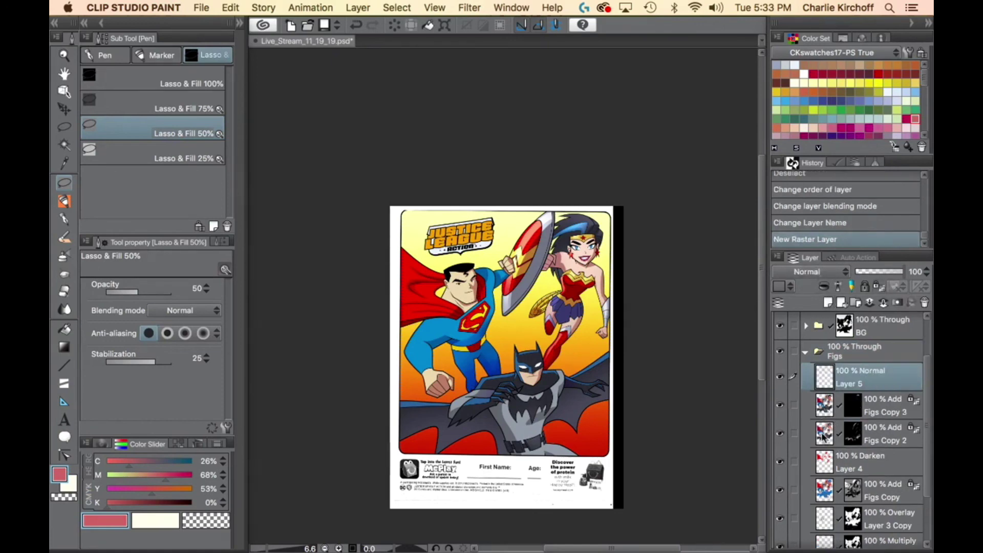
super+click(834, 411)
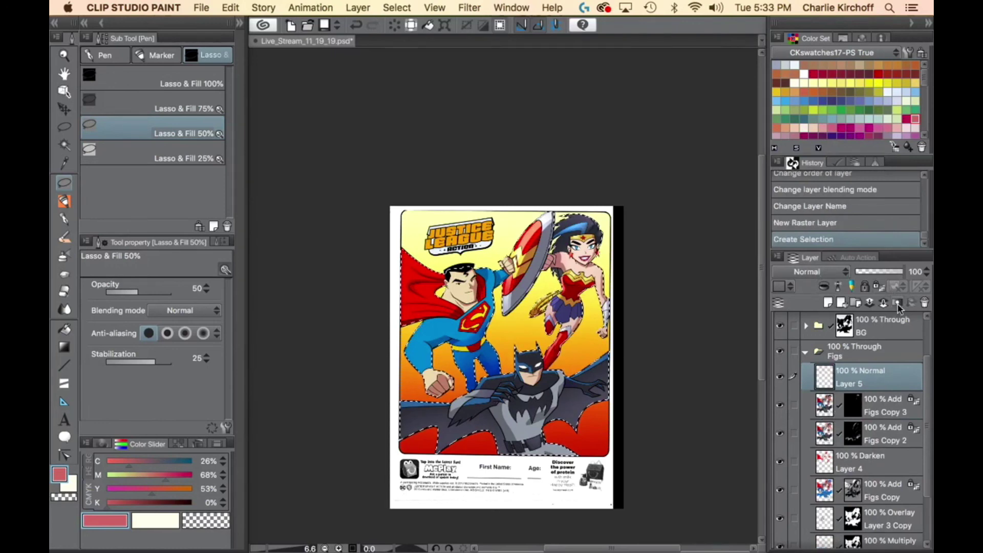
click(911, 302)
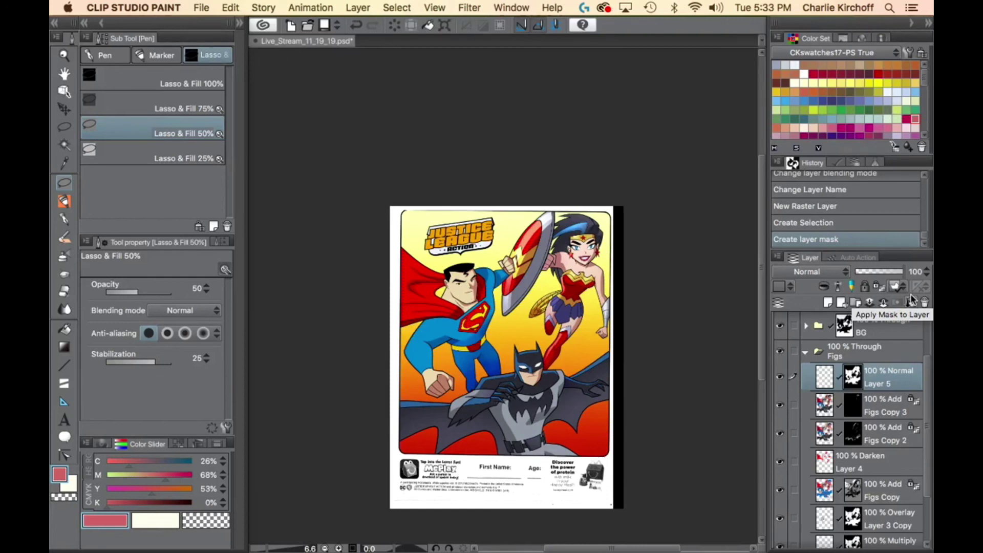
click(832, 272)
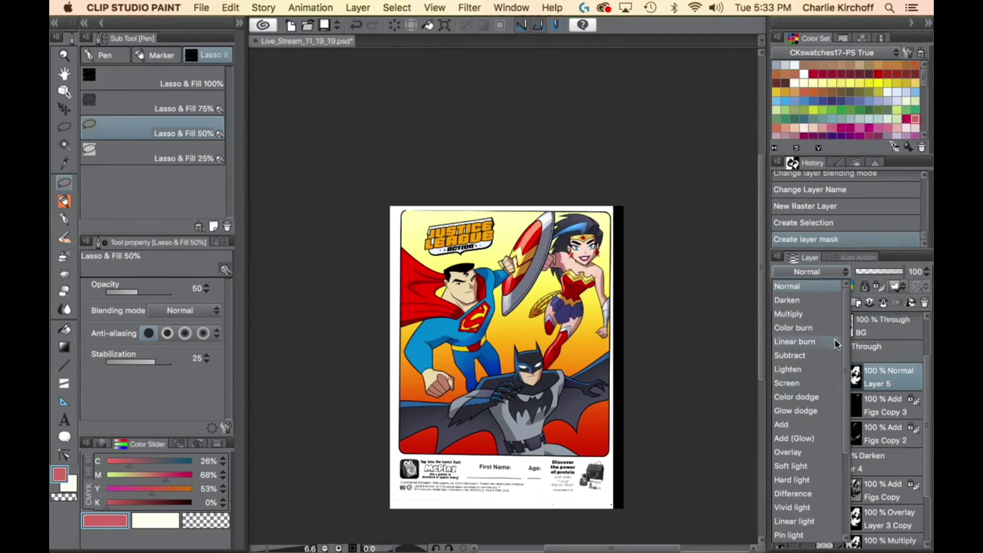
click(800, 452)
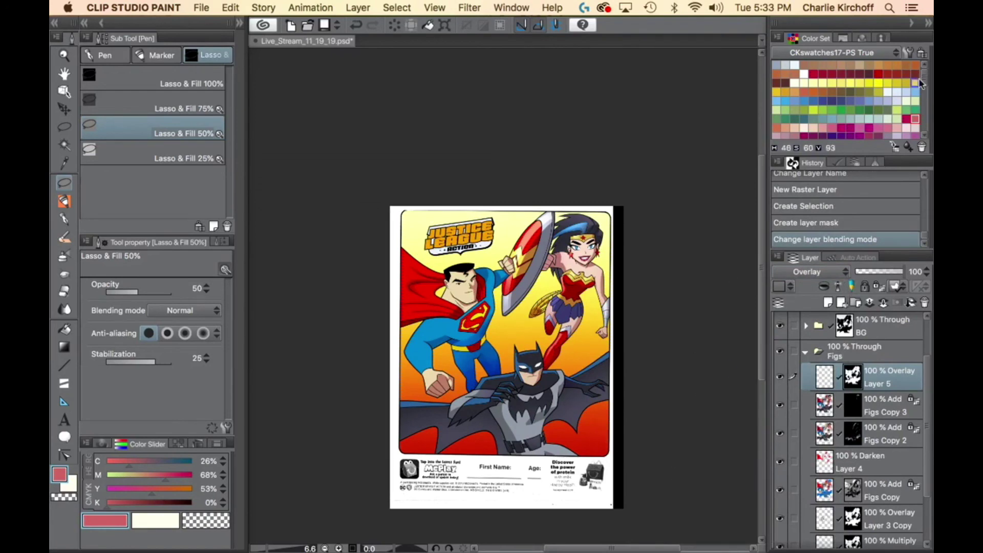
Fill the new Overlay layer itself, not its mask, with a muted blue-purple swatch.
scroll(917, 85, down, 5)
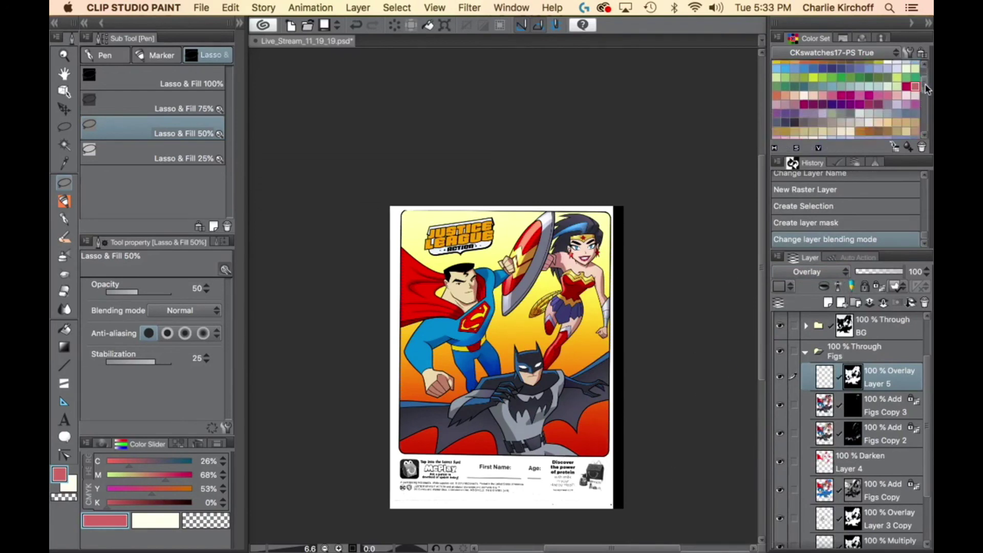
click(786, 106)
key(g)
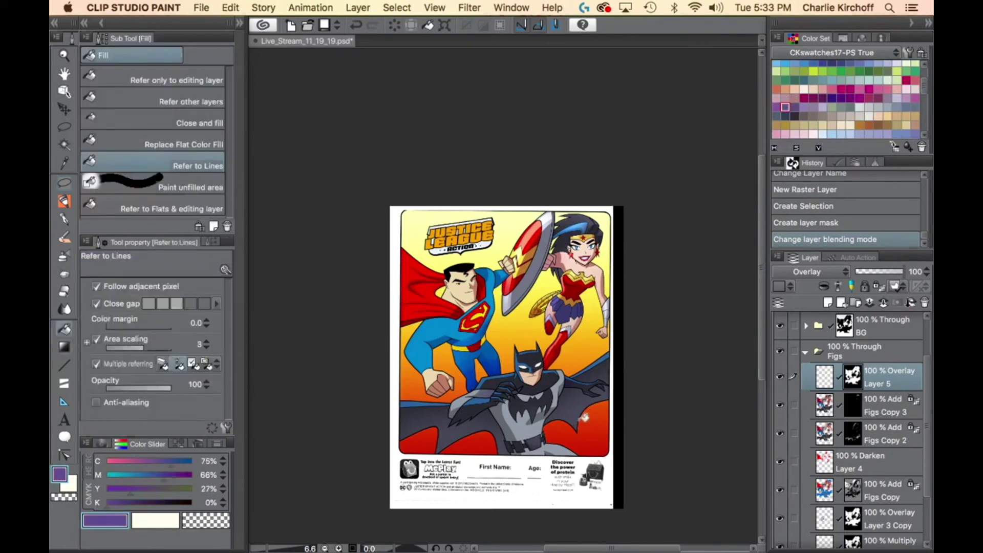
key(g)
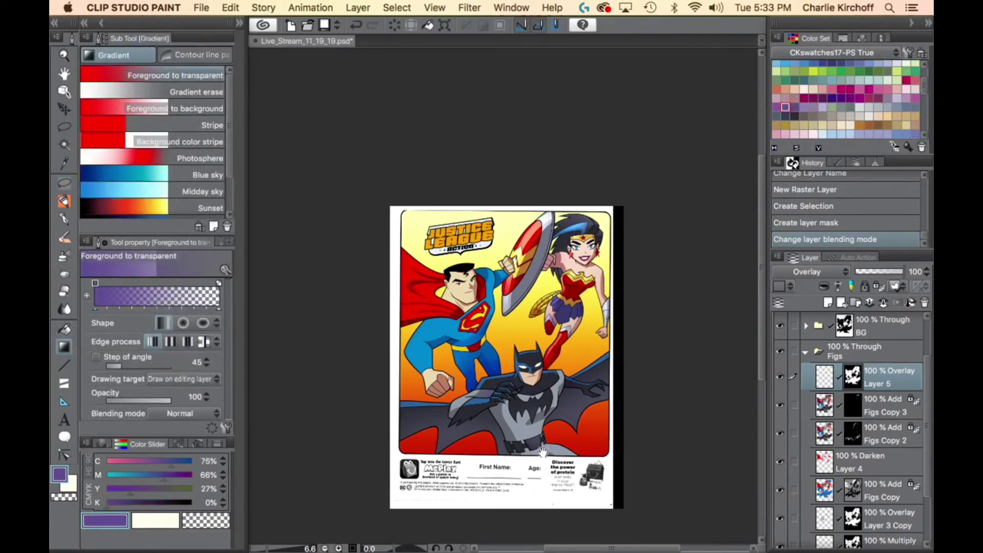
drag(544, 452, 553, 437)
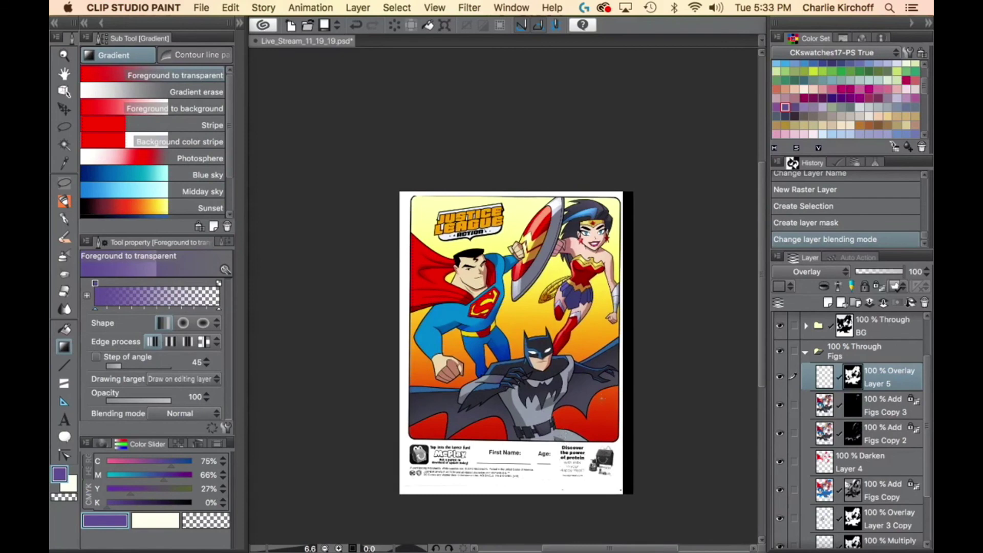
key(alt+BackSpace)
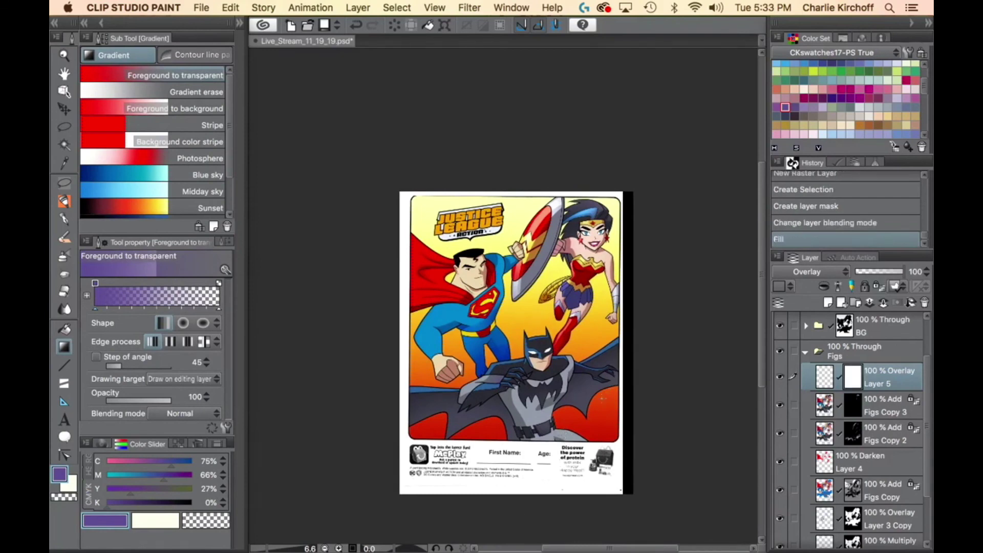
key(super+z)
click(825, 385)
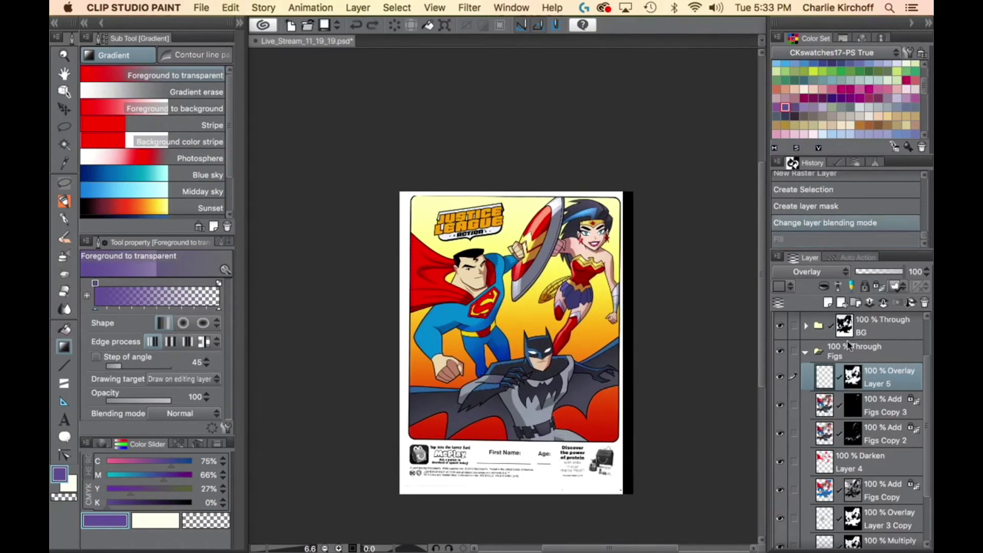
key(alt+BackSpace)
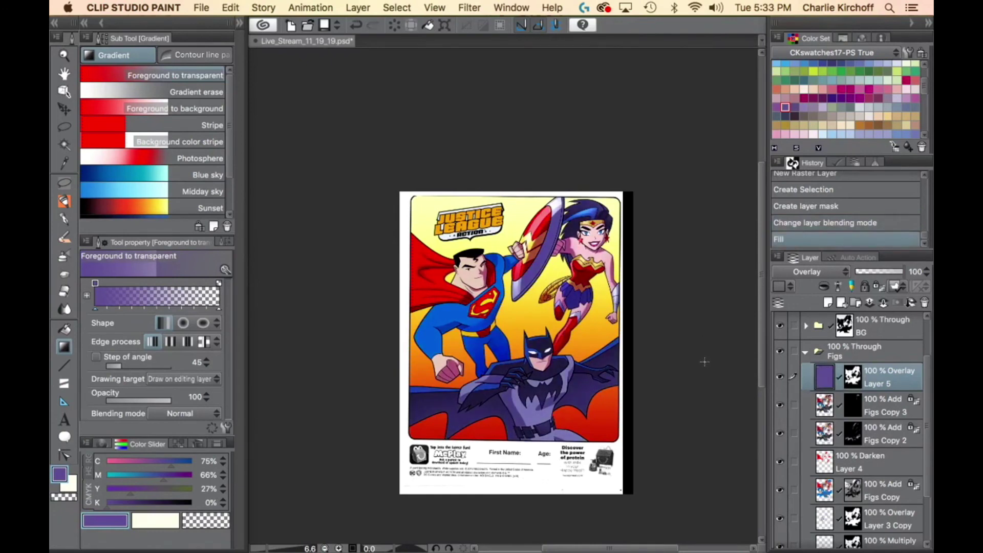
Add a Foreground to transparent gradient in magenta-purple (C 67, M 89, Y 35, K 1) from above the artwork down to the page's lower edge.
click(850, 98)
key(g)
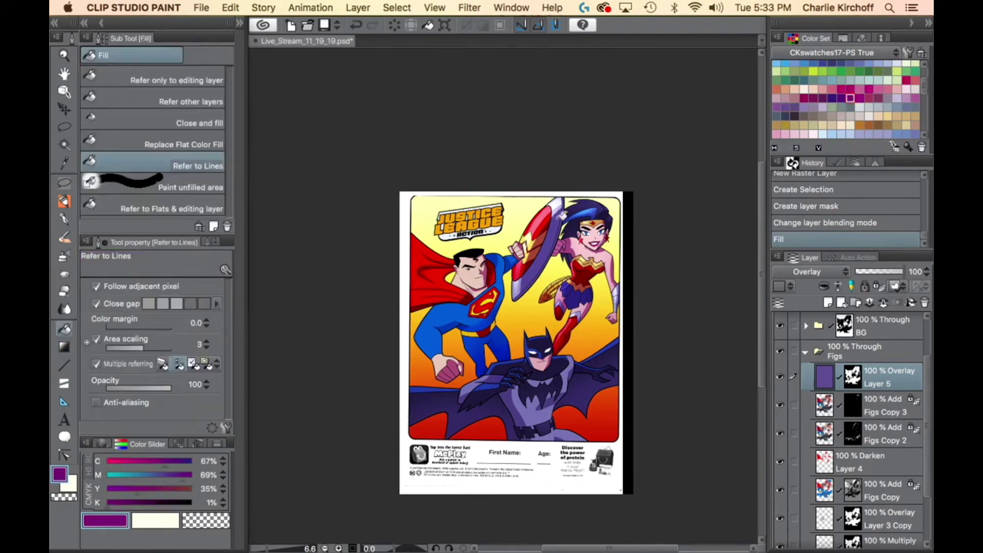
key(g)
drag(527, 154, 531, 481)
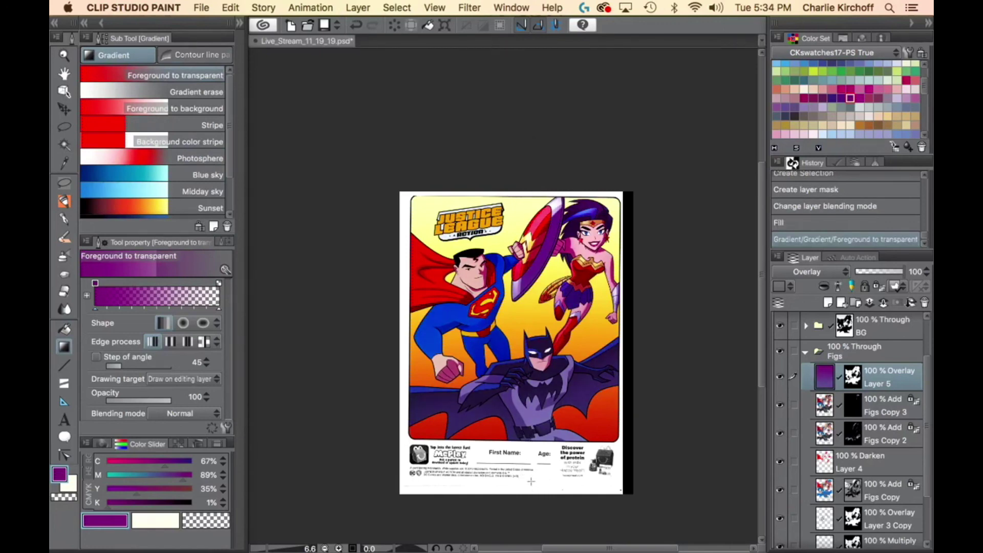
Lower the Overlay layer's opacity to 30% and compare the figures with and without it.
drag(905, 272, 875, 272)
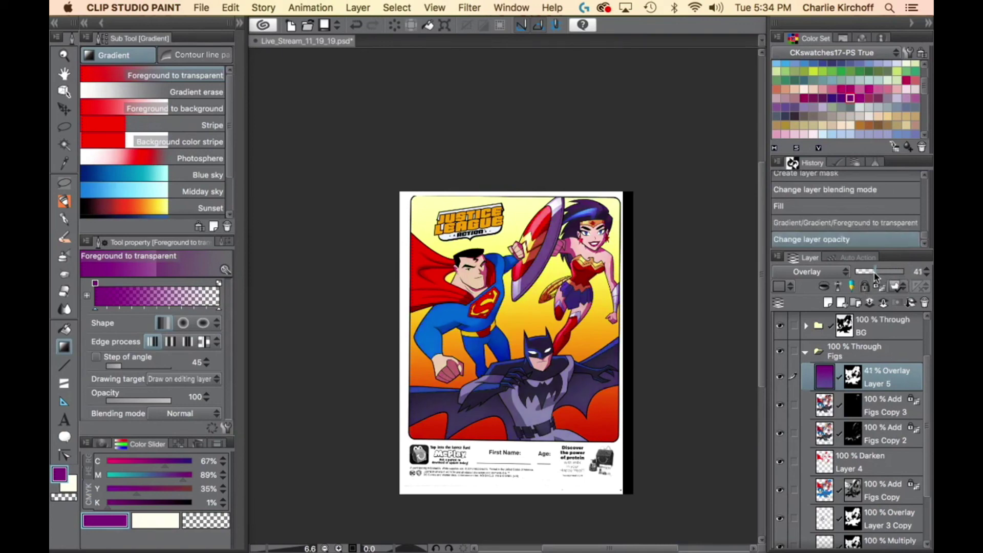
drag(876, 272, 869, 272)
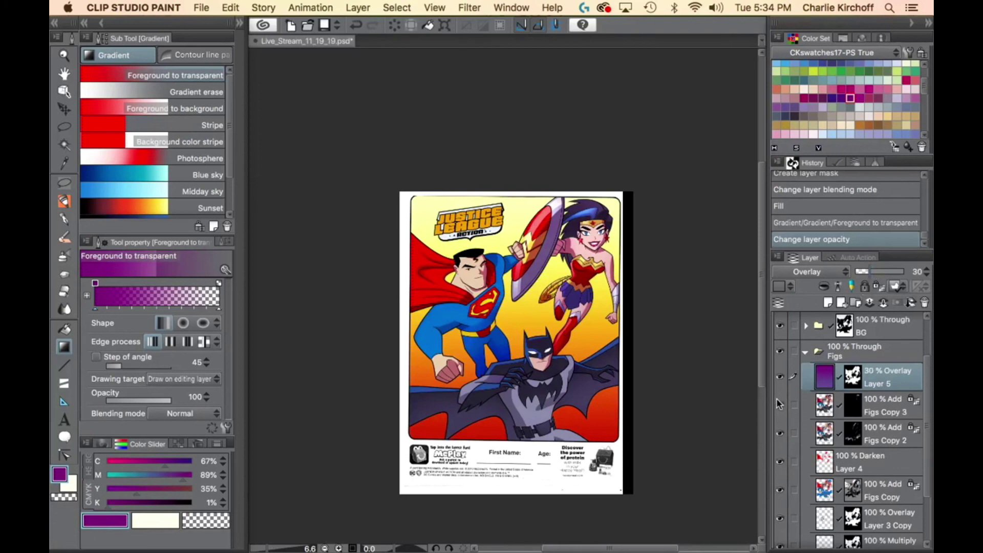
click(780, 378)
click(780, 378)
Collapse the Figs folder and save the file.
click(806, 354)
key(super+space)
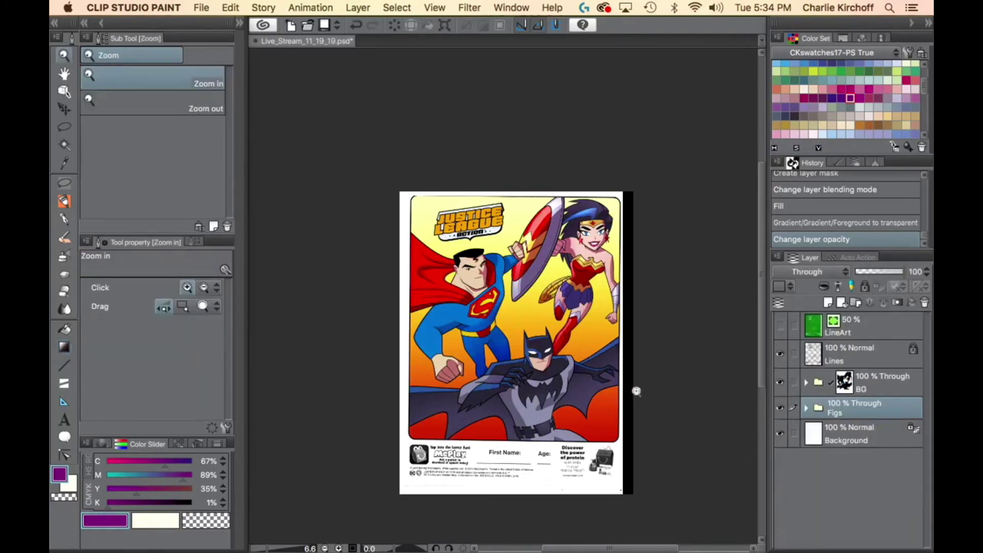
drag(635, 391, 622, 404)
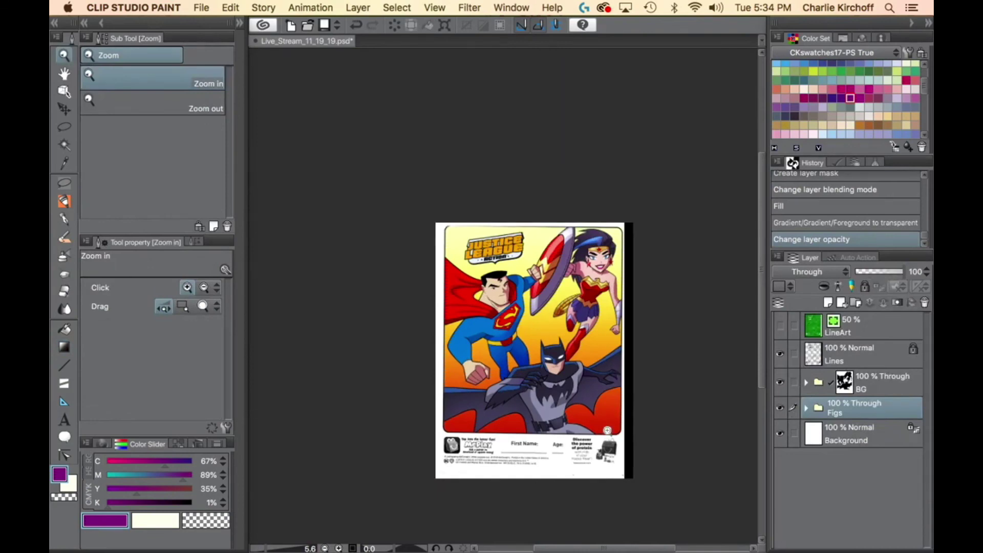
key(super+s)
Run the Copy of SFX auto action to set up the FX, Holds and Lines Copy layers.
click(855, 260)
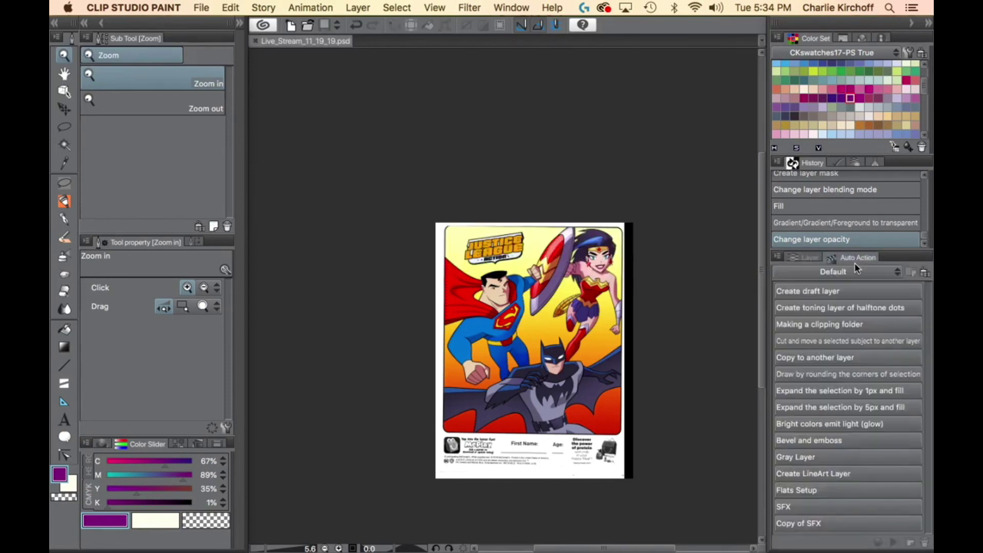
click(814, 525)
click(802, 256)
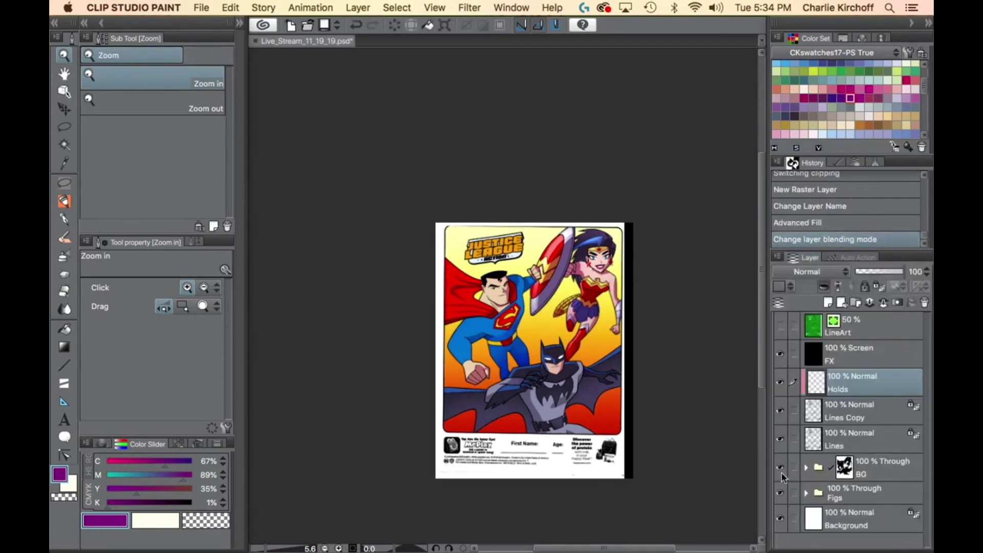
Set the original Lines layer's blending mode to Multiply and hide it.
click(843, 437)
click(822, 272)
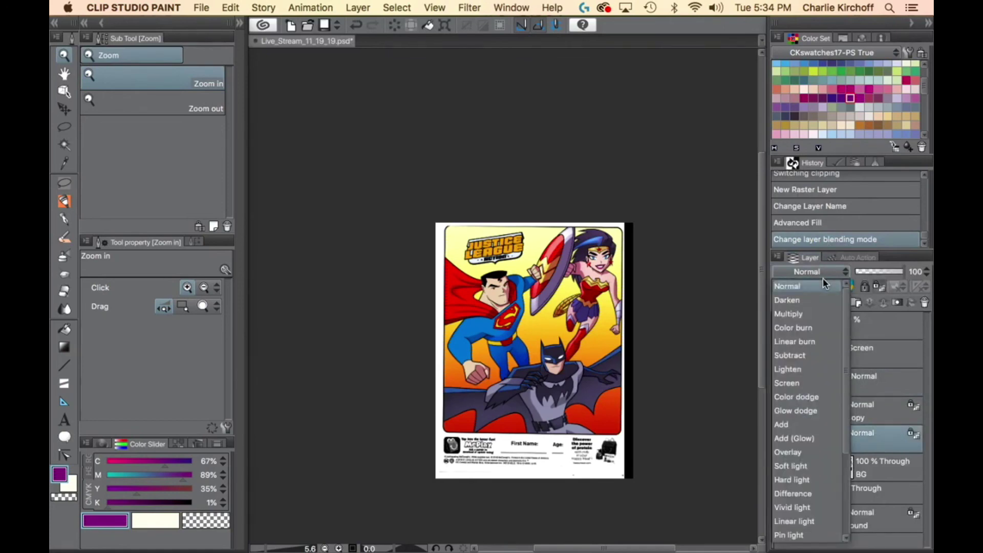
click(805, 313)
Make the Holds layer active and mix a pure red of C 0, M 100, Y 100, K 0 for the logo's outlines.
click(823, 374)
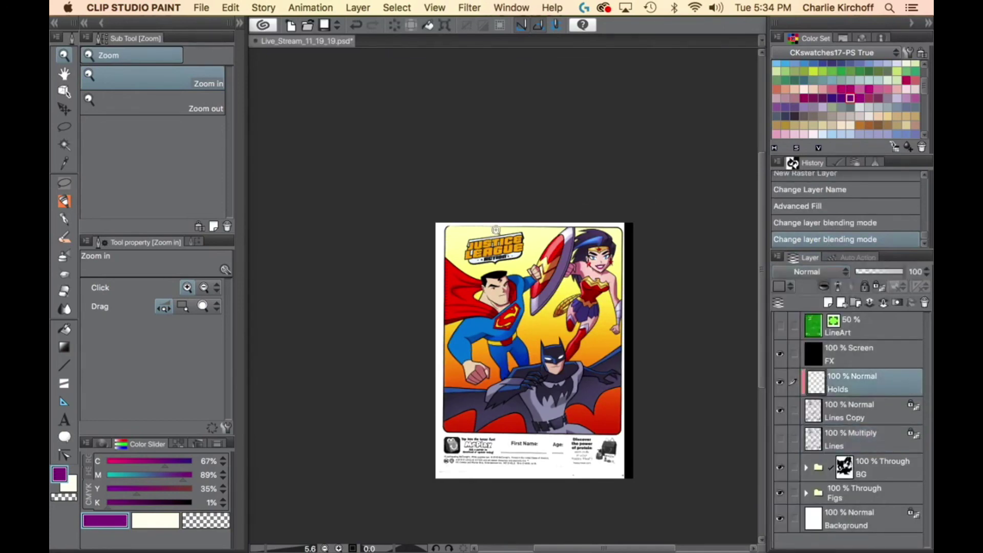
drag(496, 230, 547, 375)
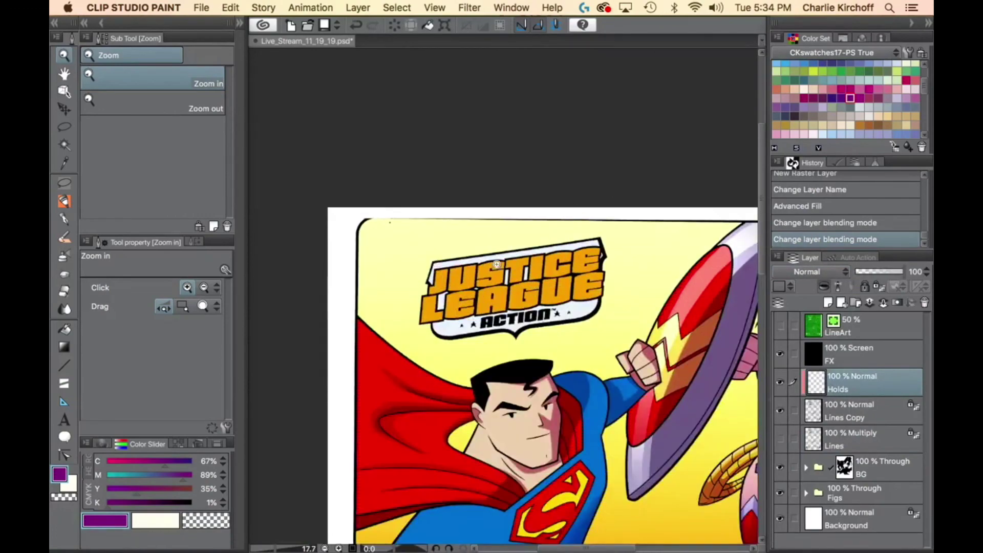
drag(497, 264, 527, 291)
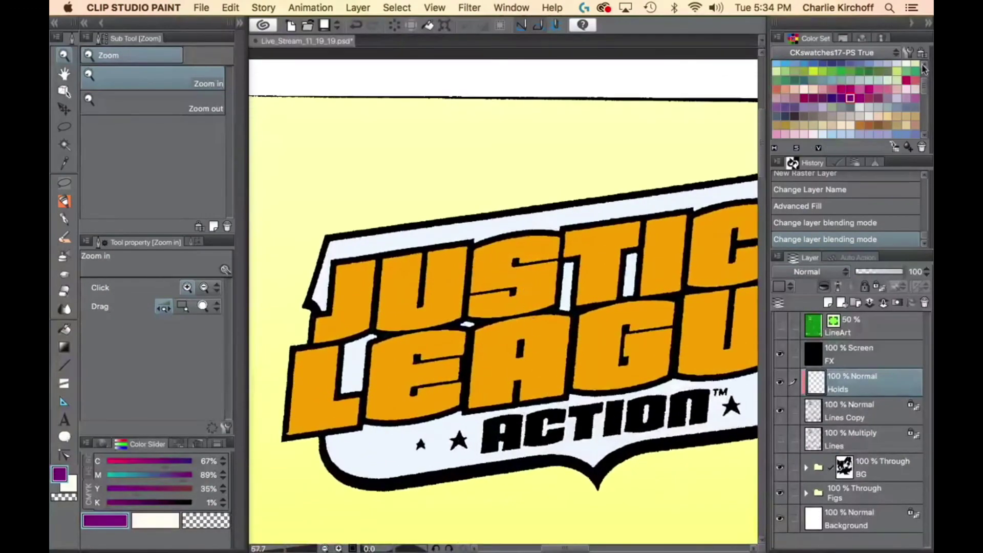
scroll(924, 69, up, 5)
click(814, 73)
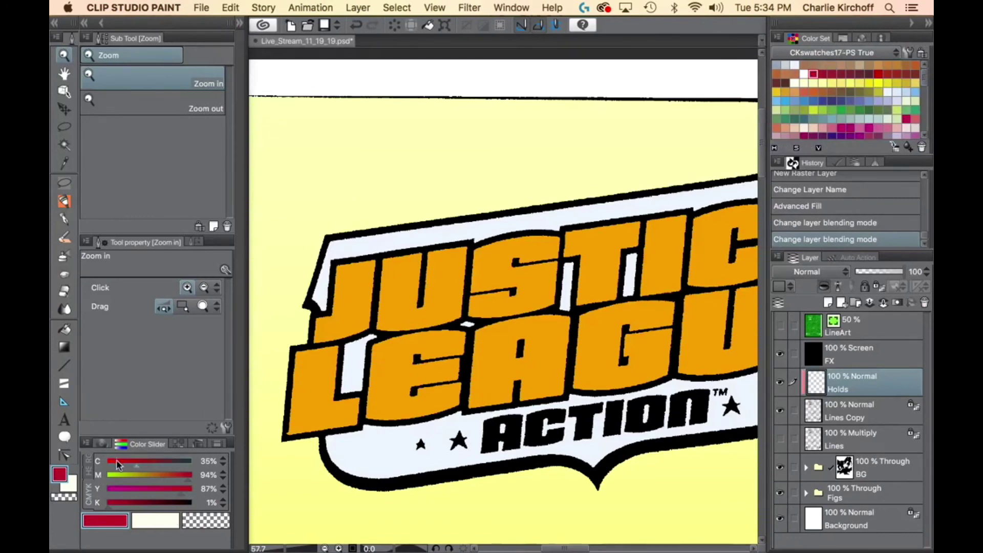
drag(119, 462, 103, 464)
drag(115, 504, 105, 504)
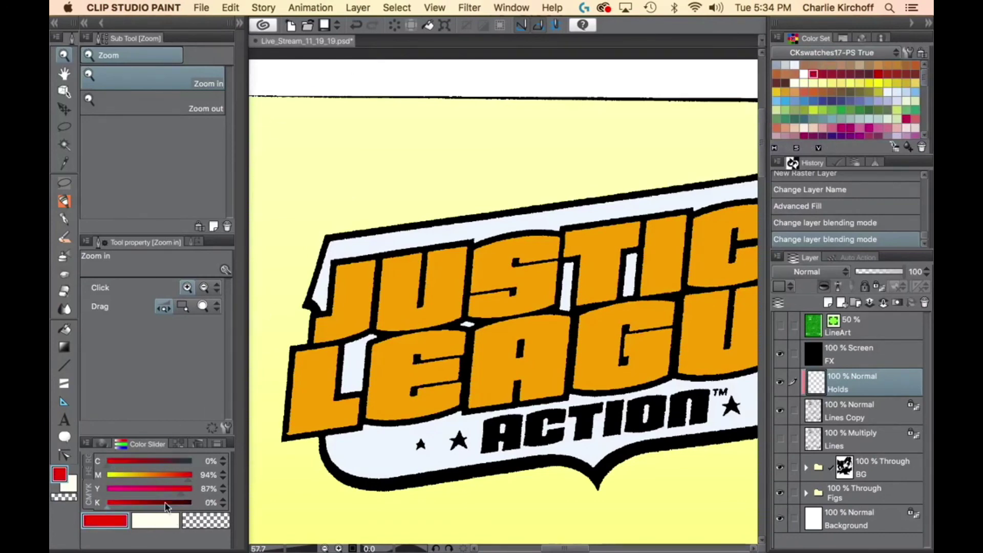
drag(179, 491, 228, 483)
Recolor the black outlines around the J and L of the Justice League logo red with Lasso & Fill 100%.
key(Tab)
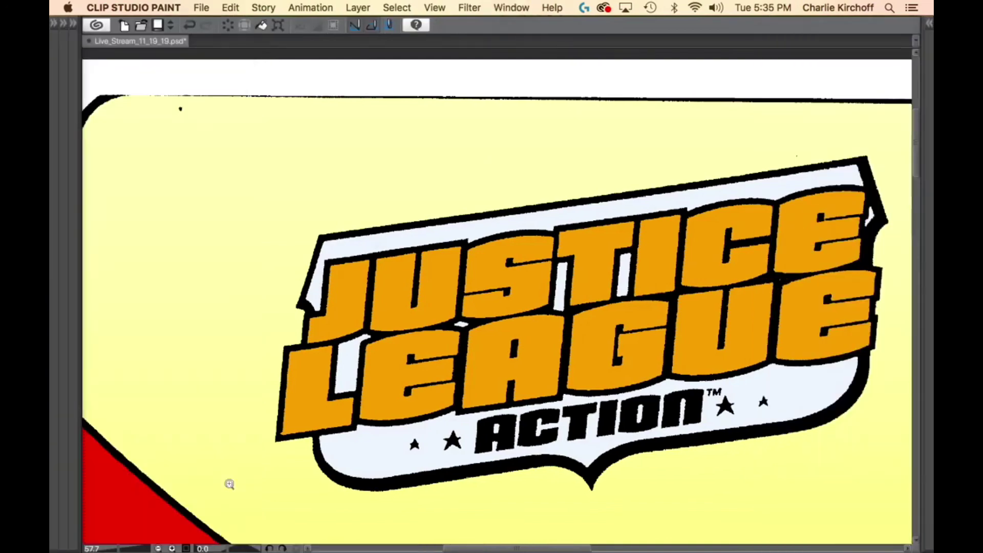
drag(334, 297, 388, 302)
key(l)
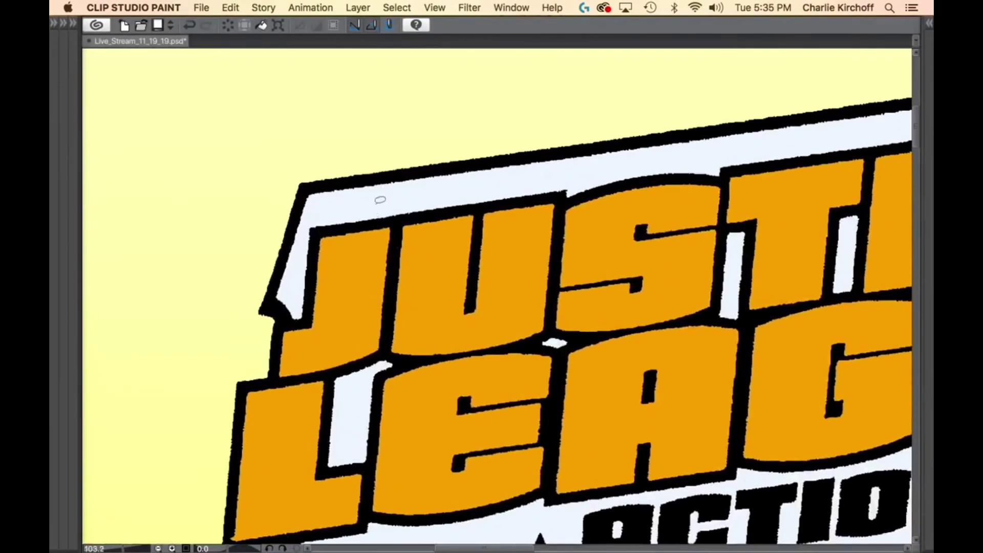
key(Tab)
key(Tab)
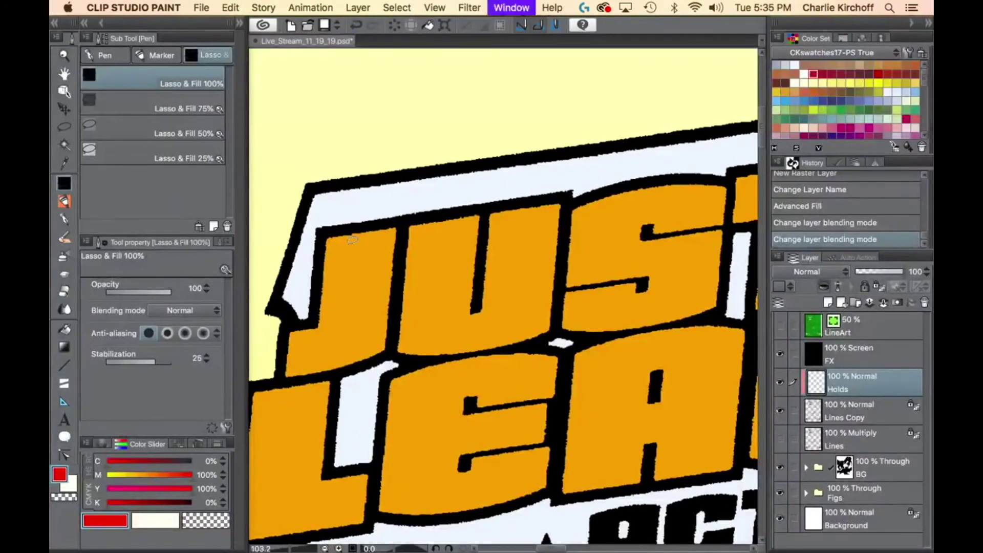
mouse_move(361, 204)
mouse_down()
mouse_move(310, 216)
mouse_move(303, 308)
mouse_move(244, 368)
mouse_move(338, 424)
mouse_move(374, 205)
mouse_up()
drag(435, 437, 507, 295)
mouse_move(367, 398)
mouse_down()
mouse_move(242, 281)
mouse_move(386, 217)
mouse_move(500, 313)
mouse_move(435, 412)
mouse_move(380, 398)
mouse_up()
scroll(380, 398, right, 5)
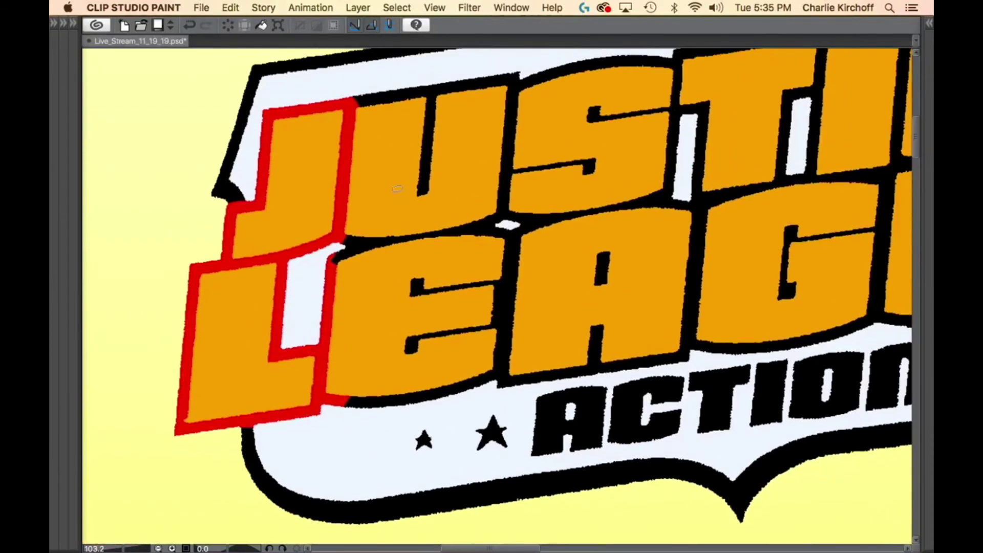
Recolor the outlines of the remaining JUSTICE LEAGUE letters red with Lasso & Fill 100%, through both final Es.
mouse_move(327, 115)
mouse_down()
mouse_move(310, 414)
mouse_move(375, 427)
mouse_move(455, 401)
mouse_move(681, 363)
mouse_move(773, 285)
mouse_move(695, 123)
mouse_move(533, 78)
mouse_up()
drag(772, 277, 511, 355)
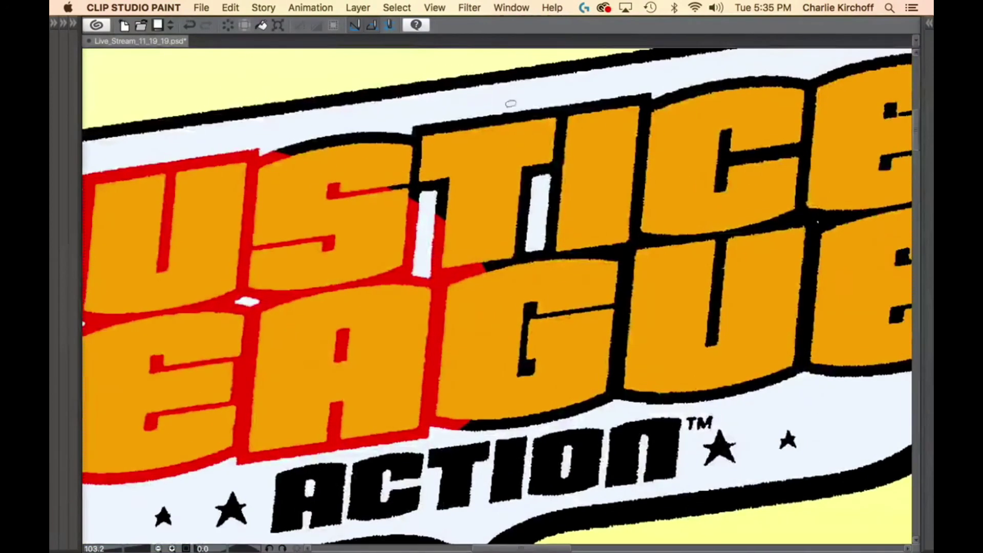
mouse_move(515, 96)
mouse_down()
mouse_move(429, 101)
mouse_move(236, 256)
mouse_move(405, 435)
mouse_move(701, 406)
mouse_move(839, 367)
mouse_move(767, 77)
mouse_move(528, 89)
mouse_up()
mouse_move(788, 307)
mouse_down()
mouse_move(690, 305)
mouse_move(413, 344)
mouse_up()
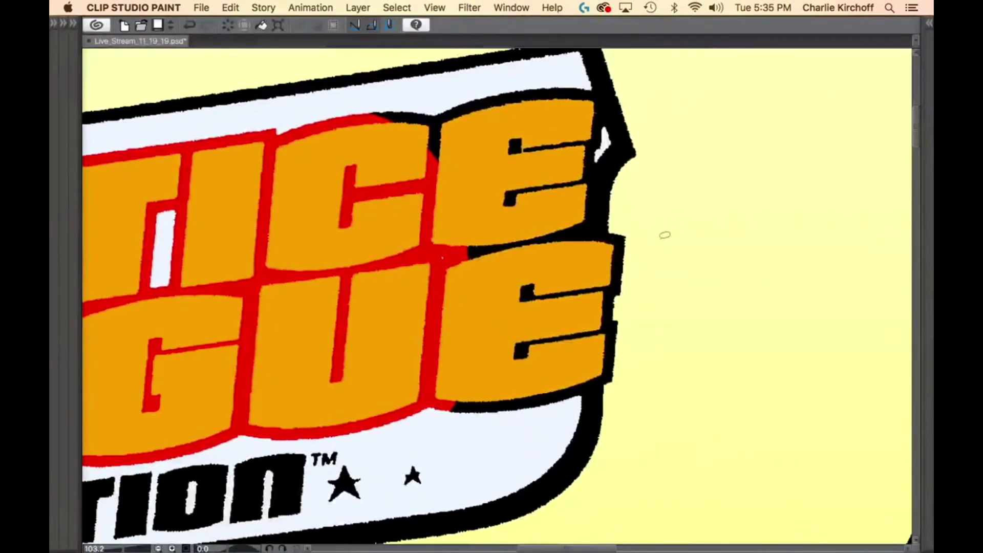
mouse_move(591, 389)
mouse_down()
mouse_move(621, 376)
mouse_move(641, 221)
mouse_move(595, 227)
mouse_move(607, 91)
mouse_move(490, 76)
mouse_move(331, 269)
mouse_move(481, 421)
mouse_move(517, 404)
mouse_up()
scroll(682, 211, down, 5)
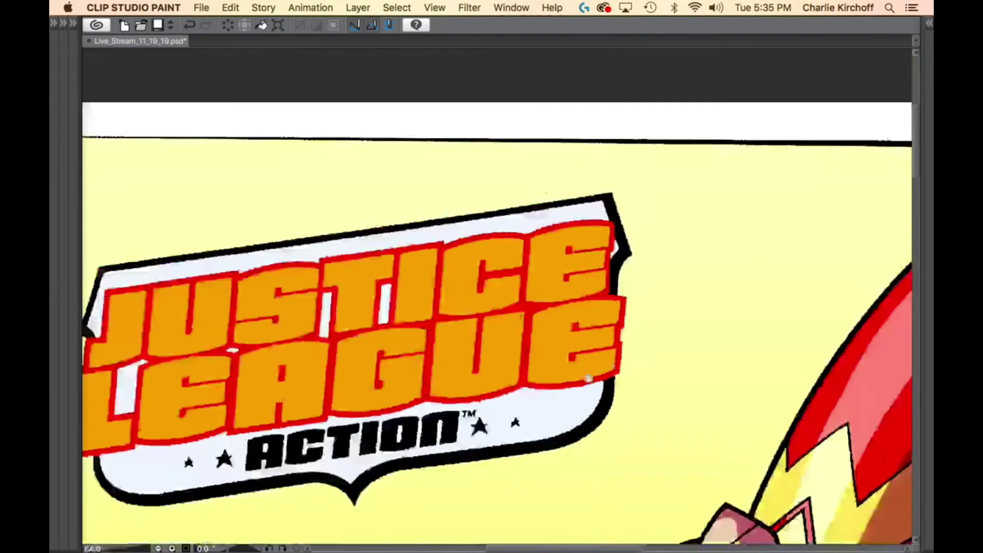
Auto-select the unfilled area around the red letter outlines and recolor the logo's badge border and ACTION lettering dark blue with Lasso & Fill 100%.
key(Tab)
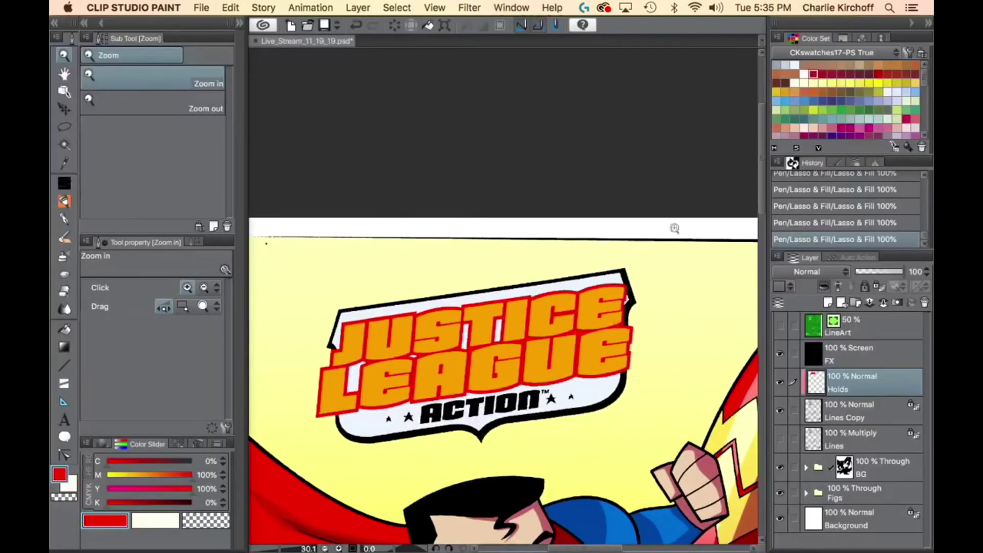
key(w)
click(583, 407)
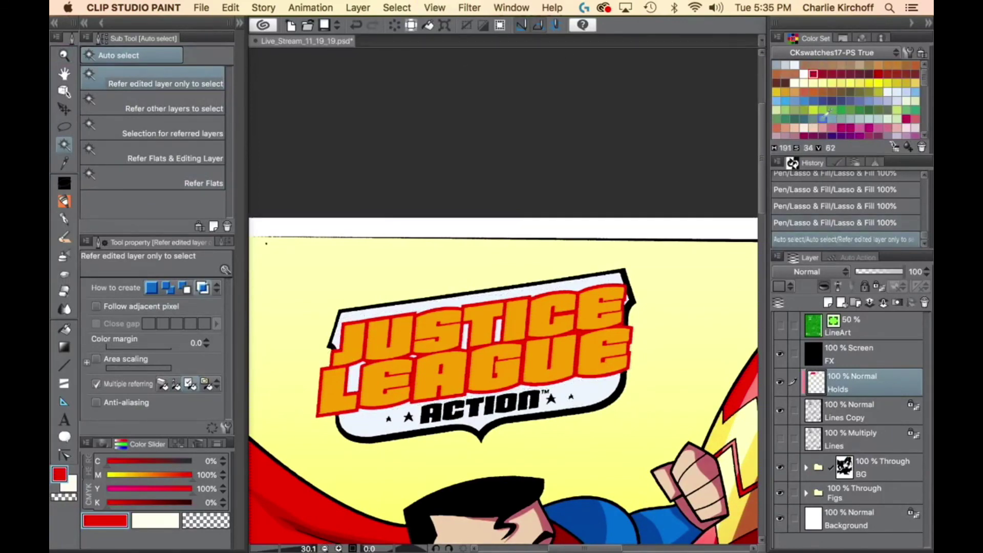
click(832, 101)
key(p)
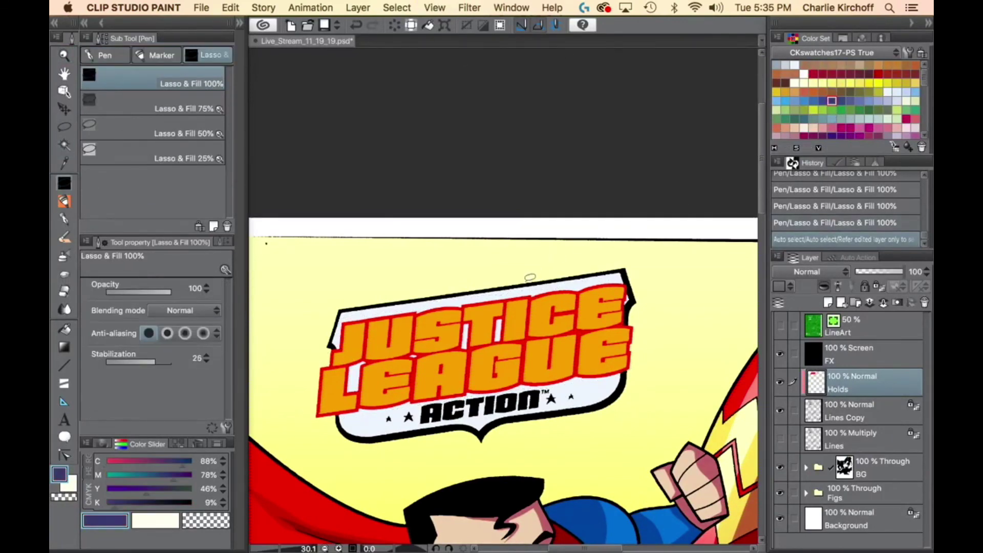
mouse_move(524, 261)
mouse_down()
mouse_move(310, 329)
mouse_move(312, 413)
mouse_move(346, 452)
mouse_move(554, 440)
mouse_move(657, 387)
mouse_move(673, 278)
mouse_move(594, 259)
mouse_move(579, 282)
mouse_up()
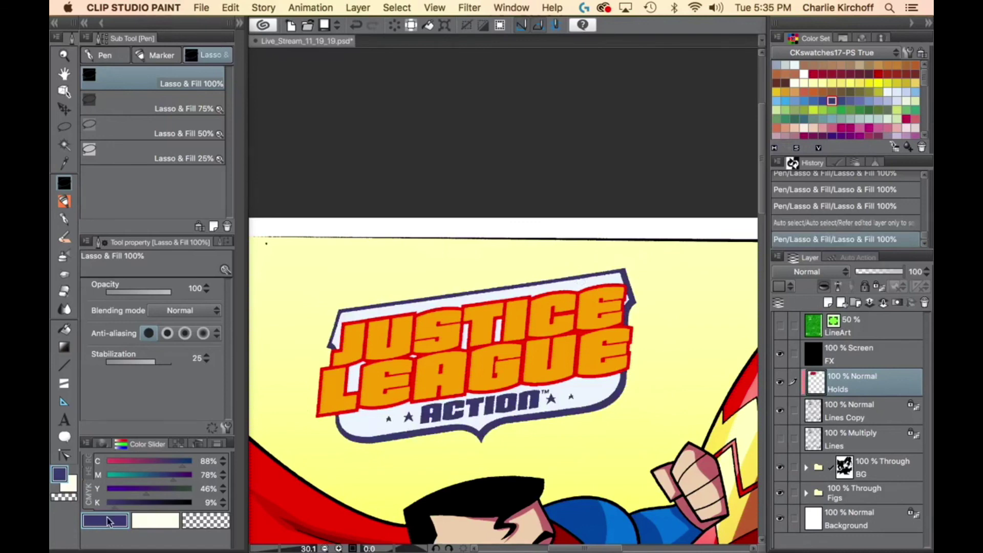
Refill the badge border and ACTION lettering with a blue of C 100, M 78, Y 0, K 0, and clear the selection.
drag(111, 503, 75, 518)
drag(183, 463, 240, 460)
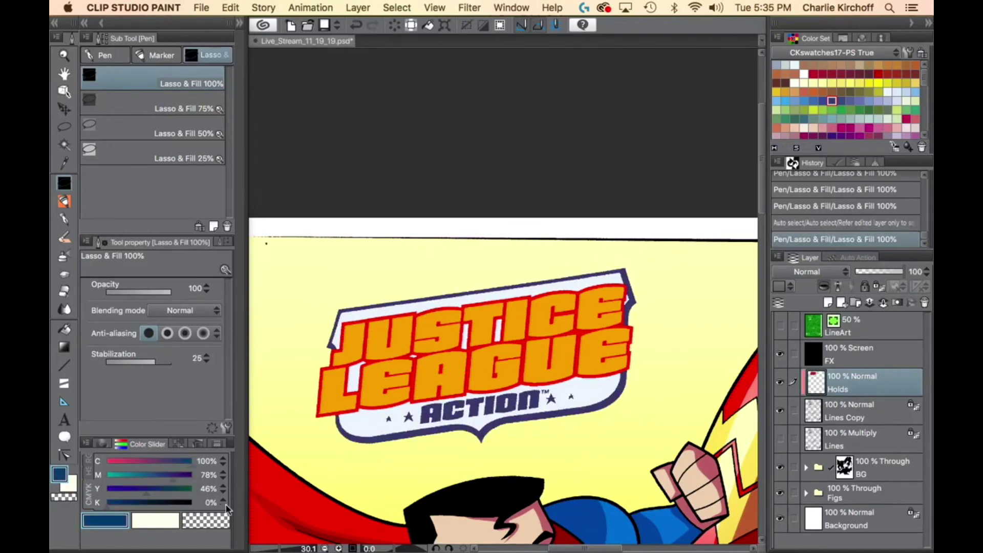
click(109, 488)
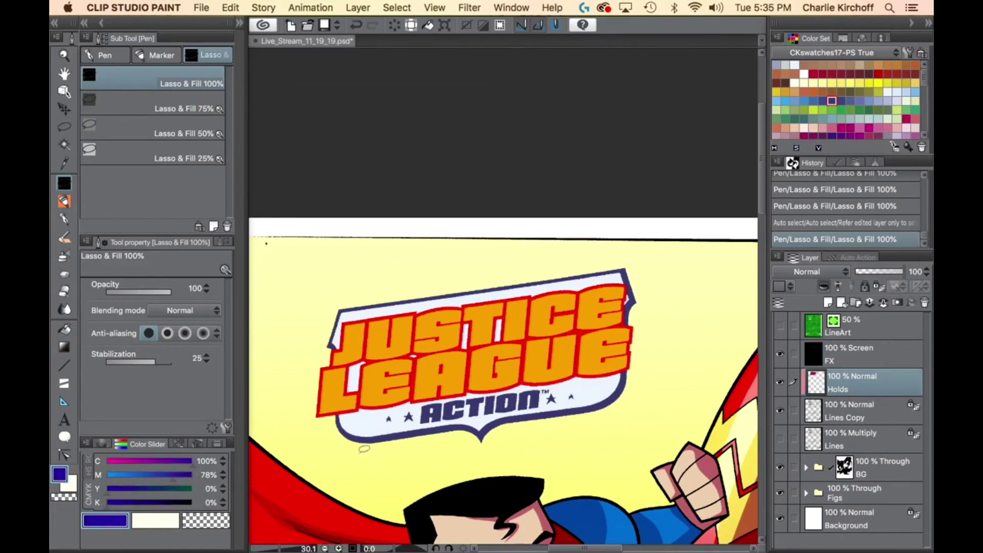
mouse_move(374, 453)
mouse_down()
mouse_move(480, 456)
mouse_move(678, 344)
mouse_move(502, 255)
mouse_move(351, 482)
mouse_move(378, 480)
mouse_up()
key(super+space)
drag(604, 404, 532, 410)
drag(676, 474, 534, 338)
key(super+0)
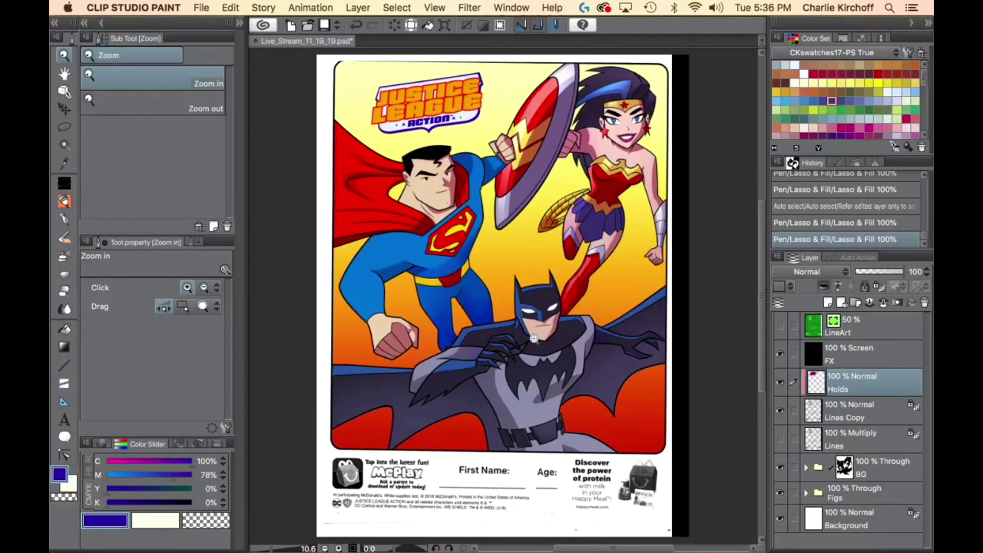
key(super+d)
Add a raster layer above the BG folder and handwrite the first name on the First Name line in blue with the size 12 G-pen.
click(880, 472)
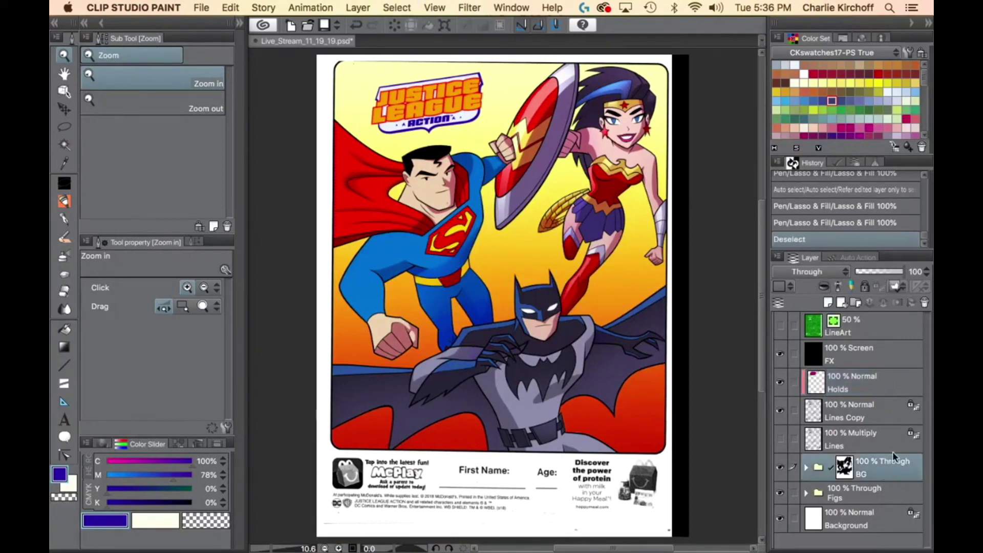
click(828, 302)
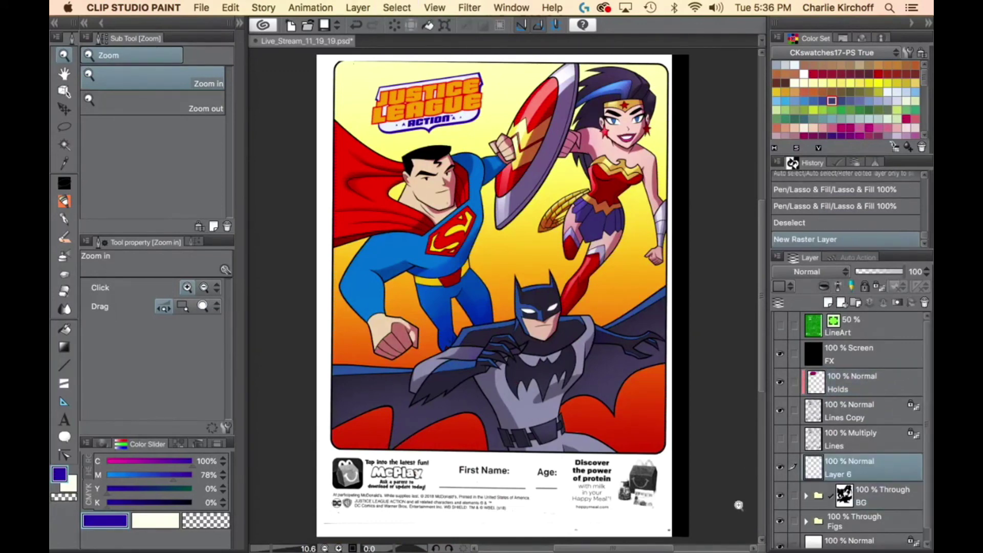
key(p)
key(super+space)
drag(473, 493, 552, 490)
key(period)
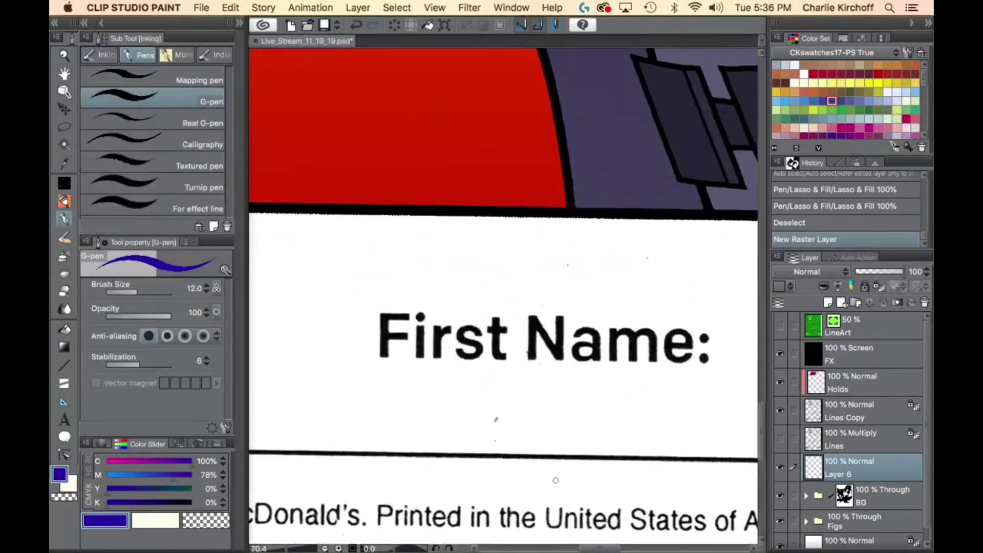
key(Tab)
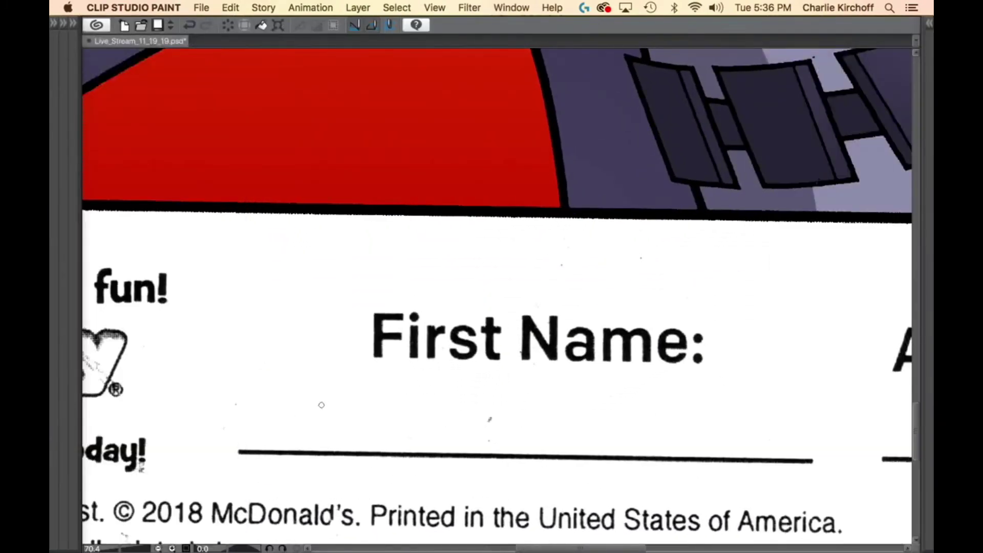
drag(325, 404, 353, 449)
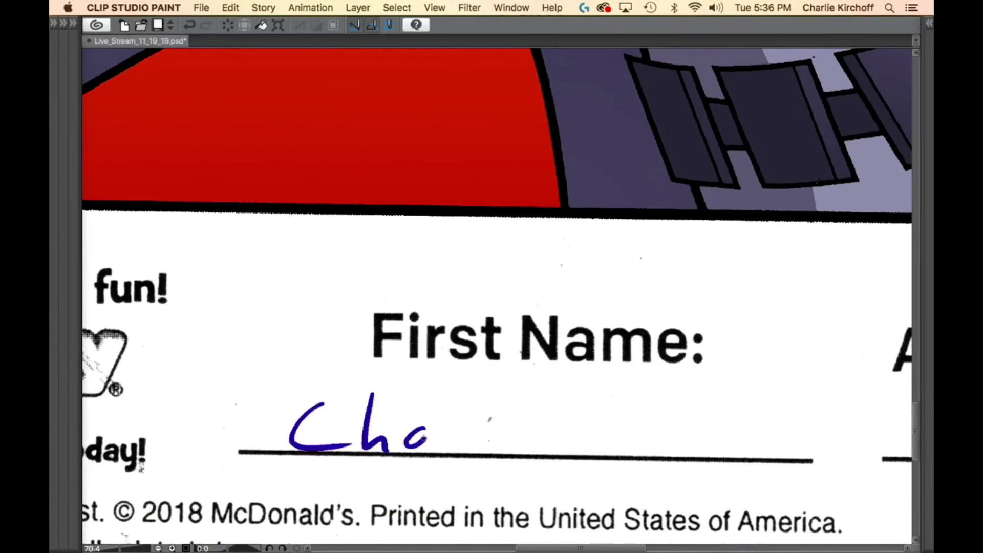